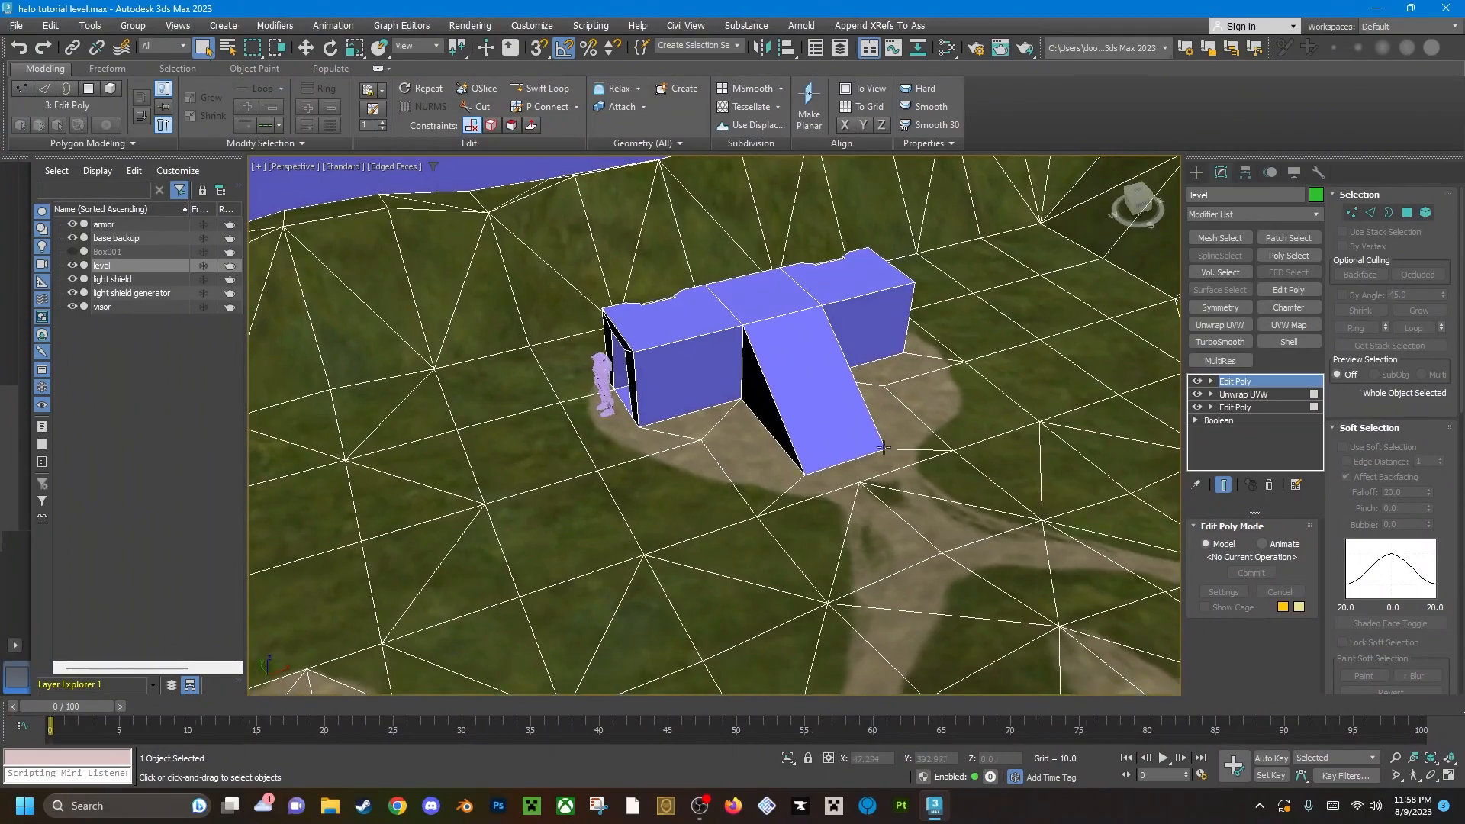
# Examine the level's base building, its ramp and its doorway from several angles.
pyautogui.scroll(-5, 835, 425)
pyautogui.keyDown('alt'); pyautogui.moveTo(706, 437); pyautogui.dragTo(834, 472, button='middle'); pyautogui.keyUp('alt')
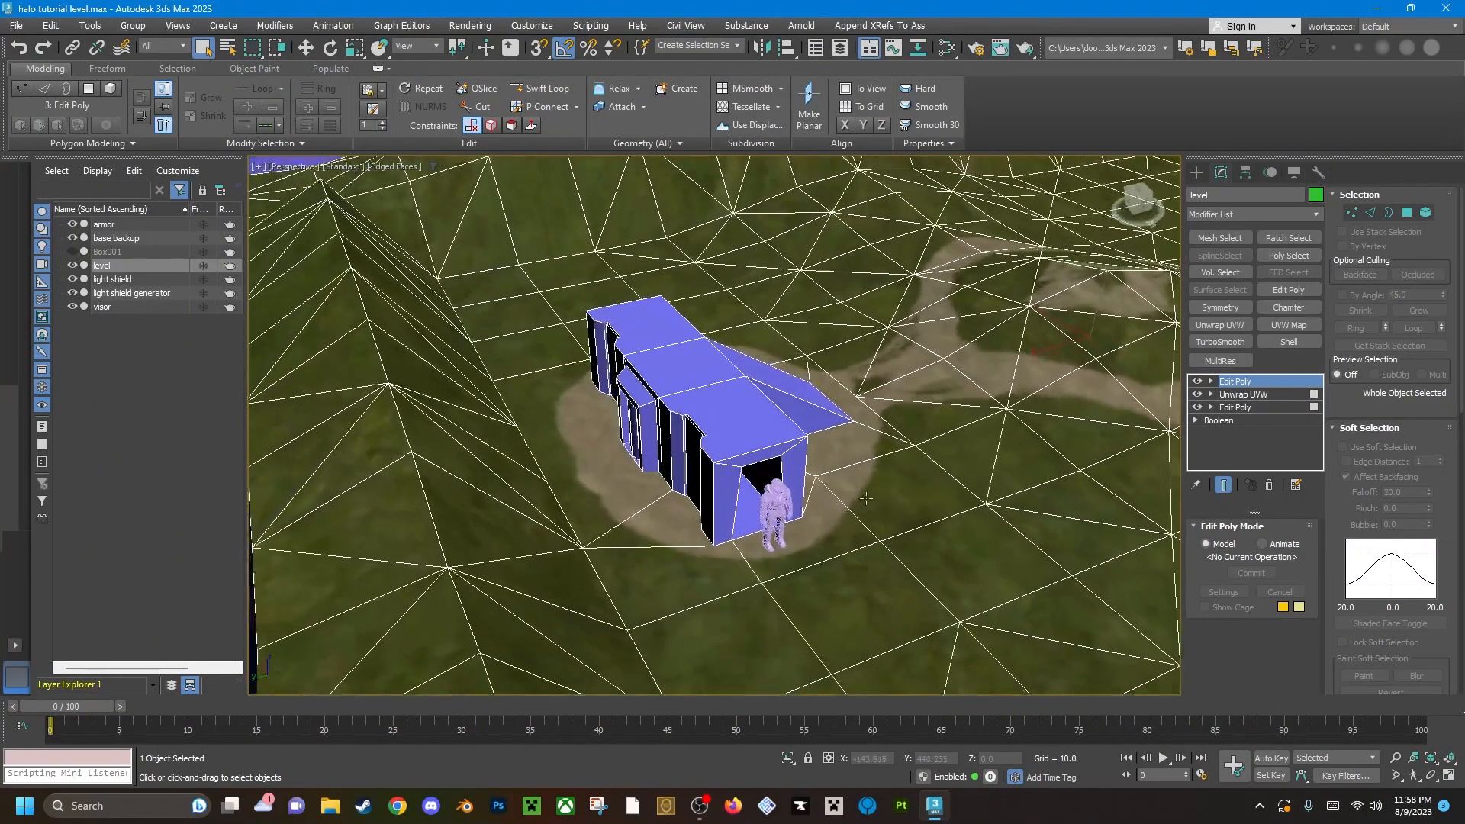
pyautogui.scroll(7, 828, 499)
pyautogui.scroll(-8, 817, 507)
pyautogui.keyDown('alt'); pyautogui.moveTo(671, 504); pyautogui.dragTo(788, 525, button='middle'); pyautogui.keyUp('alt')
pyautogui.scroll(5, 730, 483)
pyautogui.keyDown('alt'); pyautogui.moveTo(730, 483); pyautogui.dragTo(648, 465, button='middle'); pyautogui.keyUp('alt')
pyautogui.scroll(-4, 810, 496)
pyautogui.scroll(-5, 610, 481)
pyautogui.moveTo(648, 466)
pyautogui.mouseDown(button='middle')
pyautogui.moveTo(732, 451)
pyautogui.moveTo(739, 481)
pyautogui.moveTo(690, 465)
pyautogui.moveTo(675, 476)
pyautogui.mouseUp(button='middle')
pyautogui.scroll(5, 732, 452)
pyautogui.moveTo(676, 477); pyautogui.dragTo(624, 385, button='middle')
# Turn on the xView Open Edges check and inspect the base in wireframe, returning to the shaded display at the end.
pyautogui.click(259, 168)
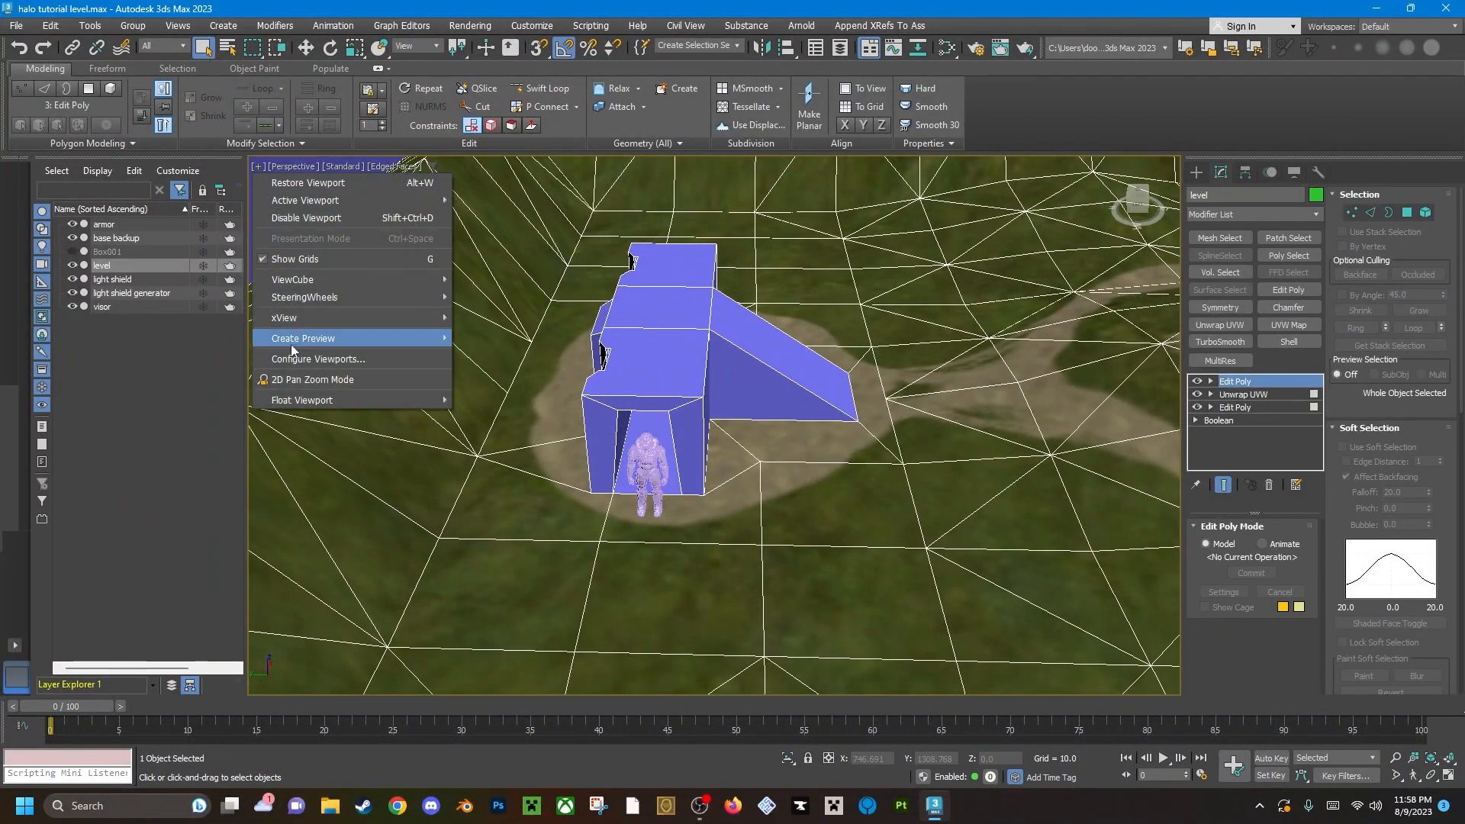
pyautogui.moveTo(362, 320)
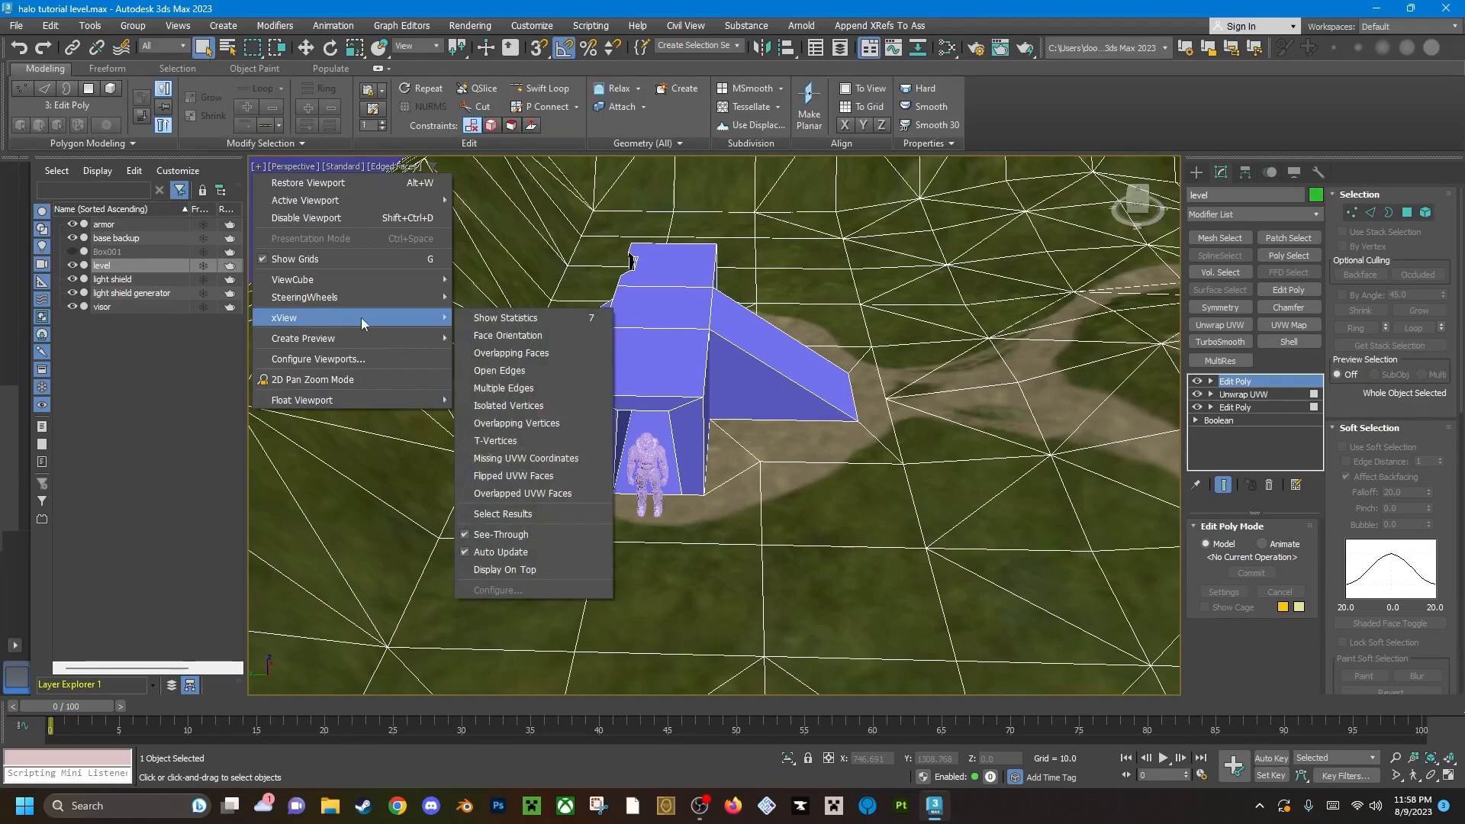
pyautogui.click(524, 377)
pyautogui.press('F3')
pyautogui.scroll(10, 751, 460)
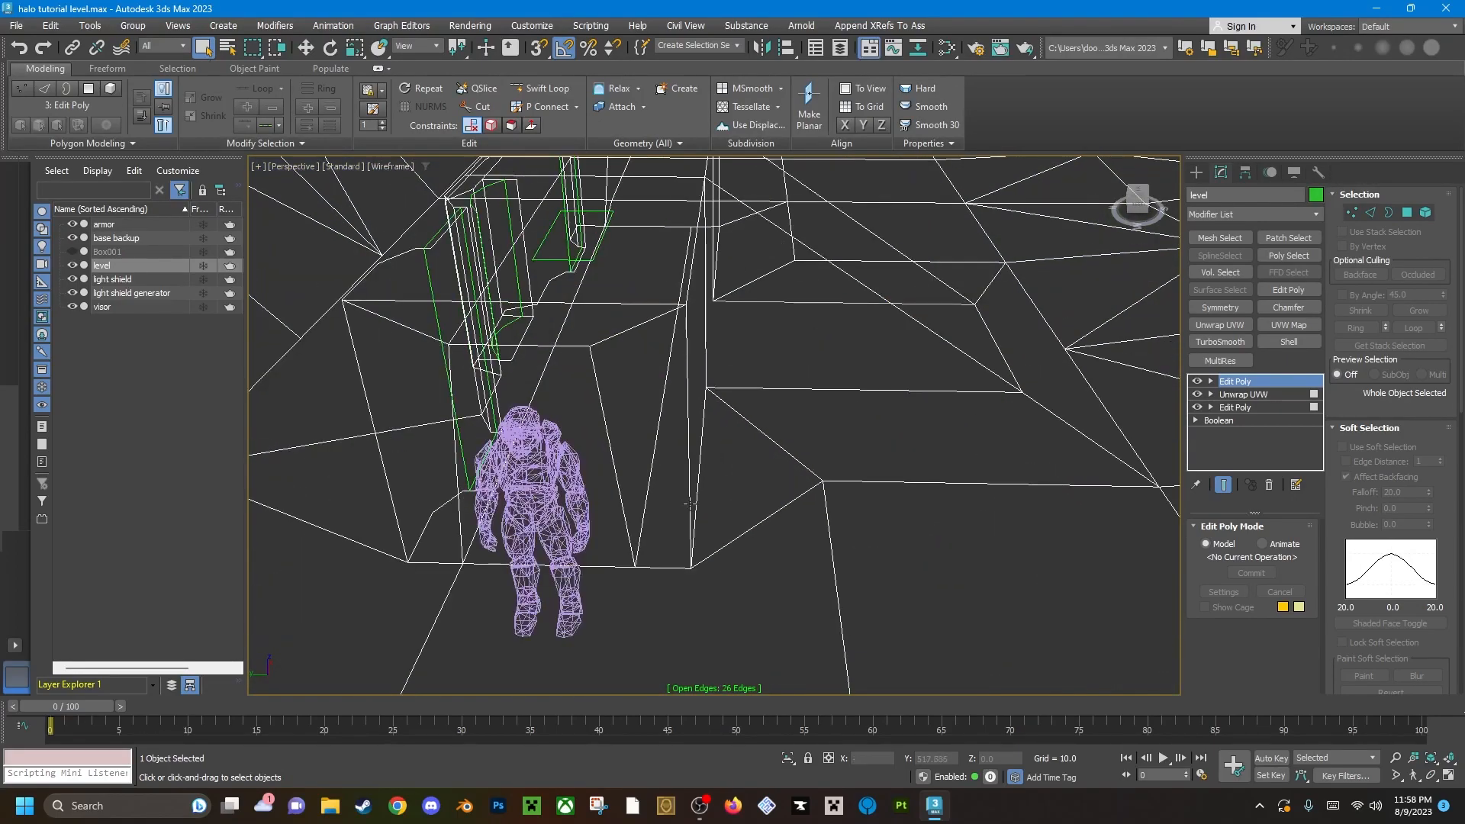
pyautogui.moveTo(698, 479); pyautogui.dragTo(710, 375, button='middle')
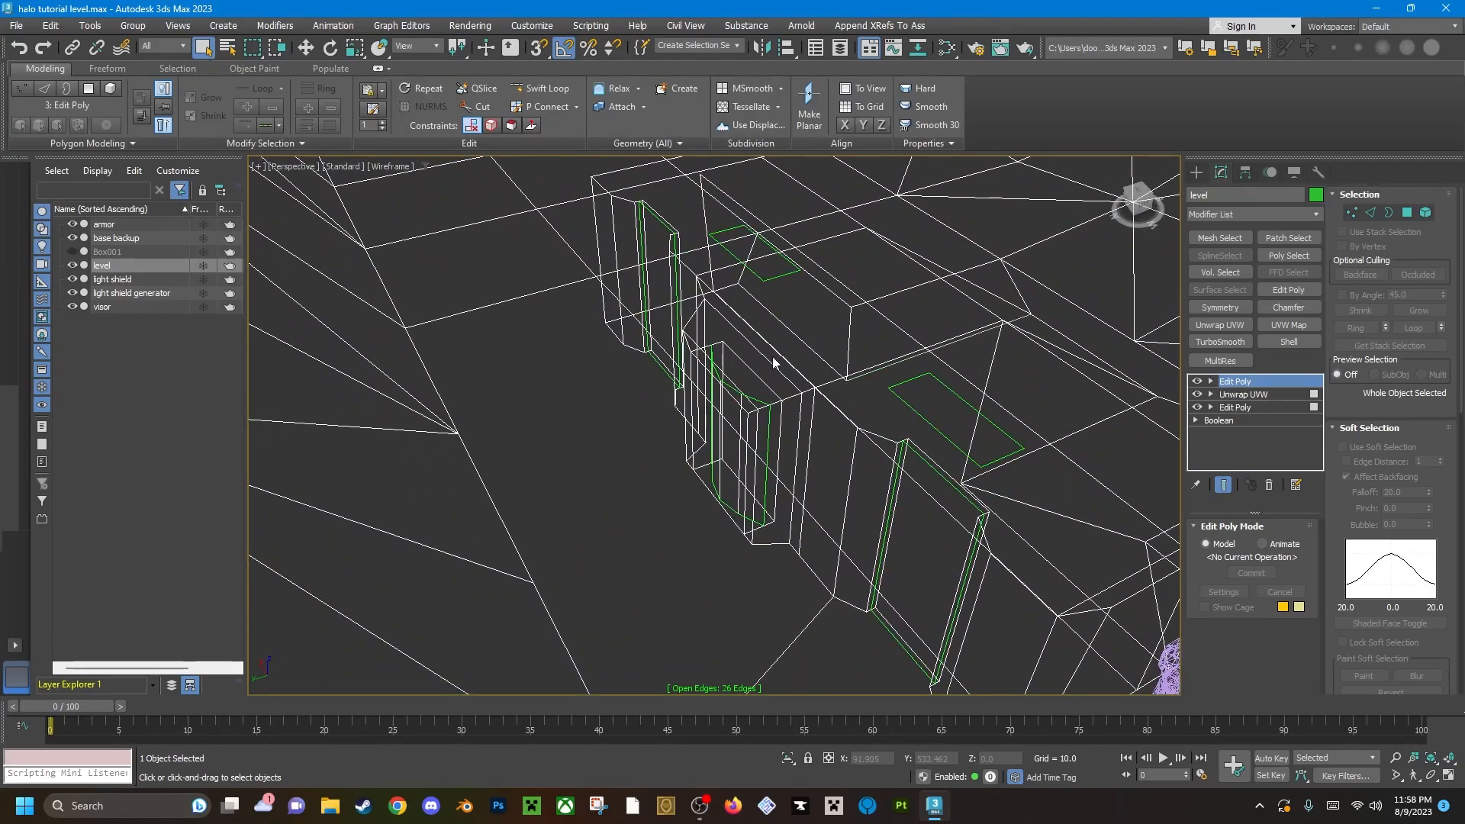
pyautogui.press('F3')
pyautogui.scroll(-6, 763, 365)
pyautogui.scroll(1, 752, 361)
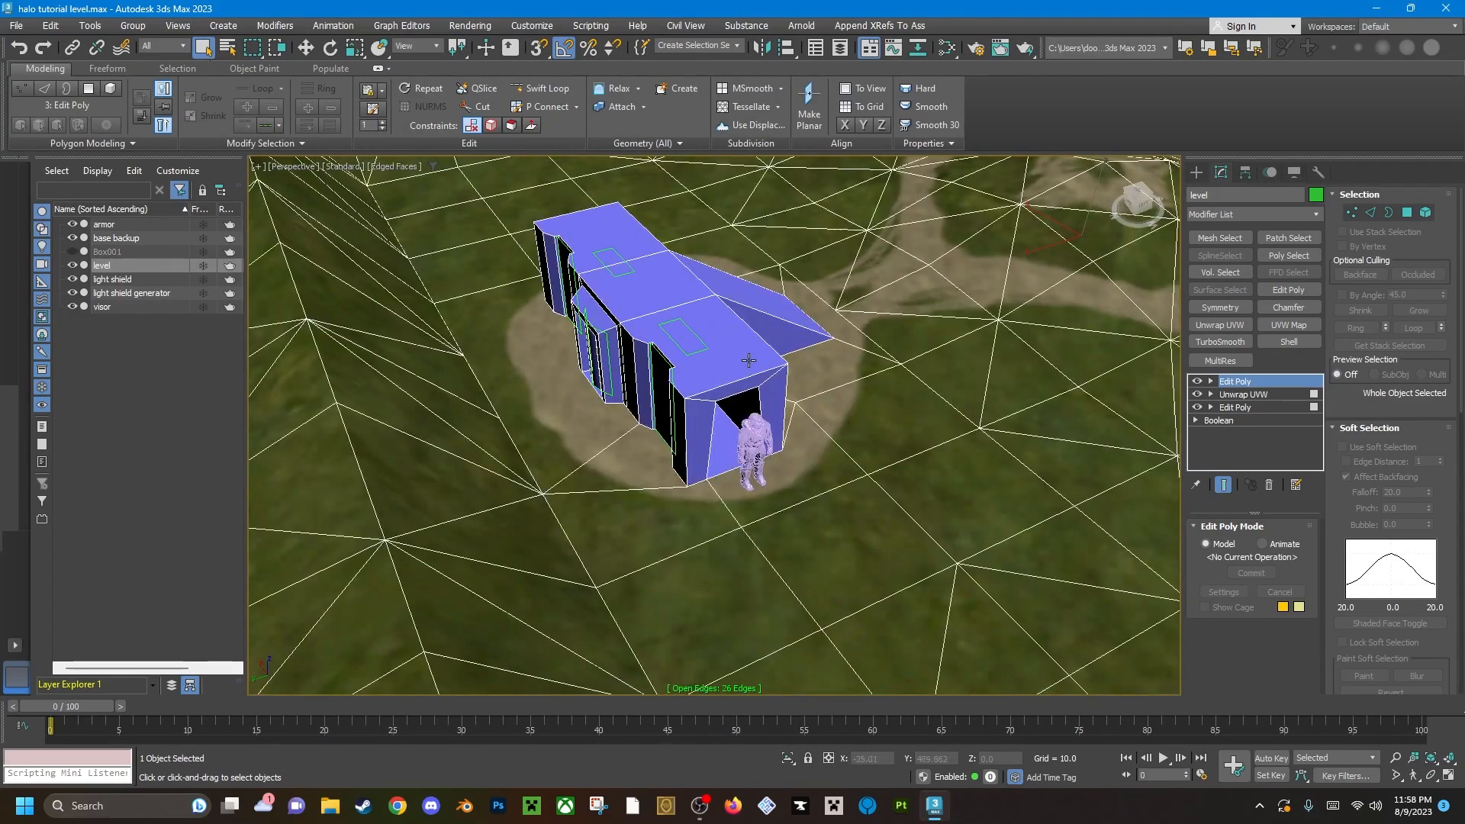
# In an orthographic top view, create a plane about 765 long and 44 wide between the curved dirt strip and the ring path.
pyautogui.keyDown('alt'); pyautogui.moveTo(754, 374); pyautogui.dragTo(412, 299, button='middle'); pyautogui.keyUp('alt')
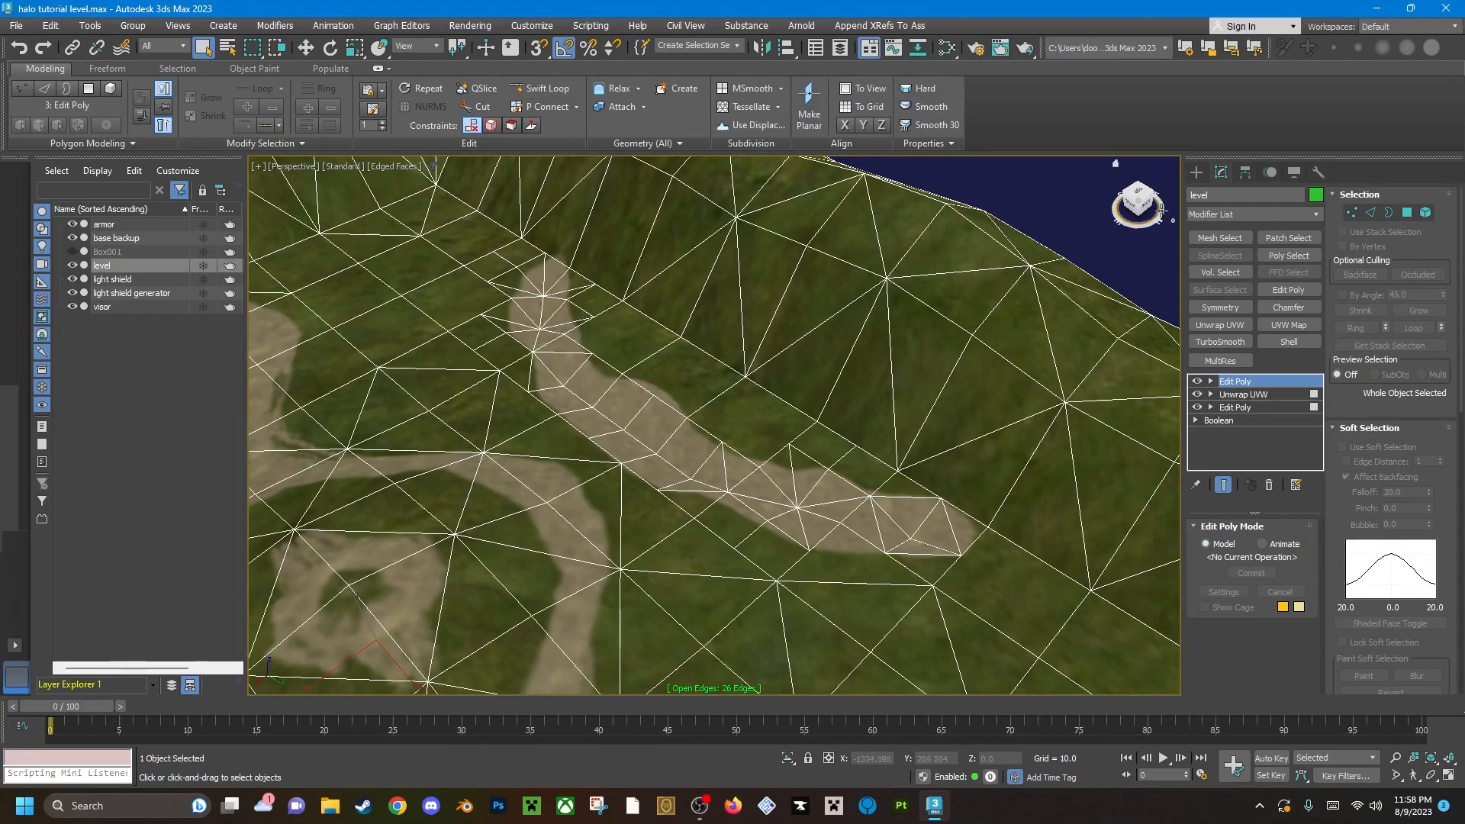
pyautogui.click(1197, 172)
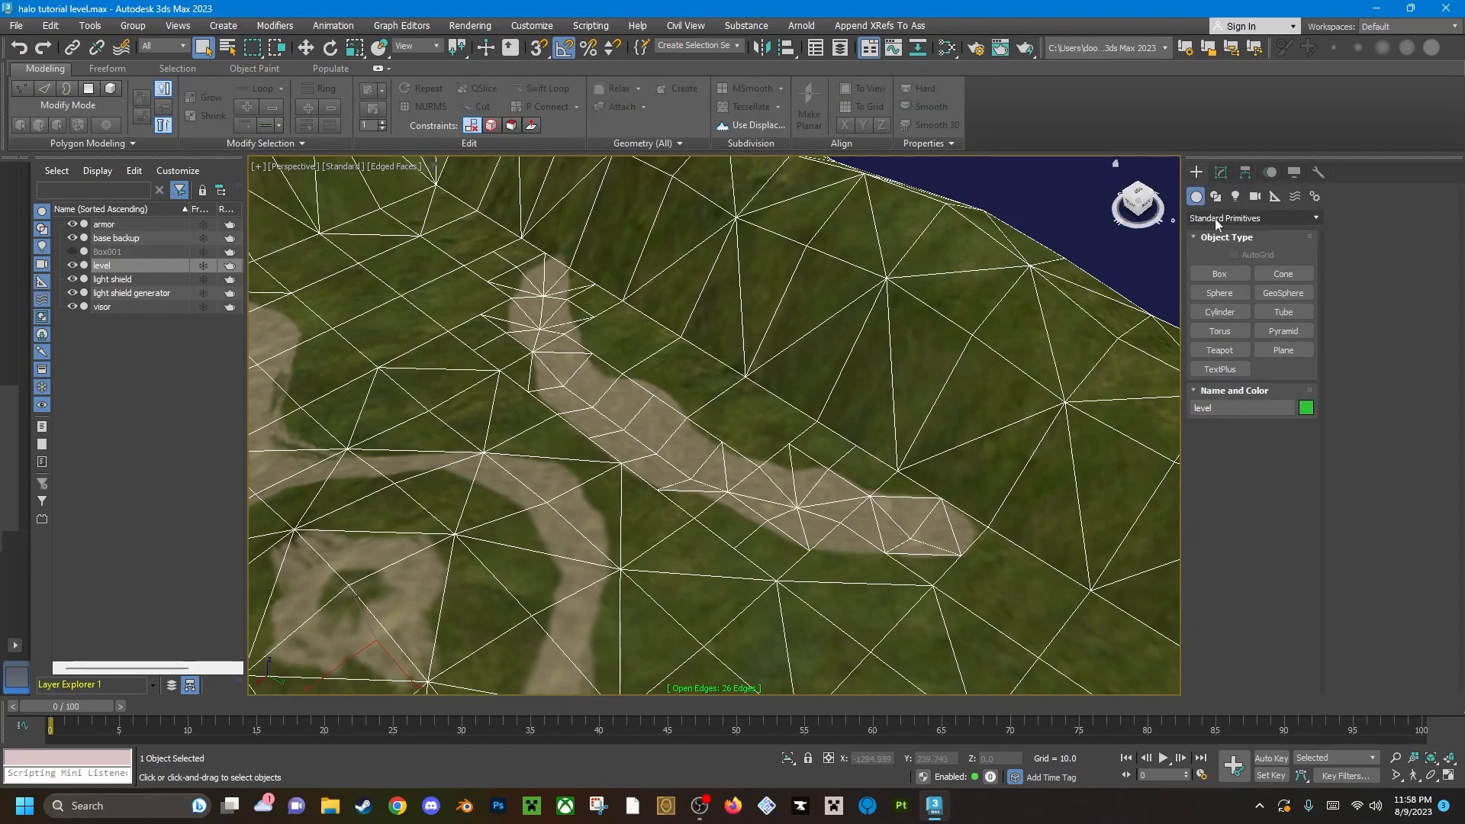
pyautogui.click(1285, 356)
pyautogui.keyDown('alt'); pyautogui.moveTo(625, 362); pyautogui.dragTo(696, 415, button='middle'); pyautogui.keyUp('alt')
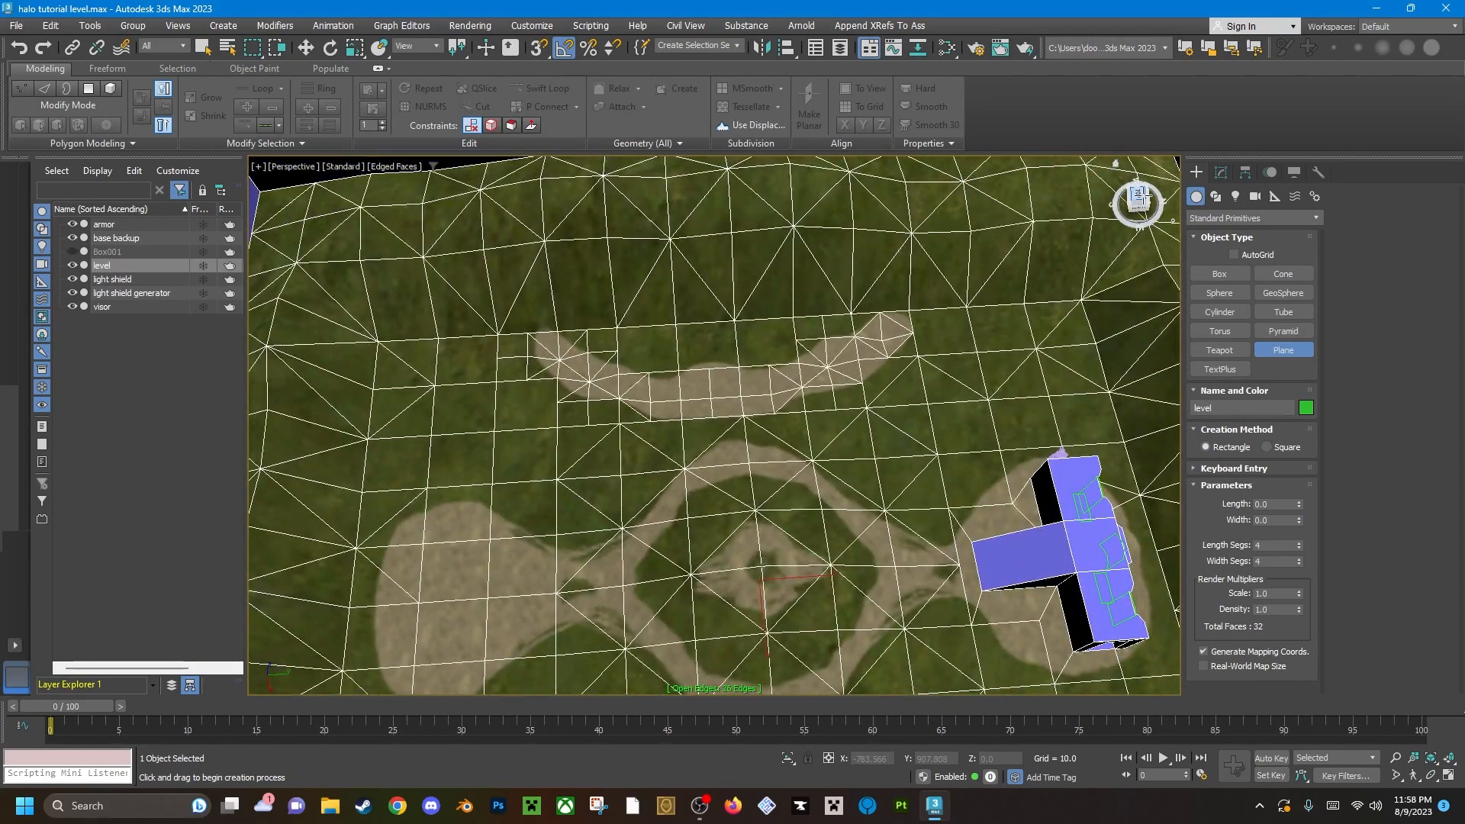
pyautogui.click(1138, 201)
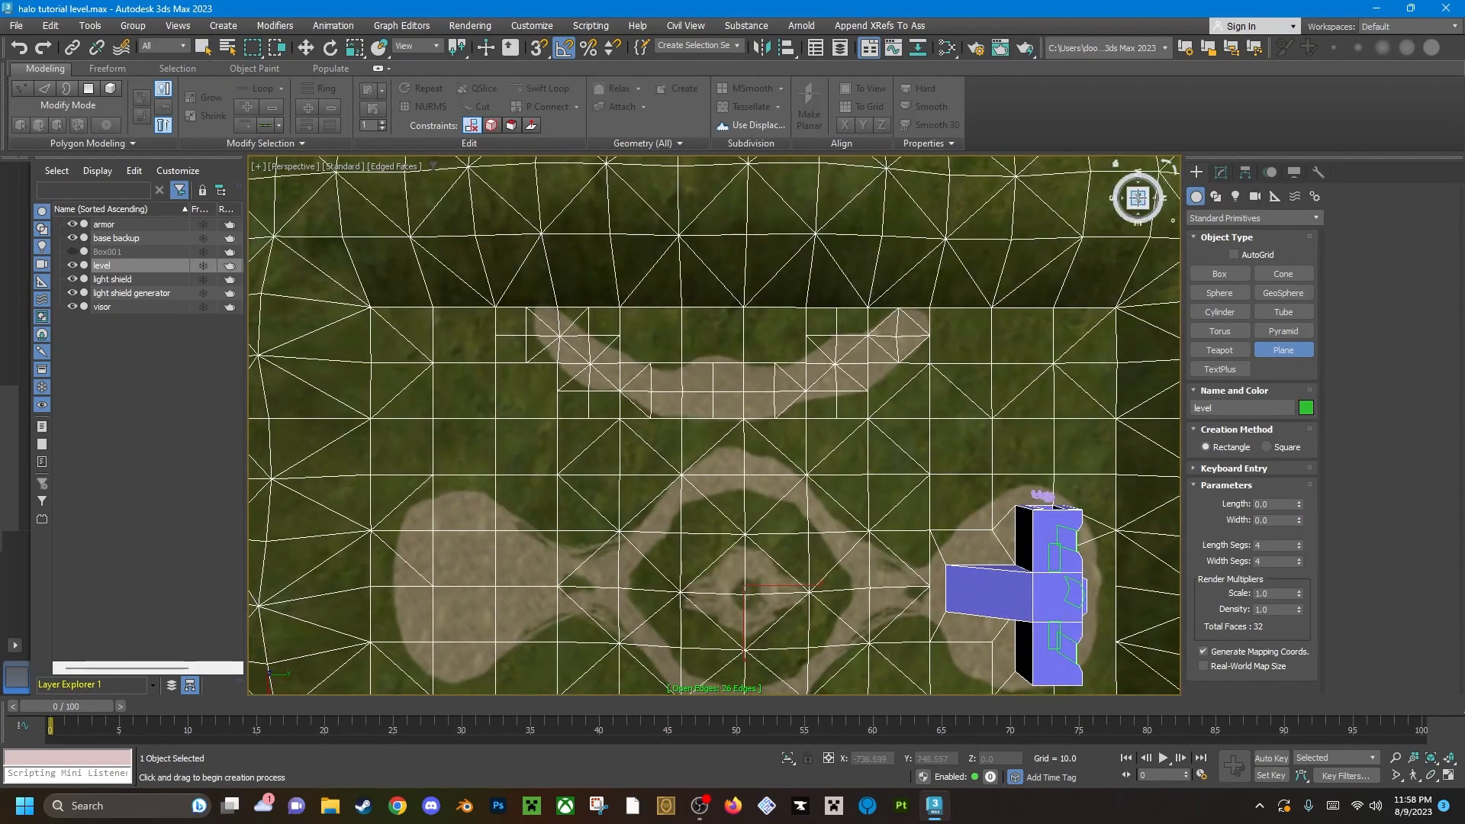
pyautogui.press('u')
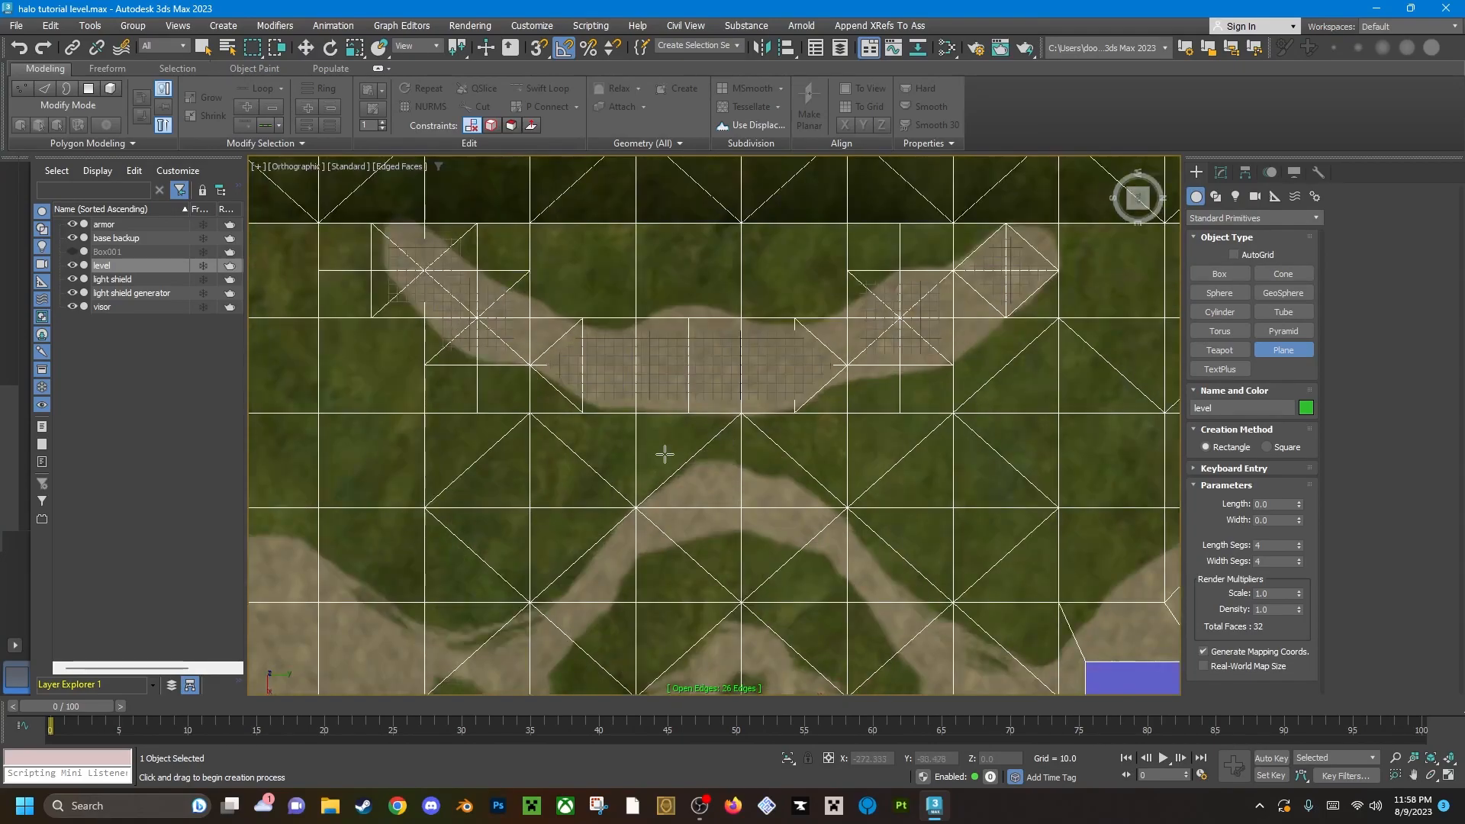
pyautogui.moveTo(636, 407); pyautogui.dragTo(676, 368, button='middle')
pyautogui.moveTo(409, 440); pyautogui.dragTo(1099, 479)
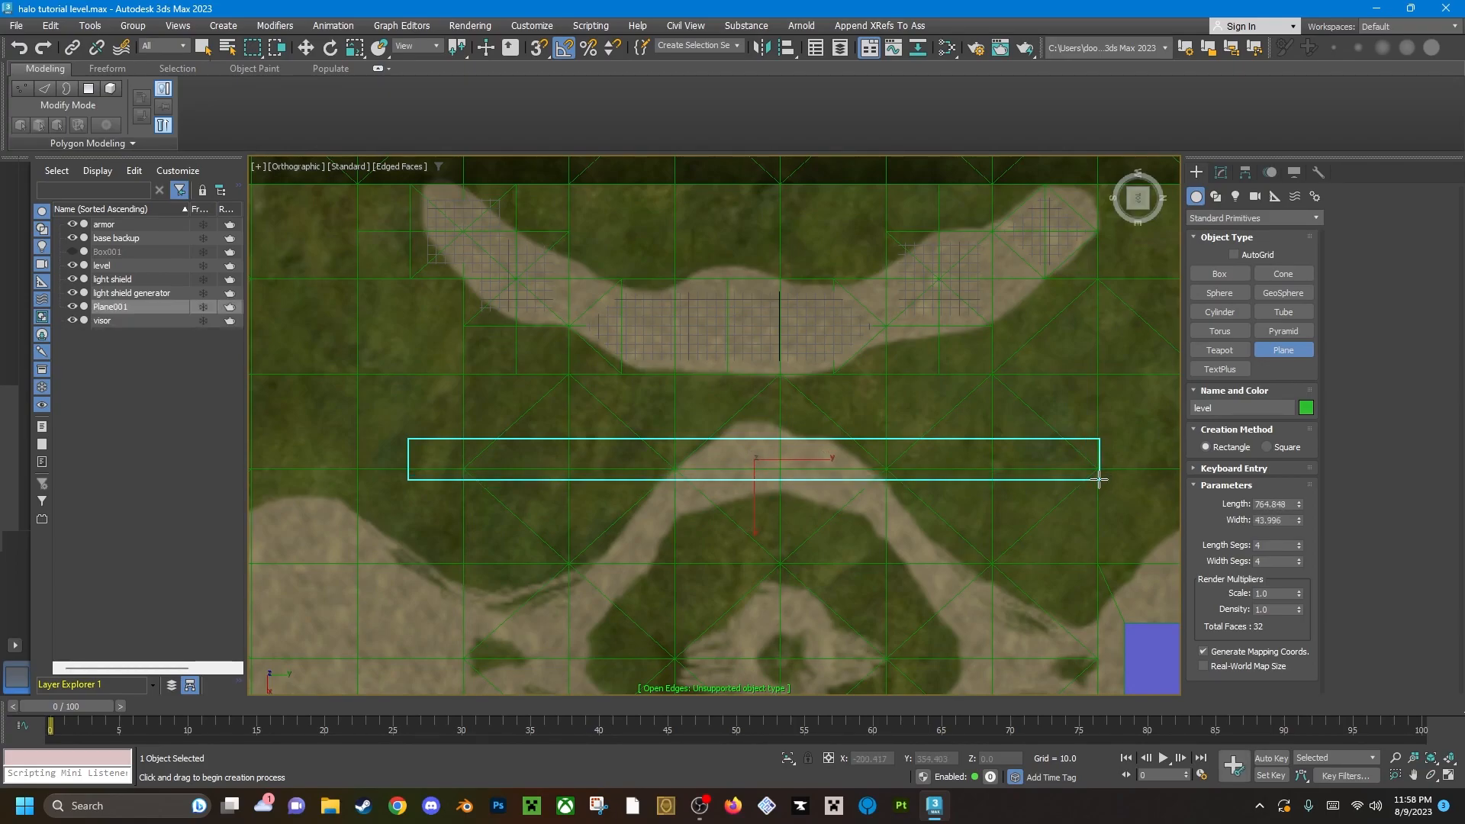
# Return to a perspective view and move the plane along X onto the curved dirt strip, to about X -369.
pyautogui.keyDown('alt'); pyautogui.moveTo(824, 463); pyautogui.dragTo(900, 380, button='middle'); pyautogui.keyUp('alt')
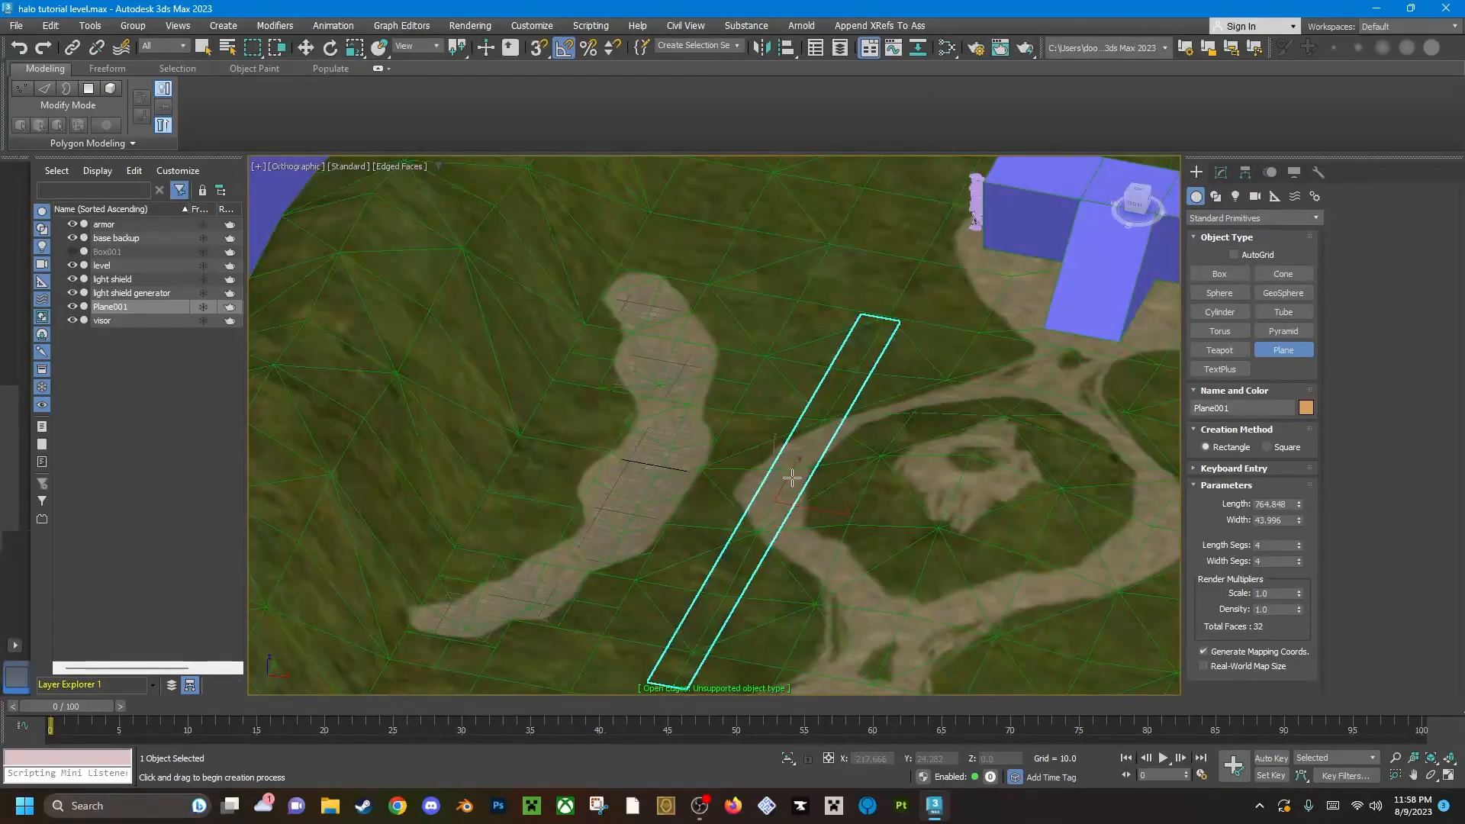
pyautogui.press('p')
pyautogui.scroll(5, 770, 467)
pyautogui.keyDown('alt'); pyautogui.moveTo(766, 465); pyautogui.dragTo(761, 376, button='middle'); pyautogui.keyUp('alt')
pyautogui.hotkey('alt', 'w')
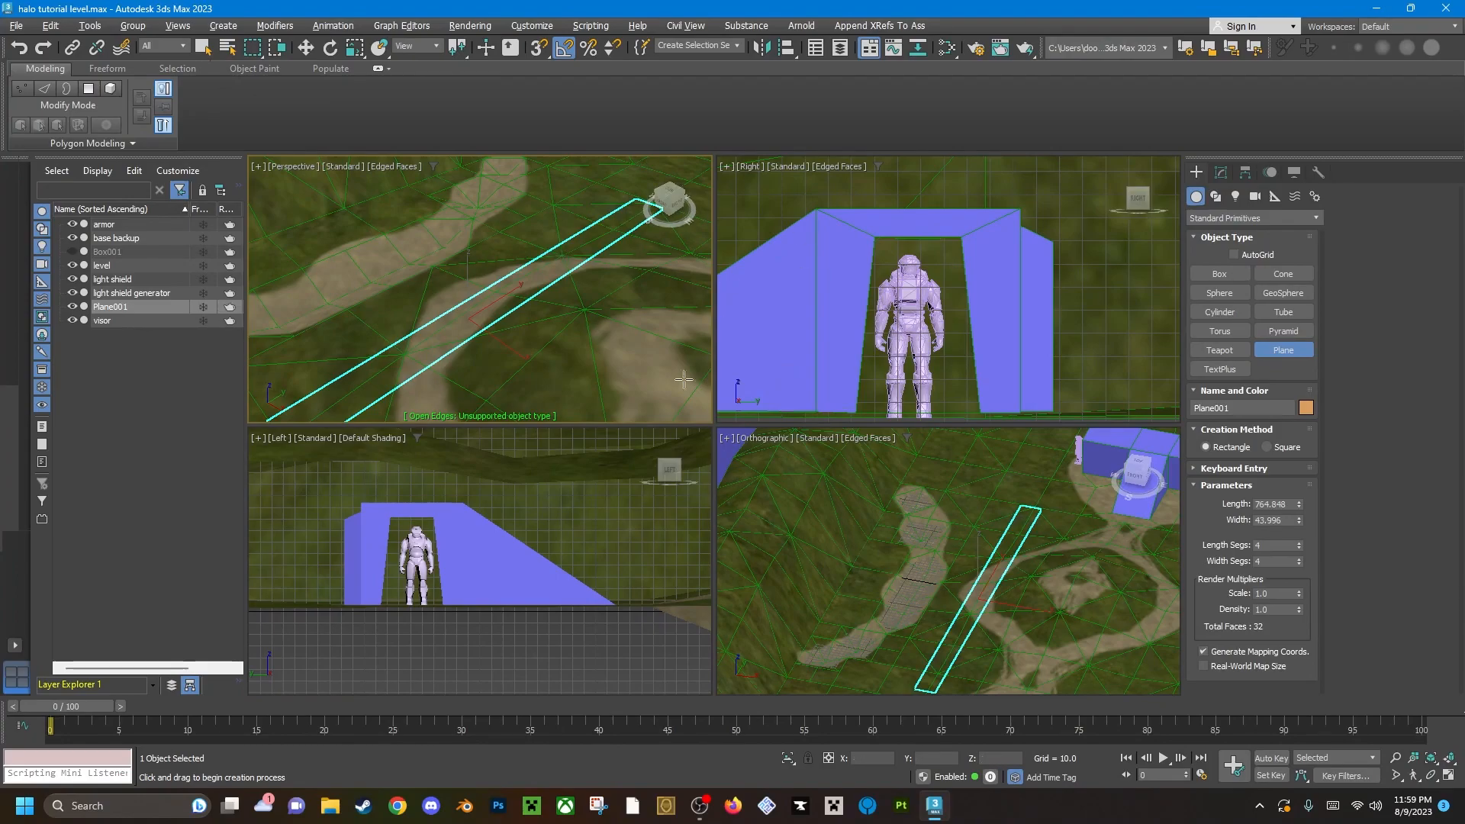
pyautogui.hotkey('alt', 'w')
pyautogui.scroll(5, 739, 482)
pyautogui.keyDown('alt'); pyautogui.moveTo(749, 478); pyautogui.dragTo(1008, 199, button='middle'); pyautogui.keyUp('alt')
pyautogui.press('w')
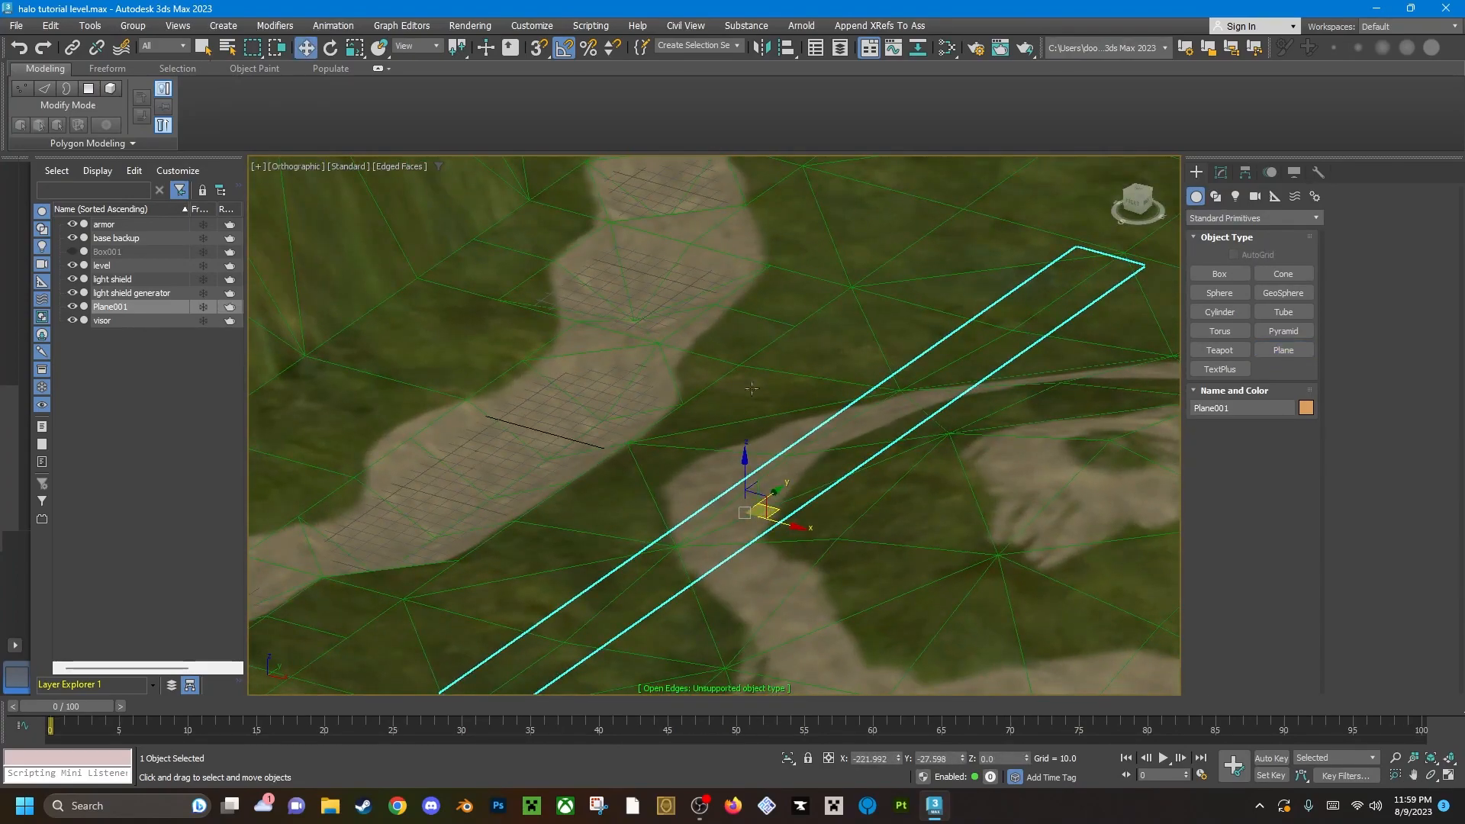
pyautogui.hotkey('alt', 'w')
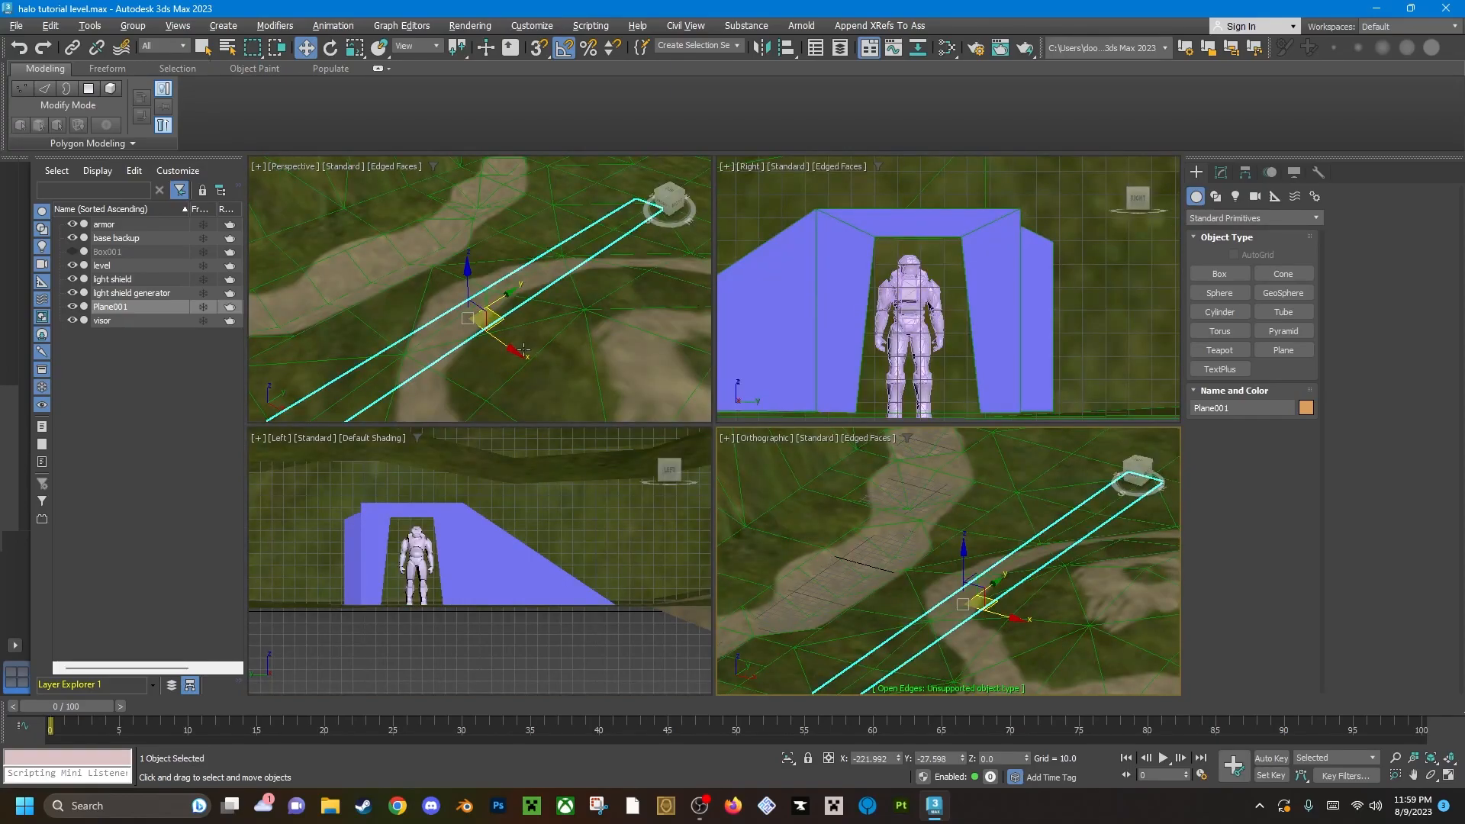
pyautogui.hotkey('alt', 'w')
pyautogui.scroll(2, 747, 464)
pyautogui.keyDown('alt'); pyautogui.moveTo(747, 463); pyautogui.dragTo(813, 389, button='middle'); pyautogui.keyUp('alt')
pyautogui.press('p')
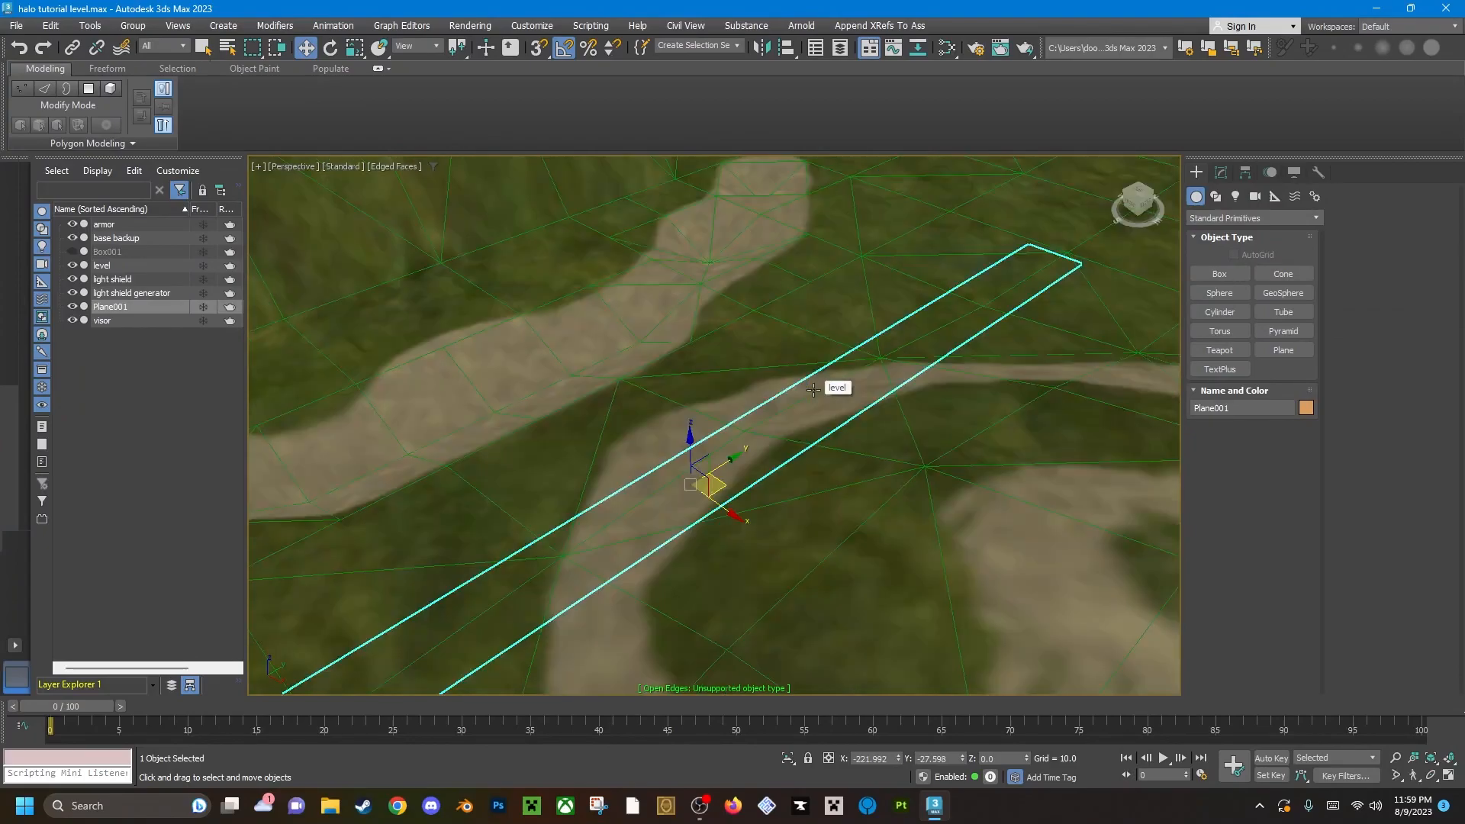
pyautogui.scroll(-5, 808, 388)
pyautogui.keyDown('alt'); pyautogui.moveTo(738, 421); pyautogui.dragTo(752, 449, button='middle'); pyautogui.keyUp('alt')
pyautogui.scroll(6, 671, 427)
pyautogui.scroll(-5, 537, 403)
pyautogui.keyDown('alt'); pyautogui.moveTo(537, 403); pyautogui.dragTo(612, 453, button='middle'); pyautogui.keyUp('alt')
pyautogui.moveTo(618, 459); pyautogui.dragTo(625, 477)
pyautogui.keyDown('alt'); pyautogui.moveTo(637, 436); pyautogui.dragTo(500, 438, button='middle'); pyautogui.keyUp('alt')
# Set the plane's segments to 14 along its length and 1 across its width.
pyautogui.scroll(5, 527, 431)
pyautogui.keyDown('alt'); pyautogui.moveTo(756, 440); pyautogui.dragTo(834, 463, button='middle'); pyautogui.keyUp('alt')
pyautogui.scroll(-5, 834, 463)
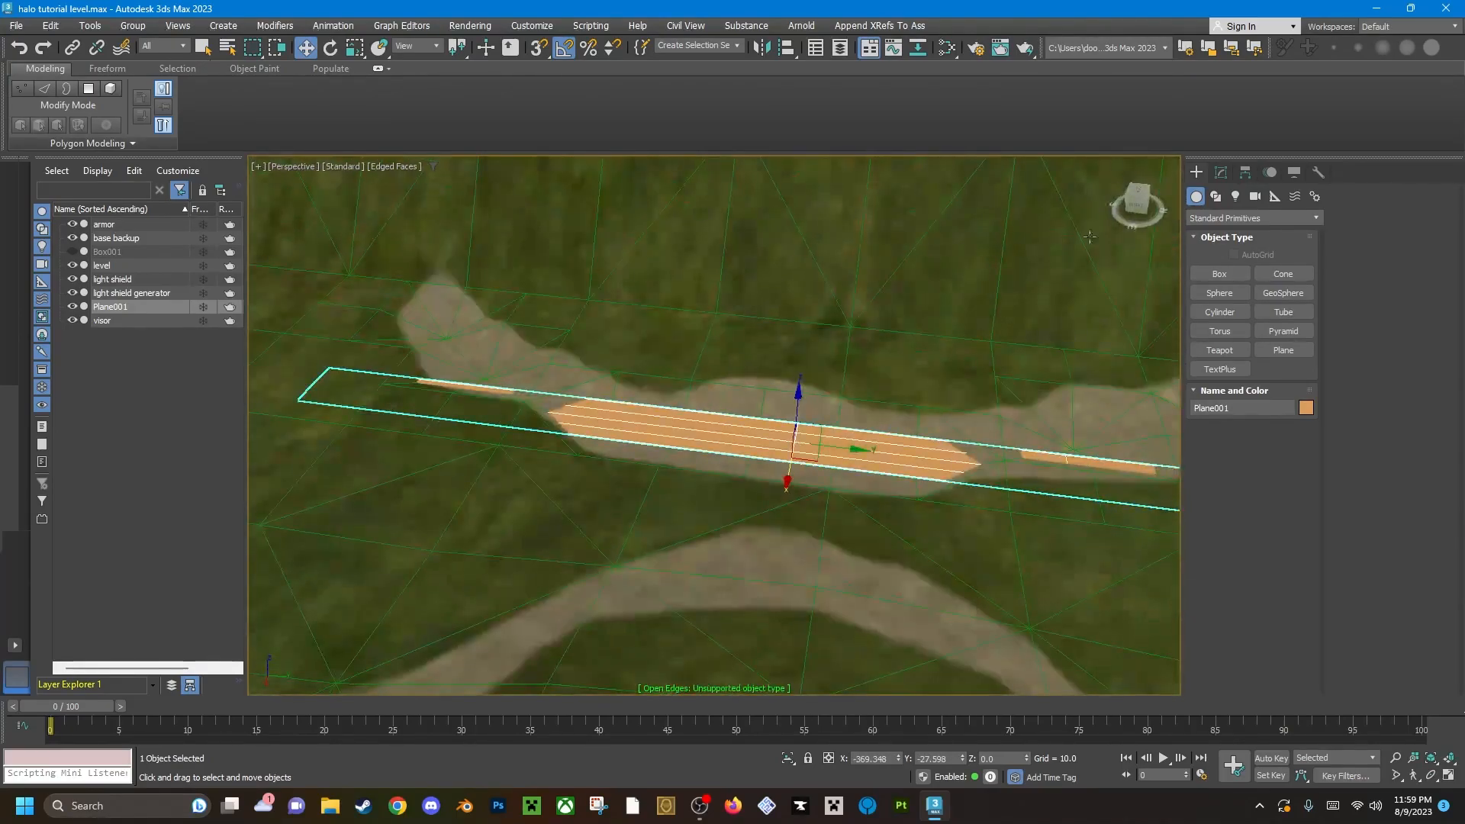
pyautogui.click(1221, 172)
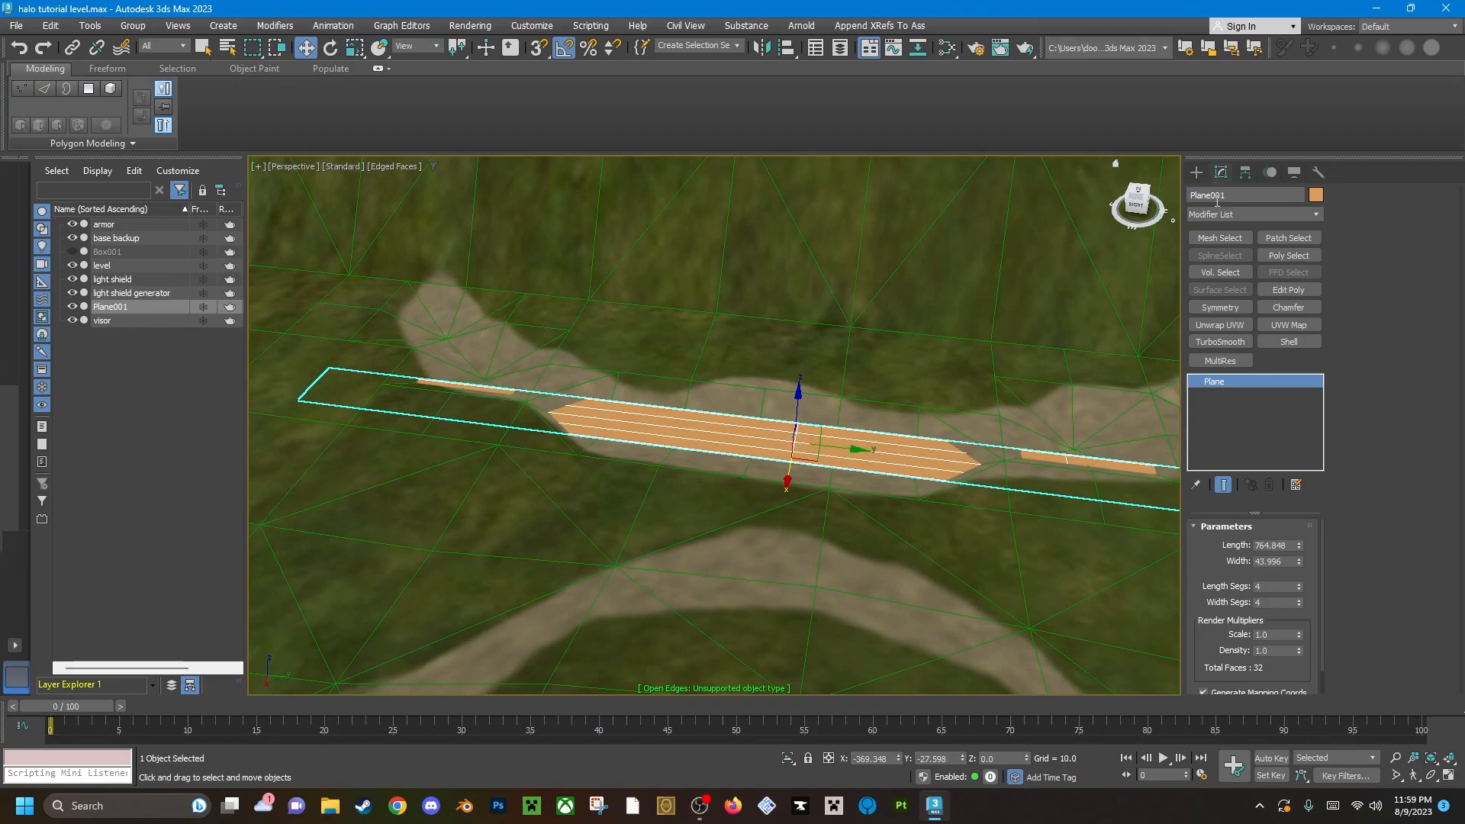
pyautogui.moveTo(1311, 600)
pyautogui.mouseDown()
pyautogui.moveTo(1299, 559)
pyautogui.moveTo(1298, 580)
pyautogui.mouseUp()
pyautogui.rightClick(1302, 577)
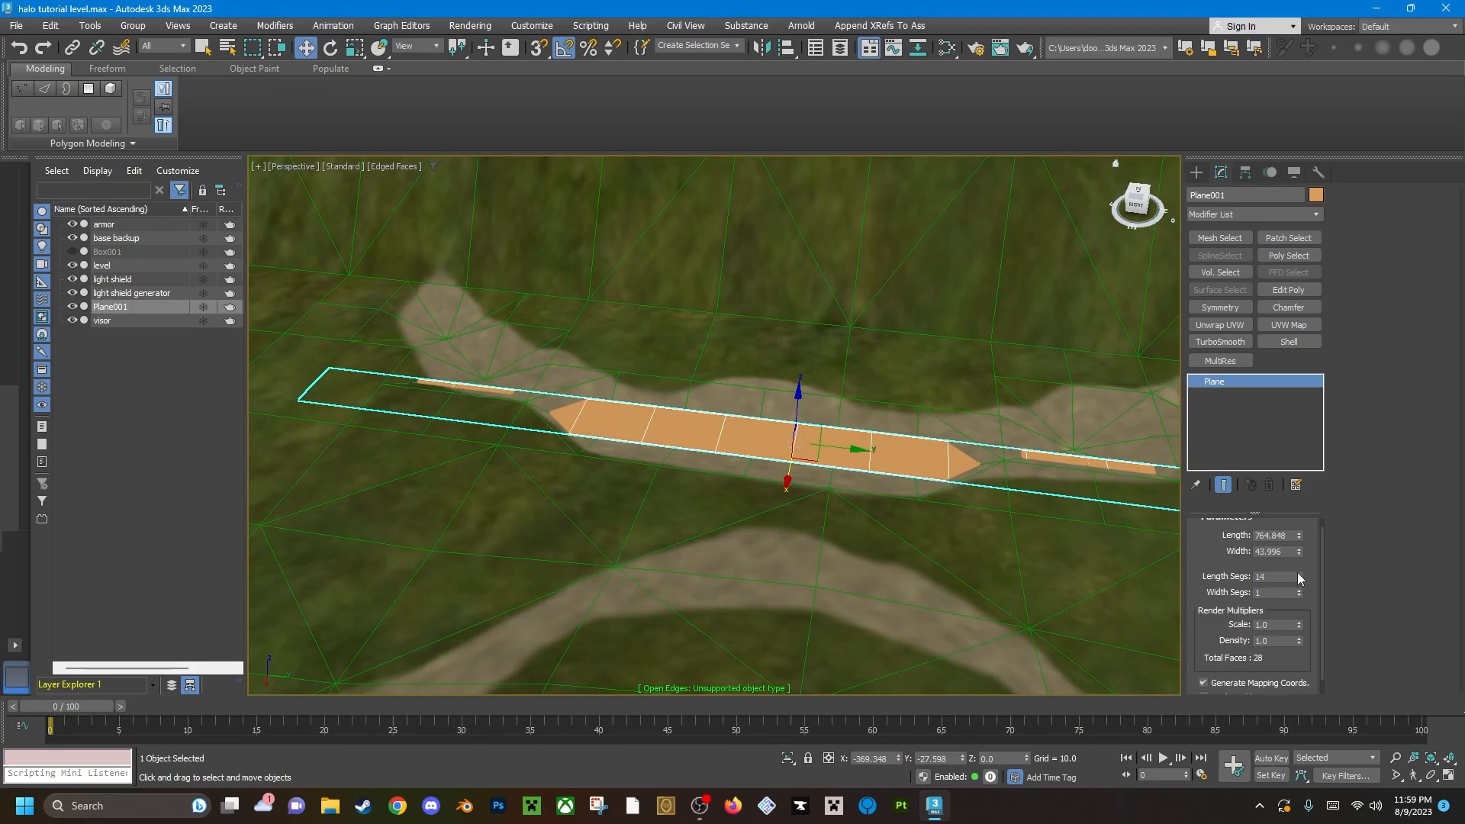
# Widen the plane over the dirt strip by scaling it along X to about 210 percent.
pyautogui.keyDown('alt'); pyautogui.moveTo(938, 450); pyautogui.dragTo(751, 481, button='middle'); pyautogui.keyUp('alt')
pyautogui.press('e')
pyautogui.press('r')
pyautogui.moveTo(751, 468); pyautogui.dragTo(815, 471)
pyautogui.press('w')
pyautogui.scroll(4, 779, 472)
pyautogui.press('r')
pyautogui.press('w')
pyautogui.scroll(-5, 814, 471)
pyautogui.keyDown('alt'); pyautogui.moveTo(814, 471); pyautogui.dragTo(925, 412, button='middle'); pyautogui.keyUp('alt')
pyautogui.scroll(-4, 858, 435)
pyautogui.moveTo(925, 412); pyautogui.dragTo(828, 468, button='middle')
pyautogui.scroll(4, 649, 432)
pyautogui.moveTo(836, 449); pyautogui.dragTo(836, 438)
pyautogui.press('e')
pyautogui.press('r')
pyautogui.keyDown('alt'); pyautogui.moveTo(843, 460); pyautogui.dragTo(732, 424, button='middle'); pyautogui.keyUp('alt')
pyautogui.scroll(-4, 733, 424)
pyautogui.scroll(3, 731, 422)
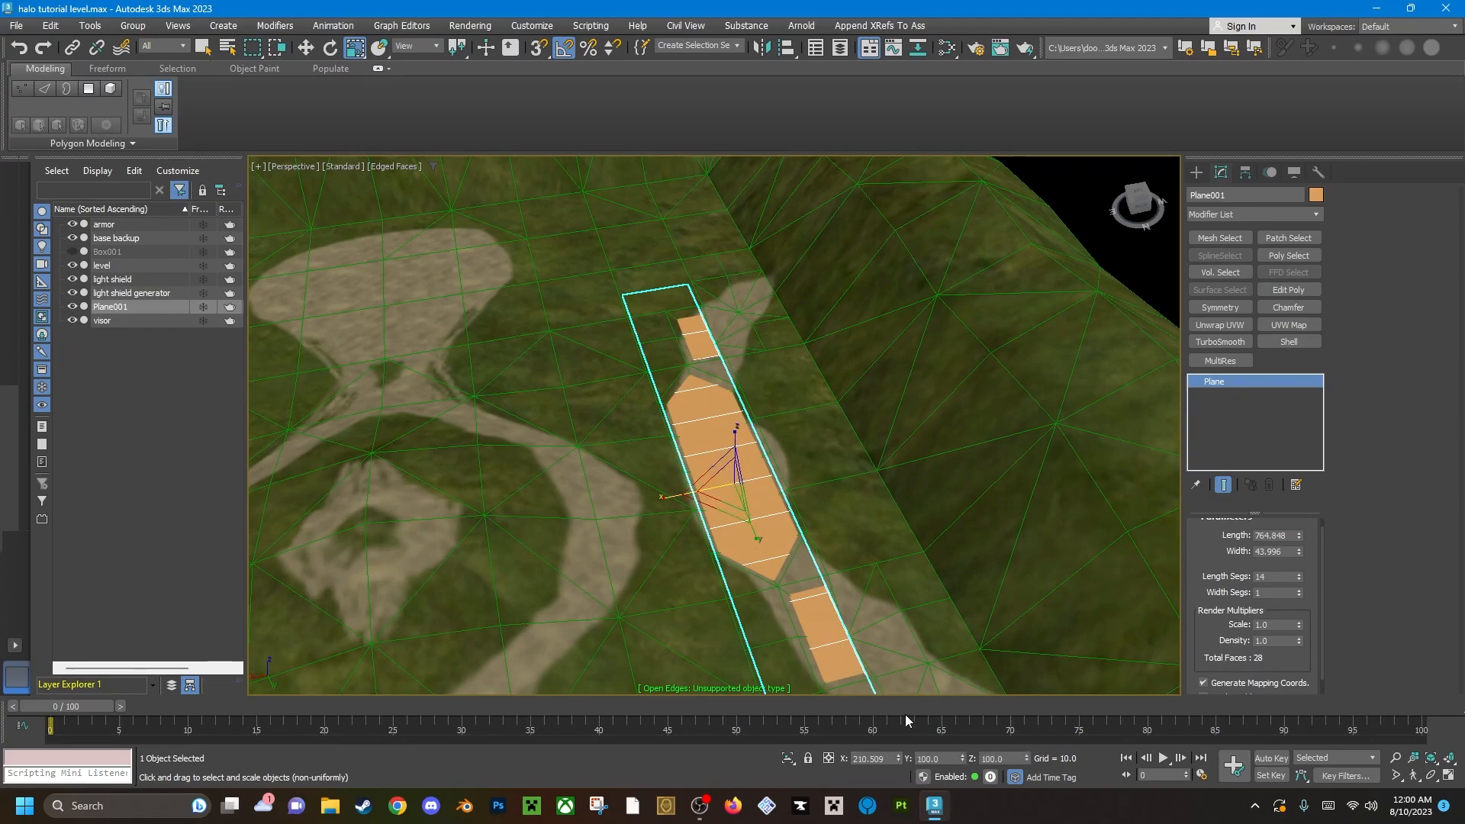
pyautogui.keyDown('alt'); pyautogui.moveTo(860, 668); pyautogui.dragTo(892, 622, button='middle'); pyautogui.keyUp('alt')
pyautogui.moveTo(722, 574); pyautogui.dragTo(857, 447, button='middle')
pyautogui.moveTo(704, 506); pyautogui.dragTo(680, 438, button='middle')
pyautogui.scroll(3, 775, 454)
pyautogui.scroll(-3, 759, 448)
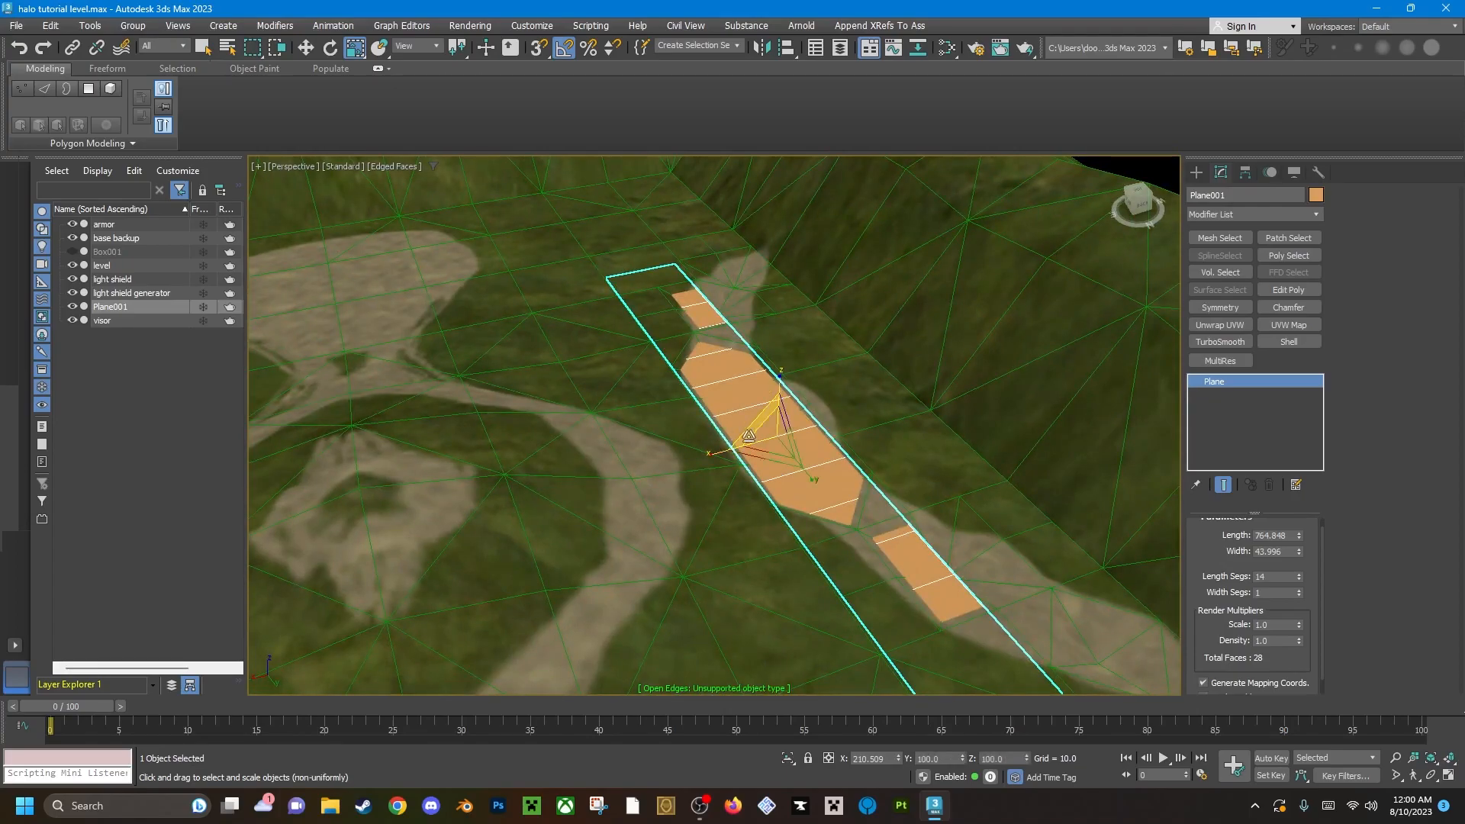
# Open the Slate Material Editor and show the parameters of the Halo Textures Multi/Sub-Object material.
pyautogui.press('m')
pyautogui.scroll(4, 678, 428)
pyautogui.moveTo(661, 254); pyautogui.dragTo(670, 390, button='middle')
pyautogui.scroll(-3, 693, 464)
pyautogui.moveTo(644, 179); pyautogui.dragTo(672, 314, button='middle')
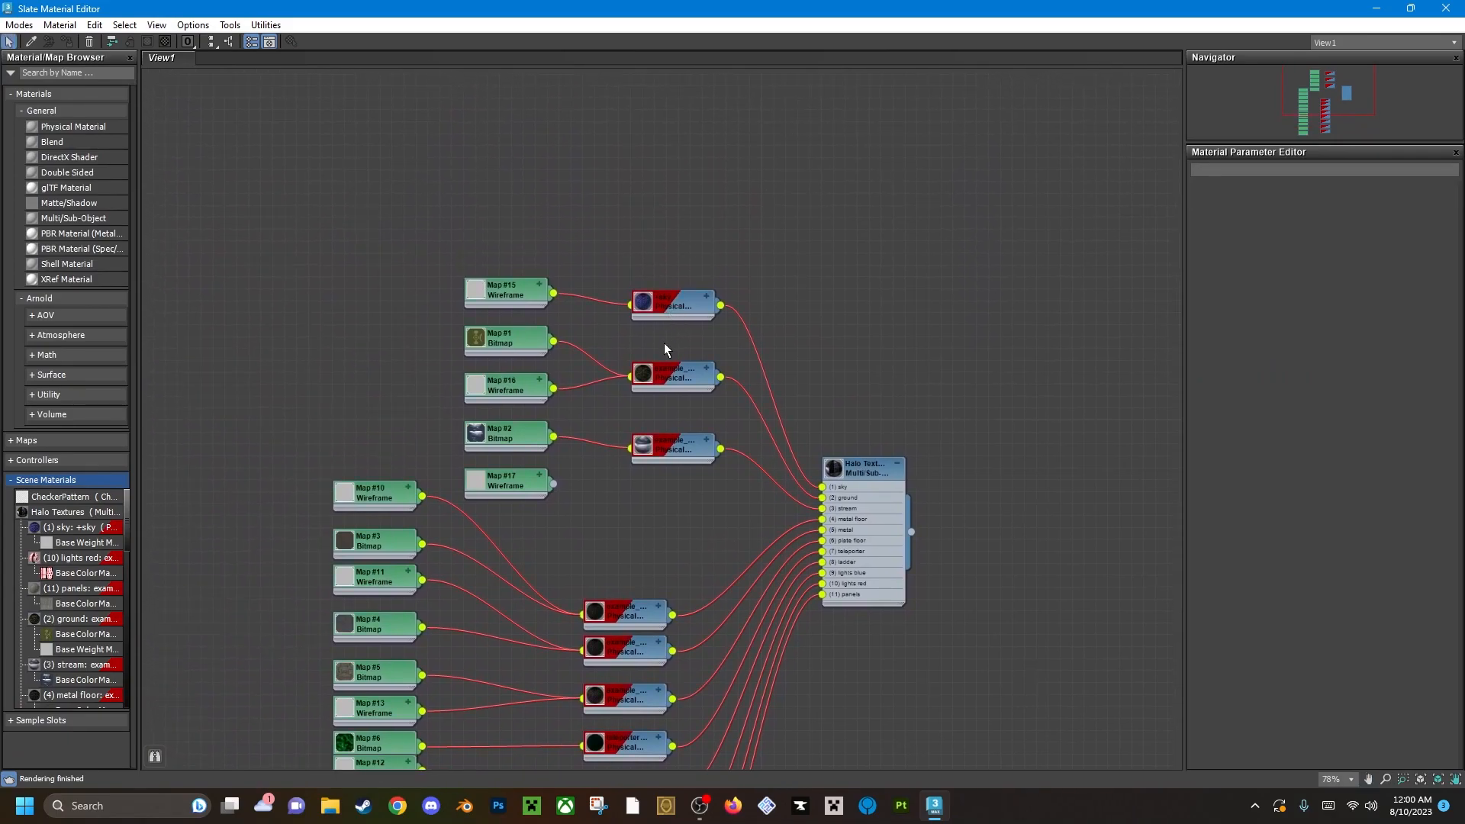
pyautogui.moveTo(809, 277); pyautogui.dragTo(755, 363, button='middle')
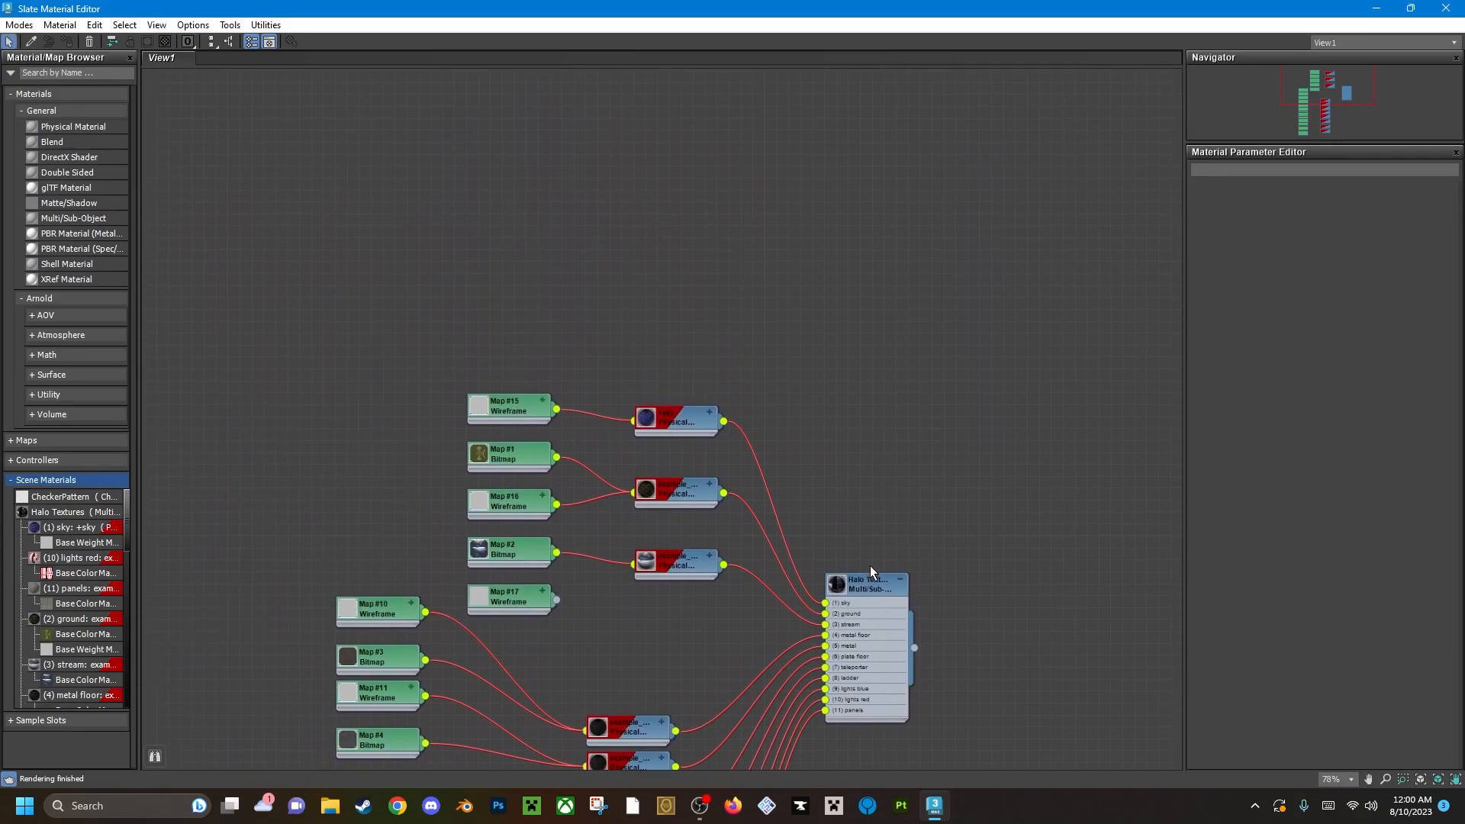
pyautogui.scroll(5, 759, 502)
pyautogui.scroll(-4, 771, 515)
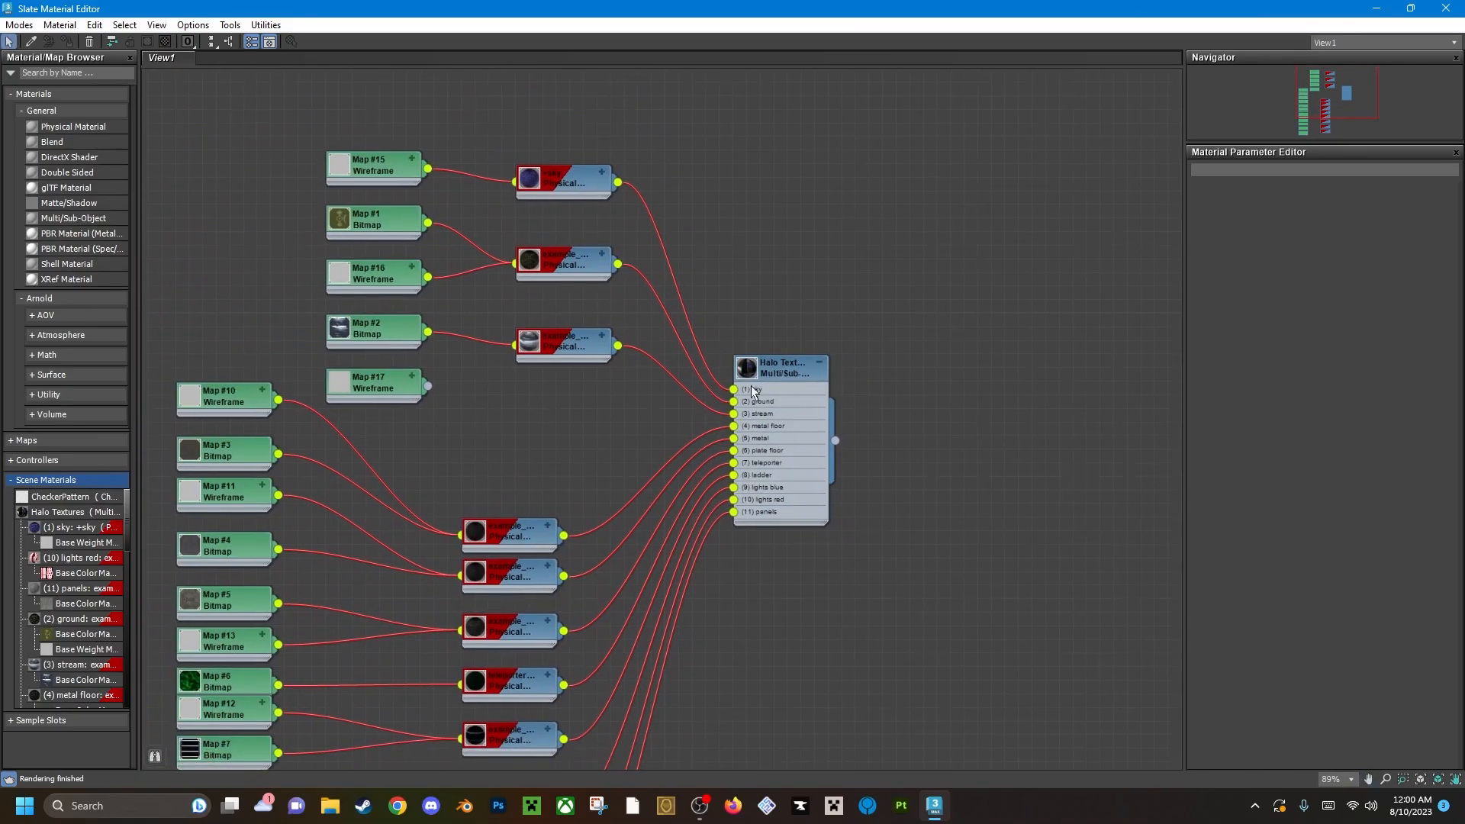
pyautogui.moveTo(666, 328); pyautogui.dragTo(690, 350, button='middle')
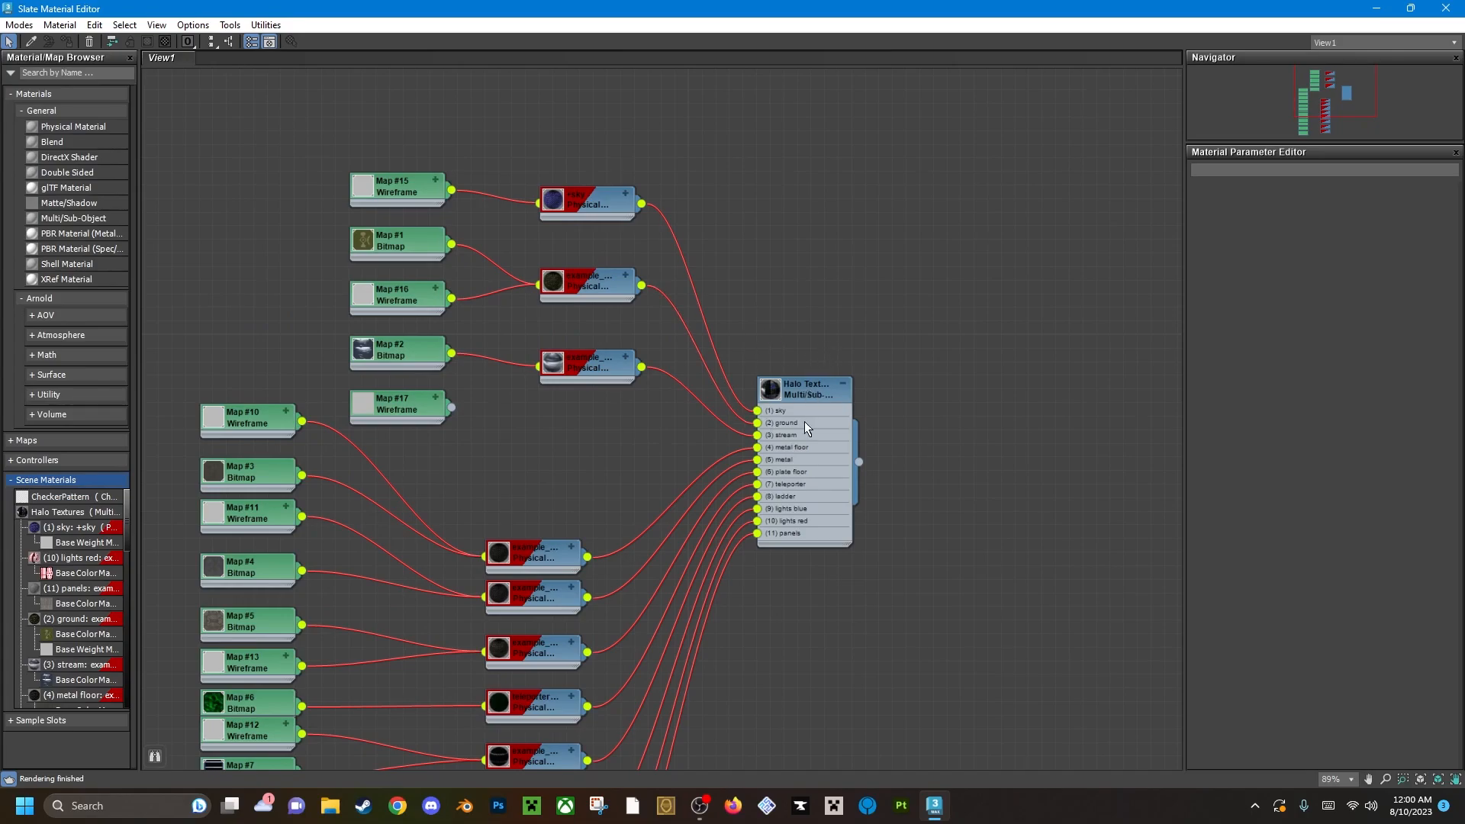
pyautogui.moveTo(799, 424); pyautogui.dragTo(818, 326, button='middle')
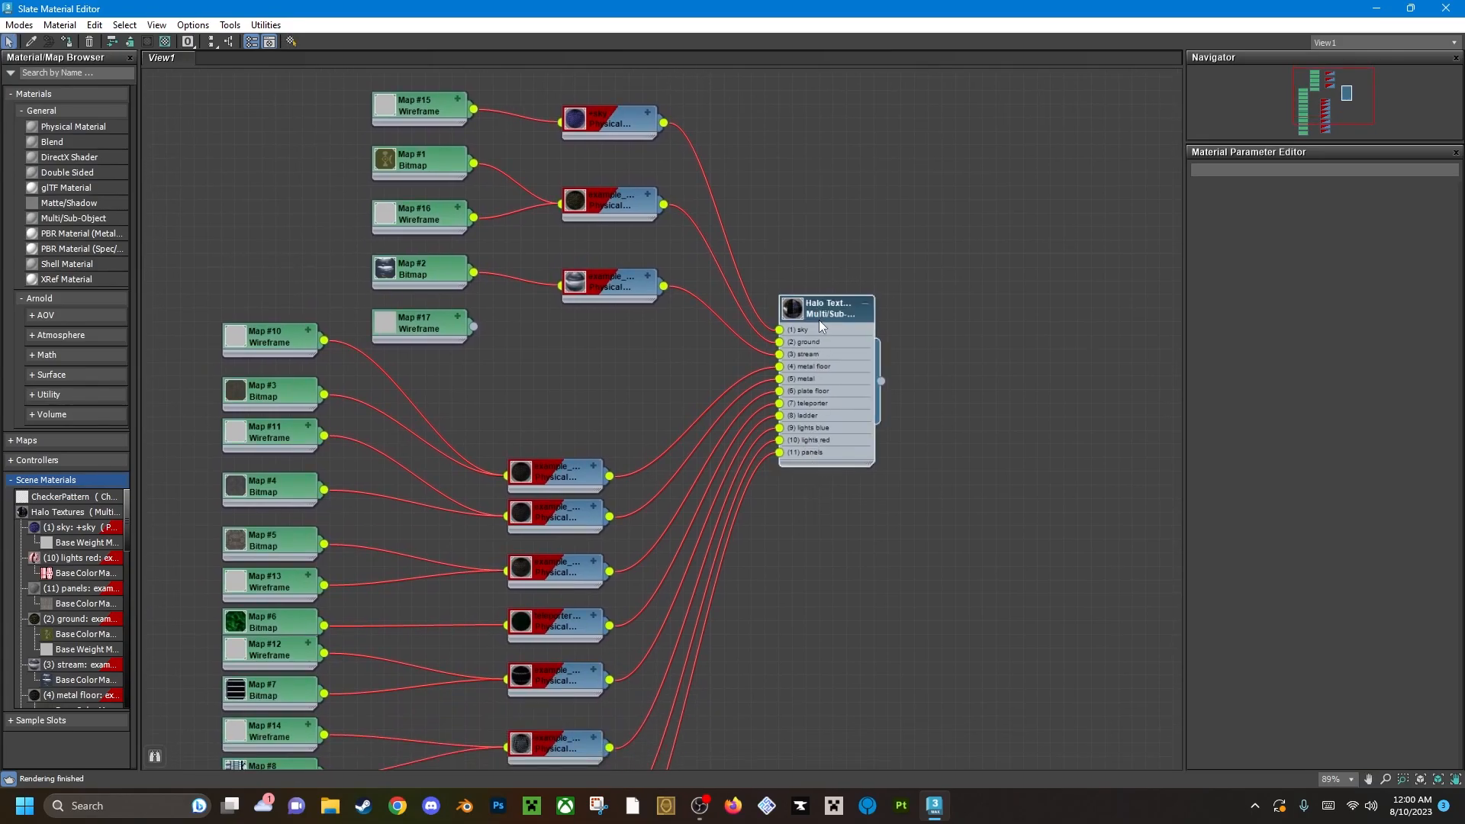
pyautogui.doubleClick(820, 324)
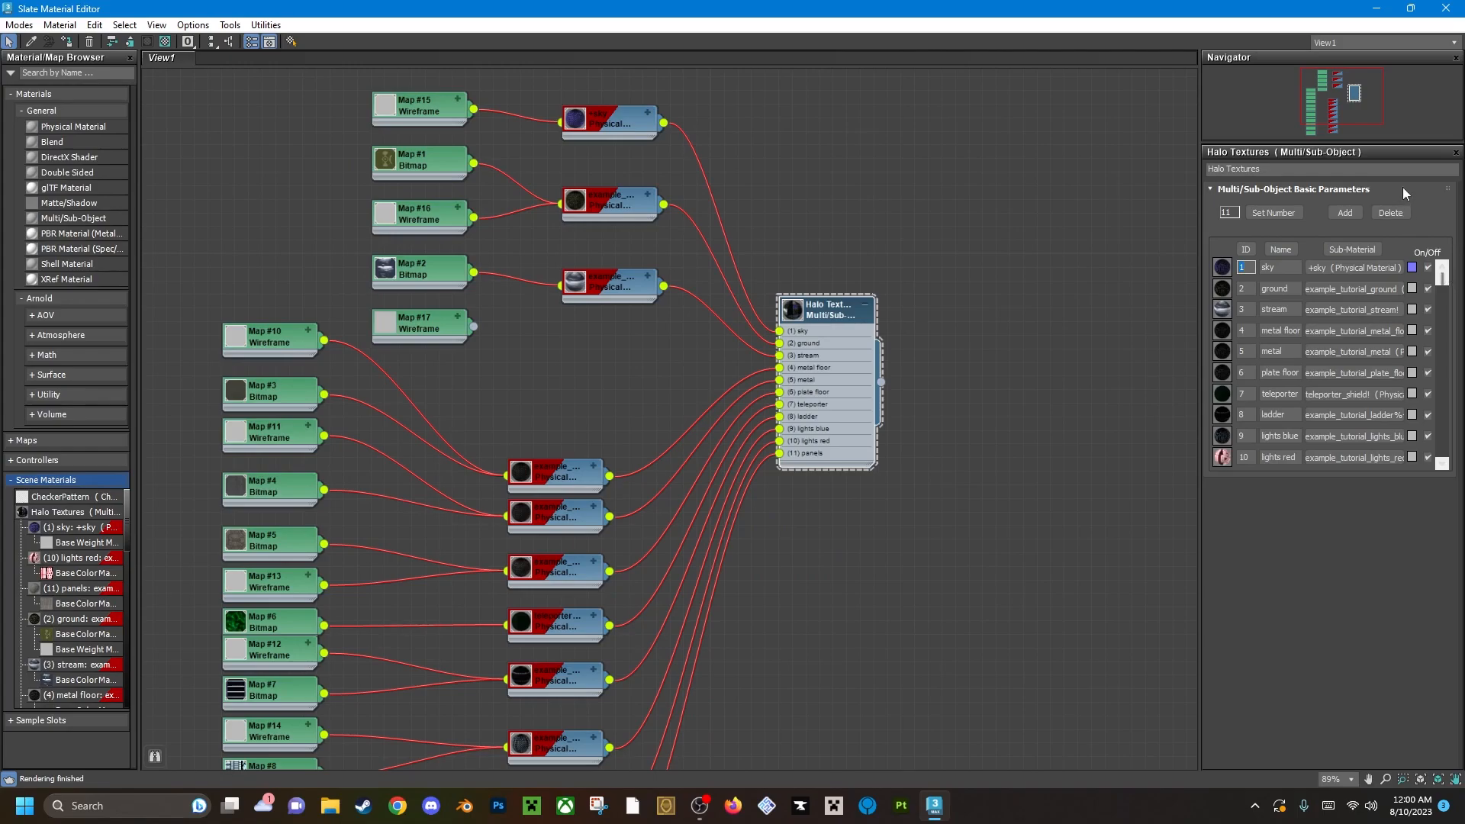
# Review the Halo Textures sub-material list and the material and map nodes wired into it.
pyautogui.moveTo(1440, 280)
pyautogui.mouseDown()
pyautogui.moveTo(1439, 449)
pyautogui.moveTo(1425, 292)
pyautogui.mouseUp()
pyautogui.moveTo(950, 525); pyautogui.dragTo(967, 418, button='middle')
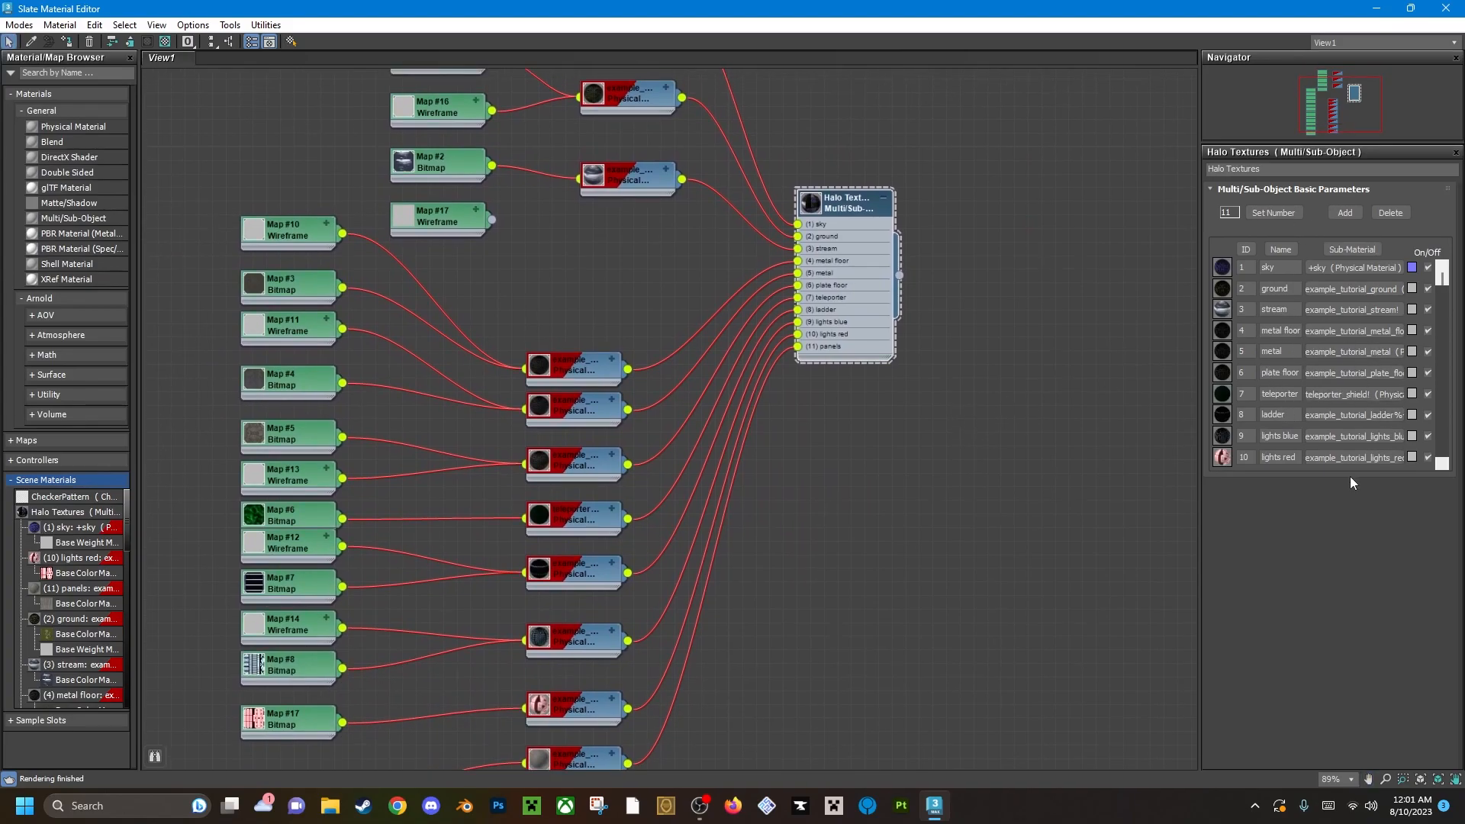
pyautogui.moveTo(715, 462); pyautogui.dragTo(773, 466, button='middle')
pyautogui.moveTo(735, 409); pyautogui.dragTo(761, 469, button='middle')
pyautogui.scroll(-2, 763, 309)
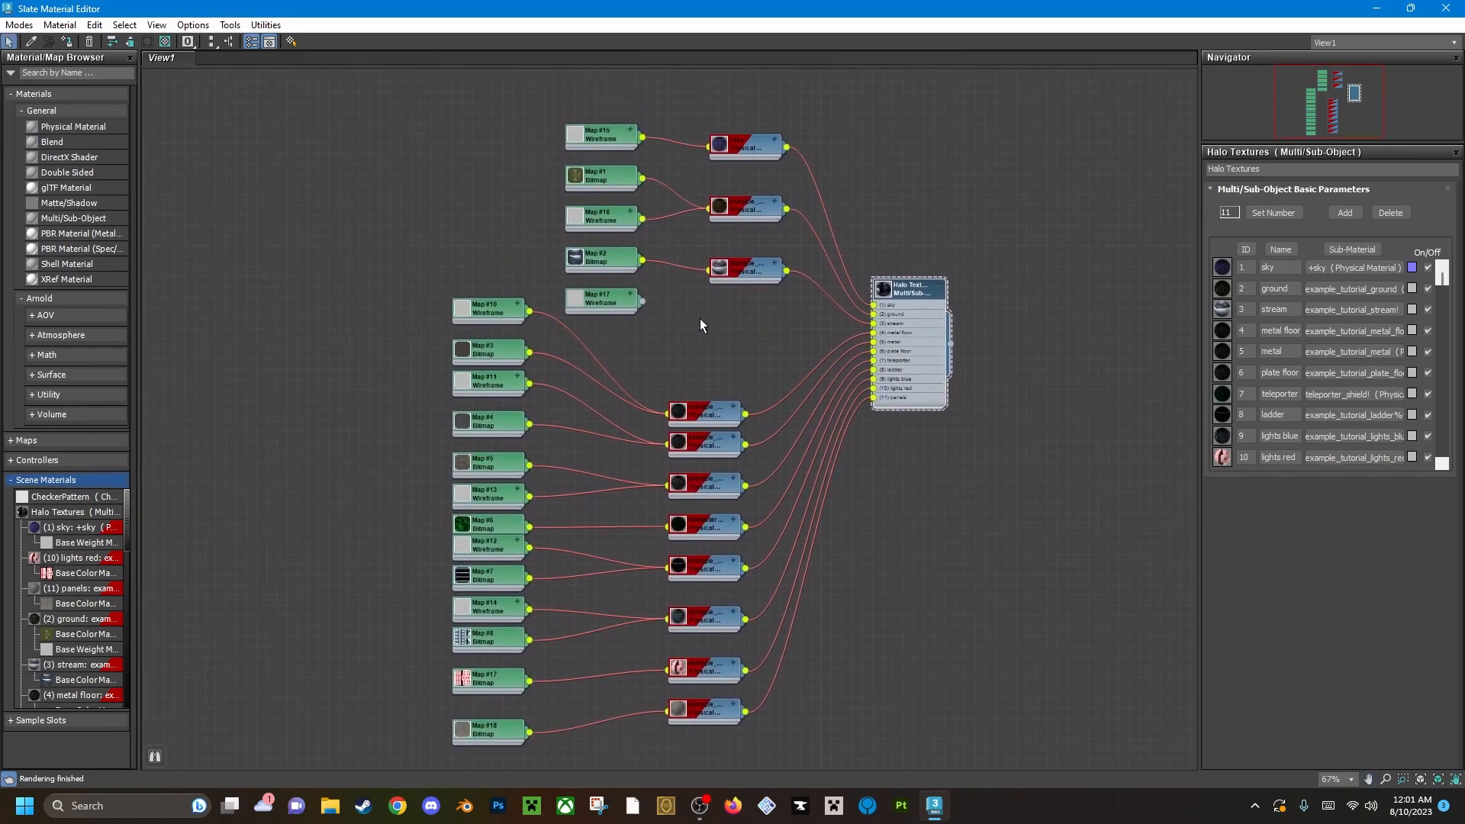
pyautogui.scroll(3, 669, 351)
pyautogui.moveTo(628, 383); pyautogui.dragTo(631, 212, button='middle')
pyautogui.scroll(-1, 630, 211)
pyautogui.moveTo(615, 422); pyautogui.dragTo(625, 350, button='middle')
# Show the parameters of the example_tutorial_plate_floor physical material and check its name.
pyautogui.click(768, 309)
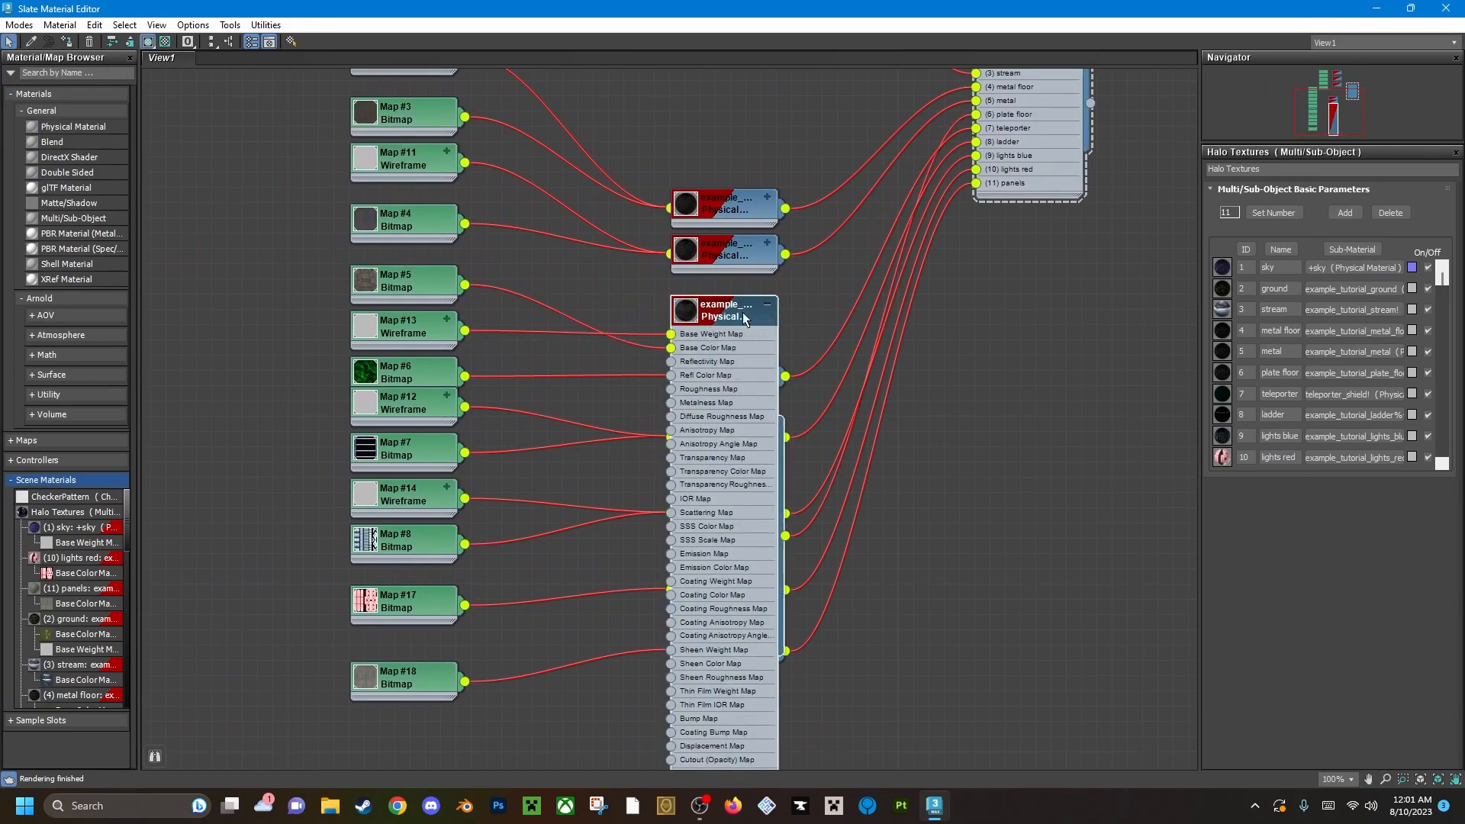
pyautogui.click(768, 304)
pyautogui.doubleClick(731, 313)
pyautogui.click(1313, 169)
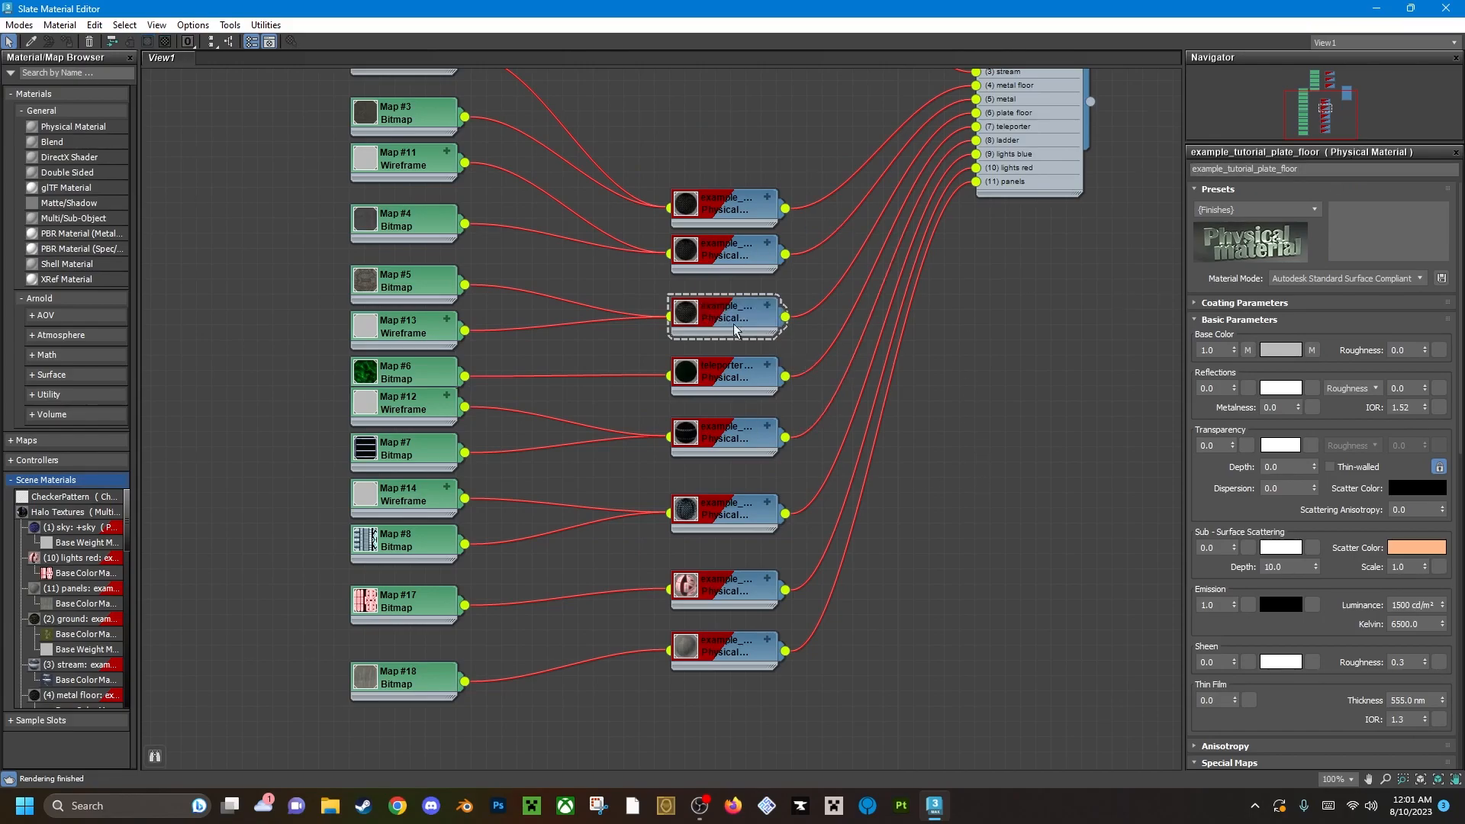
# Look over the rest of the node graph and show the parameters of the example_tutorial_metal_floor material.
pyautogui.moveTo(649, 329); pyautogui.dragTo(662, 399, button='middle')
pyautogui.scroll(-3, 654, 344)
pyautogui.scroll(3, 653, 314)
pyautogui.moveTo(628, 176); pyautogui.dragTo(623, 388, button='middle')
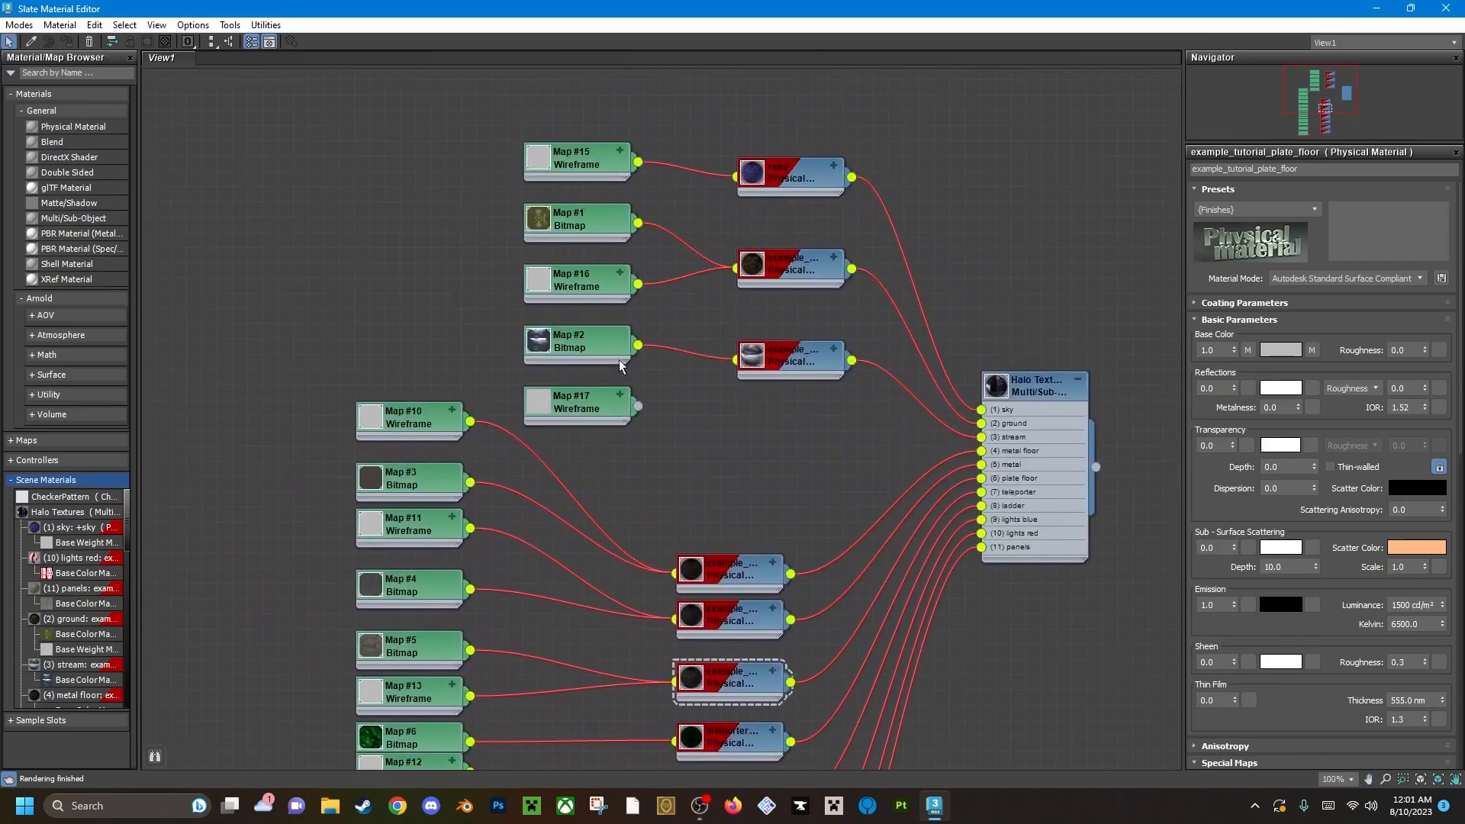
pyautogui.moveTo(653, 451); pyautogui.dragTo(634, 346, button='middle')
pyautogui.scroll(-1, 633, 346)
pyautogui.moveTo(710, 491); pyautogui.dragTo(706, 219, button='middle')
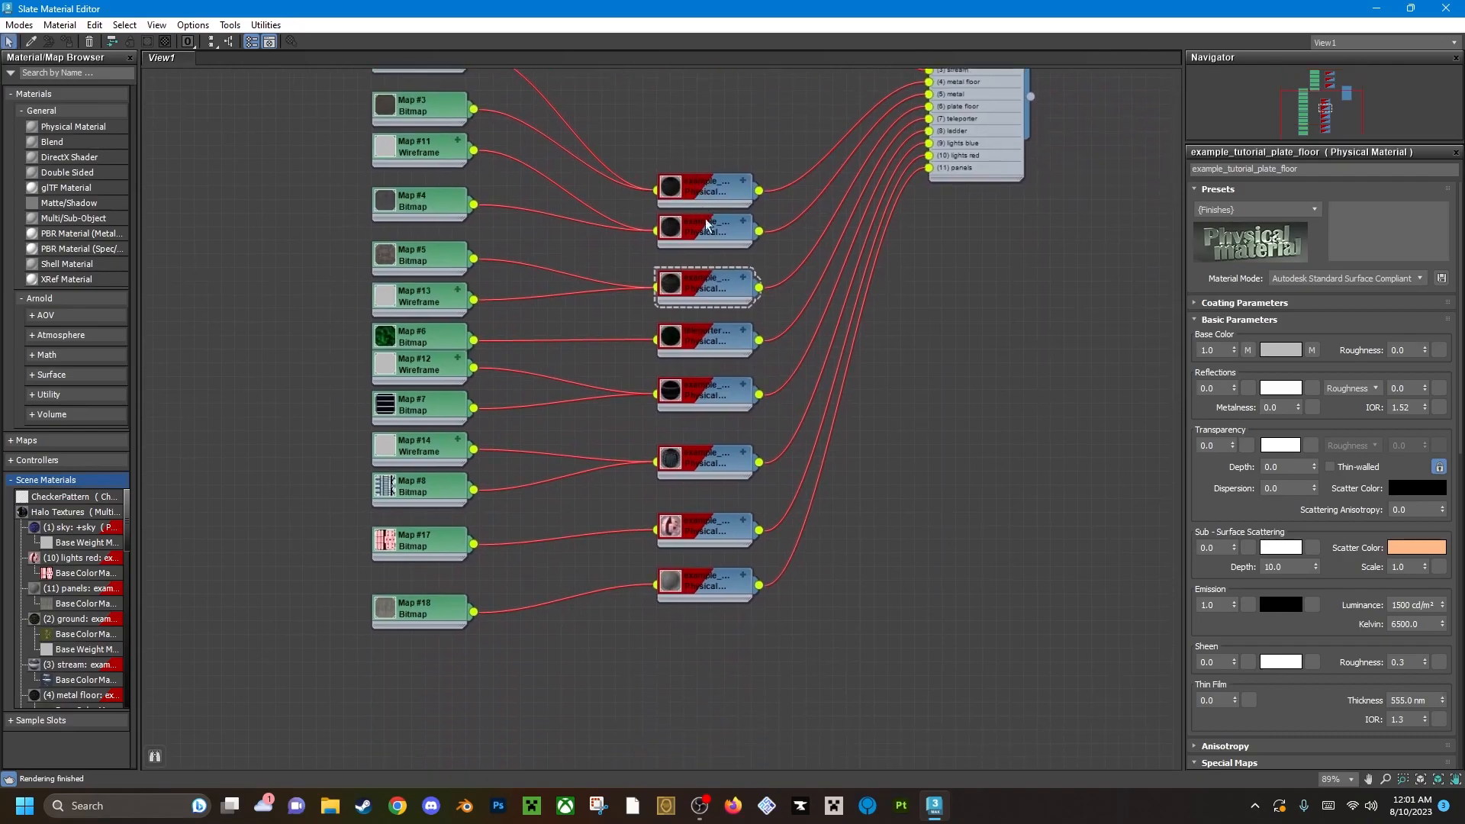
pyautogui.click(747, 188)
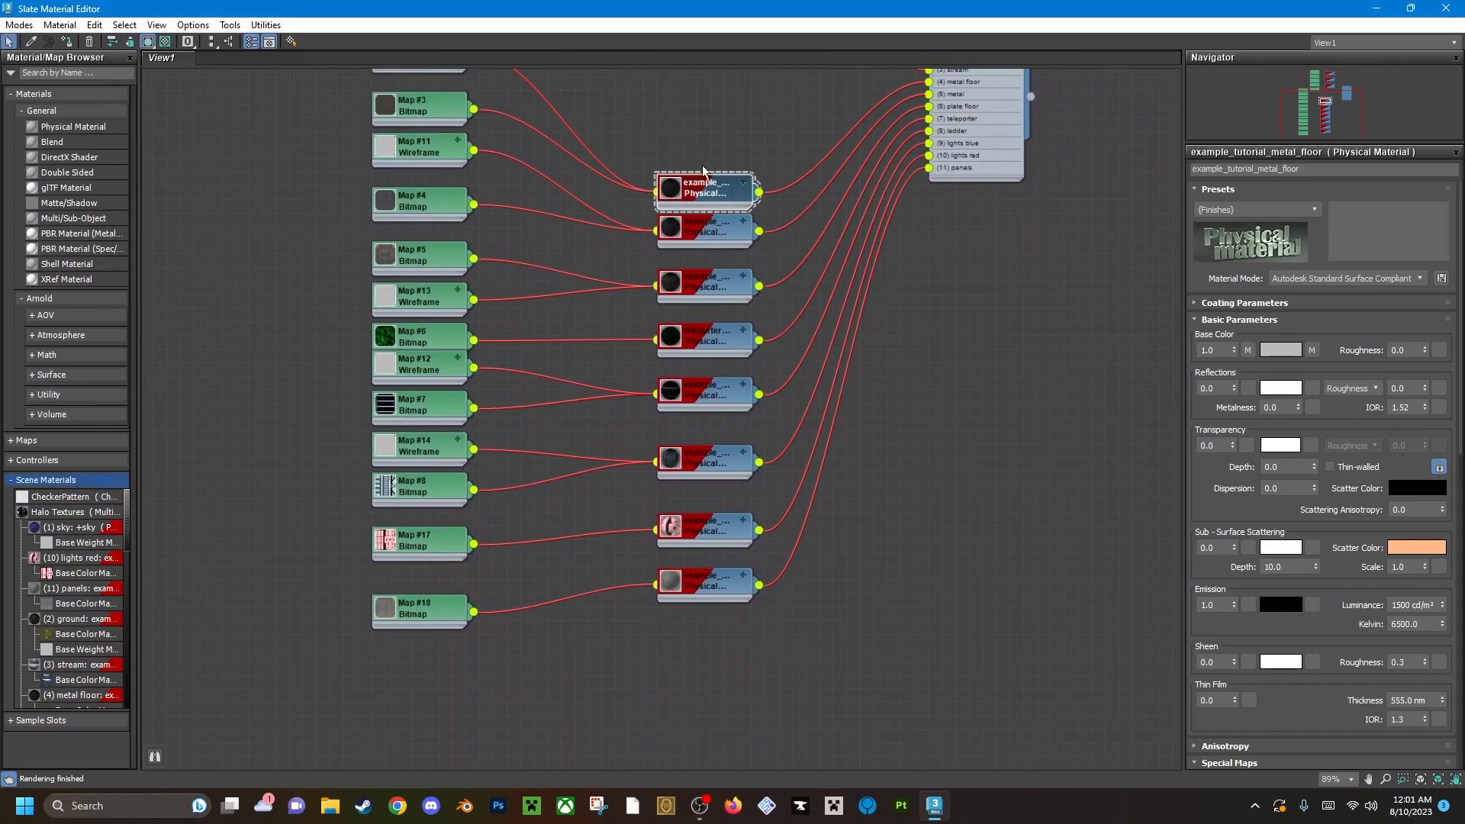
# Look over the Halo Textures node graph and show the parameters of the Map #10 Wireframe map.
pyautogui.moveTo(687, 179); pyautogui.dragTo(683, 296, button='middle')
pyautogui.moveTo(687, 304); pyautogui.dragTo(687, 290)
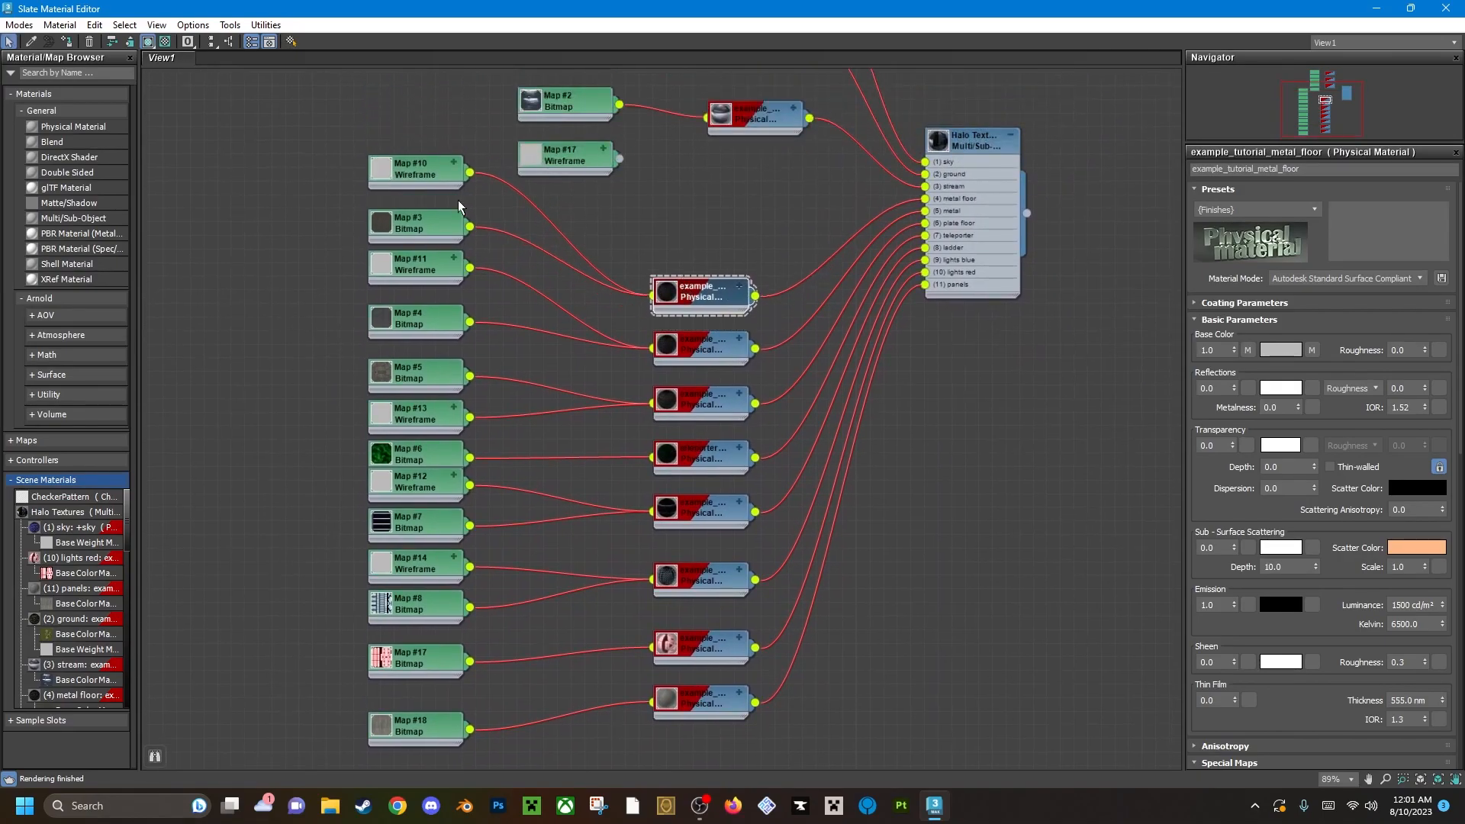
pyautogui.click(405, 170)
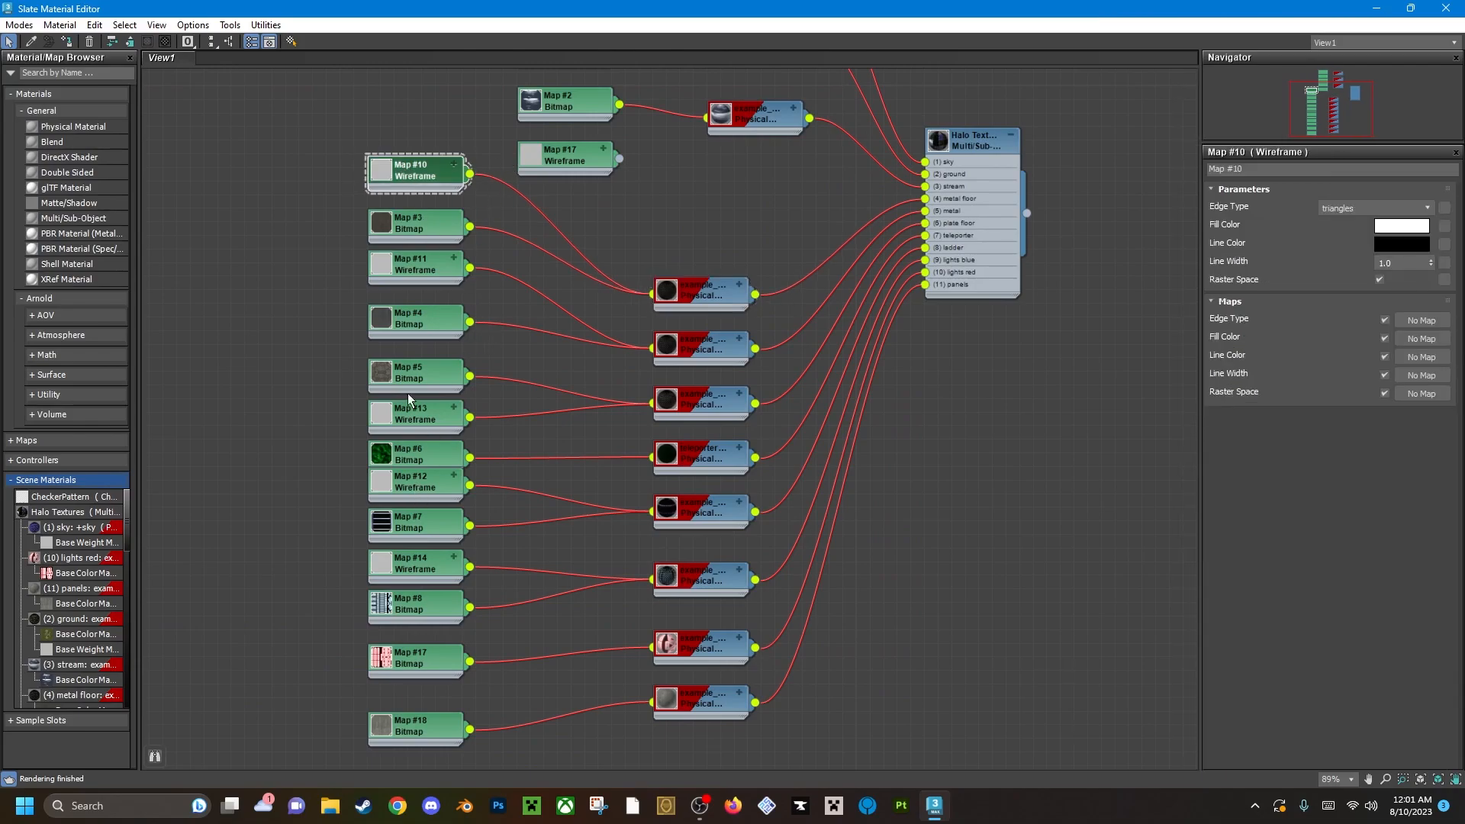
pyautogui.moveTo(408, 413); pyautogui.dragTo(424, 328, button='middle')
pyautogui.moveTo(441, 131); pyautogui.dragTo(455, 272, button='middle')
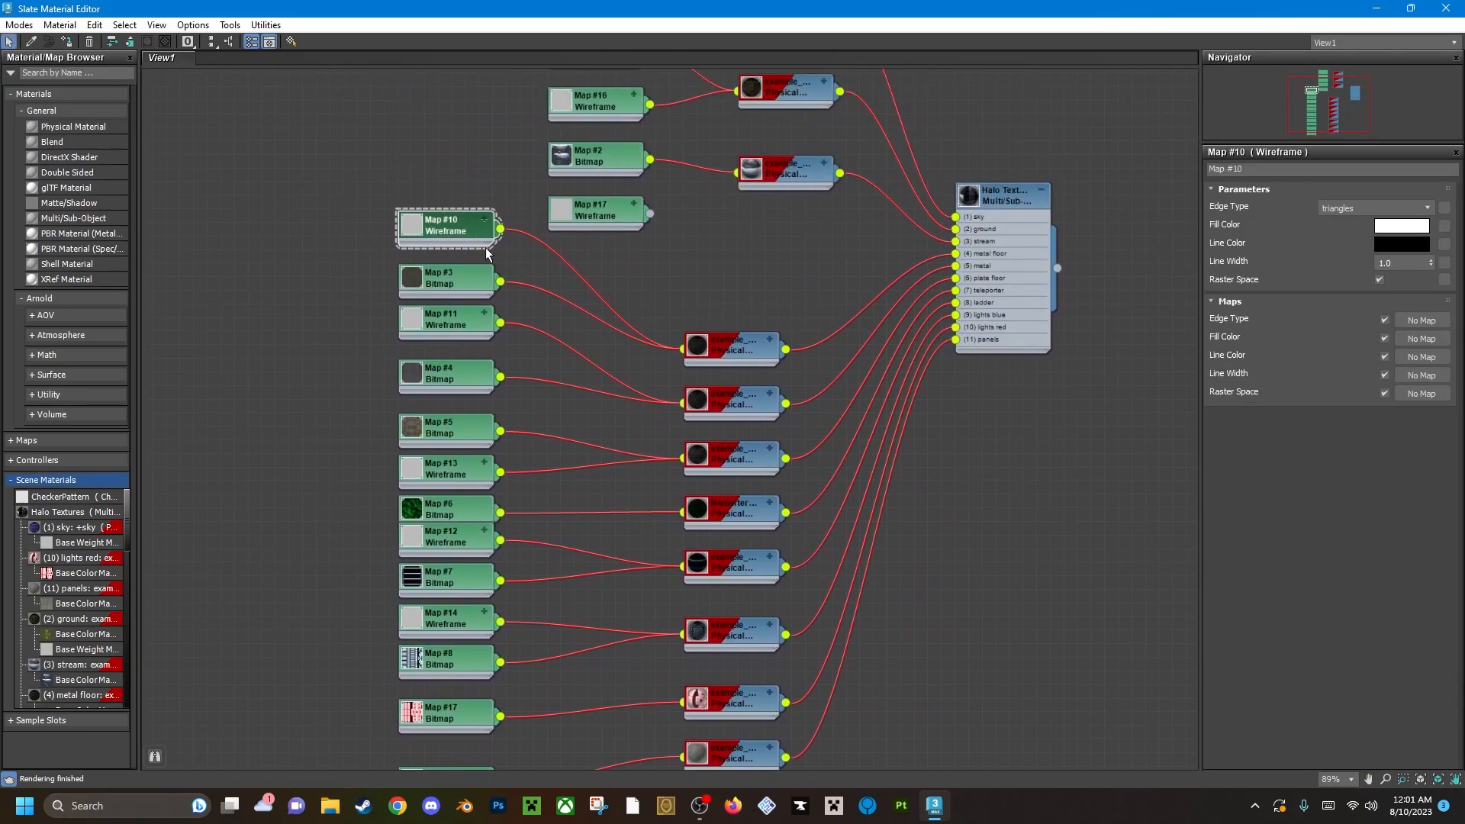
# Show the parameters of the Map #11 Wireframe map and check which physical materials the wireframe maps feed.
pyautogui.click(323, 278)
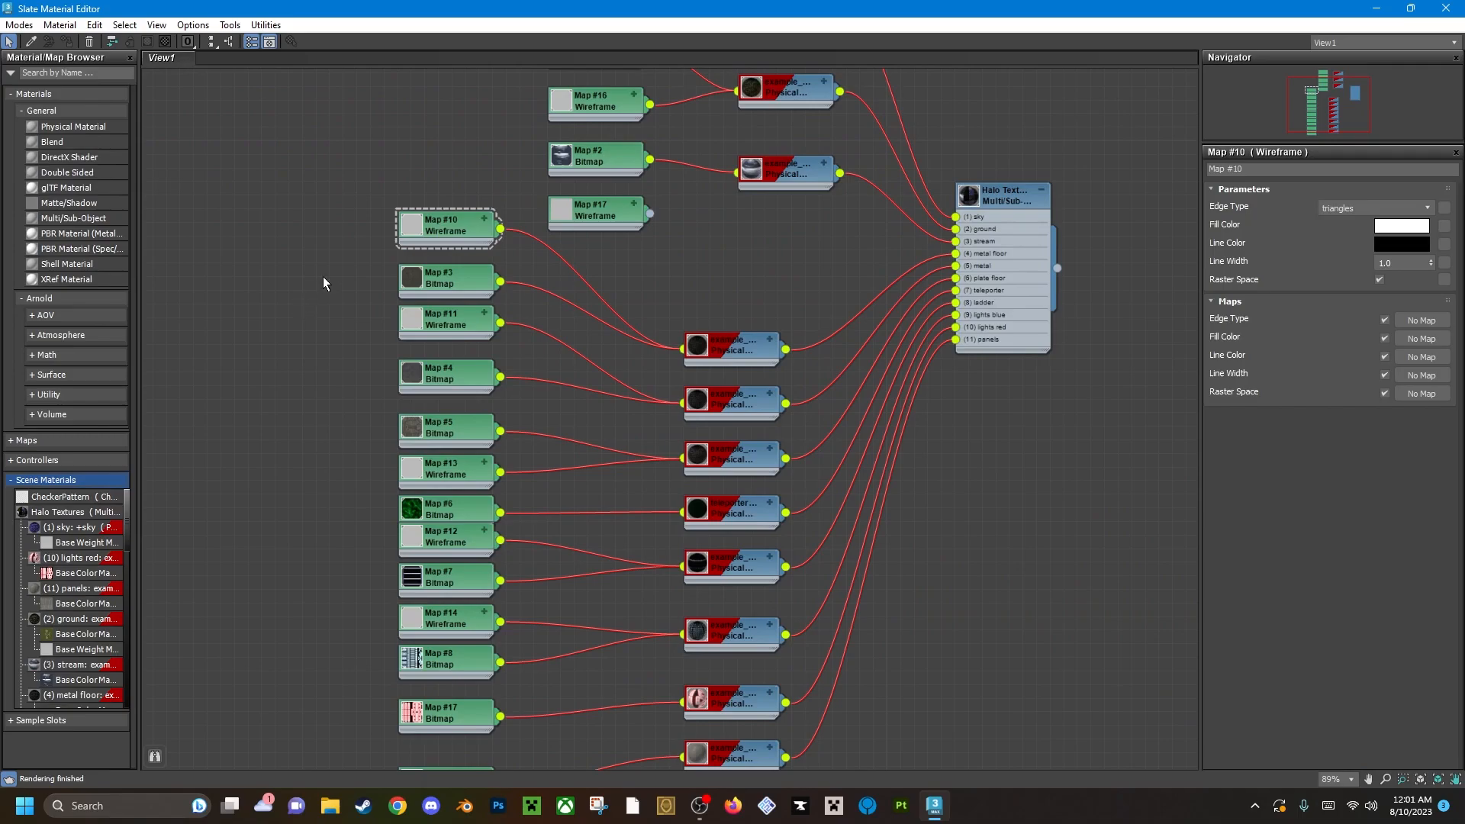
pyautogui.click(464, 325)
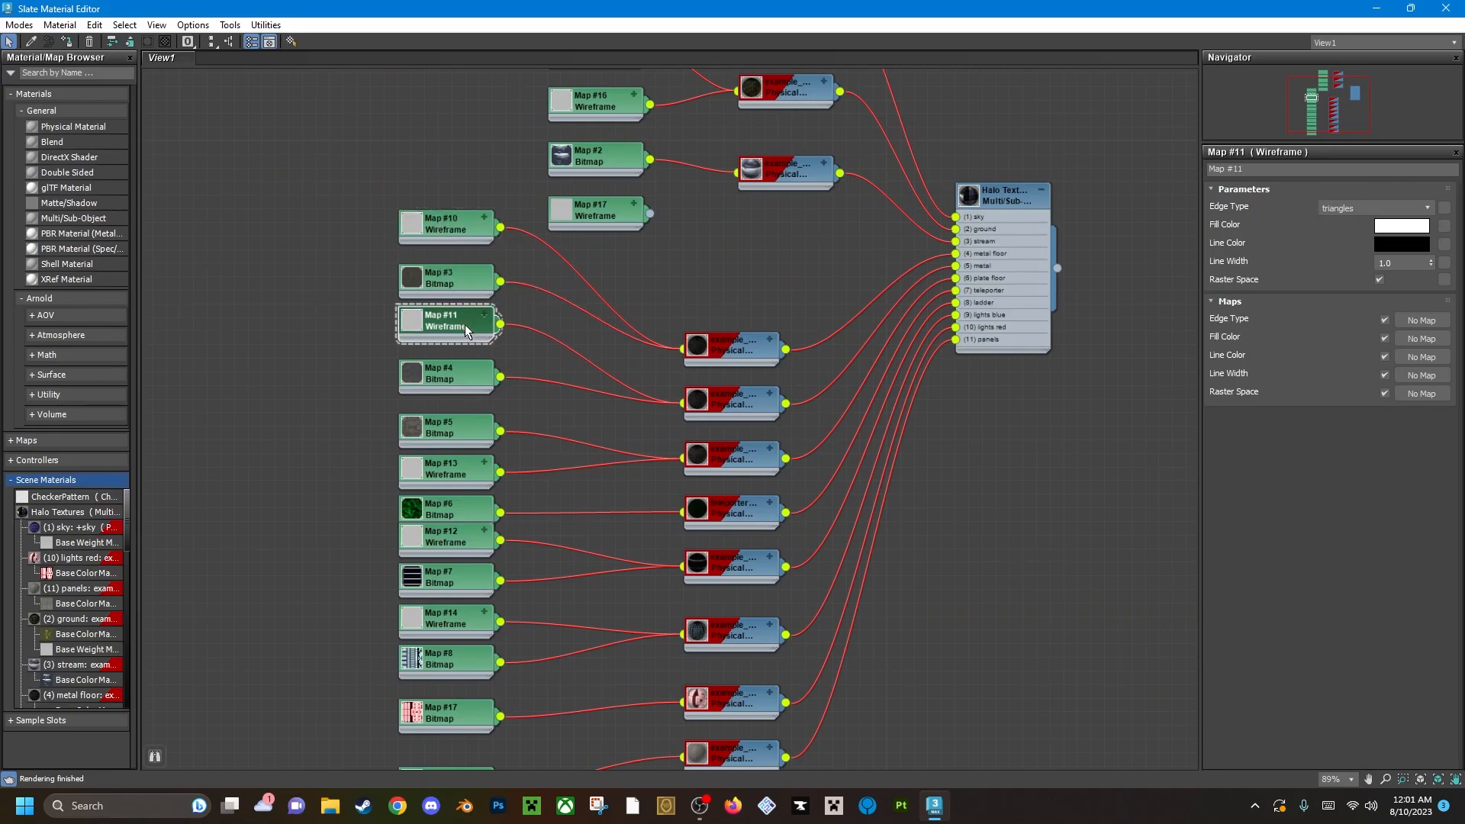
pyautogui.click(589, 292)
pyautogui.scroll(-5, 708, 597)
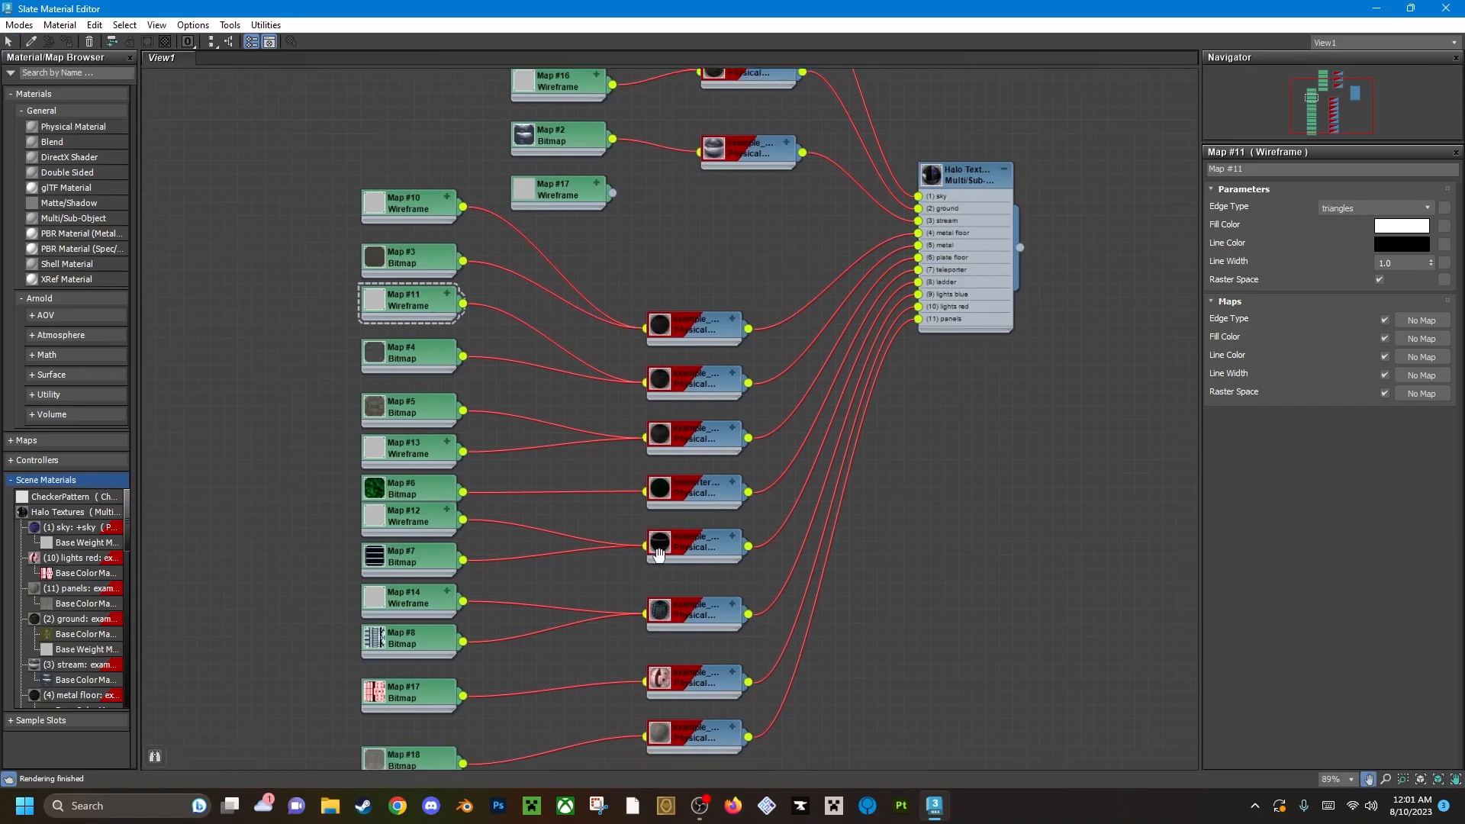
pyautogui.scroll(5, 689, 431)
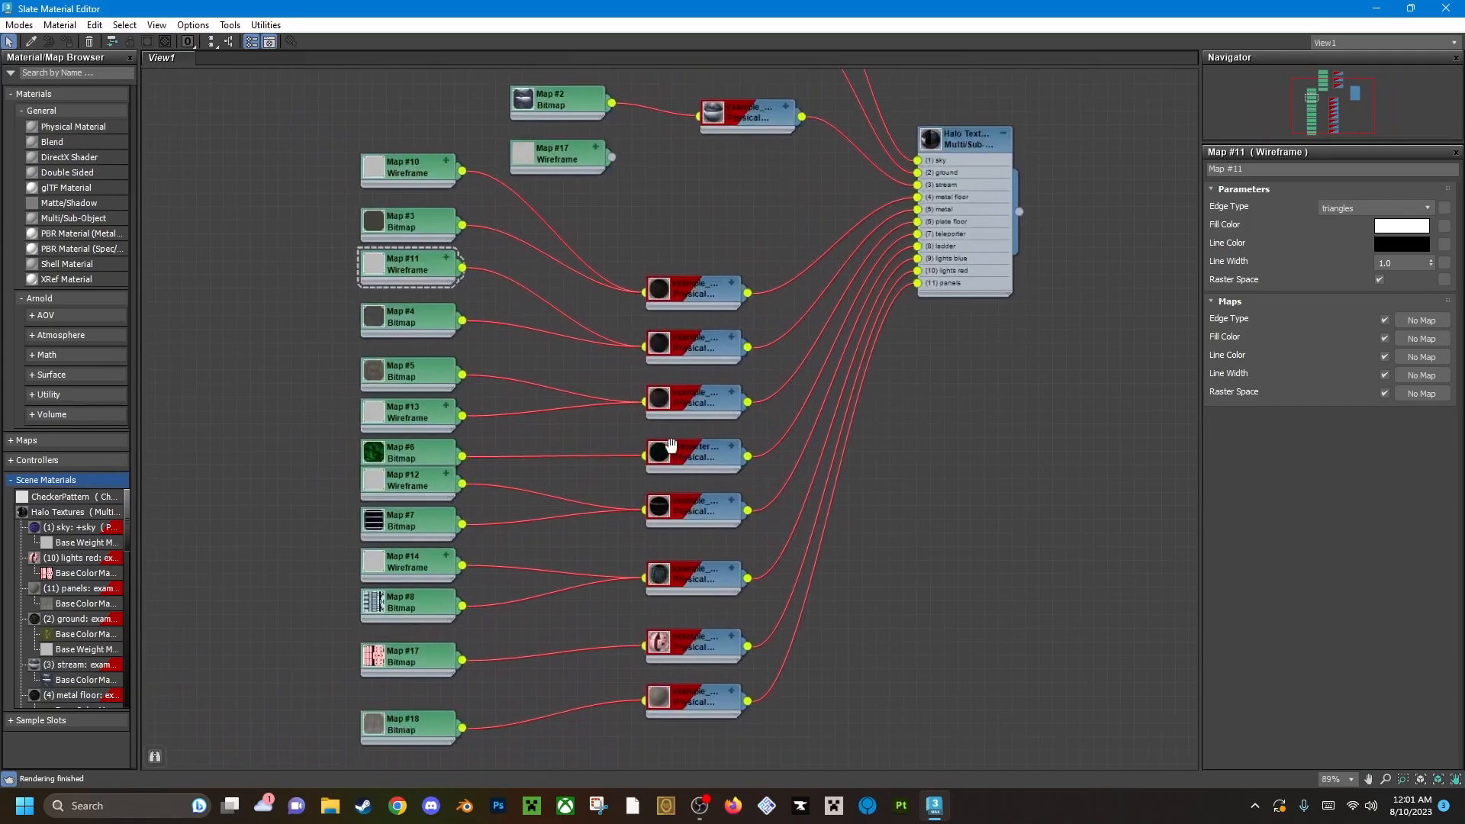
pyautogui.moveTo(770, 343); pyautogui.dragTo(775, 378, button='middle')
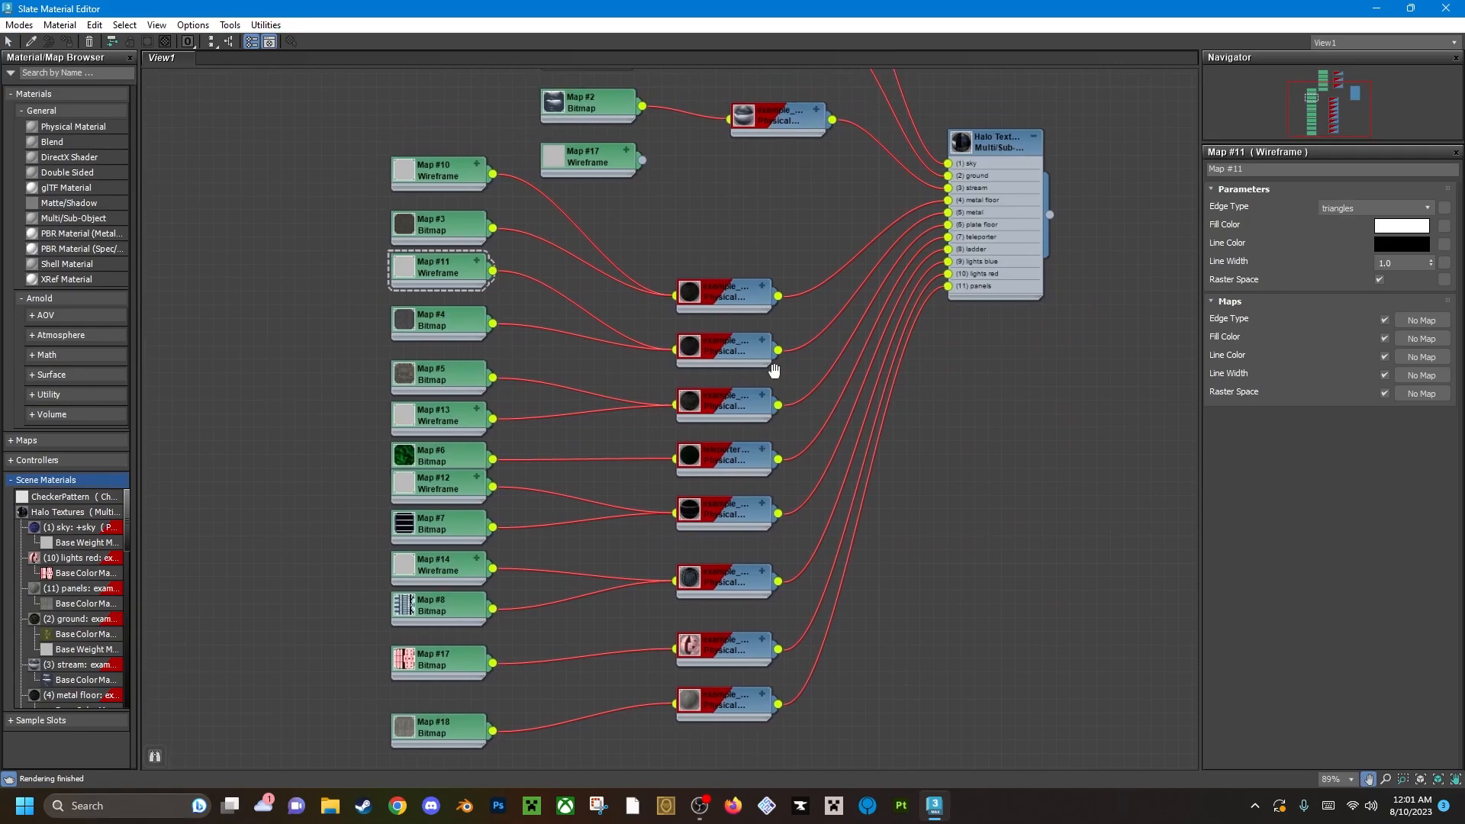
# Return to the scene and add an Edit Poly modifier to Plane001.
pyautogui.click(1380, 7)
pyautogui.moveTo(704, 397)
pyautogui.keyDown('alt'); pyautogui.mouseDown(button='middle')
pyautogui.moveTo(680, 409)
pyautogui.moveTo(752, 425)
pyautogui.moveTo(710, 374)
pyautogui.mouseUp(button='middle'); pyautogui.keyUp('alt')
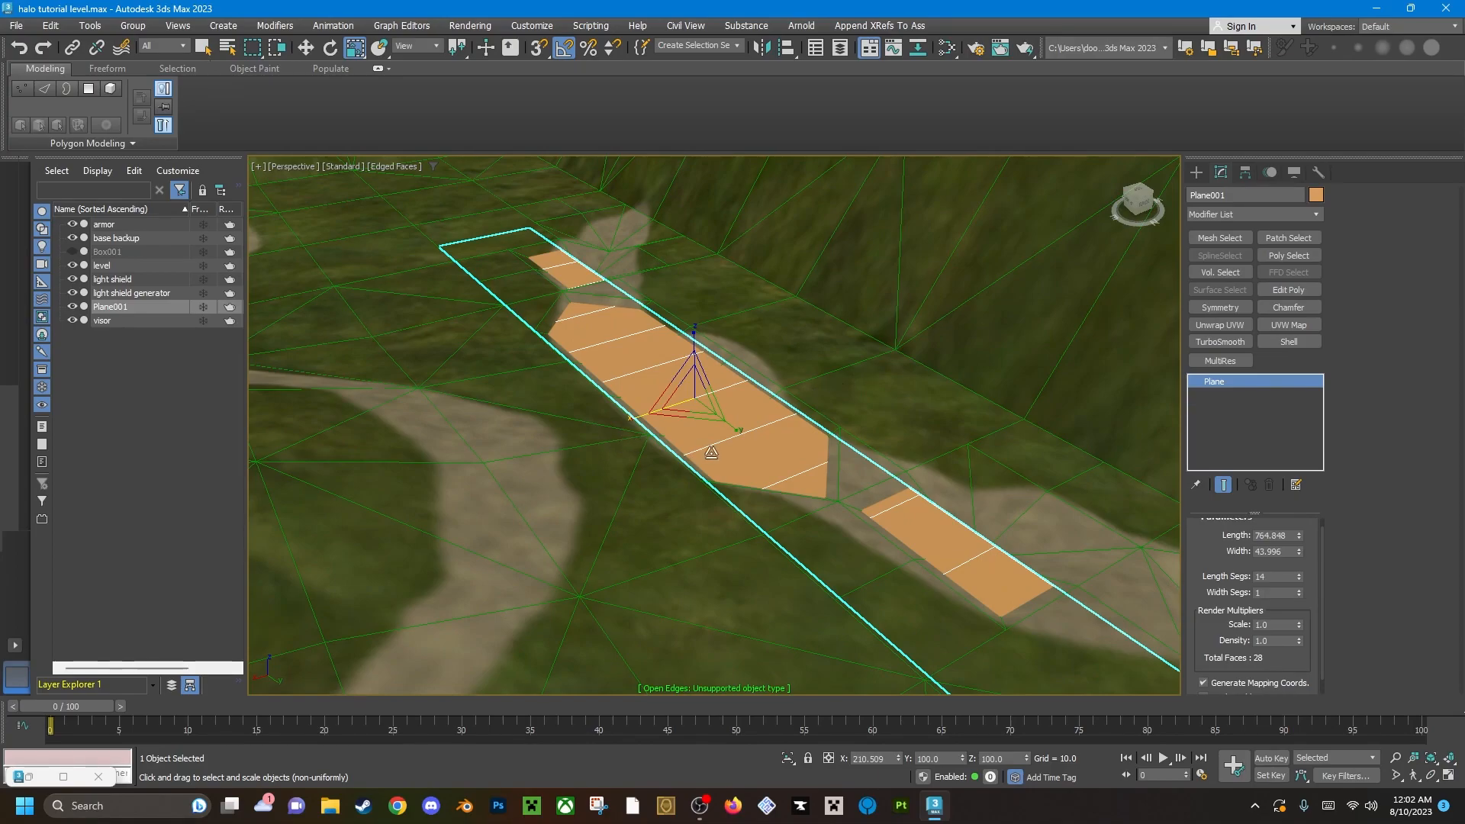
pyautogui.click(1288, 290)
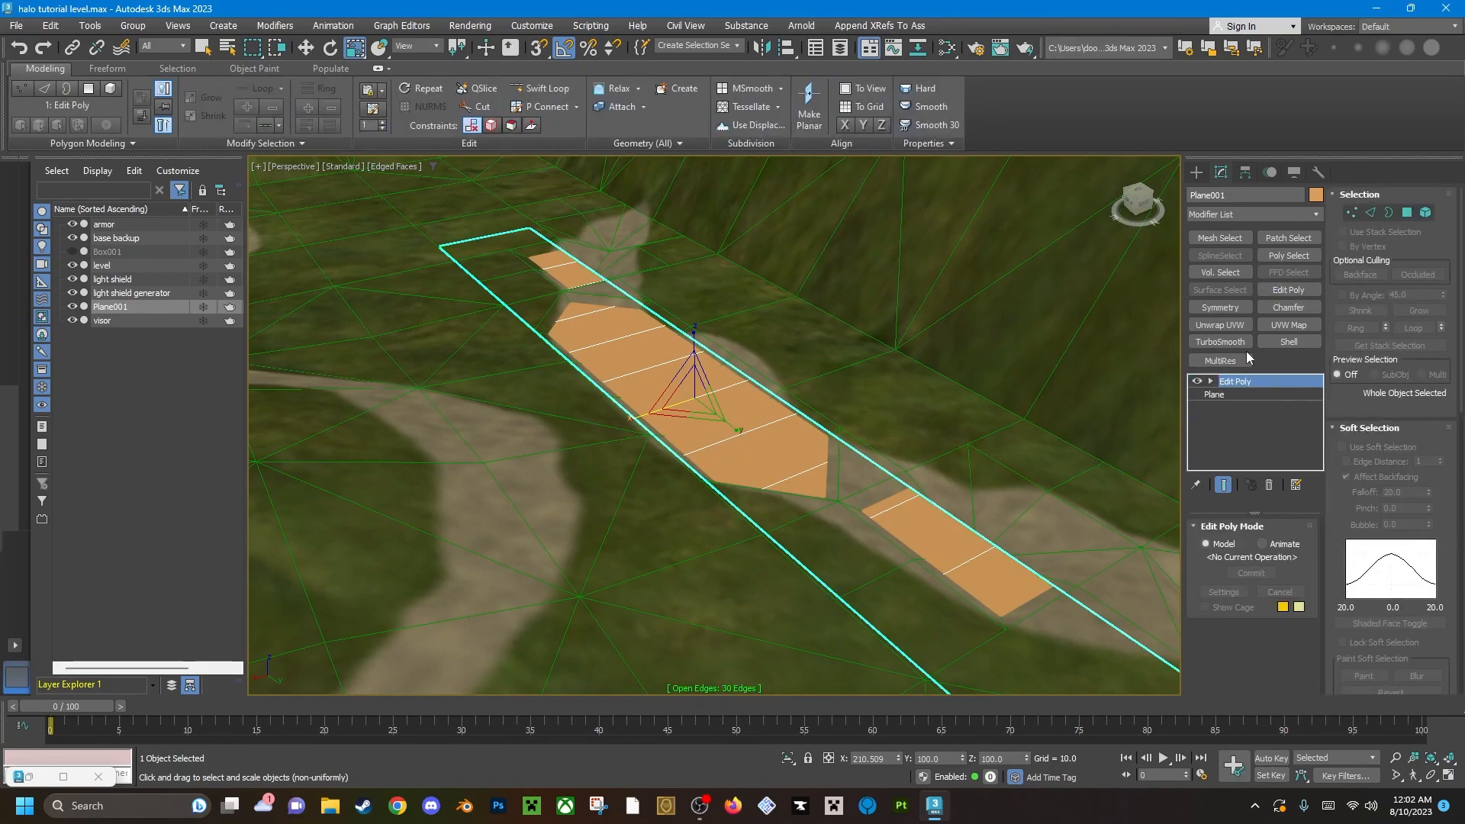
pyautogui.click(1317, 215)
pyautogui.scroll(-5, 1221, 534)
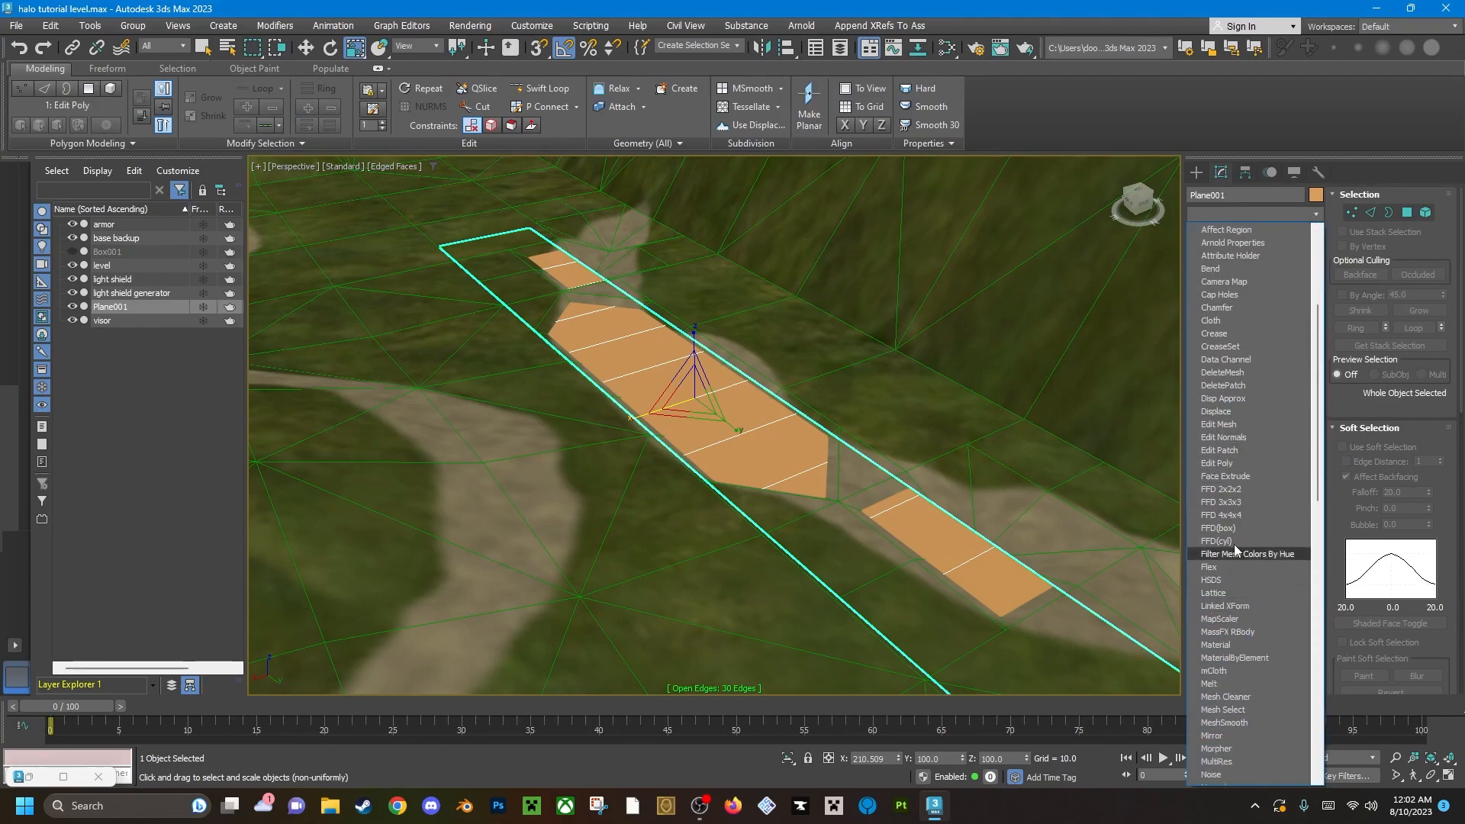
pyautogui.write('ff')
pyautogui.click(753, 438)
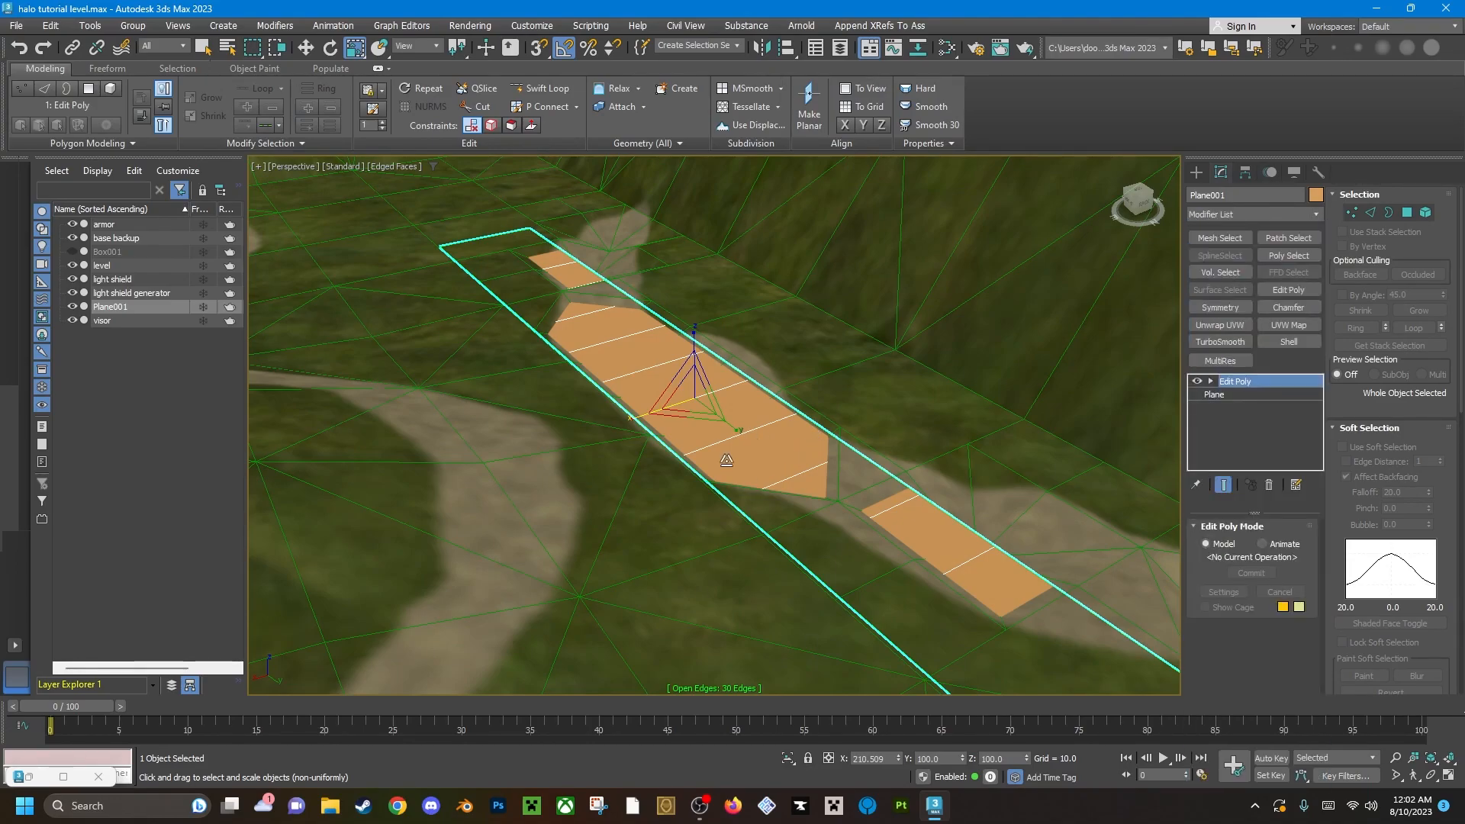
pyautogui.rightClick(747, 422)
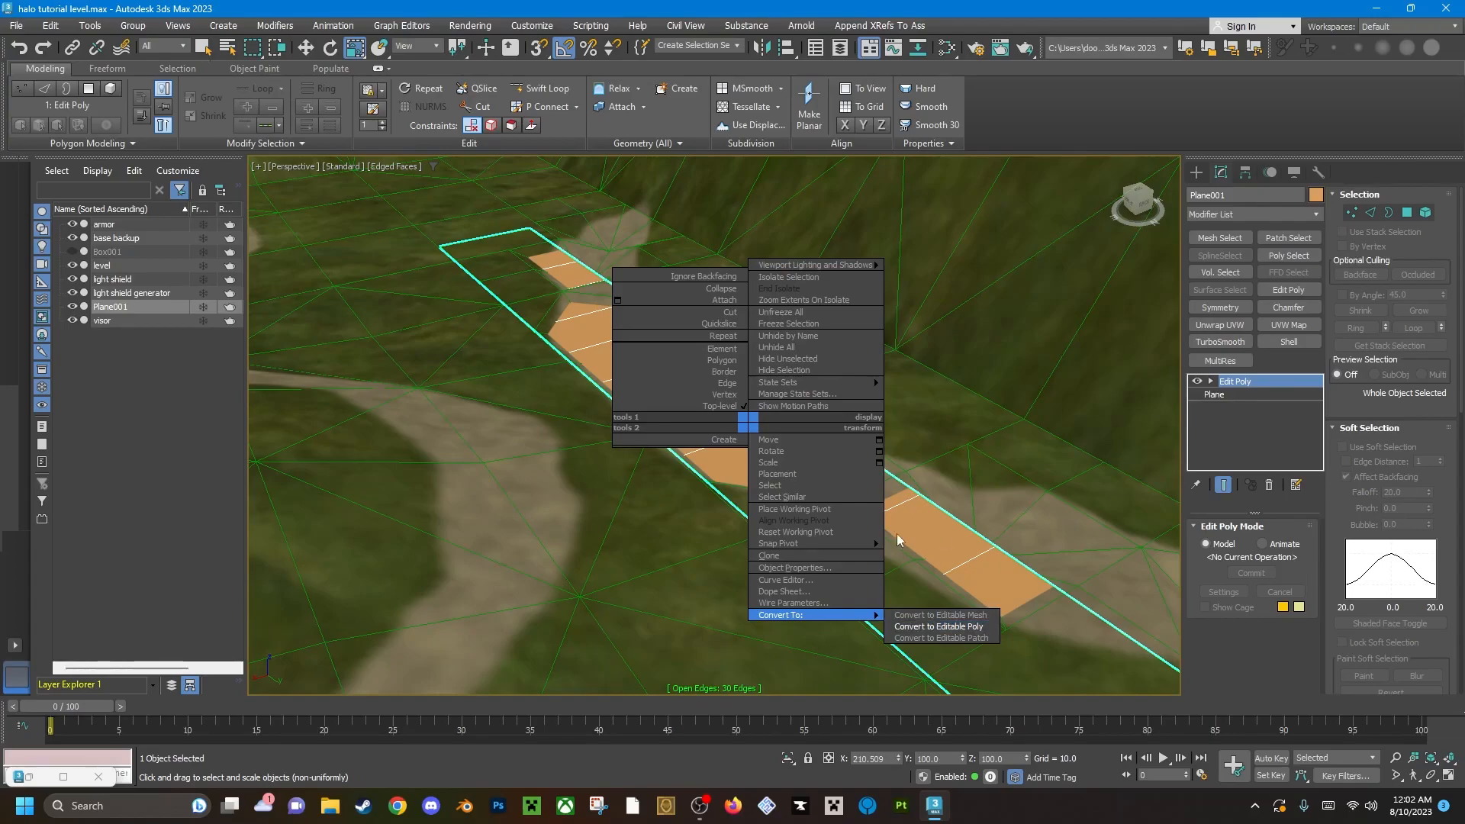
pyautogui.click(941, 542)
# Select all polygons of the plane and assign the Halo Textures Multi/Sub-Object material to them.
pyautogui.press('4')
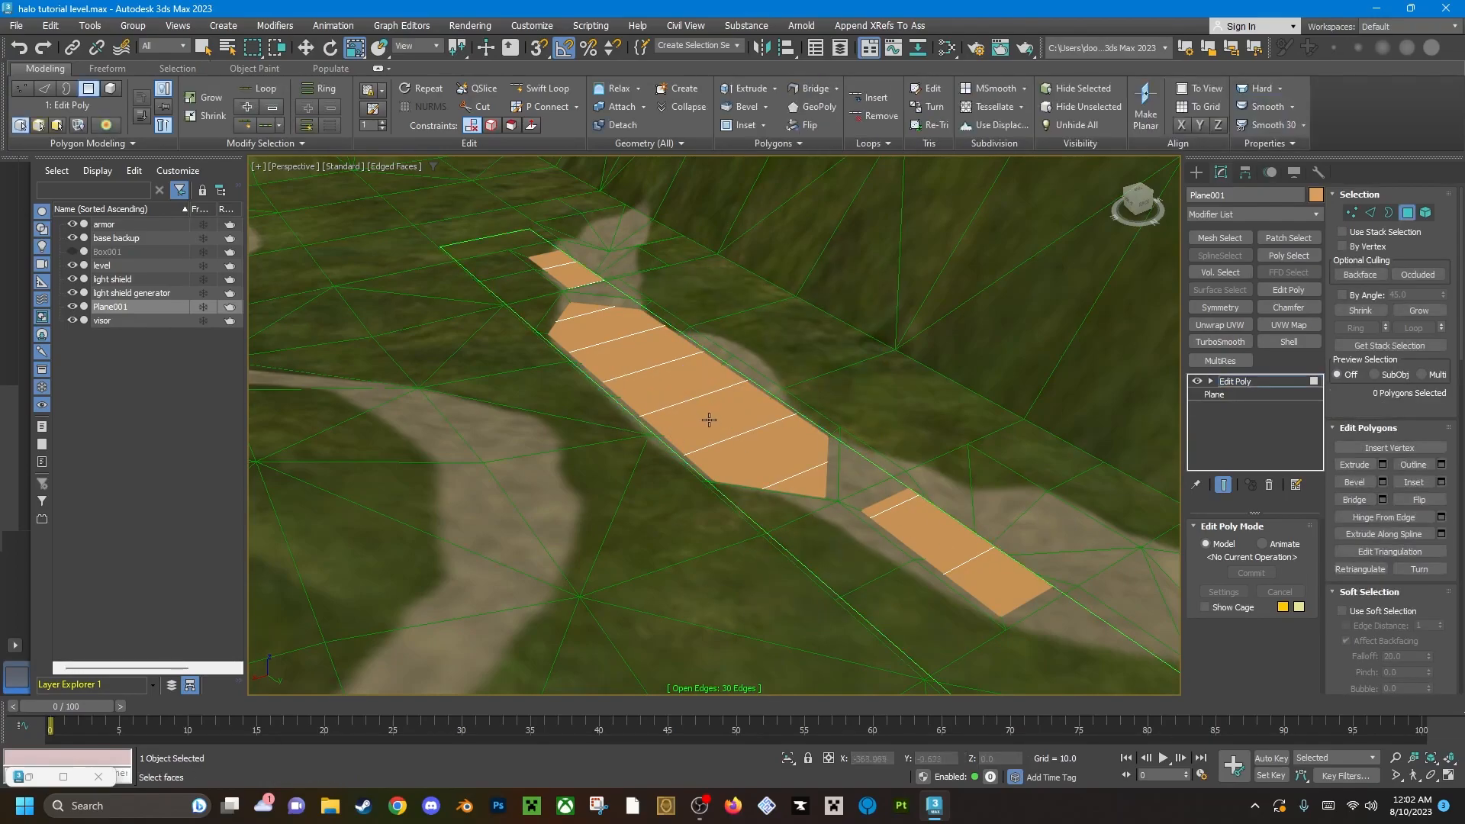
pyautogui.hotkey('ctrl', 'a')
pyautogui.press('m')
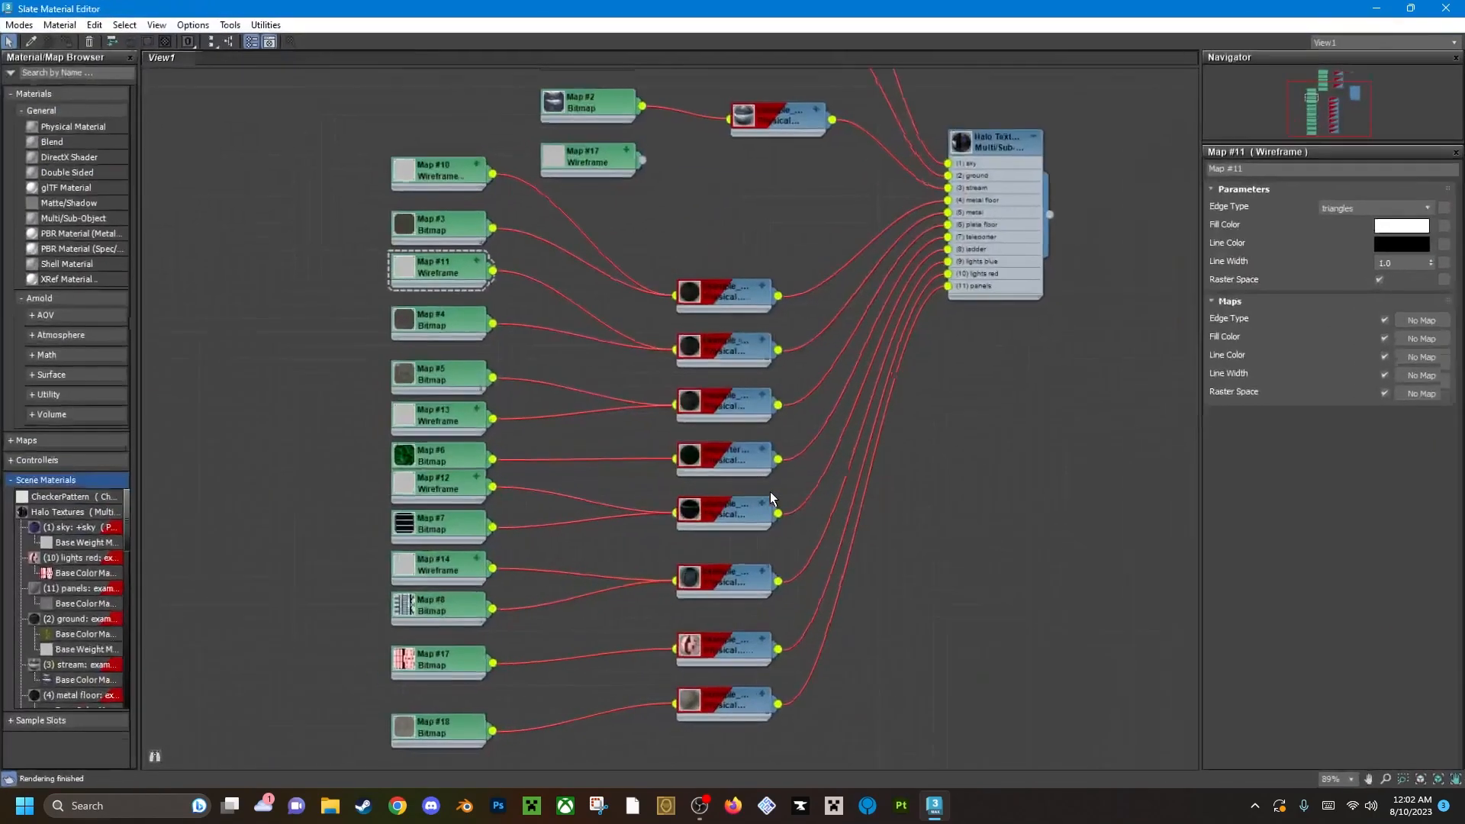
pyautogui.moveTo(832, 396); pyautogui.dragTo(589, 572, button='middle')
pyautogui.scroll(3, 748, 328)
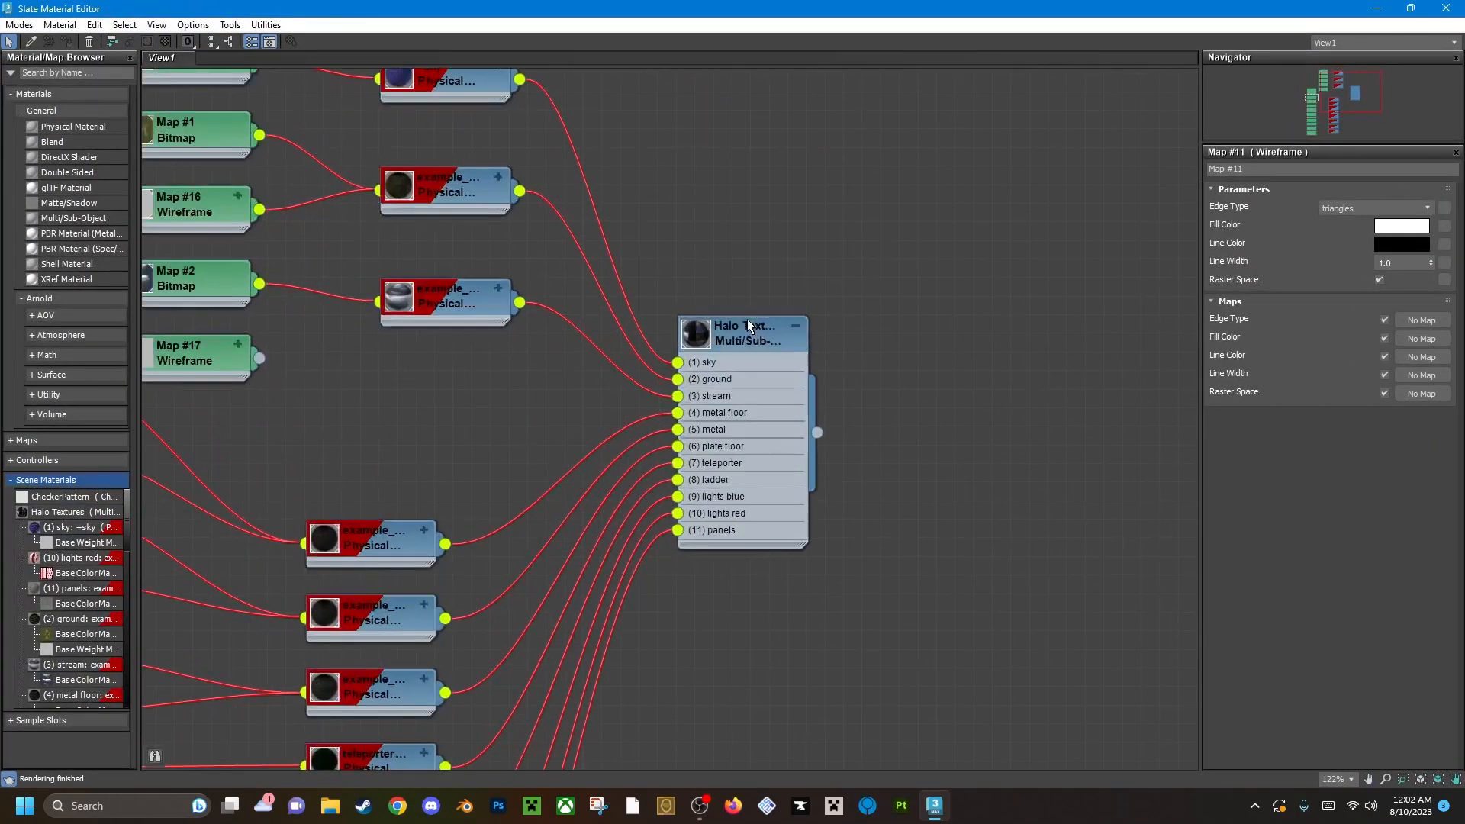
pyautogui.doubleClick(730, 339)
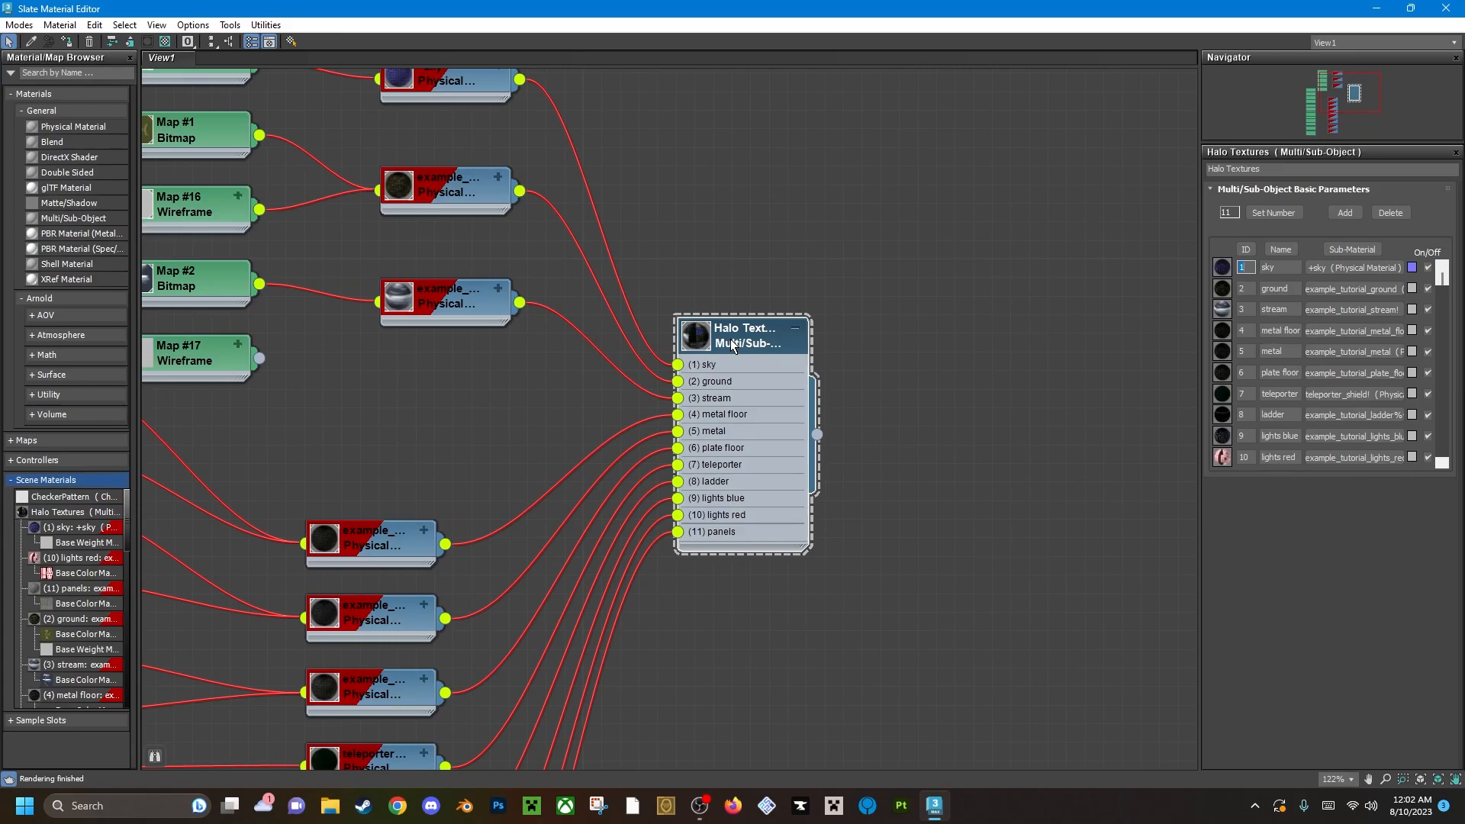
pyautogui.rightClick(730, 339)
pyautogui.click(771, 361)
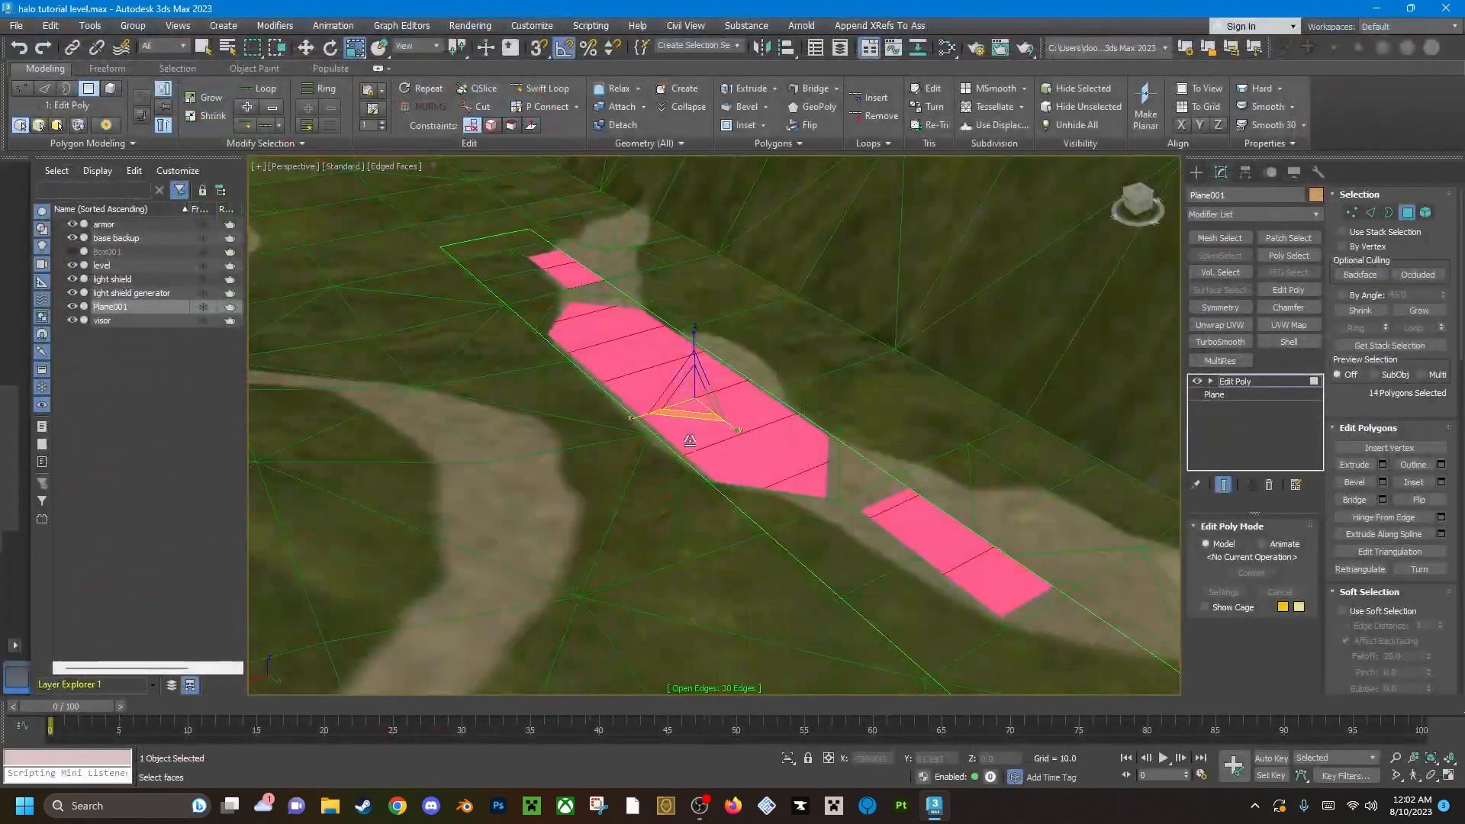
# Set the material ID of the plane's selected polygons to 3, the stream sub-material.
pyautogui.keyDown('alt'); pyautogui.moveTo(708, 442); pyautogui.dragTo(719, 446, button='middle'); pyautogui.keyUp('alt')
pyautogui.scroll(-5, 820, 420)
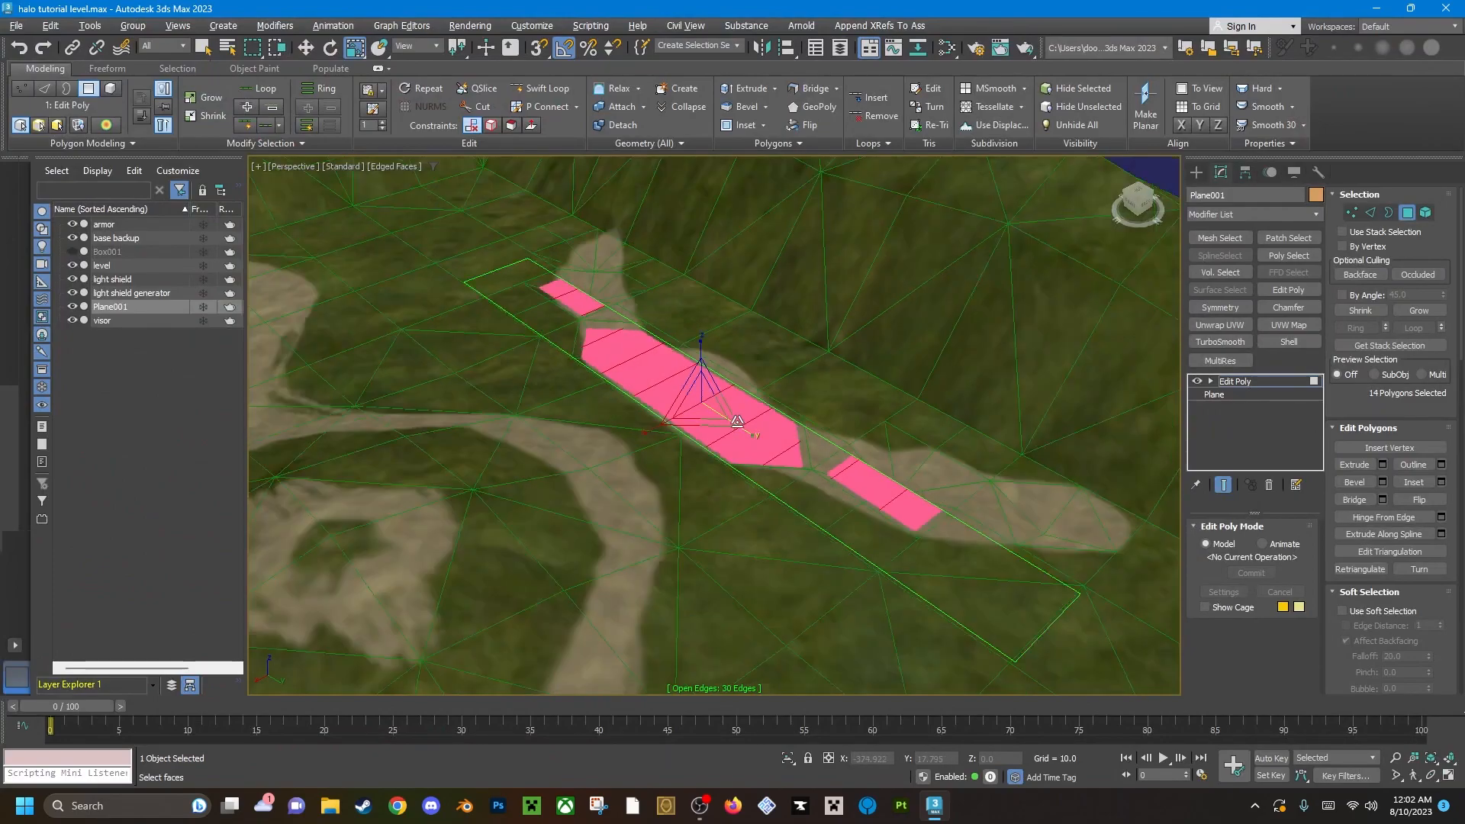
pyautogui.scroll(-10, 1448, 411)
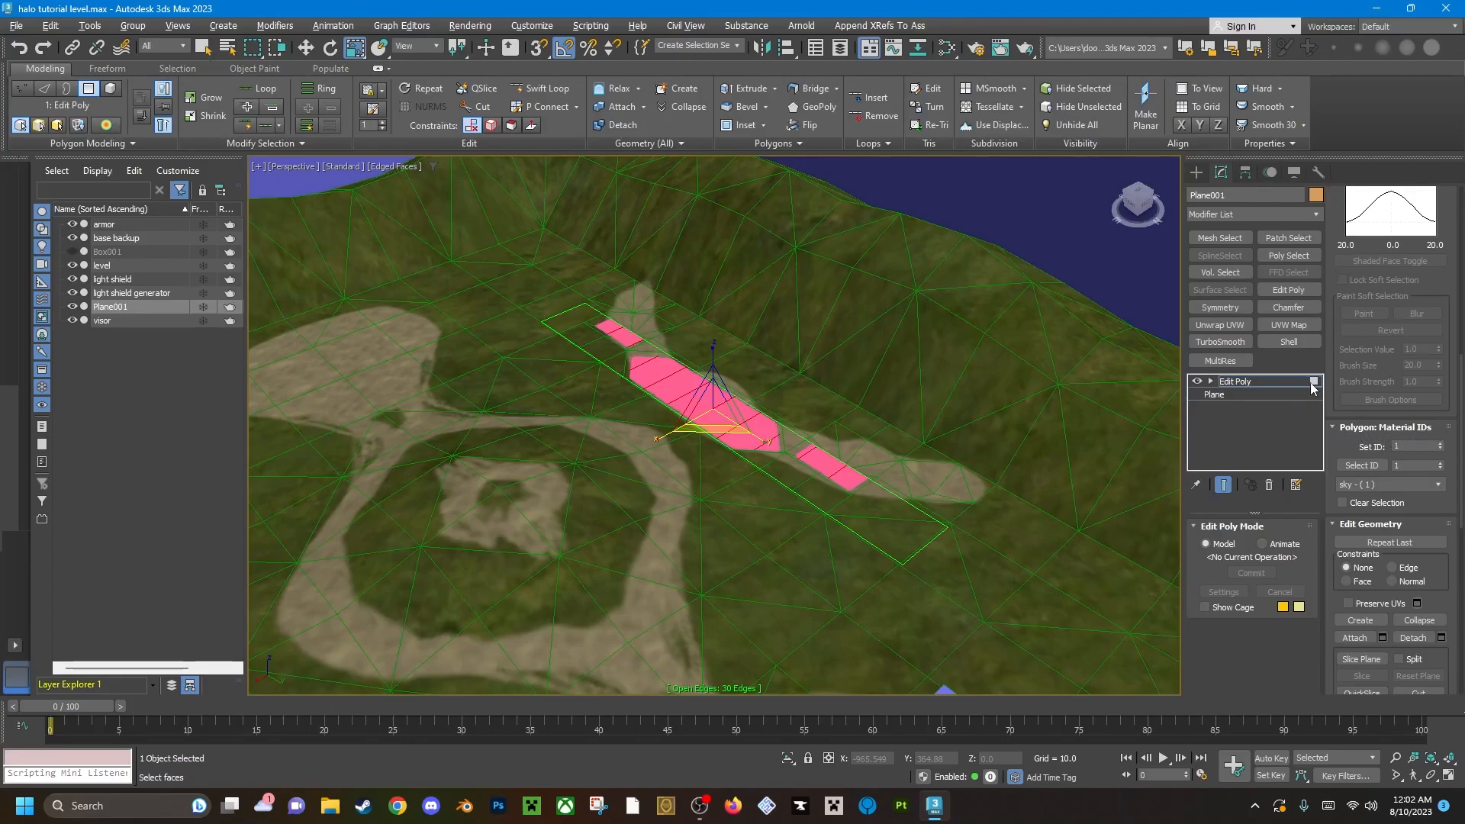
pyautogui.click(1441, 445)
pyautogui.click(1441, 445)
pyautogui.click(1440, 444)
pyautogui.click(1441, 444)
pyautogui.click(1441, 444)
pyautogui.click(1441, 449)
pyautogui.click(1441, 449)
pyautogui.click(1441, 449)
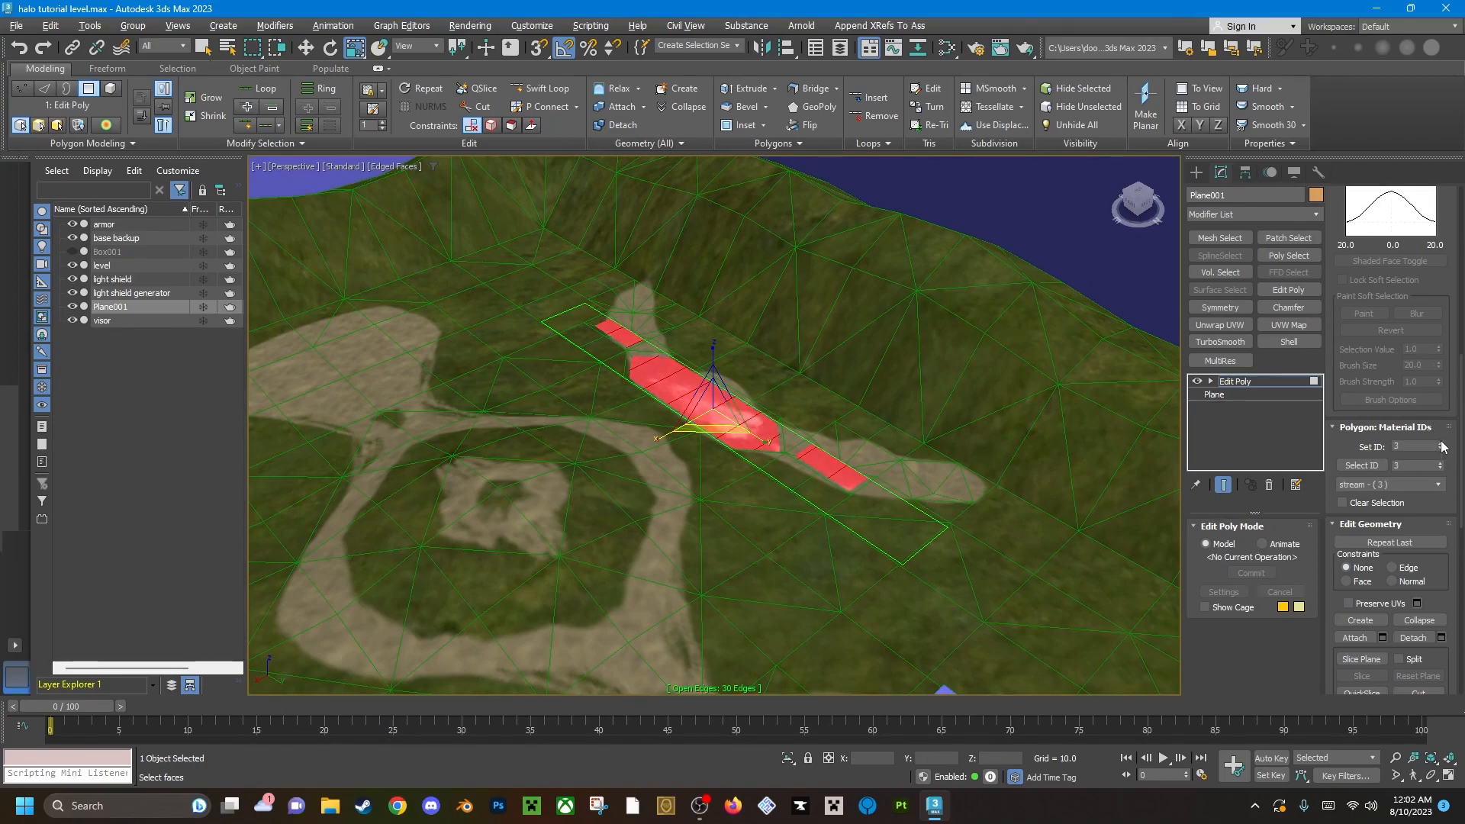
# Examine how the stream texture looks on the plane along the stream bed.
pyautogui.scroll(3, 750, 424)
pyautogui.keyDown('alt'); pyautogui.moveTo(731, 404); pyautogui.dragTo(785, 445, button='middle'); pyautogui.keyUp('alt')
pyautogui.keyDown('alt'); pyautogui.moveTo(667, 406); pyautogui.dragTo(658, 415, button='middle'); pyautogui.keyUp('alt')
pyautogui.press('e')
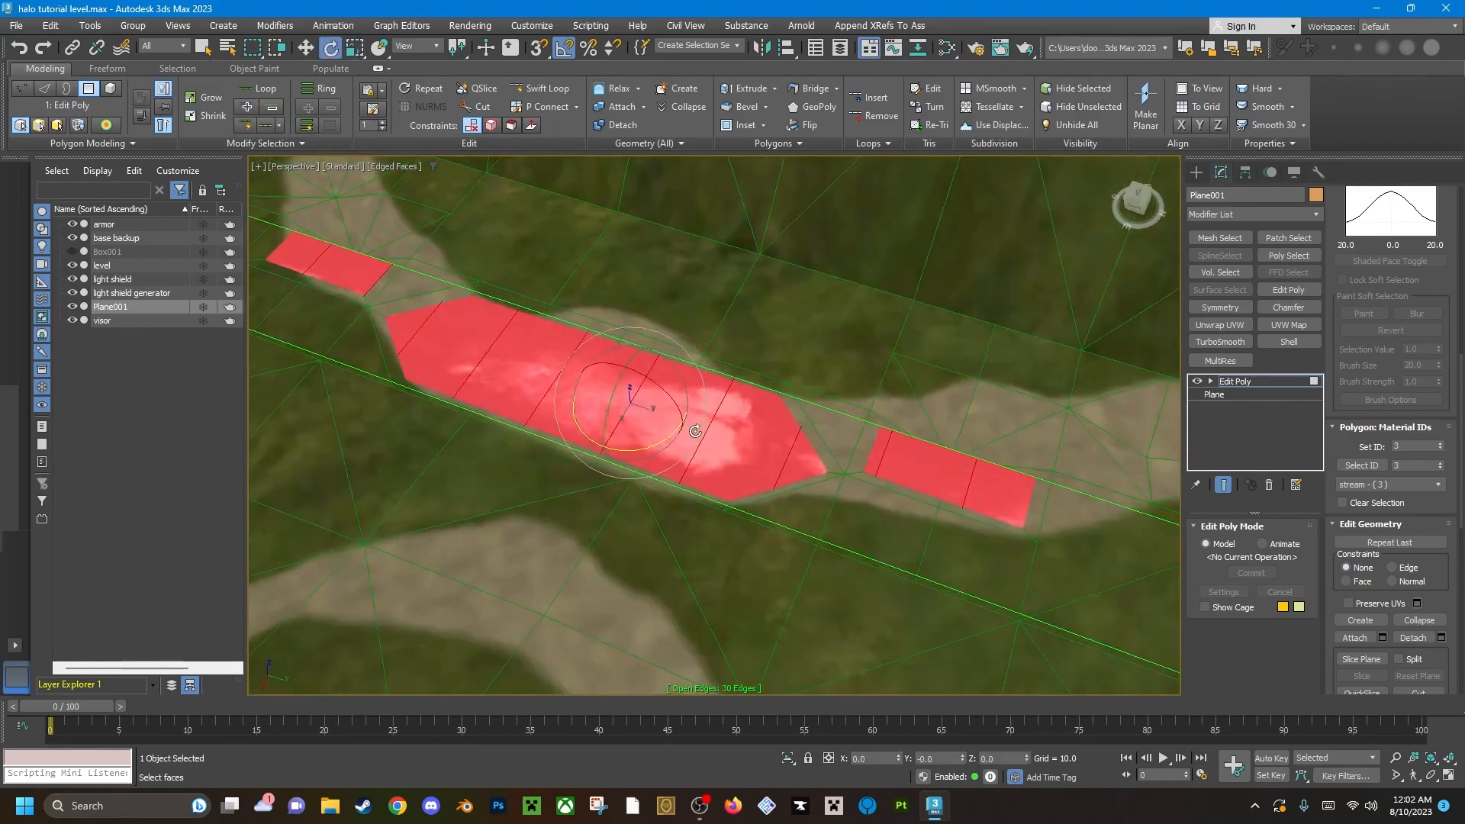
pyautogui.moveTo(672, 427); pyautogui.dragTo(767, 338)
pyautogui.moveTo(665, 449)
pyautogui.keyDown('alt'); pyautogui.mouseDown(button='middle')
pyautogui.moveTo(692, 425)
pyautogui.moveTo(588, 455)
pyautogui.moveTo(662, 439)
pyautogui.mouseUp(button='middle'); pyautogui.keyUp('alt')
pyautogui.press('w')
pyautogui.moveTo(626, 367); pyautogui.dragTo(696, 457, button='middle')
pyautogui.scroll(3, 699, 416)
# In vertex mode, move two outer side vertices past the first narrow neck outward to widen the plane over the stream bed.
pyautogui.press('1')
pyautogui.scroll(-4, 696, 456)
pyautogui.hotkey('ctrl', 'a')
pyautogui.click(844, 500)
pyautogui.click(725, 386)
pyautogui.scroll(5, 725, 385)
pyautogui.moveTo(725, 386); pyautogui.dragTo(738, 414, button='middle')
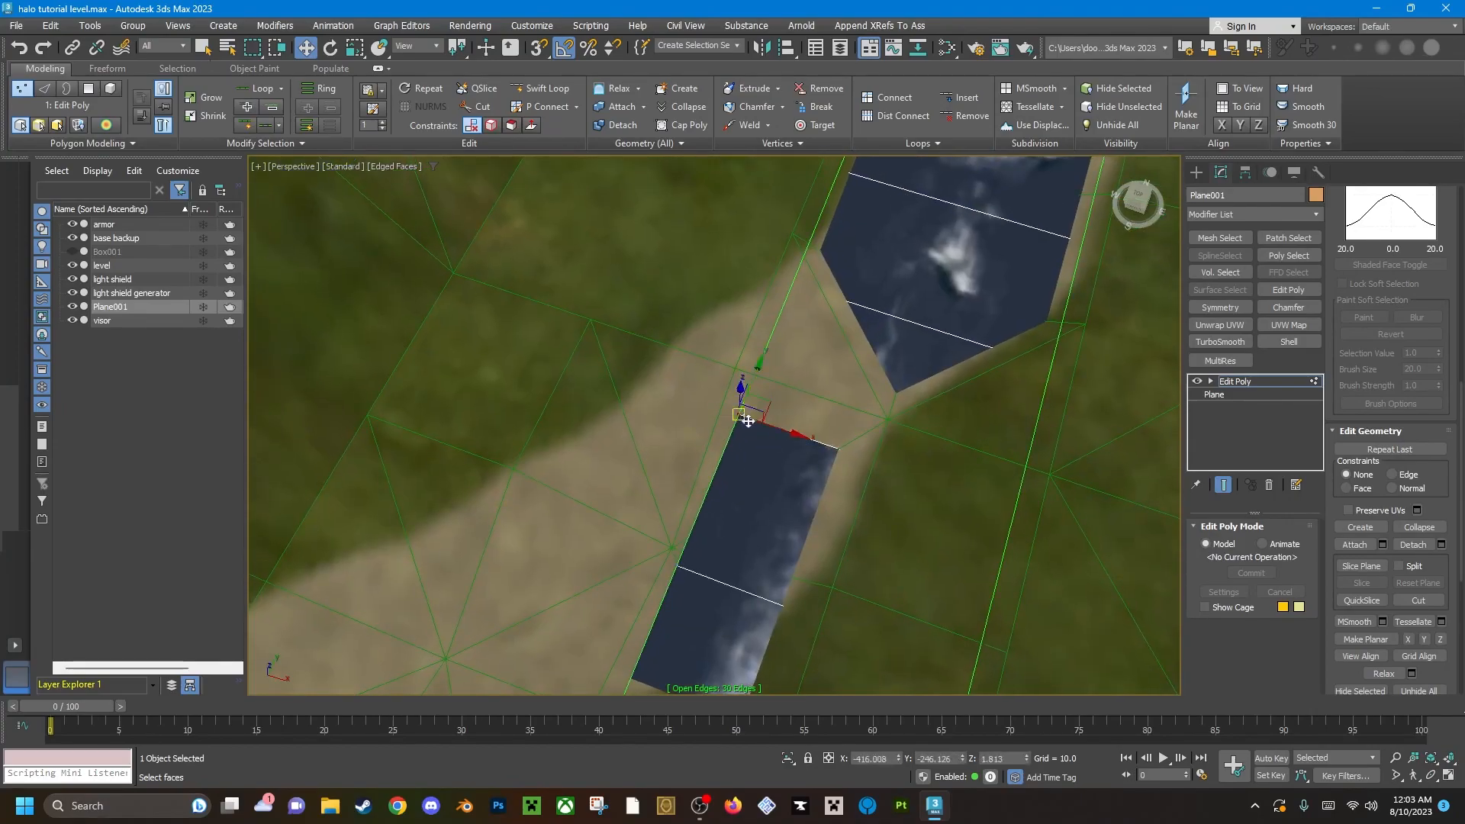
pyautogui.moveTo(785, 432); pyautogui.dragTo(622, 412)
pyautogui.scroll(-4, 702, 363)
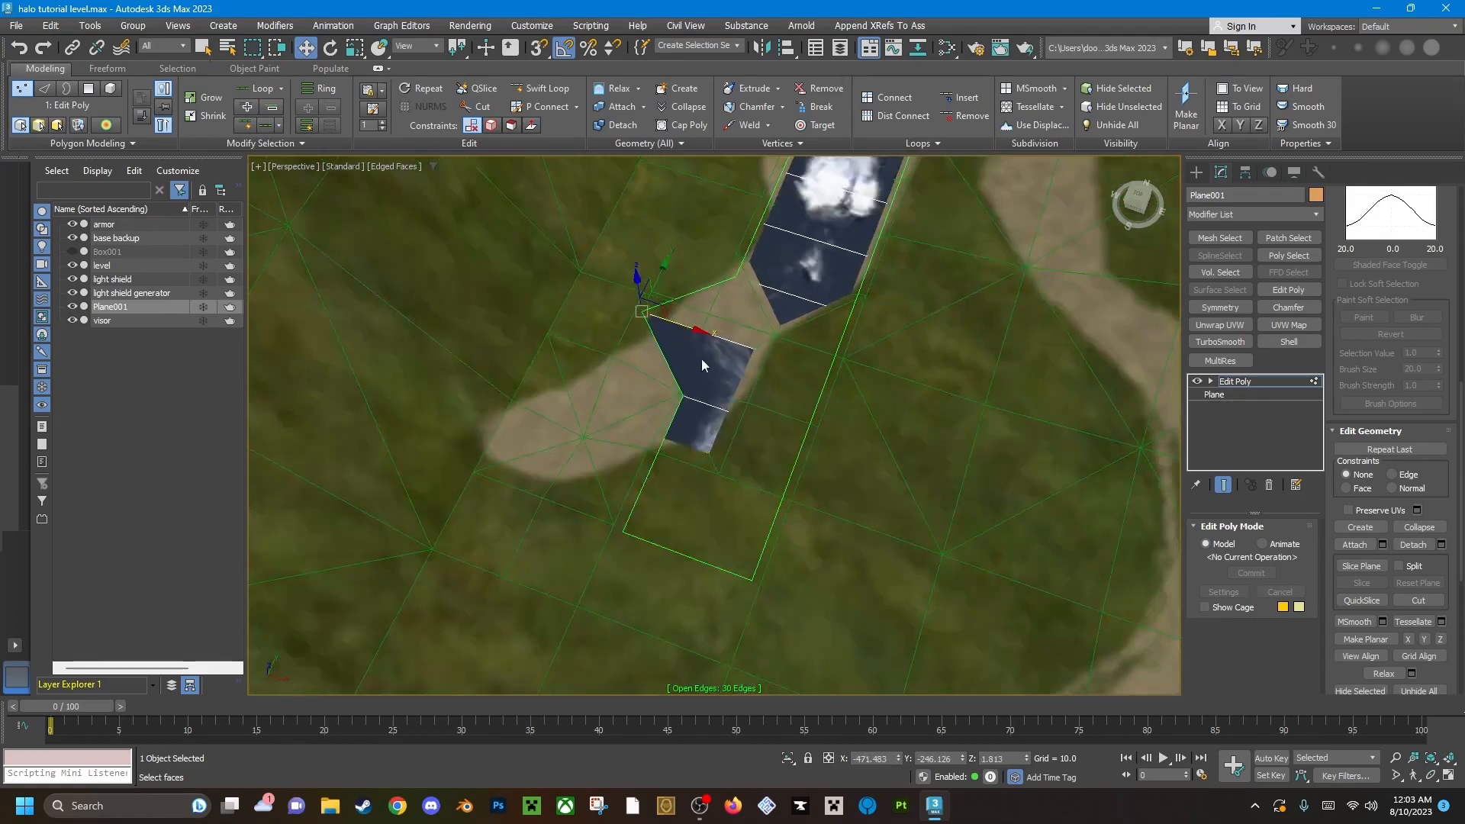
pyautogui.click(682, 396)
pyautogui.moveTo(739, 413); pyautogui.dragTo(591, 404)
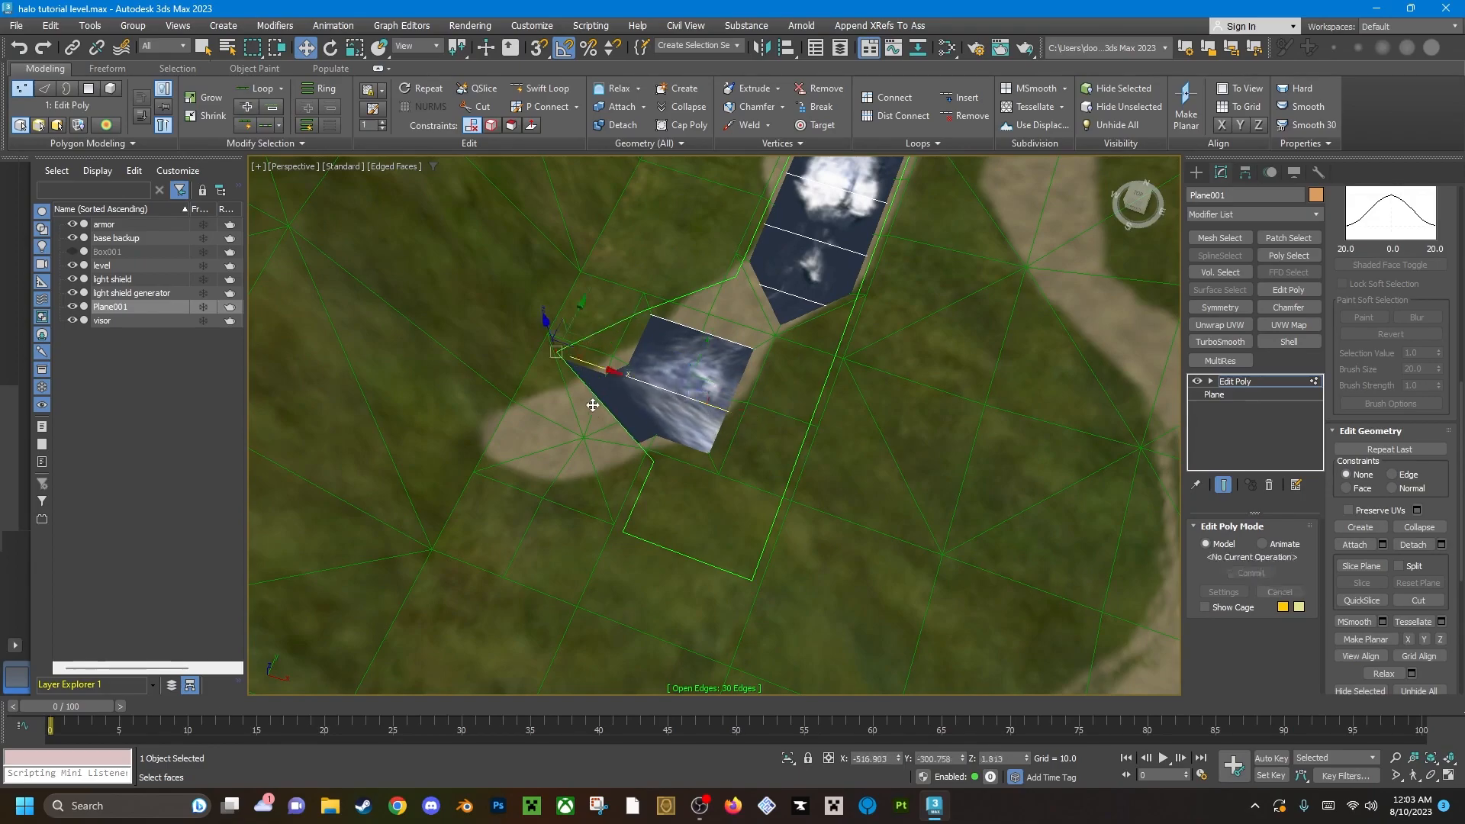
# Move the next side vertex toward that end of the plane outward, past the bank of the stream bed.
pyautogui.moveTo(598, 413); pyautogui.dragTo(657, 421, button='middle')
pyautogui.click(711, 471)
pyautogui.moveTo(742, 481); pyautogui.dragTo(571, 404)
pyautogui.scroll(5, 592, 387)
pyautogui.scroll(-3, 549, 451)
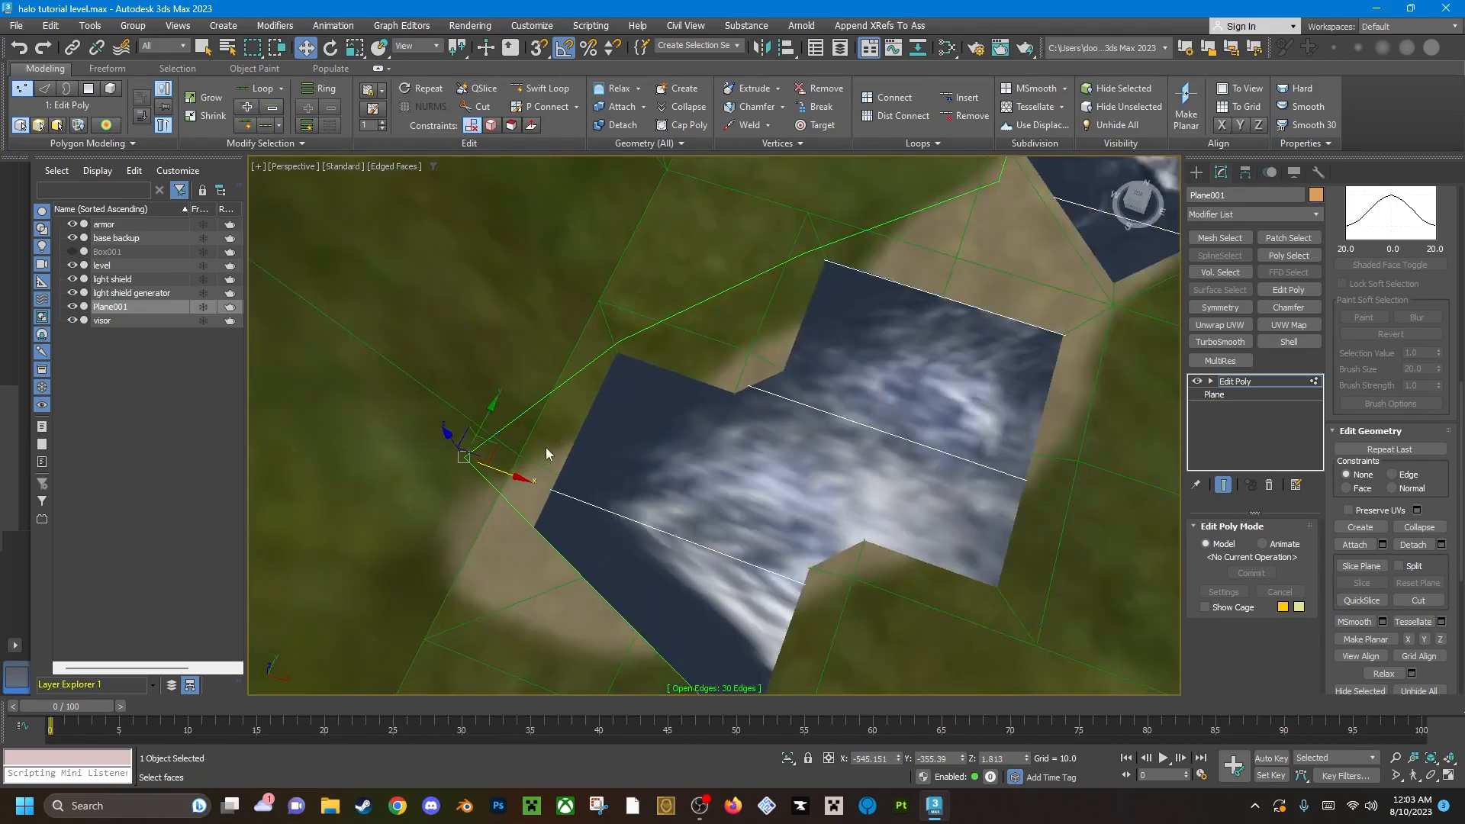
pyautogui.moveTo(518, 477); pyautogui.dragTo(570, 494)
# Move the two corner vertices at that end of the plane sideways to cover the tip of the stream bed.
pyautogui.keyDown('alt'); pyautogui.moveTo(566, 481); pyautogui.dragTo(838, 496, button='middle'); pyautogui.keyUp('alt')
pyautogui.keyDown('alt'); pyautogui.moveTo(823, 442); pyautogui.dragTo(806, 567, button='middle'); pyautogui.keyUp('alt')
pyautogui.moveTo(861, 459); pyautogui.dragTo(595, 435)
pyautogui.moveTo(1021, 481); pyautogui.dragTo(856, 560, button='middle')
pyautogui.click(887, 564)
pyautogui.moveTo(933, 573); pyautogui.dragTo(683, 534)
# Pull the vertices along the opposite side of that end inward, closer to the stream bank.
pyautogui.click(897, 441)
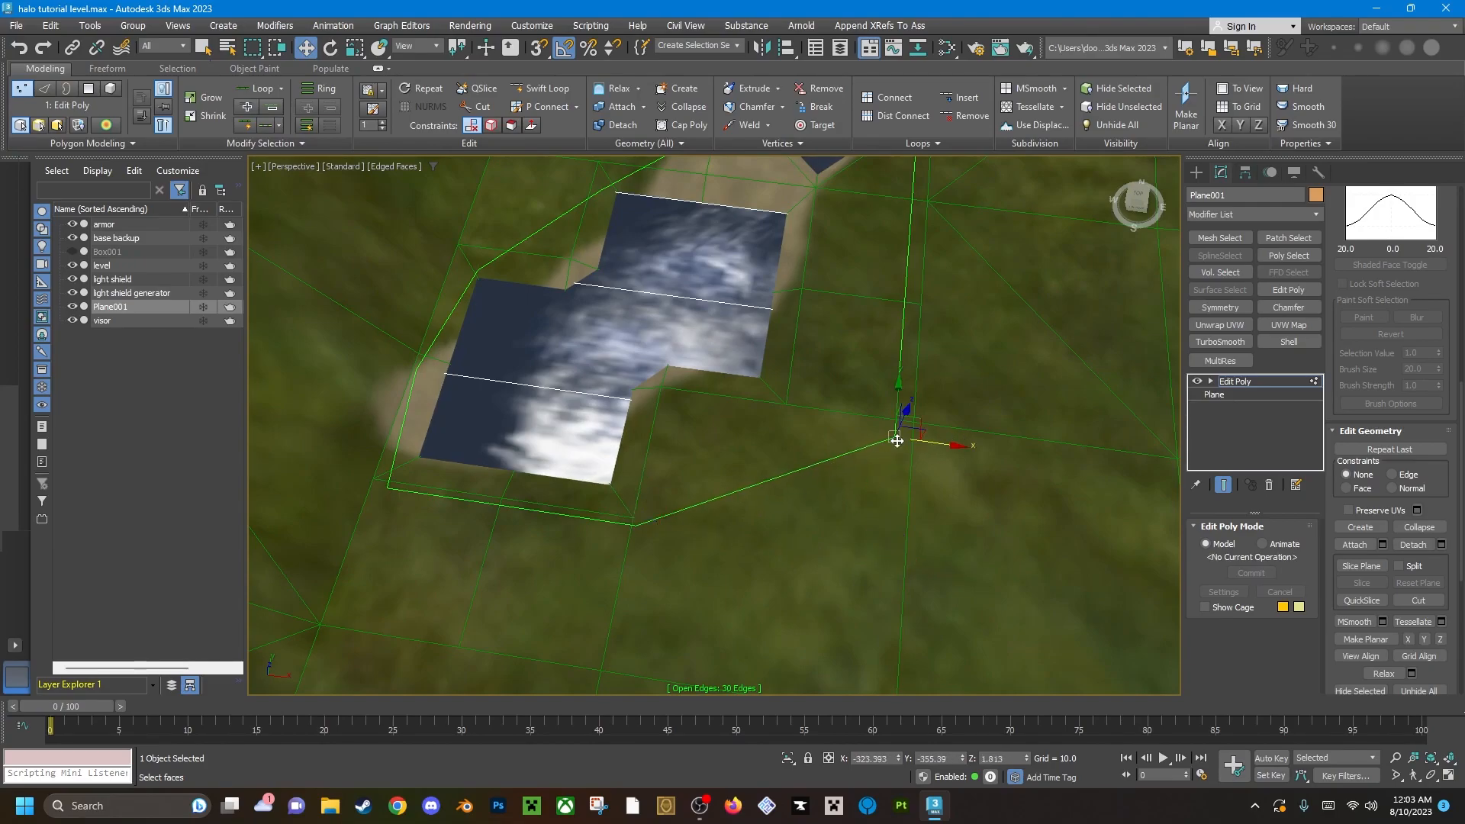
pyautogui.moveTo(940, 445); pyautogui.dragTo(778, 425)
pyautogui.moveTo(915, 312); pyautogui.dragTo(849, 430, button='middle')
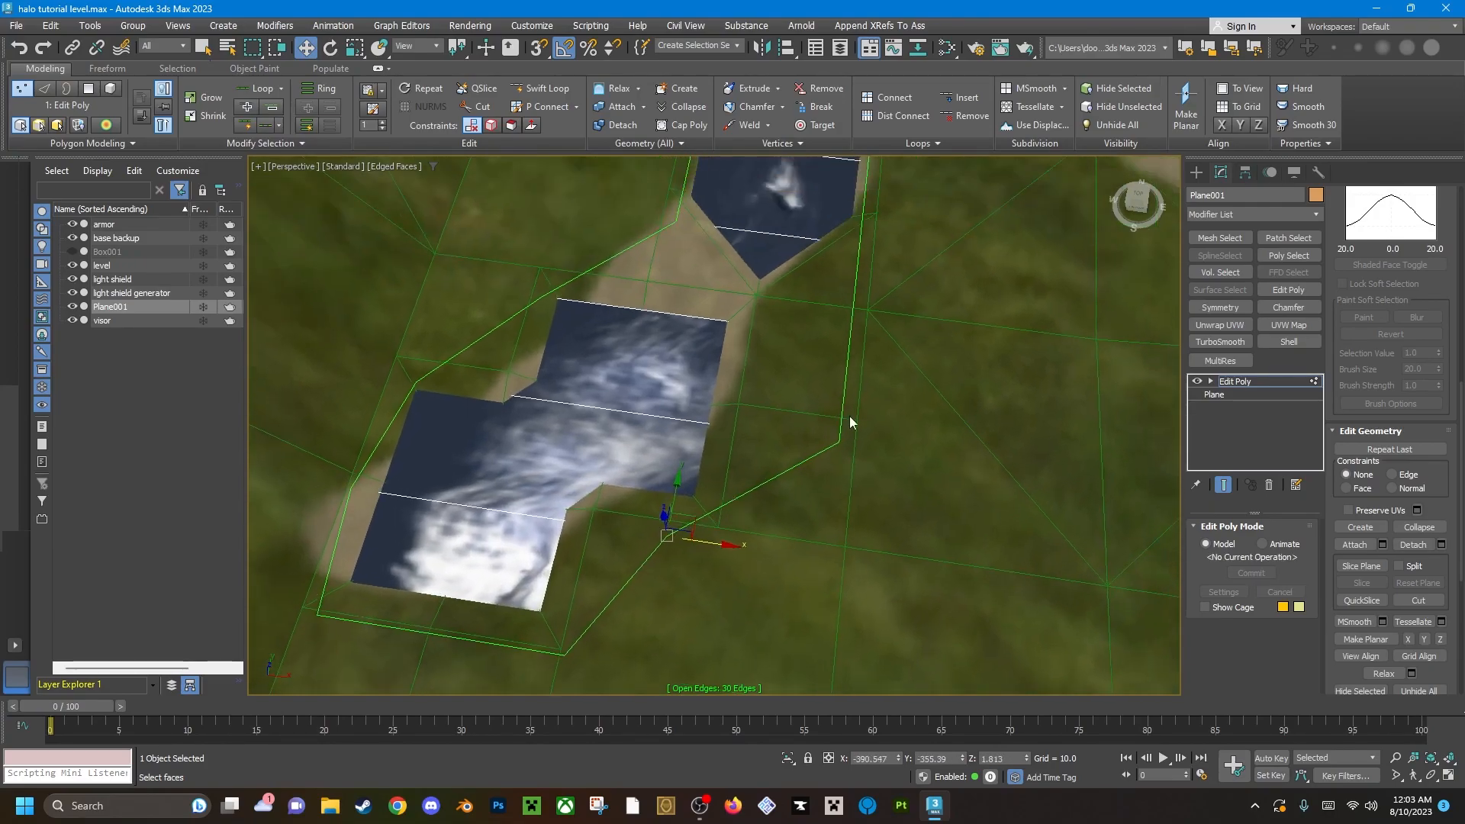
pyautogui.click(843, 439)
pyautogui.moveTo(876, 448); pyautogui.dragTo(809, 451)
pyautogui.moveTo(851, 369); pyautogui.dragTo(822, 456, button='middle')
pyautogui.click(822, 426)
pyautogui.moveTo(868, 434); pyautogui.dragTo(694, 412)
# Adjust the plane's vertices on both sides of the narrow neck to follow the banks of the stream bed.
pyautogui.click(506, 383)
pyautogui.moveTo(568, 391); pyautogui.dragTo(506, 389)
pyautogui.moveTo(597, 392); pyautogui.dragTo(467, 445, button='middle')
pyautogui.moveTo(733, 479); pyautogui.dragTo(668, 389, button='middle')
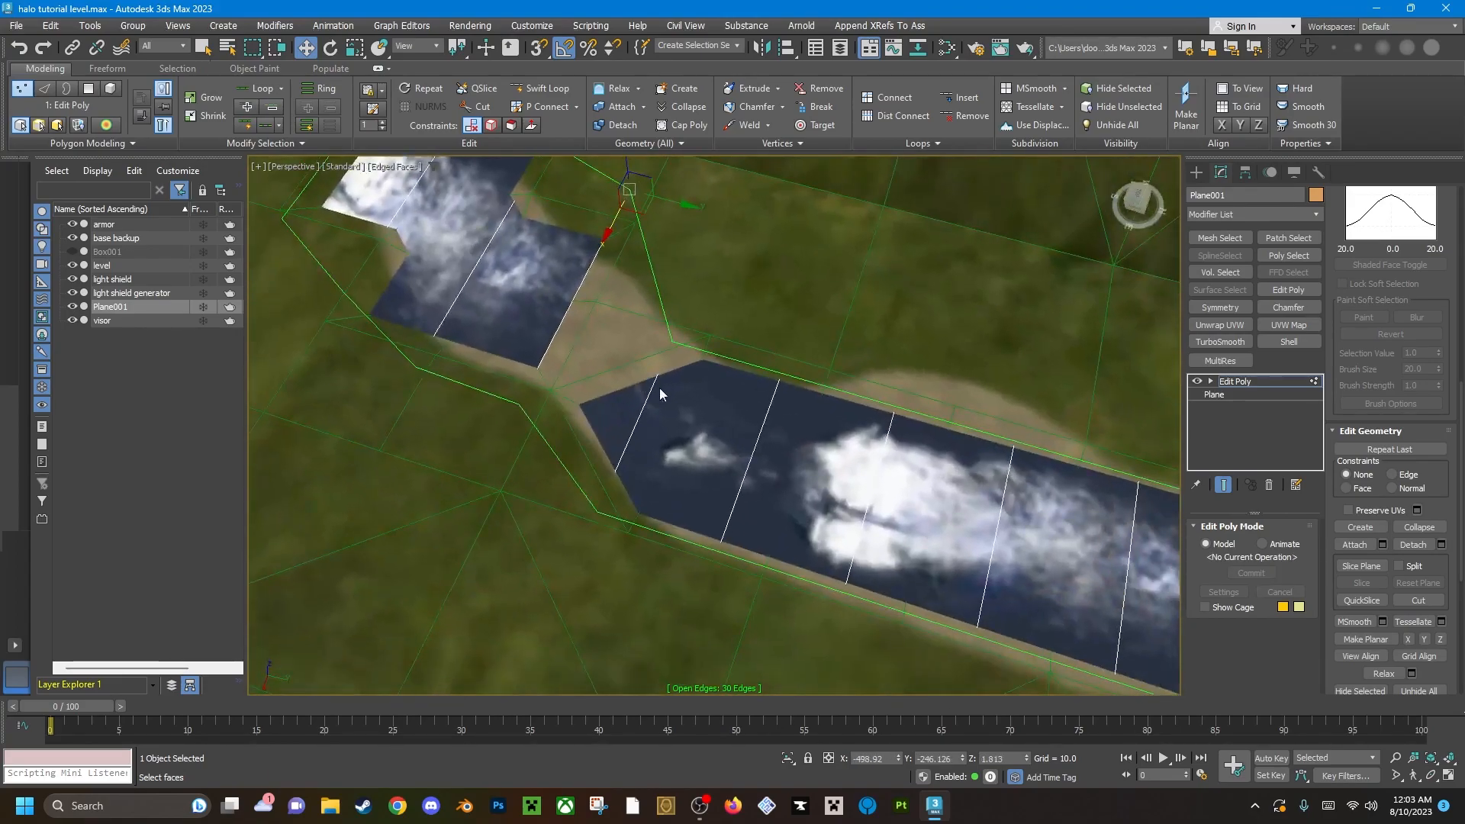
pyautogui.click(521, 403)
pyautogui.keyDown('alt'); pyautogui.moveTo(630, 542); pyautogui.dragTo(573, 392, button='middle'); pyautogui.keyUp('alt')
pyautogui.click(594, 388)
pyautogui.moveTo(612, 419); pyautogui.dragTo(580, 355)
pyautogui.click(706, 536)
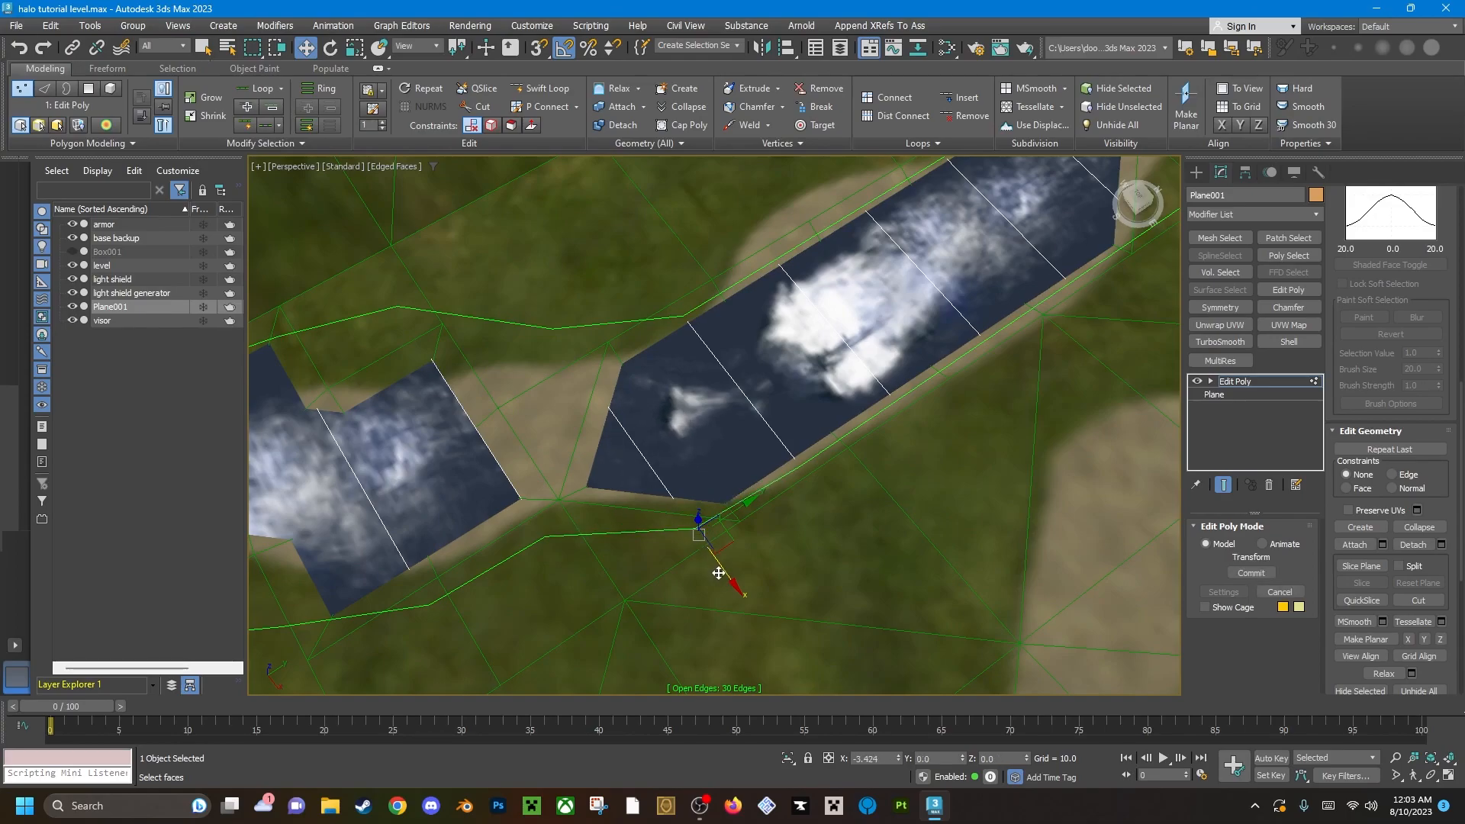
pyautogui.click(551, 328)
pyautogui.moveTo(573, 362); pyautogui.dragTo(602, 405)
pyautogui.keyDown('alt'); pyautogui.moveTo(602, 405); pyautogui.dragTo(715, 378, button='middle'); pyautogui.keyUp('alt')
# In edge mode, shift two of the plane's edges at its other end sideways toward the curving stream bed.
pyautogui.press('2')
pyautogui.click(703, 372)
pyautogui.moveTo(670, 388); pyautogui.dragTo(772, 360)
pyautogui.click(767, 519)
pyautogui.moveTo(740, 536); pyautogui.dragTo(849, 504)
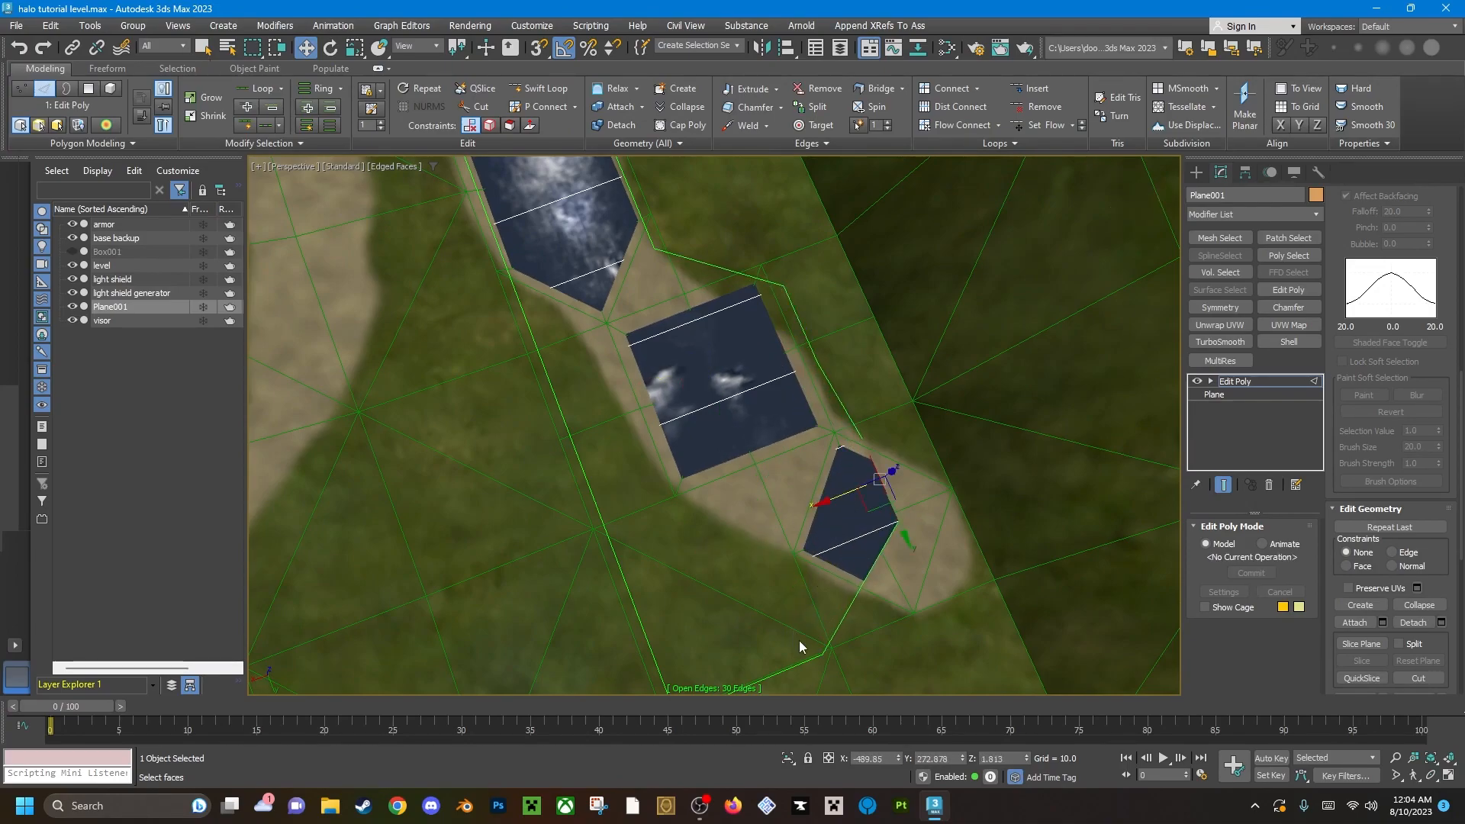
# Move the corner vertex at that end outward past the stream bed's tip and adjust the edge beside it.
pyautogui.press('1')
pyautogui.click(824, 653)
pyautogui.moveTo(786, 669); pyautogui.dragTo(911, 635)
pyautogui.press('2')
pyautogui.click(914, 553)
pyautogui.moveTo(905, 571); pyautogui.dragTo(749, 467, button='middle')
# Pull the inner end corner vertex and the side vertex next to it inward, closer to the stream bed.
pyautogui.moveTo(728, 470); pyautogui.dragTo(796, 438)
pyautogui.keyDown('alt'); pyautogui.moveTo(797, 437); pyautogui.dragTo(752, 385, button='middle'); pyautogui.keyUp('alt')
pyautogui.keyDown('alt'); pyautogui.moveTo(665, 395); pyautogui.dragTo(707, 413, button='middle'); pyautogui.keyUp('alt')
pyautogui.scroll(3, 707, 414)
pyautogui.moveTo(931, 366); pyautogui.dragTo(687, 473, button='middle')
pyautogui.press('1')
pyautogui.click(640, 551)
pyautogui.moveTo(602, 553); pyautogui.dragTo(751, 564)
pyautogui.click(647, 489)
pyautogui.moveTo(608, 486); pyautogui.dragTo(706, 500)
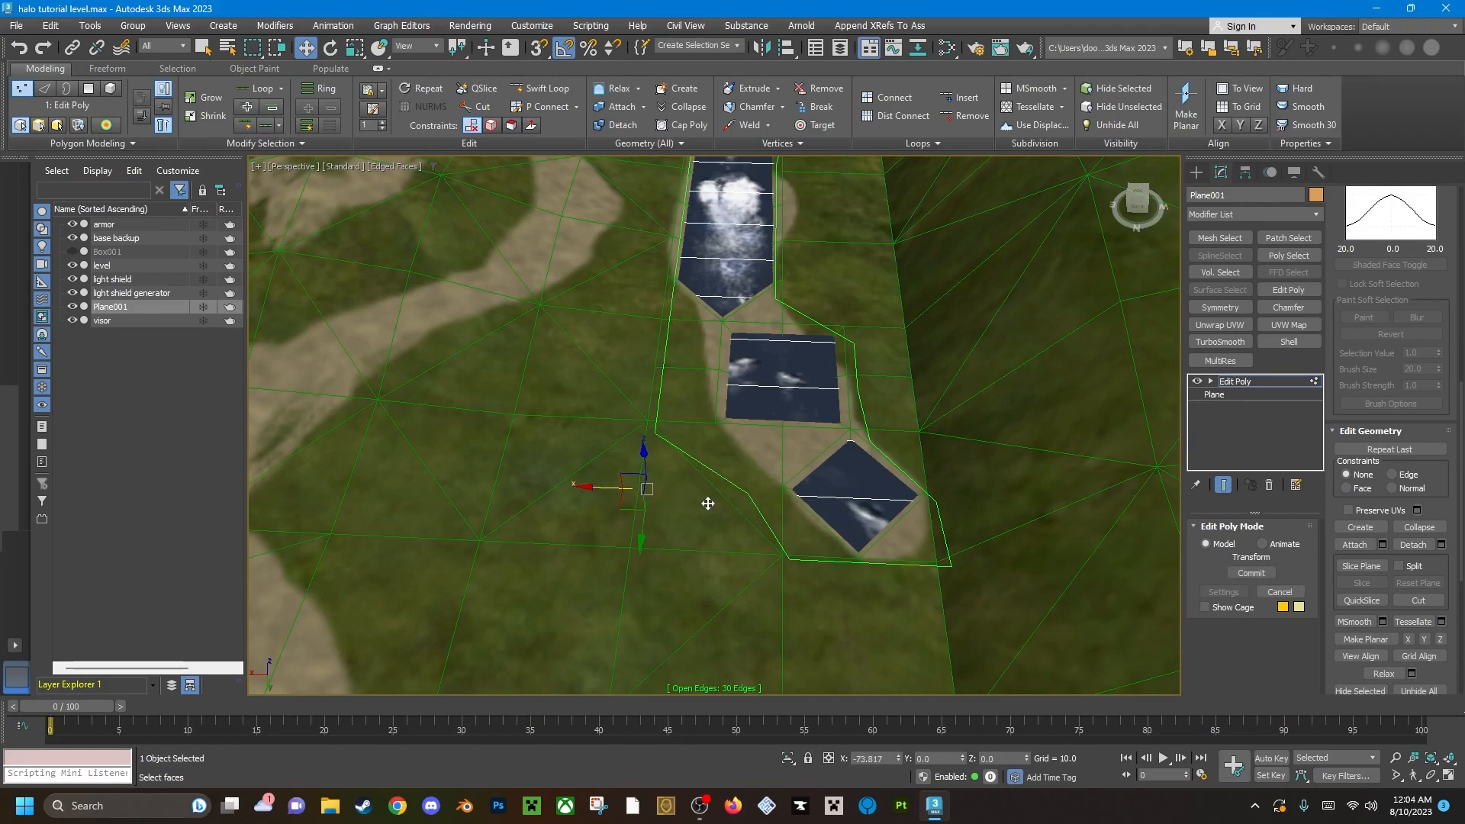
# Isolate the plane and move the next inner side vertex inward to smooth the outline.
pyautogui.hotkey('alt', 'q')
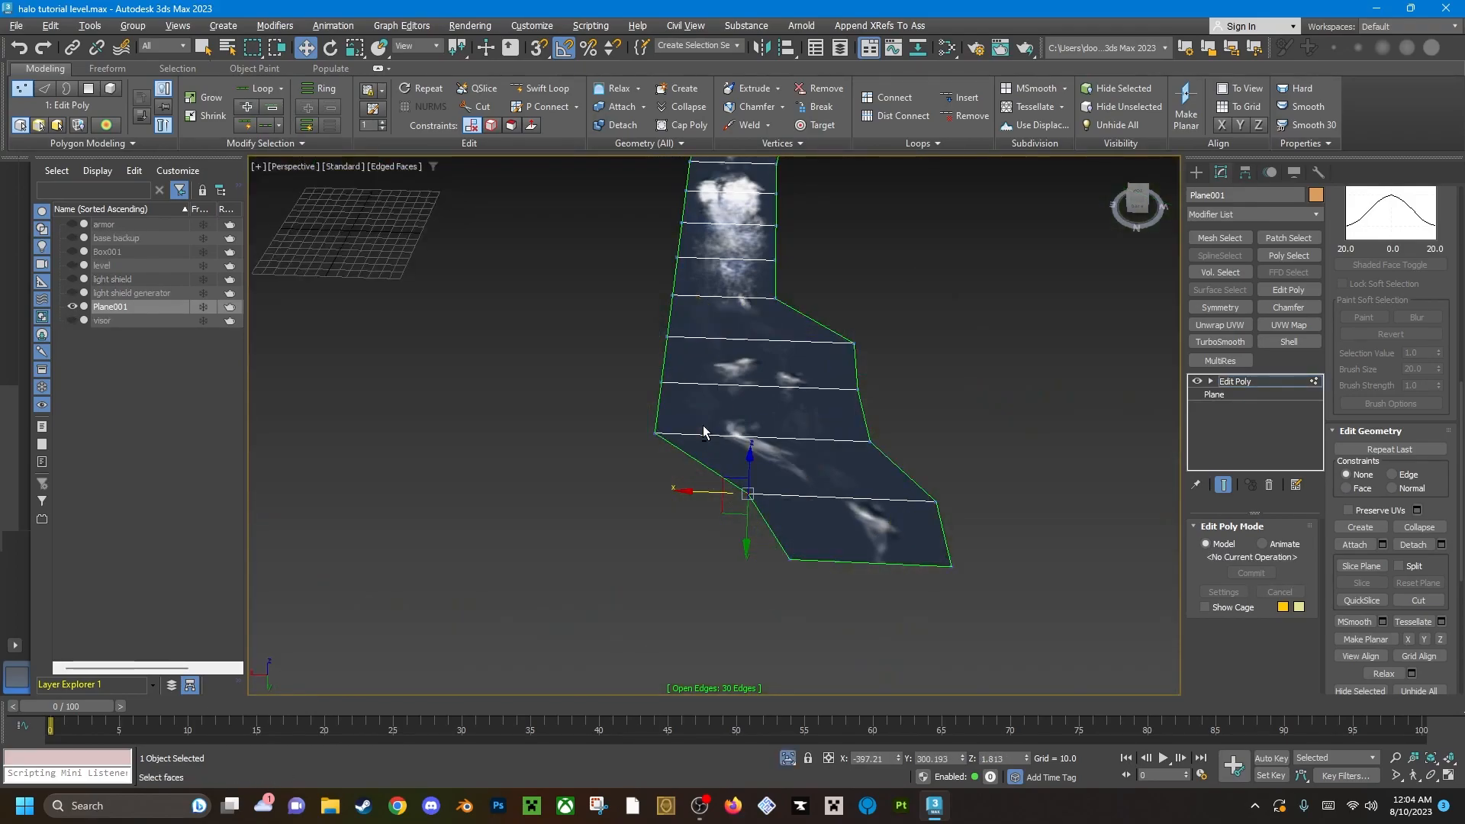
pyautogui.hotkey('alt', 'q')
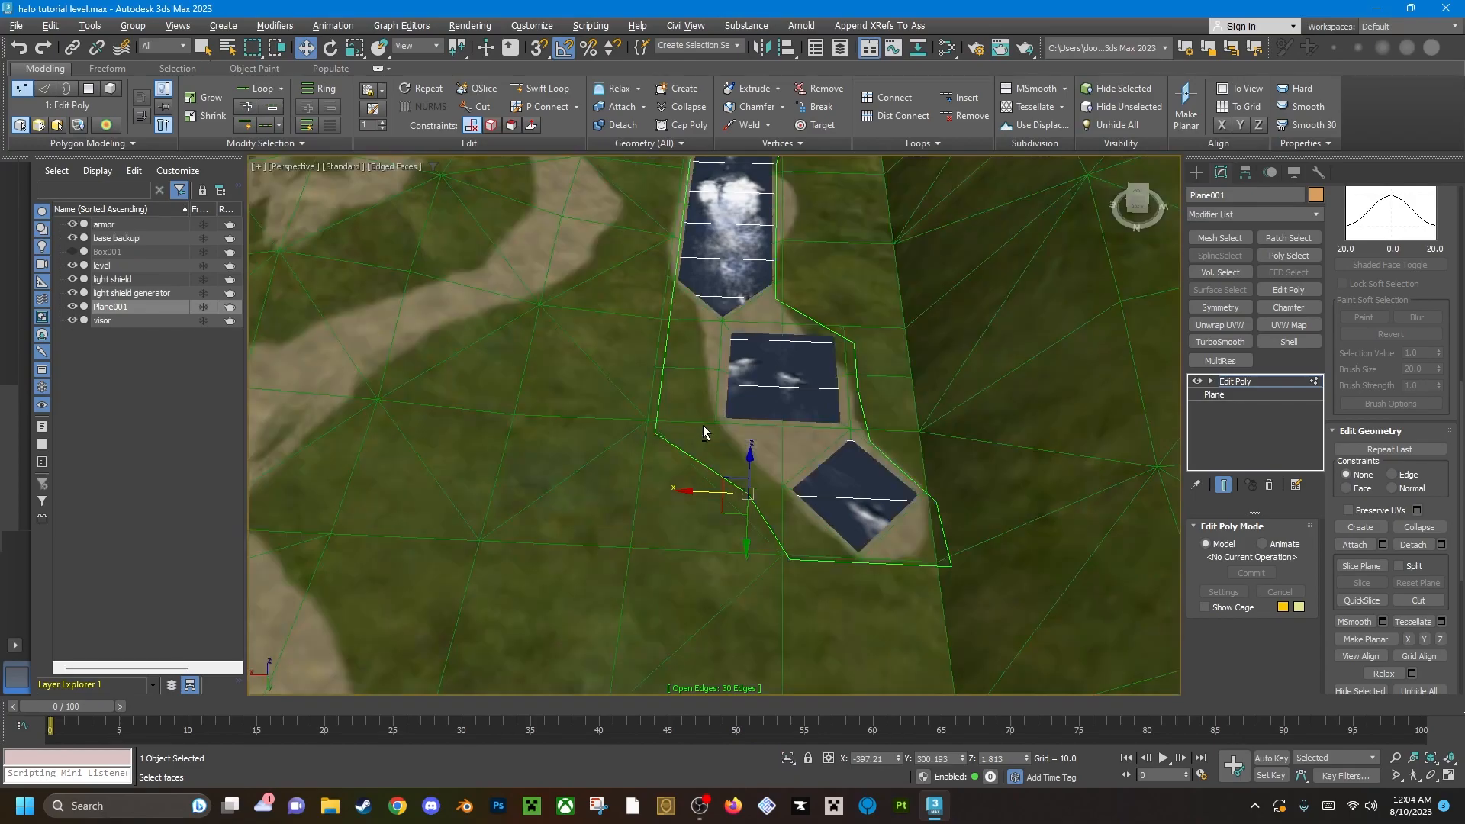
pyautogui.scroll(5, 661, 439)
pyautogui.hotkey('alt', 'q')
pyautogui.click(648, 424)
pyautogui.moveTo(591, 426); pyautogui.dragTo(736, 451)
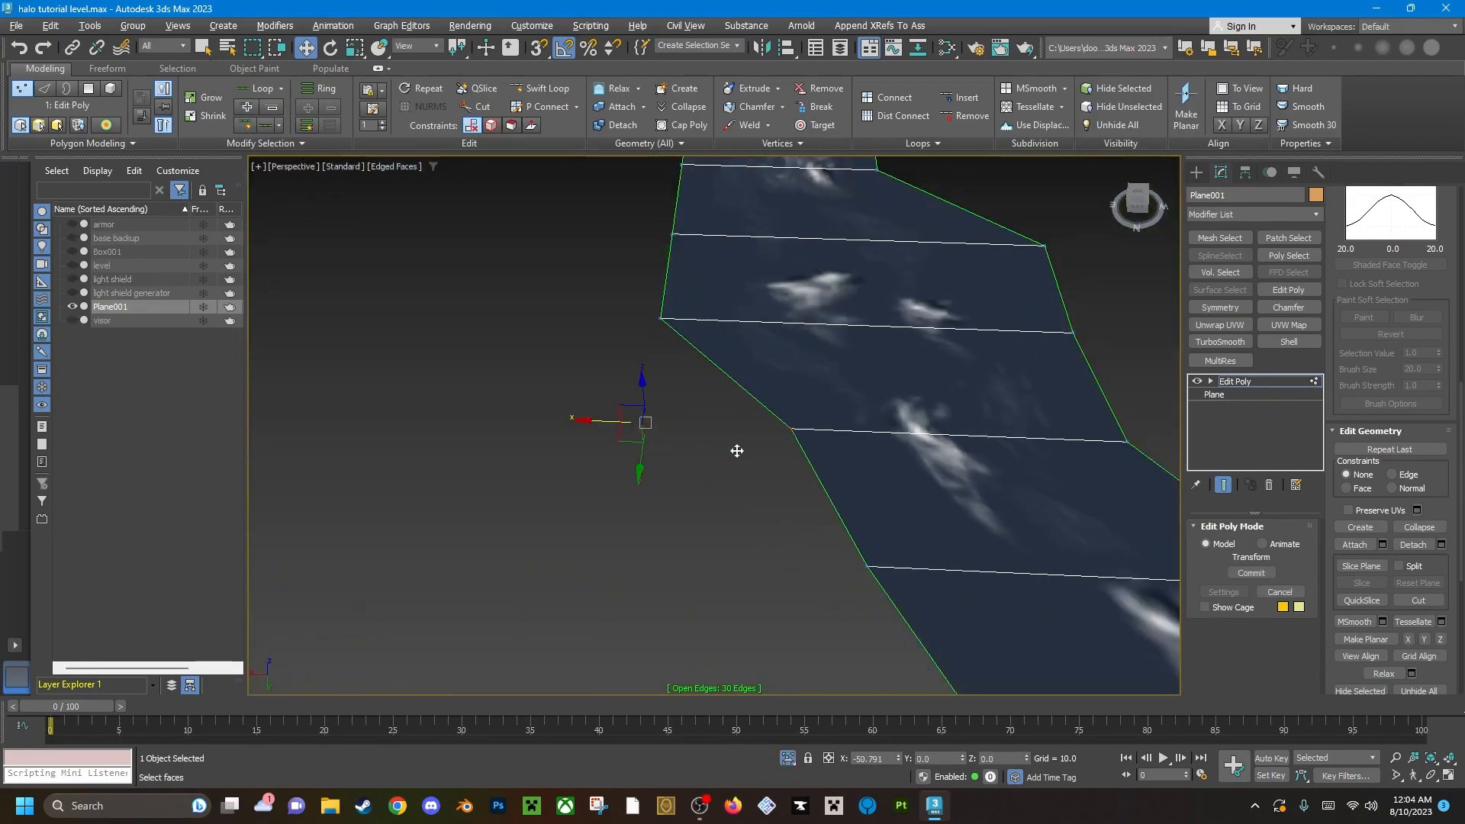
# End the plane's isolation and move the next two inner side vertices inward to follow the stream bed.
pyautogui.hotkey('alt', 'q')
pyautogui.moveTo(756, 385); pyautogui.dragTo(676, 448, button='middle')
pyautogui.click(595, 380)
pyautogui.moveTo(552, 382); pyautogui.dragTo(652, 391)
pyautogui.click(610, 290)
pyautogui.moveTo(570, 295); pyautogui.dragTo(656, 310)
pyautogui.keyDown('alt'); pyautogui.moveTo(656, 310); pyautogui.dragTo(466, 416, button='middle'); pyautogui.keyUp('alt')
# Nudge three more side vertices farther along the plane so its outline fits the stream bed.
pyautogui.click(796, 423)
pyautogui.moveTo(747, 421); pyautogui.dragTo(730, 422)
pyautogui.scroll(-3, 735, 461)
pyautogui.moveTo(729, 534); pyautogui.dragTo(688, 354, button='middle')
pyautogui.click(830, 571)
pyautogui.moveTo(799, 573)
pyautogui.mouseDown()
pyautogui.moveTo(762, 573)
pyautogui.moveTo(822, 561)
pyautogui.mouseUp()
pyautogui.click(818, 474)
pyautogui.moveTo(791, 478); pyautogui.dragTo(793, 482)
pyautogui.scroll(-5, 570, 418)
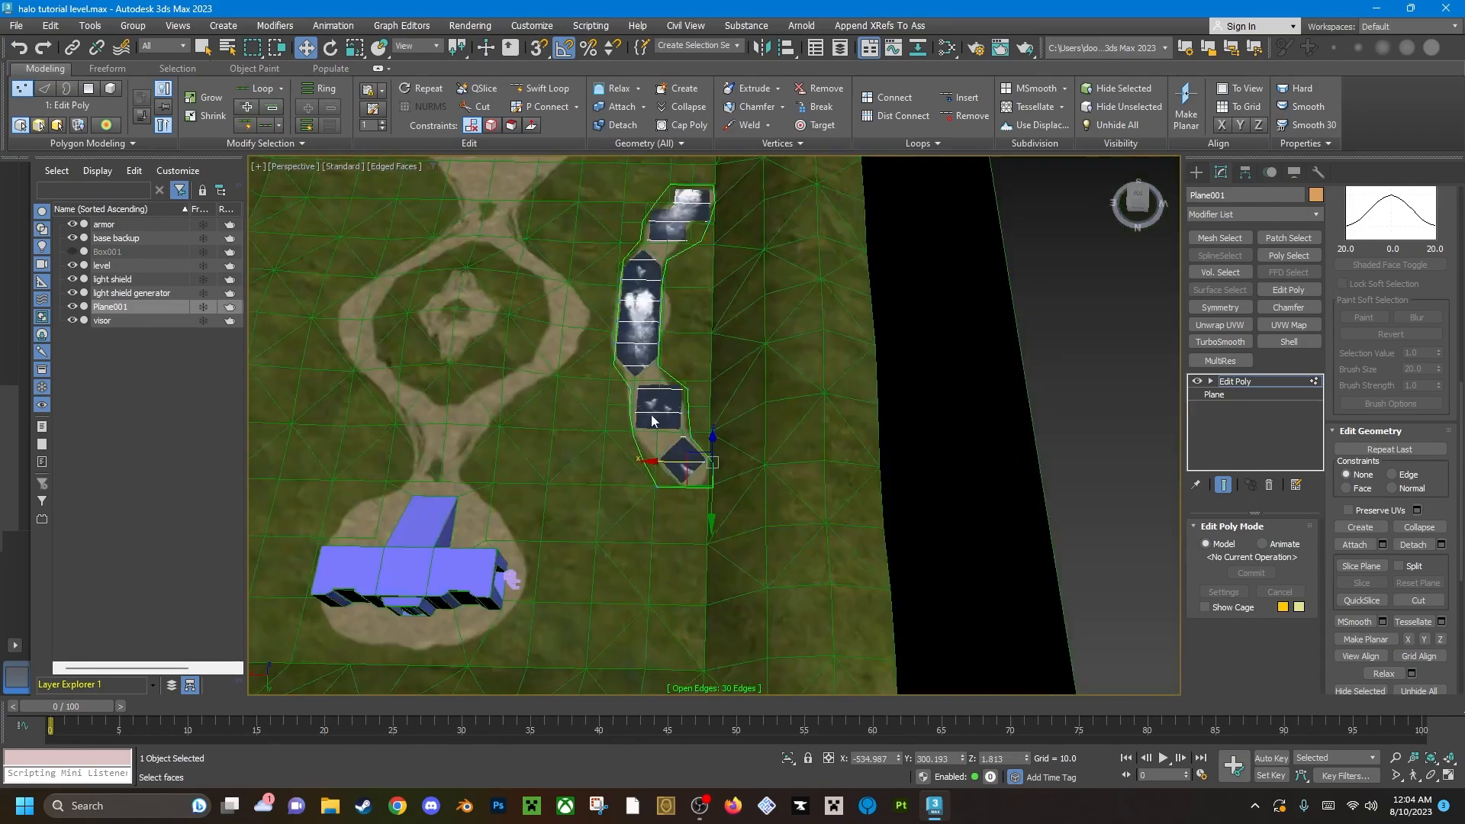
# Examine from several angles how the shaped plane sits along the stream bed.
pyautogui.keyDown('alt'); pyautogui.moveTo(654, 419); pyautogui.dragTo(657, 432, button='middle'); pyautogui.keyUp('alt')
pyautogui.moveTo(428, 404); pyautogui.dragTo(626, 461, button='middle')
pyautogui.scroll(4, 625, 461)
pyautogui.keyDown('alt'); pyautogui.moveTo(725, 428); pyautogui.dragTo(757, 418, button='middle'); pyautogui.keyUp('alt')
pyautogui.scroll(-5, 757, 425)
pyautogui.moveTo(1053, 366); pyautogui.dragTo(680, 450, button='middle')
pyautogui.scroll(5, 671, 450)
pyautogui.keyDown('alt'); pyautogui.moveTo(562, 461); pyautogui.dragTo(622, 427, button='middle'); pyautogui.keyUp('alt')
pyautogui.moveTo(628, 392); pyautogui.dragTo(693, 420, button='middle')
pyautogui.scroll(-5, 817, 410)
# Leave vertex editing and rename the plane as stream.
pyautogui.press('1')
pyautogui.moveTo(569, 416); pyautogui.dragTo(599, 408, button='middle')
pyautogui.scroll(-4, 699, 418)
pyautogui.scroll(5, 580, 290)
pyautogui.scroll(4, 632, 340)
pyautogui.moveTo(572, 263); pyautogui.dragTo(654, 320, button='middle')
pyautogui.scroll(-5, 640, 315)
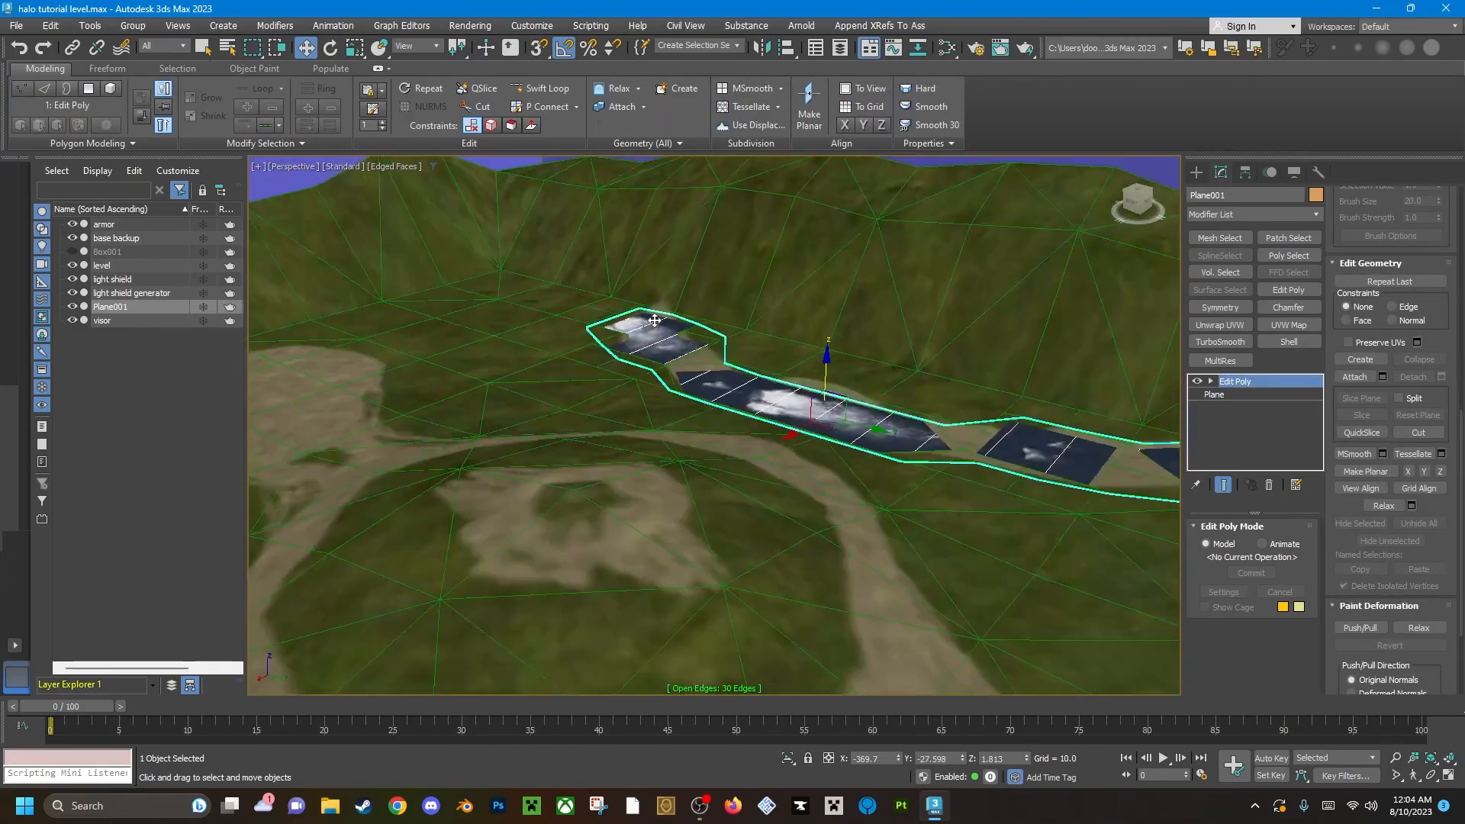
pyautogui.keyDown('alt'); pyautogui.moveTo(726, 390); pyautogui.dragTo(689, 378, button='middle'); pyautogui.keyUp('alt')
pyautogui.scroll(-3, 736, 420)
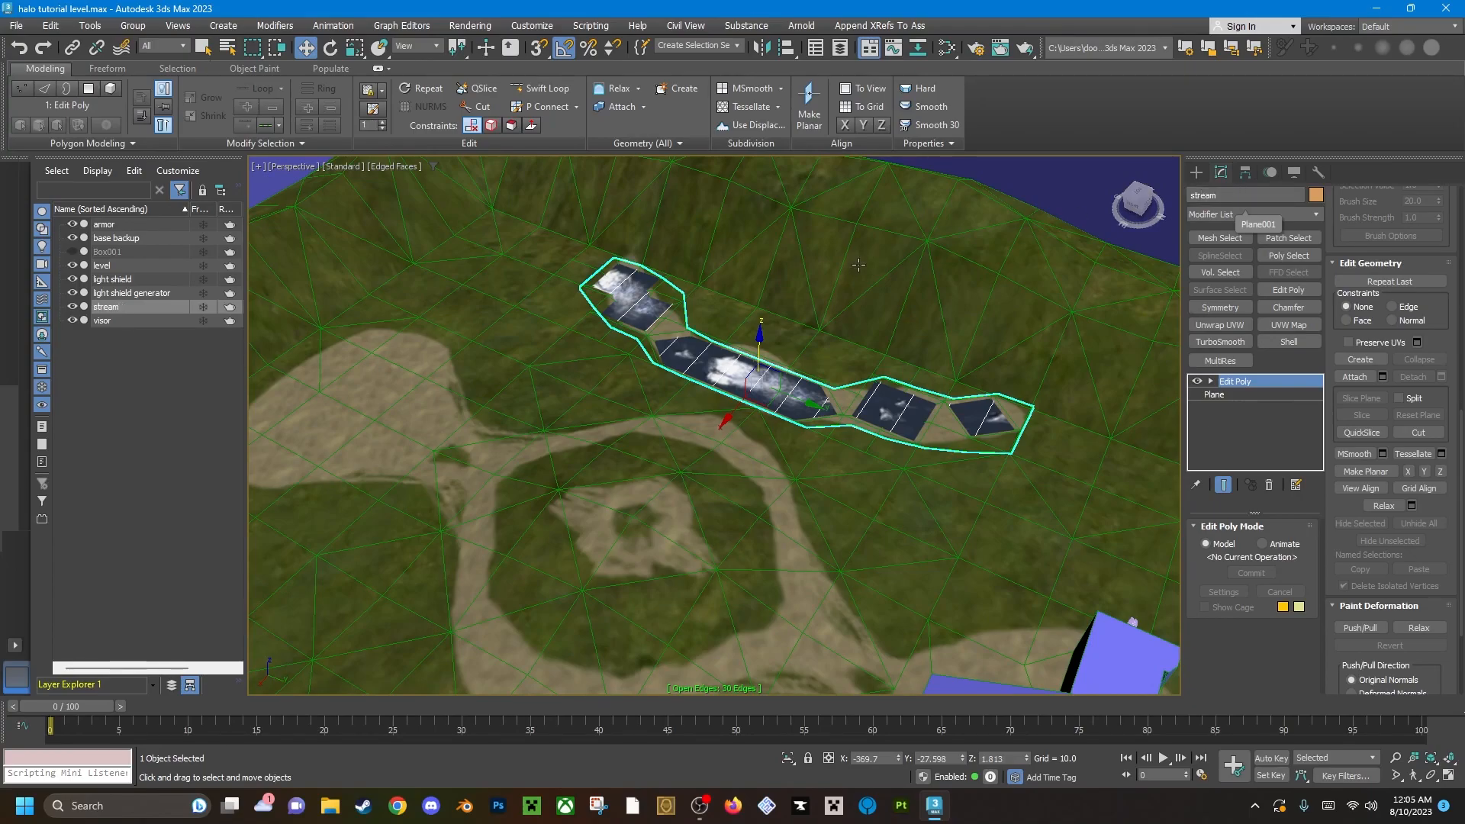
# Select the level object and, in polygon mode, select the base's roof and ramp surfaces.
pyautogui.click(852, 357)
pyautogui.keyDown('alt'); pyautogui.moveTo(852, 357); pyautogui.dragTo(801, 332, button='middle'); pyautogui.keyUp('alt')
pyautogui.scroll(-4, 801, 332)
pyautogui.scroll(7, 794, 367)
pyautogui.keyDown('alt'); pyautogui.moveTo(725, 359); pyautogui.dragTo(344, 163, button='middle'); pyautogui.keyUp('alt')
pyautogui.scroll(-5, 797, 397)
pyautogui.press('4')
pyautogui.click(729, 424)
pyautogui.press('q')
pyautogui.keyDown('ctrl'); pyautogui.click(610, 343); pyautogui.keyUp('ctrl')
pyautogui.keyDown('ctrl'); pyautogui.click(971, 443); pyautogui.keyUp('ctrl')
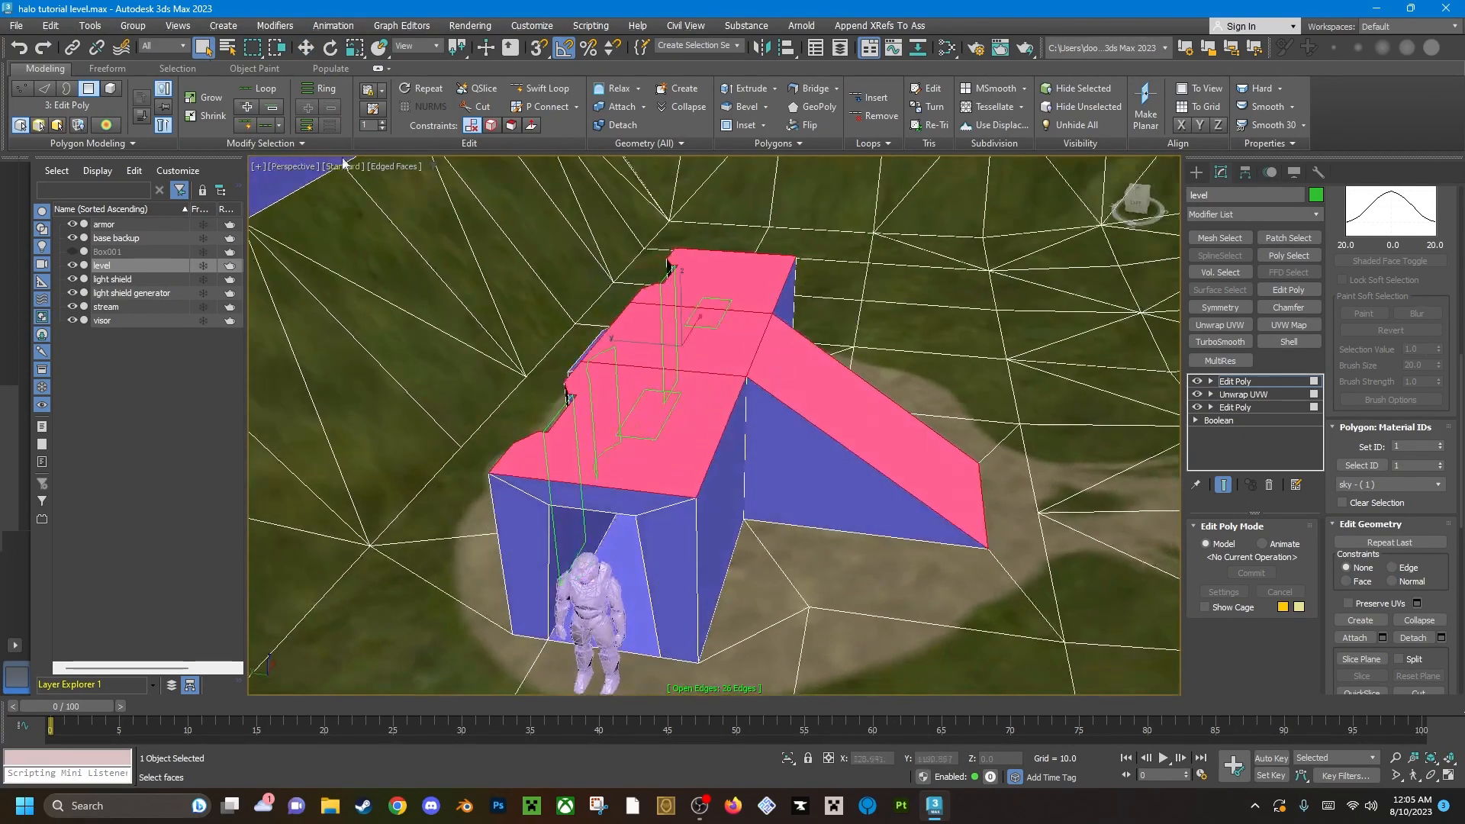
# Turn off the xView Open Edges display in the perspective viewport.
pyautogui.click(258, 166)
pyautogui.moveTo(306, 319)
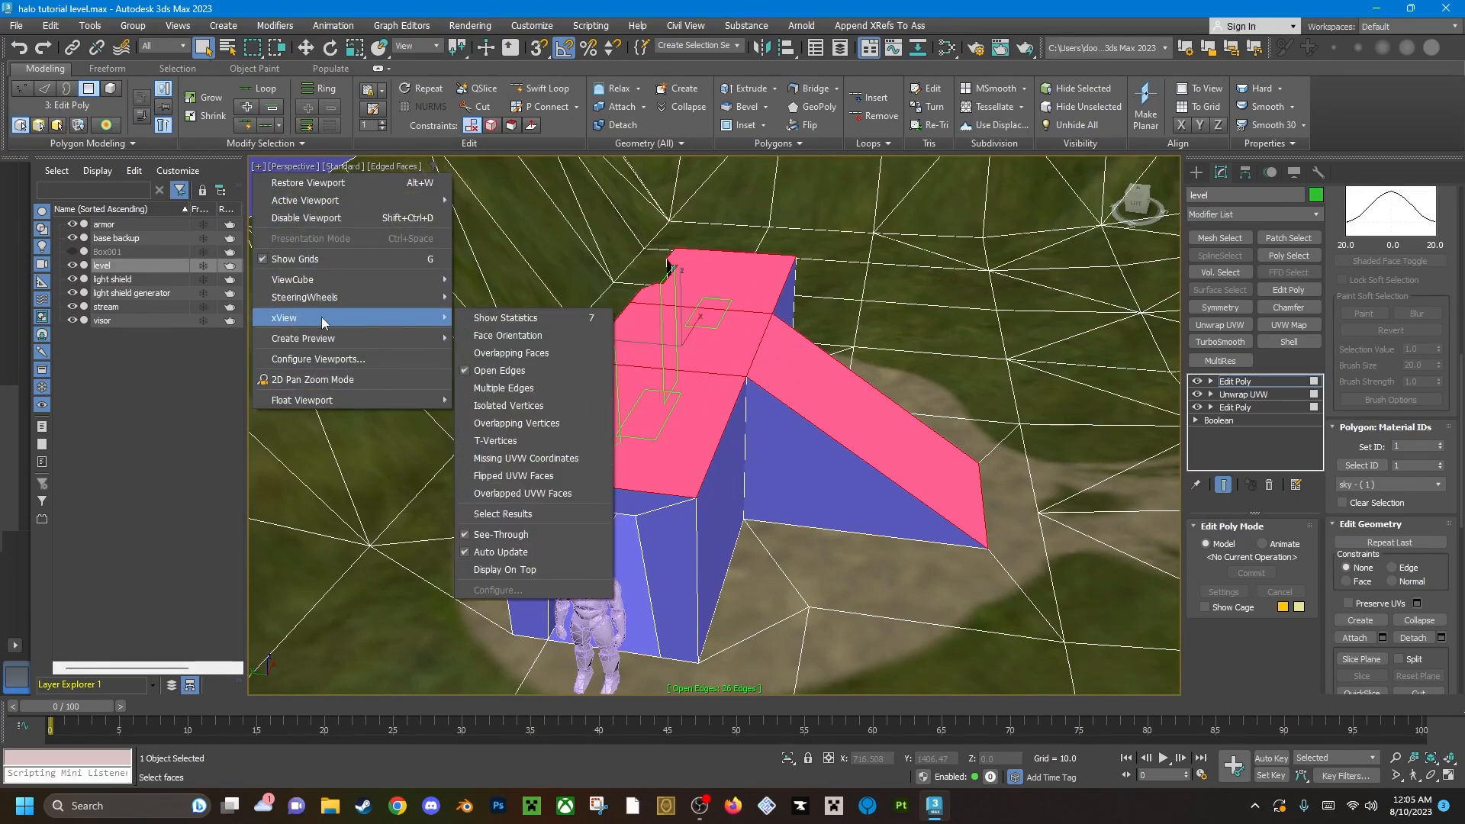
pyautogui.click(499, 370)
pyautogui.keyDown('alt'); pyautogui.moveTo(500, 370); pyautogui.dragTo(804, 268, button='middle'); pyautogui.keyUp('alt')
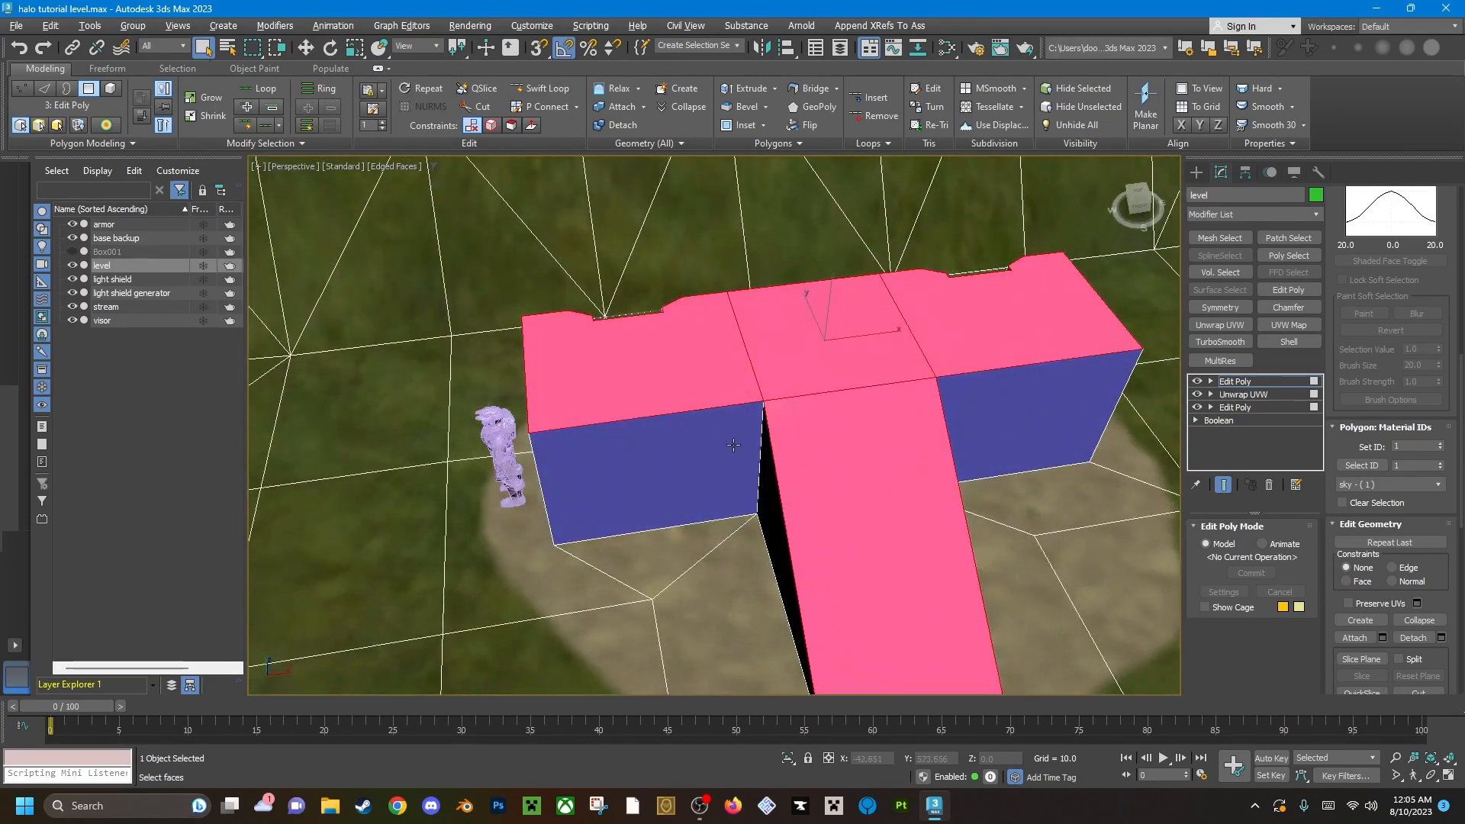
# Assign material ID 6 (plate floor) to the selected roof and ramp polygons and deselect them to check the texture.
pyautogui.keyDown('alt'); pyautogui.moveTo(776, 451); pyautogui.dragTo(726, 506, button='middle'); pyautogui.keyUp('alt')
pyautogui.keyDown('alt'); pyautogui.moveTo(822, 376); pyautogui.dragTo(847, 359, button='middle'); pyautogui.keyUp('alt')
pyautogui.scroll(-5, 1453, 604)
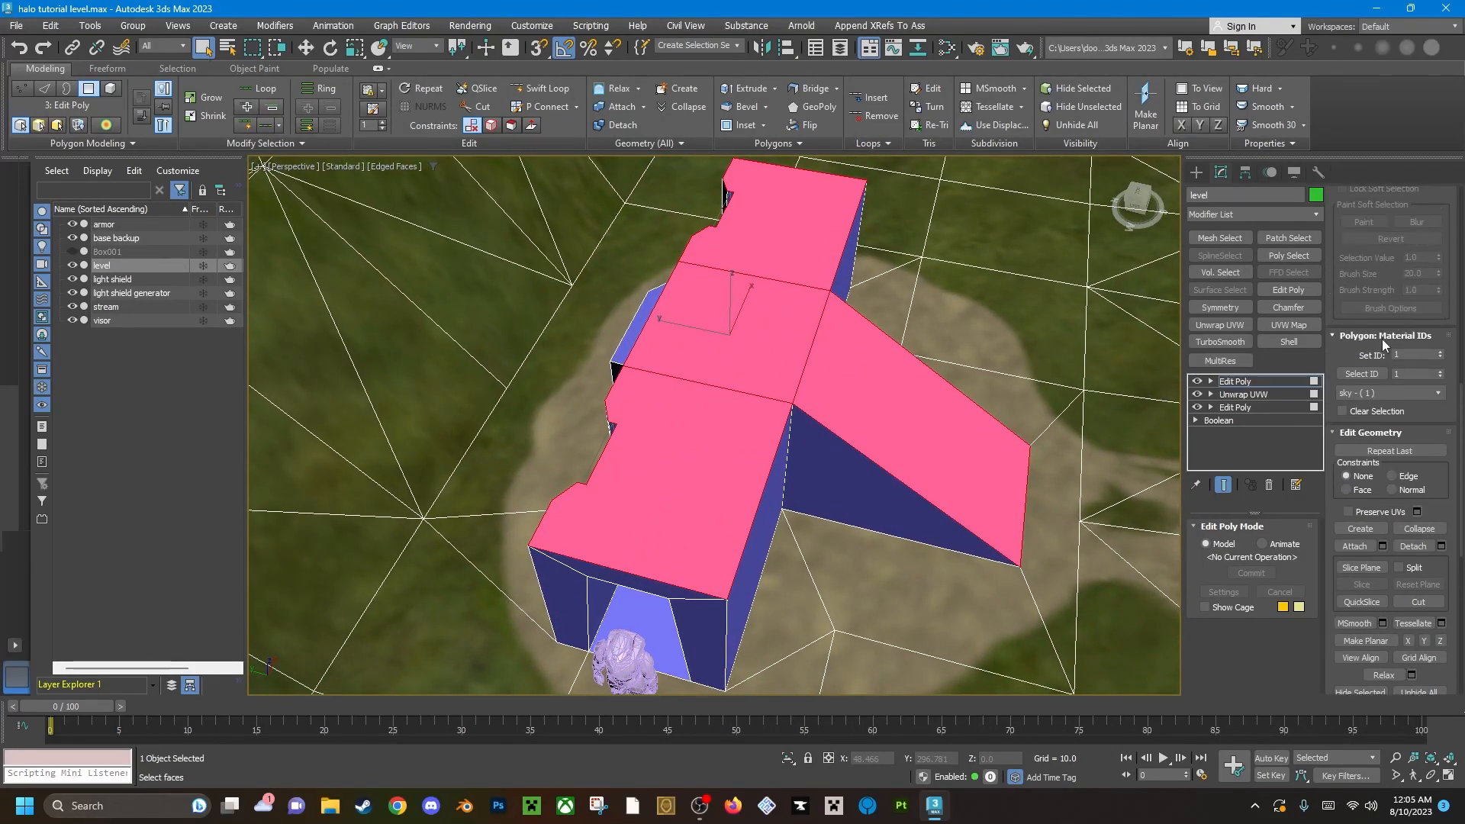
pyautogui.click(1441, 353)
pyautogui.click(1441, 353)
pyautogui.click(1442, 353)
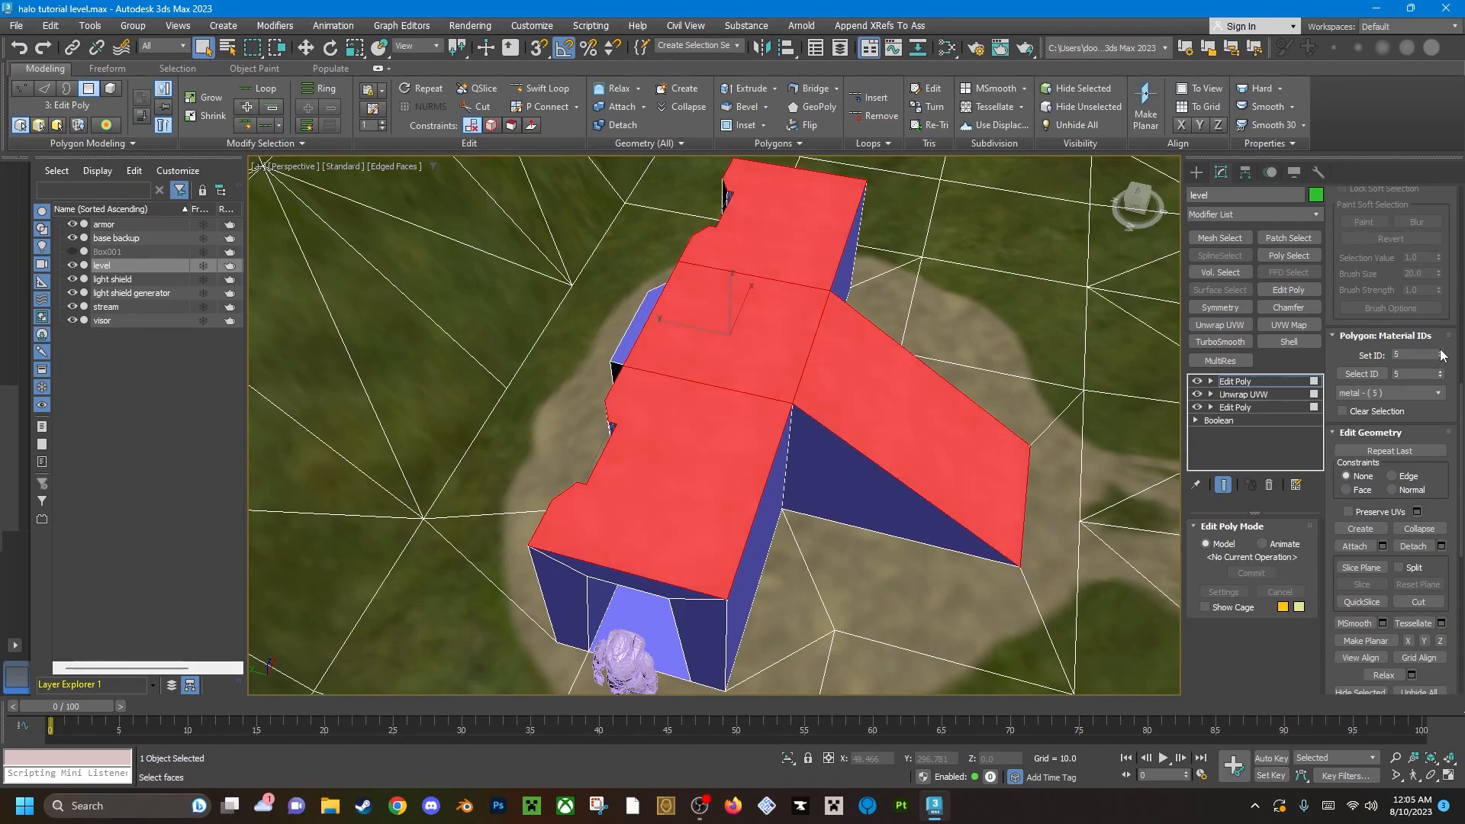
pyautogui.click(1442, 353)
pyautogui.click(931, 344)
pyautogui.keyDown('alt'); pyautogui.moveTo(931, 344); pyautogui.dragTo(742, 429, button='middle'); pyautogui.keyUp('alt')
pyautogui.scroll(4, 742, 429)
pyautogui.scroll(-5, 752, 427)
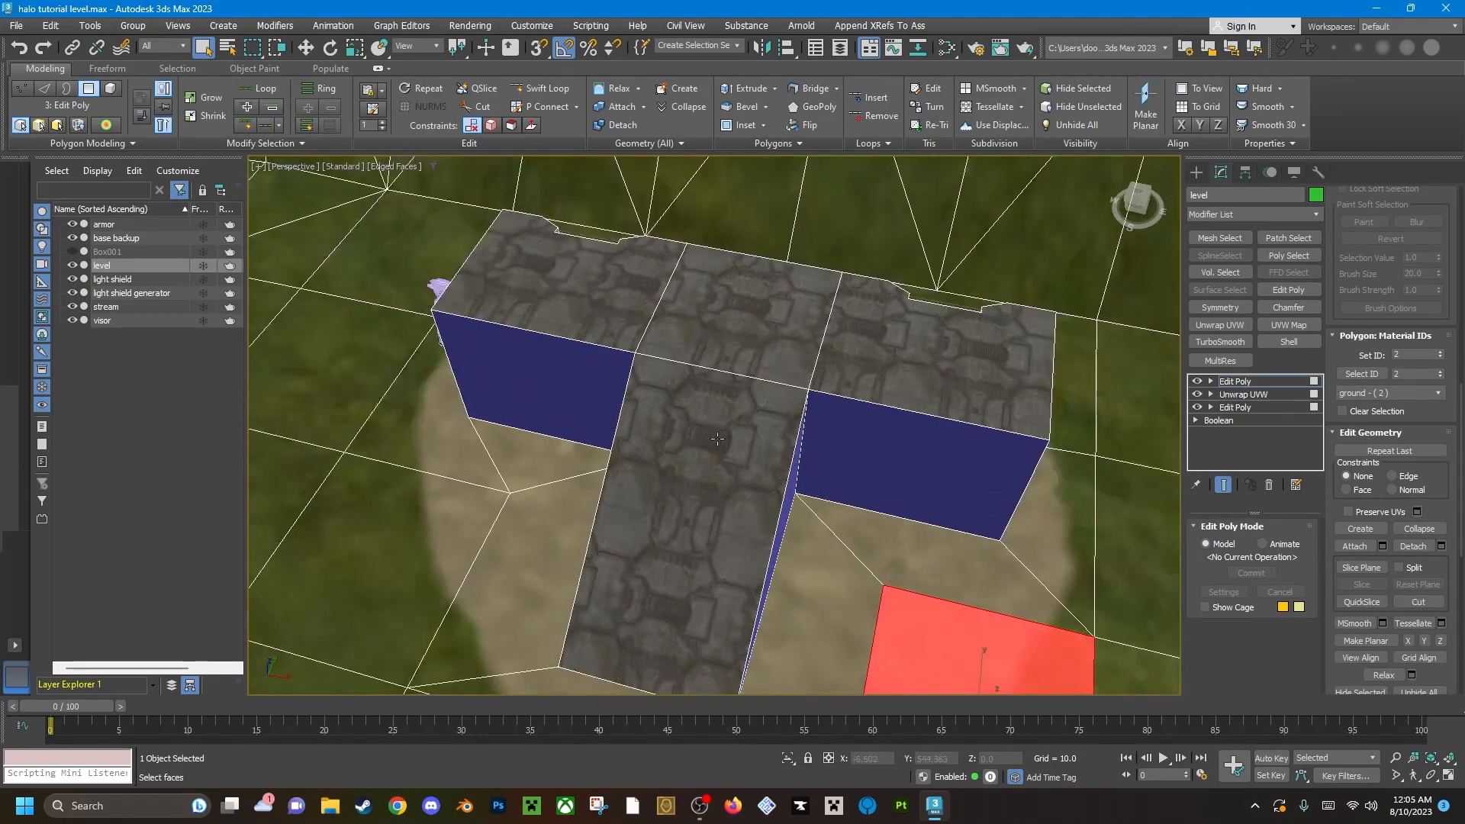
# Reselect the ramp and the three roof polygons and apply a UVW Map modifier to them.
pyautogui.click(716, 438)
pyautogui.keyDown('ctrl'); pyautogui.click(773, 283); pyautogui.keyUp('ctrl')
pyautogui.keyDown('ctrl'); pyautogui.click(594, 294); pyautogui.keyUp('ctrl')
pyautogui.keyDown('ctrl'); pyautogui.click(920, 357); pyautogui.keyUp('ctrl')
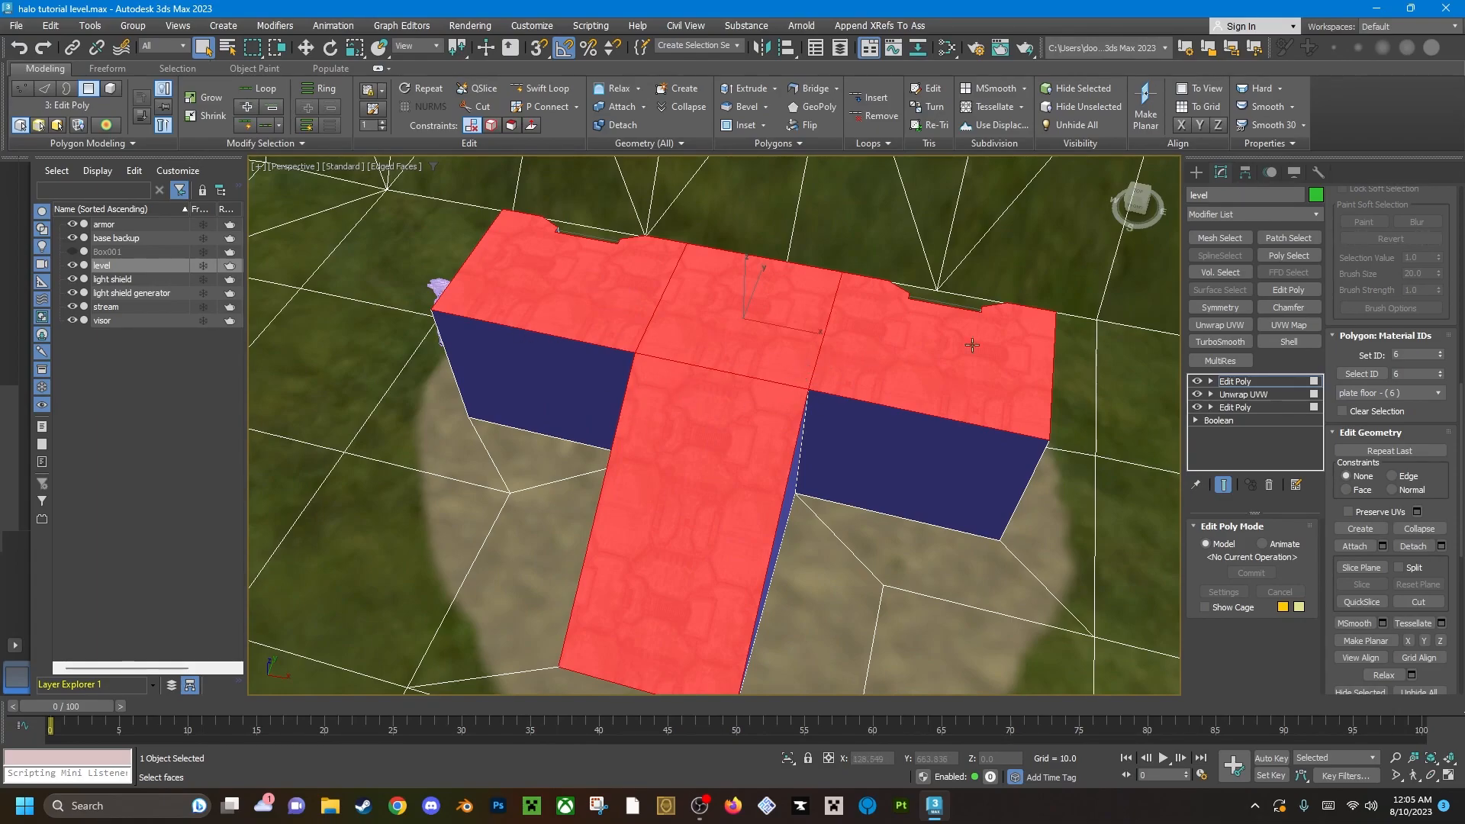
pyautogui.click(1276, 211)
pyautogui.scroll(-5, 1231, 500)
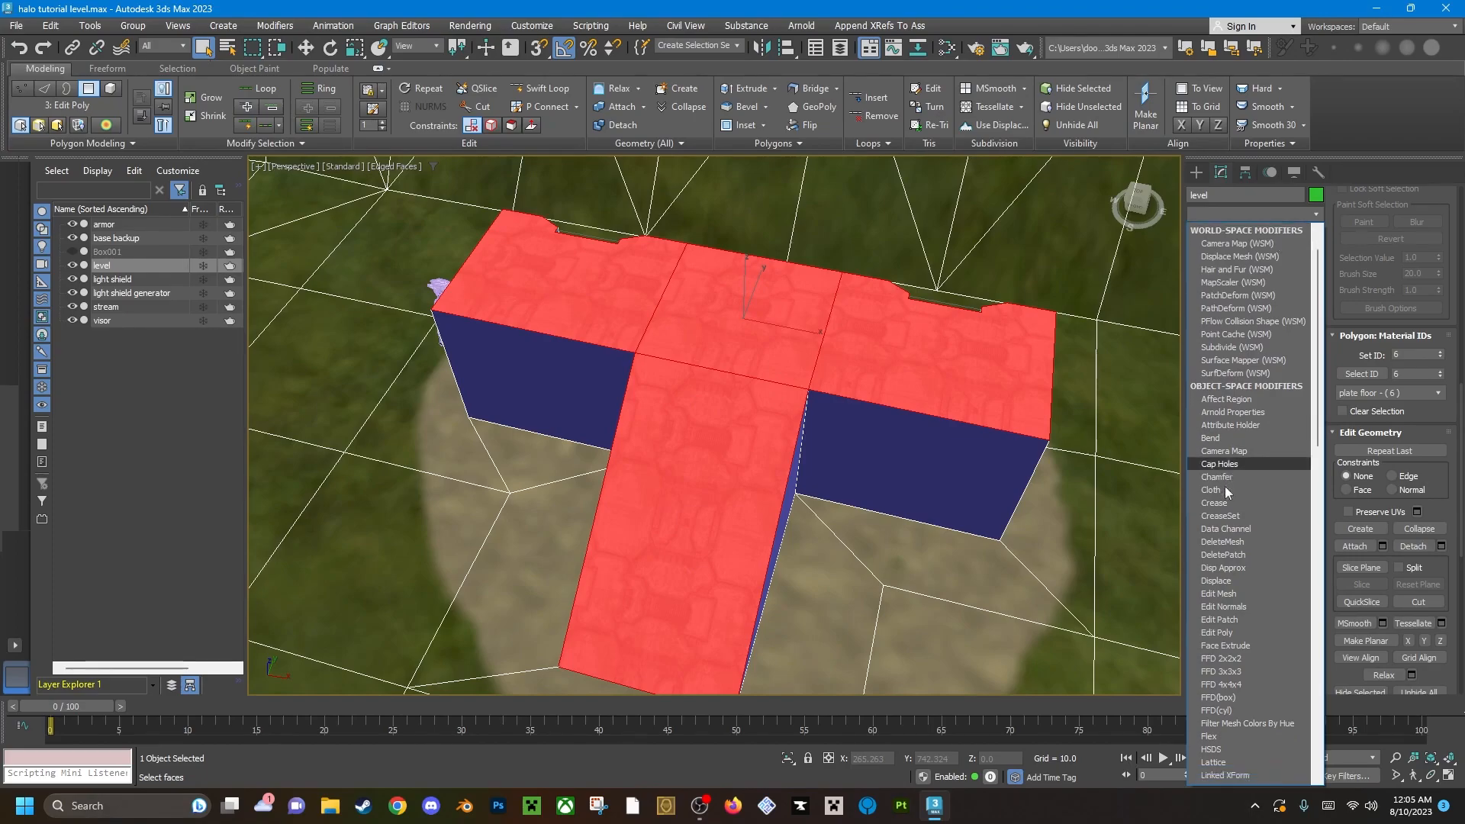
pyautogui.scroll(-10, 1231, 504)
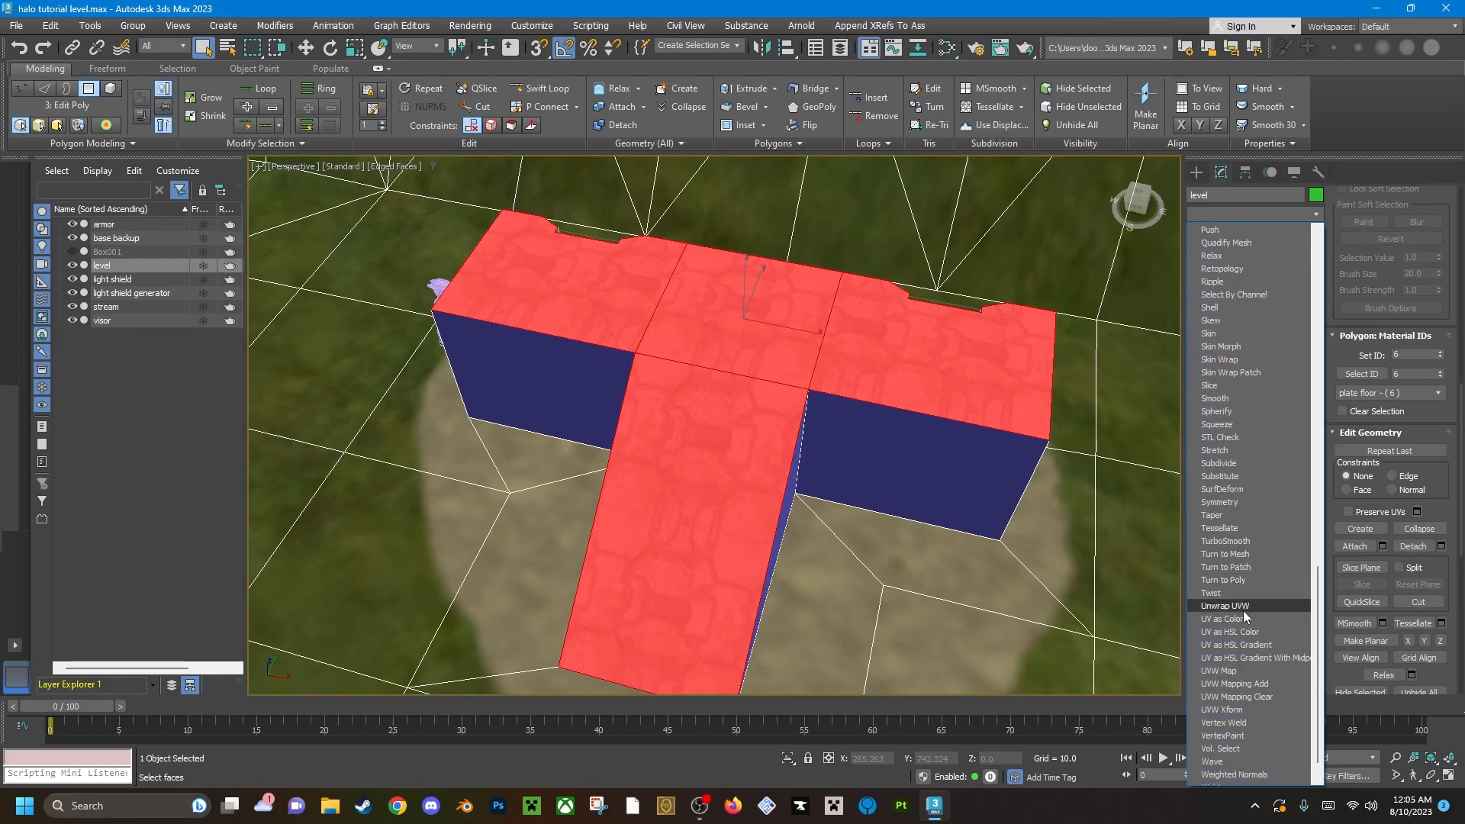
pyautogui.click(1252, 673)
# Try Box mapping for the roof and ramp texture and return to Planar.
pyautogui.keyDown('alt'); pyautogui.moveTo(709, 412); pyautogui.dragTo(872, 437, button='middle'); pyautogui.keyUp('alt')
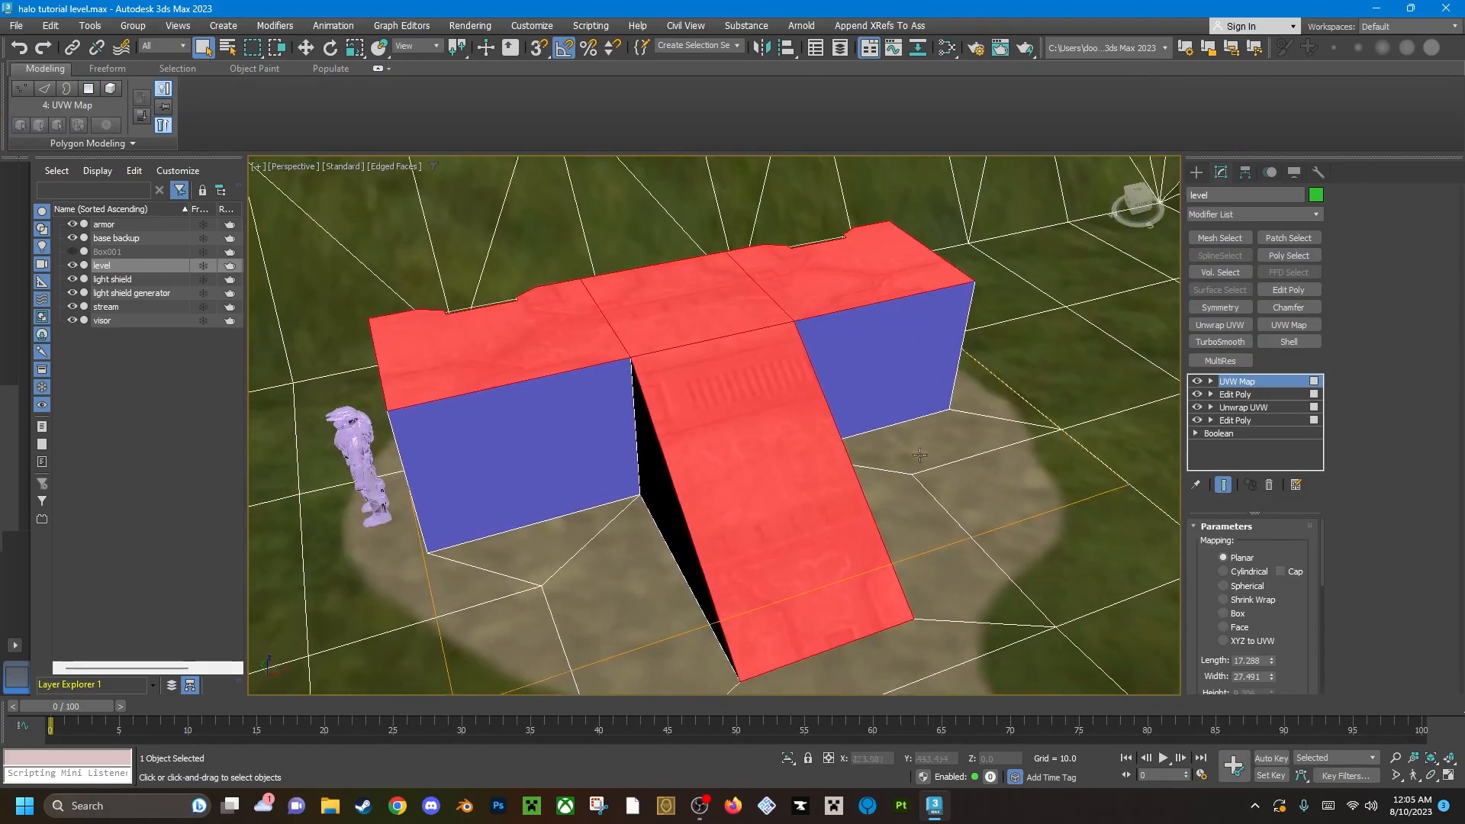
pyautogui.click(1224, 613)
pyautogui.click(1224, 557)
pyautogui.keyDown('alt'); pyautogui.moveTo(710, 533); pyautogui.dragTo(824, 499, button='middle'); pyautogui.keyUp('alt')
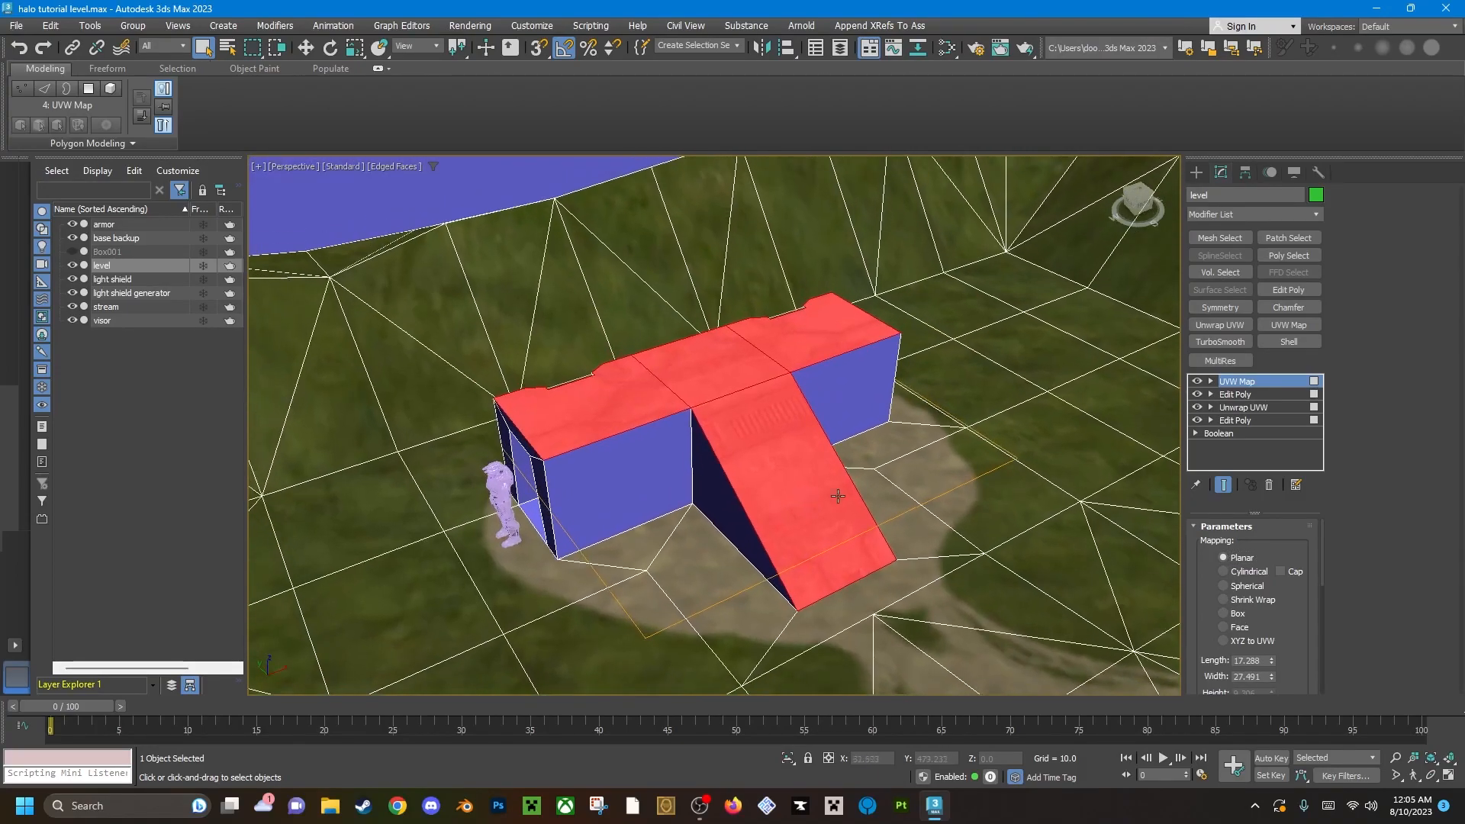
# Try scaling with the UVW Map modifier itself active instead of its gizmo, and undo the scaling.
pyautogui.click(1238, 393)
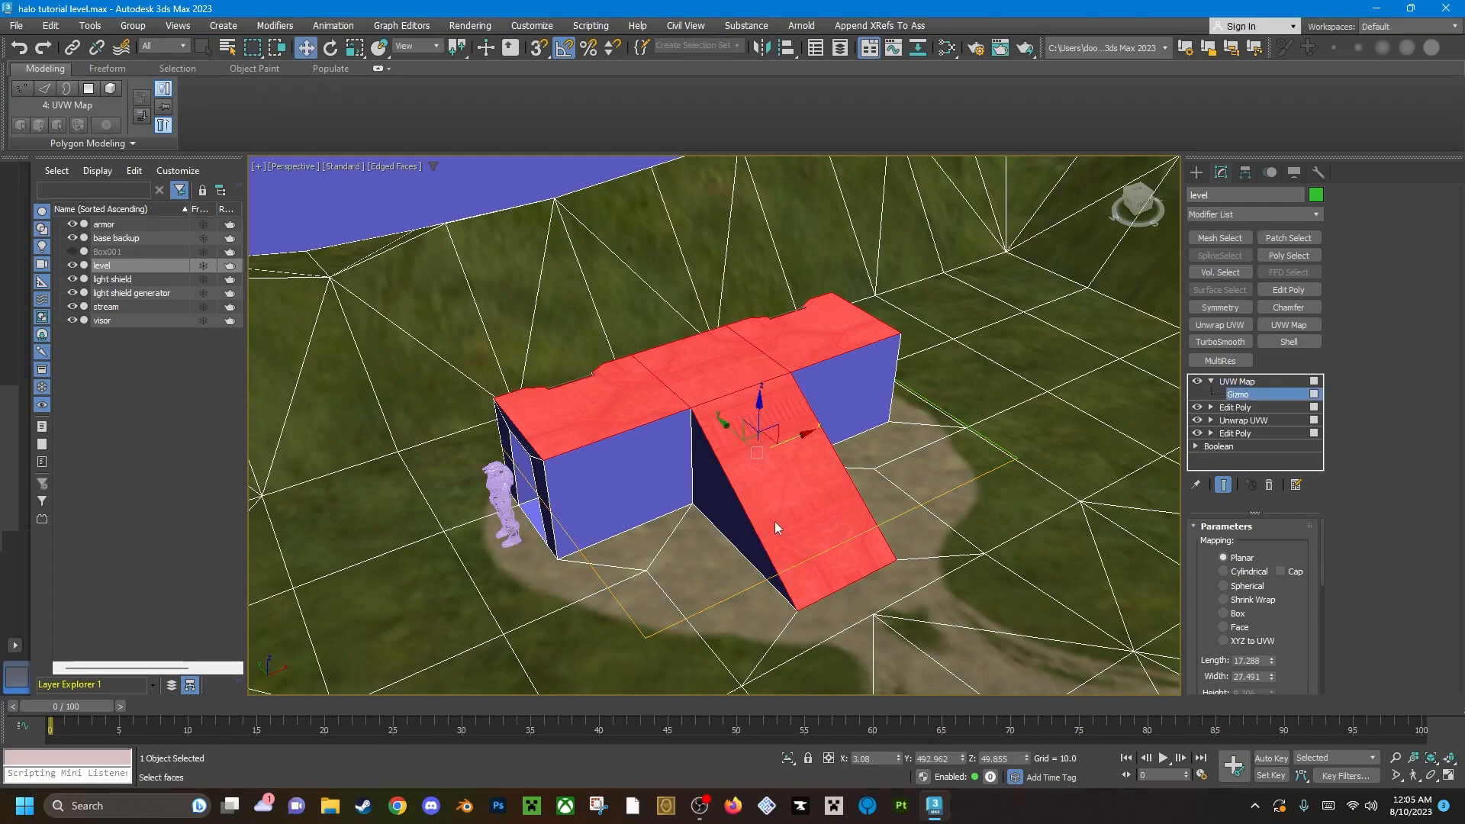
pyautogui.click(1230, 380)
pyautogui.press('r')
pyautogui.keyDown('alt'); pyautogui.moveTo(726, 499); pyautogui.dragTo(809, 489, button='middle'); pyautogui.keyUp('alt')
pyautogui.scroll(-10, 773, 452)
pyautogui.moveTo(809, 489); pyautogui.dragTo(682, 474, button='middle')
pyautogui.scroll(10, 682, 474)
pyautogui.moveTo(957, 479); pyautogui.dragTo(957, 460)
pyautogui.hotkey('ctrl', 'z')
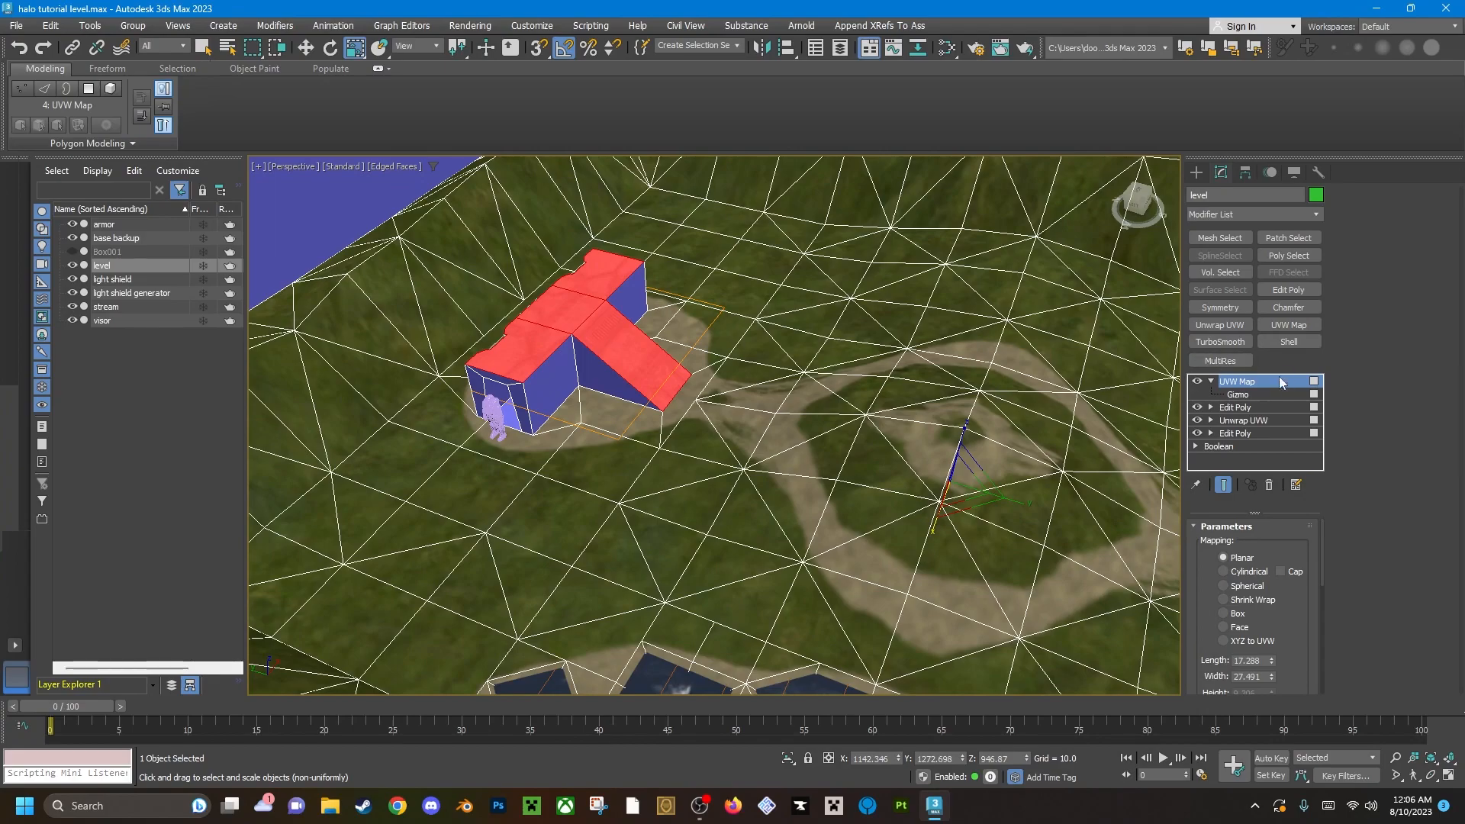
# Activate the UVW Map gizmo and scale it down to tile the plate floor texture more densely.
pyautogui.click(1239, 395)
pyautogui.moveTo(703, 403); pyautogui.dragTo(824, 427, button='middle')
pyautogui.scroll(5, 832, 438)
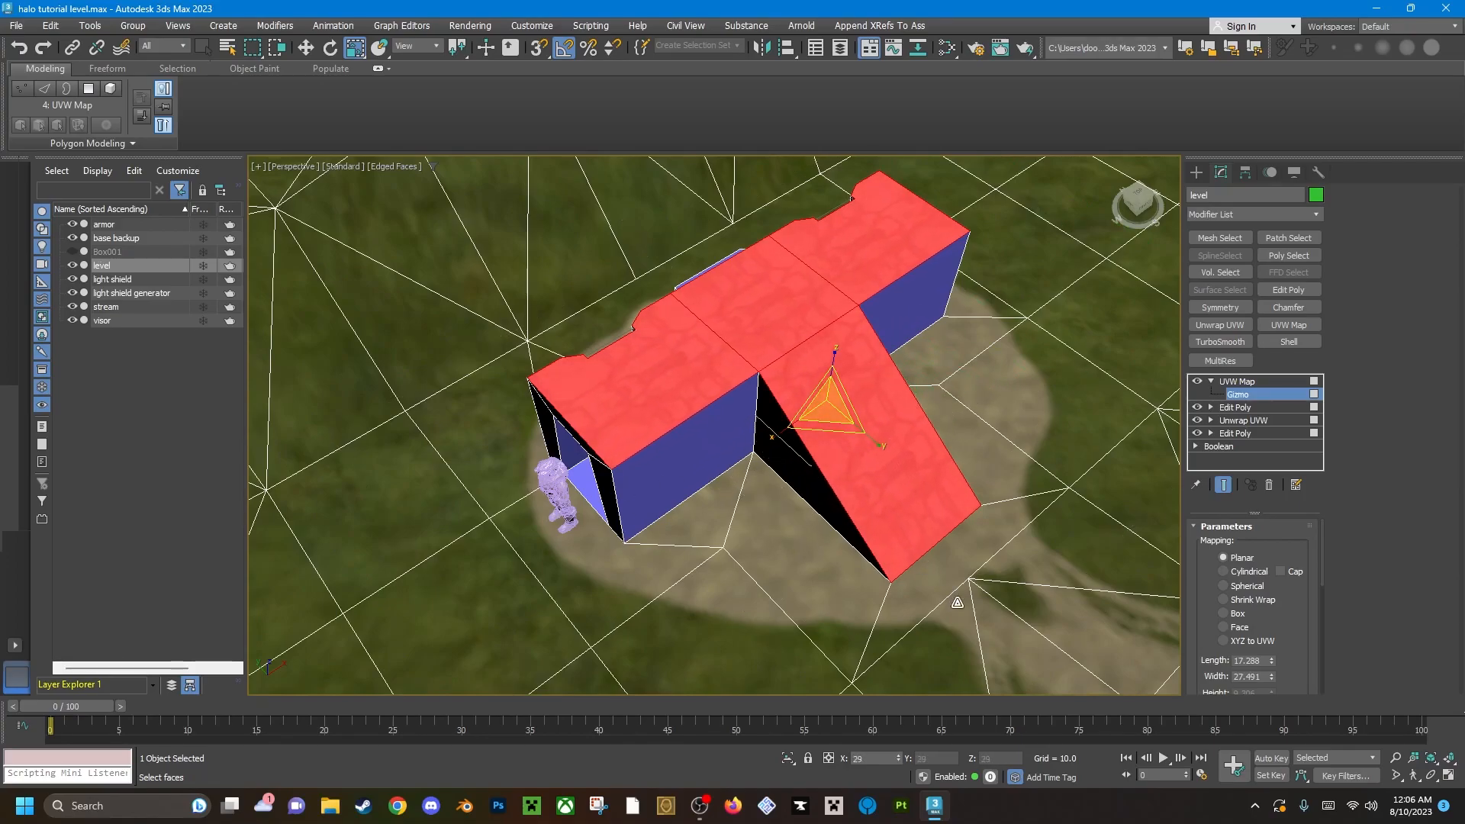
pyautogui.moveTo(998, 655); pyautogui.dragTo(908, 501)
pyautogui.rightClick(908, 501)
pyautogui.moveTo(832, 407); pyautogui.dragTo(916, 492)
pyautogui.moveTo(831, 412); pyautogui.dragTo(849, 467)
# Fine-tune the gizmo's scale in its plane and move it along X to about 0.485 to center the pattern.
pyautogui.scroll(4, 831, 386)
pyautogui.keyDown('alt'); pyautogui.moveTo(830, 386); pyautogui.dragTo(772, 384, button='middle'); pyautogui.keyUp('alt')
pyautogui.scroll(-2, 801, 401)
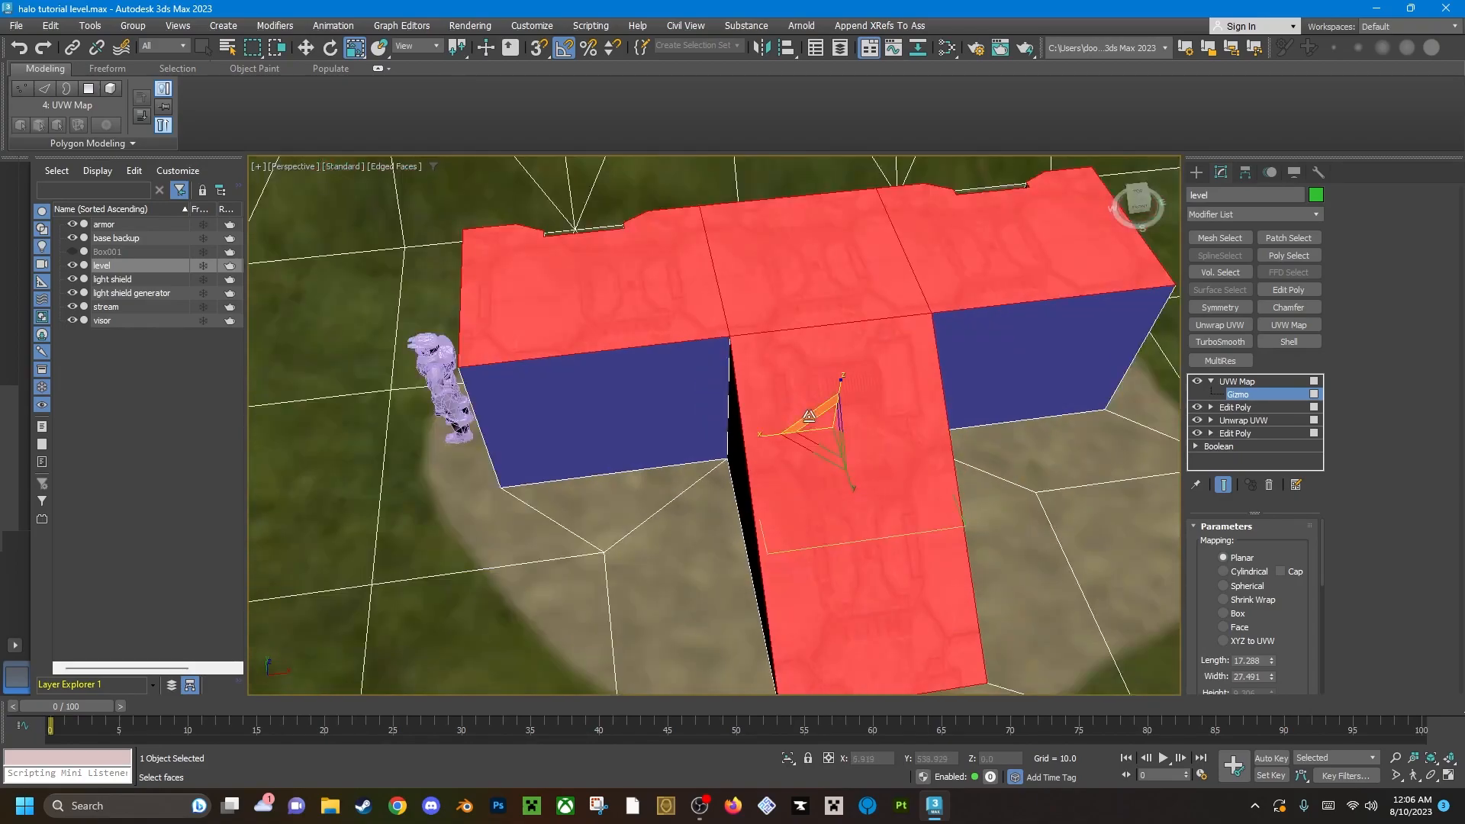
pyautogui.moveTo(822, 435); pyautogui.dragTo(828, 464)
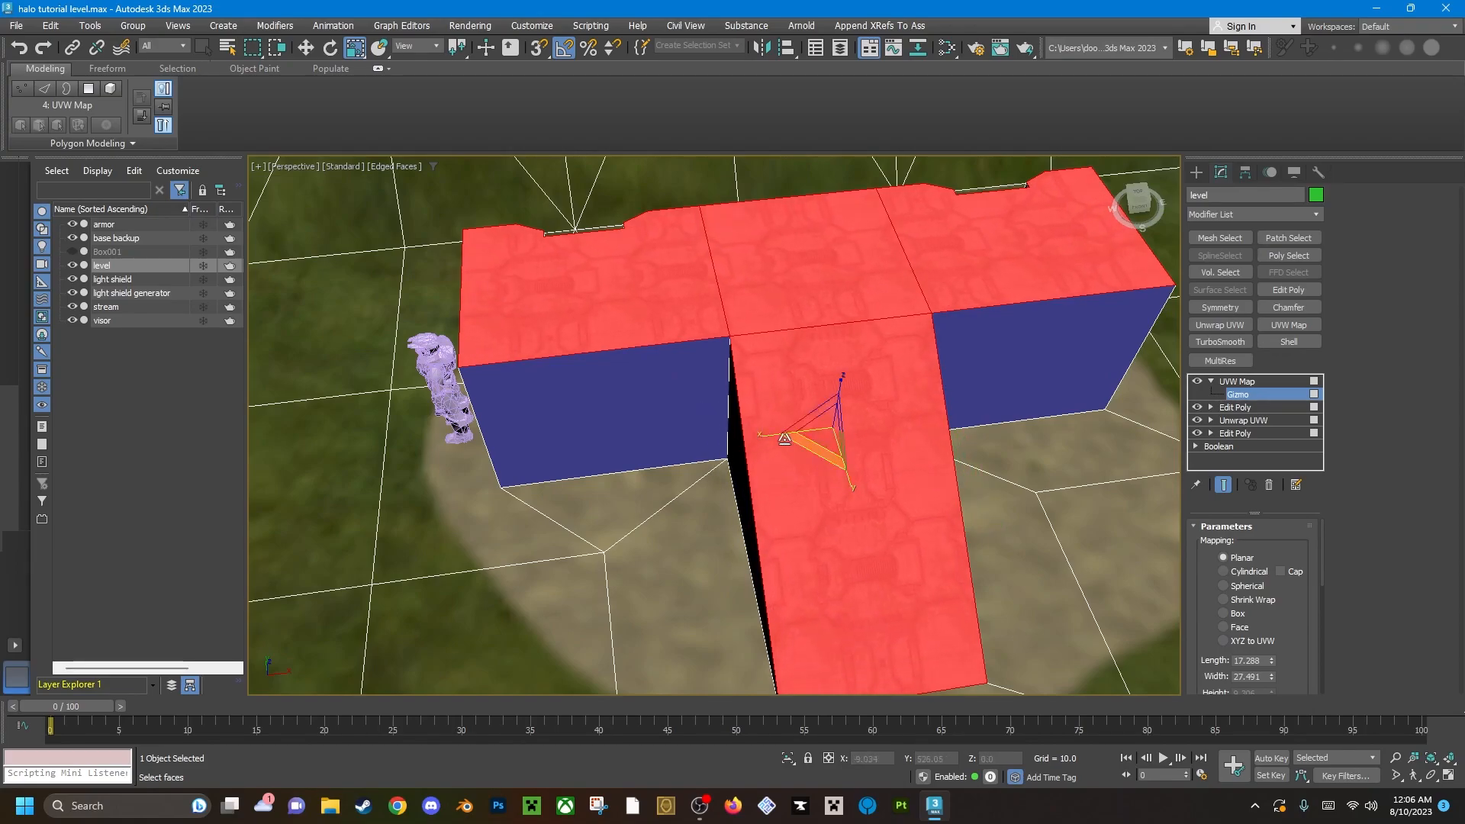
pyautogui.press('w')
pyautogui.moveTo(886, 422); pyautogui.dragTo(878, 425)
pyautogui.keyDown('alt'); pyautogui.moveTo(882, 427); pyautogui.dragTo(734, 441, button='middle'); pyautogui.keyUp('alt')
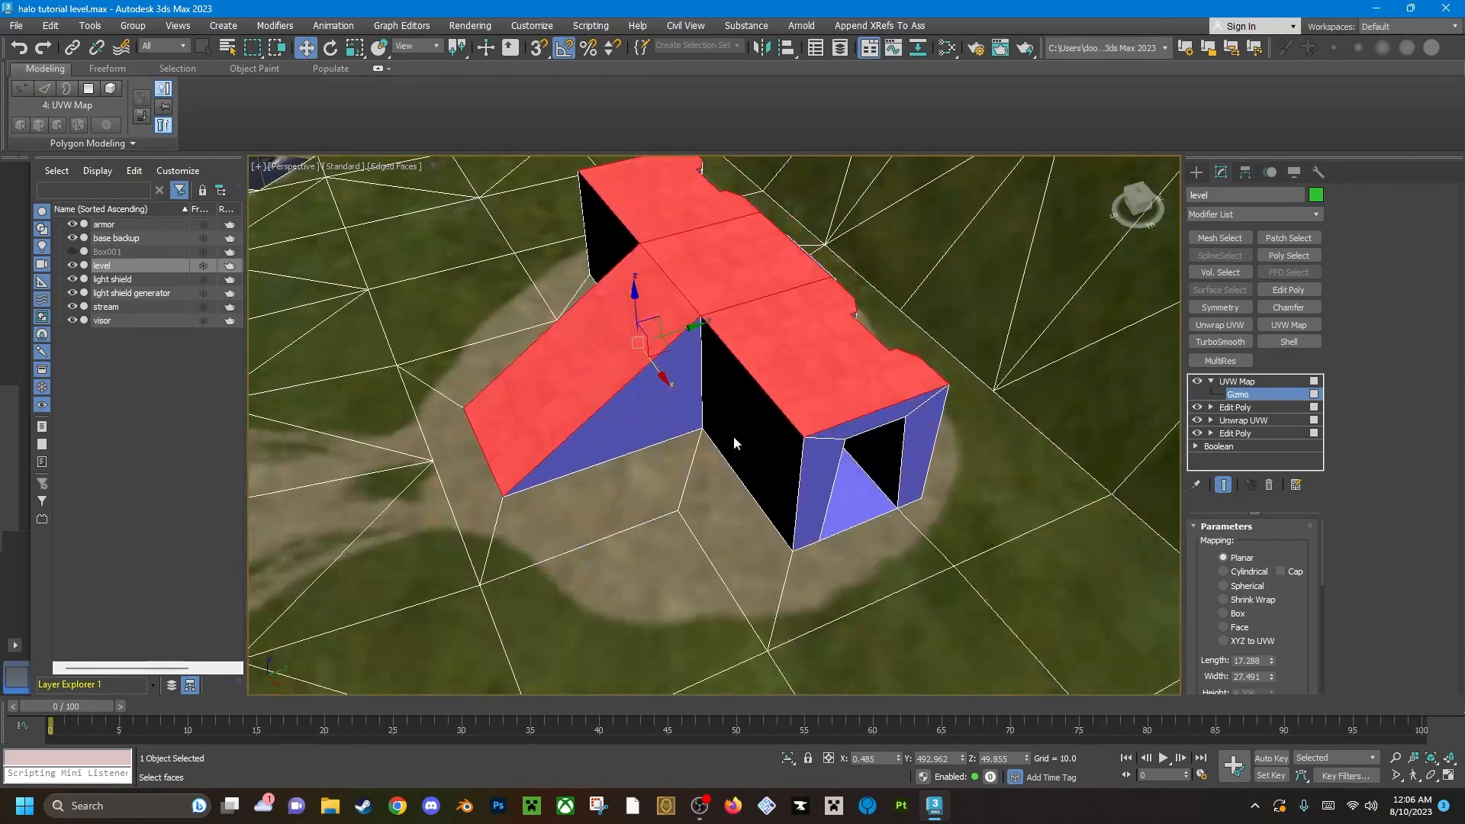
# Add an Edit Poly modifier and select the ramp's side, the adjoining outer wall and the nearby doorway frame polygons.
pyautogui.click(1290, 289)
pyautogui.press('4')
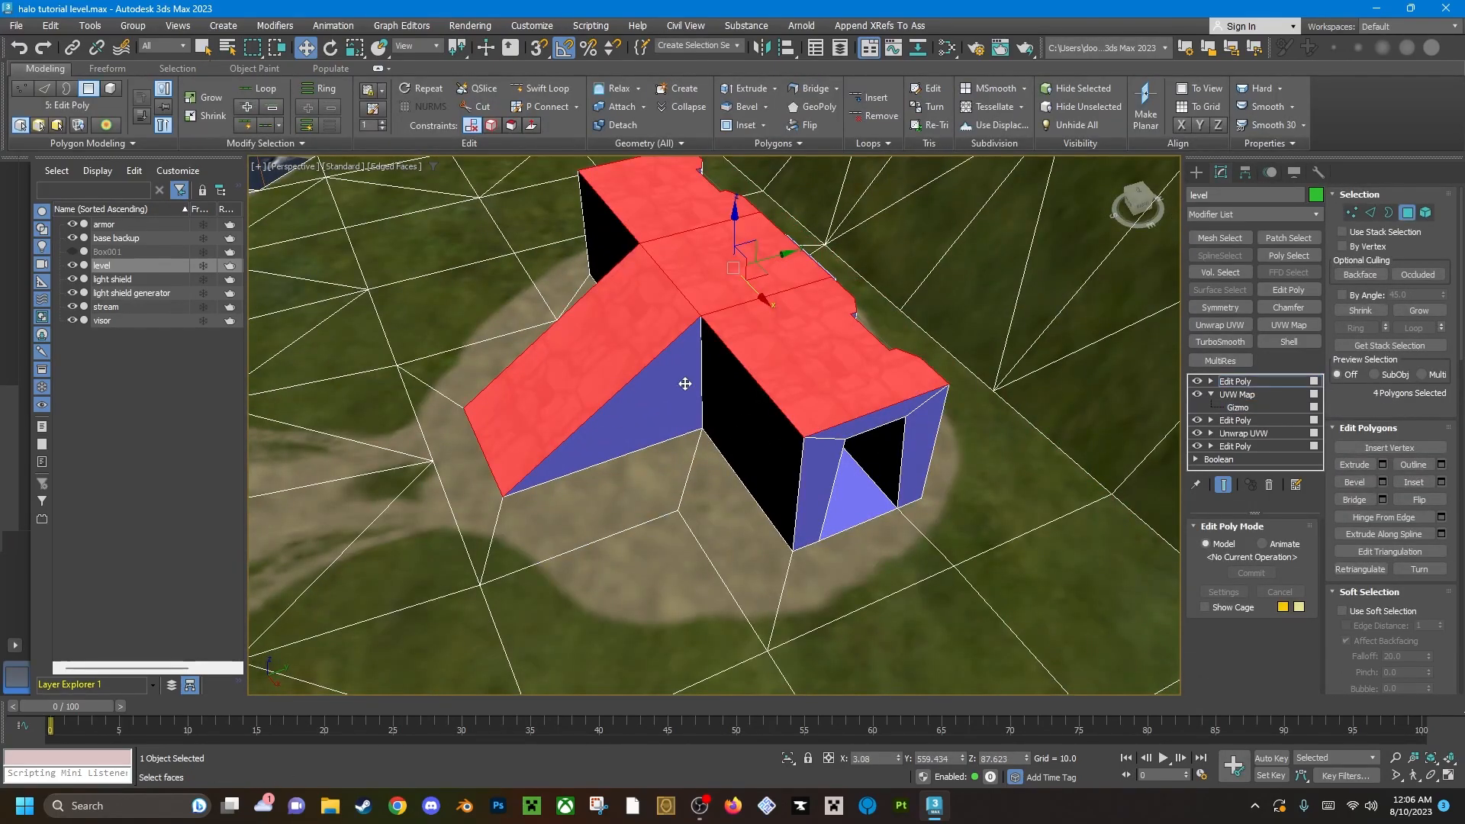
pyautogui.click(686, 360)
pyautogui.keyDown('alt'); pyautogui.moveTo(687, 360); pyautogui.dragTo(719, 362, button='middle'); pyautogui.keyUp('alt')
pyautogui.keyDown('ctrl'); pyautogui.click(748, 378); pyautogui.keyUp('ctrl')
pyautogui.press('q')
pyautogui.keyDown('ctrl'); pyautogui.click(870, 393); pyautogui.keyUp('ctrl')
pyautogui.keyDown('ctrl'); pyautogui.click(884, 368); pyautogui.keyUp('ctrl')
pyautogui.keyDown('alt'); pyautogui.moveTo(883, 367); pyautogui.dragTo(1113, 300, button='middle'); pyautogui.keyUp('alt')
pyautogui.keyDown('ctrl'); pyautogui.click(974, 438); pyautogui.keyUp('ctrl')
pyautogui.keyDown('ctrl'); pyautogui.click(1009, 449); pyautogui.keyUp('ctrl')
# Extend the polygon selection along the first half of the base's notched back wall.
pyautogui.keyDown('alt'); pyautogui.moveTo(1008, 448); pyautogui.dragTo(656, 402, button='middle'); pyautogui.keyUp('alt')
pyautogui.scroll(3, 656, 402)
pyautogui.keyDown('ctrl'); pyautogui.click(784, 426); pyautogui.keyUp('ctrl')
pyautogui.keyDown('alt'); pyautogui.moveTo(791, 425); pyautogui.dragTo(714, 419, button='middle'); pyautogui.keyUp('alt')
pyautogui.keyDown('ctrl'); pyautogui.click(820, 391); pyautogui.keyUp('ctrl')
pyautogui.keyDown('alt'); pyautogui.moveTo(833, 389); pyautogui.dragTo(889, 370, button='middle'); pyautogui.keyUp('alt')
pyautogui.keyDown('ctrl'); pyautogui.click(913, 358); pyautogui.keyUp('ctrl')
pyautogui.keyDown('ctrl'); pyautogui.click(992, 356); pyautogui.keyUp('ctrl')
pyautogui.keyDown('ctrl'); pyautogui.click(1008, 376); pyautogui.keyUp('ctrl')
pyautogui.keyDown('ctrl'); pyautogui.click(1083, 395); pyautogui.keyUp('ctrl')
pyautogui.moveTo(1087, 397); pyautogui.dragTo(651, 412, button='middle')
# Add the narrow outer polygons farther along the base's back wall to the selection.
pyautogui.keyDown('ctrl'); pyautogui.click(730, 395); pyautogui.keyUp('ctrl')
pyautogui.keyDown('ctrl'); pyautogui.click(788, 365); pyautogui.keyUp('ctrl')
pyautogui.moveTo(794, 366)
pyautogui.keyDown('alt'); pyautogui.mouseDown(button='middle')
pyautogui.moveTo(867, 376)
pyautogui.moveTo(808, 386)
pyautogui.mouseUp(button='middle'); pyautogui.keyUp('alt')
pyautogui.keyDown('ctrl'); pyautogui.click(808, 386); pyautogui.keyUp('ctrl')
pyautogui.keyDown('ctrl'); pyautogui.click(915, 379); pyautogui.keyUp('ctrl')
pyautogui.keyDown('ctrl'); pyautogui.click(992, 397); pyautogui.keyUp('ctrl')
pyautogui.keyDown('alt'); pyautogui.moveTo(992, 397); pyautogui.dragTo(744, 334, button='middle'); pyautogui.keyUp('alt')
# Add the remaining notch faces and the doorway frame polygons at the base's other end to the selection.
pyautogui.keyDown('ctrl'); pyautogui.click(748, 358); pyautogui.keyUp('ctrl')
pyautogui.keyDown('ctrl'); pyautogui.click(775, 331); pyautogui.keyUp('ctrl')
pyautogui.keyDown('ctrl'); pyautogui.click(799, 337); pyautogui.keyUp('ctrl')
pyautogui.keyDown('ctrl'); pyautogui.click(850, 324); pyautogui.keyUp('ctrl')
pyautogui.keyDown('alt'); pyautogui.moveTo(850, 323); pyautogui.dragTo(656, 366, button='middle'); pyautogui.keyUp('alt')
pyautogui.keyDown('ctrl'); pyautogui.click(707, 351); pyautogui.keyUp('ctrl')
pyautogui.keyDown('ctrl'); pyautogui.click(807, 253); pyautogui.keyUp('ctrl')
pyautogui.keyDown('ctrl'); pyautogui.click(870, 238); pyautogui.keyUp('ctrl')
pyautogui.keyDown('alt'); pyautogui.moveTo(871, 239); pyautogui.dragTo(694, 365, button='middle'); pyautogui.keyUp('alt')
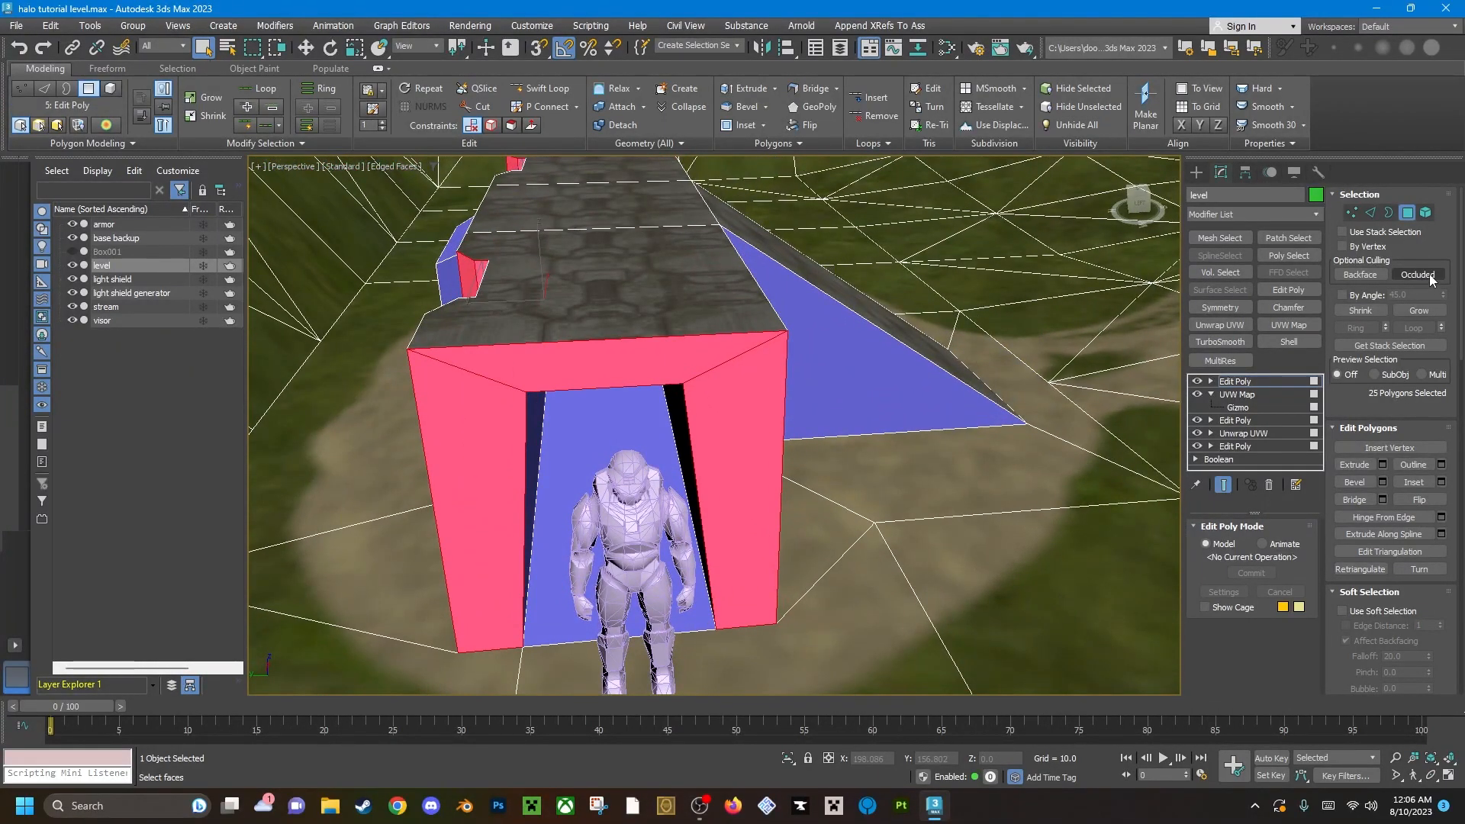
# Turn on Occluded culling and add the remaining front wall and the ramp's other side to the selection.
pyautogui.keyDown('alt'); pyautogui.moveTo(697, 403); pyautogui.dragTo(608, 370, button='middle'); pyautogui.keyUp('alt')
pyautogui.scroll(-5, 716, 399)
pyautogui.scroll(5, 717, 399)
pyautogui.scroll(-3, 608, 370)
pyautogui.keyDown('ctrl'); pyautogui.click(927, 411); pyautogui.keyUp('ctrl')
pyautogui.keyDown('ctrl'); pyautogui.click(1117, 412); pyautogui.keyUp('ctrl')
pyautogui.scroll(-3, 1118, 412)
pyautogui.keyDown('alt'); pyautogui.moveTo(1118, 412); pyautogui.dragTo(744, 396, button='middle'); pyautogui.keyUp('alt')
# Assign material ID 11 (panels) to the selected wall, doorway frame and ramp side polygons of the base.
pyautogui.scroll(5, 666, 424)
pyautogui.scroll(-10, 699, 380)
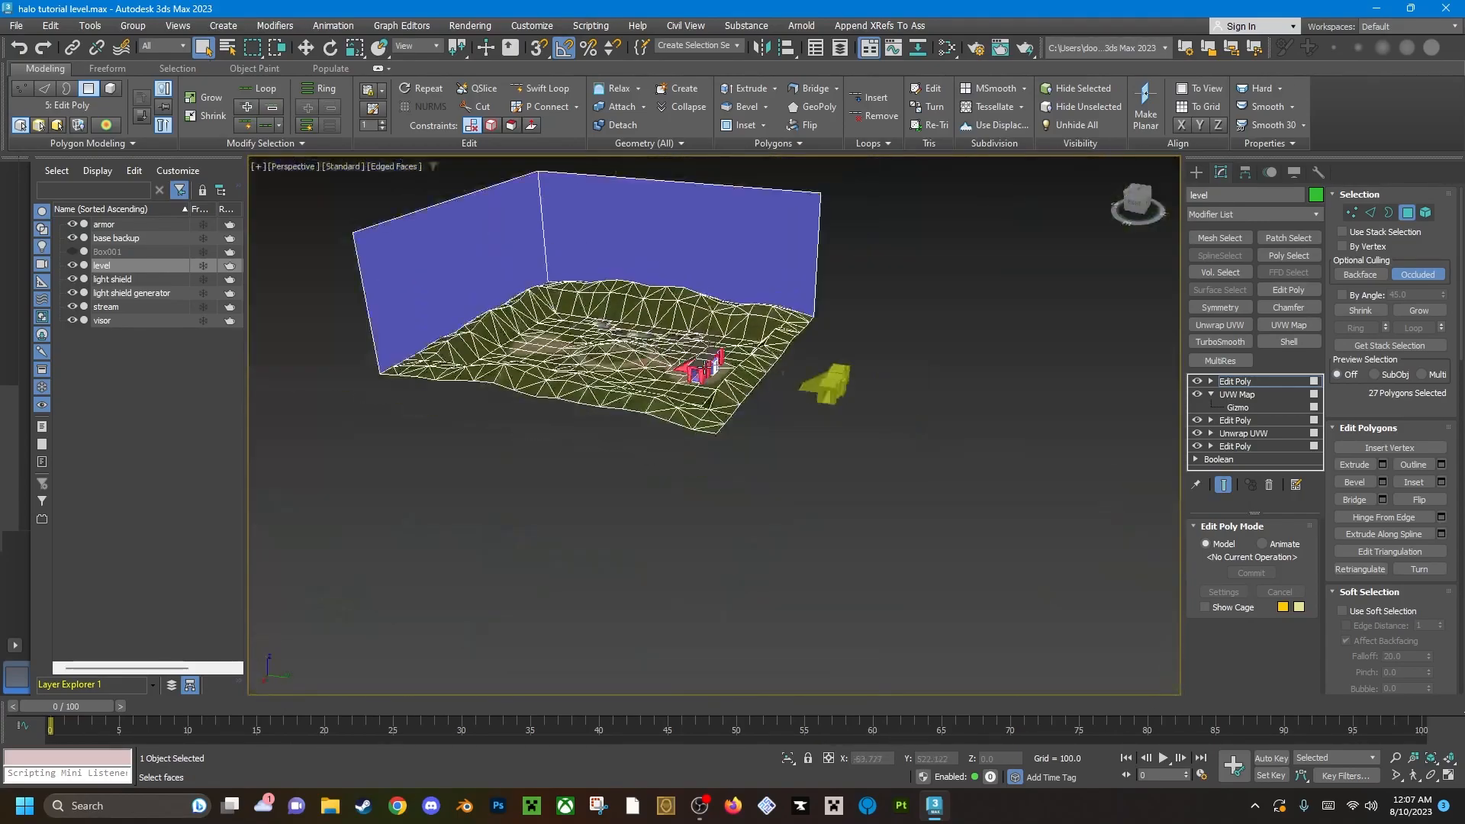
pyautogui.scroll(10, 587, 260)
pyautogui.scroll(-10, 470, 326)
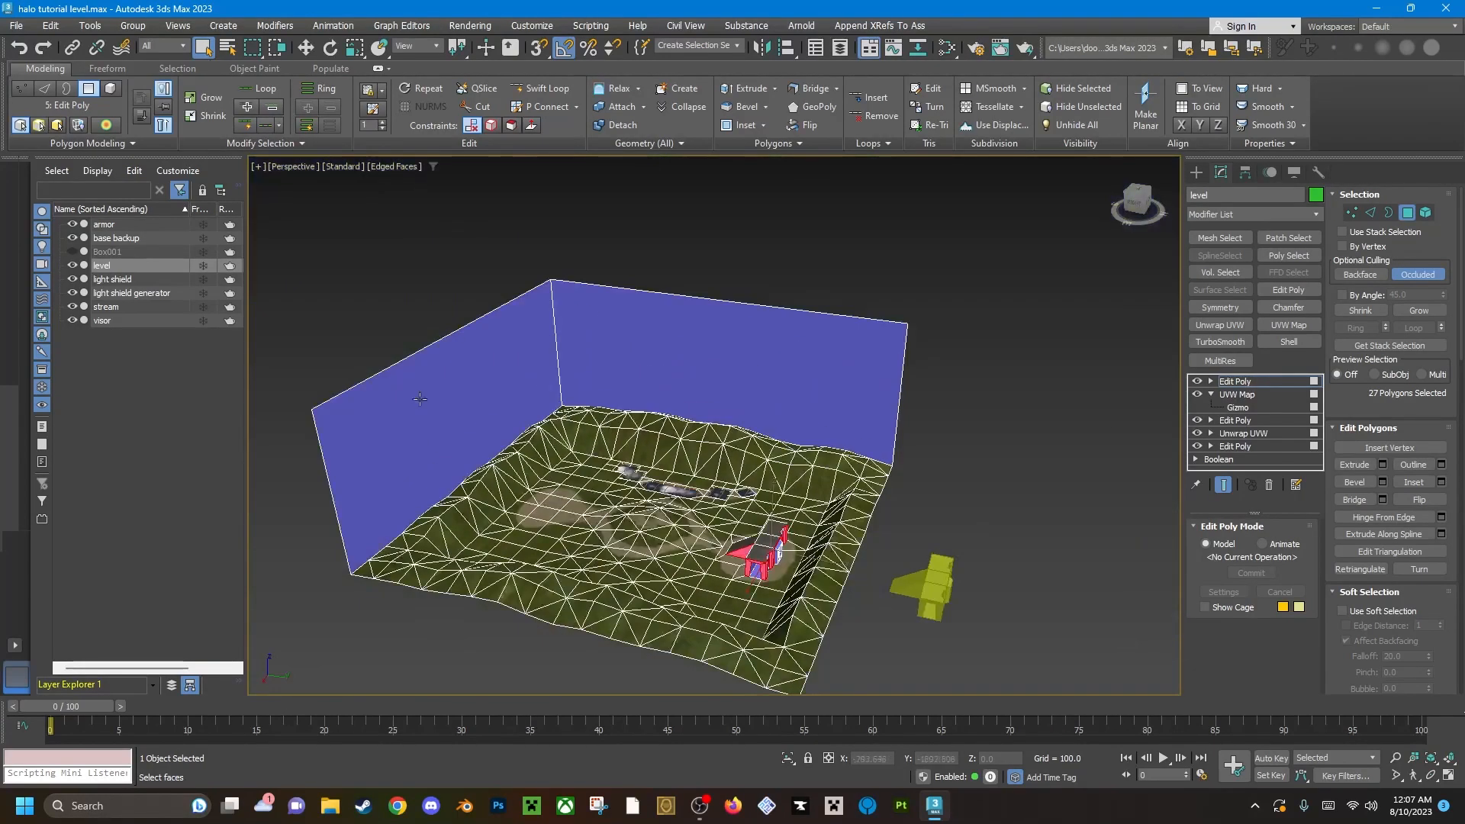
pyautogui.scroll(15, 771, 535)
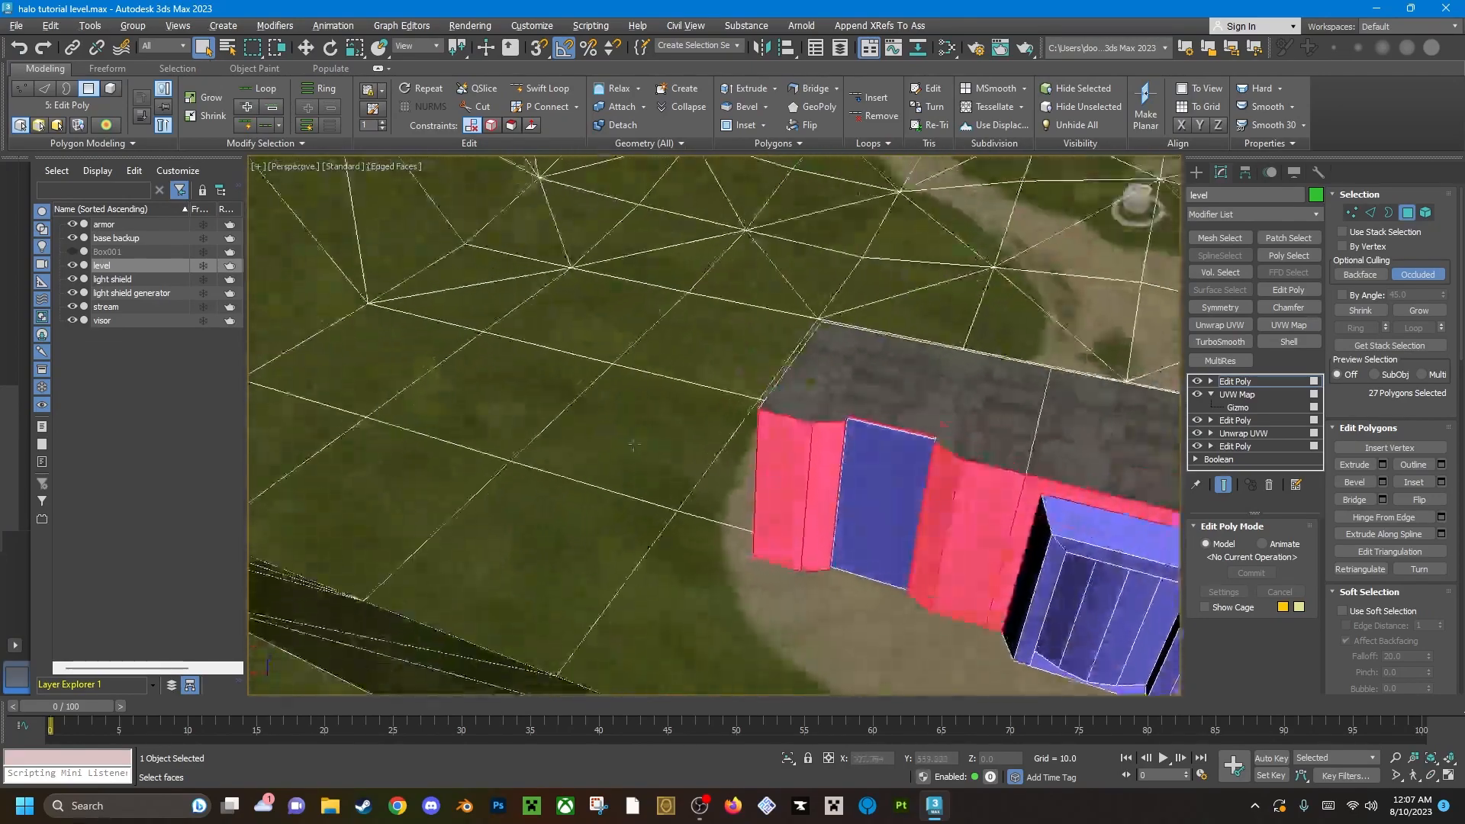
pyautogui.keyDown('alt'); pyautogui.moveTo(879, 430); pyautogui.dragTo(889, 346, button='middle'); pyautogui.keyUp('alt')
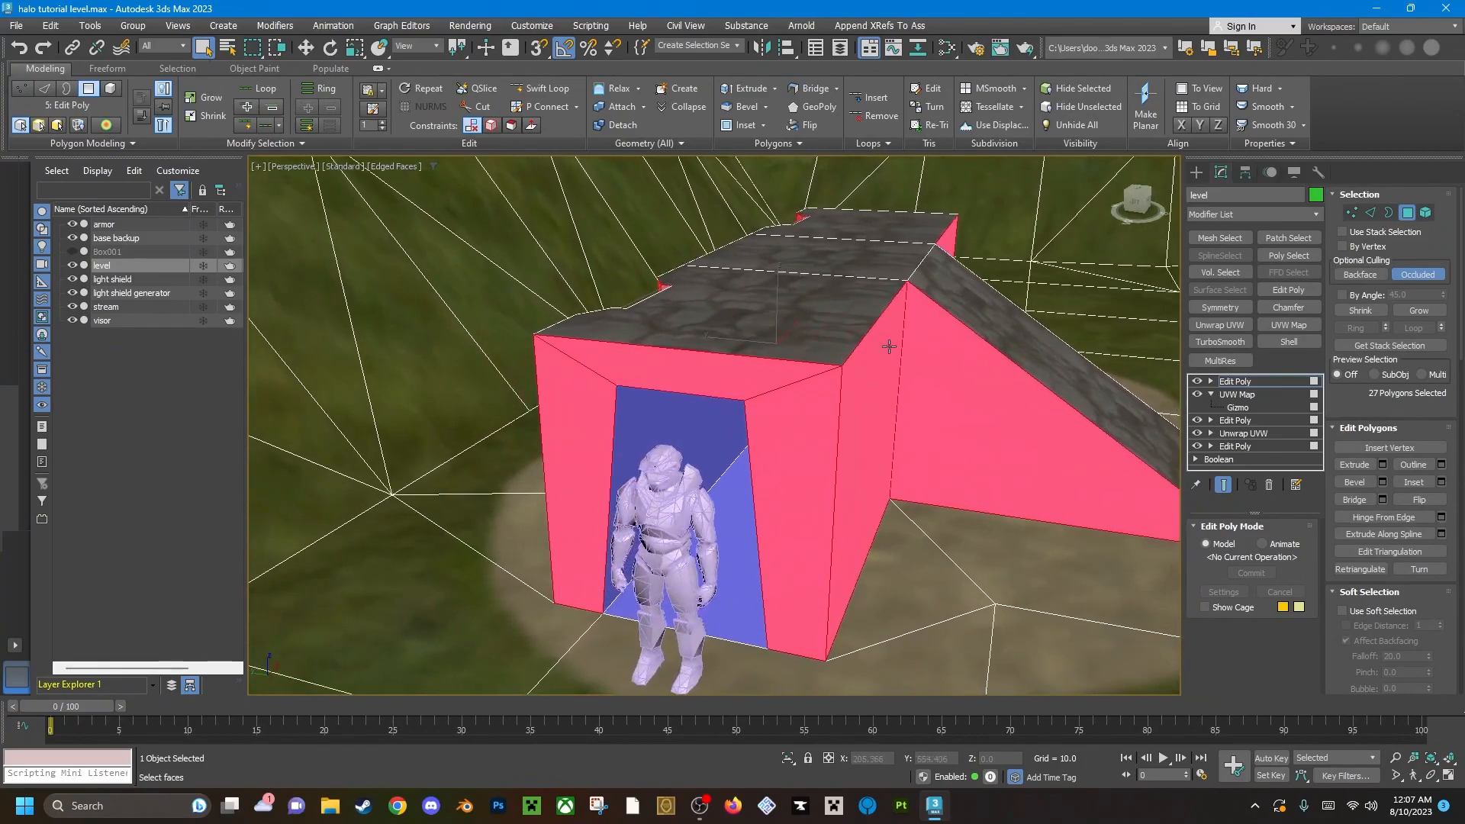
pyautogui.scroll(-5, 1451, 585)
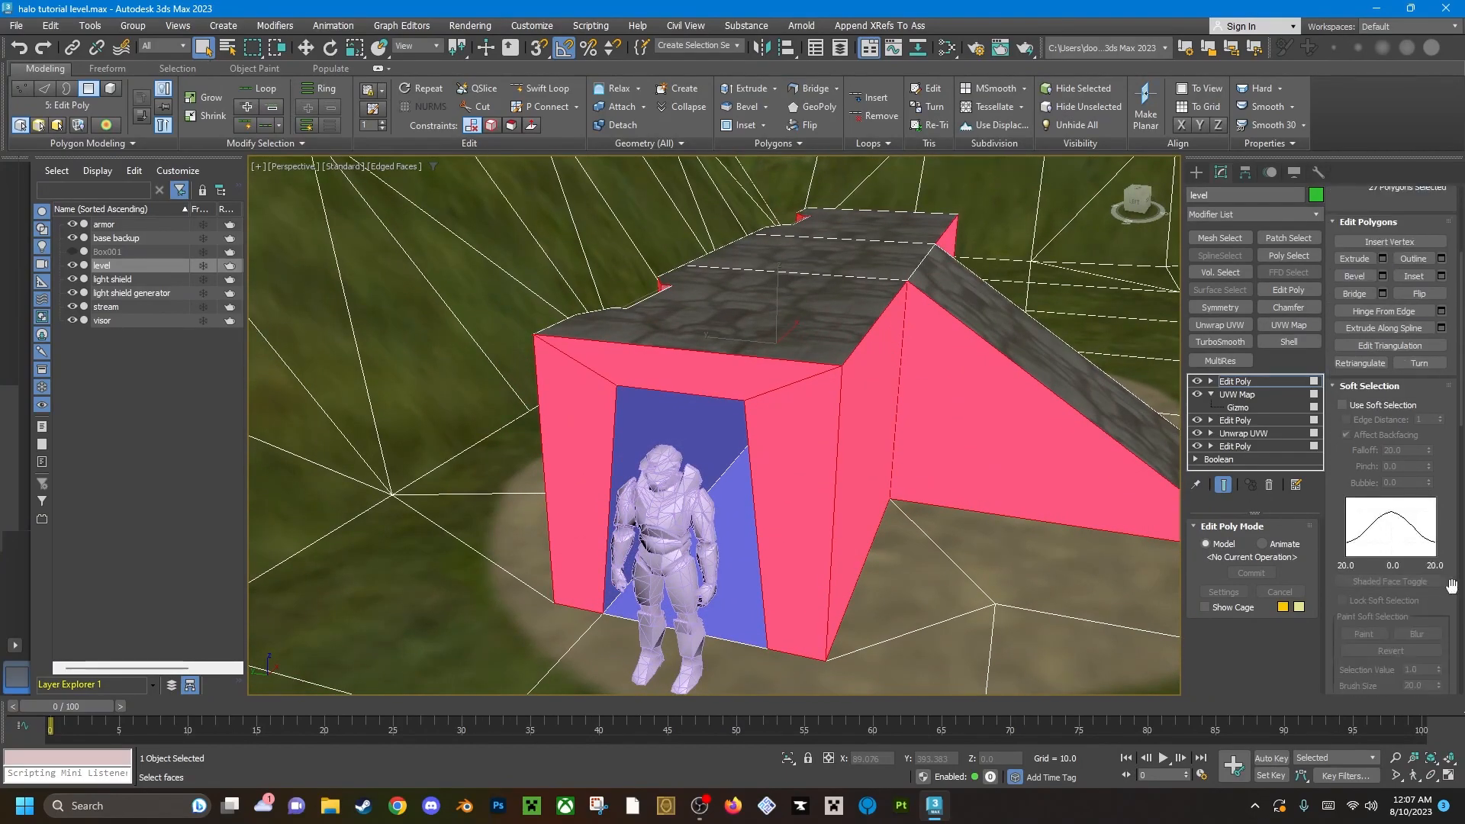
pyautogui.scroll(-3, 1451, 585)
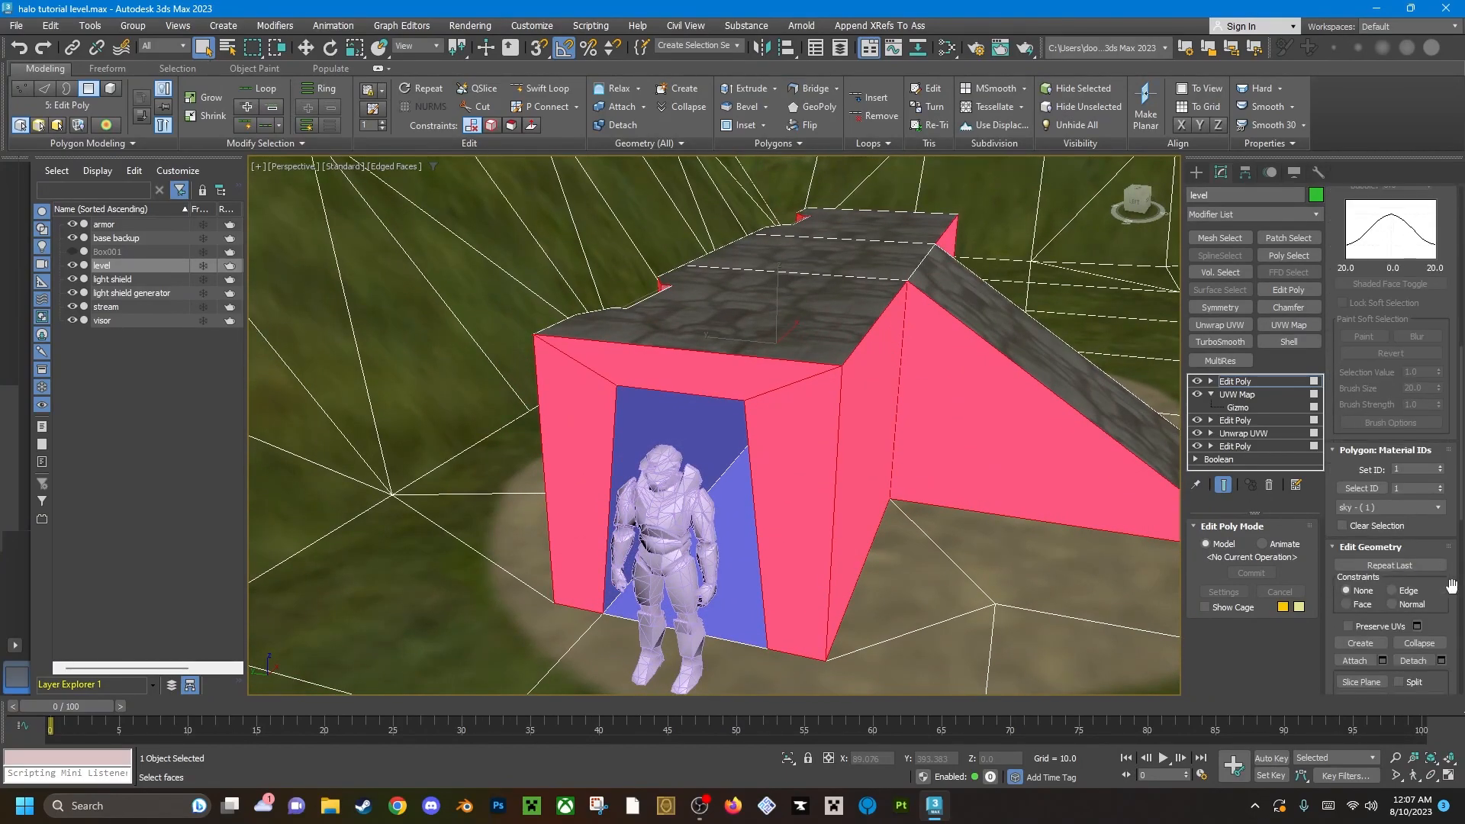
pyautogui.click(1441, 467)
pyautogui.click(1441, 467)
pyautogui.click(1442, 467)
pyautogui.click(1442, 467)
pyautogui.click(1441, 467)
pyautogui.click(1441, 467)
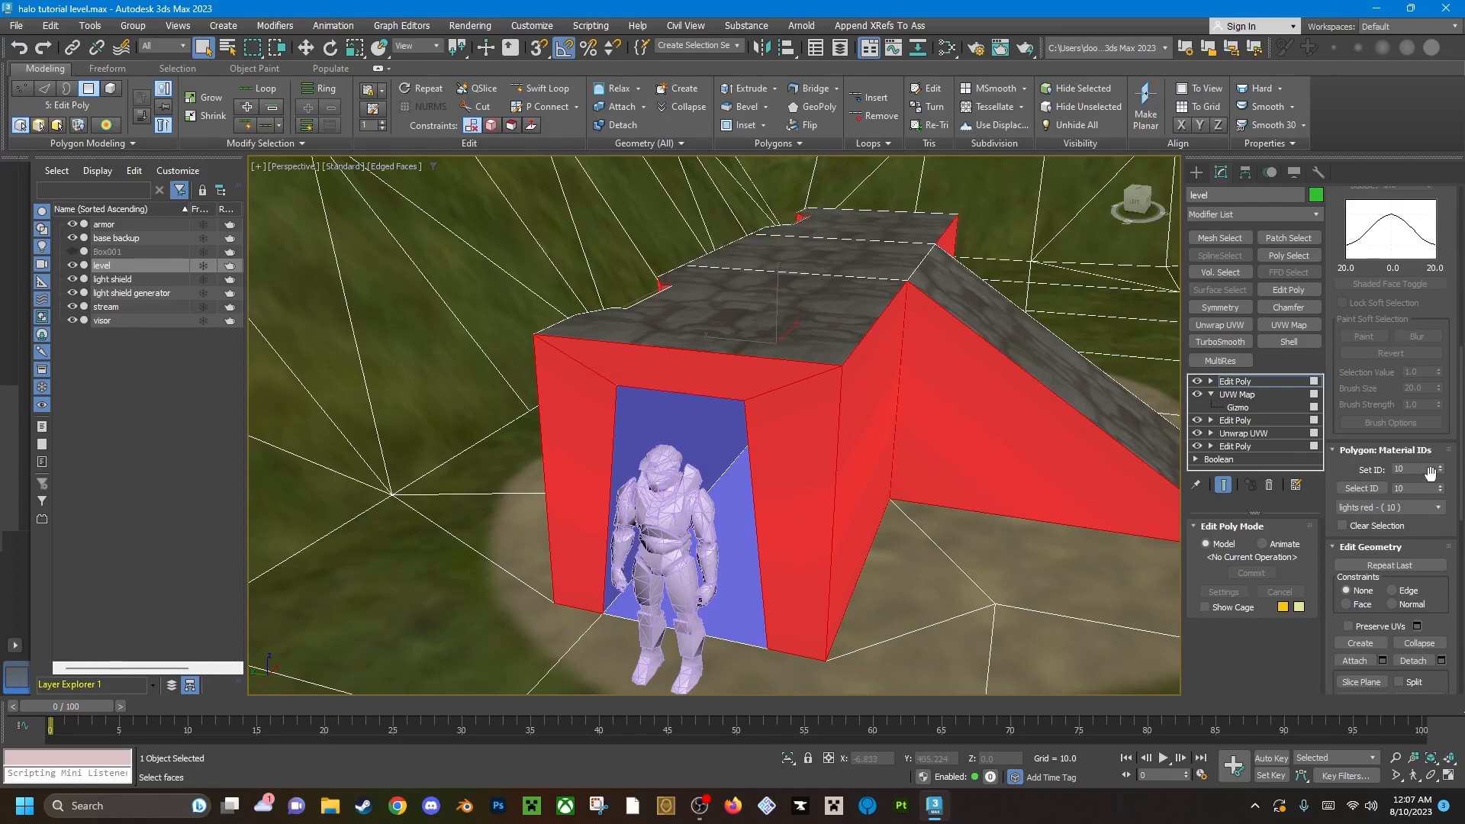
pyautogui.click(1441, 467)
# Toggle the selection shading and examine the panels texture on the base's walls from the front, end and notched back.
pyautogui.moveTo(864, 466)
pyautogui.keyDown('alt'); pyautogui.mouseDown(button='middle')
pyautogui.moveTo(877, 435)
pyautogui.moveTo(664, 435)
pyautogui.moveTo(832, 400)
pyautogui.mouseUp(button='middle'); pyautogui.keyUp('alt')
pyautogui.press('F2')
pyautogui.scroll(10, 710, 419)
pyautogui.moveTo(723, 421)
pyautogui.keyDown('alt'); pyautogui.mouseDown(button='middle')
pyautogui.moveTo(801, 402)
pyautogui.moveTo(732, 427)
pyautogui.mouseUp(button='middle'); pyautogui.keyUp('alt')
pyautogui.scroll(-6, 725, 435)
pyautogui.scroll(6, 687, 447)
pyautogui.moveTo(647, 447)
pyautogui.keyDown('alt'); pyautogui.mouseDown(button='middle')
pyautogui.moveTo(668, 470)
pyautogui.moveTo(955, 474)
pyautogui.moveTo(824, 399)
pyautogui.moveTo(908, 378)
pyautogui.mouseUp(button='middle'); pyautogui.keyUp('alt')
pyautogui.keyDown('alt'); pyautogui.moveTo(564, 424); pyautogui.dragTo(610, 422, button='middle'); pyautogui.keyUp('alt')
pyautogui.moveTo(611, 421); pyautogui.dragTo(859, 406, button='middle')
pyautogui.keyDown('alt'); pyautogui.moveTo(623, 425); pyautogui.dragTo(817, 386, button='middle'); pyautogui.keyUp('alt')
pyautogui.press('F2')
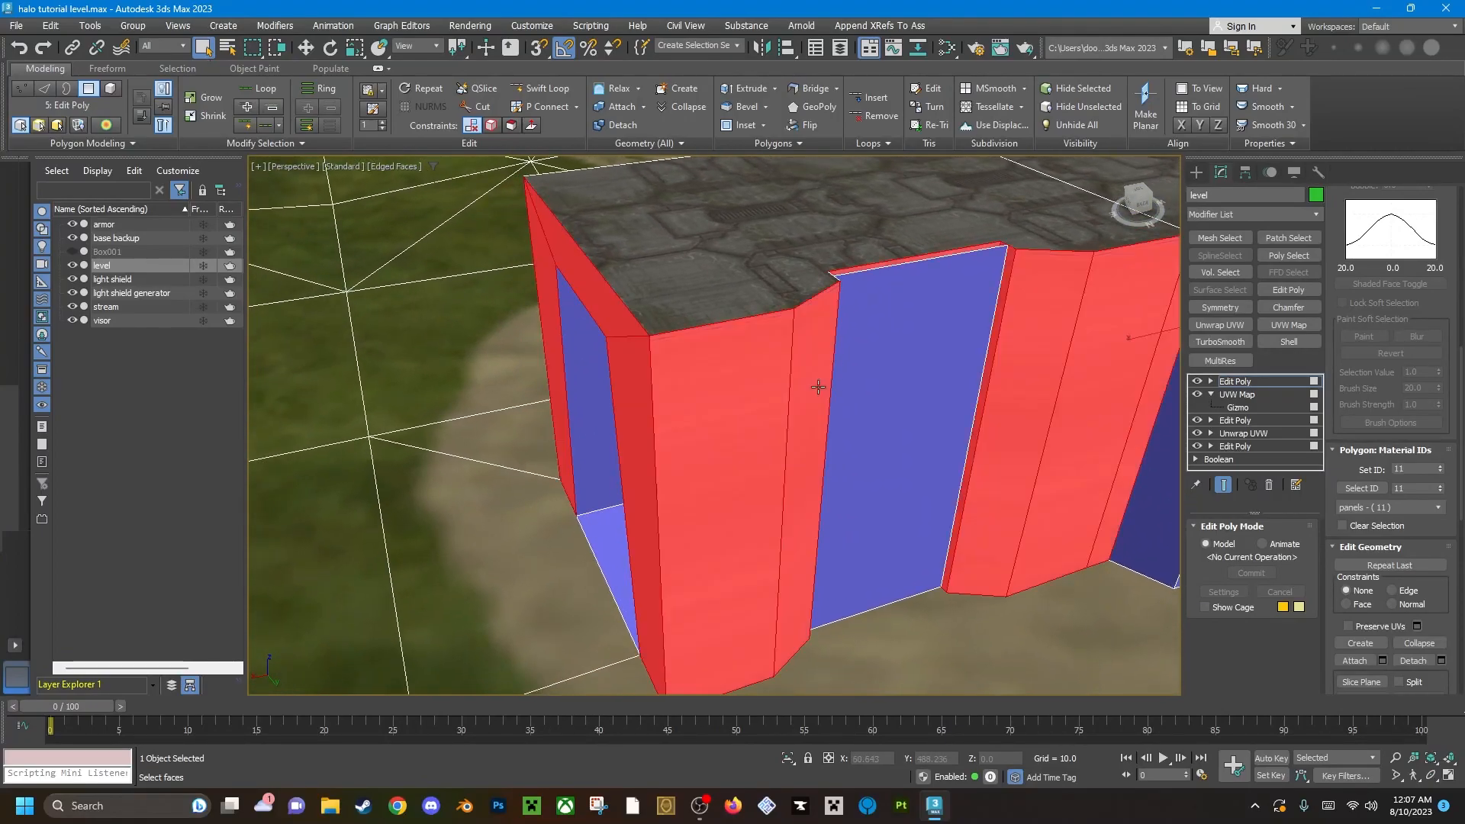
pyautogui.keyDown('alt'); pyautogui.moveTo(709, 383); pyautogui.dragTo(992, 427, button='middle'); pyautogui.keyUp('alt')
pyautogui.moveTo(732, 587); pyautogui.dragTo(677, 383, button='middle')
pyautogui.keyDown('alt'); pyautogui.moveTo(677, 382); pyautogui.dragTo(542, 348, button='middle'); pyautogui.keyUp('alt')
pyautogui.scroll(-3, 655, 345)
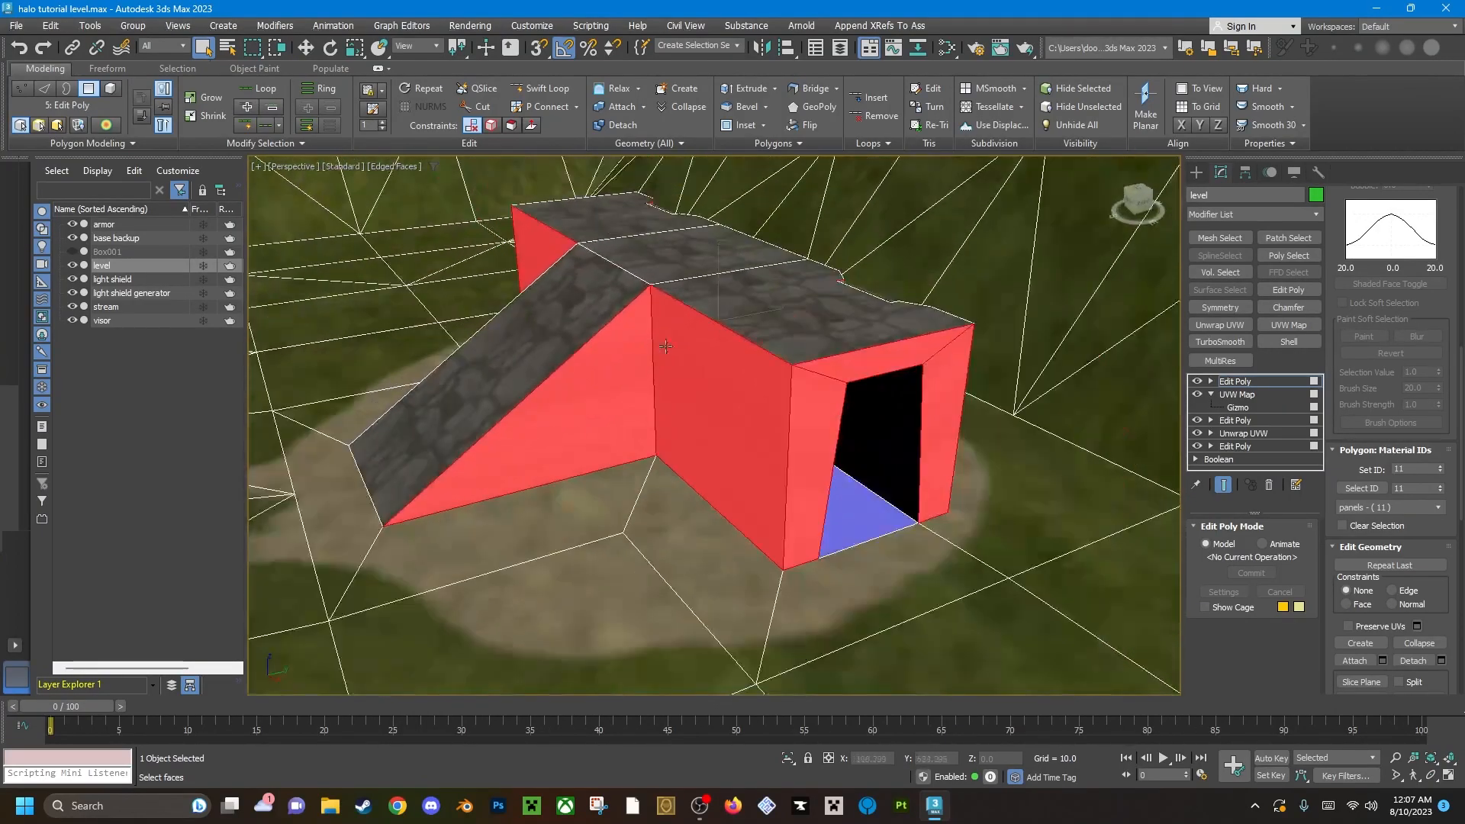
# Apply a UVW Map modifier with Box mapping to the base's selected wall polygons.
pyautogui.click(1302, 325)
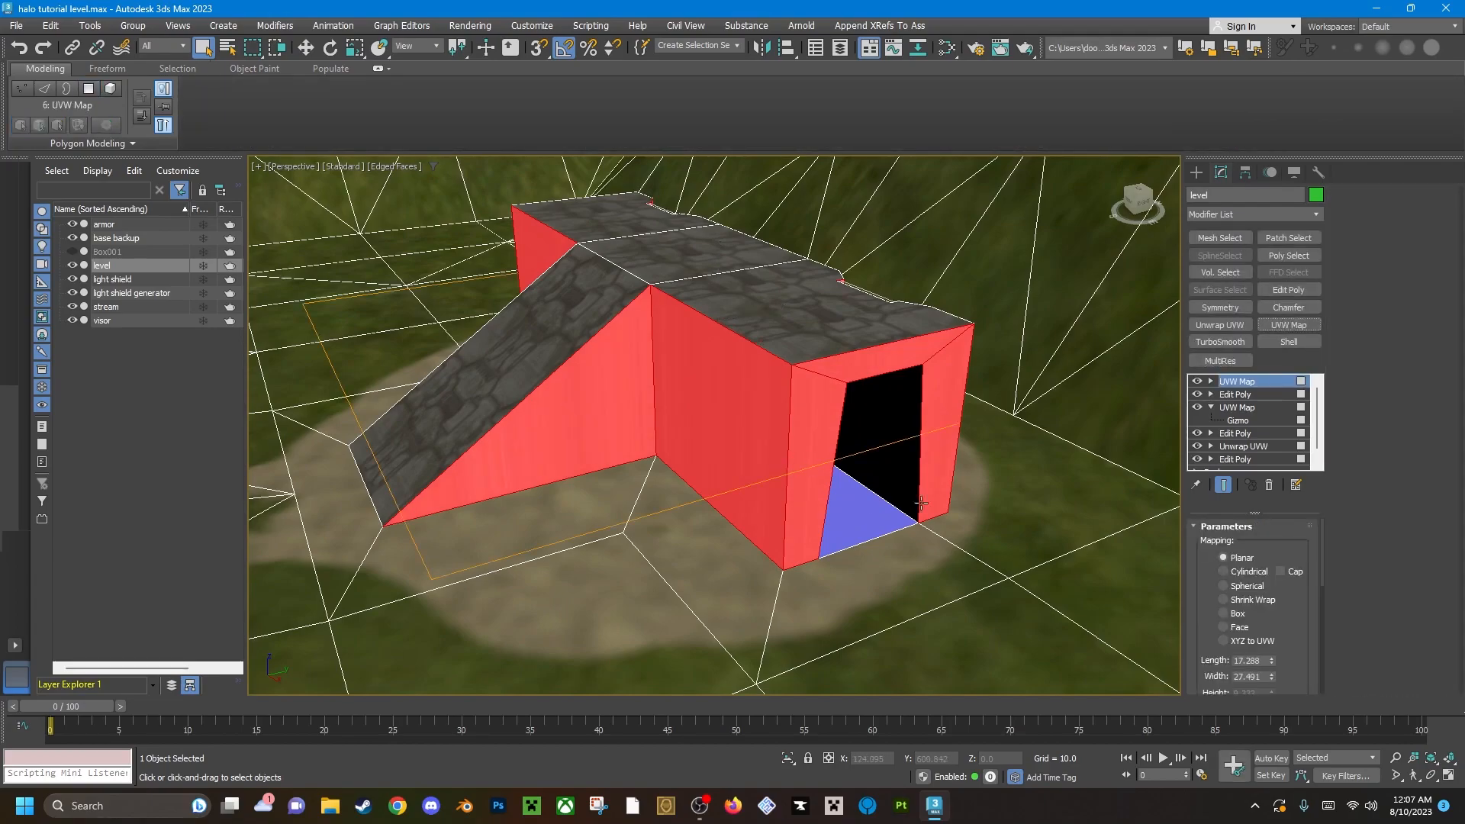
pyautogui.click(1232, 615)
pyautogui.keyDown('alt'); pyautogui.moveTo(643, 510); pyautogui.dragTo(740, 446, button='middle'); pyautogui.keyUp('alt')
pyautogui.scroll(4, 1061, 405)
pyautogui.scroll(-5, 654, 409)
pyautogui.scroll(4, 763, 418)
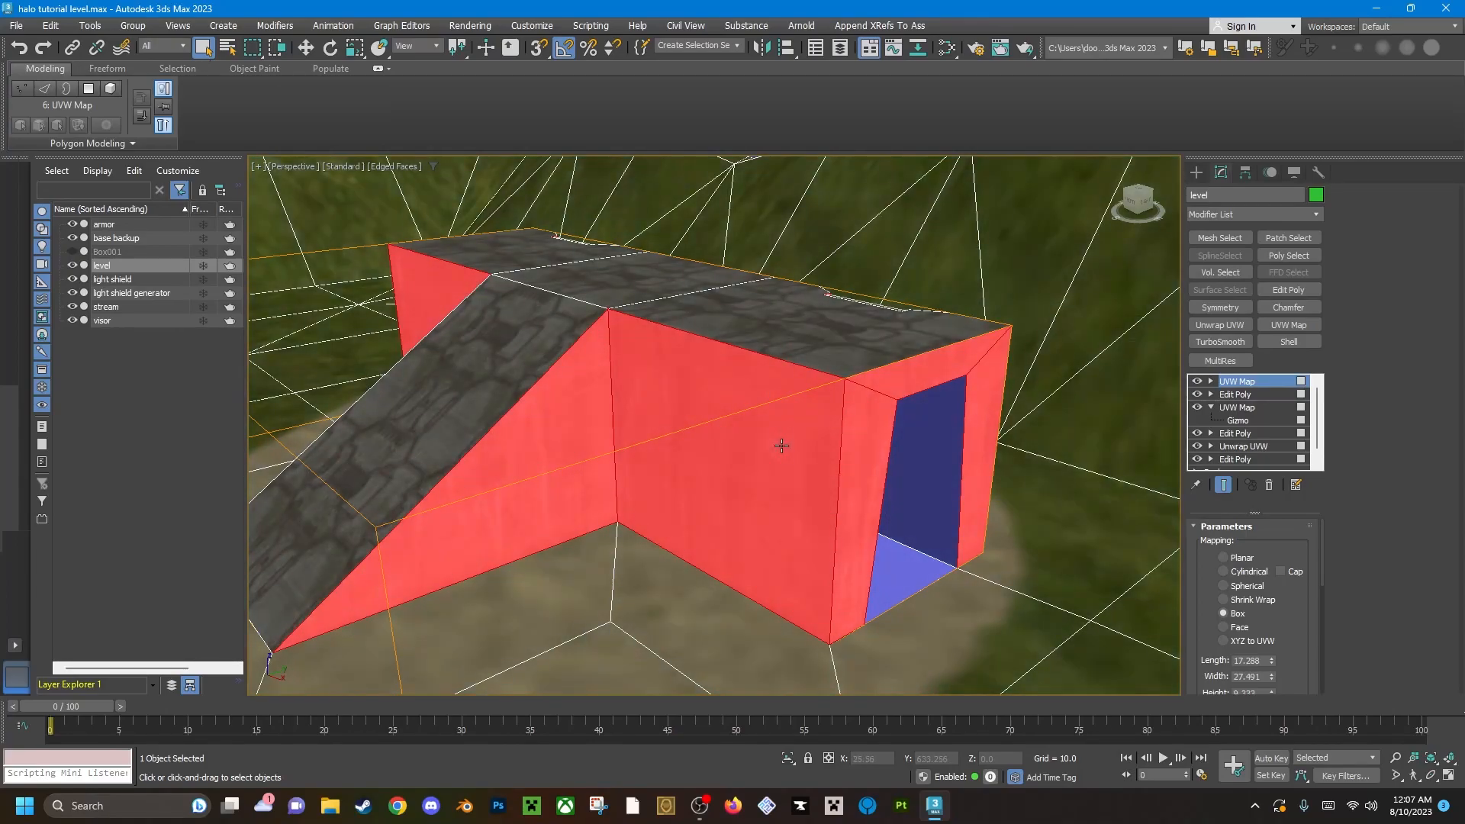
pyautogui.moveTo(805, 425)
pyautogui.keyDown('alt'); pyautogui.mouseDown(button='middle')
pyautogui.moveTo(834, 435)
pyautogui.moveTo(716, 405)
pyautogui.moveTo(786, 435)
pyautogui.mouseUp(button='middle'); pyautogui.keyUp('alt')
pyautogui.keyDown('alt'); pyautogui.moveTo(887, 438); pyautogui.dragTo(769, 415, button='middle'); pyautogui.keyUp('alt')
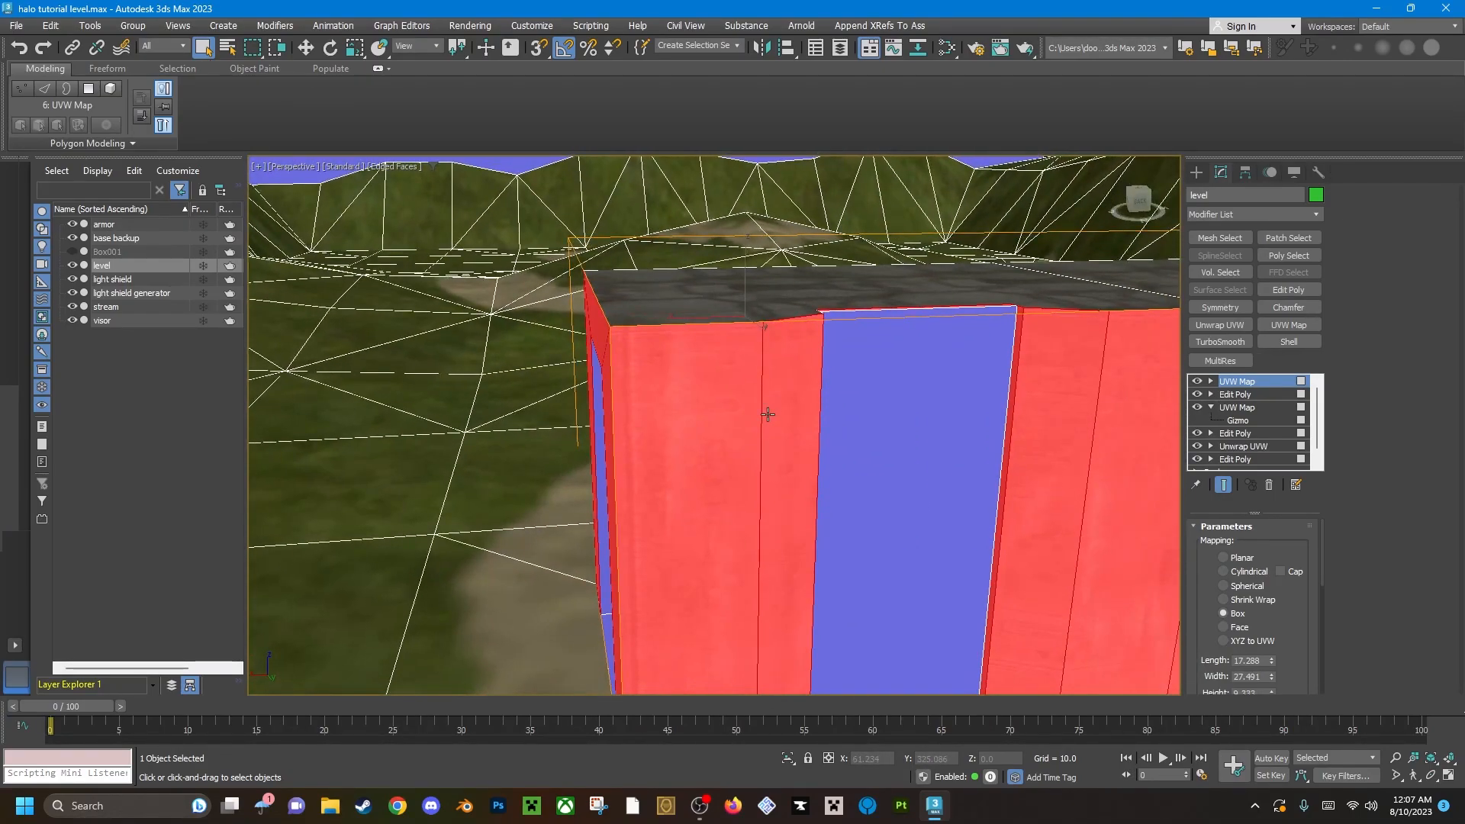
pyautogui.keyDown('alt'); pyautogui.moveTo(919, 434); pyautogui.dragTo(878, 428, button='middle'); pyautogui.keyUp('alt')
# Activate the wall UVW Map's gizmo, turn off the selection shading and examine the panel texture around the base.
pyautogui.click(1210, 382)
pyautogui.press('w')
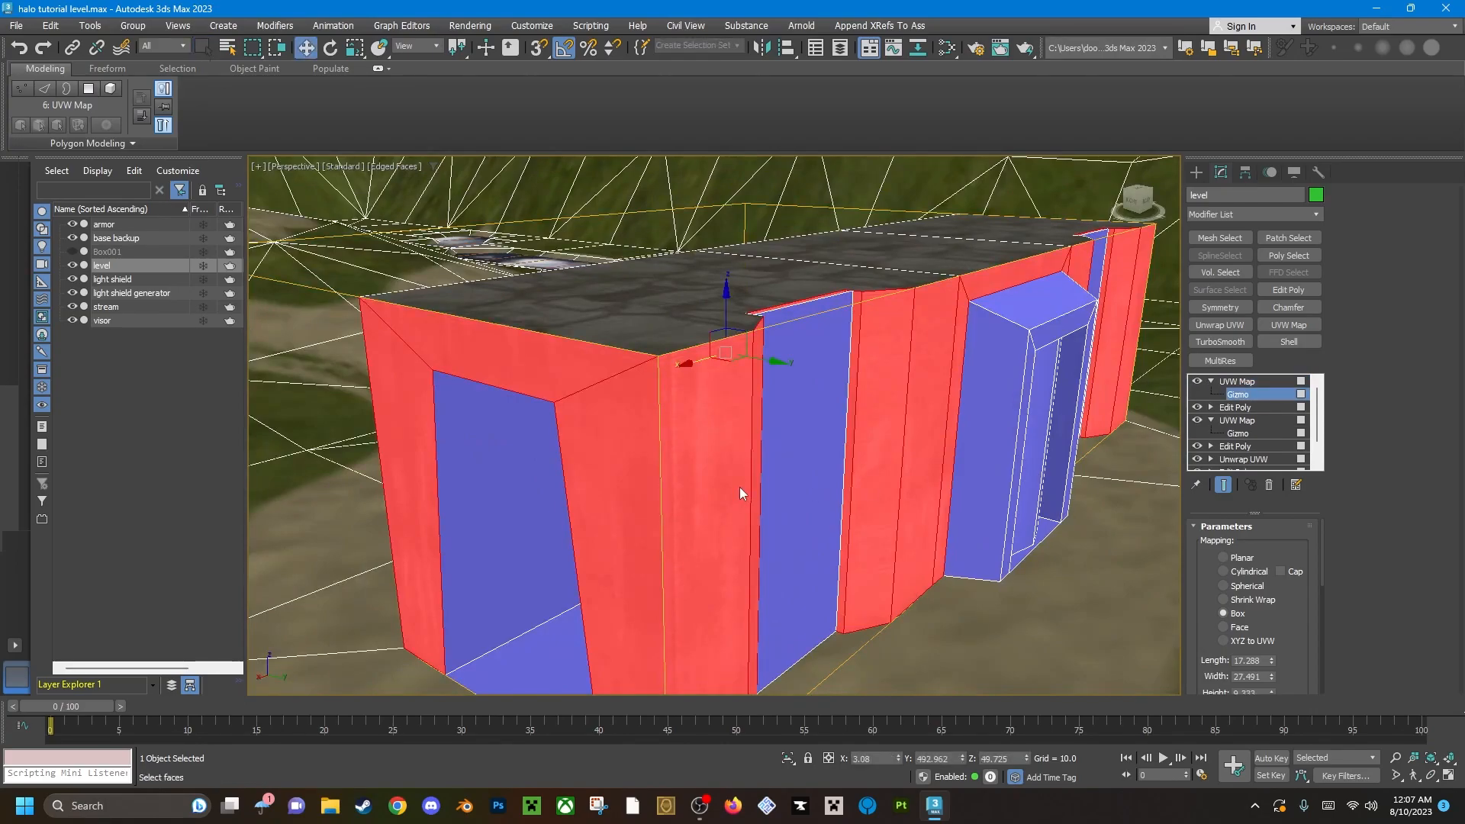
pyautogui.press('F2')
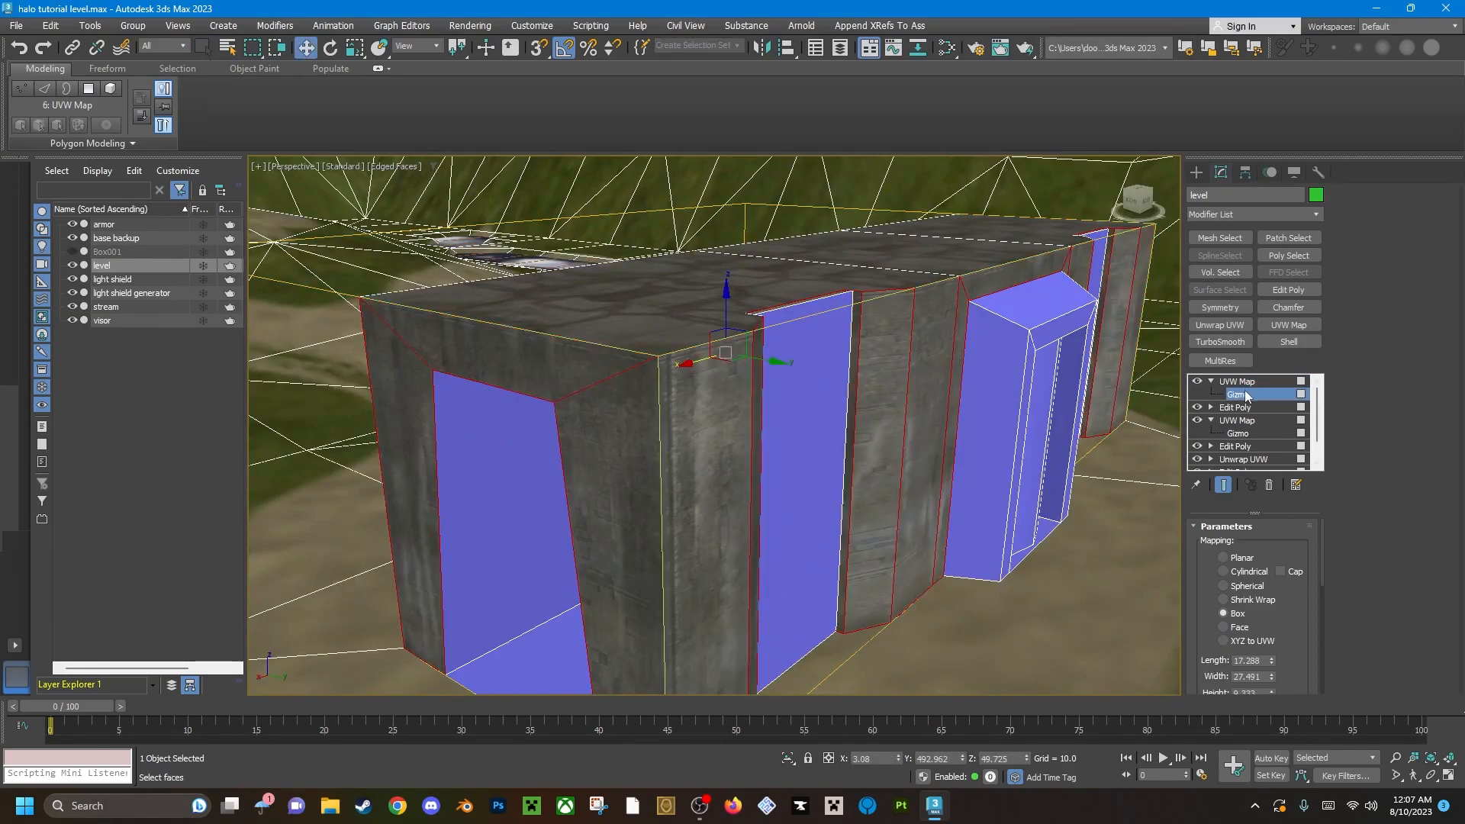
pyautogui.scroll(3, 687, 416)
pyautogui.keyDown('alt'); pyautogui.moveTo(640, 433); pyautogui.dragTo(1094, 365, button='middle'); pyautogui.keyUp('alt')
pyautogui.moveTo(654, 458); pyautogui.dragTo(745, 435, button='middle')
pyautogui.scroll(4, 682, 441)
pyautogui.scroll(-6, 684, 441)
pyautogui.scroll(5, 746, 432)
pyautogui.scroll(-3, 696, 450)
pyautogui.keyDown('alt'); pyautogui.moveTo(696, 451); pyautogui.dragTo(877, 447, button='middle'); pyautogui.keyUp('alt')
pyautogui.keyDown('alt'); pyautogui.moveTo(573, 357); pyautogui.dragTo(488, 360, button='middle'); pyautogui.keyUp('alt')
pyautogui.scroll(-3, 662, 365)
pyautogui.keyDown('alt'); pyautogui.moveTo(662, 365); pyautogui.dragTo(644, 418, button='middle'); pyautogui.keyUp('alt')
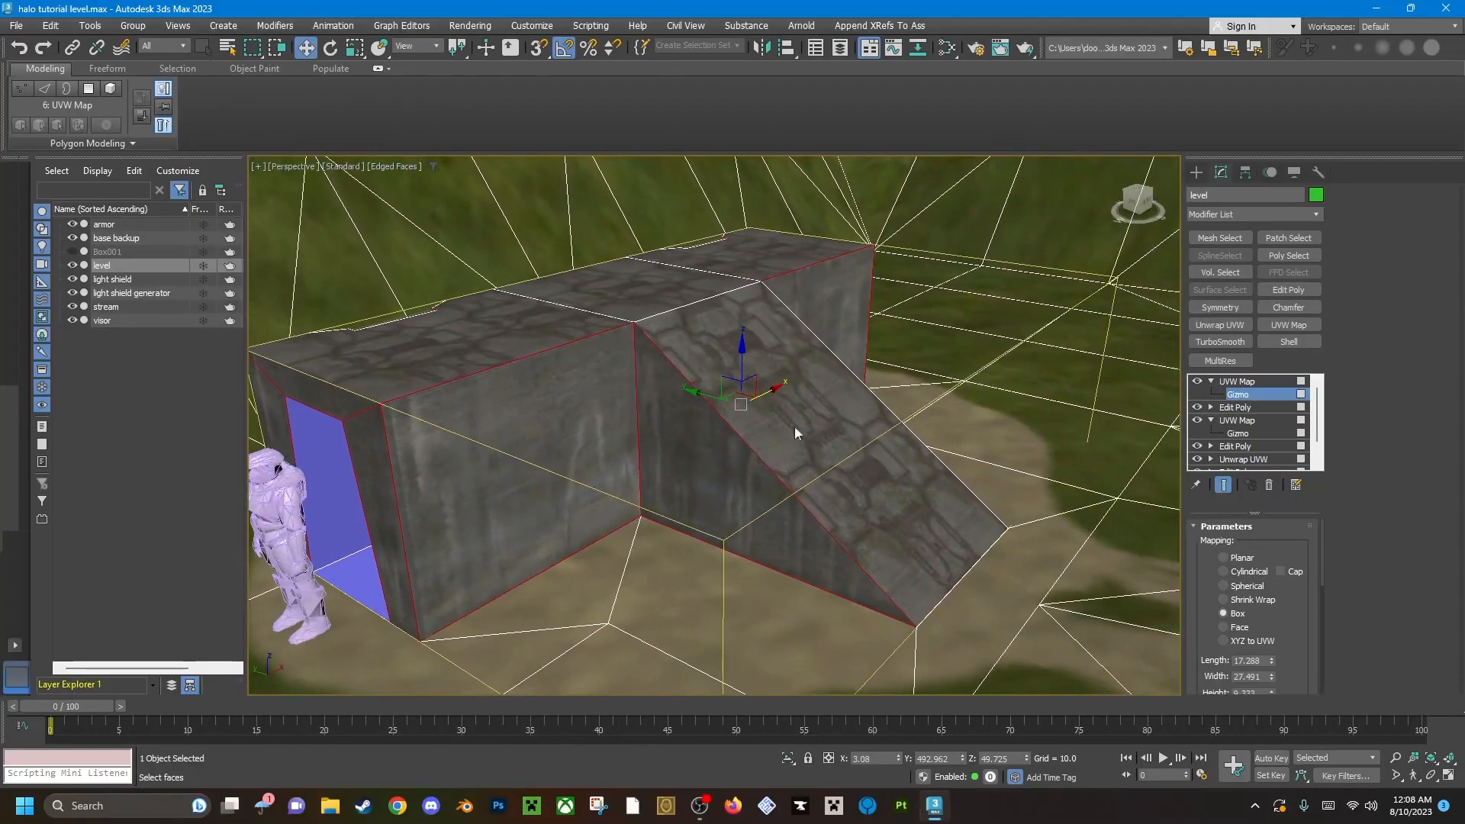
# Try scaling the wall UVW Map's gizmo, undo the scaling and leave the gizmo level with selection shading restored.
pyautogui.press('r')
pyautogui.moveTo(707, 411); pyautogui.dragTo(811, 424)
pyautogui.hotkey('ctrl', 'z')
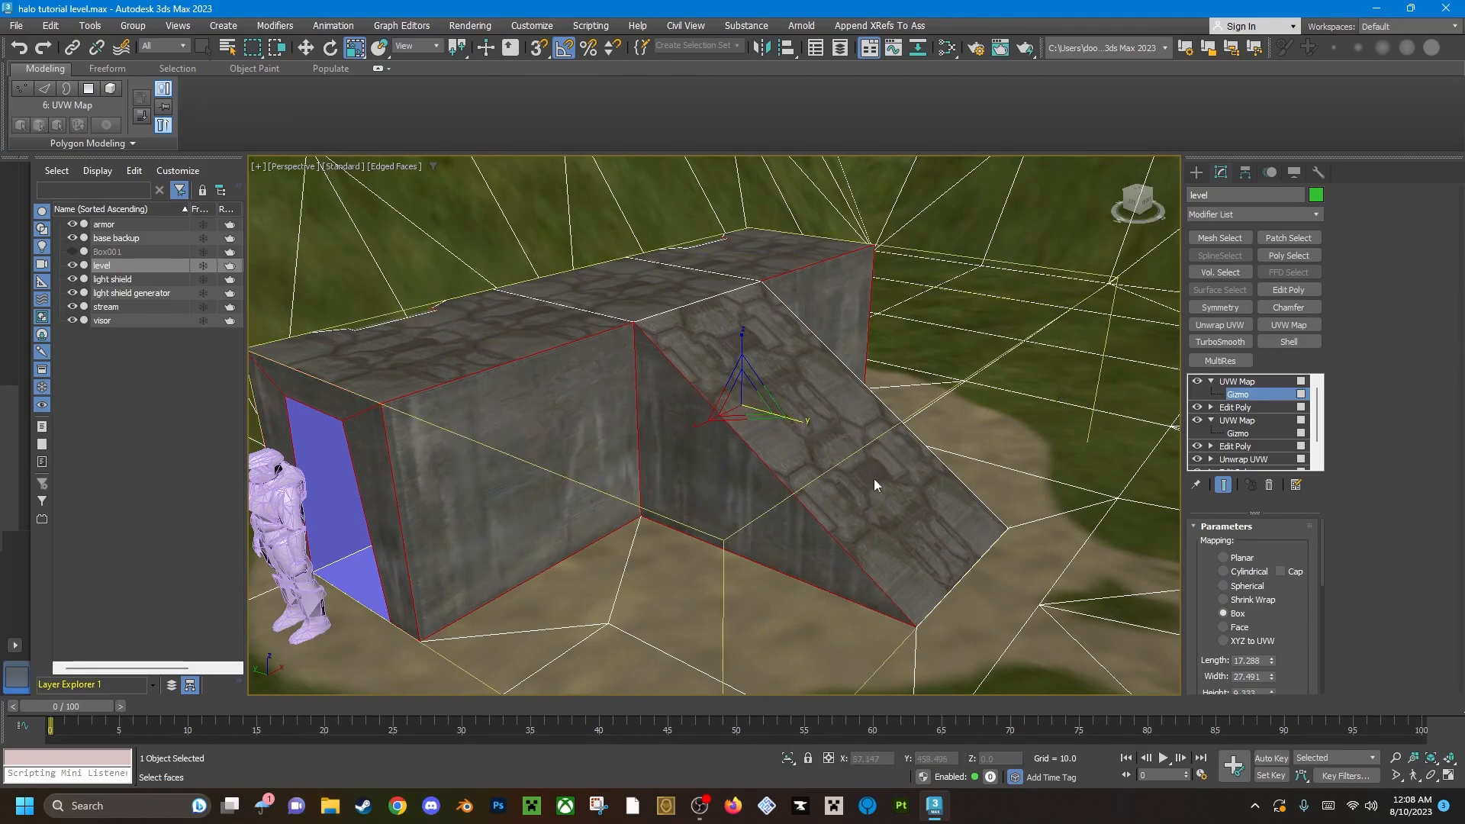
pyautogui.press('F2')
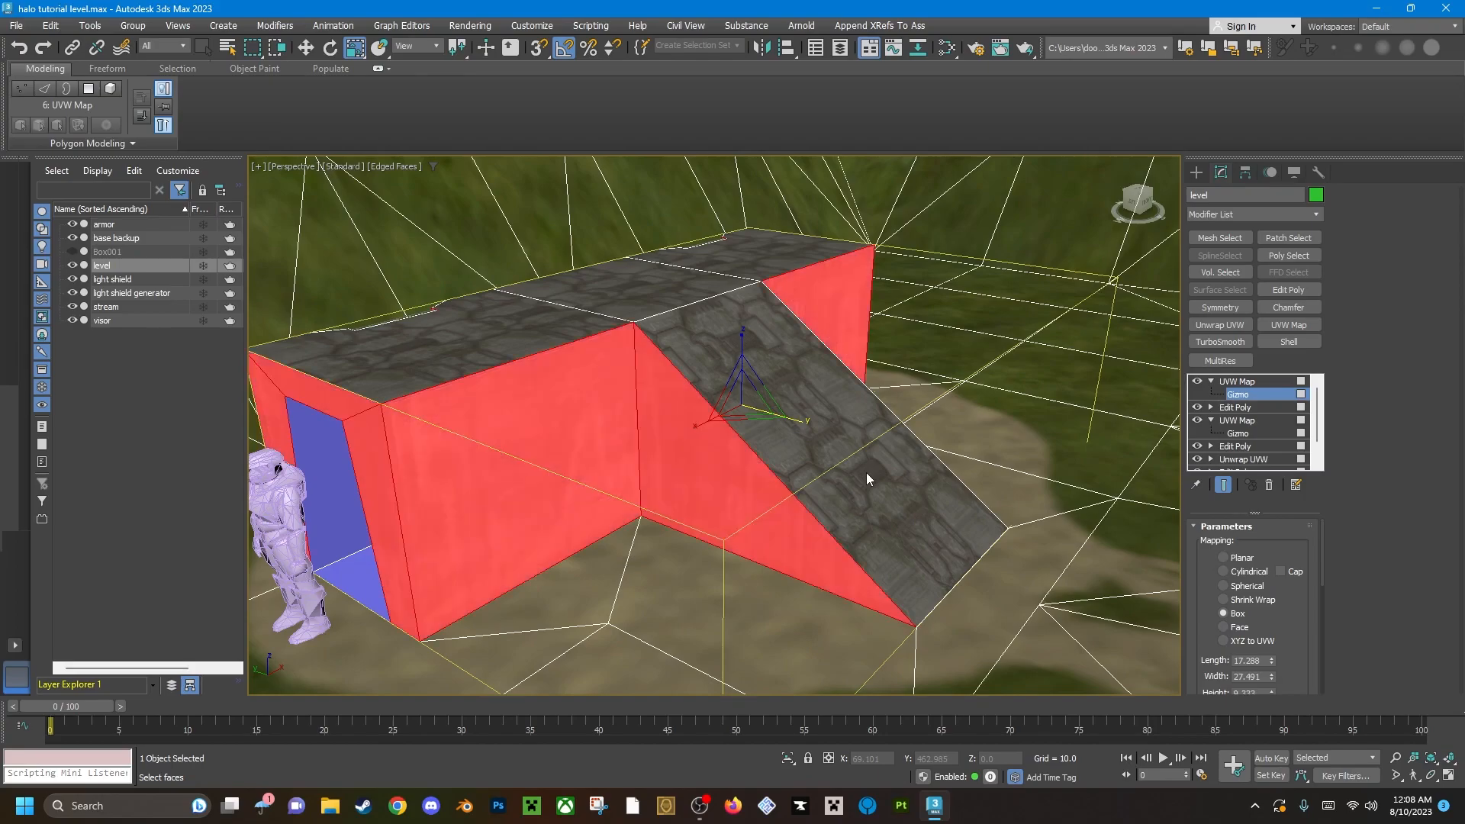
pyautogui.click(1262, 382)
# Add an Edit Poly modifier to the level and collapse its whole modifier stack.
pyautogui.click(1303, 288)
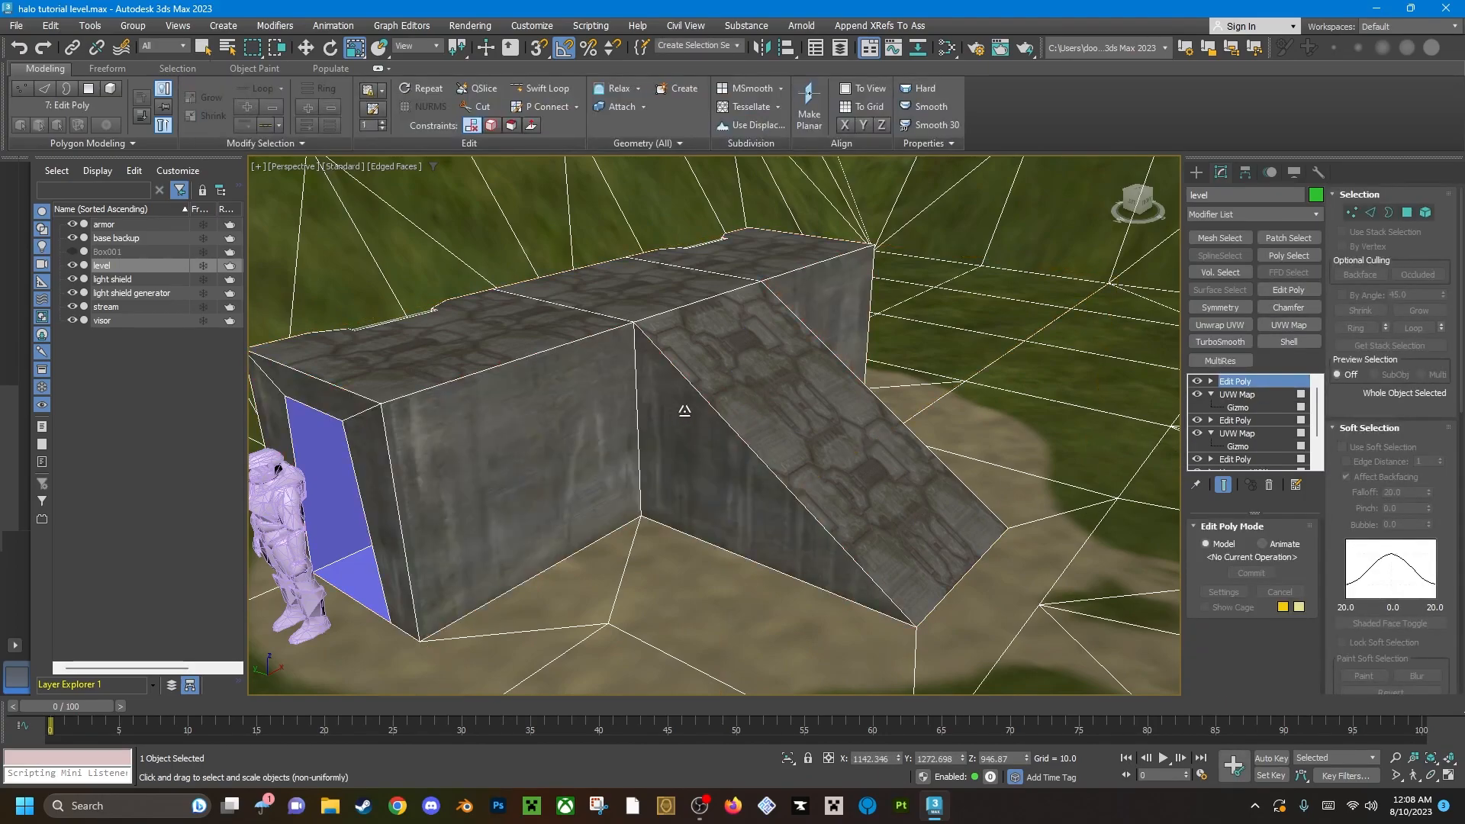
pyautogui.keyDown('alt'); pyautogui.moveTo(678, 414); pyautogui.dragTo(832, 390, button='middle'); pyautogui.keyUp('alt')
pyautogui.rightClick(1250, 381)
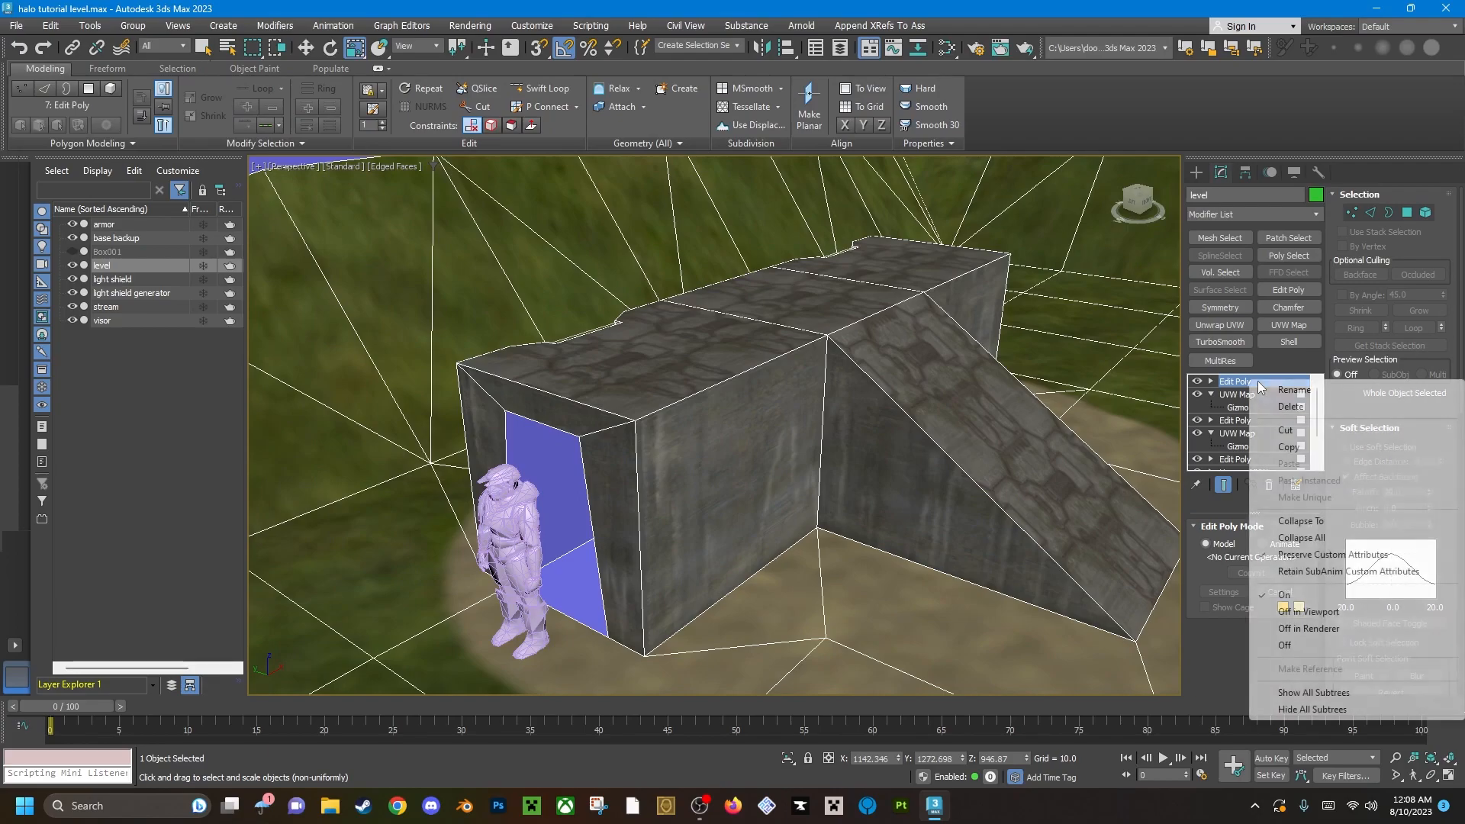
pyautogui.click(1328, 539)
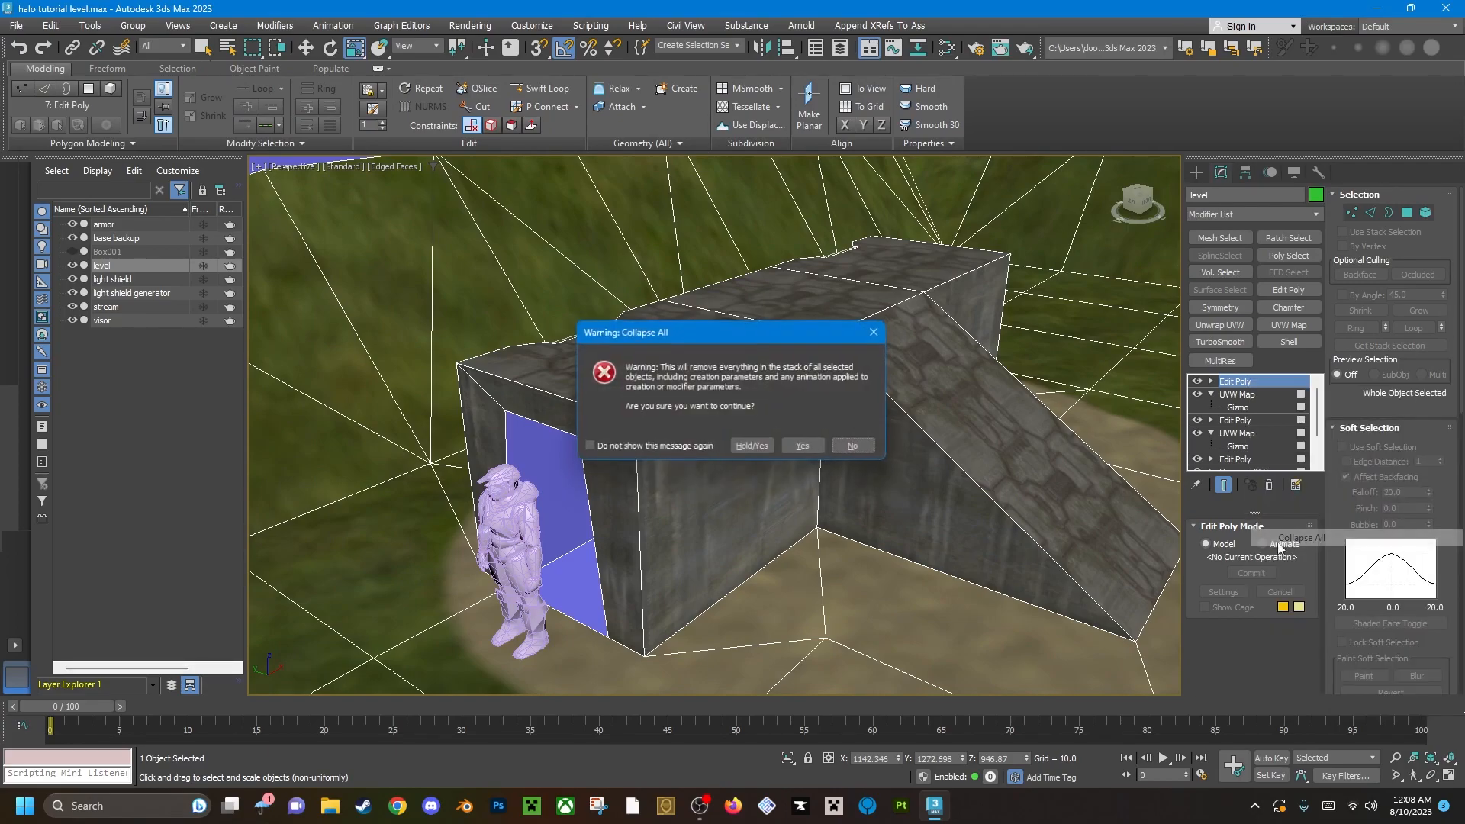
pyautogui.click(794, 447)
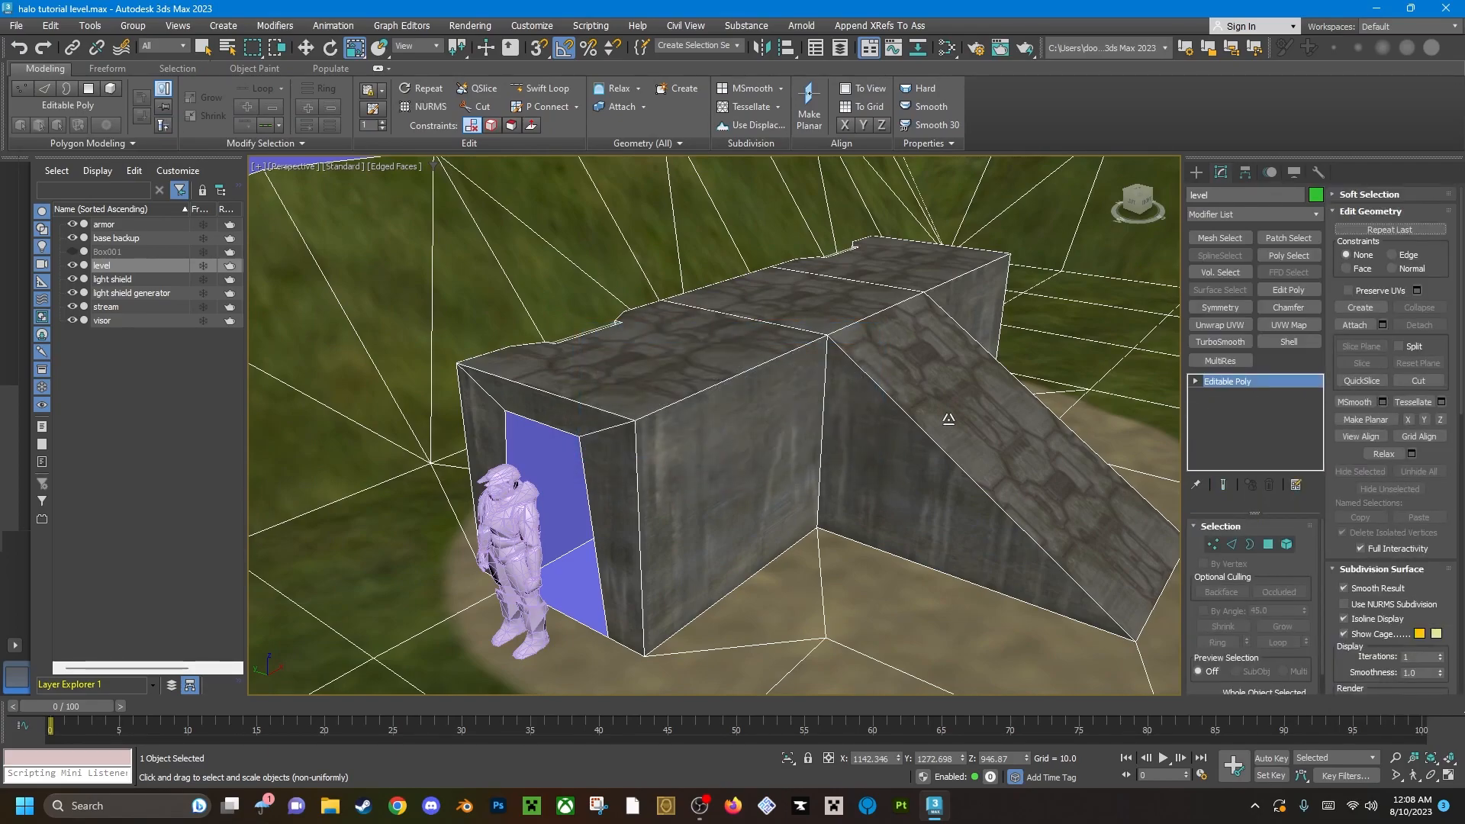
# Enter polygon editing on the level and select a recessed flat panel in the base's back wall.
pyautogui.keyDown('alt'); pyautogui.moveTo(728, 421); pyautogui.dragTo(834, 435, button='middle'); pyautogui.keyUp('alt')
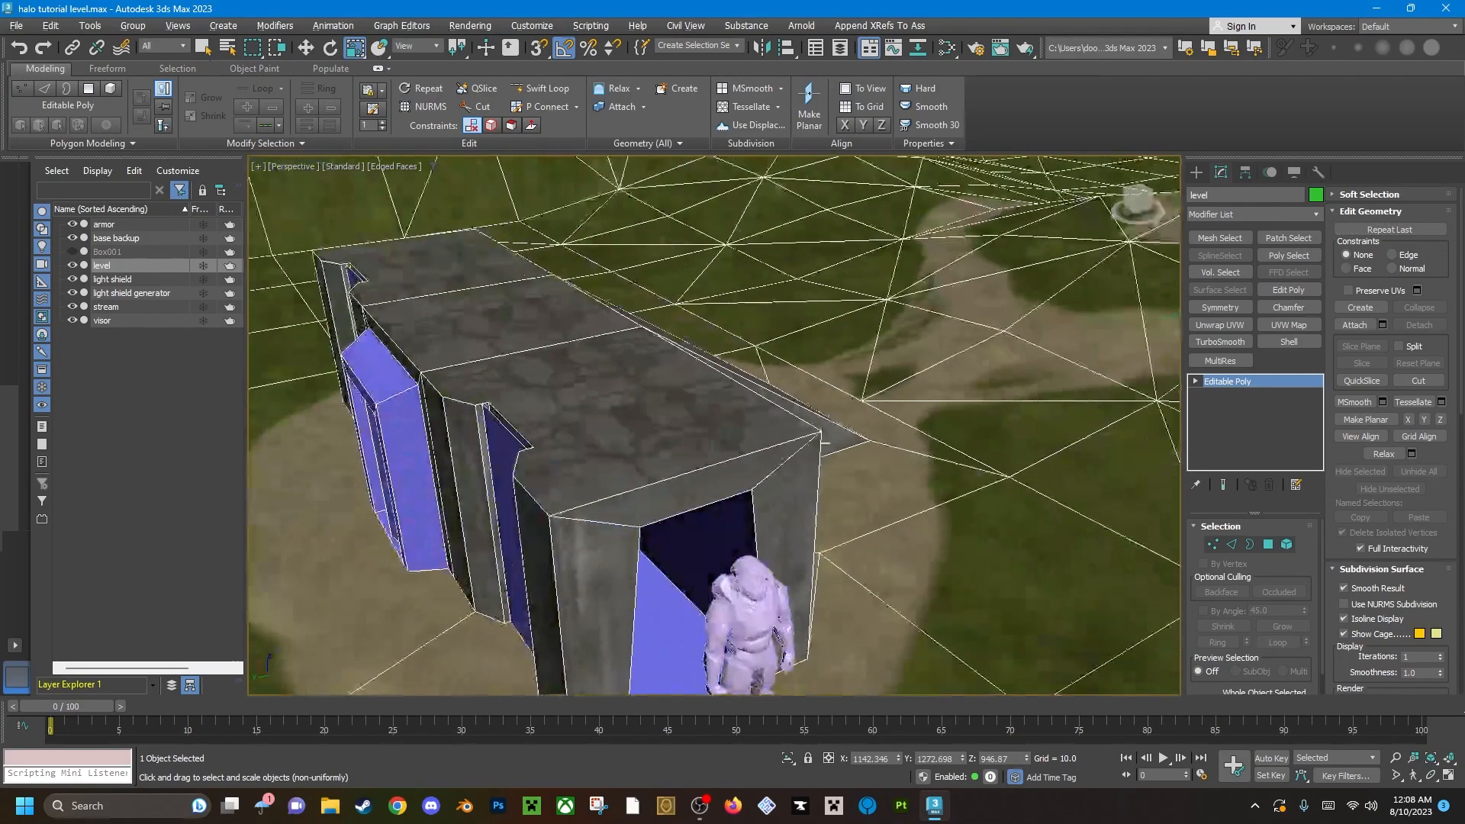
pyautogui.press('3')
pyautogui.press('4')
pyautogui.scroll(-3, 632, 540)
pyautogui.keyDown('alt'); pyautogui.moveTo(632, 539); pyautogui.dragTo(908, 463, button='middle'); pyautogui.keyUp('alt')
pyautogui.press('q')
pyautogui.click(697, 577)
pyautogui.scroll(4, 652, 532)
pyautogui.keyDown('alt'); pyautogui.moveTo(653, 532); pyautogui.dragTo(683, 438, button='middle'); pyautogui.keyUp('alt')
pyautogui.click(810, 422)
pyautogui.keyDown('alt'); pyautogui.moveTo(768, 291); pyautogui.dragTo(752, 344, button='middle'); pyautogui.keyUp('alt')
pyautogui.scroll(-4, 752, 329)
pyautogui.moveTo(751, 343); pyautogui.dragTo(881, 358, button='middle')
pyautogui.keyDown('alt'); pyautogui.moveTo(838, 502); pyautogui.dragTo(715, 453, button='middle'); pyautogui.keyUp('alt')
pyautogui.scroll(-3, 754, 447)
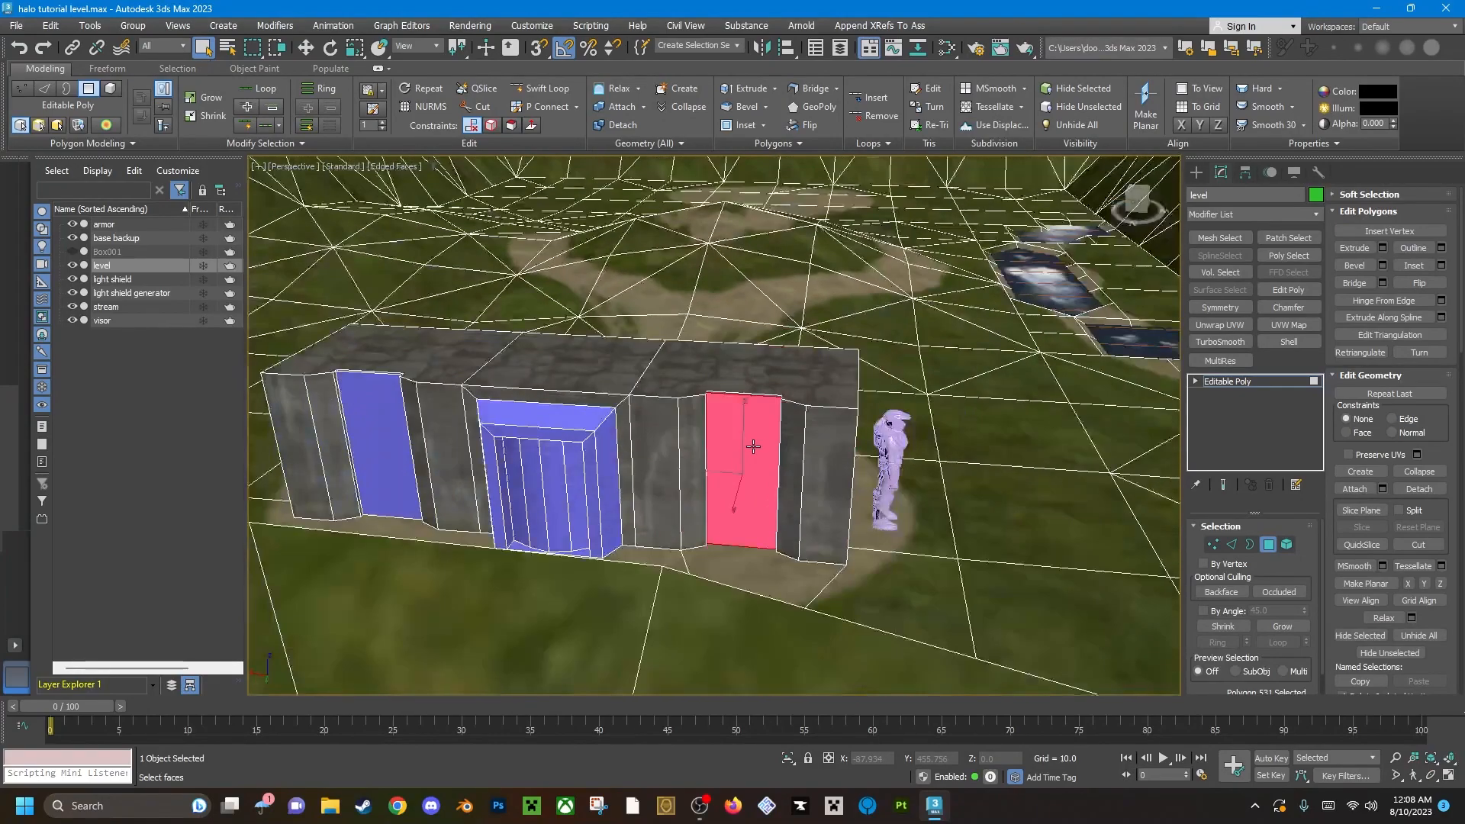
# Select the four curved door polygons inside the back wall's central frame.
pyautogui.scroll(8, 682, 443)
pyautogui.scroll(-3, 518, 466)
pyautogui.click(721, 406)
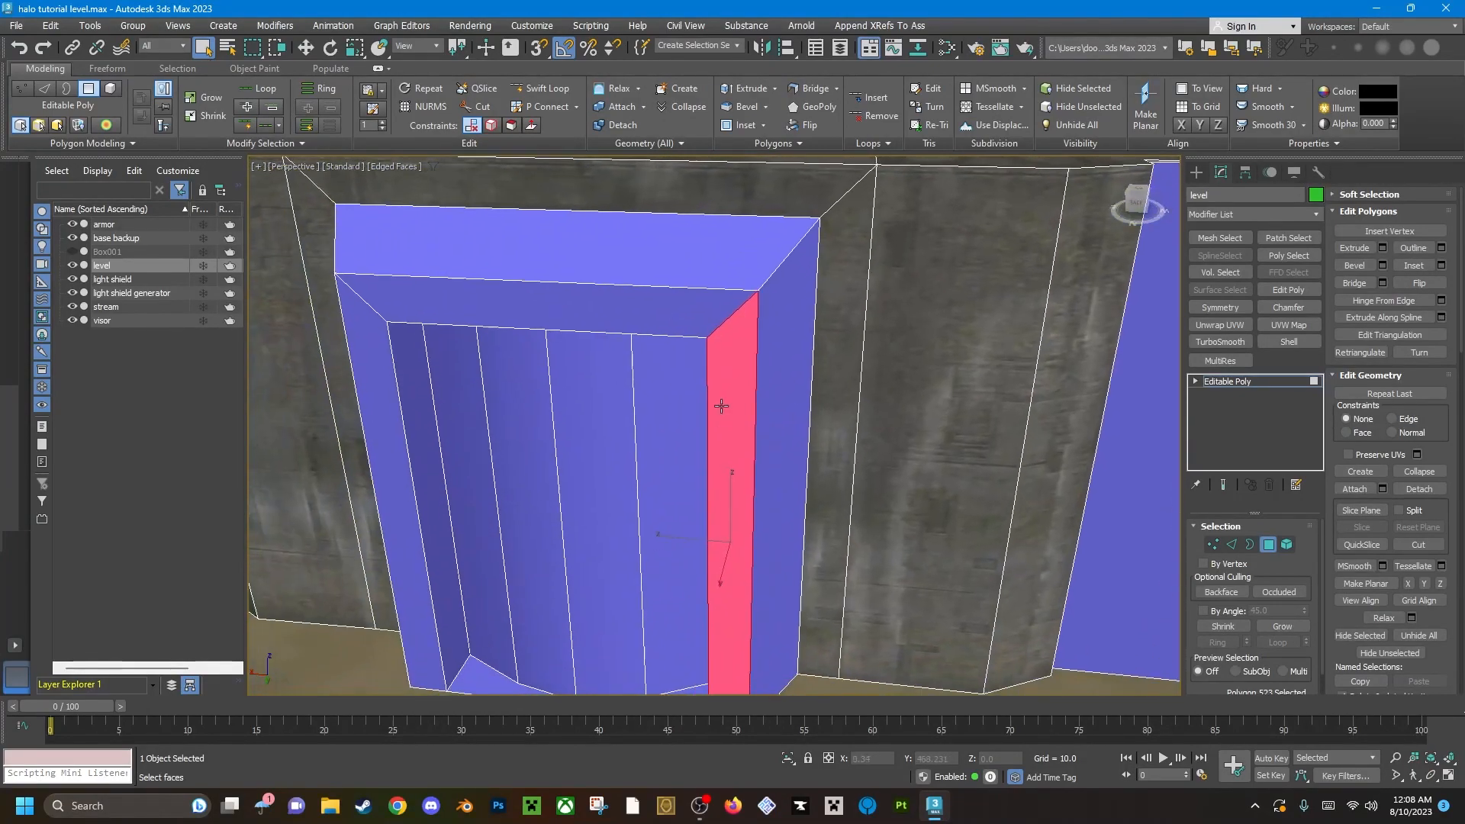
pyautogui.keyDown('alt'); pyautogui.moveTo(685, 451); pyautogui.dragTo(676, 408, button='middle'); pyautogui.keyUp('alt')
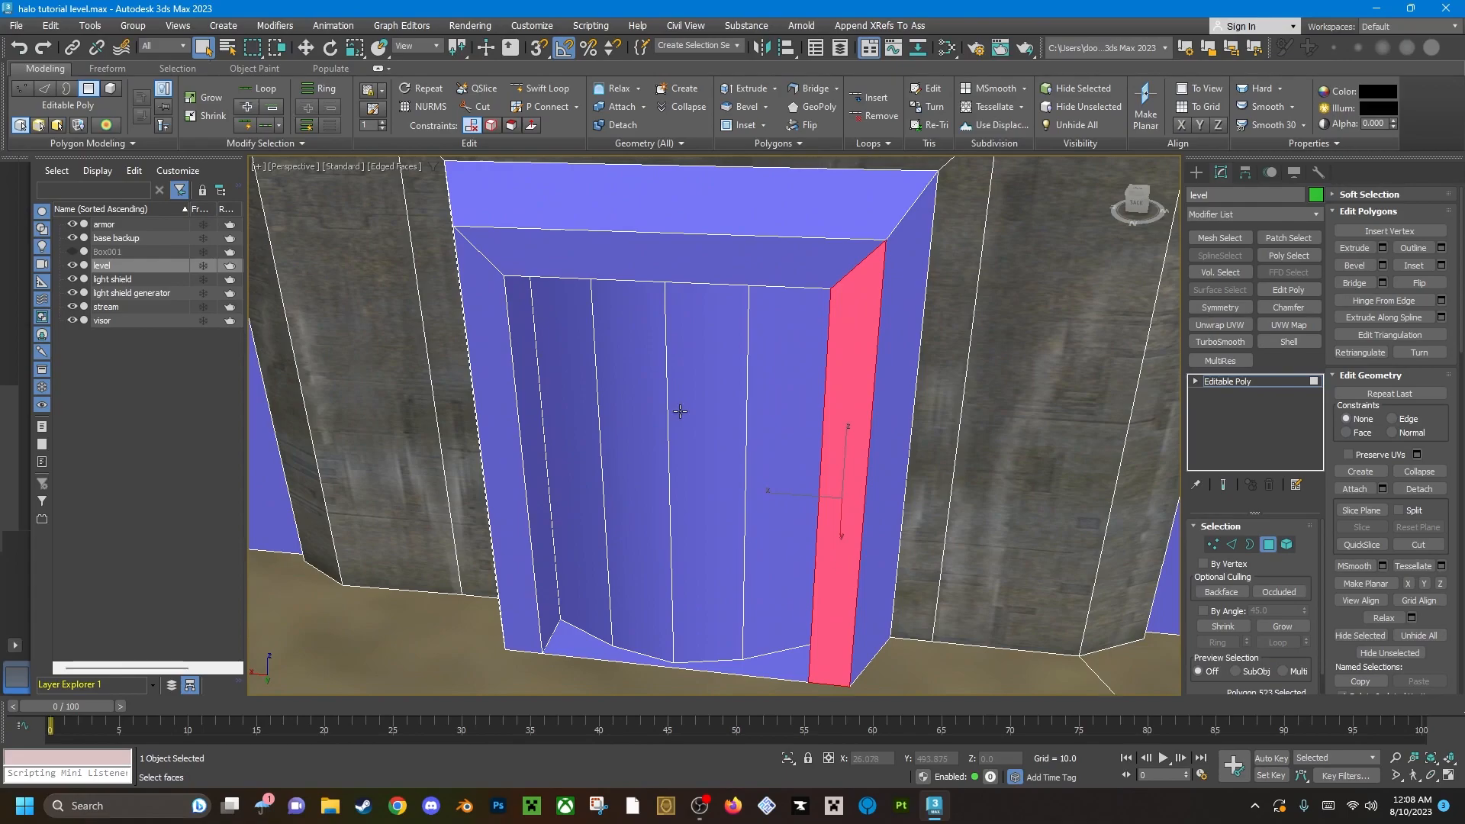
pyautogui.click(555, 427)
pyautogui.keyDown('alt'); pyautogui.moveTo(555, 427); pyautogui.dragTo(660, 435, button='middle'); pyautogui.keyUp('alt')
pyautogui.keyDown('ctrl'); pyautogui.click(628, 436); pyautogui.keyUp('ctrl')
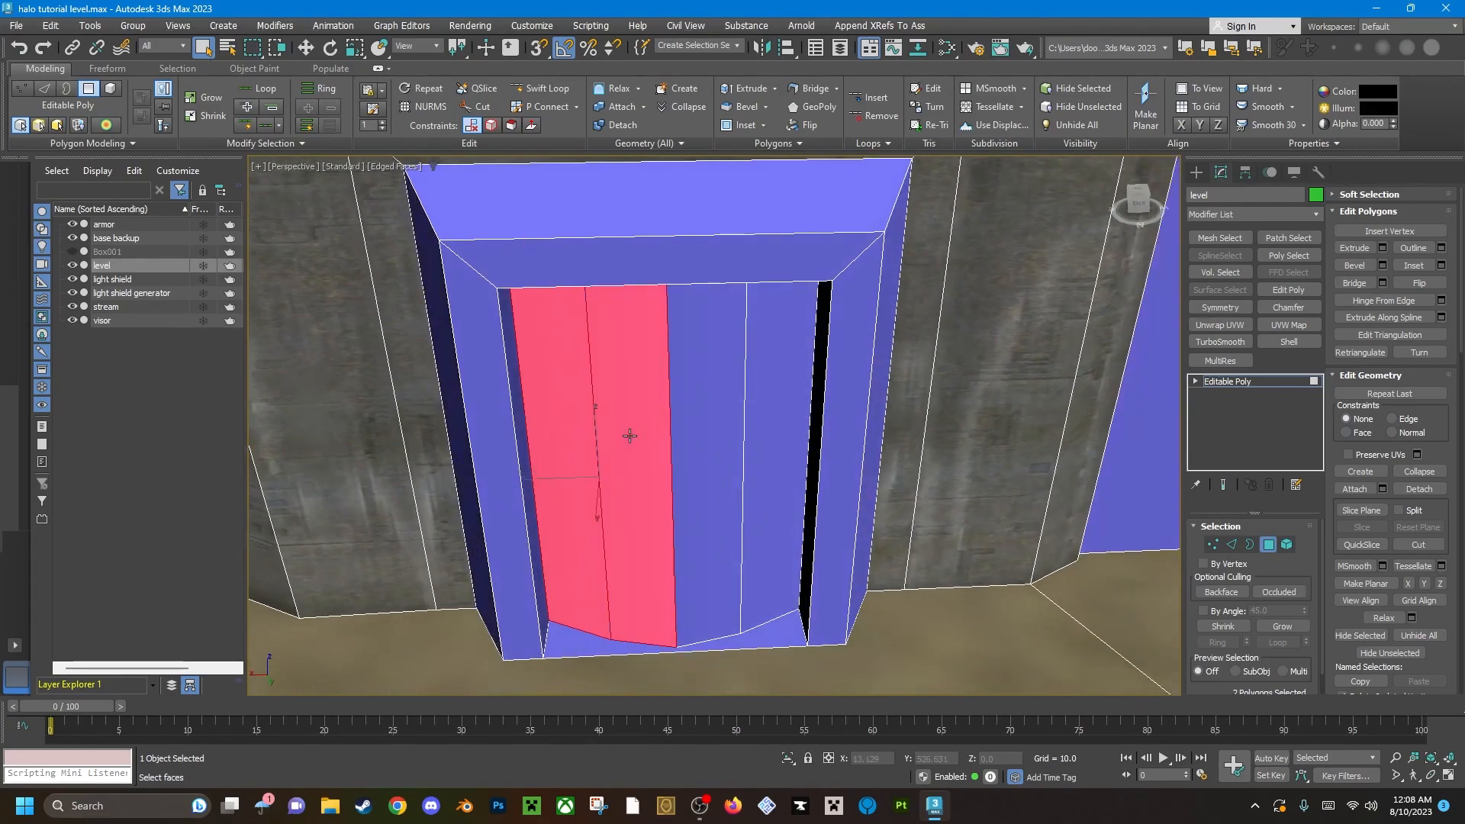
pyautogui.keyDown('ctrl'); pyautogui.click(715, 422); pyautogui.keyUp('ctrl')
pyautogui.keyDown('ctrl'); pyautogui.click(745, 416); pyautogui.keyUp('ctrl')
pyautogui.scroll(4, 745, 416)
pyautogui.scroll(-5, 739, 418)
pyautogui.moveTo(726, 399)
pyautogui.keyDown('alt'); pyautogui.mouseDown(button='middle')
pyautogui.moveTo(756, 376)
pyautogui.moveTo(749, 388)
pyautogui.moveTo(779, 389)
pyautogui.mouseUp(button='middle'); pyautogui.keyUp('alt')
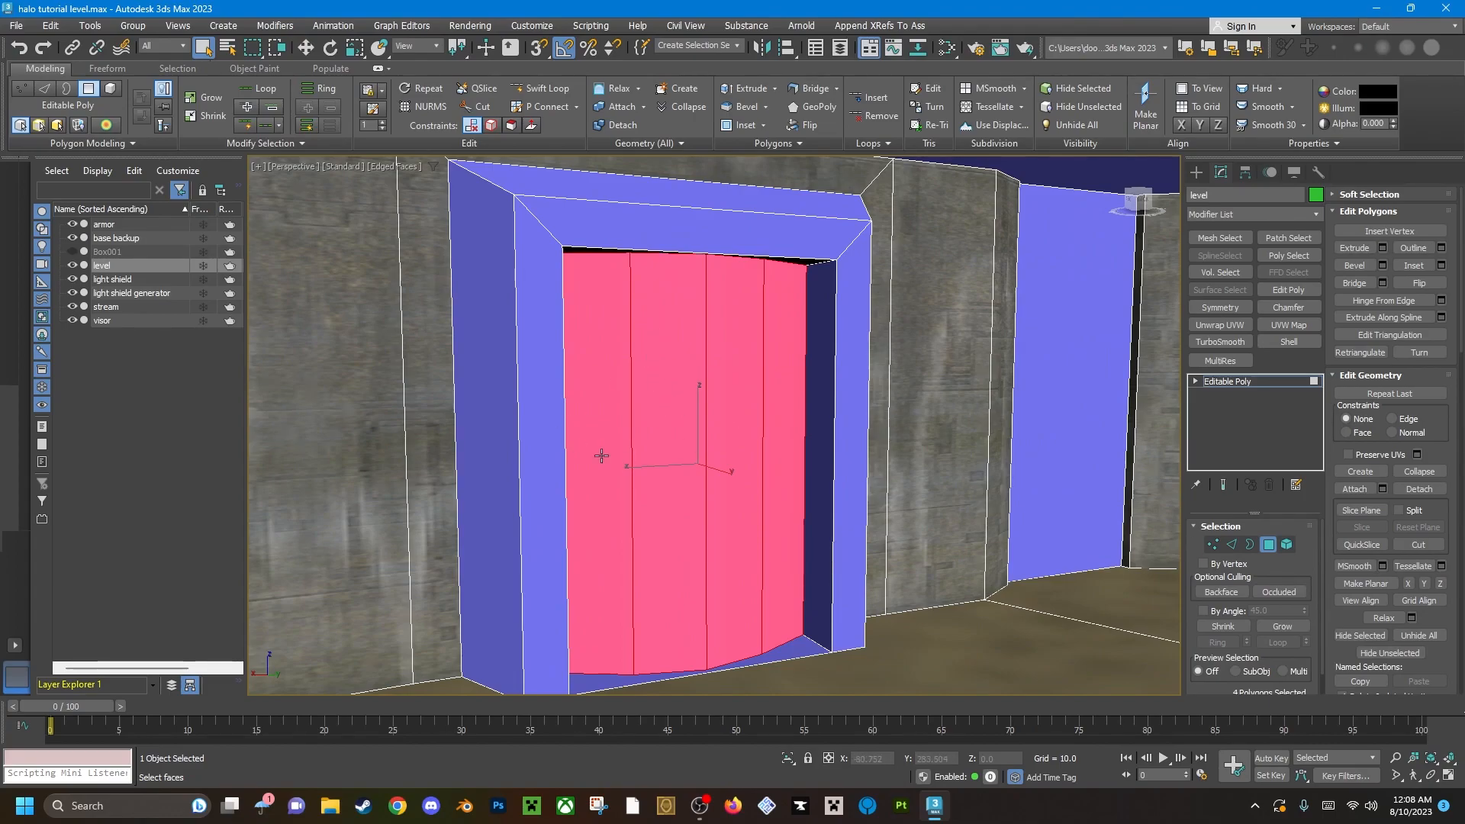
# Hide the selected curved door polygons to expose the flat back of the recess.
pyautogui.moveTo(609, 379)
pyautogui.keyDown('alt'); pyautogui.mouseDown(button='middle')
pyautogui.moveTo(761, 383)
pyautogui.moveTo(746, 384)
pyautogui.mouseUp(button='middle'); pyautogui.keyUp('alt')
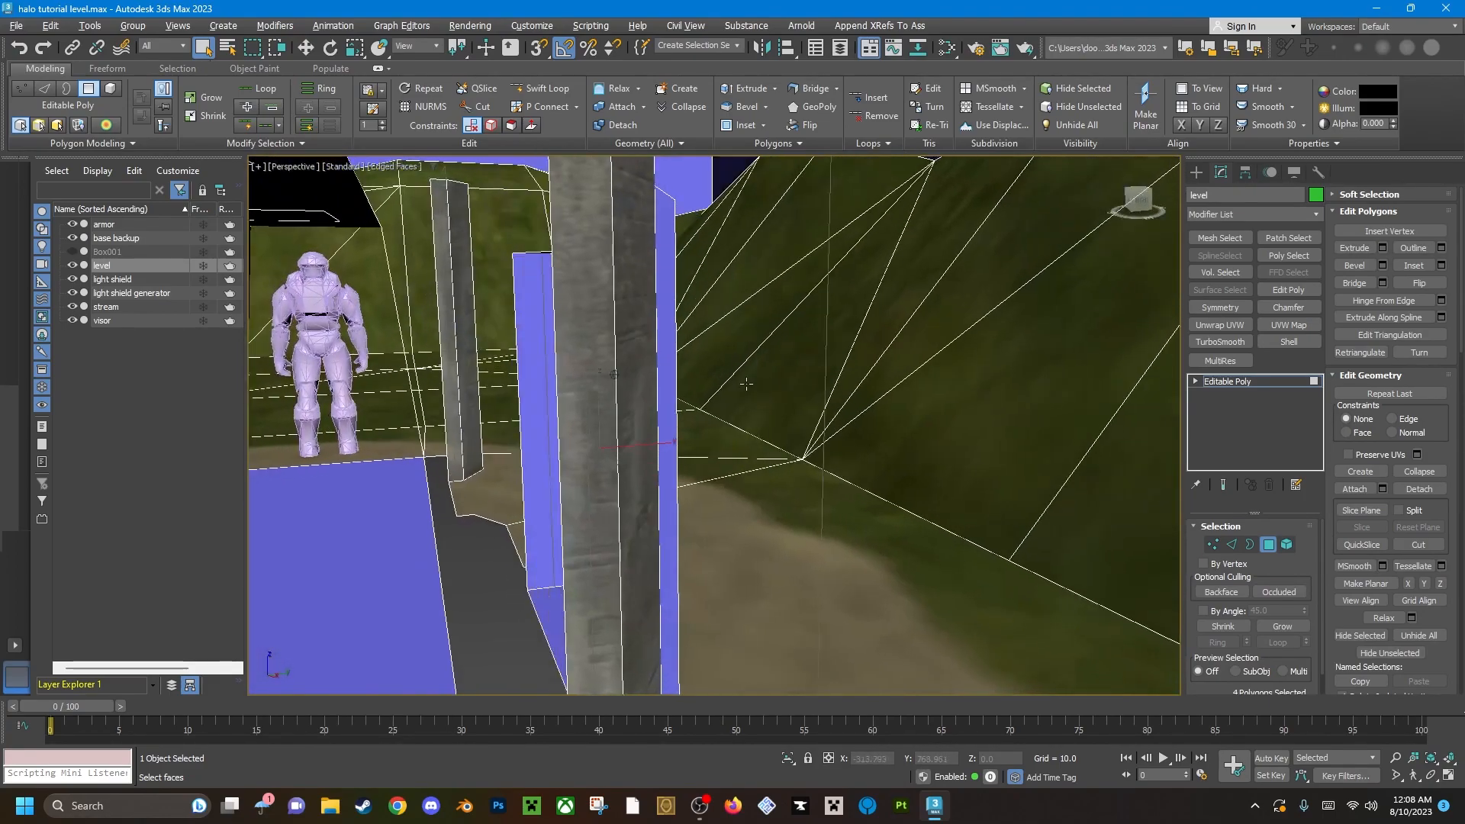
pyautogui.keyDown('alt'); pyautogui.moveTo(657, 418); pyautogui.dragTo(792, 419, button='middle'); pyautogui.keyUp('alt')
pyautogui.scroll(2, 710, 471)
pyautogui.scroll(3, 761, 472)
pyautogui.scroll(-2, 760, 473)
pyautogui.moveTo(760, 473); pyautogui.dragTo(731, 397, button='middle')
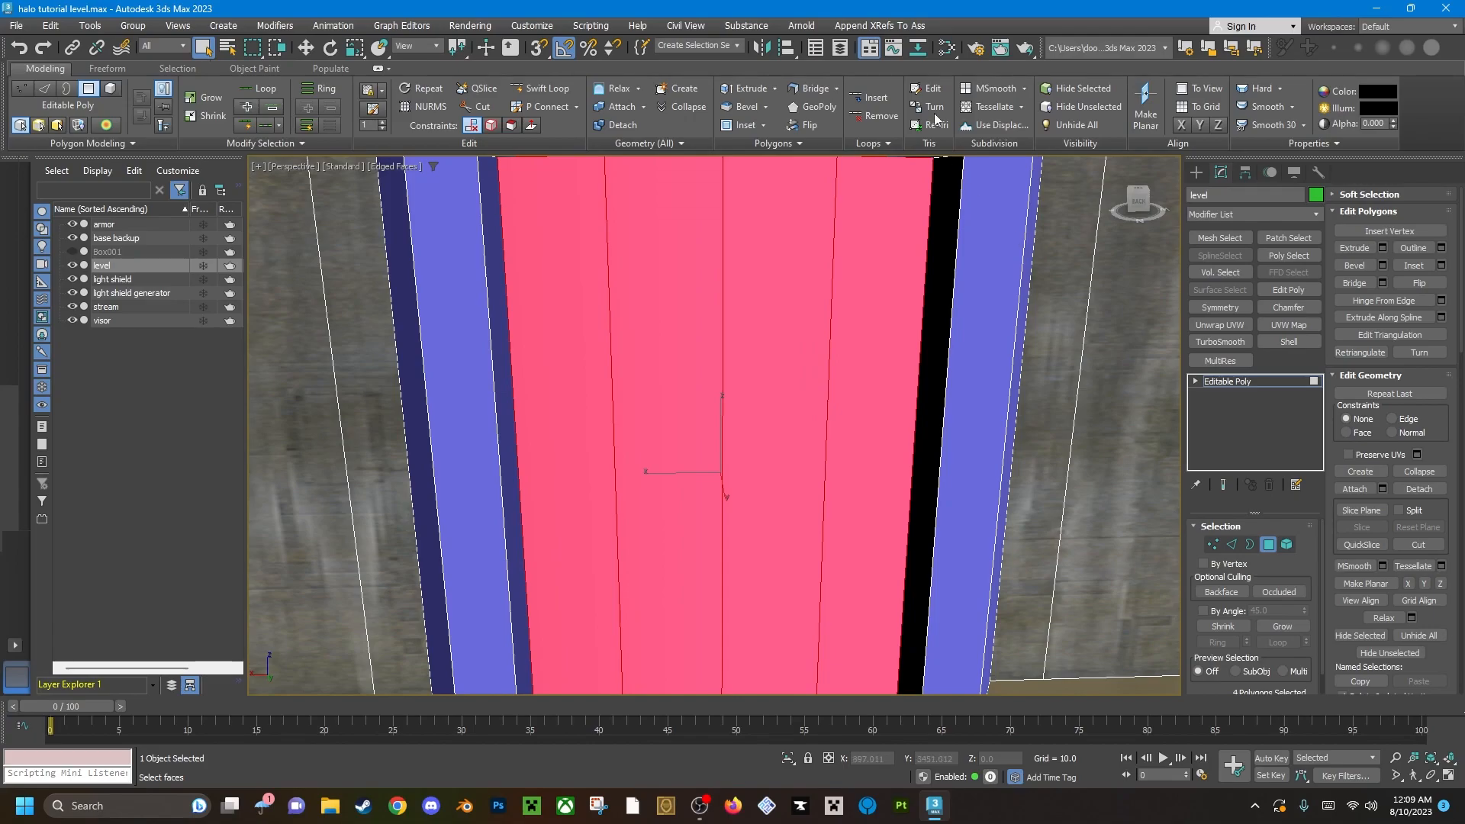
pyautogui.scroll(-5, 732, 382)
pyautogui.scroll(4, 731, 385)
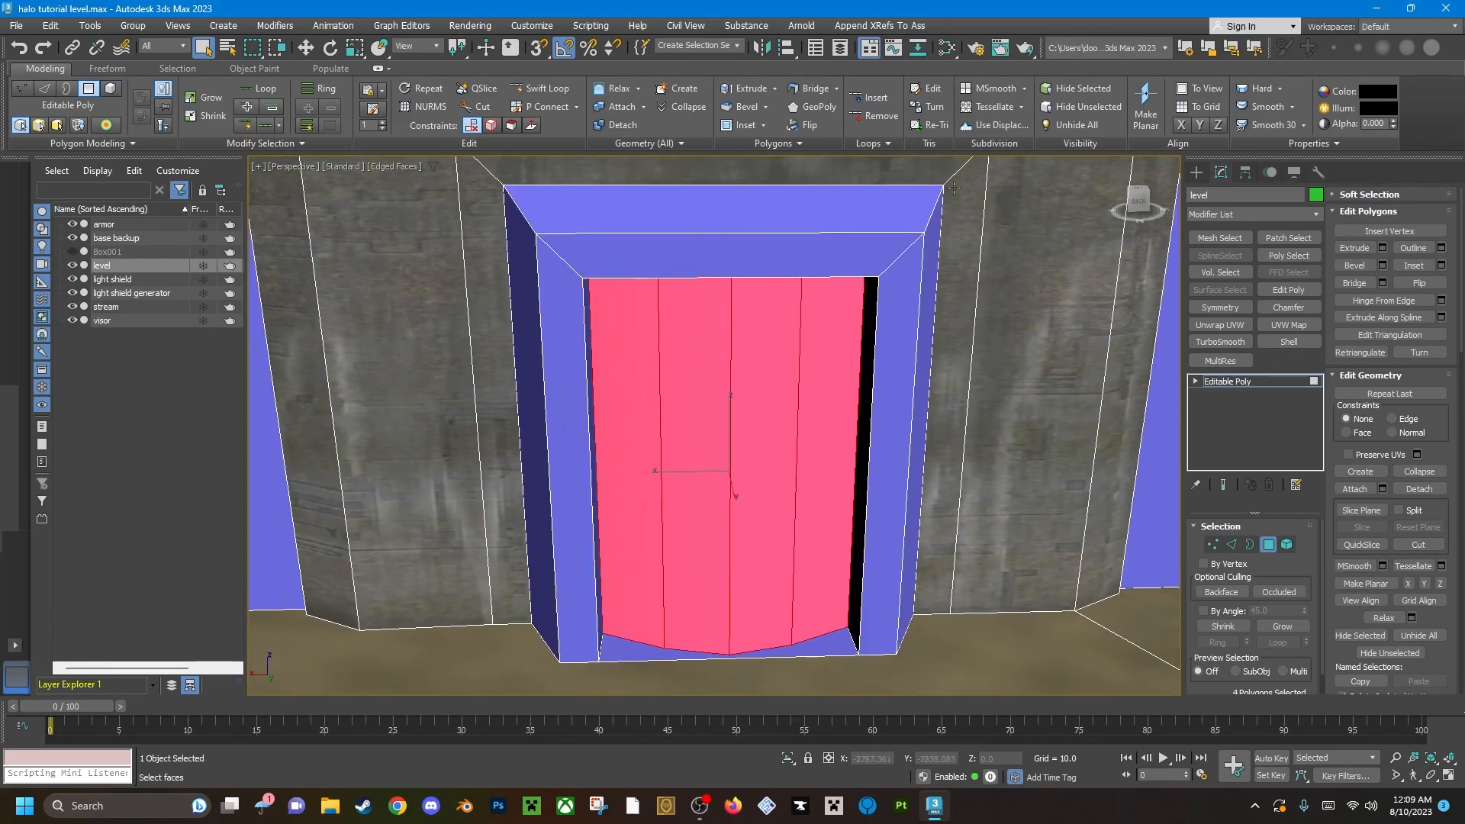
pyautogui.click(1081, 91)
pyautogui.moveTo(794, 487)
pyautogui.mouseDown(button='middle')
pyautogui.moveTo(742, 458)
pyautogui.moveTo(792, 474)
pyautogui.mouseUp(button='middle')
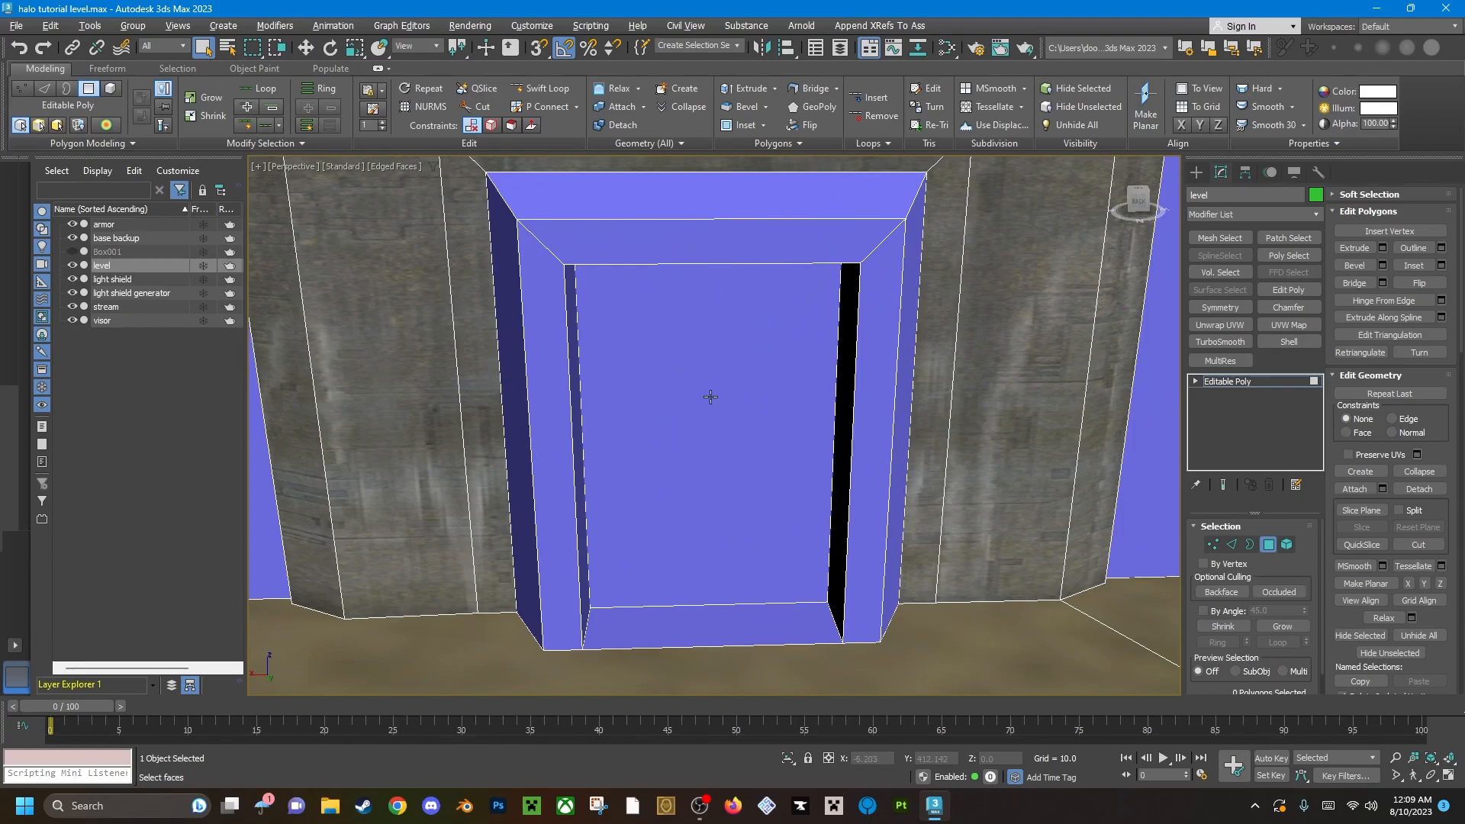
# Select the recess's back panel and add its inner faces, floor and one side of the surrounding frame.
pyautogui.keyDown('alt'); pyautogui.moveTo(710, 396); pyautogui.dragTo(668, 396, button='middle'); pyautogui.keyUp('alt')
pyautogui.click(667, 396)
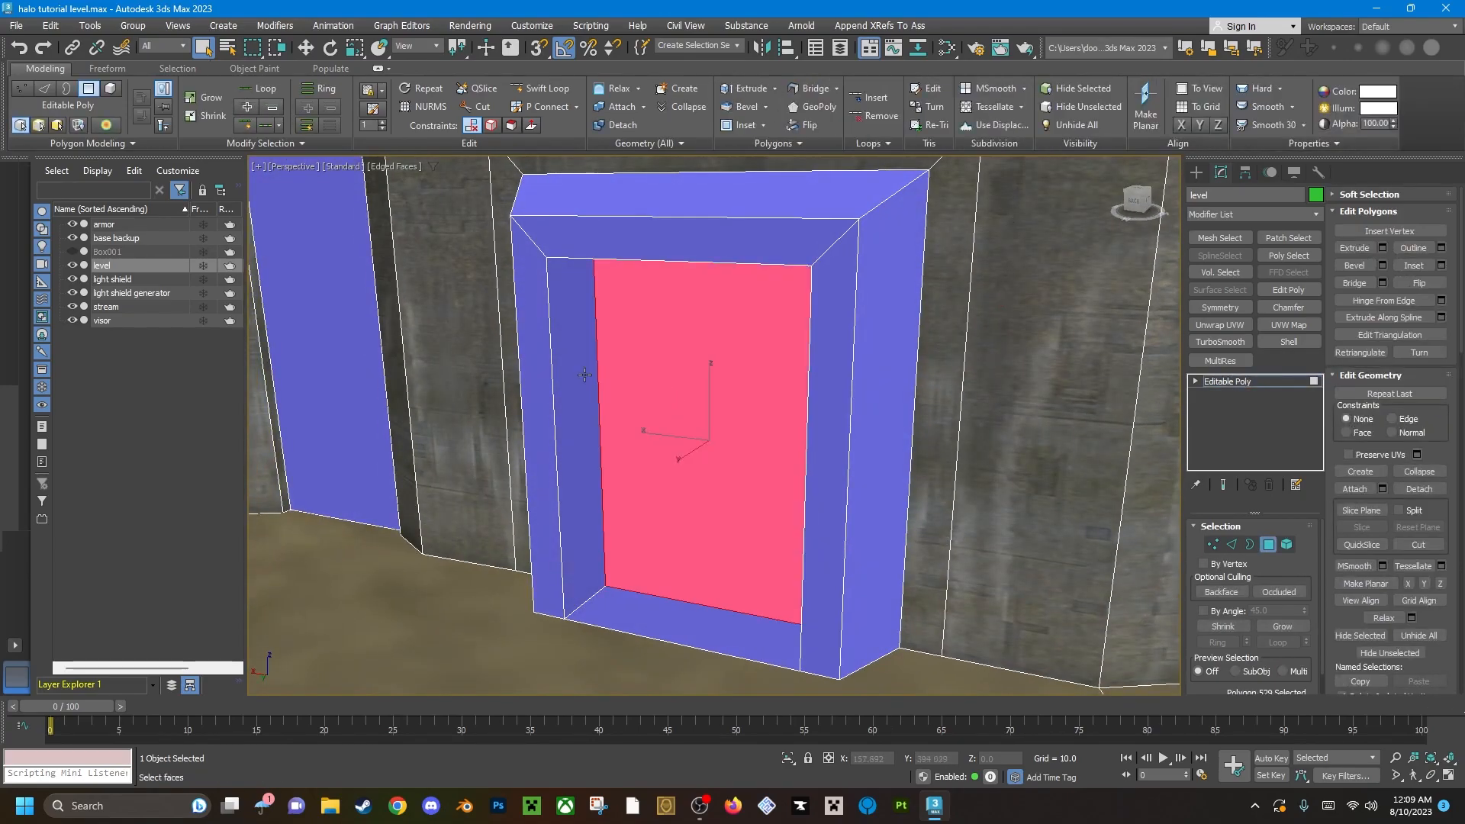
pyautogui.keyDown('ctrl'); pyautogui.click(588, 377); pyautogui.keyUp('ctrl')
pyautogui.scroll(3, 584, 368)
pyautogui.keyDown('alt'); pyautogui.moveTo(582, 363); pyautogui.dragTo(612, 294, button='middle'); pyautogui.keyUp('alt')
pyautogui.keyDown('ctrl'); pyautogui.click(694, 251); pyautogui.keyUp('ctrl')
pyautogui.keyDown('alt'); pyautogui.moveTo(804, 351); pyautogui.dragTo(756, 489, button='middle'); pyautogui.keyUp('alt')
pyautogui.keyDown('ctrl'); pyautogui.click(959, 405); pyautogui.keyUp('ctrl')
pyautogui.moveTo(755, 488); pyautogui.dragTo(701, 384, button='middle')
pyautogui.keyDown('ctrl'); pyautogui.click(605, 589); pyautogui.keyUp('ctrl')
pyautogui.keyDown('alt'); pyautogui.moveTo(606, 471); pyautogui.dragTo(770, 523, button='middle'); pyautogui.keyUp('alt')
pyautogui.keyDown('ctrl'); pyautogui.click(704, 393); pyautogui.keyUp('ctrl')
pyautogui.keyDown('ctrl'); pyautogui.click(637, 399); pyautogui.keyUp('ctrl')
pyautogui.scroll(-4, 681, 384)
pyautogui.moveTo(680, 384); pyautogui.dragTo(620, 579, button='middle')
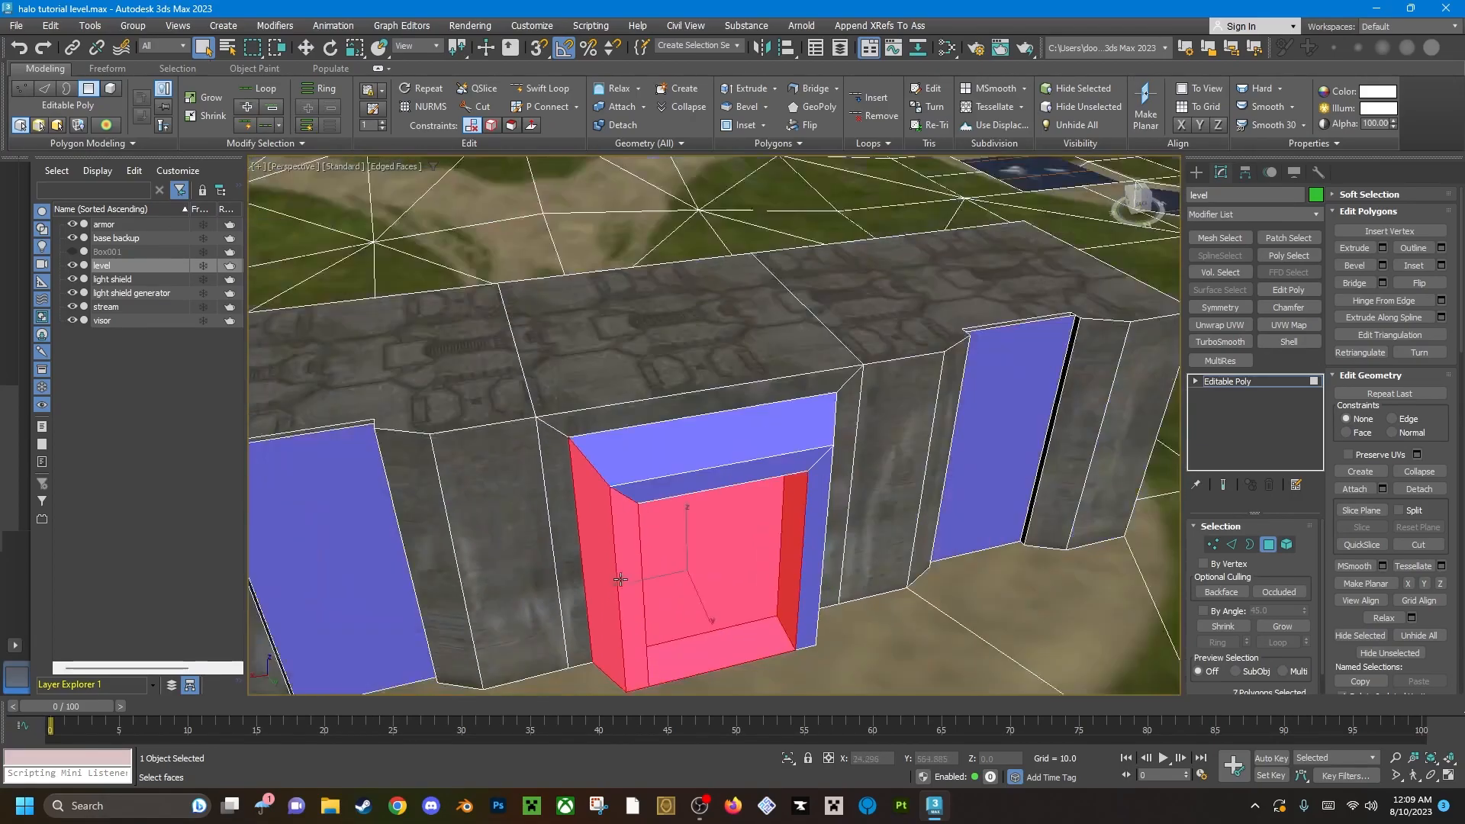
# Add the frame's top and remaining side polygons to the recess selection.
pyautogui.keyDown('ctrl'); pyautogui.click(735, 456); pyautogui.keyUp('ctrl')
pyautogui.keyDown('ctrl'); pyautogui.click(741, 473); pyautogui.keyUp('ctrl')
pyautogui.keyDown('alt'); pyautogui.moveTo(742, 474); pyautogui.dragTo(622, 488, button='middle'); pyautogui.keyUp('alt')
pyautogui.keyDown('ctrl'); pyautogui.click(814, 550); pyautogui.keyUp('ctrl')
pyautogui.keyDown('ctrl'); pyautogui.click(827, 548); pyautogui.keyUp('ctrl')
pyautogui.moveTo(825, 546); pyautogui.dragTo(755, 492, button='middle')
pyautogui.keyDown('alt'); pyautogui.moveTo(756, 492); pyautogui.dragTo(925, 429, button='middle'); pyautogui.keyUp('alt')
# Assign material ID 5 (metal) to the selected recess and frame polygons.
pyautogui.scroll(-1, 1457, 569)
pyautogui.scroll(-4, 1454, 565)
pyautogui.click(1439, 501)
pyautogui.click(1439, 502)
pyautogui.click(1439, 501)
# Apply a UVW Map modifier with Box mapping to the metal recess and frame.
pyautogui.keyDown('alt'); pyautogui.moveTo(994, 541); pyautogui.dragTo(797, 501, button='middle'); pyautogui.keyUp('alt')
pyautogui.scroll(4, 797, 501)
pyautogui.scroll(-5, 831, 527)
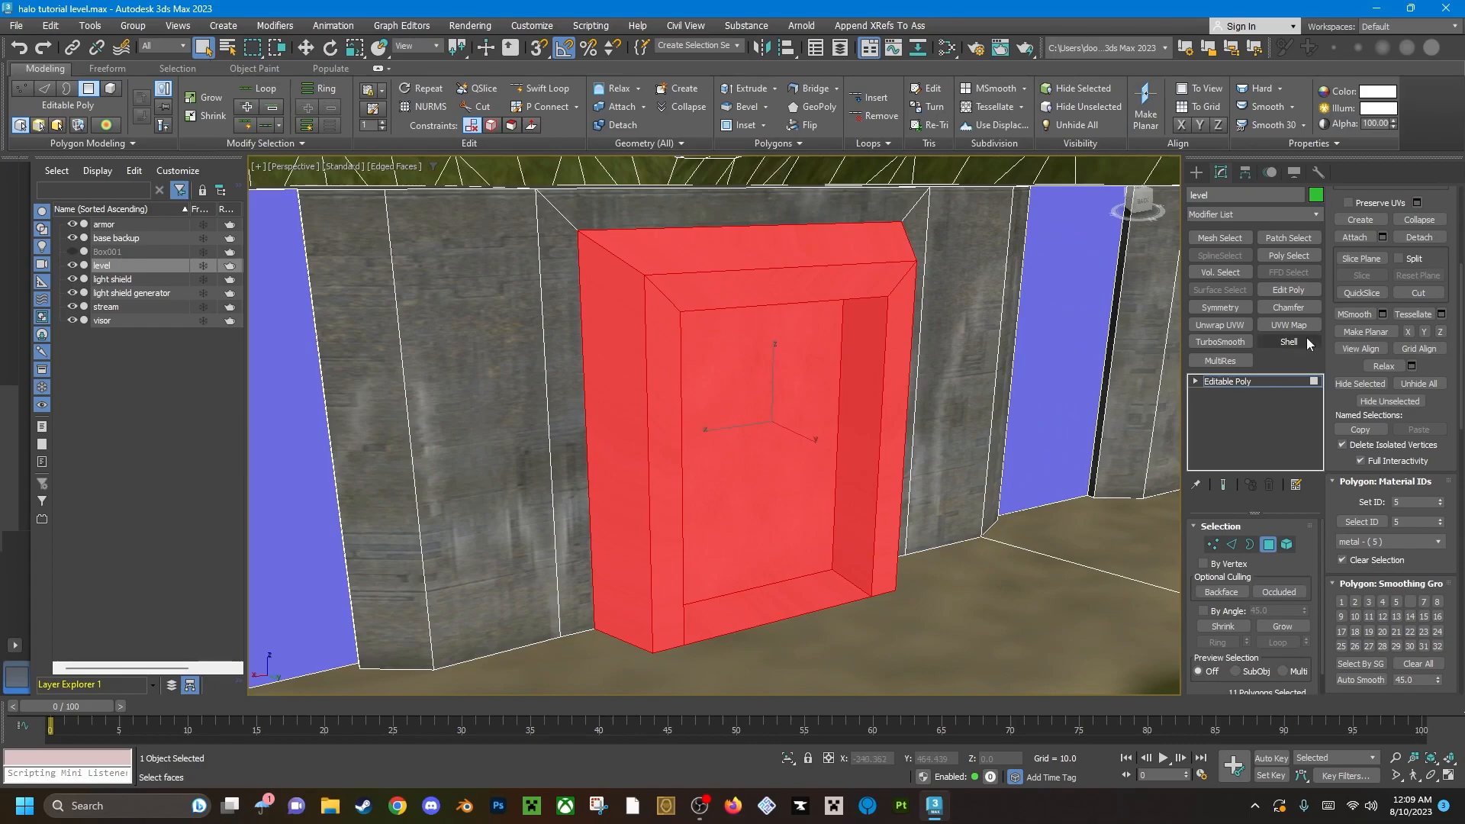
pyautogui.click(1290, 325)
pyautogui.click(1224, 615)
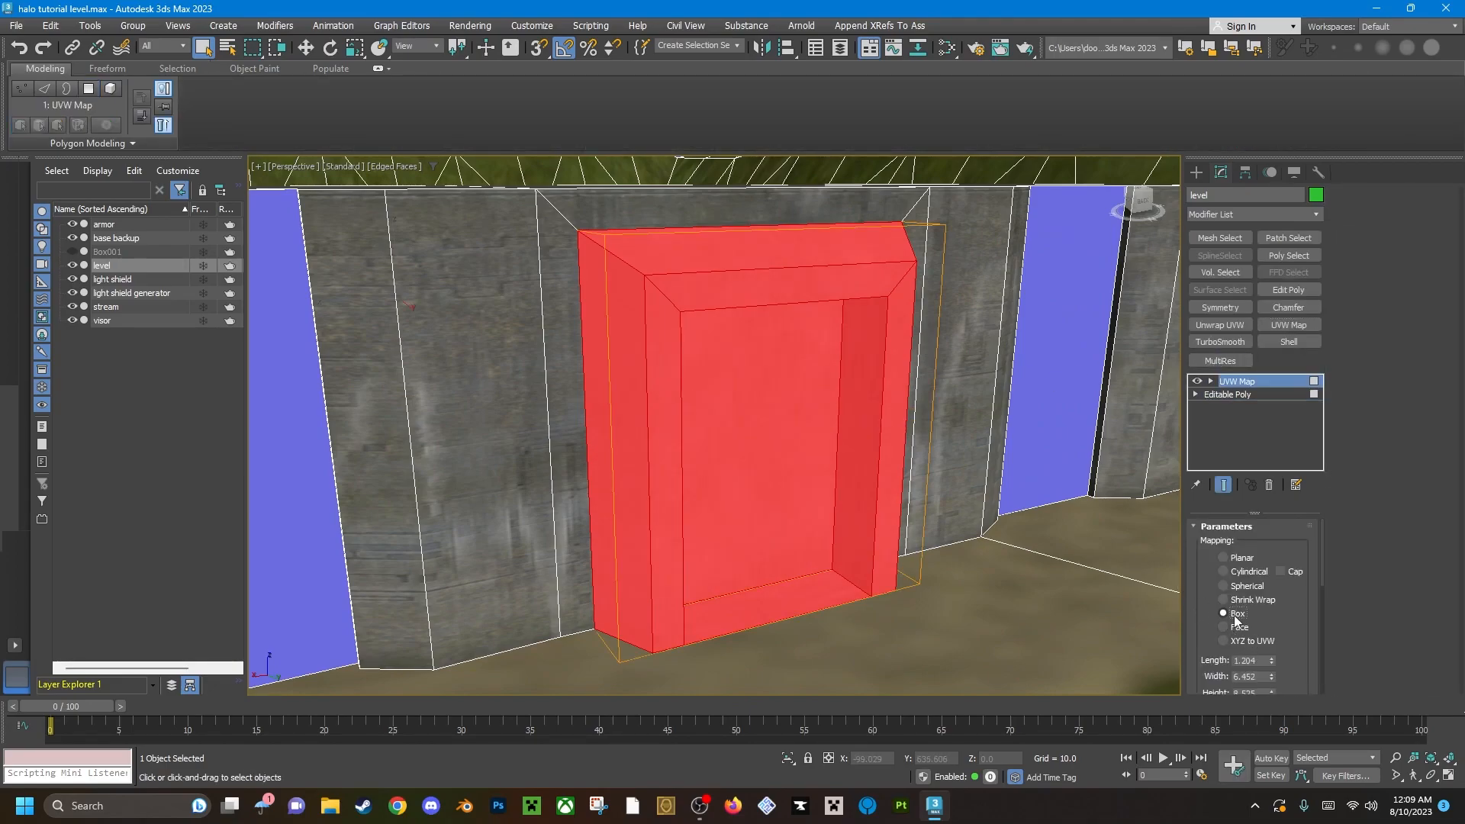
# Add an Edit Poly modifier to the level and unhide all its hidden polygons.
pyautogui.click(1305, 292)
pyautogui.keyDown('alt'); pyautogui.moveTo(720, 385); pyautogui.dragTo(709, 491, button='middle'); pyautogui.keyUp('alt')
pyautogui.scroll(-7, 710, 491)
pyautogui.scroll(2, 770, 479)
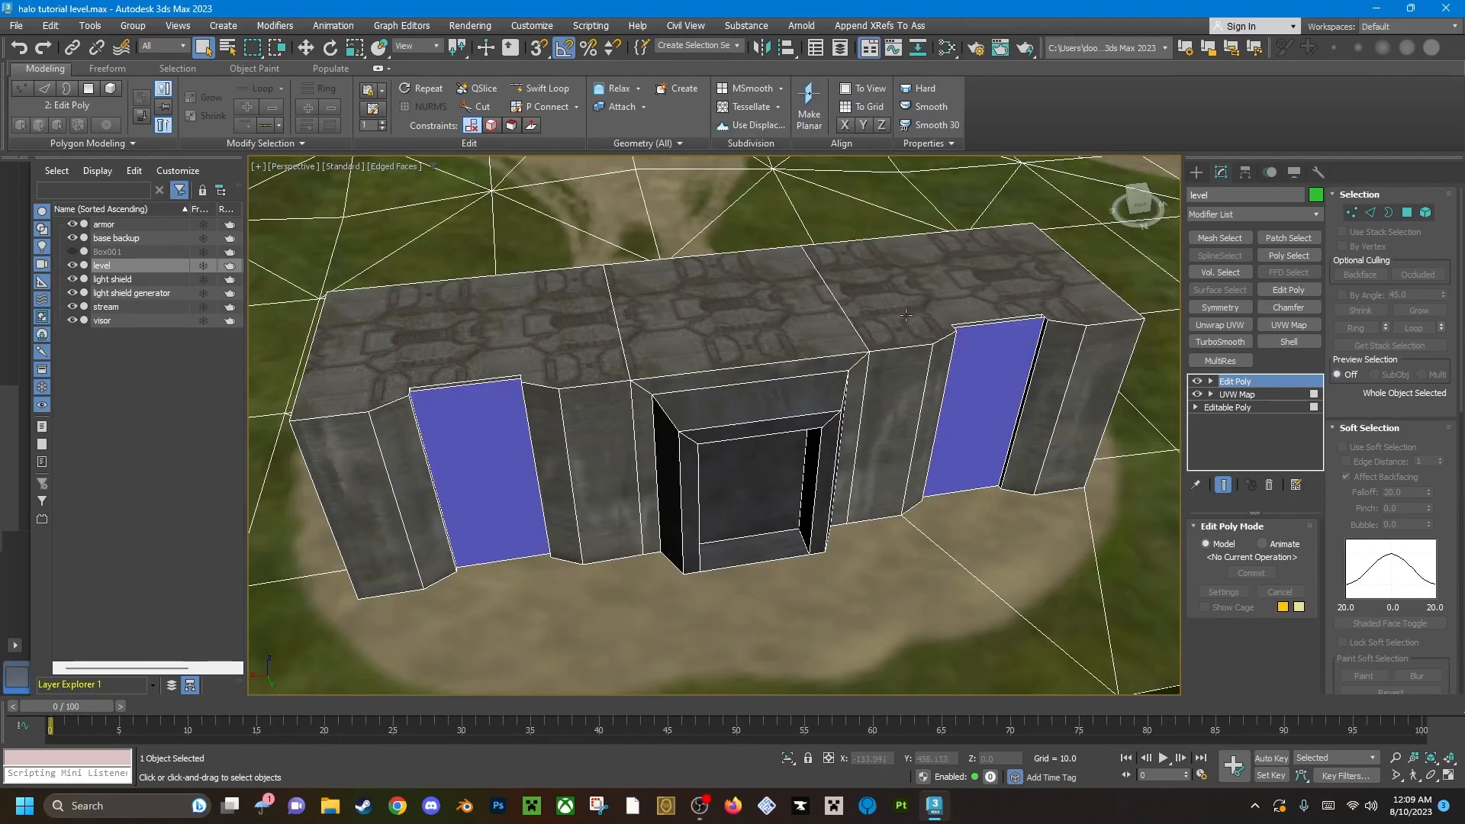
pyautogui.press('4')
pyautogui.doubleClick(839, 438)
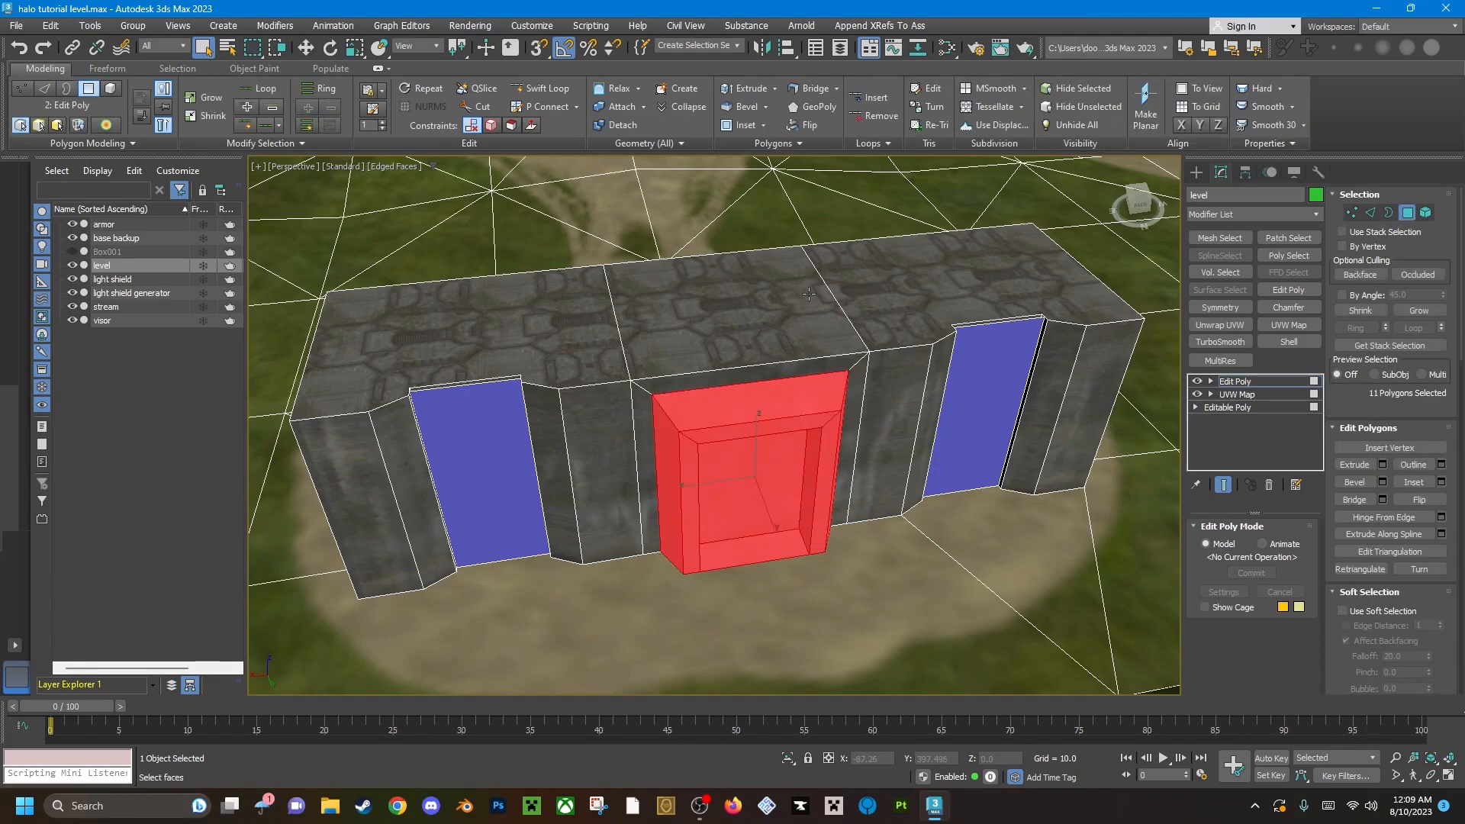
pyautogui.click(889, 527)
pyautogui.click(1079, 128)
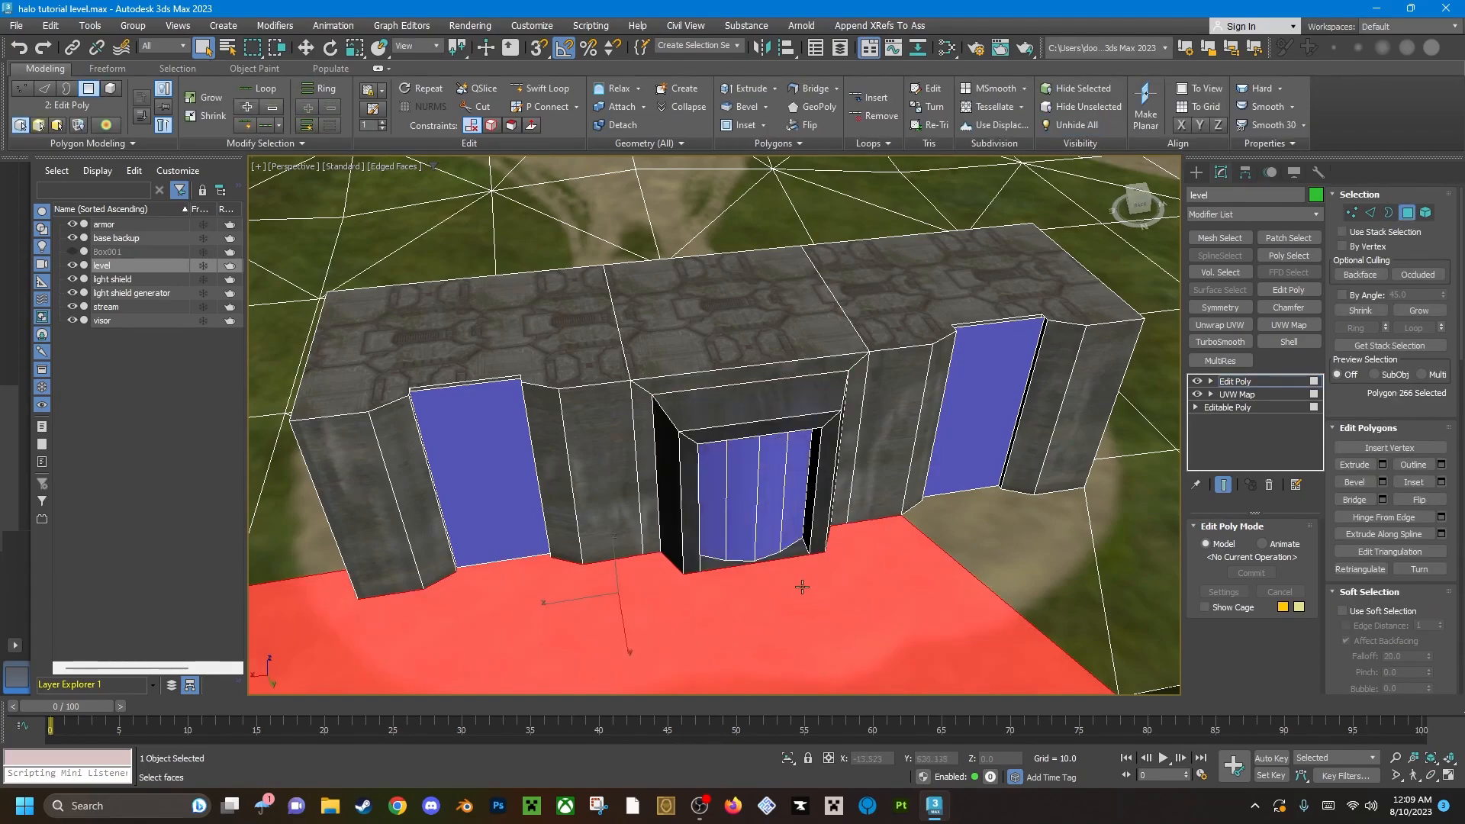
# Select the four curved panel polygons inside the back-wall door recess.
pyautogui.click(823, 529)
pyautogui.scroll(6, 781, 529)
pyautogui.scroll(-4, 781, 529)
pyautogui.keyDown('alt'); pyautogui.moveTo(781, 529); pyautogui.dragTo(787, 573, button='middle'); pyautogui.keyUp('alt')
pyautogui.click(813, 428)
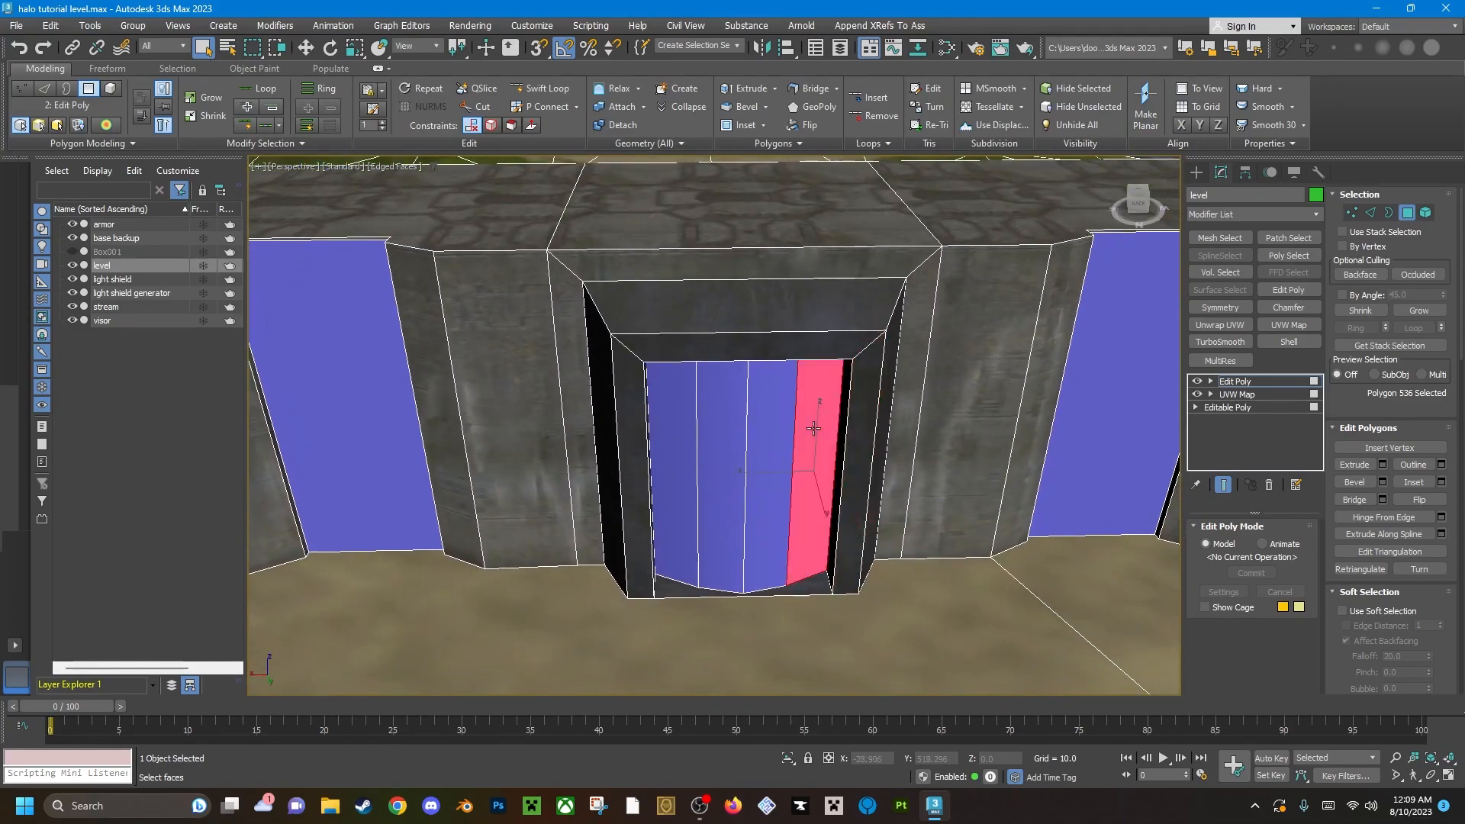
pyautogui.keyDown('ctrl'); pyautogui.click(772, 458); pyautogui.keyUp('ctrl')
pyautogui.keyDown('ctrl'); pyautogui.click(722, 458); pyautogui.keyUp('ctrl')
pyautogui.keyDown('ctrl'); pyautogui.click(672, 457); pyautogui.keyUp('ctrl')
pyautogui.scroll(3, 760, 454)
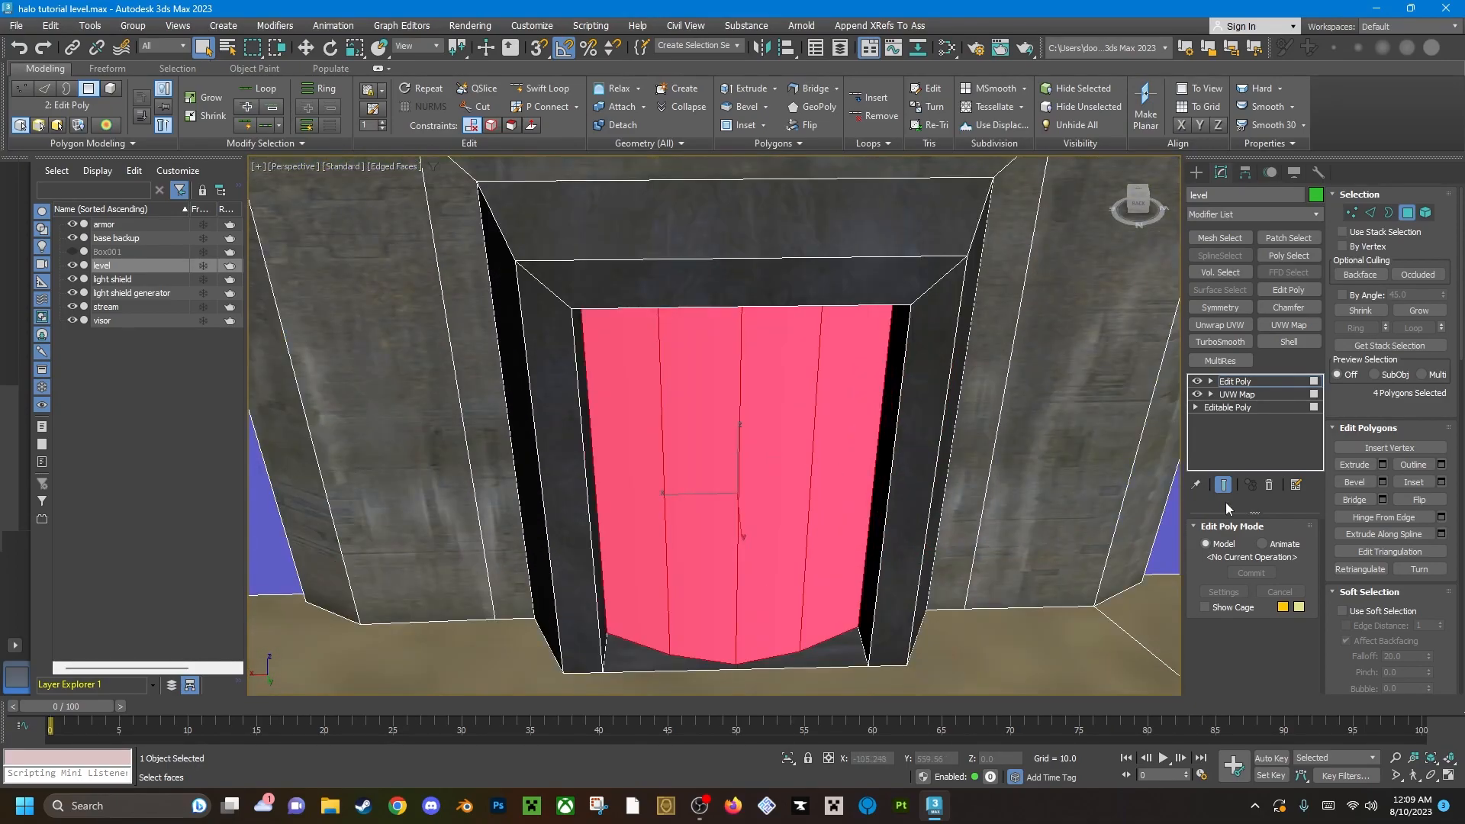
# Assign material ID 7 (teleporter) to the four curved panels and deselect them.
pyautogui.scroll(-10, 1458, 564)
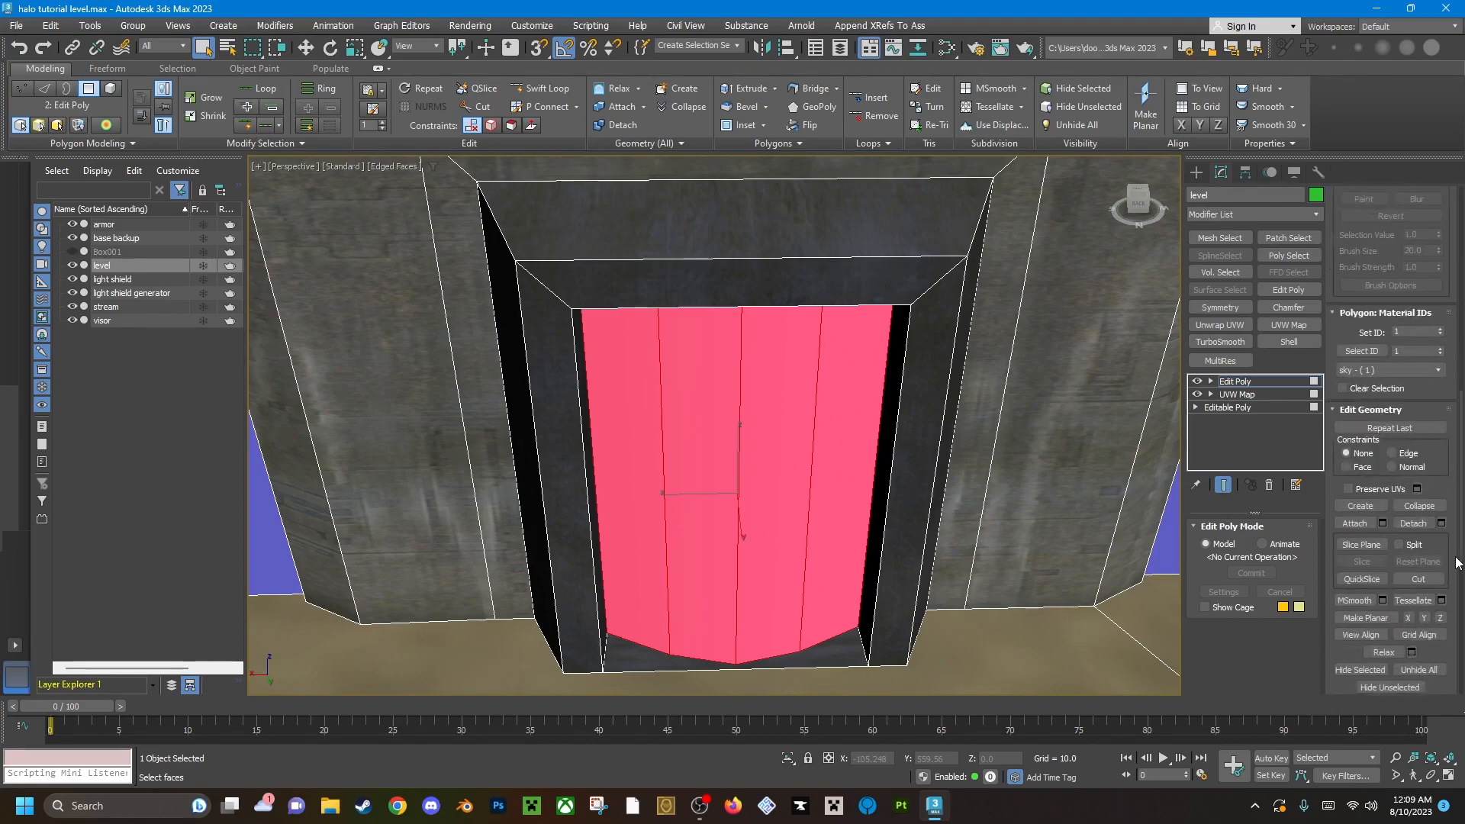
pyautogui.click(1441, 329)
pyautogui.click(1442, 329)
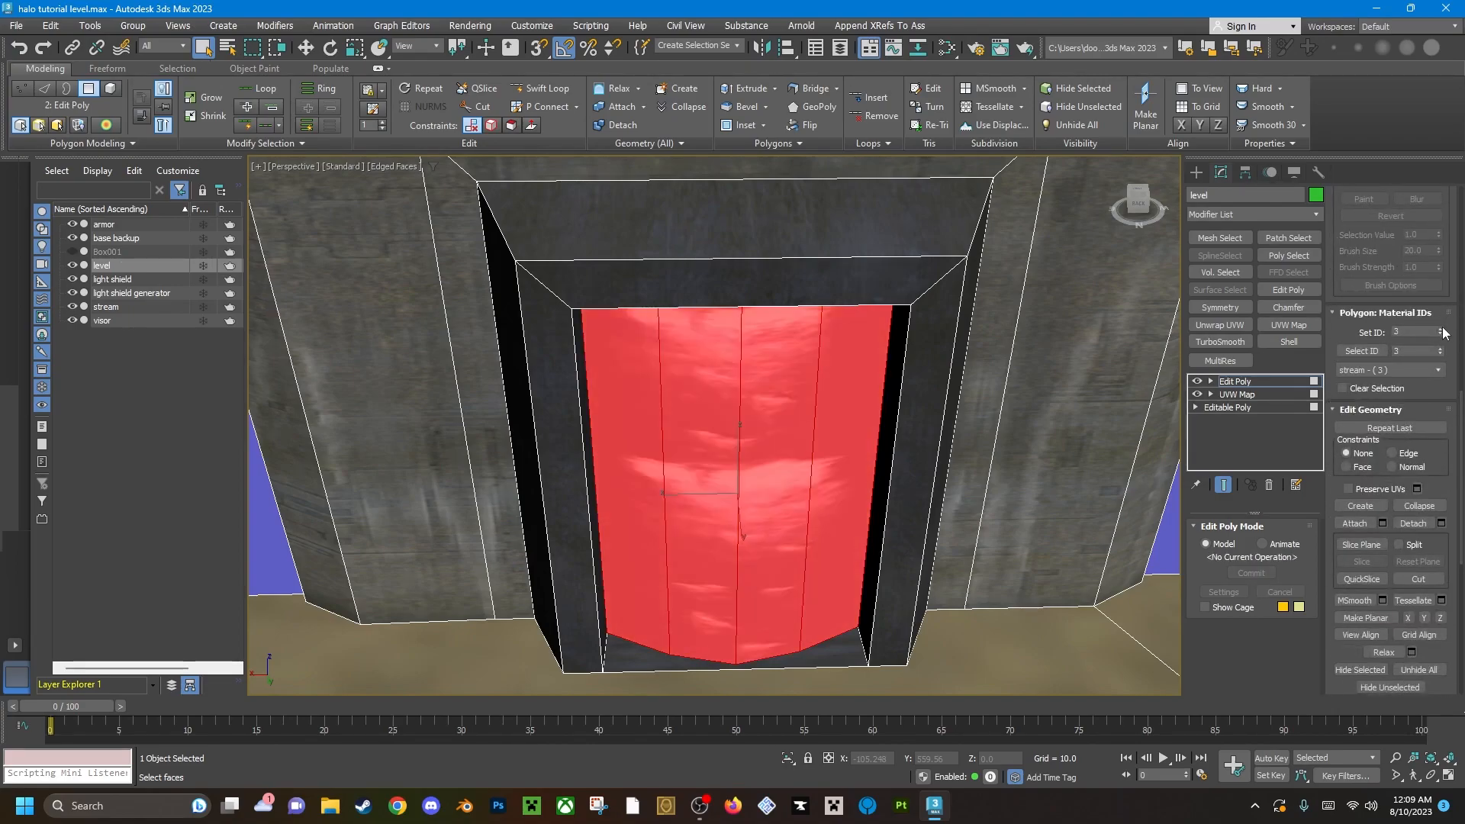
pyautogui.click(1442, 328)
pyautogui.click(1442, 328)
pyautogui.click(1441, 329)
pyautogui.click(1441, 328)
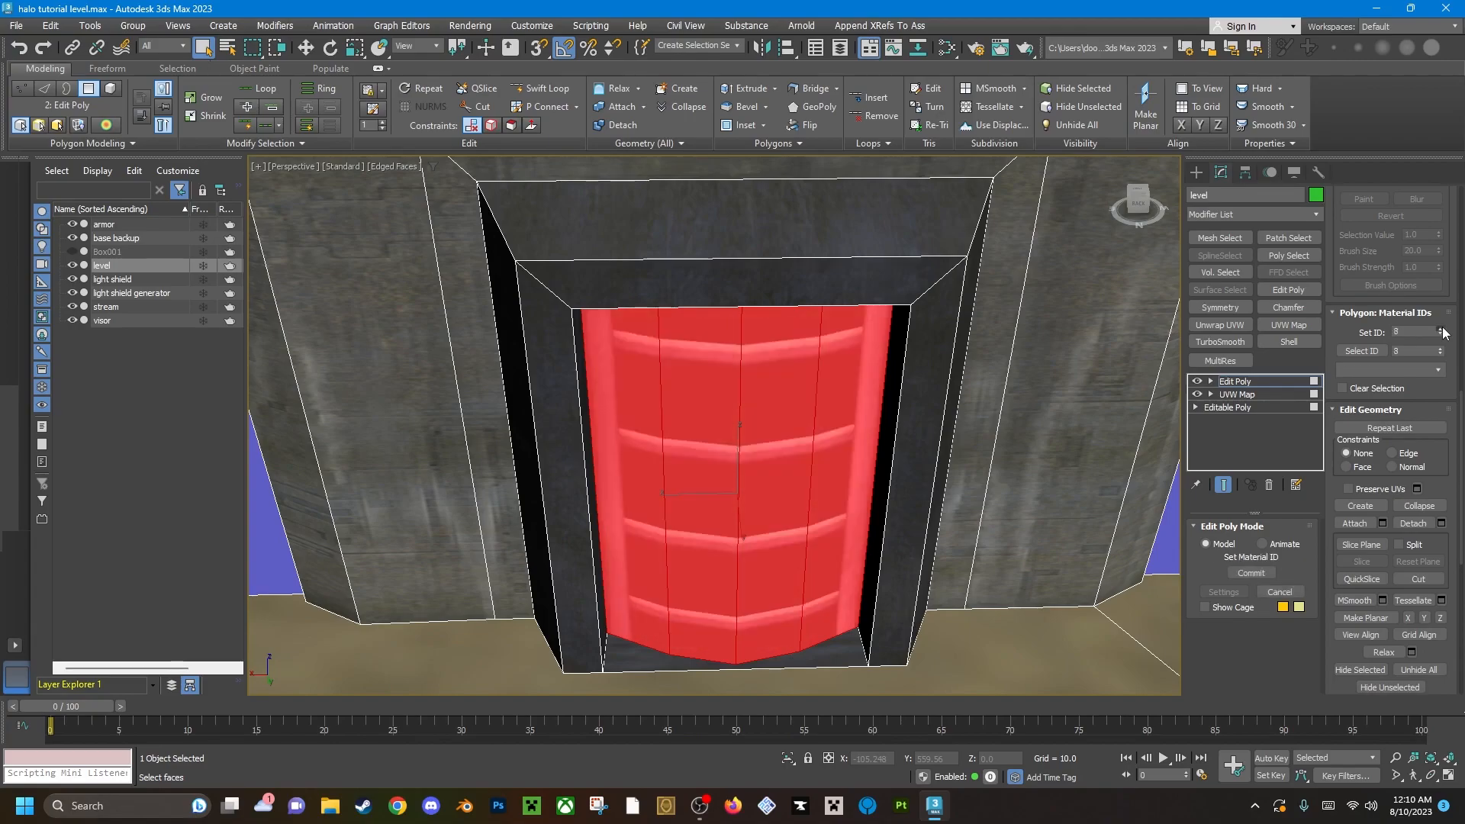
pyautogui.click(1442, 330)
pyautogui.click(953, 650)
pyautogui.keyDown('alt'); pyautogui.moveTo(901, 611); pyautogui.dragTo(767, 473, button='middle'); pyautogui.keyUp('alt')
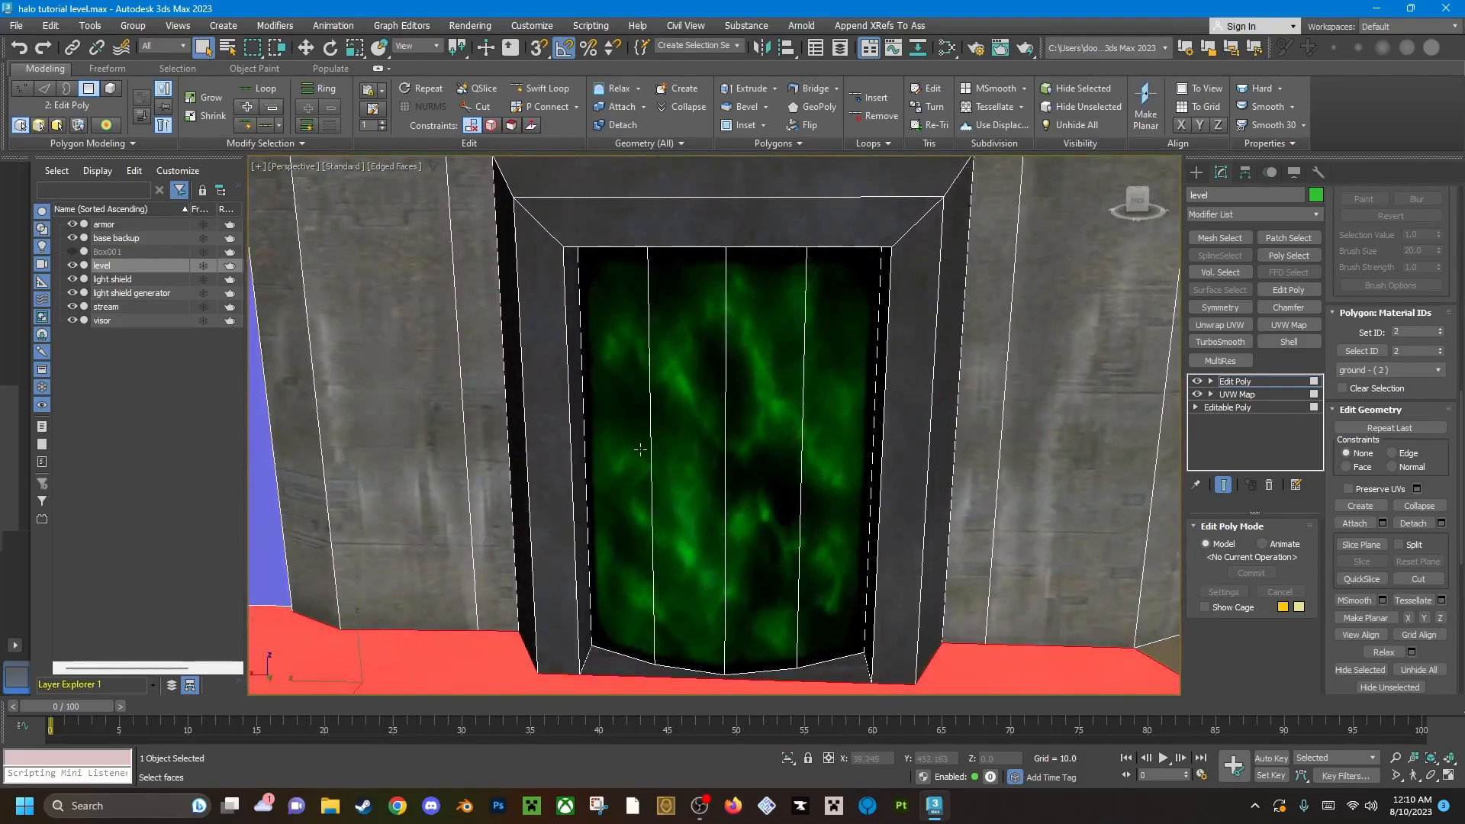
# Reselect the four teleporter panels and apply a UVW Map modifier to them.
pyautogui.click(645, 451)
pyautogui.click(837, 475)
pyautogui.keyDown('ctrl'); pyautogui.click(772, 465); pyautogui.keyUp('ctrl')
pyautogui.keyDown('ctrl'); pyautogui.click(690, 459); pyautogui.keyUp('ctrl')
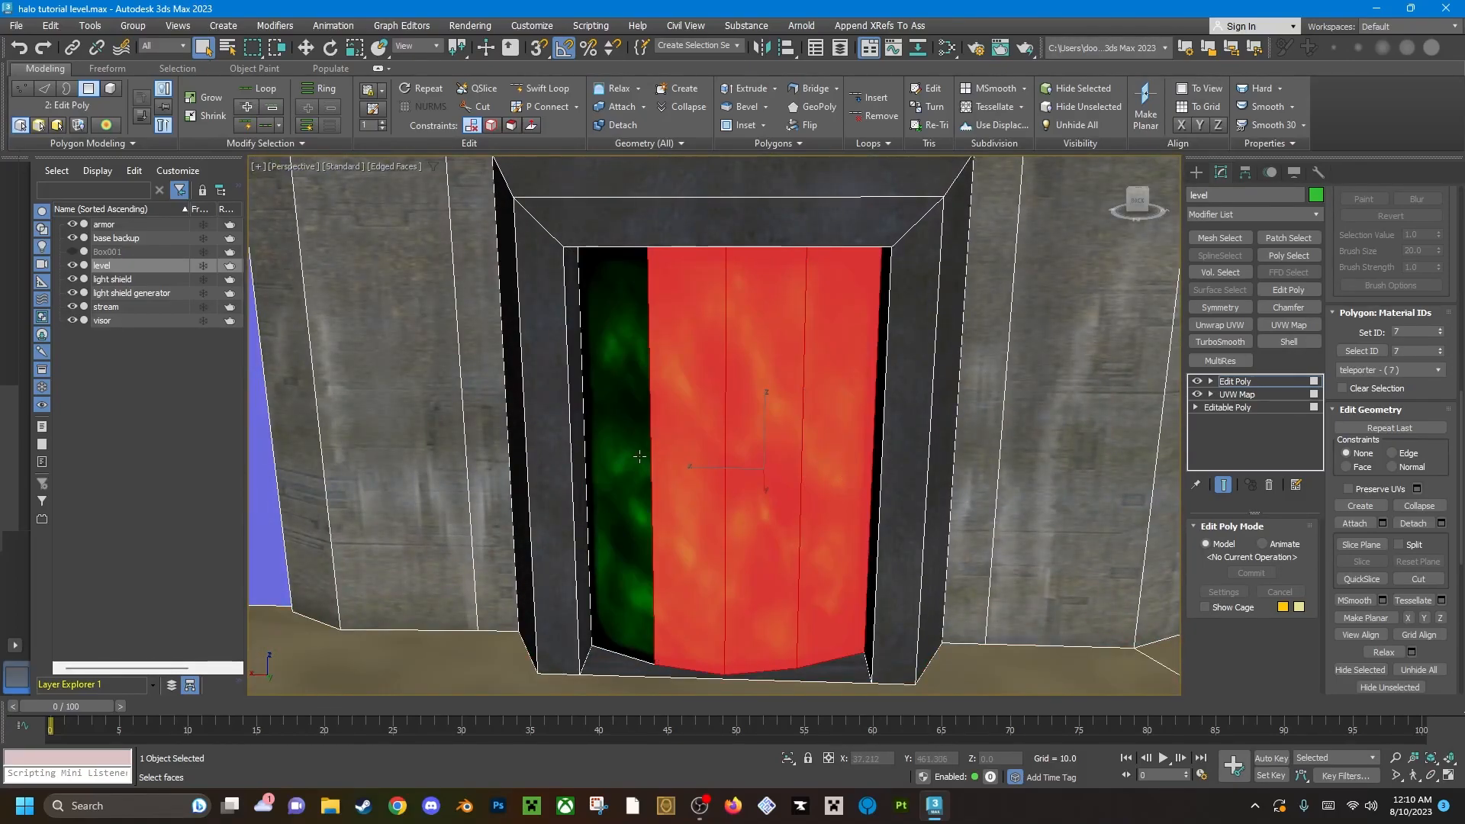
pyautogui.keyDown('ctrl'); pyautogui.click(624, 457); pyautogui.keyUp('ctrl')
pyautogui.click(1290, 325)
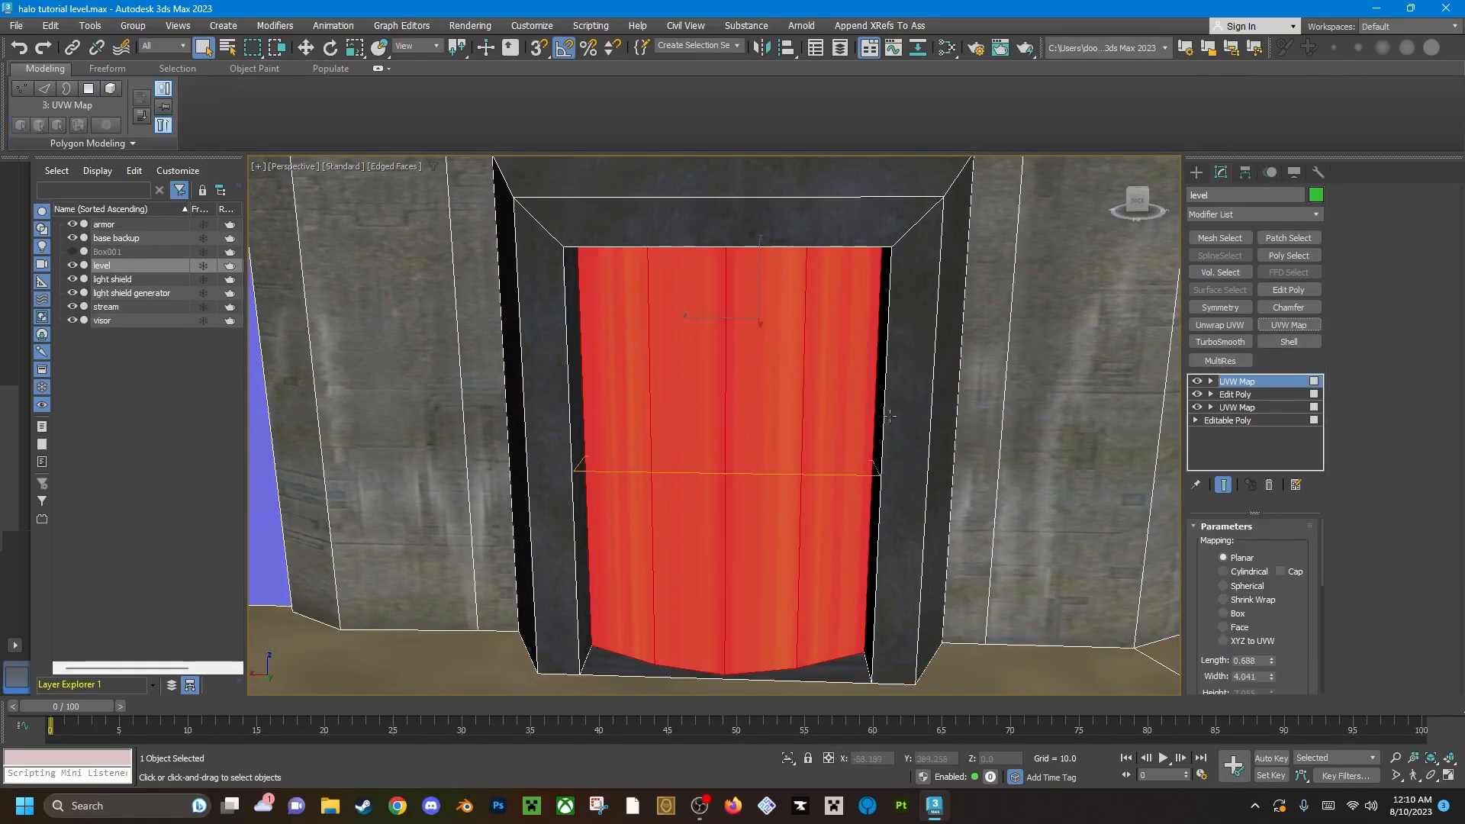
# Try aligning the teleporter panels' planar mapping to the X axis and fitting it.
pyautogui.scroll(-5, 1313, 628)
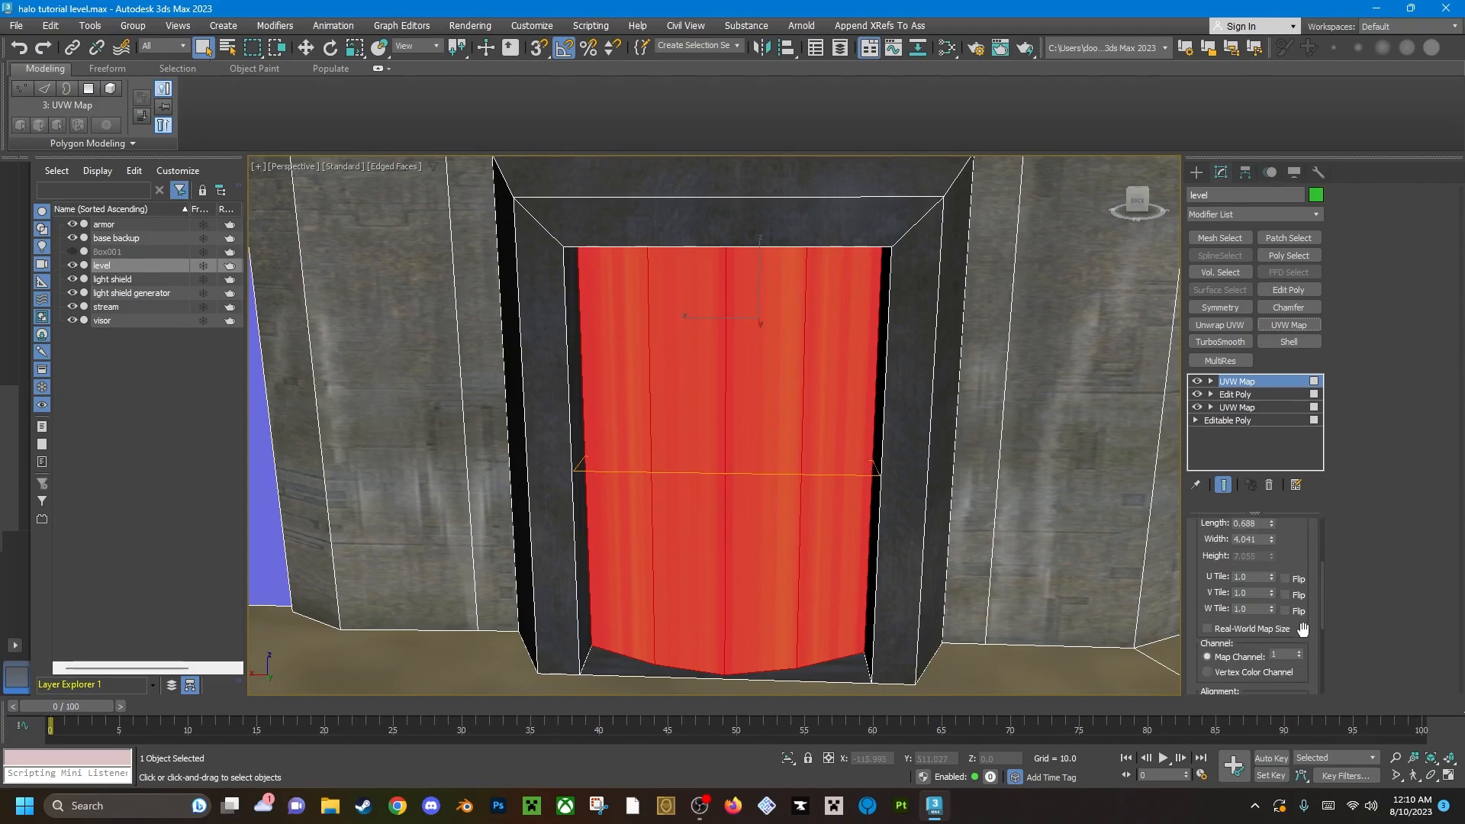
pyautogui.scroll(-2, 1312, 628)
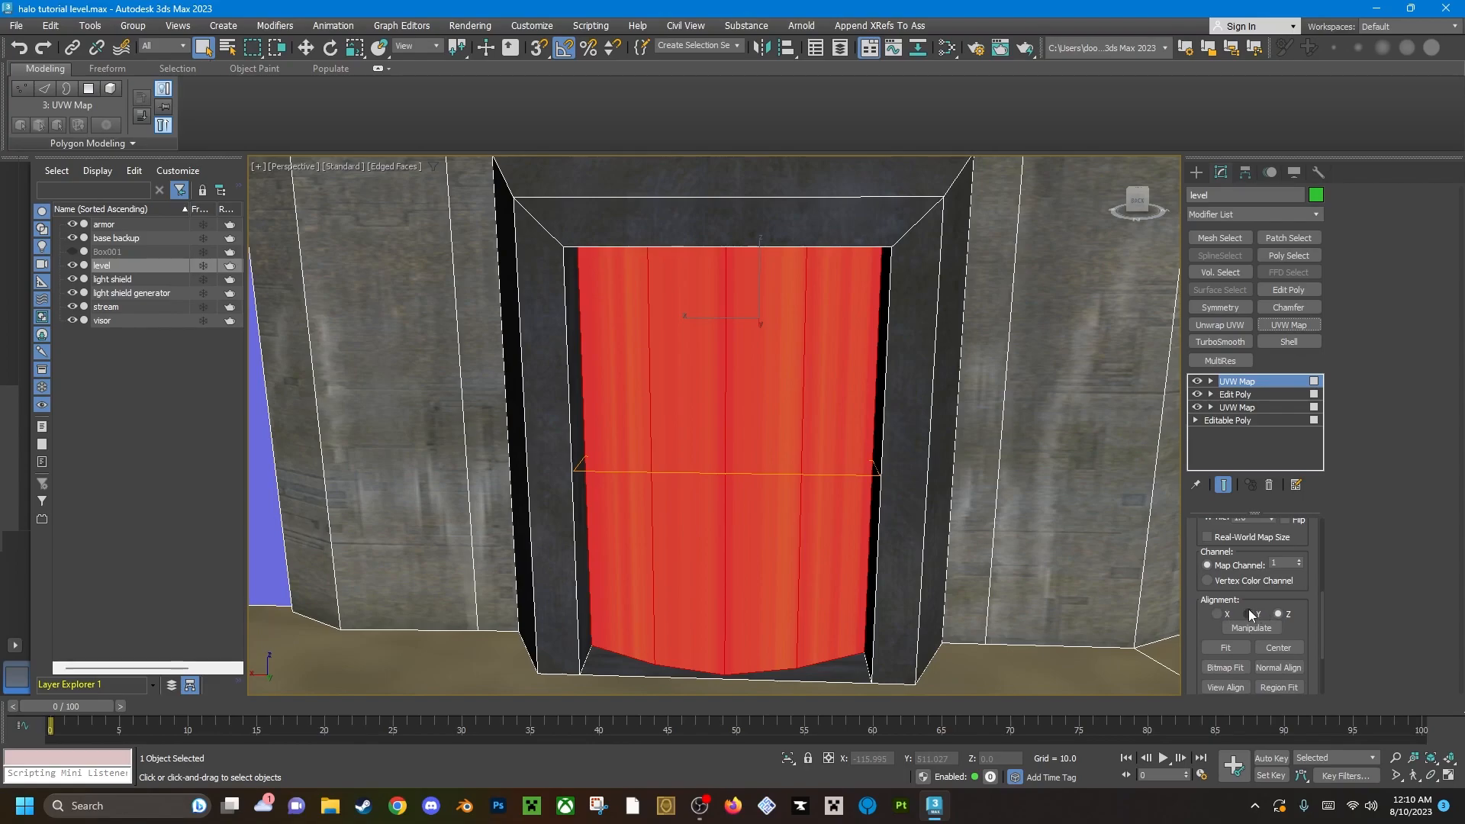
pyautogui.click(1219, 613)
pyautogui.click(1249, 613)
pyautogui.click(1219, 612)
pyautogui.click(1234, 649)
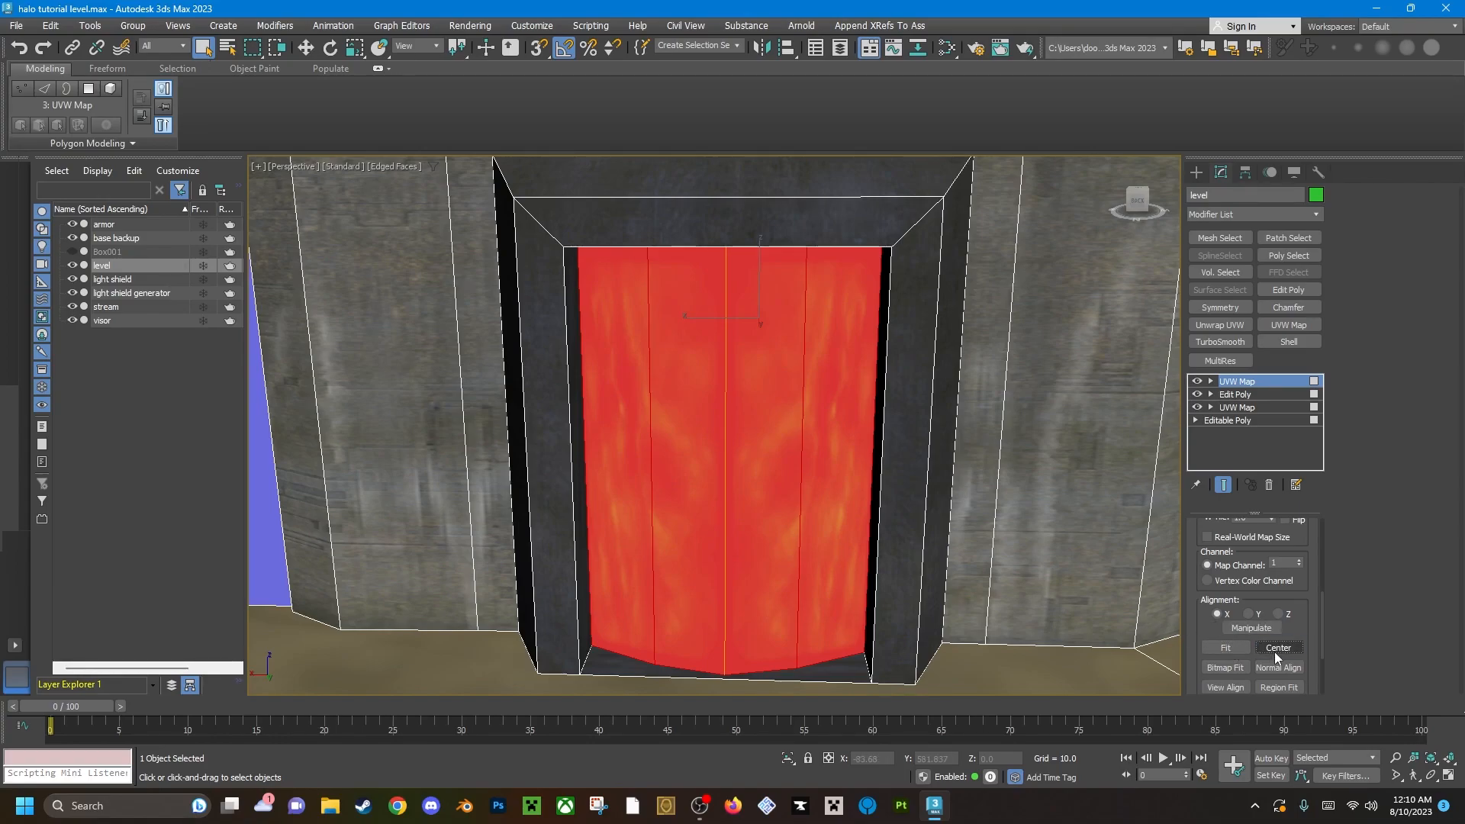
# Align the teleporter panels' planar mapping to the Y axis and fit it to the selection.
pyautogui.keyDown('alt'); pyautogui.moveTo(980, 499); pyautogui.dragTo(736, 432, button='middle'); pyautogui.keyUp('alt')
pyautogui.click(1251, 614)
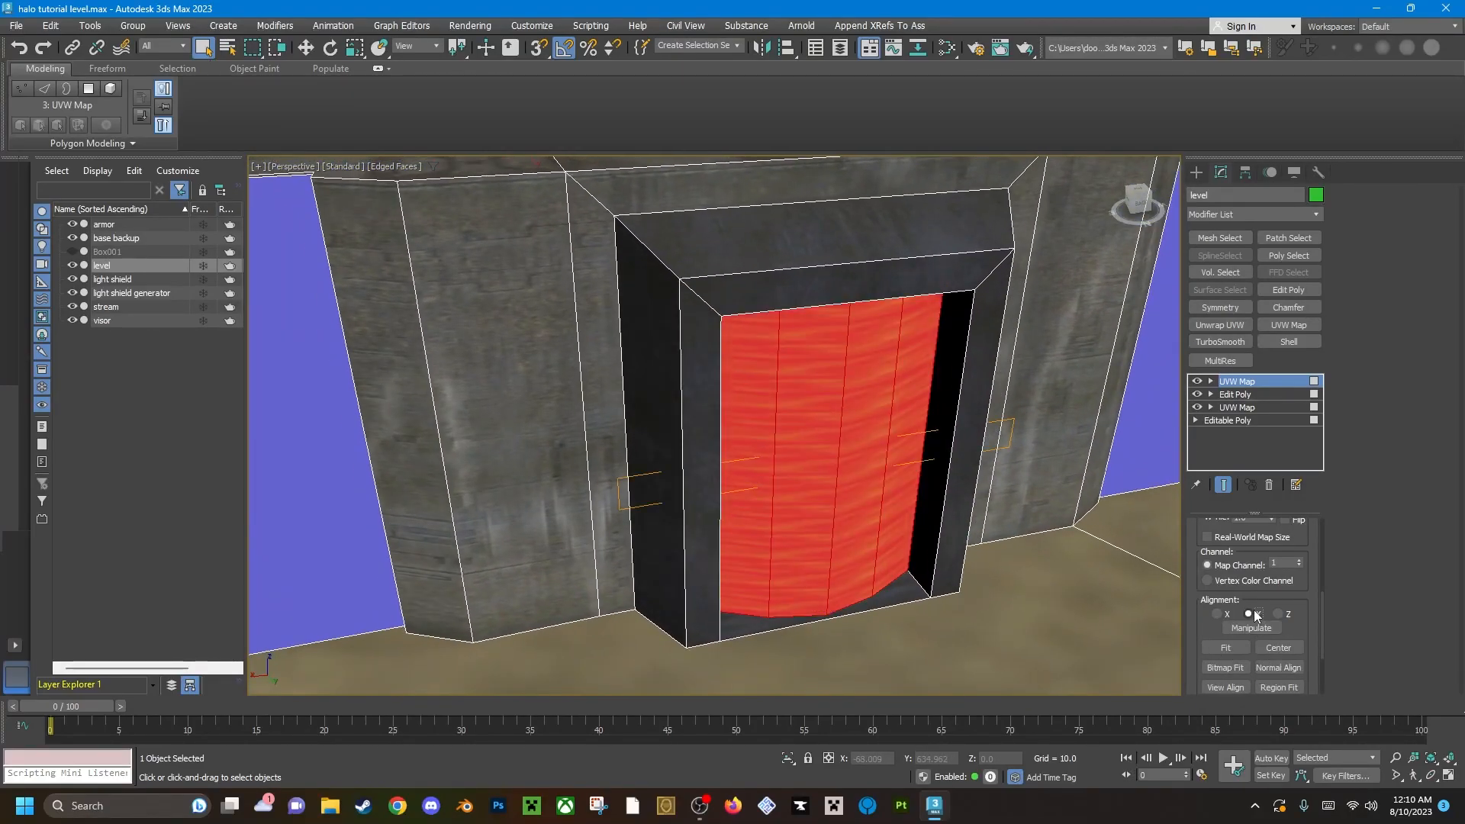
pyautogui.click(1229, 648)
pyautogui.scroll(5, 767, 531)
pyautogui.scroll(-5, 858, 497)
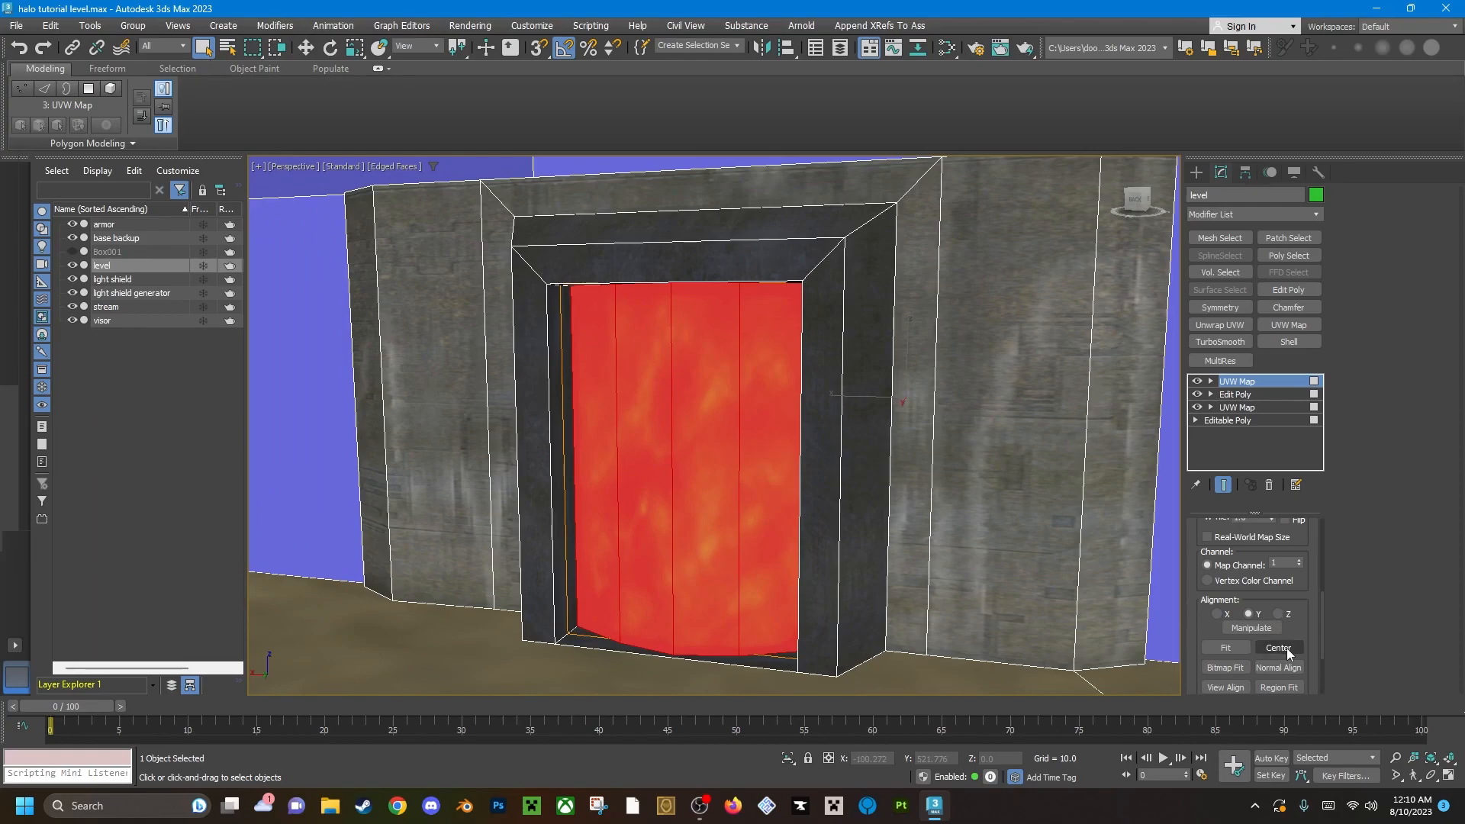
pyautogui.scroll(1, 760, 443)
pyautogui.moveTo(760, 443); pyautogui.dragTo(705, 461, button='middle')
# Add an Edit Poly modifier and enter polygon editing at the entrance of the base's passage.
pyautogui.click(1289, 291)
pyautogui.scroll(4, 721, 448)
pyautogui.scroll(-4, 818, 421)
pyautogui.scroll(5, 788, 492)
pyautogui.scroll(-4, 763, 465)
pyautogui.scroll(-5, 718, 396)
pyautogui.scroll(4, 785, 445)
pyautogui.press('4')
# Select the passage's two inner side walls and ceiling, leaving its floor out of the selection.
pyautogui.click(703, 523)
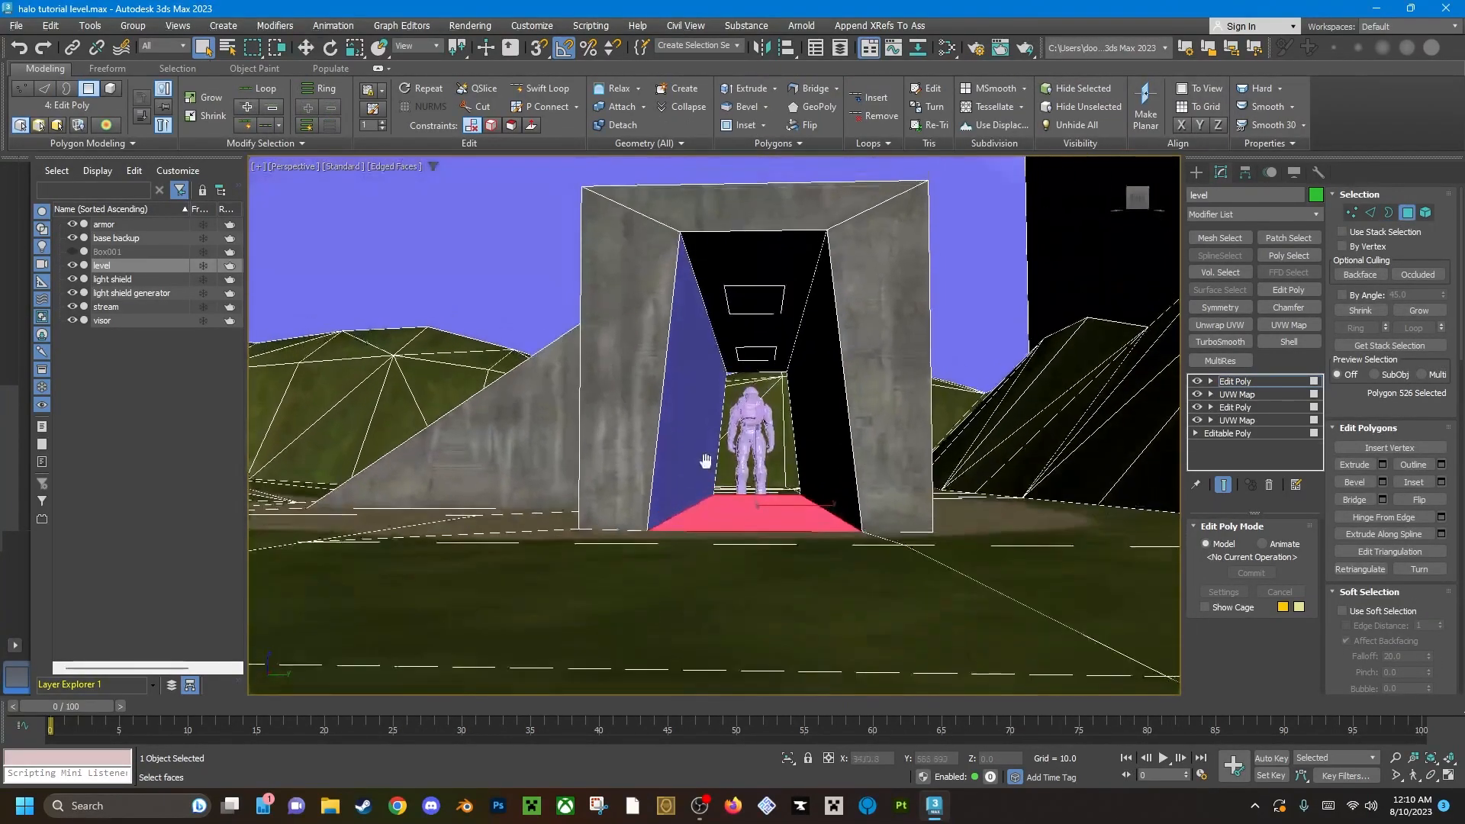
pyautogui.keyDown('ctrl'); pyautogui.click(699, 367); pyautogui.keyUp('ctrl')
pyautogui.keyDown('ctrl'); pyautogui.click(779, 331); pyautogui.keyUp('ctrl')
pyautogui.keyDown('ctrl'); pyautogui.click(823, 343); pyautogui.keyUp('ctrl')
pyautogui.keyDown('alt'); pyautogui.moveTo(834, 382); pyautogui.dragTo(802, 411, button='middle'); pyautogui.keyUp('alt')
pyautogui.keyDown('alt'); pyautogui.click(750, 516); pyautogui.keyUp('alt')
pyautogui.keyDown('alt'); pyautogui.moveTo(774, 459); pyautogui.dragTo(725, 336, button='middle'); pyautogui.keyUp('alt')
pyautogui.scroll(3, 748, 443)
pyautogui.scroll(2, 747, 443)
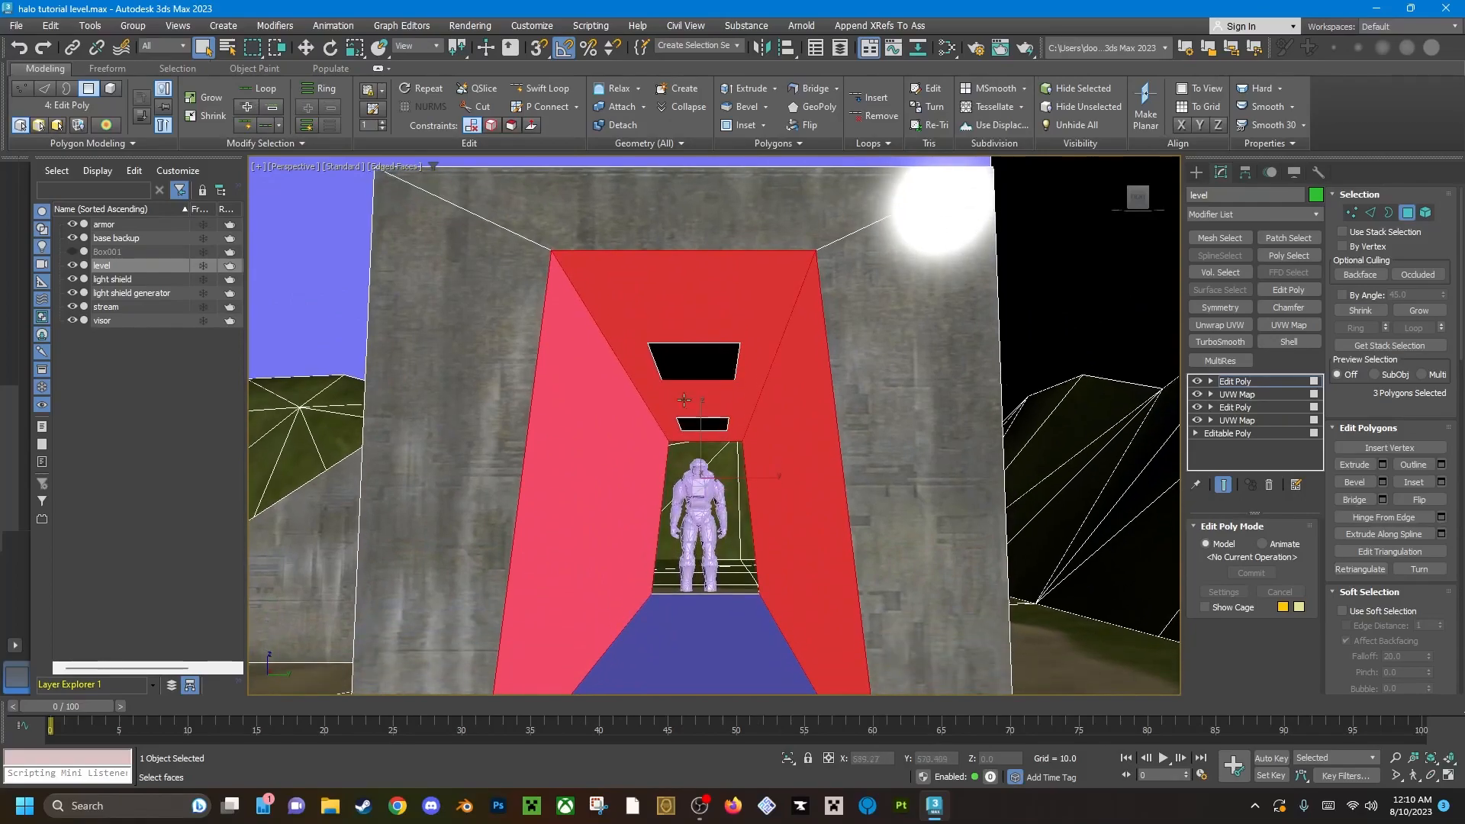
pyautogui.moveTo(860, 497); pyautogui.dragTo(907, 469, button='middle')
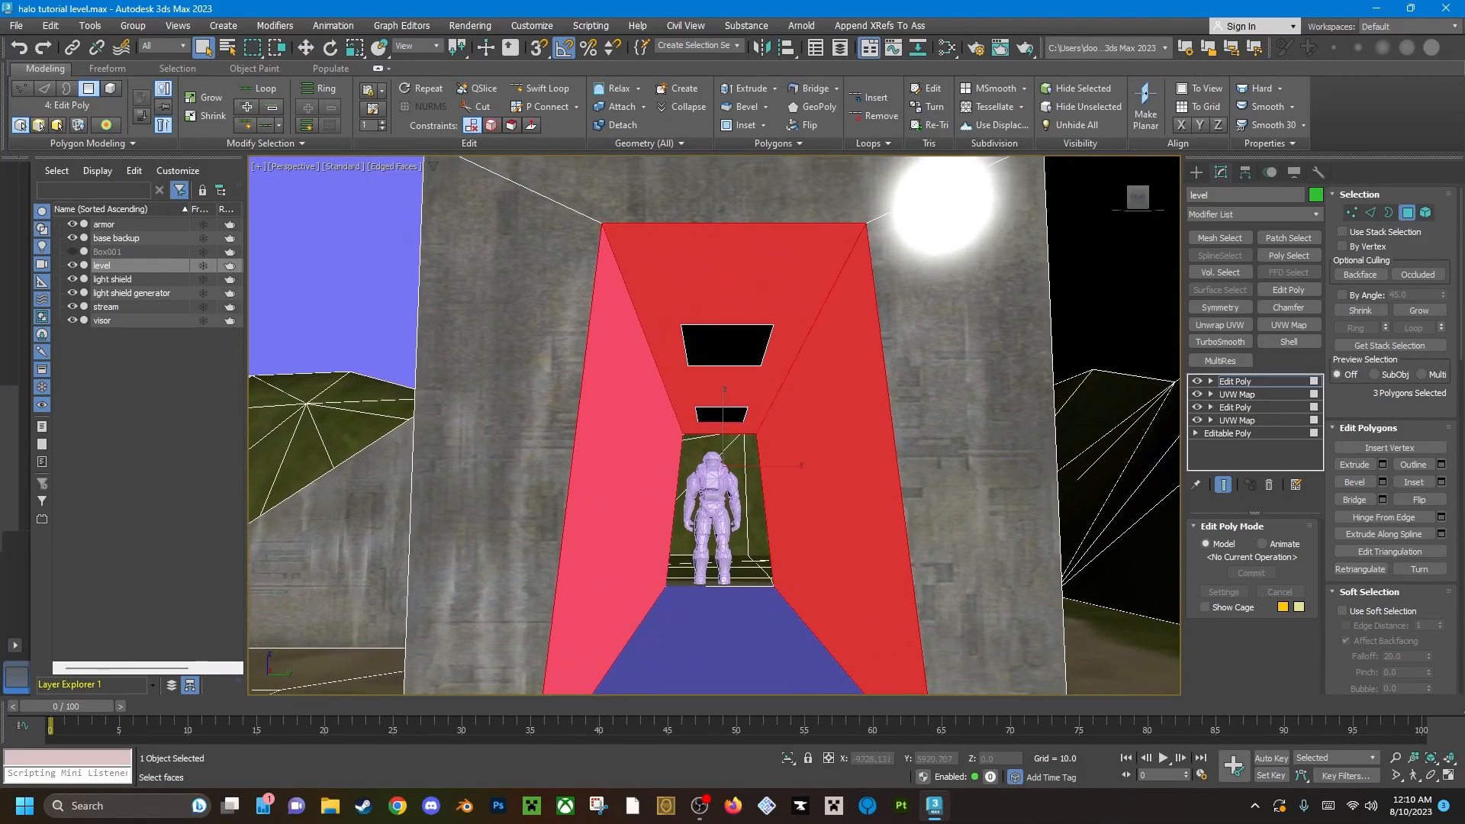
# Assign material ID 5 (metal) to the passage's side walls and ceiling.
pyautogui.scroll(-3, 1449, 592)
pyautogui.scroll(-5, 1449, 592)
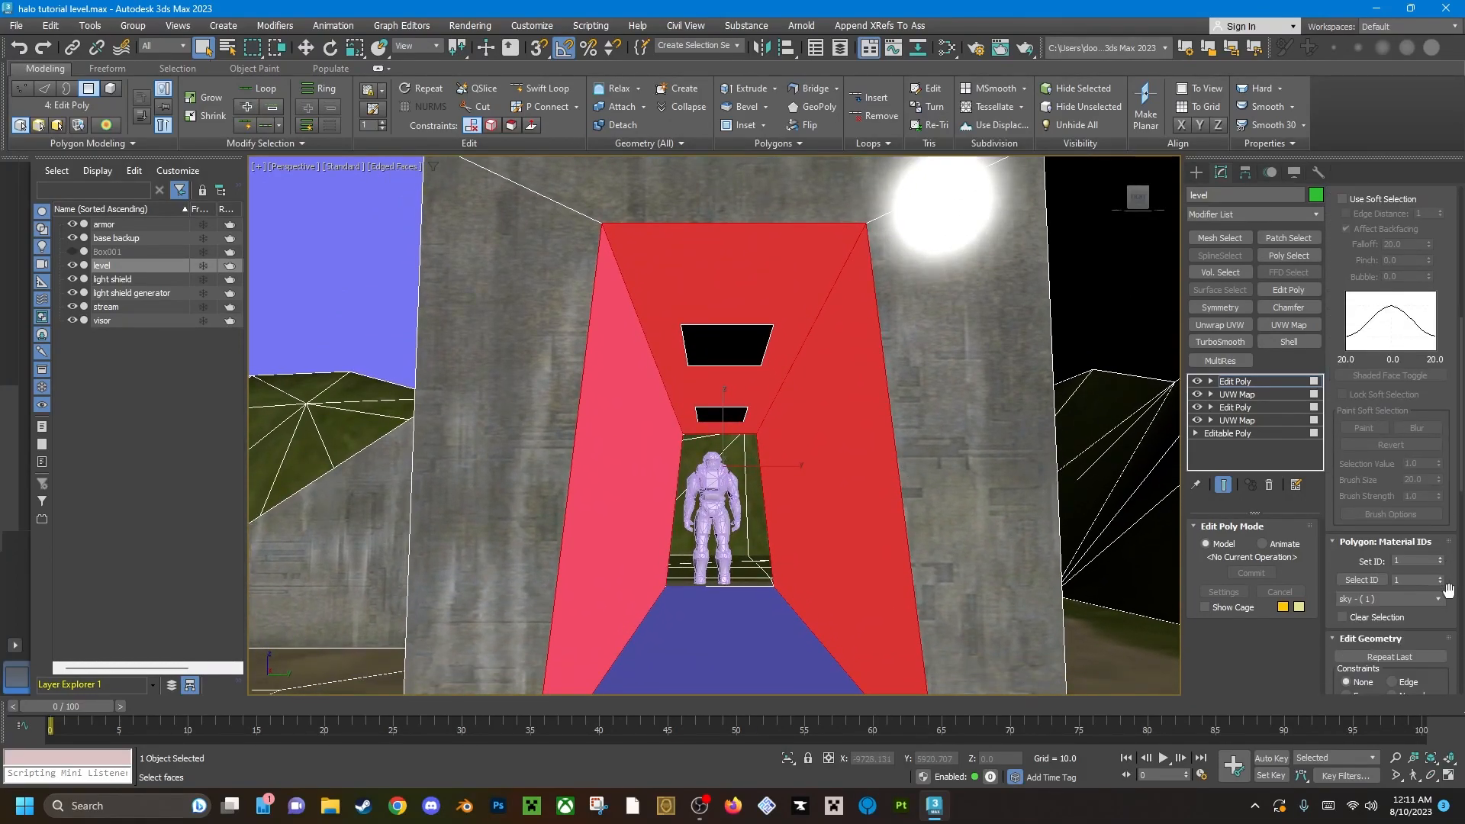
pyautogui.tripleClick(1441, 560)
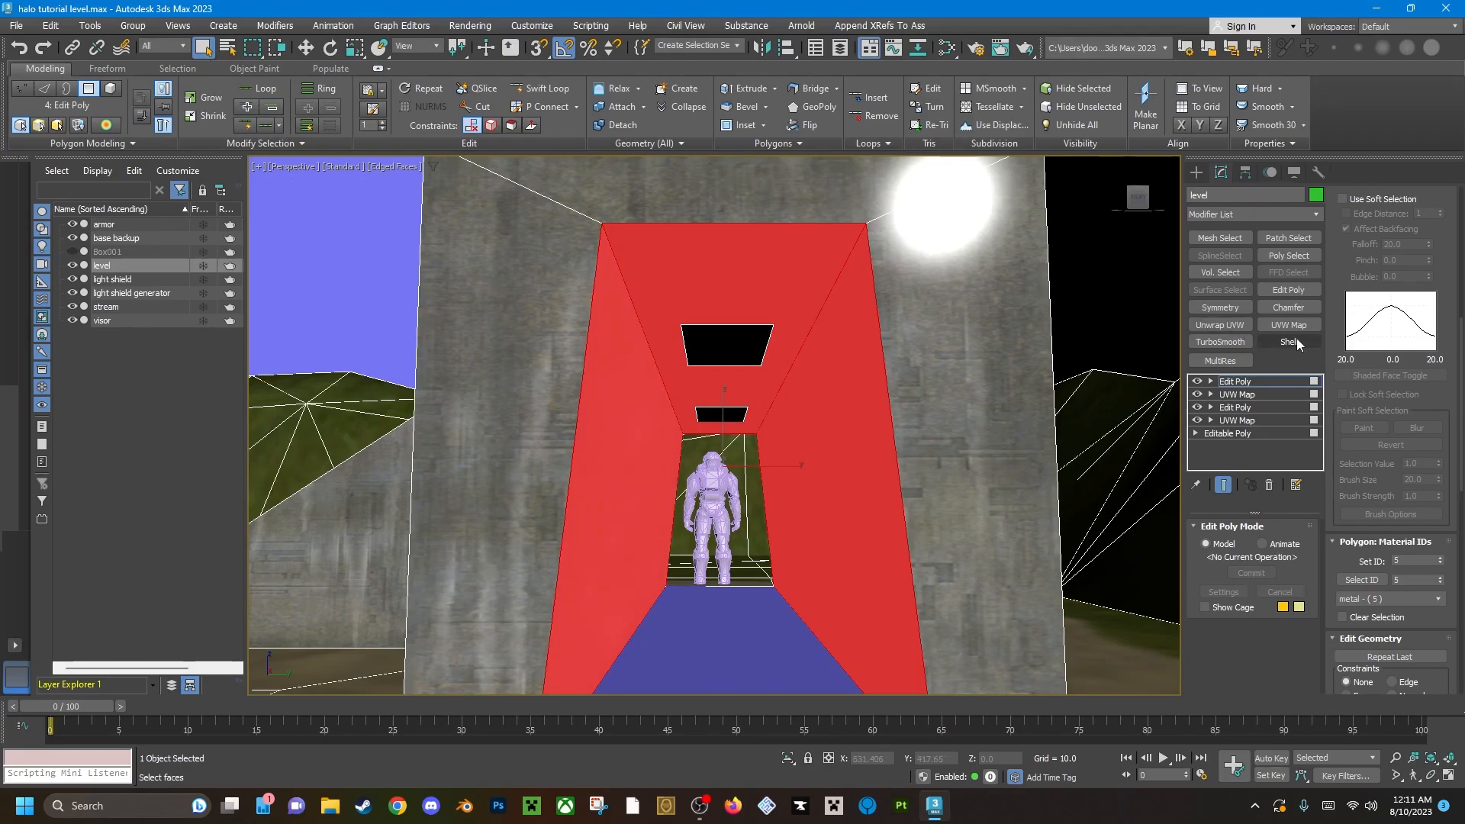
# Apply a UVW Map modifier with Box mapping to the passage's side walls and ceiling.
pyautogui.click(1289, 324)
pyautogui.click(1242, 615)
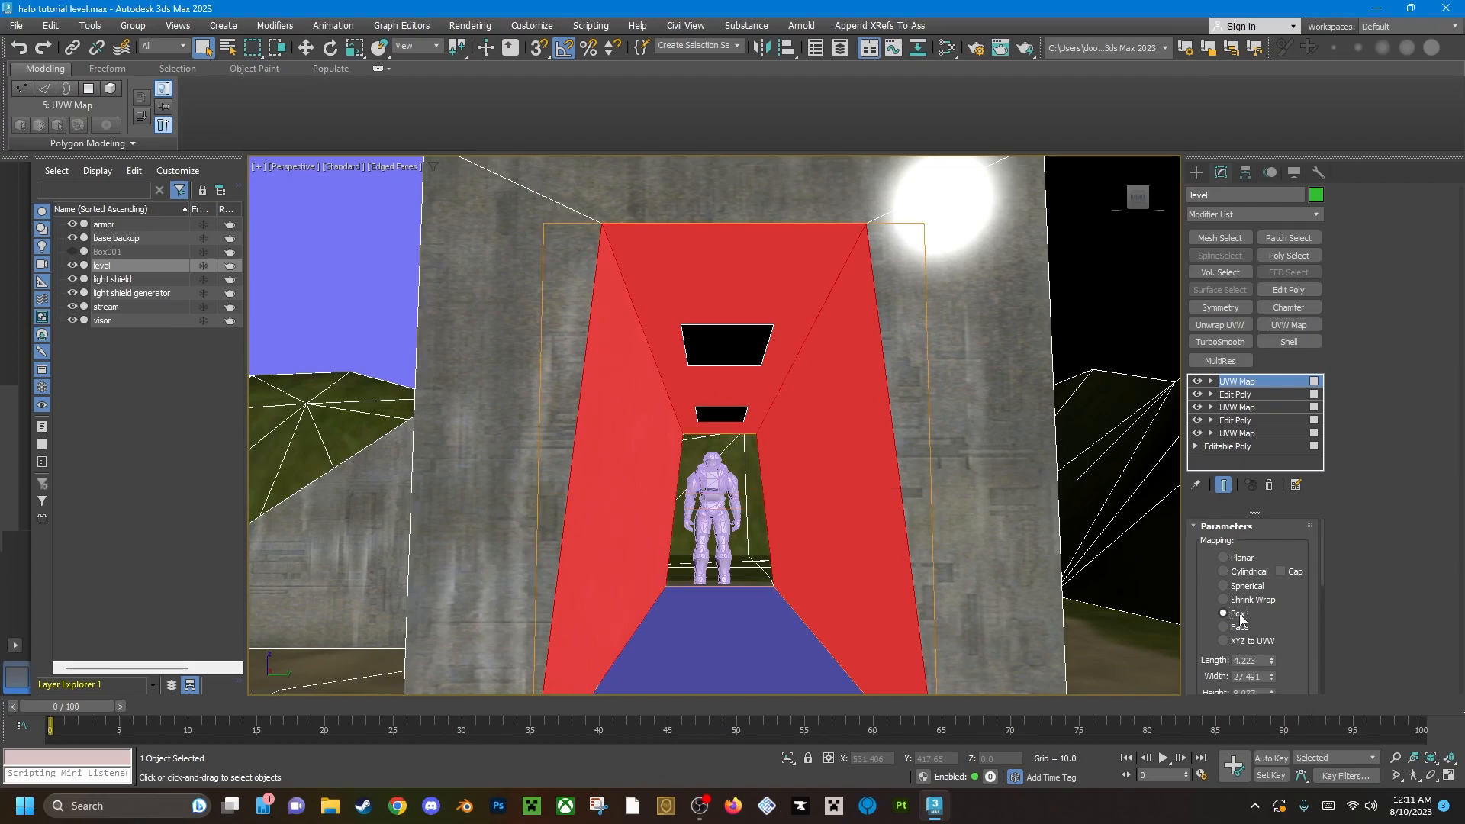
pyautogui.keyDown('alt'); pyautogui.moveTo(782, 470); pyautogui.dragTo(778, 471, button='middle'); pyautogui.keyUp('alt')
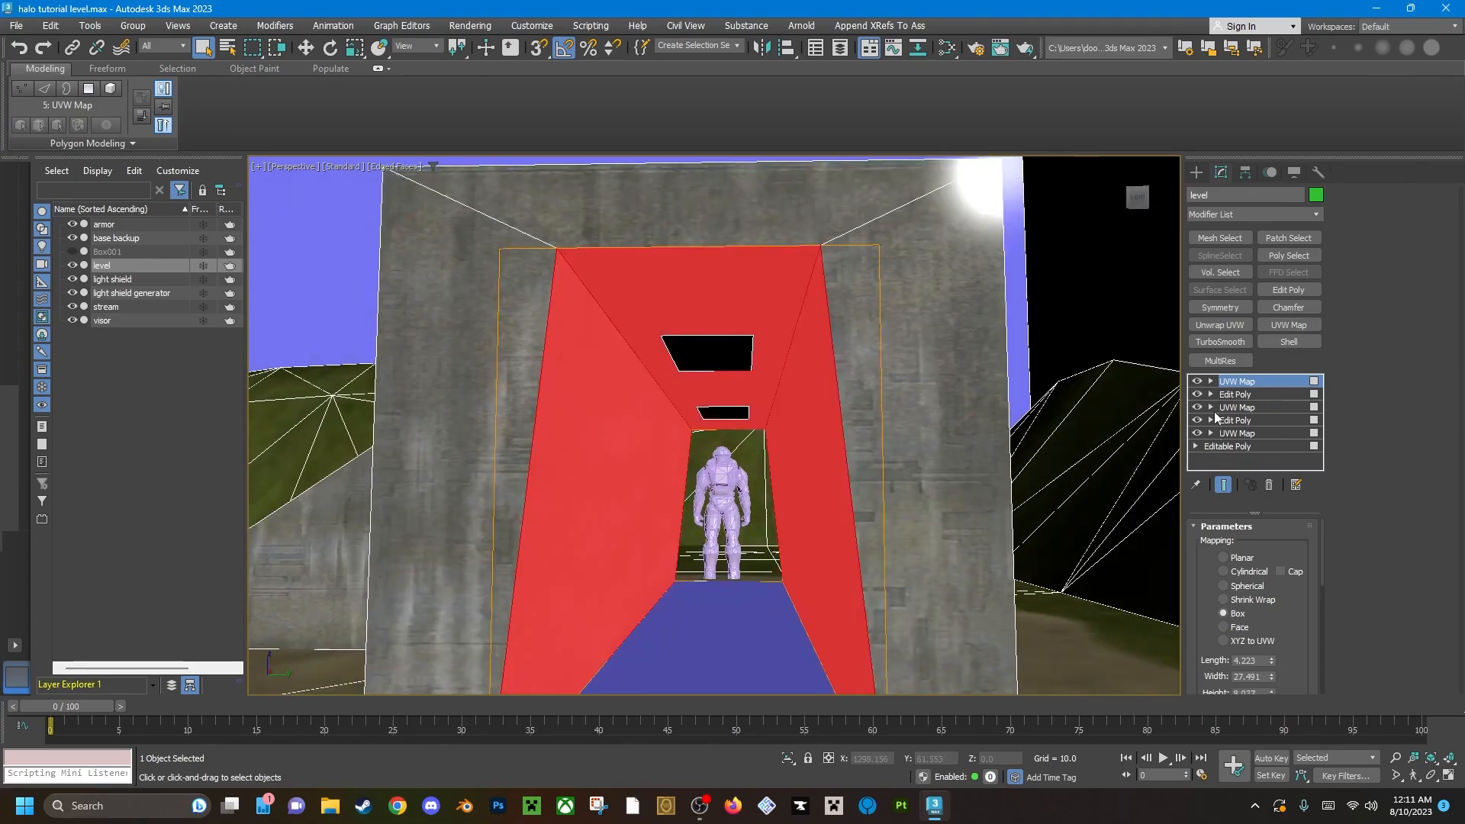
# Inspect the metal mapping on the passage's walls and ceiling at the UVW Map's gizmo level.
pyautogui.click(1237, 395)
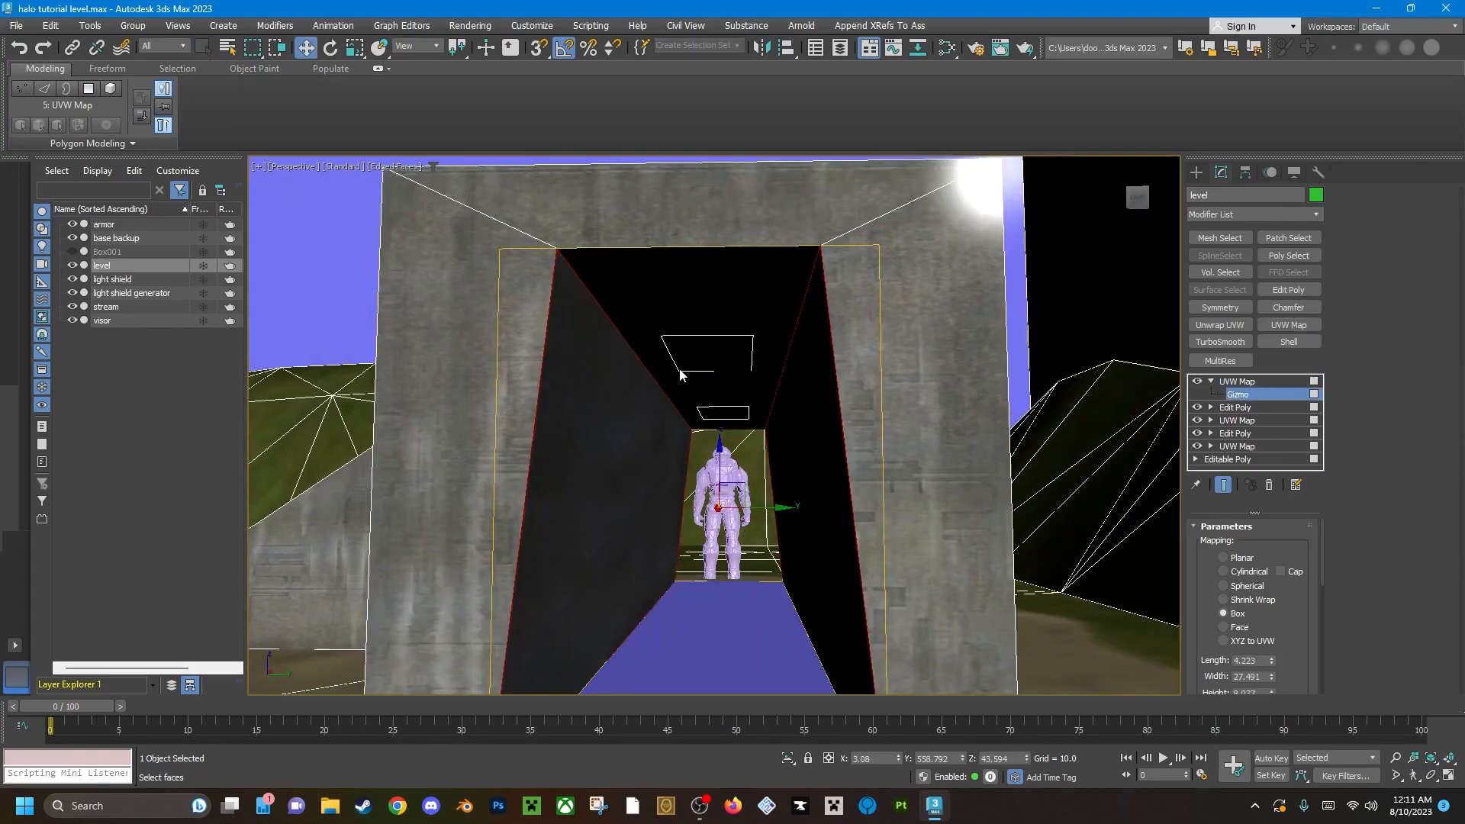
pyautogui.scroll(10, 676, 371)
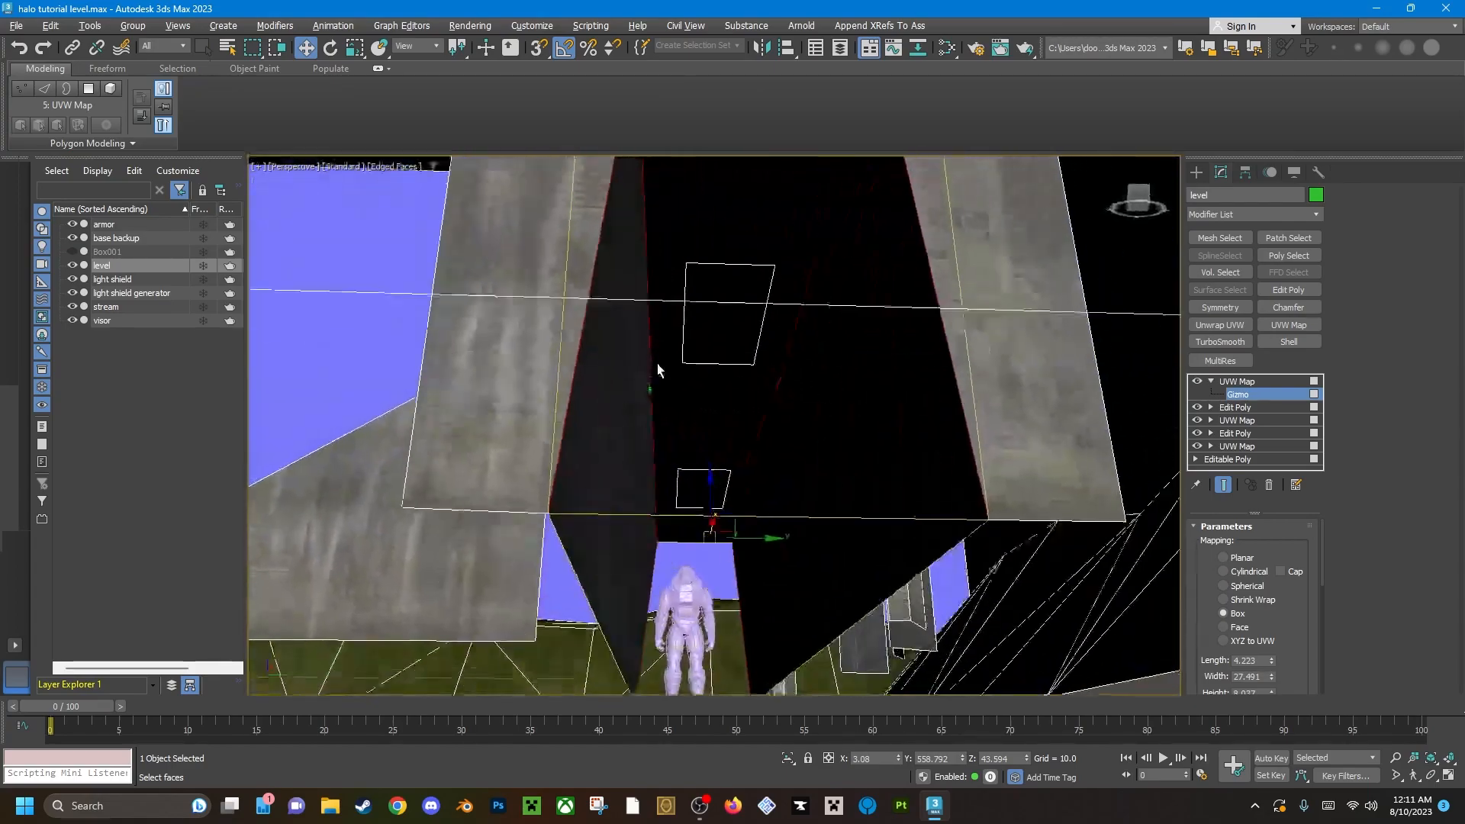
pyautogui.moveTo(655, 301)
pyautogui.keyDown('alt'); pyautogui.mouseDown(button='middle')
pyautogui.moveTo(632, 312)
pyautogui.moveTo(680, 351)
pyautogui.moveTo(706, 346)
pyautogui.moveTo(643, 399)
pyautogui.mouseUp(button='middle'); pyautogui.keyUp('alt')
pyautogui.press('F2')
pyautogui.scroll(-5, 771, 477)
pyautogui.moveTo(736, 500)
pyautogui.keyDown('alt'); pyautogui.mouseDown(button='middle')
pyautogui.moveTo(748, 558)
pyautogui.moveTo(748, 515)
pyautogui.moveTo(839, 486)
pyautogui.mouseUp(button='middle'); pyautogui.keyUp('alt')
pyautogui.scroll(3, 748, 515)
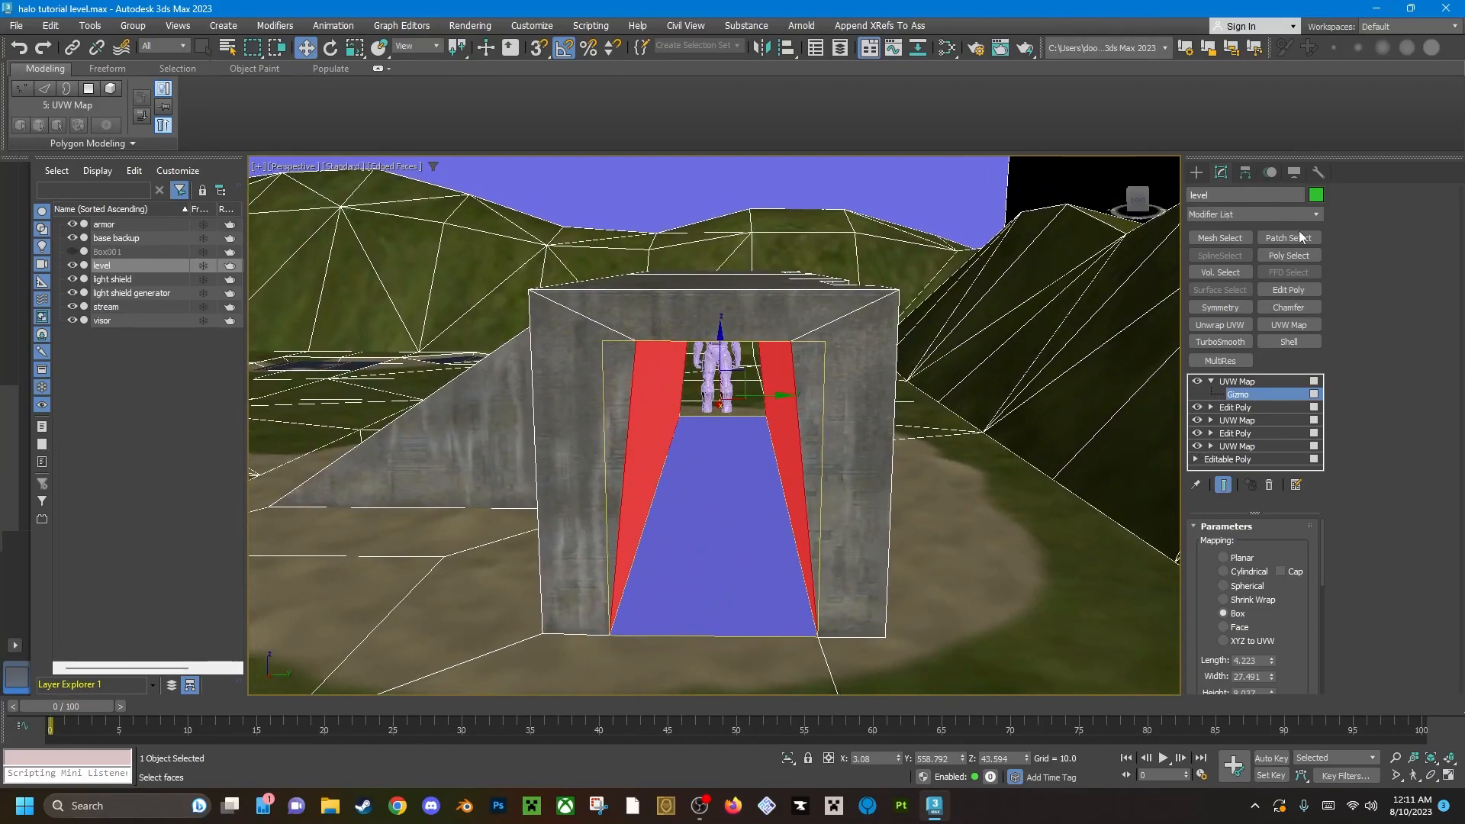
pyautogui.click(1257, 382)
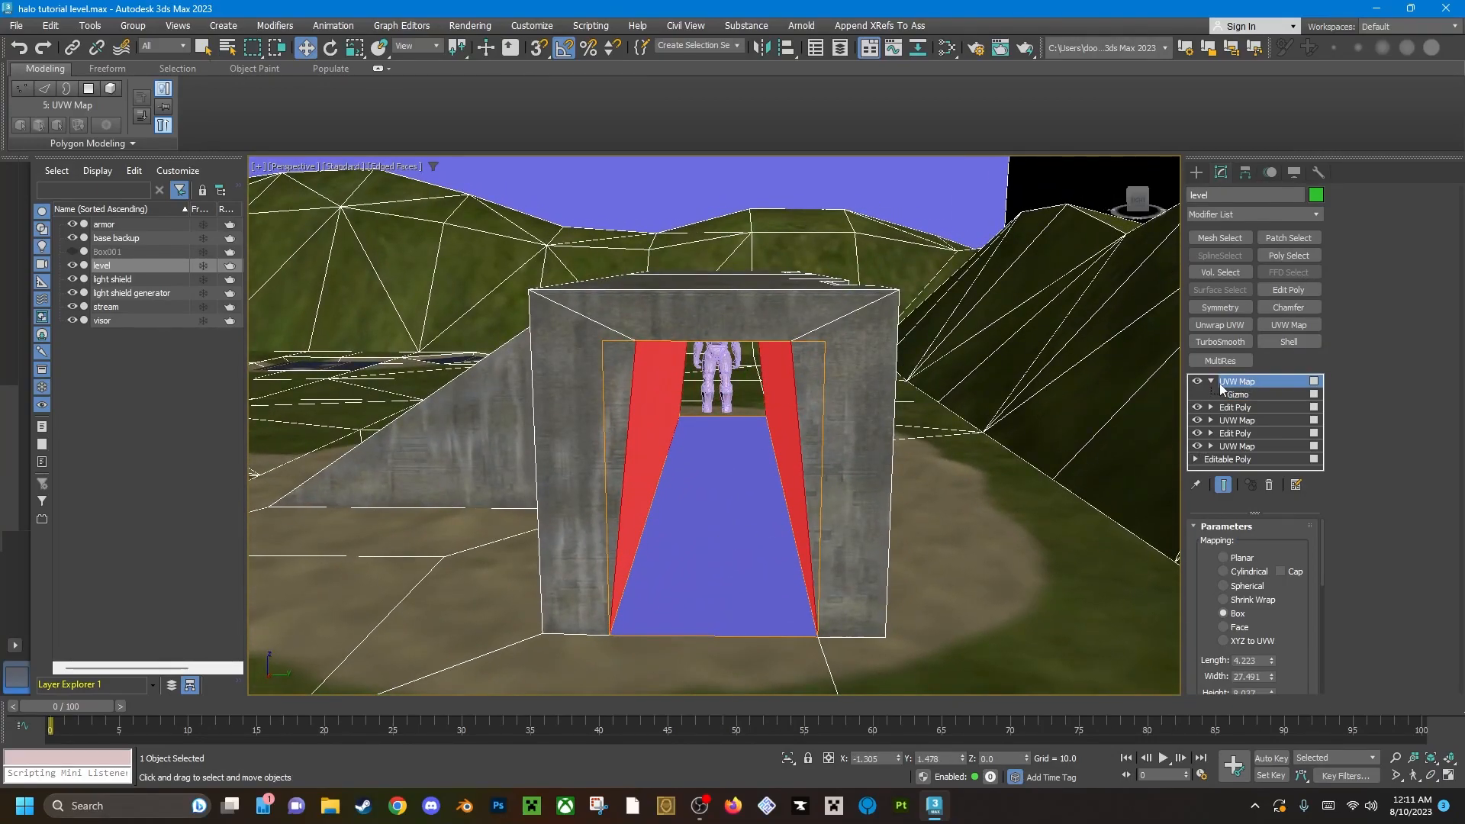
# Add another Edit Poly modifier and select the passage's floor polygon.
pyautogui.click(1291, 290)
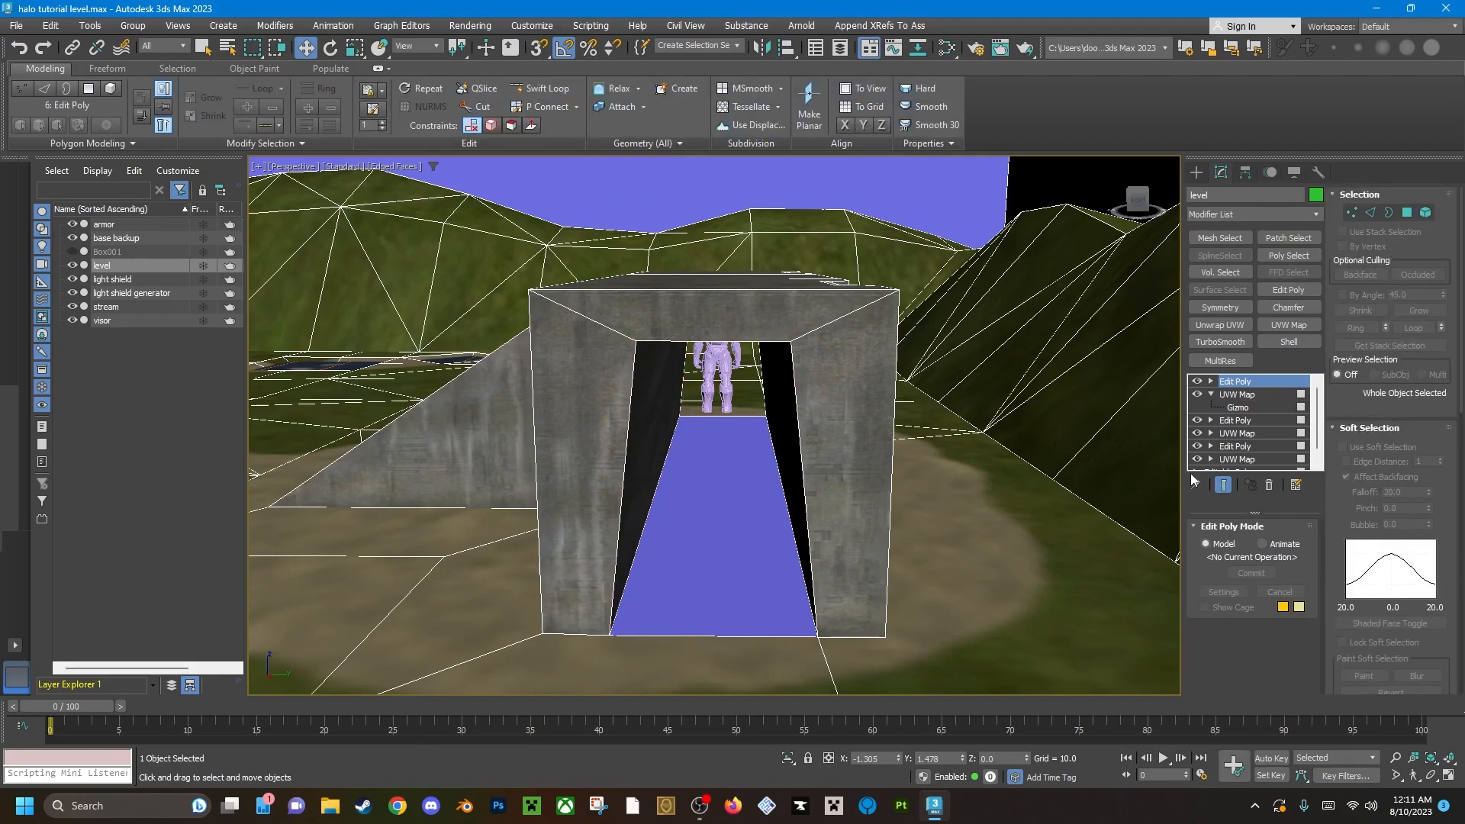
pyautogui.click(1210, 395)
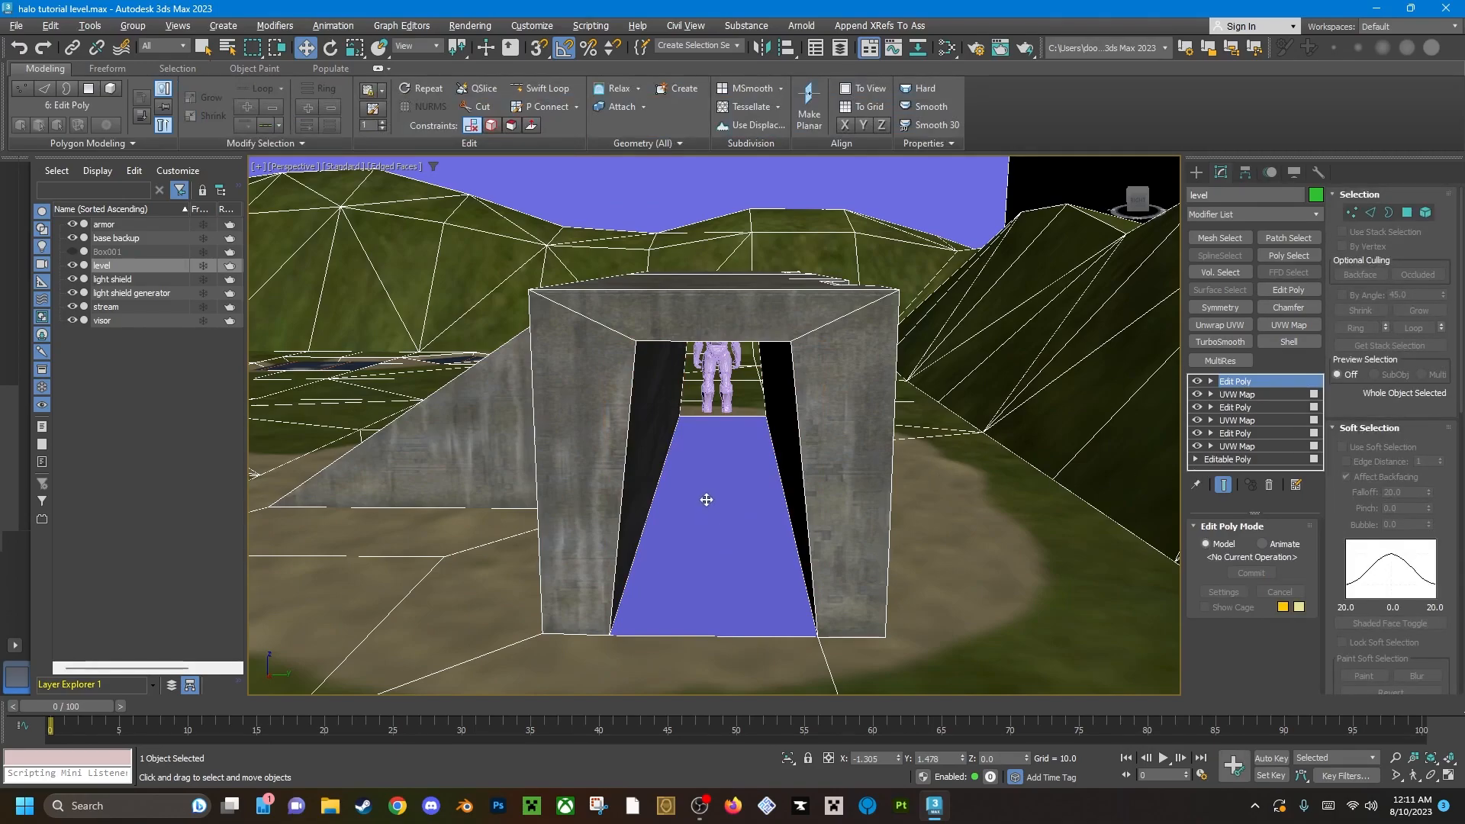
pyautogui.keyDown('alt'); pyautogui.moveTo(706, 501); pyautogui.dragTo(702, 501, button='middle'); pyautogui.keyUp('alt')
pyautogui.press('3')
pyautogui.moveTo(730, 513)
pyautogui.keyDown('alt'); pyautogui.mouseDown(button='middle')
pyautogui.moveTo(730, 578)
pyautogui.moveTo(719, 487)
pyautogui.mouseUp(button='middle'); pyautogui.keyUp('alt')
pyautogui.press('q')
pyautogui.click(1350, 468)
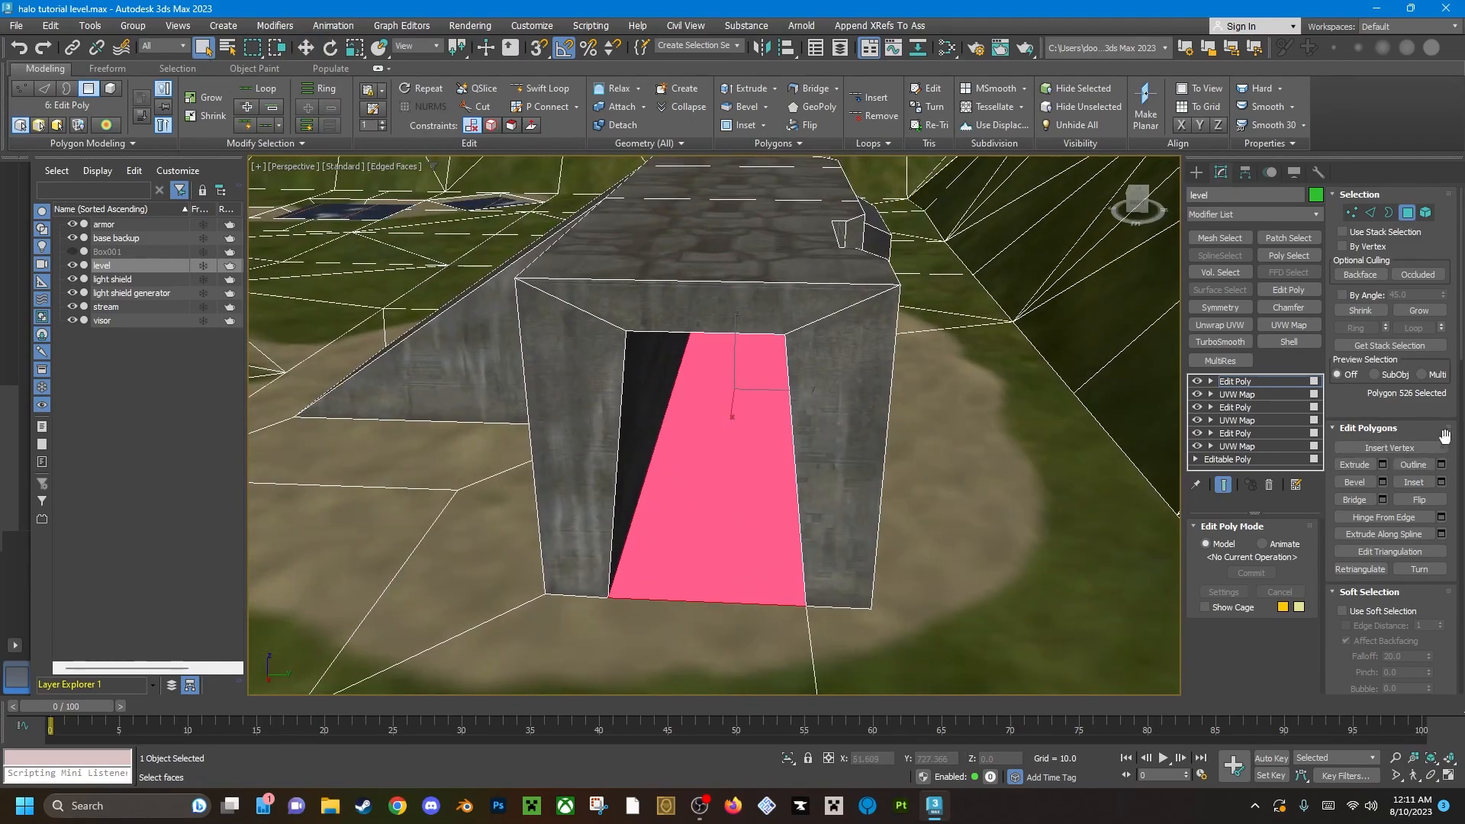
# Assign material ID 4 (metal floor) to the passage's floor polygon.
pyautogui.scroll(-5, 1439, 593)
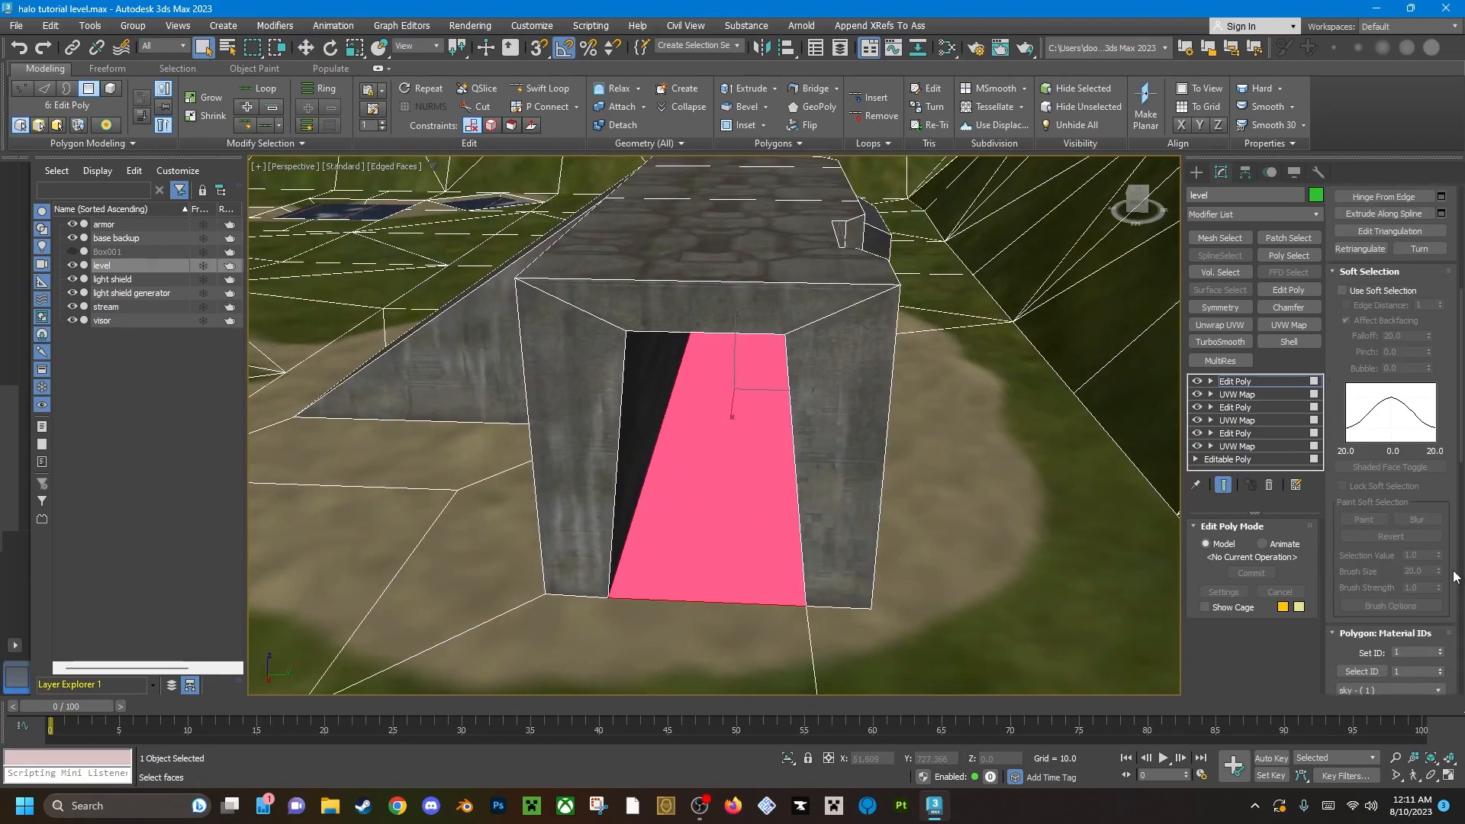
pyautogui.scroll(5, 1449, 507)
pyautogui.scroll(-10, 1448, 508)
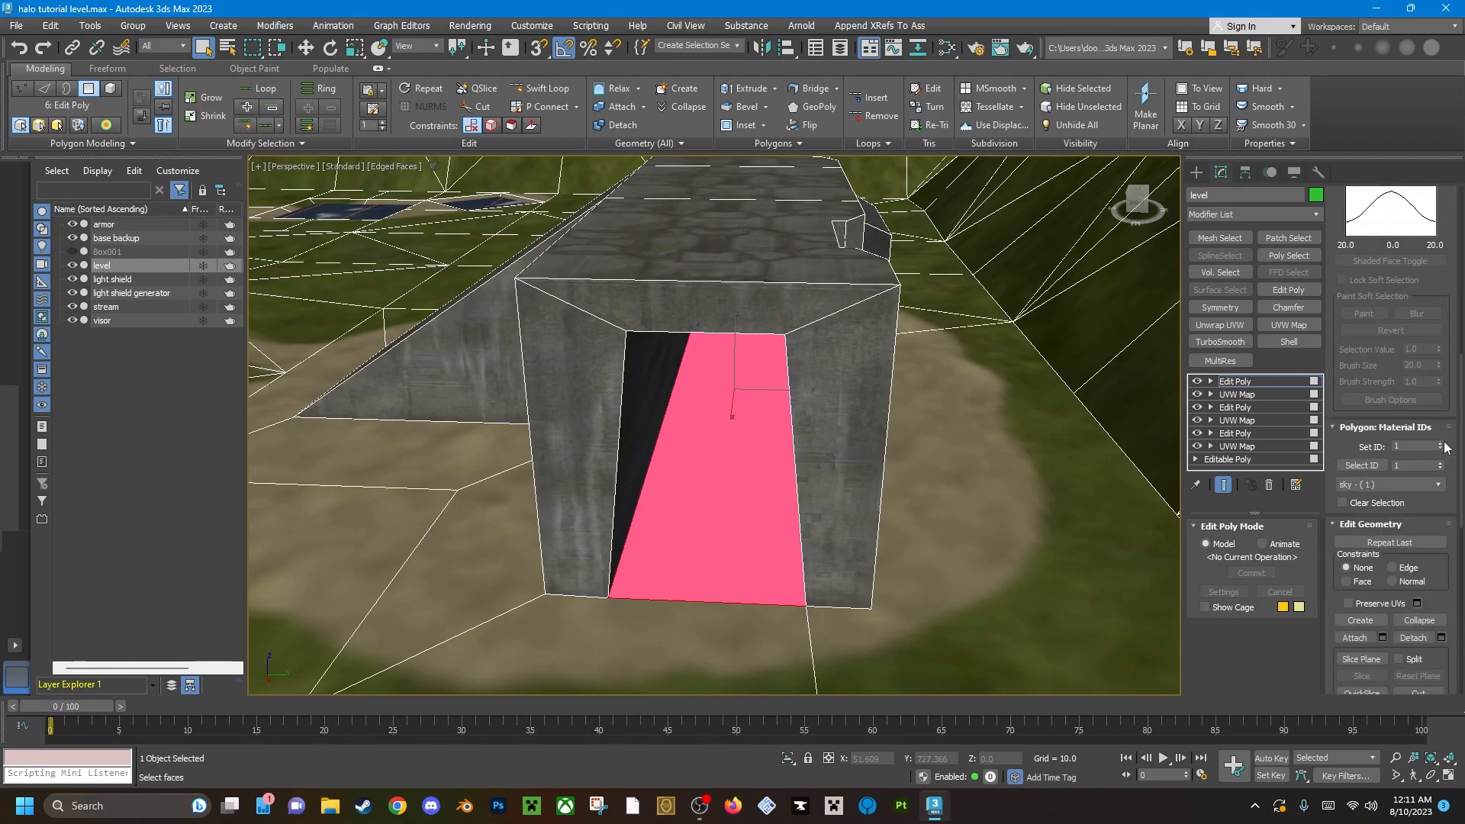
pyautogui.click(1442, 443)
pyautogui.click(1441, 443)
pyautogui.click(1441, 443)
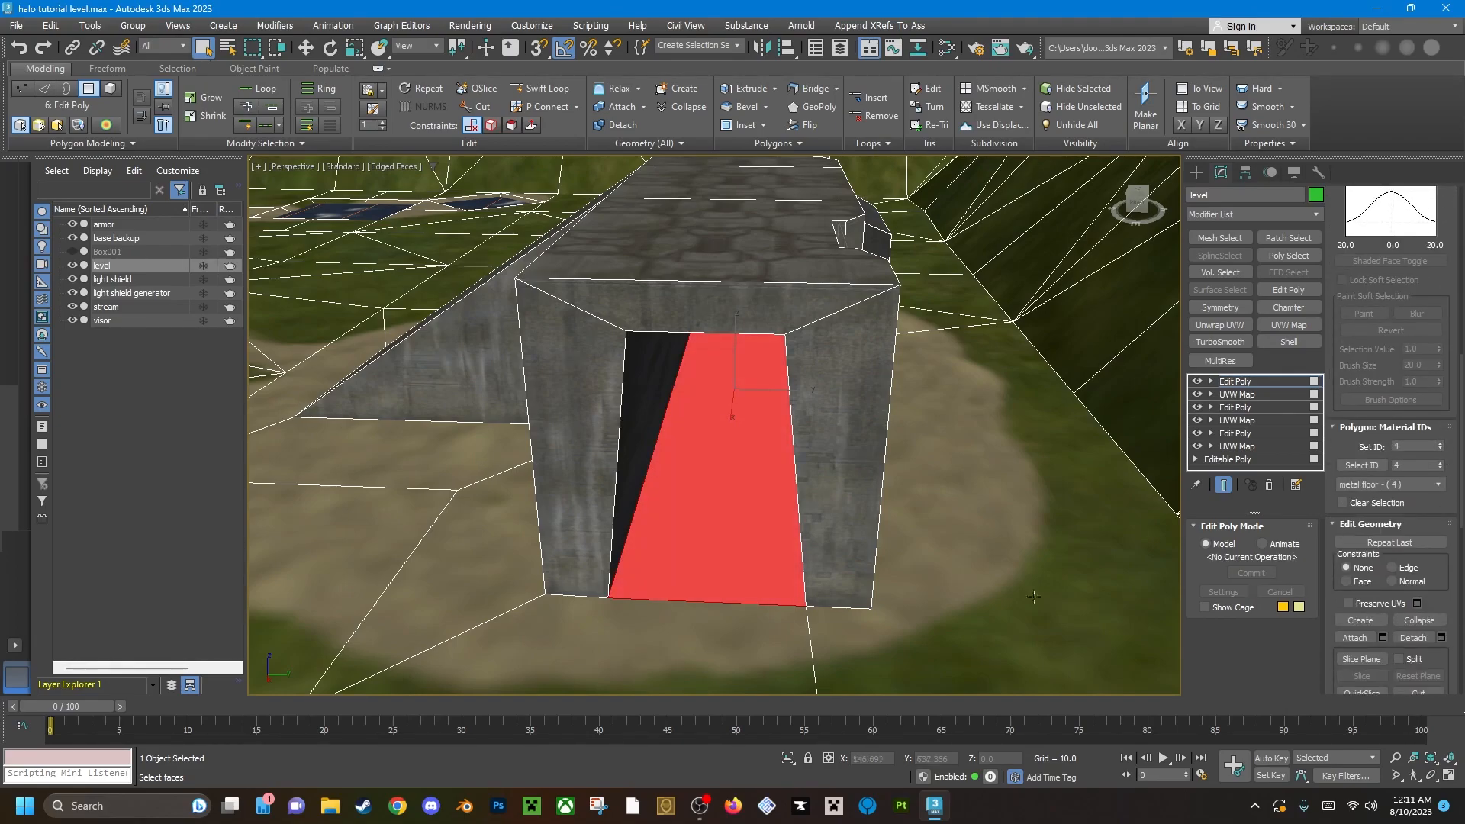
# Apply a UVW Map modifier to the passage's metal floor.
pyautogui.keyDown('alt'); pyautogui.moveTo(658, 501); pyautogui.dragTo(668, 501, button='middle'); pyautogui.keyUp('alt')
pyautogui.scroll(3, 742, 499)
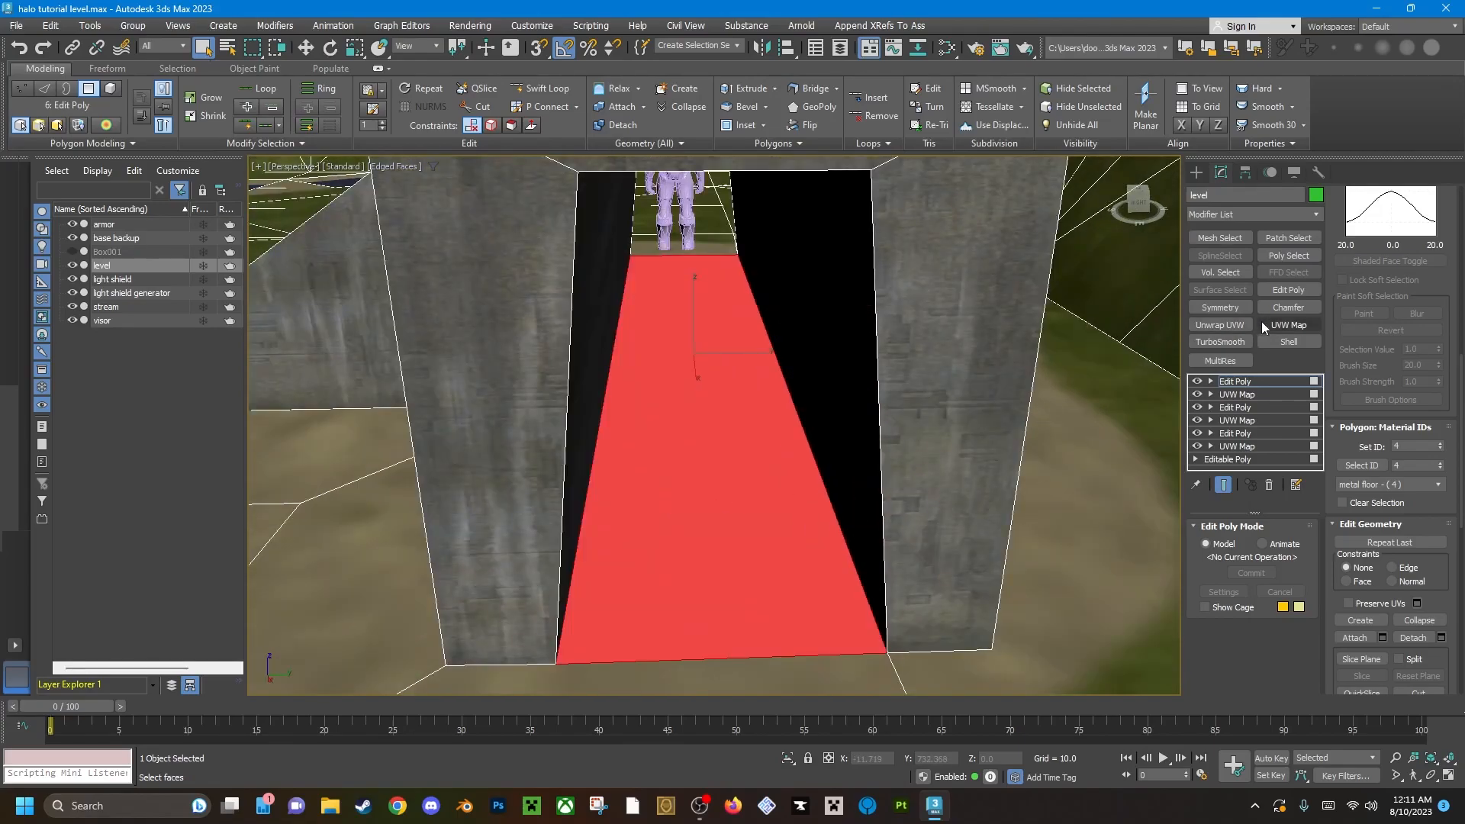
pyautogui.click(1289, 324)
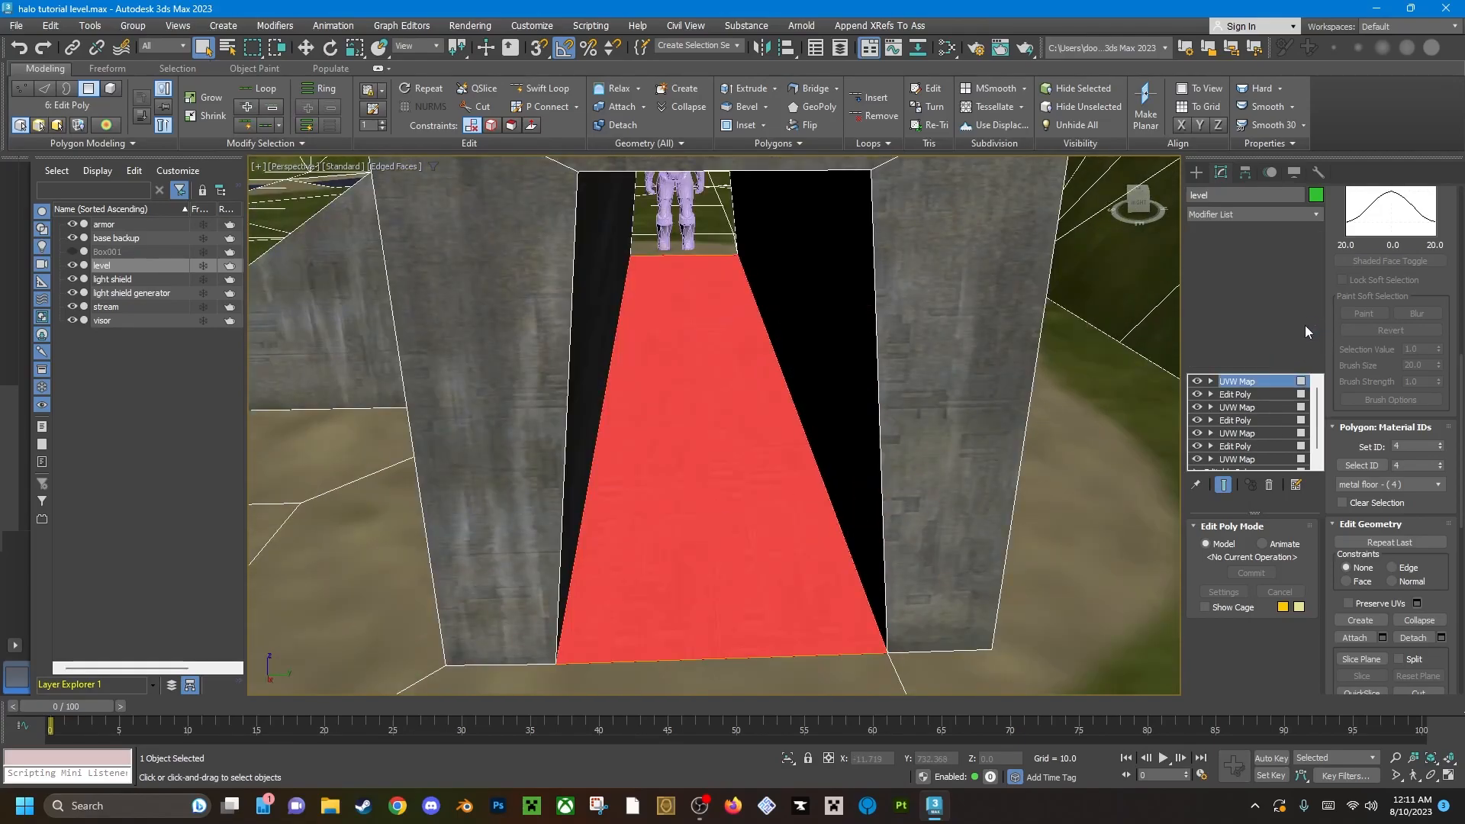
# Try X alignment on the passage floor's UVW Map and switch it back to Z.
pyautogui.scroll(-5, 1282, 609)
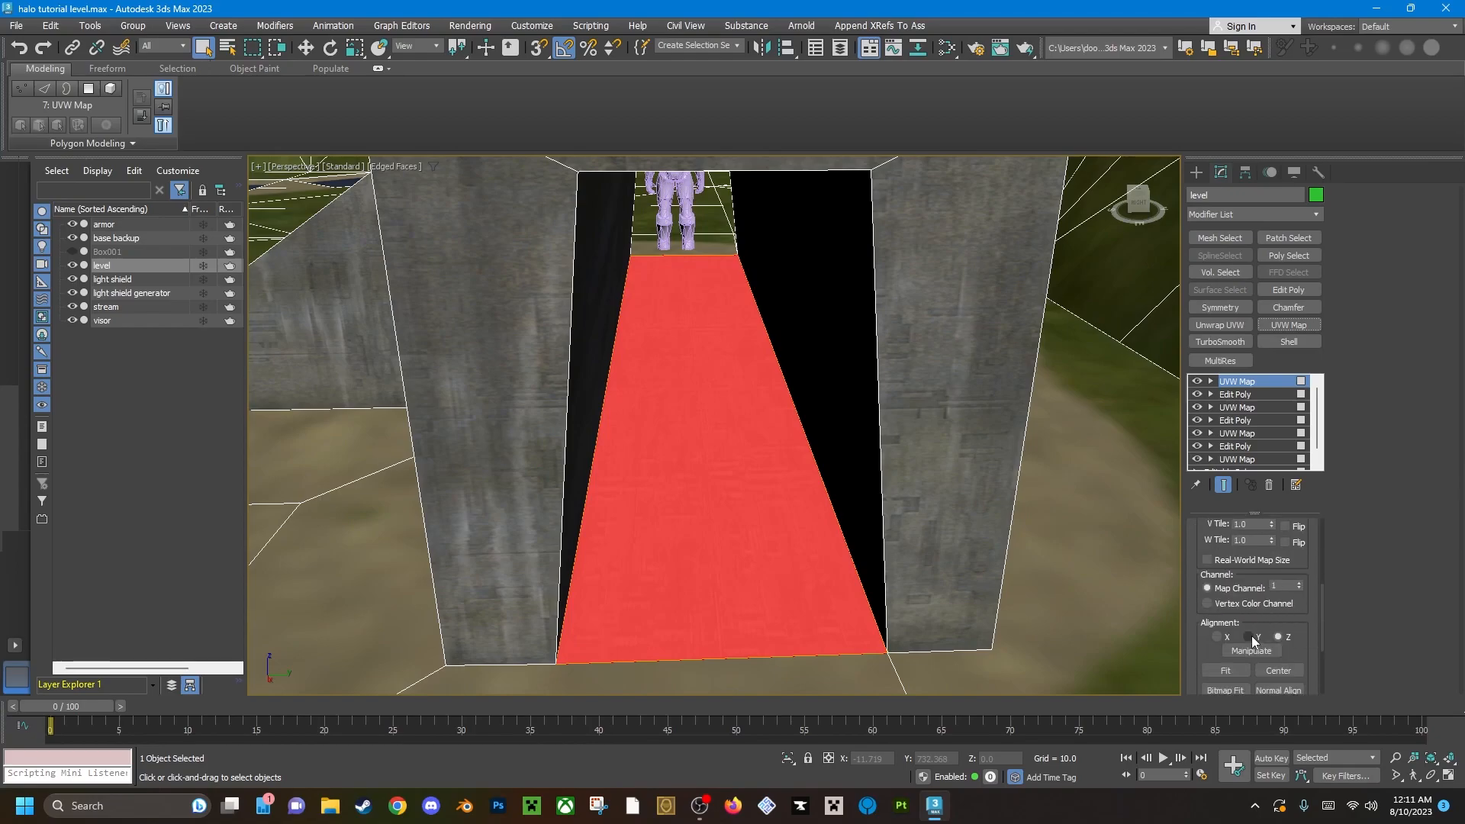
pyautogui.click(1218, 637)
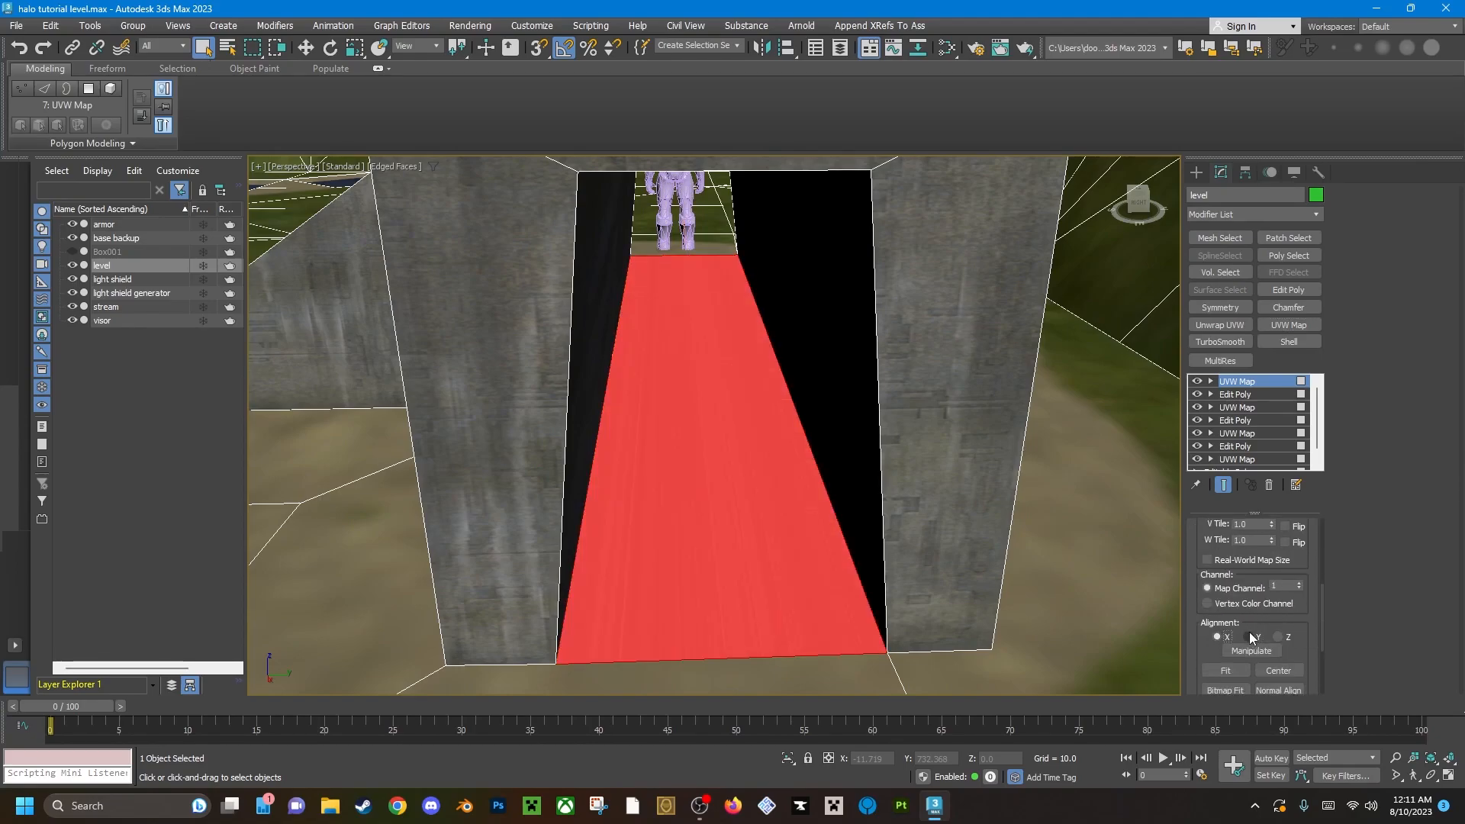
pyautogui.click(1279, 636)
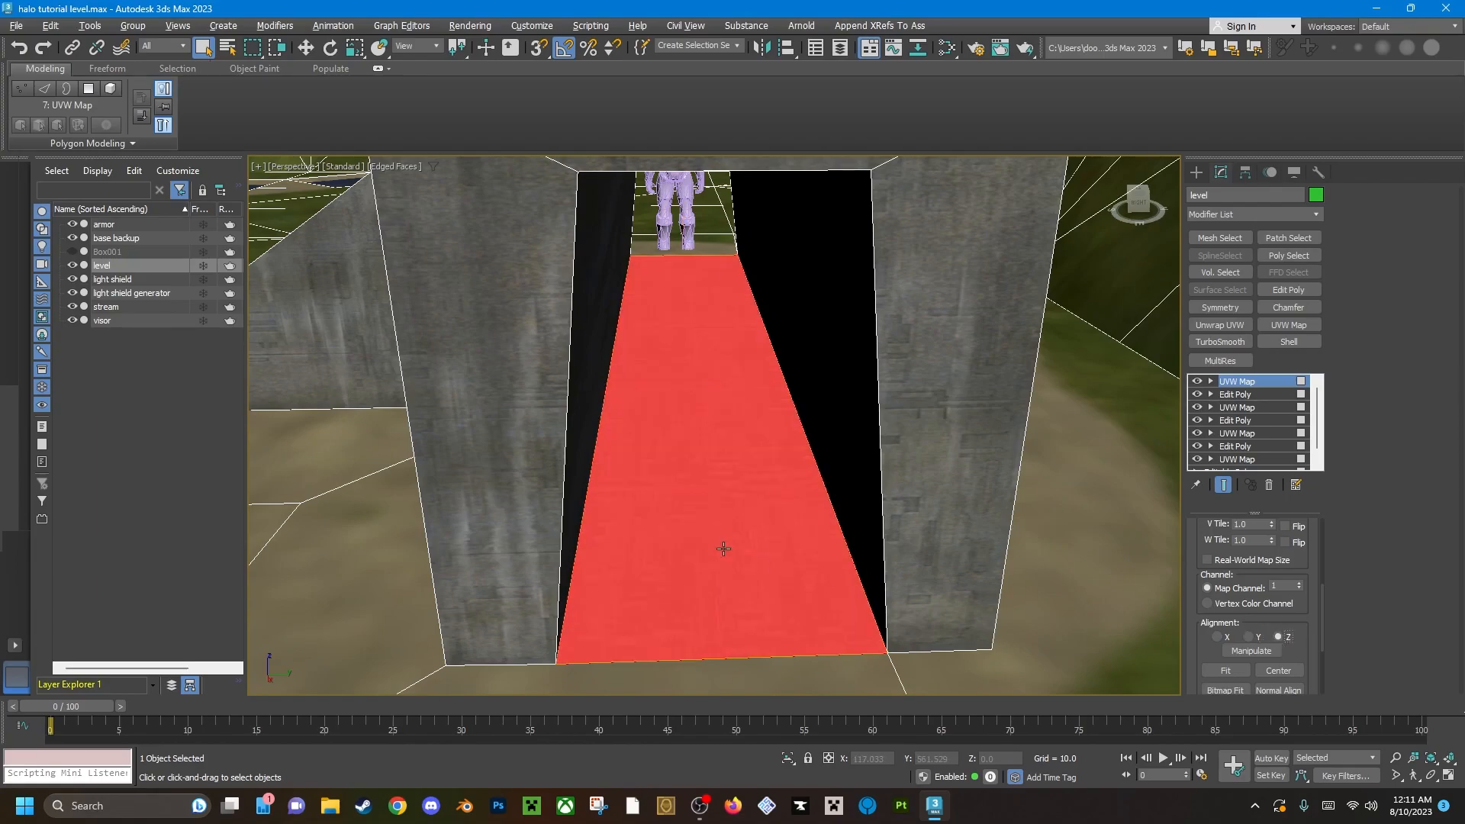
pyautogui.scroll(4, 723, 548)
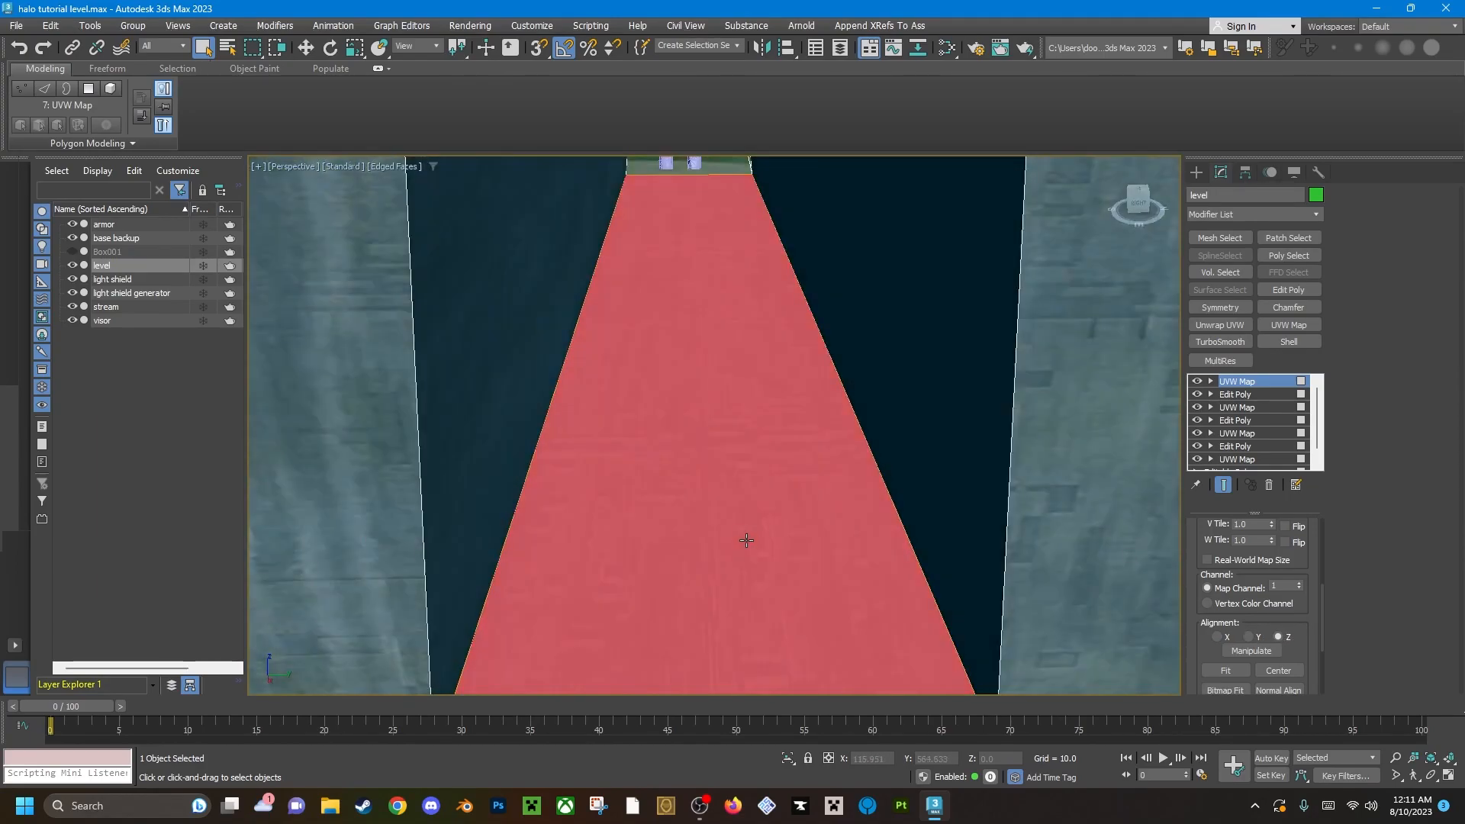
pyautogui.scroll(-4, 745, 543)
# Check the floor's metal mapping at the gizmo level and fit the UVW Map to the passage floor.
pyautogui.click(1210, 380)
pyautogui.click(1251, 395)
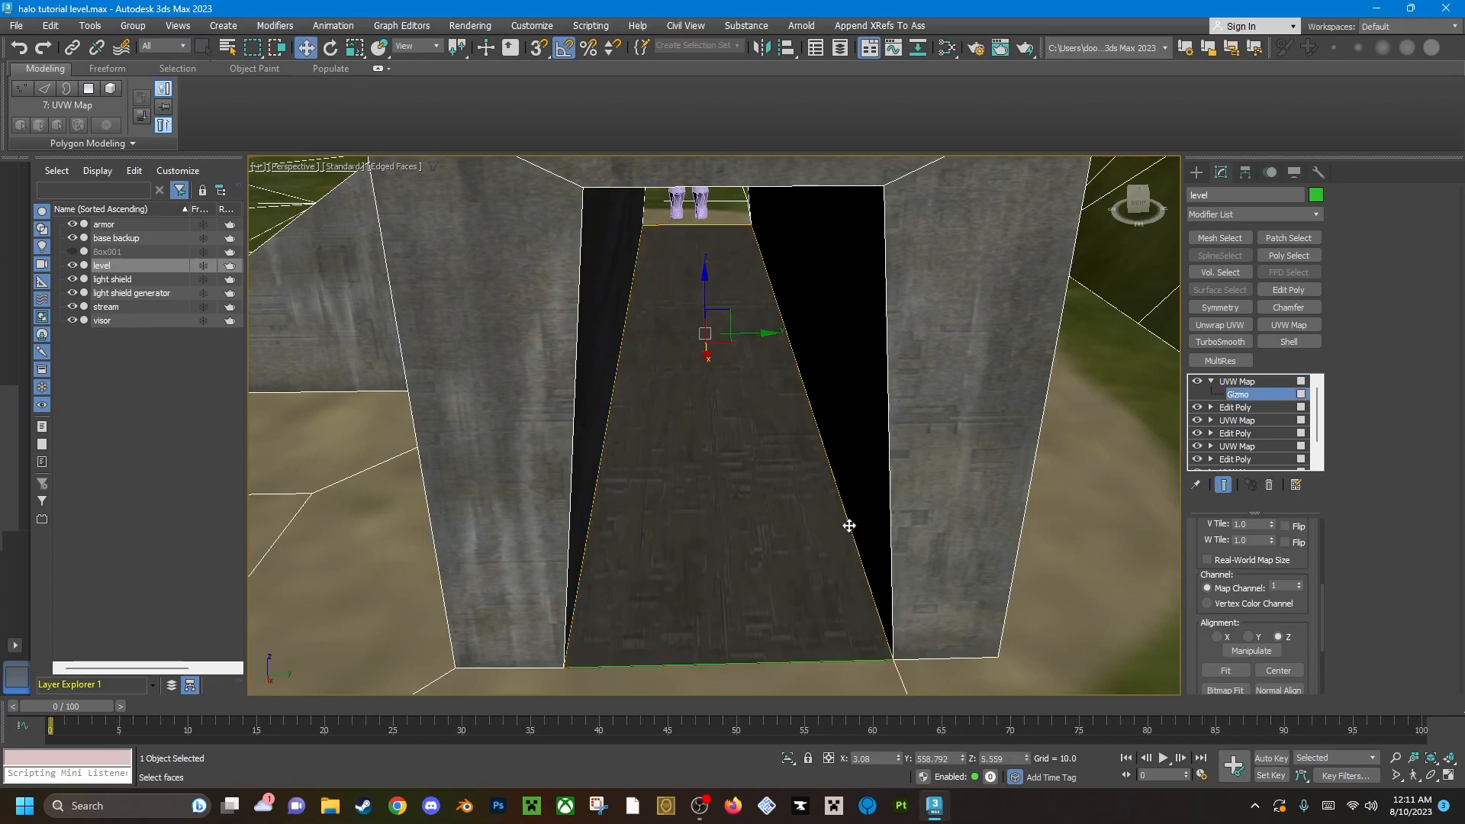
pyautogui.scroll(5, 749, 520)
pyautogui.scroll(-4, 750, 520)
pyautogui.keyDown('alt'); pyautogui.moveTo(1009, 494); pyautogui.dragTo(844, 507, button='middle'); pyautogui.keyUp('alt')
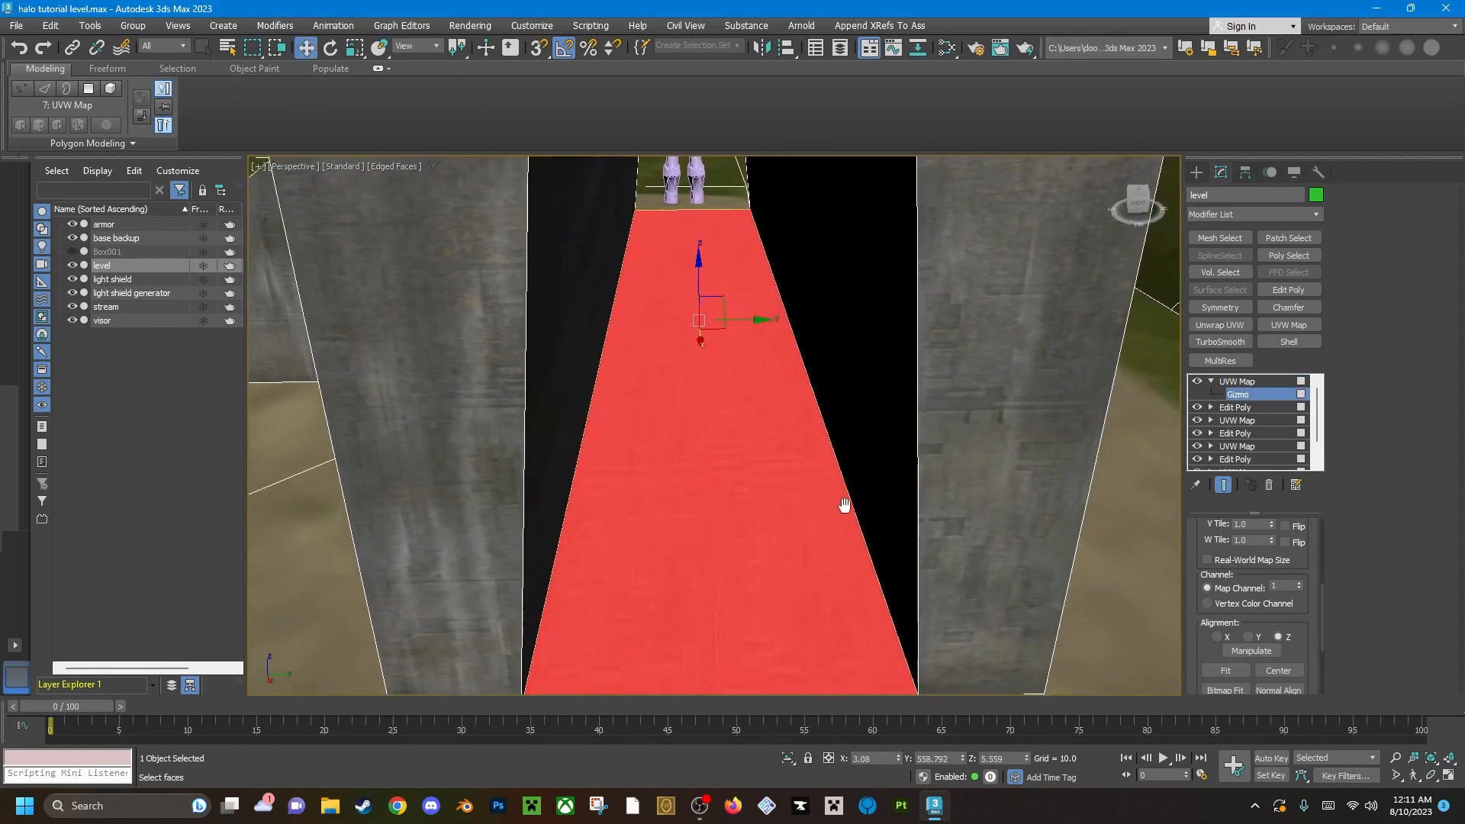
pyautogui.click(1247, 380)
pyautogui.click(1210, 382)
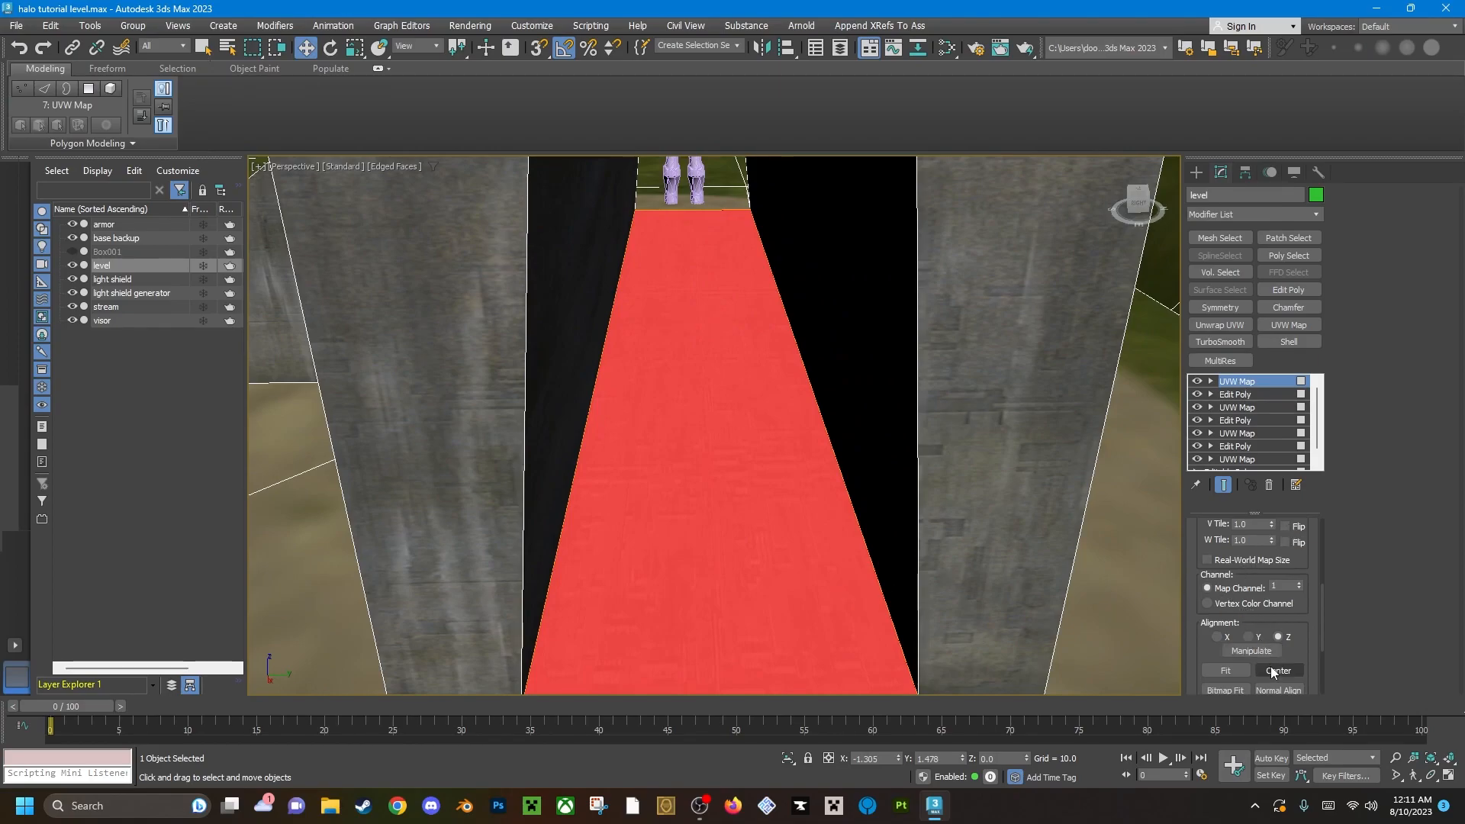
pyautogui.click(1225, 670)
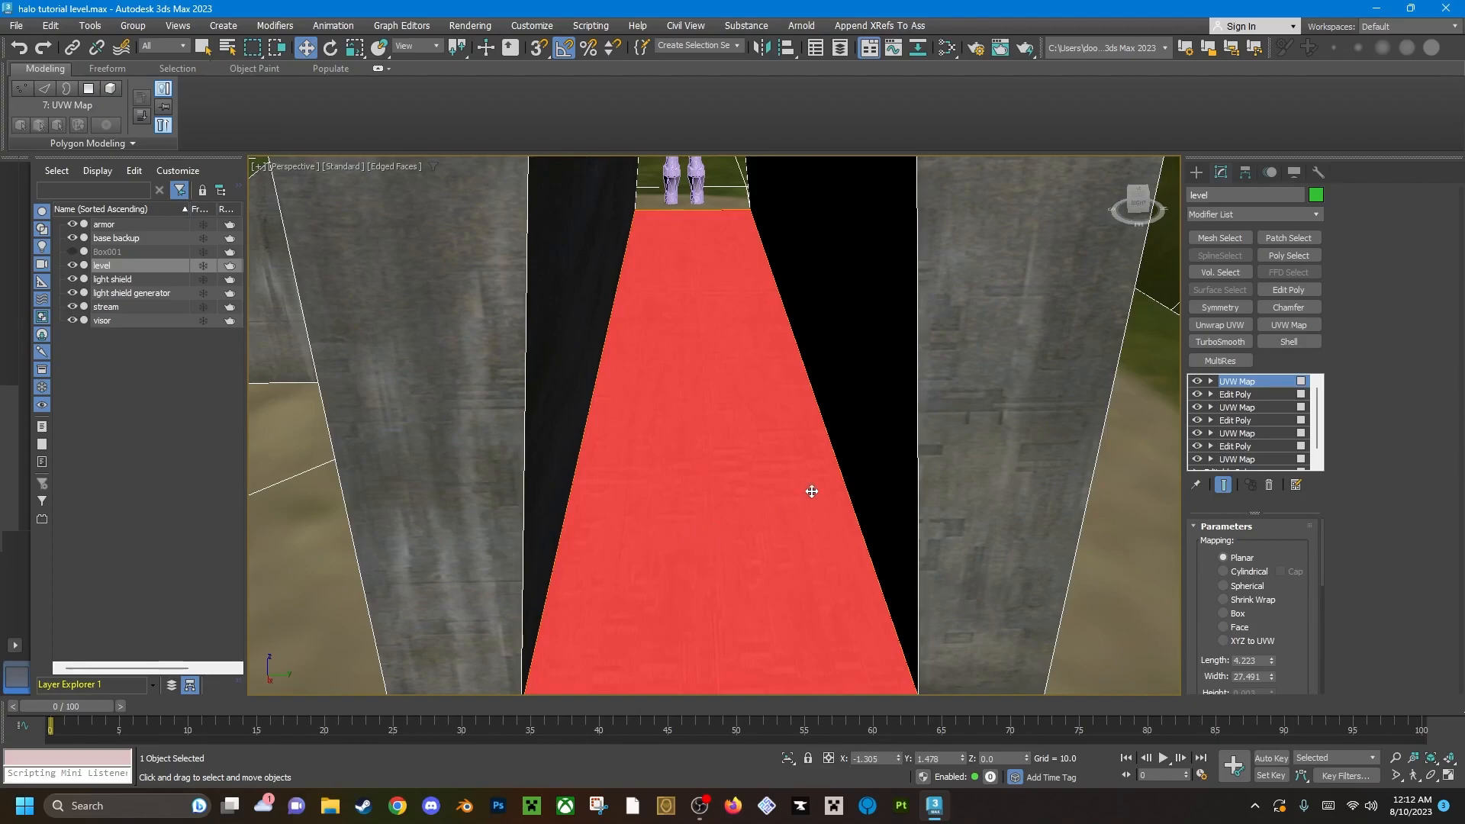
# Add another Edit Poly modifier and select the two recessed wall polygons on either side of the teleporter.
pyautogui.click(1288, 293)
pyautogui.scroll(-5, 679, 489)
pyautogui.keyDown('alt'); pyautogui.moveTo(677, 488); pyautogui.dragTo(611, 472, button='middle'); pyautogui.keyUp('alt')
pyautogui.press('4')
pyautogui.click(613, 467)
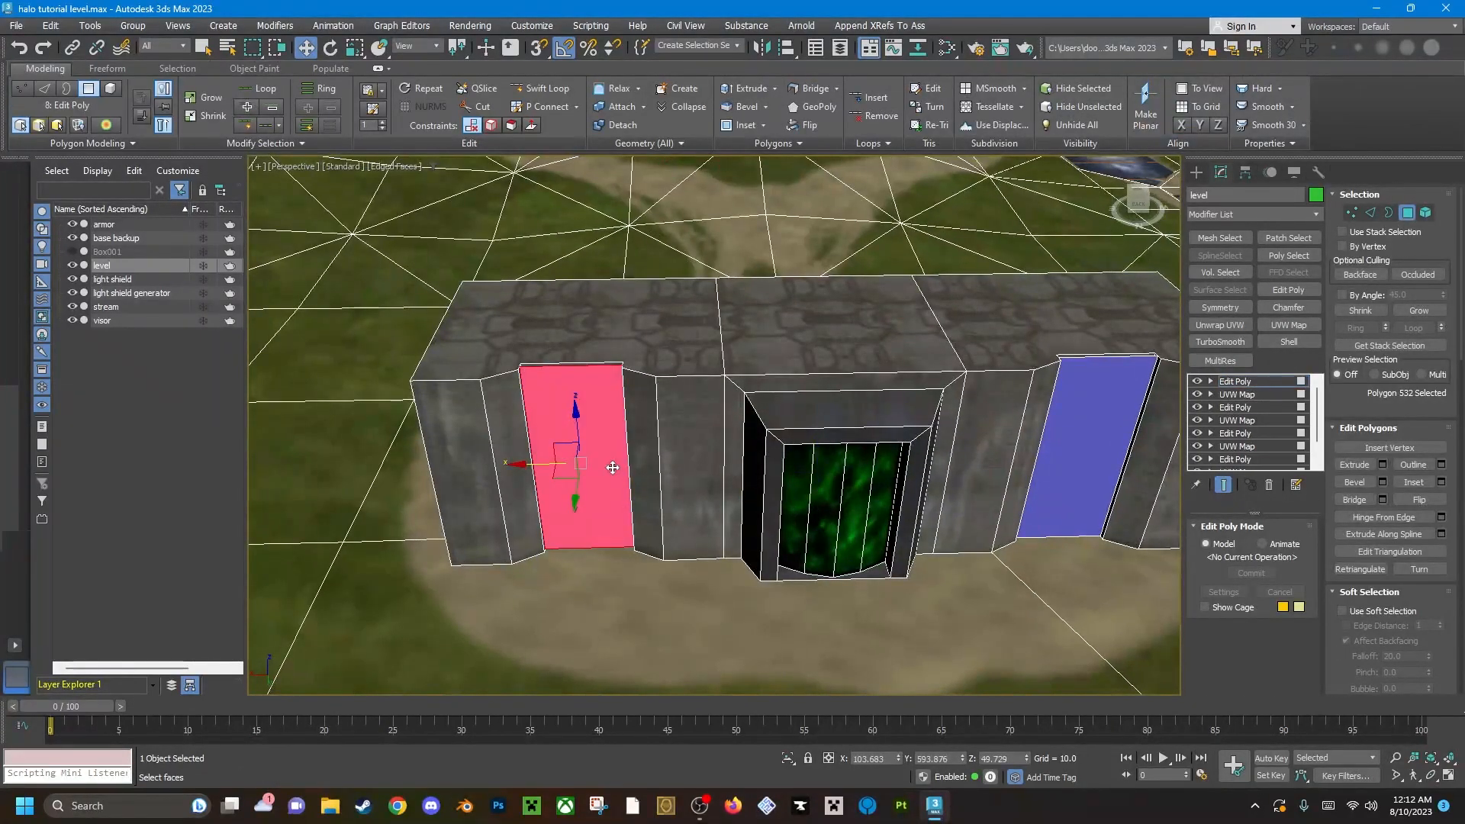
pyautogui.press('z')
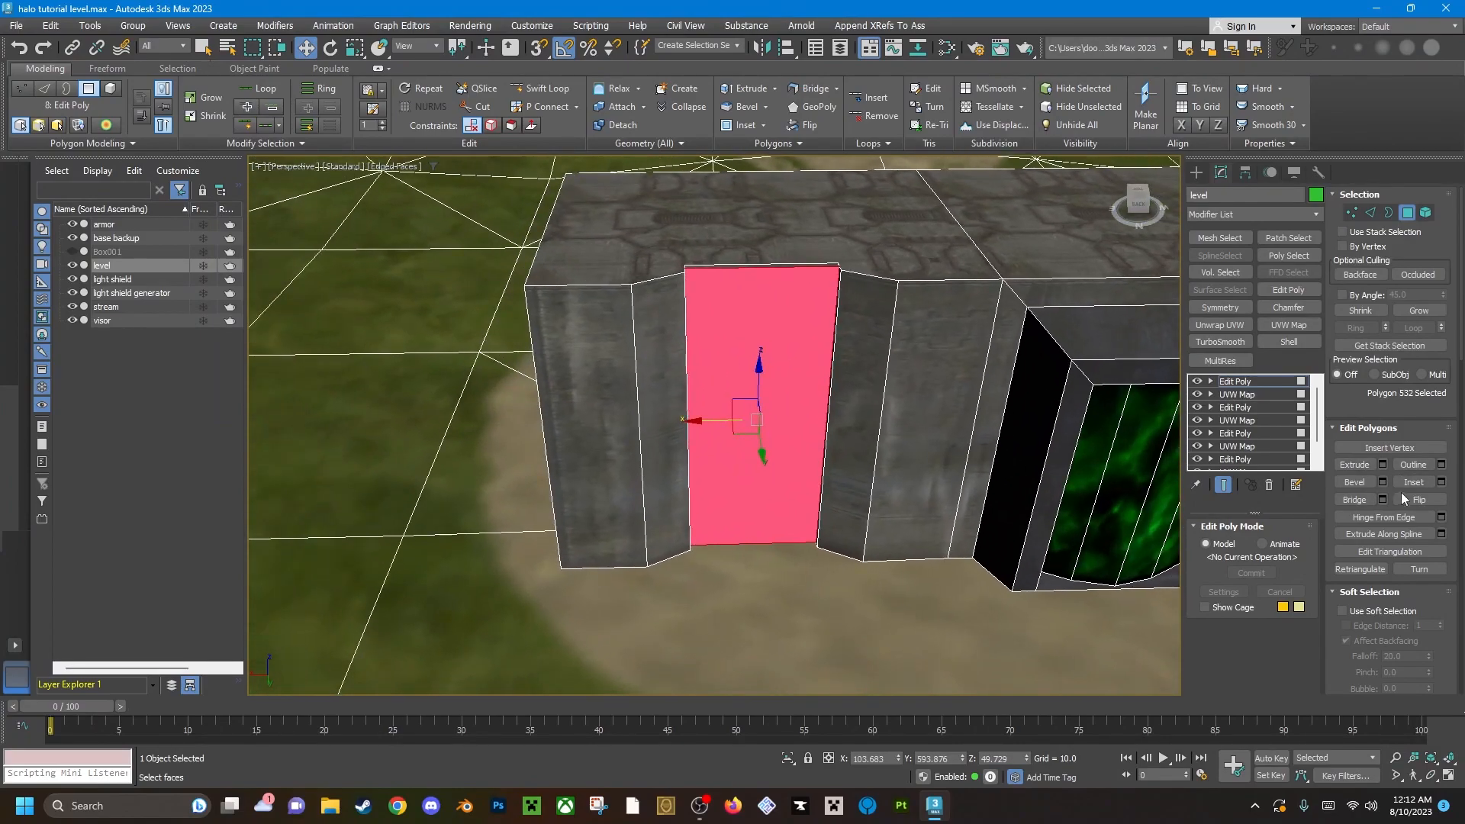
pyautogui.scroll(-3, 1150, 445)
pyautogui.keyDown('ctrl'); pyautogui.click(1137, 427); pyautogui.keyUp('ctrl')
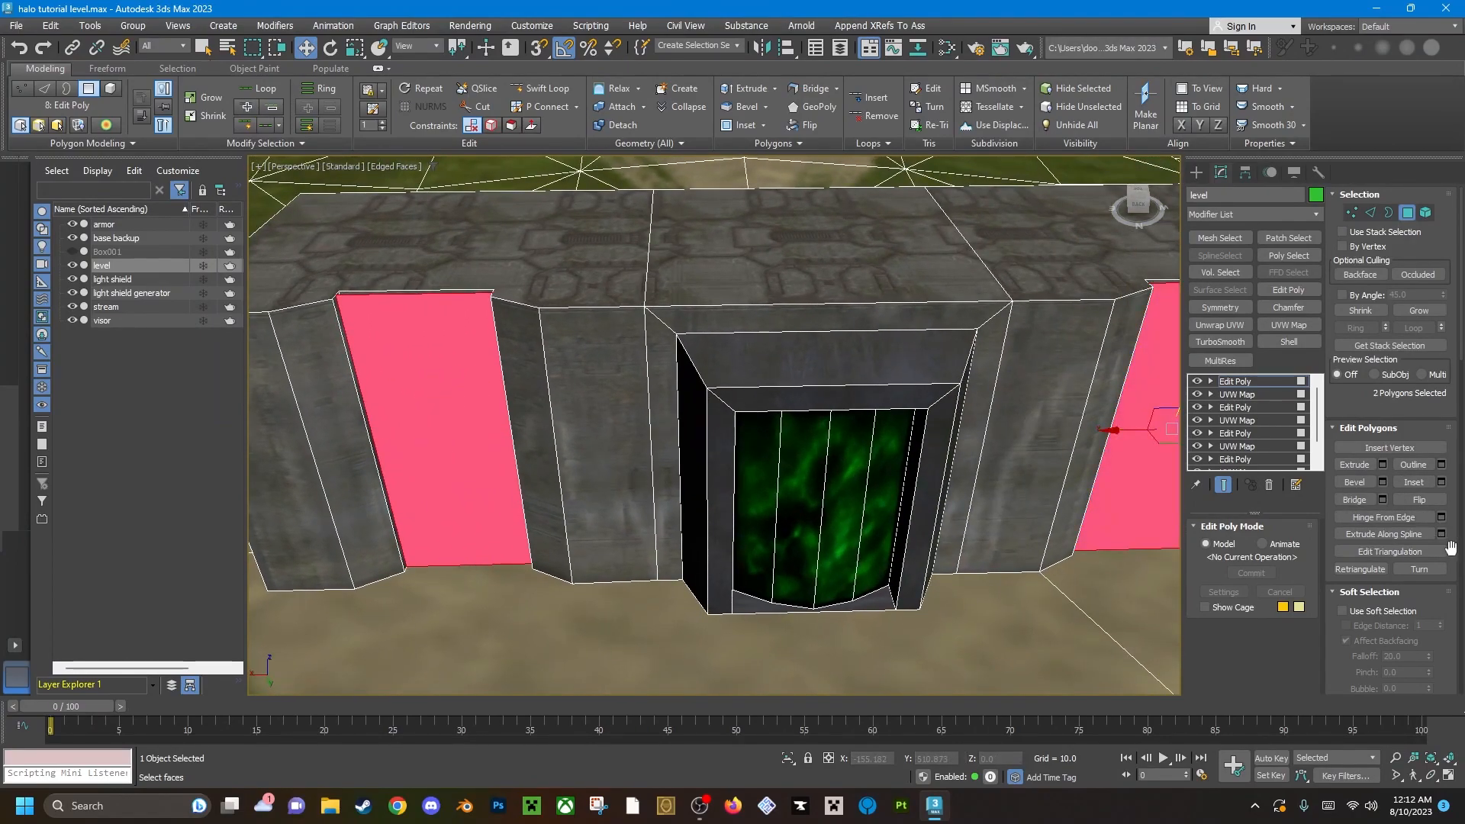
# Assign material ID 8 (ladder) to the two recessed wall polygons.
pyautogui.scroll(-10, 1450, 564)
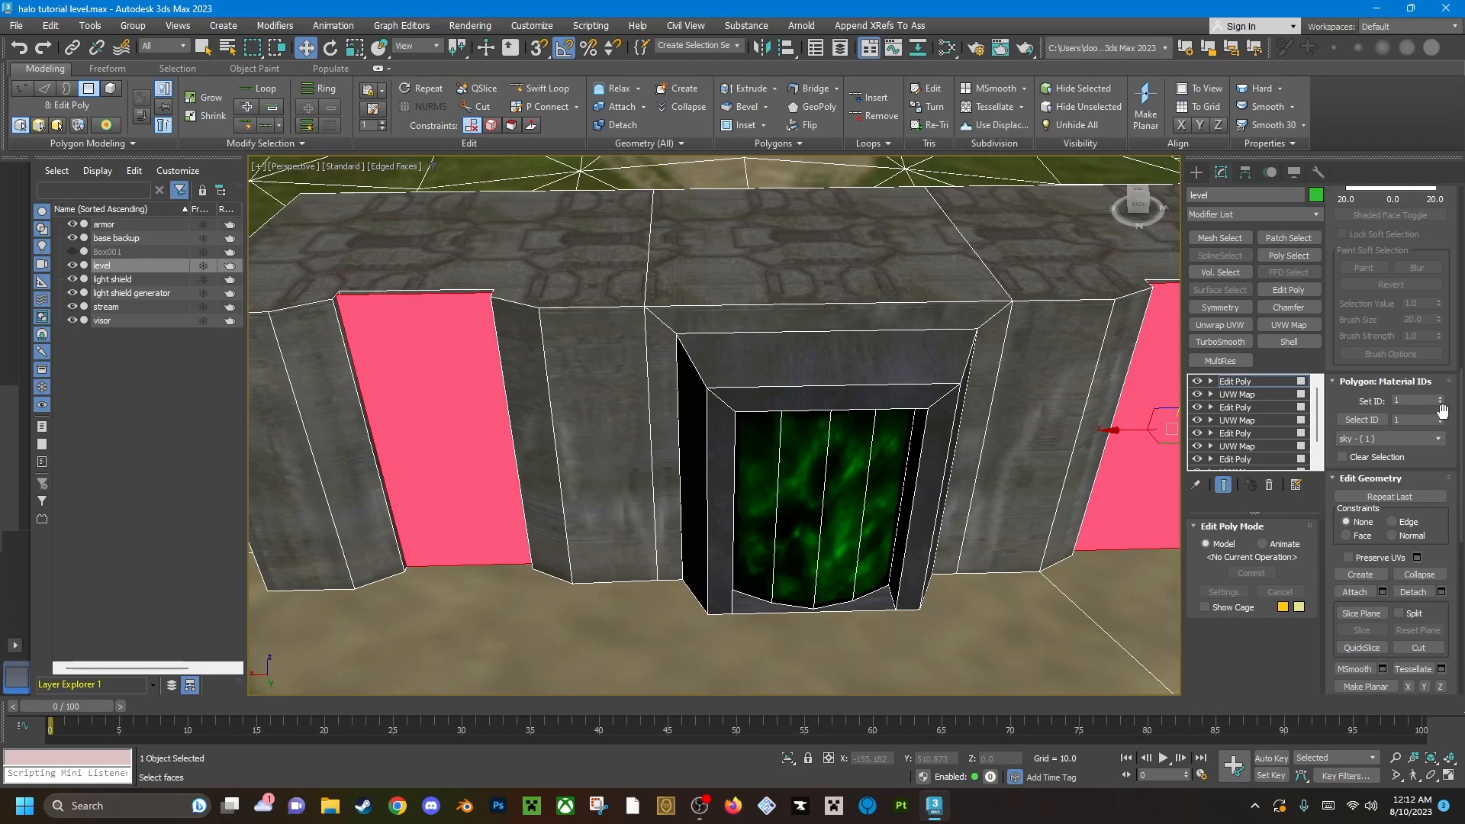
pyautogui.click(1440, 397)
pyautogui.click(1441, 397)
pyautogui.click(1441, 397)
pyautogui.click(1441, 396)
pyautogui.click(1440, 396)
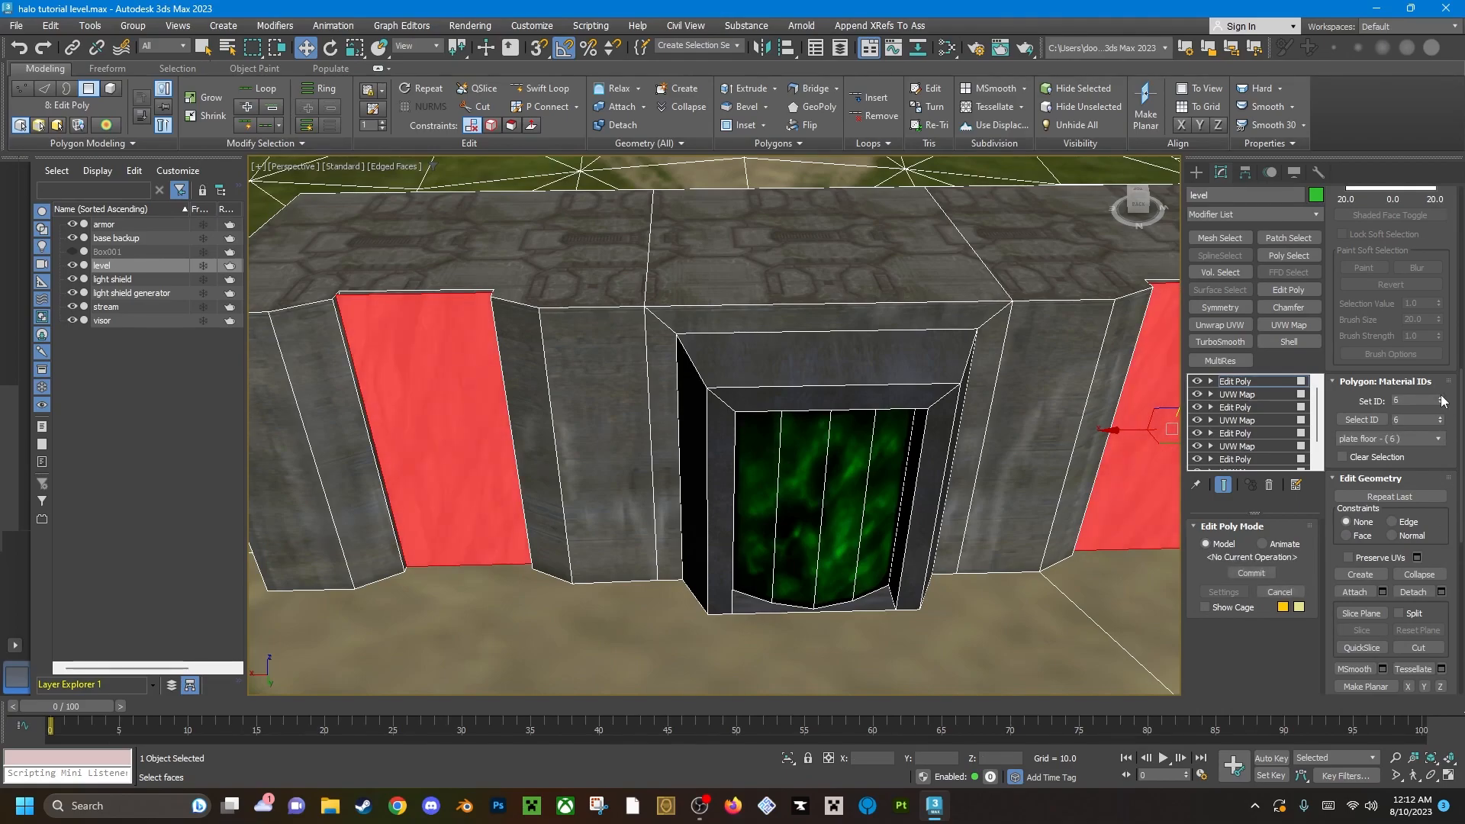
pyautogui.click(1441, 397)
pyautogui.click(1441, 397)
# Select only the ladder polygon left of the teleporter and apply a UVW Map modifier to it.
pyautogui.moveTo(589, 500); pyautogui.dragTo(686, 481, button='middle')
pyautogui.click(579, 488)
pyautogui.scroll(-4, 579, 487)
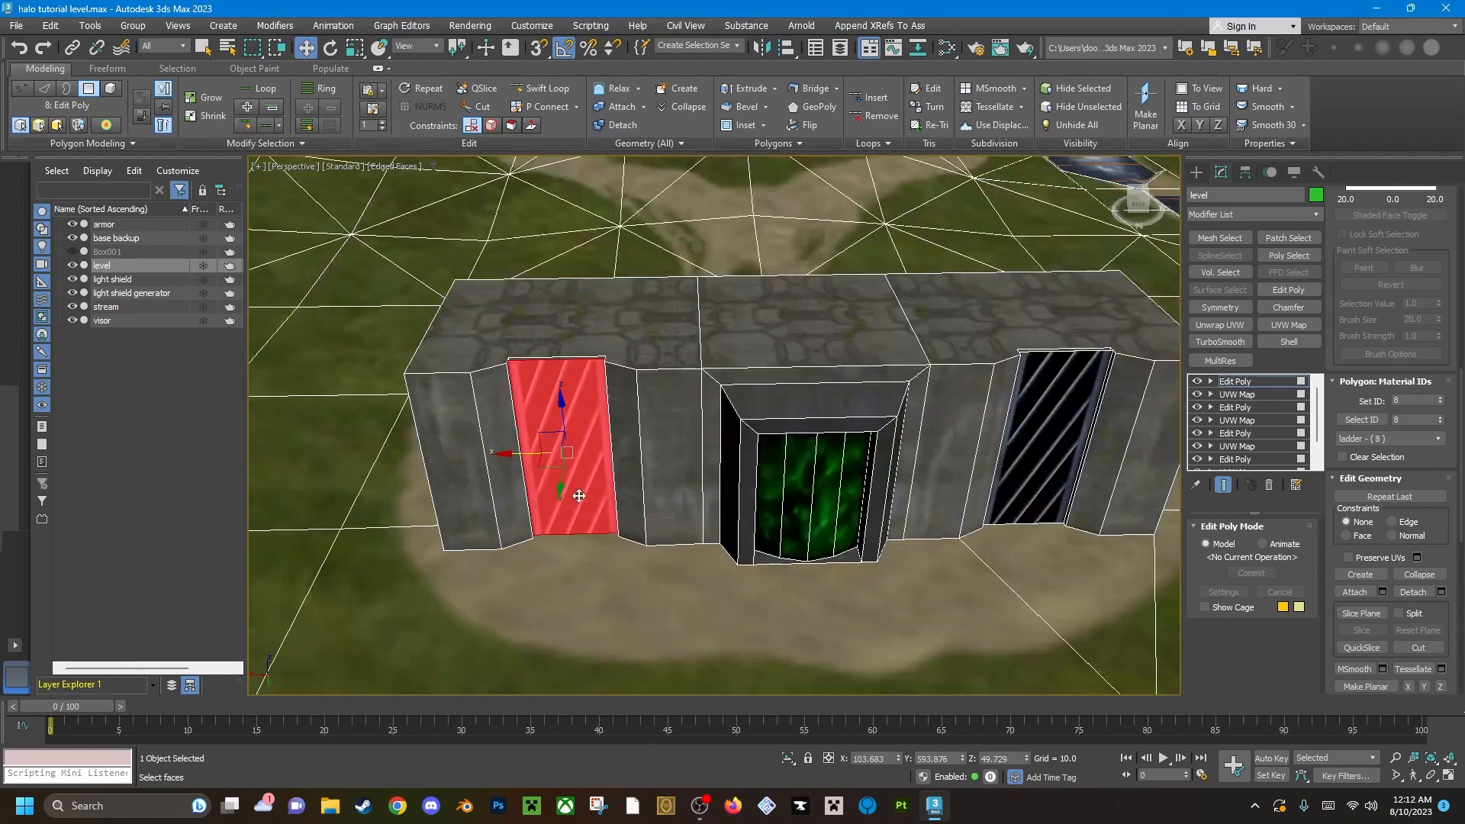
pyautogui.scroll(4, 588, 487)
pyautogui.moveTo(587, 487); pyautogui.dragTo(655, 477, button='middle')
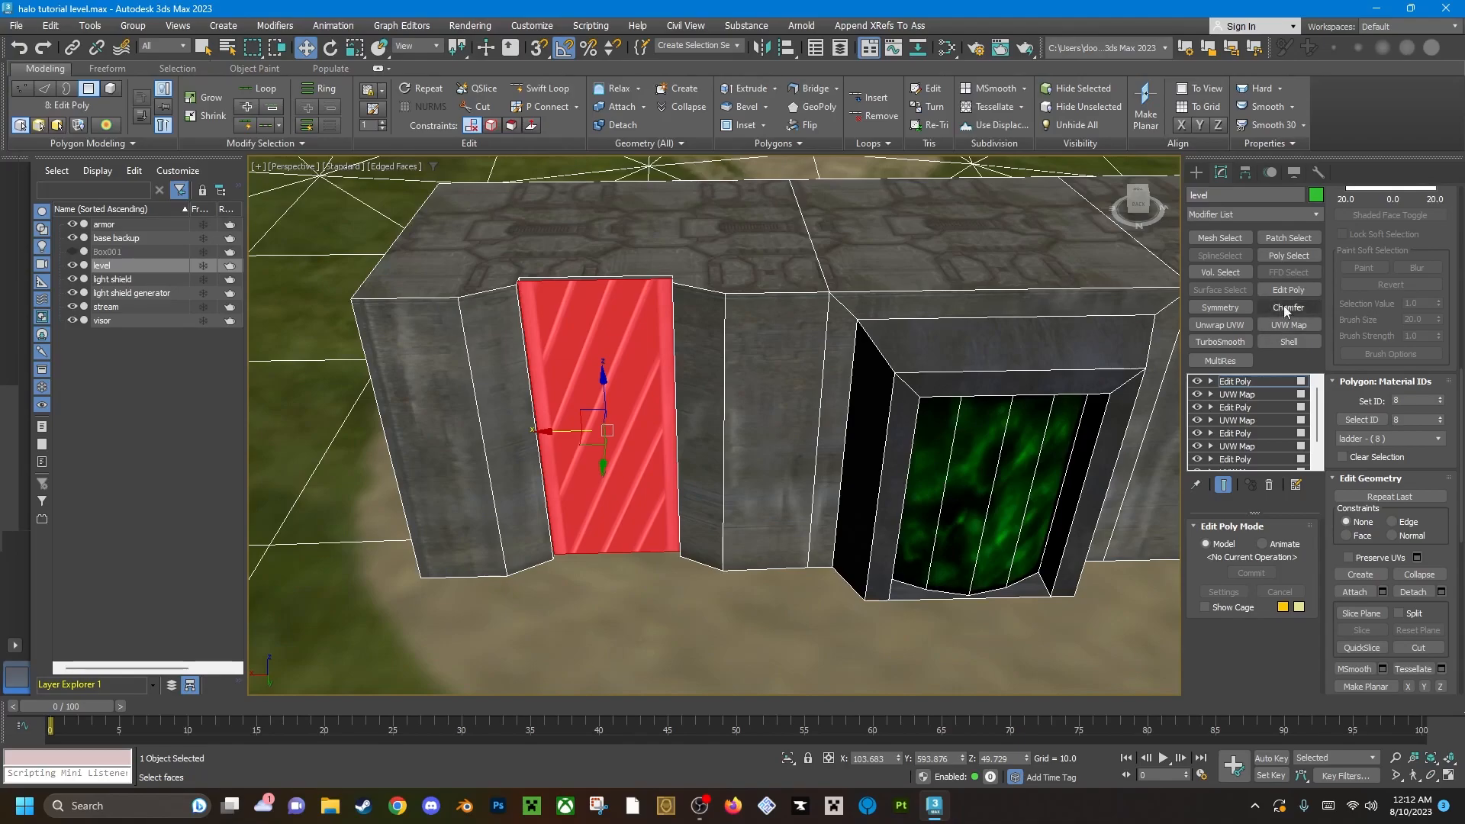
pyautogui.click(1301, 325)
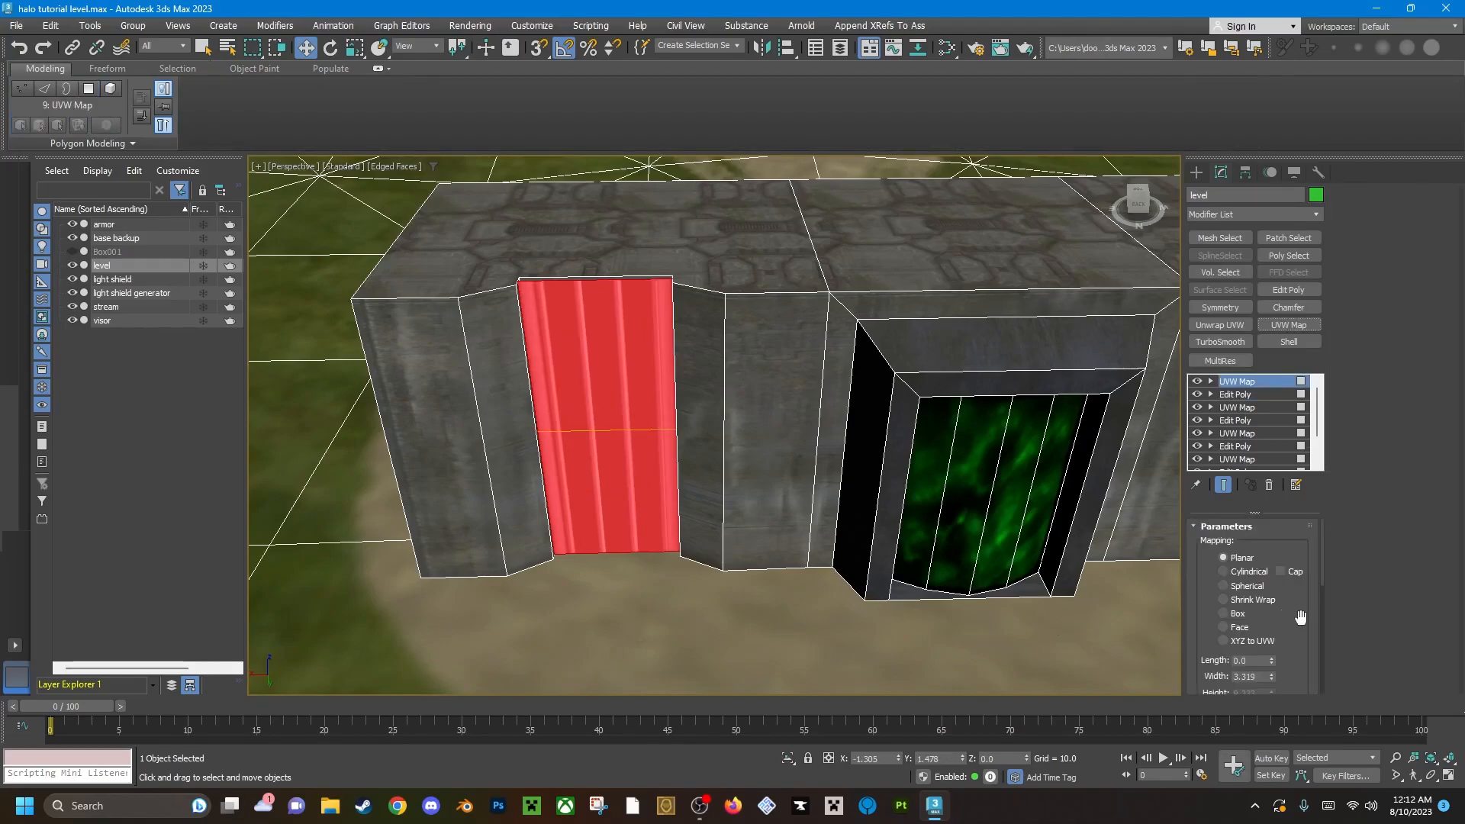
# Try the Y, X and Z alignments on the ladder's UVW Map, fitting and centering the Z and X mappings.
pyautogui.scroll(-5, 1297, 652)
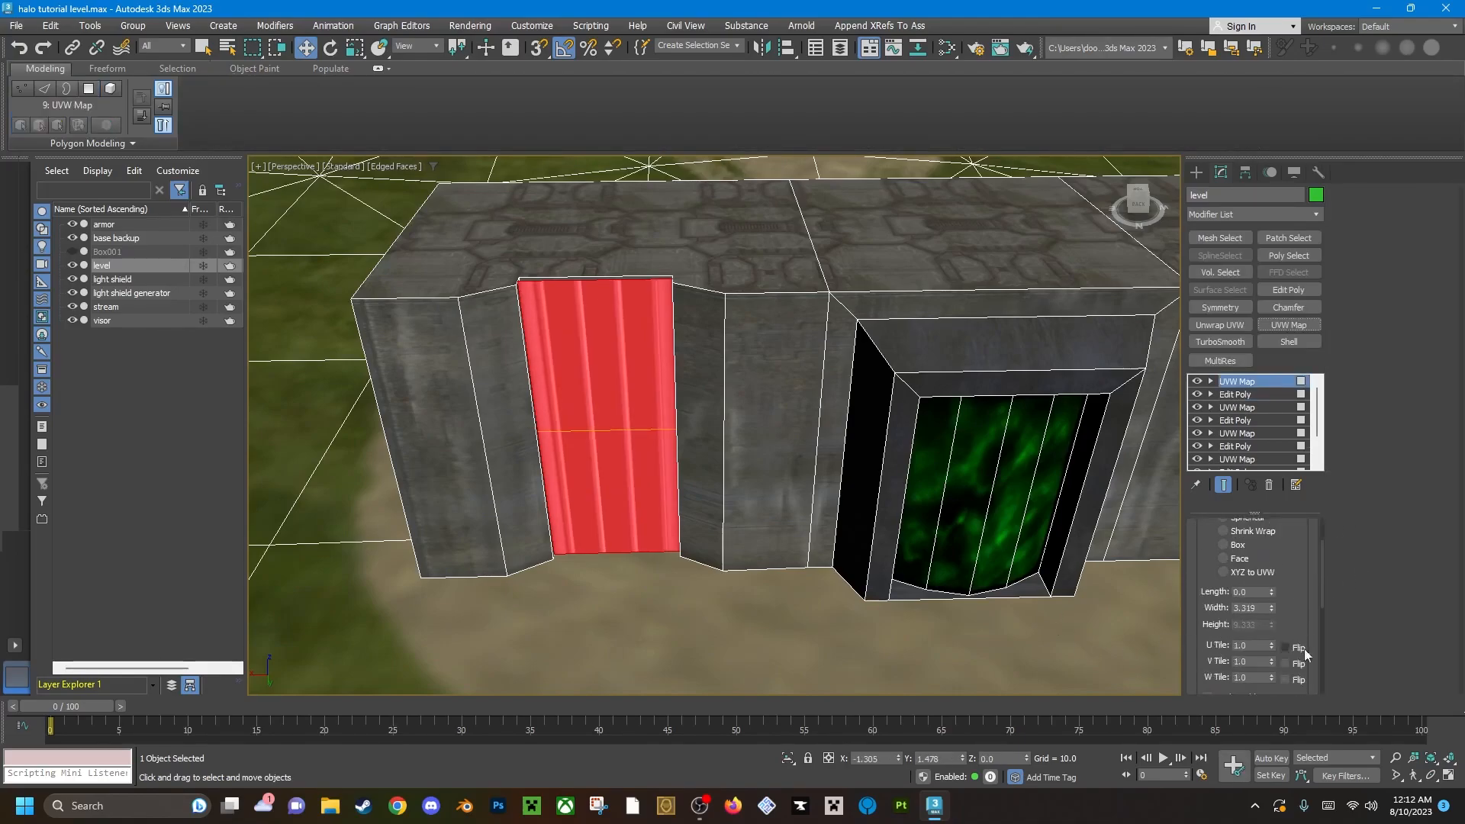
pyautogui.click(1250, 637)
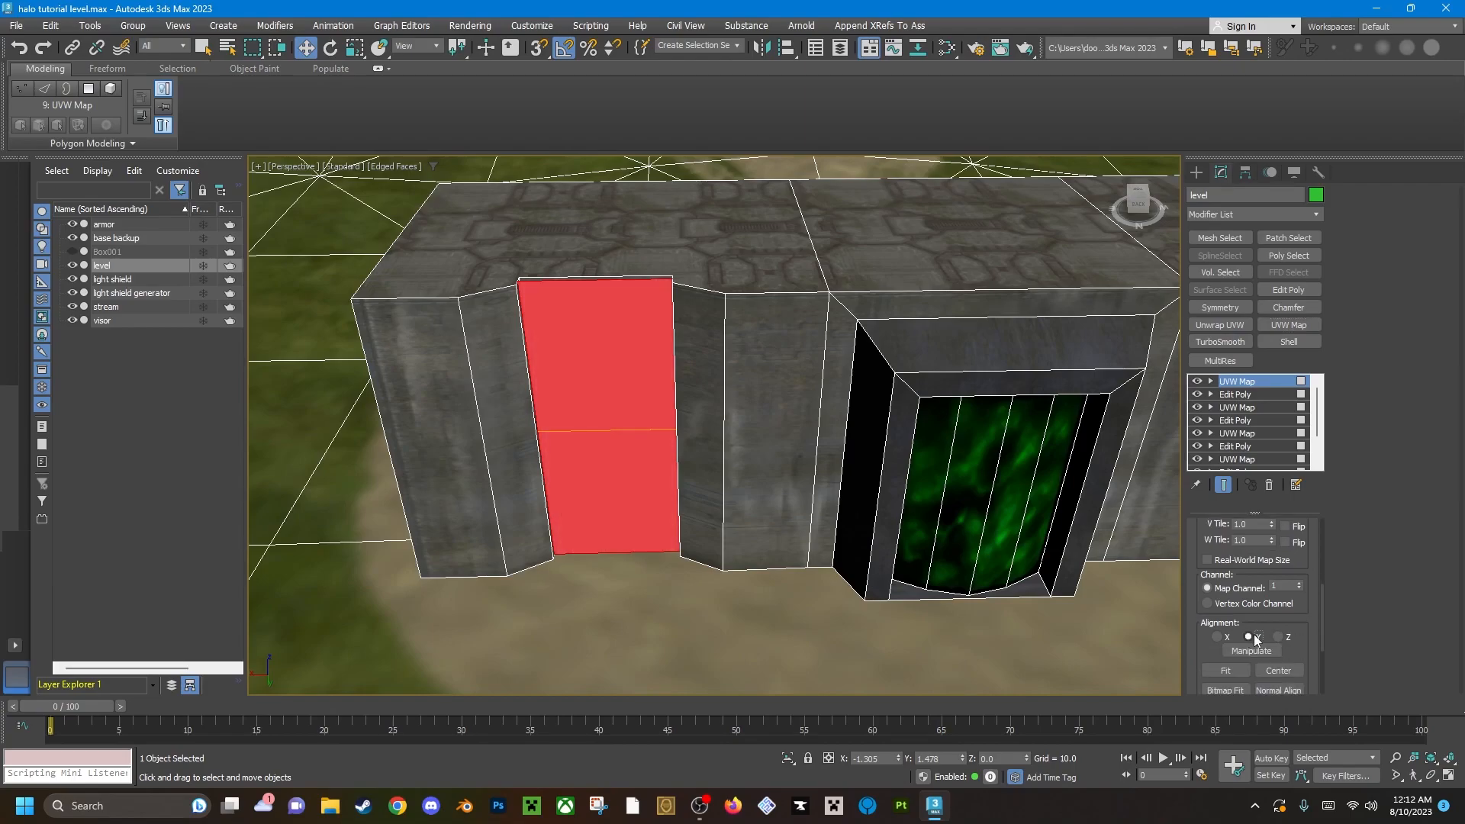
pyautogui.click(1218, 636)
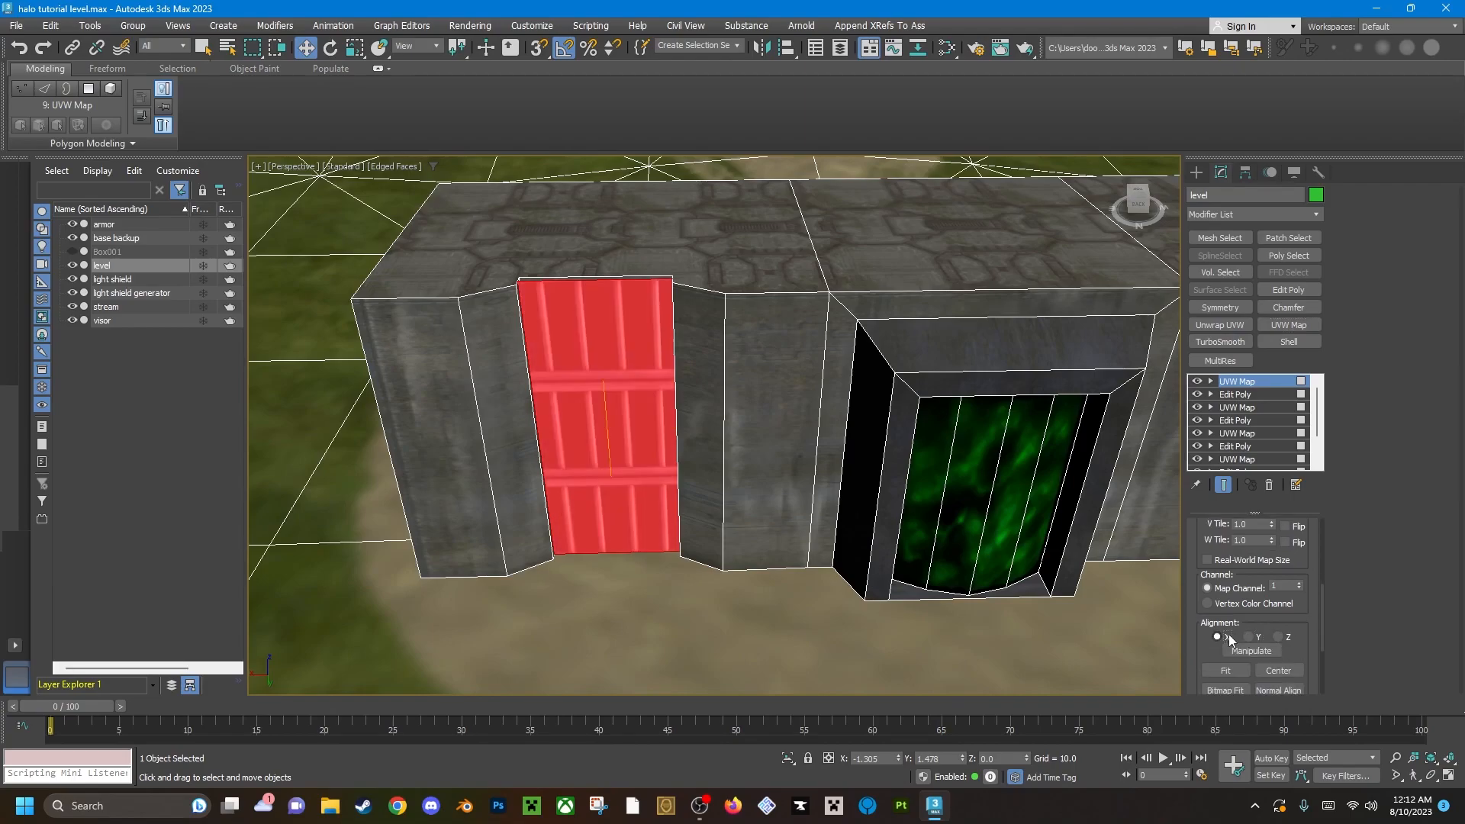
pyautogui.click(1279, 637)
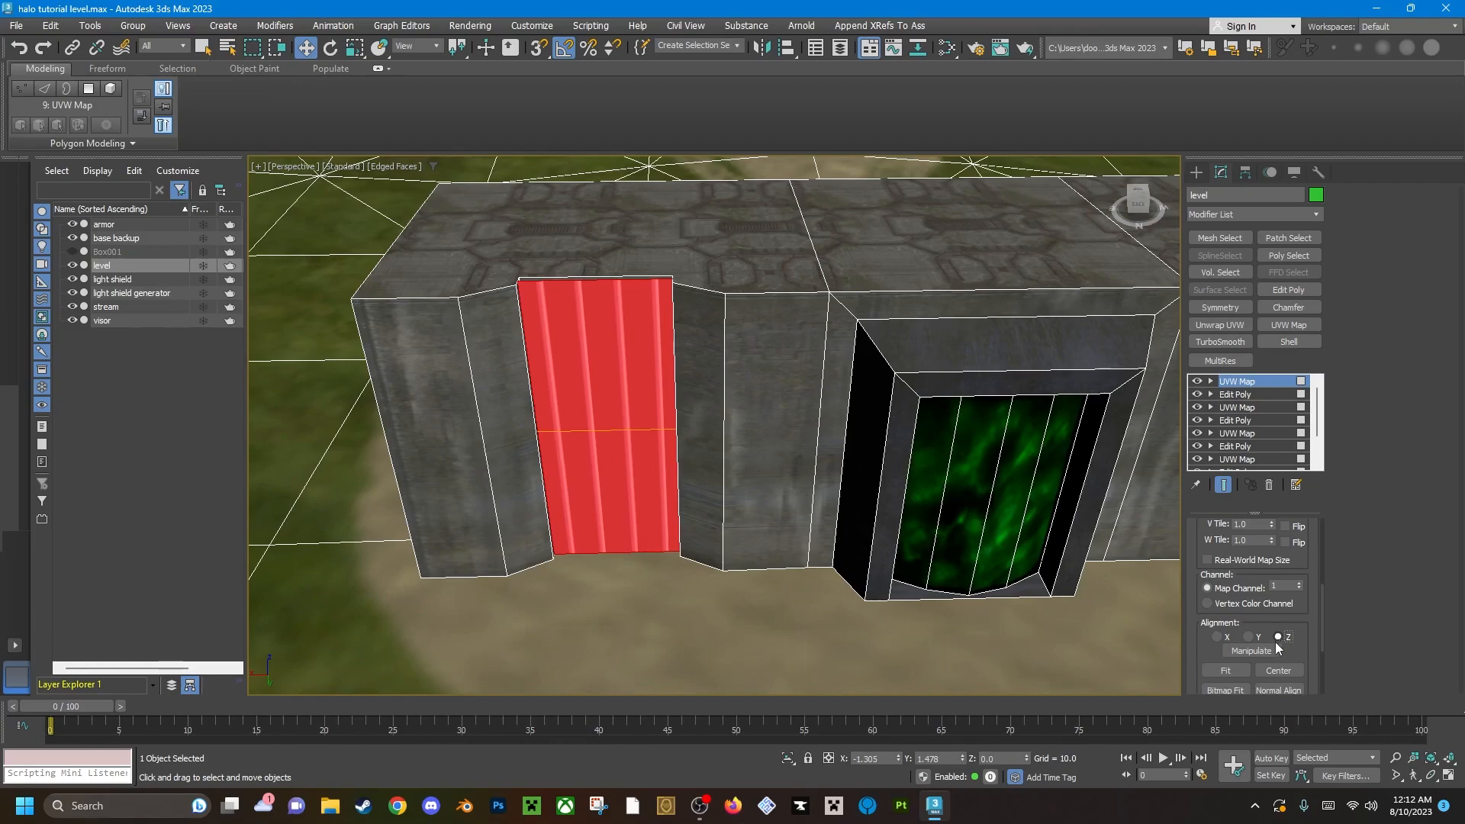
pyautogui.click(1227, 671)
pyautogui.click(1271, 671)
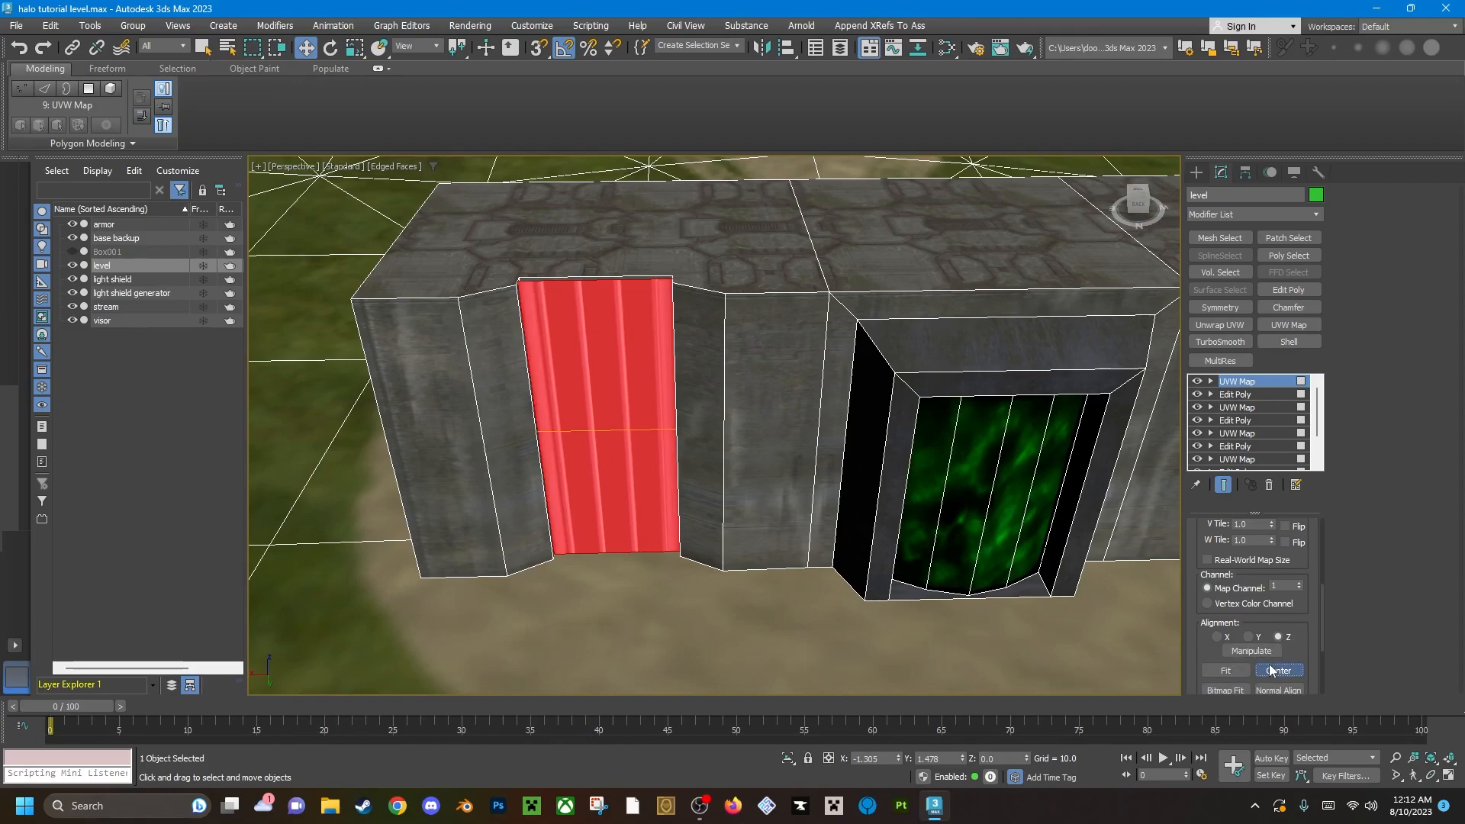
pyautogui.click(1221, 638)
pyautogui.click(1233, 671)
pyautogui.click(1264, 671)
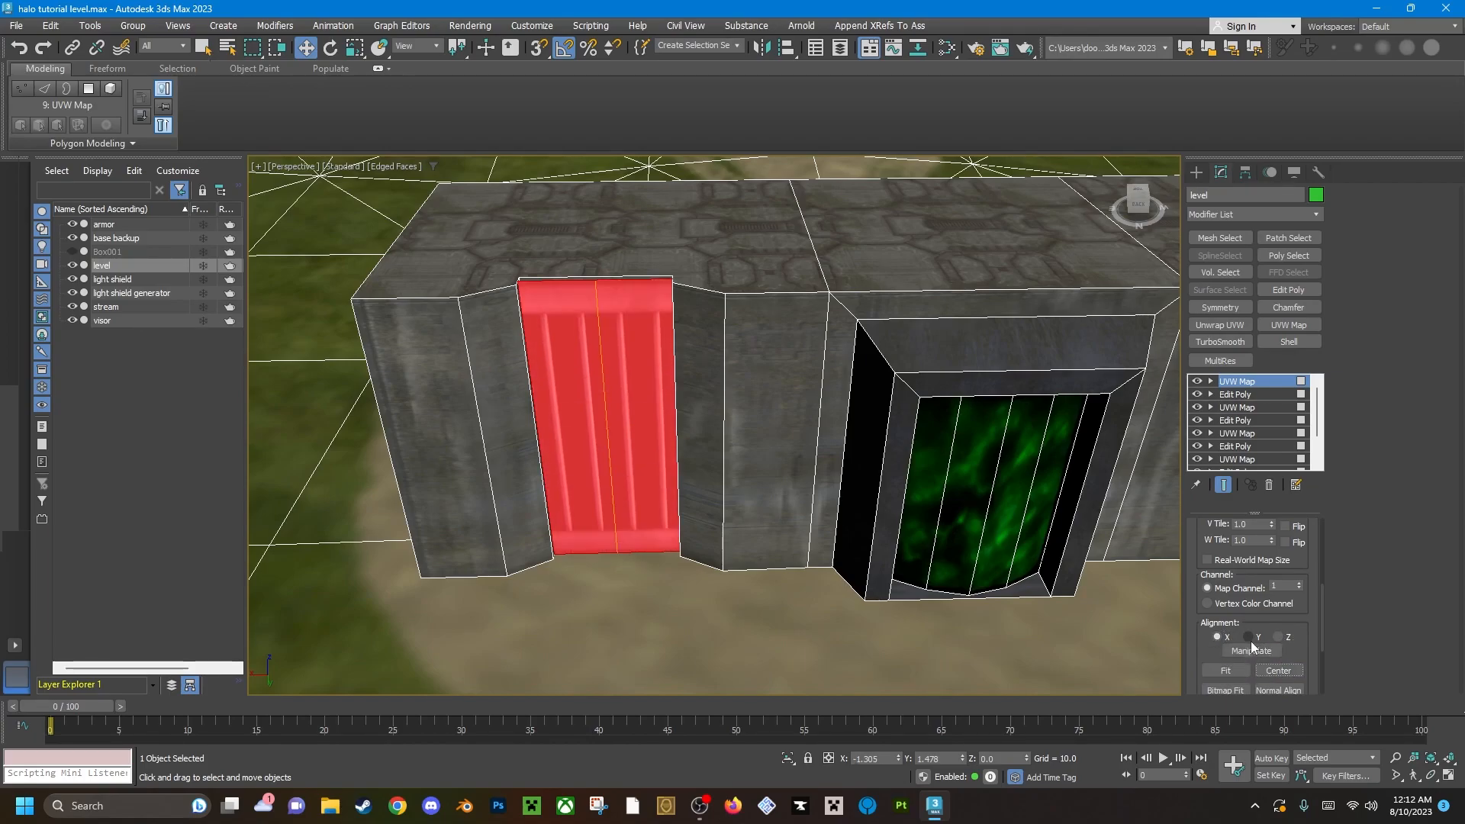
# Align the ladder's UVW Map to Y, and fit and center it on the polygon.
pyautogui.click(1249, 637)
pyautogui.click(1225, 671)
pyautogui.click(1271, 671)
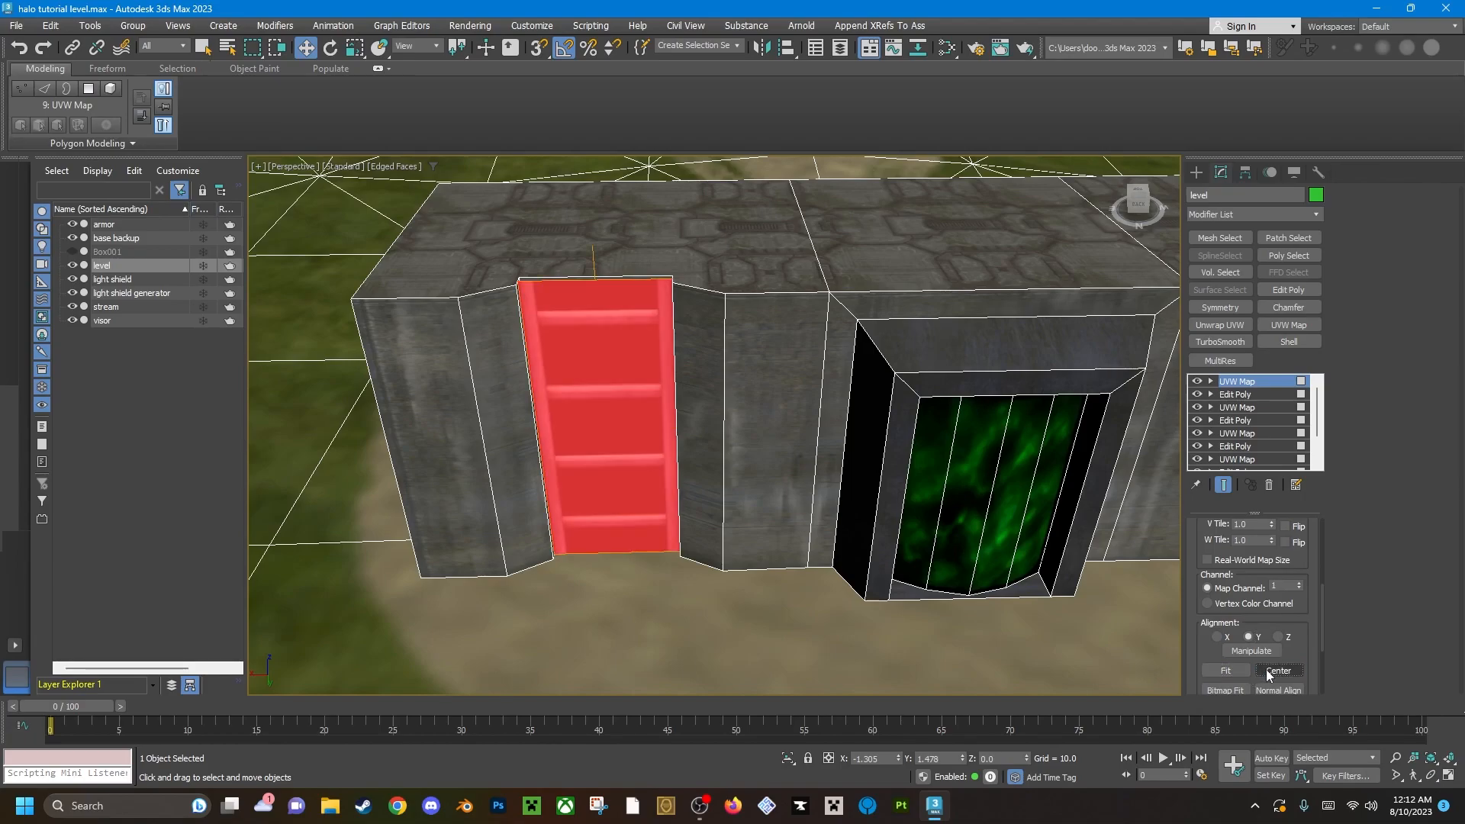
# Add another Edit Poly modifier and select the ladder polygon right of the teleporter.
pyautogui.moveTo(587, 399)
pyautogui.mouseDown(button='middle')
pyautogui.moveTo(730, 468)
pyautogui.moveTo(728, 488)
pyautogui.moveTo(709, 439)
pyautogui.mouseUp(button='middle')
pyautogui.moveTo(710, 439)
pyautogui.mouseDown(button='middle')
pyautogui.moveTo(644, 428)
pyautogui.moveTo(679, 425)
pyautogui.mouseUp(button='middle')
pyautogui.scroll(3, 684, 425)
pyautogui.scroll(-5, 644, 429)
pyautogui.click(1073, 511)
pyautogui.click(1292, 291)
pyautogui.moveTo(1166, 421); pyautogui.dragTo(988, 431, button='middle')
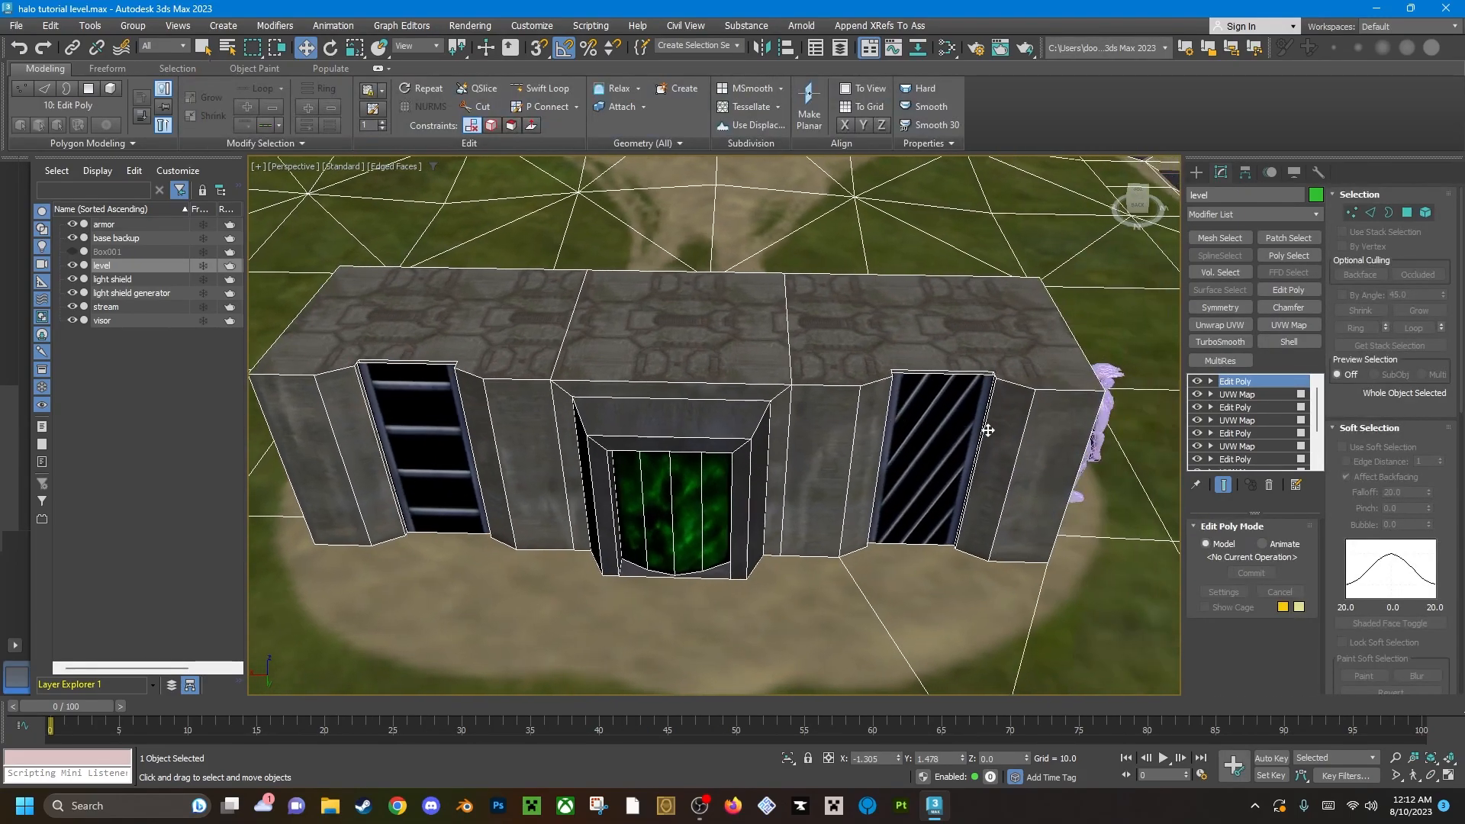
pyautogui.press('4')
pyautogui.click(963, 431)
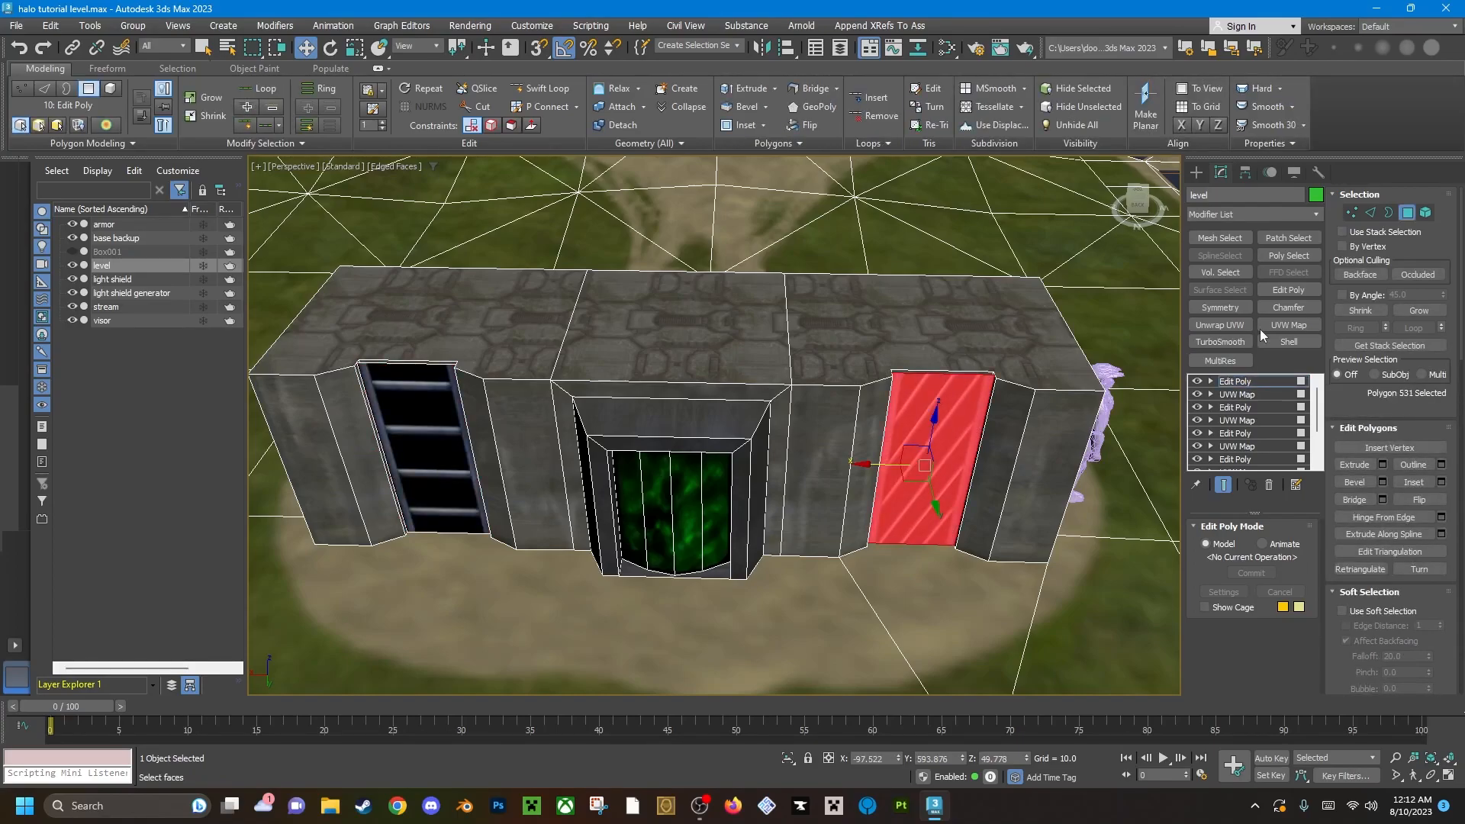
# Apply a UVW Map modifier to the second ladder polygon with Y alignment, fitted and centered.
pyautogui.click(1289, 325)
pyautogui.scroll(-4, 1295, 603)
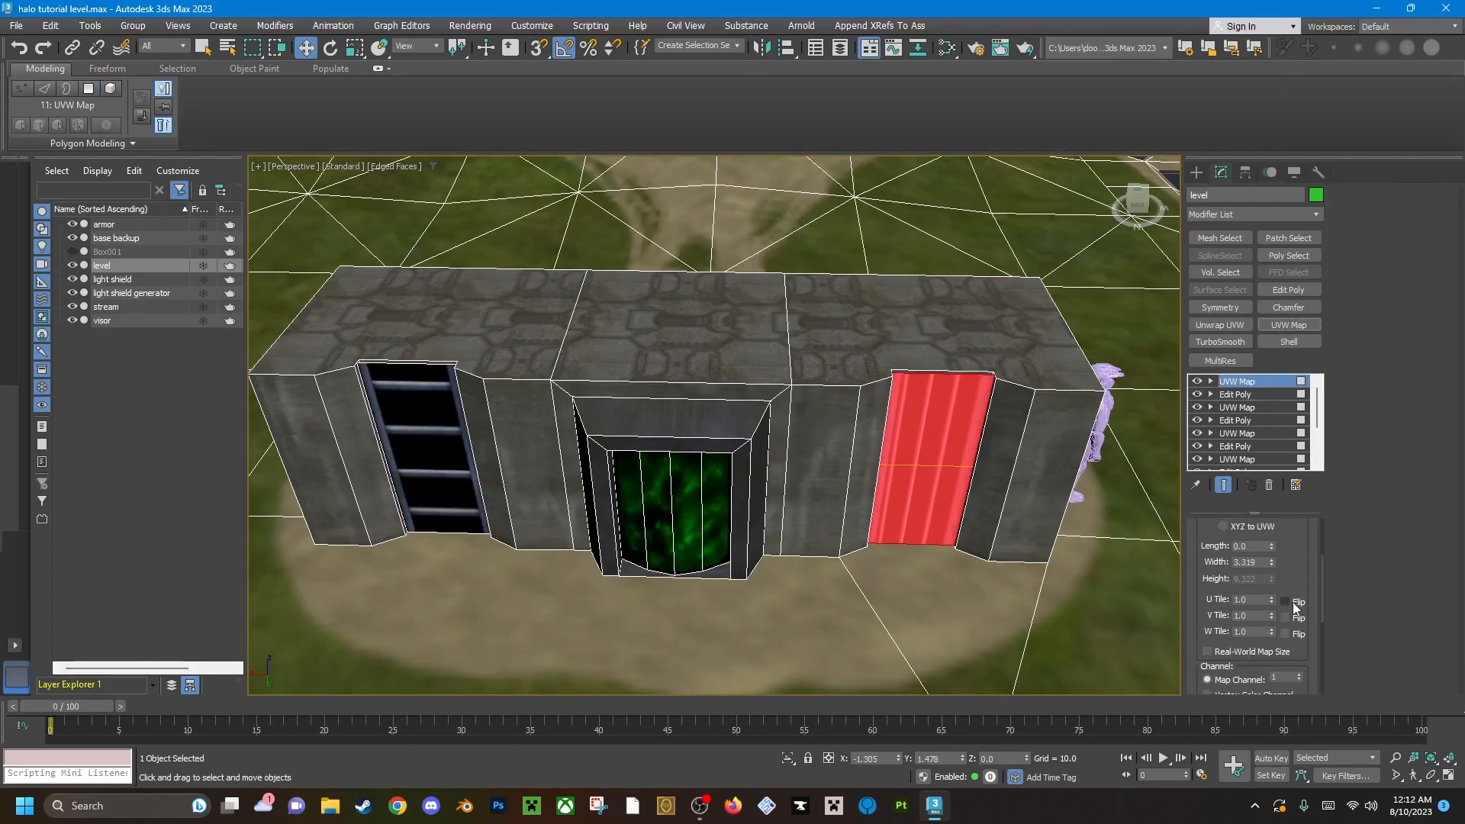
pyautogui.scroll(-2, 1295, 610)
pyautogui.click(1249, 614)
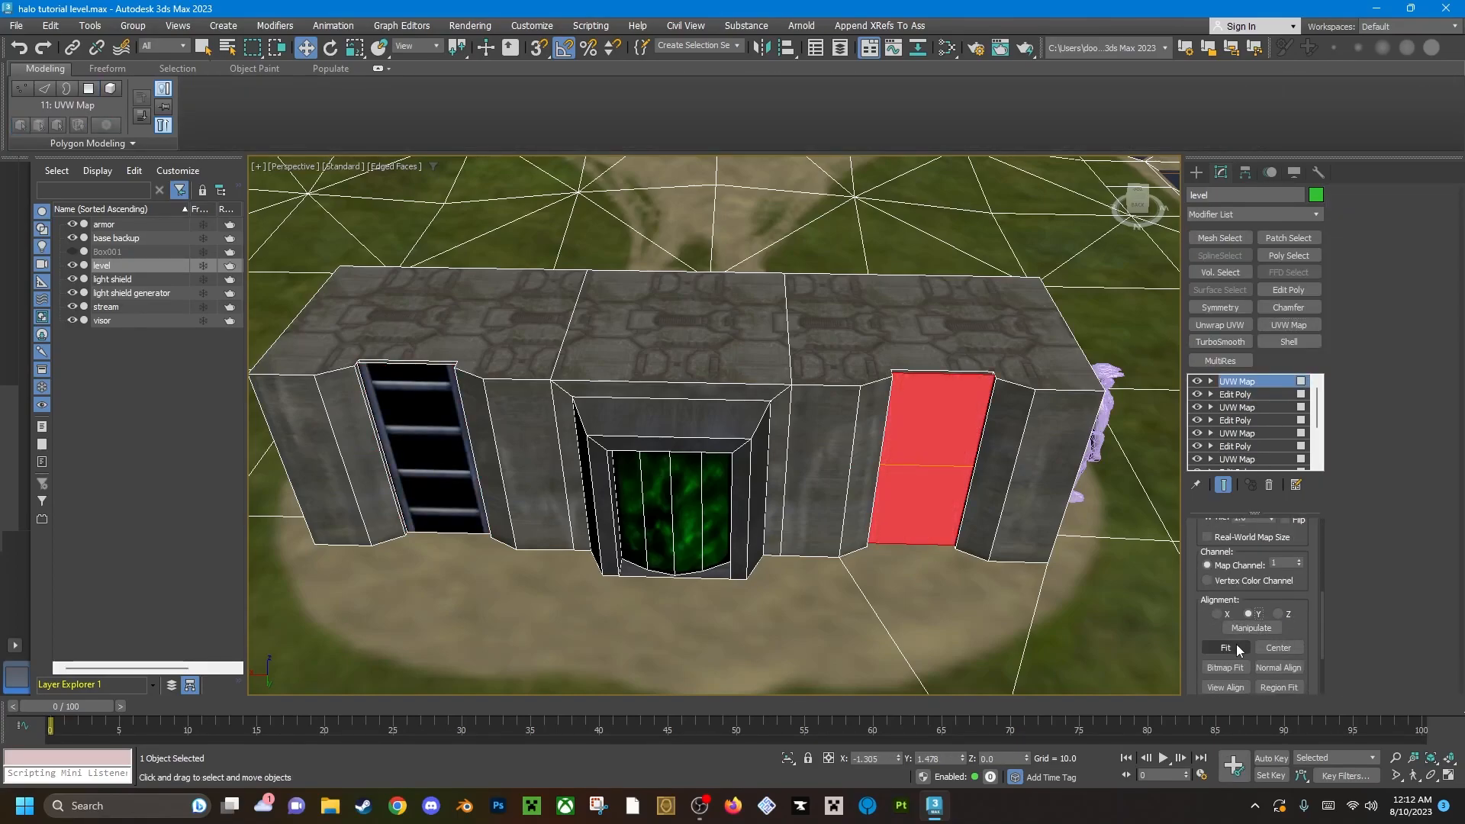
pyautogui.click(1279, 647)
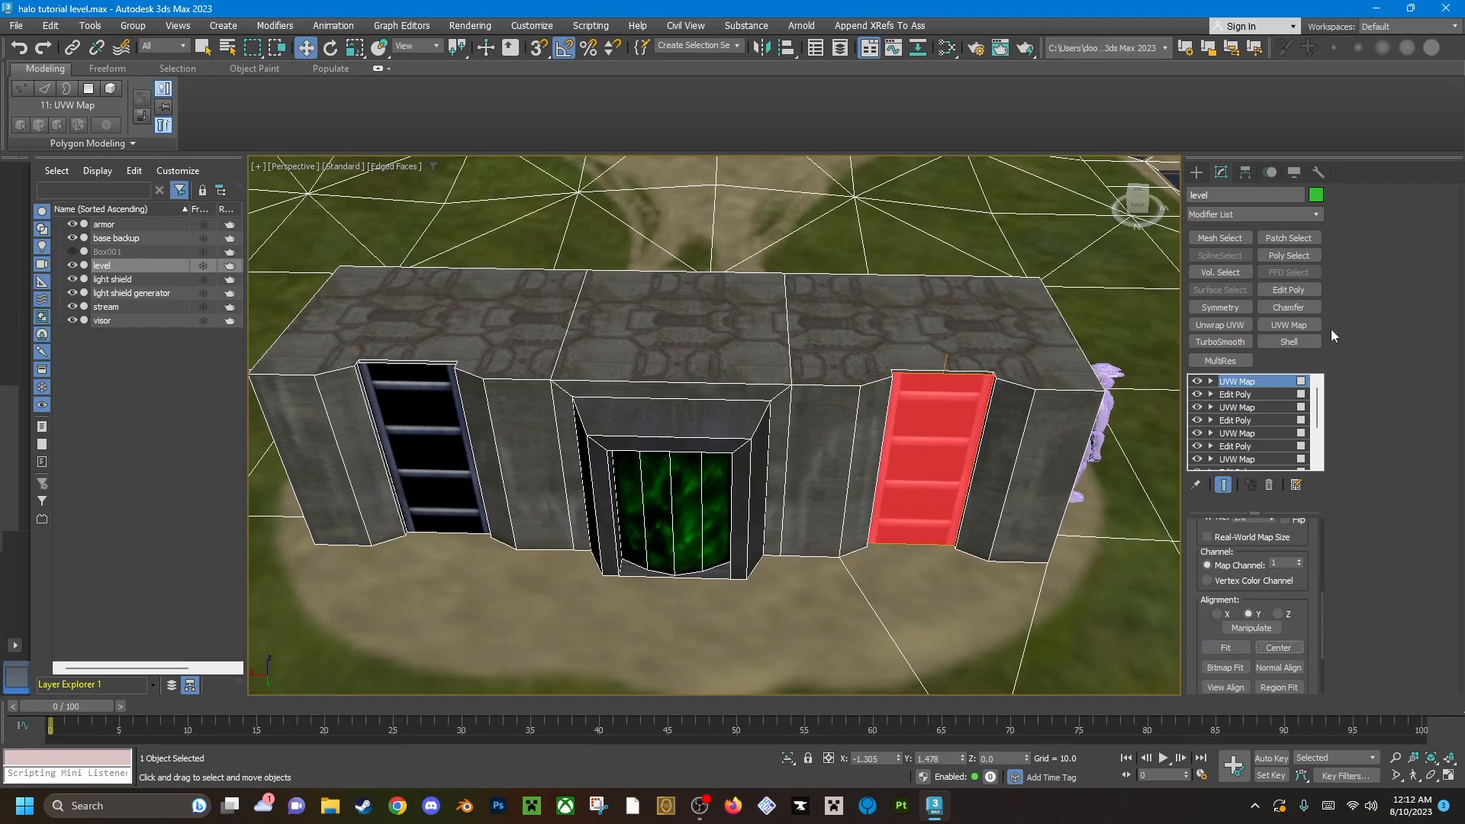
# Add another Edit Poly modifier and select the two light panel polygons in the passage's ceiling.
pyautogui.click(1285, 290)
pyautogui.keyDown('alt'); pyautogui.moveTo(906, 455); pyautogui.dragTo(762, 419, button='middle'); pyautogui.keyUp('alt')
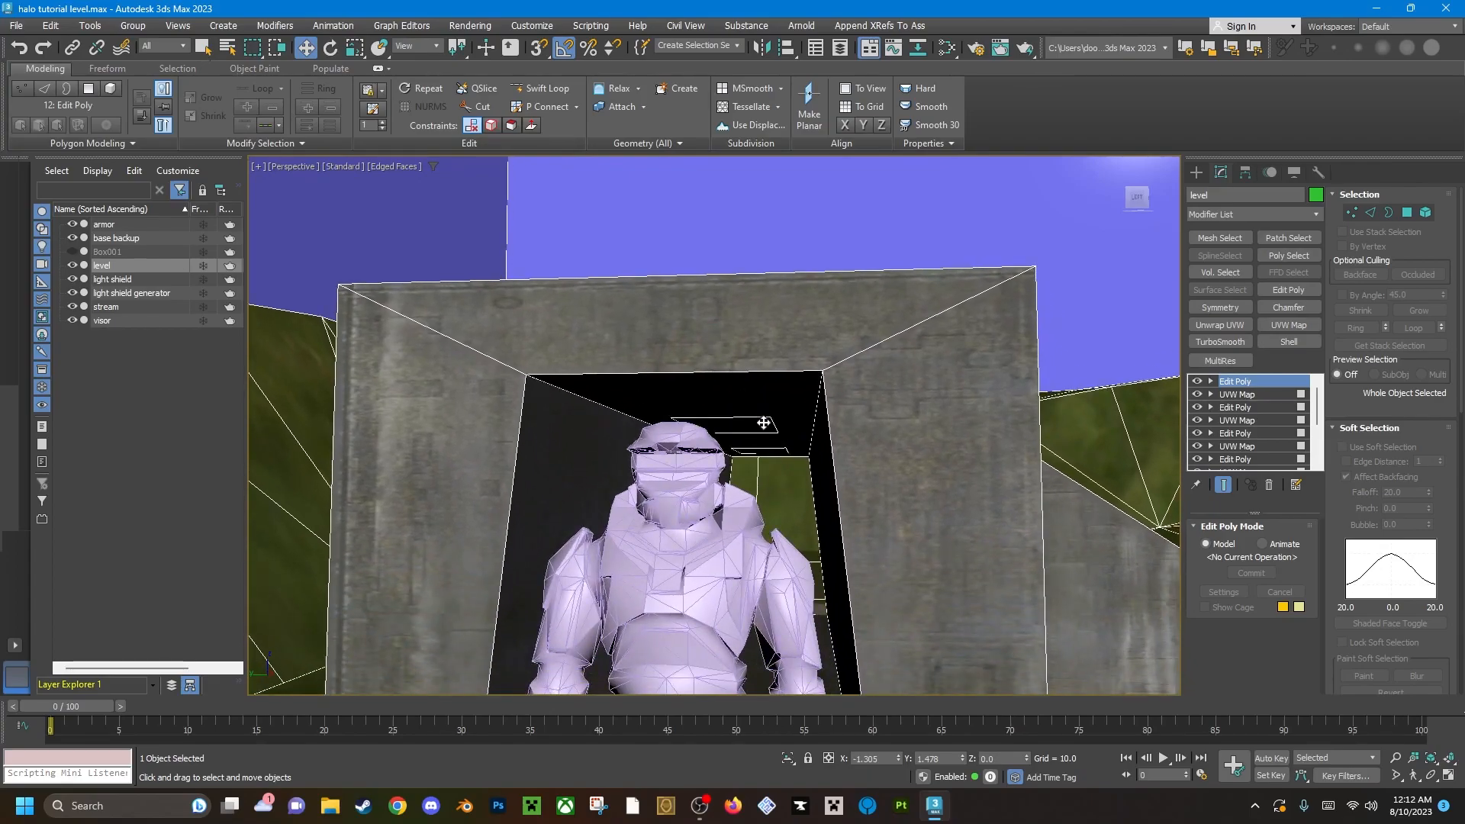
pyautogui.press('4')
pyautogui.click(760, 432)
pyautogui.press('q')
pyautogui.keyDown('ctrl'); pyautogui.click(776, 451); pyautogui.keyUp('ctrl')
pyautogui.scroll(3, 775, 452)
pyautogui.moveTo(767, 436)
pyautogui.keyDown('alt'); pyautogui.mouseDown(button='middle')
pyautogui.moveTo(766, 396)
pyautogui.moveTo(765, 425)
pyautogui.mouseUp(button='middle'); pyautogui.keyUp('alt')
pyautogui.scroll(-2, 765, 425)
pyautogui.scroll(-6, 765, 425)
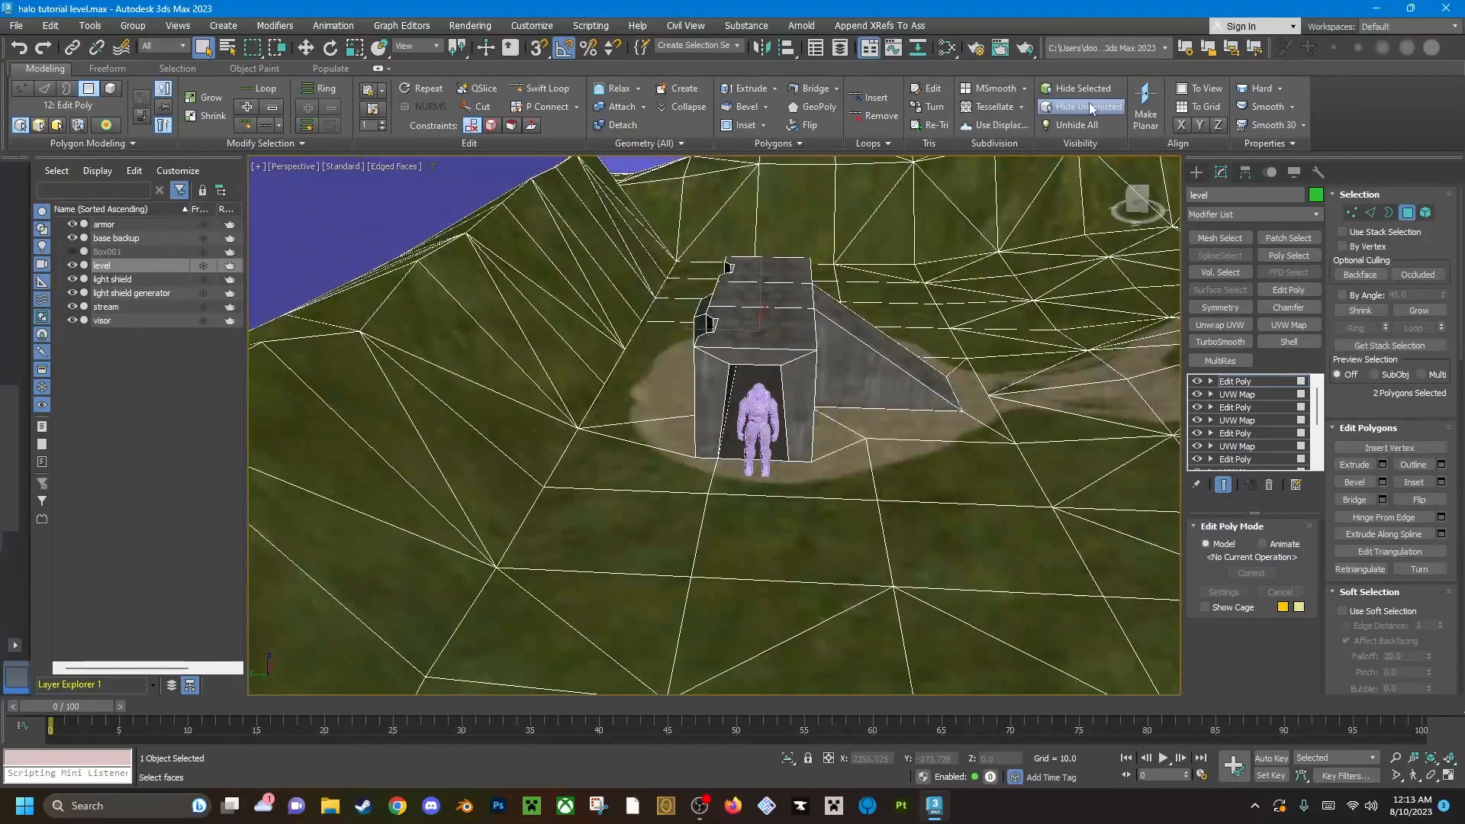
# Hide all unselected polygons to isolate the two ceiling light panels.
pyautogui.click(1092, 107)
pyautogui.scroll(5, 762, 315)
pyautogui.scroll(-3, 754, 457)
pyautogui.keyDown('alt'); pyautogui.moveTo(754, 456); pyautogui.dragTo(577, 328, button='middle'); pyautogui.keyUp('alt')
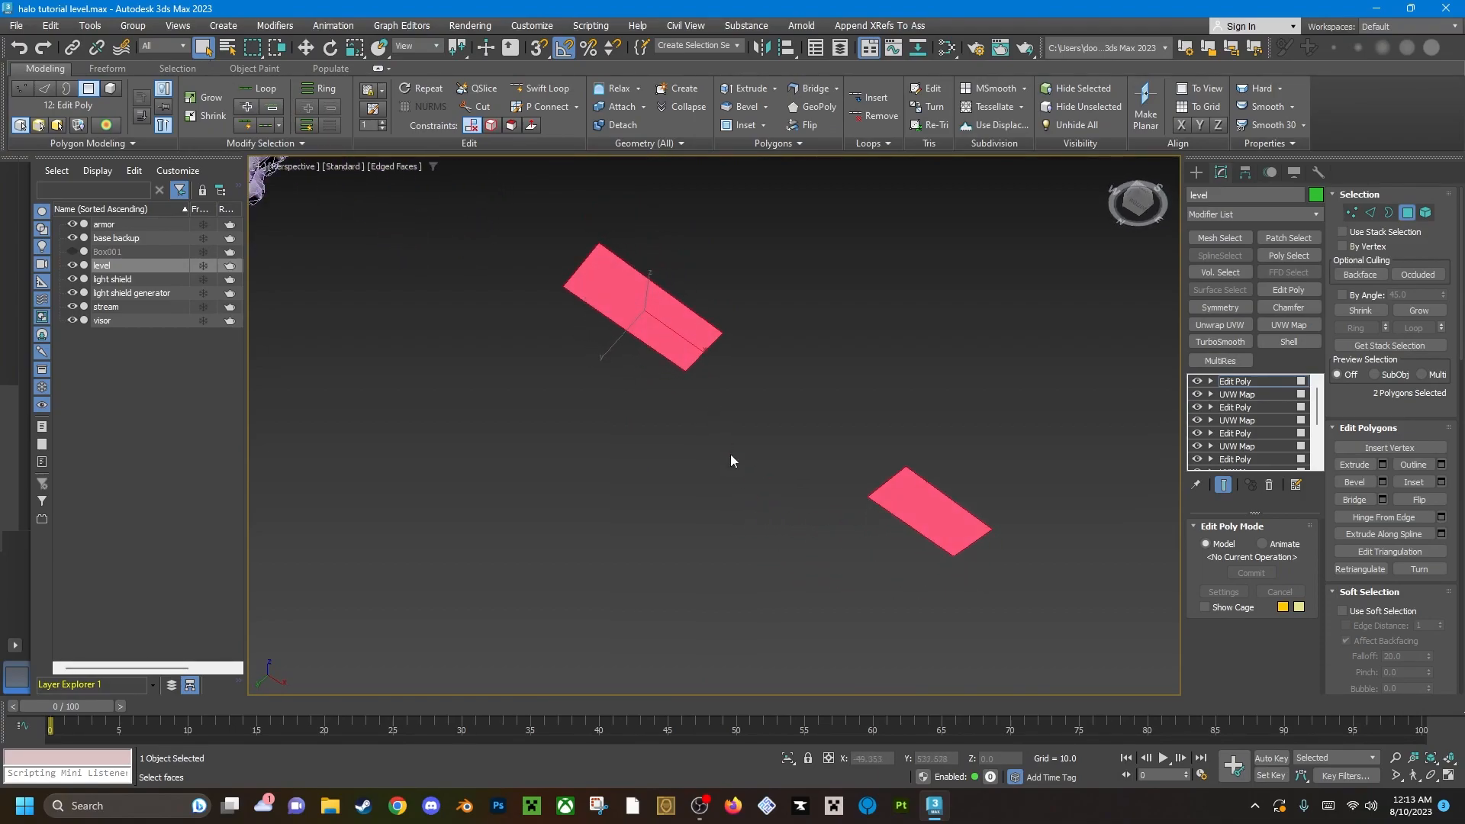
# Assign material ID 9 (lights blue) to the two ceiling light panels.
pyautogui.scroll(-6, 1444, 602)
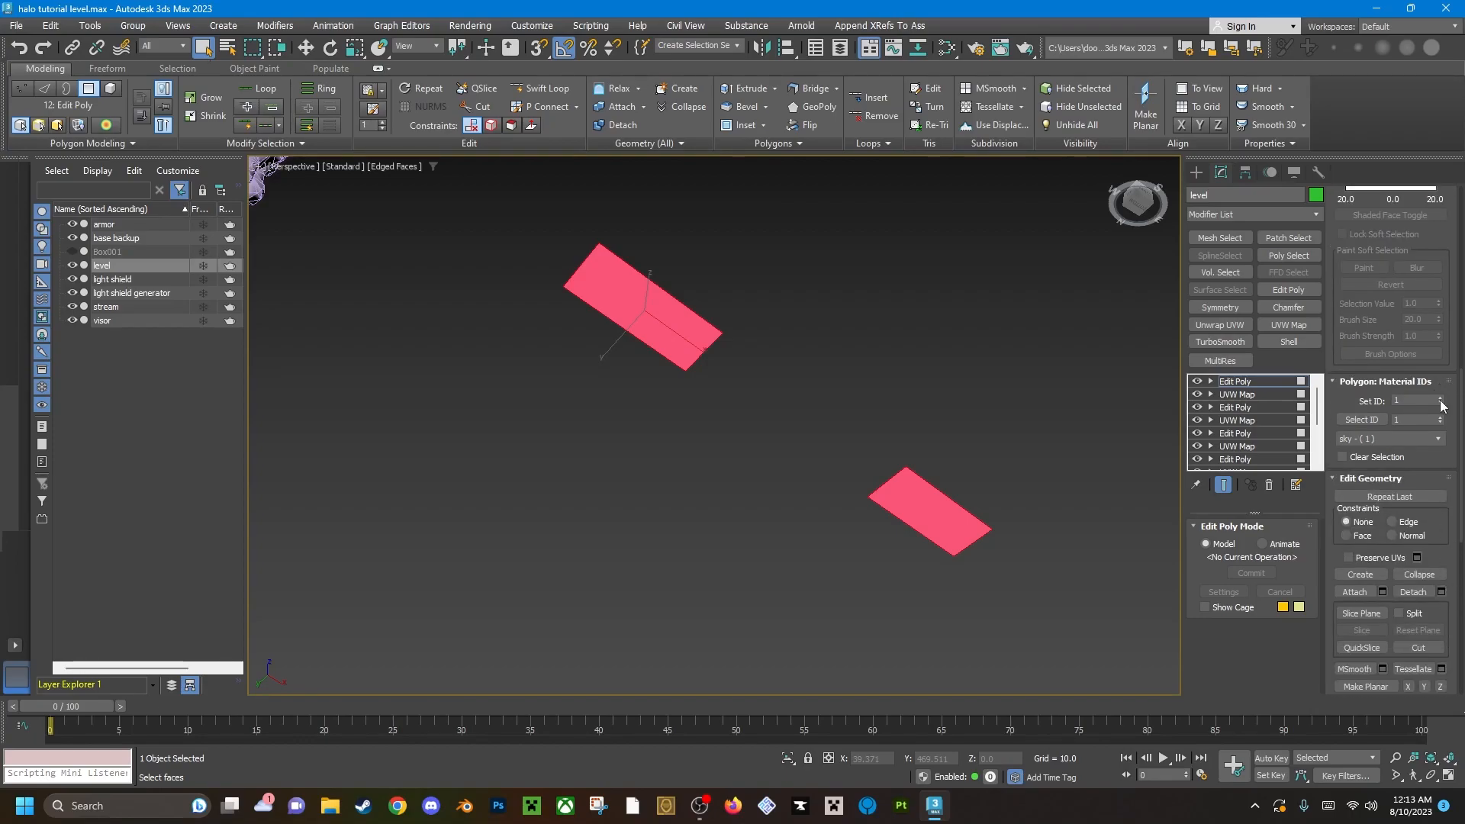
pyautogui.click(1440, 398)
pyautogui.click(1440, 398)
pyautogui.click(1440, 398)
pyautogui.click(1440, 398)
pyautogui.click(1440, 397)
pyautogui.click(1440, 398)
pyautogui.click(1440, 398)
pyautogui.click(1440, 397)
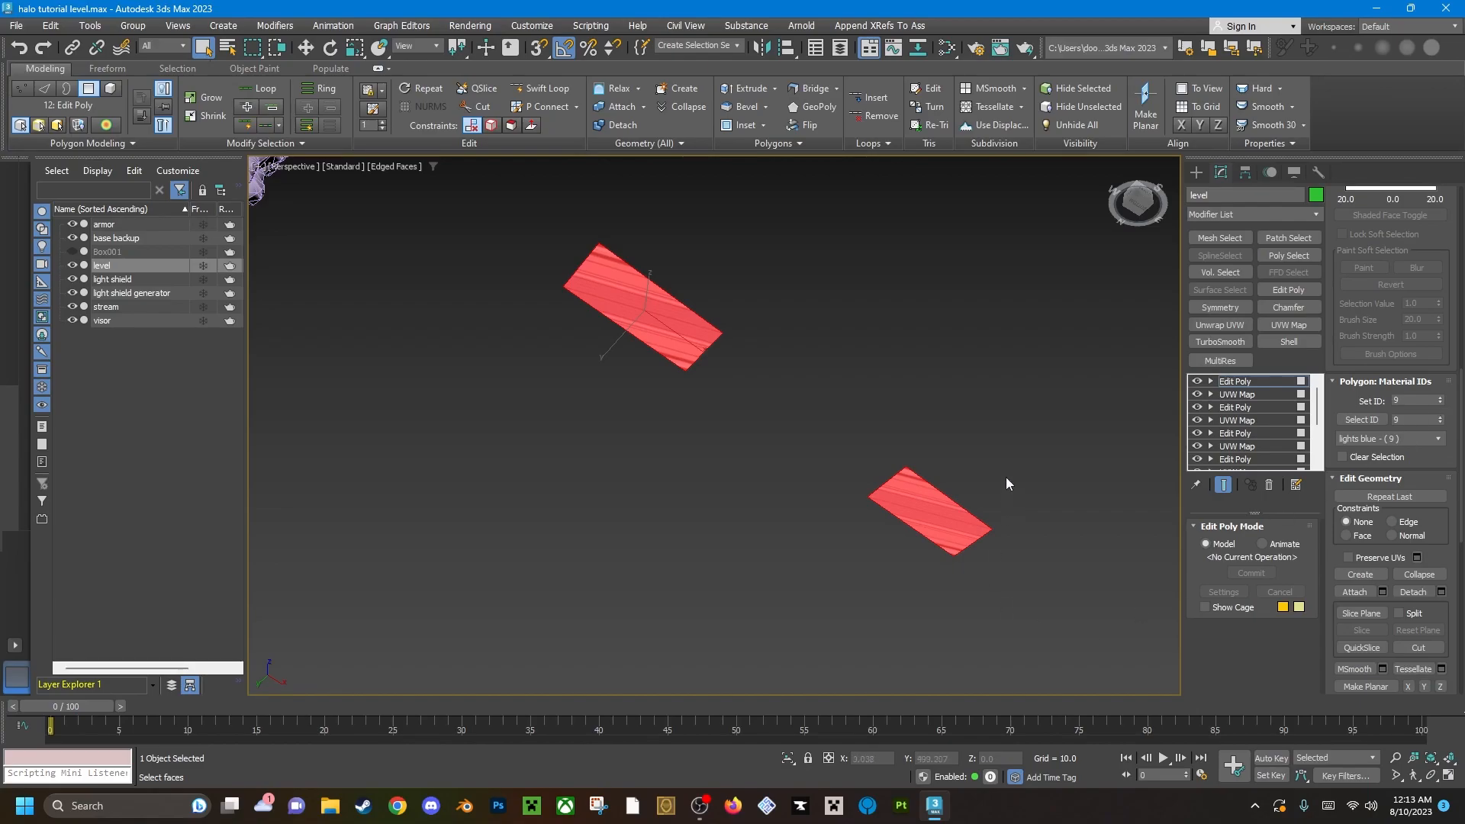
# Select only one of the two light panels and apply an Unwrap UVW modifier to it.
pyautogui.click(609, 355)
pyautogui.click(647, 317)
pyautogui.moveTo(672, 324); pyautogui.dragTo(747, 356, button='middle')
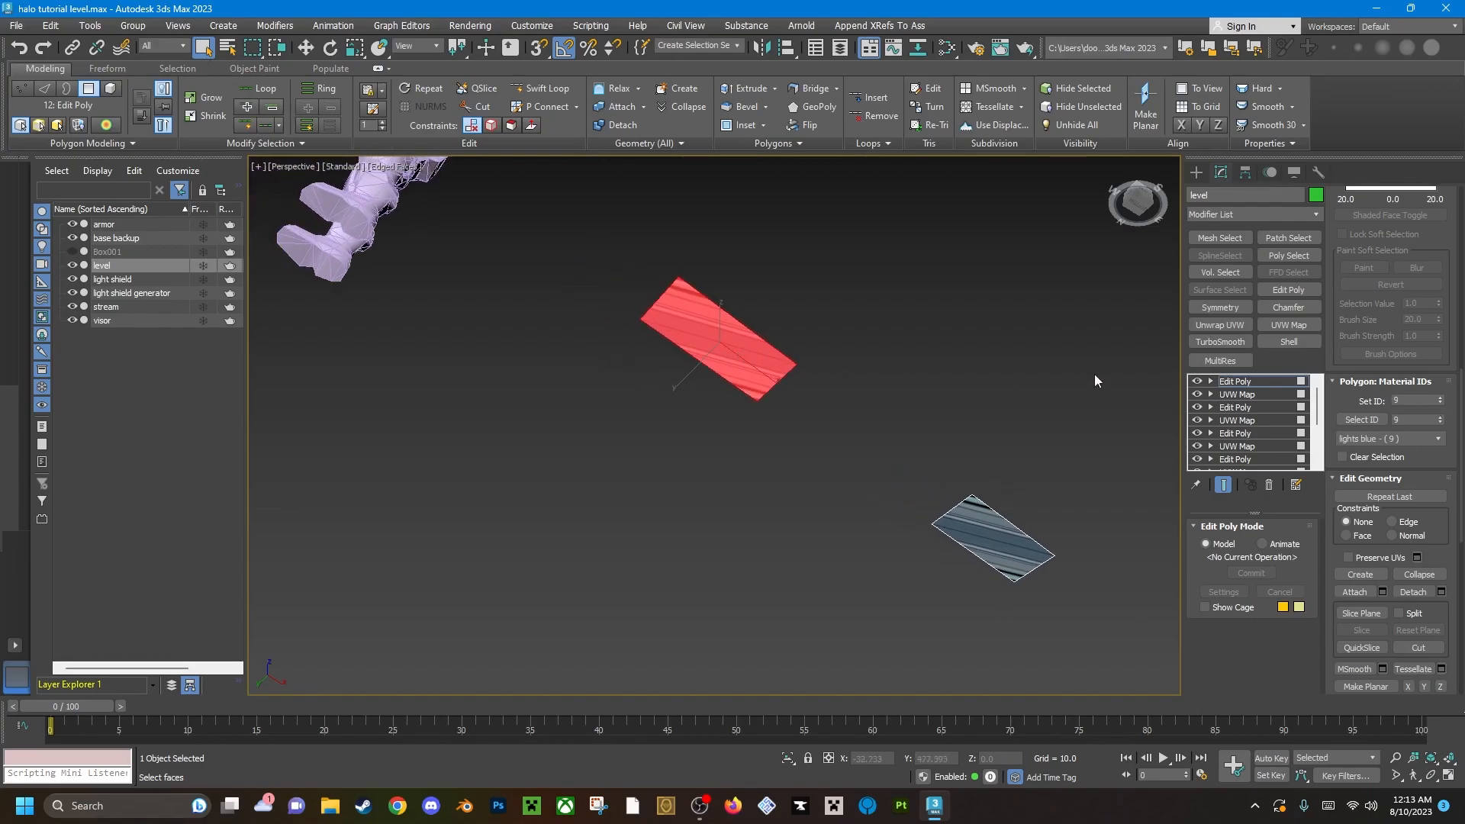
pyautogui.click(1221, 325)
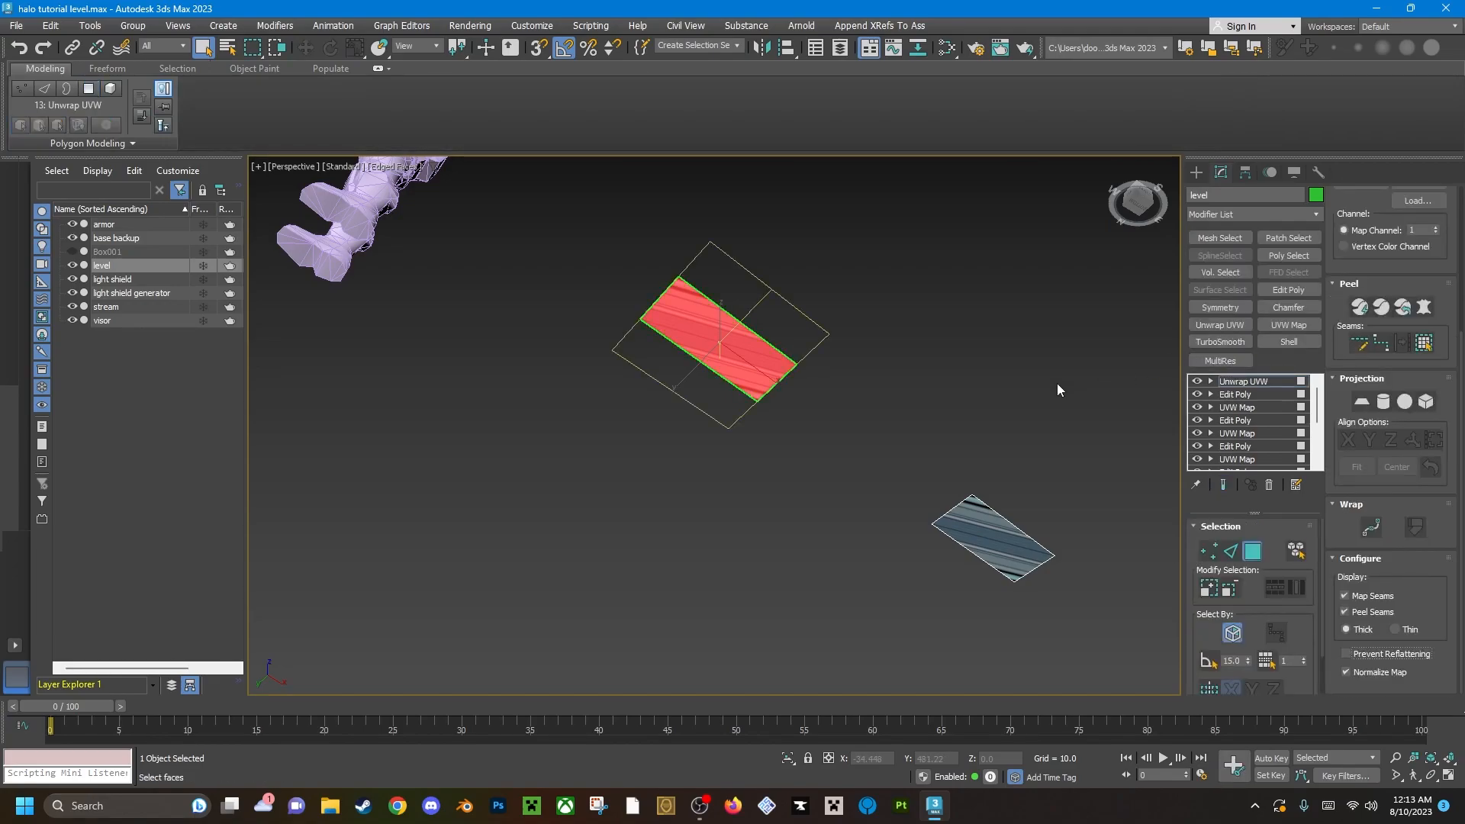
# Apply a planar projection to the selected light panel and best-align it to the polygon.
pyautogui.click(1362, 402)
pyautogui.scroll(3, 778, 378)
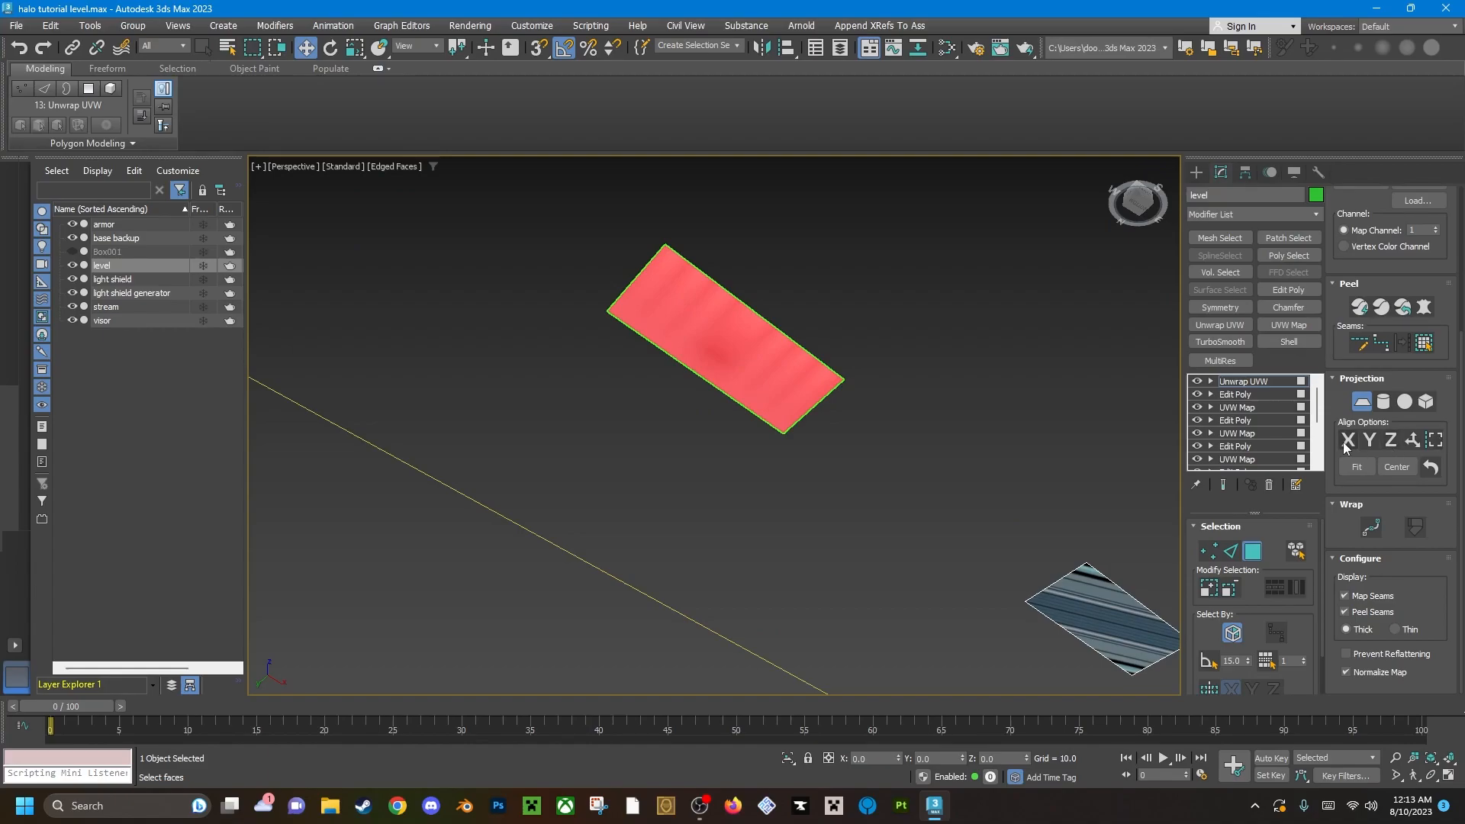
pyautogui.click(1414, 445)
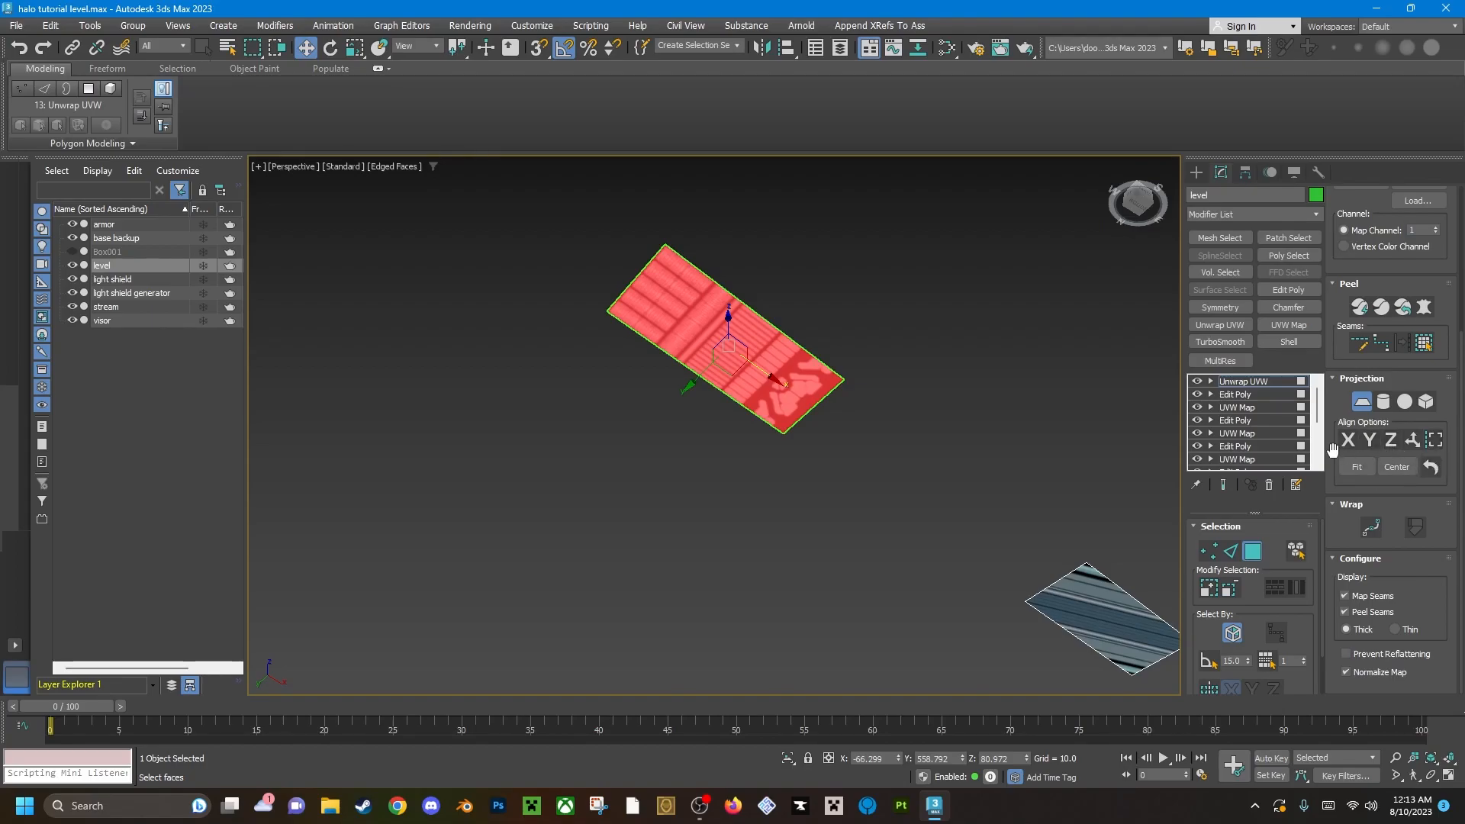
pyautogui.scroll(5, 1404, 313)
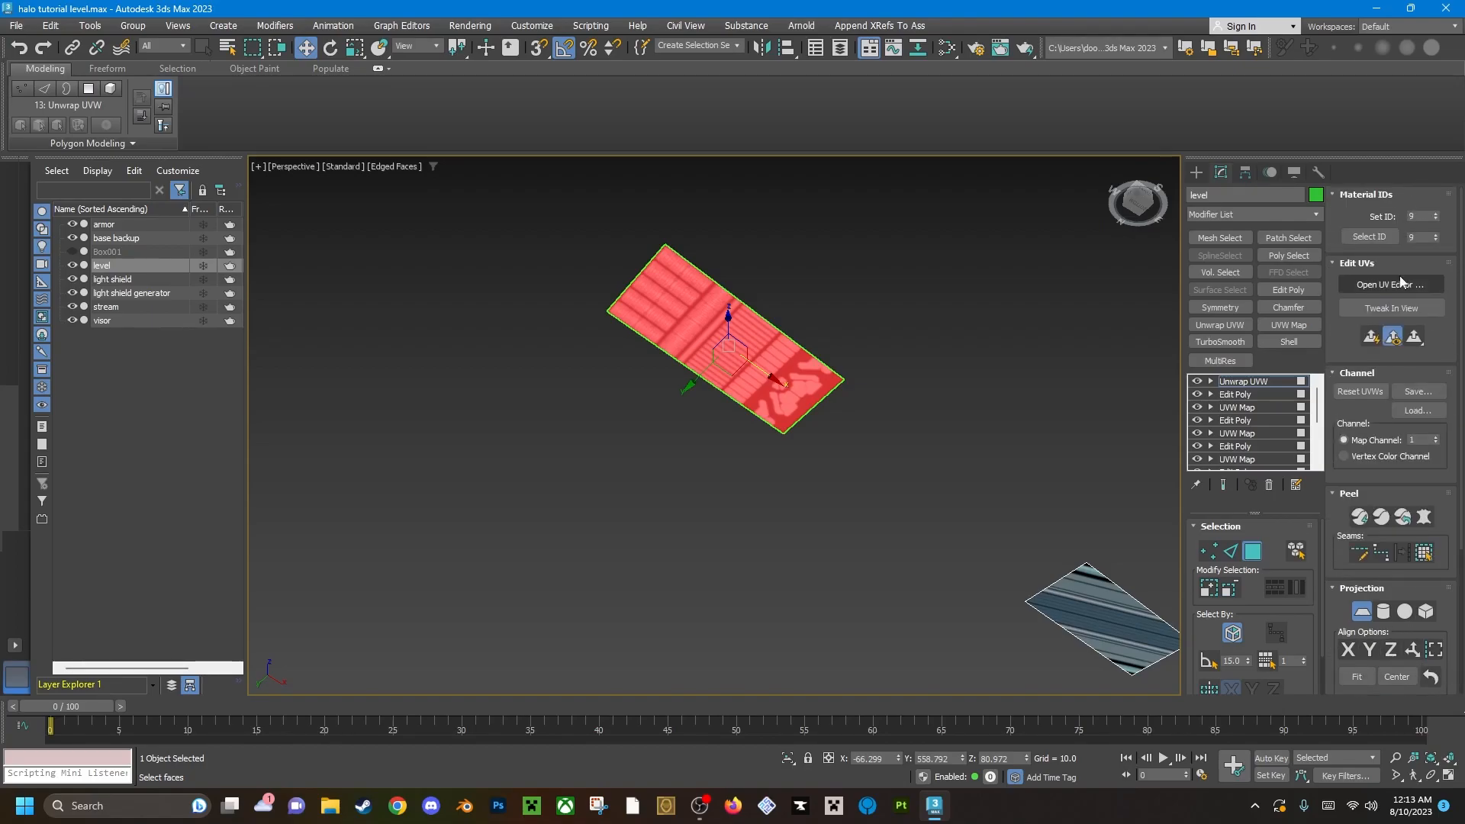
# Open the UV editor and display the example_tutorial_lights_blue.tif map as its background.
pyautogui.click(1389, 284)
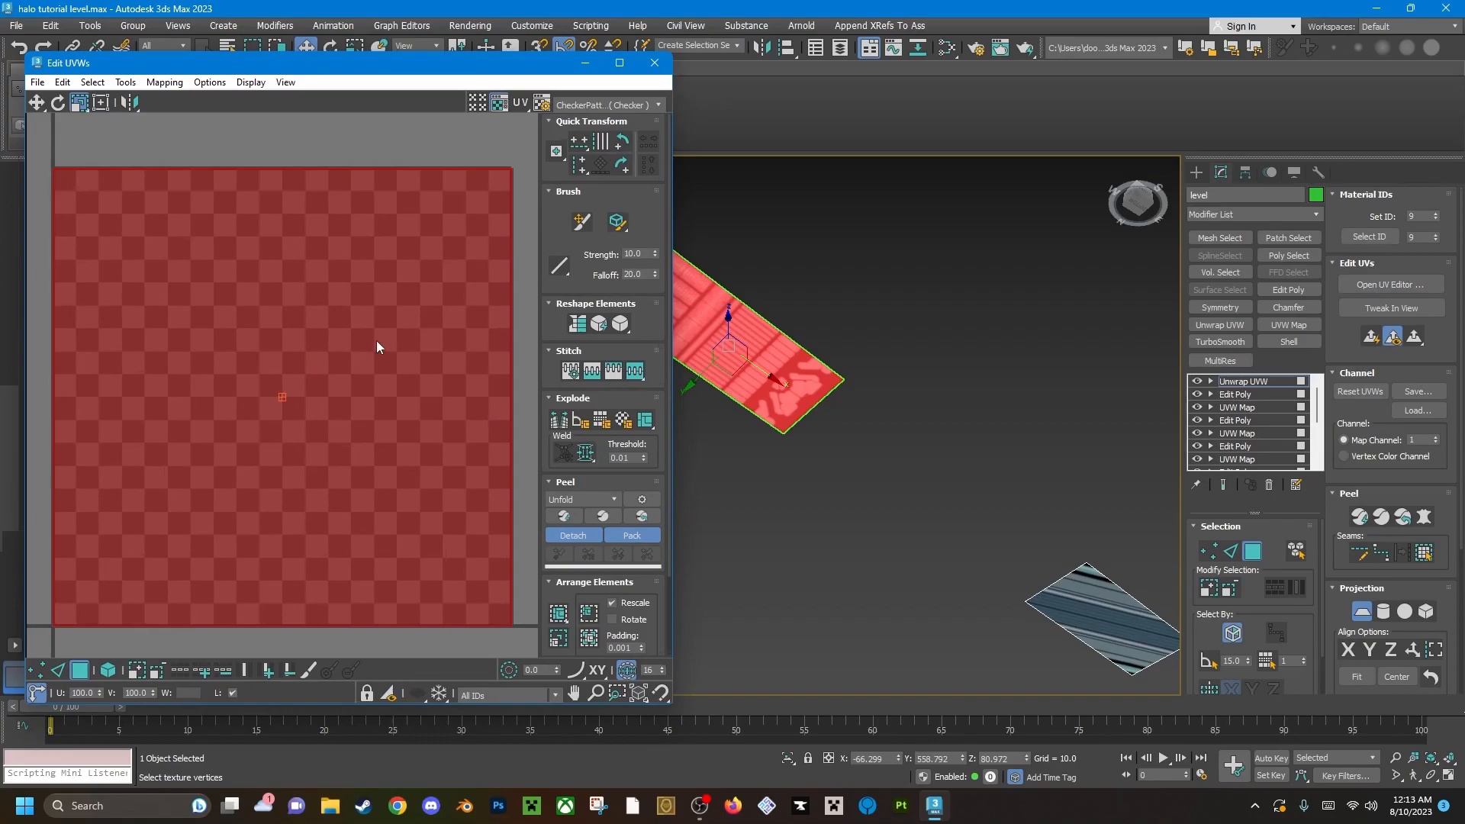
pyautogui.click(632, 105)
pyautogui.click(597, 110)
pyautogui.click(597, 107)
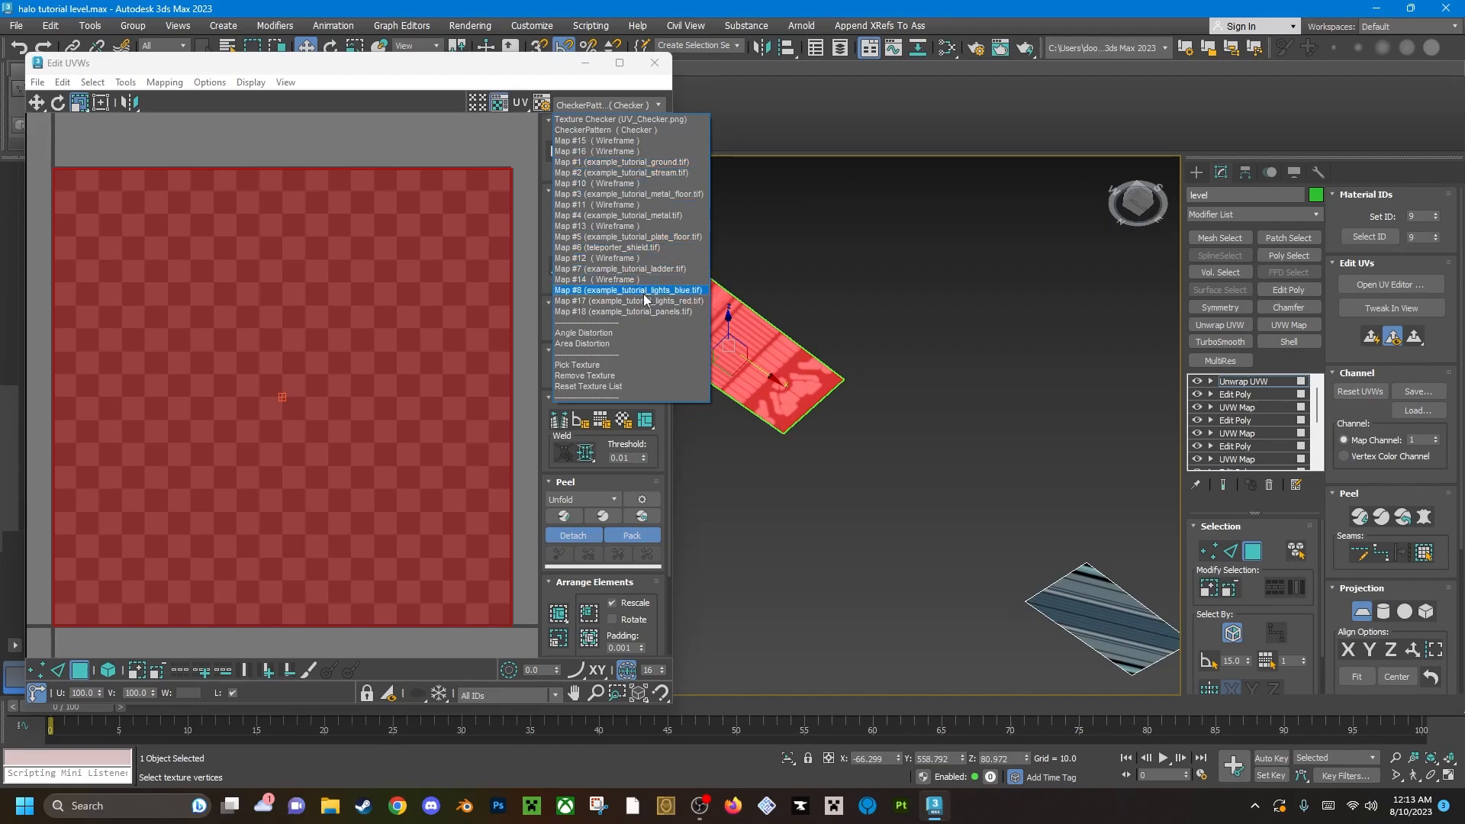
pyautogui.click(683, 291)
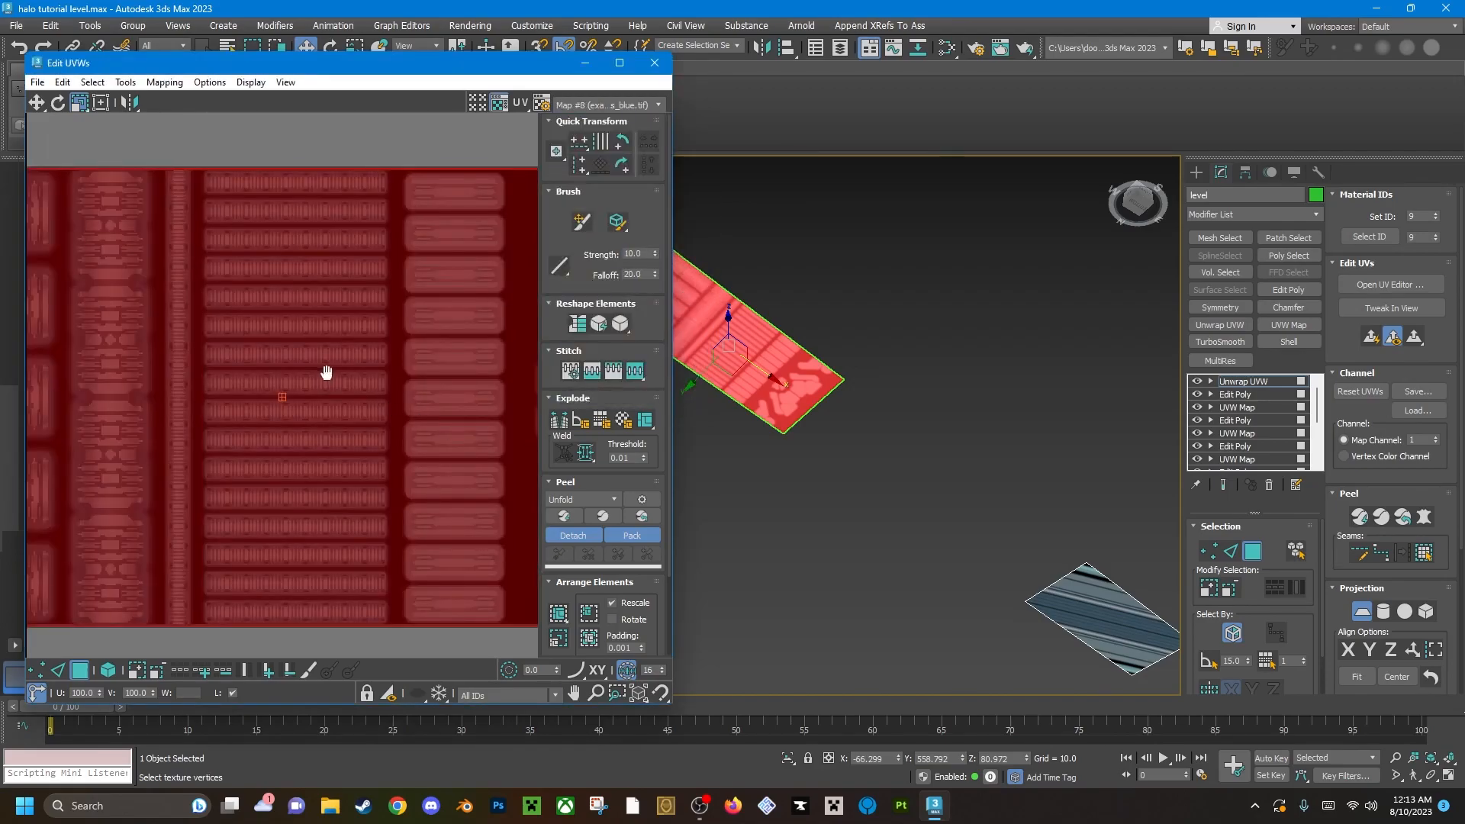
# Rotate the light panel's UV face 90 degrees so that it stands upright over the texture.
pyautogui.scroll(-5, 323, 376)
pyautogui.click(35, 104)
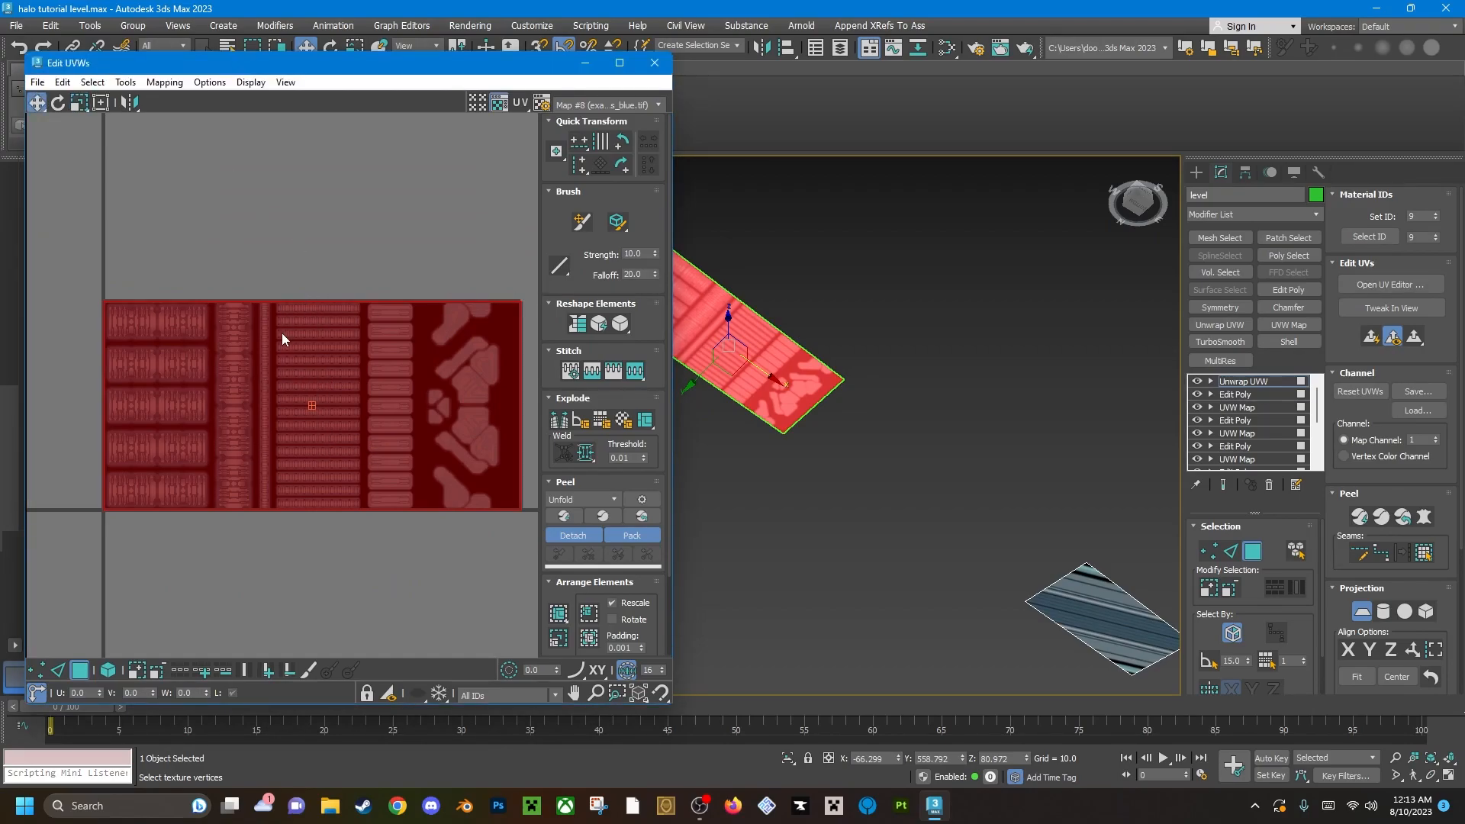
pyautogui.click(305, 252)
pyautogui.hotkey('ctrl', 'z')
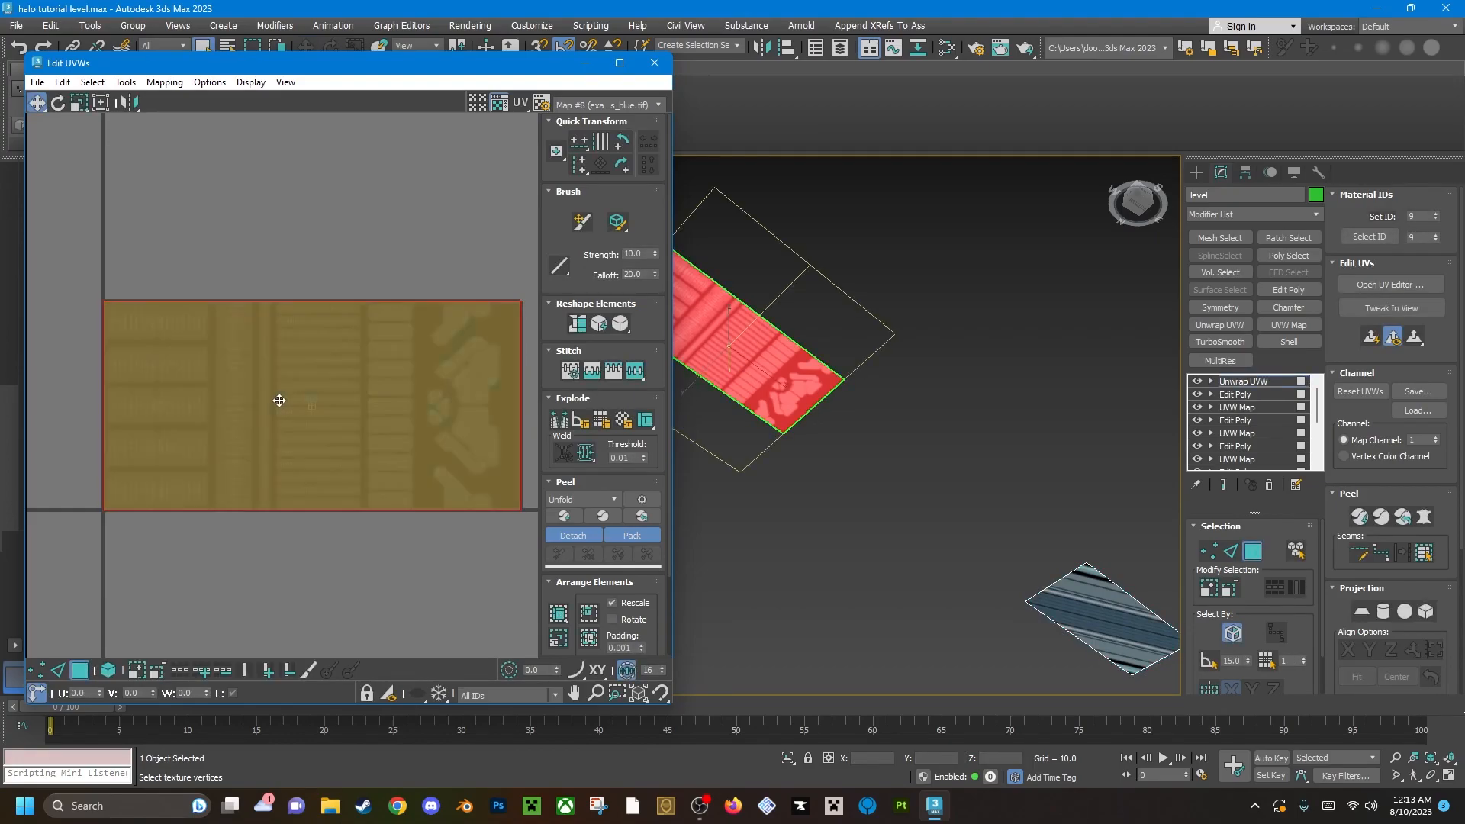
pyautogui.click(57, 103)
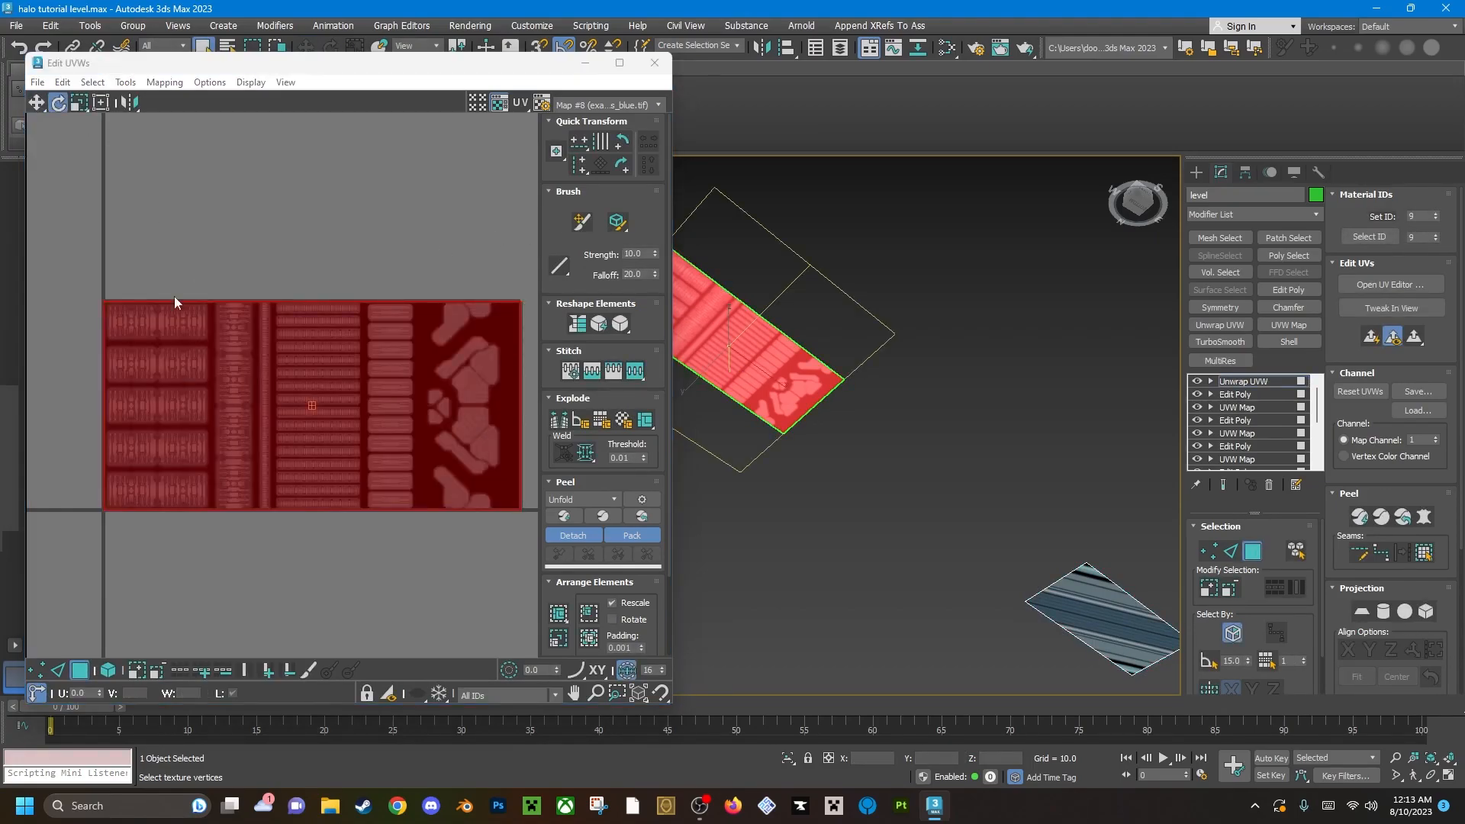
pyautogui.moveTo(175, 466); pyautogui.dragTo(122, 214)
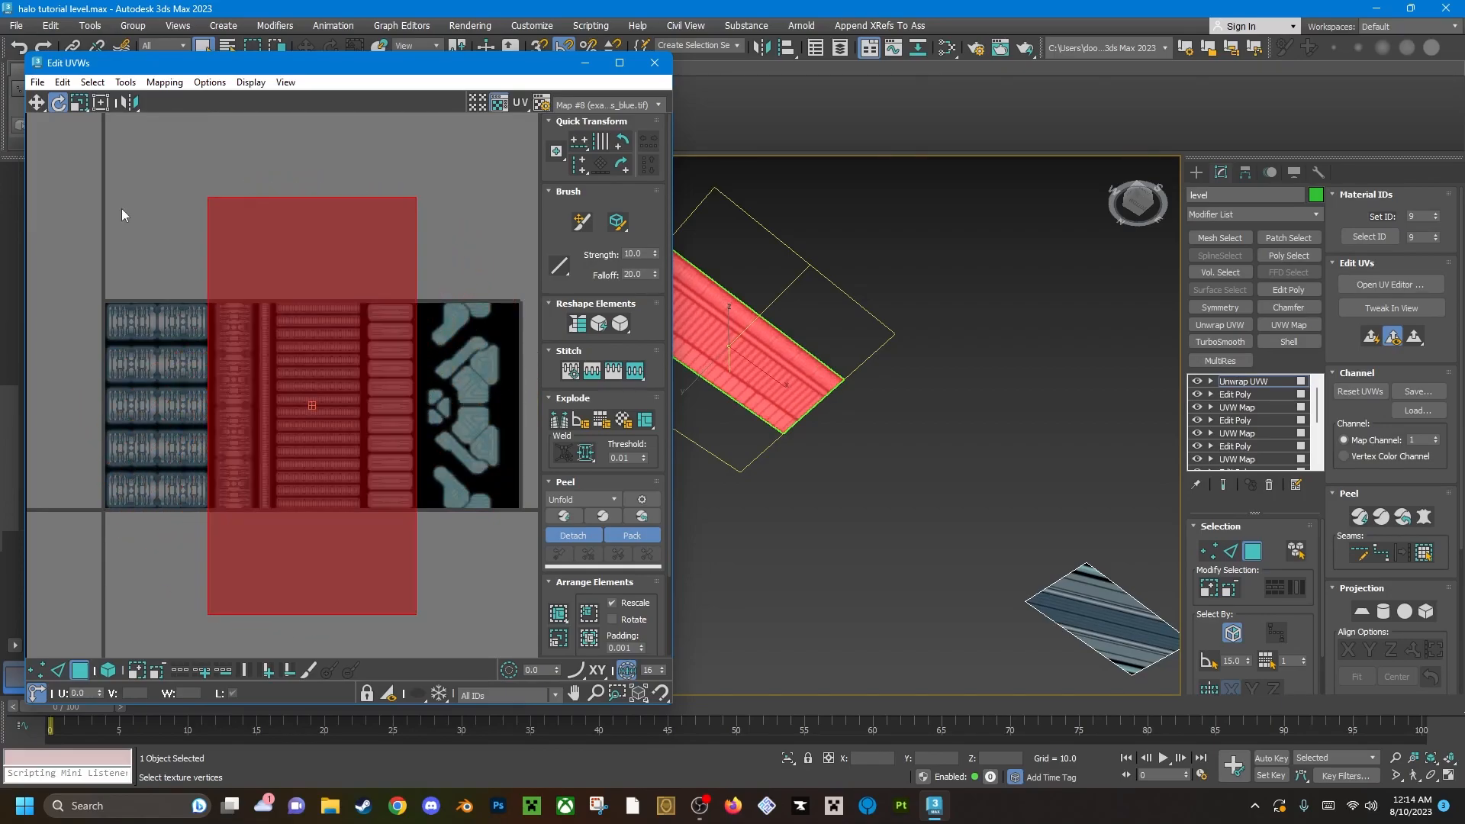
# Move the upright UV face onto the first column of large lights in the blue lights texture.
pyautogui.click(35, 103)
pyautogui.moveTo(327, 442)
pyautogui.mouseDown()
pyautogui.moveTo(218, 447)
pyautogui.moveTo(399, 432)
pyautogui.moveTo(326, 441)
pyautogui.mouseUp()
pyautogui.moveTo(386, 491); pyautogui.dragTo(221, 486)
pyautogui.moveTo(193, 465); pyautogui.dragTo(288, 436, button='middle')
pyautogui.scroll(4, 288, 436)
pyautogui.moveTo(288, 436); pyautogui.dragTo(308, 437)
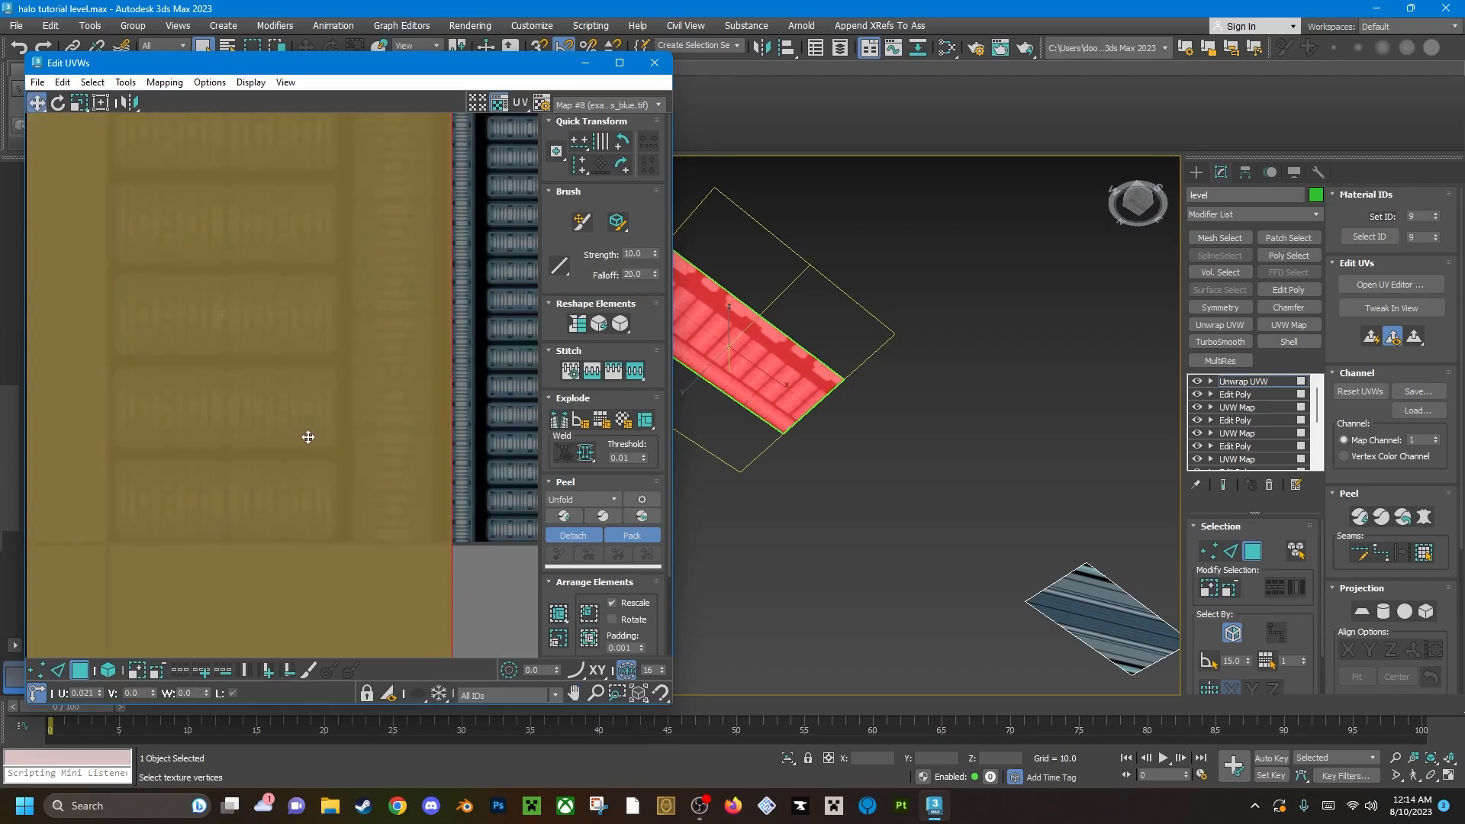
pyautogui.scroll(-3, 291, 412)
# Scale the UV face horizontally to match the width of the texture's first light column.
pyautogui.click(80, 102)
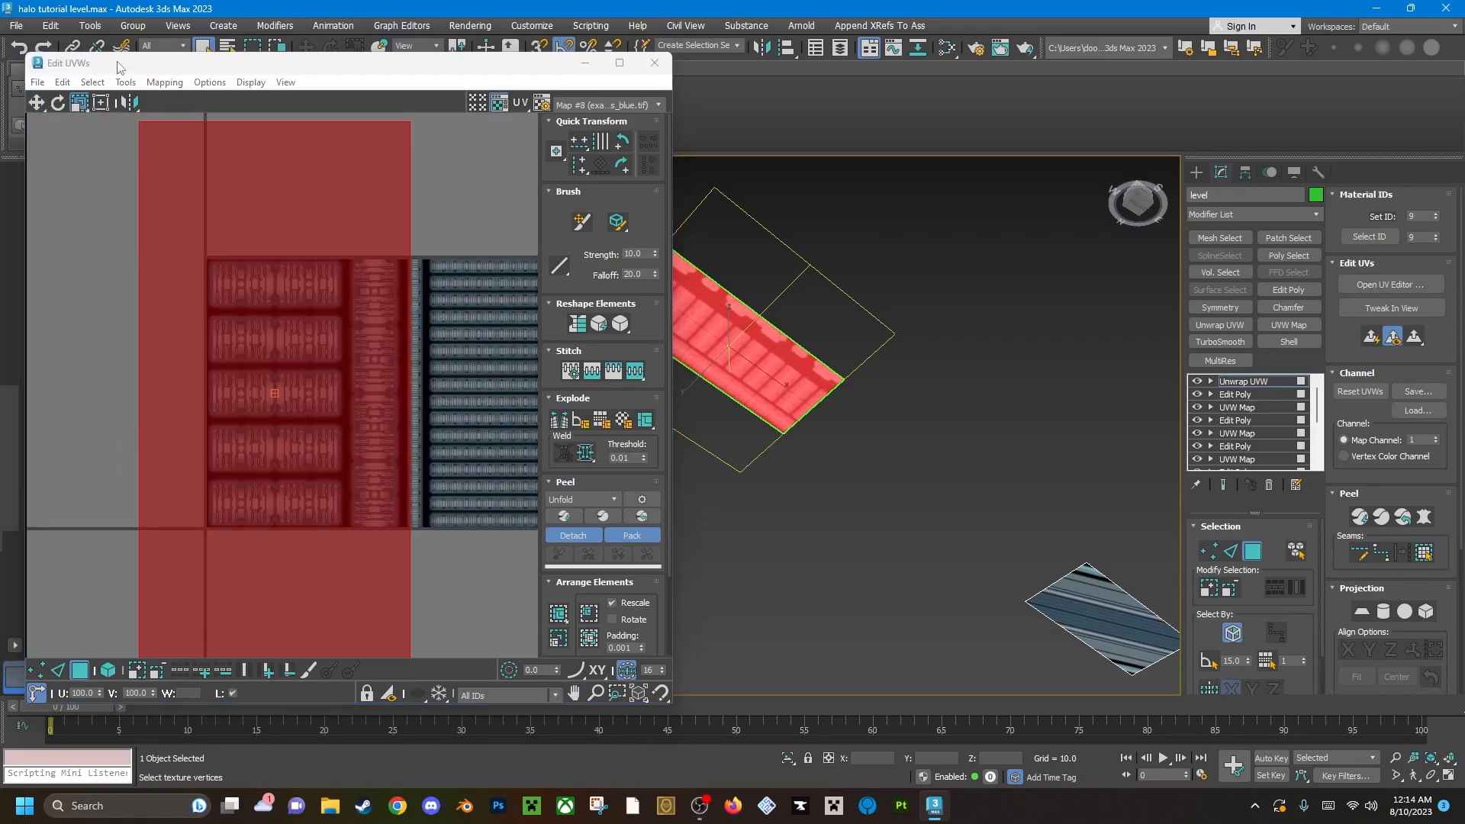
pyautogui.click(117, 66)
pyautogui.moveTo(397, 494); pyautogui.dragTo(338, 501)
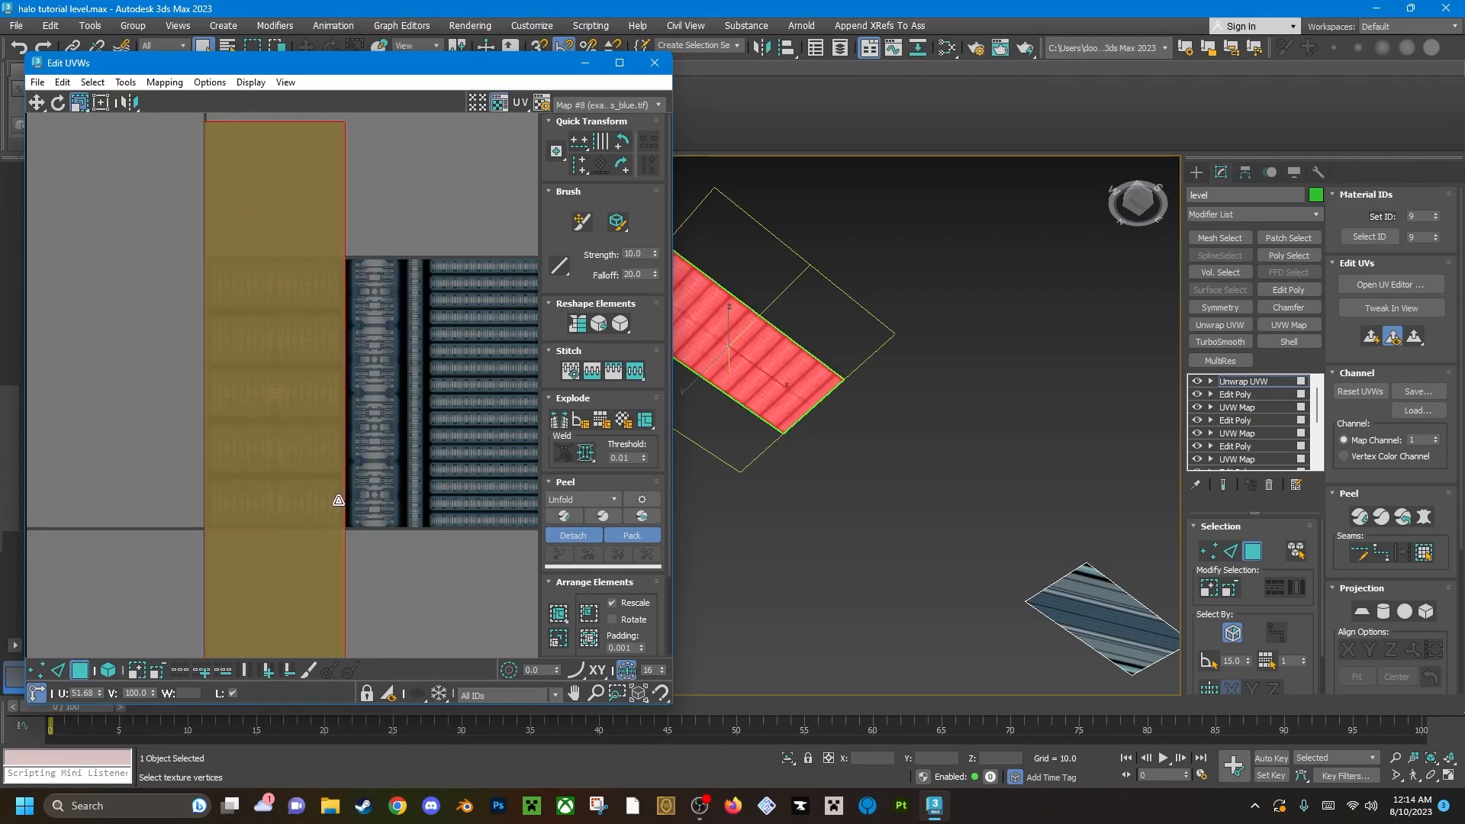
pyautogui.scroll(1, 331, 435)
pyautogui.moveTo(331, 433); pyautogui.dragTo(364, 369, button='middle')
pyautogui.scroll(-2, 364, 369)
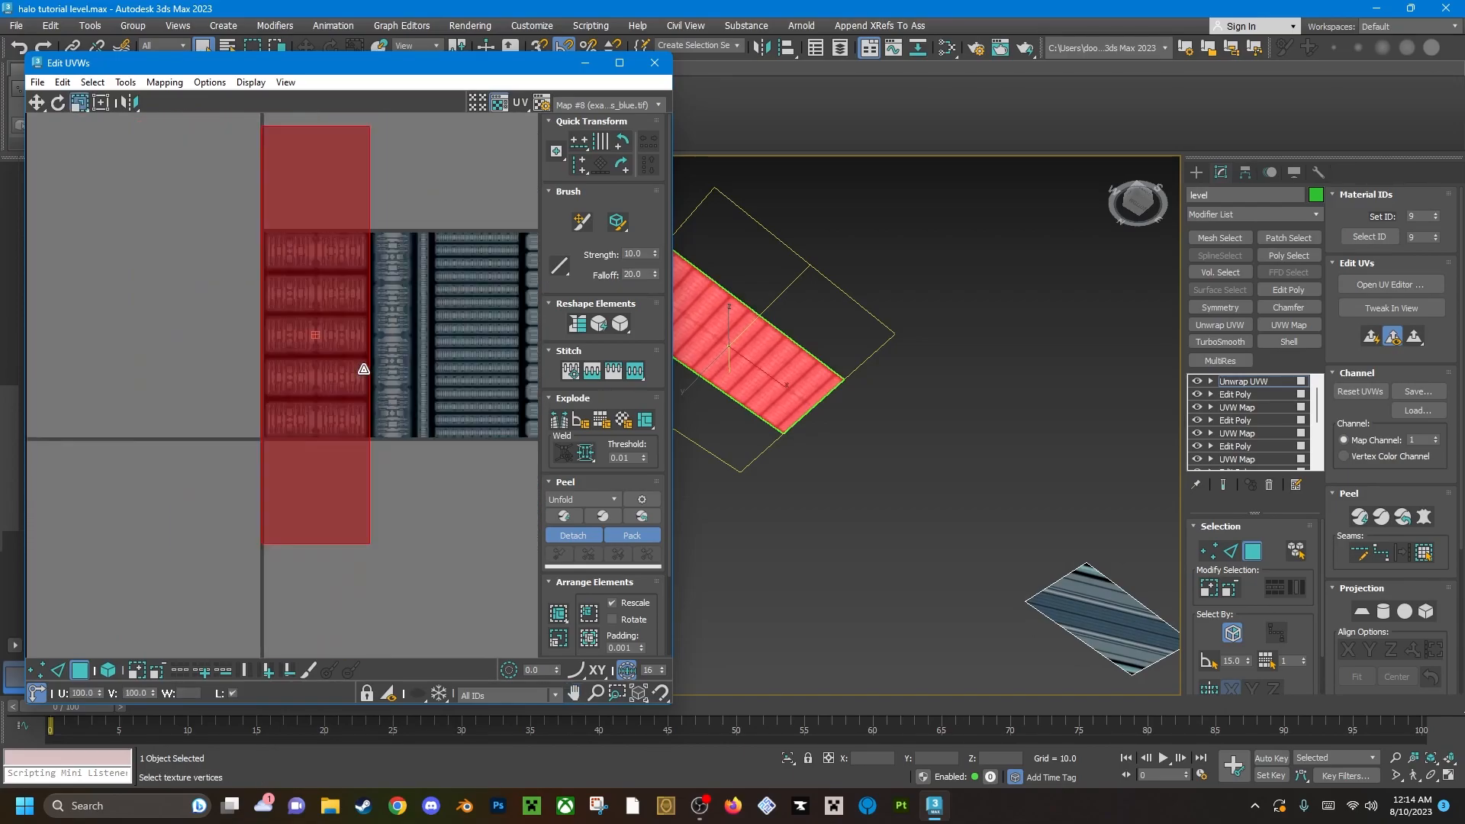
# Scale the UV face vertically to fit the height of the five stacked lights in the texture.
pyautogui.moveTo(317, 518); pyautogui.dragTo(321, 820)
pyautogui.scroll(1, 367, 458)
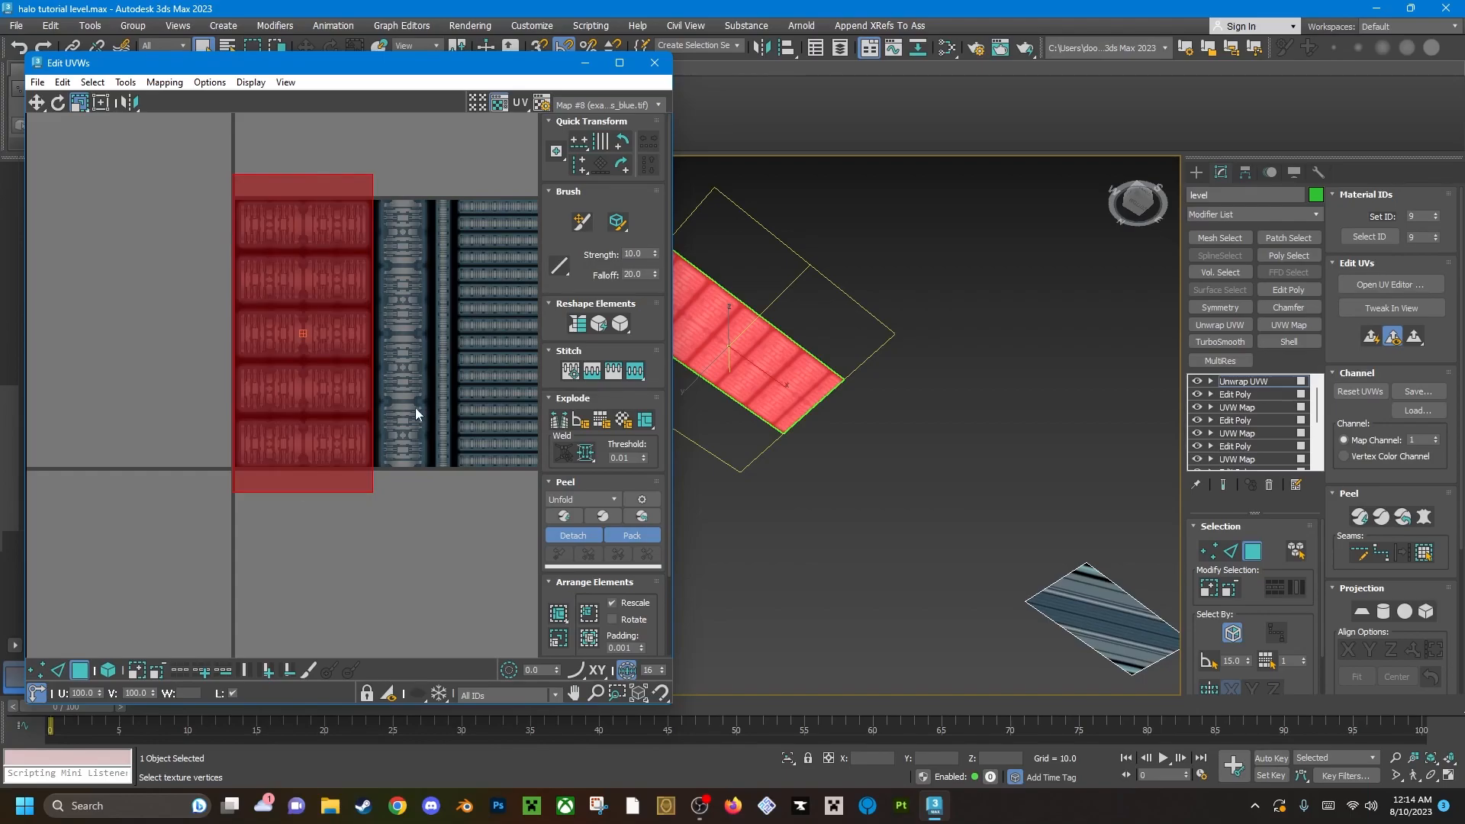
pyautogui.moveTo(306, 445); pyautogui.dragTo(311, 572)
pyautogui.scroll(6, 326, 340)
# Examine the mapped light panel in the viewport and check the UV face's edges against the light column.
pyautogui.moveTo(748, 331); pyautogui.dragTo(1003, 380, button='middle')
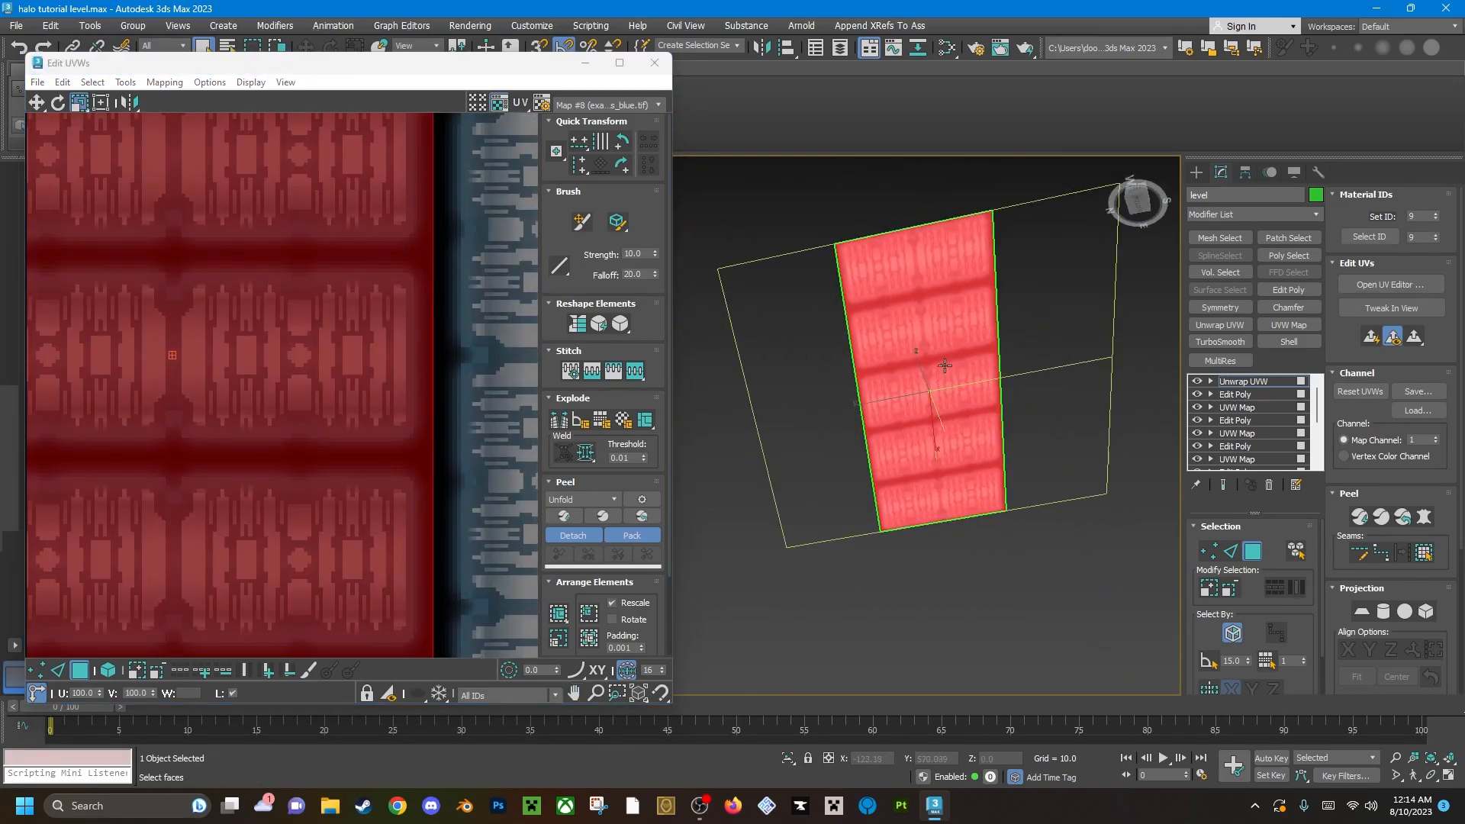
pyautogui.keyDown('alt'); pyautogui.moveTo(897, 419); pyautogui.dragTo(883, 453, button='middle'); pyautogui.keyUp('alt')
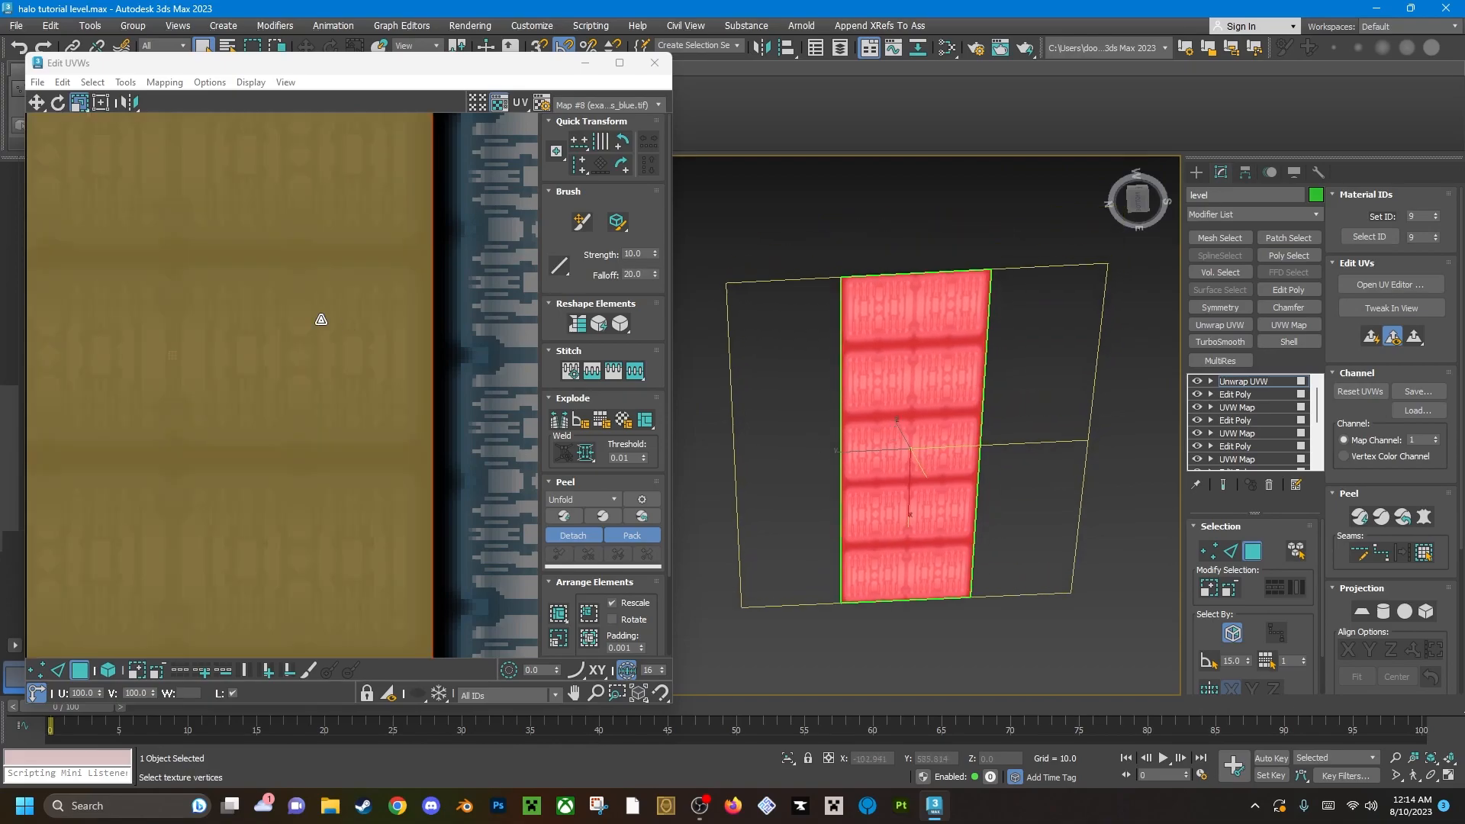
pyautogui.scroll(-4, 323, 321)
pyautogui.moveTo(255, 359); pyautogui.dragTo(307, 306, button='middle')
pyautogui.scroll(4, 307, 306)
pyautogui.moveTo(296, 538); pyautogui.dragTo(246, 381, button='middle')
pyautogui.moveTo(230, 431)
pyautogui.mouseDown()
pyautogui.moveTo(229, 443)
pyautogui.moveTo(231, 432)
pyautogui.mouseUp()
pyautogui.scroll(-2, 356, 409)
pyautogui.scroll(4, 941, 389)
pyautogui.scroll(-5, 940, 390)
pyautogui.keyDown('alt'); pyautogui.moveTo(928, 389); pyautogui.dragTo(889, 384, button='middle'); pyautogui.keyUp('alt')
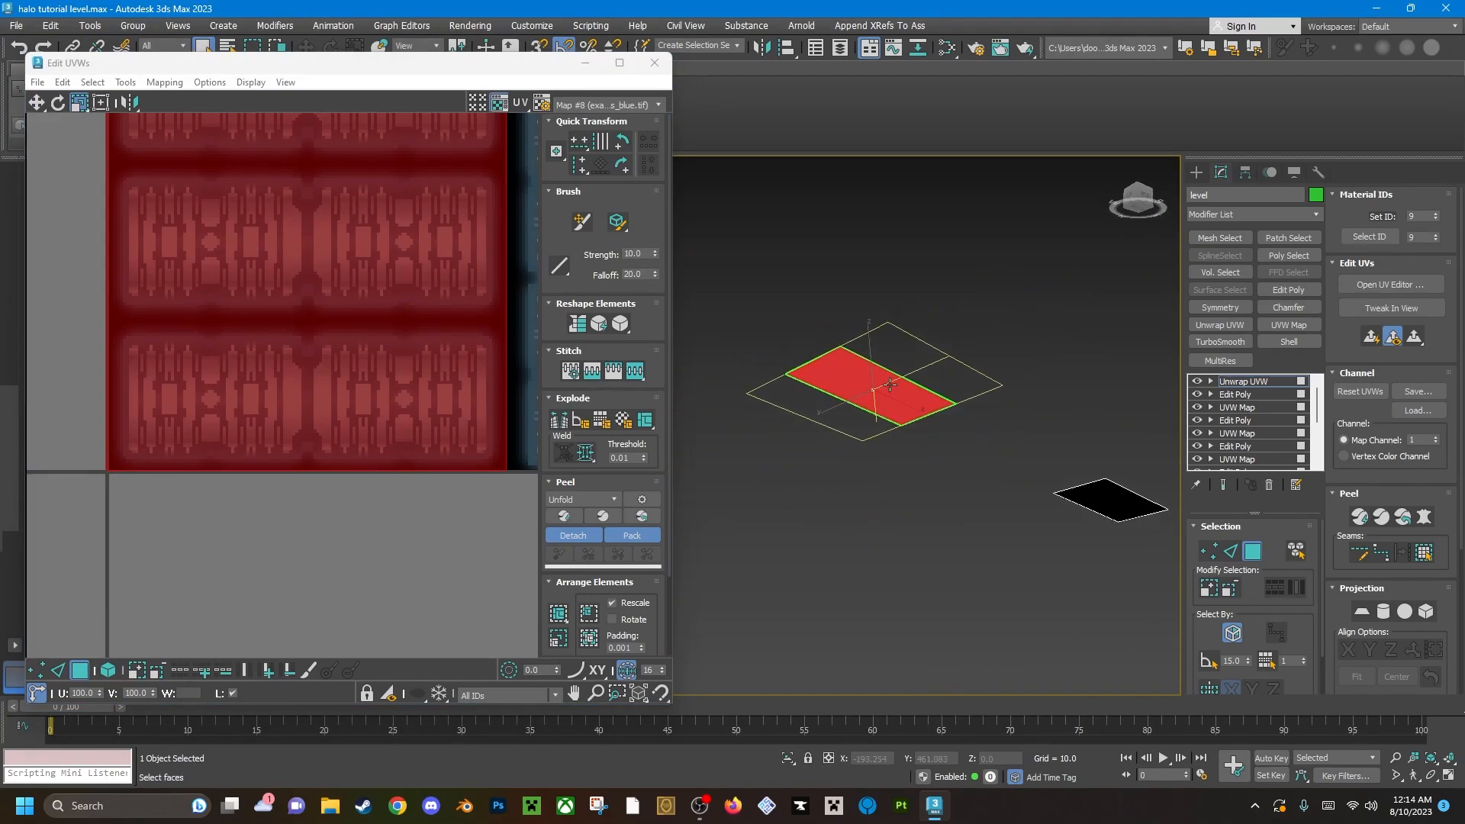
# Close the UV editor and add another Edit Poly modifier to the level.
pyautogui.click(654, 63)
pyautogui.scroll(3, 849, 381)
pyautogui.keyDown('alt'); pyautogui.moveTo(851, 366); pyautogui.dragTo(842, 324, button='middle'); pyautogui.keyUp('alt')
pyautogui.keyDown('alt'); pyautogui.moveTo(570, 234); pyautogui.dragTo(572, 206, button='middle'); pyautogui.keyUp('alt')
pyautogui.moveTo(573, 206); pyautogui.dragTo(729, 481, button='middle')
pyautogui.keyDown('alt'); pyautogui.moveTo(729, 480); pyautogui.dragTo(730, 321, button='middle'); pyautogui.keyUp('alt')
pyautogui.click(1305, 291)
pyautogui.moveTo(804, 496); pyautogui.dragTo(690, 416, button='middle')
pyautogui.scroll(-3, 752, 508)
pyautogui.moveTo(784, 536); pyautogui.dragTo(649, 370, button='middle')
# Select the polygon of the second, still unmapped light panel and apply an Unwrap UVW modifier to it.
pyautogui.press('2')
pyautogui.press('2')
pyautogui.press('4')
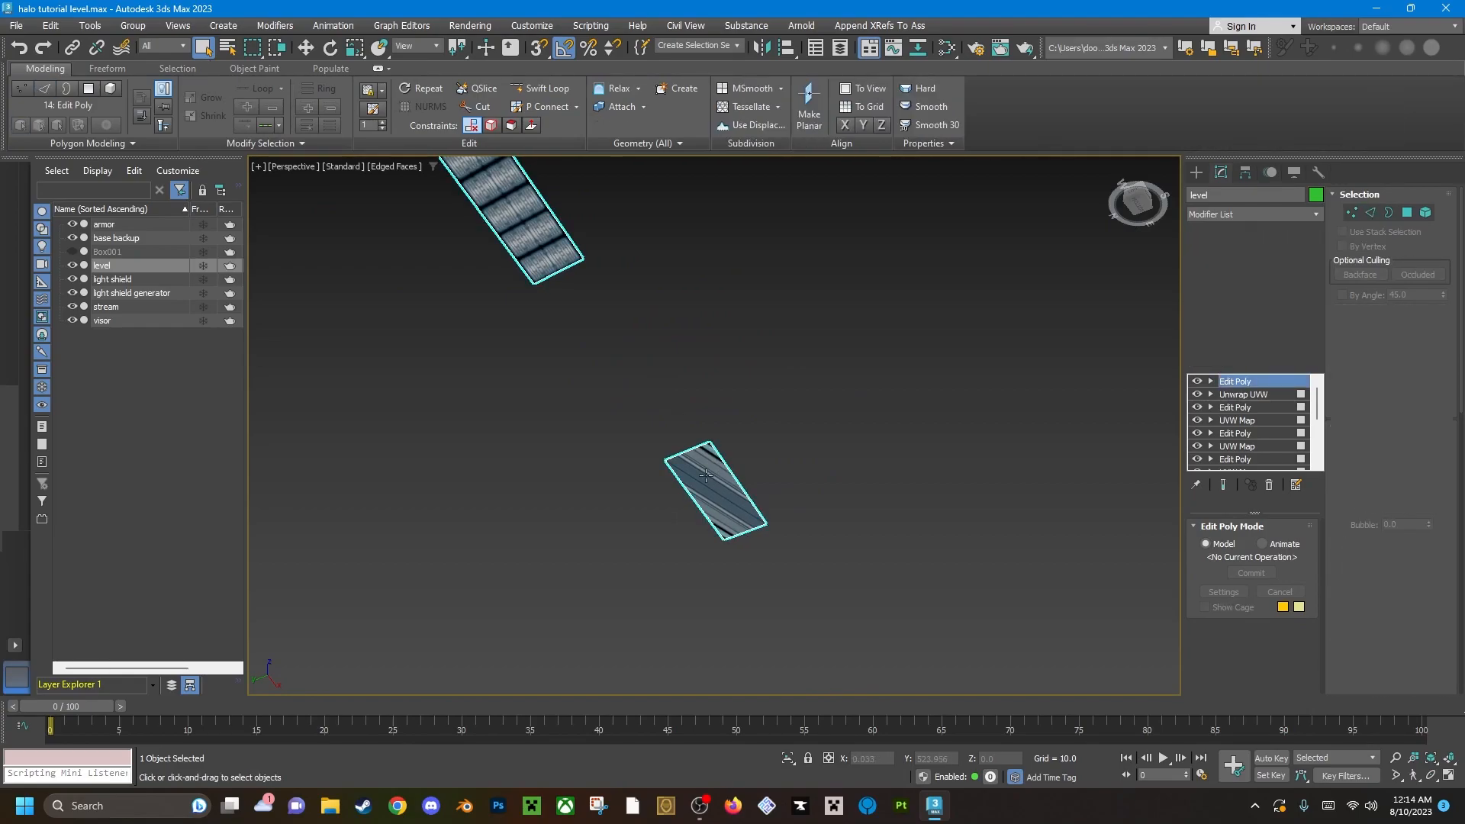
pyautogui.click(705, 474)
pyautogui.moveTo(739, 469); pyautogui.dragTo(711, 457, button='middle')
pyautogui.scroll(4, 756, 483)
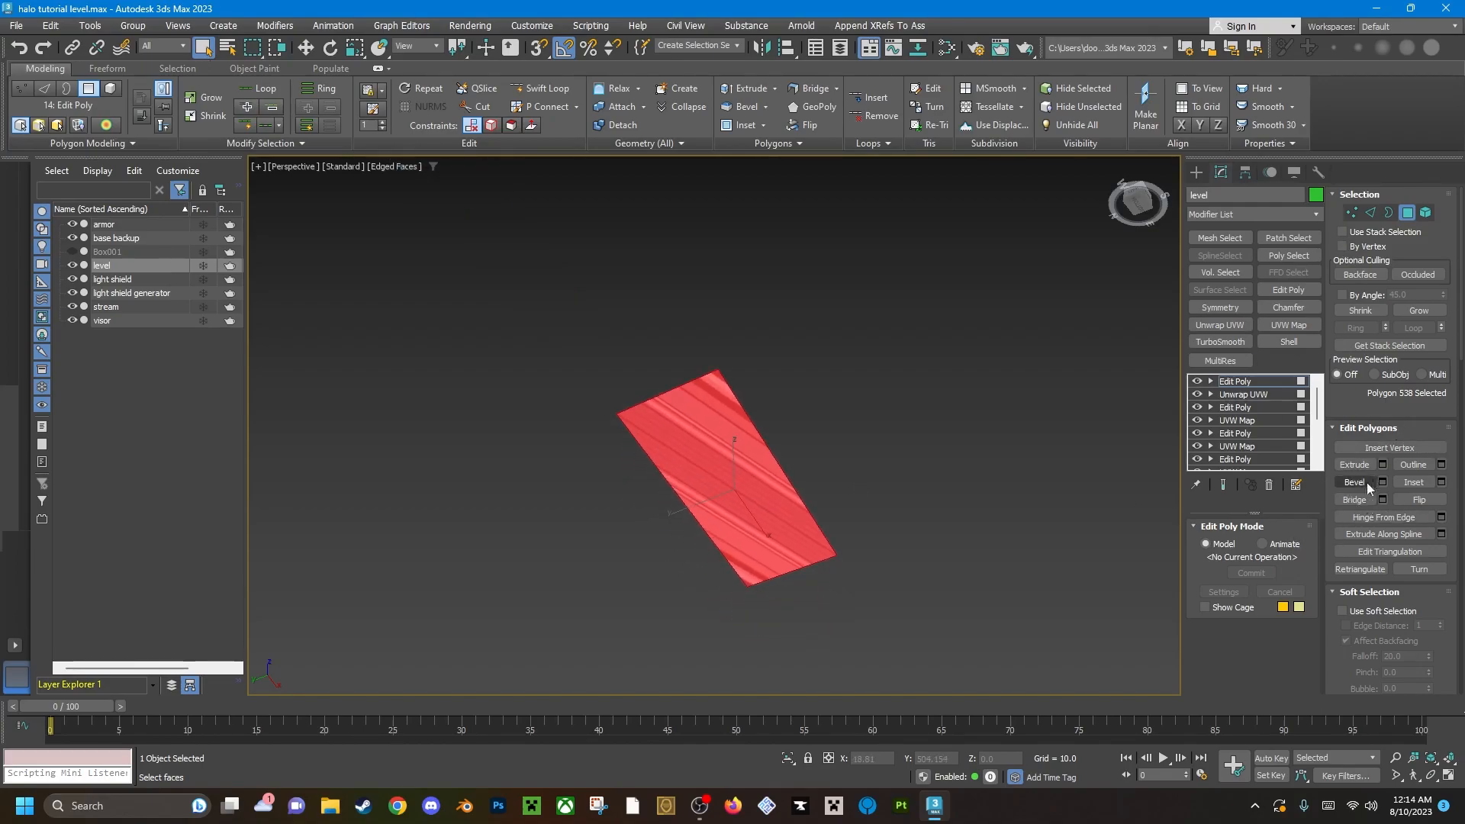
pyautogui.click(1227, 325)
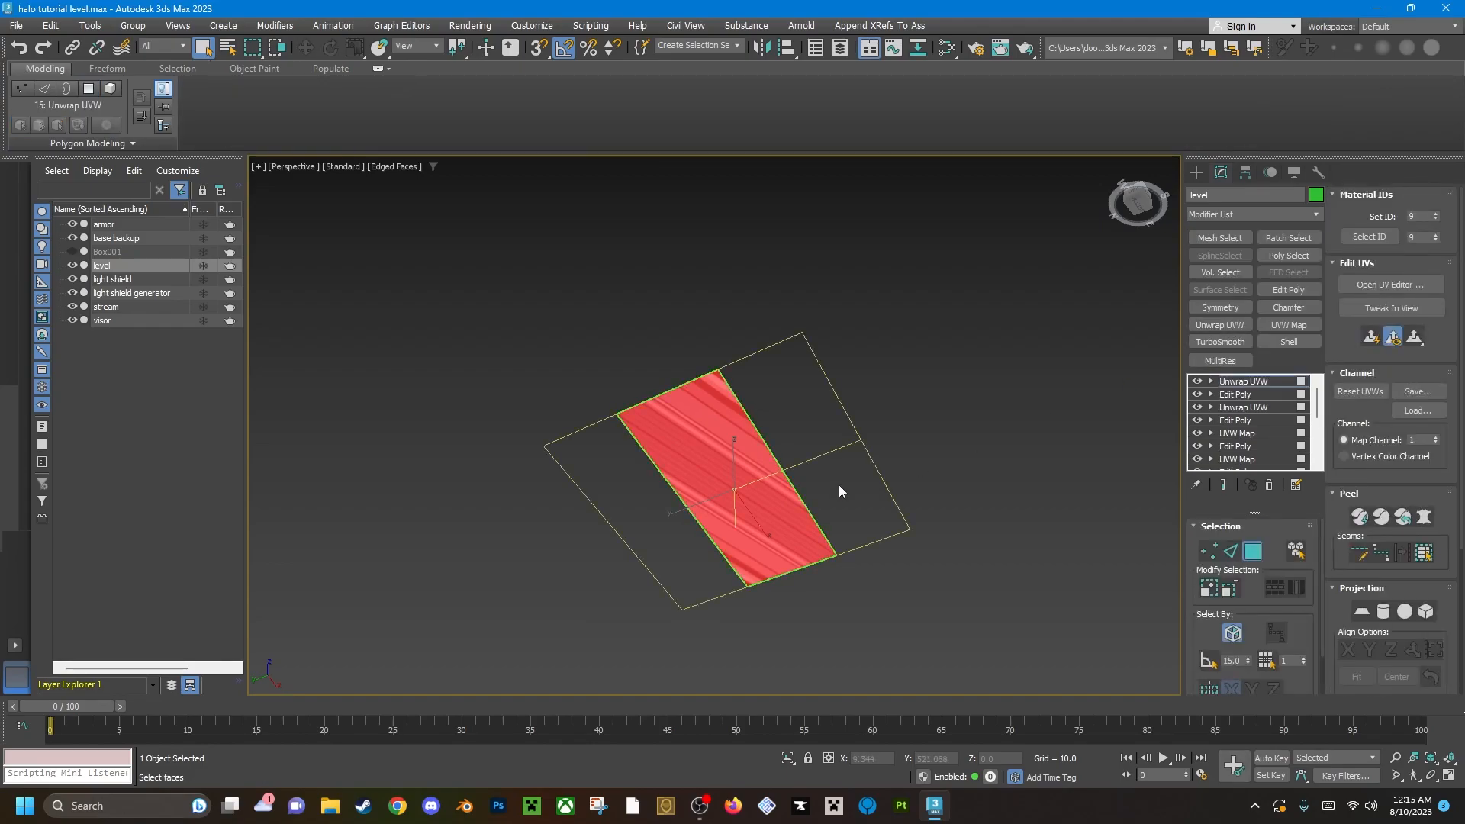
# Apply a planar projection to the second light panel, best-aligned and fitted to the polygon.
pyautogui.click(1363, 612)
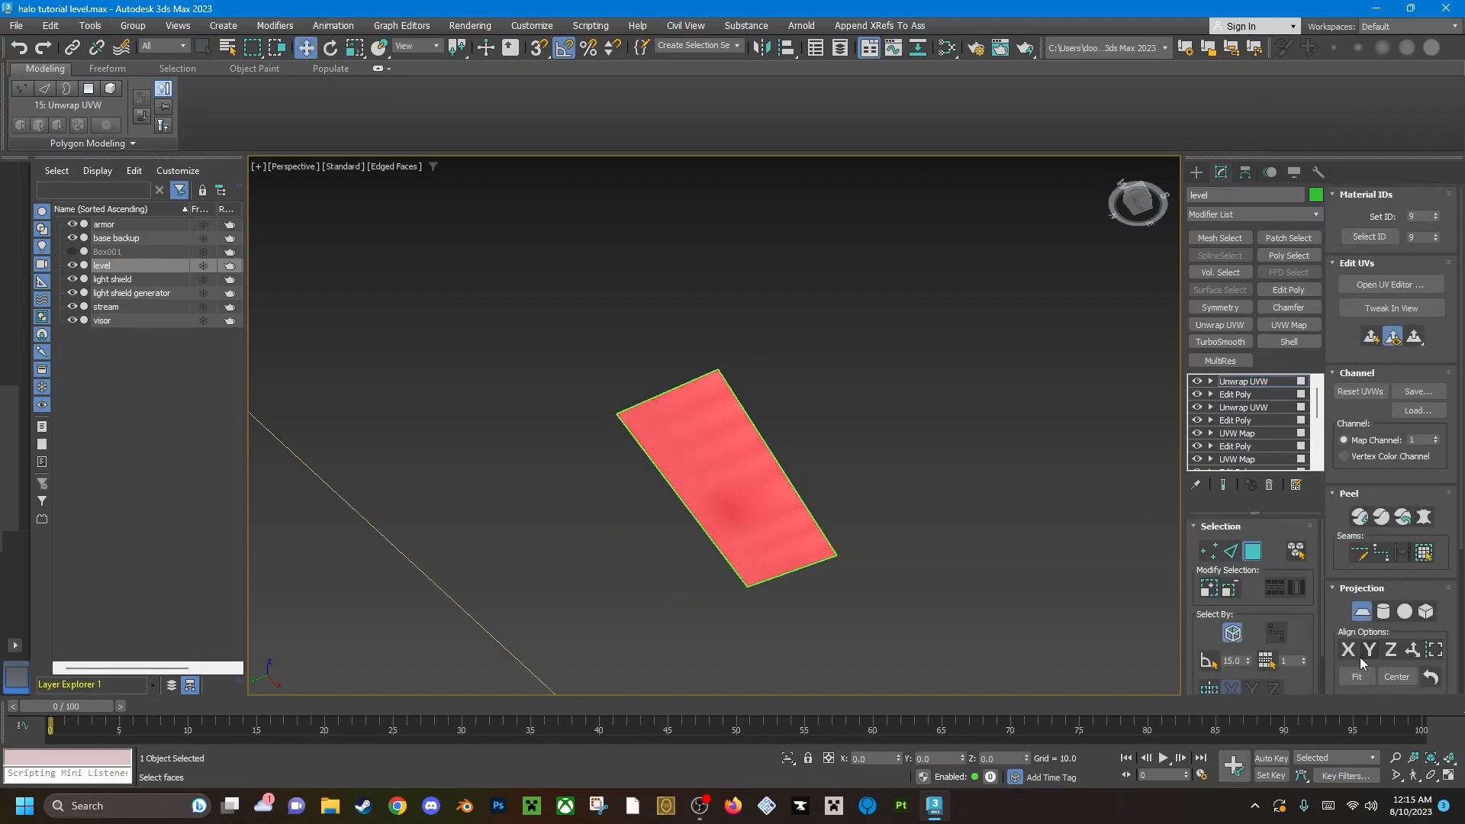
pyautogui.click(1411, 651)
pyautogui.click(1359, 677)
pyautogui.click(1362, 611)
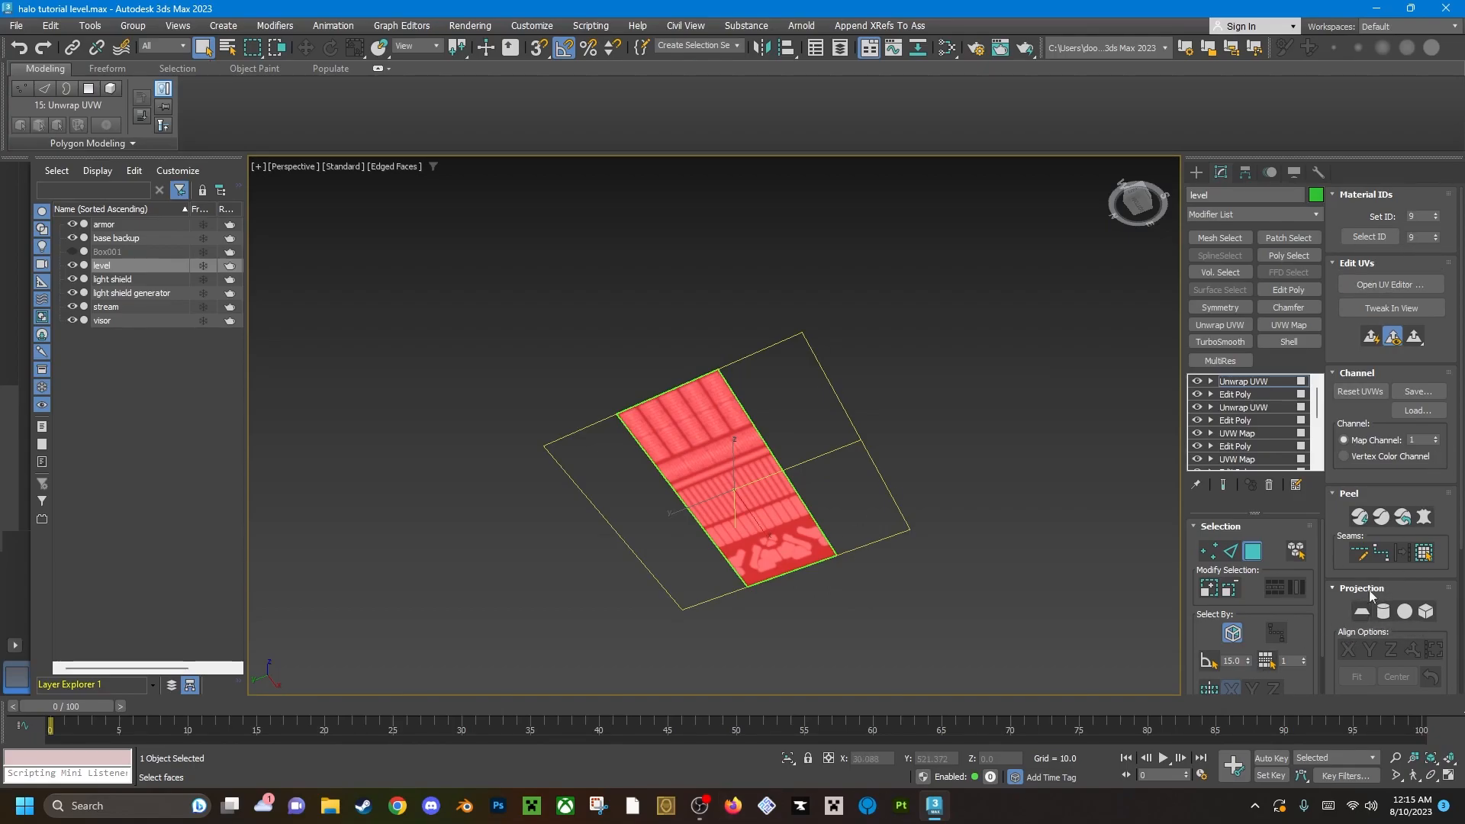
# Open the UV editor for the second panel with example_tutorial_lights_blue.tif as its background.
pyautogui.click(1424, 285)
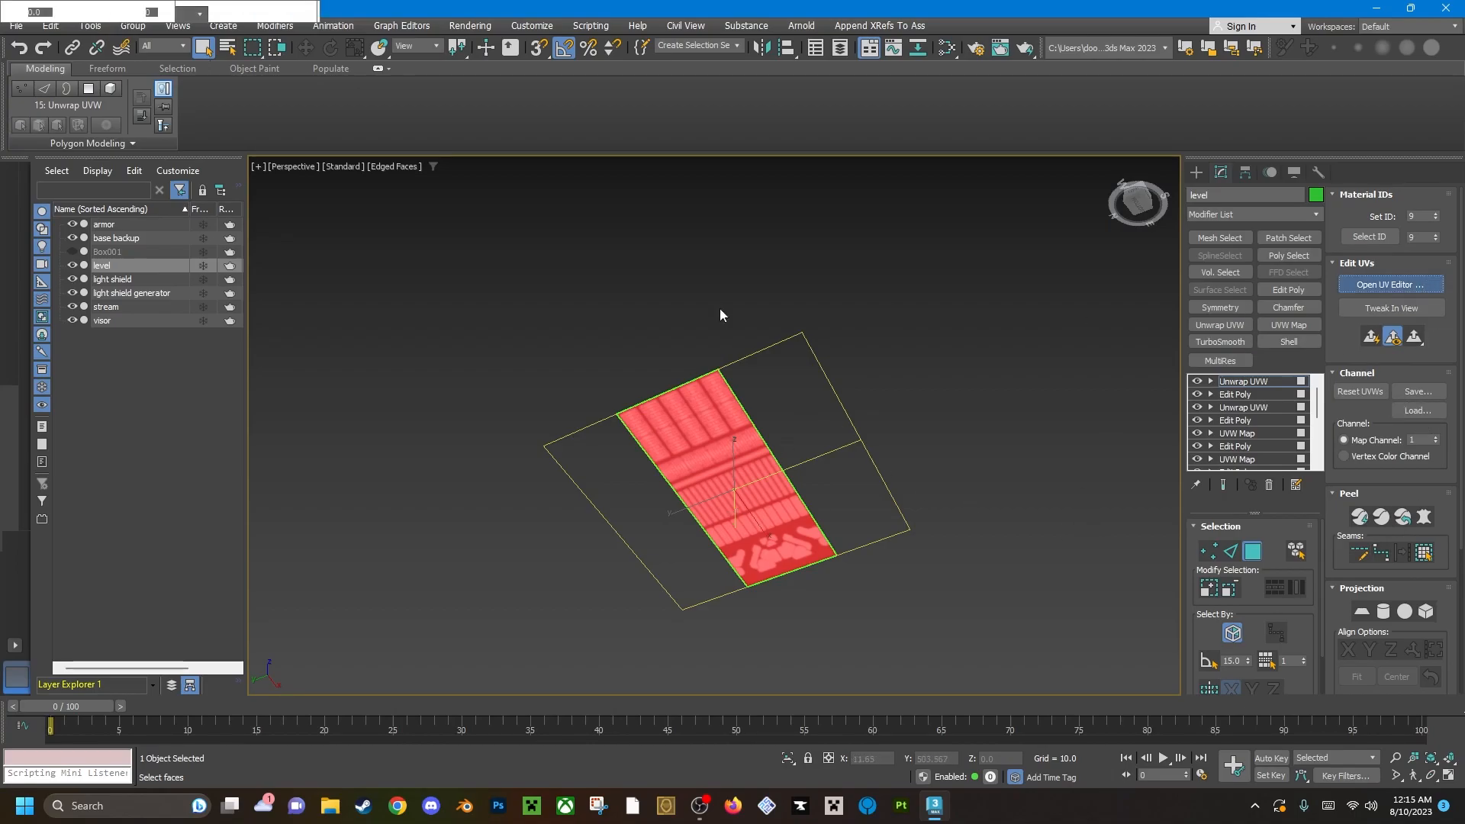
pyautogui.click(614, 105)
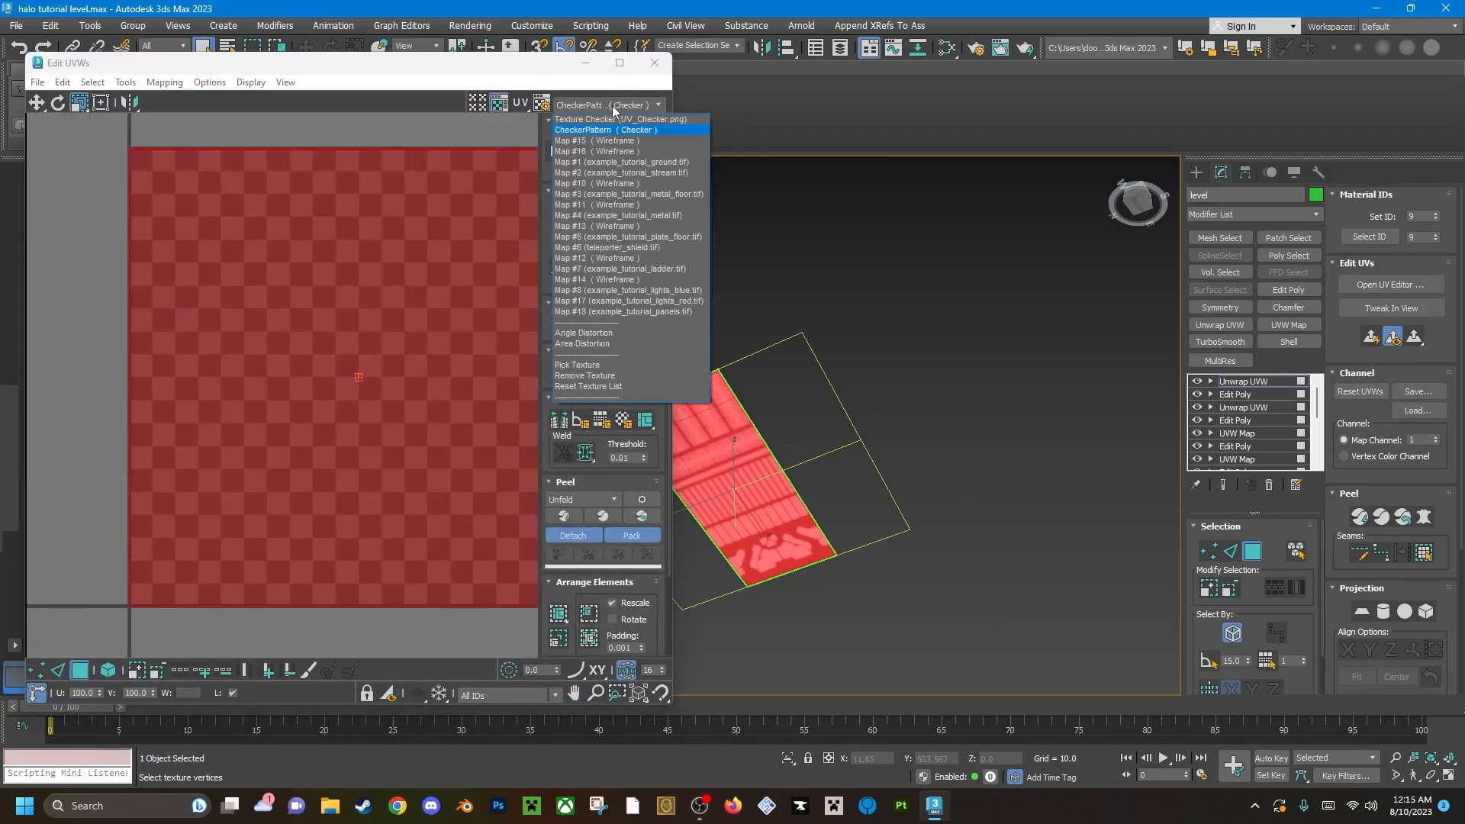
pyautogui.click(648, 291)
pyautogui.scroll(-4, 399, 402)
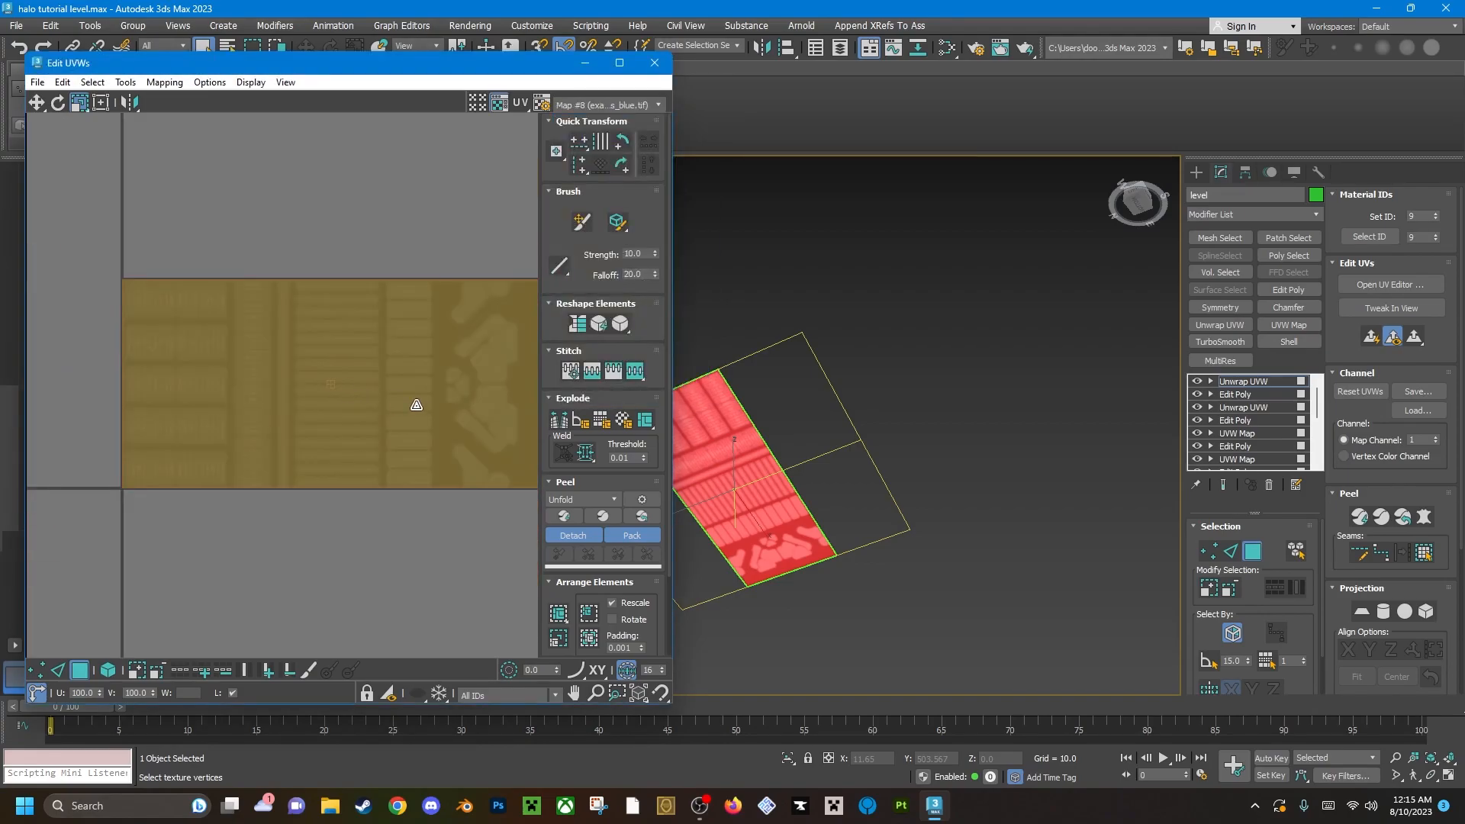
# Narrow the second panel's UV face horizontally and place it over the texture's first light column.
pyautogui.moveTo(416, 411); pyautogui.dragTo(370, 402, button='middle')
pyautogui.moveTo(429, 418); pyautogui.dragTo(170, 435)
pyautogui.scroll(3, 328, 411)
pyautogui.click(37, 102)
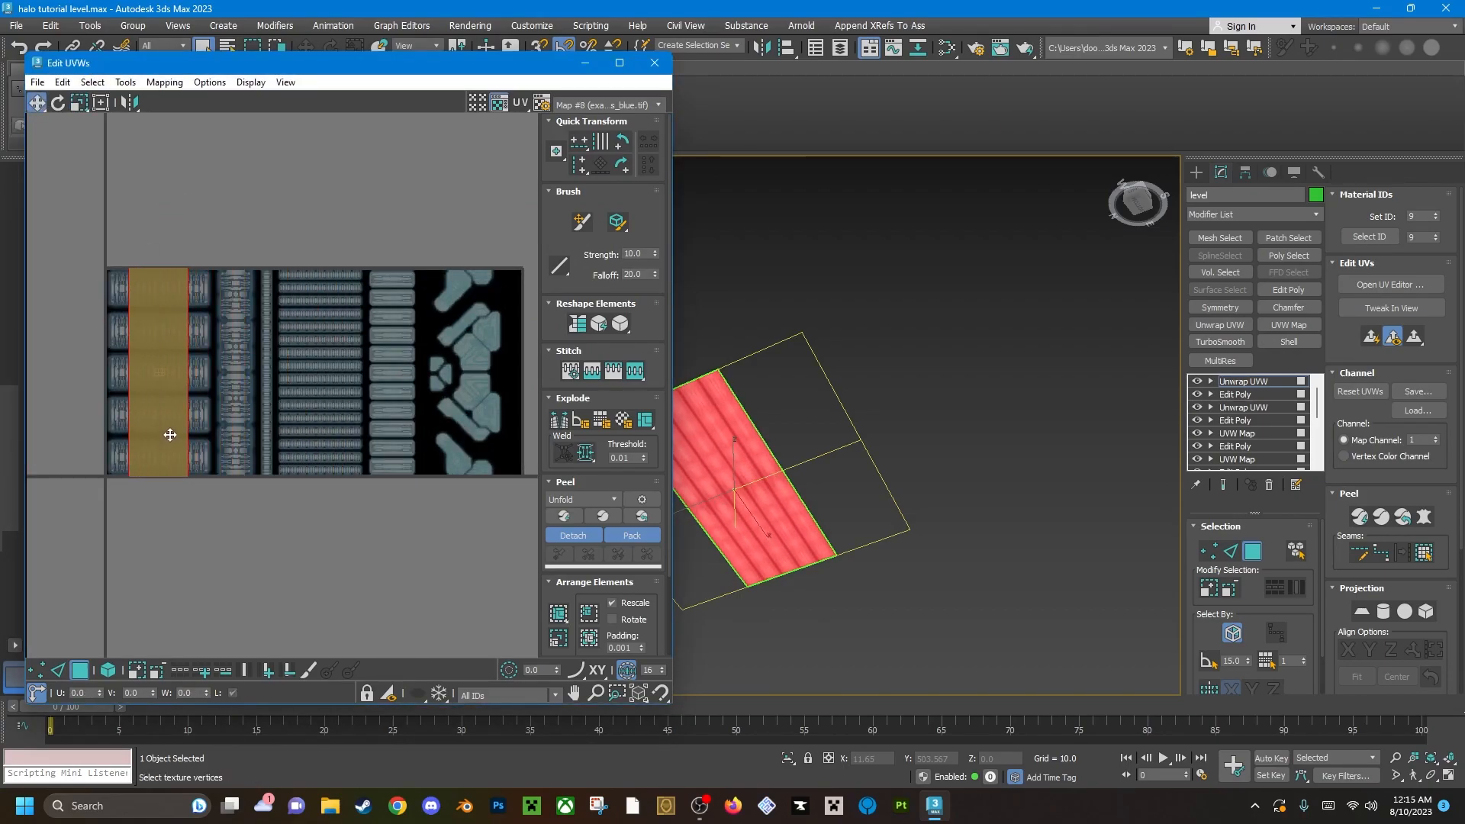
pyautogui.scroll(4, 272, 432)
pyautogui.scroll(-3, 275, 450)
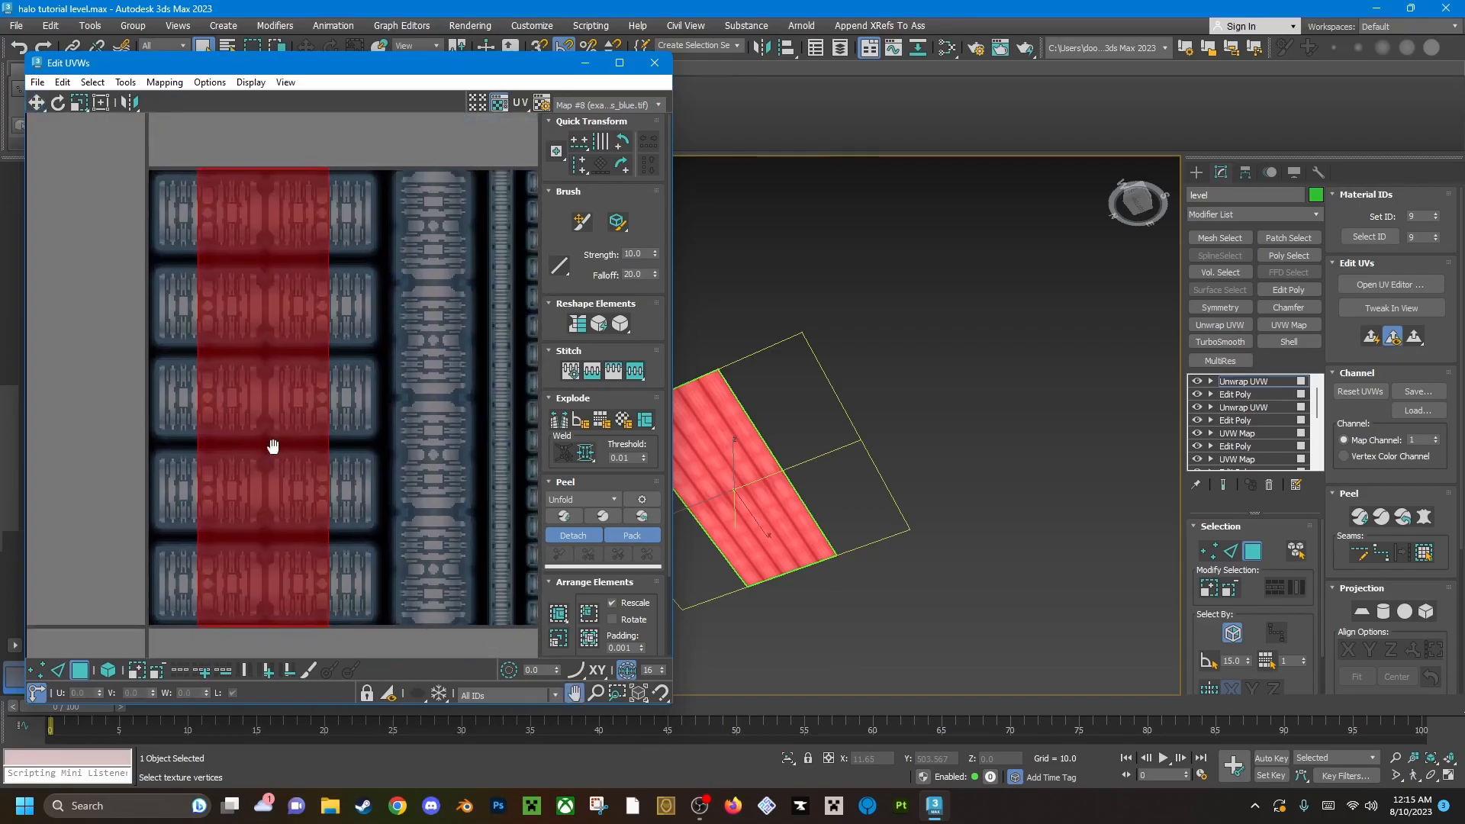
# Widen the UV face to the full width of the first light column and align its edges.
pyautogui.click(94, 68)
pyautogui.moveTo(360, 474); pyautogui.dragTo(486, 543)
pyautogui.click(37, 103)
pyautogui.click(97, 63)
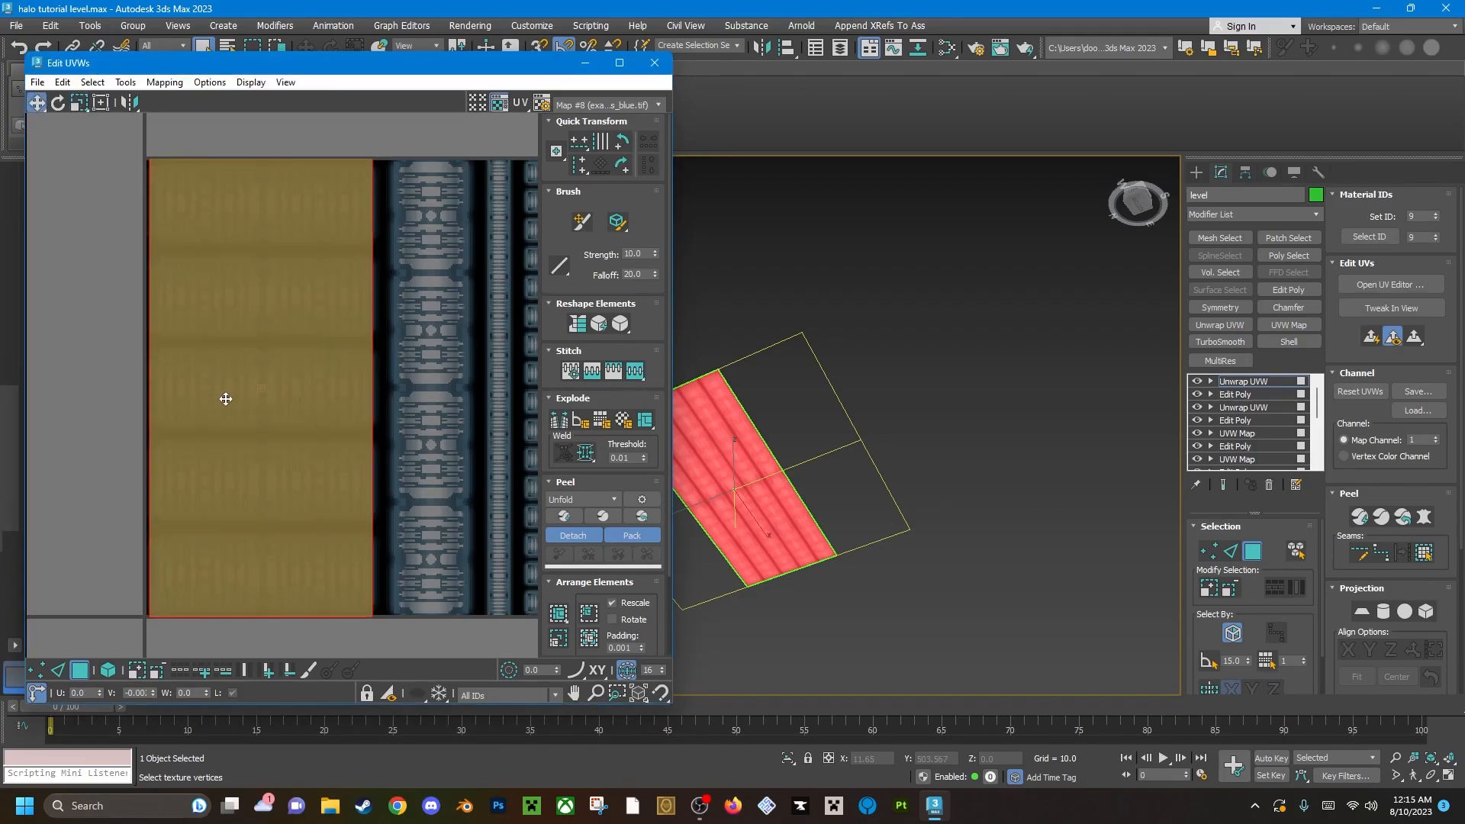
pyautogui.scroll(2, 237, 377)
pyautogui.moveTo(282, 462); pyautogui.dragTo(280, 461)
pyautogui.click(80, 103)
pyautogui.moveTo(366, 484); pyautogui.dragTo(385, 486)
pyautogui.scroll(-2, 437, 474)
pyautogui.moveTo(776, 508); pyautogui.dragTo(806, 485, button='middle')
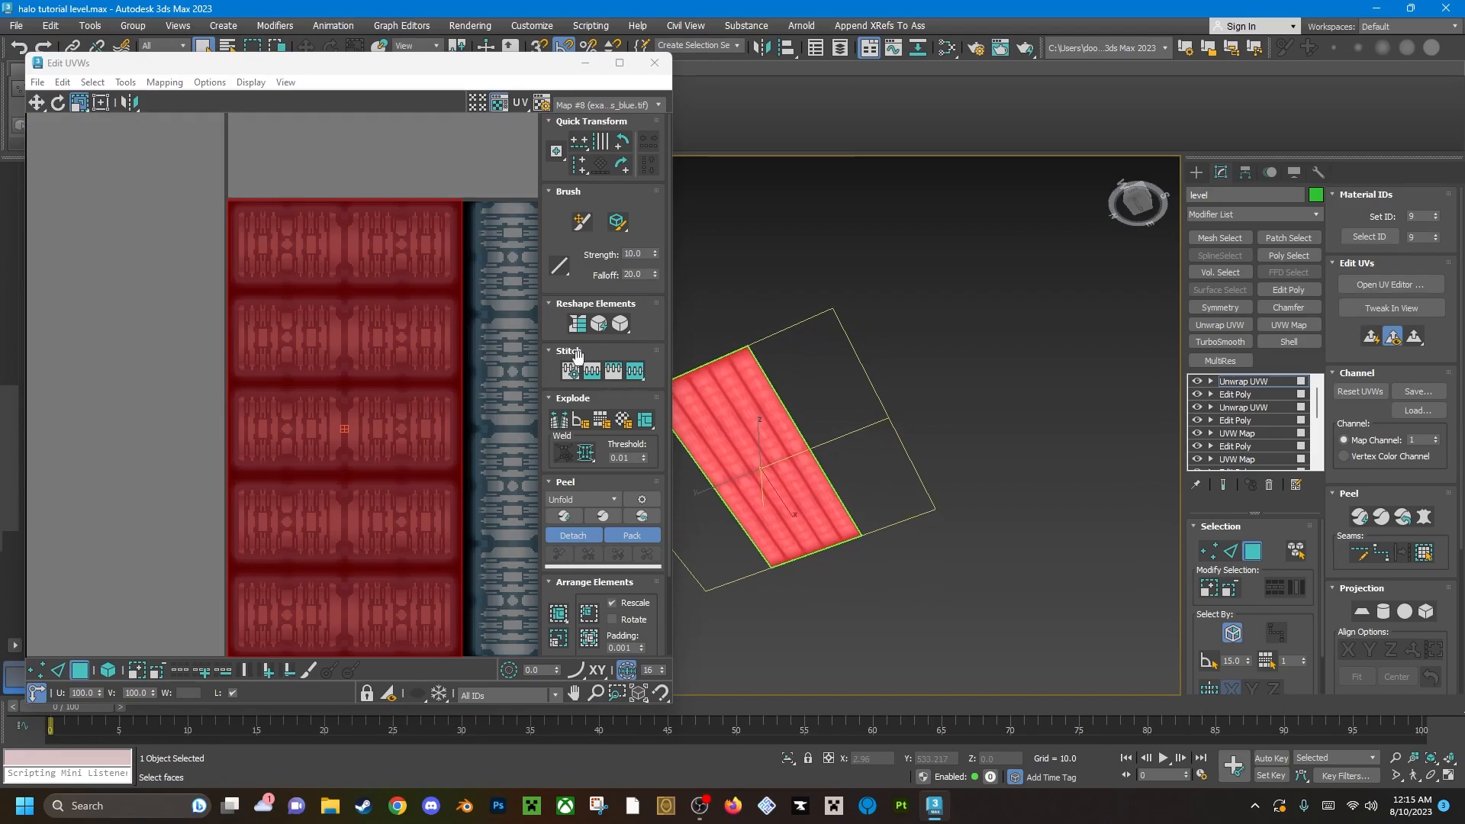
# Rotate the second panel's UV face 90 degrees counterclockwise.
pyautogui.click(133, 69)
pyautogui.click(58, 102)
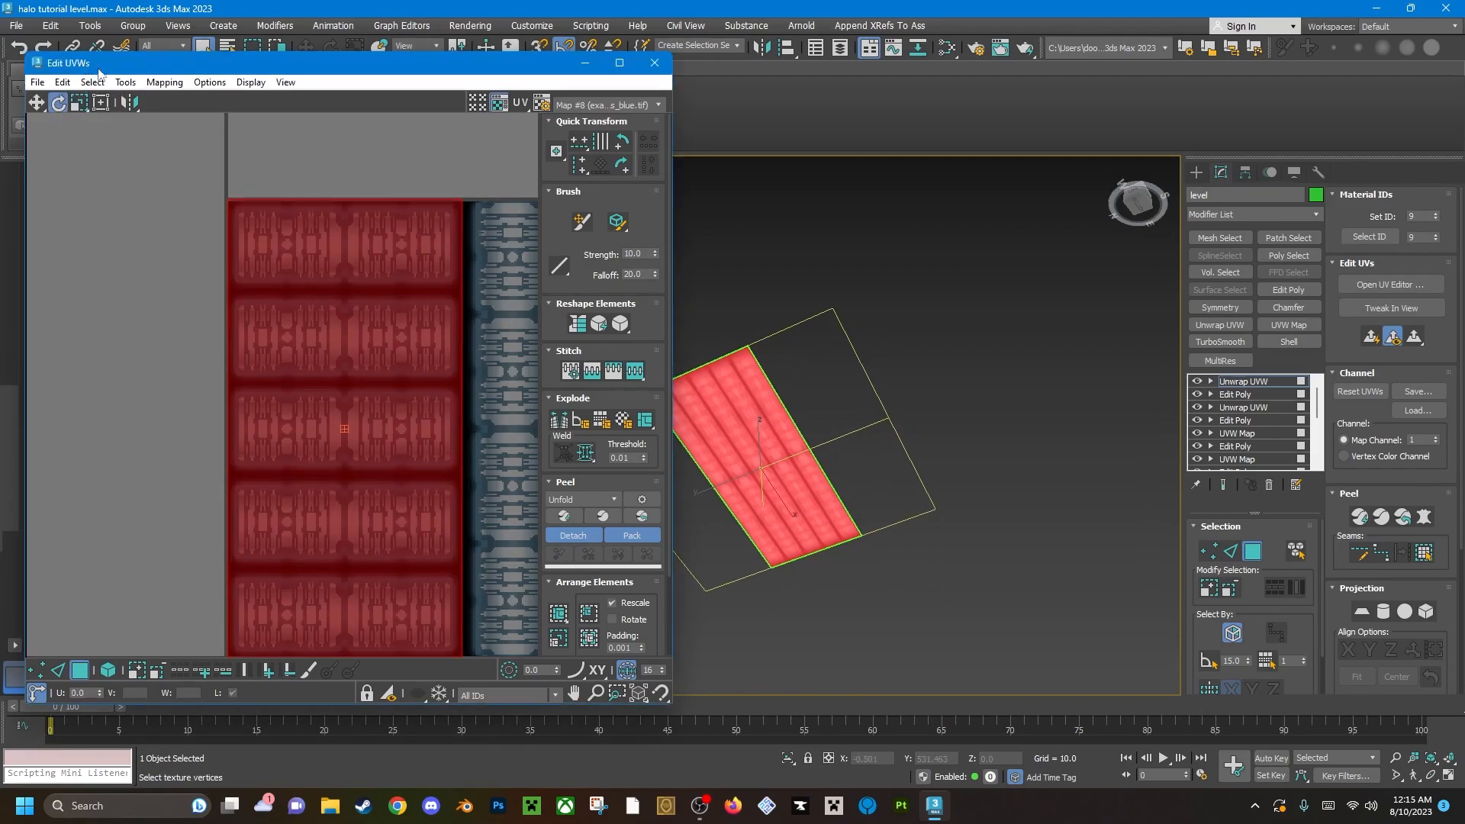
pyautogui.moveTo(301, 291); pyautogui.dragTo(227, 395)
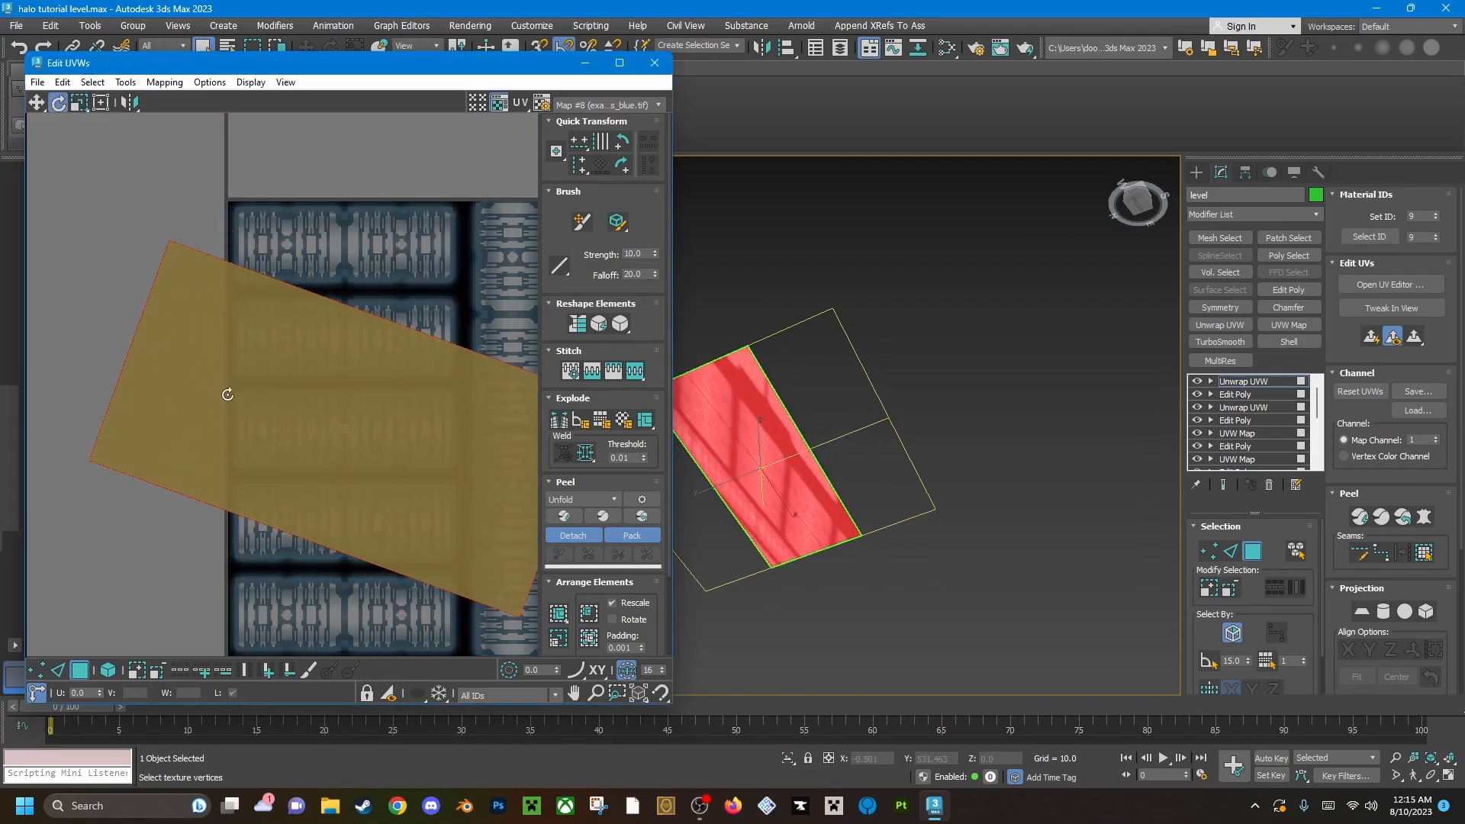
pyautogui.click(600, 163)
pyautogui.click(624, 145)
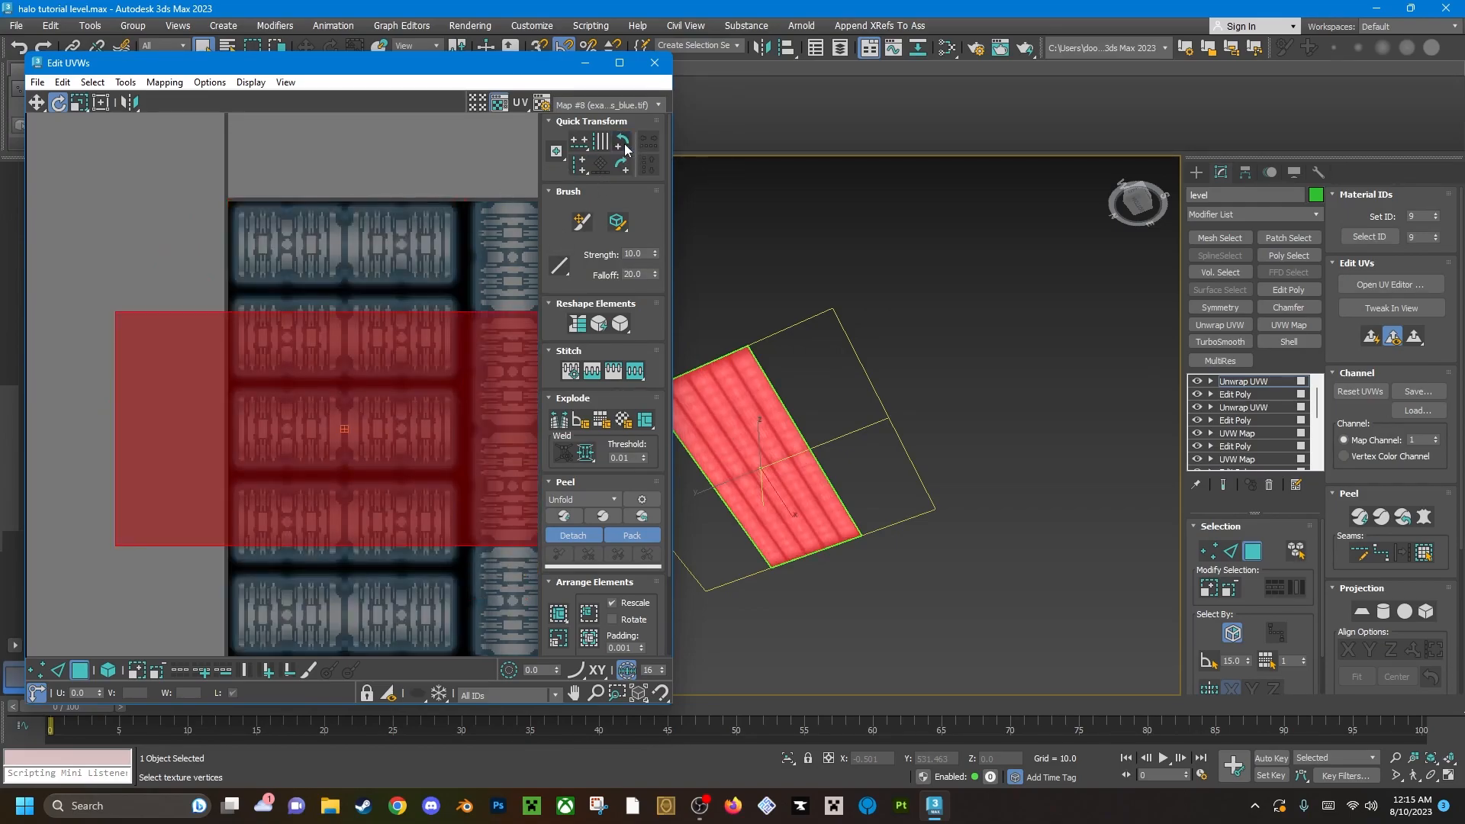
pyautogui.moveTo(104, 315); pyautogui.dragTo(76, 247, button='middle')
# Scale the rotated UV face horizontally down to the width of the first light column.
pyautogui.click(74, 104)
pyautogui.moveTo(341, 422); pyautogui.dragTo(290, 436, button='middle')
pyautogui.moveTo(446, 445); pyautogui.dragTo(357, 439)
pyautogui.press('z')
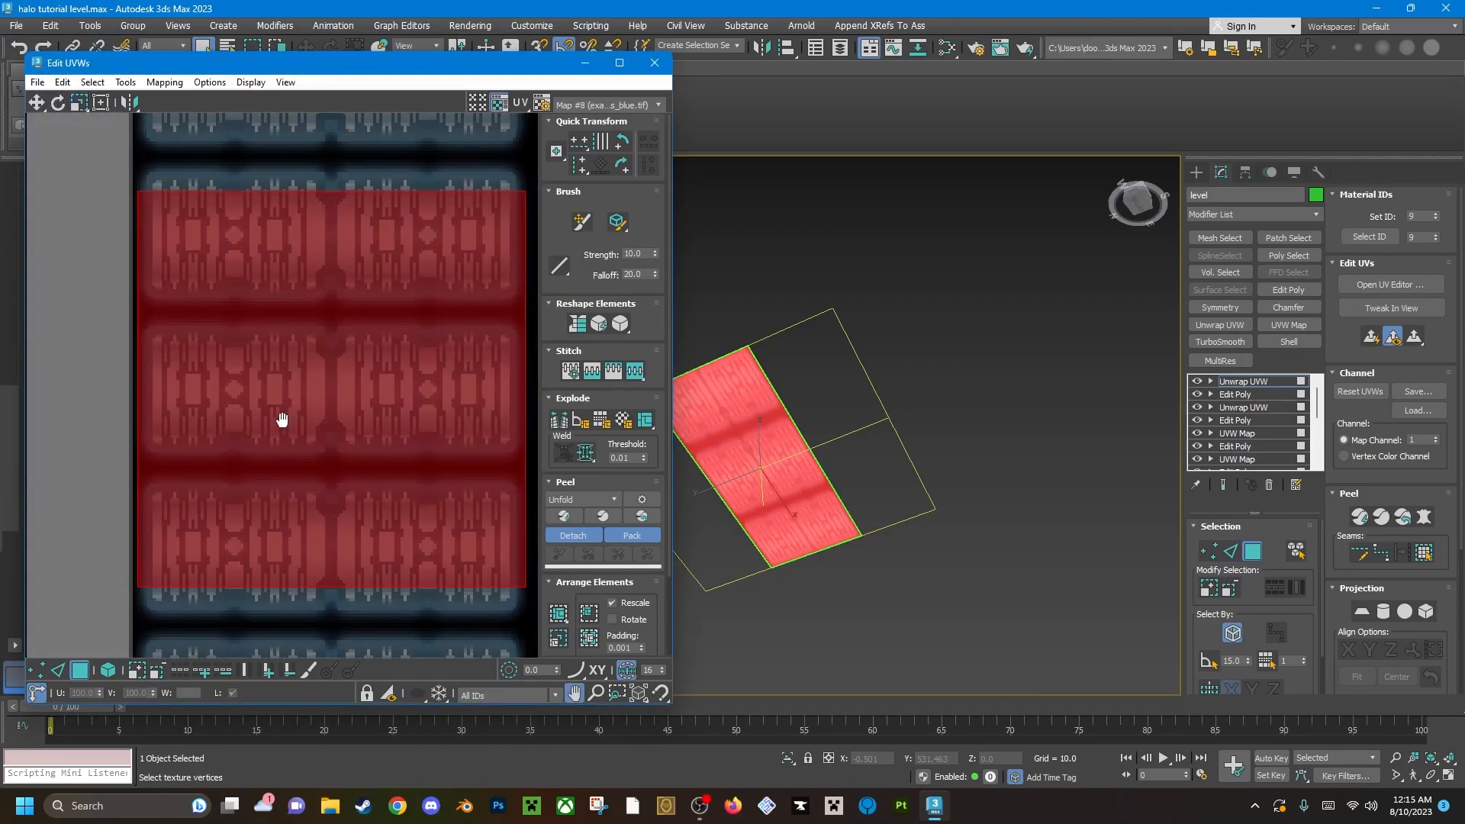
# Move the rescaled UV face so that it is centred on the first light column.
pyautogui.click(37, 104)
pyautogui.moveTo(359, 441); pyautogui.dragTo(364, 426)
pyautogui.scroll(1, 290, 422)
pyautogui.scroll(-2, 314, 422)
pyautogui.moveTo(332, 422); pyautogui.dragTo(284, 407, button='middle')
pyautogui.scroll(1, 141, 299)
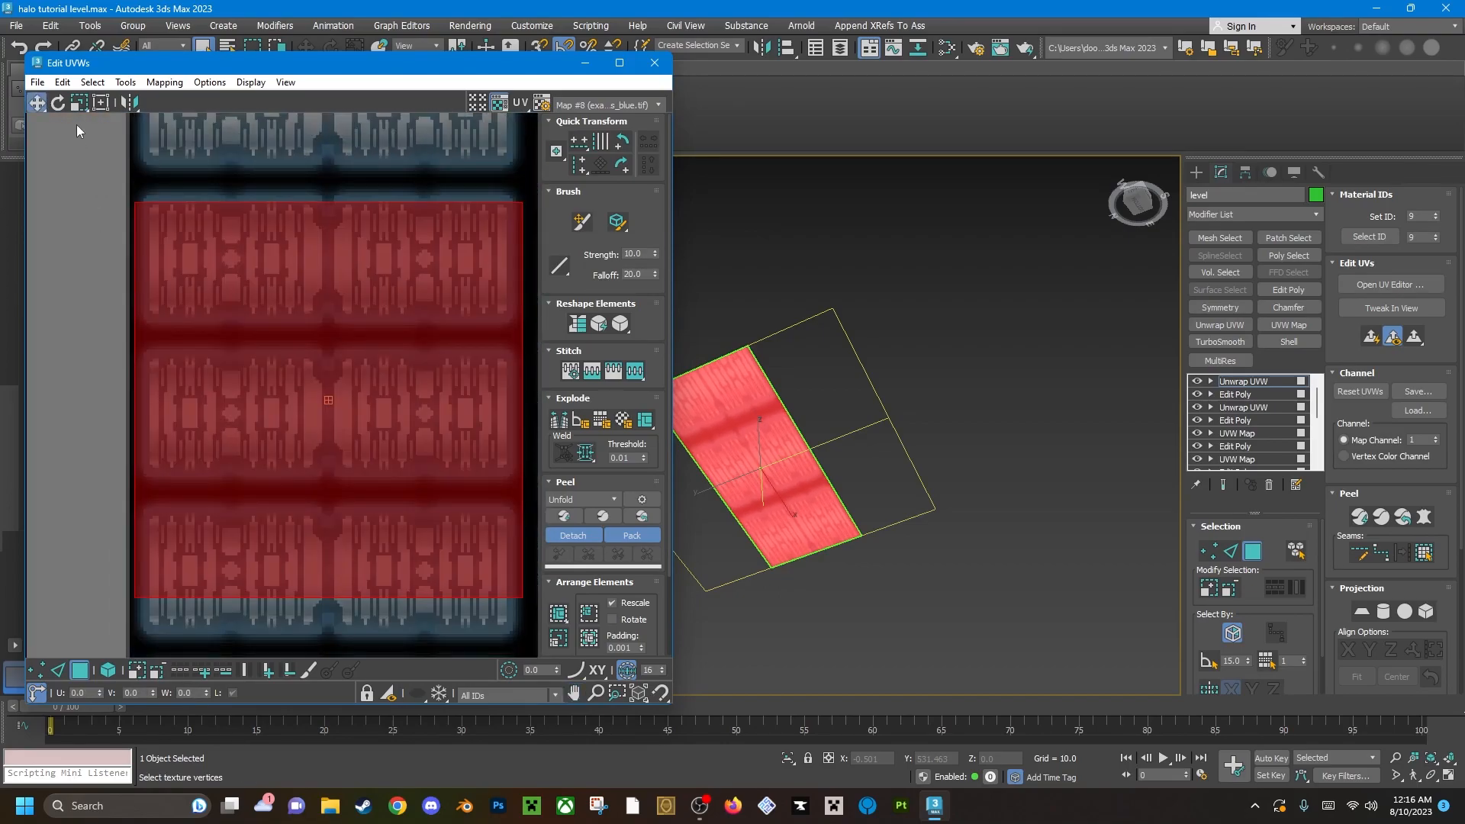
# Scale the second ceiling panel's UV face vertically to cover the full height of the first light column.
pyautogui.click(106, 68)
pyautogui.keyDown('shift'); pyautogui.moveTo(434, 501); pyautogui.dragTo(439, 500); pyautogui.keyUp('shift')
pyautogui.scroll(-2, 440, 501)
pyautogui.moveTo(391, 502); pyautogui.dragTo(275, 395, button='middle')
pyautogui.scroll(-1, 258, 351)
pyautogui.keyDown('shift'); pyautogui.moveTo(274, 395); pyautogui.dragTo(303, 369); pyautogui.keyUp('shift')
pyautogui.press('w')
pyautogui.press('r')
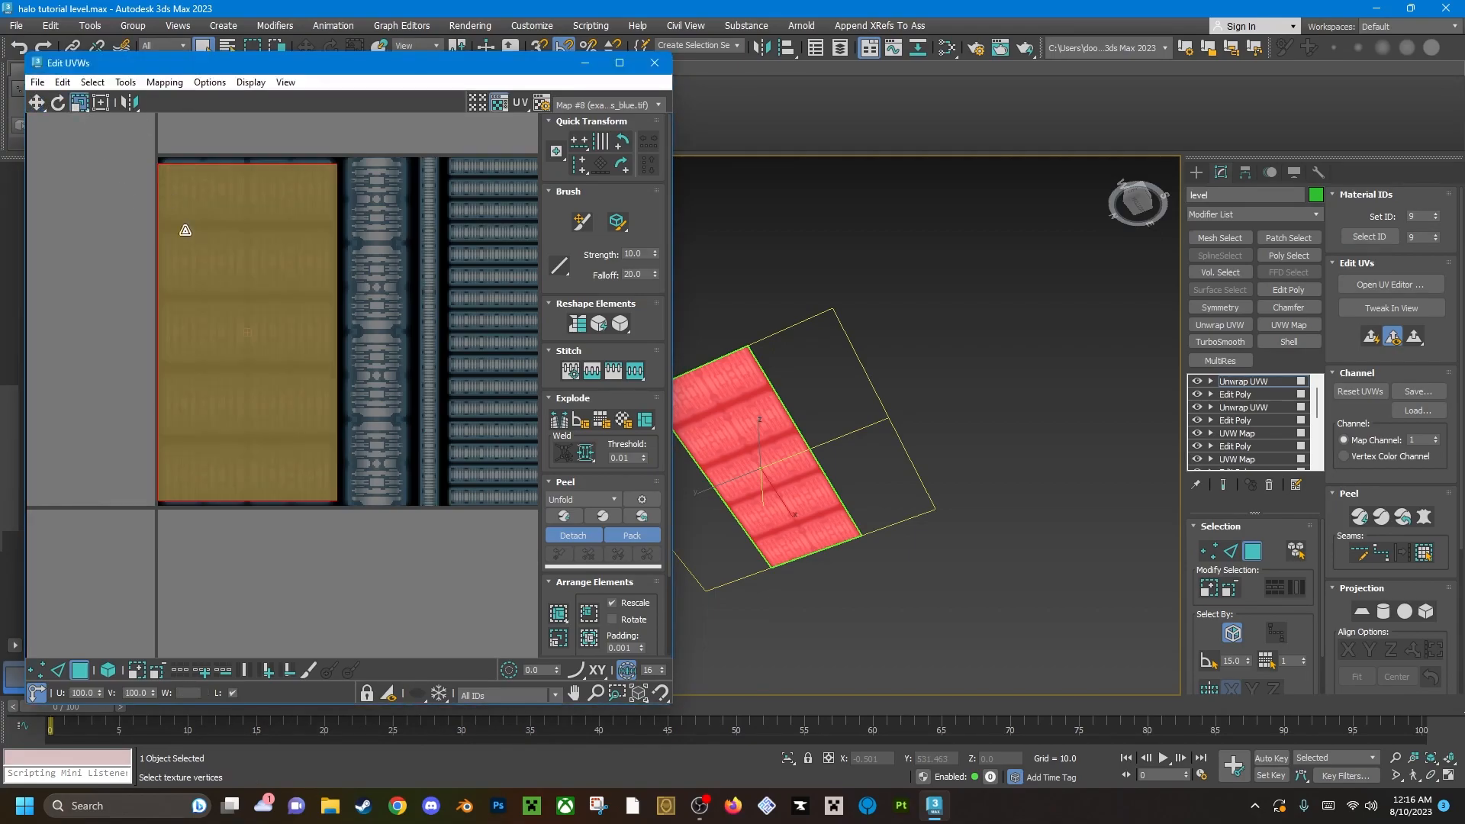
pyautogui.moveTo(240, 198); pyautogui.dragTo(242, 191)
pyautogui.scroll(2, 763, 438)
pyautogui.moveTo(763, 438); pyautogui.dragTo(928, 447, button='middle')
pyautogui.scroll(3, 868, 443)
pyautogui.scroll(-3, 817, 392)
pyautogui.moveTo(877, 518); pyautogui.dragTo(928, 466, button='middle')
pyautogui.scroll(3, 928, 465)
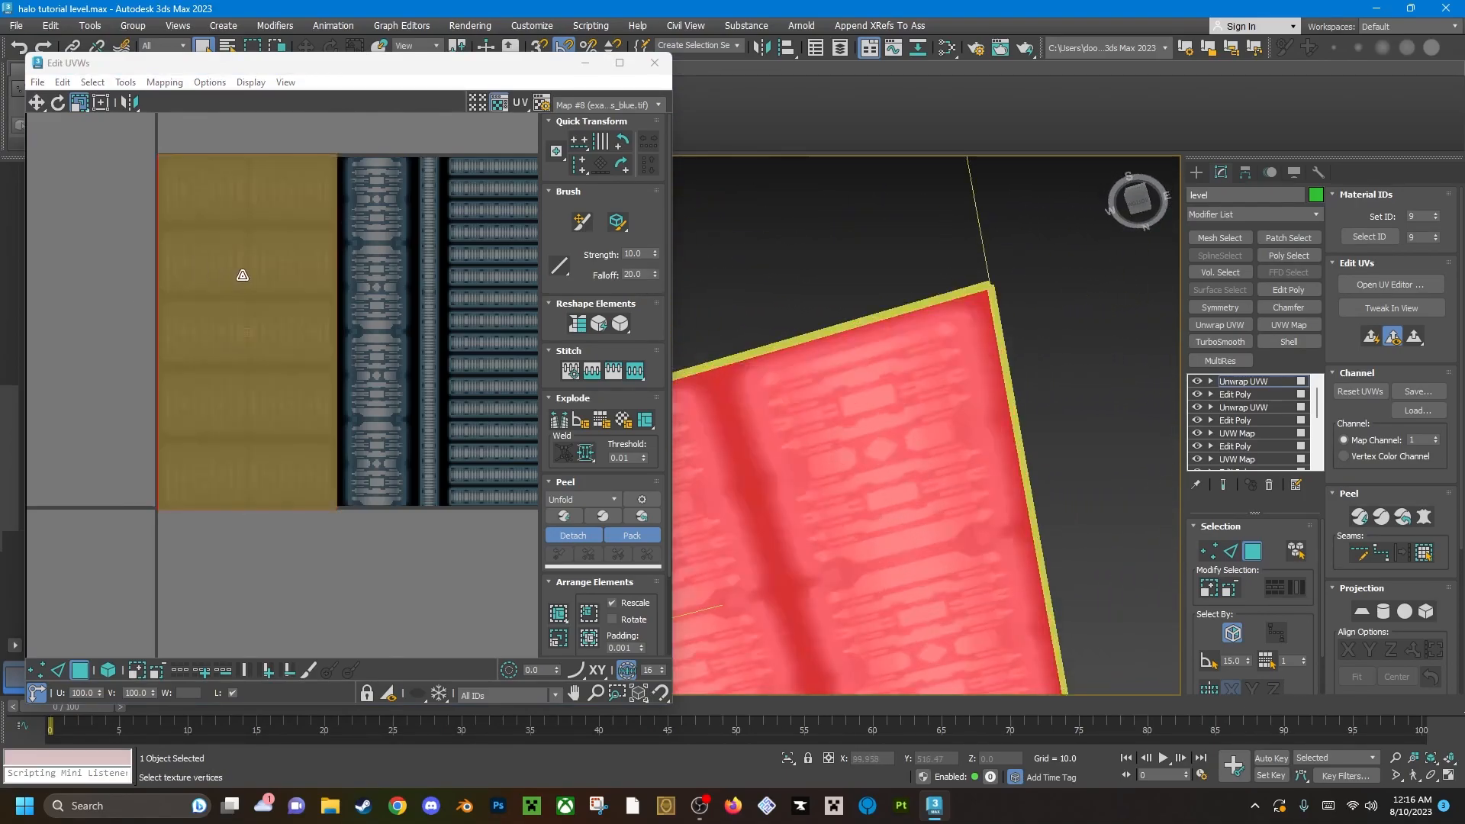
# Fine-tune the UV face's vertical scale to 99.25 percent, fitting its upper and lower edges to the texture border.
pyautogui.scroll(3, 183, 502)
pyautogui.scroll(-4, 184, 501)
pyautogui.scroll(3, 200, 261)
pyautogui.moveTo(199, 176); pyautogui.dragTo(203, 295, button='middle')
pyautogui.scroll(3, 203, 294)
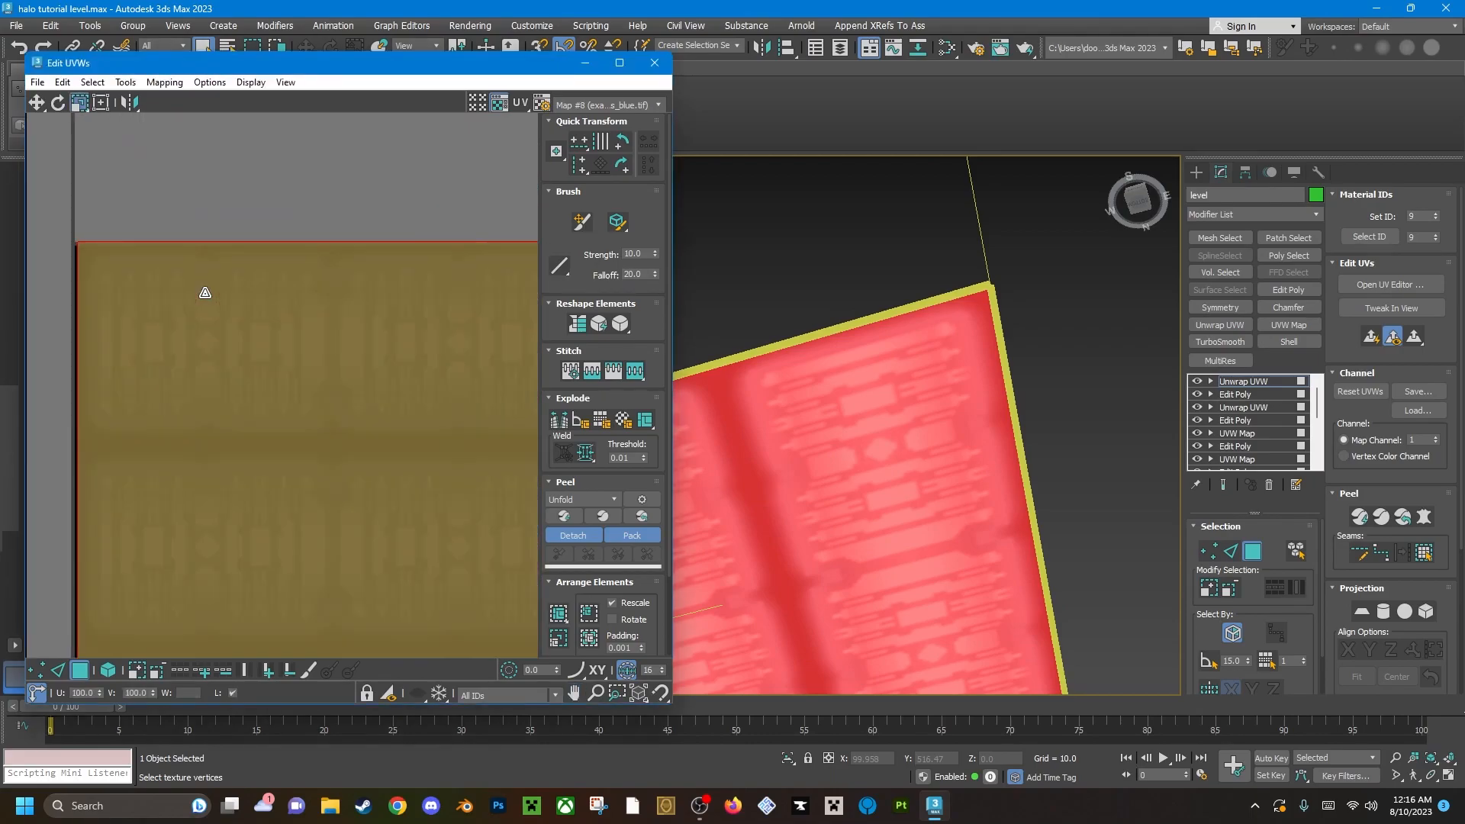
pyautogui.scroll(-3, 206, 295)
pyautogui.moveTo(234, 308); pyautogui.dragTo(232, 316)
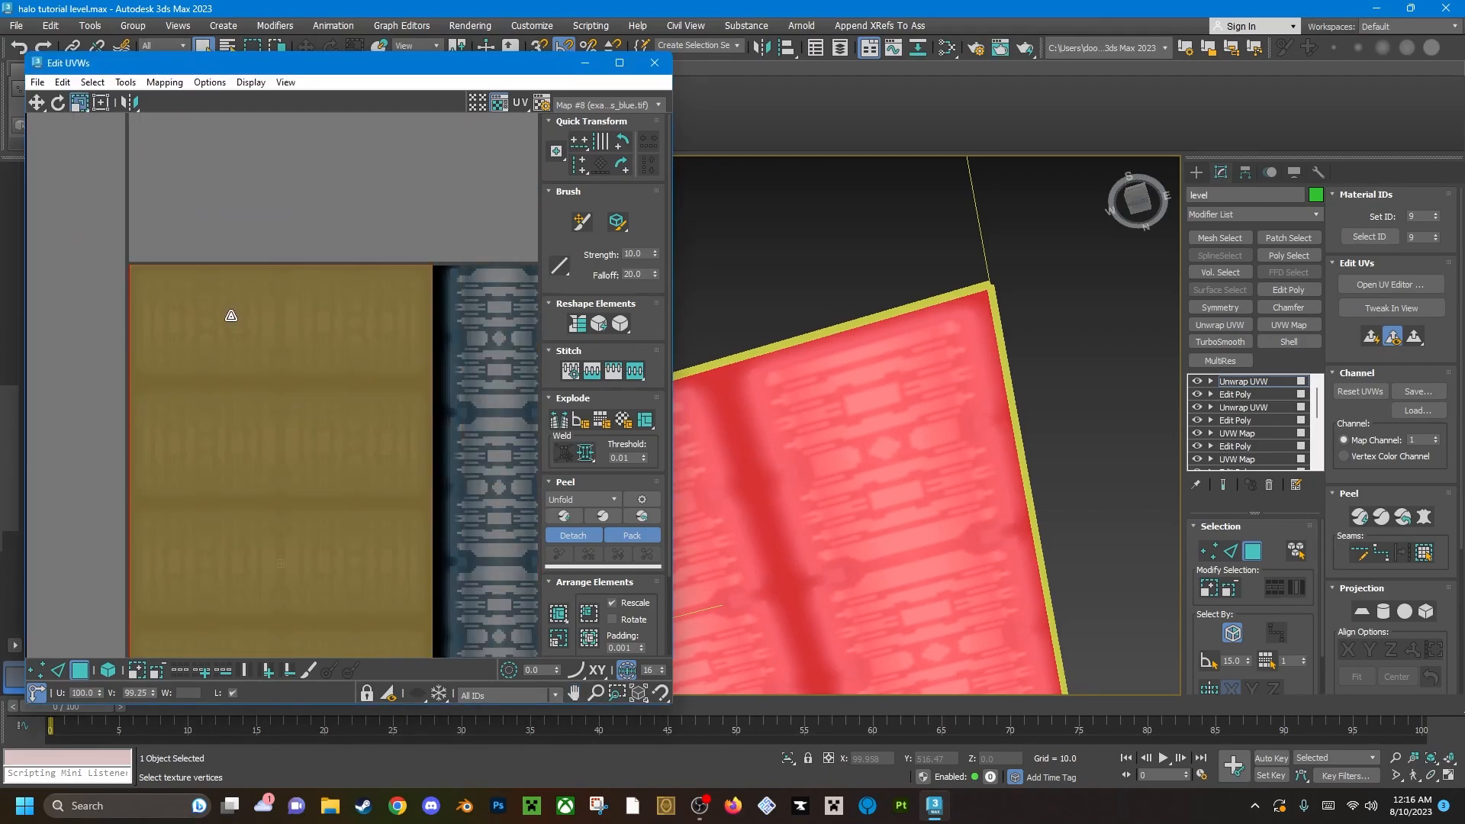
pyautogui.scroll(-1, 235, 328)
pyautogui.moveTo(241, 347); pyautogui.dragTo(251, 235, button='middle')
pyautogui.scroll(-1, 250, 232)
pyautogui.scroll(1, 307, 397)
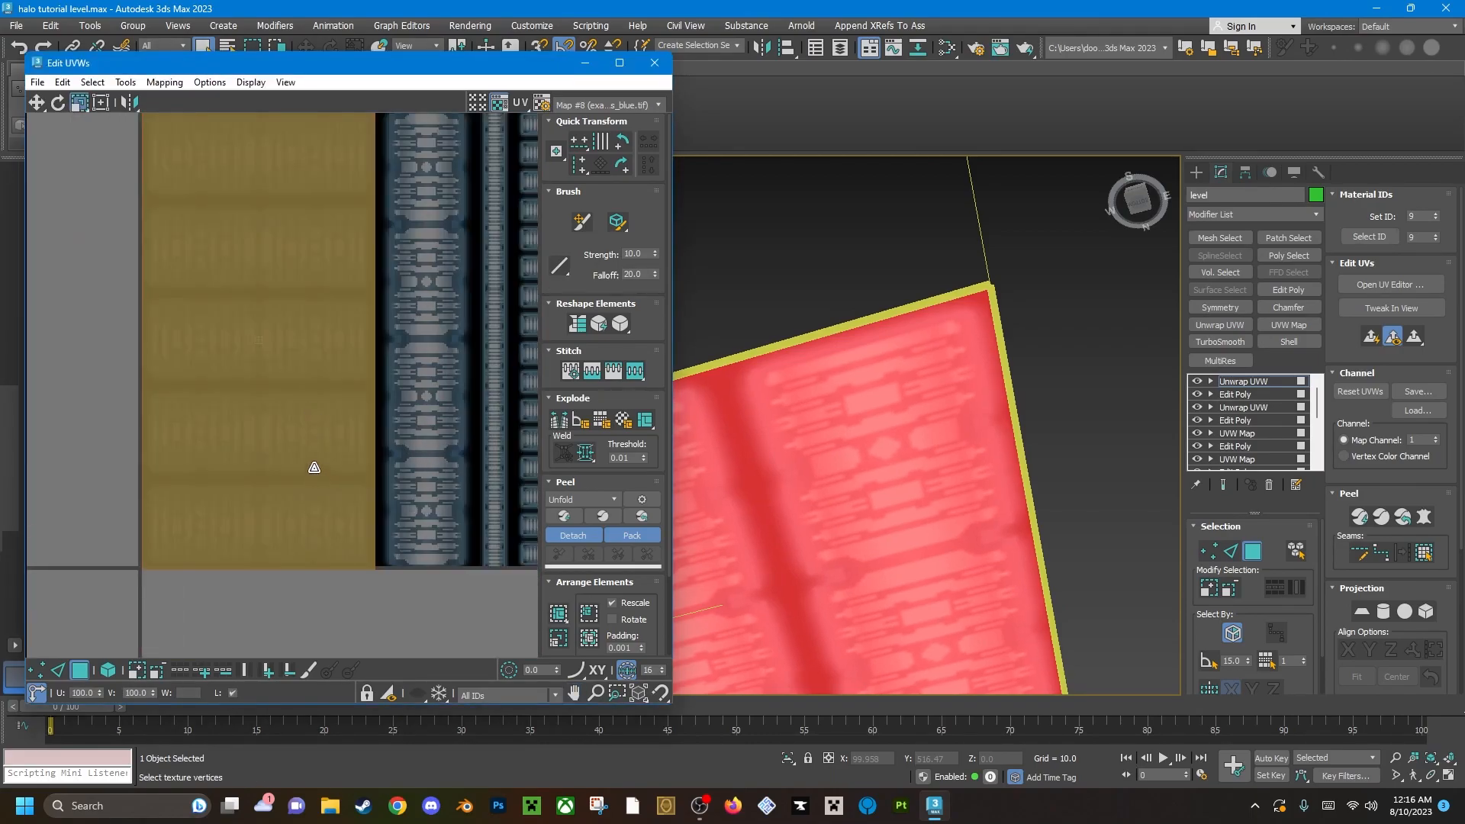
# Close the UV editor and add an Edit Poly modifier on top of the level's Unwrap UVW.
pyautogui.scroll(-3, 314, 468)
pyautogui.scroll(-5, 850, 519)
pyautogui.keyDown('alt'); pyautogui.moveTo(849, 495); pyautogui.dragTo(881, 519, button='middle'); pyautogui.keyUp('alt')
pyautogui.scroll(-4, 915, 516)
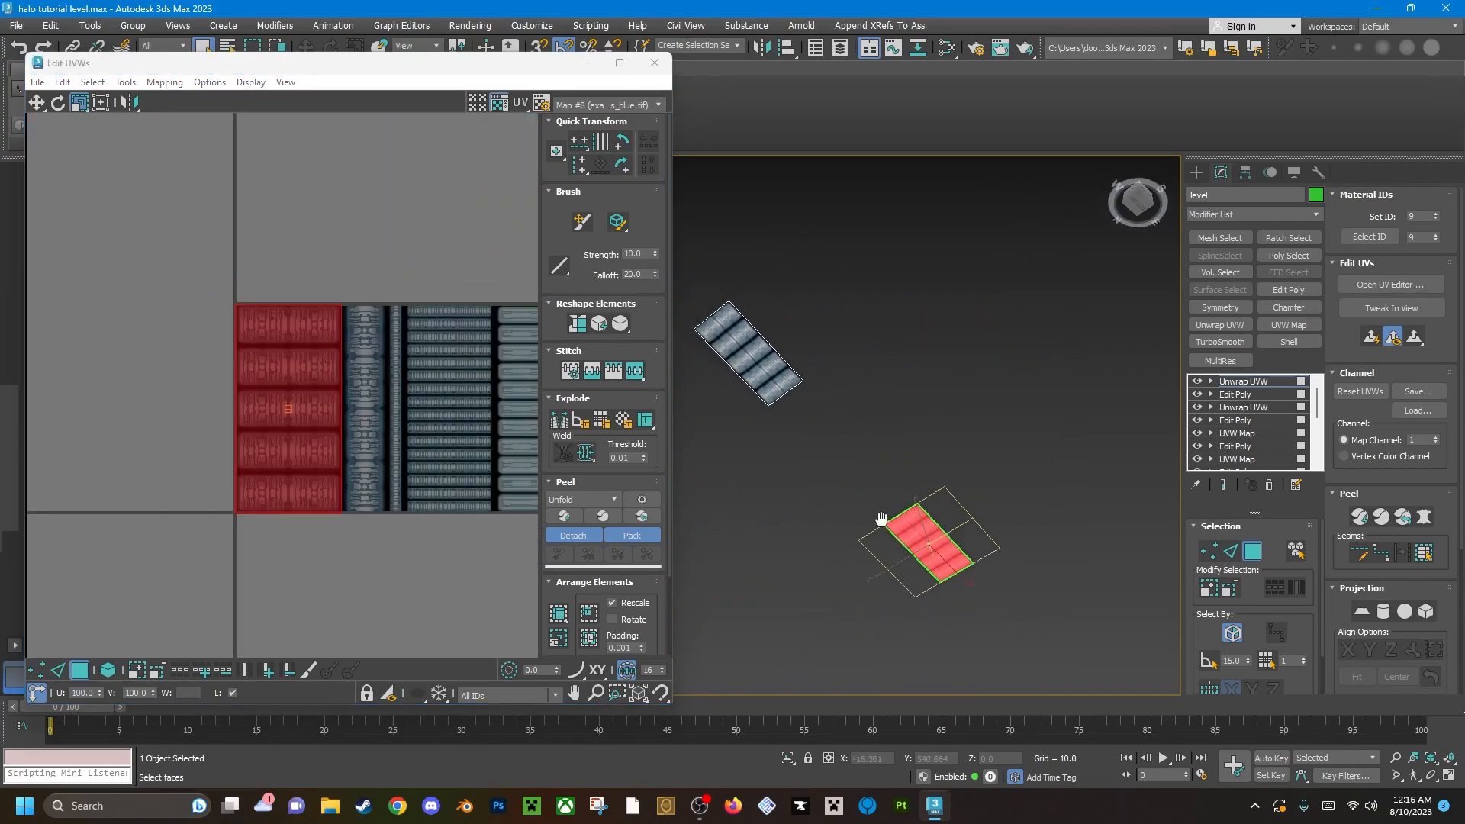
pyautogui.scroll(5, 908, 486)
pyautogui.keyDown('alt'); pyautogui.moveTo(878, 427); pyautogui.dragTo(900, 397, button='middle'); pyautogui.keyUp('alt')
pyautogui.click(655, 63)
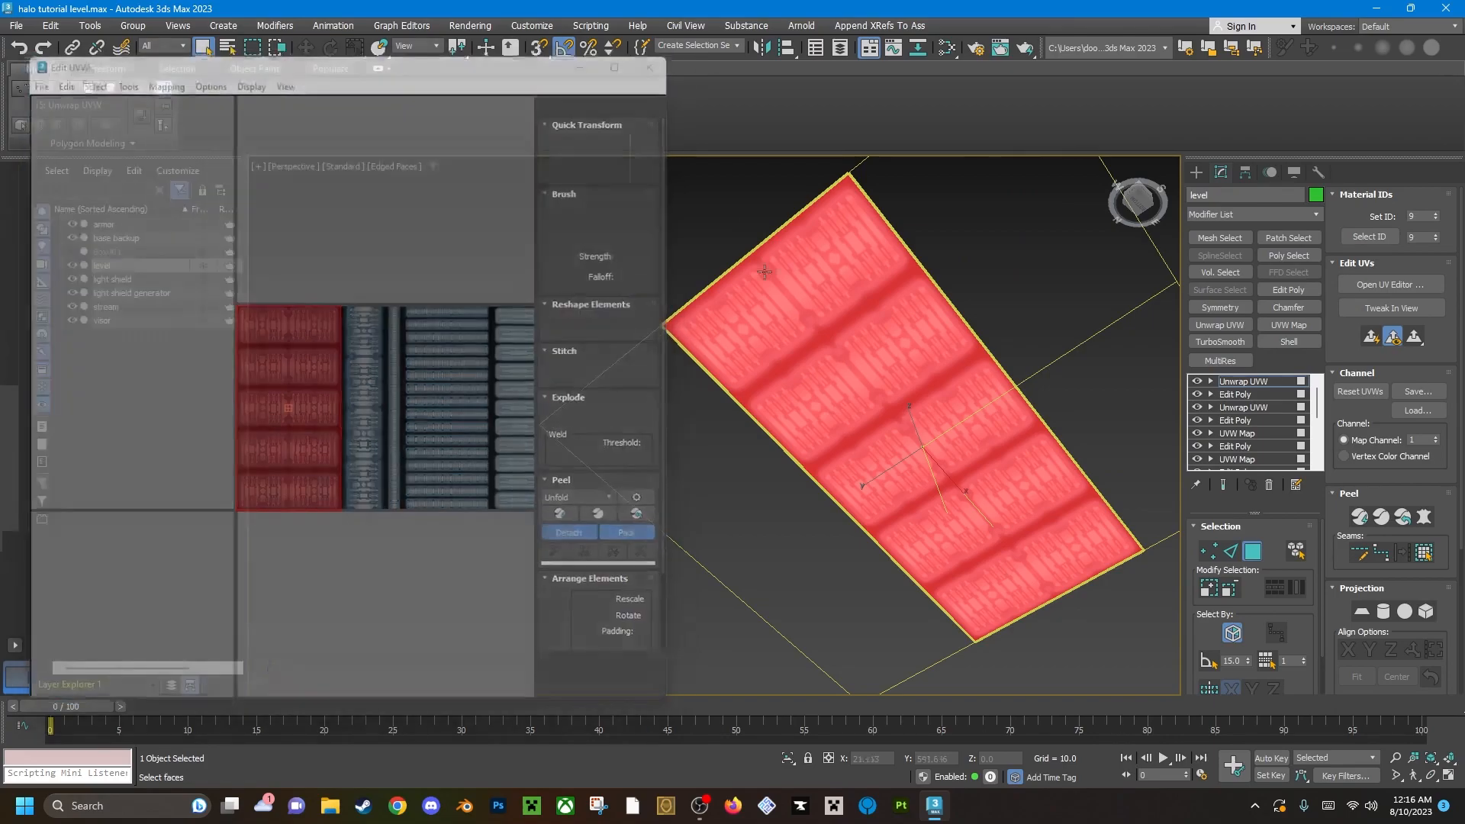
pyautogui.click(1288, 290)
pyautogui.keyDown('alt'); pyautogui.moveTo(916, 428); pyautogui.dragTo(929, 437, button='middle'); pyautogui.keyUp('alt')
pyautogui.scroll(-3, 838, 452)
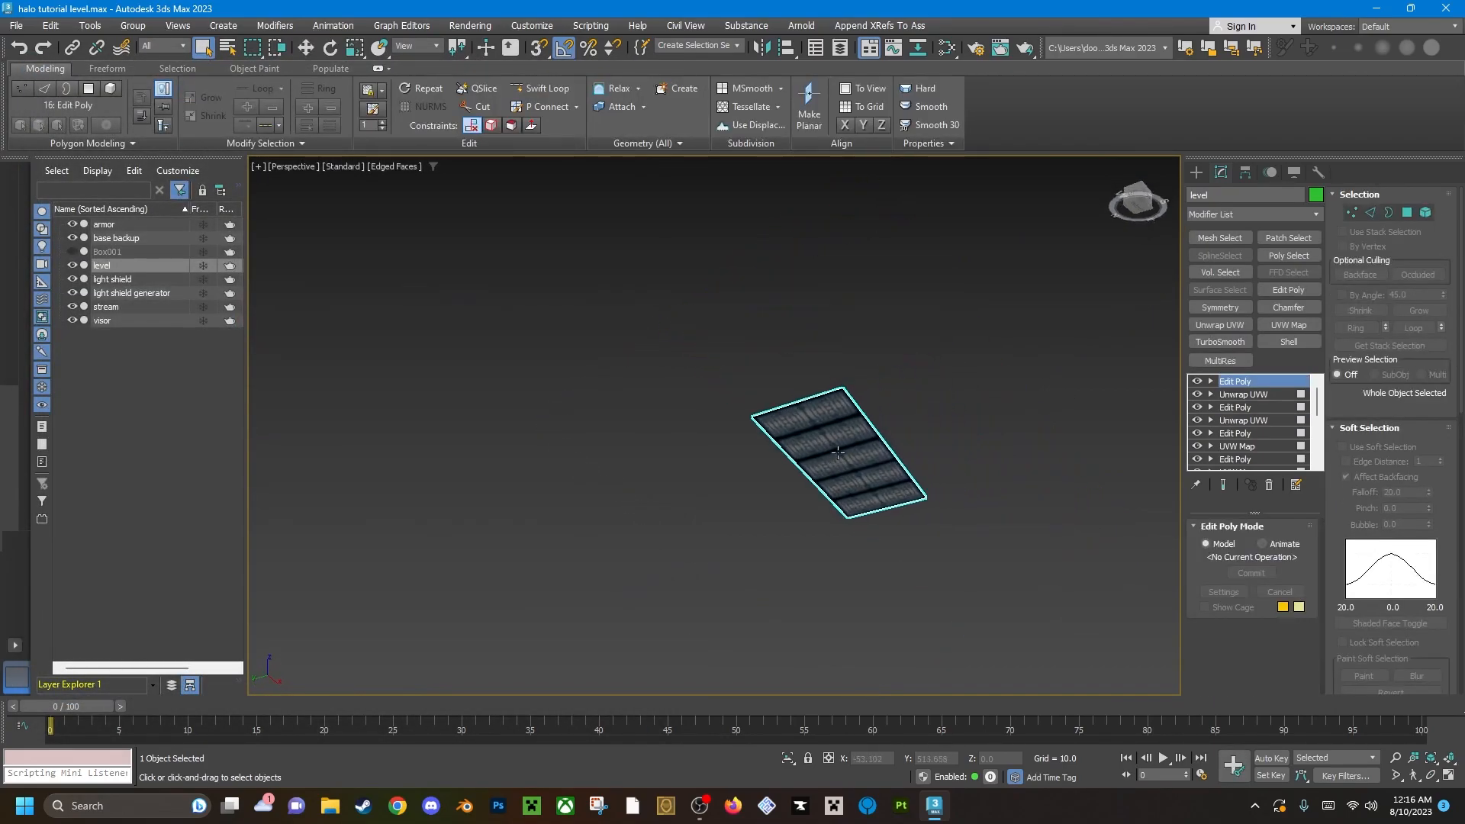
# Select the textured ceiling panel polygon and unhide all hidden polygons of the level.
pyautogui.press('4')
pyautogui.click(863, 447)
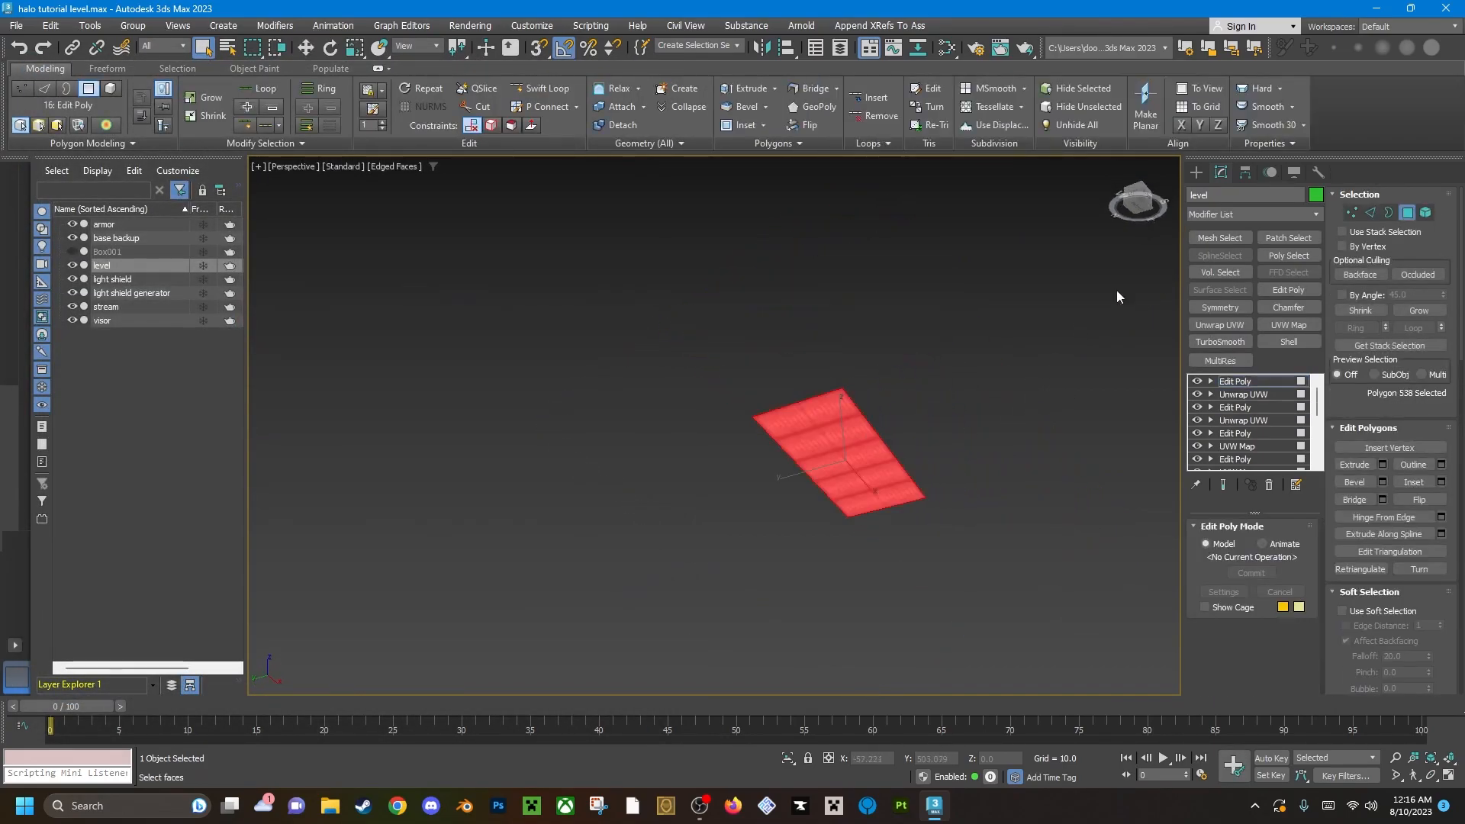
pyautogui.click(1078, 124)
# Leave polygon editing and examine the textured terrain, paths and base building from several sides.
pyautogui.moveTo(723, 452)
pyautogui.keyDown('alt'); pyautogui.mouseDown(button='middle')
pyautogui.moveTo(717, 519)
pyautogui.moveTo(740, 511)
pyautogui.moveTo(748, 439)
pyautogui.mouseUp(button='middle'); pyautogui.keyUp('alt')
pyautogui.scroll(3, 636, 304)
pyautogui.keyDown('alt'); pyautogui.moveTo(621, 286); pyautogui.dragTo(732, 489, button='middle'); pyautogui.keyUp('alt')
pyautogui.scroll(-4, 642, 307)
pyautogui.scroll(-5, 581, 657)
pyautogui.scroll(5, 801, 648)
pyautogui.scroll(-4, 701, 435)
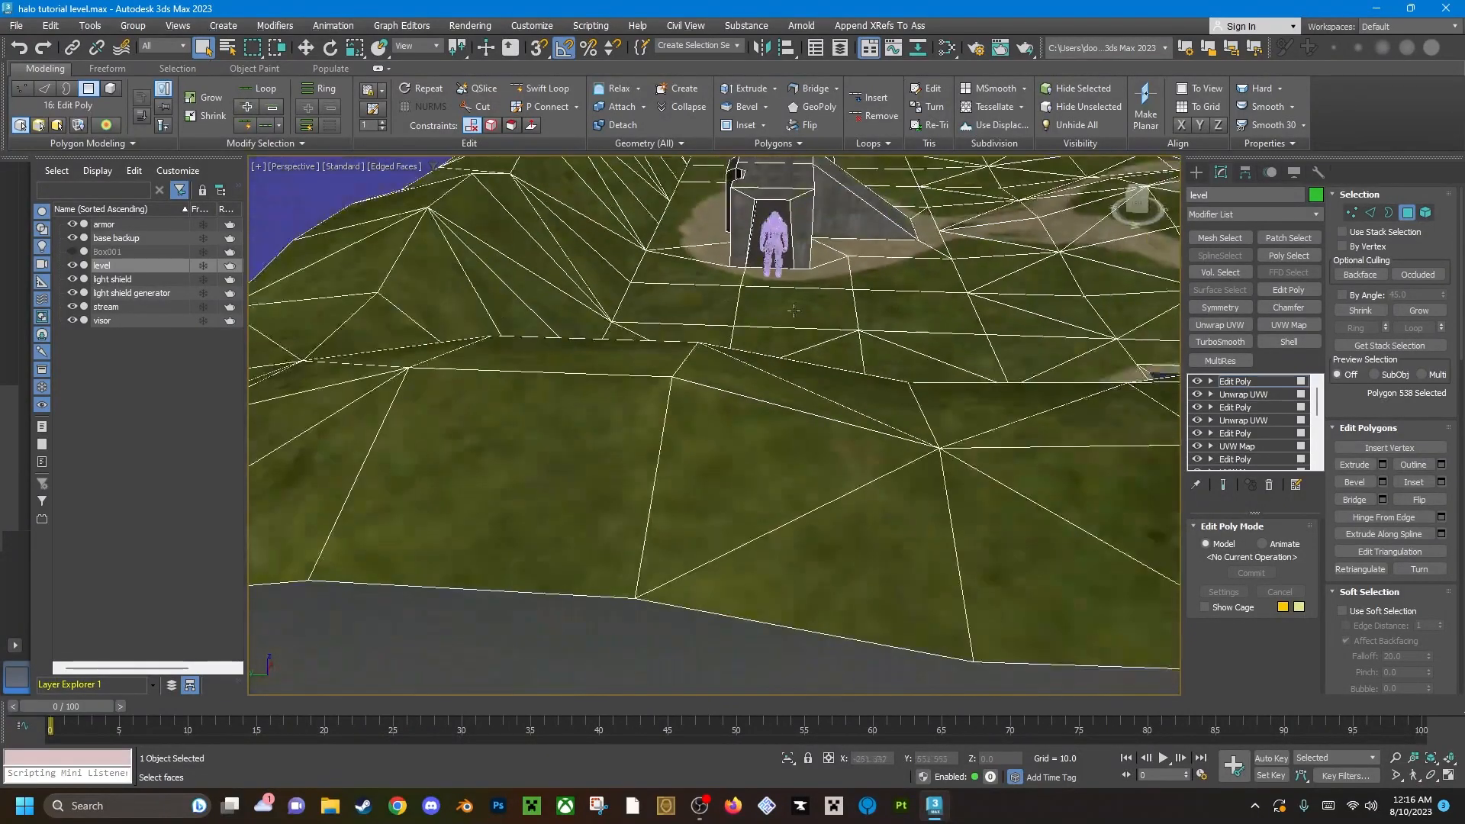
pyautogui.scroll(-5, 733, 489)
pyautogui.keyDown('alt'); pyautogui.moveTo(633, 427); pyautogui.dragTo(766, 396, button='middle'); pyautogui.keyUp('alt')
pyautogui.scroll(4, 732, 387)
pyautogui.scroll(-4, 754, 410)
pyautogui.scroll(3, 754, 410)
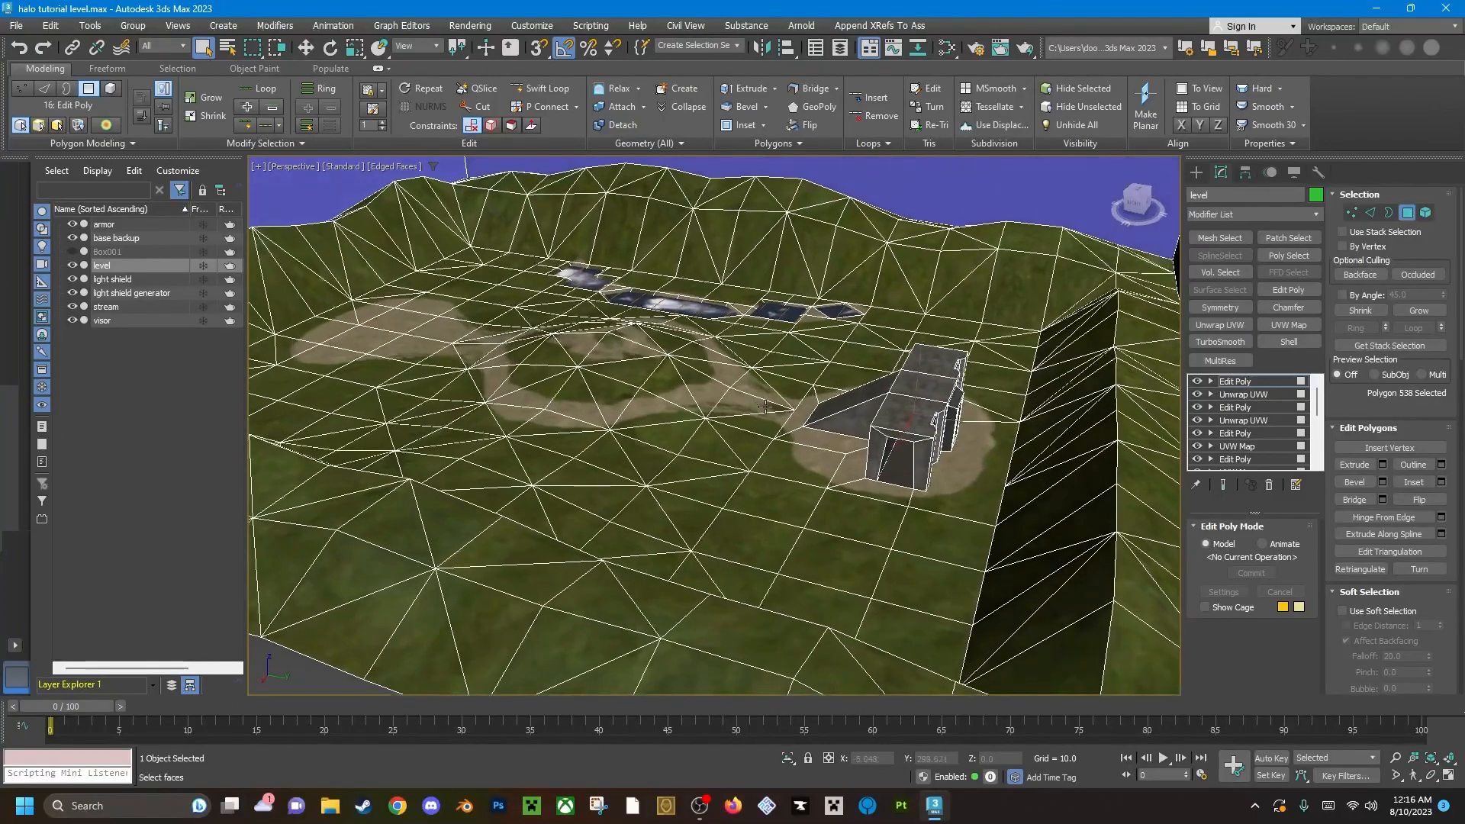
pyautogui.press('4')
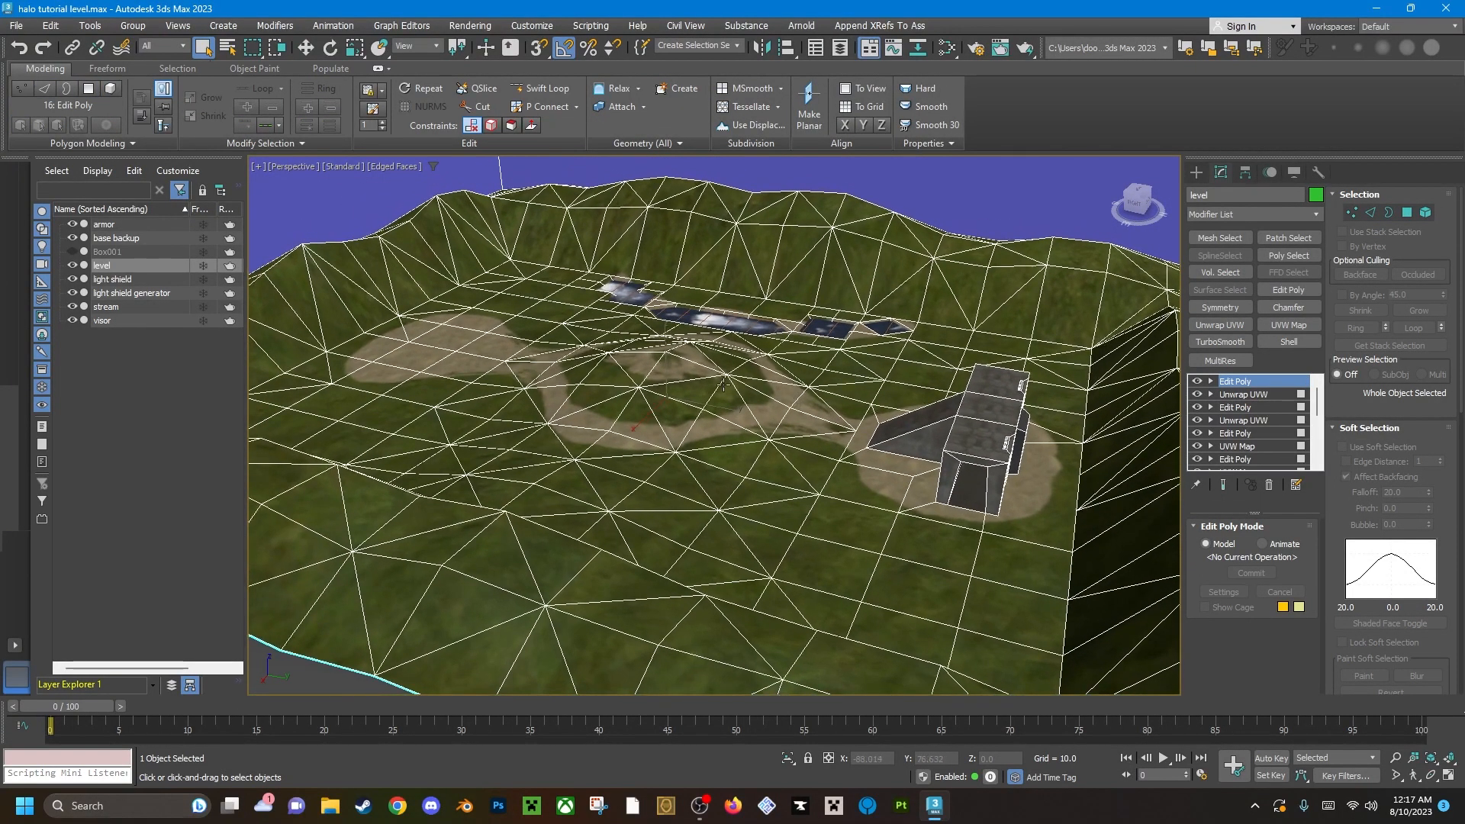
pyautogui.keyDown('alt'); pyautogui.moveTo(677, 389); pyautogui.dragTo(841, 396, button='middle'); pyautogui.keyUp('alt')
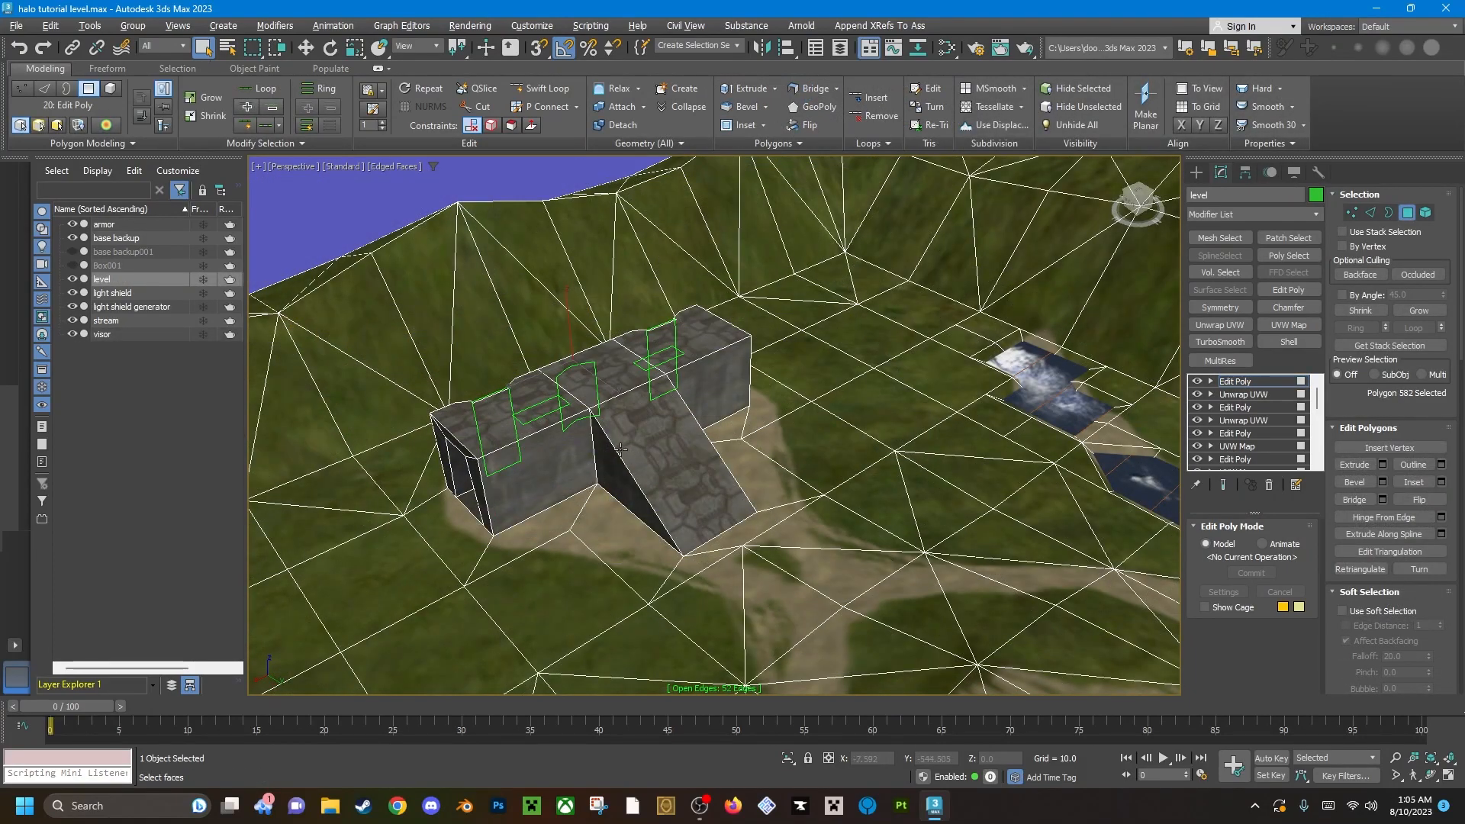
pyautogui.moveTo(619, 451); pyautogui.dragTo(828, 397, button='middle')
pyautogui.scroll(3, 781, 460)
pyautogui.moveTo(725, 466); pyautogui.dragTo(752, 494, button='middle')
pyautogui.scroll(3, 786, 421)
pyautogui.scroll(-8, 788, 420)
pyautogui.moveTo(788, 420); pyautogui.dragTo(763, 465, button='middle')
pyautogui.moveTo(764, 466); pyautogui.dragTo(992, 477, button='middle')
pyautogui.scroll(5, 992, 477)
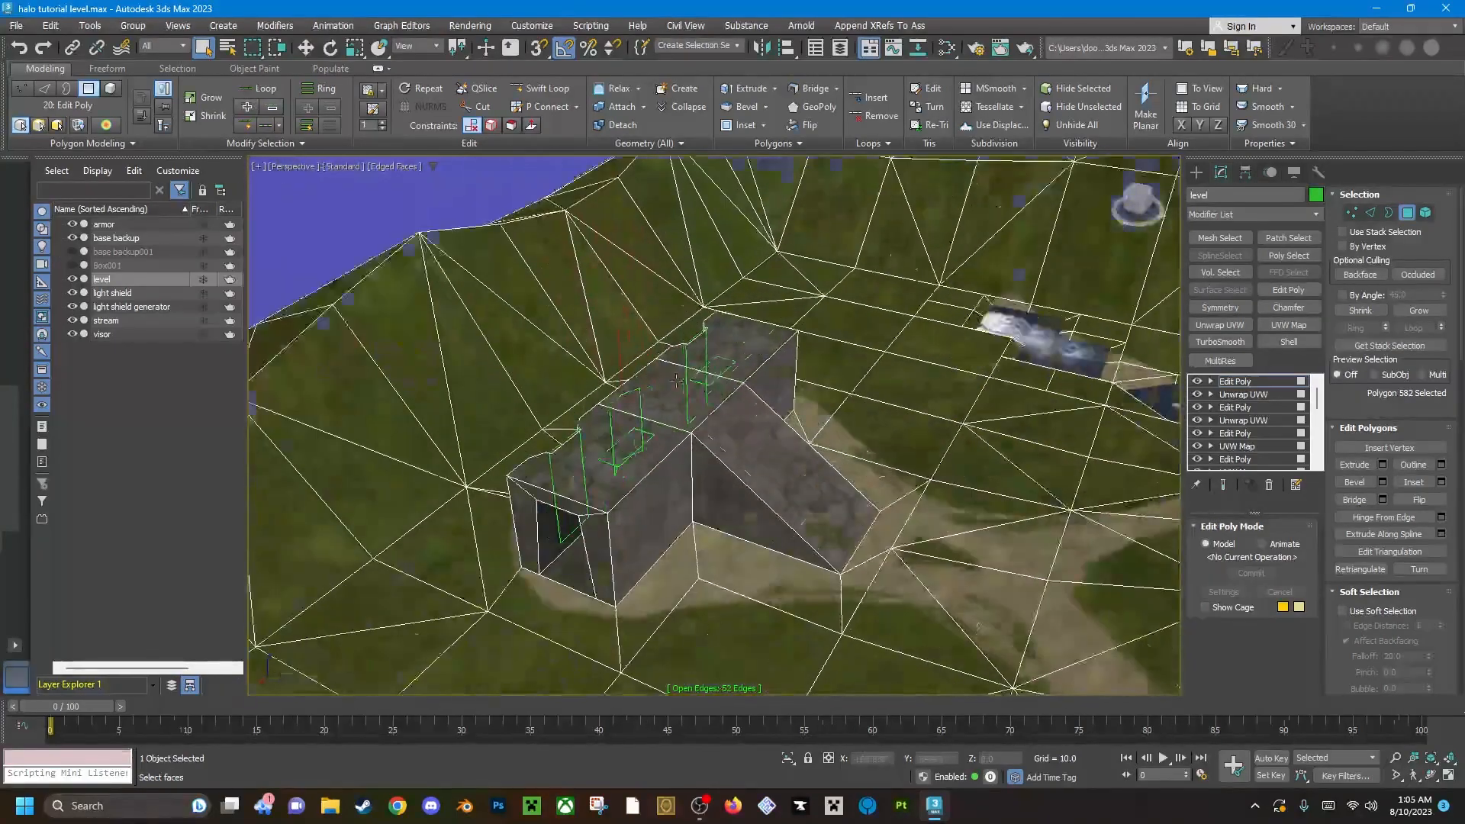
# Examine the red light panel on the base's wall and the surrounding wall textures up close.
pyautogui.keyDown('alt'); pyautogui.moveTo(649, 458); pyautogui.dragTo(719, 362, button='middle'); pyautogui.keyUp('alt')
pyautogui.scroll(4, 678, 374)
pyautogui.scroll(4, 719, 363)
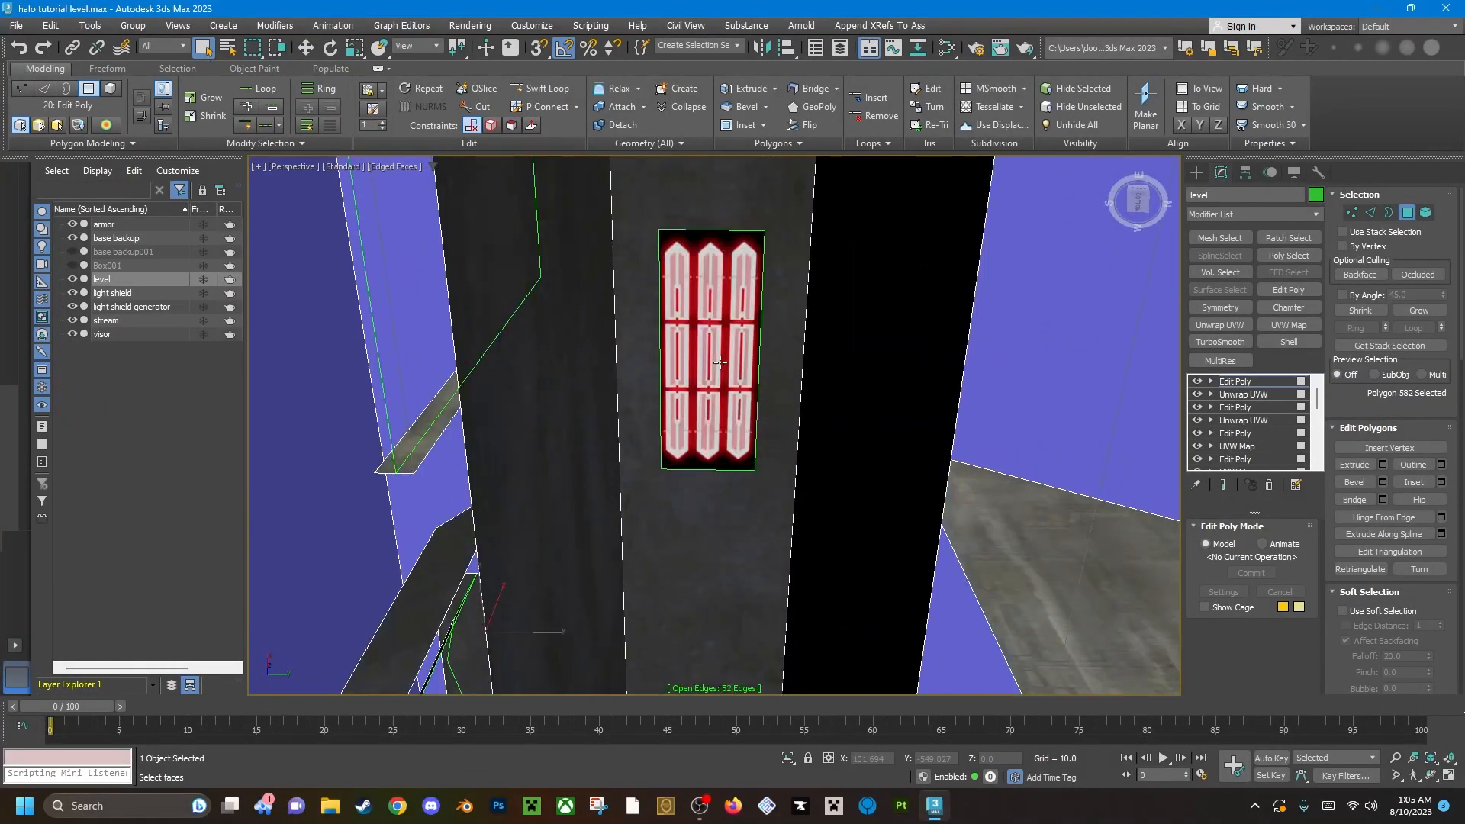
pyautogui.scroll(-5, 710, 343)
pyautogui.scroll(2, 710, 343)
pyautogui.scroll(2, 710, 343)
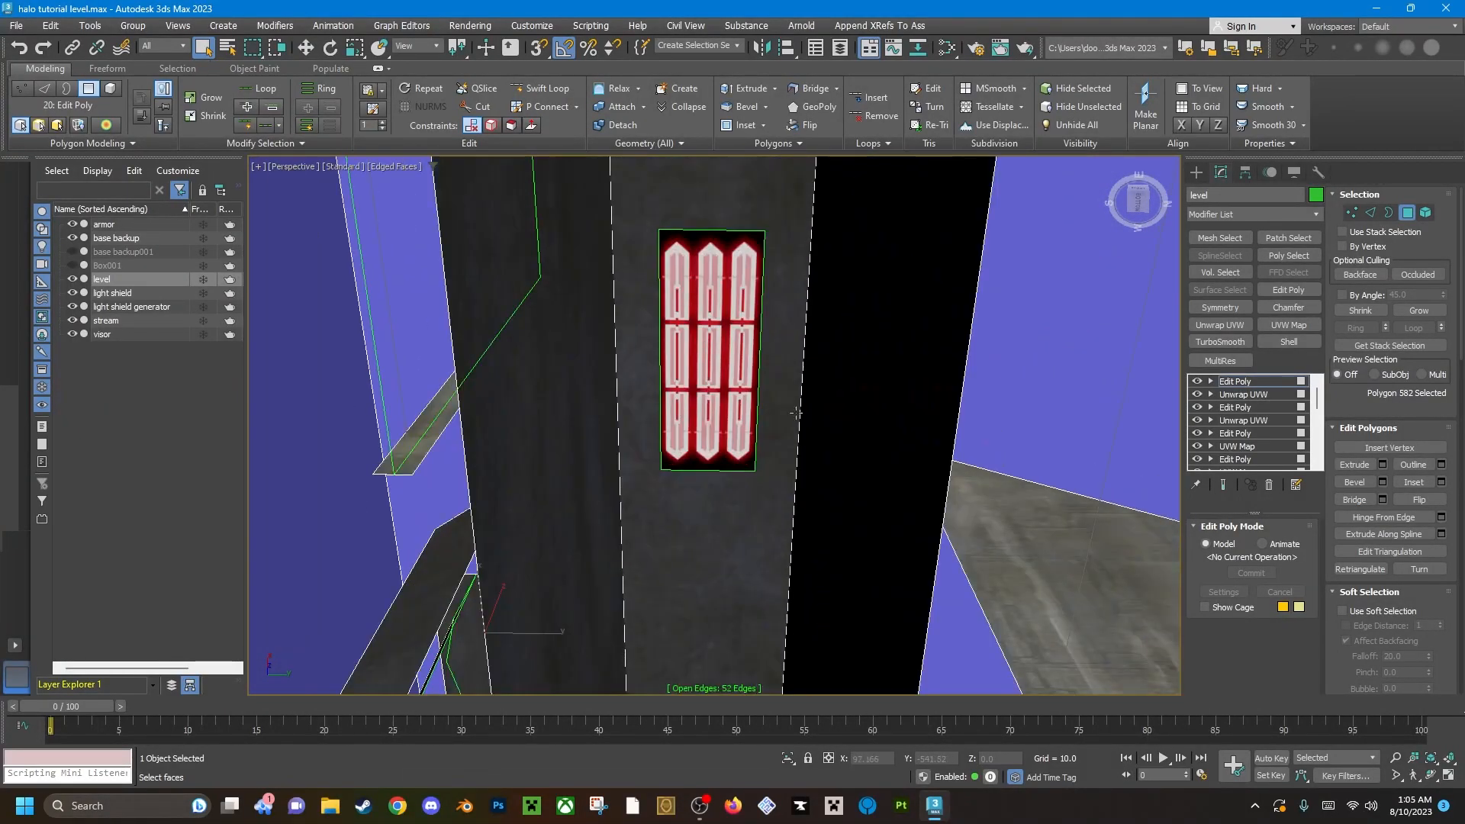
pyautogui.scroll(-4, 741, 358)
pyautogui.keyDown('alt'); pyautogui.moveTo(741, 359); pyautogui.dragTo(715, 505, button='middle'); pyautogui.keyUp('alt')
pyautogui.scroll(-5, 702, 414)
pyautogui.scroll(6, 839, 369)
pyautogui.press('2')
pyautogui.press('2')
pyautogui.scroll(2, 771, 359)
pyautogui.scroll(5, 763, 328)
pyautogui.scroll(-6, 732, 416)
pyautogui.moveTo(768, 317); pyautogui.dragTo(736, 366, button='middle')
pyautogui.scroll(-3, 699, 401)
pyautogui.scroll(-6, 700, 401)
pyautogui.moveTo(713, 420); pyautogui.dragTo(698, 328, button='middle')
# Leave polygon editing and deselect the level with the whole map in view.
pyautogui.scroll(-2, 689, 412)
pyautogui.scroll(-3, 726, 399)
pyautogui.press('4')
pyautogui.press('4')
pyautogui.click(966, 608)
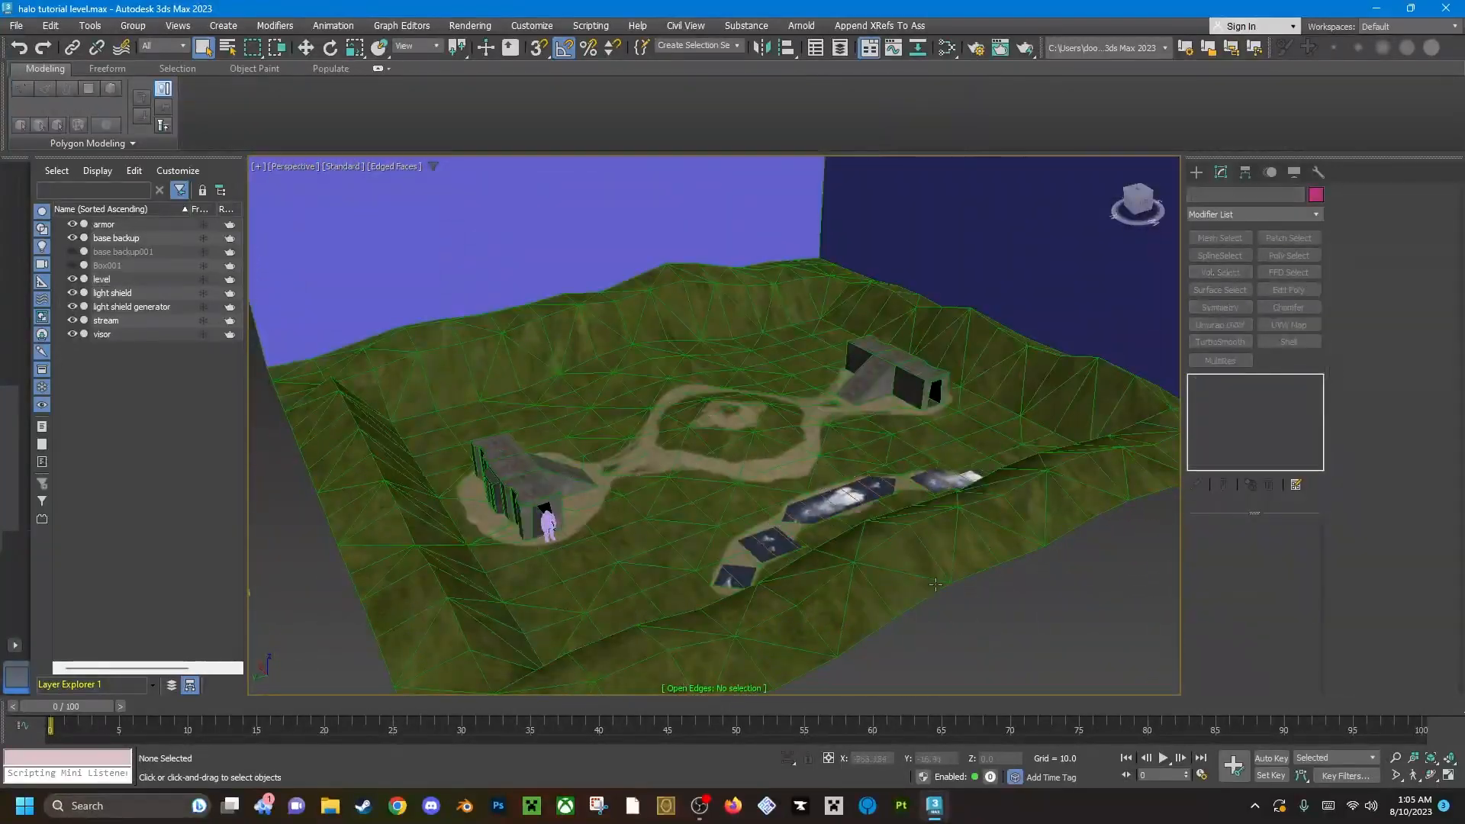
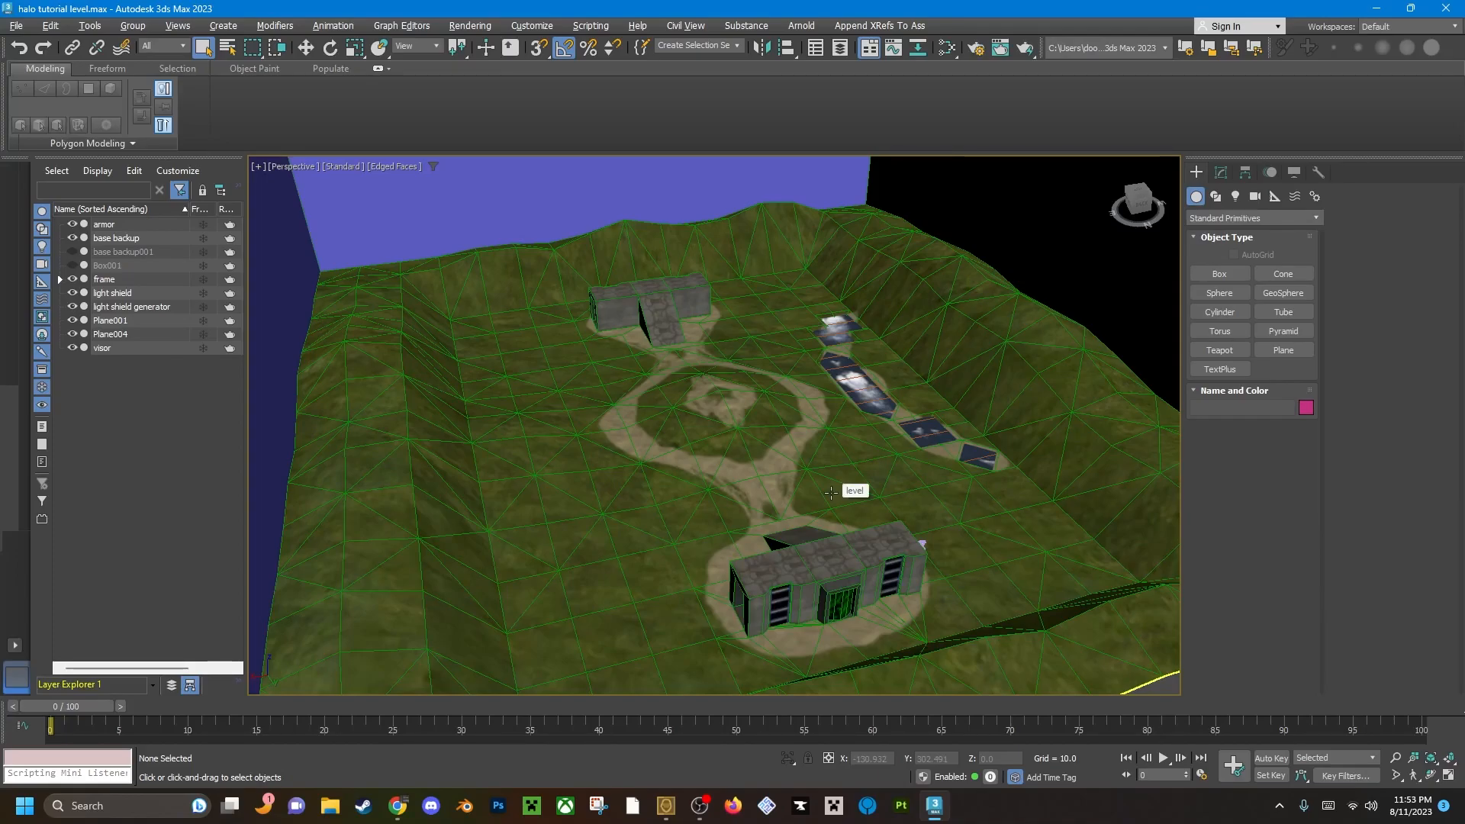
# Create a square plane about 1716 units per side, centred on the map as seen from above.
pyautogui.scroll(-5, 831, 493)
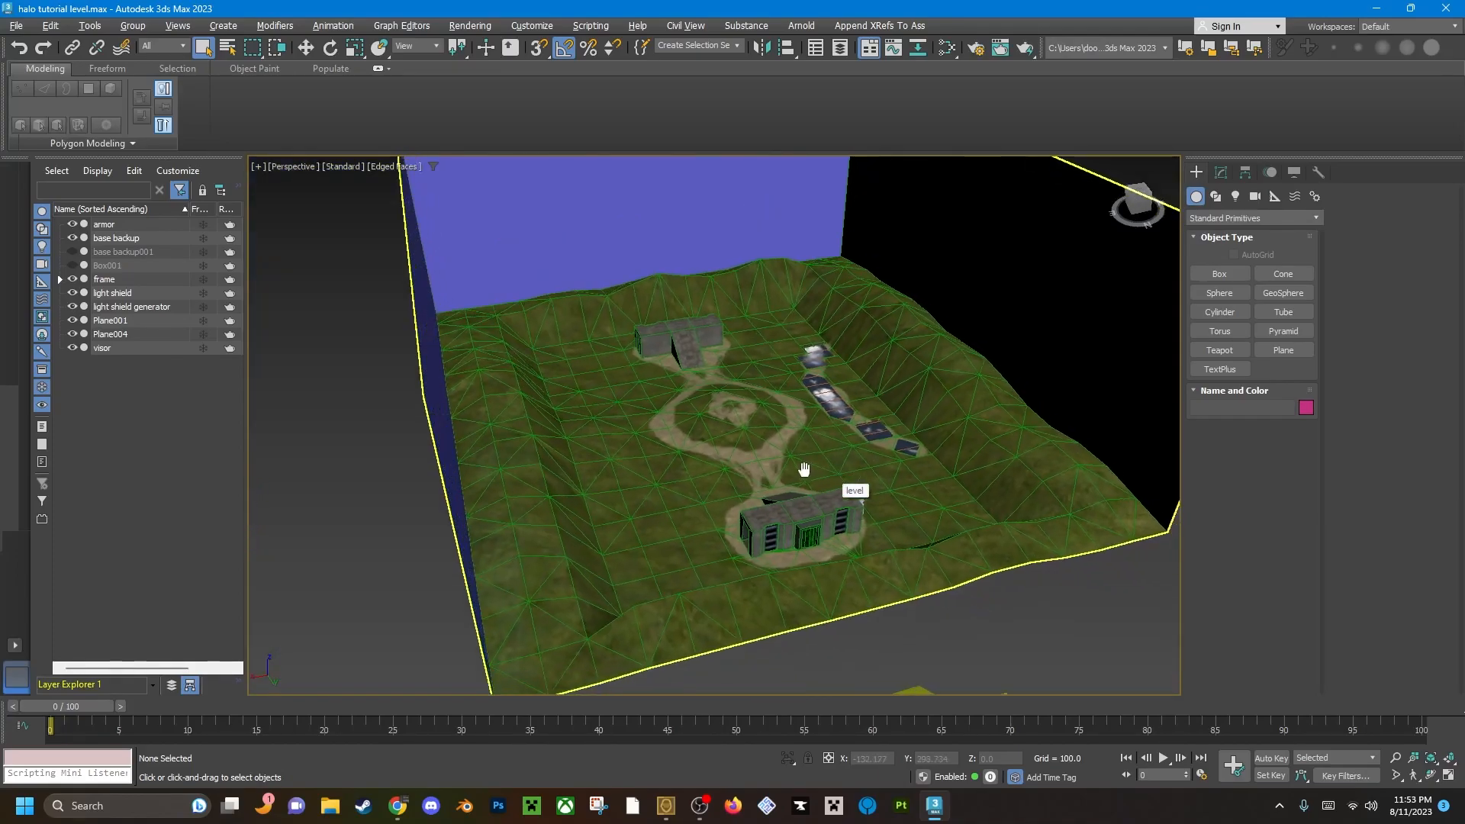
pyautogui.scroll(2, 802, 484)
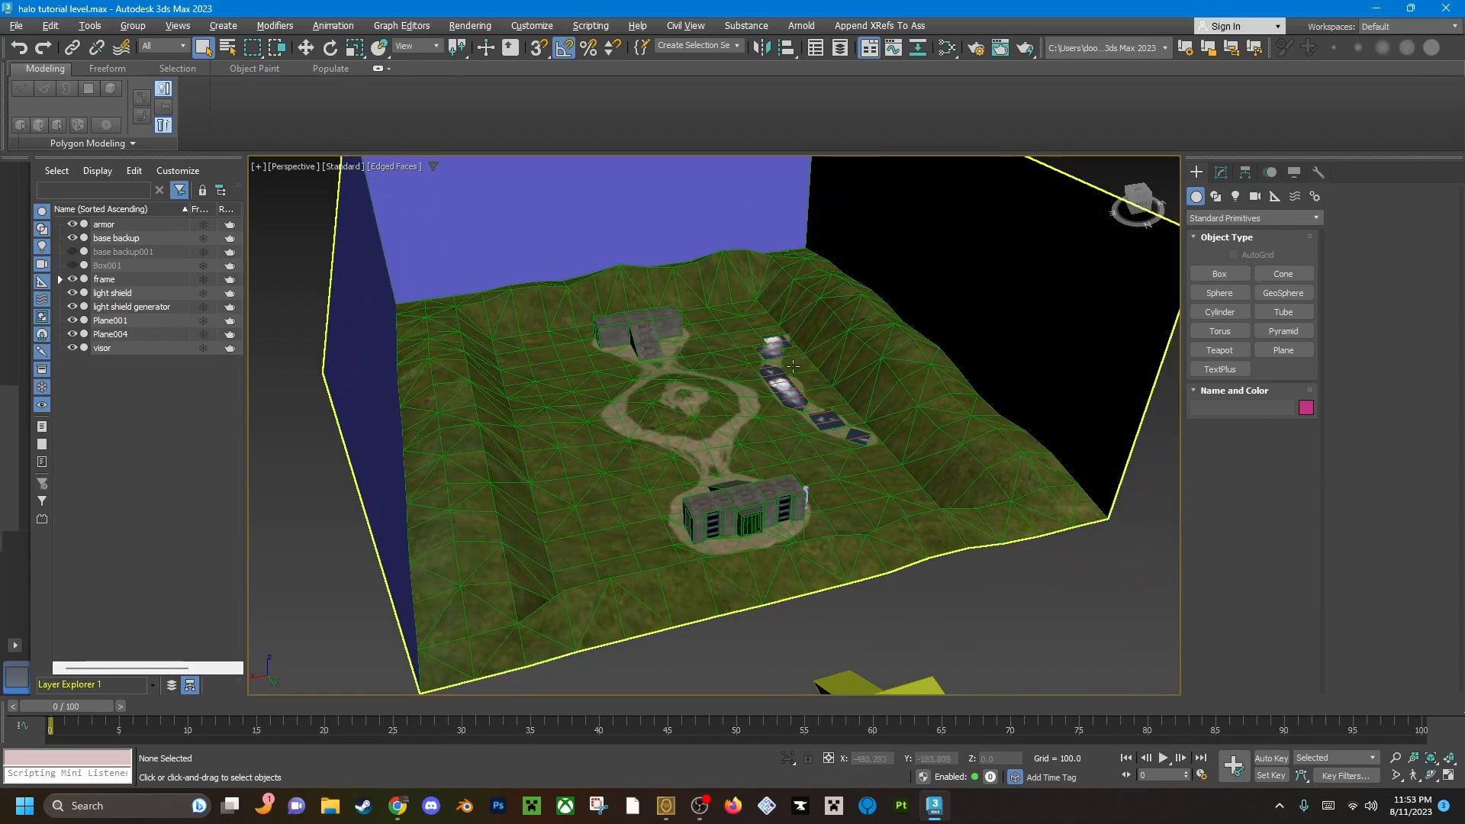
pyautogui.scroll(-3, 997, 444)
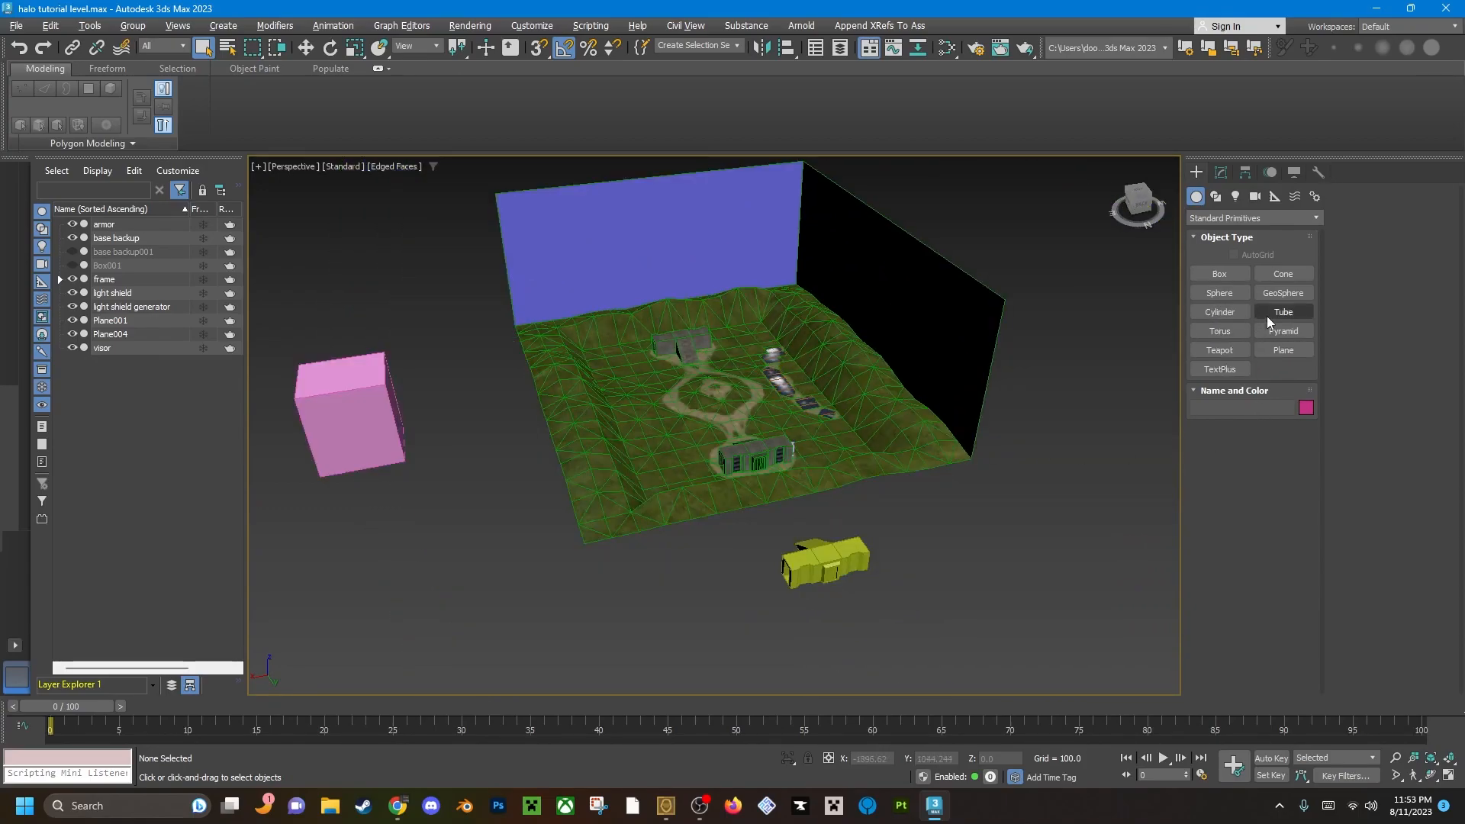
pyautogui.click(1284, 353)
pyautogui.keyDown('alt'); pyautogui.moveTo(828, 421); pyautogui.dragTo(759, 464, button='middle'); pyautogui.keyUp('alt')
pyautogui.keyDown('alt'); pyautogui.moveTo(722, 401); pyautogui.dragTo(743, 416, button='middle'); pyautogui.keyUp('alt')
pyautogui.click(1138, 199)
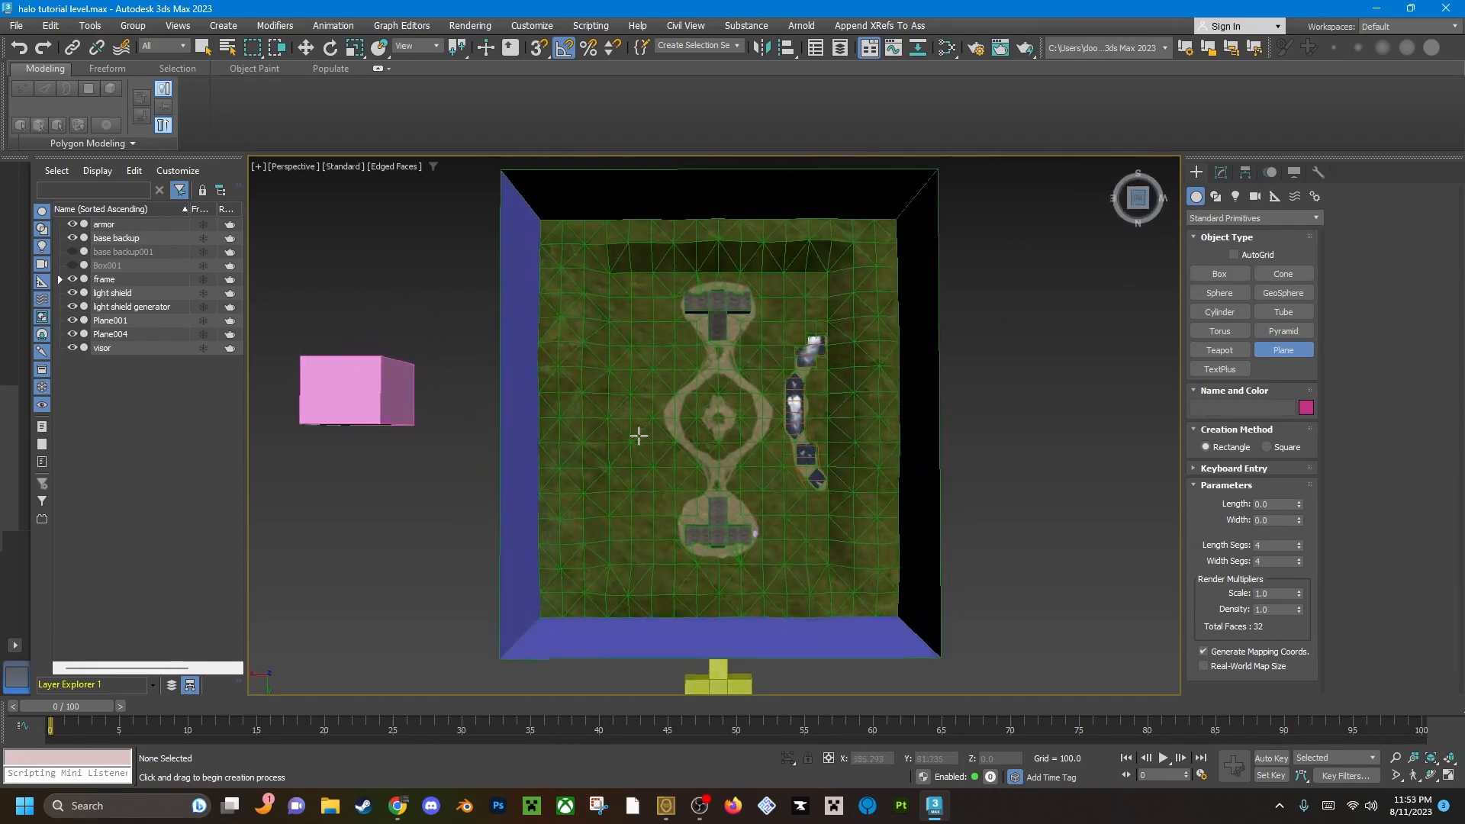
pyautogui.press('t')
pyautogui.scroll(4, 714, 452)
pyautogui.moveTo(703, 400); pyautogui.dragTo(1034, 661)
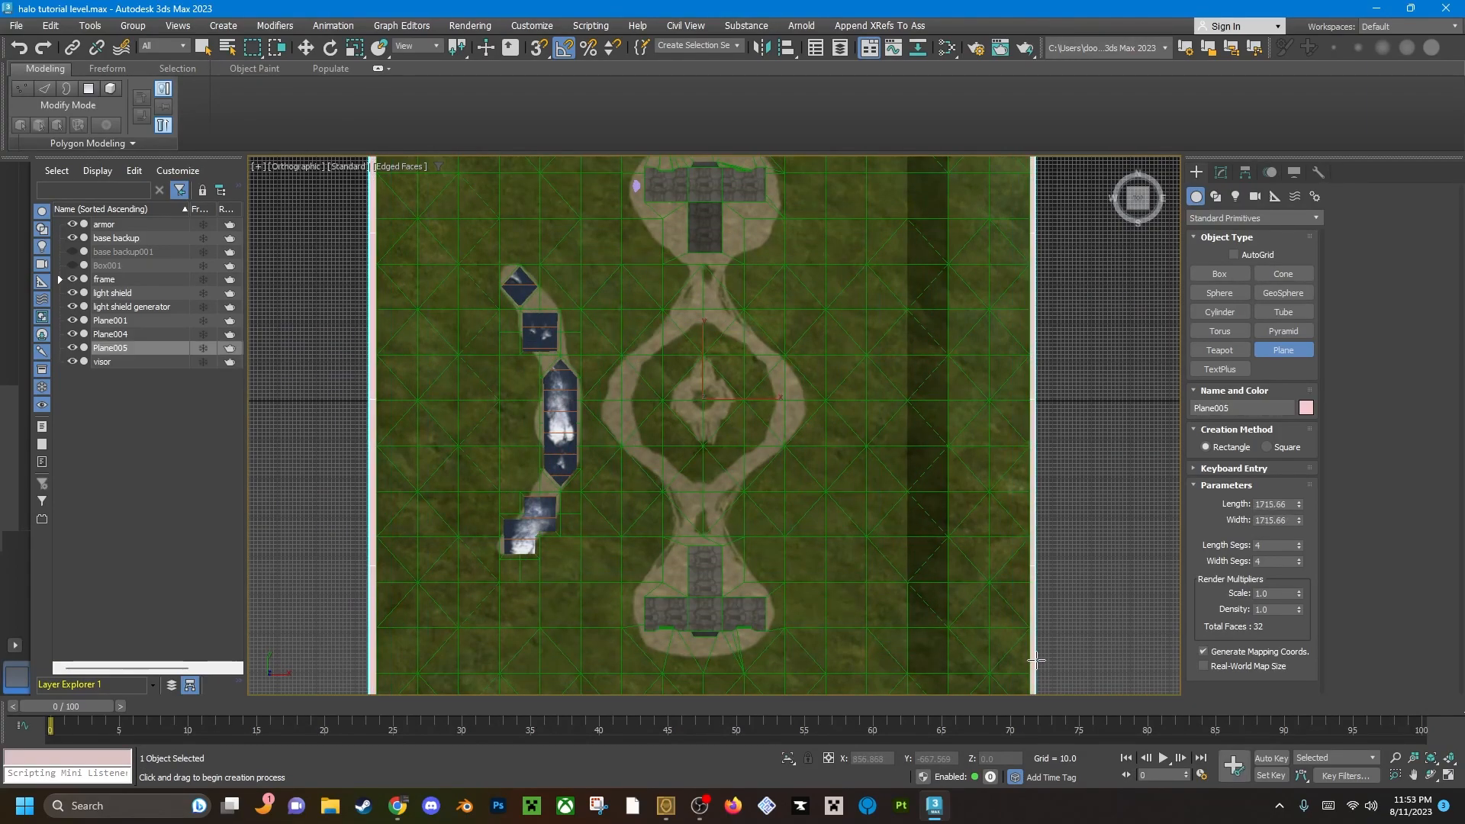
# Set the new plane to 3 length segments and 3 width segments.
pyautogui.scroll(-4, 1026, 520)
pyautogui.scroll(3, 954, 469)
pyautogui.scroll(-1, 949, 458)
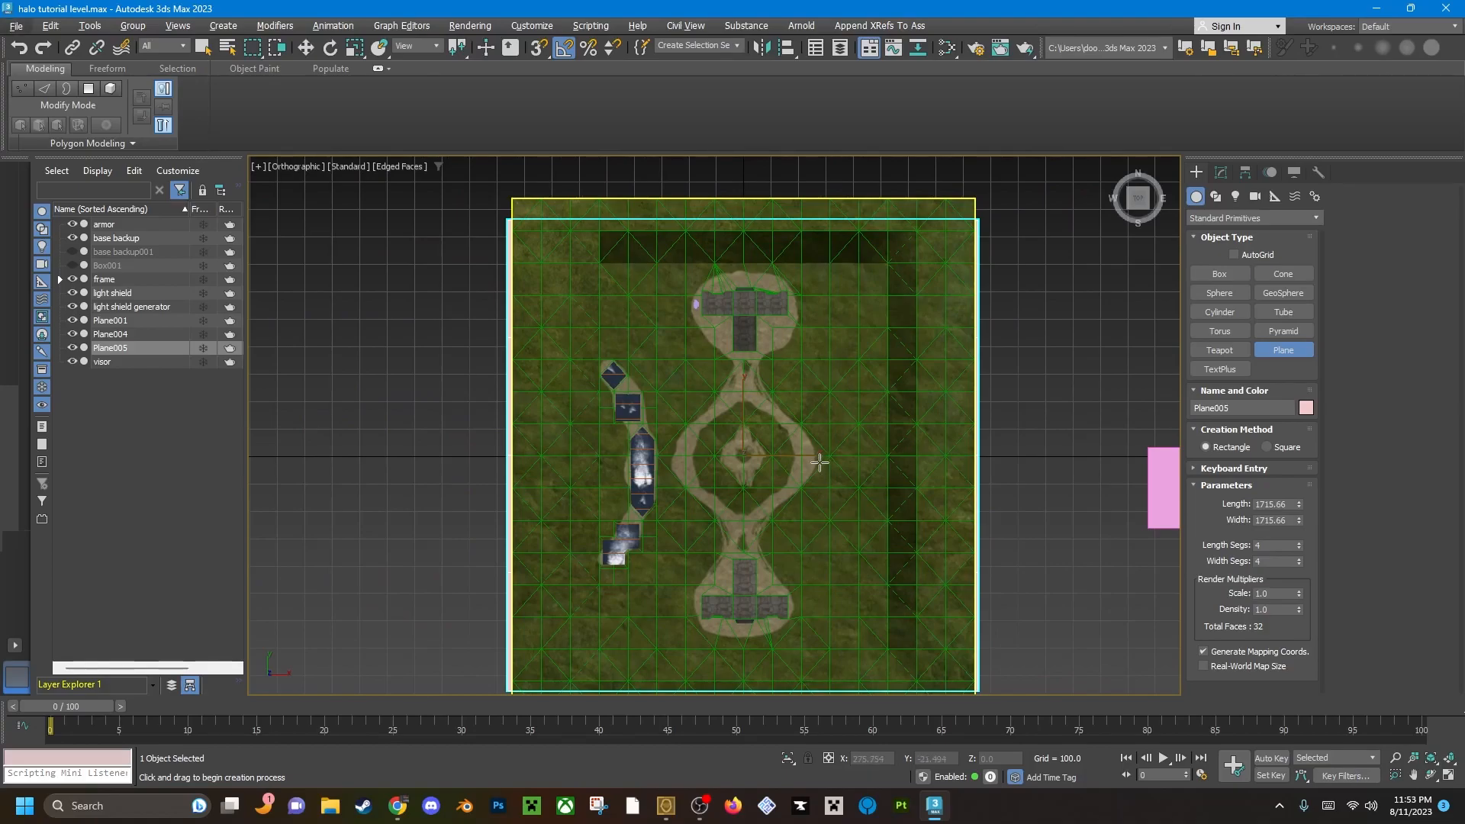
pyautogui.moveTo(825, 454); pyautogui.dragTo(873, 376, button='middle')
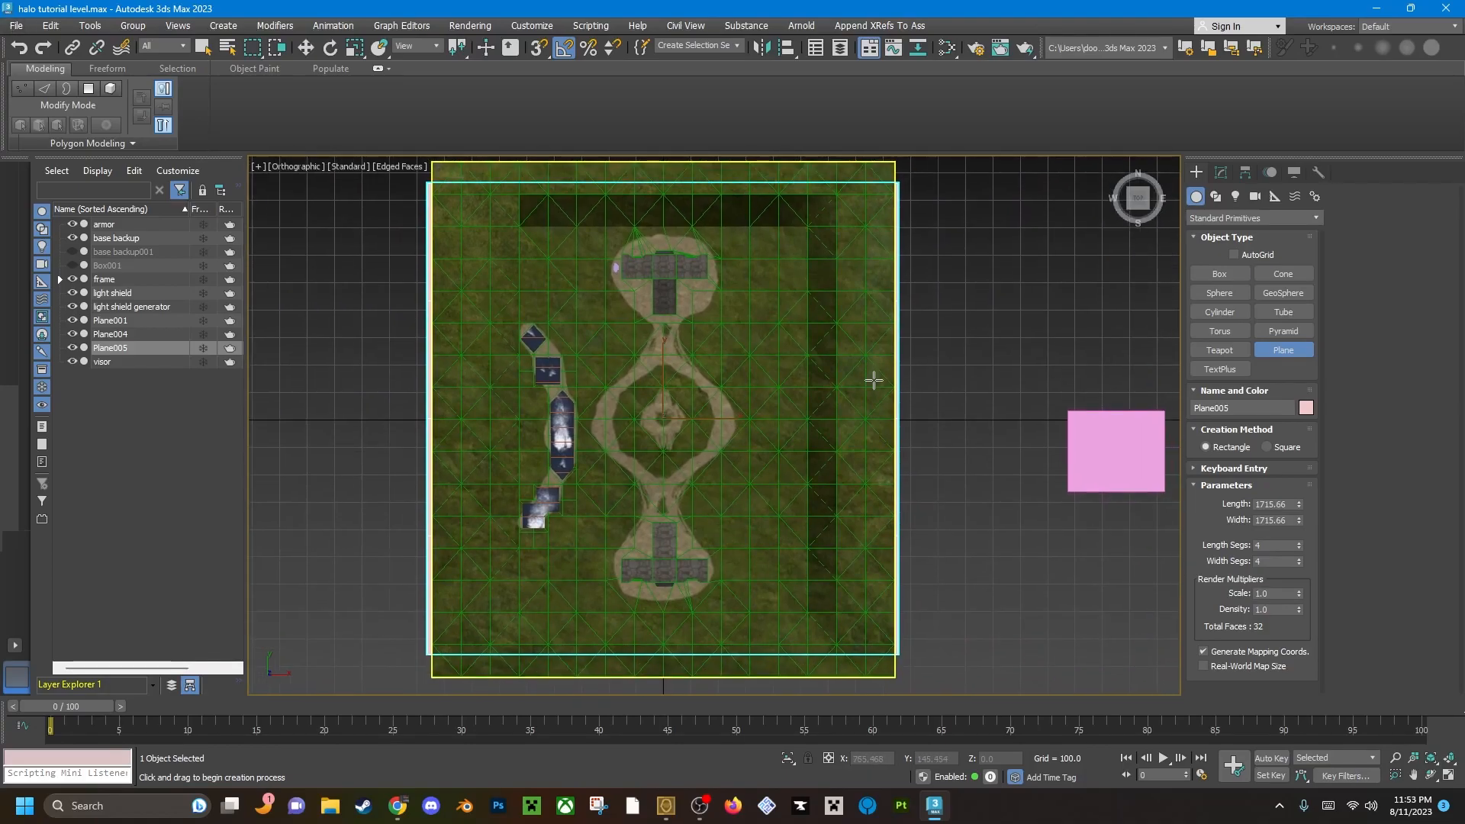
pyautogui.press('p')
pyautogui.keyDown('alt'); pyautogui.moveTo(731, 491); pyautogui.dragTo(667, 423, button='middle'); pyautogui.keyUp('alt')
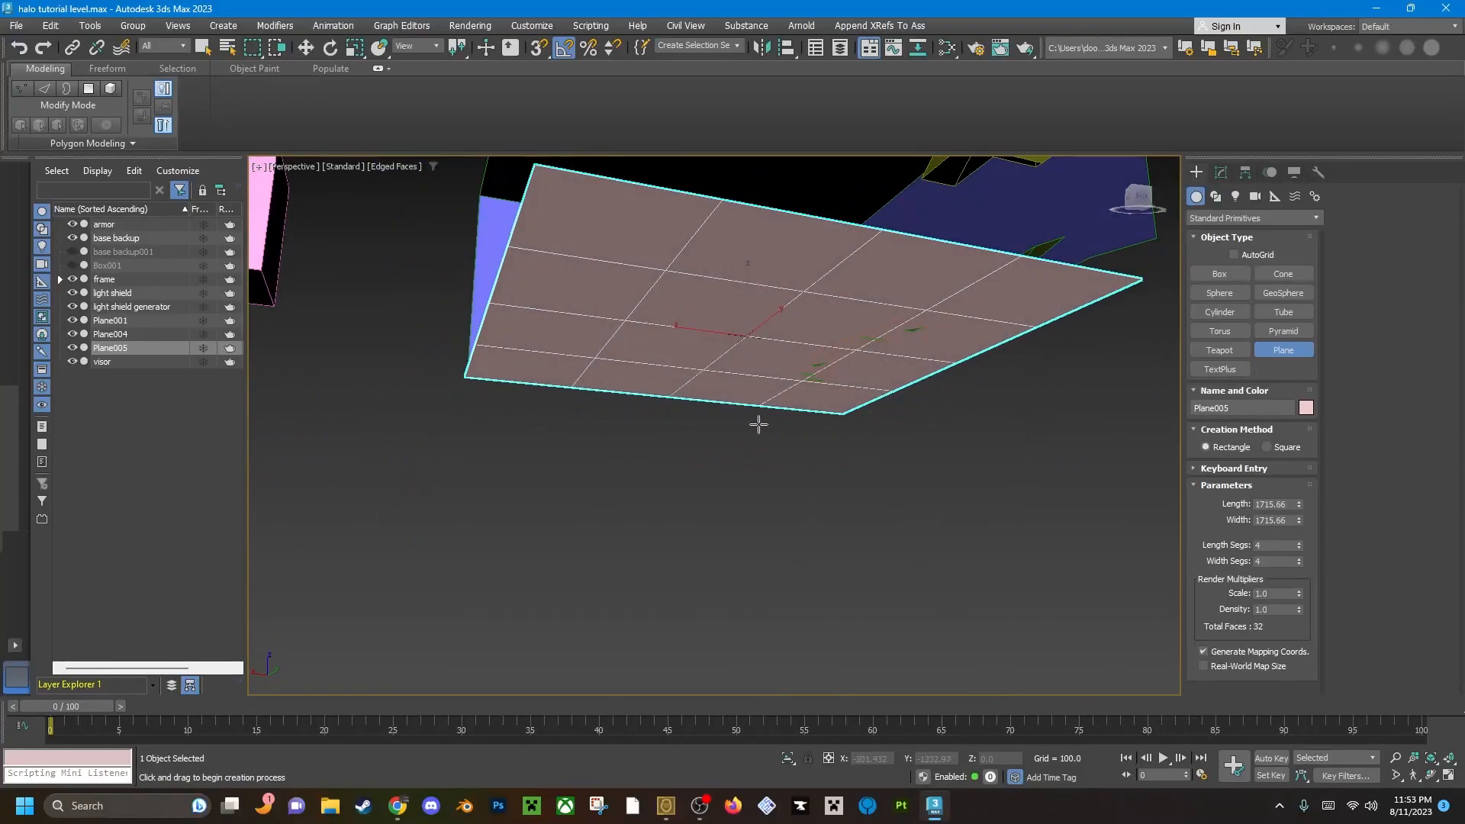
pyautogui.click(1298, 548)
pyautogui.click(1298, 548)
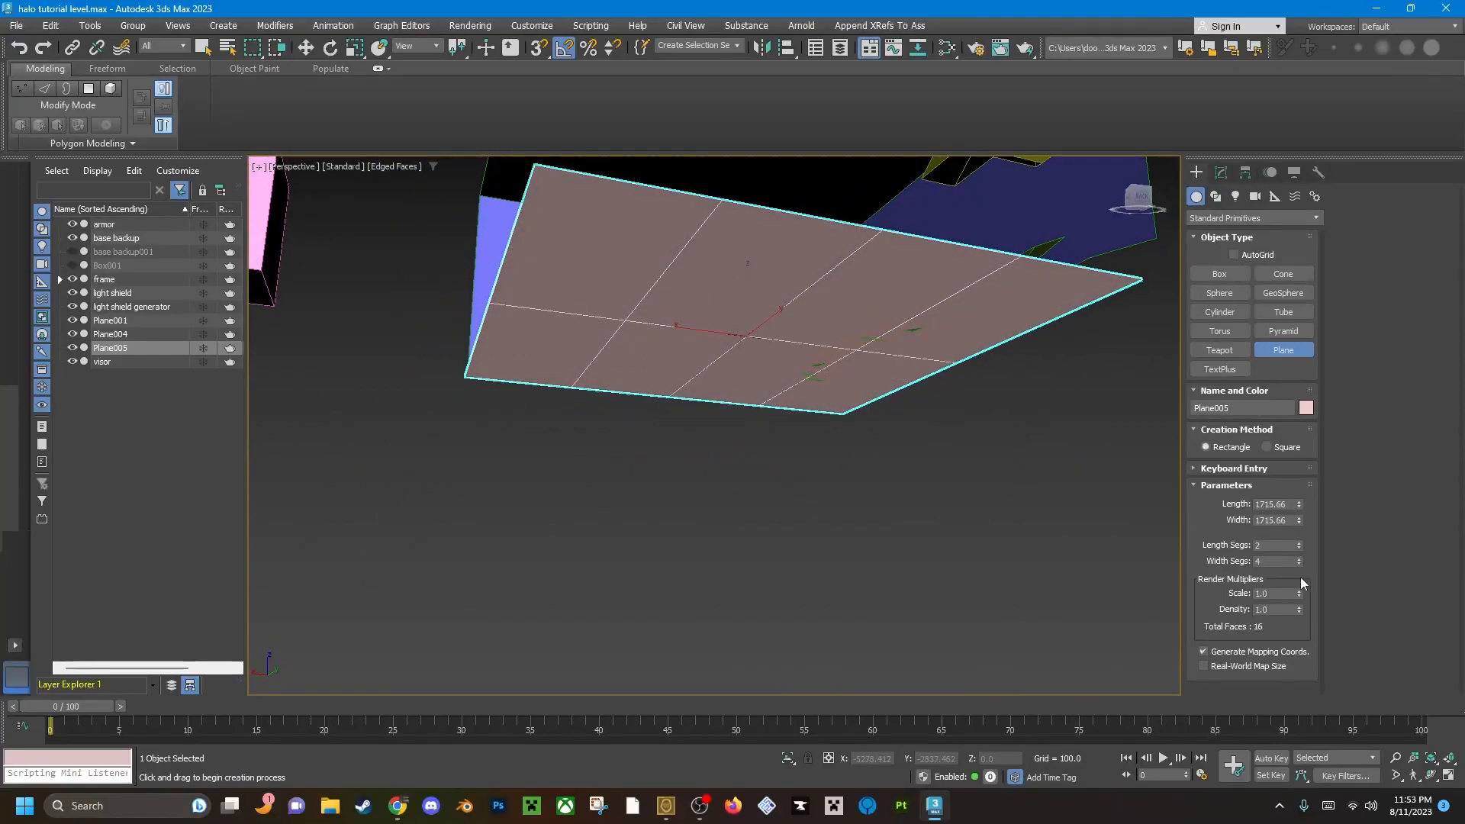
pyautogui.click(1298, 566)
pyautogui.click(1298, 565)
pyautogui.click(1299, 559)
pyautogui.click(1301, 543)
# Raise the plane straight up above the level's walls, to a height of about 1067 units.
pyautogui.moveTo(732, 311)
pyautogui.keyDown('alt'); pyautogui.mouseDown(button='middle')
pyautogui.moveTo(733, 275)
pyautogui.moveTo(707, 306)
pyautogui.moveTo(836, 338)
pyautogui.mouseUp(button='middle'); pyautogui.keyUp('alt')
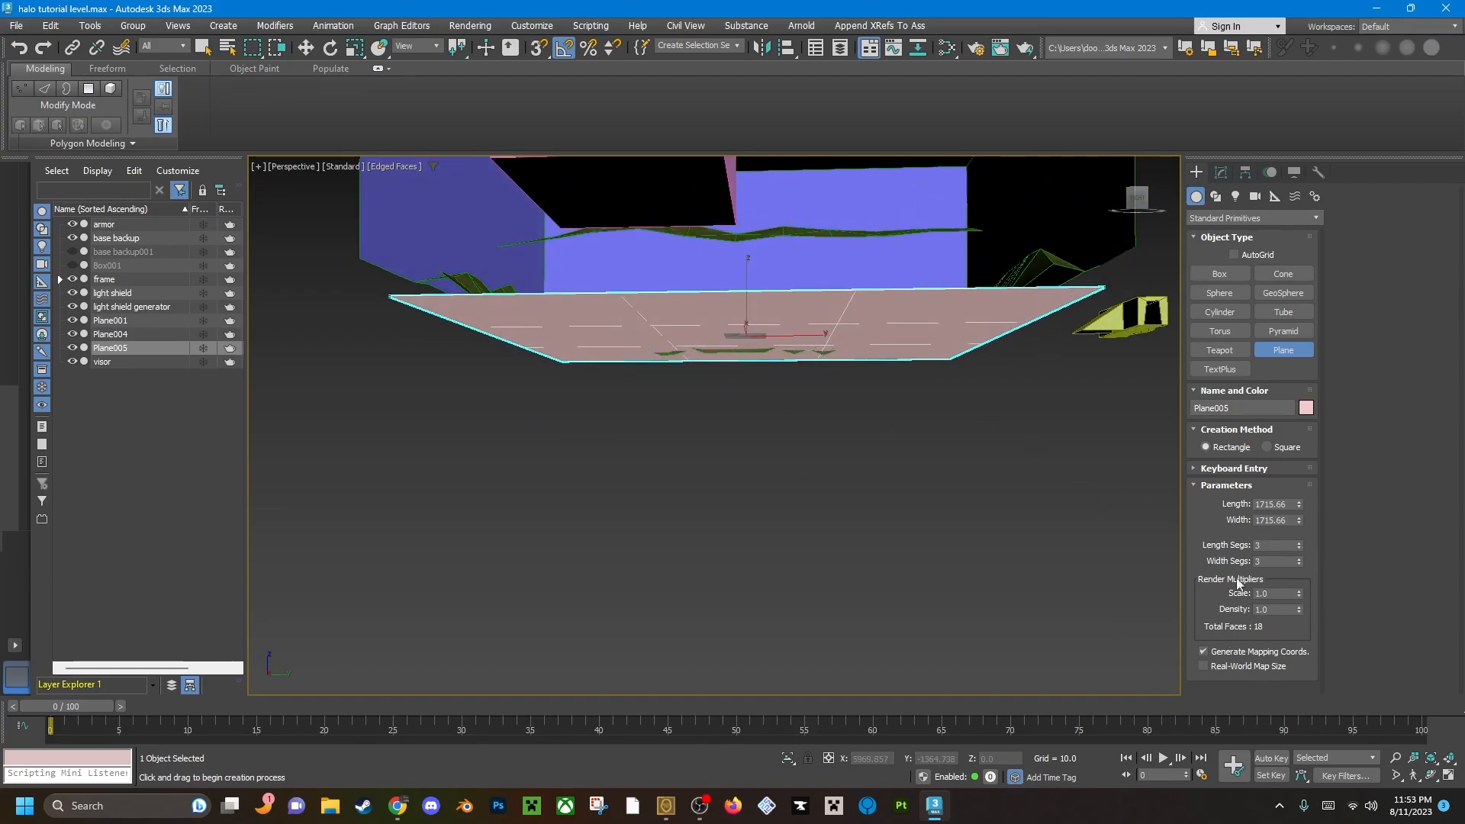
pyautogui.keyDown('alt'); pyautogui.moveTo(914, 342); pyautogui.dragTo(769, 481, button='middle'); pyautogui.keyUp('alt')
pyautogui.press('w')
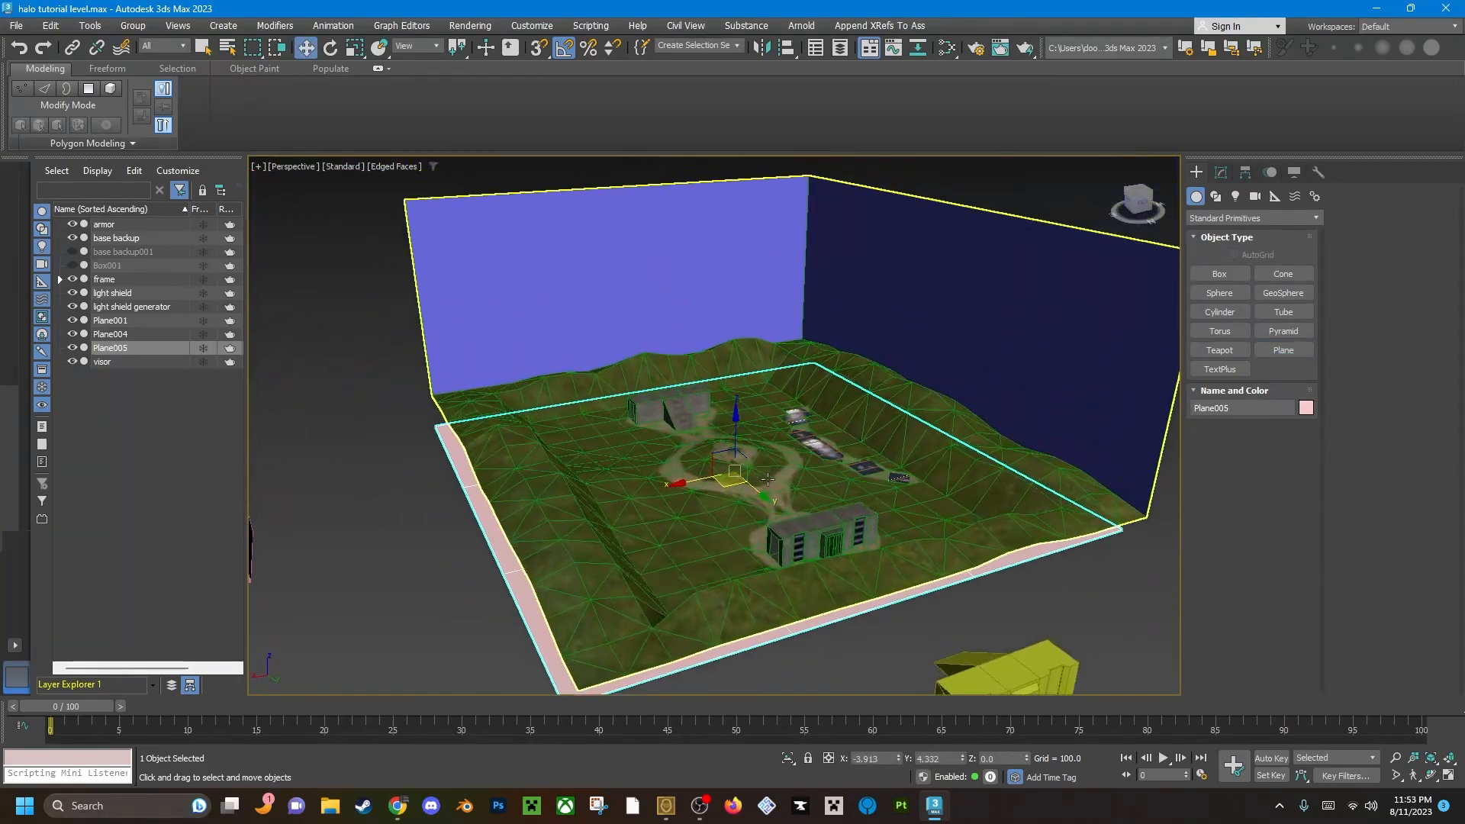
pyautogui.moveTo(736, 418); pyautogui.dragTo(718, 138)
pyautogui.moveTo(718, 244); pyautogui.dragTo(729, 483, button='middle')
pyautogui.keyDown('alt'); pyautogui.moveTo(729, 482); pyautogui.dragTo(700, 393, button='middle'); pyautogui.keyUp('alt')
pyautogui.moveTo(725, 361); pyautogui.dragTo(721, 319)
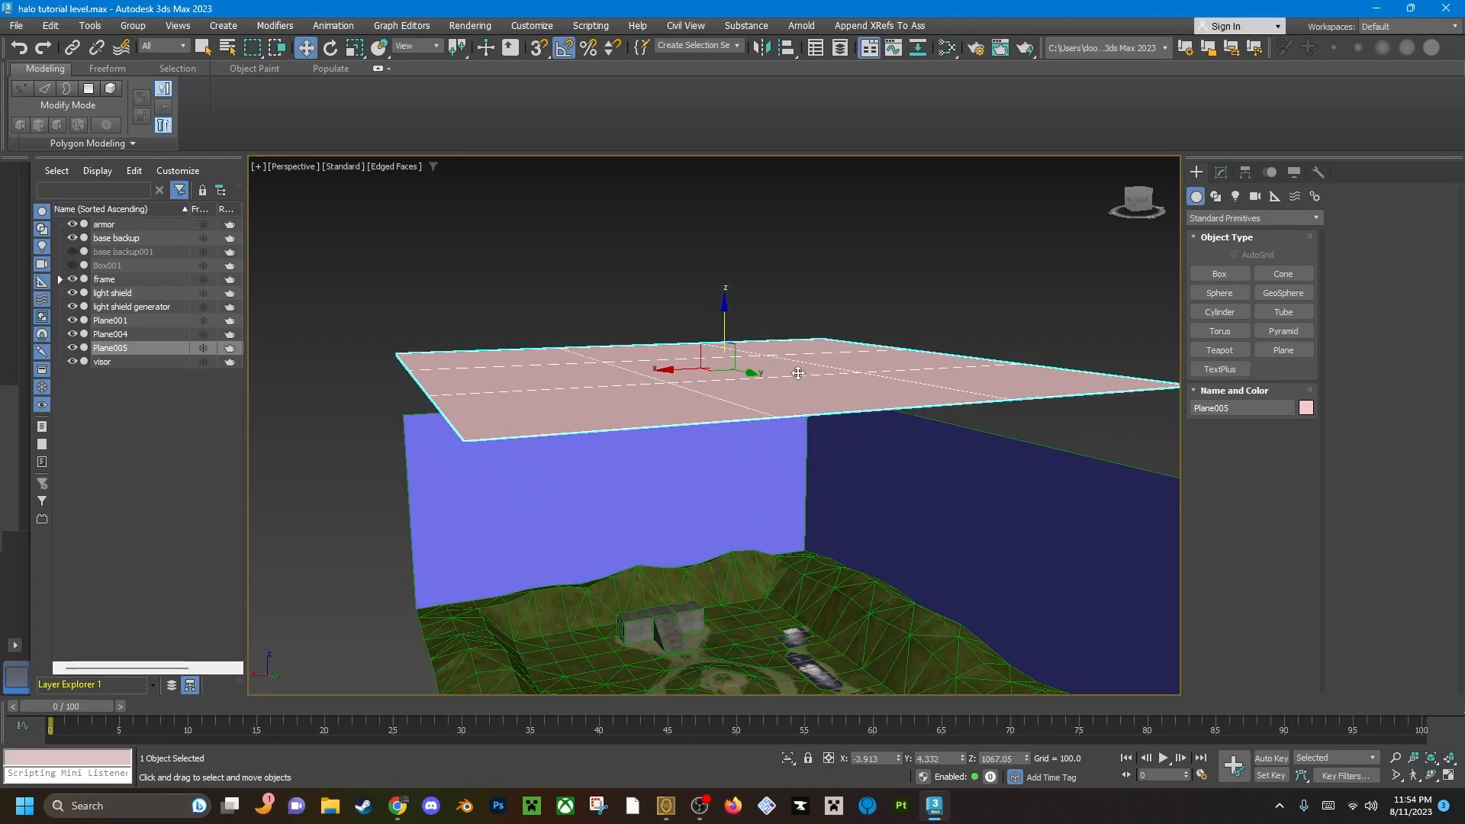
pyautogui.keyDown('alt'); pyautogui.moveTo(807, 375); pyautogui.dragTo(786, 372, button='middle'); pyautogui.keyUp('alt')
# Convert the raised plane to an editable mesh and select all of its interior grid edges.
pyautogui.click(1221, 172)
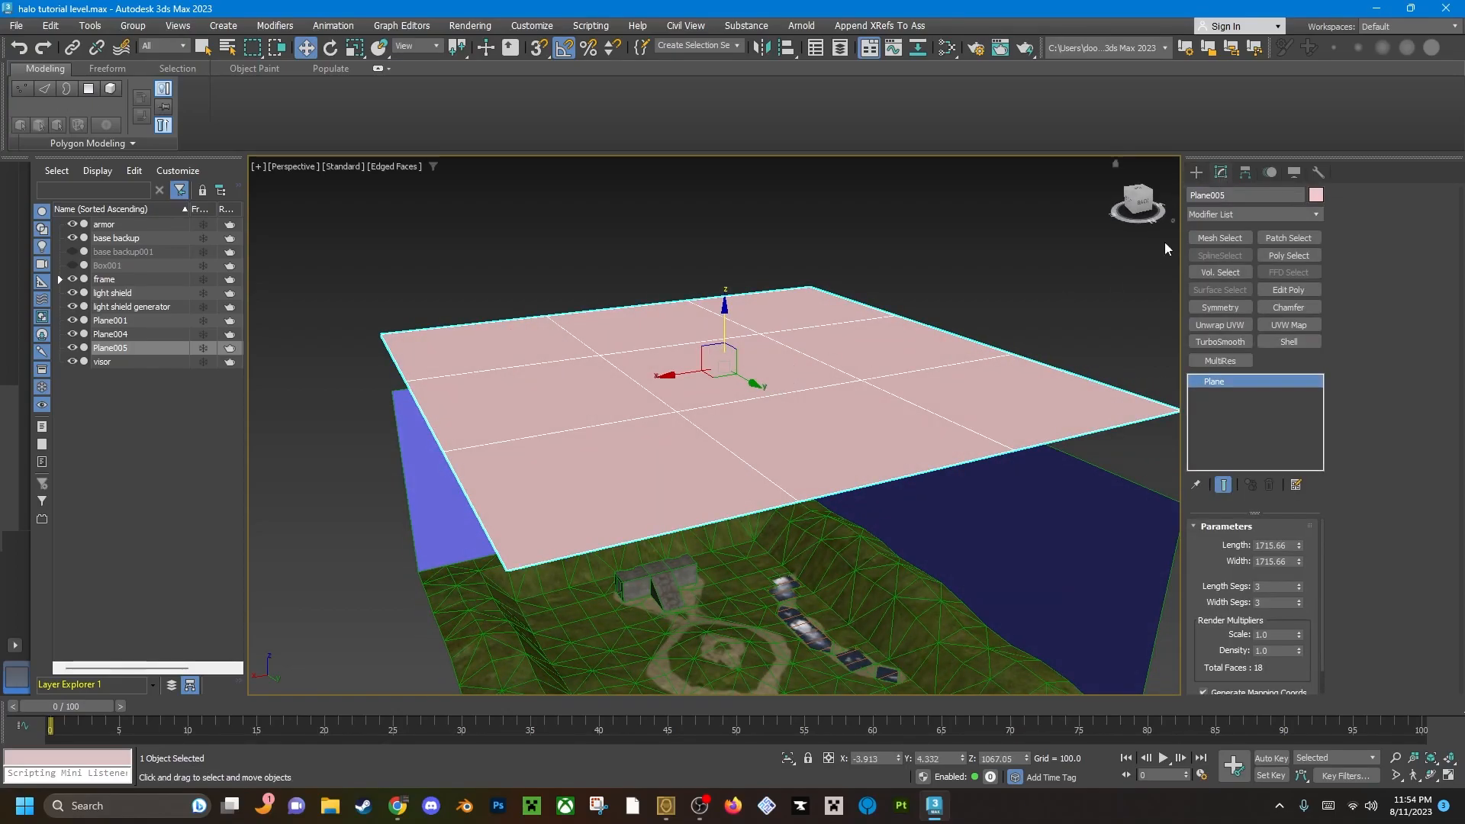
pyautogui.rightClick(727, 370)
pyautogui.moveTo(811, 567)
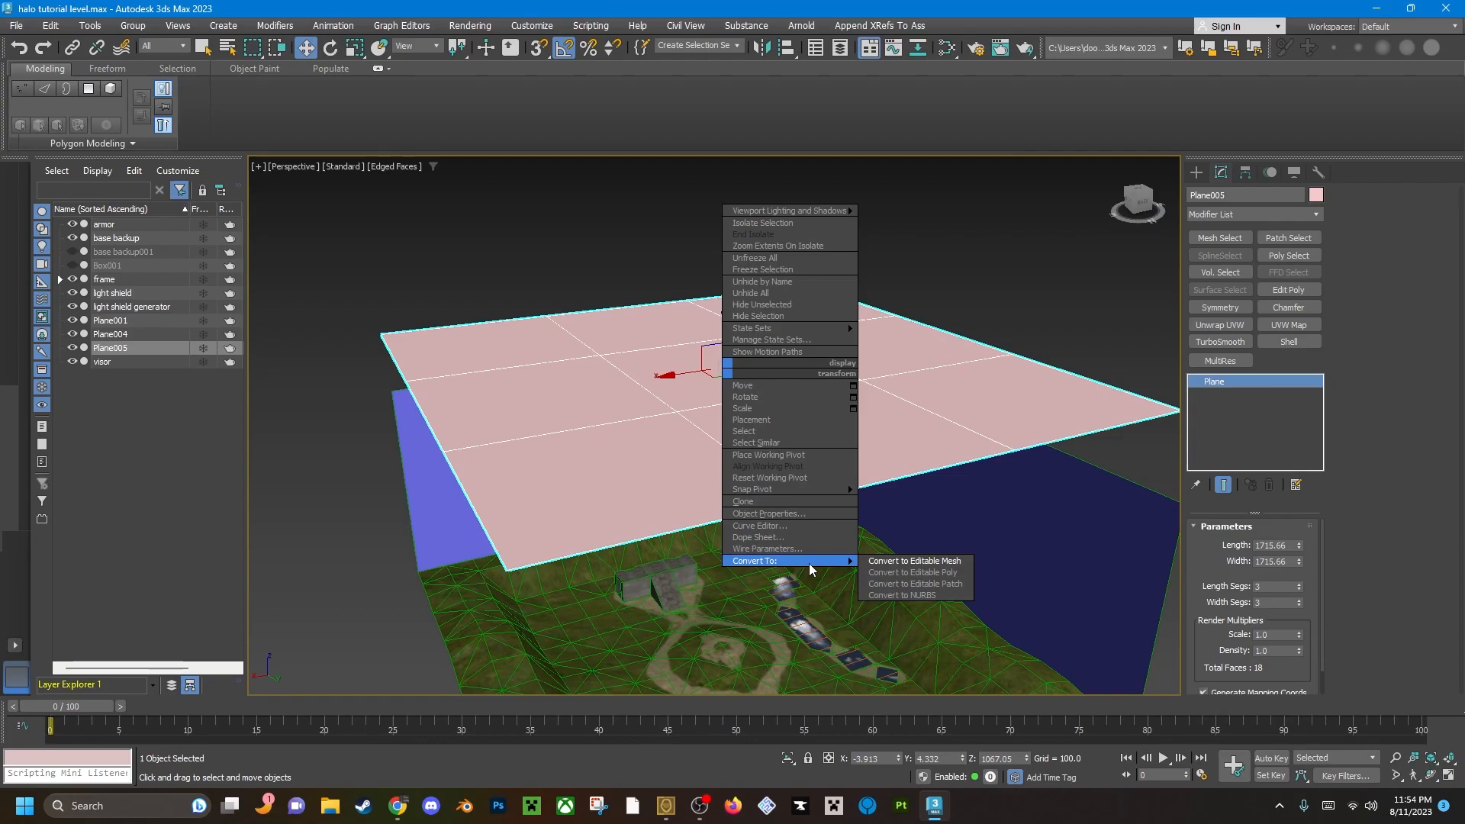
pyautogui.click(914, 561)
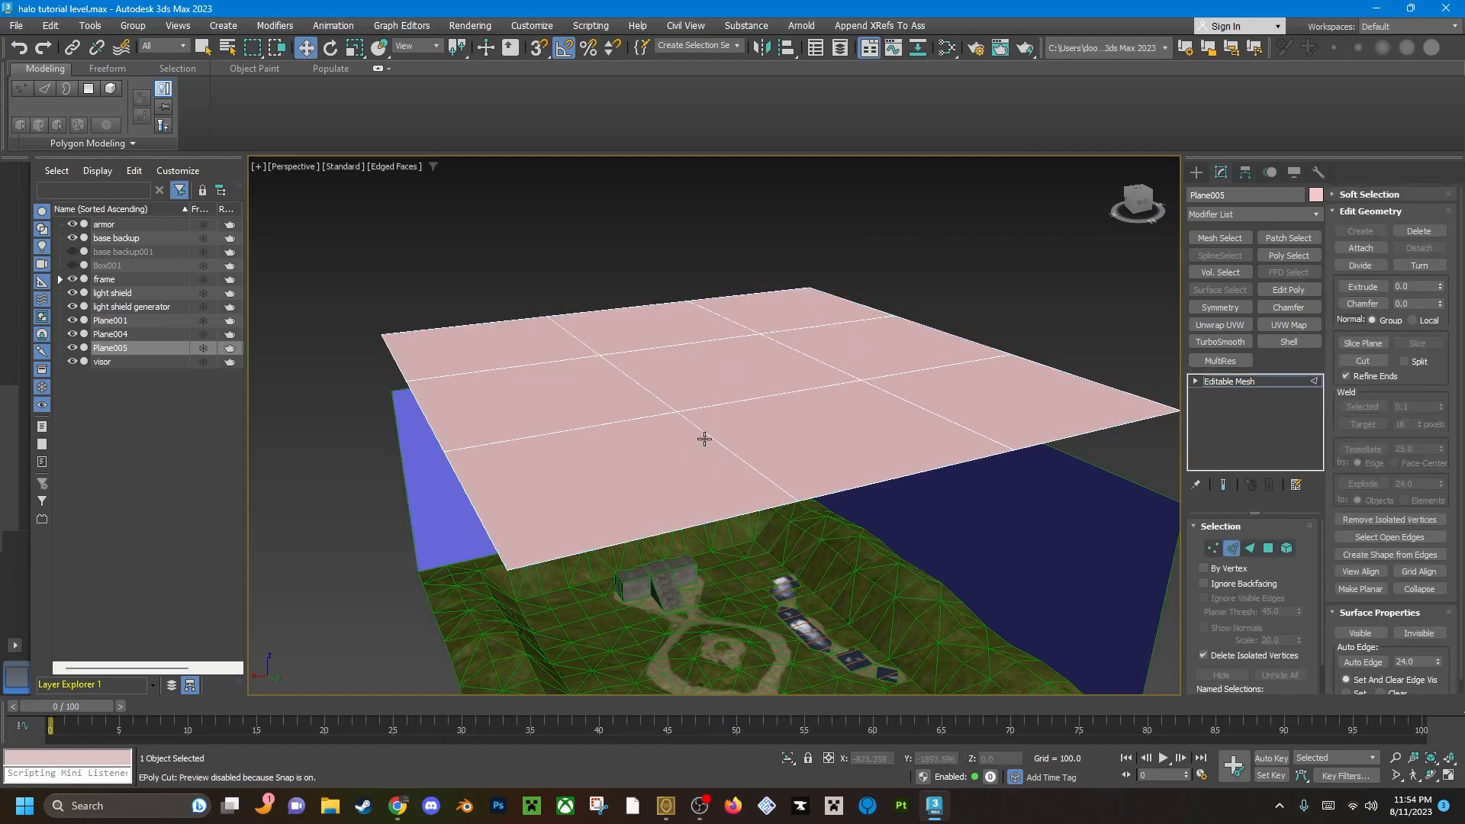
pyautogui.press('q')
pyautogui.keyDown('ctrl'); pyautogui.click(923, 370); pyautogui.keyUp('ctrl')
pyautogui.keyDown('ctrl'); pyautogui.click(824, 363); pyautogui.keyUp('ctrl')
pyautogui.keyDown('ctrl'); pyautogui.click(809, 327); pyautogui.keyUp('ctrl')
pyautogui.keyDown('ctrl'); pyautogui.click(724, 322); pyautogui.keyUp('ctrl')
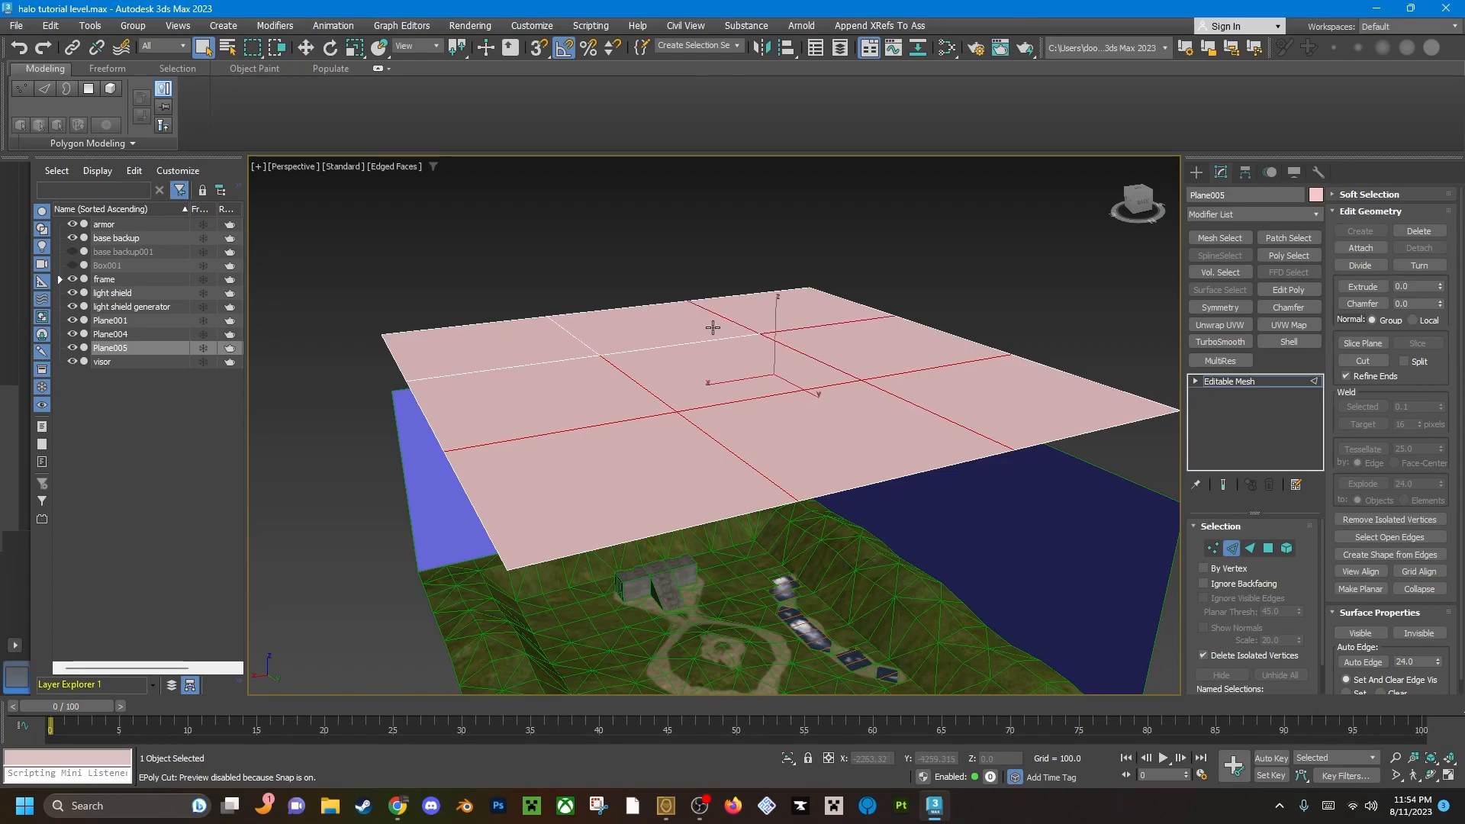
pyautogui.keyDown('ctrl'); pyautogui.click(607, 349); pyautogui.keyUp('ctrl')
pyautogui.keyDown('ctrl'); pyautogui.click(522, 367); pyautogui.keyUp('ctrl')
pyautogui.keyDown('alt'); pyautogui.moveTo(428, 466); pyautogui.dragTo(734, 416, button='middle'); pyautogui.keyUp('alt')
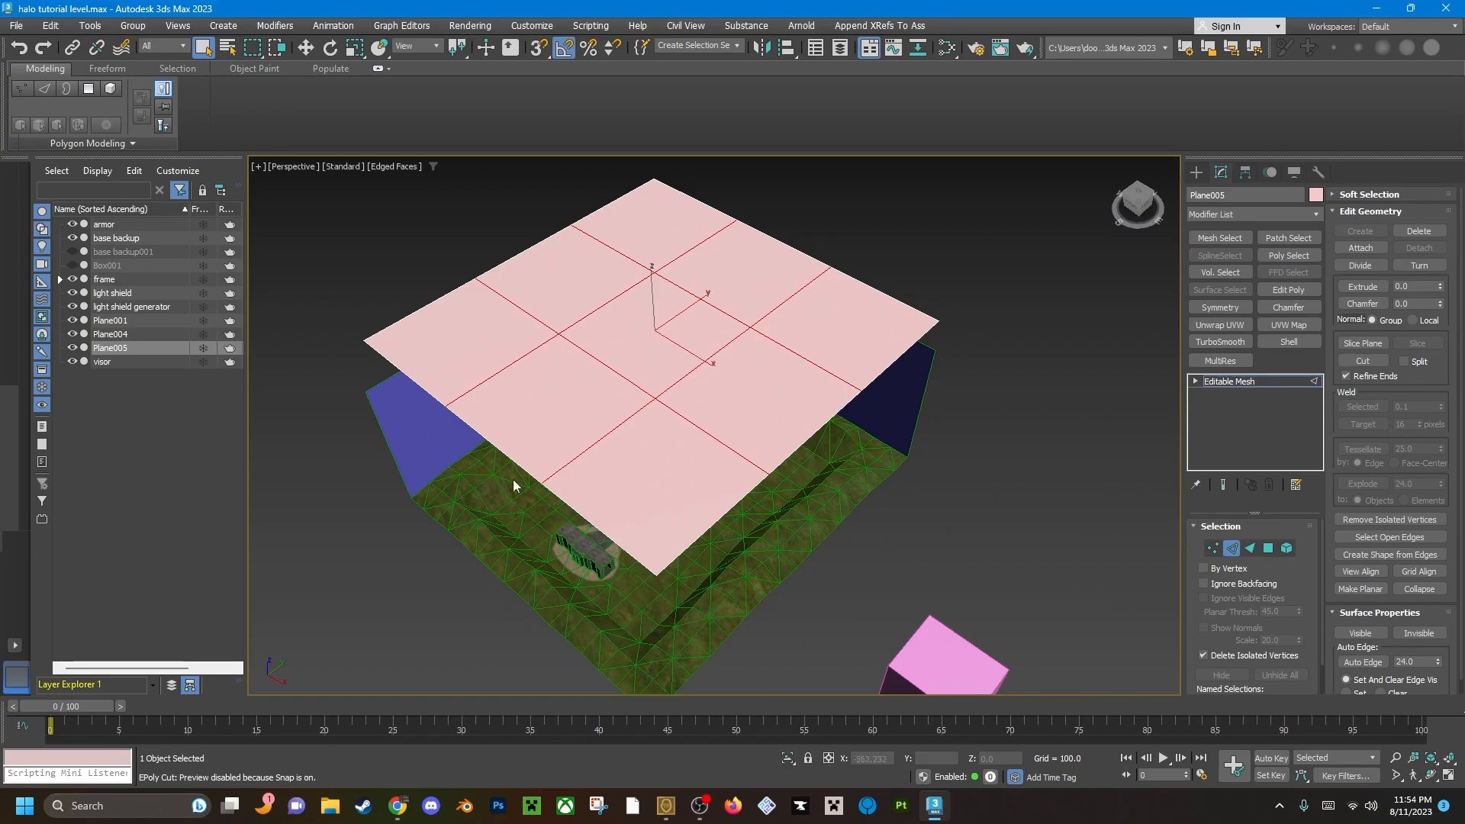
pyautogui.keyDown('alt'); pyautogui.moveTo(709, 326); pyautogui.dragTo(501, 321, button='middle'); pyautogui.keyUp('alt')
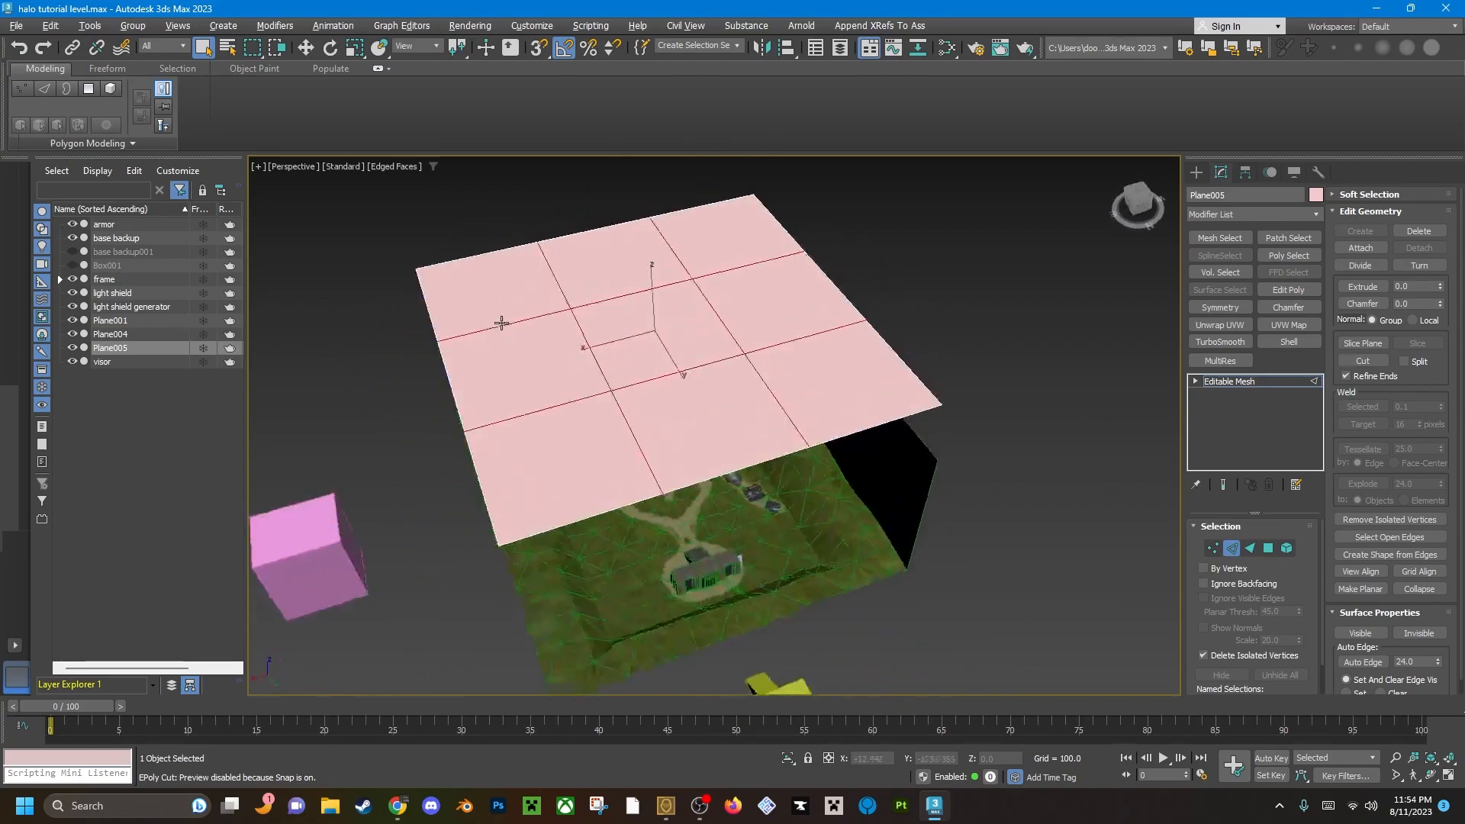
pyautogui.scroll(2, 635, 355)
pyautogui.moveTo(641, 357); pyautogui.dragTo(741, 386, button='middle')
pyautogui.keyDown('alt'); pyautogui.moveTo(658, 459); pyautogui.dragTo(711, 386, button='middle'); pyautogui.keyUp('alt')
# Extend copies of the selected edges downward through the terrain to form crossing vertical portal walls.
pyautogui.press('w')
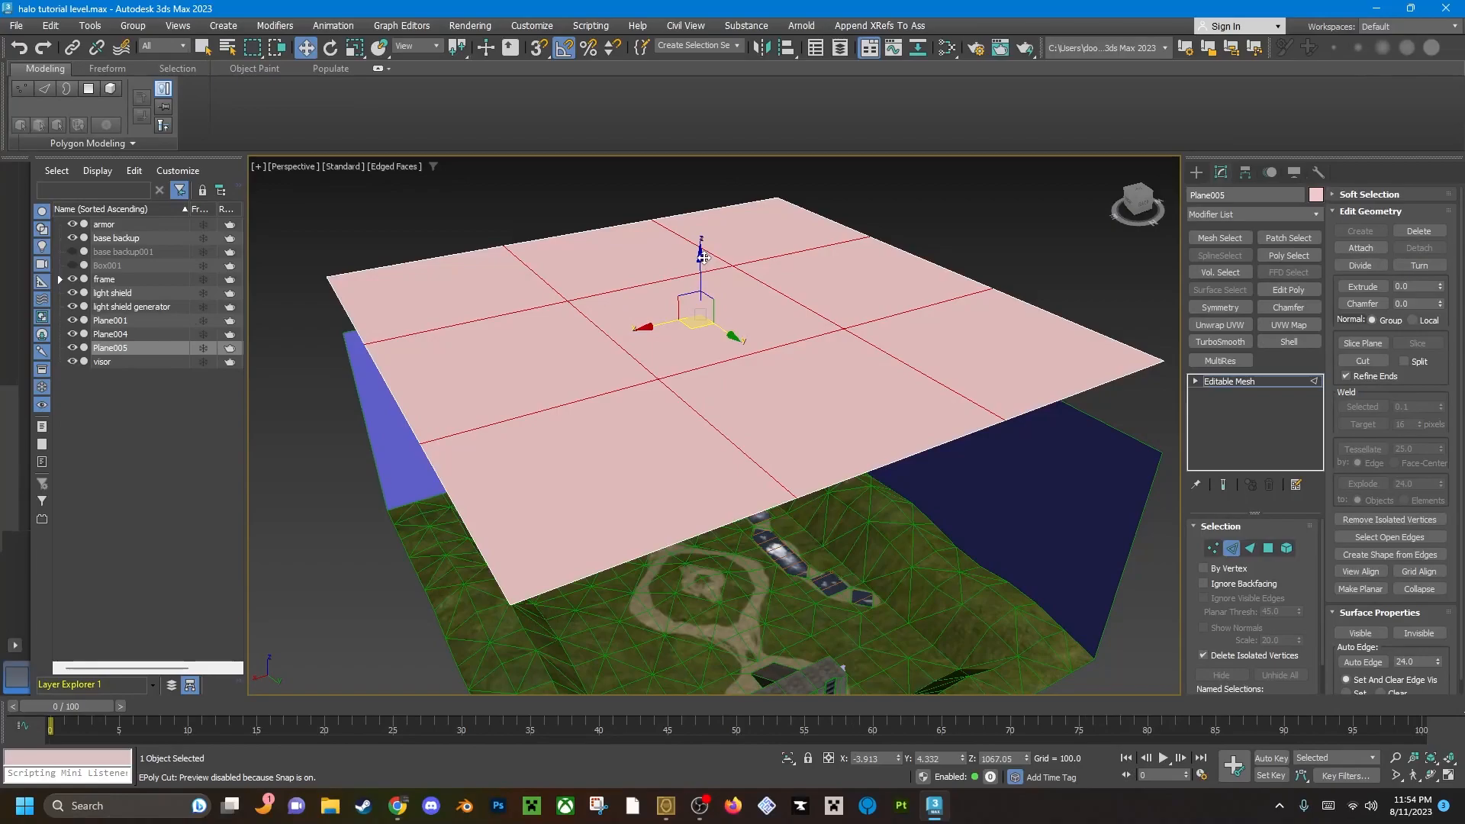
pyautogui.keyDown('shift'); pyautogui.moveTo(706, 259); pyautogui.dragTo(717, 519); pyautogui.keyUp('shift')
pyautogui.keyDown('alt'); pyautogui.moveTo(717, 519); pyautogui.dragTo(535, 492, button='middle'); pyautogui.keyUp('alt')
pyautogui.scroll(-3, 512, 498)
# Select the nine top polygons of the portal mesh and delete them, leaving only the vertical walls.
pyautogui.press('4')
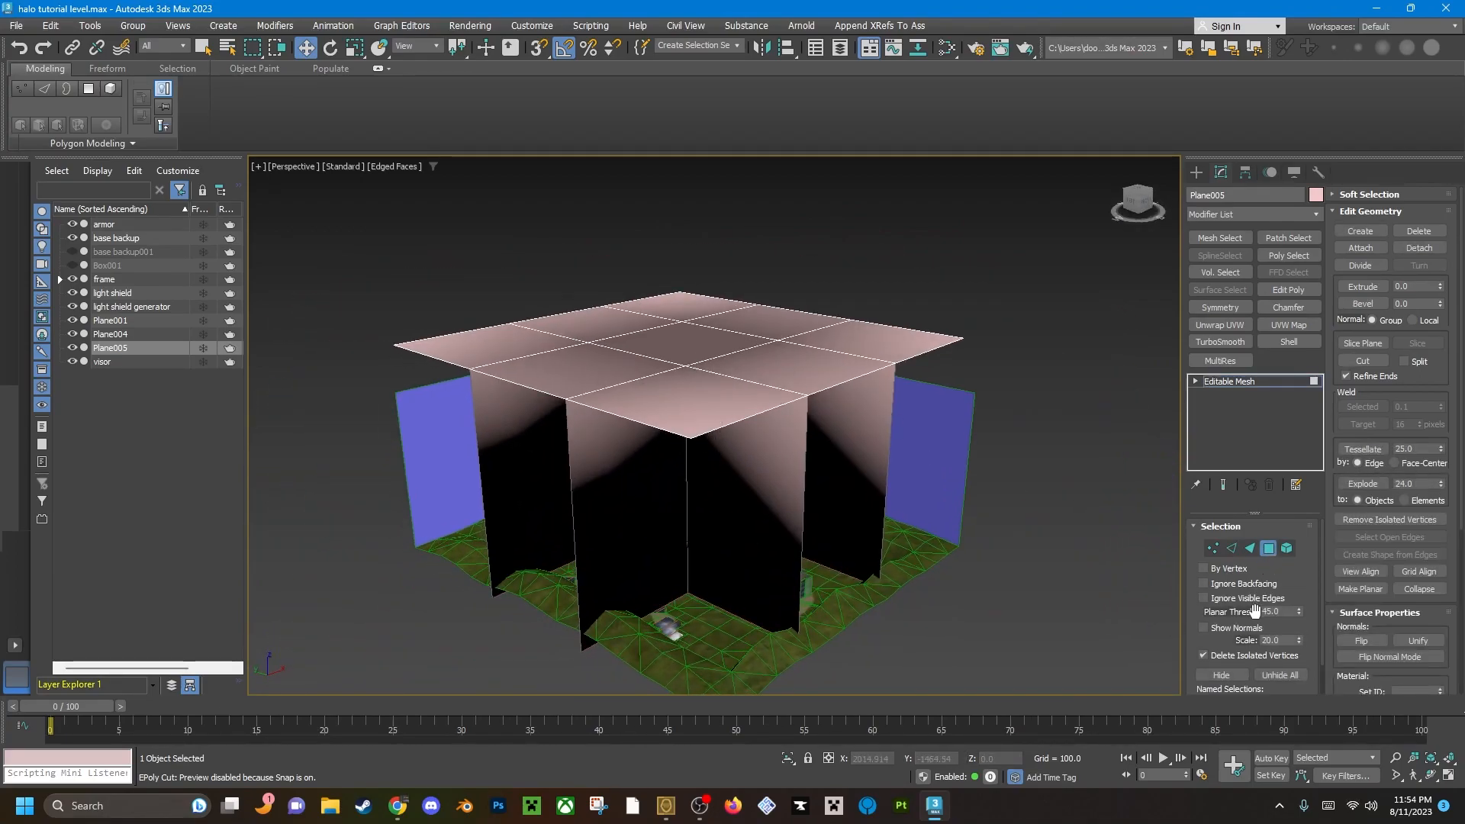
pyautogui.scroll(-2, 1311, 648)
pyautogui.scroll(2, 1316, 654)
pyautogui.click(686, 391)
pyautogui.press('q')
pyautogui.keyDown('ctrl'); pyautogui.click(591, 370); pyautogui.keyUp('ctrl')
pyautogui.keyDown('ctrl'); pyautogui.click(510, 331); pyautogui.keyUp('ctrl')
pyautogui.keyDown('ctrl'); pyautogui.click(573, 319); pyautogui.keyUp('ctrl')
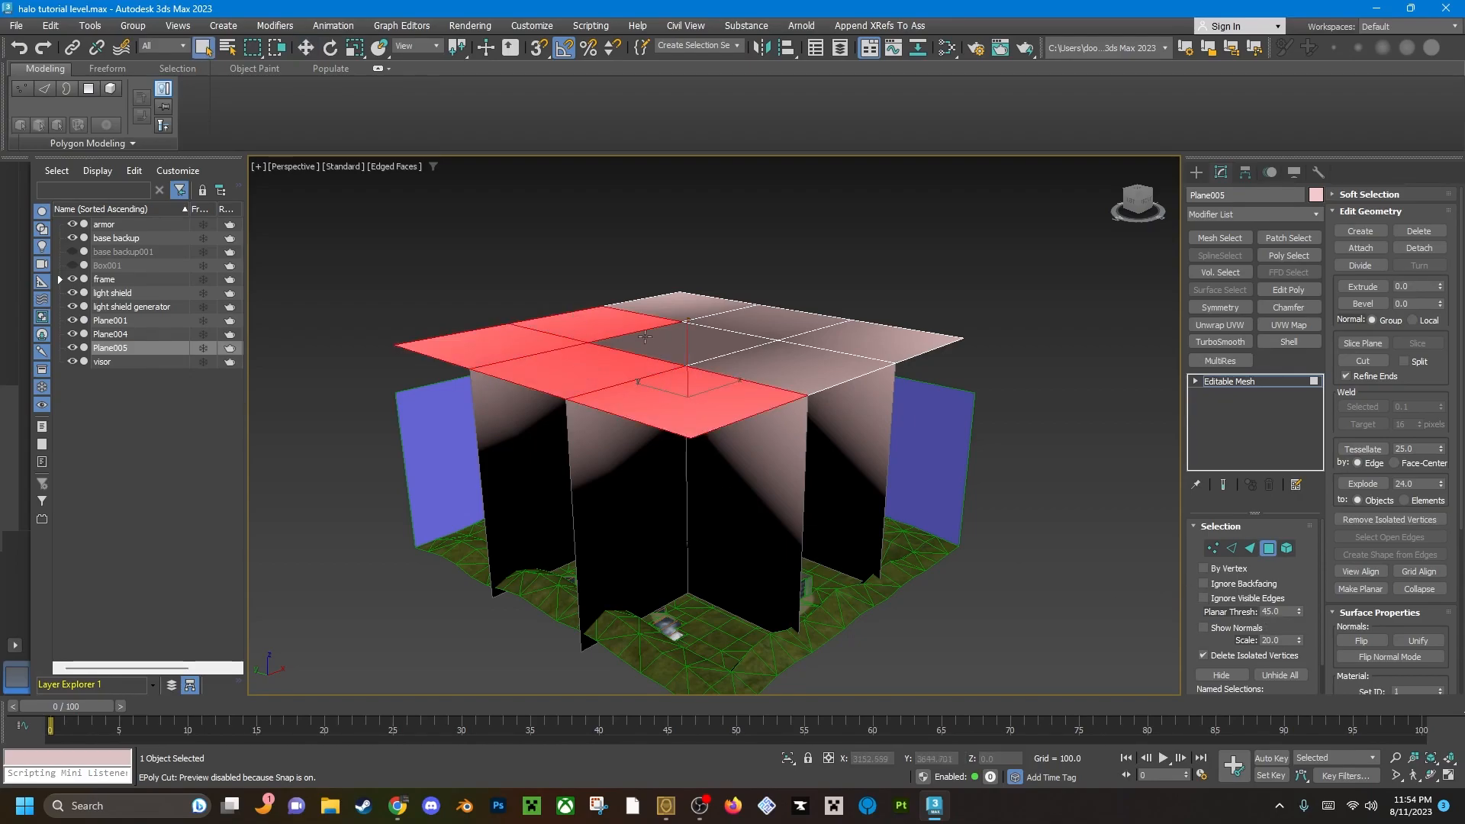
pyautogui.keyDown('ctrl'); pyautogui.click(690, 347); pyautogui.keyUp('ctrl')
pyautogui.keyDown('ctrl'); pyautogui.click(781, 380); pyautogui.keyUp('ctrl')
pyautogui.keyDown('ctrl'); pyautogui.click(839, 335); pyautogui.keyUp('ctrl')
pyautogui.keyDown('ctrl'); pyautogui.click(770, 314); pyautogui.keyUp('ctrl')
pyautogui.keyDown('ctrl'); pyautogui.click(692, 299); pyautogui.keyUp('ctrl')
pyautogui.keyDown('alt'); pyautogui.moveTo(736, 334); pyautogui.dragTo(387, 351, button='middle'); pyautogui.keyUp('alt')
pyautogui.moveTo(677, 512)
pyautogui.keyDown('alt'); pyautogui.mouseDown(button='middle')
pyautogui.moveTo(844, 497)
pyautogui.moveTo(698, 510)
pyautogui.mouseUp(button='middle'); pyautogui.keyUp('alt')
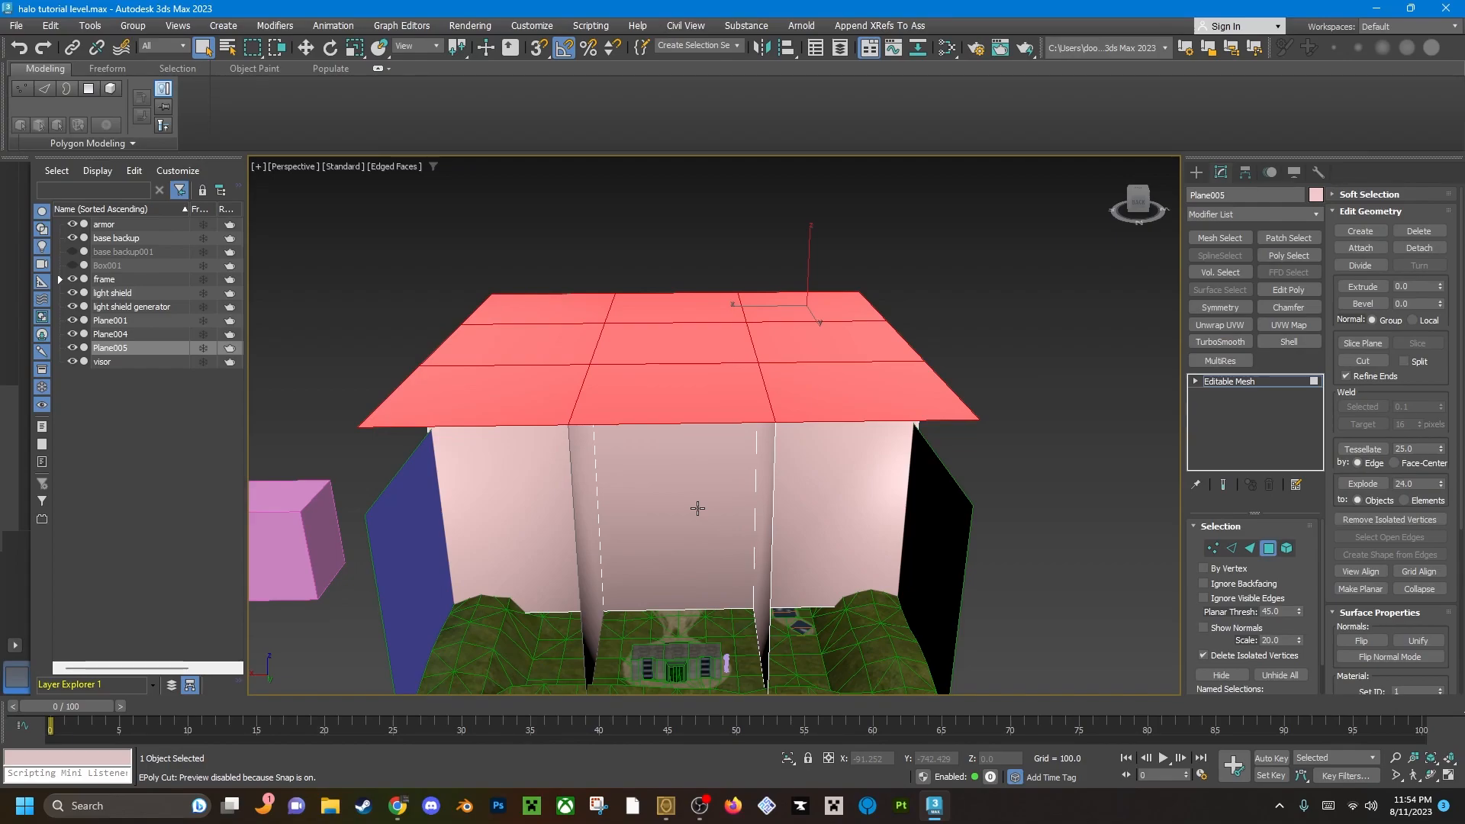
pyautogui.press('Delete')
# Leave polygon editing and lower the grid of portal walls slightly into the level.
pyautogui.keyDown('alt'); pyautogui.moveTo(731, 497); pyautogui.dragTo(796, 381, button='middle'); pyautogui.keyUp('alt')
pyautogui.scroll(-3, 651, 493)
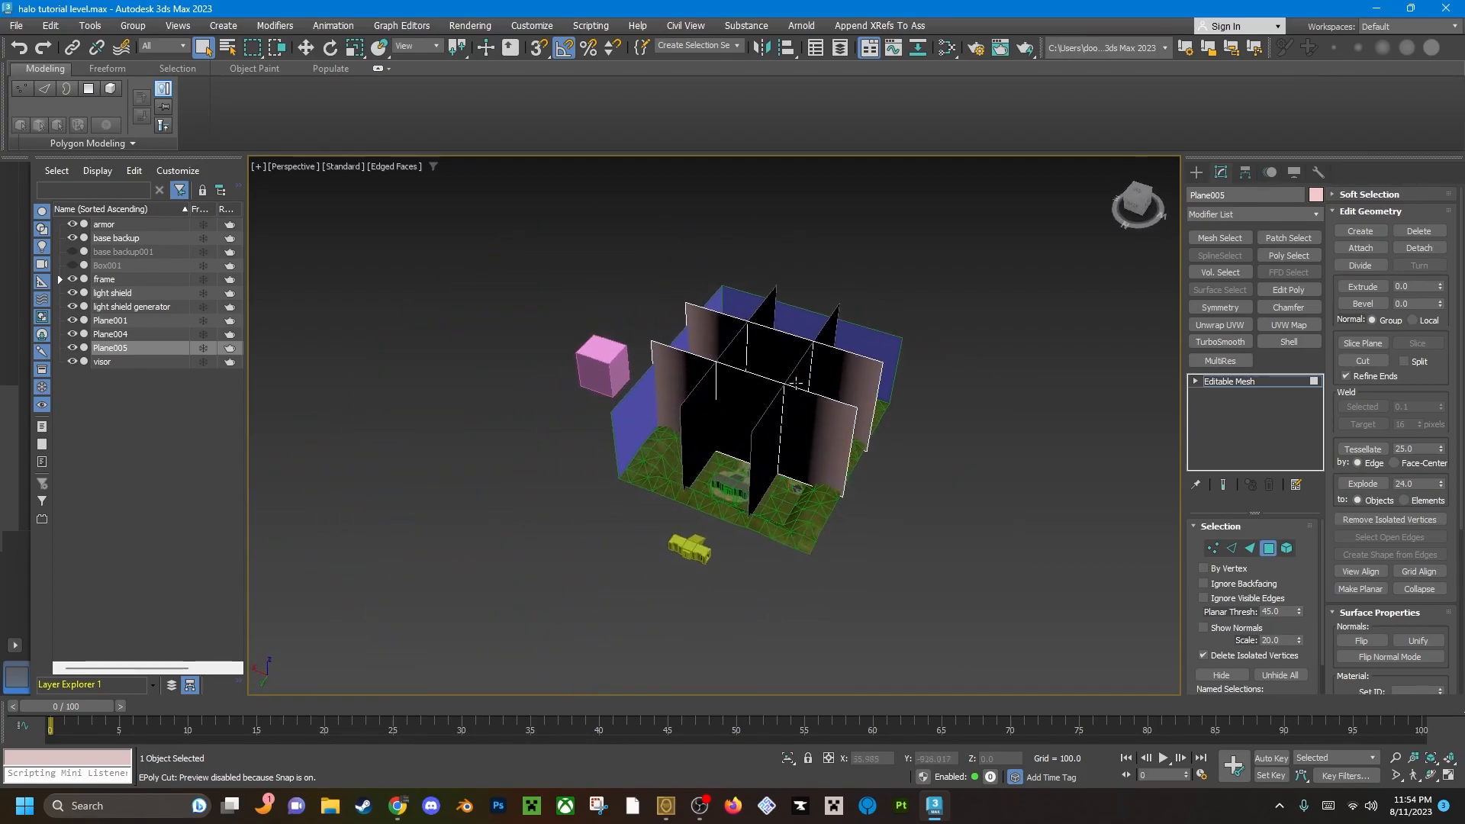
pyautogui.scroll(5, 795, 381)
pyautogui.scroll(-4, 757, 436)
pyautogui.moveTo(758, 437)
pyautogui.keyDown('alt'); pyautogui.mouseDown(button='middle')
pyautogui.moveTo(790, 519)
pyautogui.moveTo(824, 481)
pyautogui.moveTo(696, 500)
pyautogui.moveTo(765, 373)
pyautogui.moveTo(731, 436)
pyautogui.mouseUp(button='middle'); pyautogui.keyUp('alt')
pyautogui.scroll(3, 696, 499)
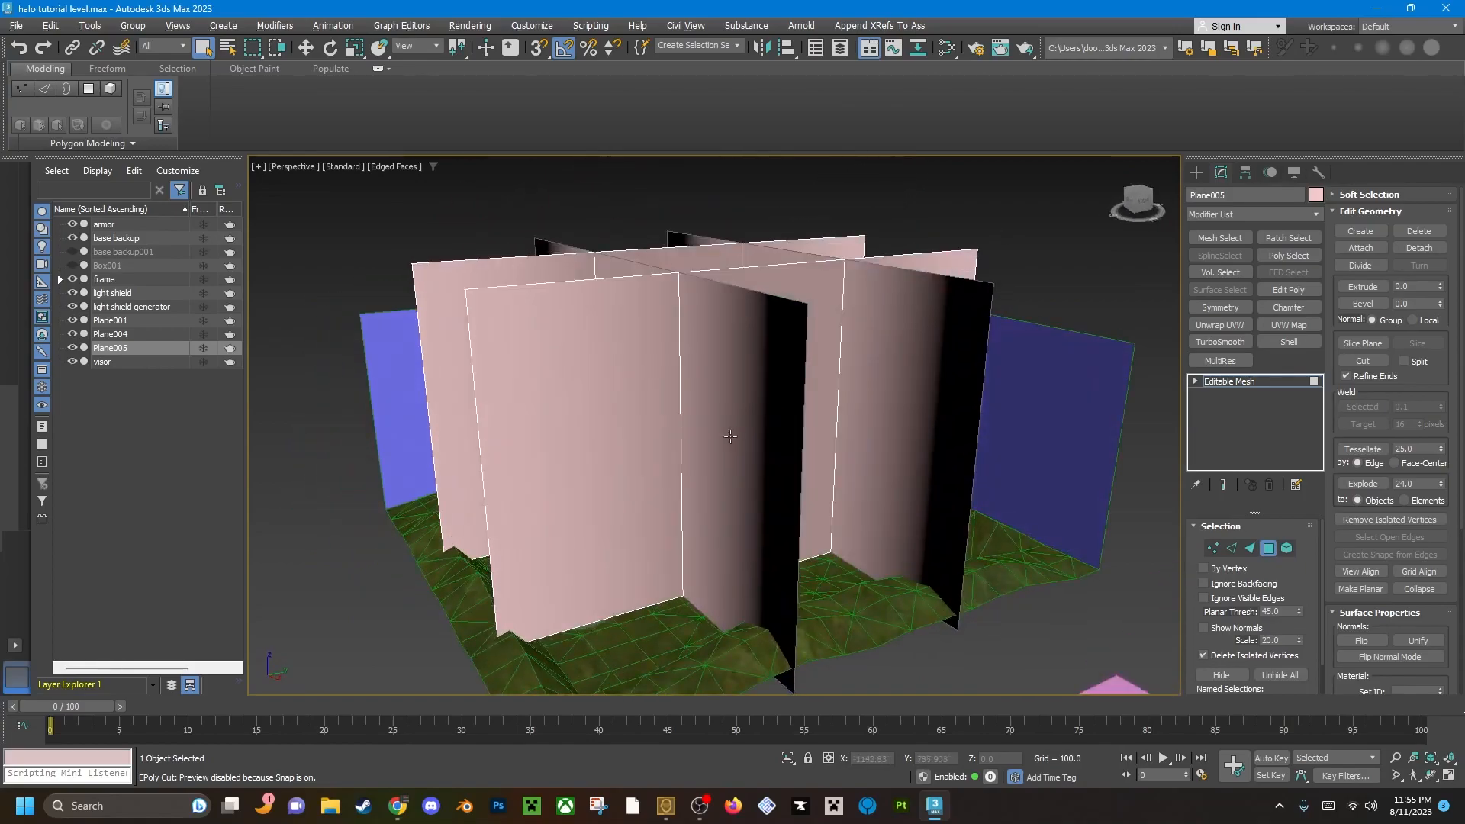
pyautogui.press('4')
pyautogui.scroll(-3, 731, 436)
pyautogui.press('w')
pyautogui.moveTo(719, 276); pyautogui.dragTo(719, 300)
pyautogui.scroll(2, 693, 456)
pyautogui.keyDown('alt'); pyautogui.moveTo(693, 456); pyautogui.dragTo(791, 442, button='middle'); pyautogui.keyUp('alt')
pyautogui.scroll(-2, 707, 456)
# Delete the portal wall grid and draw a larger square plane, about 1949 units per side, centred on the map.
pyautogui.press('r')
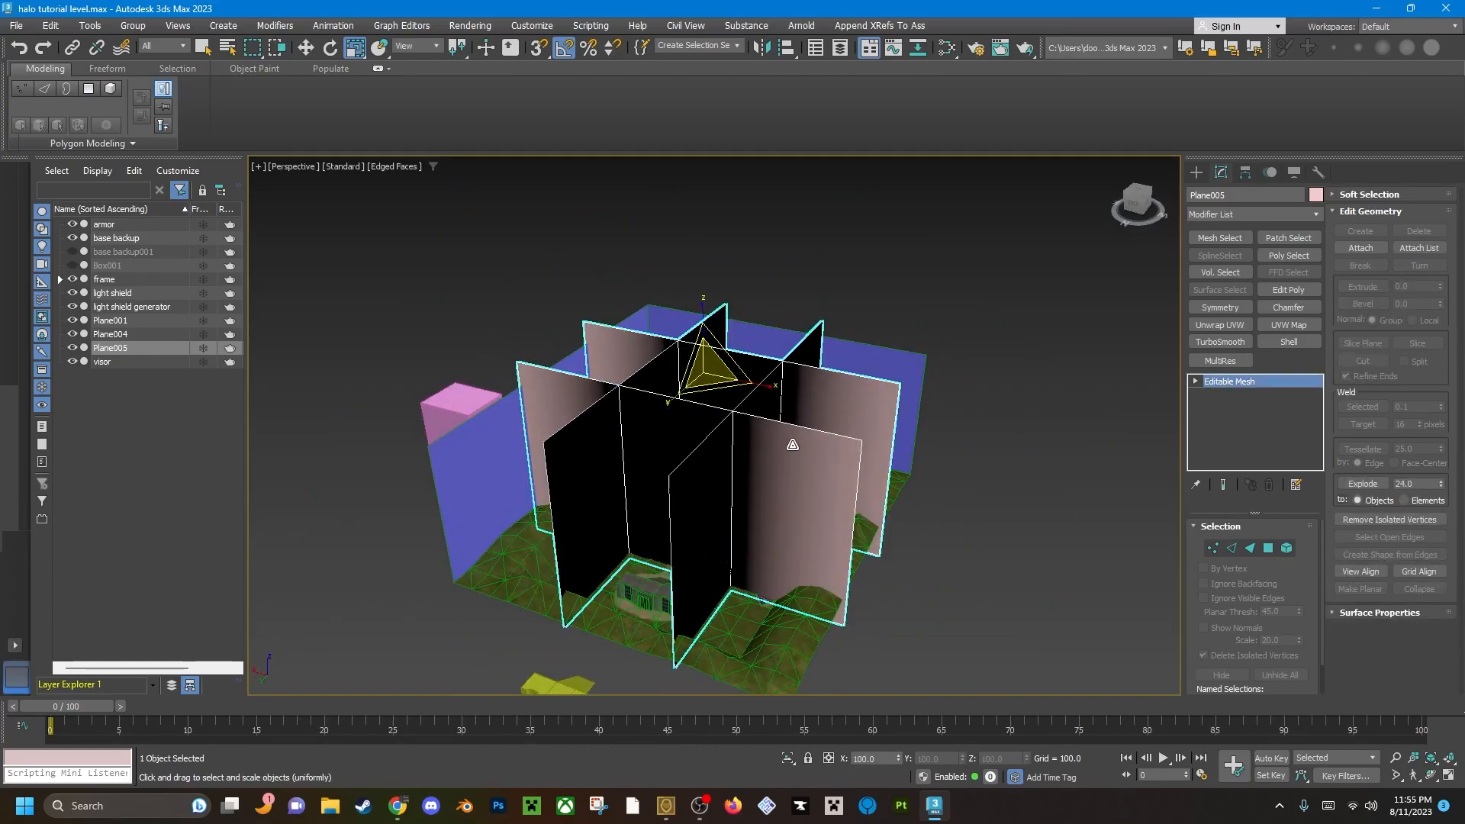
pyautogui.press('Delete')
pyautogui.click(1197, 172)
pyautogui.click(1282, 350)
pyautogui.keyDown('alt'); pyautogui.moveTo(1106, 454); pyautogui.dragTo(707, 455, button='middle'); pyautogui.keyUp('alt')
pyautogui.moveTo(712, 434); pyautogui.dragTo(958, 299)
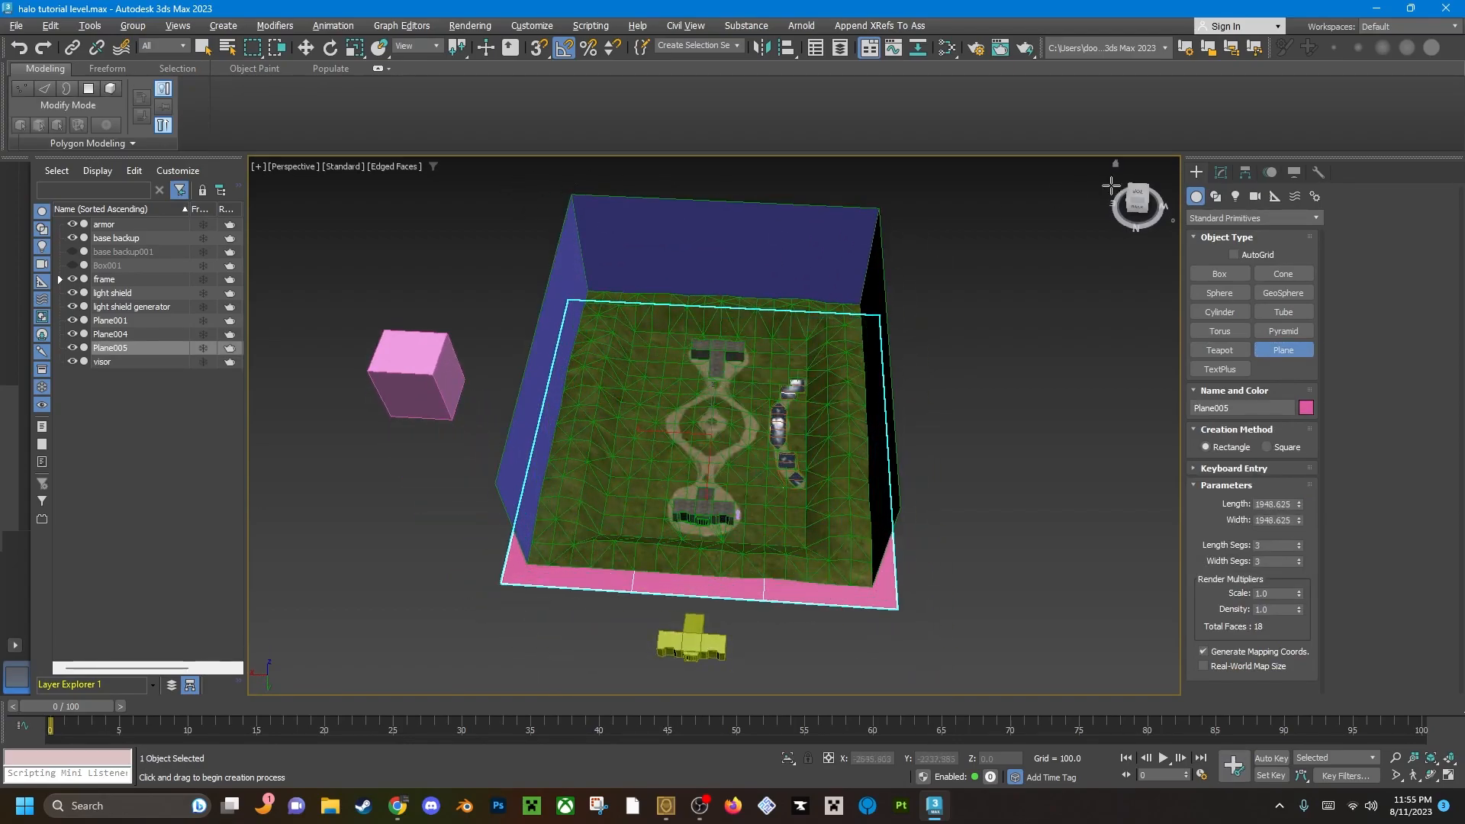
pyautogui.click(1137, 200)
pyautogui.moveTo(651, 478); pyautogui.dragTo(652, 480, button='middle')
pyautogui.press('u')
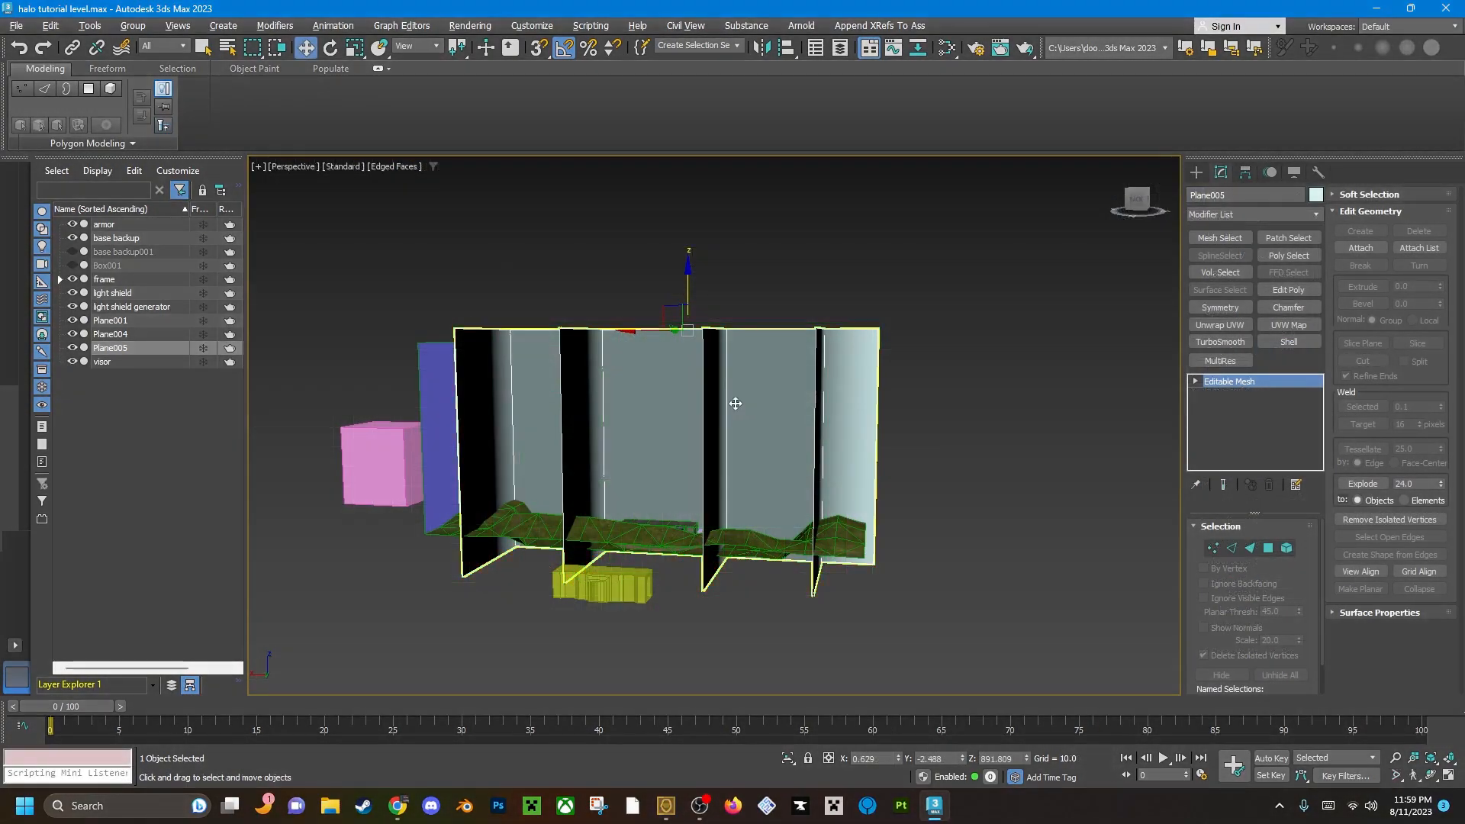
pyautogui.keyDown('alt'); pyautogui.moveTo(717, 428); pyautogui.dragTo(635, 469, button='middle'); pyautogui.keyUp('alt')
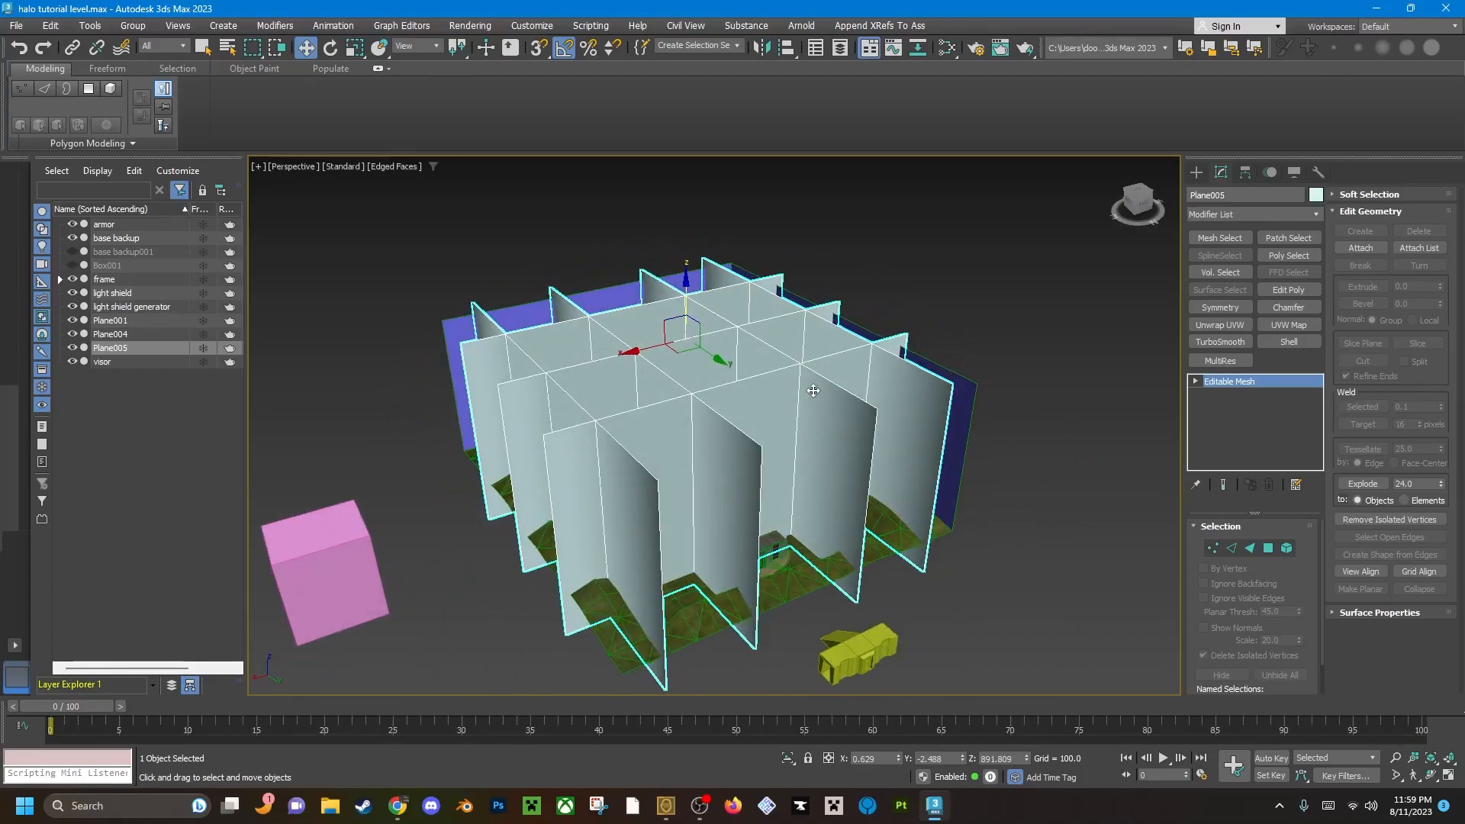
# Open the material editor at full size and show the parameters of the Halo Textures Multi/Sub-Object material.
pyautogui.rightClick(753, 500)
pyautogui.rightClick(752, 499)
pyautogui.keyDown('alt'); pyautogui.moveTo(728, 444); pyautogui.dragTo(722, 435, button='middle'); pyautogui.keyUp('alt')
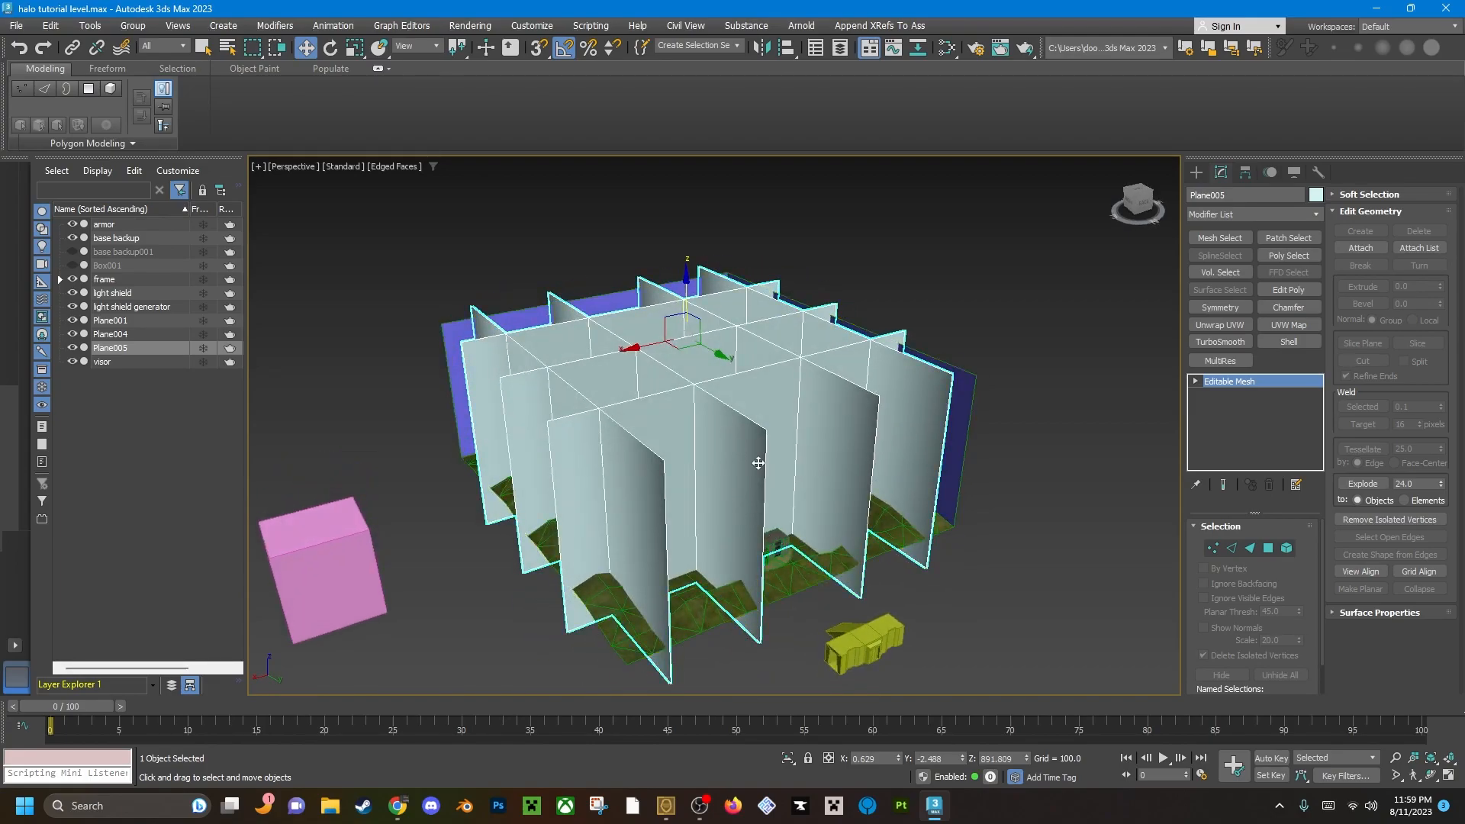
pyautogui.press('m')
pyautogui.moveTo(404, 219); pyautogui.dragTo(568, 79)
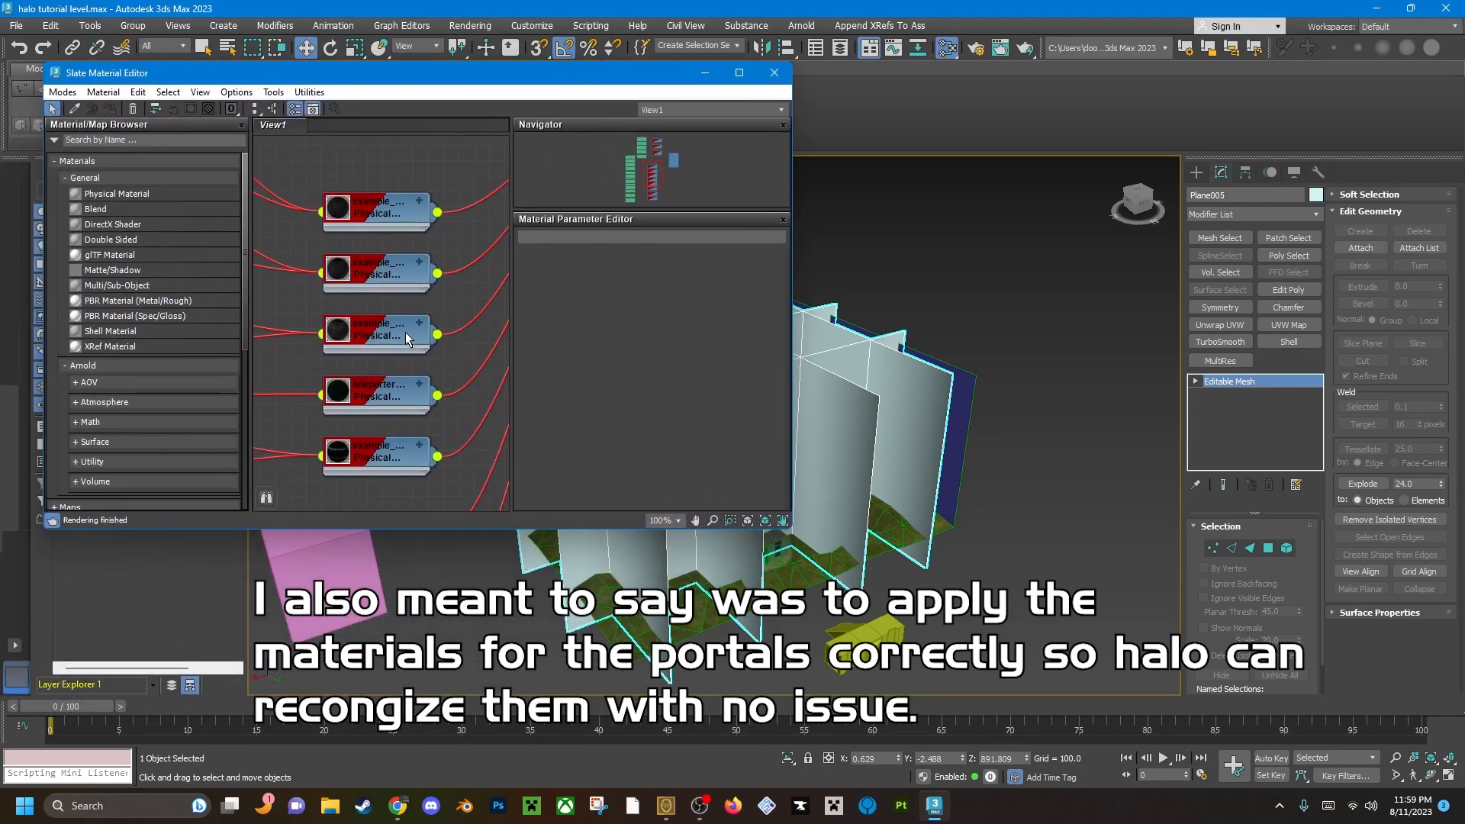
pyautogui.scroll(-10, 407, 332)
pyautogui.click(739, 73)
pyautogui.moveTo(362, 200); pyautogui.dragTo(450, 275, button='middle')
pyautogui.scroll(7, 419, 276)
pyautogui.moveTo(808, 465); pyautogui.dragTo(541, 336, button='middle')
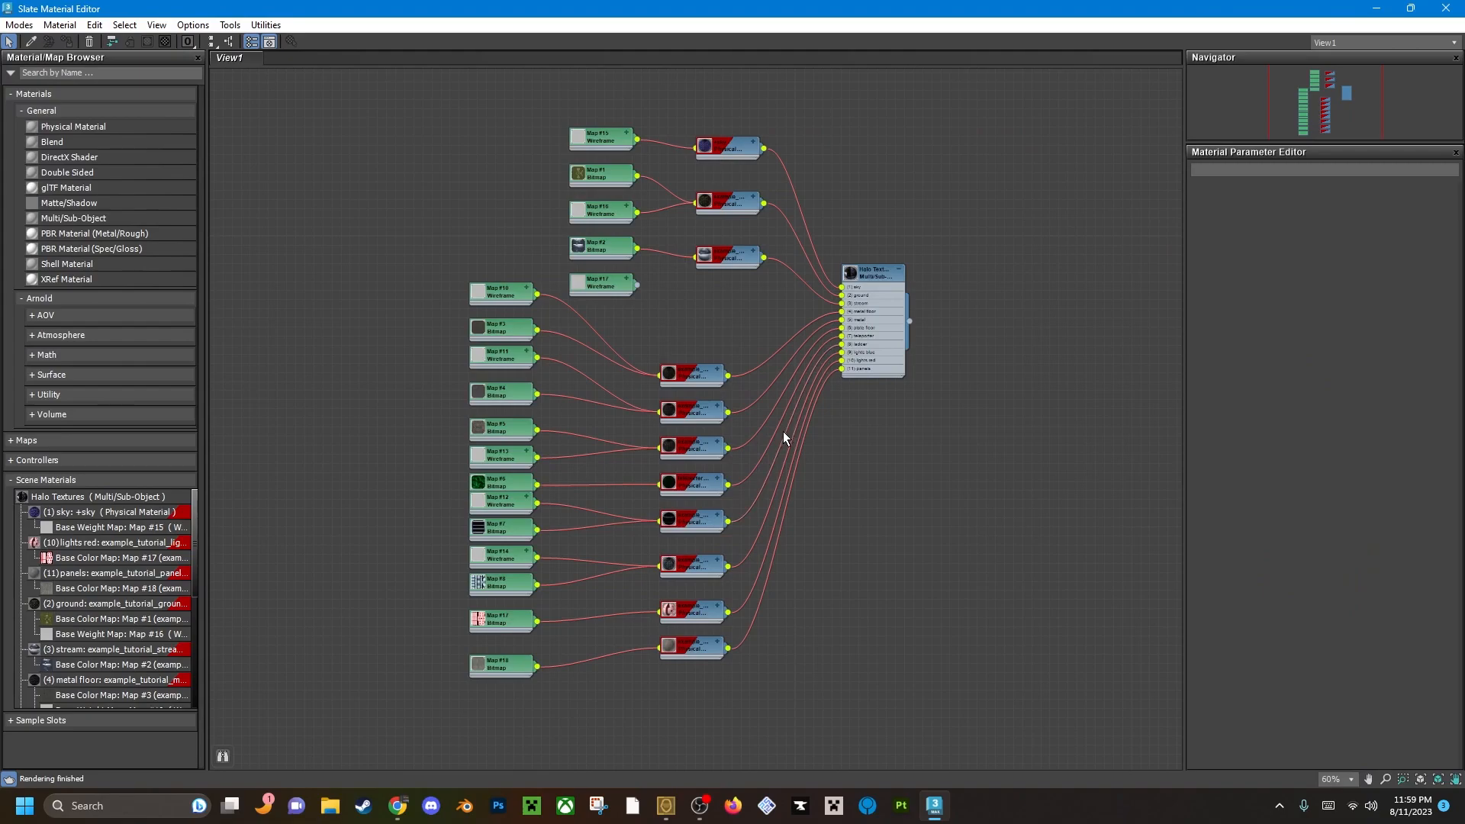
pyautogui.moveTo(805, 448); pyautogui.dragTo(781, 509, button='middle')
pyautogui.moveTo(789, 454); pyautogui.dragTo(729, 402, button='middle')
pyautogui.doubleClick(789, 292)
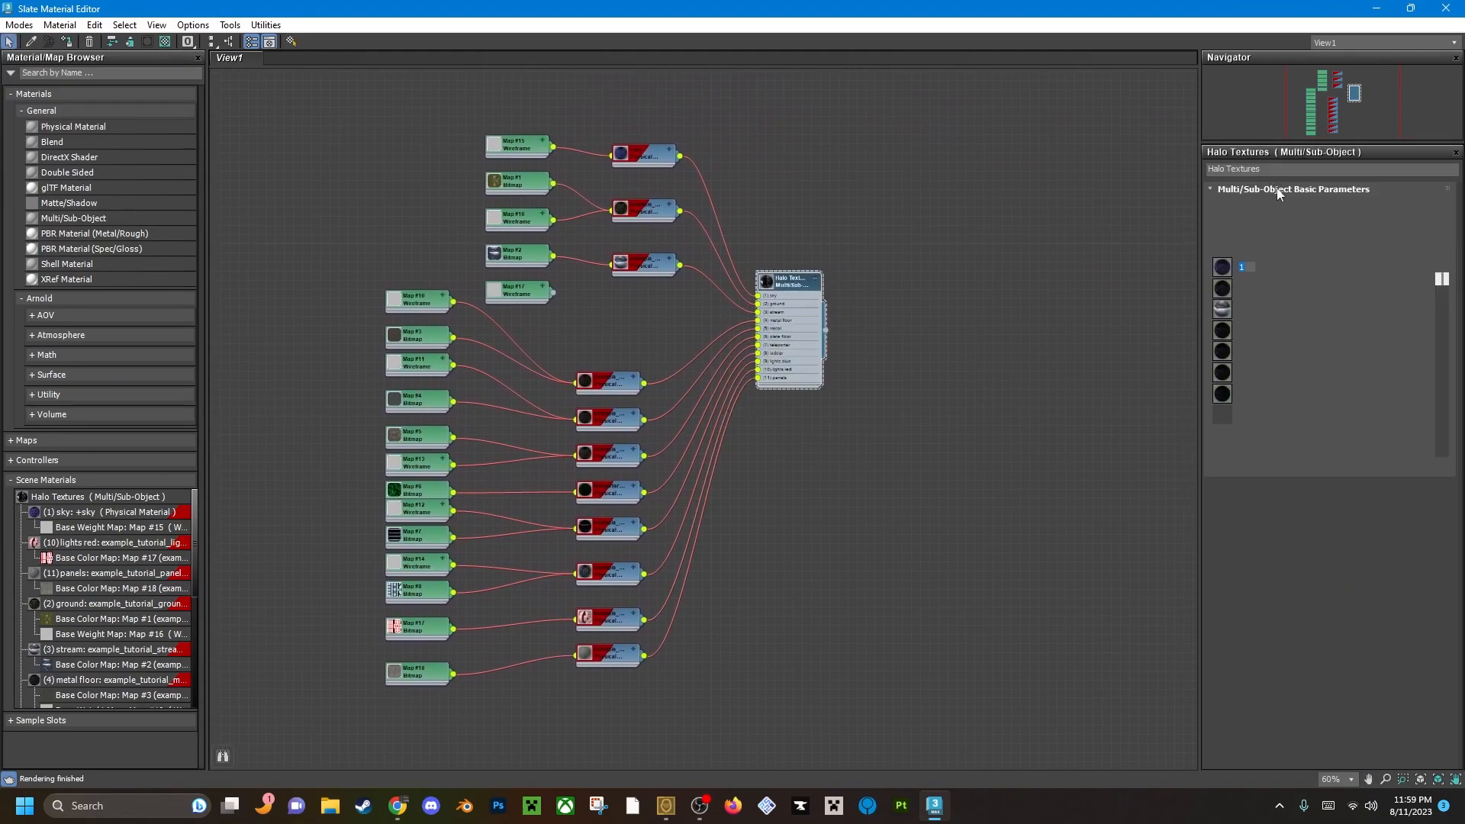
# Add two empty sub-material slots, IDs 12 and 13, to the Halo Textures material.
pyautogui.click(1345, 213)
pyautogui.click(1345, 213)
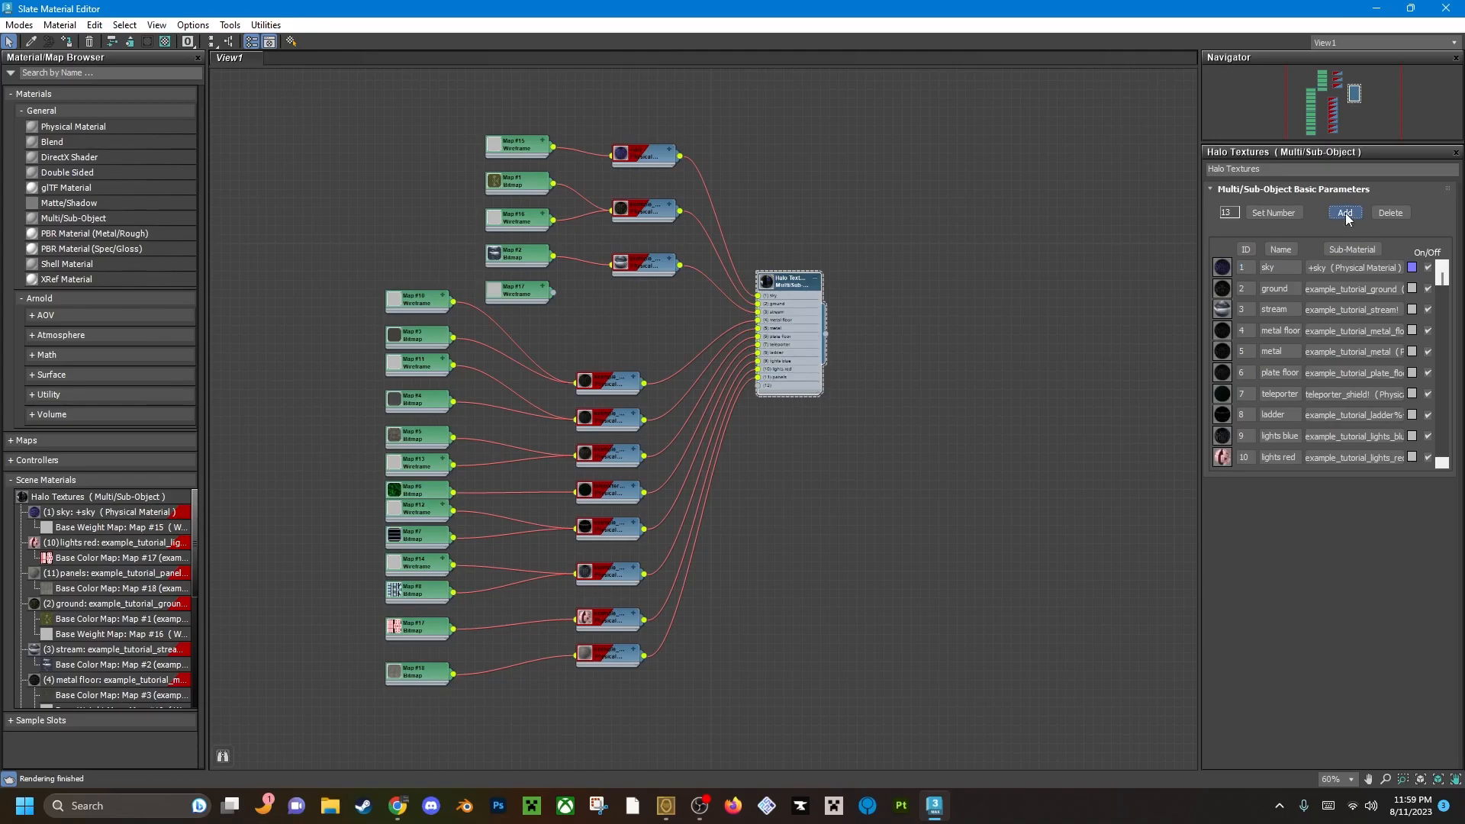
pyautogui.moveTo(1449, 288); pyautogui.dragTo(1449, 449)
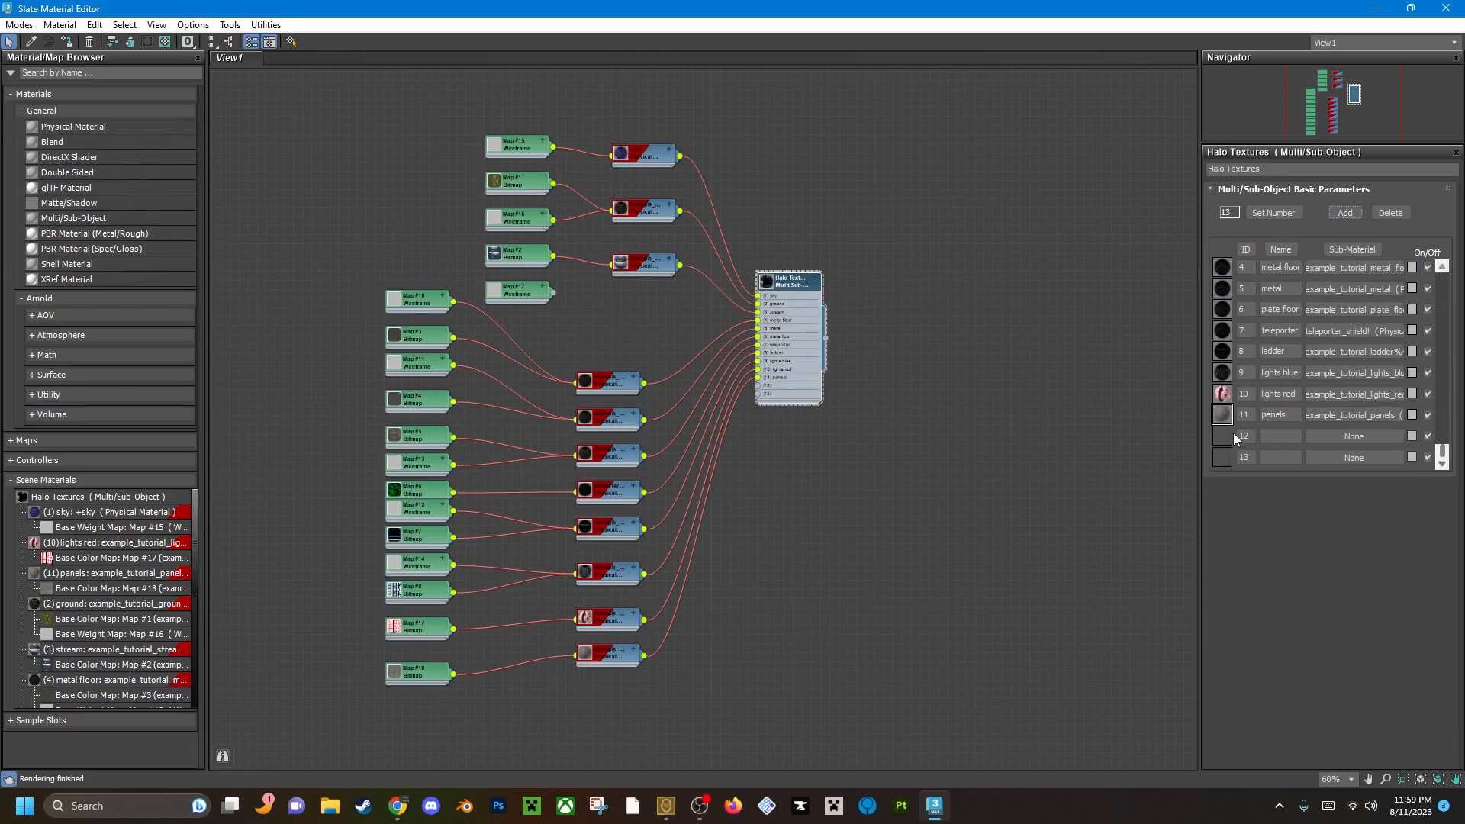
# Name sub-material slot 12 "portals" and slot 13 "exact portals".
pyautogui.write('po')
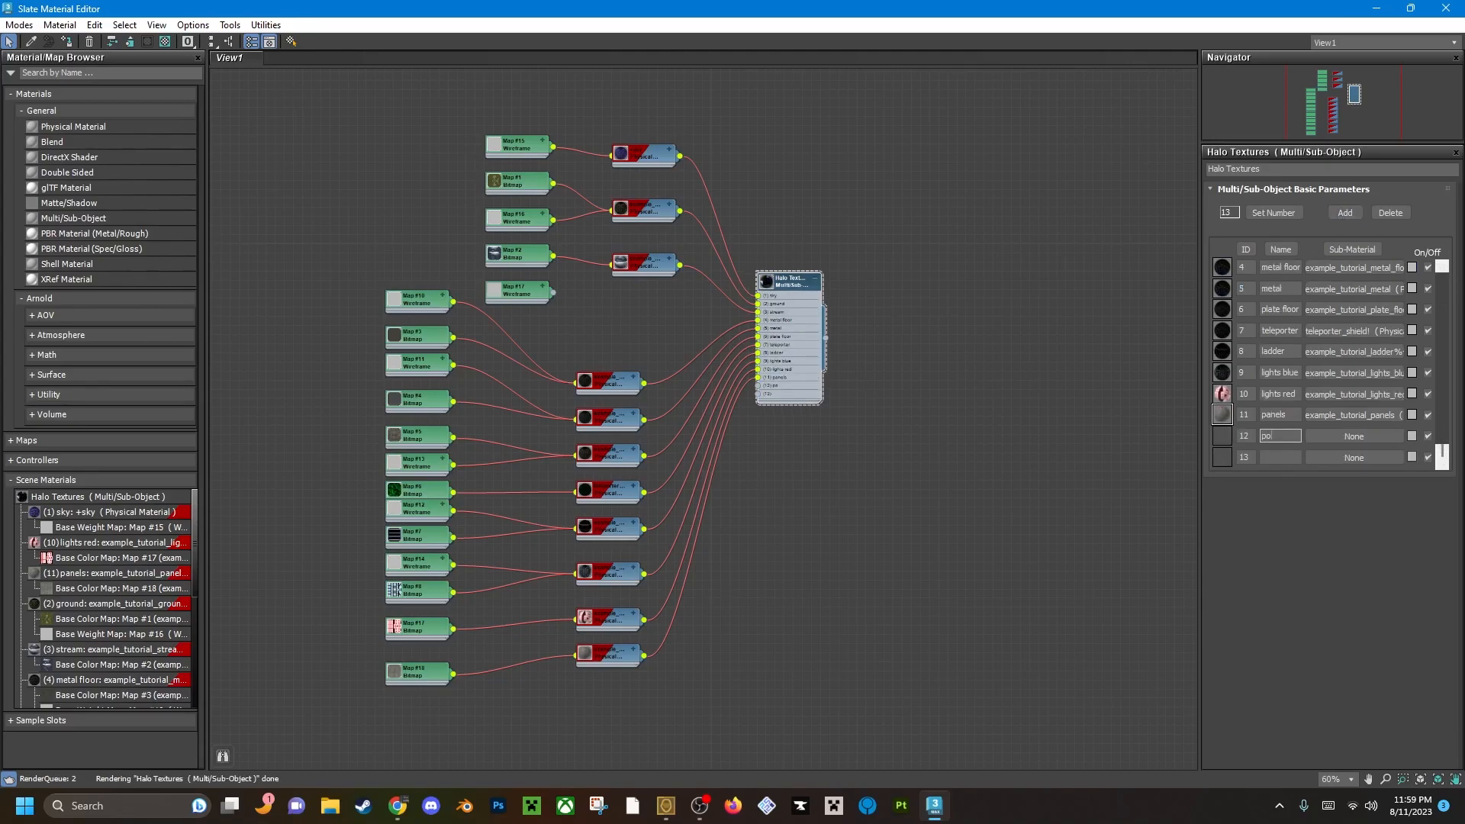
pyautogui.press('Tab')
pyautogui.press('Tab')
pyautogui.press('Tab')
pyautogui.write('exactportals')
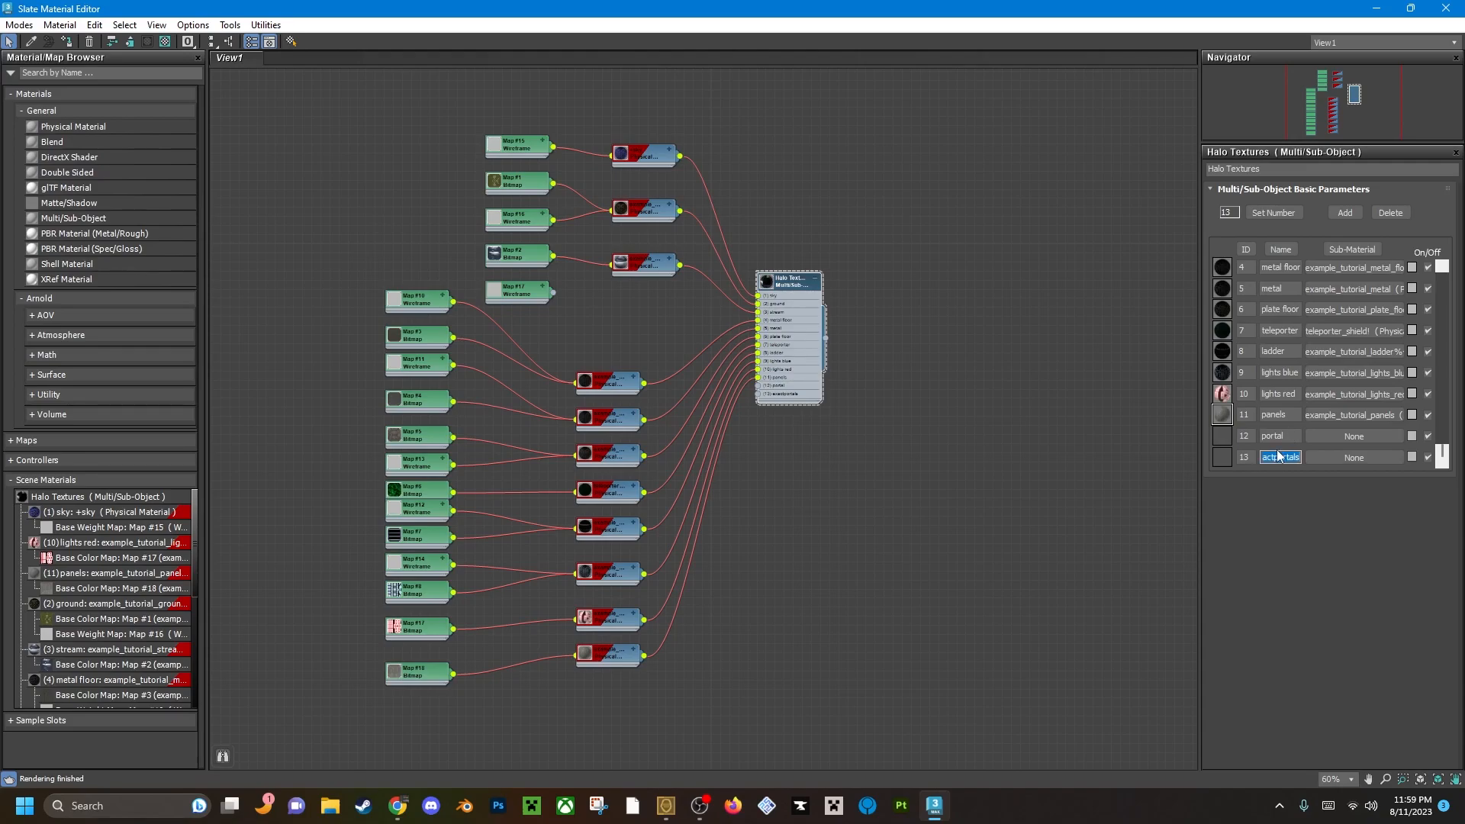
pyautogui.click(1298, 436)
pyautogui.write('s')
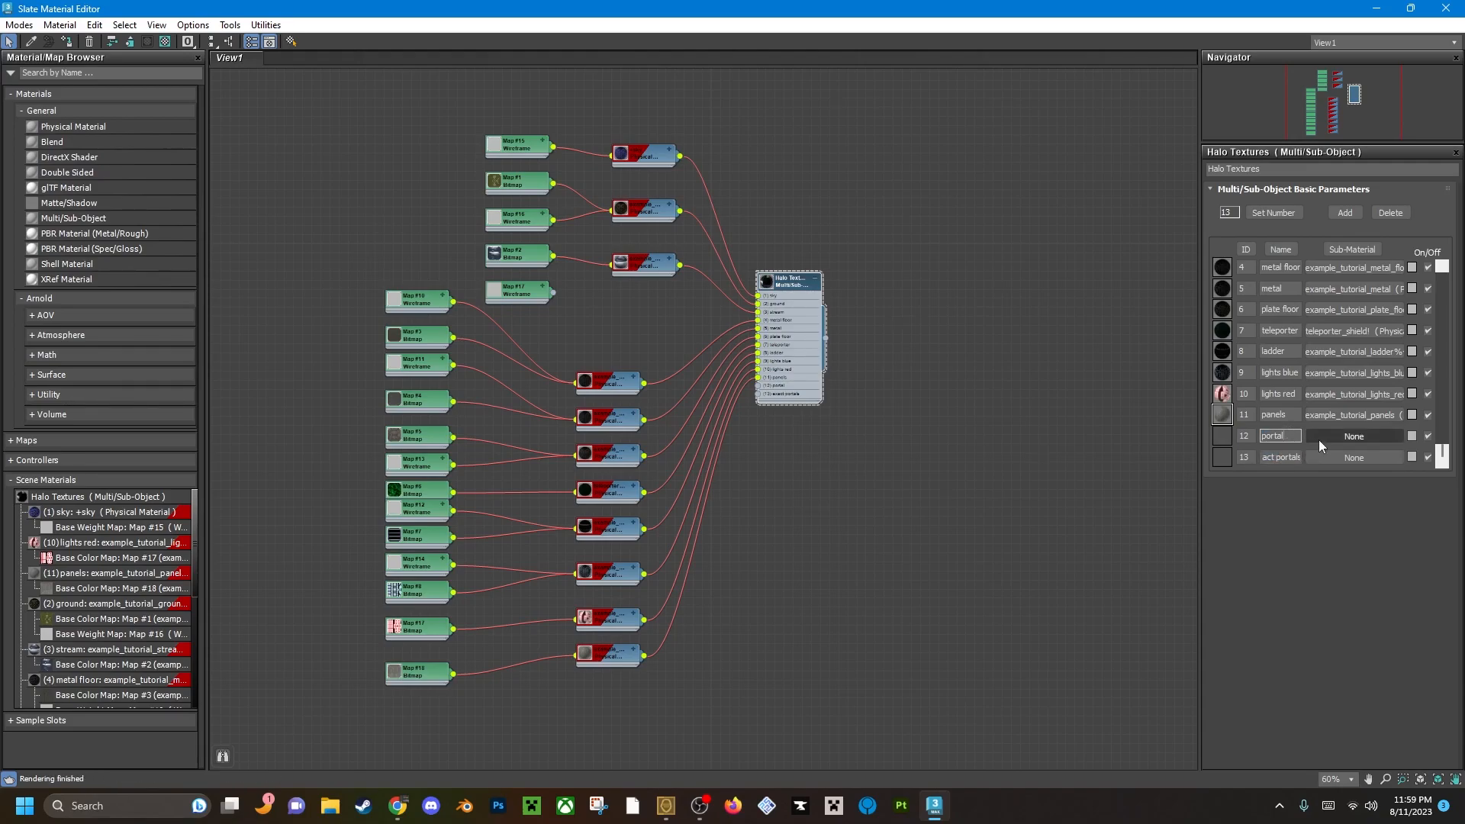
# Create a Physical Material node below the panels material and collapse it.
pyautogui.moveTo(664, 540); pyautogui.dragTo(683, 466, button='middle')
pyautogui.click(835, 543)
pyautogui.moveTo(836, 543); pyautogui.dragTo(860, 442, button='middle')
pyautogui.rightClick(636, 535)
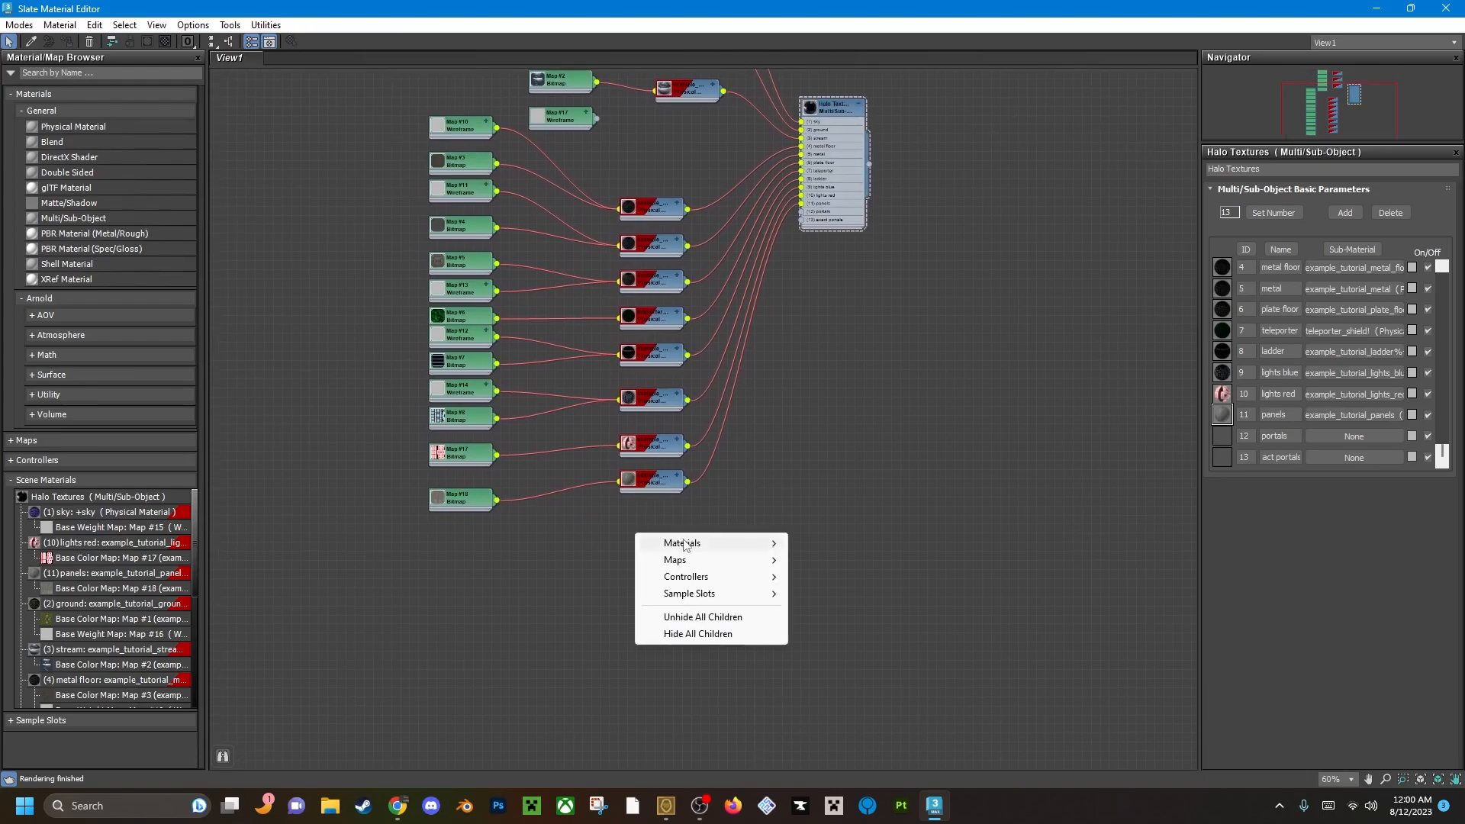
pyautogui.moveTo(685, 543)
pyautogui.moveTo(835, 548)
pyautogui.click(615, 543)
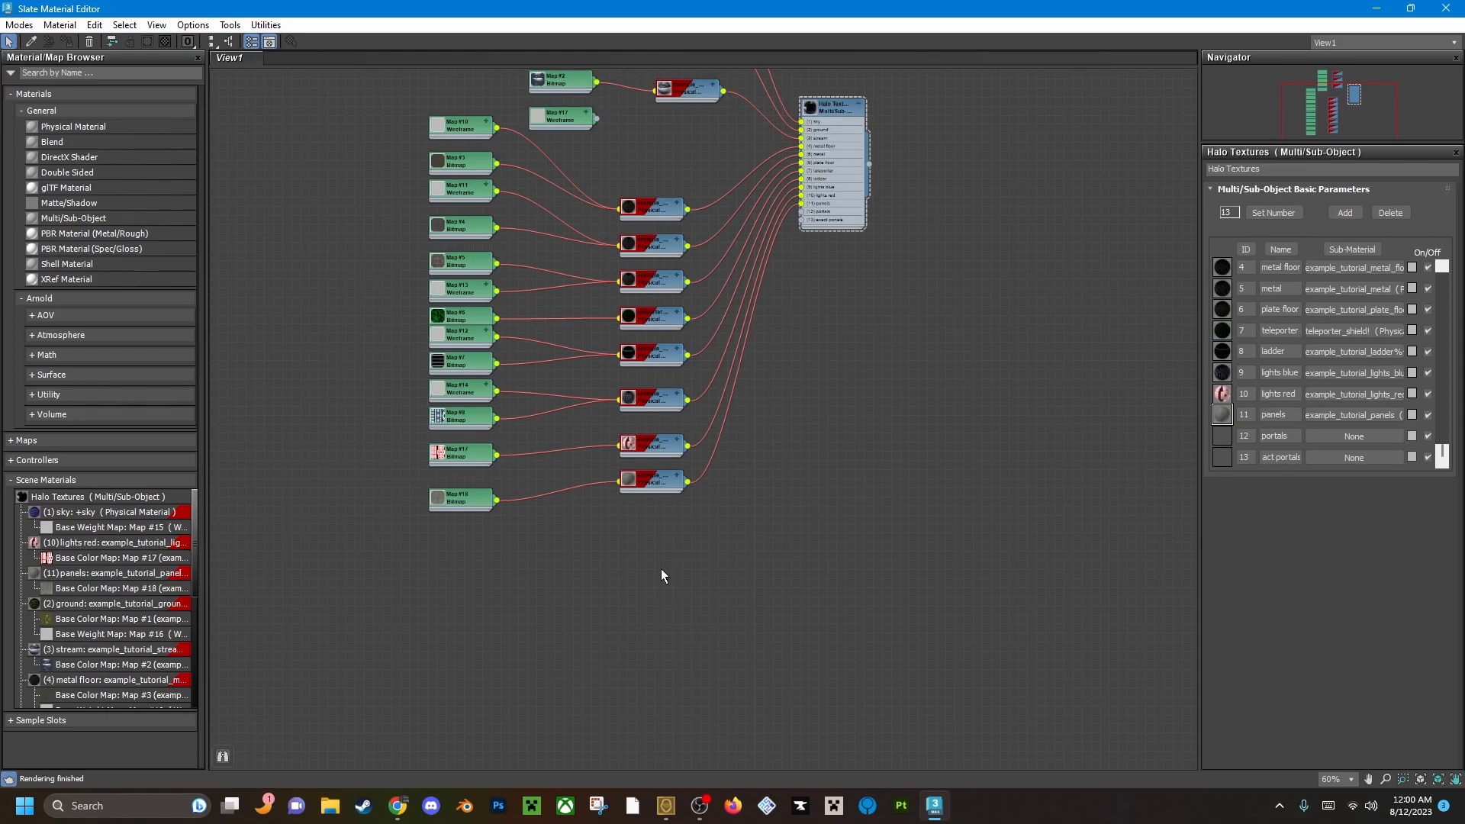
pyautogui.rightClick(661, 526)
pyautogui.moveTo(733, 536)
pyautogui.moveTo(854, 540)
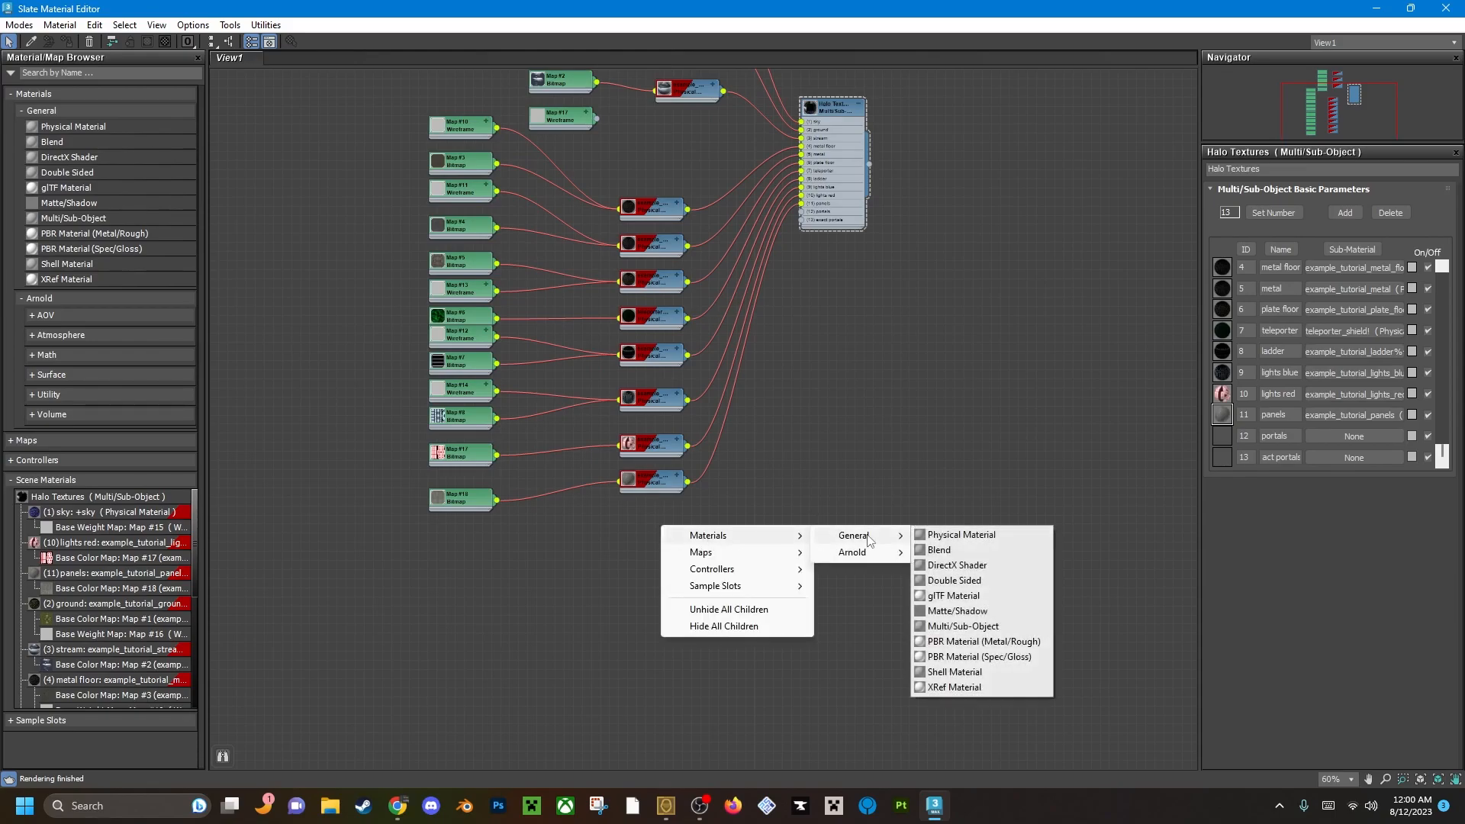
pyautogui.click(985, 534)
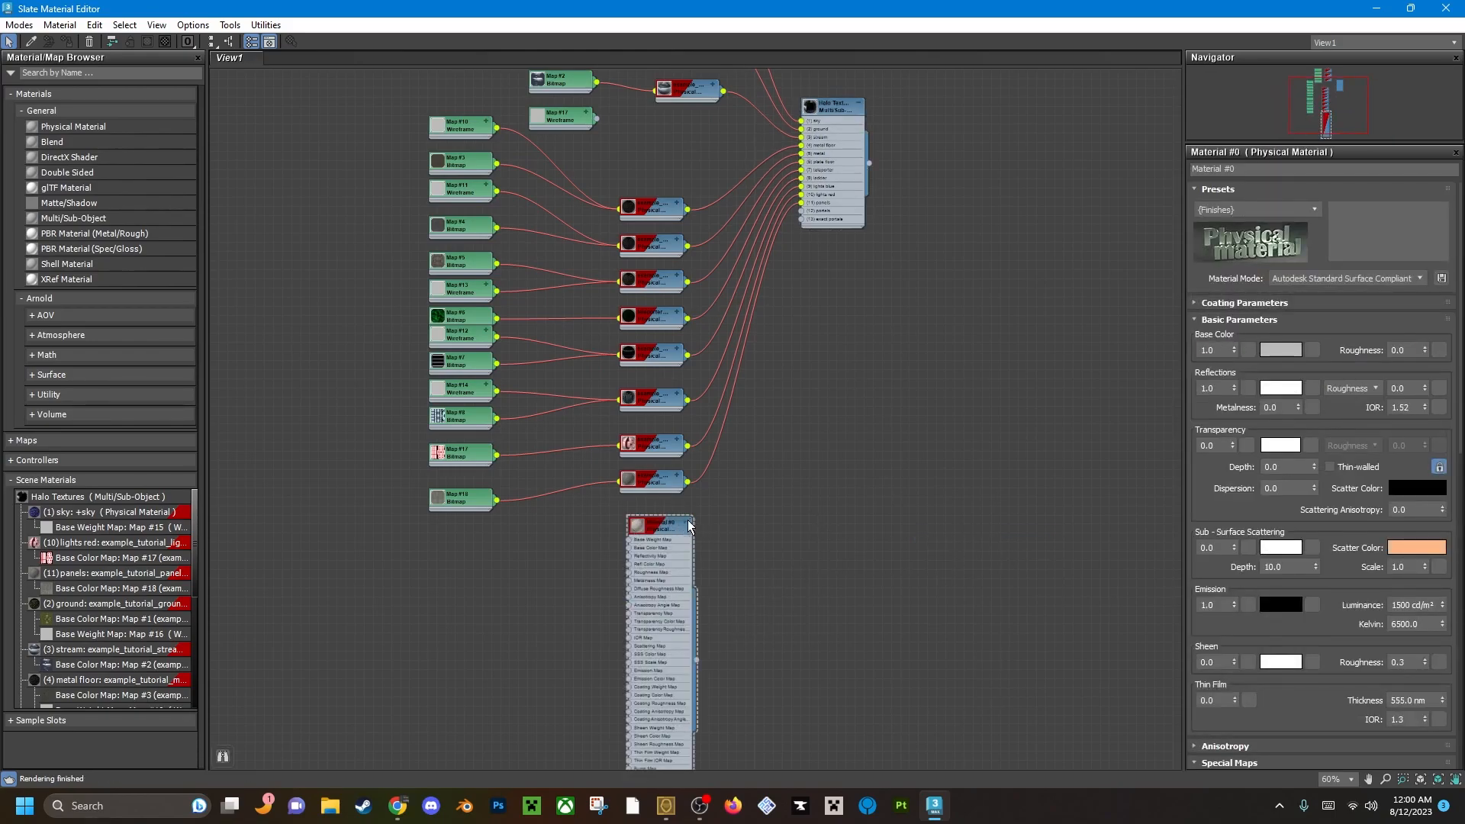
pyautogui.click(692, 524)
# Rename the new material to +portal and line its node up below the panels material.
pyautogui.moveTo(1268, 169); pyautogui.dragTo(1156, 168)
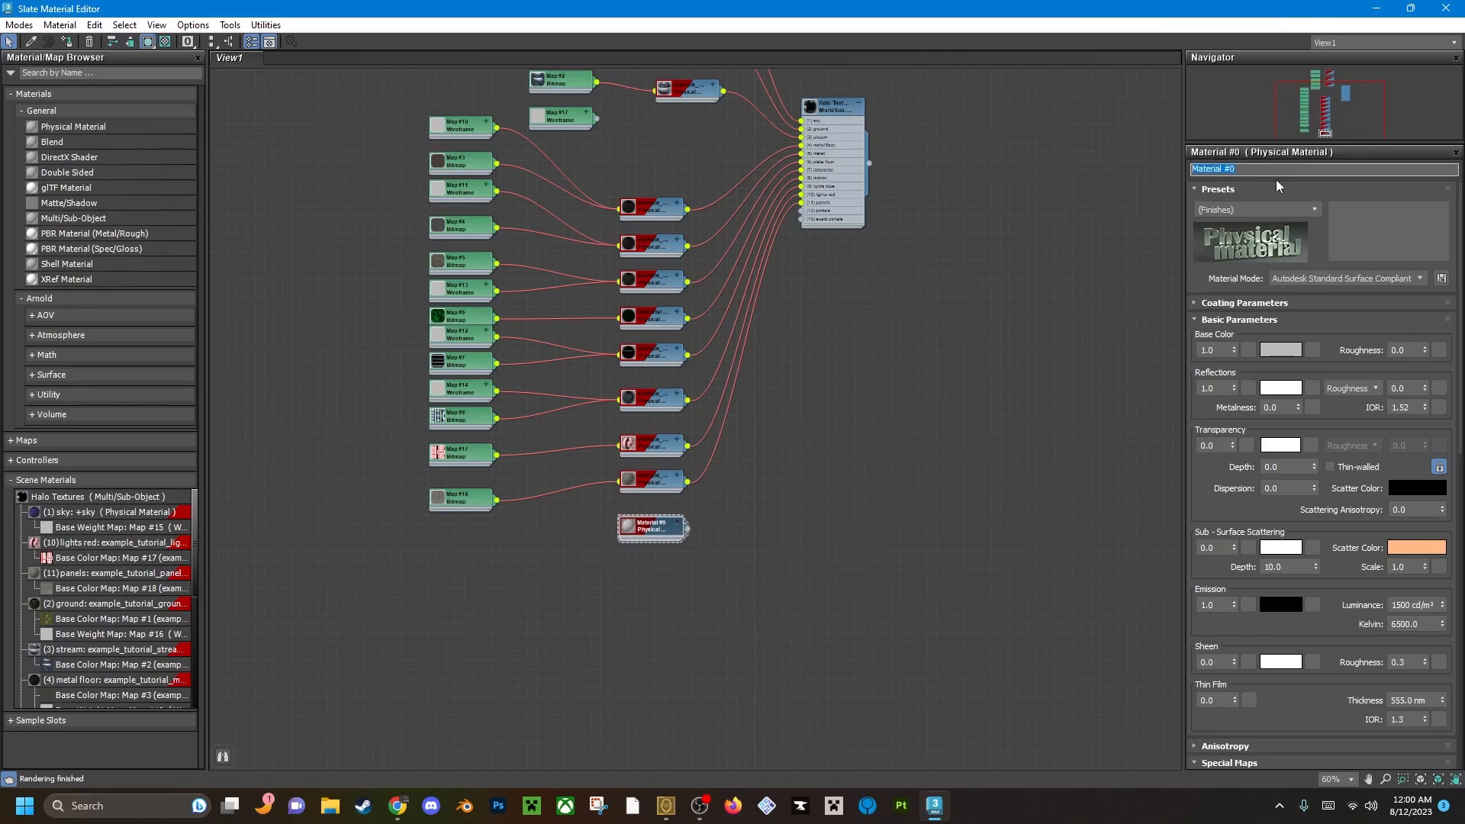
pyautogui.write('+portal')
pyautogui.scroll(3, 644, 521)
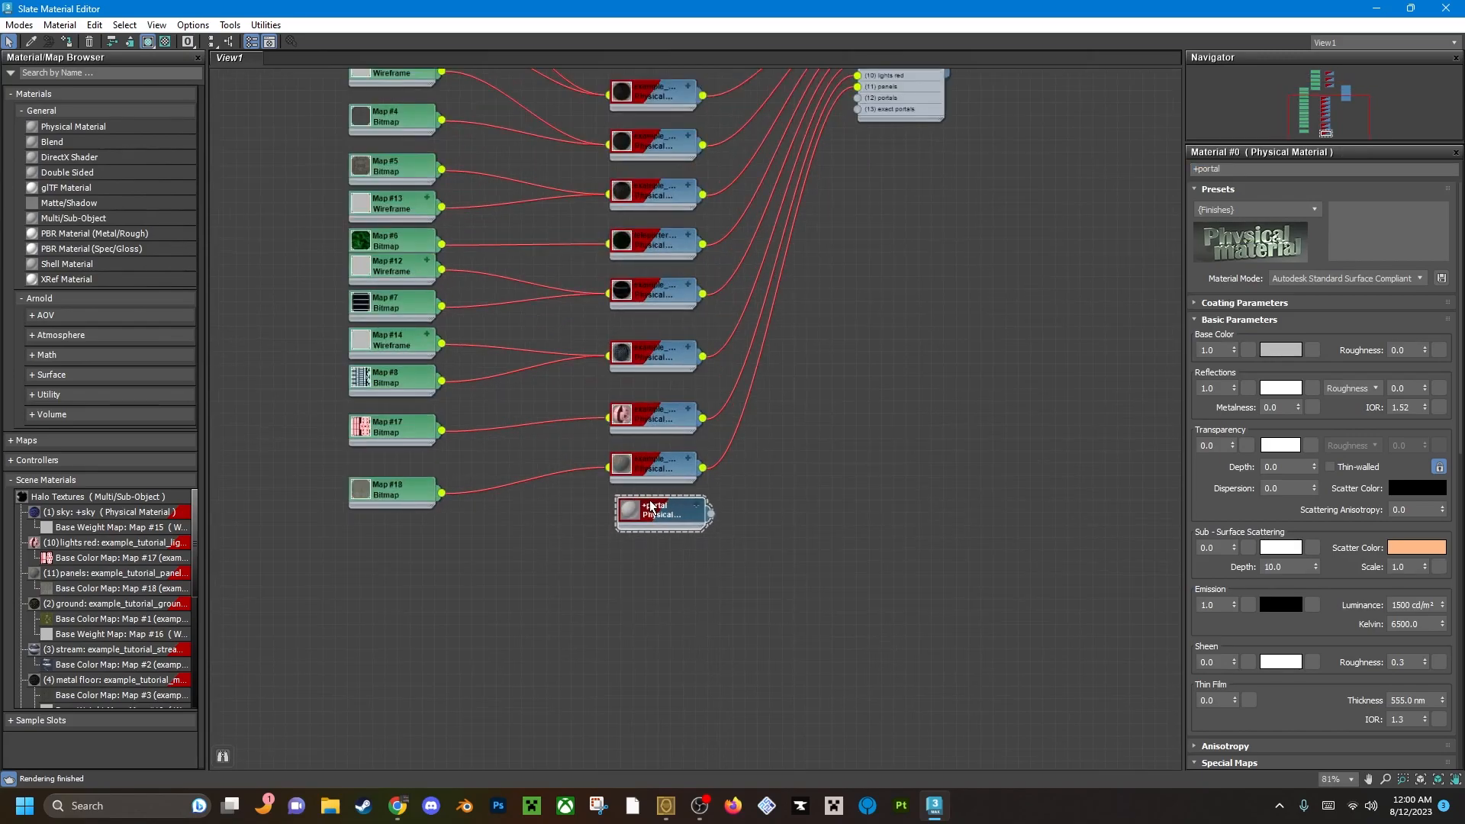
pyautogui.moveTo(644, 519); pyautogui.dragTo(642, 525)
# Create a second collapsed Physical Material node below +portal and name it +exactportal.
pyautogui.rightClick(658, 586)
pyautogui.moveTo(704, 596)
pyautogui.moveTo(896, 598)
pyautogui.click(955, 596)
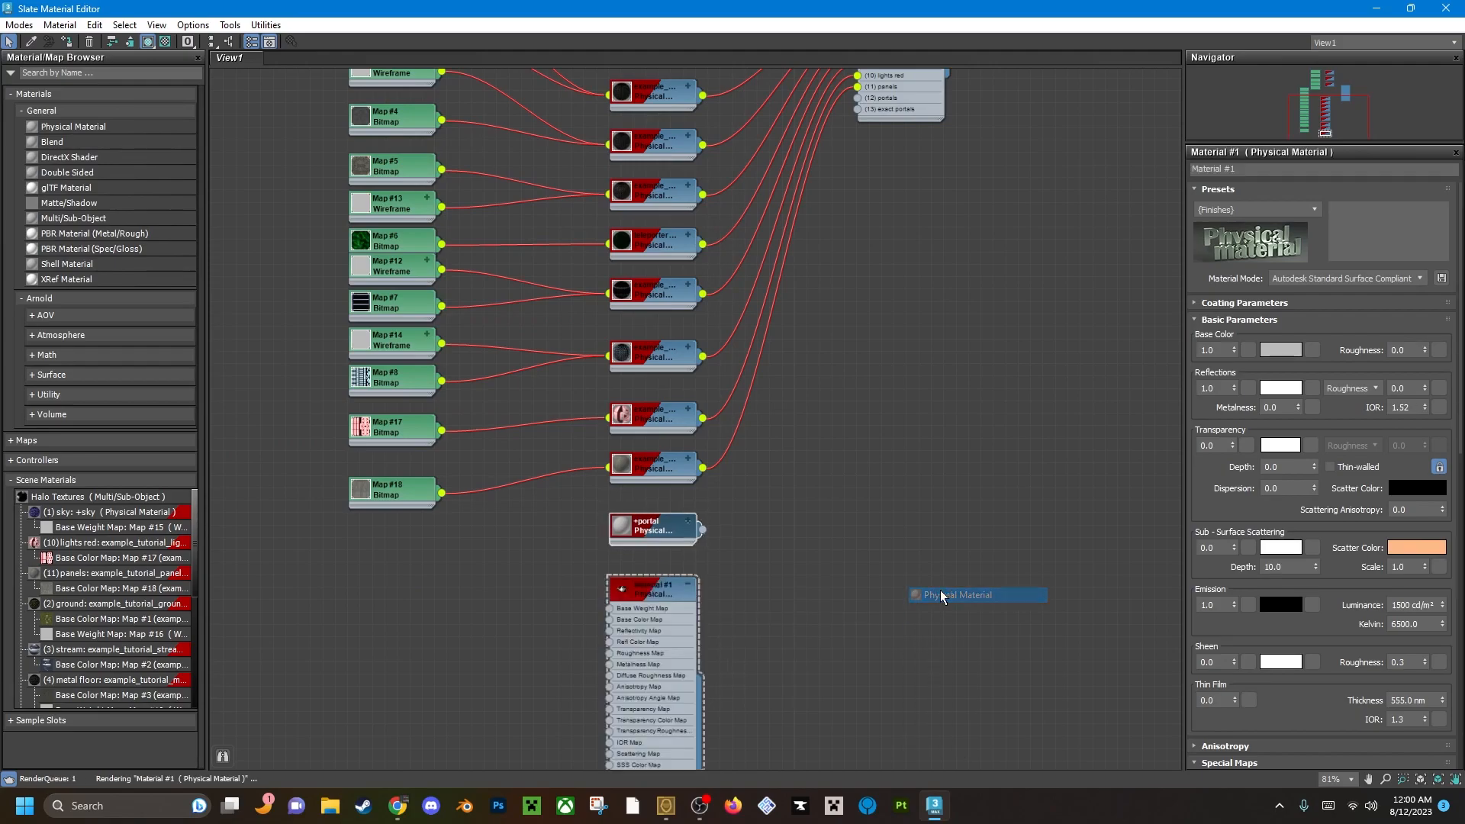
pyautogui.click(690, 586)
pyautogui.click(1197, 170)
pyautogui.write('+exactportal')
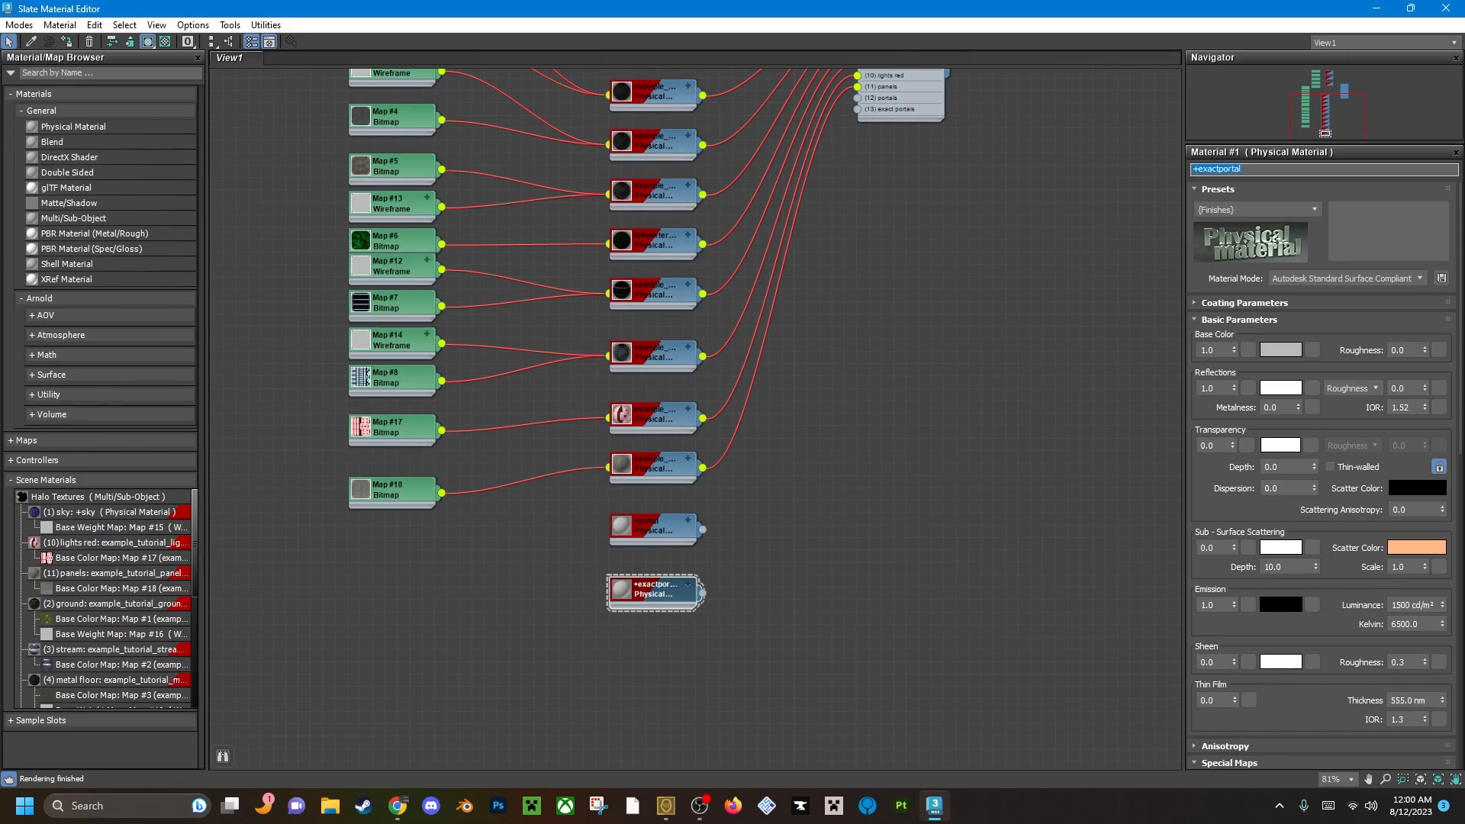
pyautogui.press('Return')
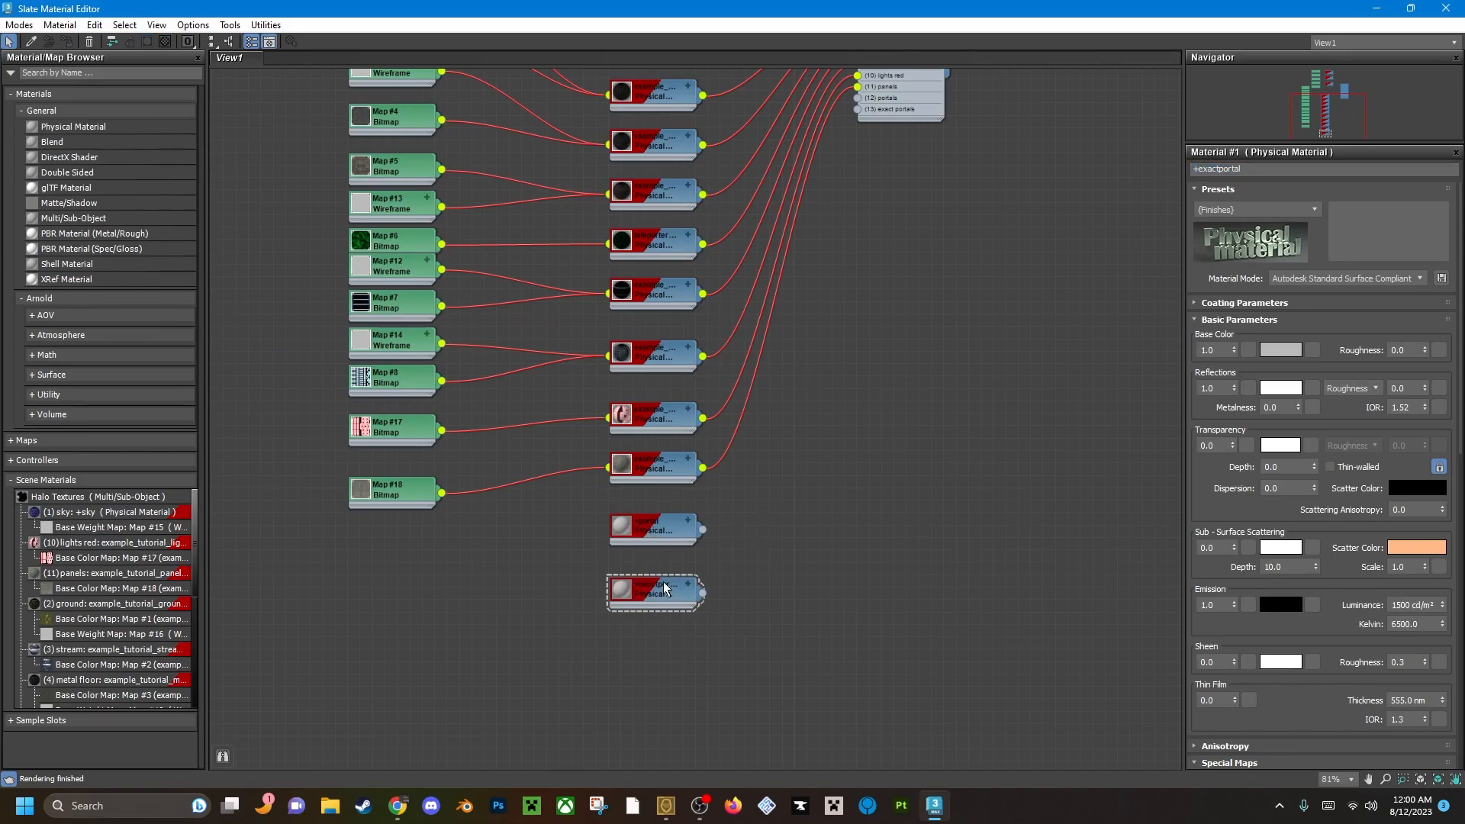
pyautogui.click(647, 536)
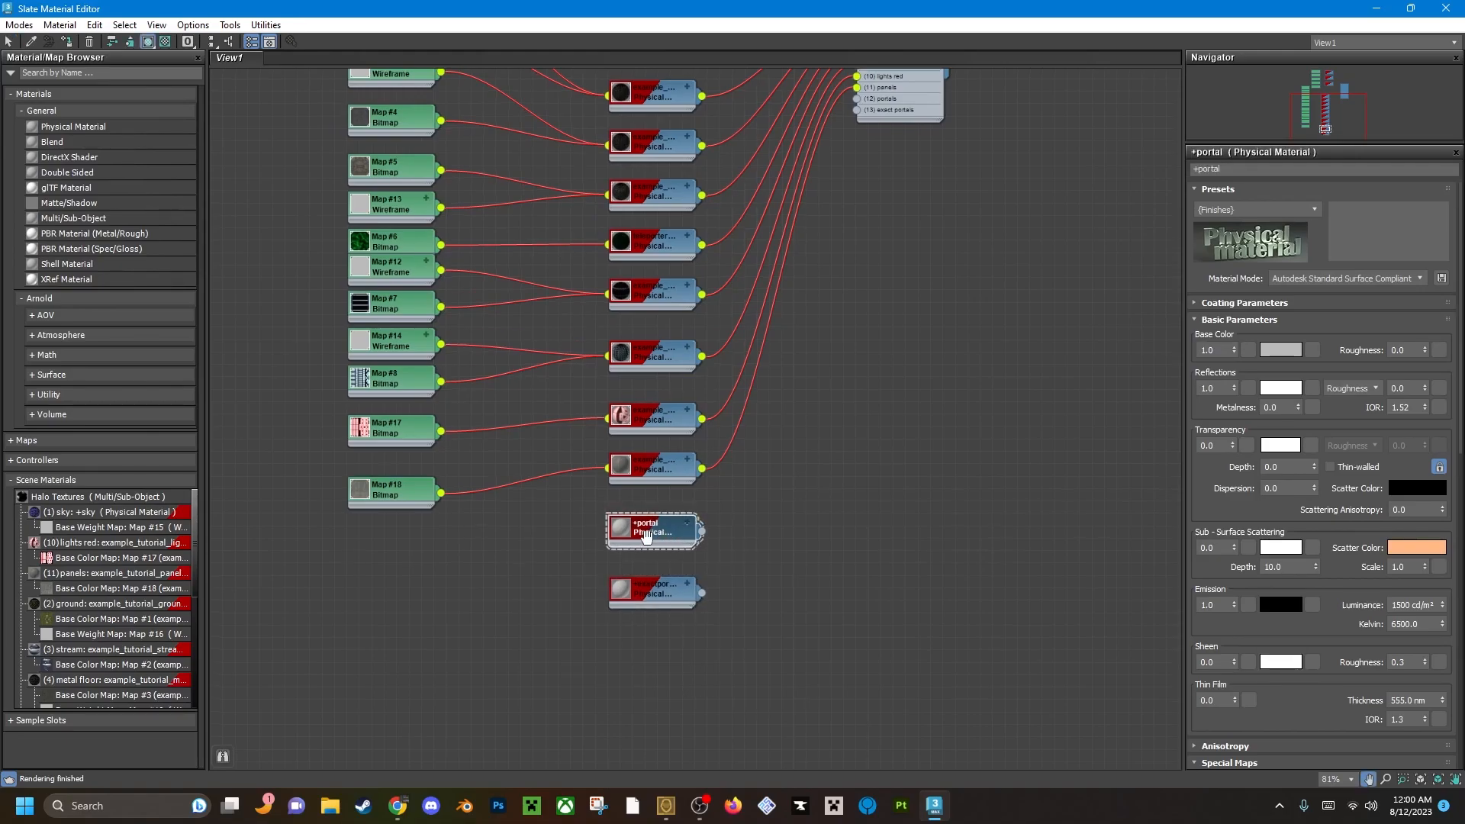
pyautogui.click(647, 593)
pyautogui.click(653, 532)
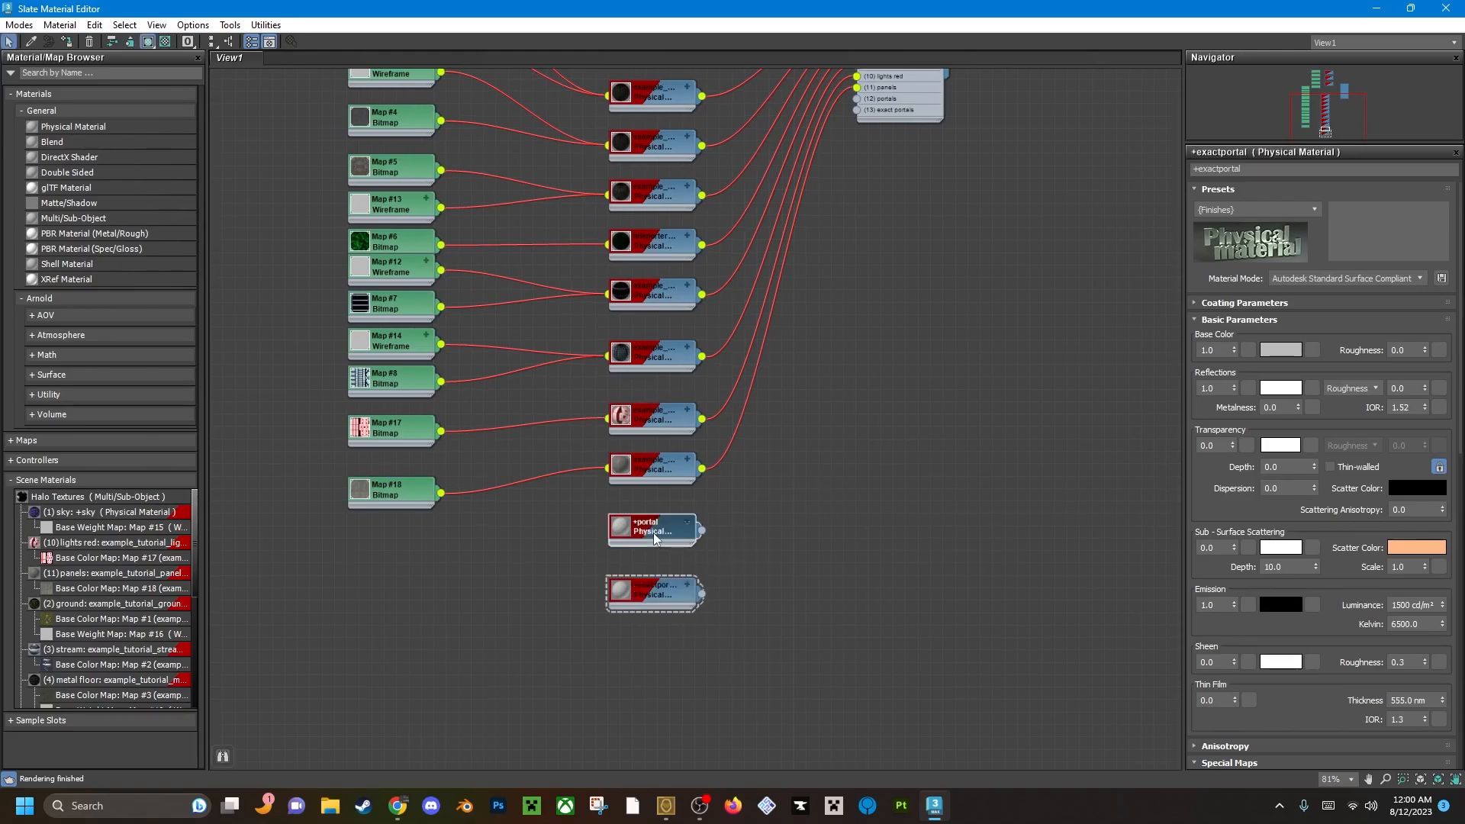
pyautogui.click(664, 602)
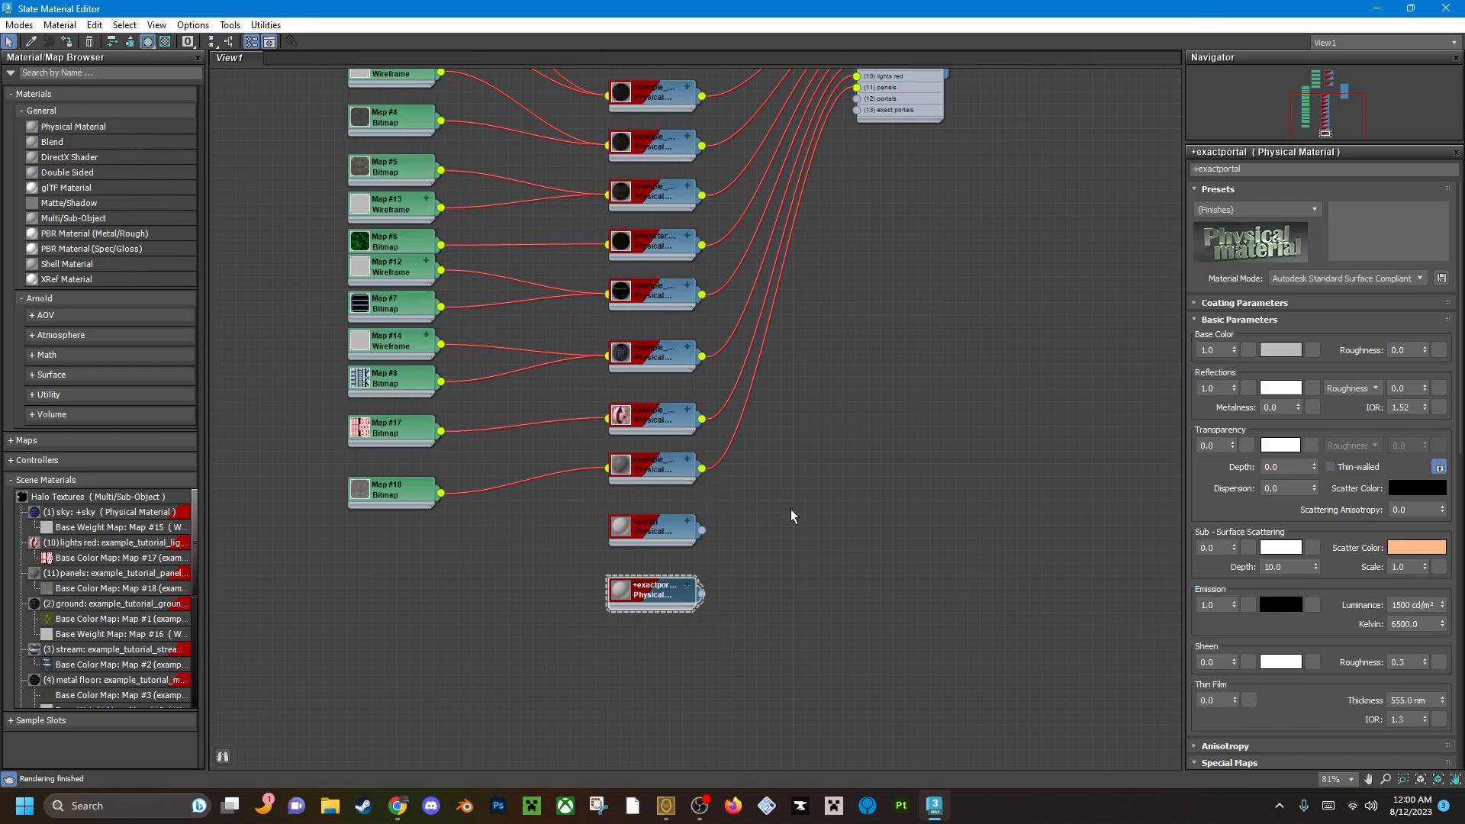
# Wire +portal into the portals slot (12) and +exactportal into the exact portals slot (13) of Halo Textures.
pyautogui.click(650, 528)
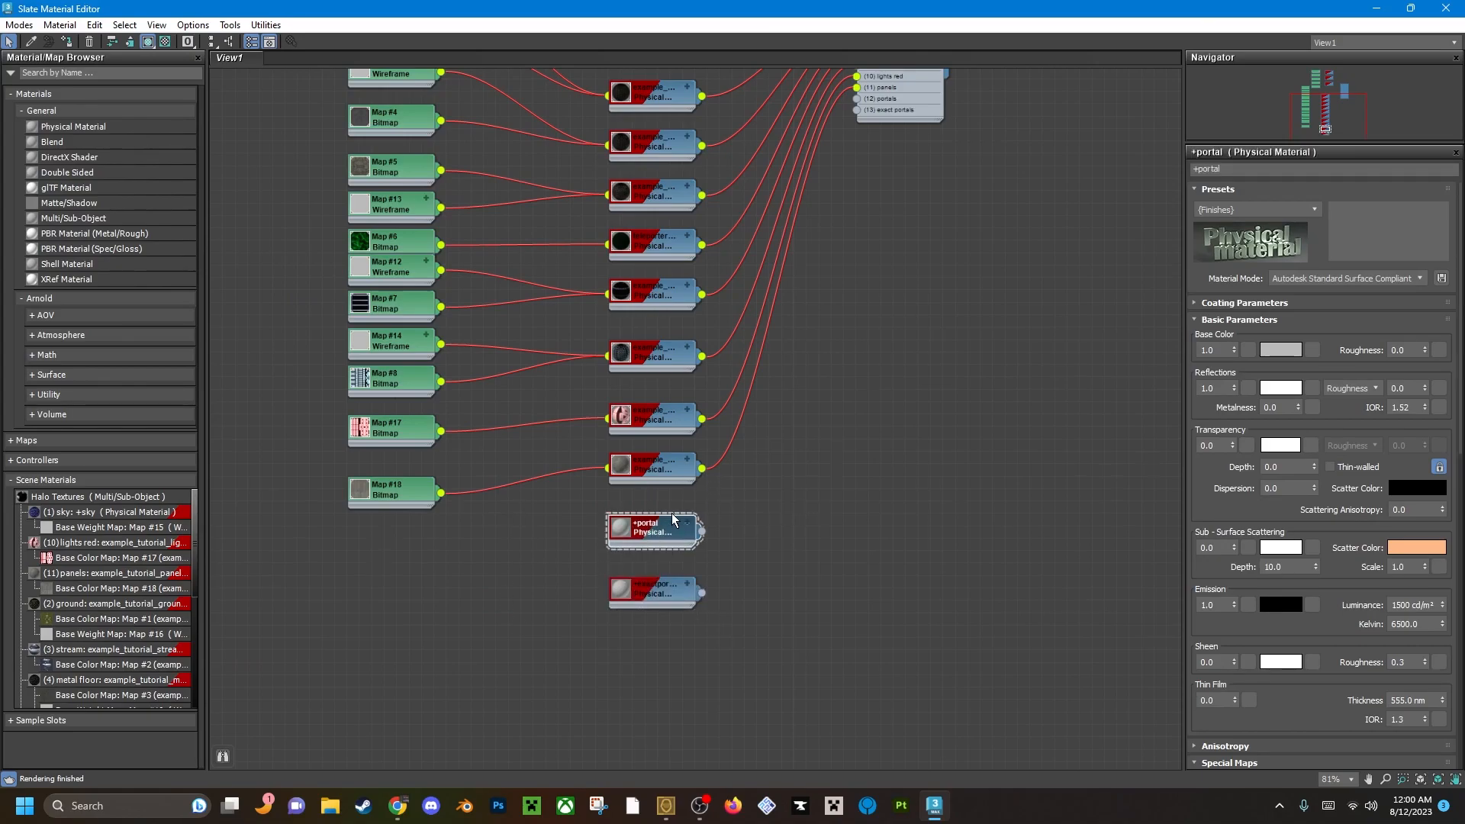
pyautogui.moveTo(713, 543); pyautogui.dragTo(723, 589, button='middle')
pyautogui.moveTo(713, 578); pyautogui.dragTo(866, 144)
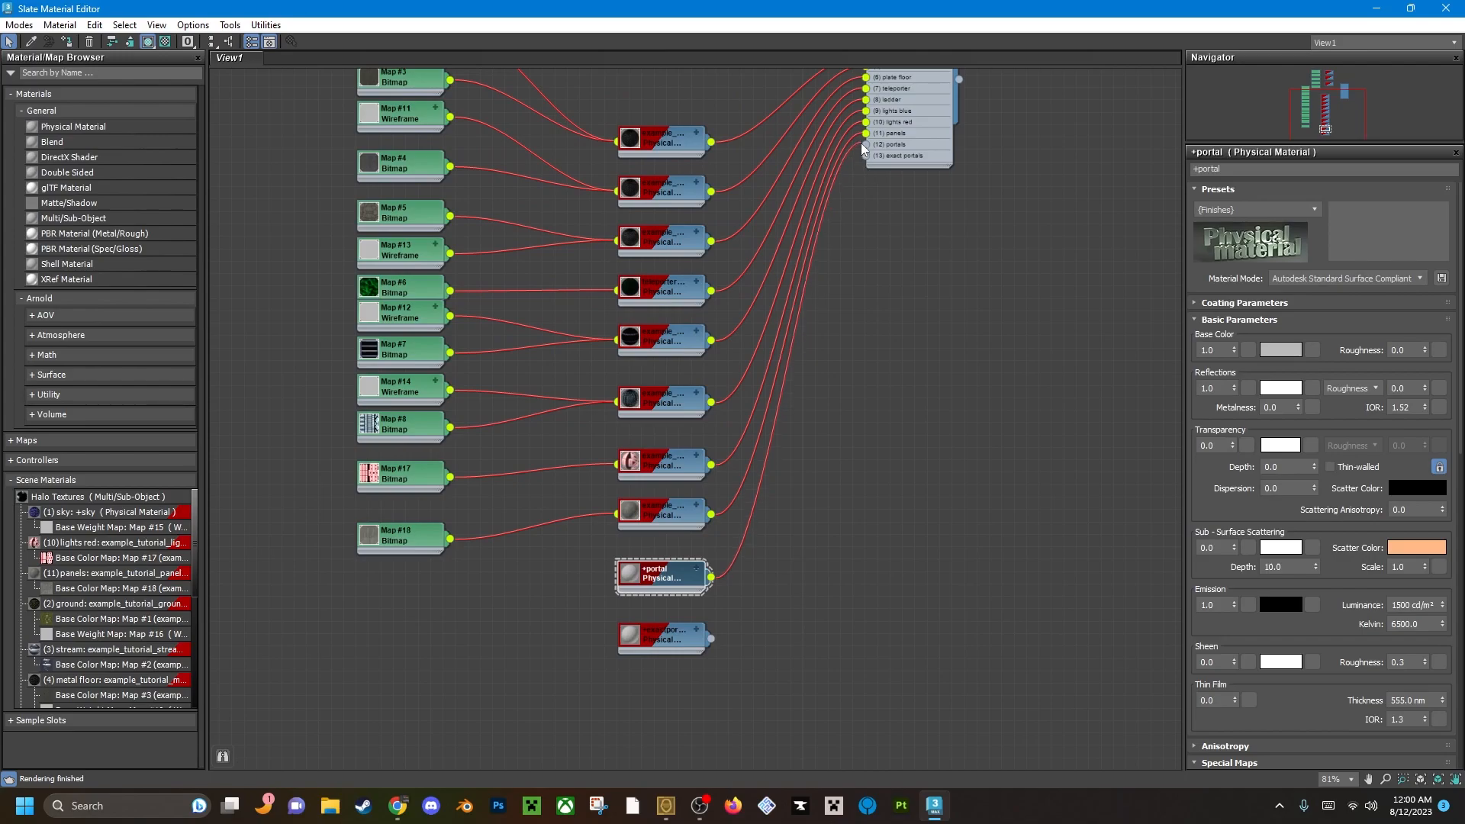
pyautogui.moveTo(713, 640); pyautogui.dragTo(866, 156)
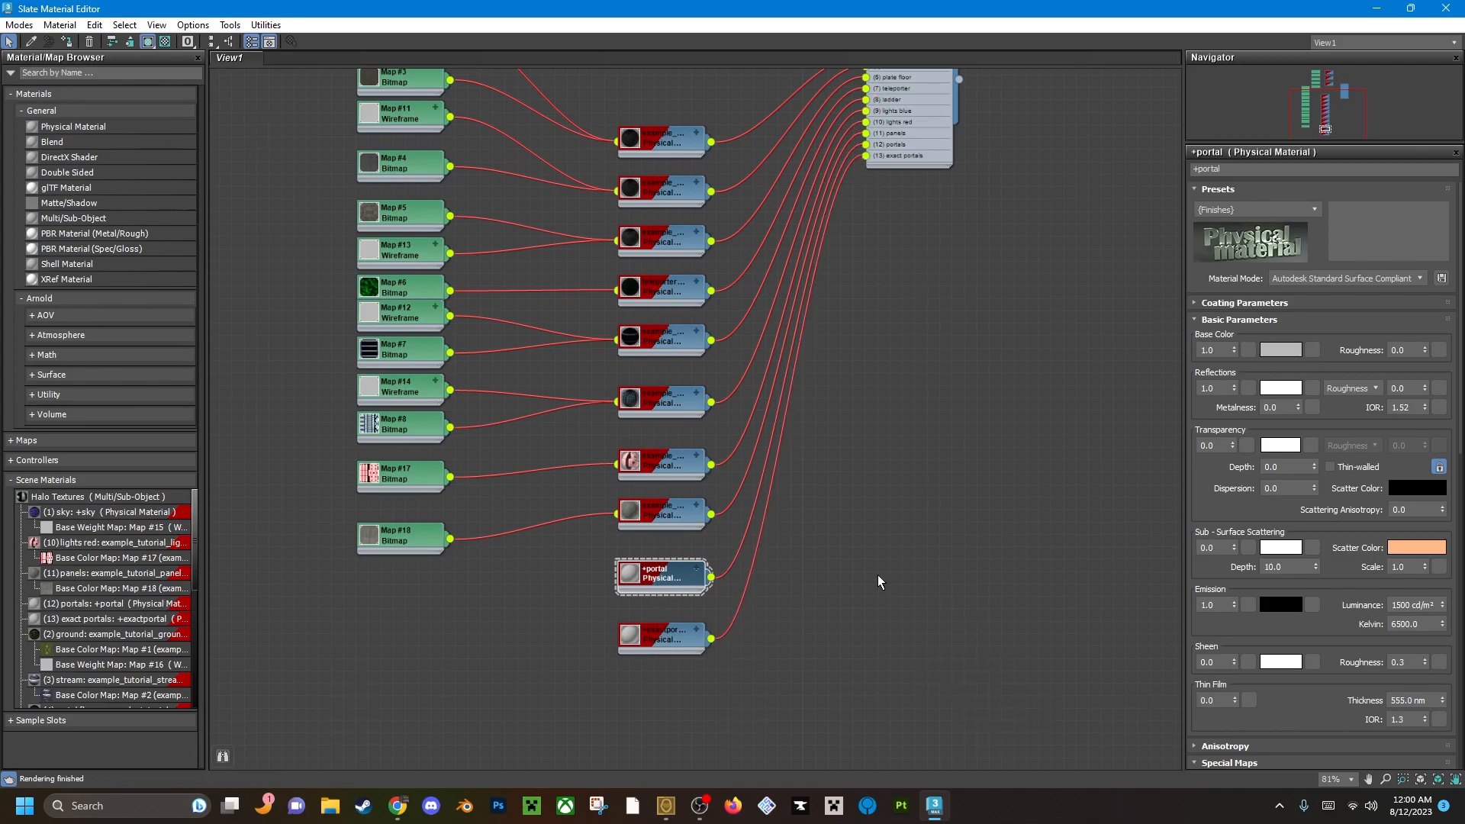
# Set the base color of the +portal material to a saturated orange.
pyautogui.moveTo(804, 436); pyautogui.dragTo(792, 510, button='middle')
pyautogui.moveTo(759, 608); pyautogui.dragTo(760, 562, button='middle')
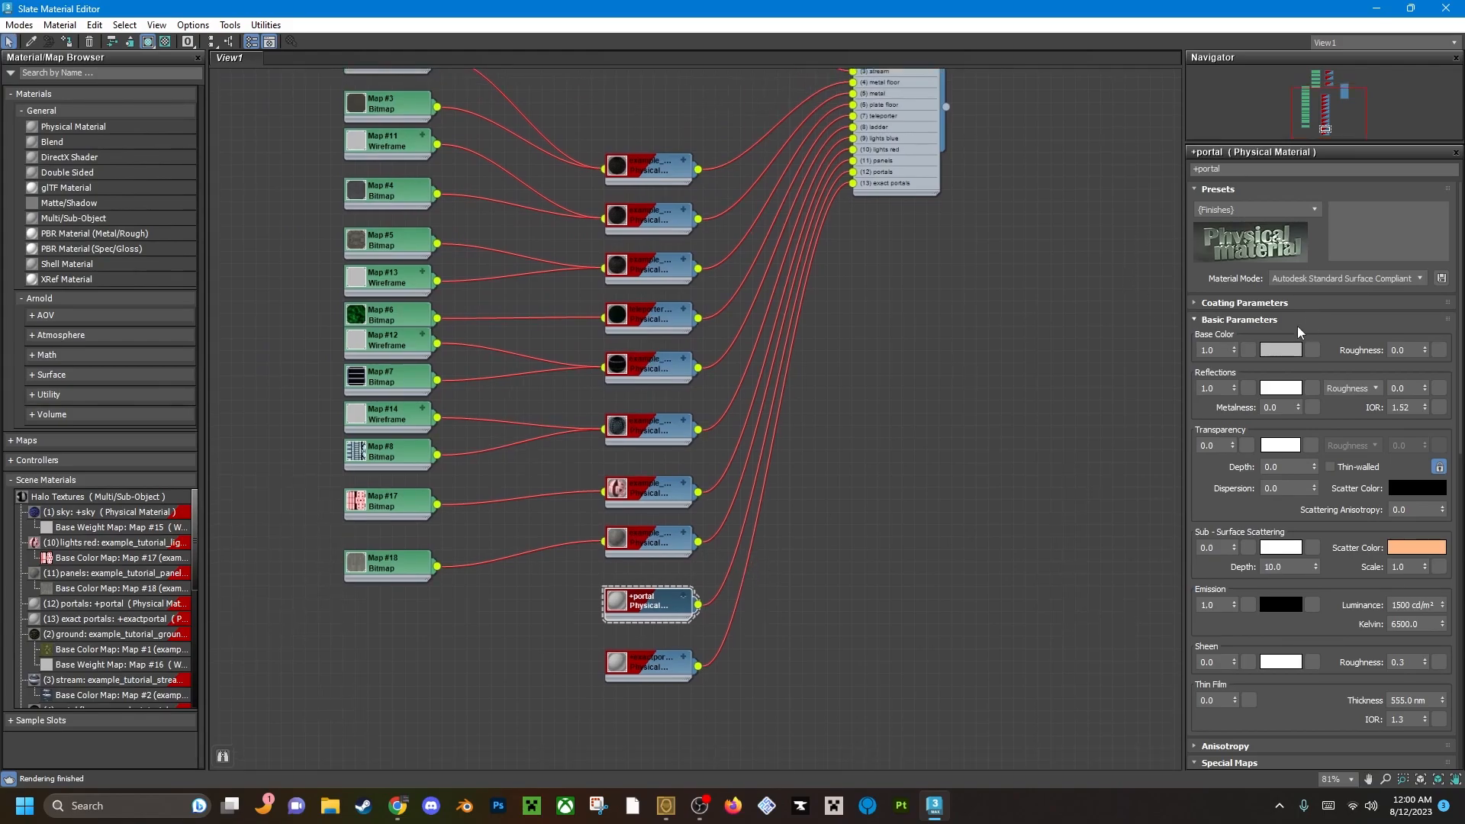
pyautogui.click(1287, 356)
pyautogui.moveTo(975, 219); pyautogui.dragTo(958, 190)
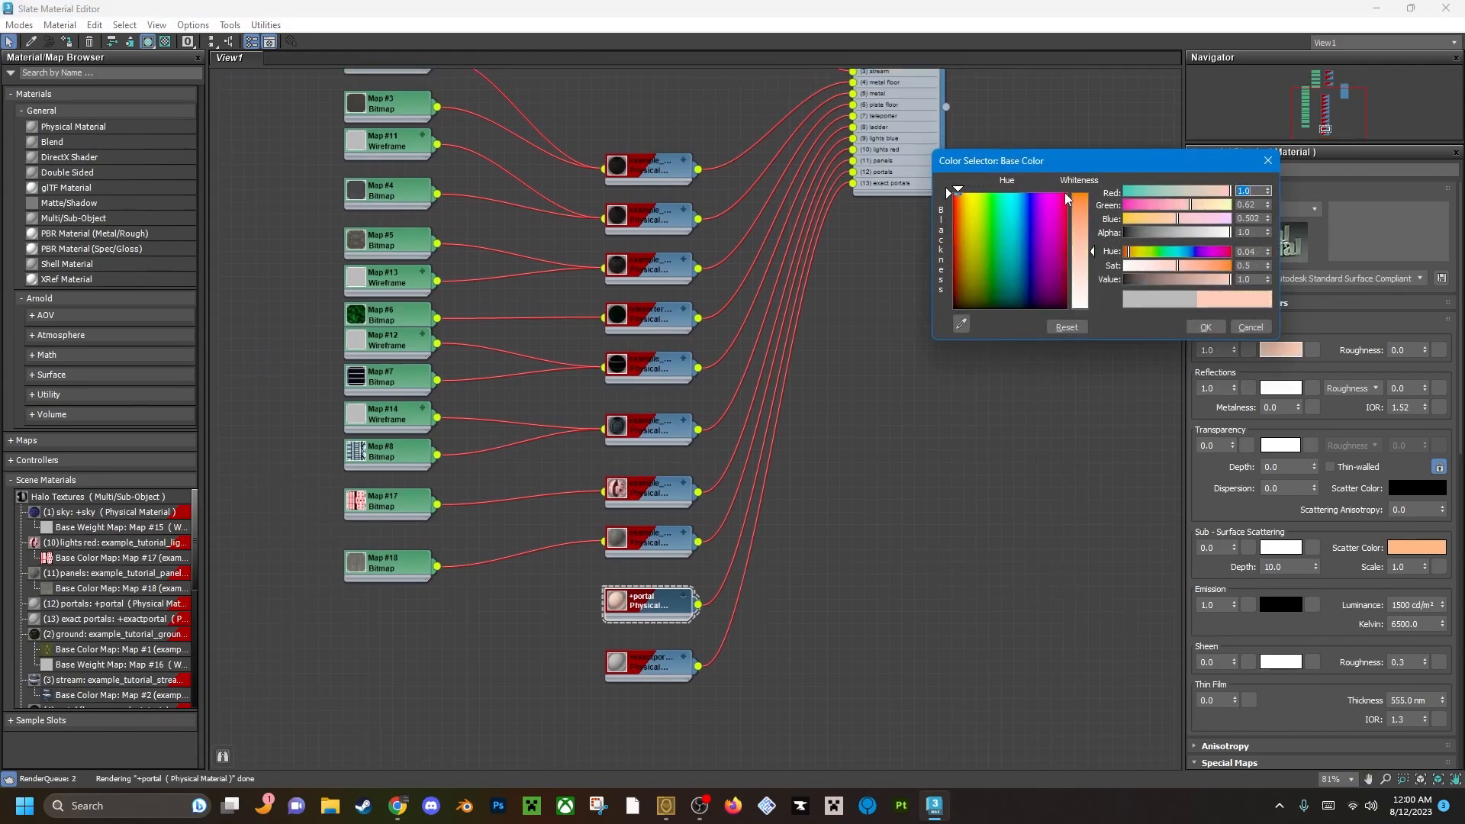
pyautogui.click(1090, 206)
pyautogui.click(1205, 327)
# Set the base color of the +exactportal material to a saturated blue.
pyautogui.moveTo(679, 669); pyautogui.dragTo(701, 583, button='middle')
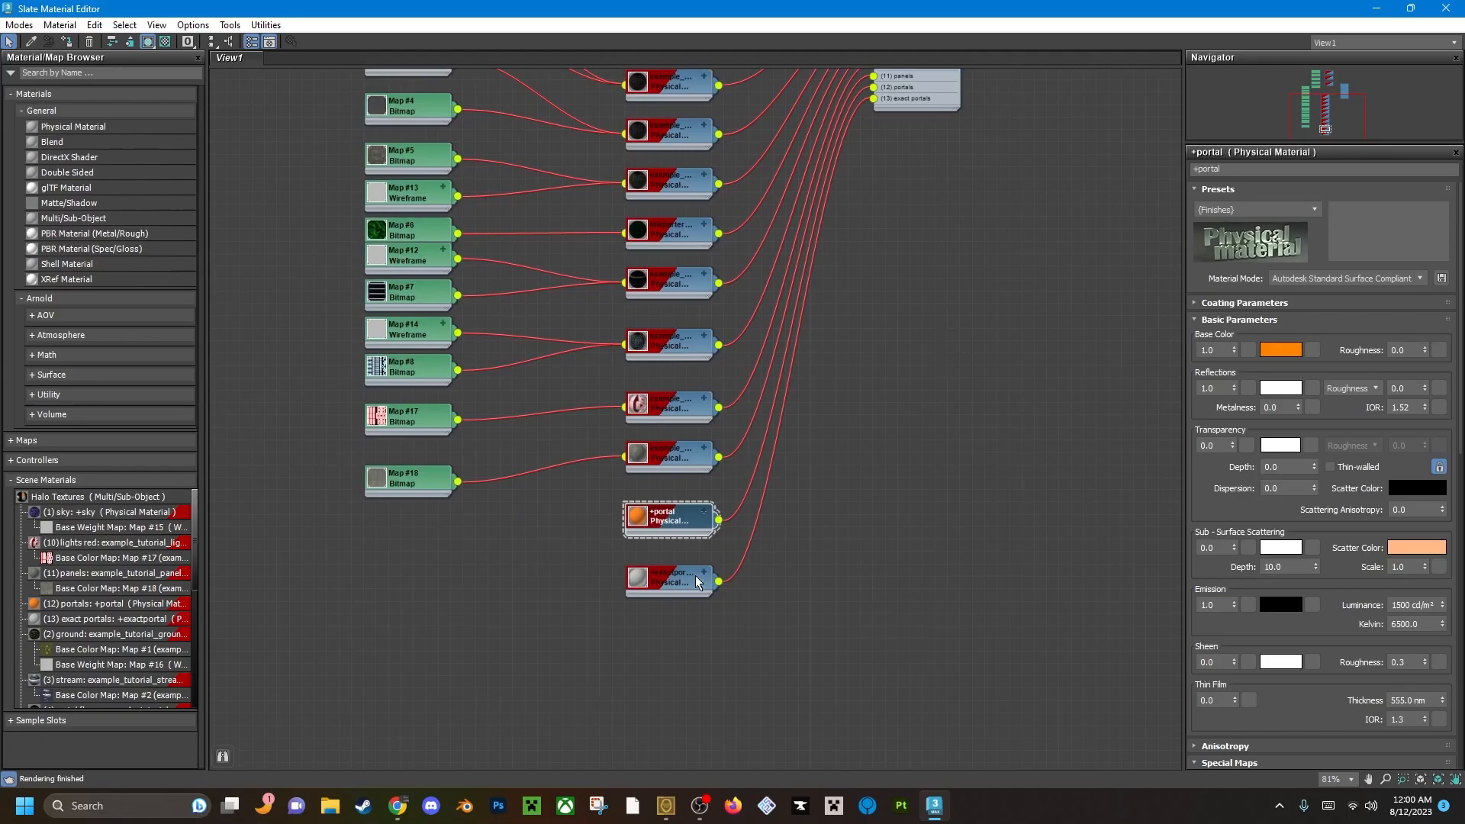
pyautogui.click(701, 582)
pyautogui.moveTo(1023, 232); pyautogui.dragTo(1017, 188)
pyautogui.moveTo(1070, 235); pyautogui.dragTo(1125, 203)
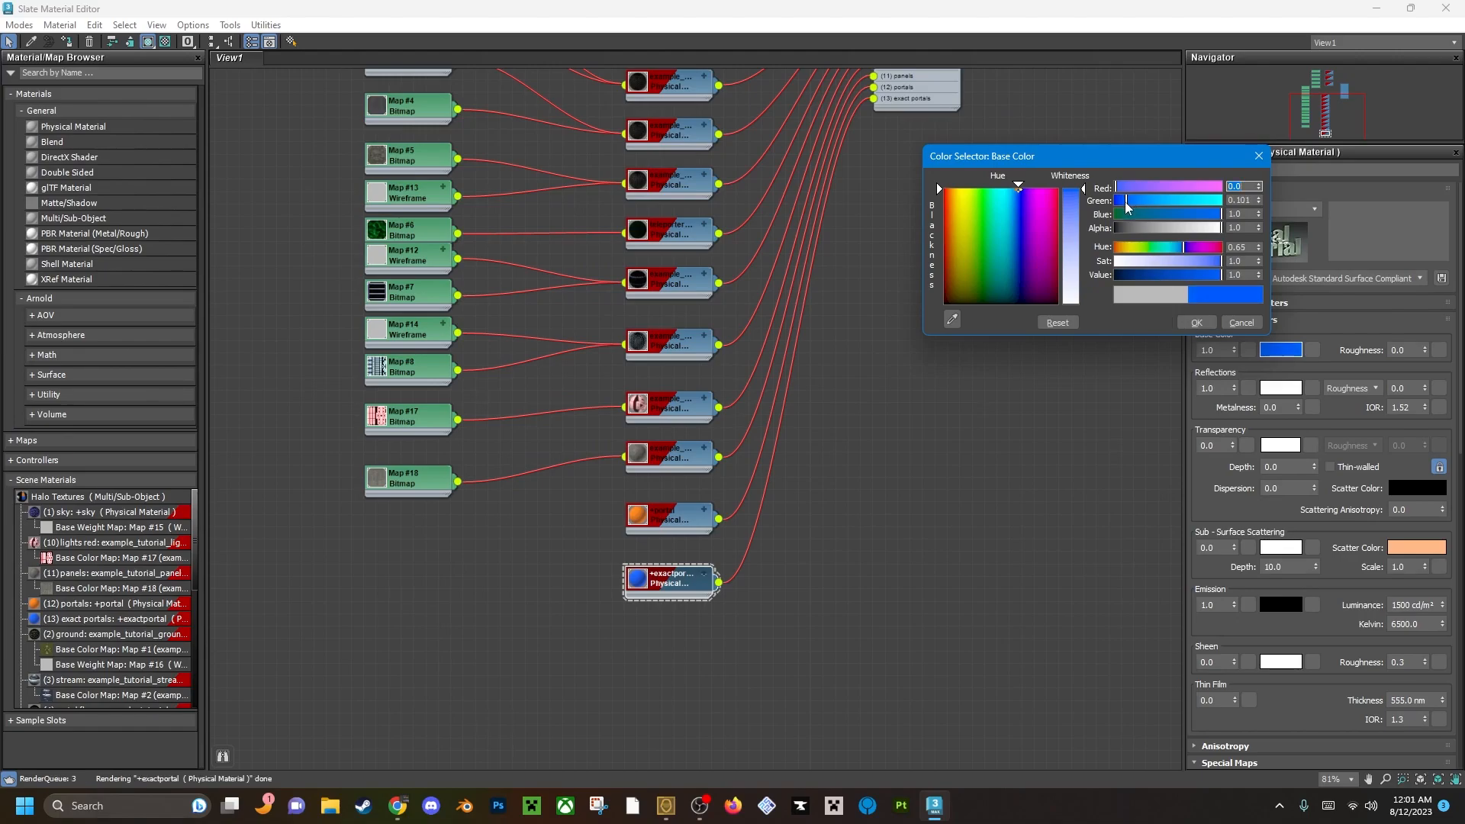
pyautogui.click(1196, 322)
# Close the material editor and select all polygons of the portal wall grid.
pyautogui.moveTo(862, 505); pyautogui.dragTo(905, 452, button='middle')
pyautogui.scroll(5, 758, 525)
pyautogui.scroll(-5, 661, 505)
pyautogui.moveTo(739, 419); pyautogui.dragTo(744, 518, button='middle')
pyautogui.scroll(-2, 744, 519)
pyautogui.moveTo(839, 442); pyautogui.dragTo(736, 448, button='middle')
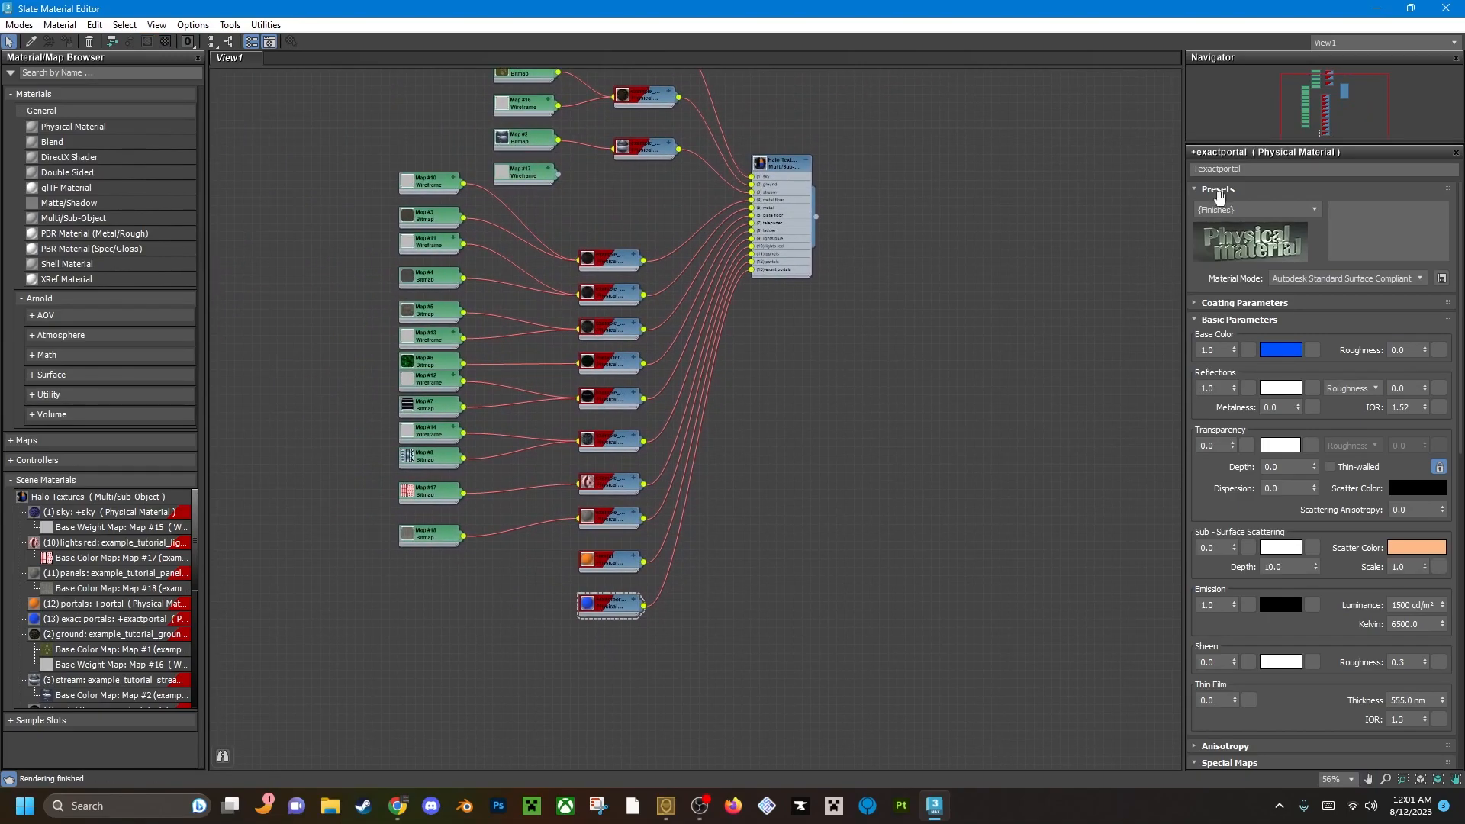
pyautogui.click(1449, 7)
pyautogui.keyDown('alt'); pyautogui.moveTo(527, 419); pyautogui.dragTo(689, 431, button='middle'); pyautogui.keyUp('alt')
pyautogui.press('4')
pyautogui.click(695, 432)
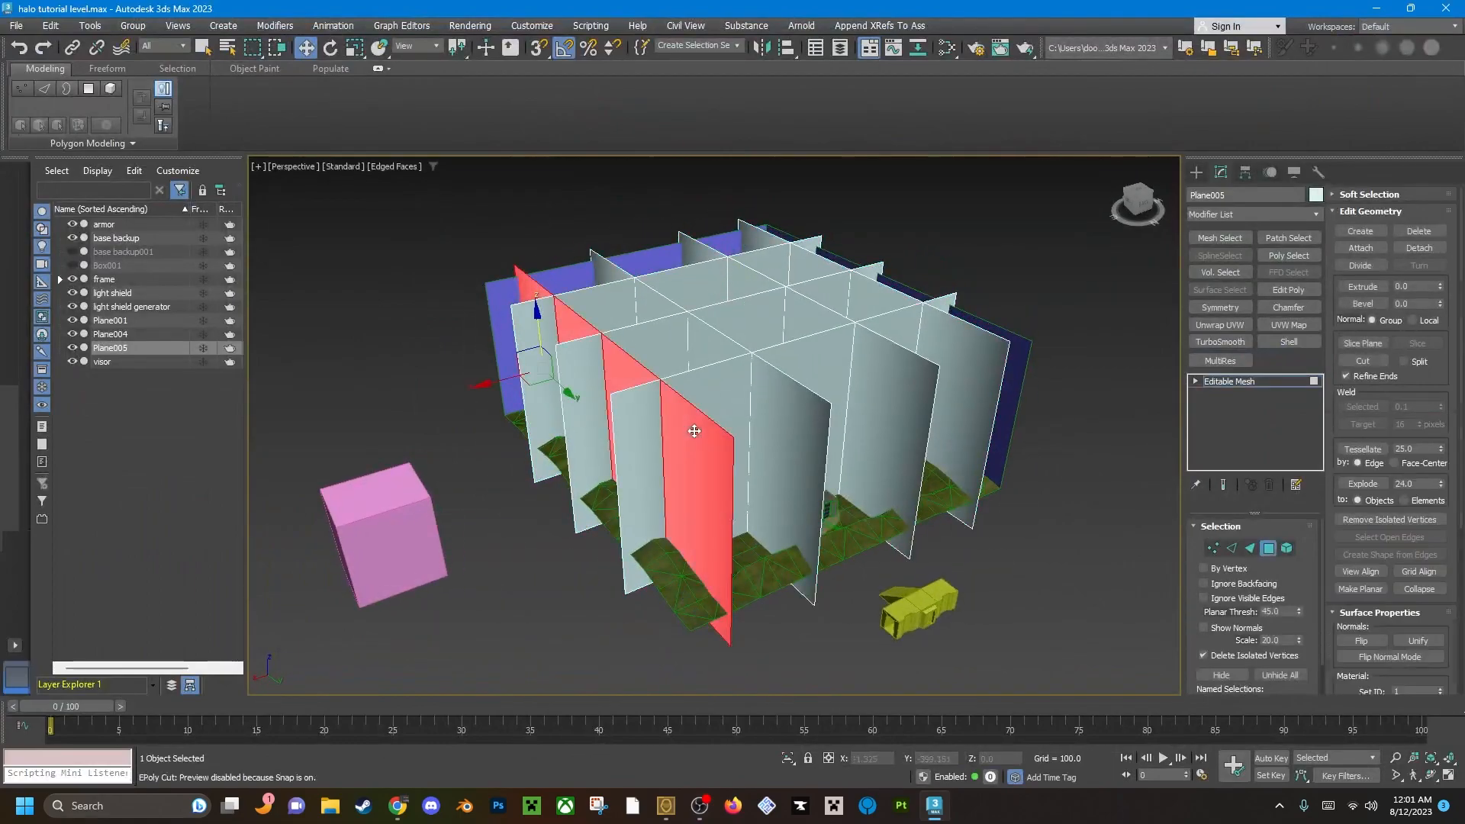
pyautogui.hotkey('ctrl', 'a')
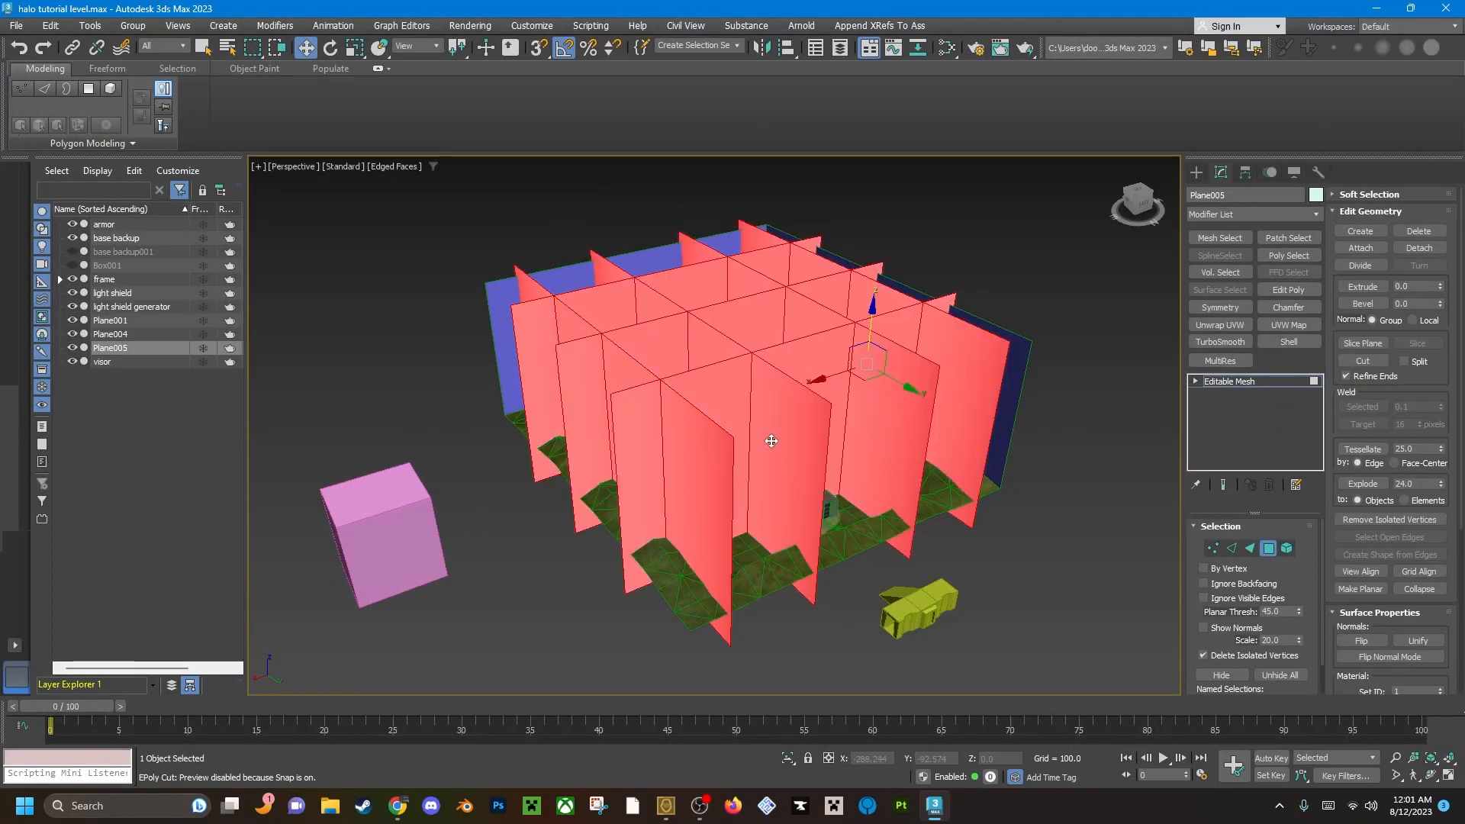
# Reopen the material editor and assign the Halo Textures Multi/Sub-Object material to the selected portal walls.
pyautogui.press('m')
pyautogui.scroll(5, 671, 435)
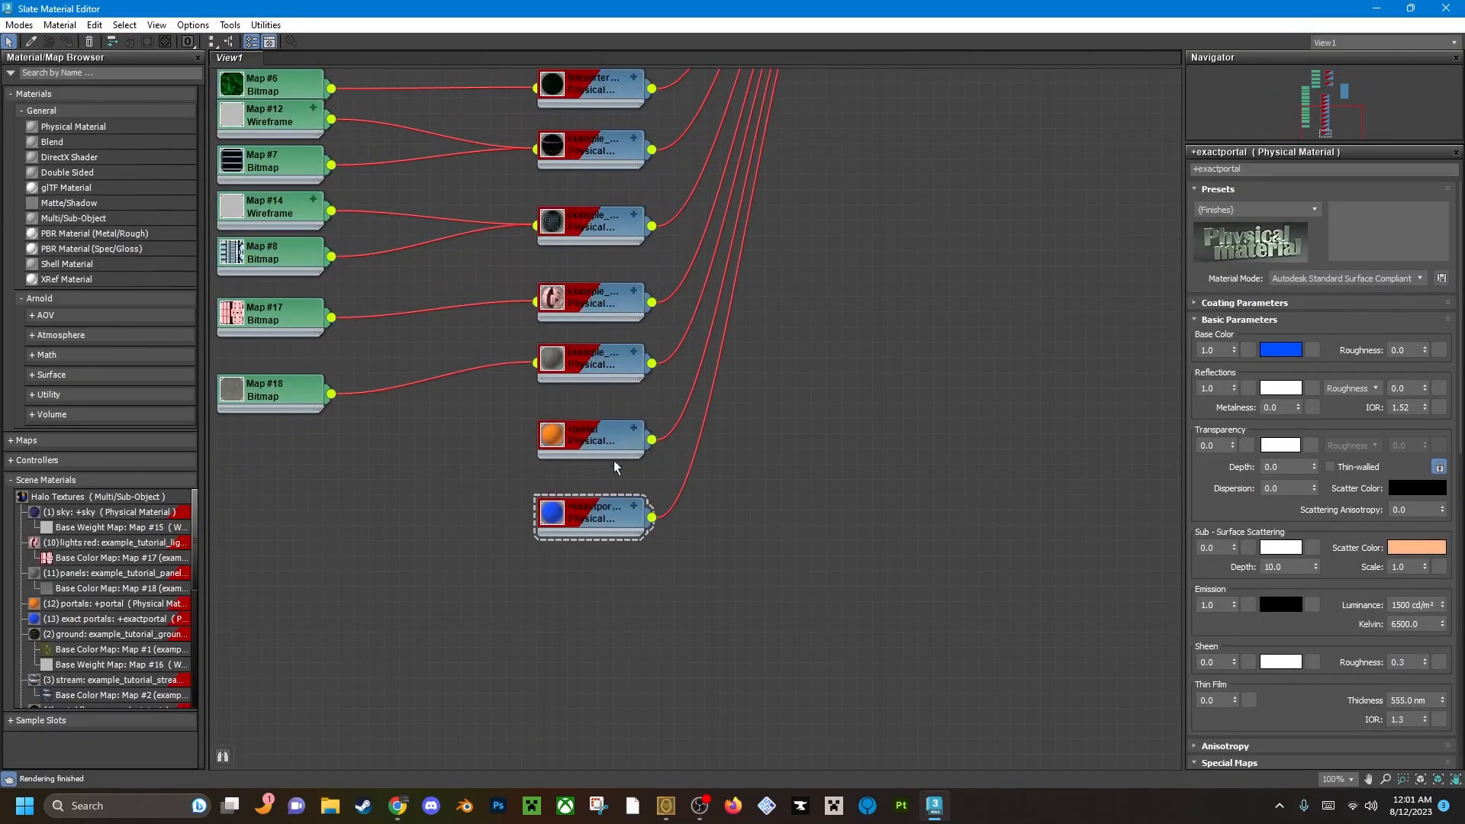
pyautogui.doubleClick(602, 452)
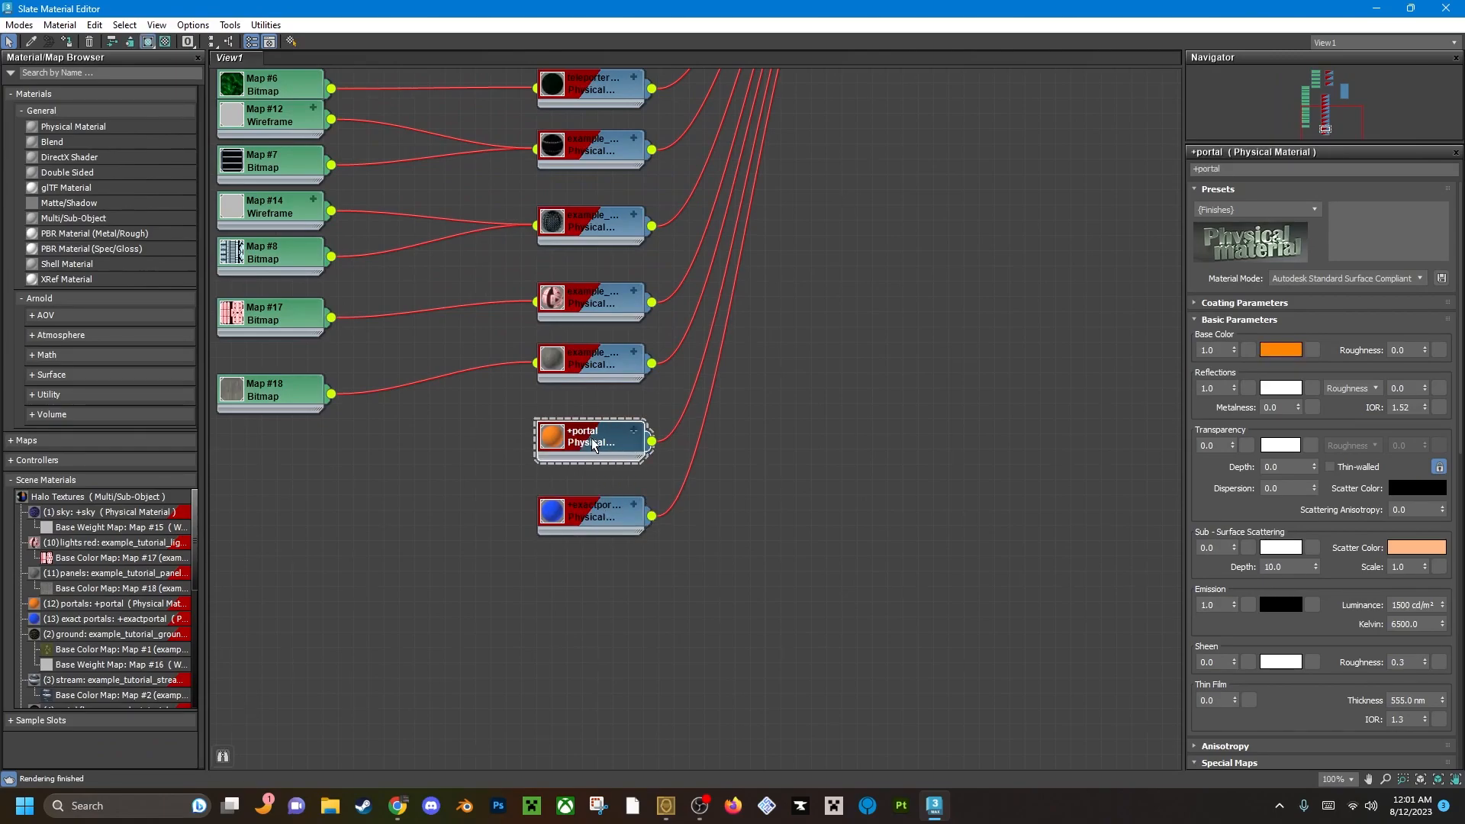
pyautogui.rightClick(594, 445)
pyautogui.click(680, 68)
pyautogui.moveTo(824, 298); pyautogui.dragTo(708, 469, button='middle')
pyautogui.doubleClick(774, 246)
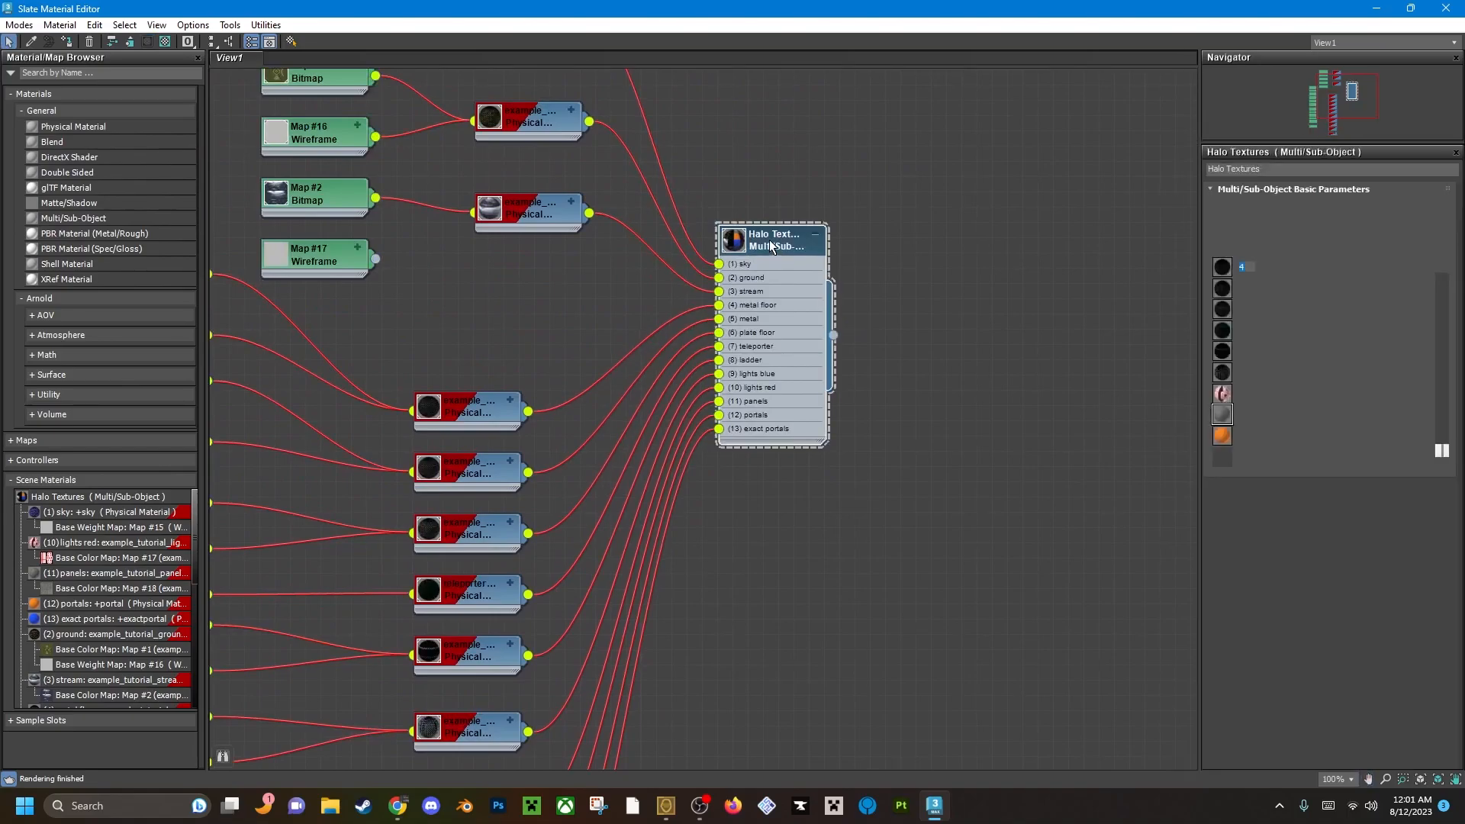
pyautogui.rightClick(772, 246)
pyautogui.click(841, 263)
pyautogui.moveTo(803, 472); pyautogui.dragTo(867, 294, button='middle')
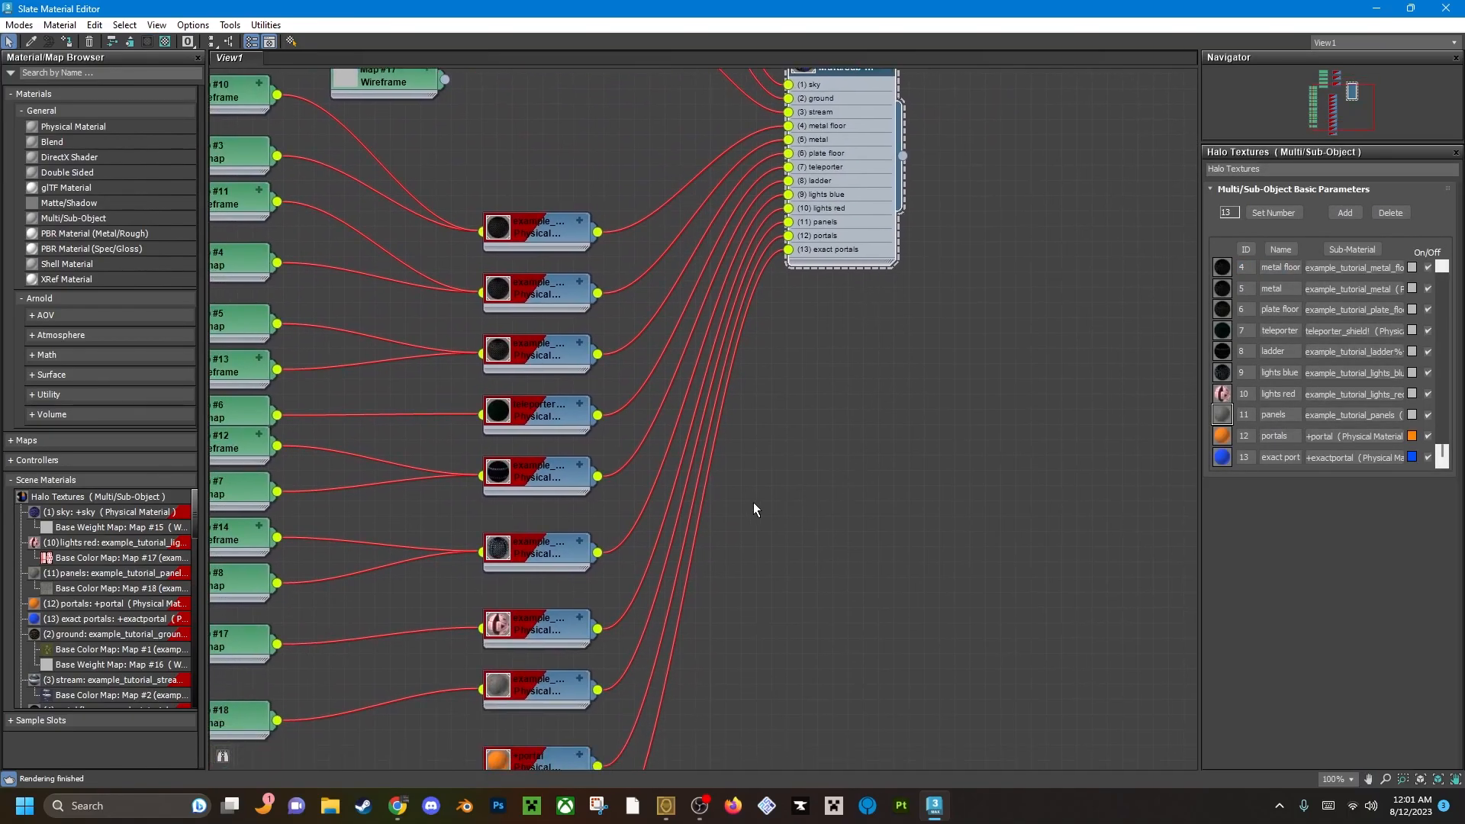
pyautogui.hotkey('alt', 'Tab')
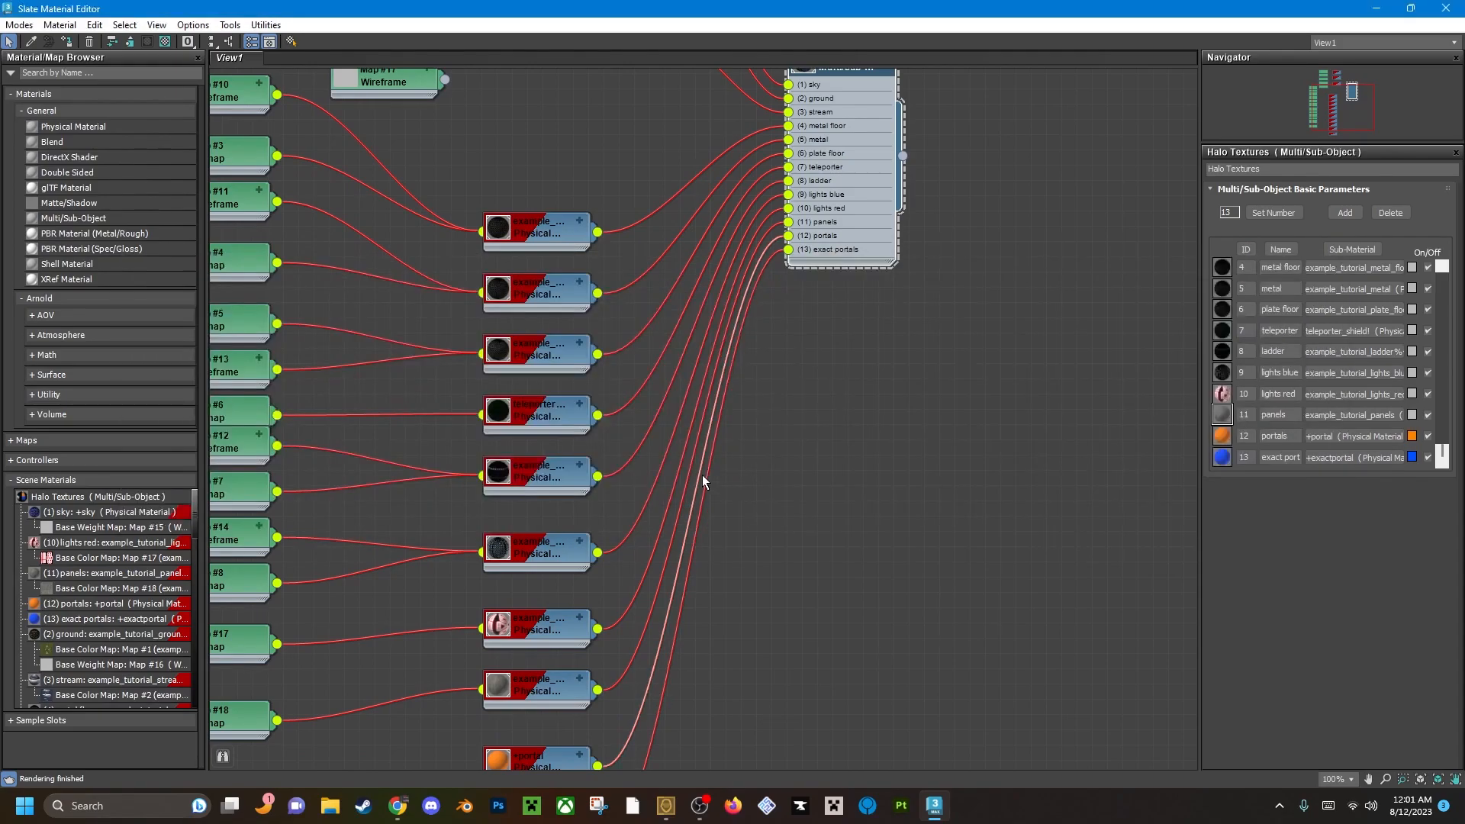
pyautogui.hotkey('alt', 'Tab')
pyautogui.moveTo(719, 488); pyautogui.dragTo(684, 435, button='middle')
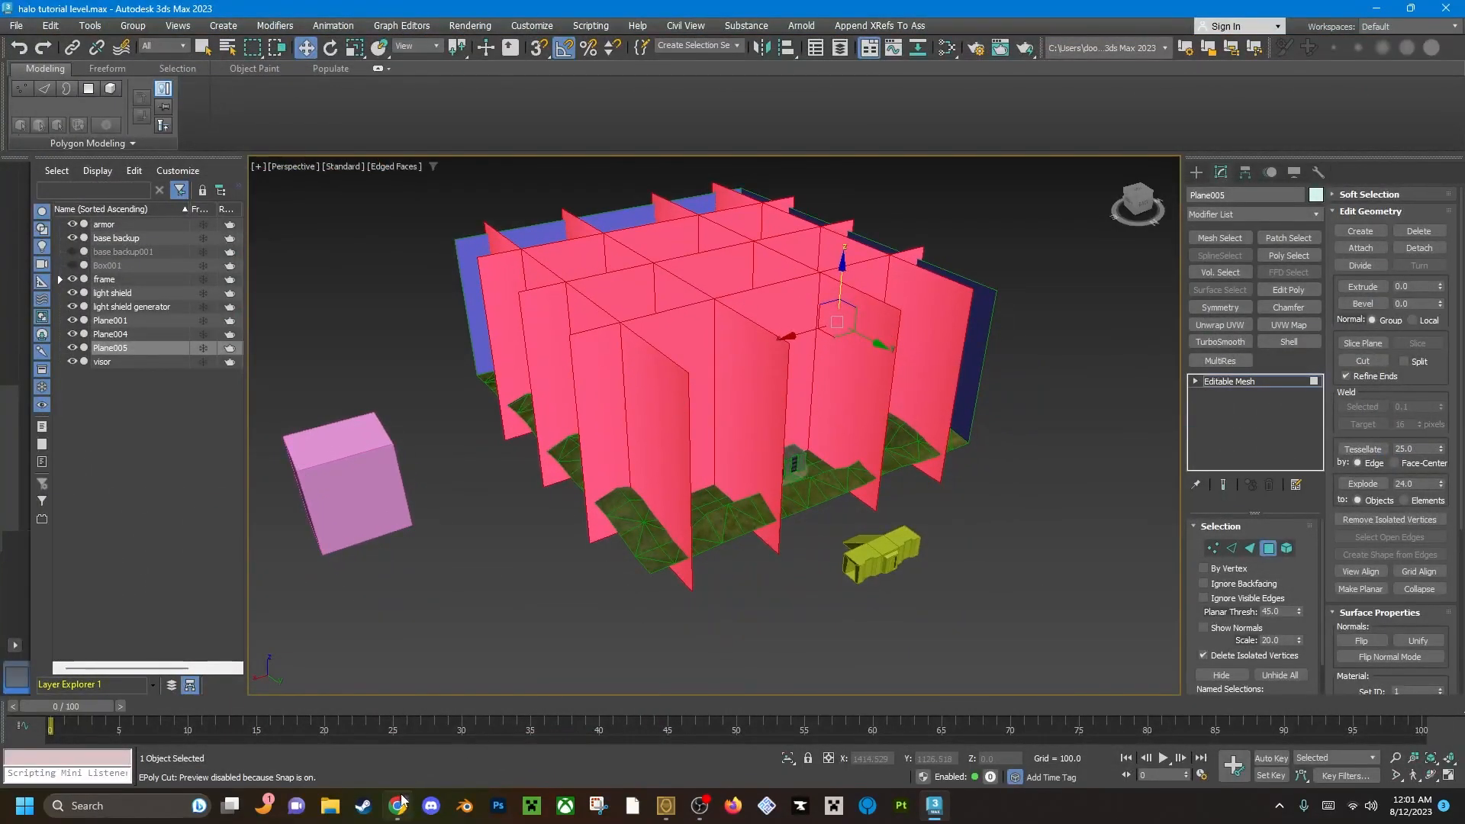
pyautogui.moveTo(840, 439)
pyautogui.mouseDown(button='middle')
pyautogui.moveTo(855, 446)
pyautogui.moveTo(843, 467)
pyautogui.mouseUp(button='middle')
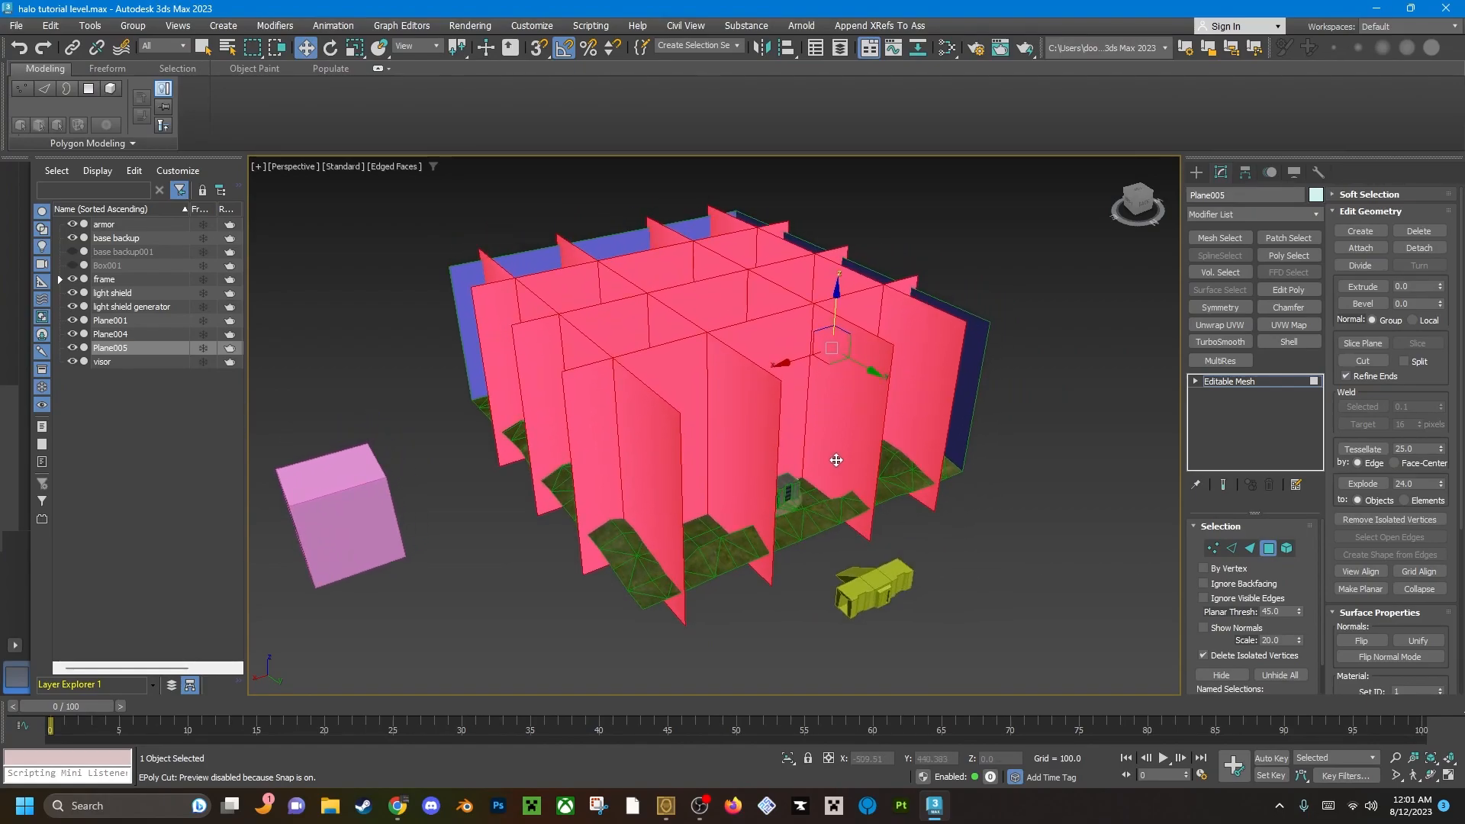
pyautogui.scroll(-3, 1460, 633)
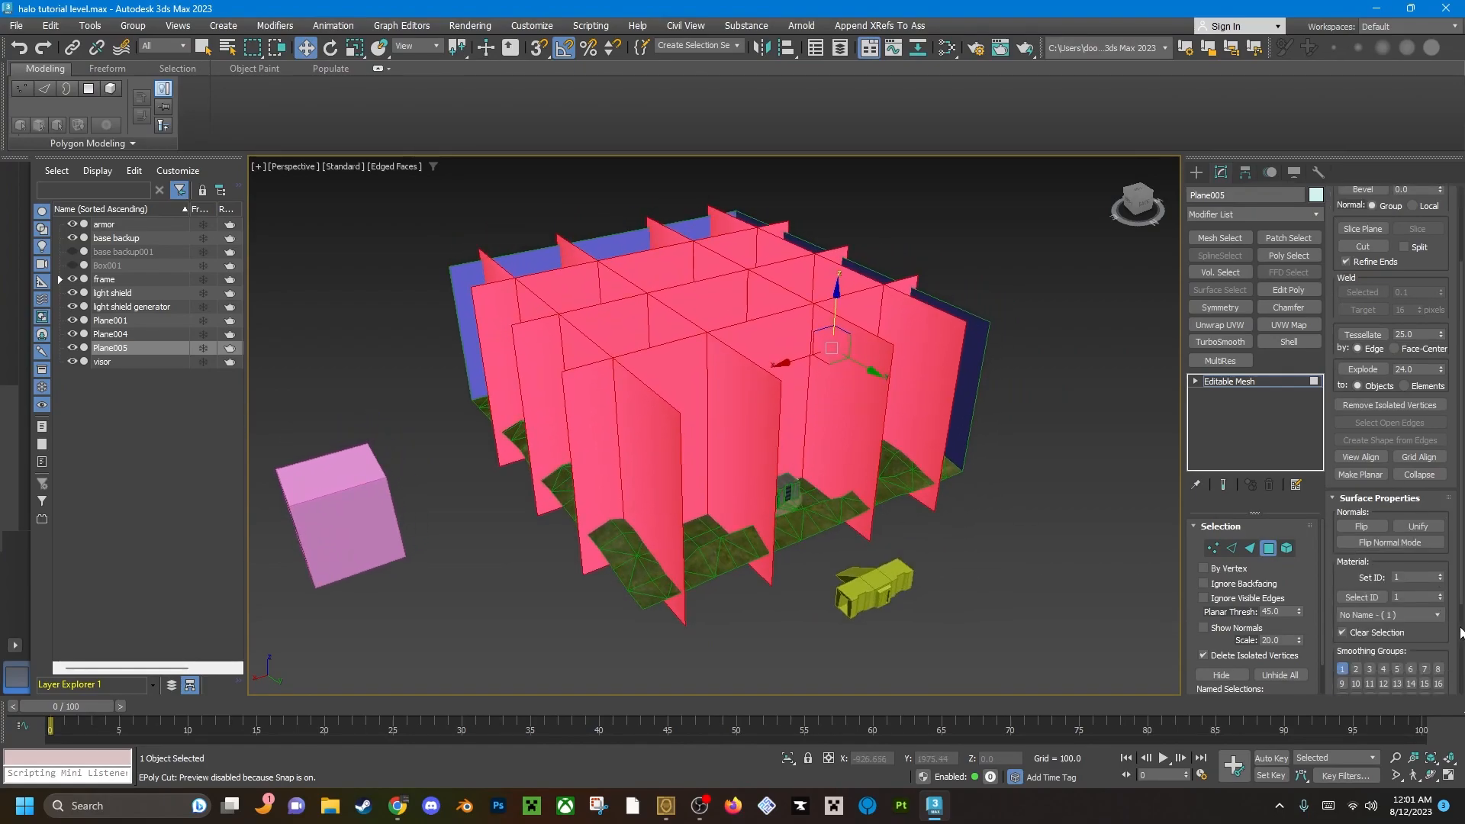
pyautogui.click(1442, 576)
pyautogui.click(1442, 575)
pyautogui.click(1441, 581)
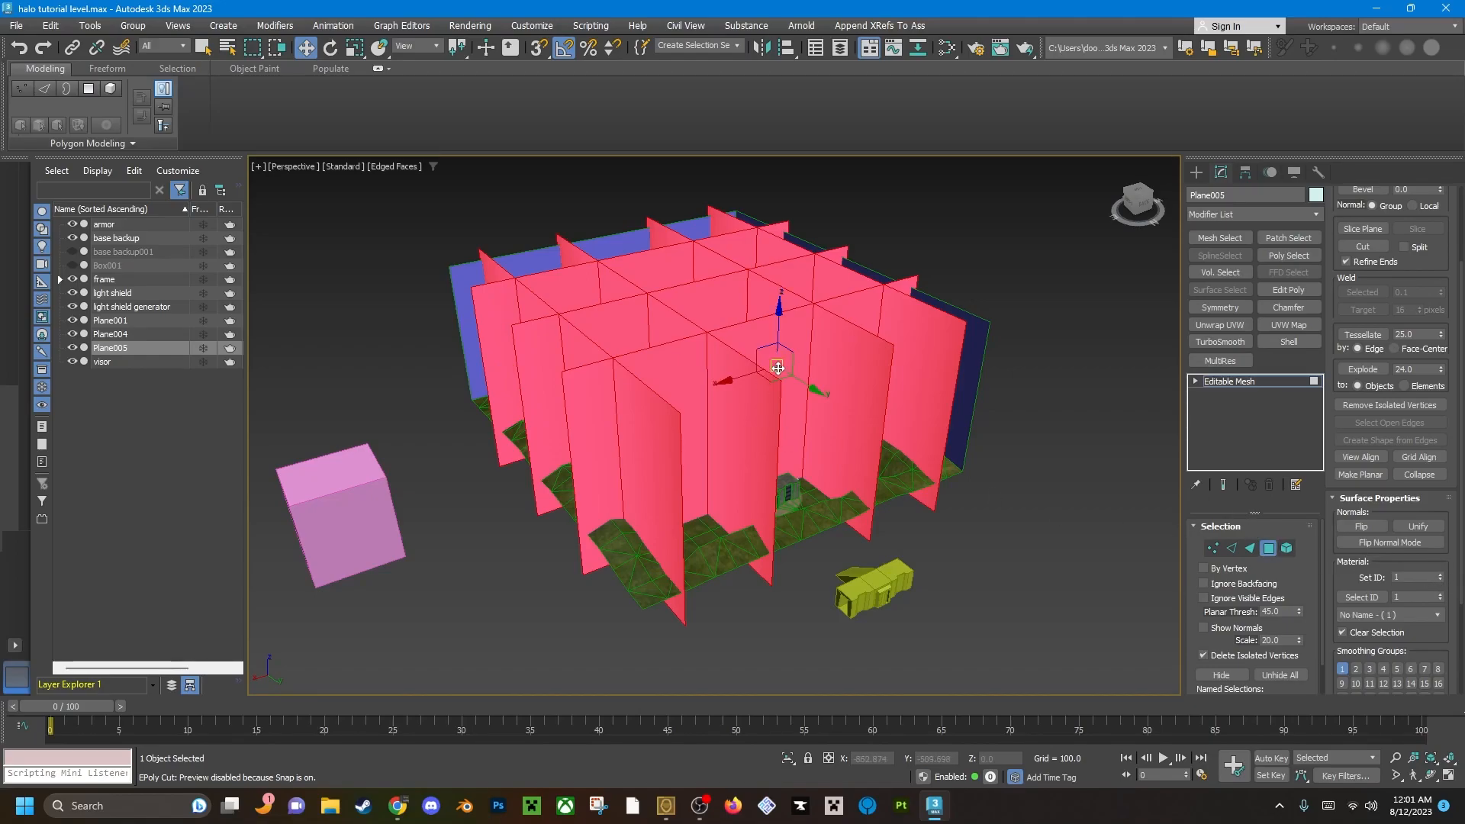
# Assign the +portal material to the selected portal walls from the material editor and close the editor.
pyautogui.press('m')
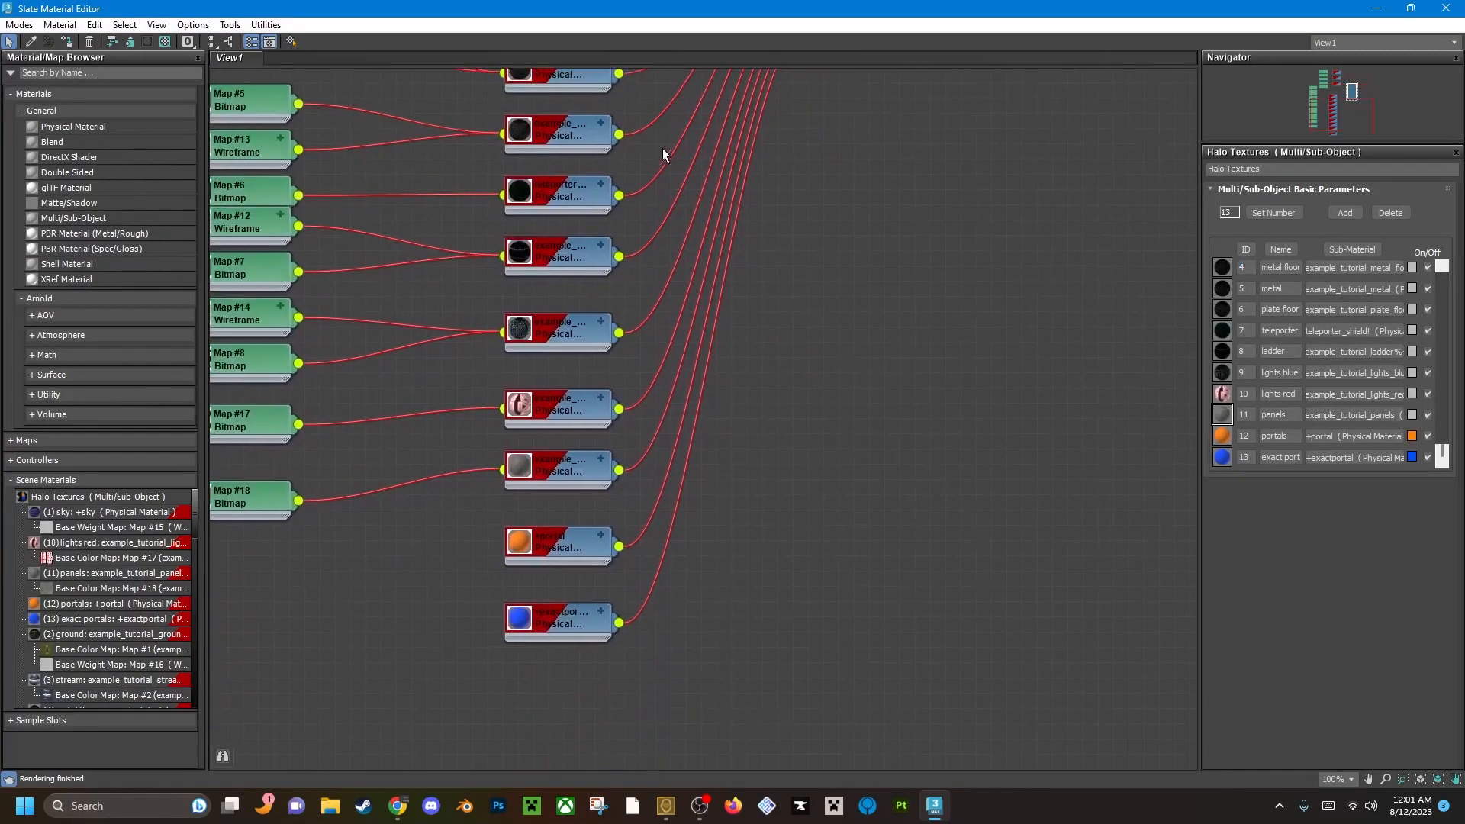
pyautogui.doubleClick(576, 481)
pyautogui.rightClick(580, 476)
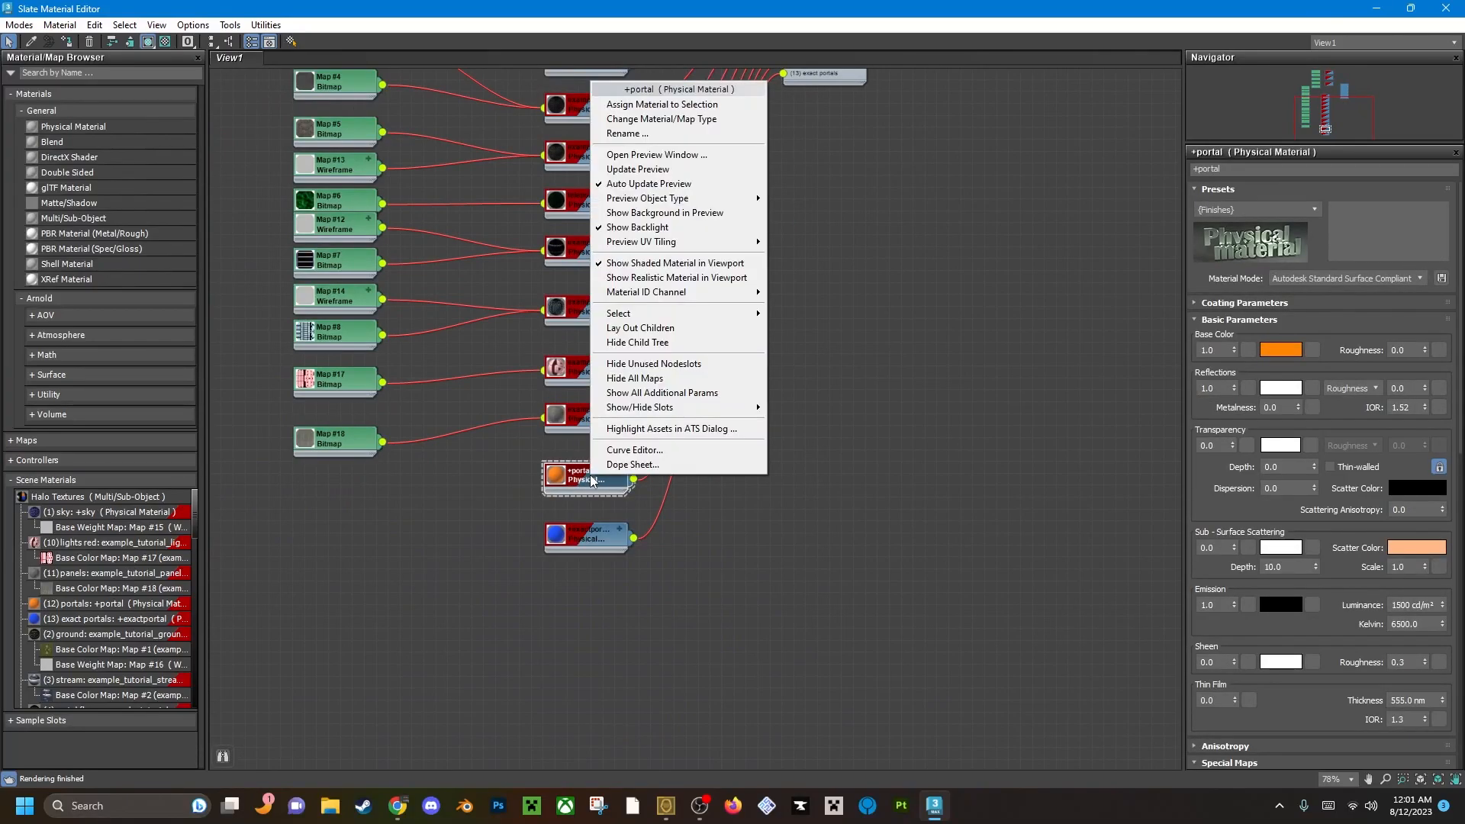
pyautogui.click(640, 105)
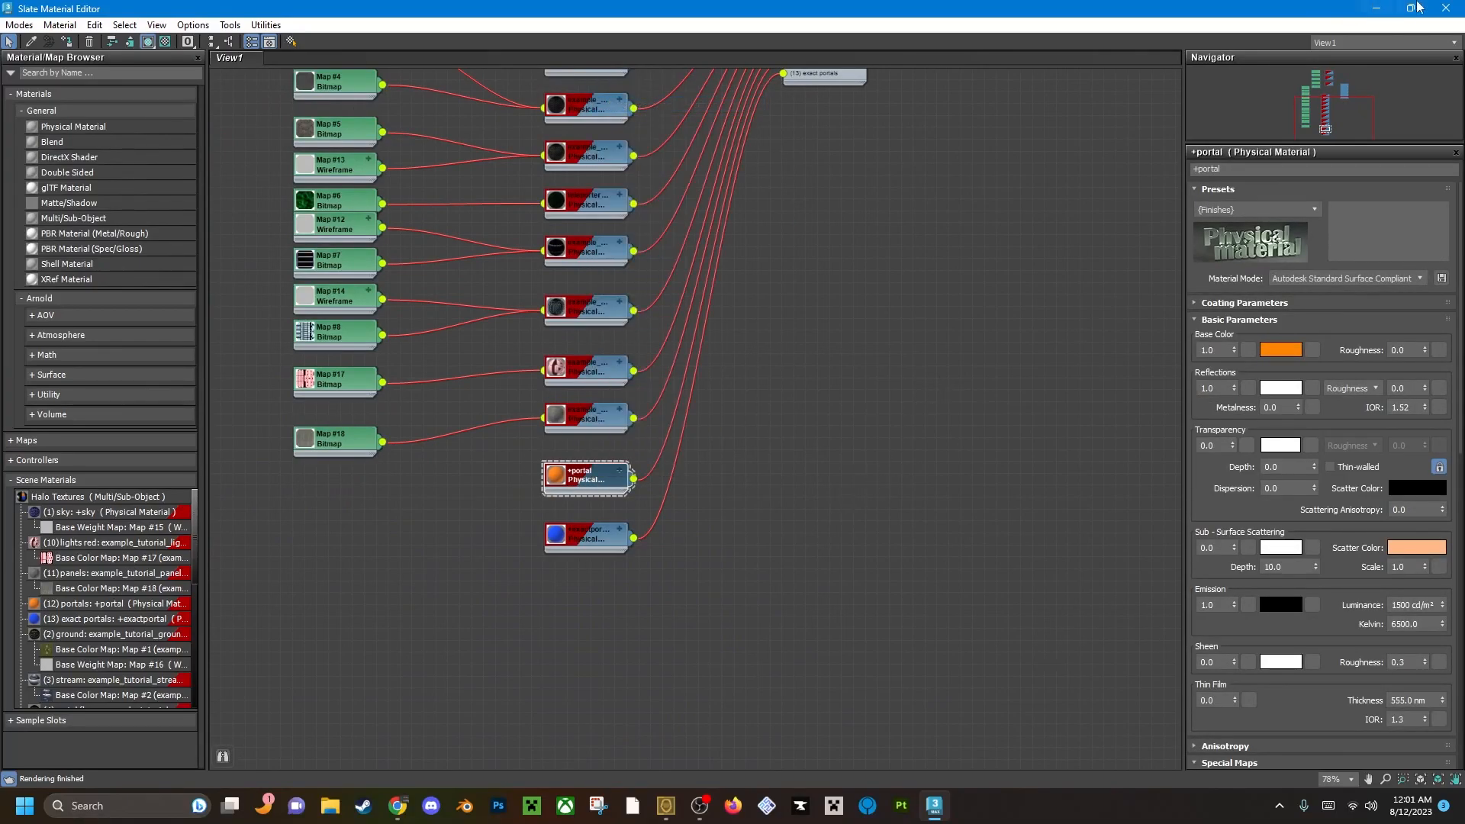
pyautogui.click(1444, 9)
# Inspect the orange portal wall grid from several sides and deselect it.
pyautogui.scroll(3, 791, 517)
pyautogui.click(933, 643)
pyautogui.keyDown('alt'); pyautogui.moveTo(779, 446); pyautogui.dragTo(566, 377, button='middle'); pyautogui.keyUp('alt')
pyautogui.scroll(-5, 580, 382)
pyautogui.keyDown('alt'); pyautogui.moveTo(654, 419); pyautogui.dragTo(596, 393, button='middle'); pyautogui.keyUp('alt')
pyautogui.moveTo(595, 393); pyautogui.dragTo(711, 465, button='middle')
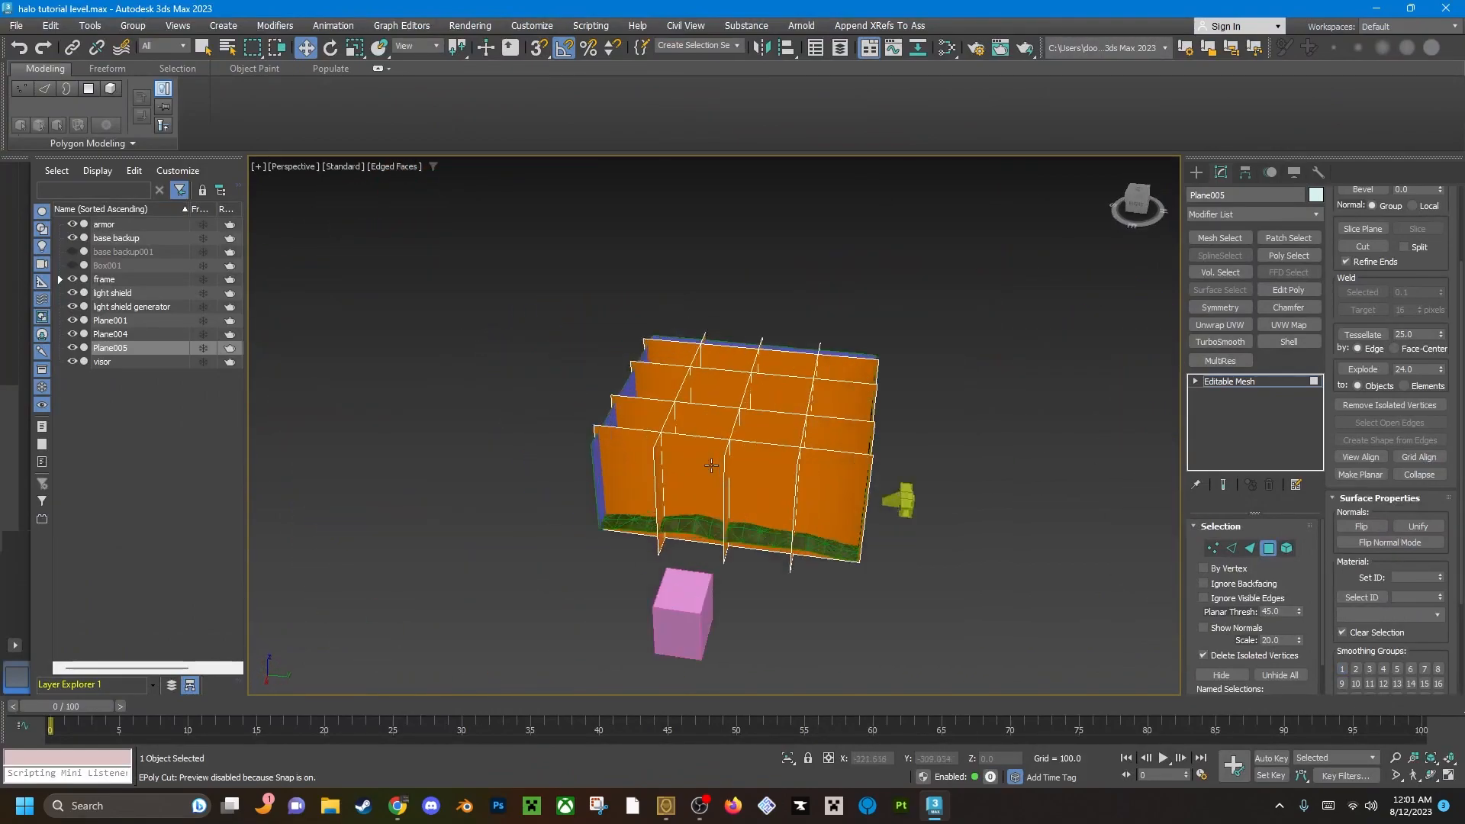
pyautogui.scroll(4, 711, 465)
pyautogui.keyDown('alt'); pyautogui.moveTo(877, 469); pyautogui.dragTo(709, 439, button='middle'); pyautogui.keyUp('alt')
pyautogui.click(976, 493)
pyautogui.click(709, 439)
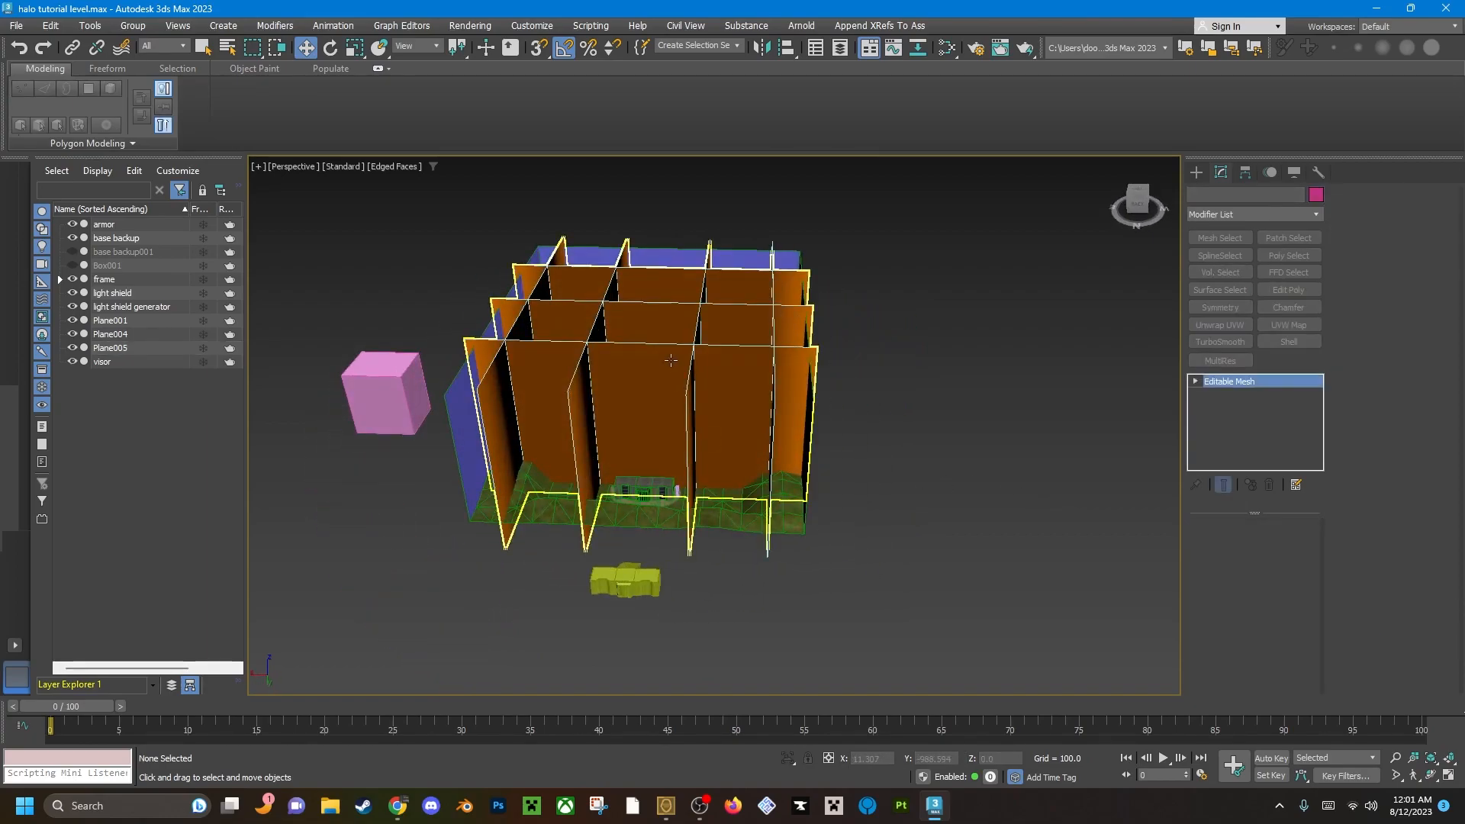
# Rename the portal wall grid object as portals and hide it from the scene.
pyautogui.keyDown('alt'); pyautogui.moveTo(577, 428); pyautogui.dragTo(651, 426, button='middle'); pyautogui.keyUp('alt')
pyautogui.click(1255, 200)
pyautogui.write('portals')
pyautogui.press('Return')
pyautogui.click(910, 451)
pyautogui.click(103, 348)
pyautogui.click(72, 348)
pyautogui.click(477, 491)
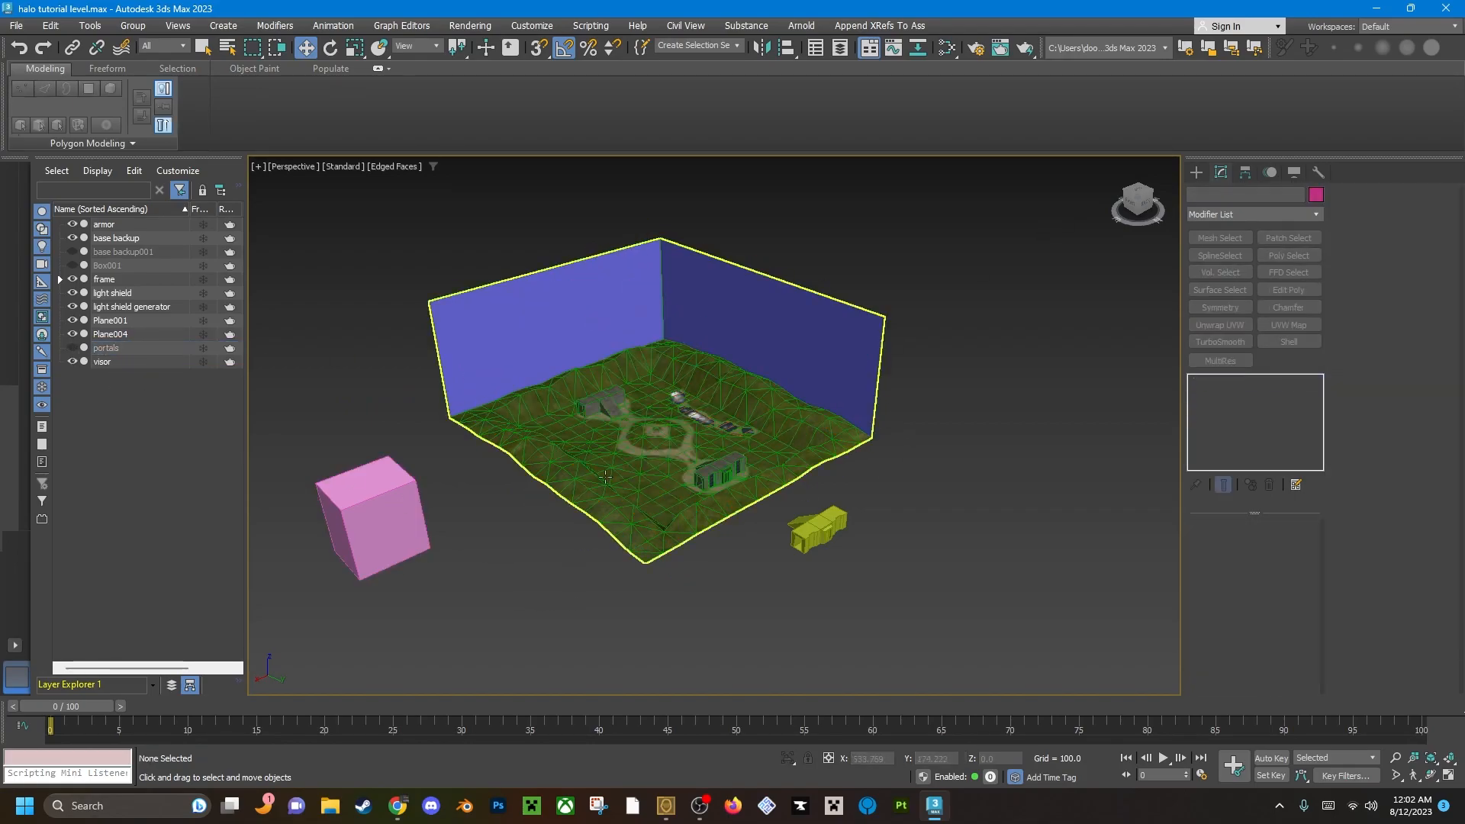
# Examine the level mesh's vertices around the doorway of the base near the steep cliff.
pyautogui.scroll(6, 608, 462)
pyautogui.click(608, 461)
pyautogui.press('1')
pyautogui.keyDown('alt'); pyautogui.moveTo(633, 473); pyautogui.dragTo(568, 418, button='middle'); pyautogui.keyUp('alt')
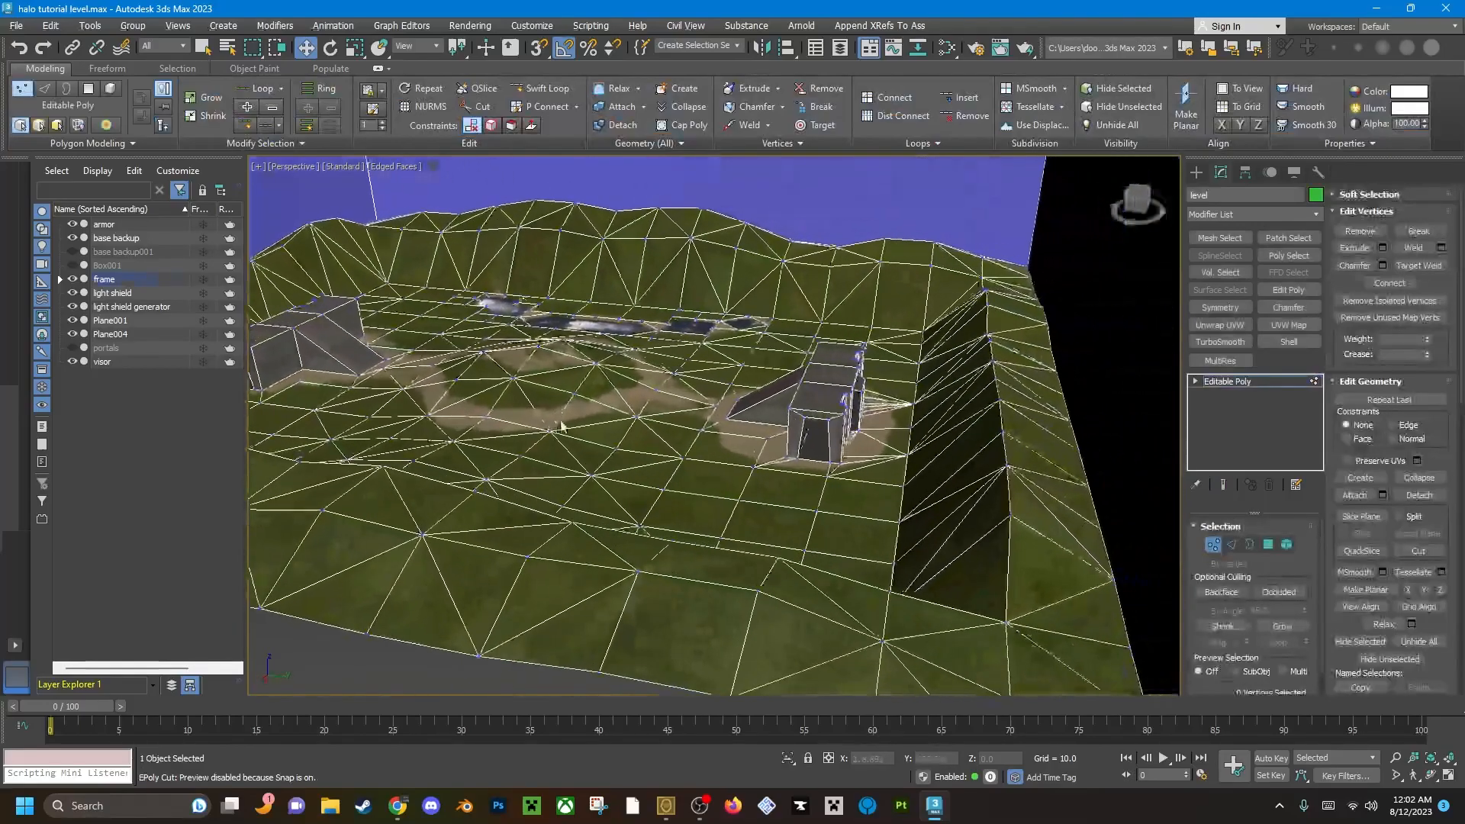
pyautogui.moveTo(801, 445); pyautogui.dragTo(743, 452, button='middle')
pyautogui.scroll(4, 760, 467)
pyautogui.scroll(-5, 788, 437)
pyautogui.scroll(5, 706, 473)
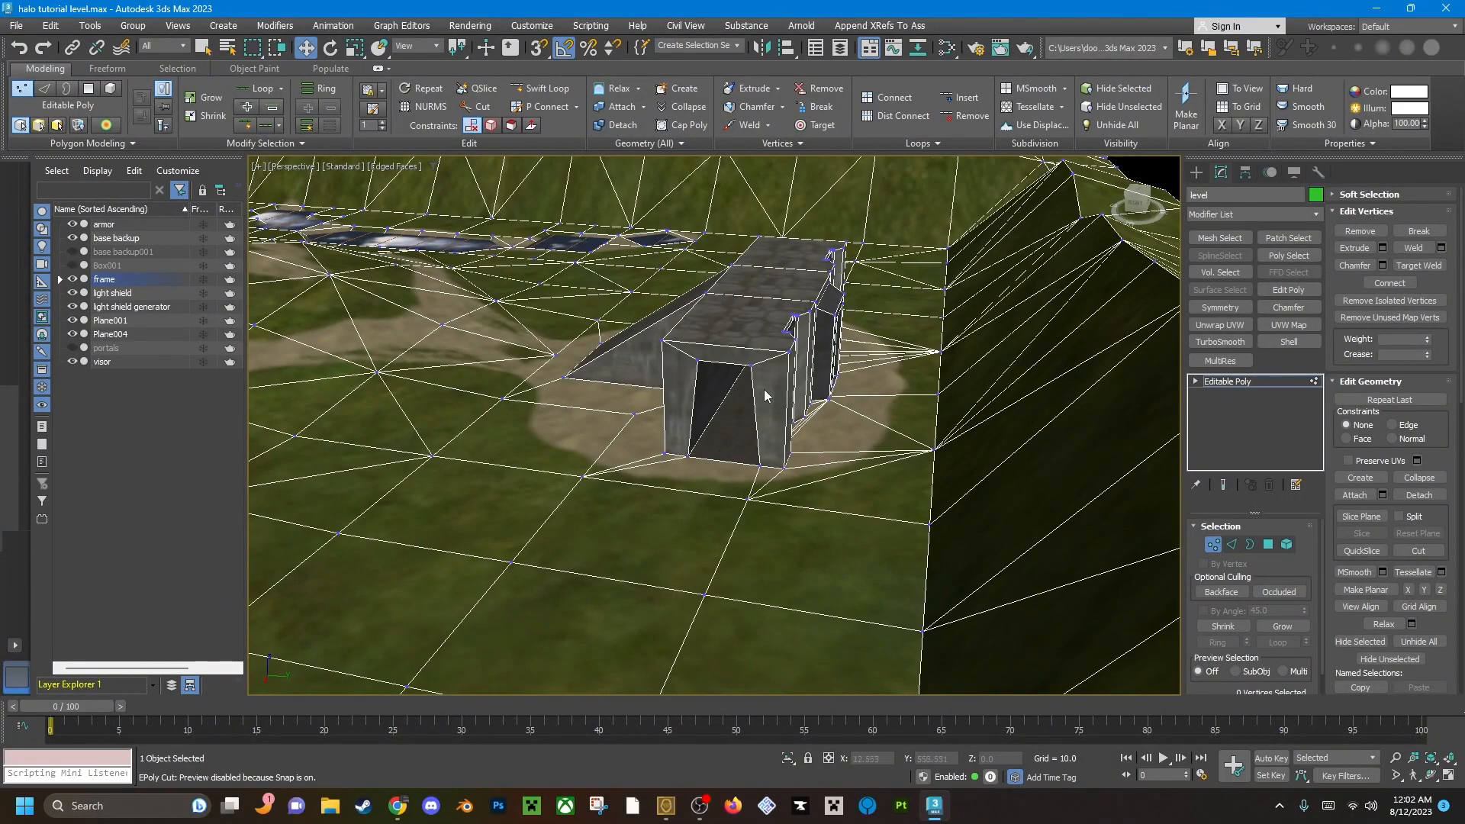
pyautogui.scroll(3, 683, 495)
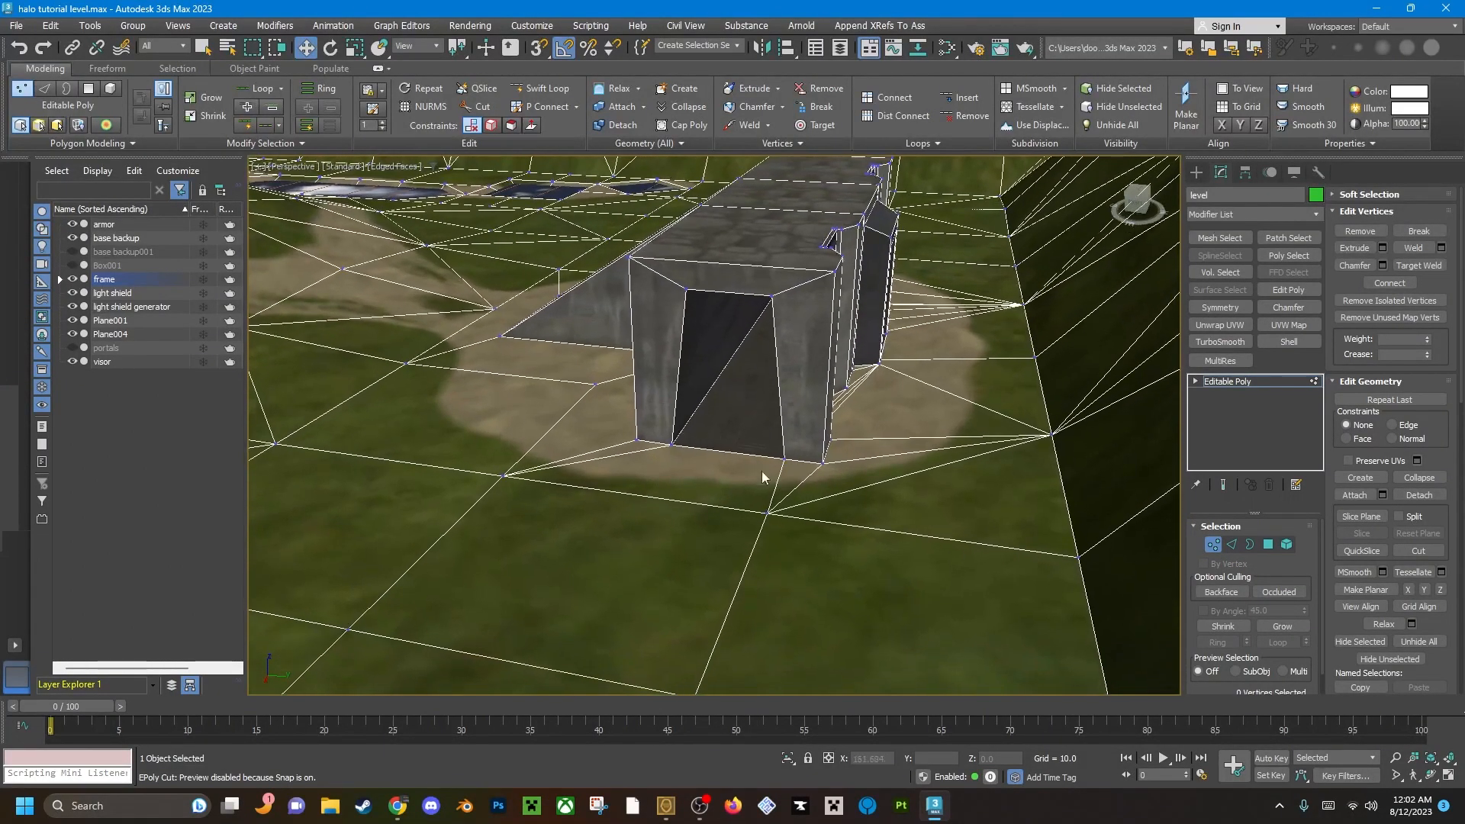
pyautogui.scroll(-10, 829, 442)
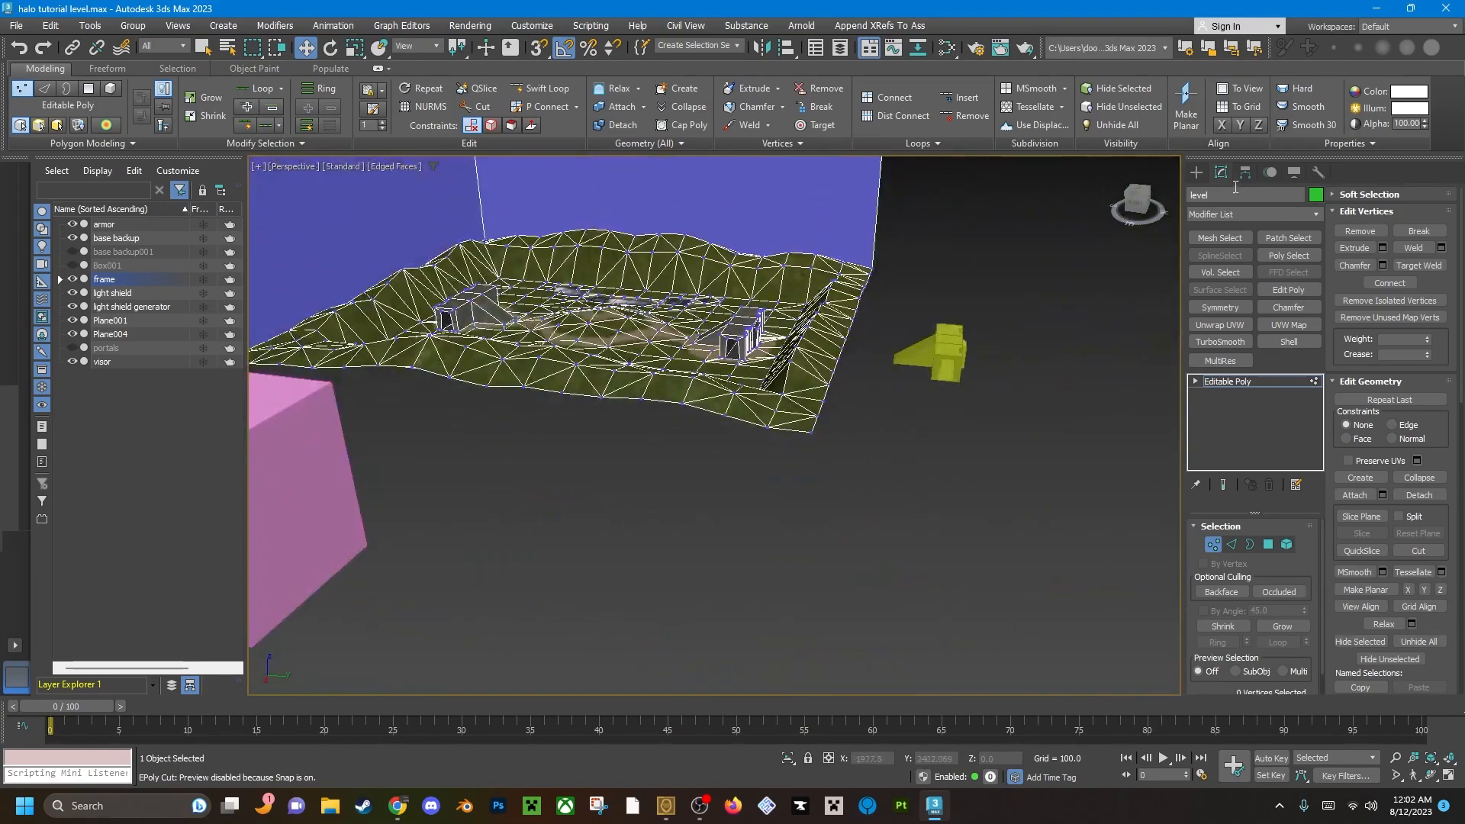
# Create a box beside the level about 249 long, 322 wide and 405 high.
pyautogui.click(1197, 172)
pyautogui.click(1233, 273)
pyautogui.moveTo(827, 474); pyautogui.dragTo(946, 526)
pyautogui.click(940, 410)
pyautogui.moveTo(871, 520); pyautogui.dragTo(738, 555, button='middle')
# Add an Edit Poly modifier to the new box and delete all of its polygons.
pyautogui.click(1222, 174)
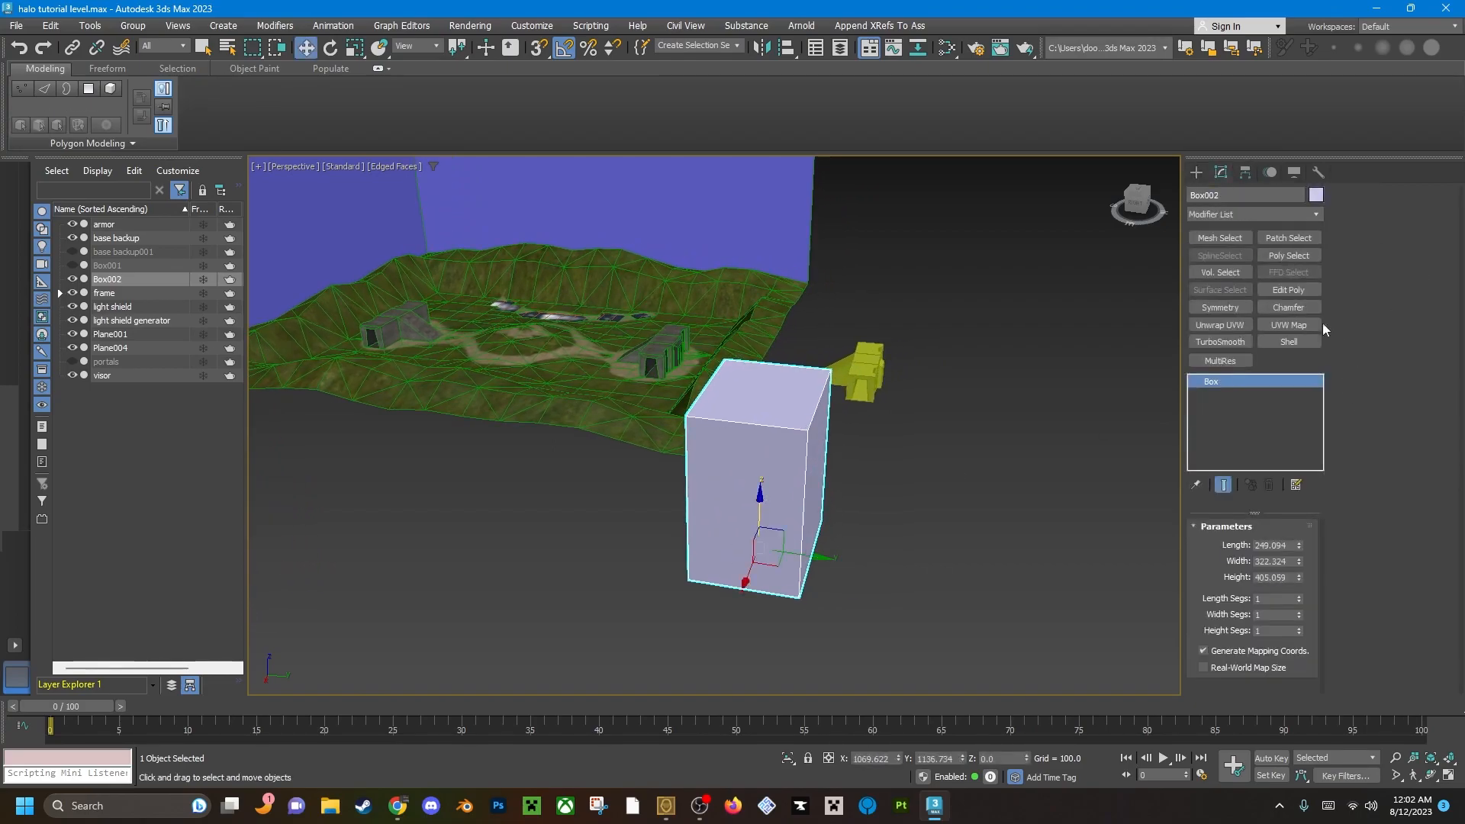
pyautogui.click(1289, 290)
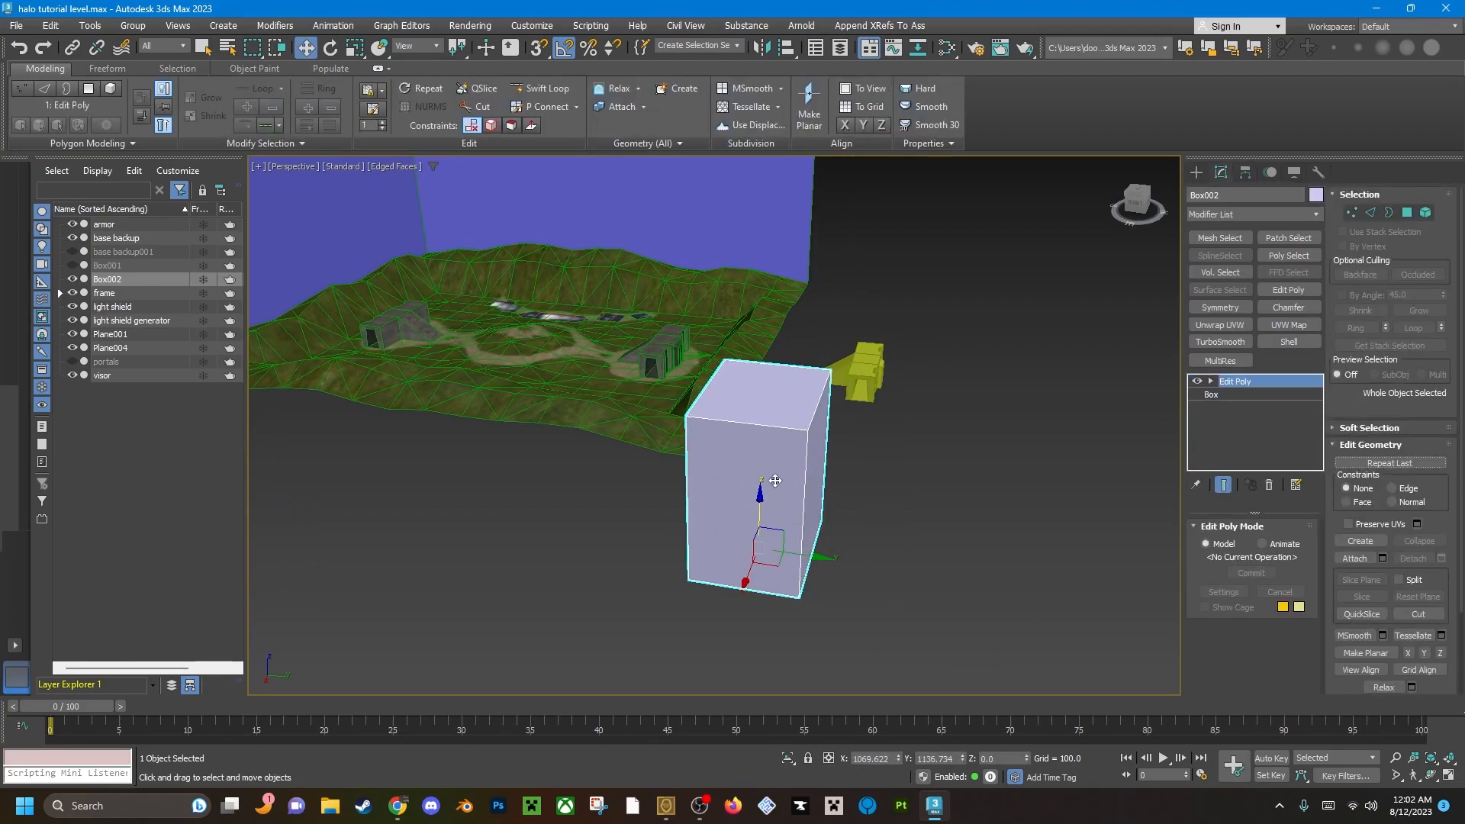
pyautogui.press('4')
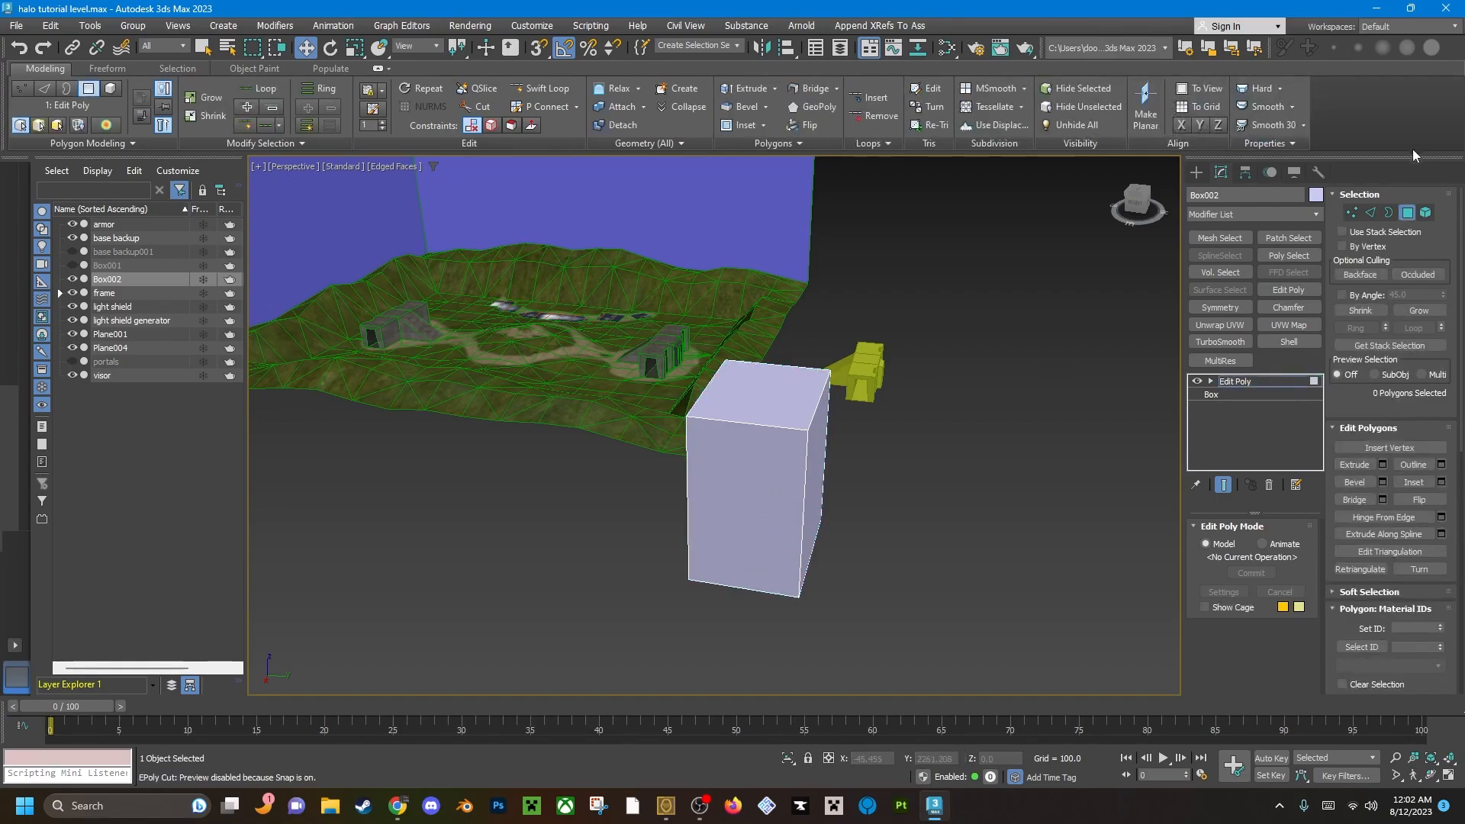
pyautogui.hotkey('ctrl', 'a')
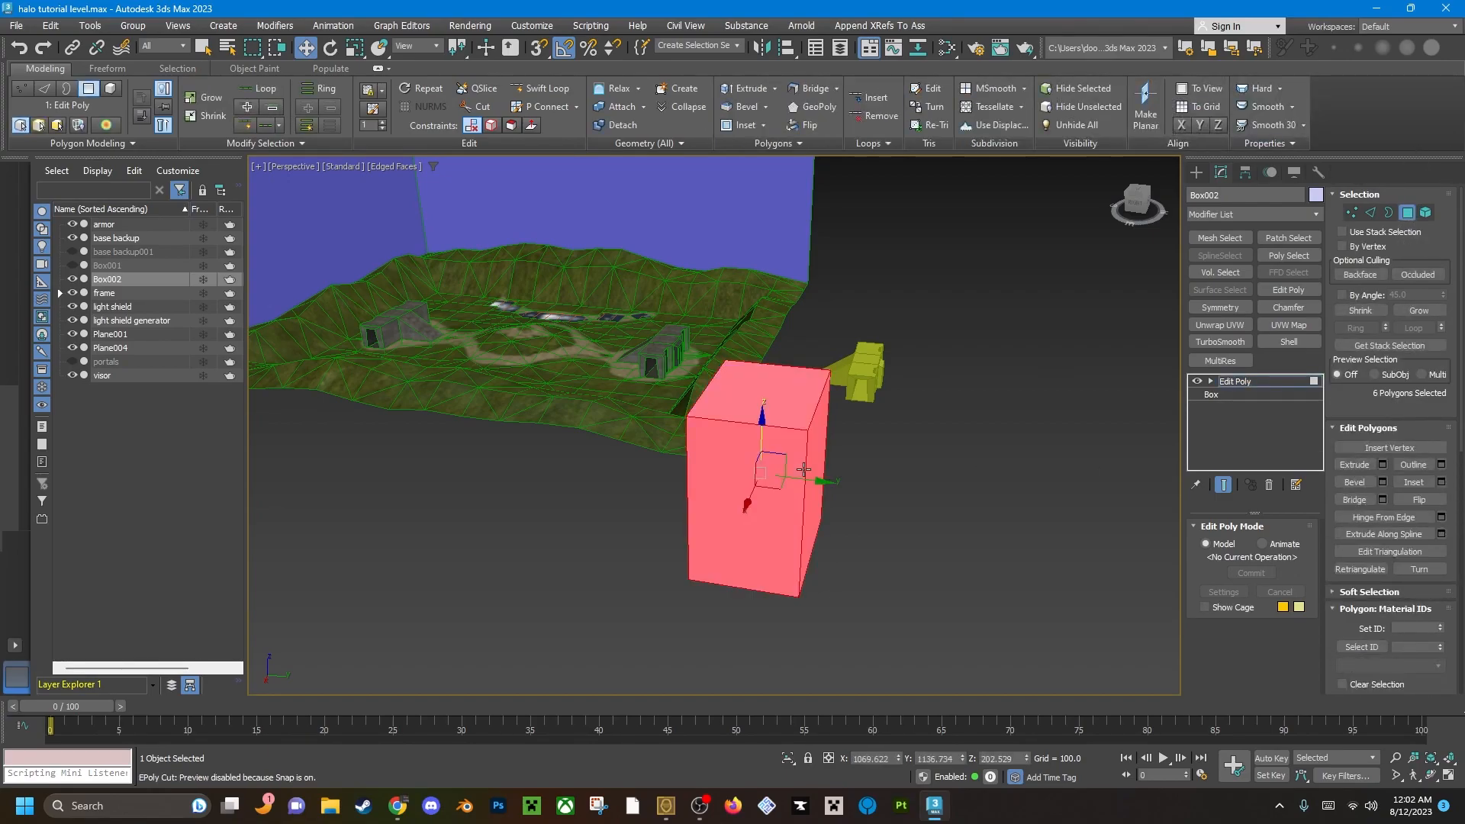
pyautogui.press('Delete')
# Turn on vertex snapping and start creating vertices in the emptied box object at the base doorway.
pyautogui.press('1')
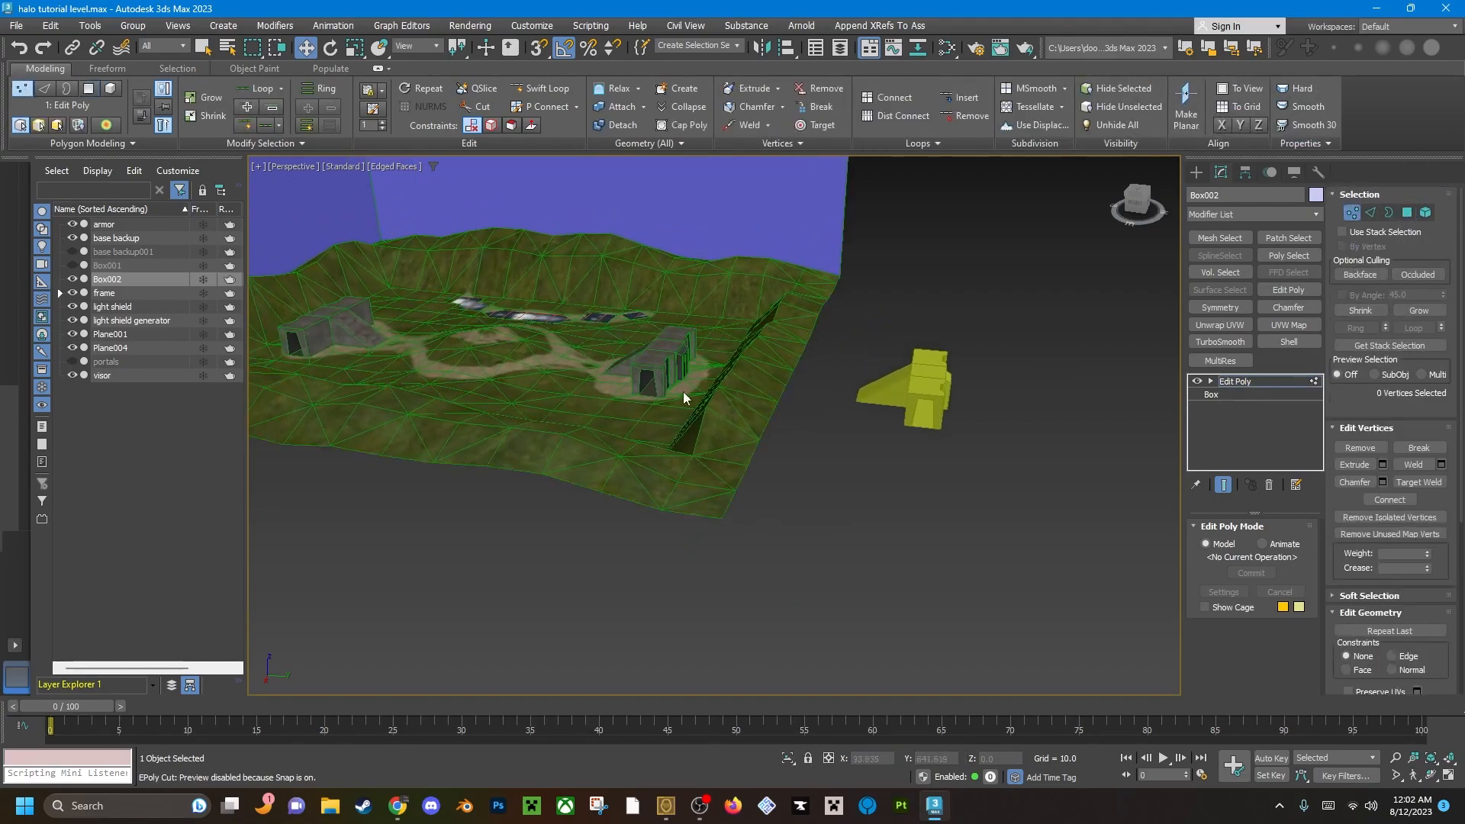
pyautogui.scroll(10, 632, 382)
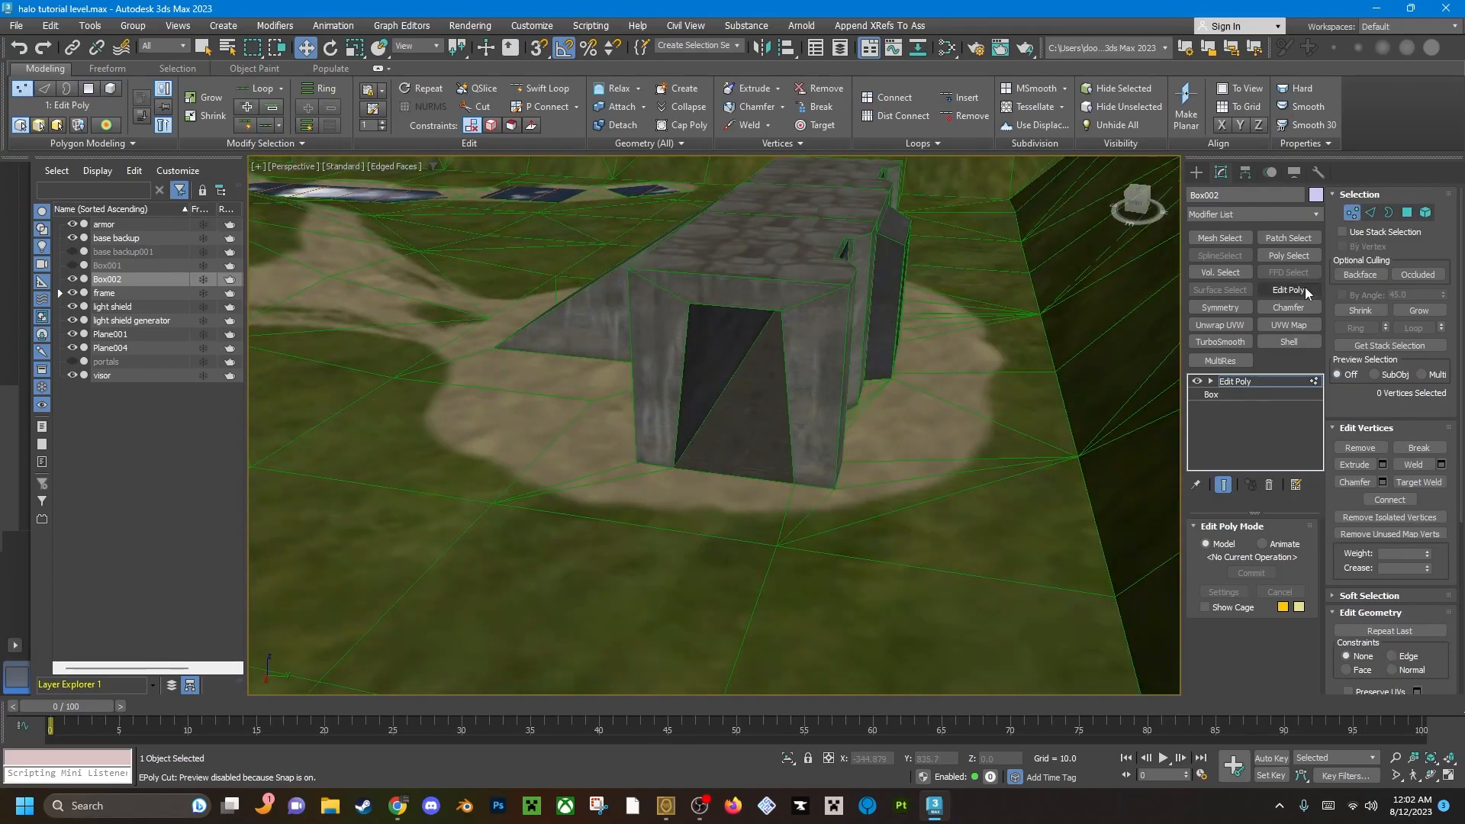
pyautogui.scroll(10, 713, 511)
pyautogui.moveTo(749, 507); pyautogui.dragTo(850, 521, button='middle')
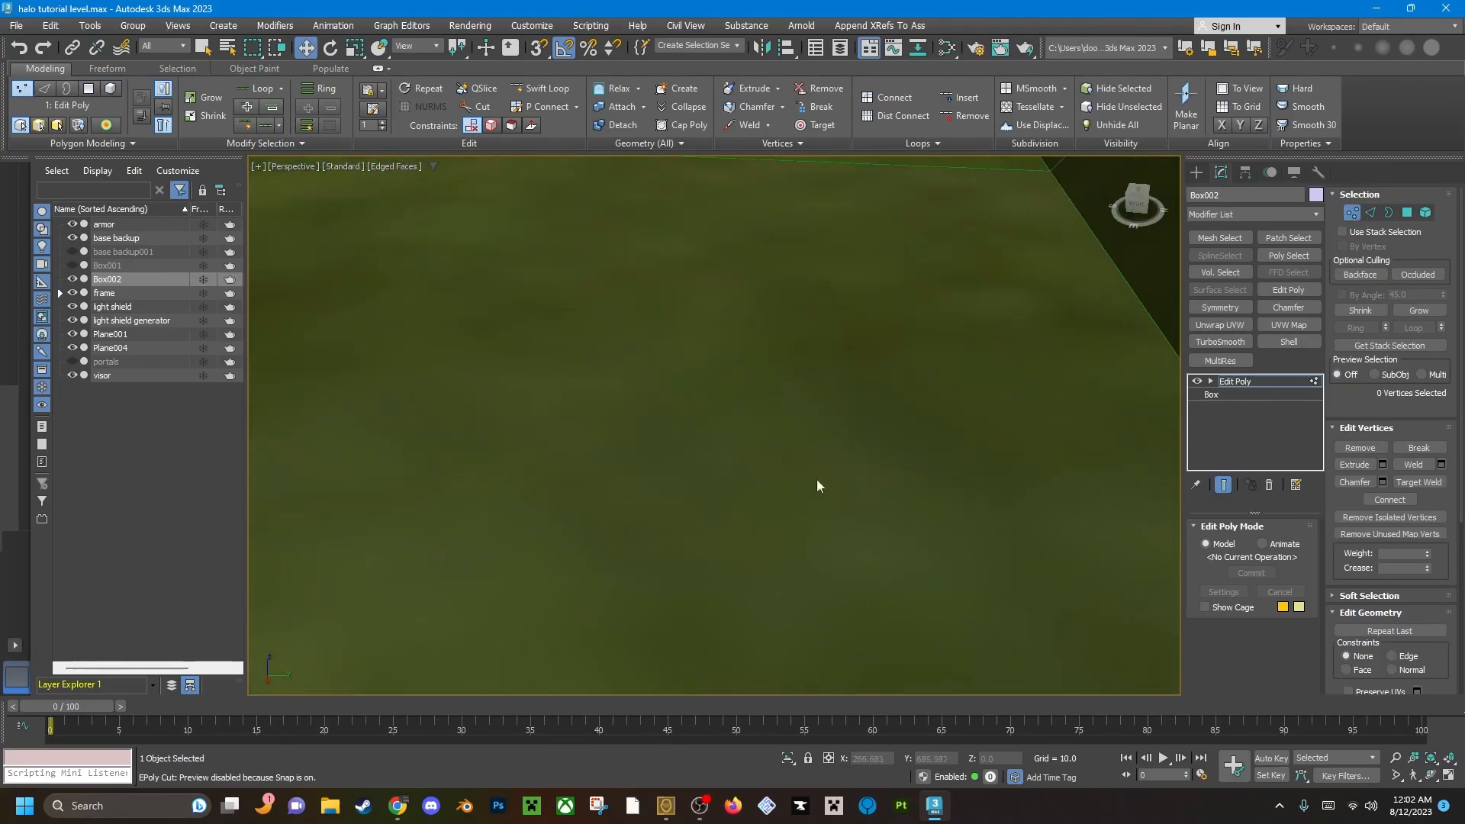
pyautogui.scroll(-5, 850, 520)
pyautogui.moveTo(710, 496); pyautogui.dragTo(913, 697, button='middle')
pyautogui.moveTo(603, 356); pyautogui.dragTo(848, 512, button='middle')
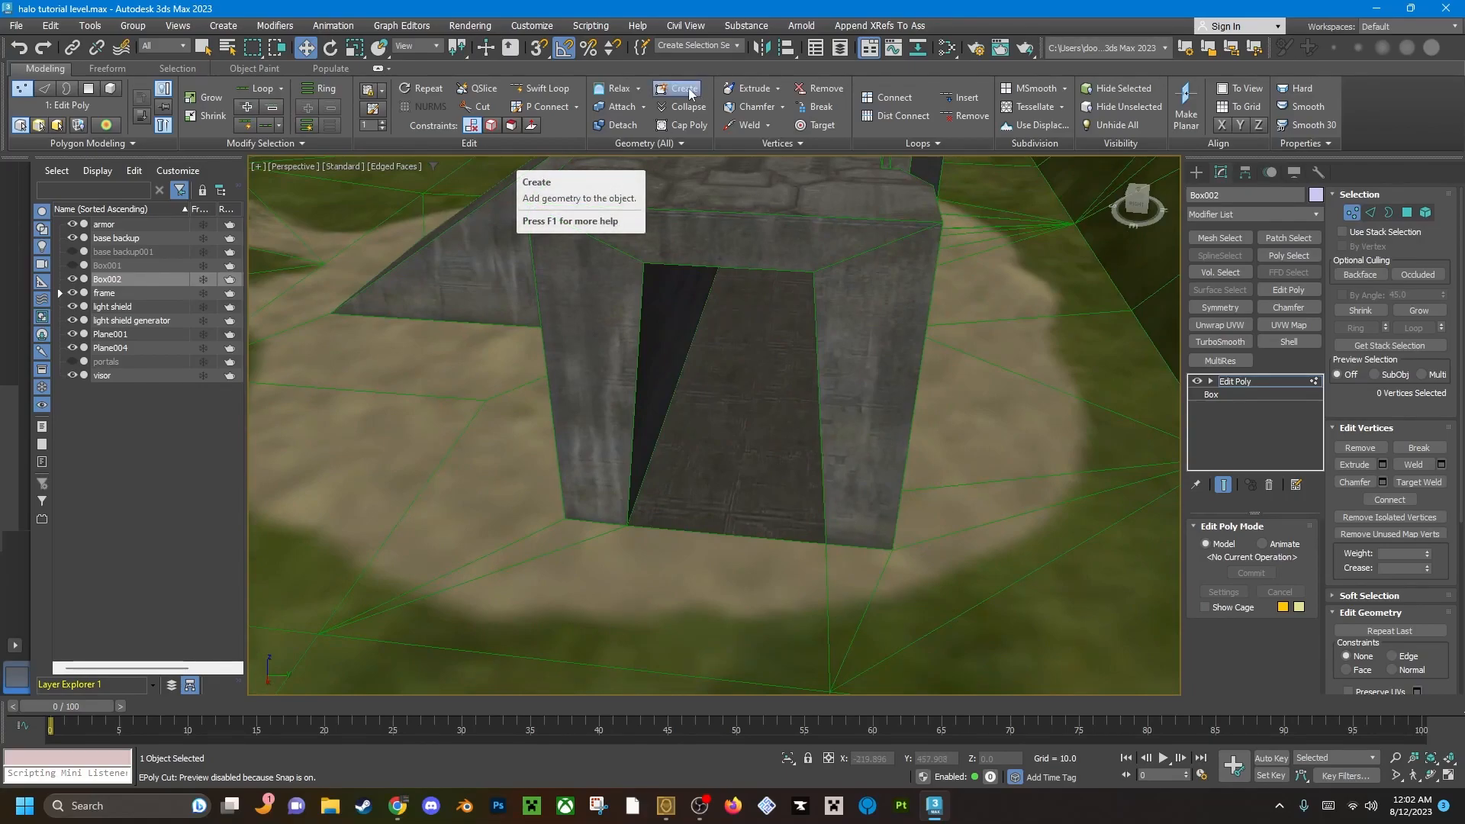
pyautogui.scroll(-5, 1456, 509)
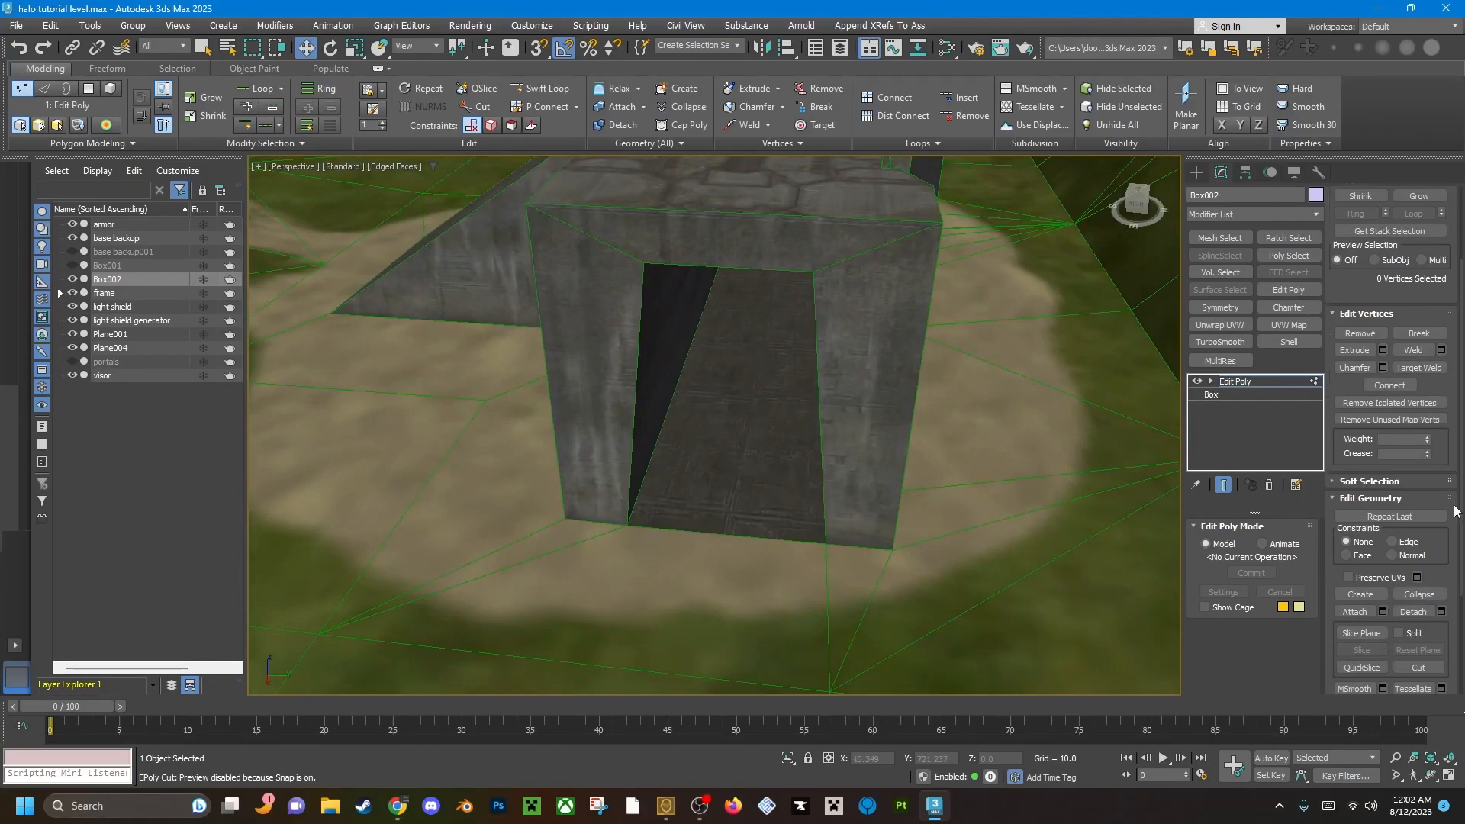
pyautogui.scroll(-1, 1456, 510)
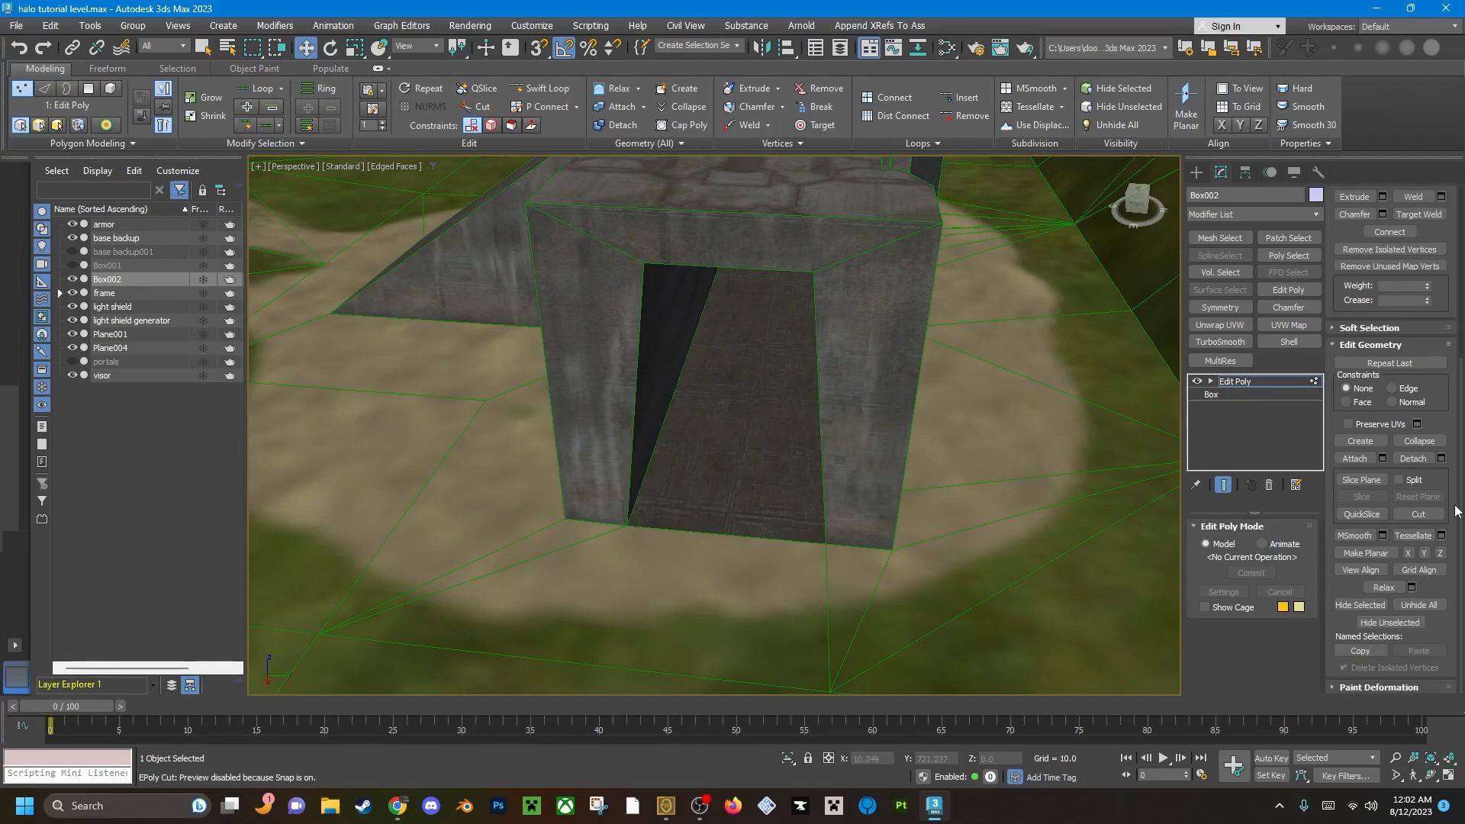
pyautogui.click(1375, 441)
pyautogui.press('s')
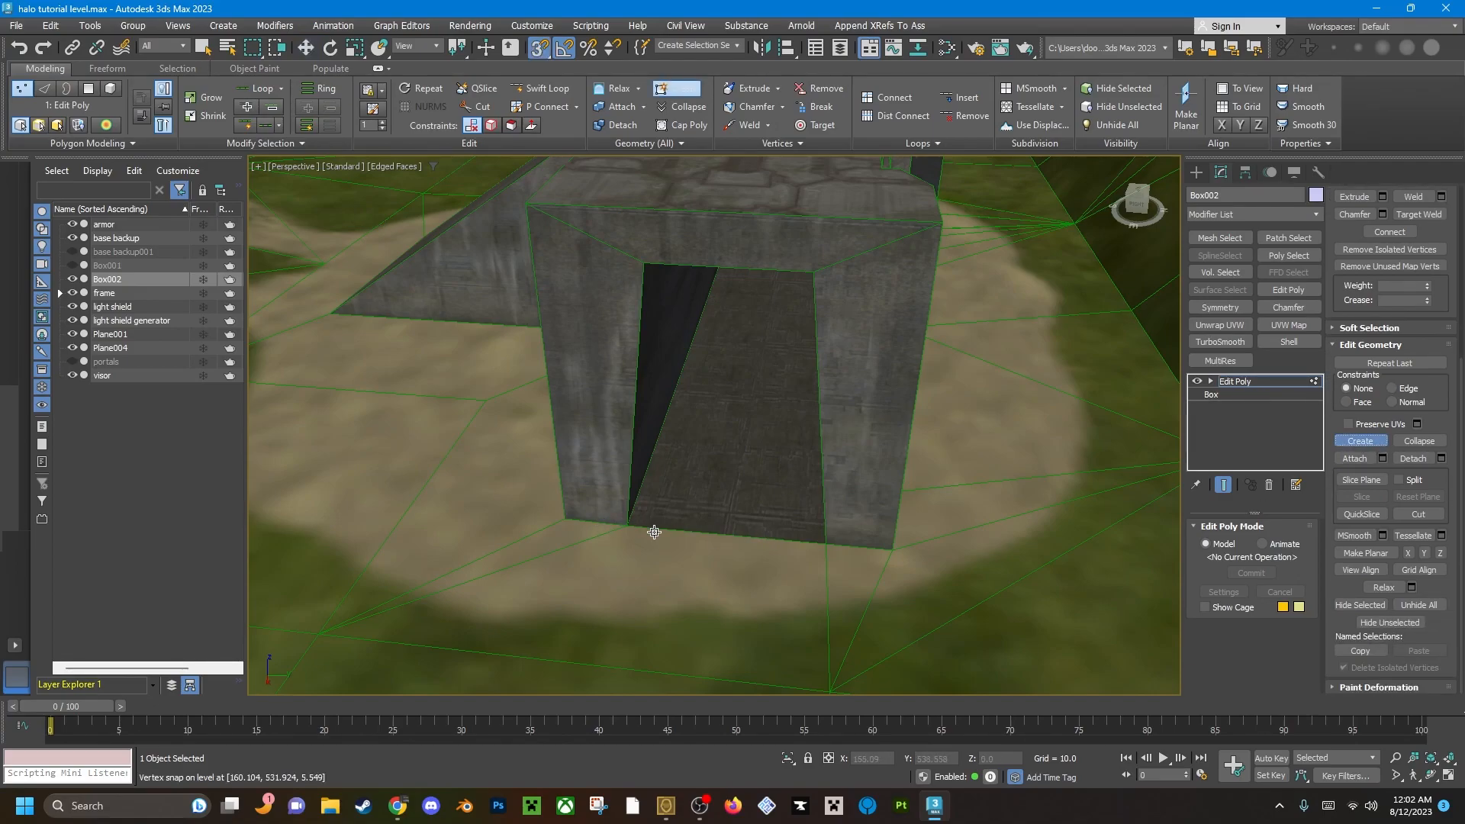
pyautogui.rightClick(534, 48)
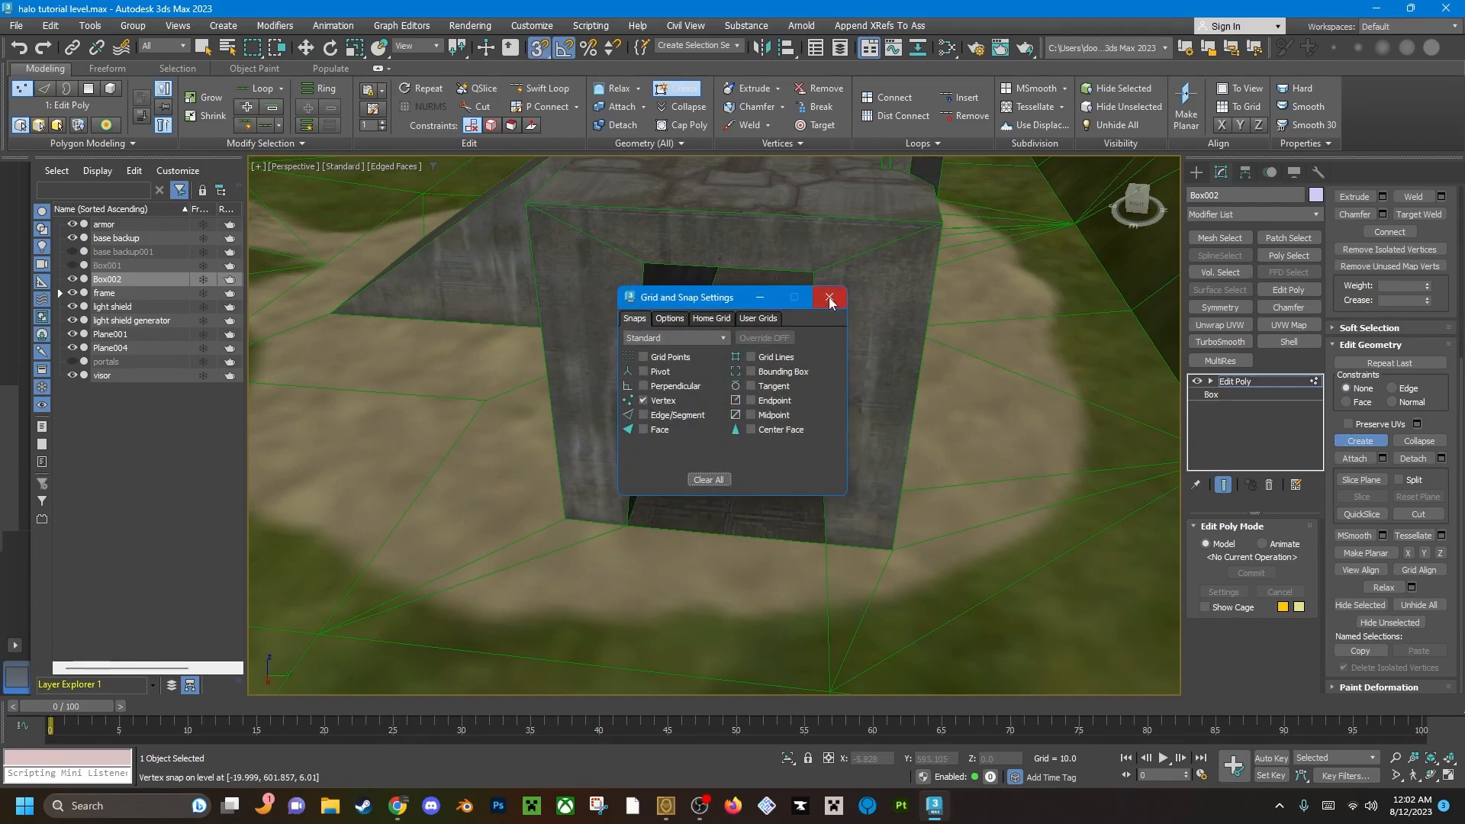
pyautogui.click(830, 299)
# Create vertices snapped to the four corners of the base doorway.
pyautogui.click(622, 520)
pyautogui.click(643, 263)
pyautogui.click(817, 272)
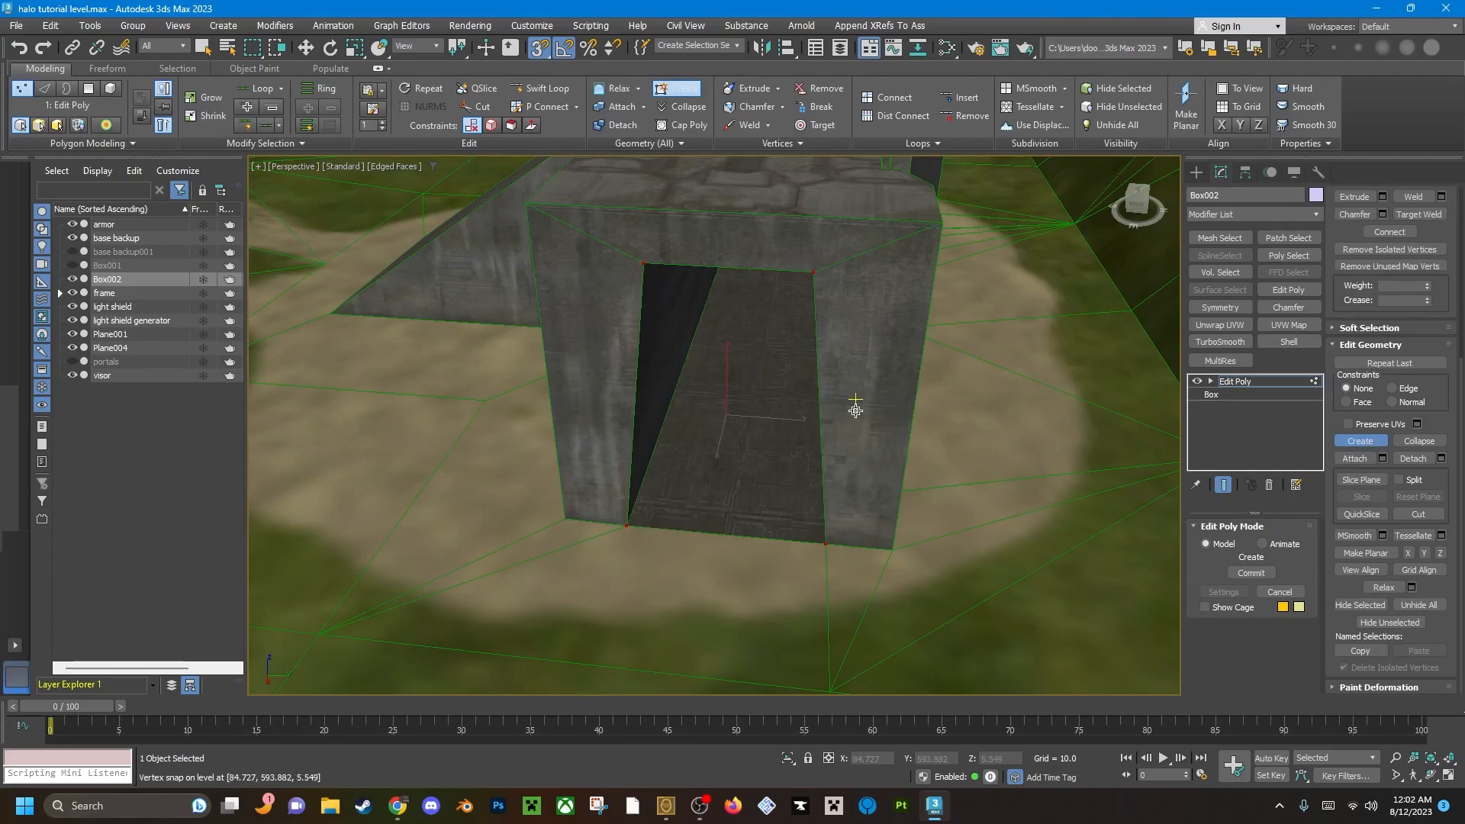
pyautogui.press('w')
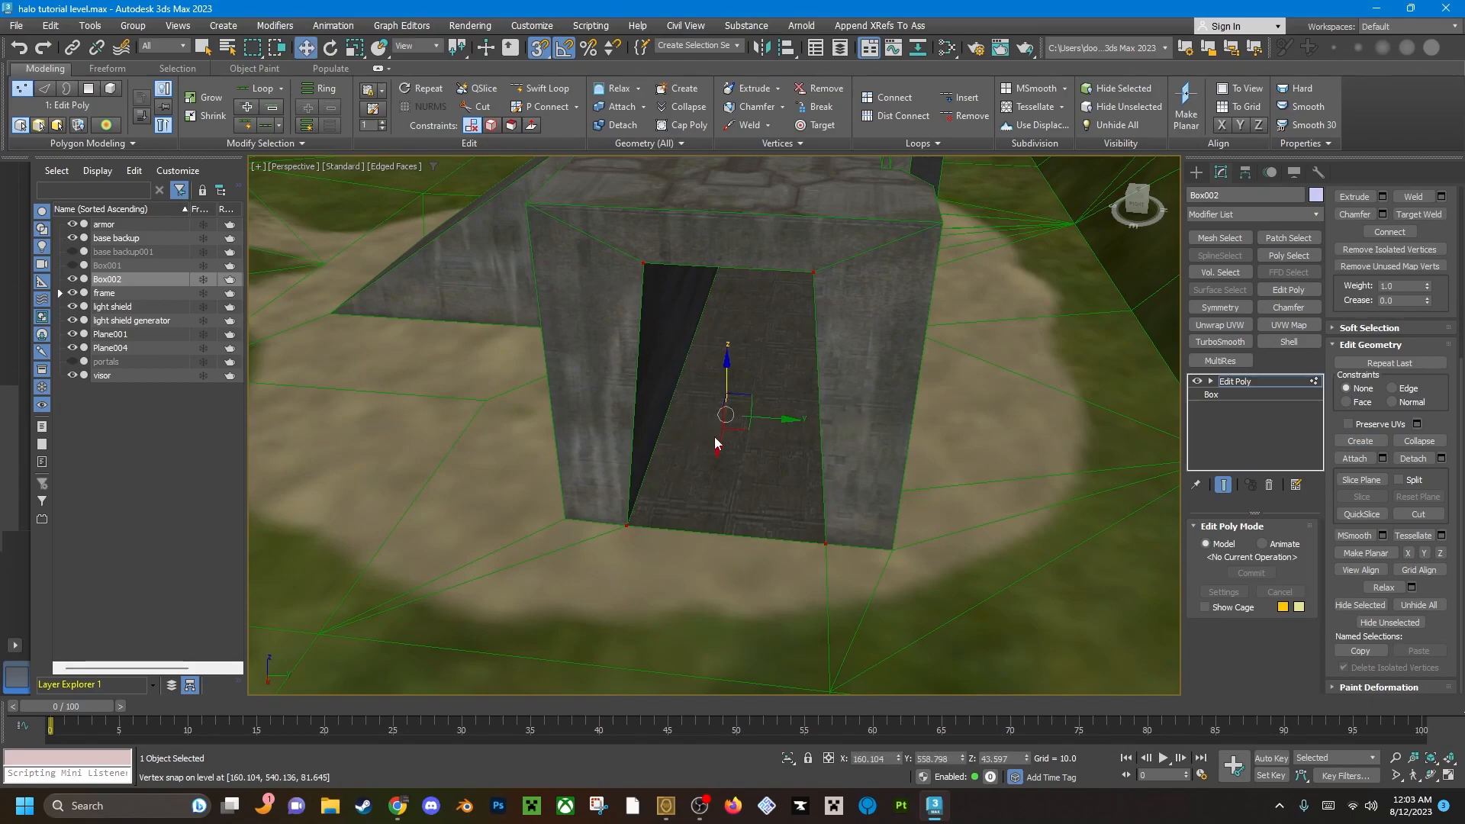
# Create a four-sided polygon across the base doorway by snapping to its four corner vertices.
pyautogui.press('4')
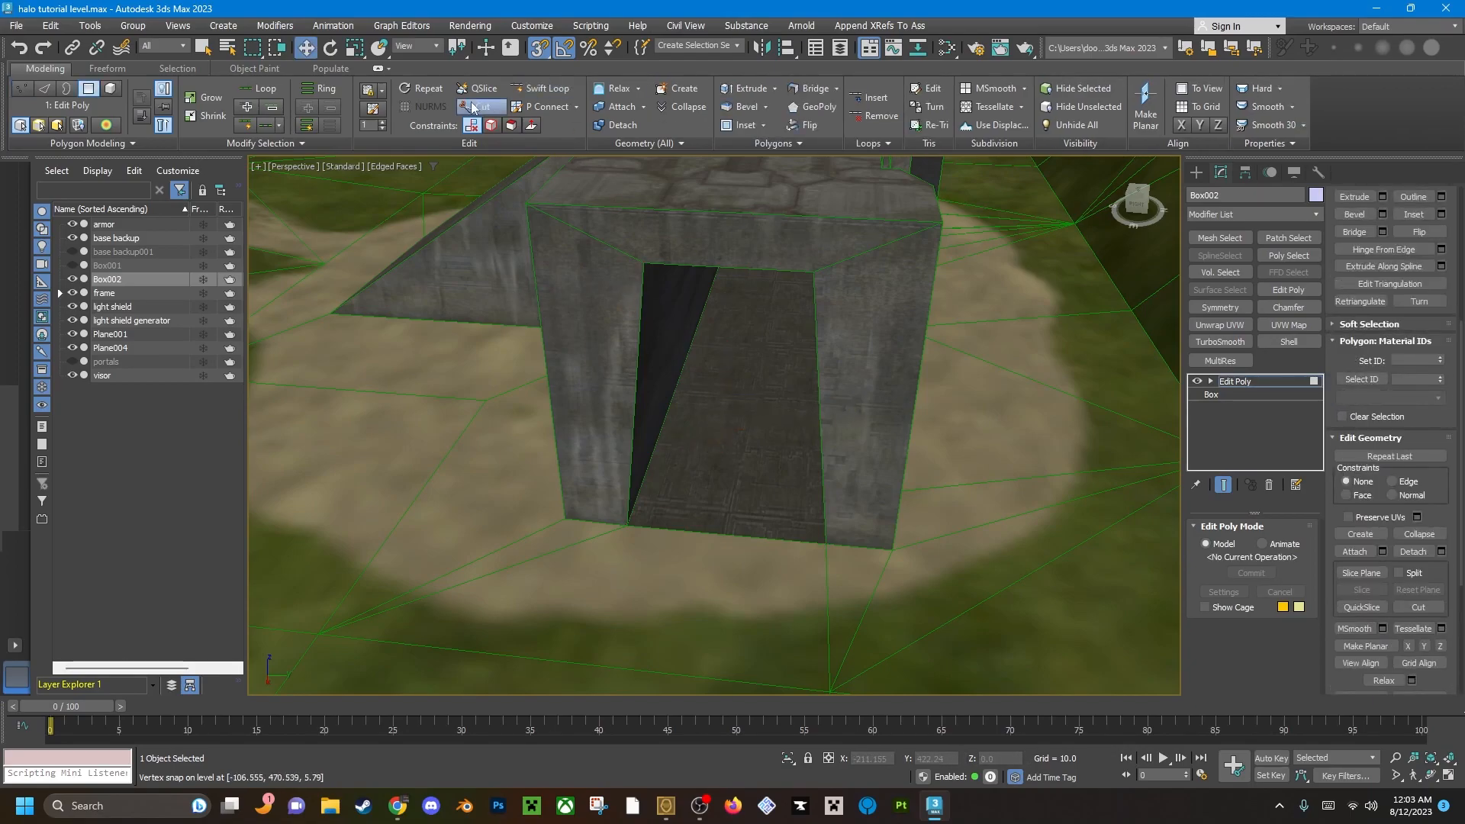
pyautogui.click(677, 88)
pyautogui.press('s')
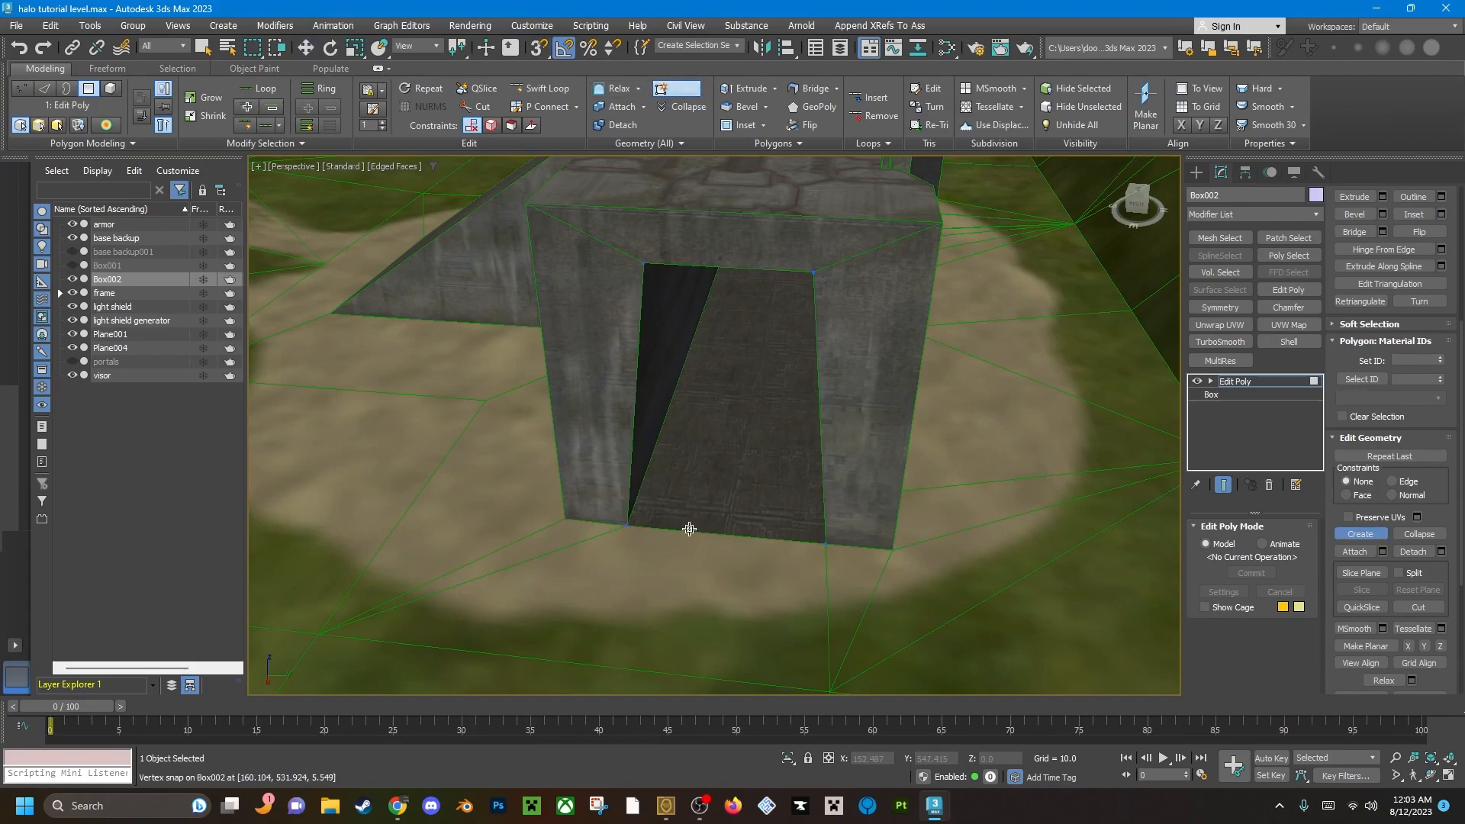
pyautogui.press('s')
pyautogui.click(627, 525)
pyautogui.click(644, 264)
pyautogui.click(813, 271)
pyautogui.doubleClick(826, 543)
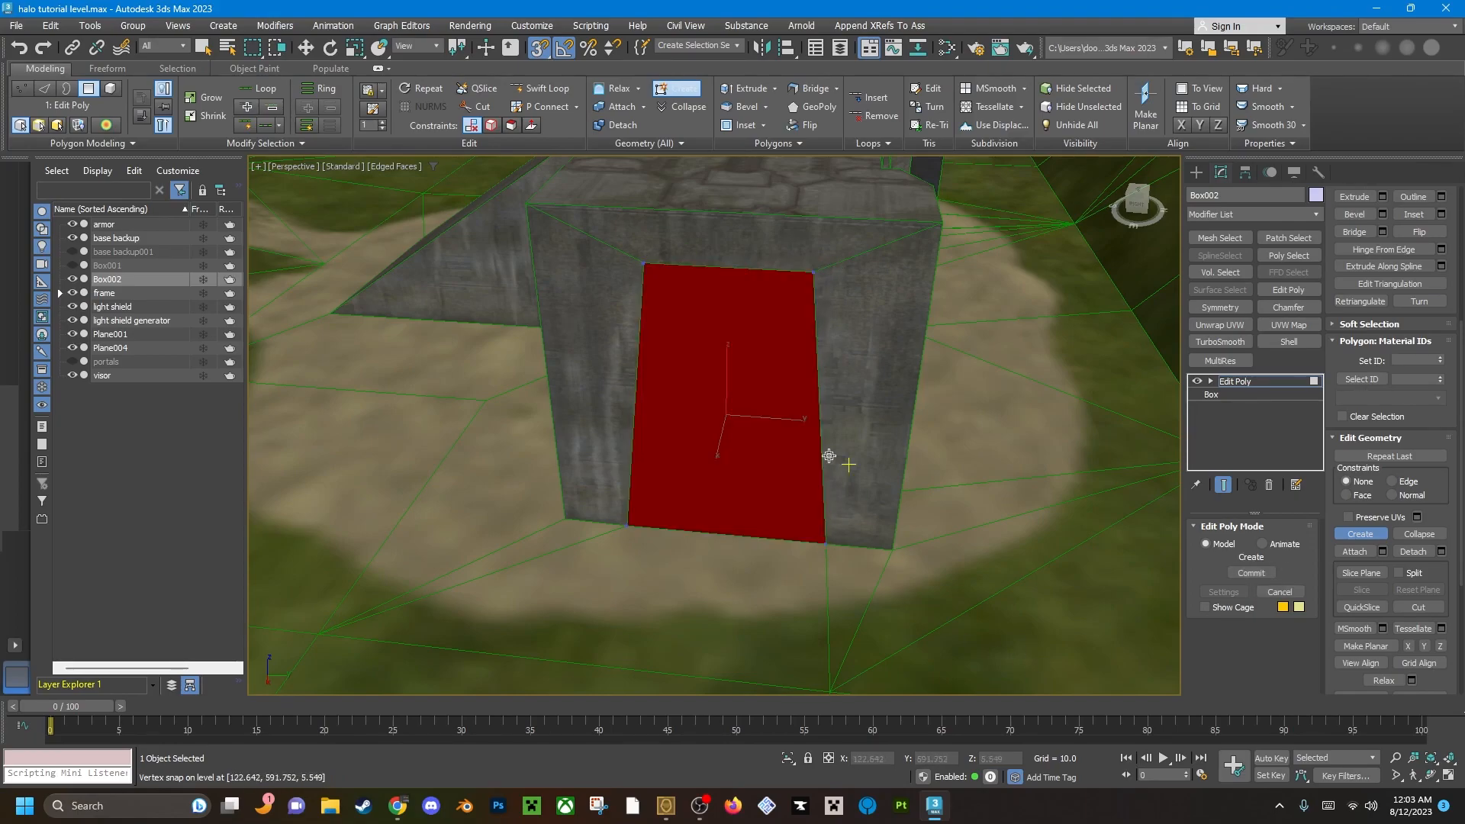
pyautogui.press('w')
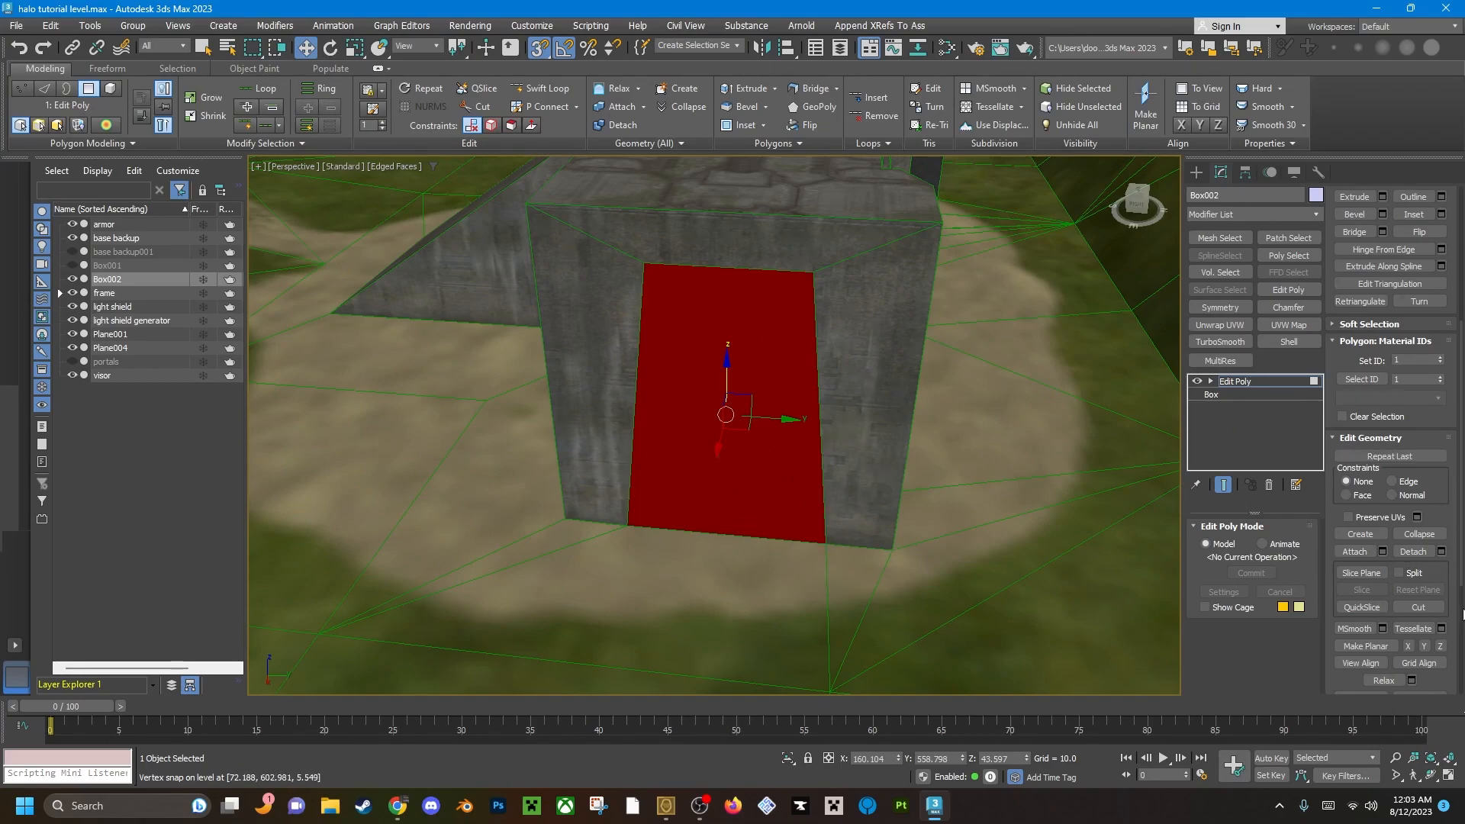
# Flip the normal of the new doorway polygon.
pyautogui.scroll(-3, 1456, 599)
pyautogui.scroll(10, 1456, 599)
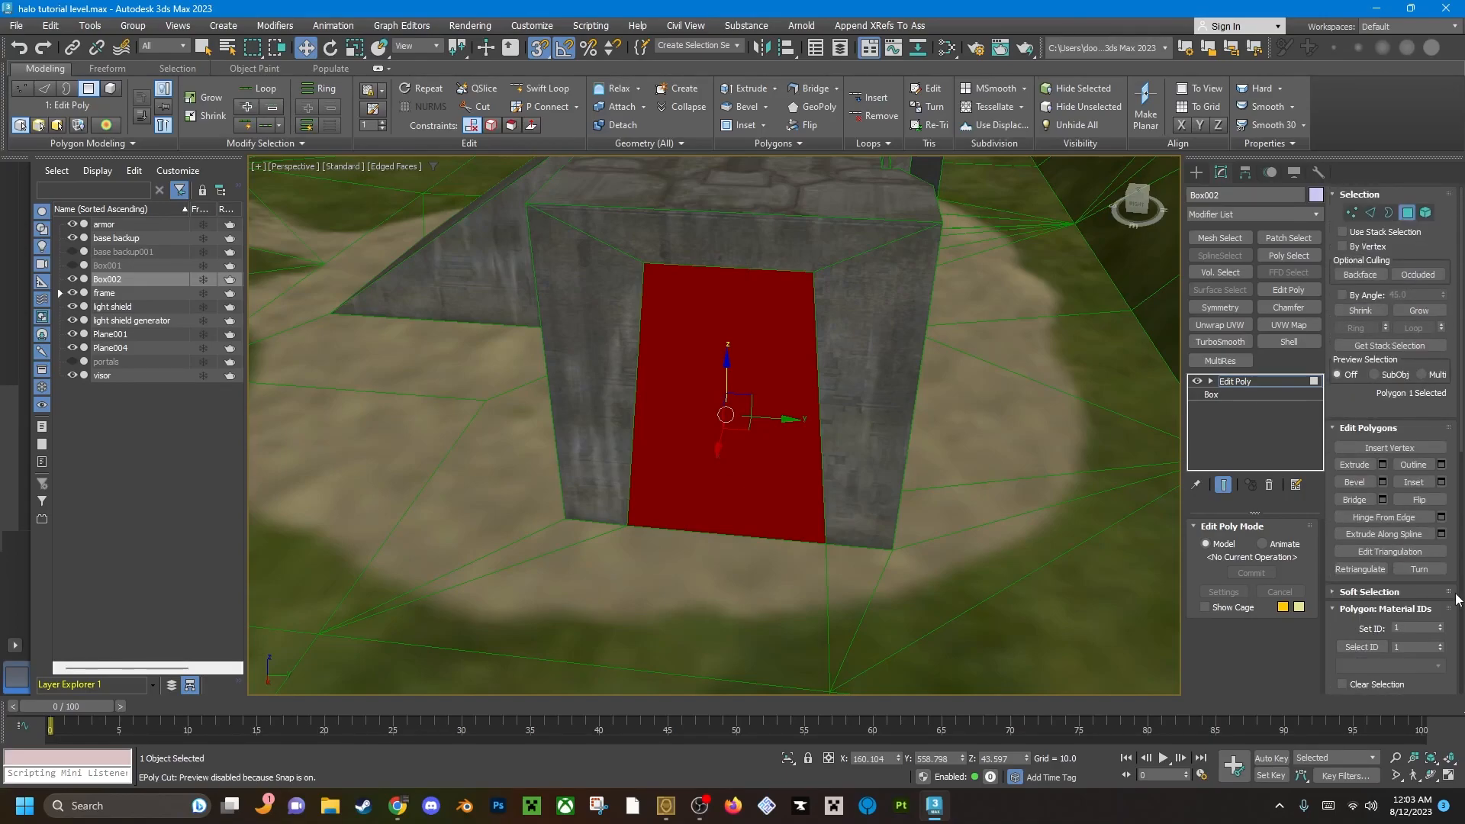
pyautogui.click(1424, 504)
pyautogui.click(736, 395)
pyautogui.click(715, 386)
pyautogui.keyDown('alt'); pyautogui.moveTo(765, 373); pyautogui.dragTo(725, 355, button='middle'); pyautogui.keyUp('alt')
pyautogui.scroll(-6, 726, 354)
pyautogui.keyDown('alt'); pyautogui.moveTo(824, 382); pyautogui.dragTo(741, 345, button='middle'); pyautogui.keyUp('alt')
pyautogui.scroll(4, 748, 410)
pyautogui.scroll(3, 668, 403)
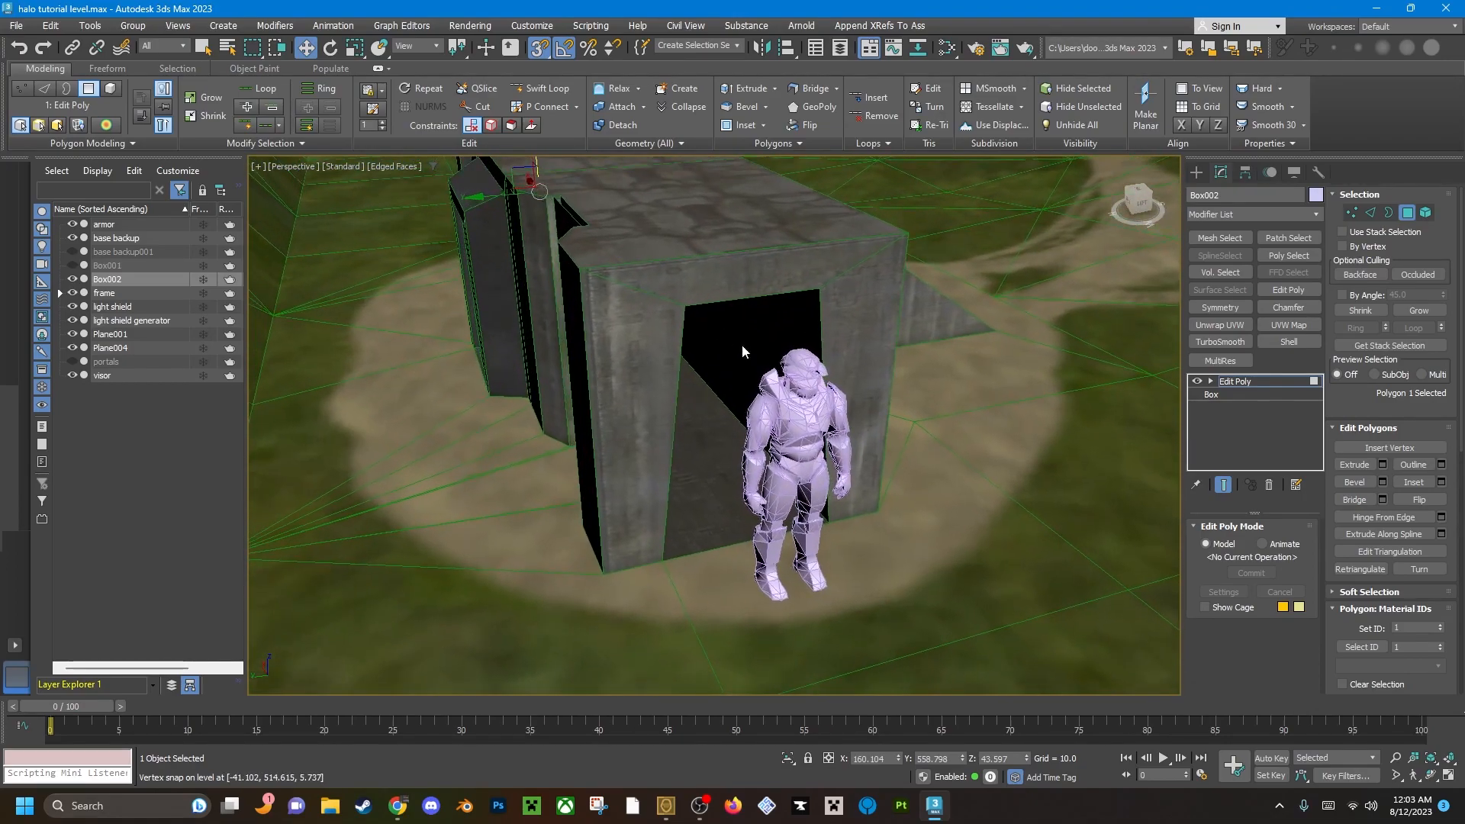
# Switch to vertex editing and hide the armor object standing in front of the base's other doorway.
pyautogui.press('1')
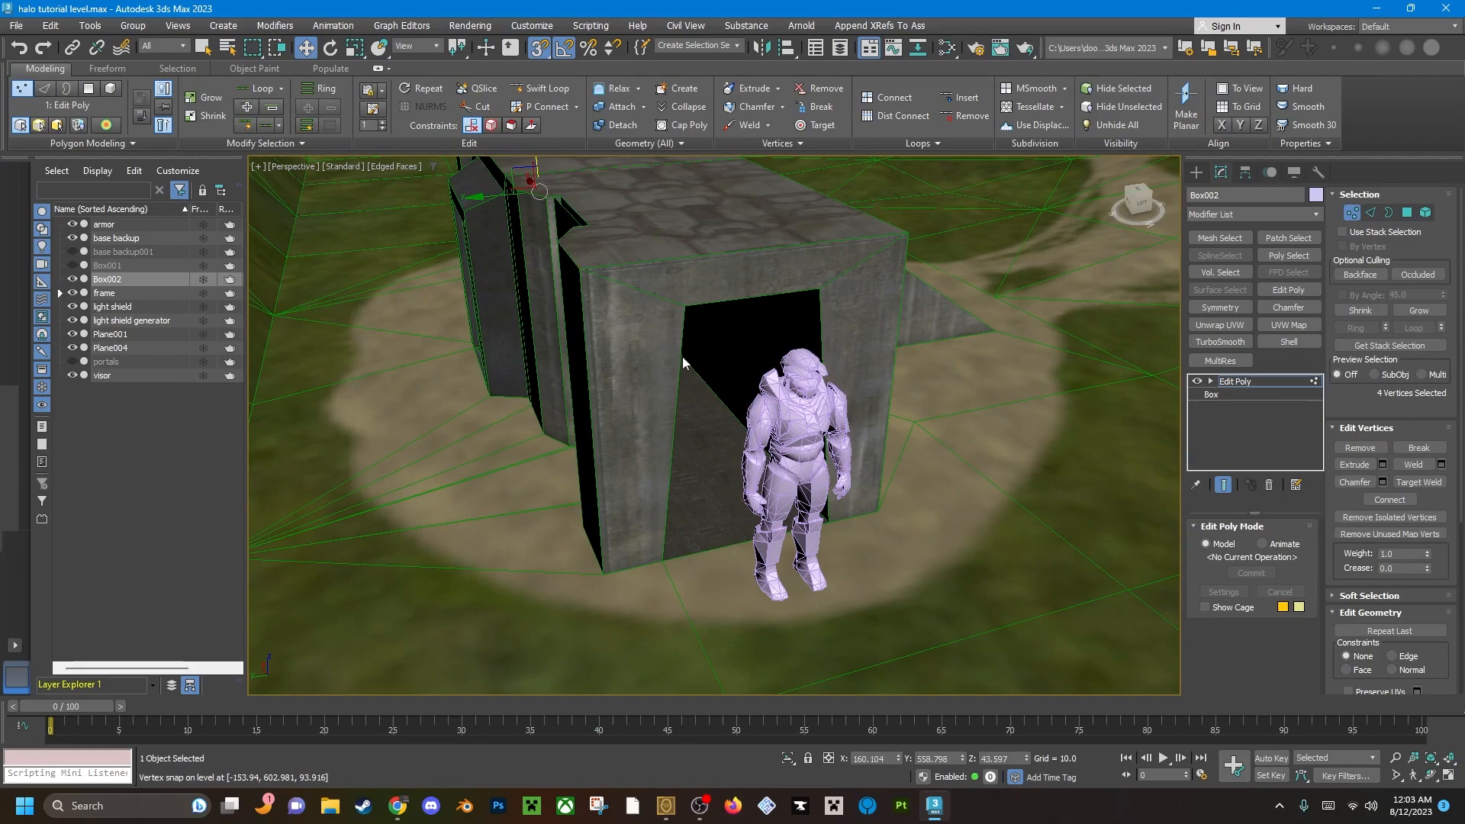
pyautogui.moveTo(797, 493); pyautogui.dragTo(783, 477, button='middle')
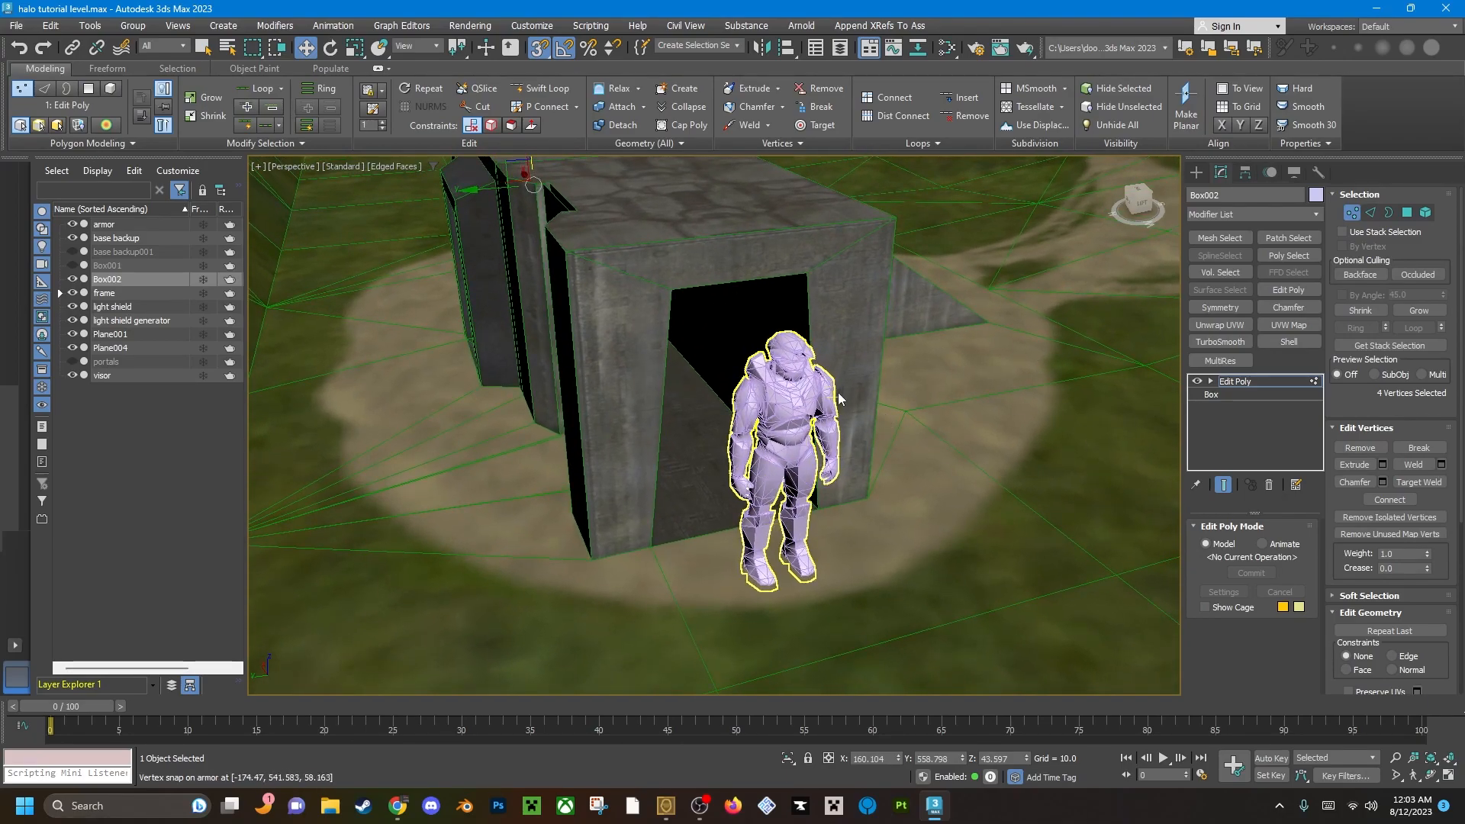
pyautogui.hotkey('alt', 'q')
pyautogui.hotkey('alt', 'q')
pyautogui.scroll(-4, 805, 379)
pyautogui.scroll(3, 806, 382)
pyautogui.scroll(4, 791, 301)
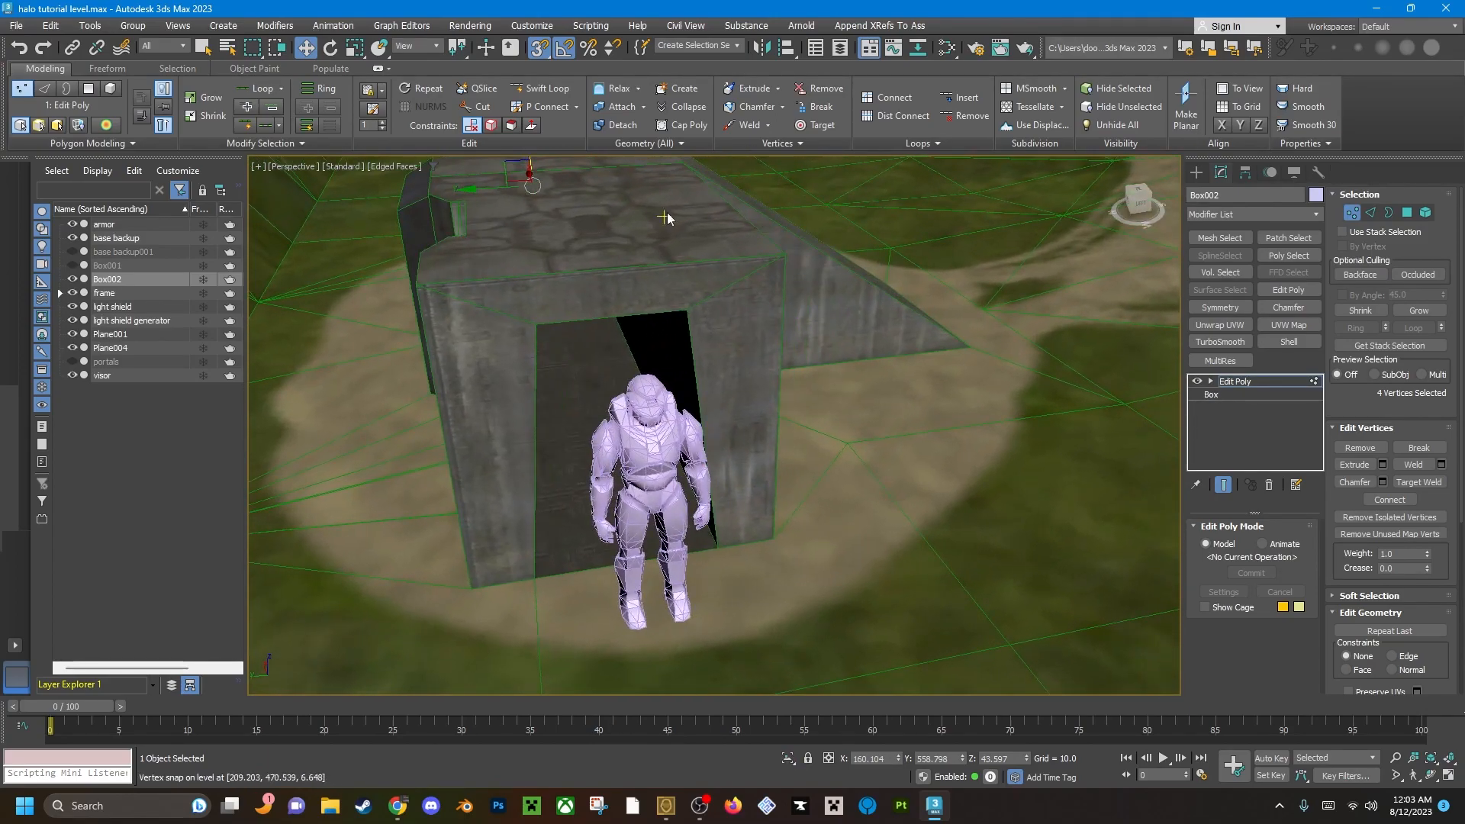
pyautogui.moveTo(603, 271); pyautogui.dragTo(612, 276, button='middle')
pyautogui.keyDown('alt'); pyautogui.moveTo(611, 467); pyautogui.dragTo(711, 431, button='middle'); pyautogui.keyUp('alt')
pyautogui.moveTo(711, 430); pyautogui.dragTo(777, 446, button='middle')
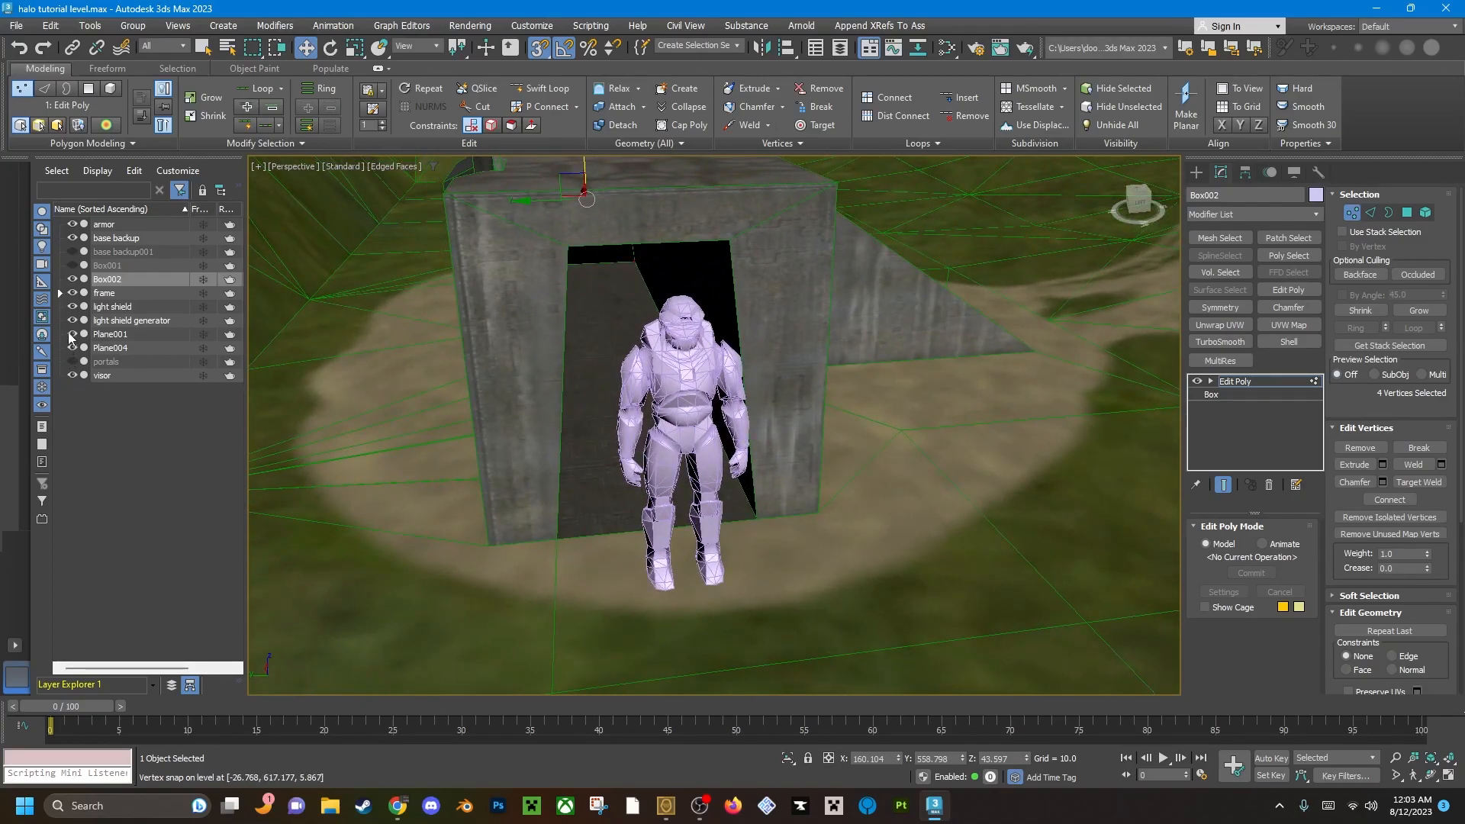
pyautogui.click(71, 223)
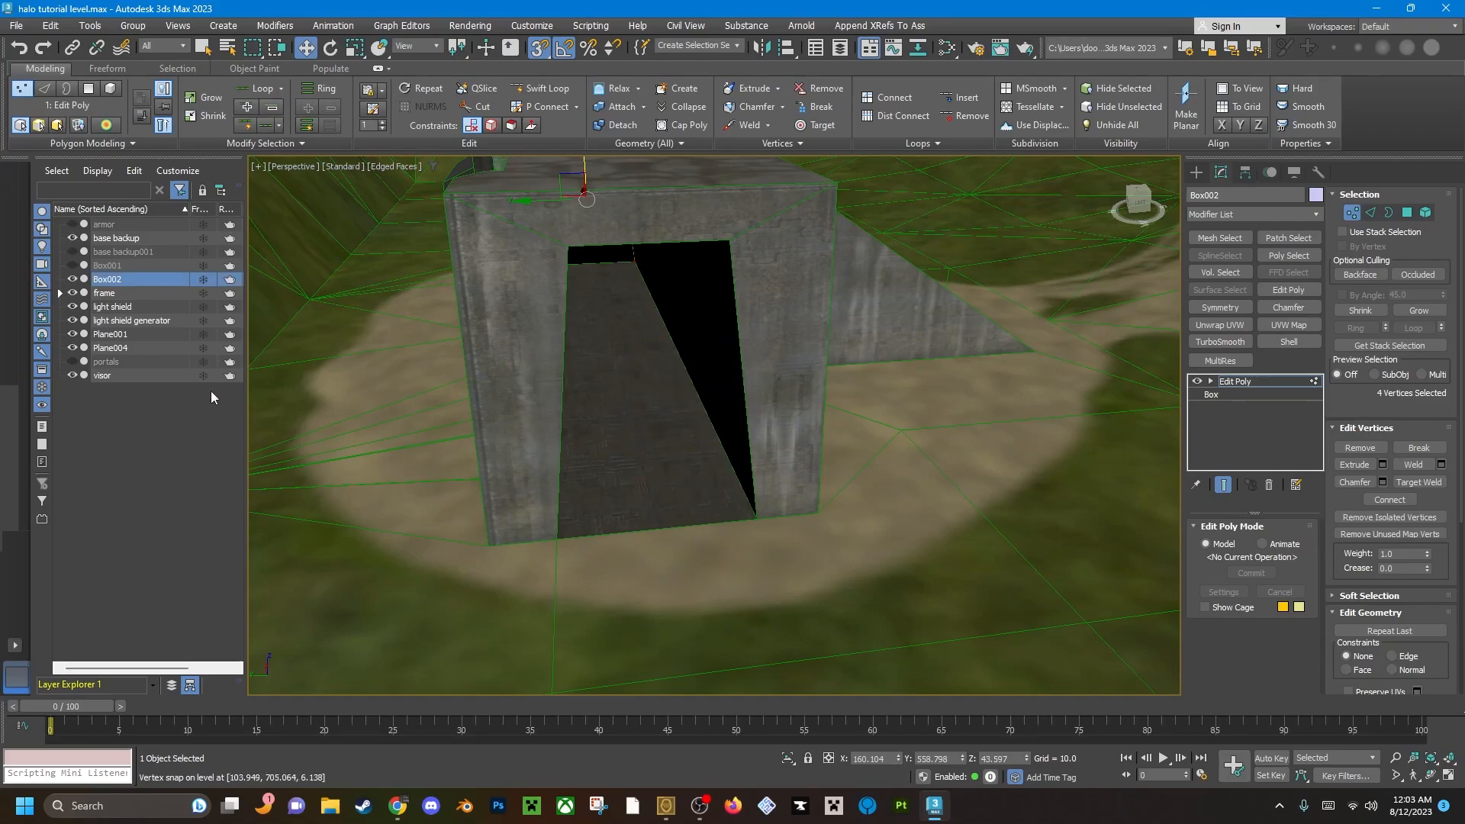
# With no vertices selected, create four vertices snapped to the corners of this second doorway.
pyautogui.moveTo(777, 475); pyautogui.dragTo(800, 497, button='middle')
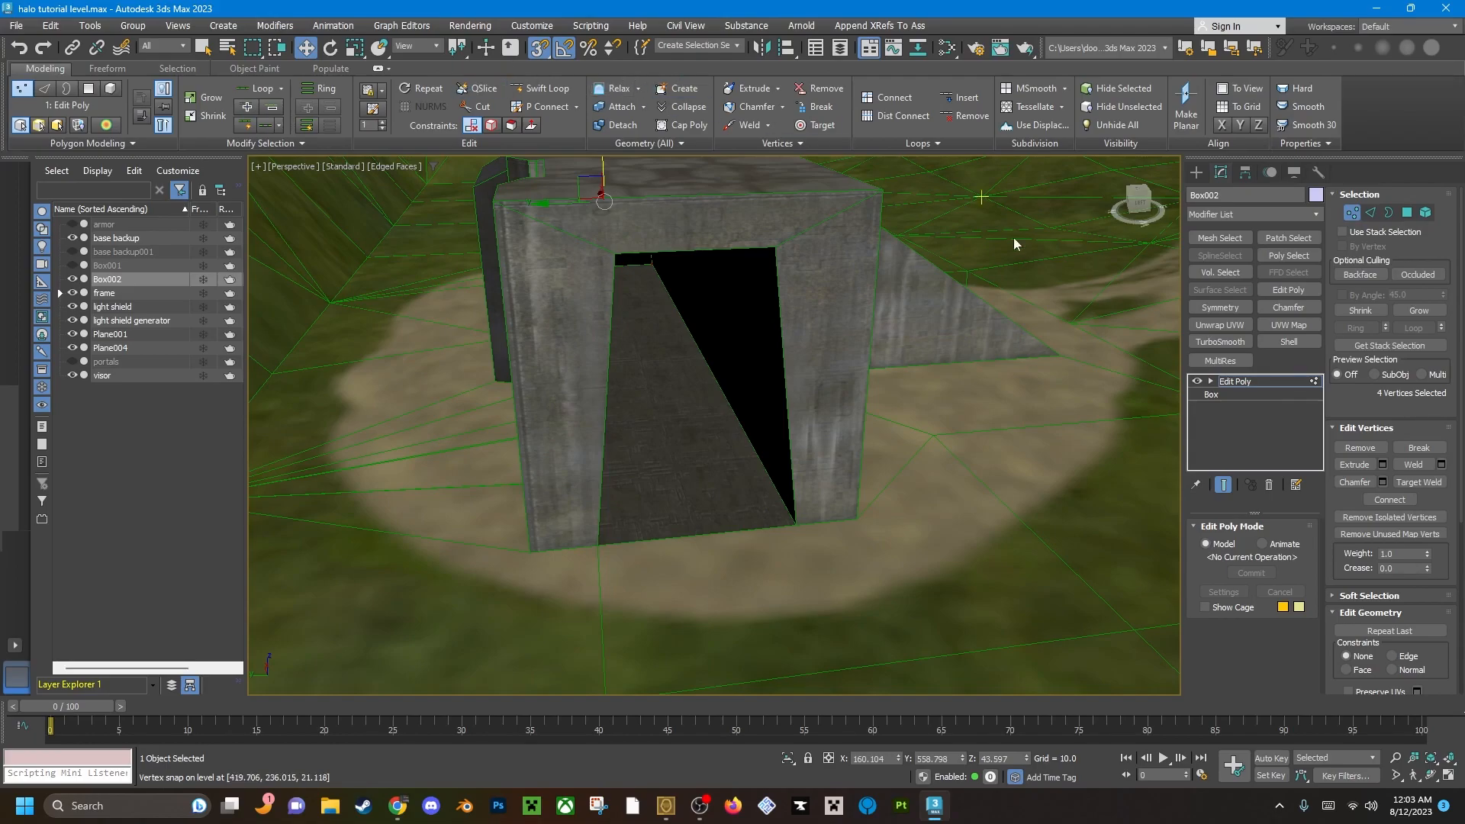
pyautogui.click(950, 467)
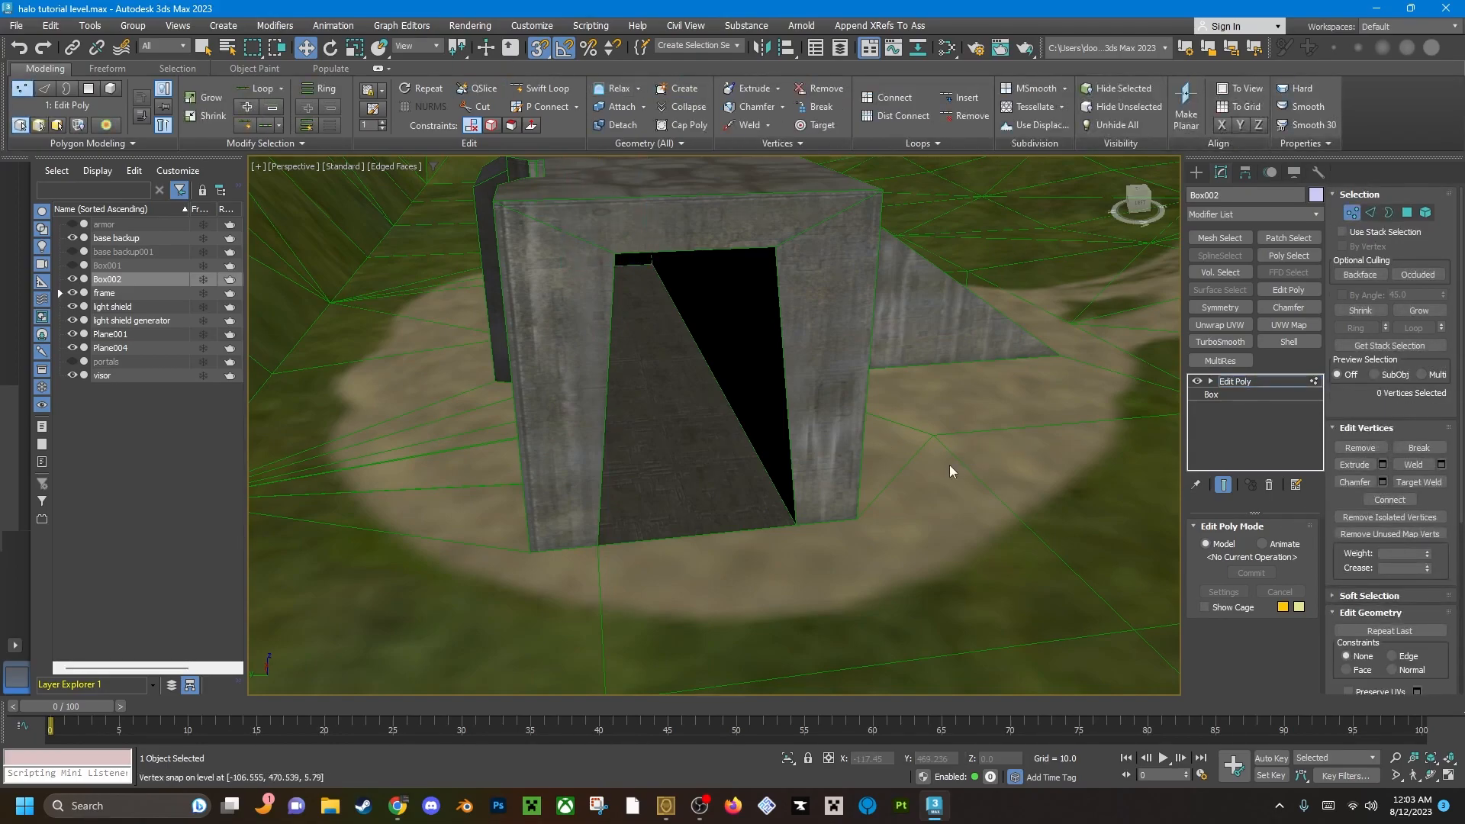
pyautogui.scroll(-4, 1389, 458)
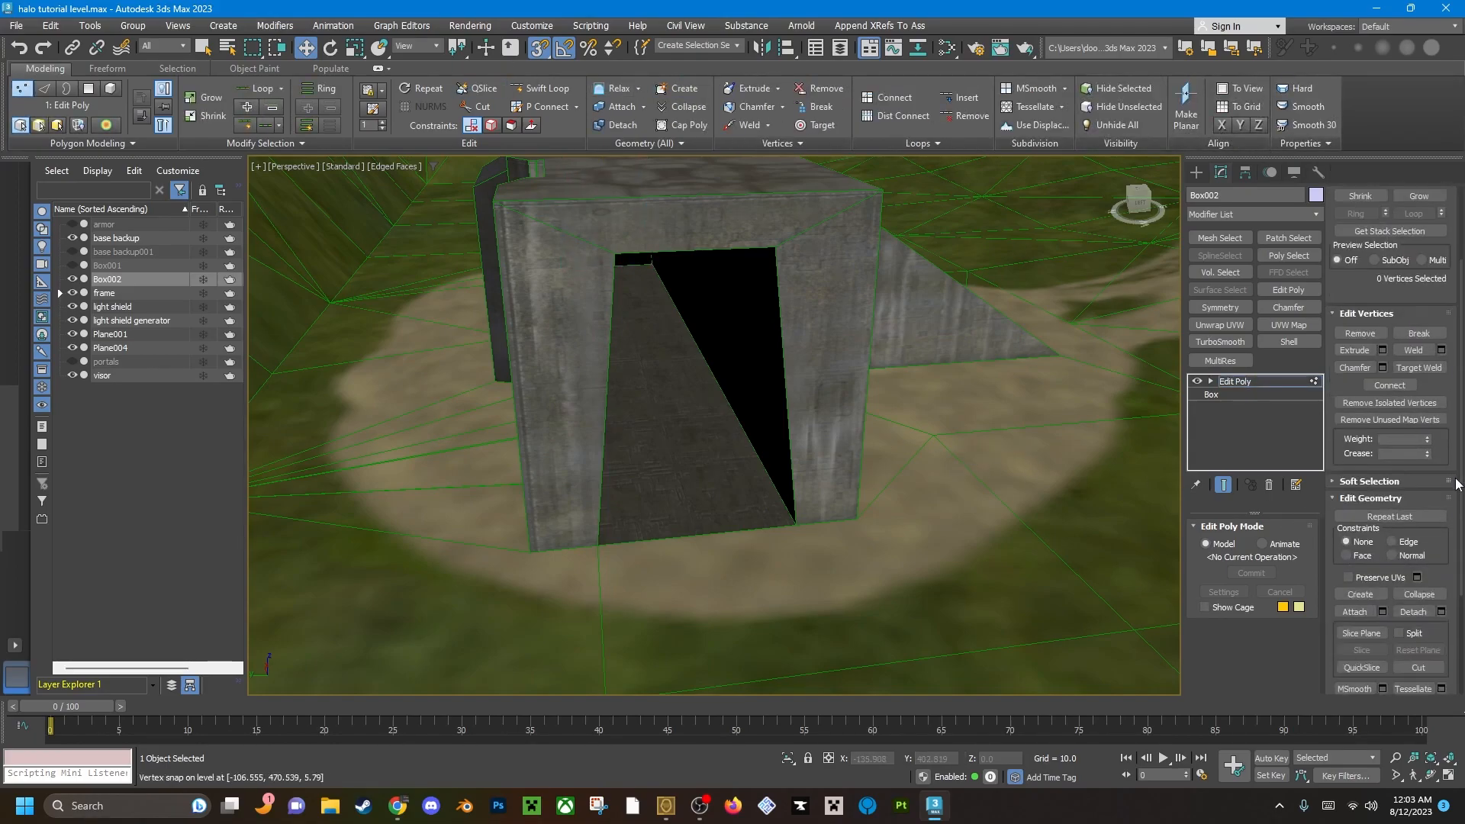
pyautogui.click(1361, 525)
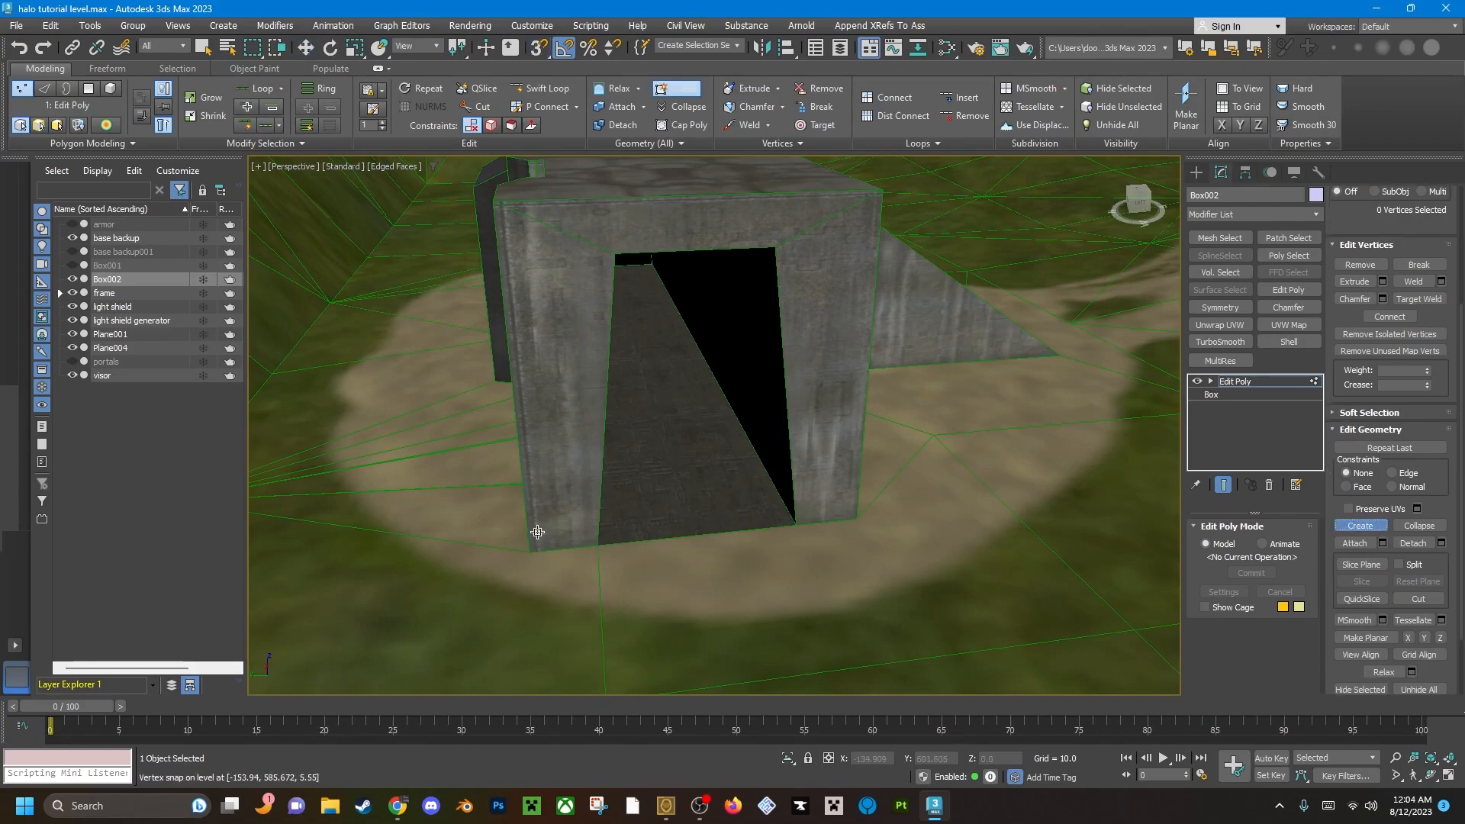
pyautogui.click(596, 545)
pyautogui.click(624, 252)
pyautogui.click(777, 248)
pyautogui.click(800, 522)
pyautogui.rightClick(901, 511)
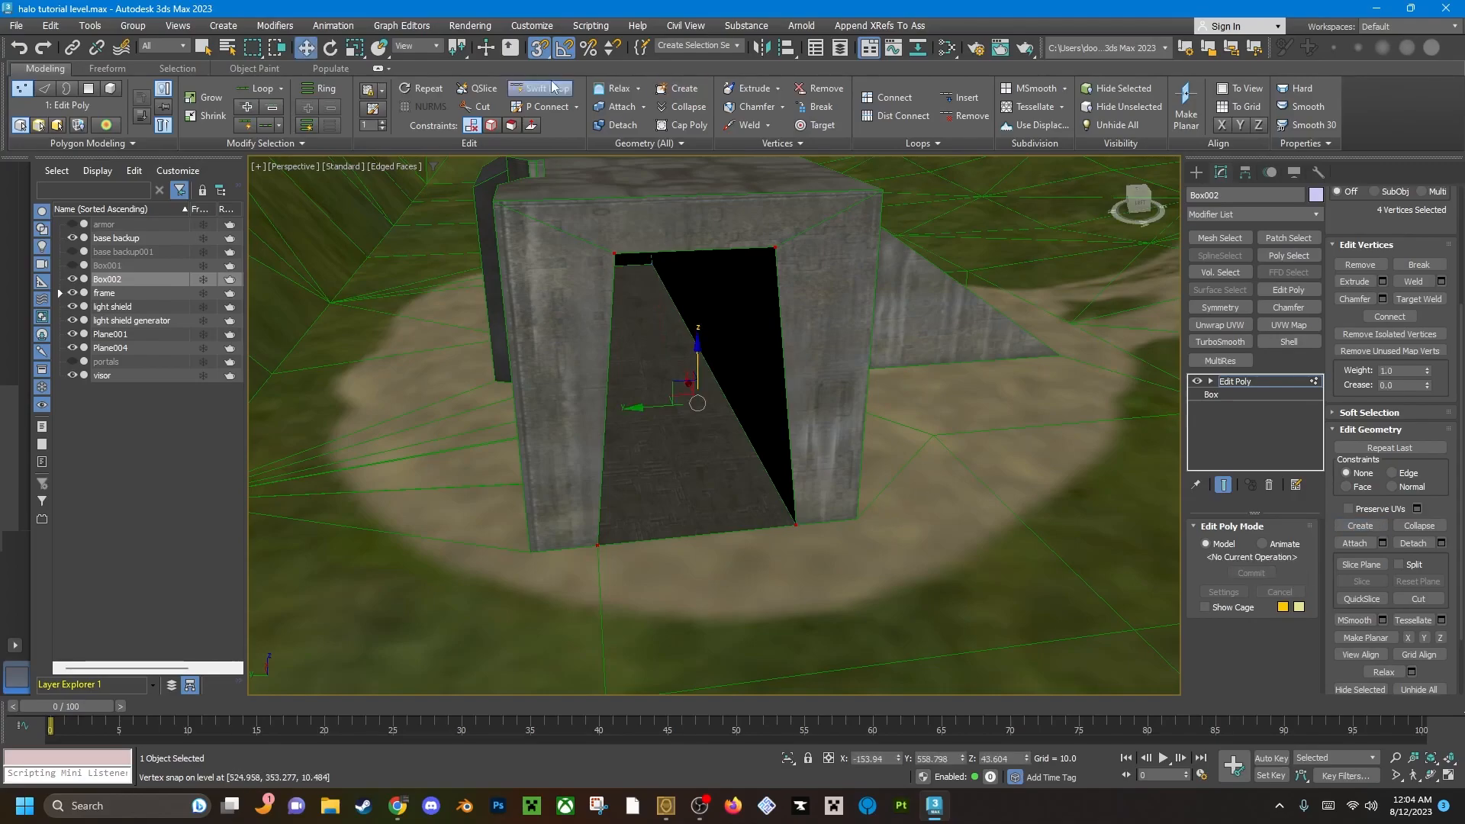
# Create a four-sided polygon across the second doorway by snapping to its four corner vertices.
pyautogui.press('4')
pyautogui.click(808, 405)
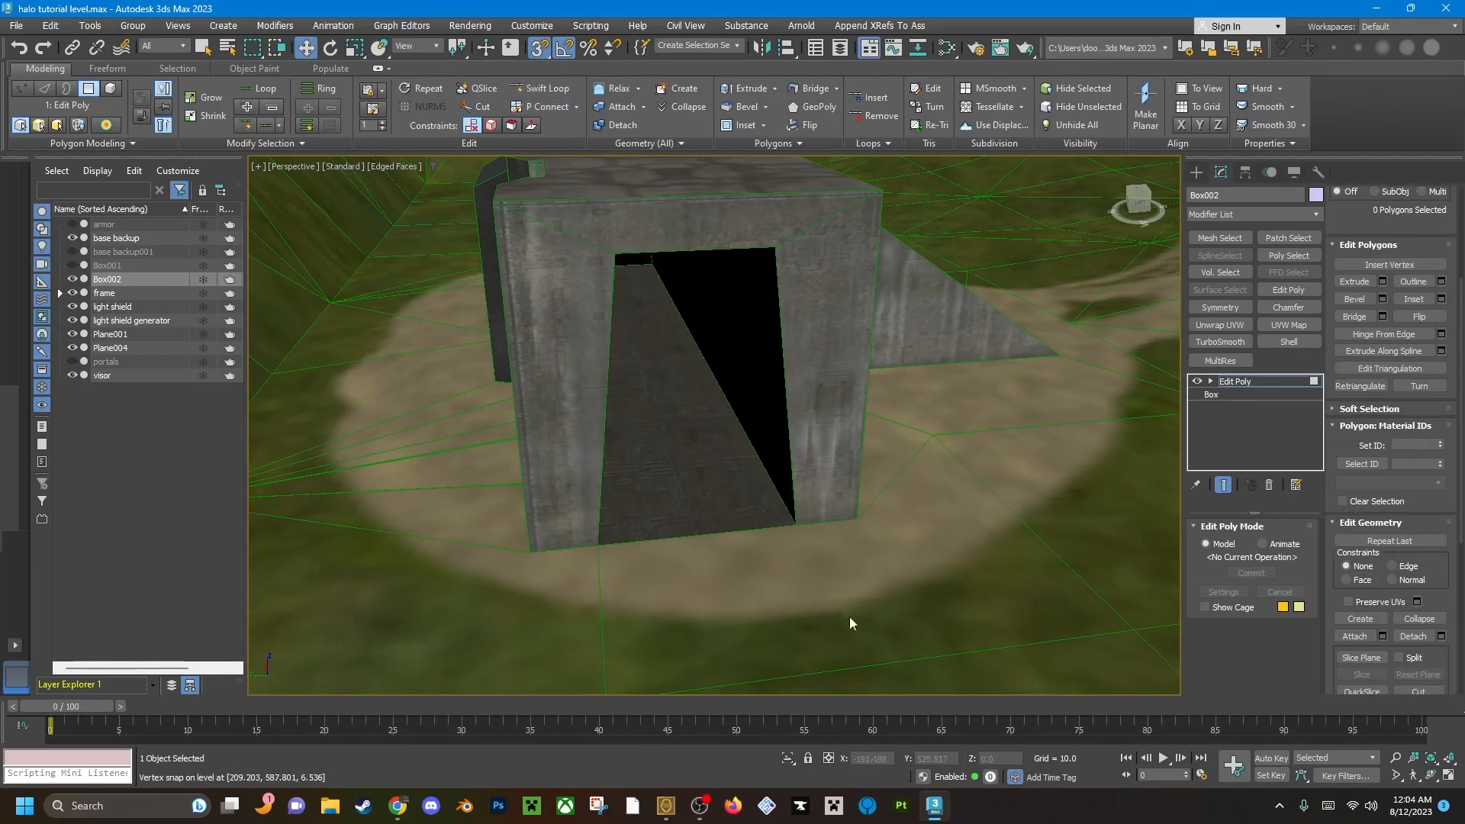
pyautogui.click(681, 89)
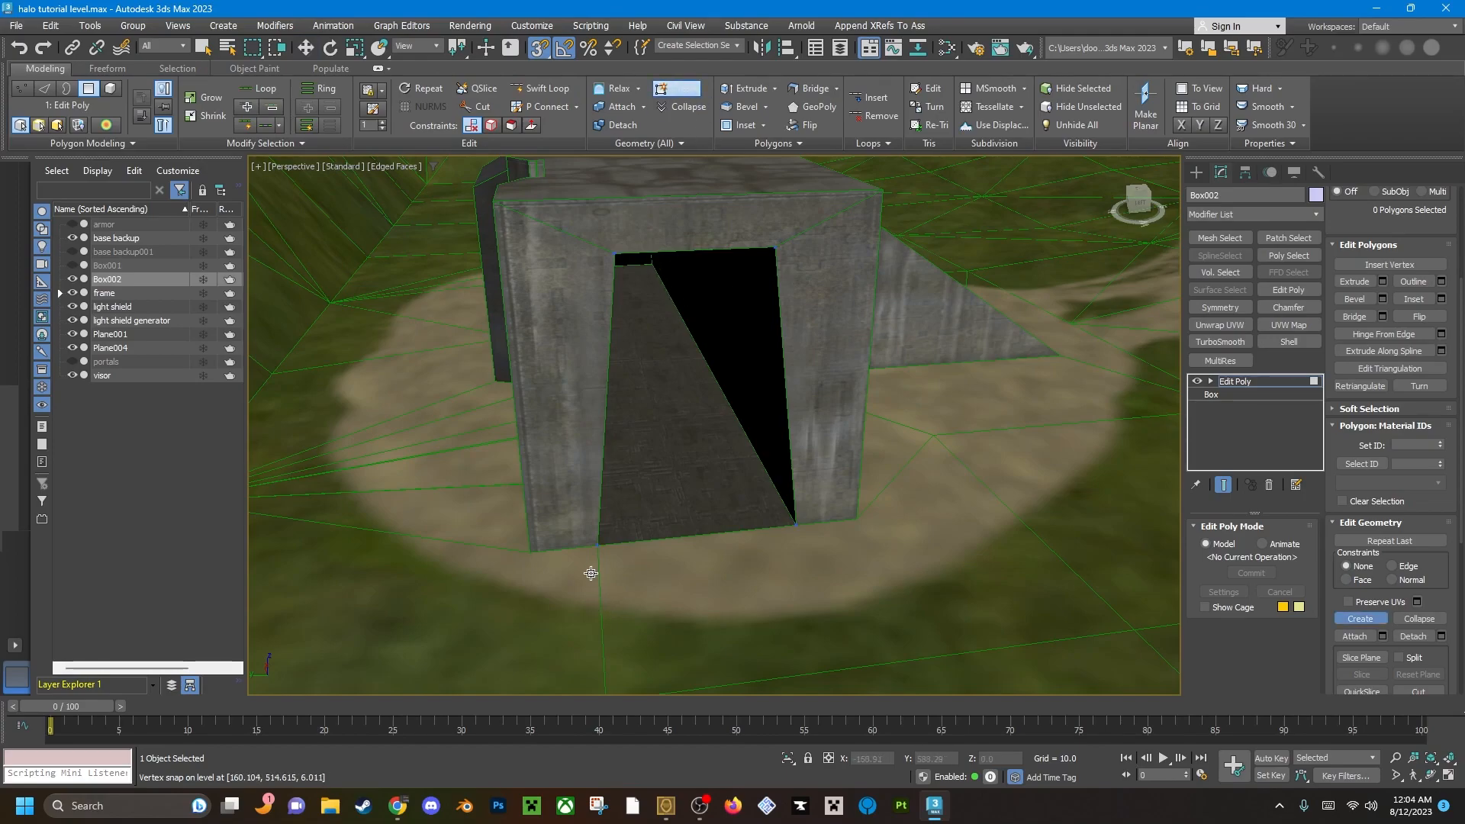
pyautogui.click(598, 544)
pyautogui.click(615, 254)
pyautogui.click(775, 248)
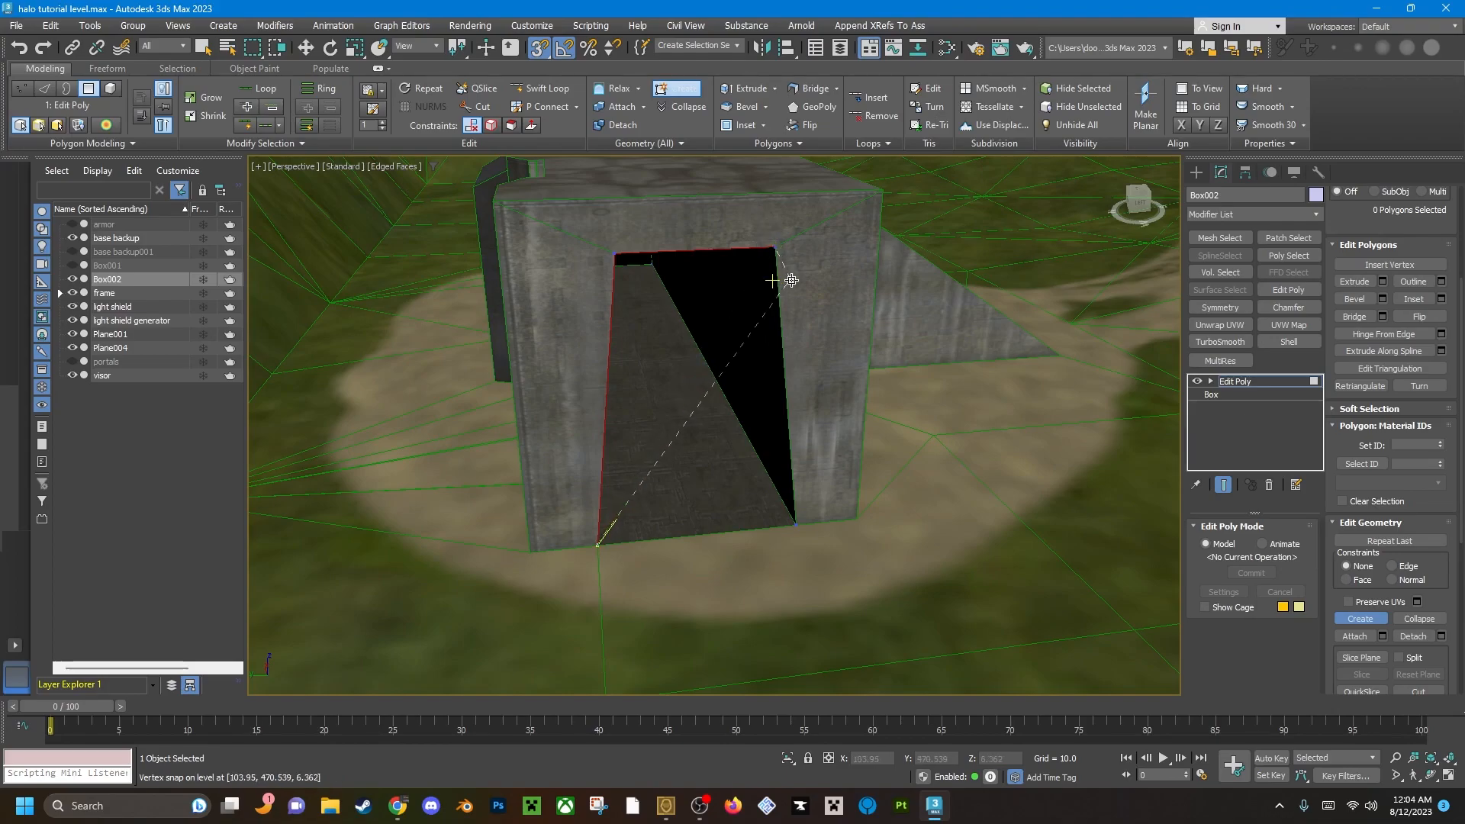
pyautogui.doubleClick(794, 526)
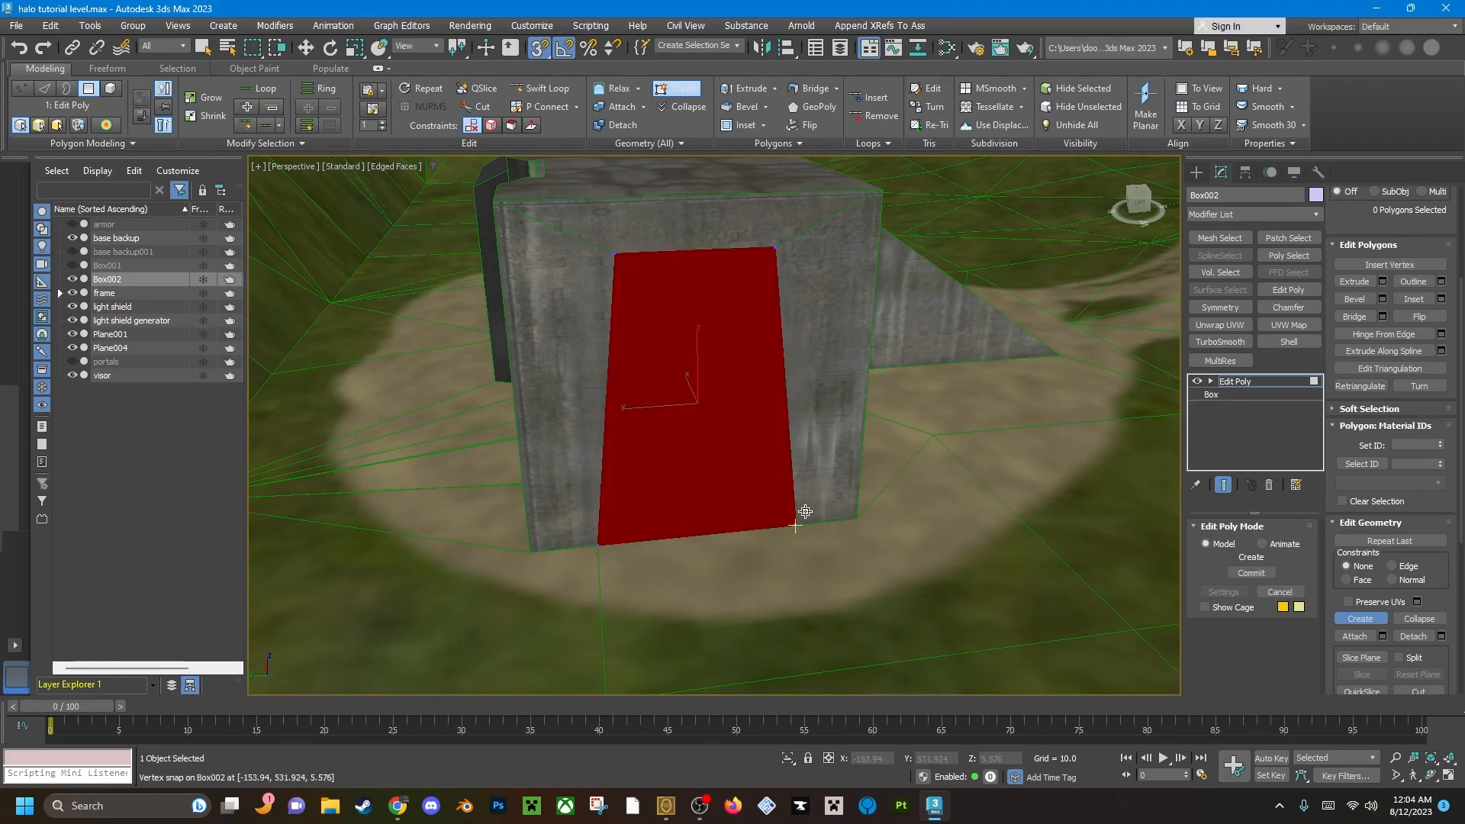
# Flip the normal of the second doorway's polygon and clear the selection.
pyautogui.press('w')
pyautogui.scroll(2, 1444, 627)
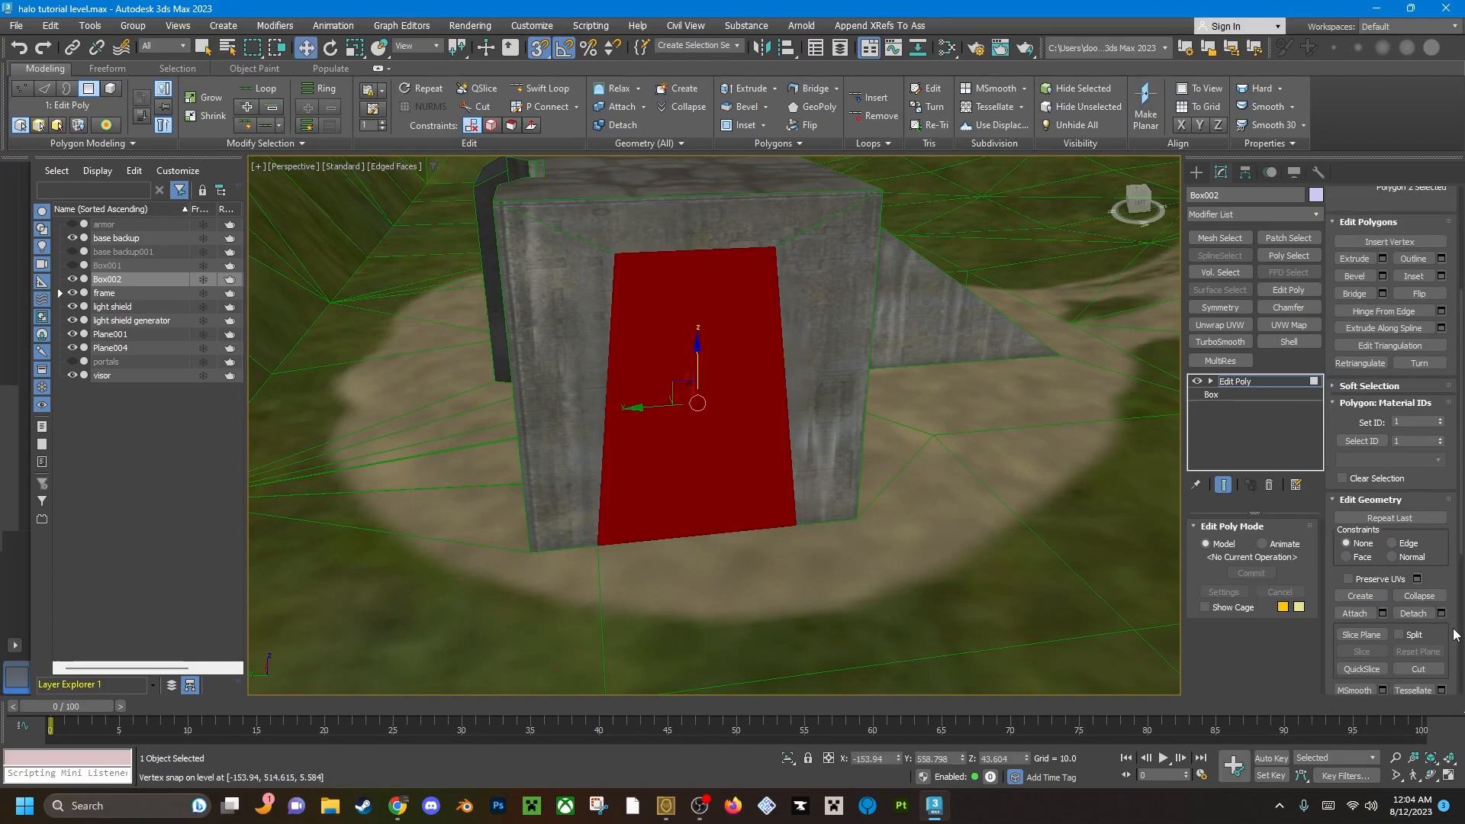
pyautogui.click(1441, 296)
pyautogui.click(975, 523)
# Create vertices snapped to the four corners of a doorway on the base at the opposite end of the map.
pyautogui.scroll(-5, 851, 496)
pyautogui.scroll(10, 852, 496)
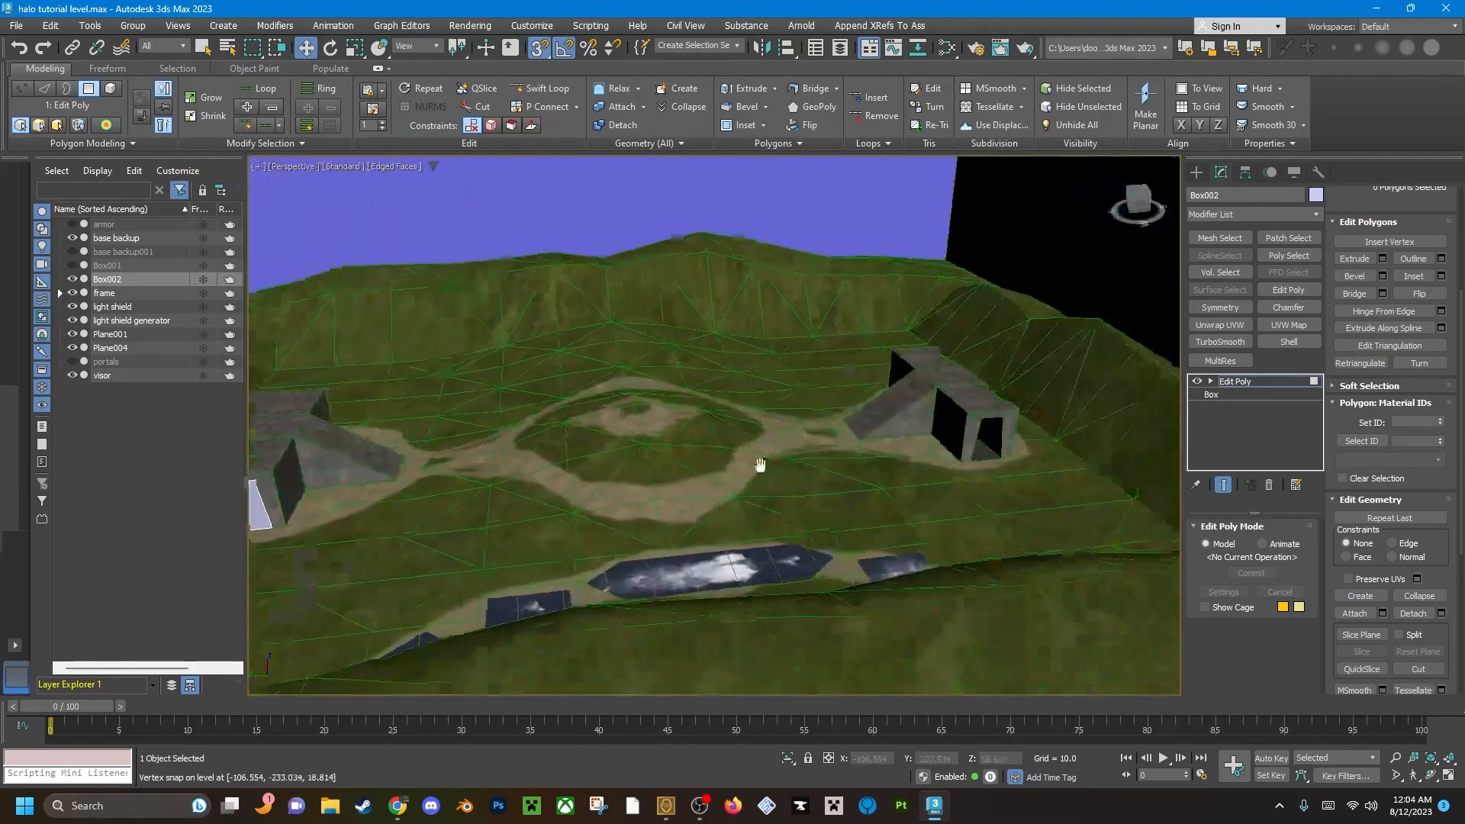
pyautogui.press('1')
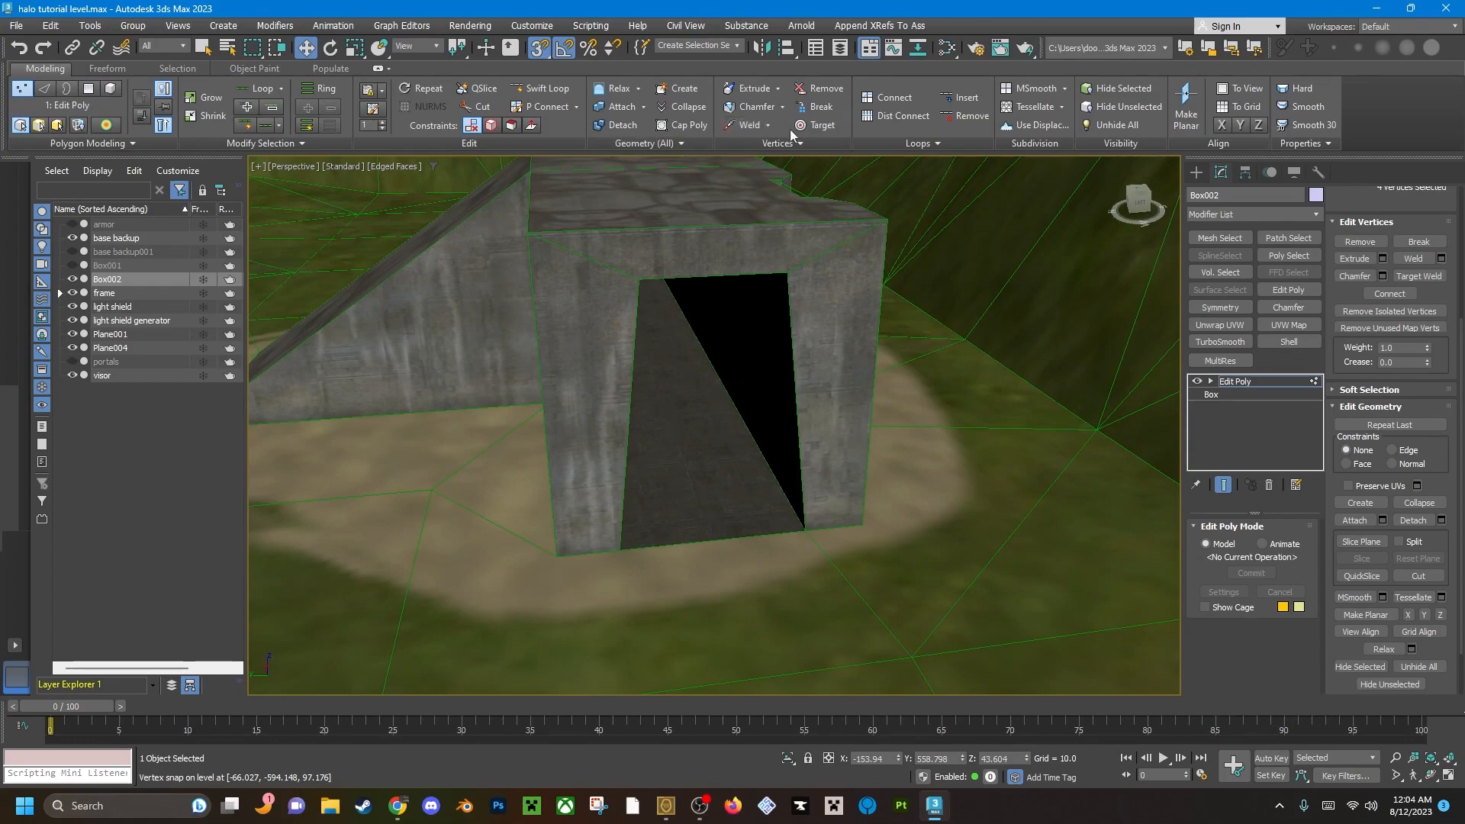
pyautogui.click(684, 89)
pyautogui.click(620, 550)
pyautogui.click(639, 279)
pyautogui.click(788, 272)
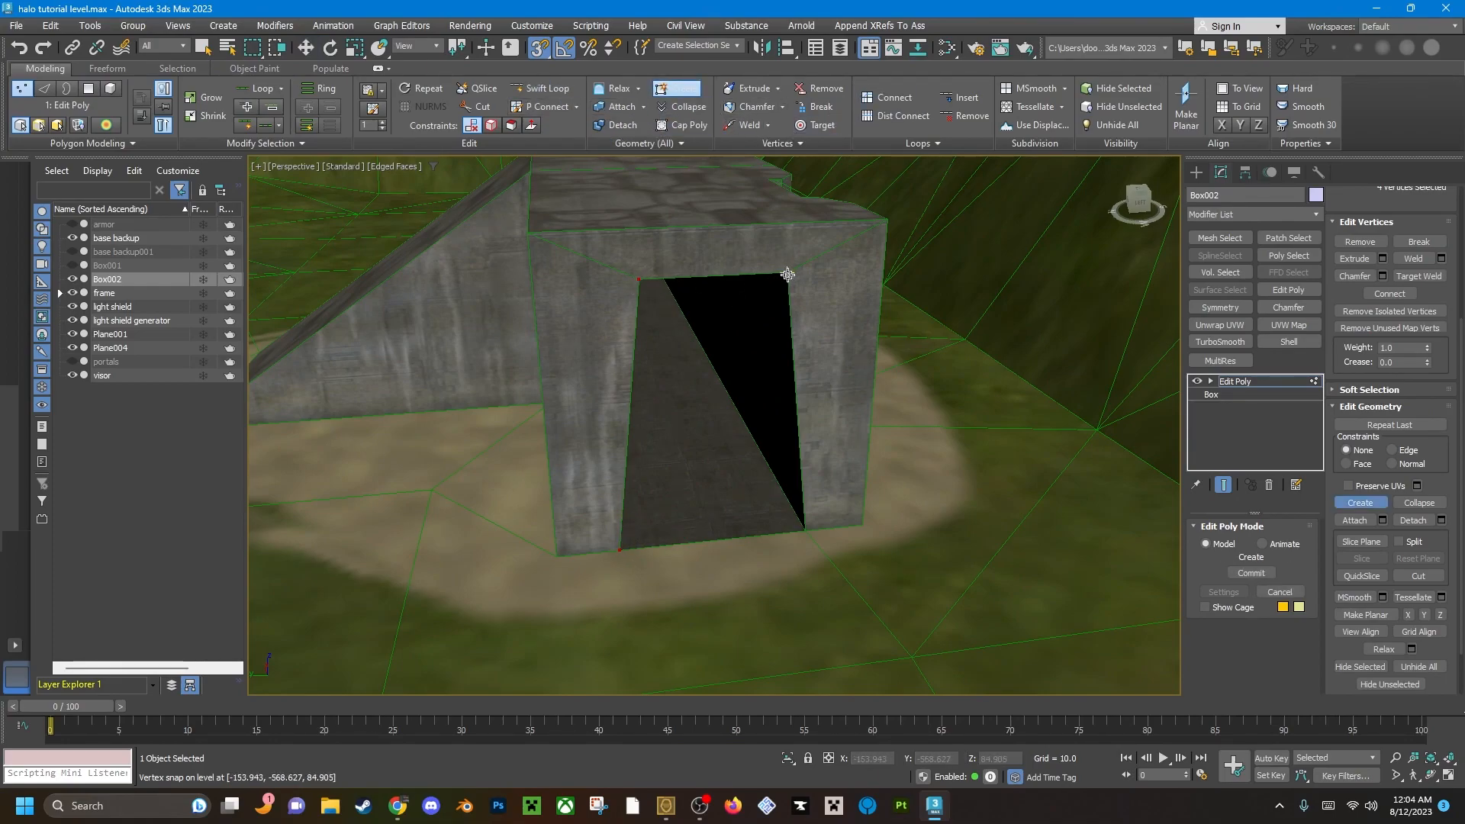
pyautogui.rightClick(906, 519)
# Create a four-sided polygon across the opposite base's doorway from its corner vertices and flip its normal.
pyautogui.press('4')
pyautogui.click(681, 90)
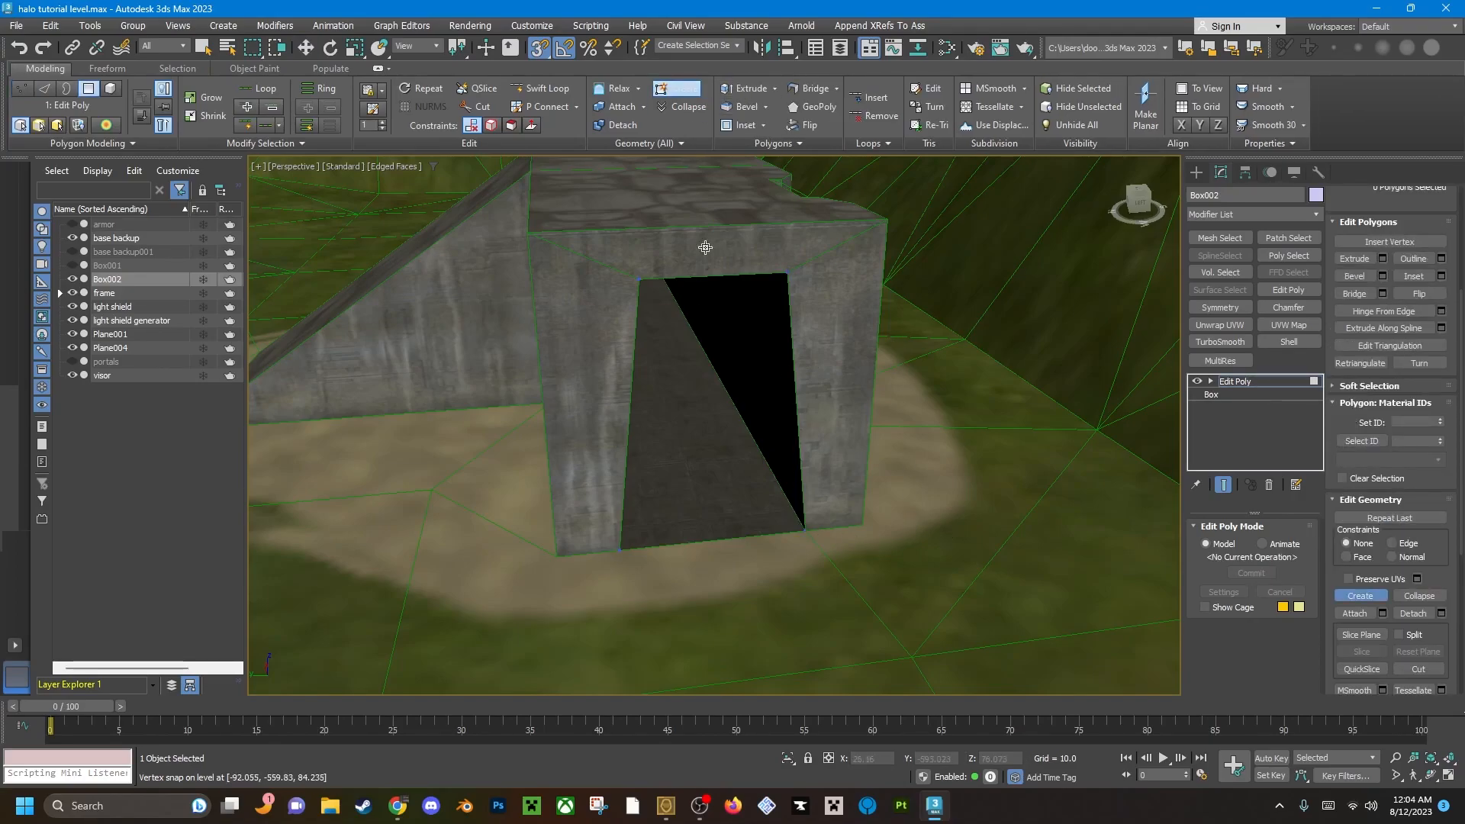
pyautogui.click(620, 550)
pyautogui.click(640, 280)
pyautogui.click(788, 272)
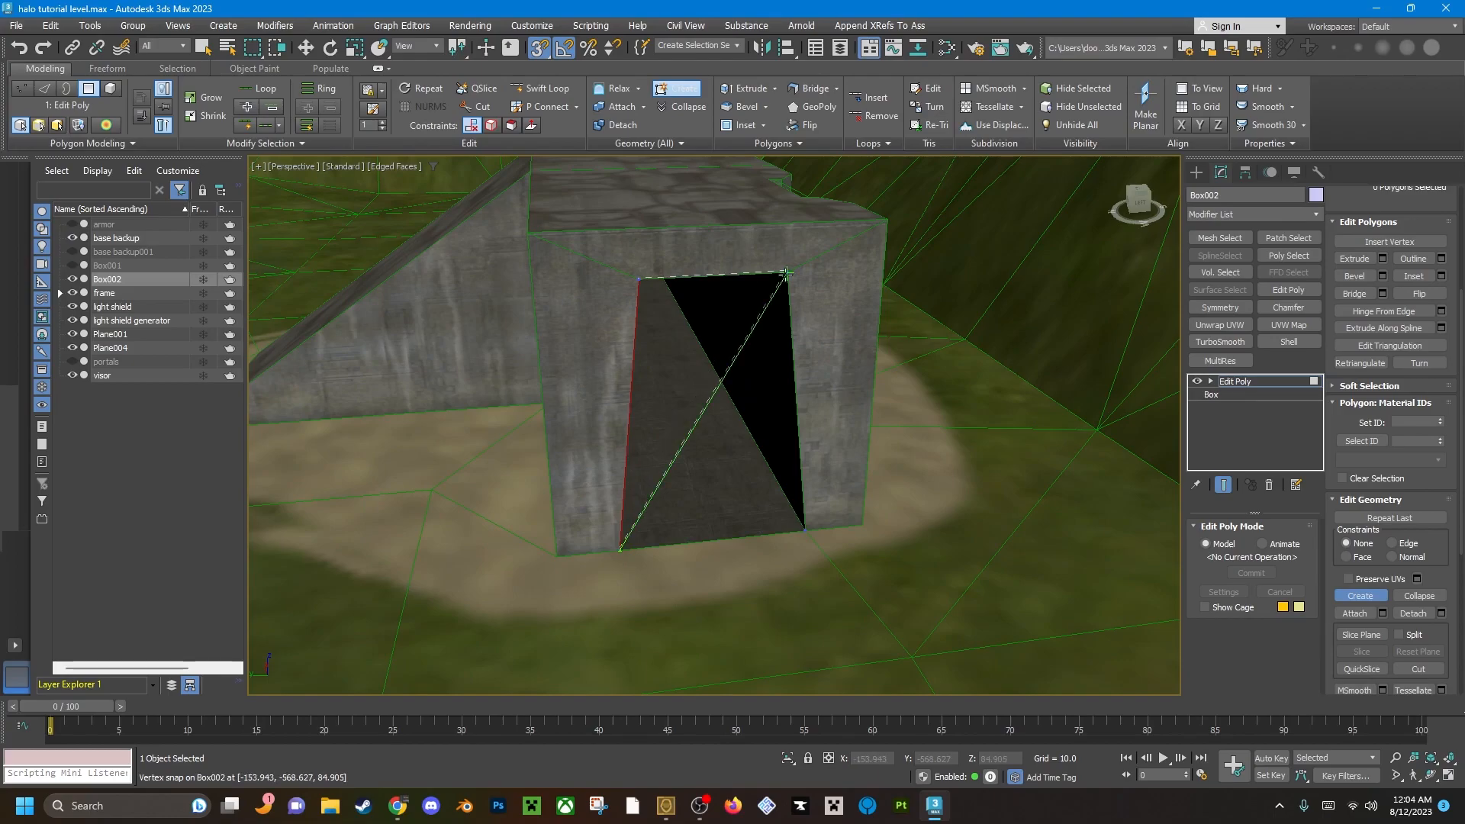
pyautogui.doubleClick(805, 528)
pyautogui.rightClick(937, 516)
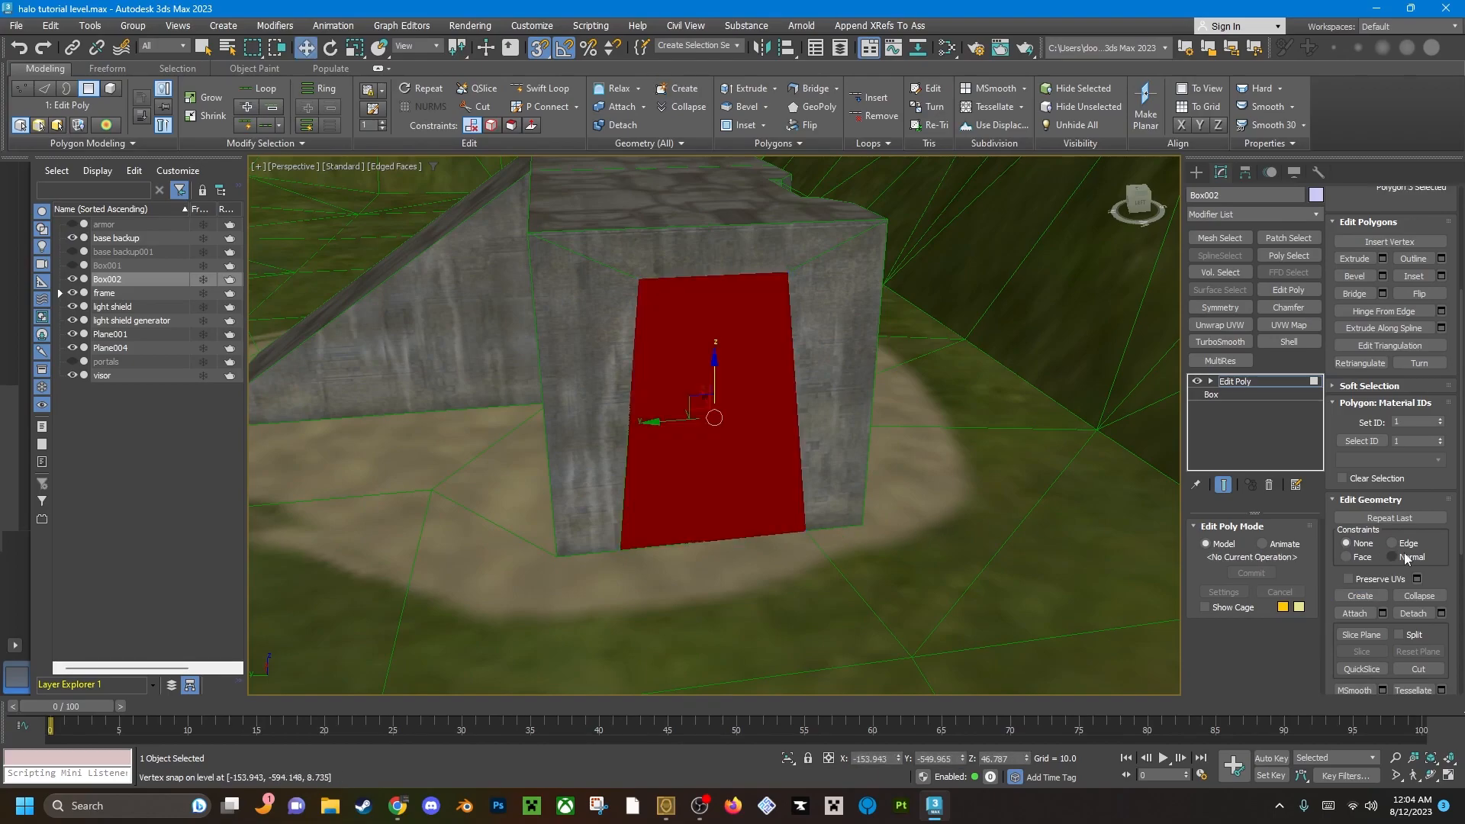
pyautogui.click(1431, 302)
# Create vertices snapped to the four corners of the doorway on the other side of this base.
pyautogui.keyDown('alt'); pyautogui.moveTo(1129, 427); pyautogui.dragTo(798, 432, button='middle'); pyautogui.keyUp('alt')
pyautogui.scroll(-4, 799, 432)
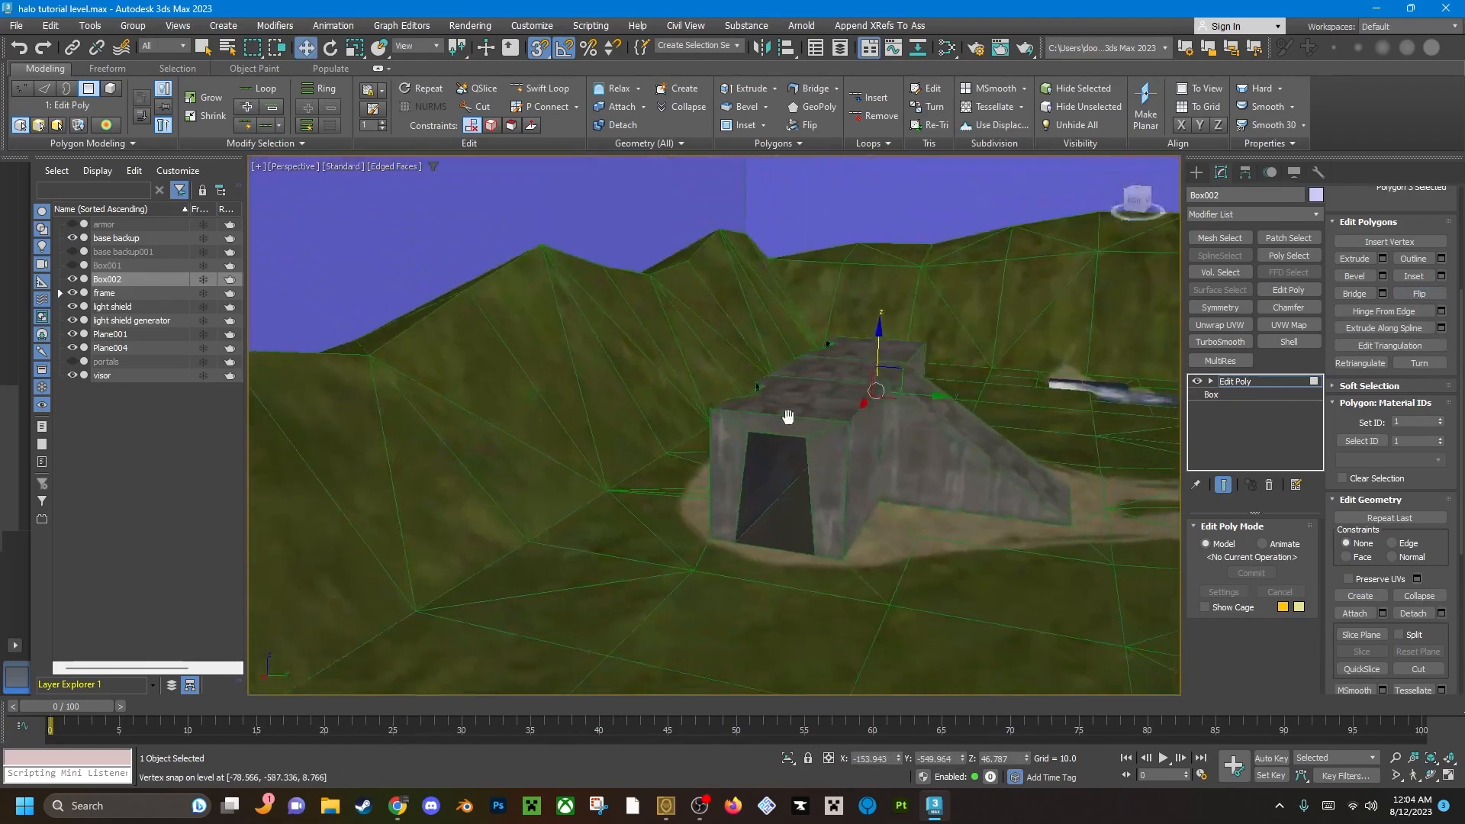
pyautogui.scroll(3, 794, 458)
pyautogui.press('1')
pyautogui.keyDown('alt'); pyautogui.moveTo(781, 576); pyautogui.dragTo(703, 350, button='middle'); pyautogui.keyUp('alt')
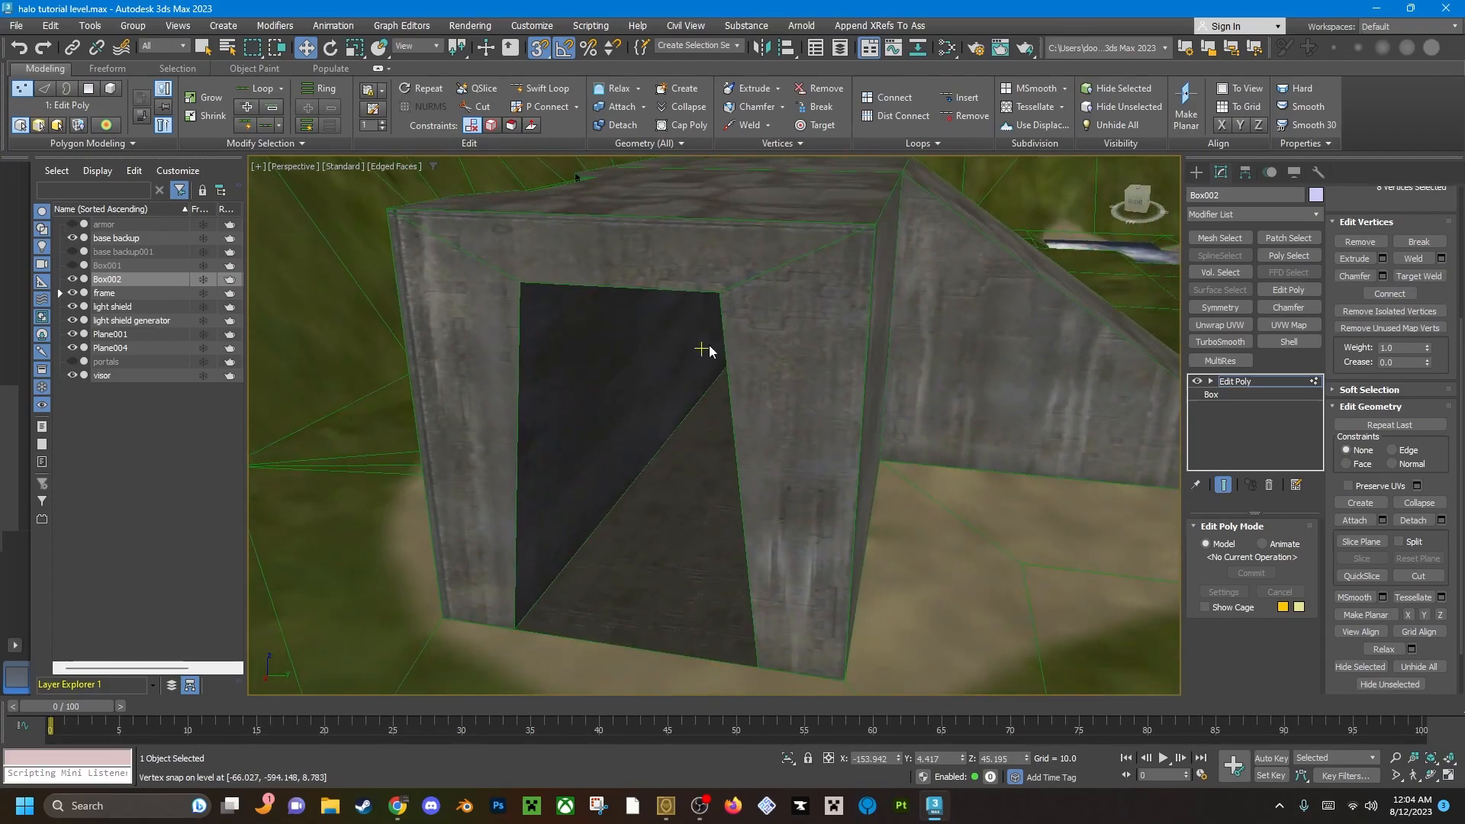
pyautogui.click(696, 91)
pyautogui.click(516, 629)
pyautogui.click(520, 283)
pyautogui.click(720, 293)
pyautogui.click(757, 668)
pyautogui.press('w')
# Switch to polygon editing, clear the selection and start creating a polygon at this doorway.
pyautogui.press('4')
pyautogui.moveTo(567, 397); pyautogui.dragTo(638, 391, button='middle')
pyautogui.click(719, 421)
pyautogui.click(677, 87)
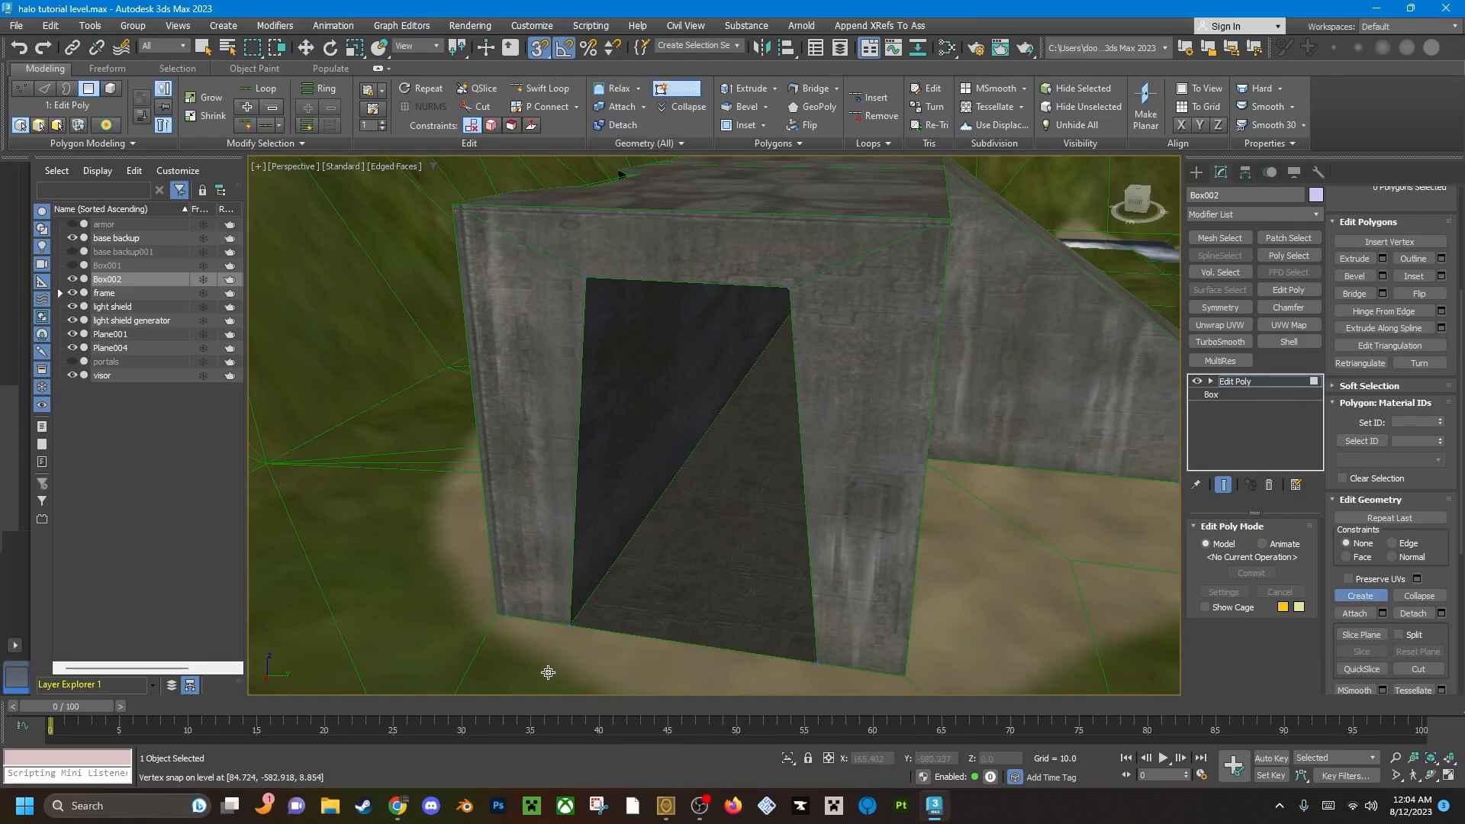
pyautogui.click(570, 624)
pyautogui.click(587, 281)
pyautogui.click(791, 289)
pyautogui.rightClick(1033, 639)
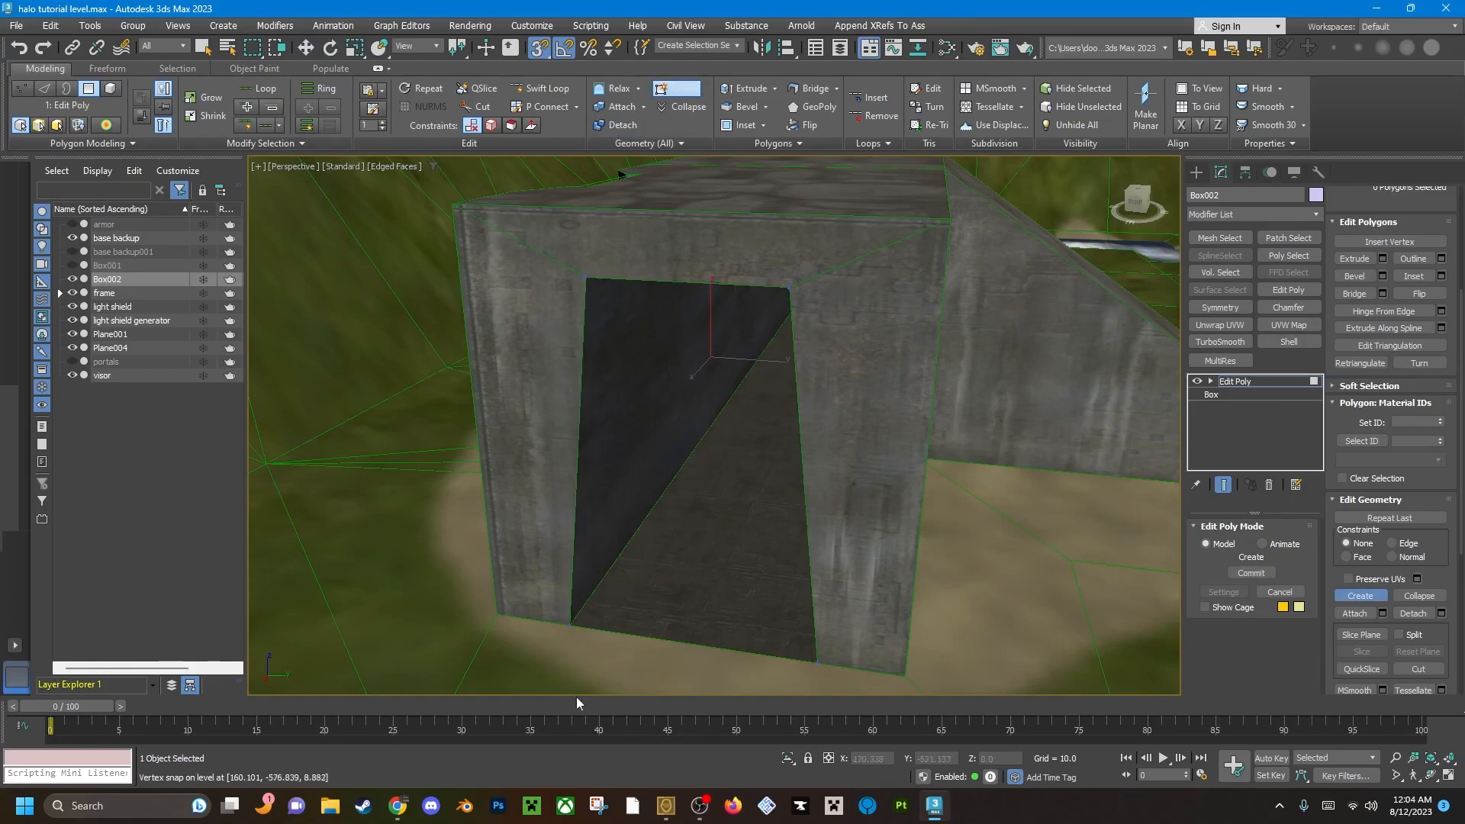
# Create a four-sided polygon across the last doorway by snapping to its four corner vertices.
pyautogui.click(570, 625)
pyautogui.click(587, 280)
pyautogui.click(791, 288)
pyautogui.doubleClick(817, 663)
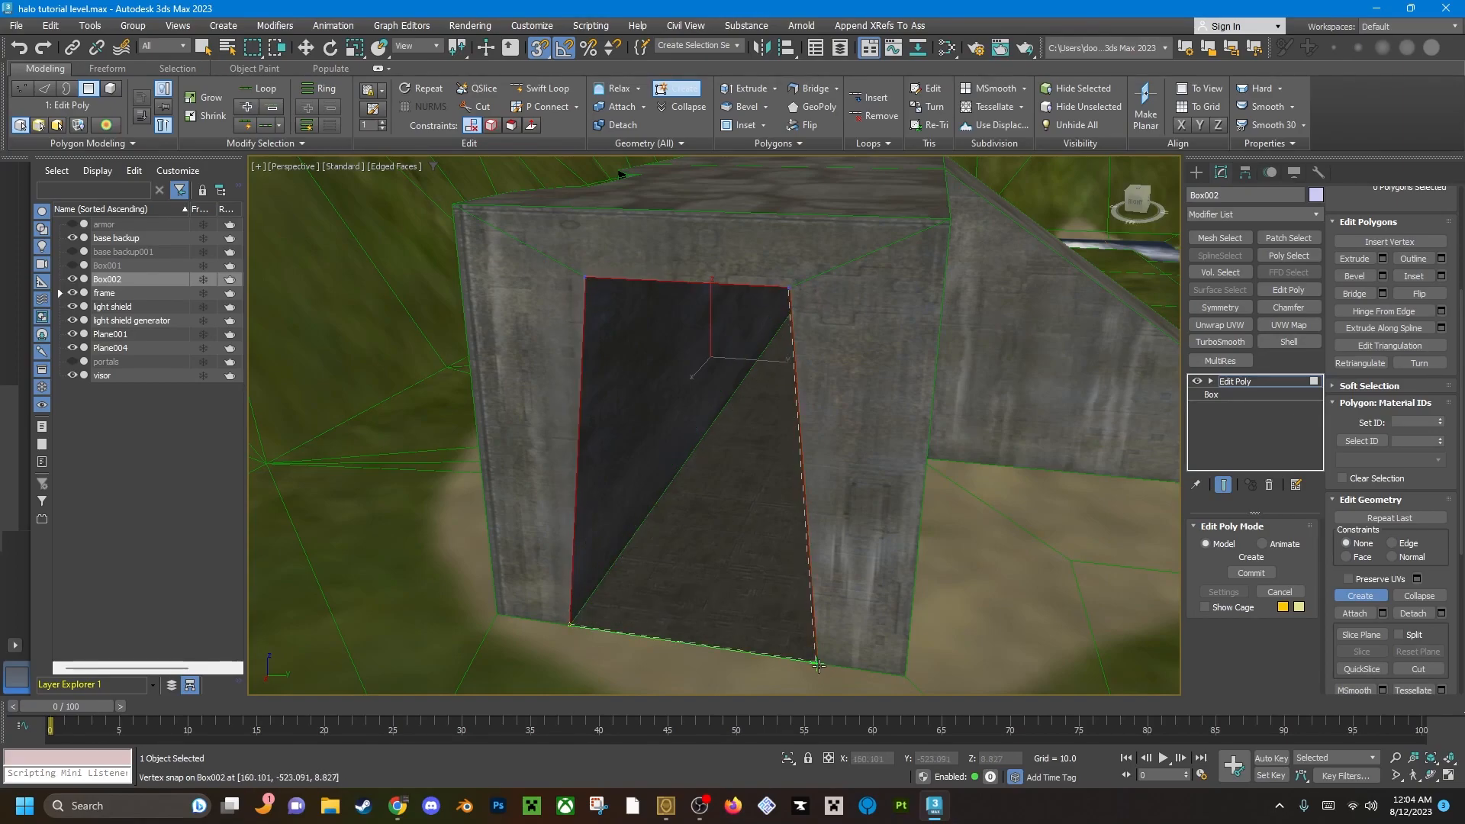
pyautogui.scroll(-4, 808, 514)
pyautogui.rightClick(922, 559)
# Isolate the portal object and delete the stray polygon left from the failed creation attempt.
pyautogui.moveTo(922, 558); pyautogui.dragTo(838, 502, button='middle')
pyautogui.click(838, 502)
pyautogui.keyDown('alt'); pyautogui.moveTo(713, 441); pyautogui.dragTo(805, 469, button='middle'); pyautogui.keyUp('alt')
pyautogui.hotkey('alt', 'q')
pyautogui.scroll(-3, 737, 454)
pyautogui.click(815, 396)
pyautogui.press('Delete')
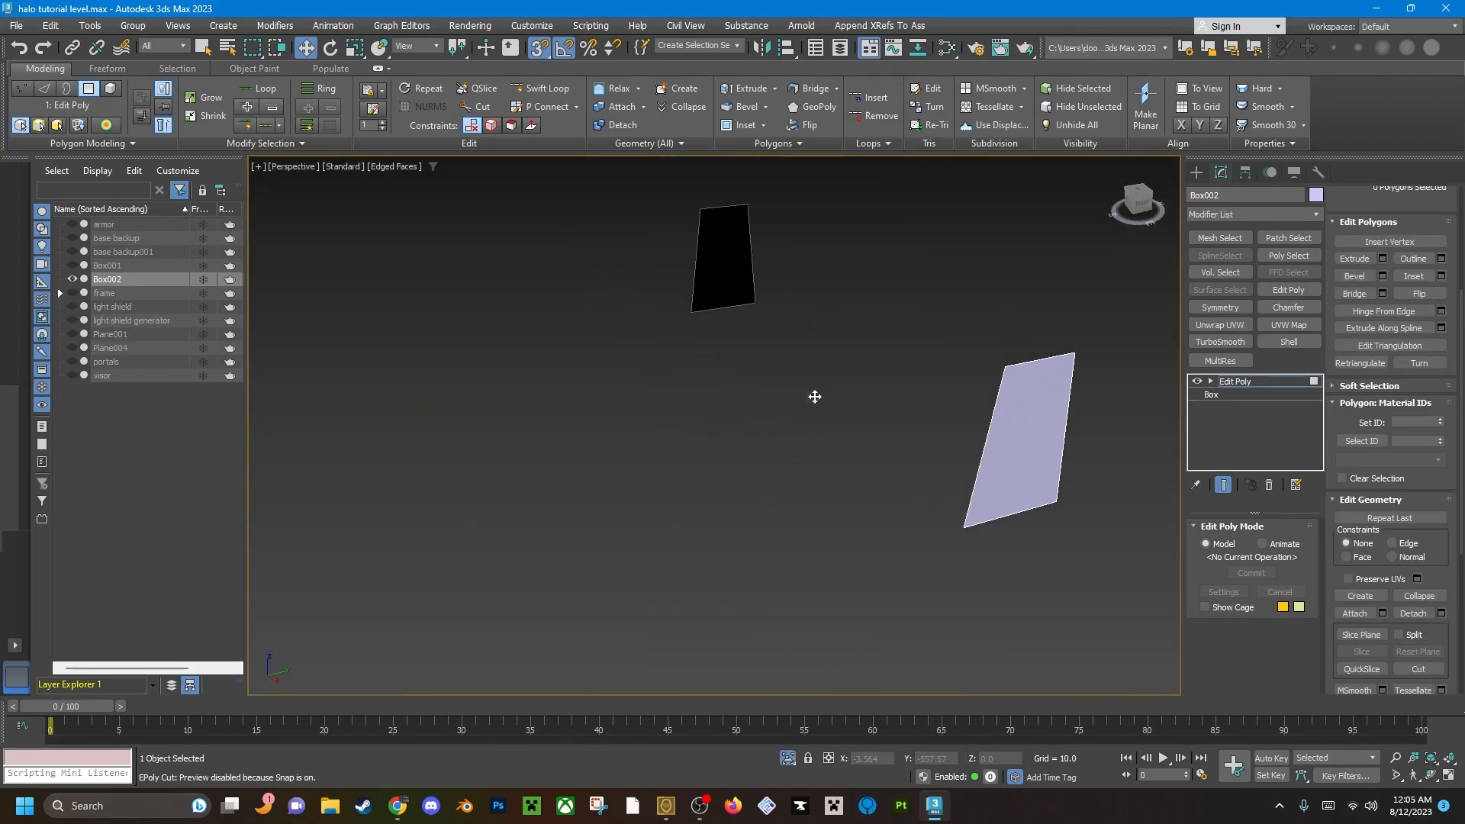
# End the isolation to bring the level back and leave the portal object at polygon level with nothing selected.
pyautogui.keyDown('alt'); pyautogui.moveTo(903, 451); pyautogui.dragTo(766, 480, button='middle'); pyautogui.keyUp('alt')
pyautogui.scroll(-3, 700, 471)
pyautogui.hotkey('alt', 'q')
pyautogui.hotkey('alt', 'q')
pyautogui.hotkey('alt', 'q')
pyautogui.scroll(5, 657, 411)
pyautogui.press('4')
pyautogui.press('4')
pyautogui.click(711, 424)
pyautogui.press('q')
pyautogui.keyDown('ctrl'); pyautogui.click(746, 484); pyautogui.keyUp('ctrl')
pyautogui.keyDown('alt'); pyautogui.moveTo(677, 484); pyautogui.dragTo(499, 309, button='middle'); pyautogui.keyUp('alt')
pyautogui.click(655, 430)
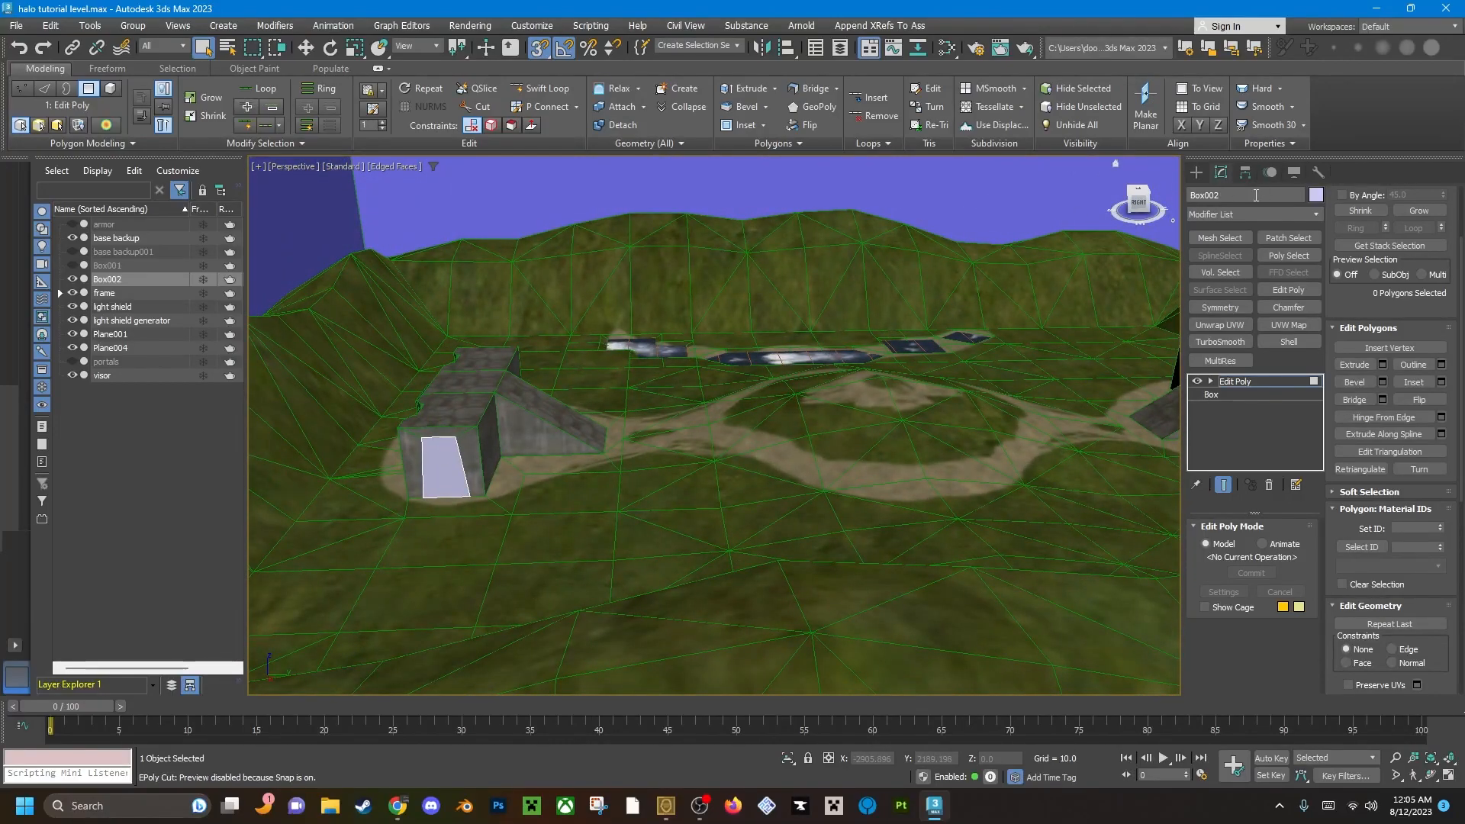
# Rename the Box002 object to "exact portals".
pyautogui.press('BackSpace')
pyautogui.press('BackSpace')
pyautogui.press('BackSpace')
pyautogui.press('BackSpace')
pyautogui.press('BackSpace')
pyautogui.press('Return')
# Select all polygons of the exact portals object at polygon level.
pyautogui.press('2')
pyautogui.press('2')
pyautogui.moveTo(585, 481); pyautogui.dragTo(767, 454, button='middle')
pyautogui.press('4')
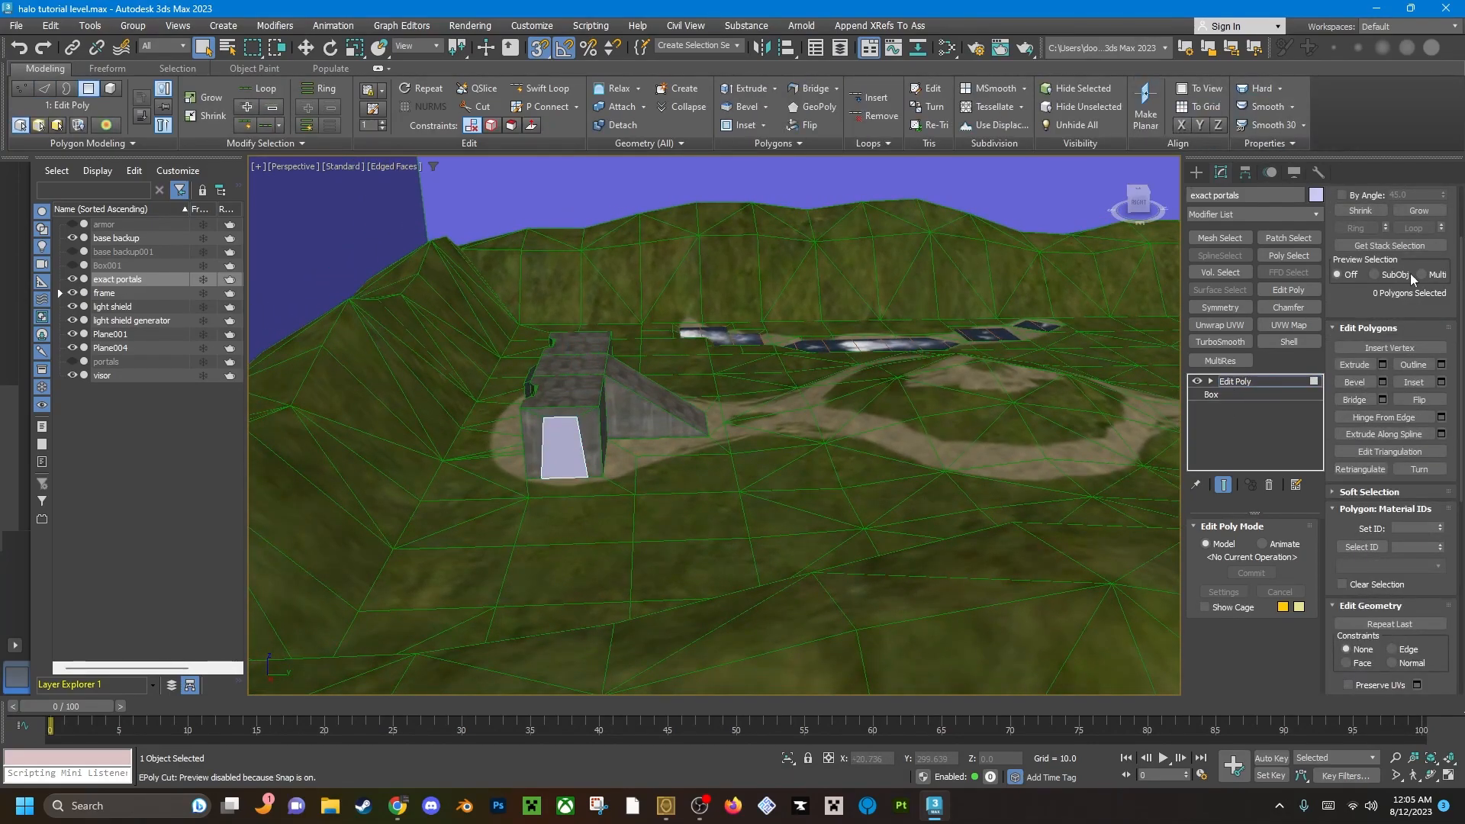
pyautogui.scroll(3, 1457, 353)
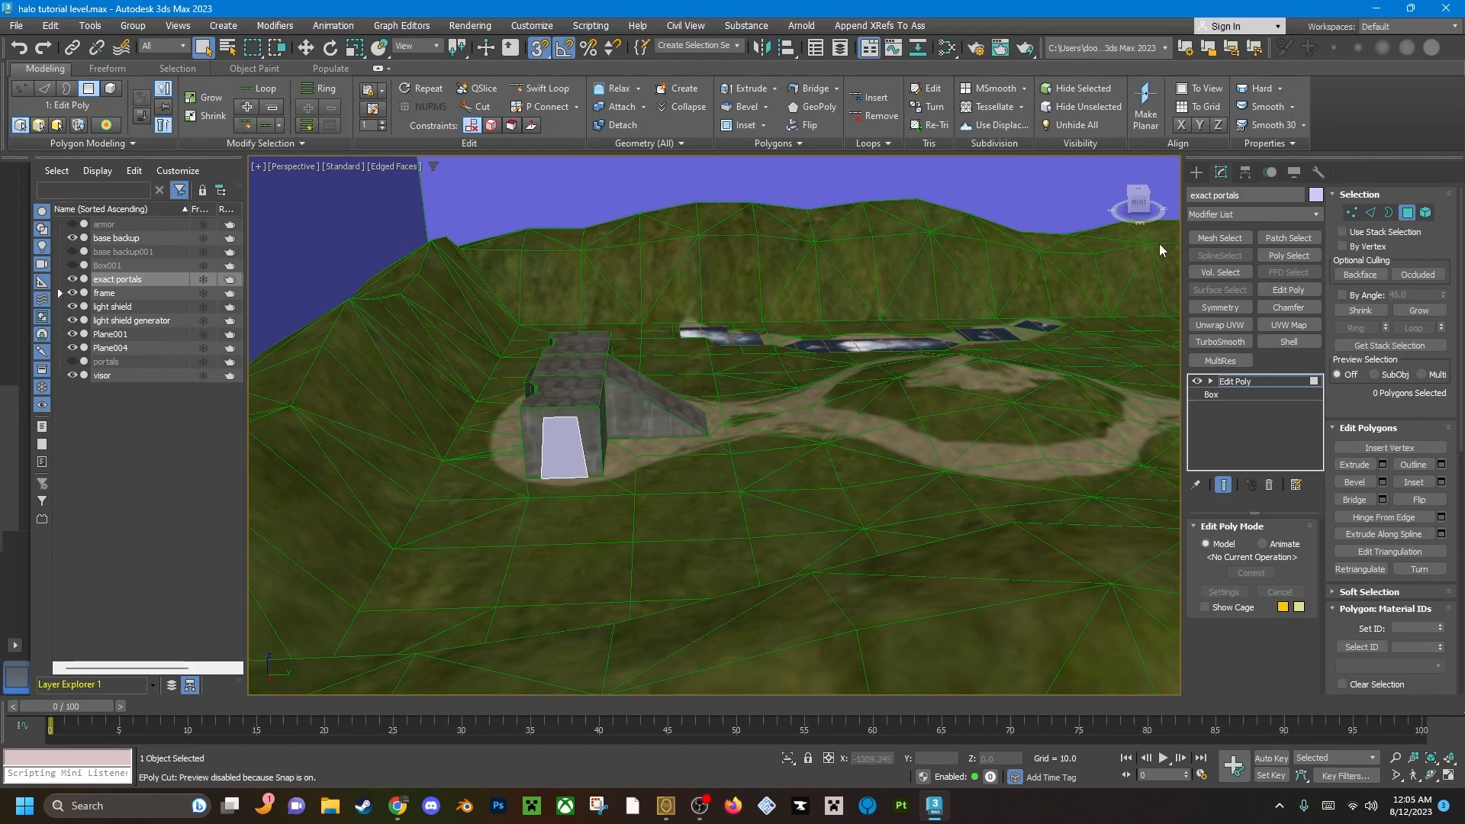
pyautogui.hotkey('ctrl', 'a')
pyautogui.keyDown('alt'); pyautogui.moveTo(652, 512); pyautogui.dragTo(716, 464, button='middle'); pyautogui.keyUp('alt')
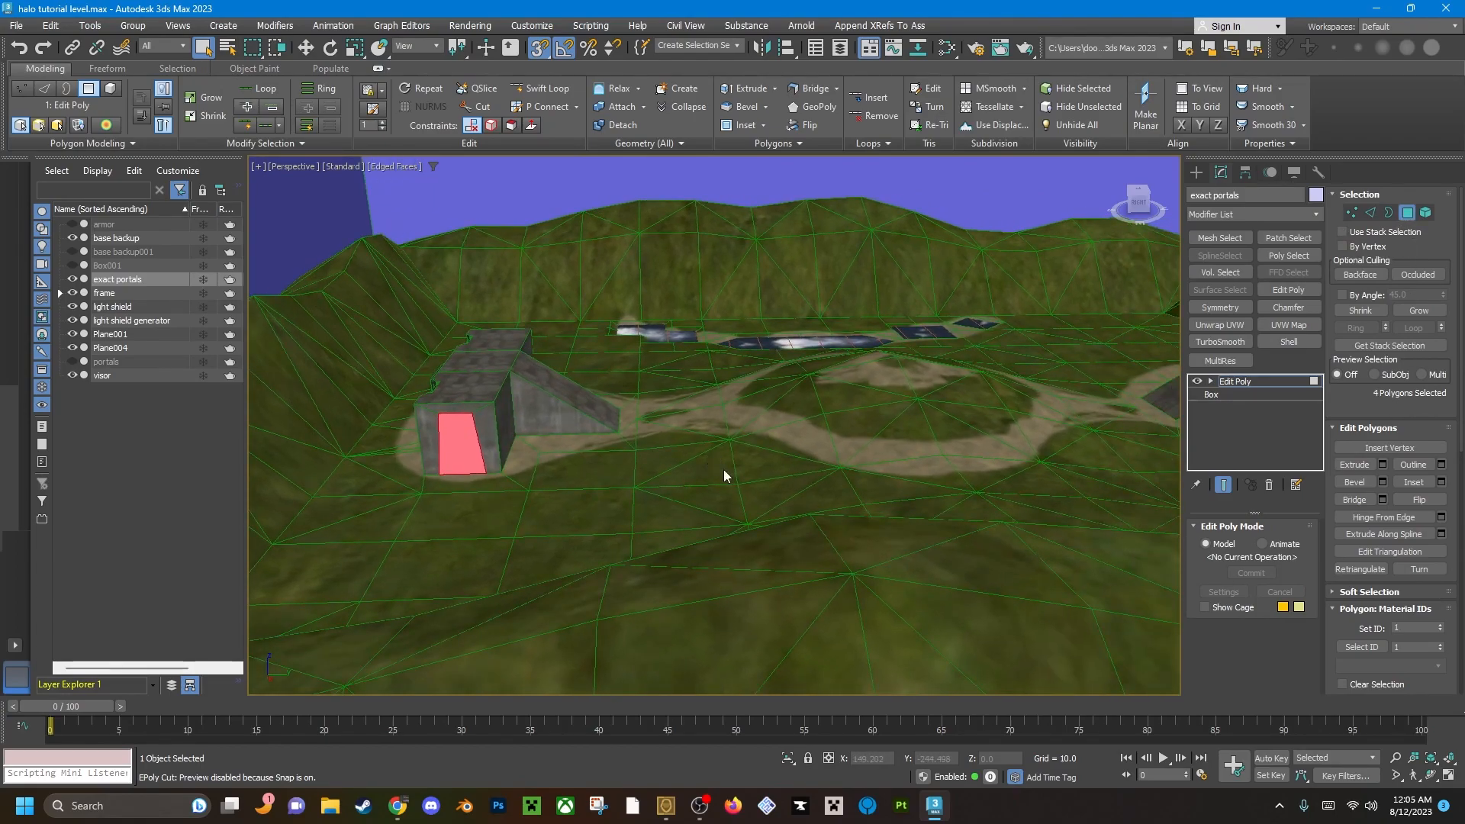
# Assign the +exactportal material to the selected doorway polygons, close the material editor and clear the selection.
pyautogui.press('m')
pyautogui.click(584, 536)
pyautogui.scroll(5, 631, 542)
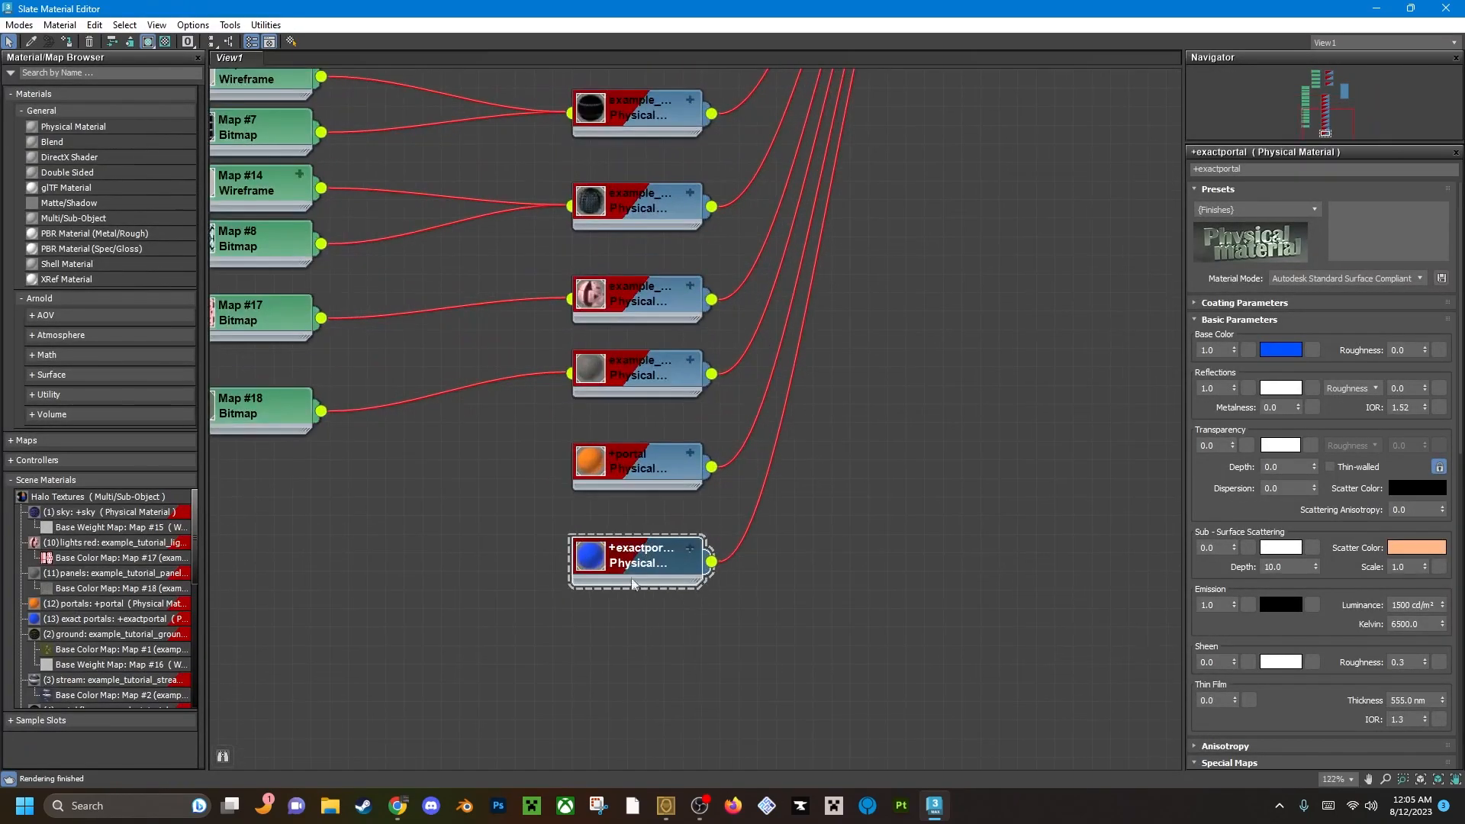
pyautogui.rightClick(634, 545)
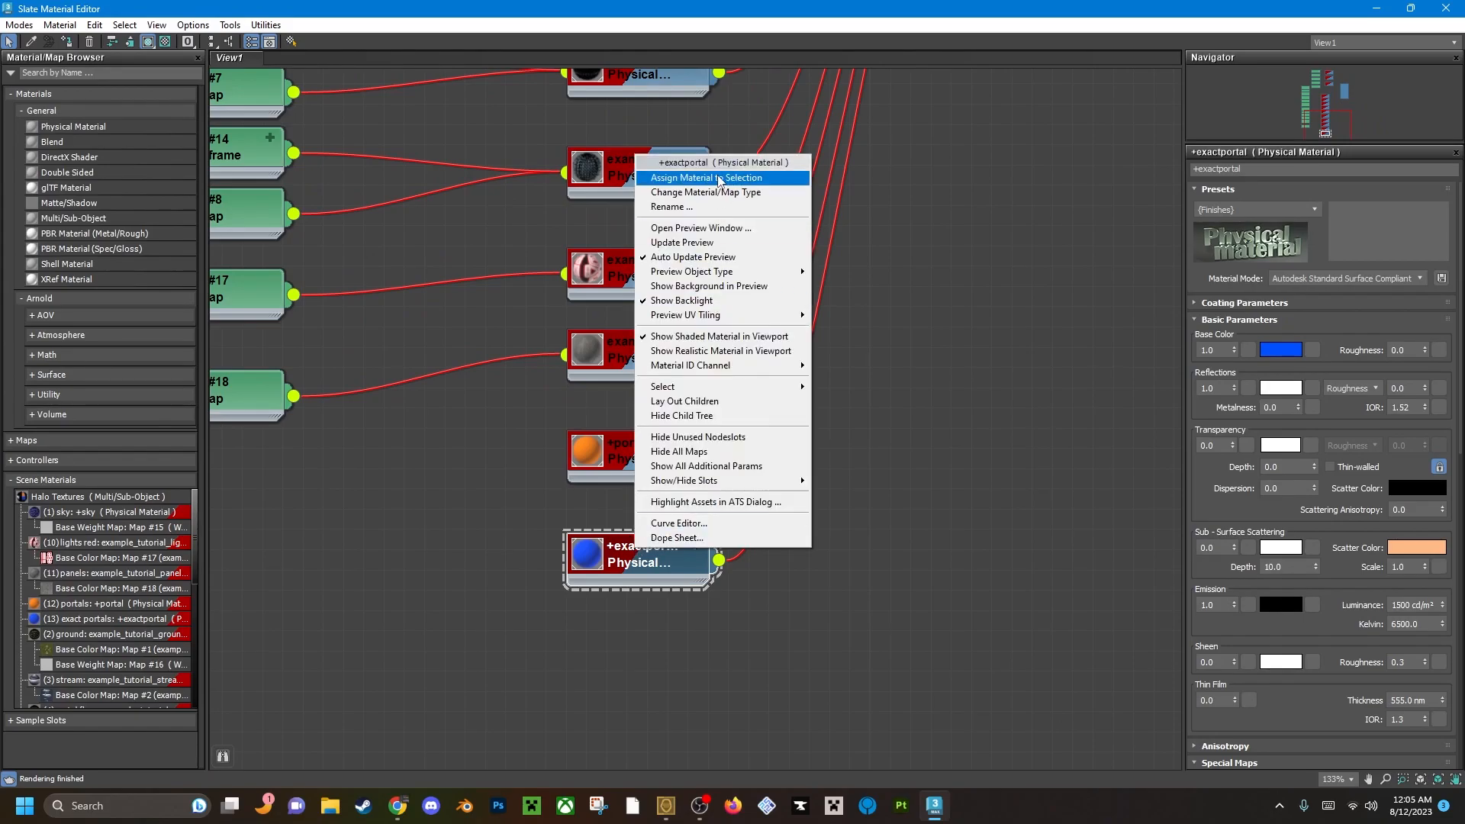
pyautogui.click(686, 181)
pyautogui.press('m')
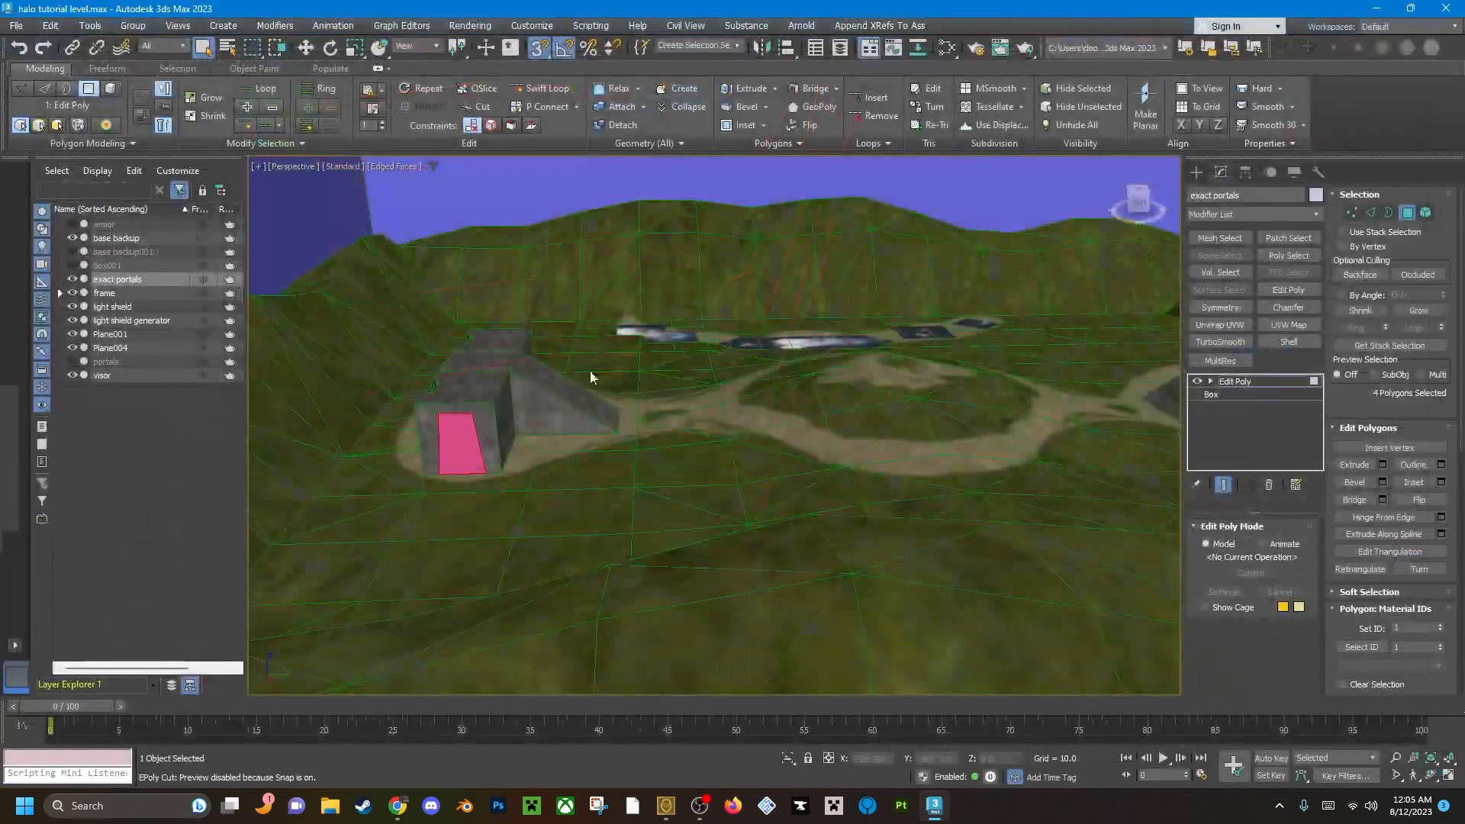
pyautogui.scroll(4, 643, 418)
pyautogui.click(818, 489)
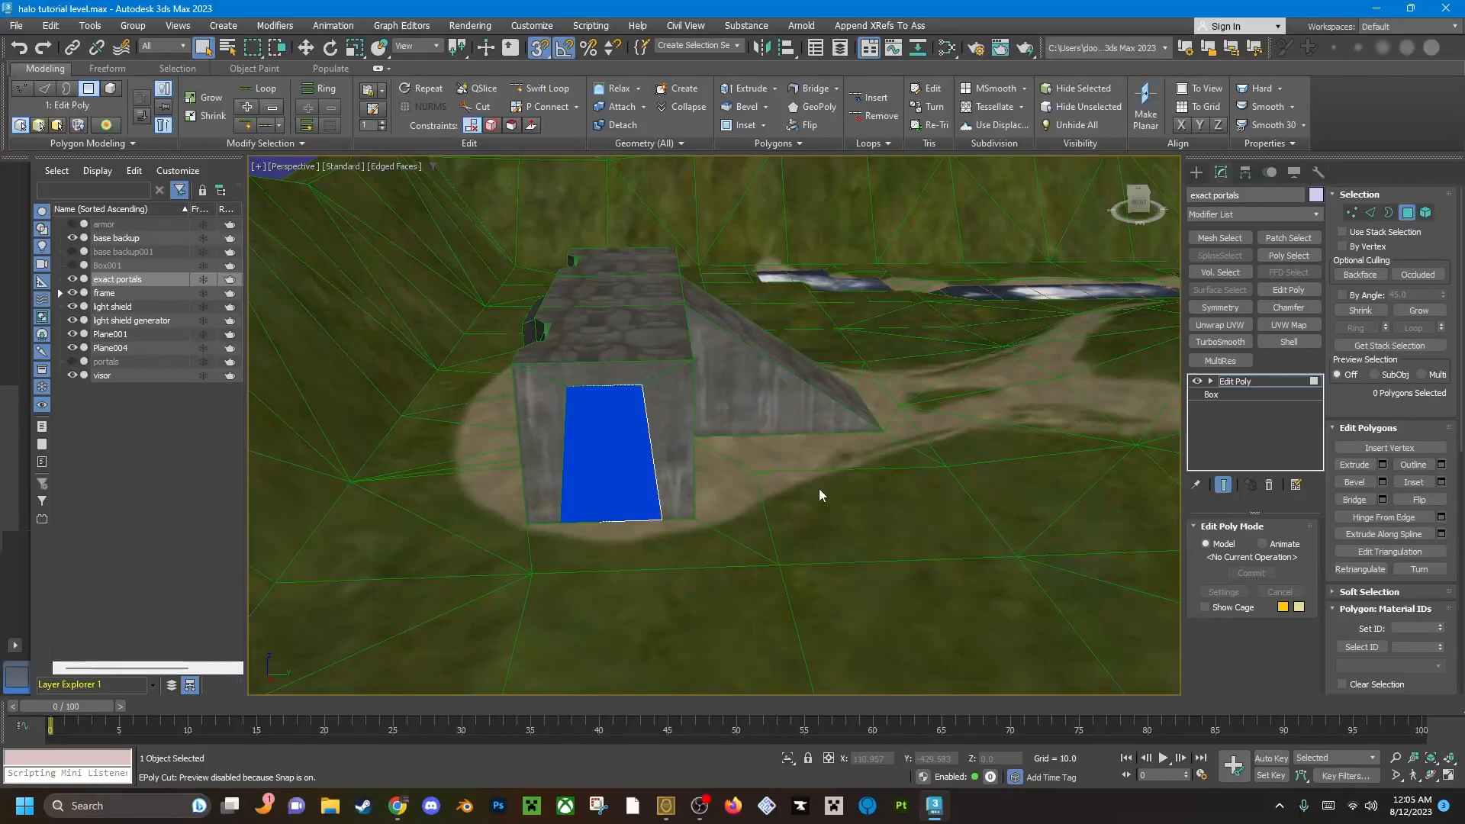
# Leave polygon level and inspect the exact portals object on the doorways of both bases.
pyautogui.scroll(2, 625, 456)
pyautogui.scroll(-5, 625, 457)
pyautogui.moveTo(625, 456); pyautogui.dragTo(811, 443, button='middle')
pyautogui.scroll(-5, 748, 404)
pyautogui.scroll(-3, 811, 442)
pyautogui.keyDown('alt'); pyautogui.moveTo(671, 420); pyautogui.dragTo(798, 420, button='middle'); pyautogui.keyUp('alt')
pyautogui.scroll(3, 916, 428)
pyautogui.moveTo(942, 427); pyautogui.dragTo(490, 480, button='middle')
pyautogui.scroll(3, 844, 512)
pyautogui.press('4')
pyautogui.scroll(-6, 686, 525)
pyautogui.moveTo(490, 480); pyautogui.dragTo(602, 471, button='middle')
pyautogui.keyDown('alt'); pyautogui.moveTo(896, 425); pyautogui.dragTo(736, 460, button='middle'); pyautogui.keyUp('alt')
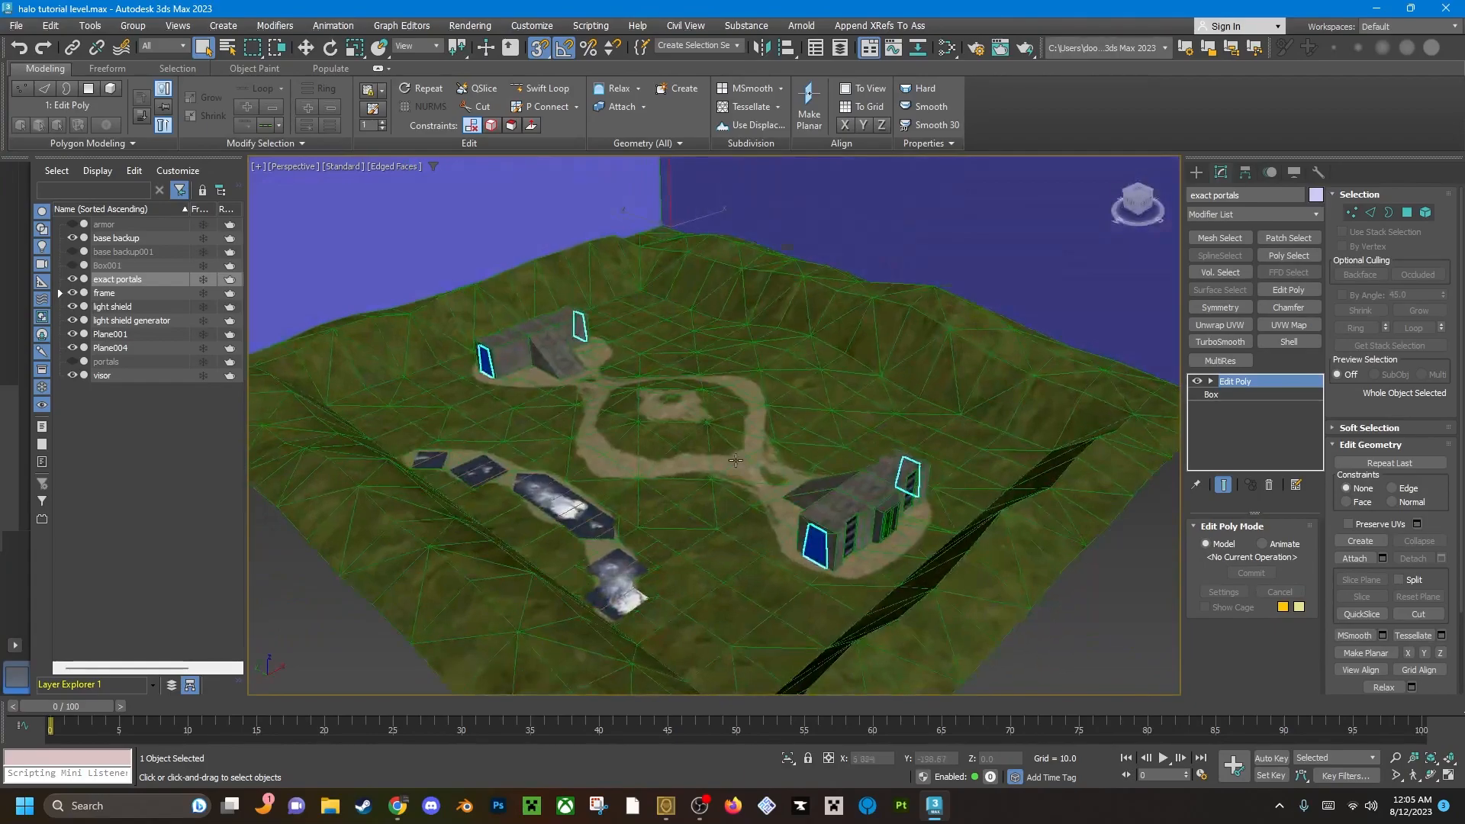
pyautogui.scroll(4, 752, 462)
pyautogui.scroll(-2, 754, 470)
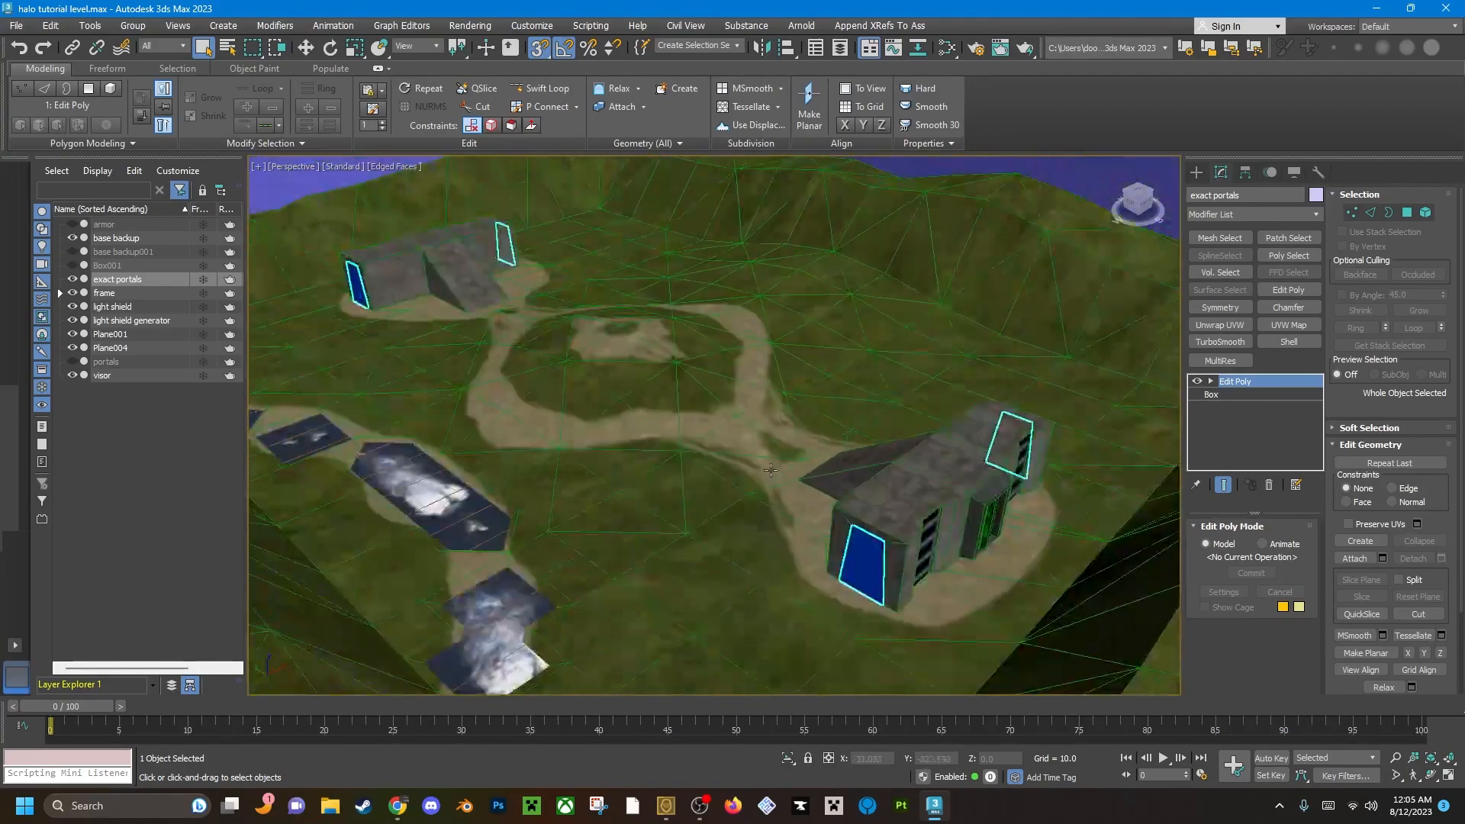
pyautogui.scroll(2, 754, 476)
pyautogui.keyDown('alt'); pyautogui.moveTo(755, 477); pyautogui.dragTo(679, 507, button='middle'); pyautogui.keyUp('alt')
pyautogui.scroll(-2, 645, 462)
pyautogui.scroll(-3, 794, 500)
pyautogui.scroll(2, 795, 500)
# Select the level mesh, check which objects are linked under the frame in the scene hierarchy, and clear the selection.
pyautogui.click(907, 419)
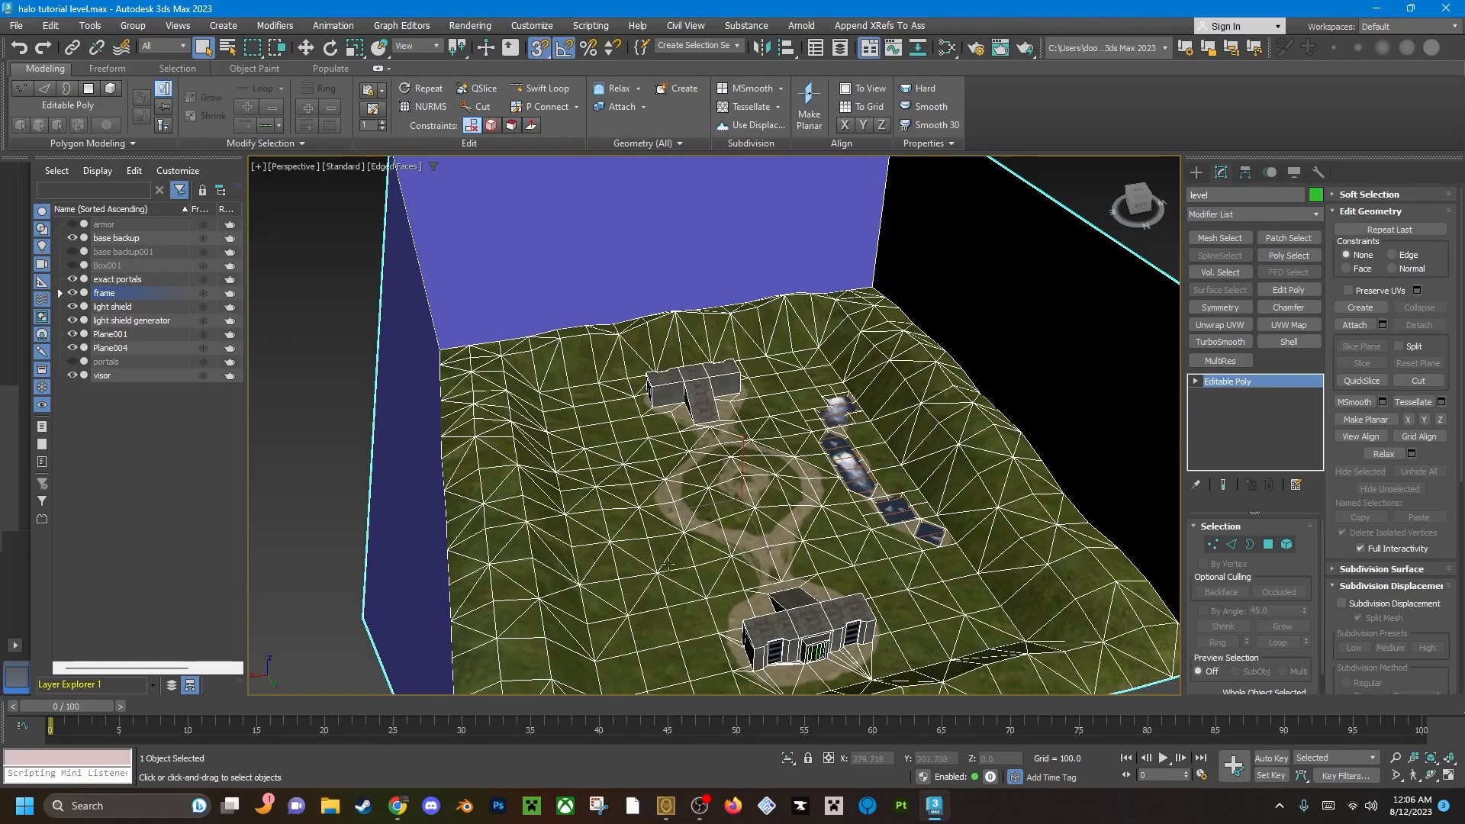
pyautogui.keyDown('alt'); pyautogui.moveTo(678, 548); pyautogui.dragTo(750, 501, button='middle'); pyautogui.keyUp('alt')
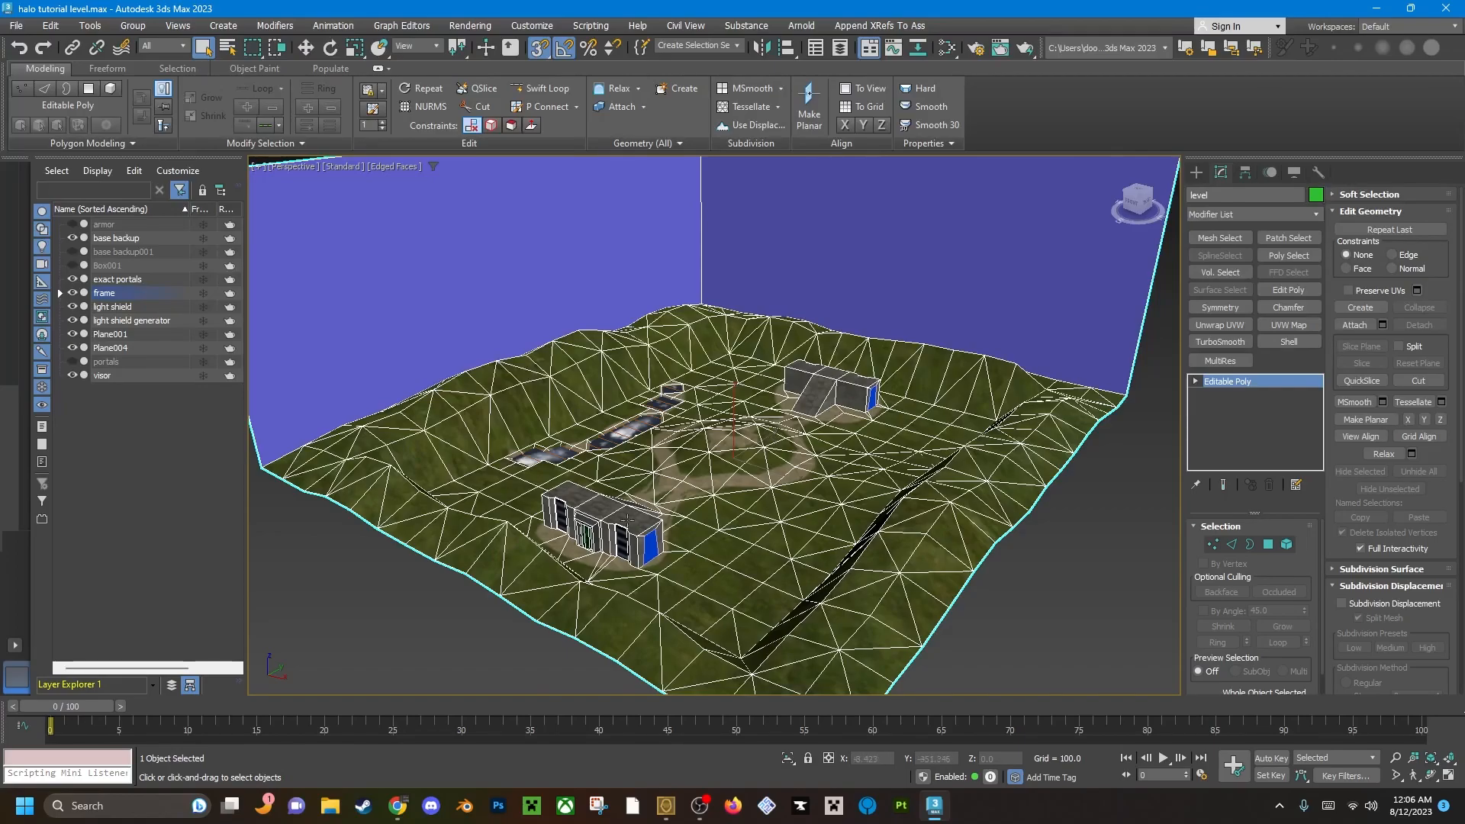
pyautogui.keyDown('alt'); pyautogui.moveTo(756, 484); pyautogui.dragTo(572, 496, button='middle'); pyautogui.keyUp('alt')
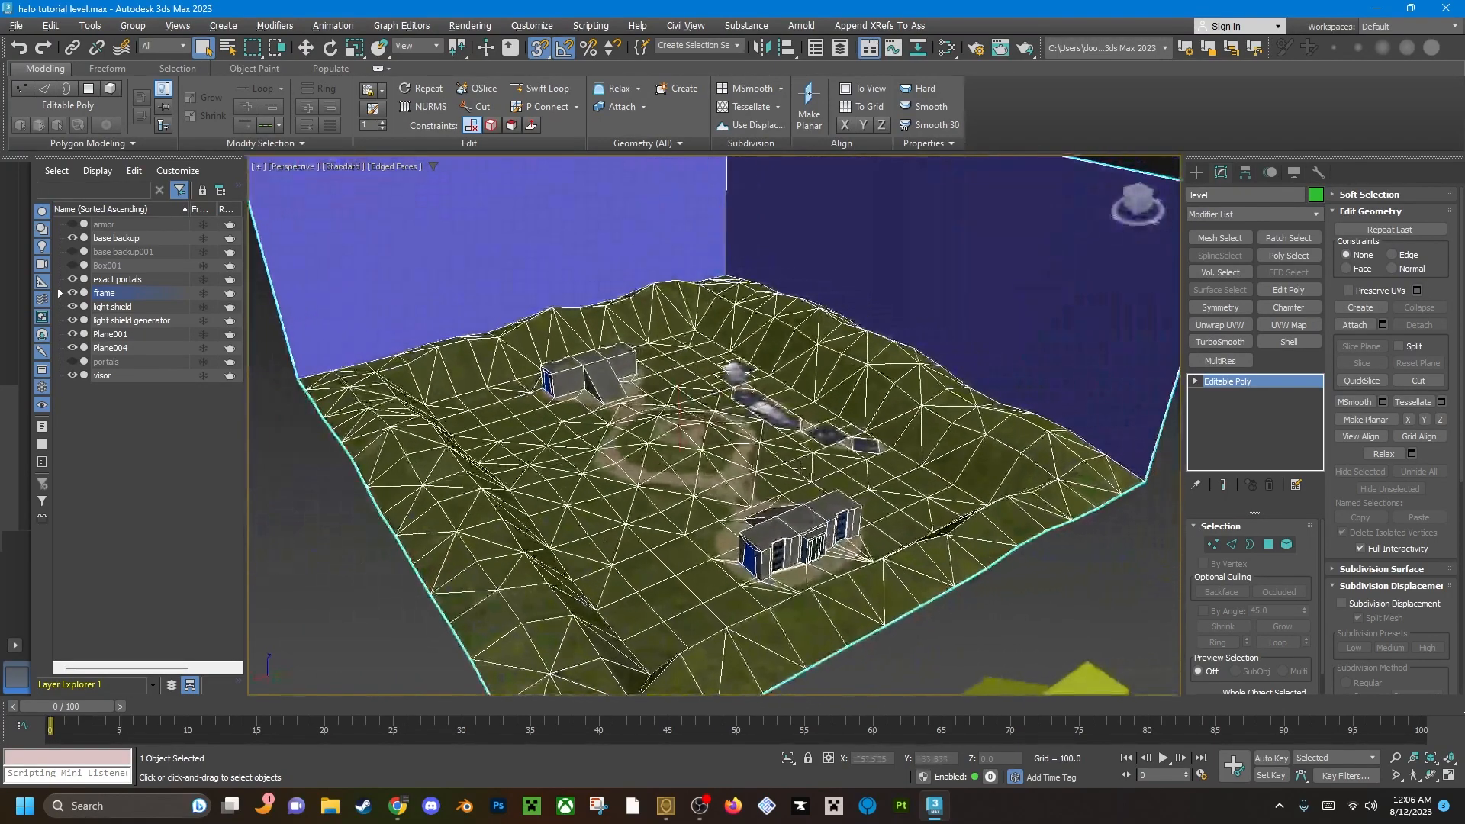
pyautogui.scroll(-3, 793, 478)
pyautogui.keyDown('alt'); pyautogui.moveTo(793, 478); pyautogui.dragTo(709, 379, button='middle'); pyautogui.keyUp('alt')
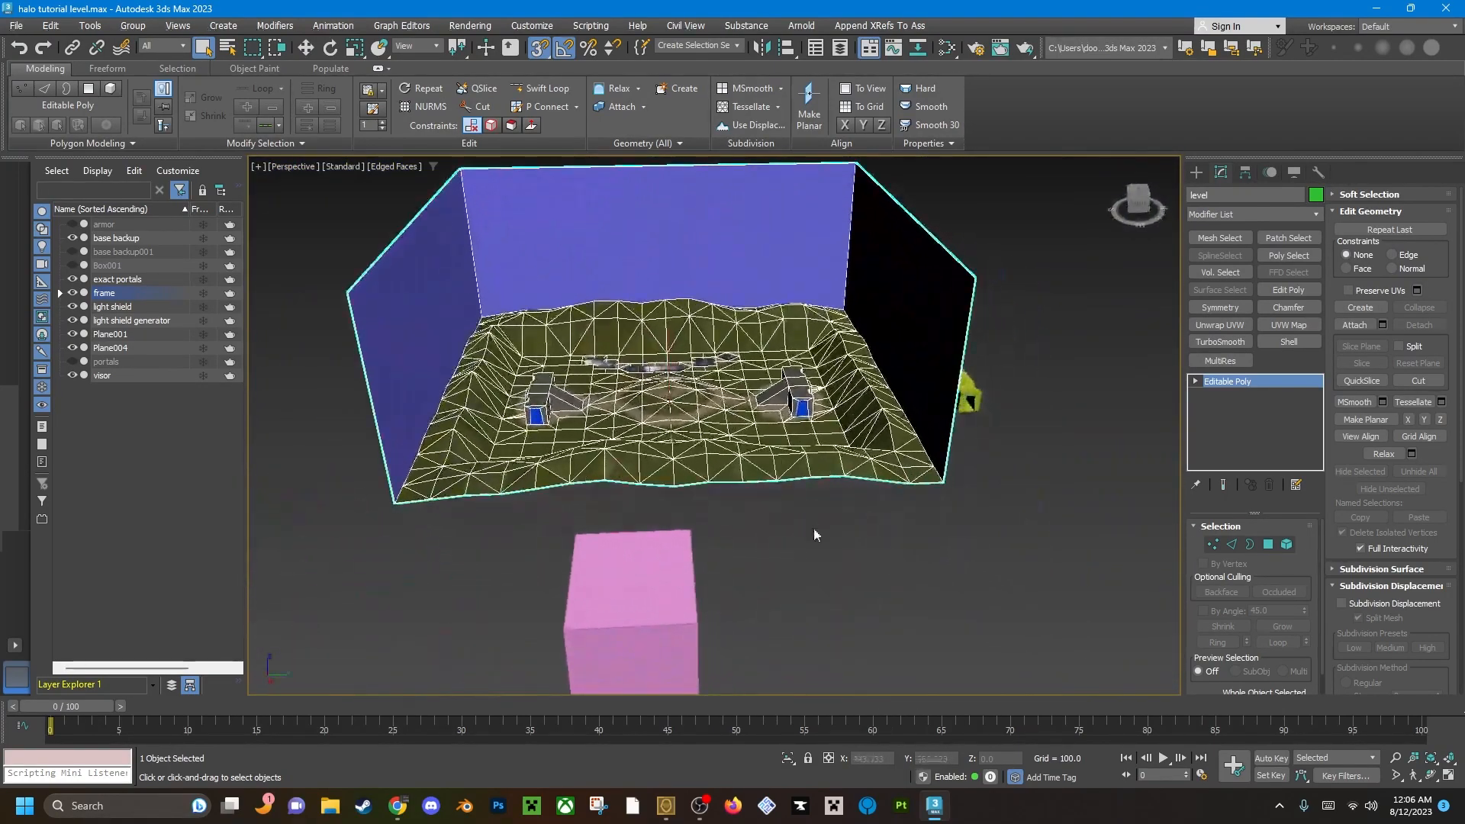
pyautogui.click(61, 294)
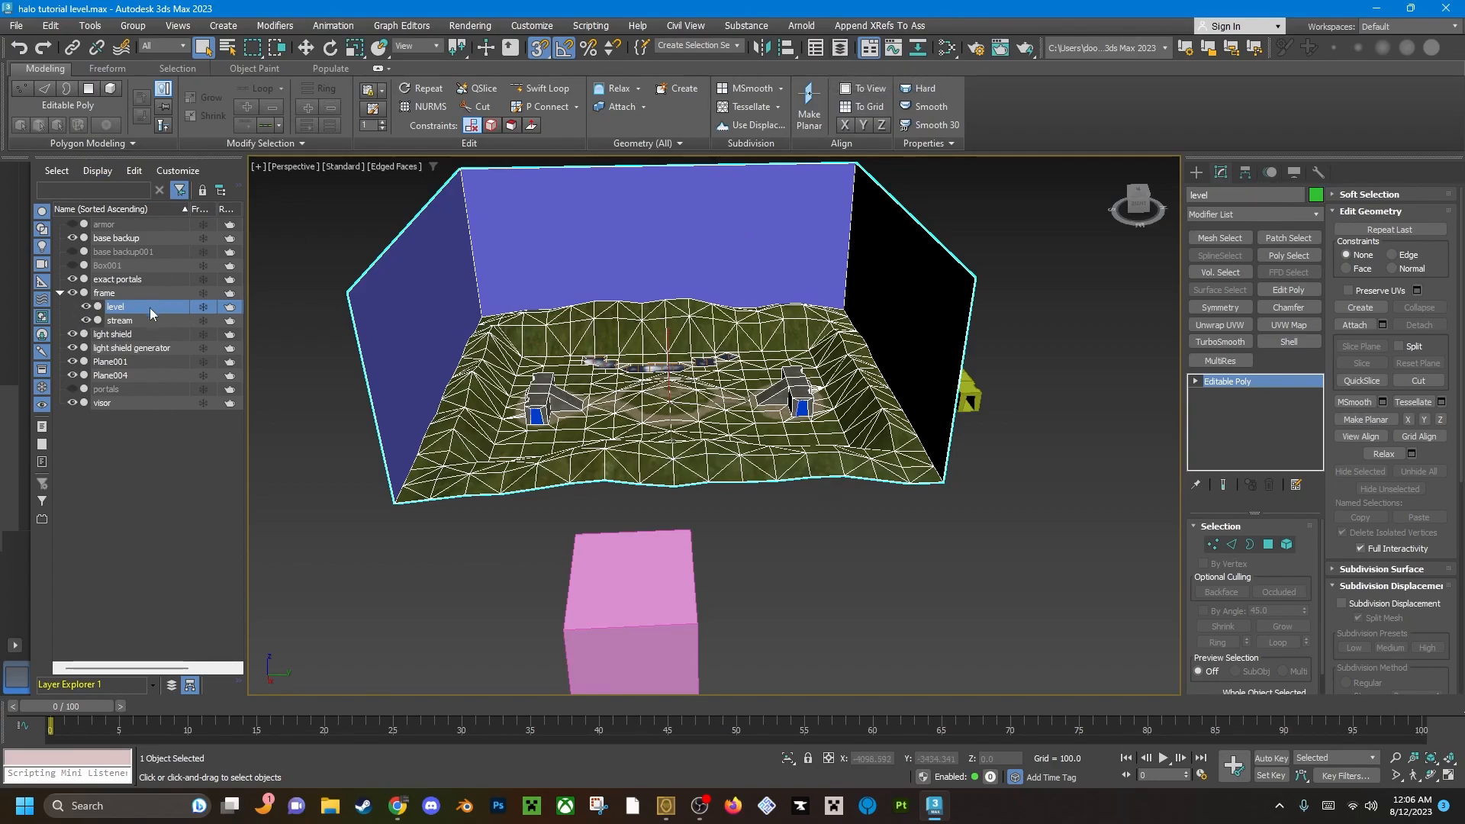
pyautogui.click(815, 515)
pyautogui.keyDown('alt'); pyautogui.moveTo(630, 466); pyautogui.dragTo(767, 465, button='middle'); pyautogui.keyUp('alt')
pyautogui.moveTo(767, 465); pyautogui.dragTo(501, 480, button='middle')
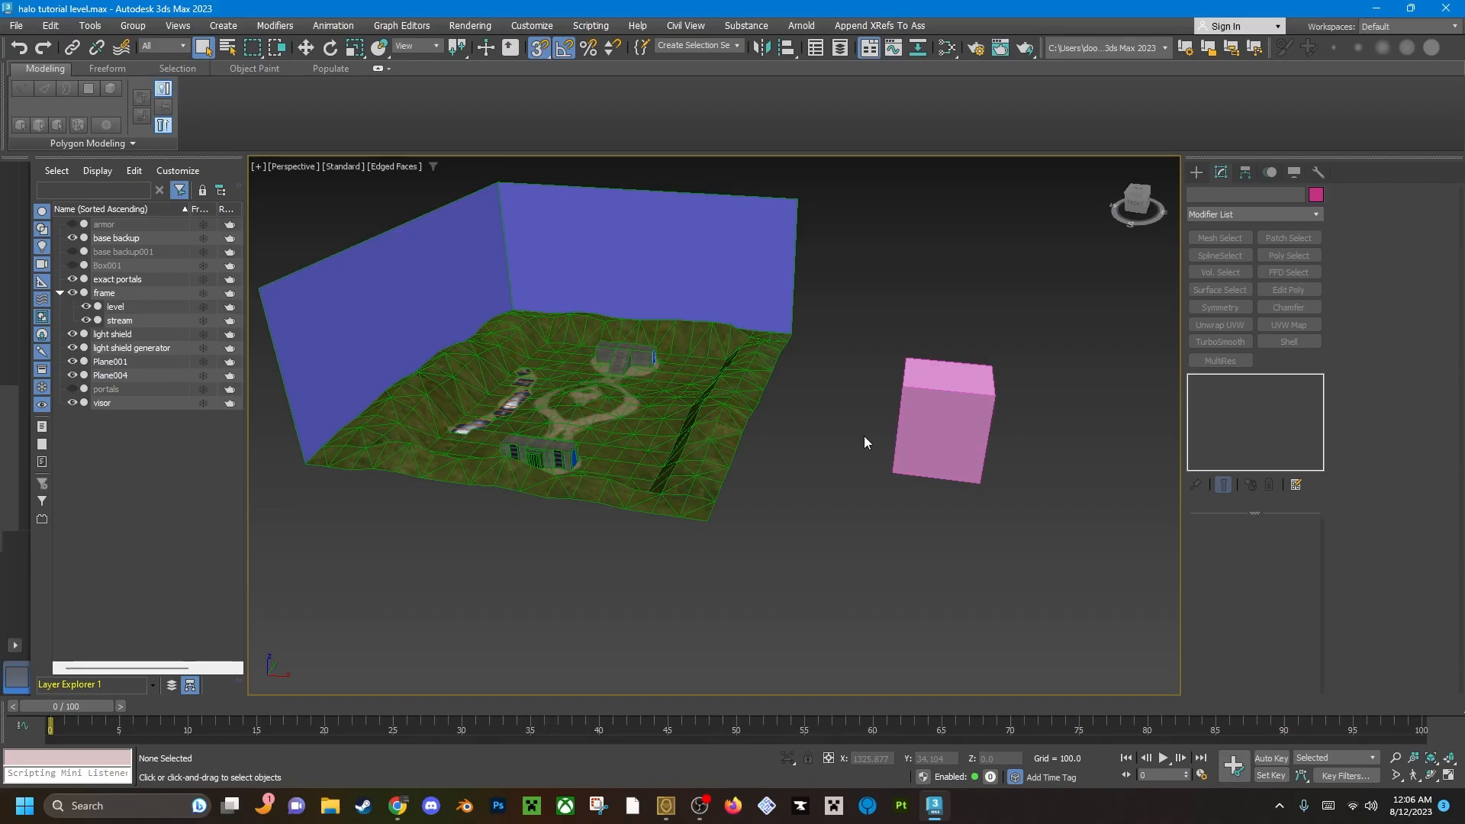
# Unhide the portals object with the dividing planes across the level.
pyautogui.click(74, 390)
pyautogui.keyDown('alt'); pyautogui.moveTo(788, 496); pyautogui.dragTo(923, 523, button='middle'); pyautogui.keyUp('alt')
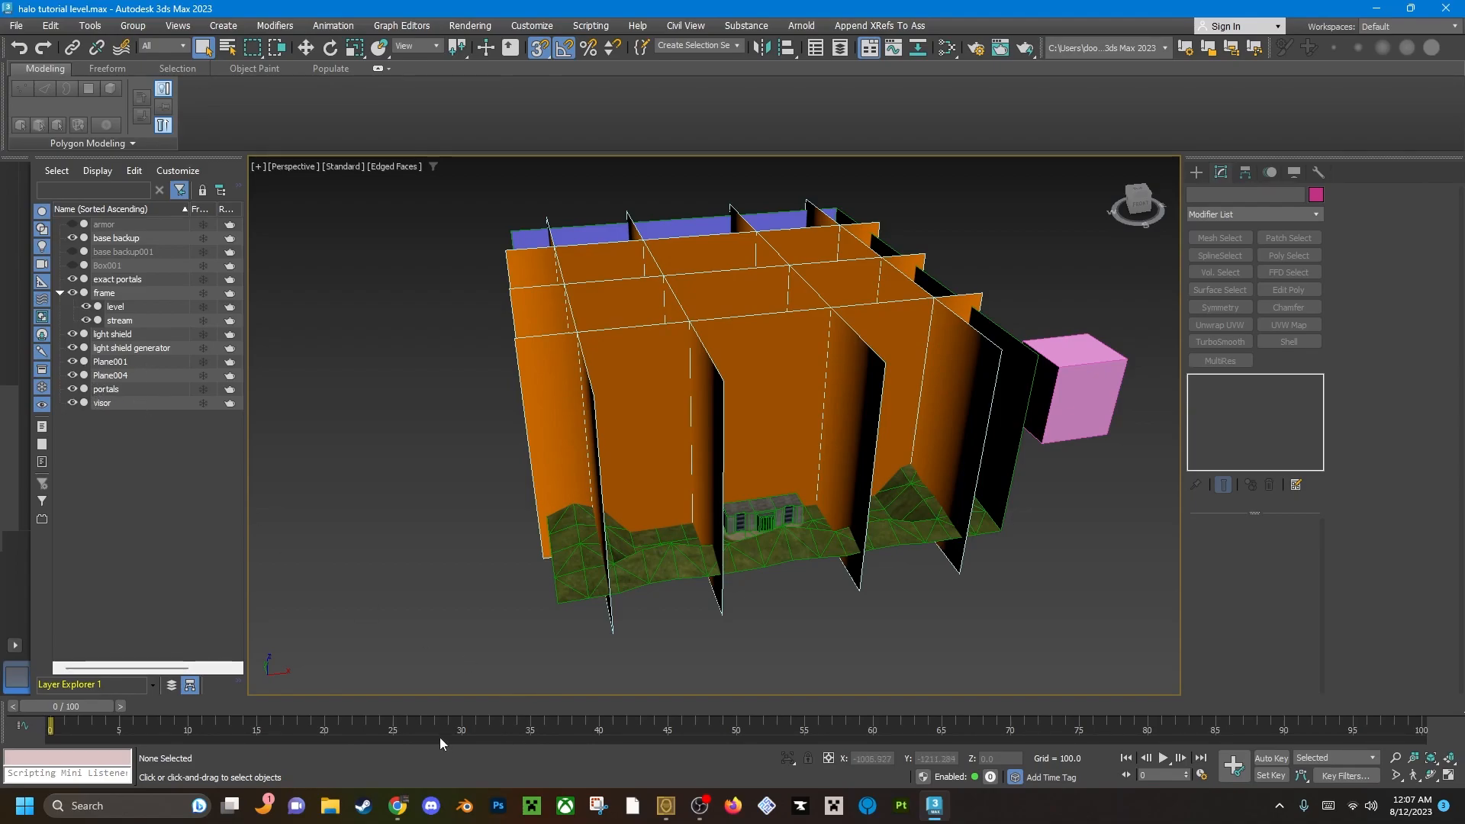
pyautogui.keyDown('alt'); pyautogui.moveTo(717, 356); pyautogui.dragTo(852, 559, button='middle'); pyautogui.keyUp('alt')
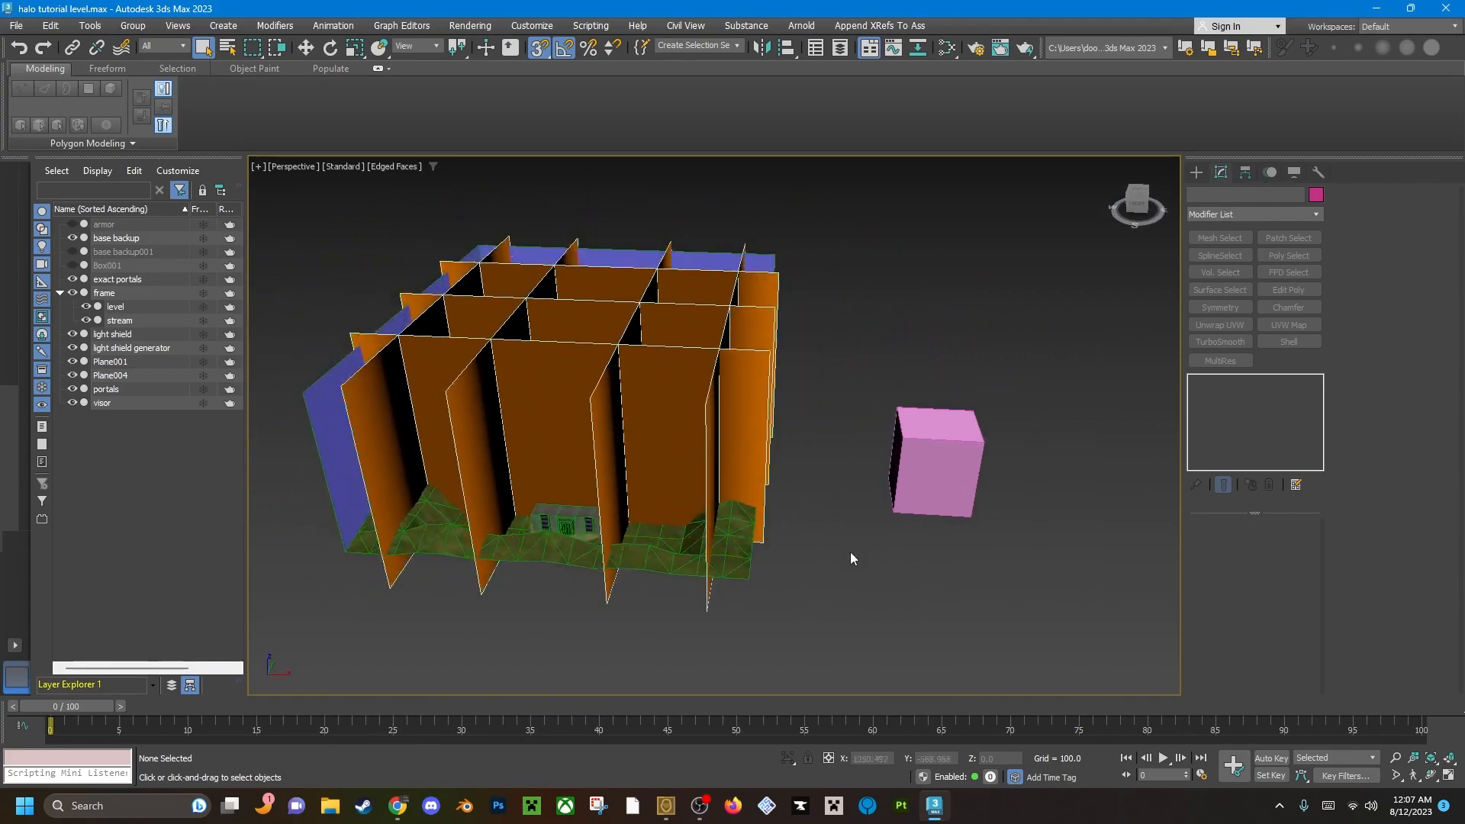
# Link the portals and exact portals objects to the frame as its children and leave the link tool.
pyautogui.click(79, 47)
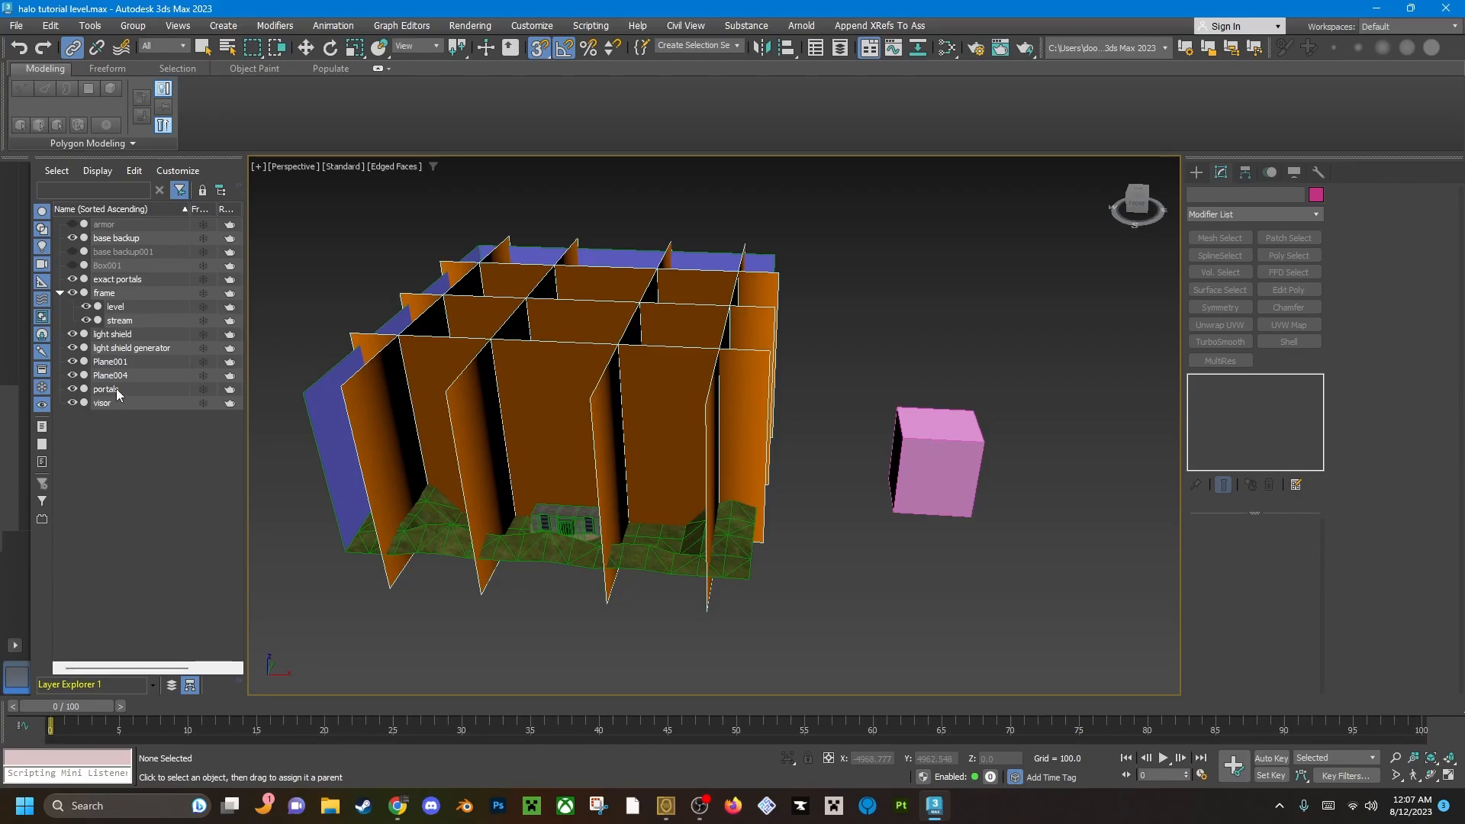
pyautogui.moveTo(117, 392); pyautogui.dragTo(114, 293)
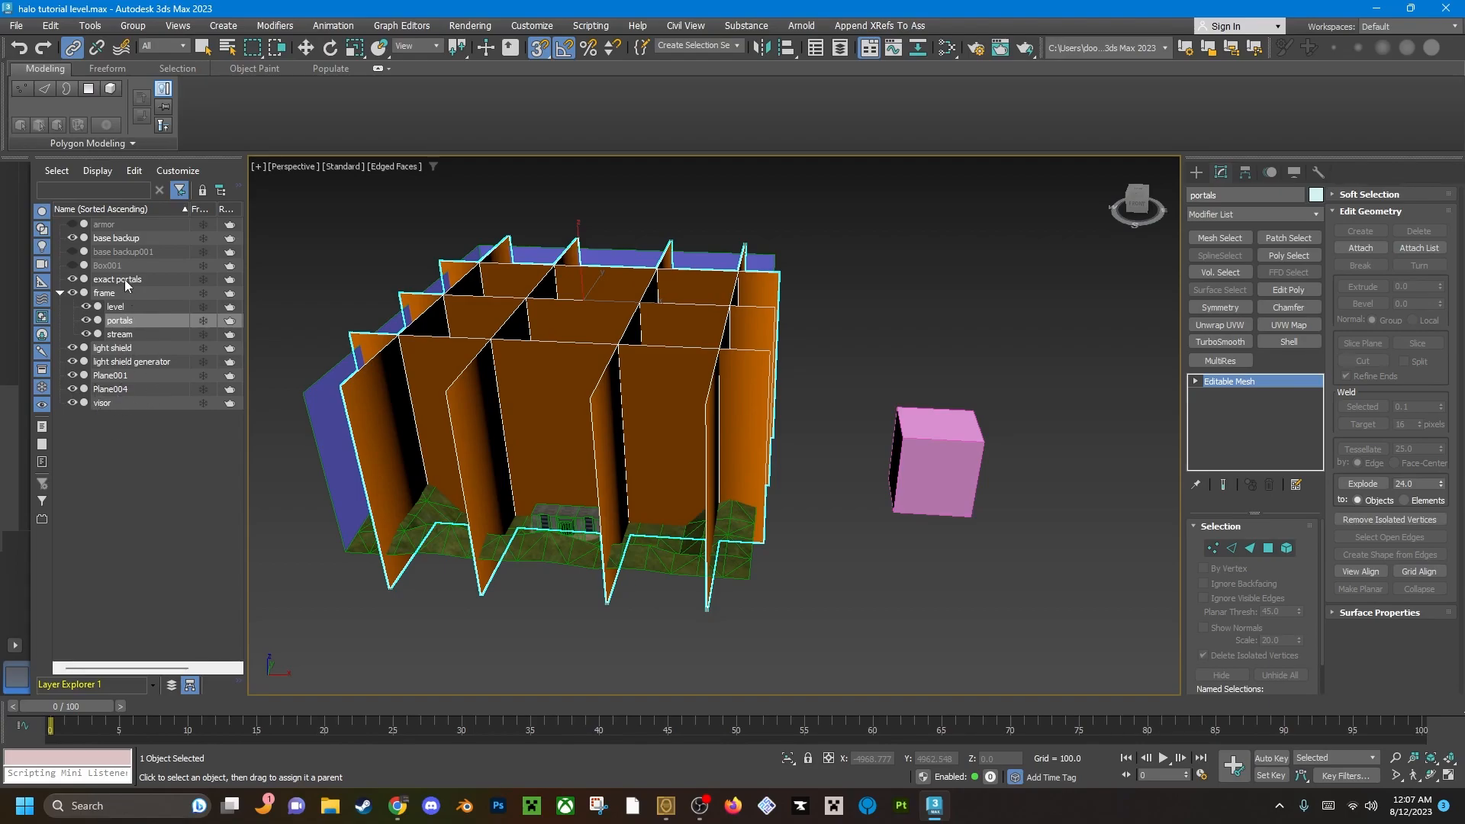
pyautogui.moveTo(122, 278); pyautogui.dragTo(116, 294)
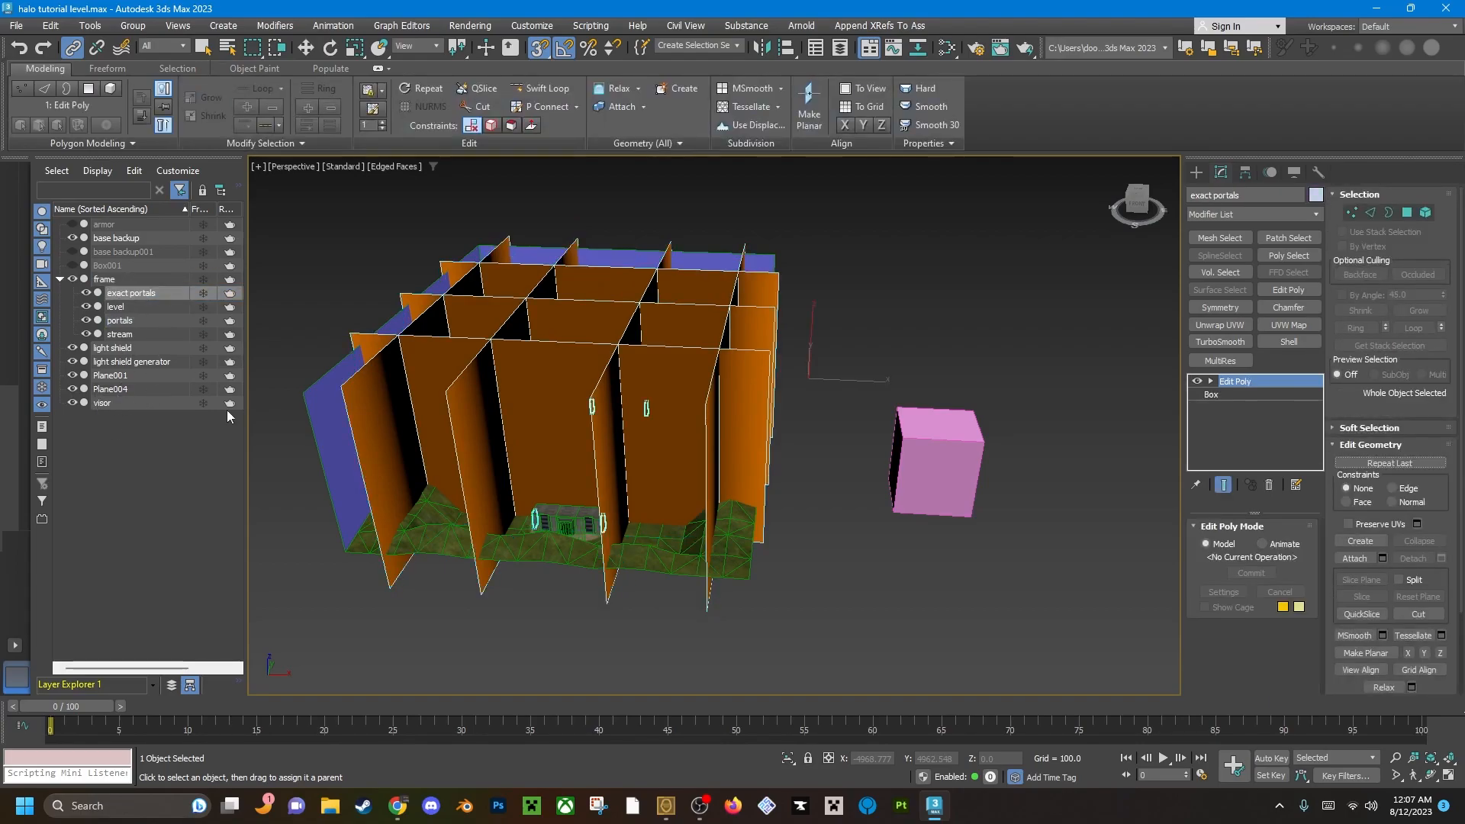
pyautogui.press('q')
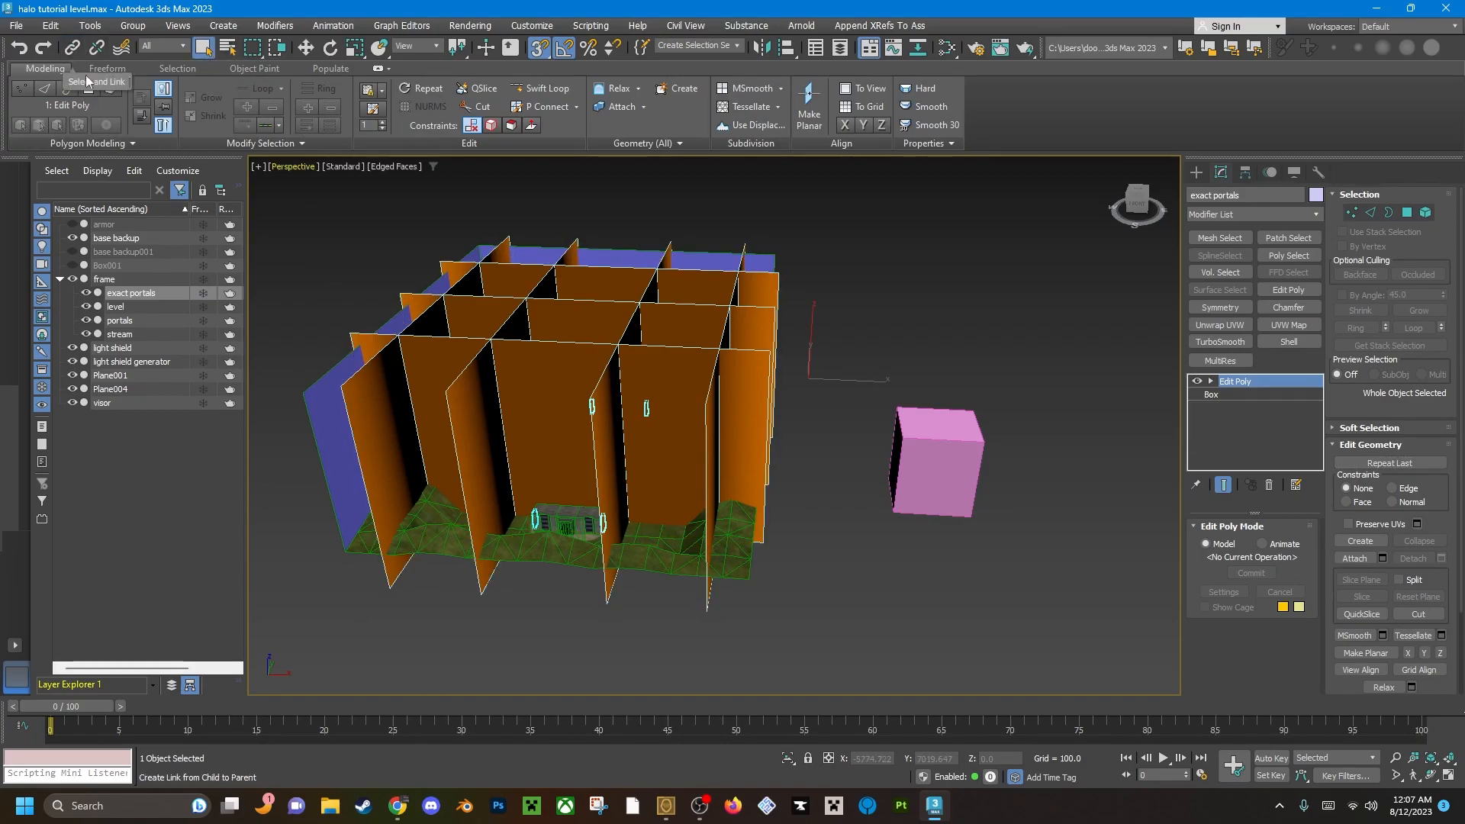
pyautogui.keyDown('alt'); pyautogui.moveTo(571, 549); pyautogui.dragTo(492, 561, button='middle'); pyautogui.keyUp('alt')
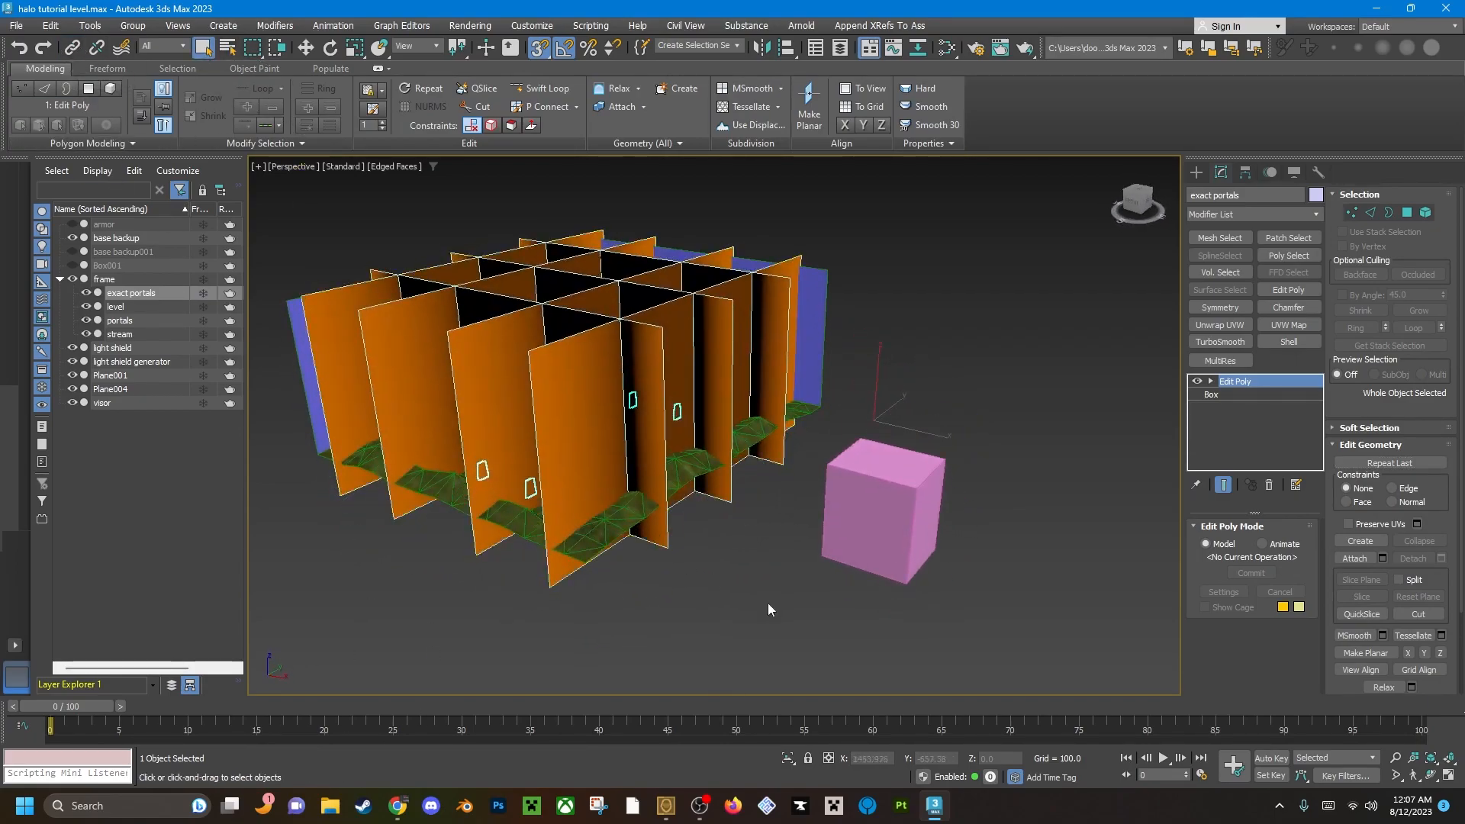
# Select the frame box, examine it alongside the level and portal planes, and clear the selection.
pyautogui.click(767, 566)
pyautogui.click(908, 507)
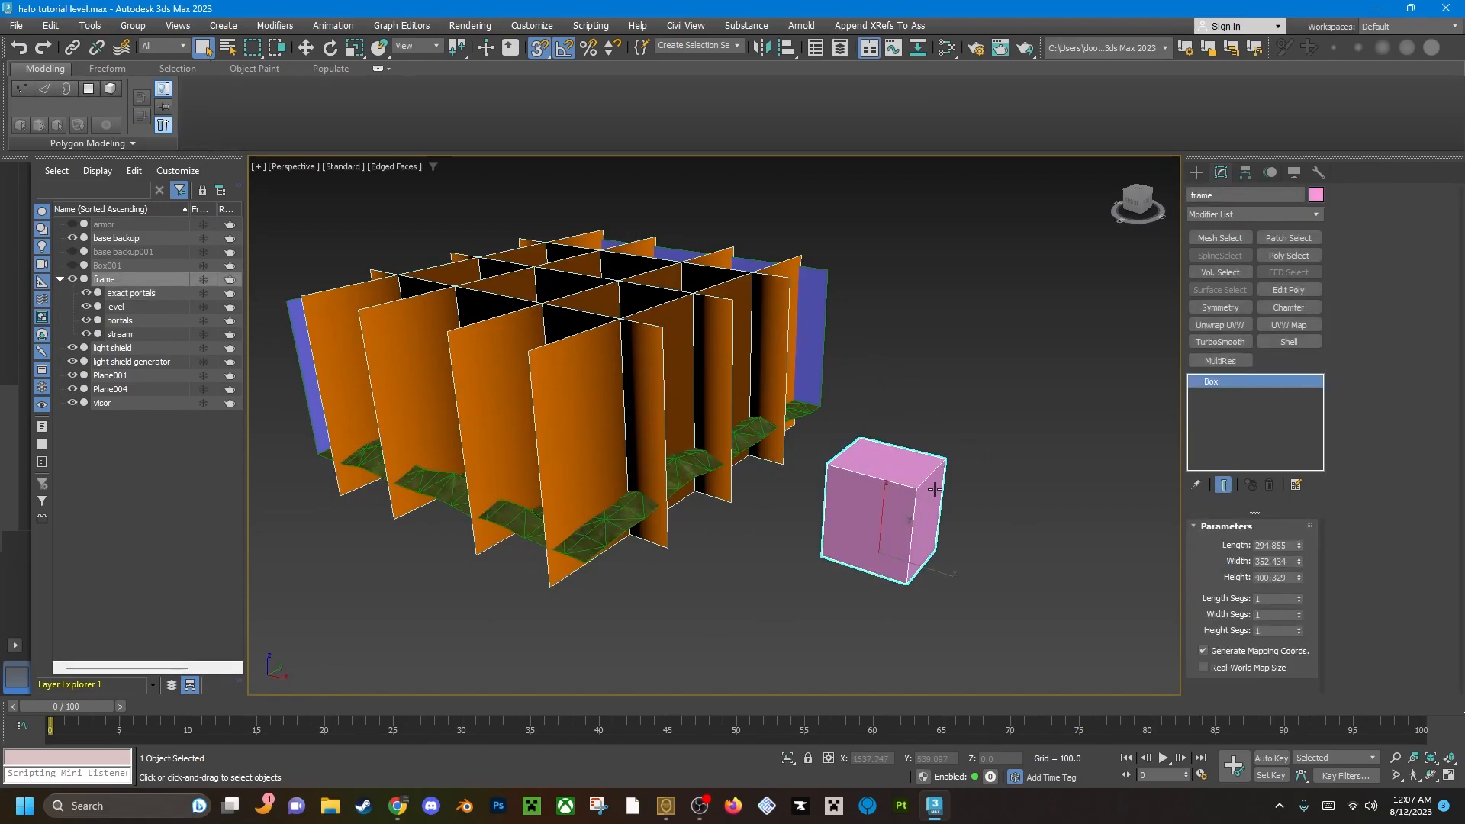
pyautogui.moveTo(934, 488); pyautogui.dragTo(965, 505, button='middle')
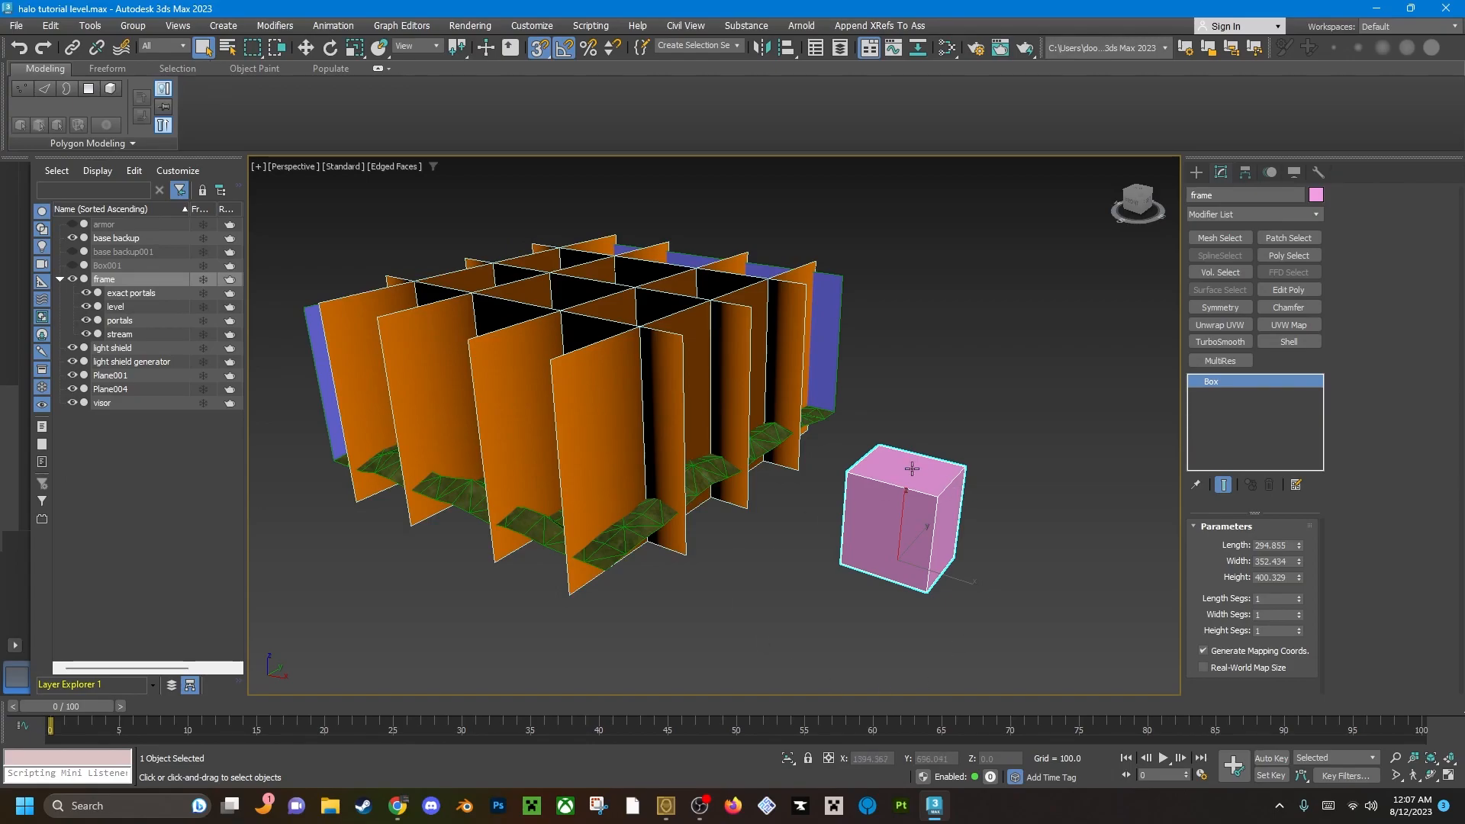
pyautogui.keyDown('alt'); pyautogui.moveTo(885, 449); pyautogui.dragTo(704, 334, button='middle'); pyautogui.keyUp('alt')
pyautogui.scroll(4, 759, 379)
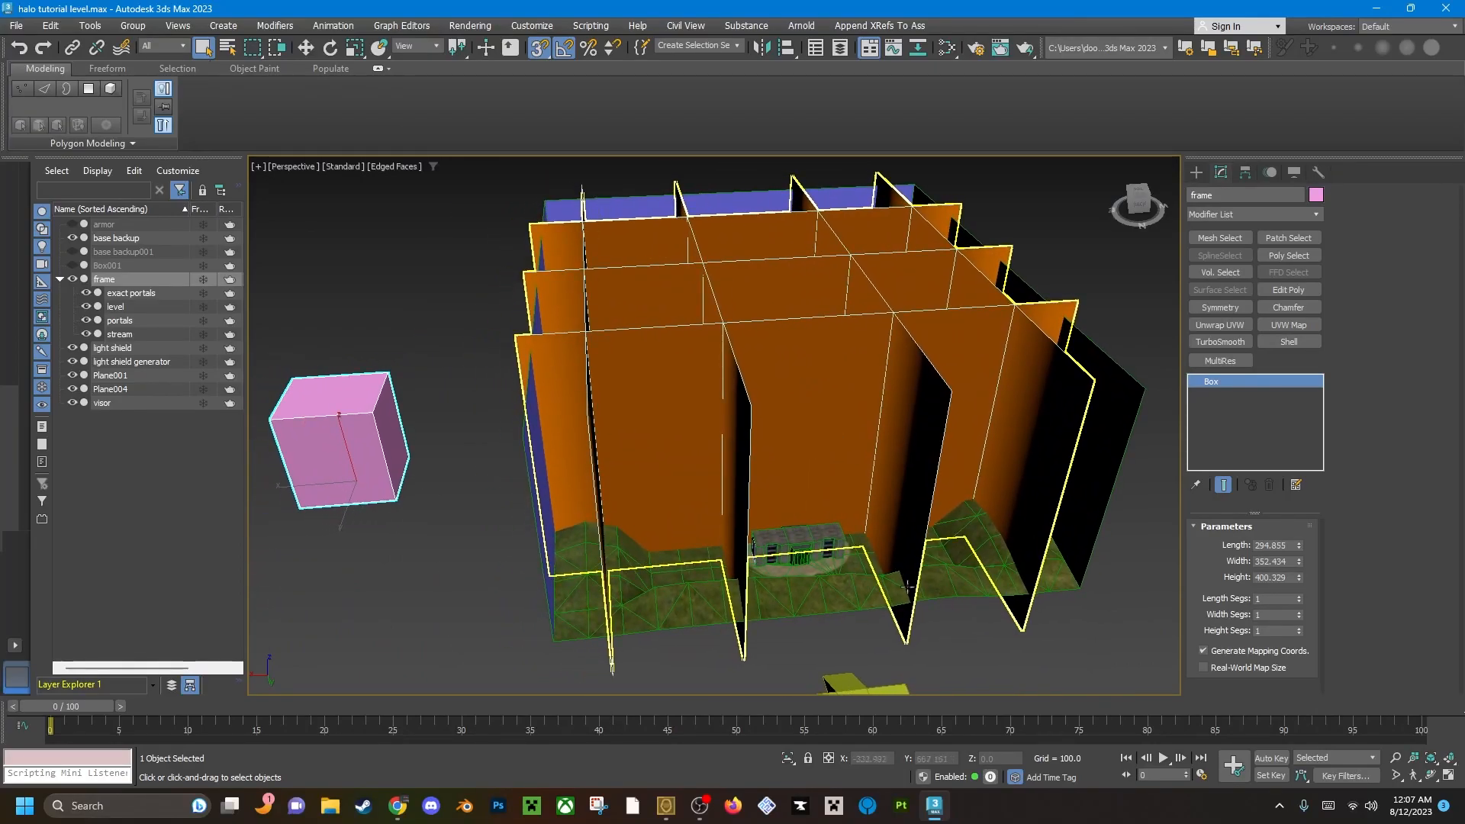
pyautogui.click(1024, 643)
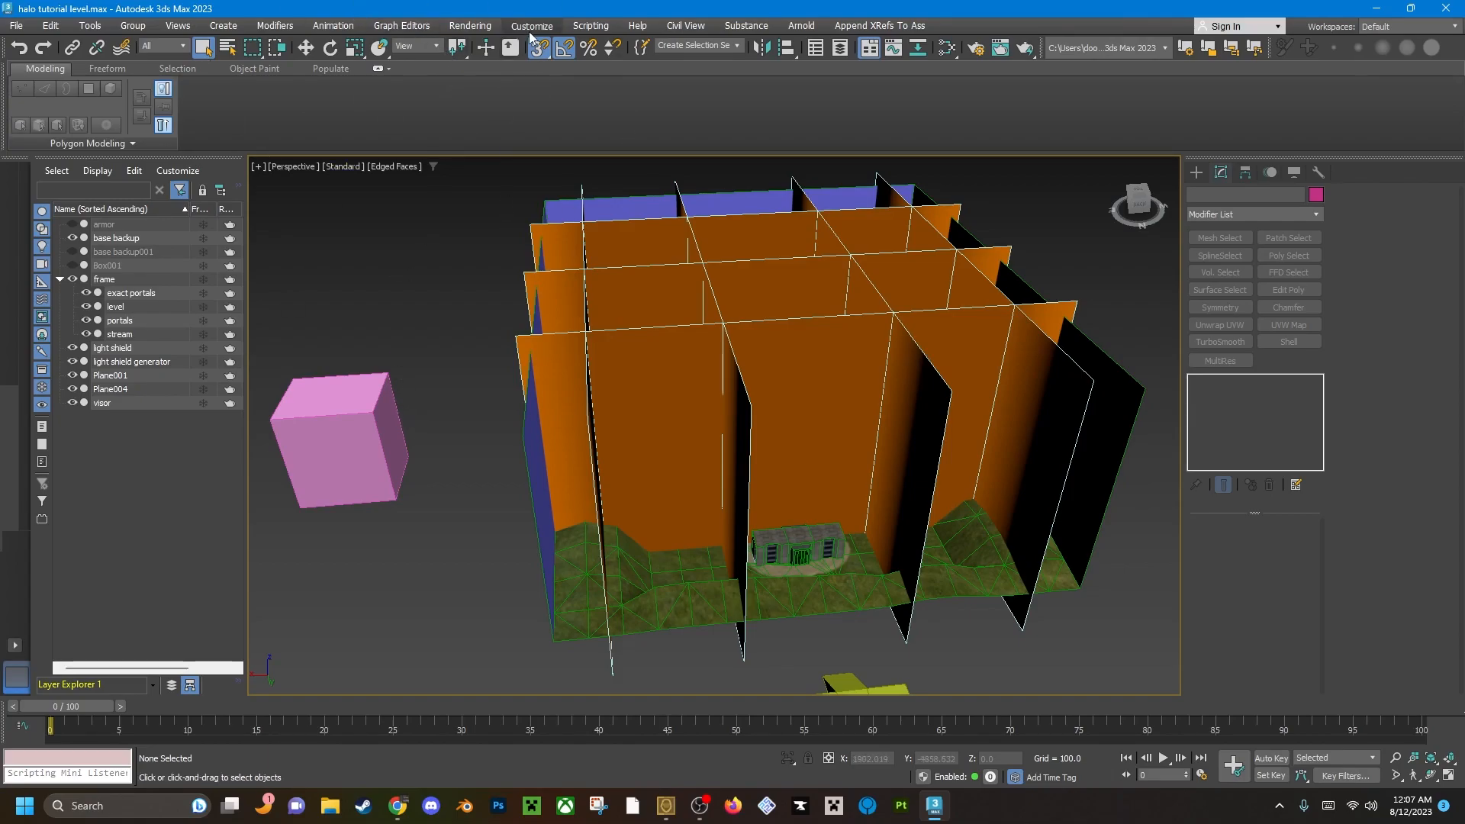
# Start exporting the scene as an Autodesk FBX file and browse to the fbx folder inside HCEEK.
pyautogui.click(10, 29)
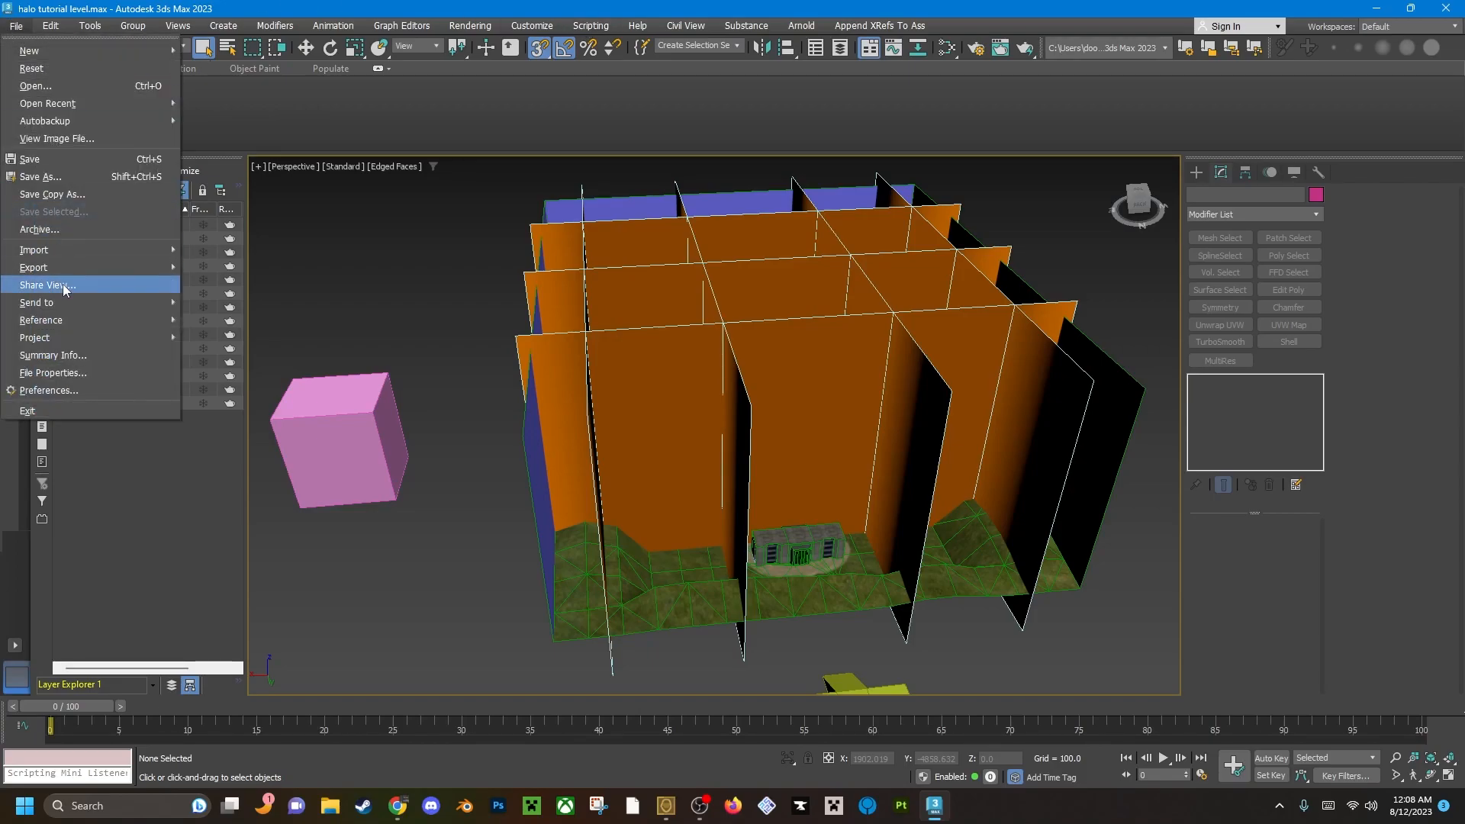
pyautogui.moveTo(61, 269)
pyautogui.click(250, 270)
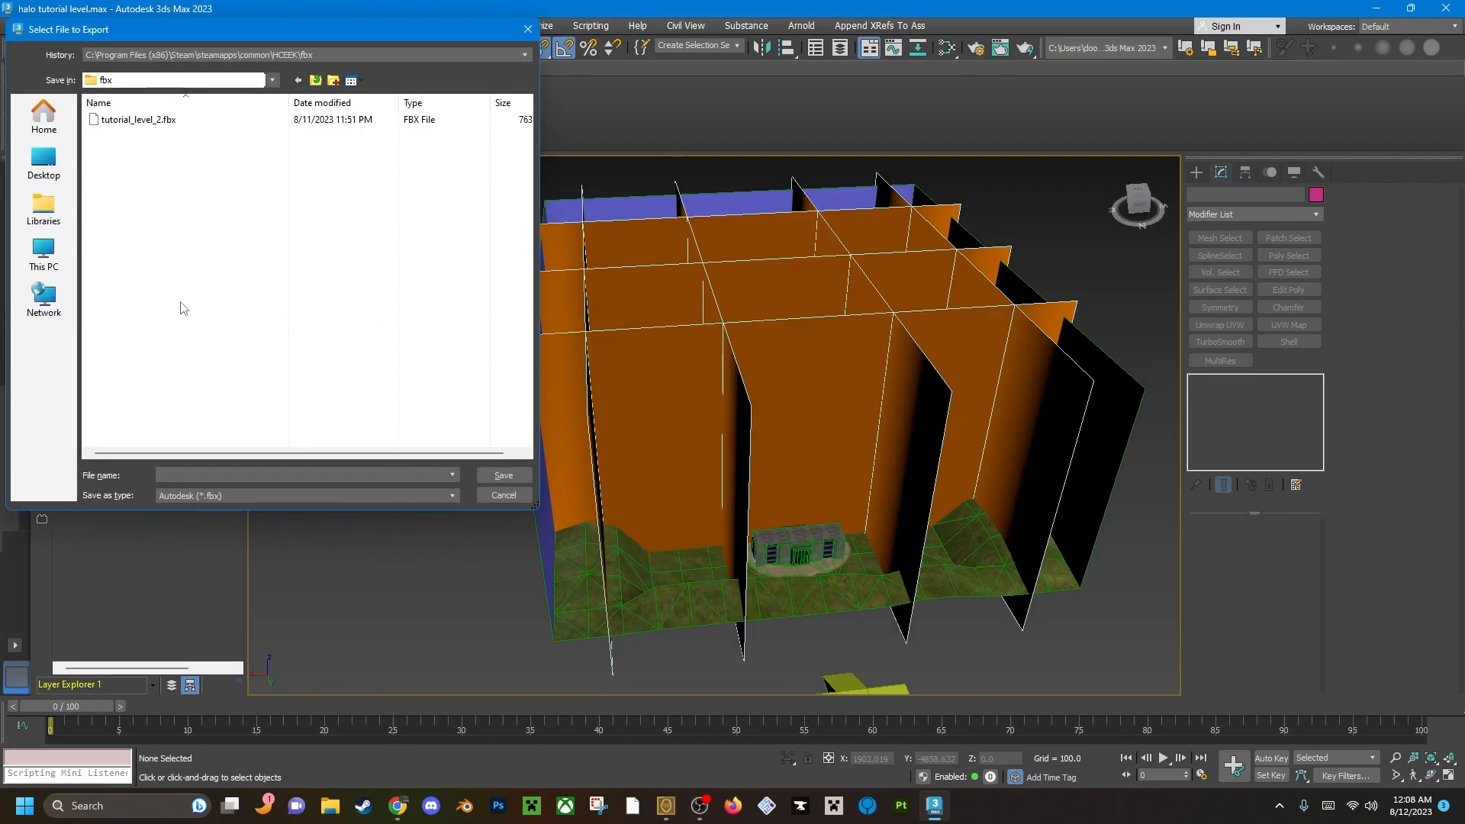
pyautogui.click(315, 79)
pyautogui.click(315, 80)
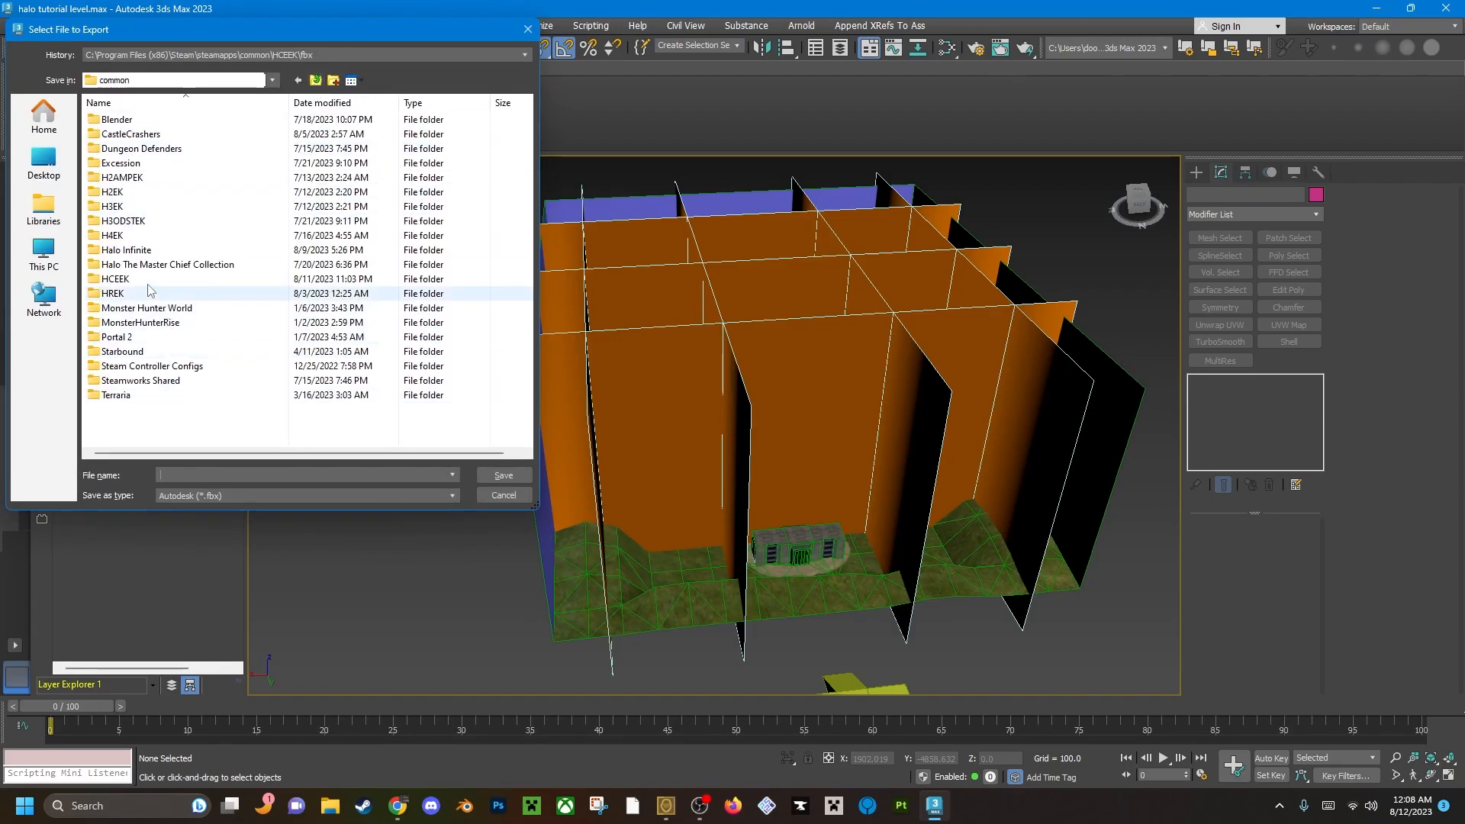
pyautogui.doubleClick(122, 279)
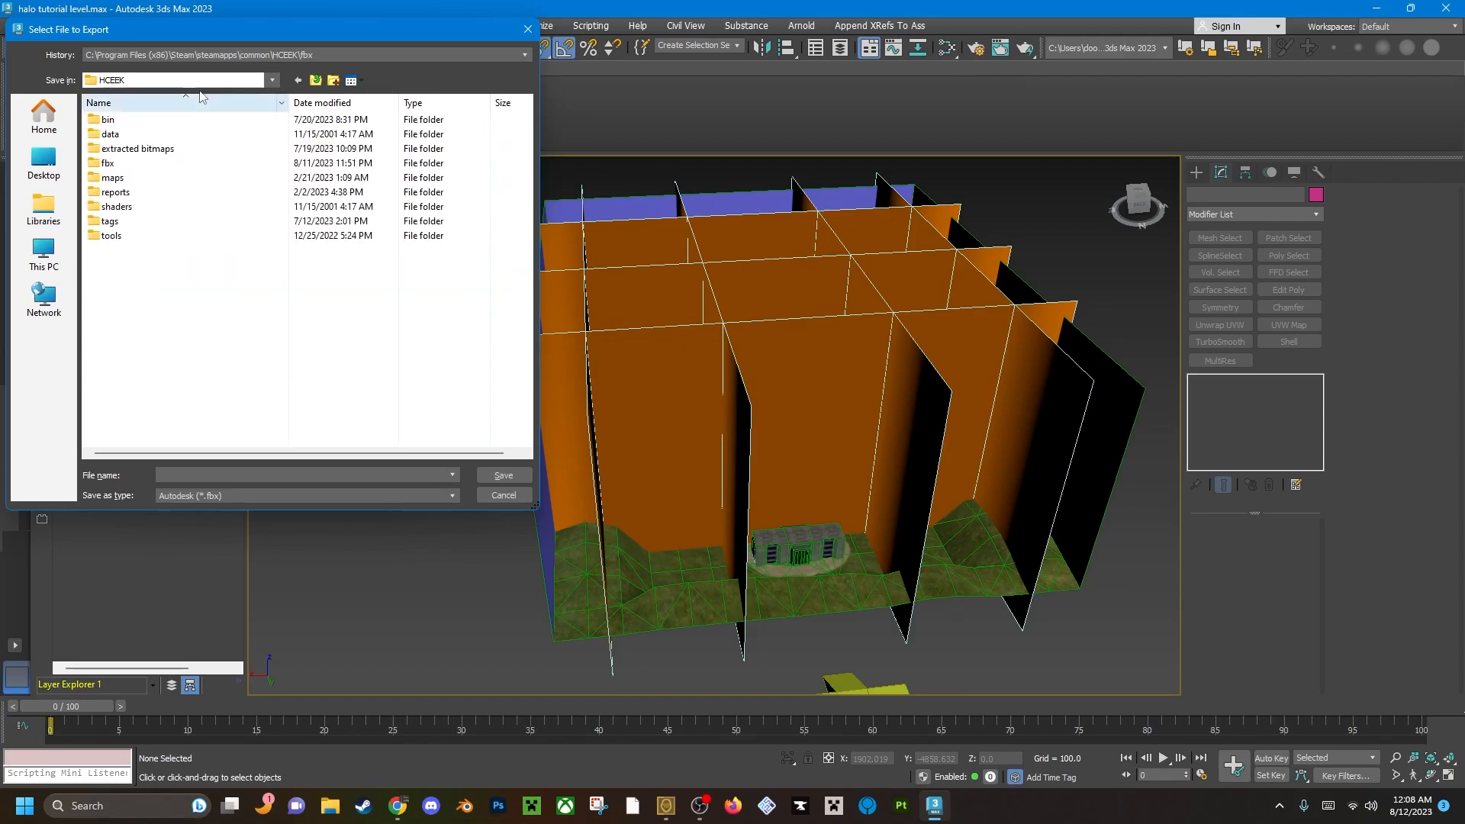
pyautogui.doubleClick(125, 164)
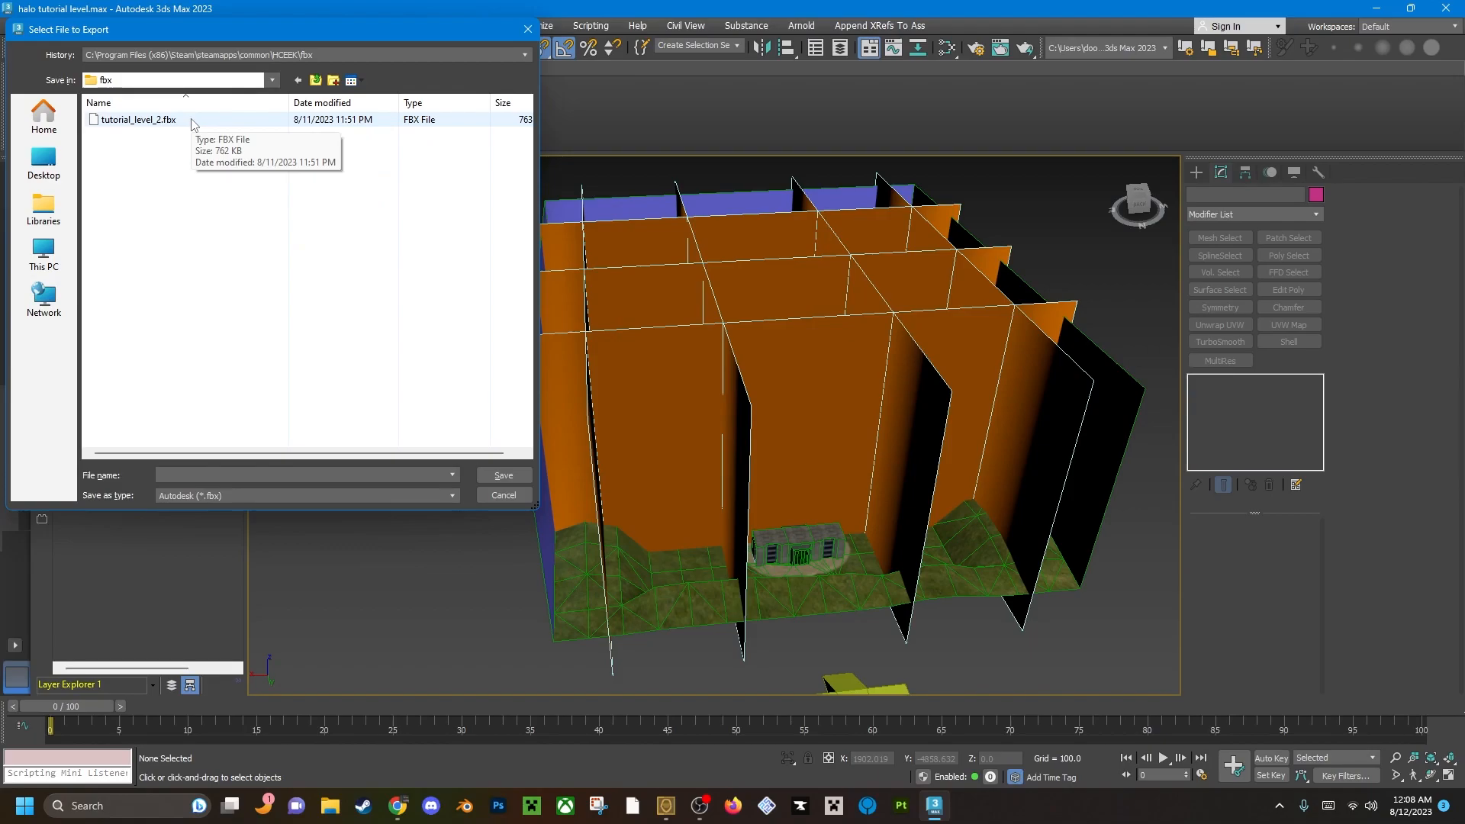
# Browse through data, levels, test and tutorial_test_2 to the models folder, and return to the HCEEK folder.
pyautogui.click(315, 80)
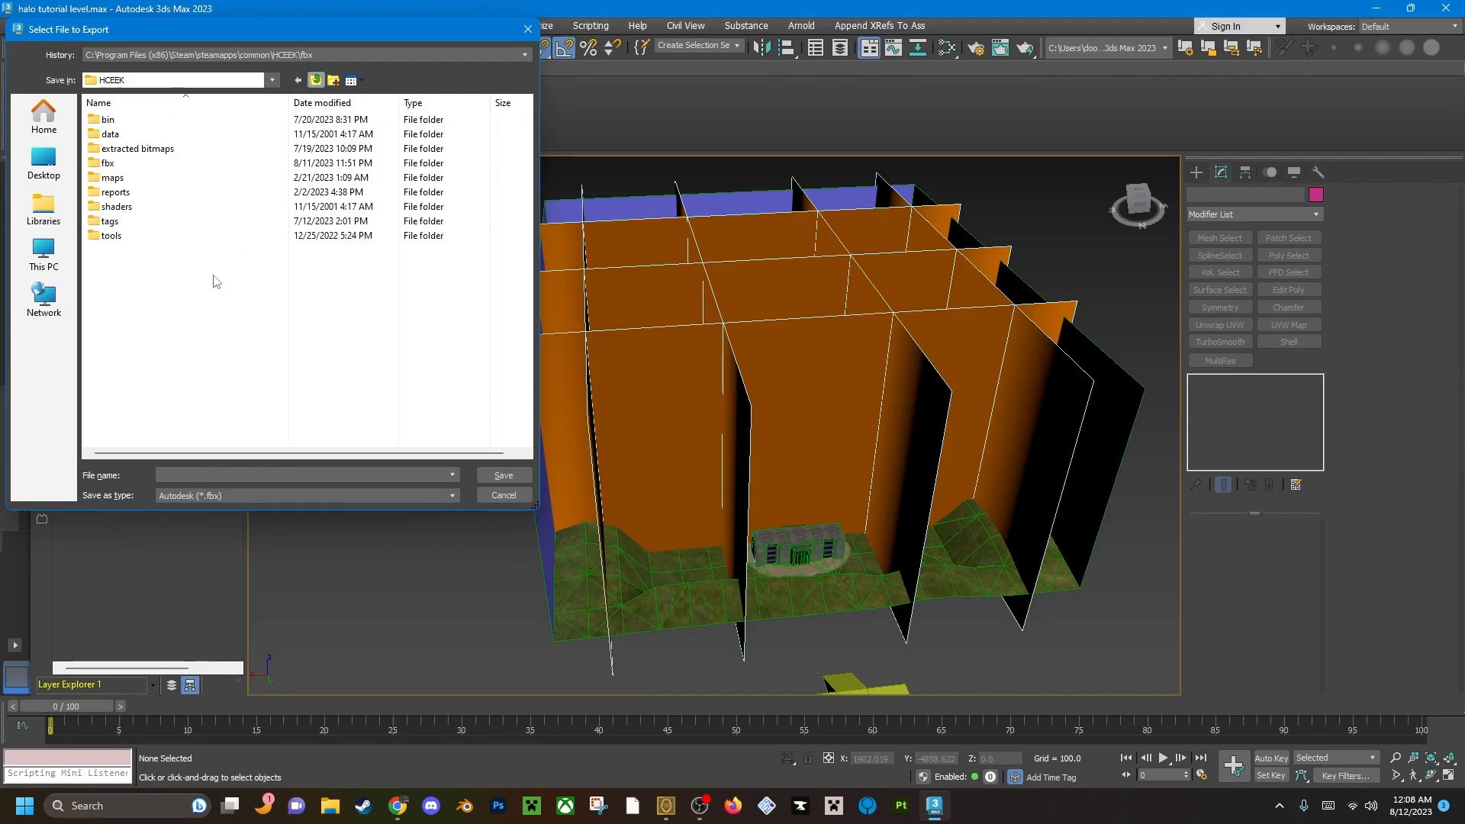
pyautogui.doubleClick(112, 134)
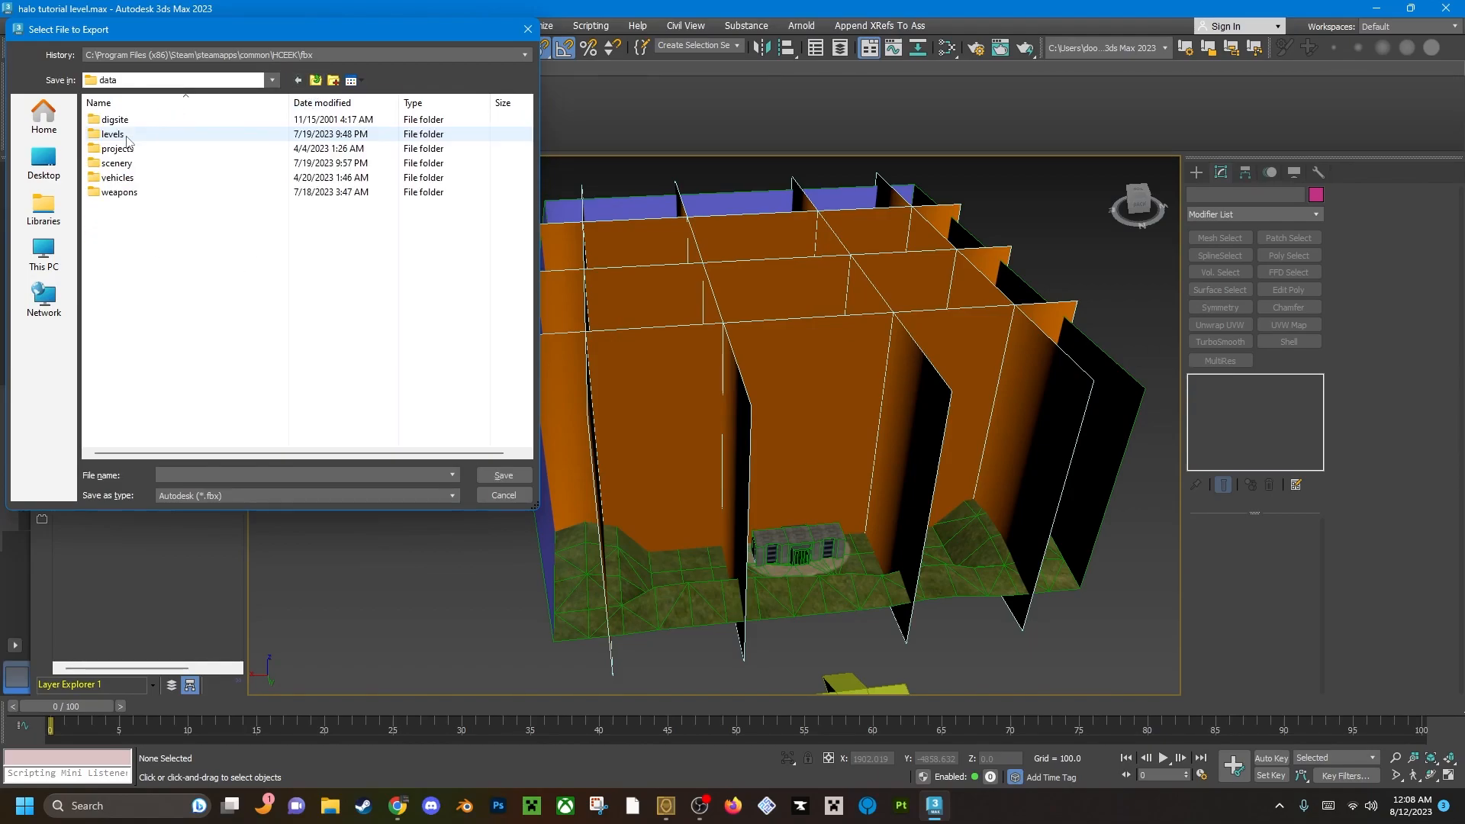
pyautogui.doubleClick(125, 136)
pyautogui.doubleClick(147, 313)
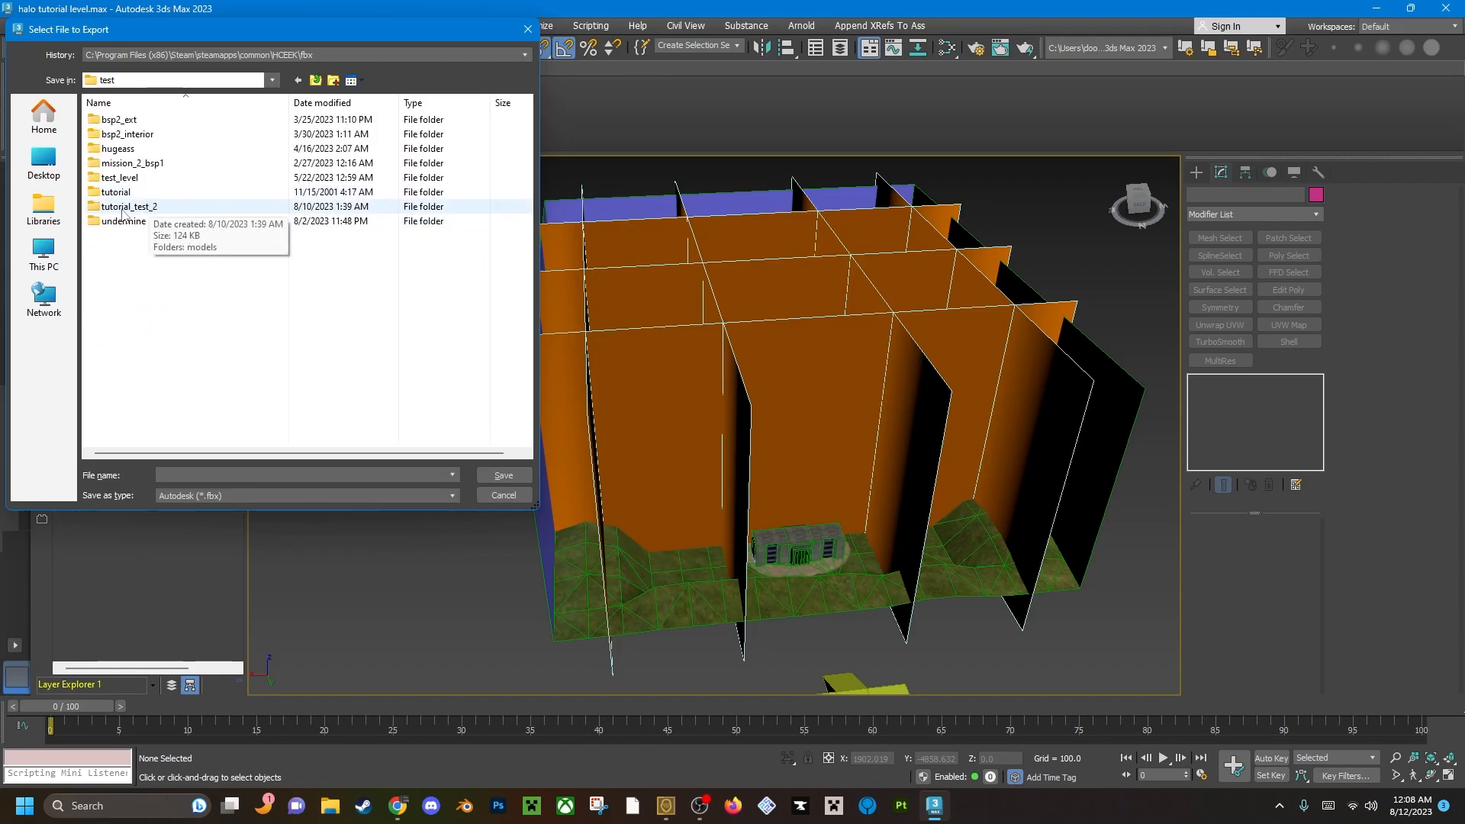
pyautogui.doubleClick(122, 208)
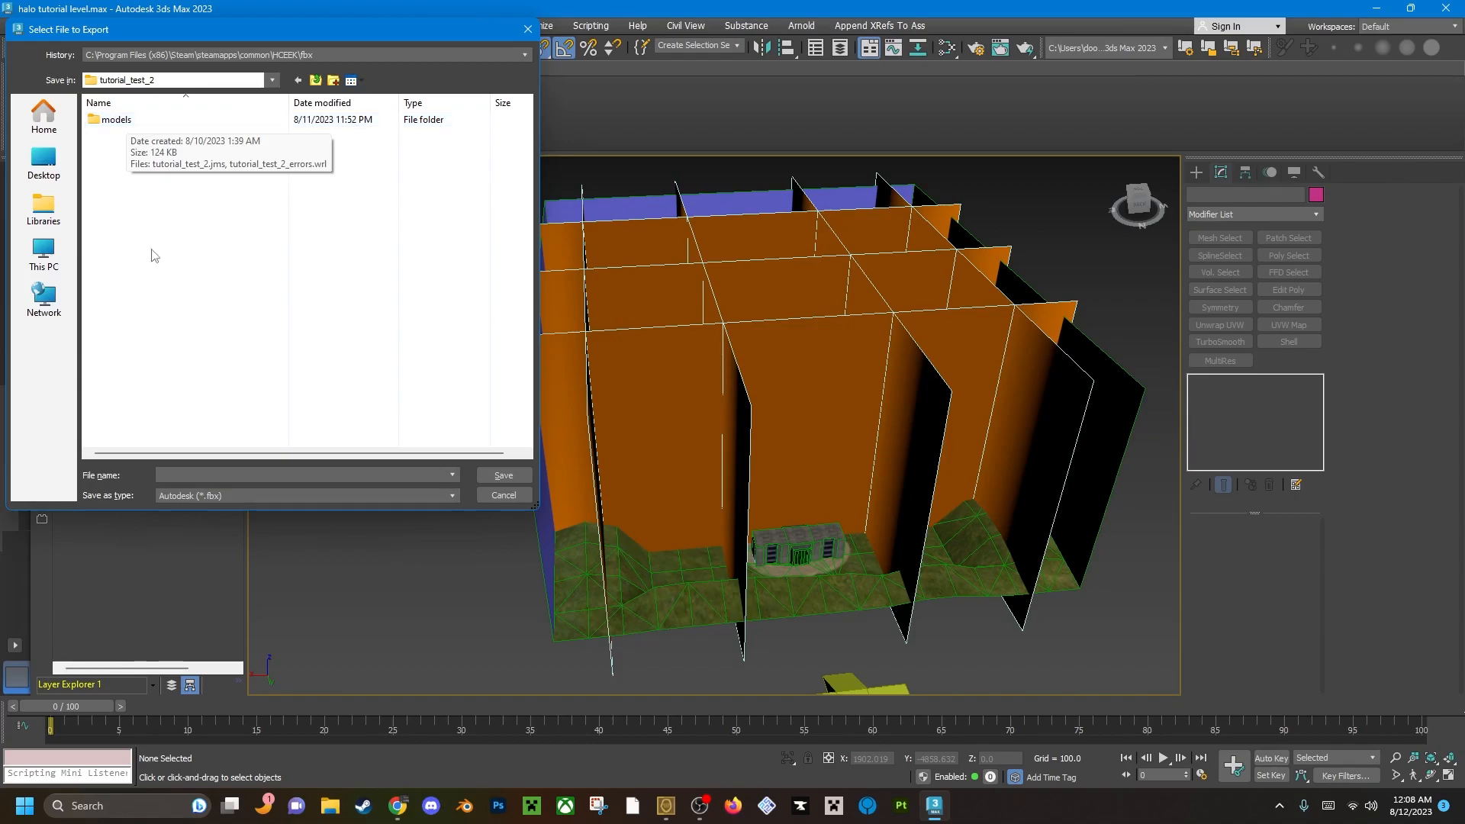
pyautogui.doubleClick(116, 120)
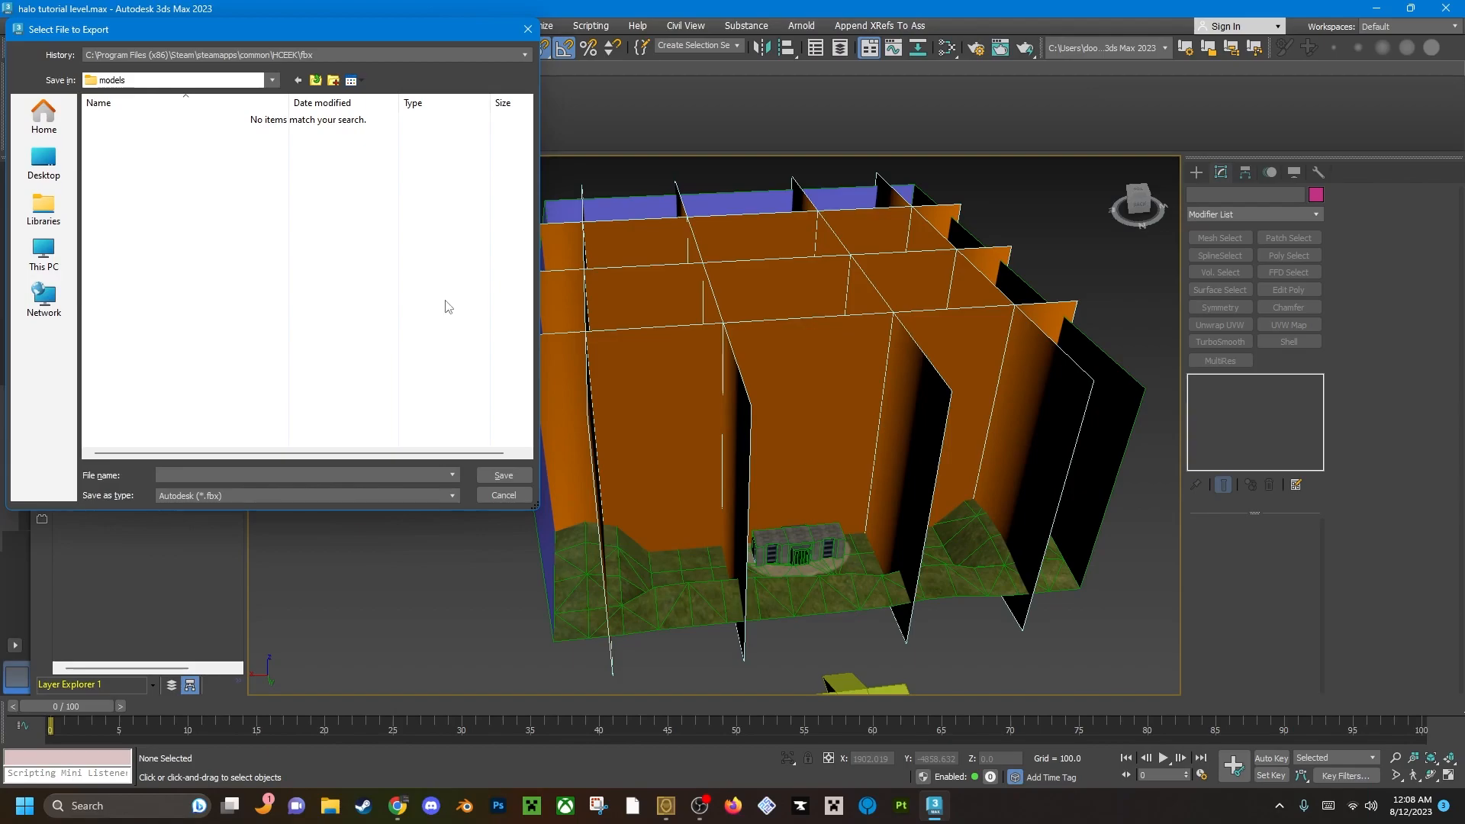
pyautogui.click(315, 81)
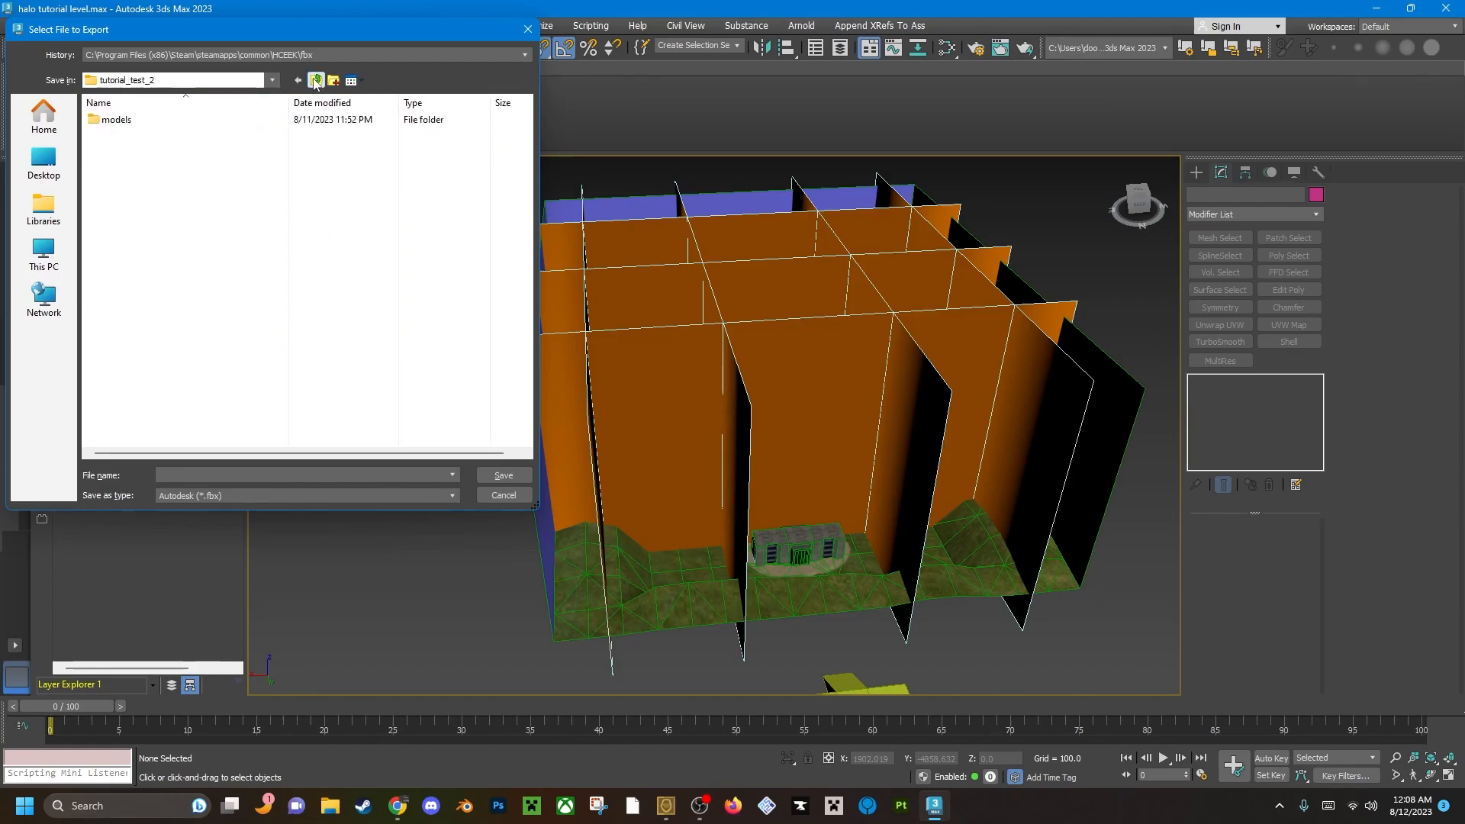
pyautogui.click(315, 80)
pyautogui.click(315, 80)
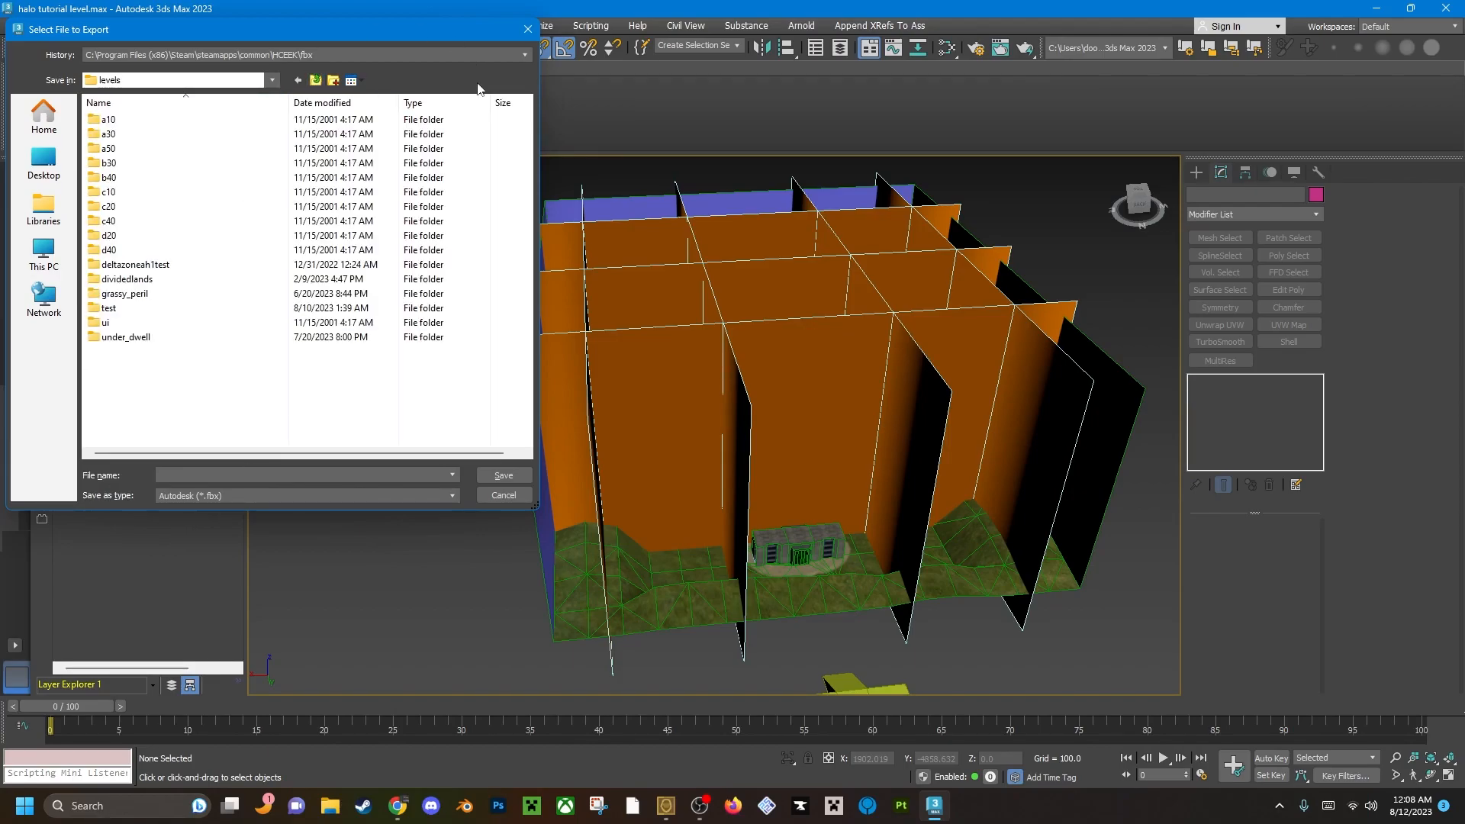
pyautogui.click(314, 80)
pyautogui.click(315, 80)
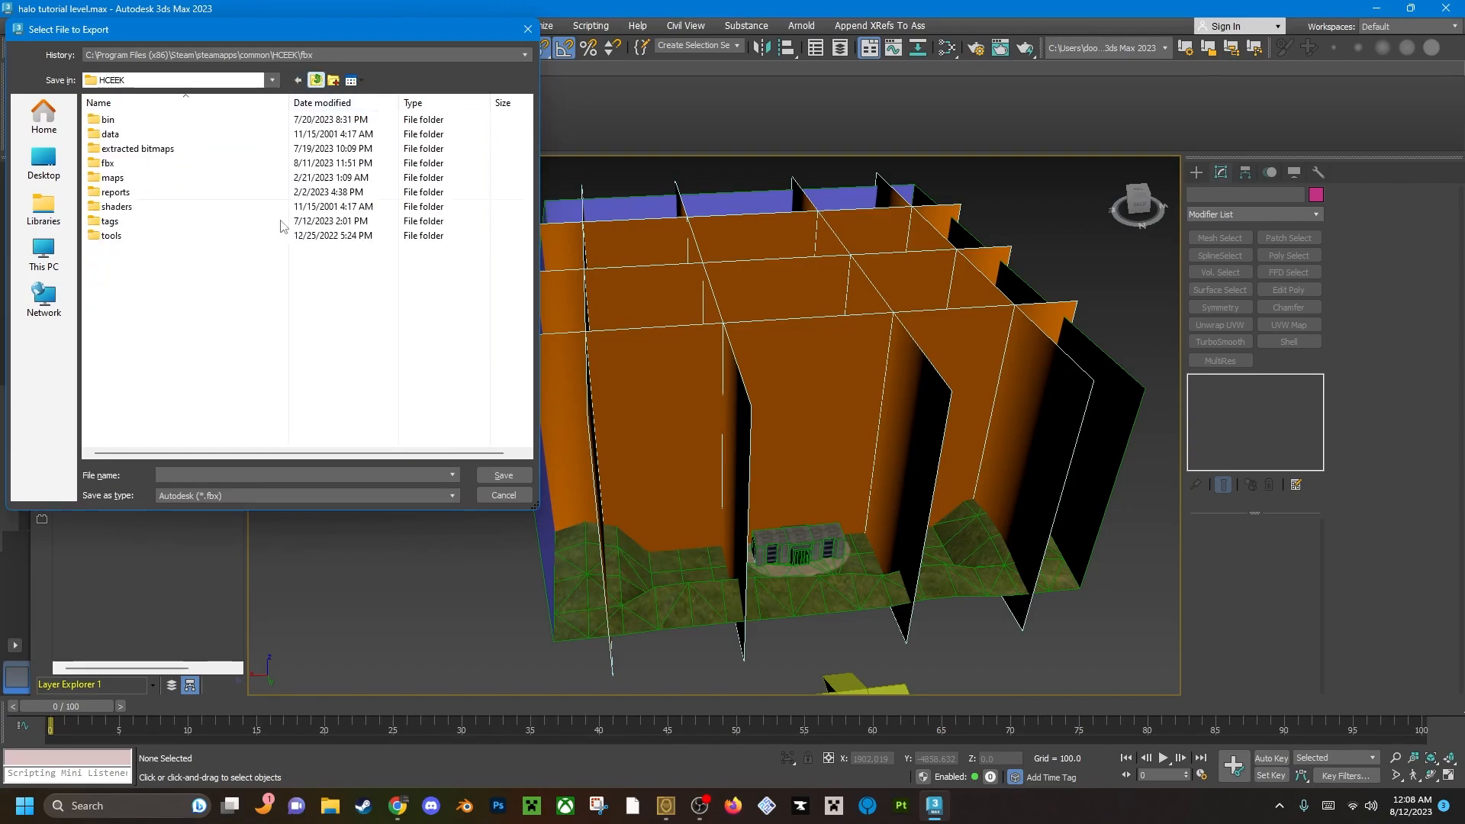
# Export the scene to the fbx folder as tutorial_level_2.fbx with the default FBX options, replacing the existing file.
pyautogui.doubleClick(122, 163)
pyautogui.click(137, 120)
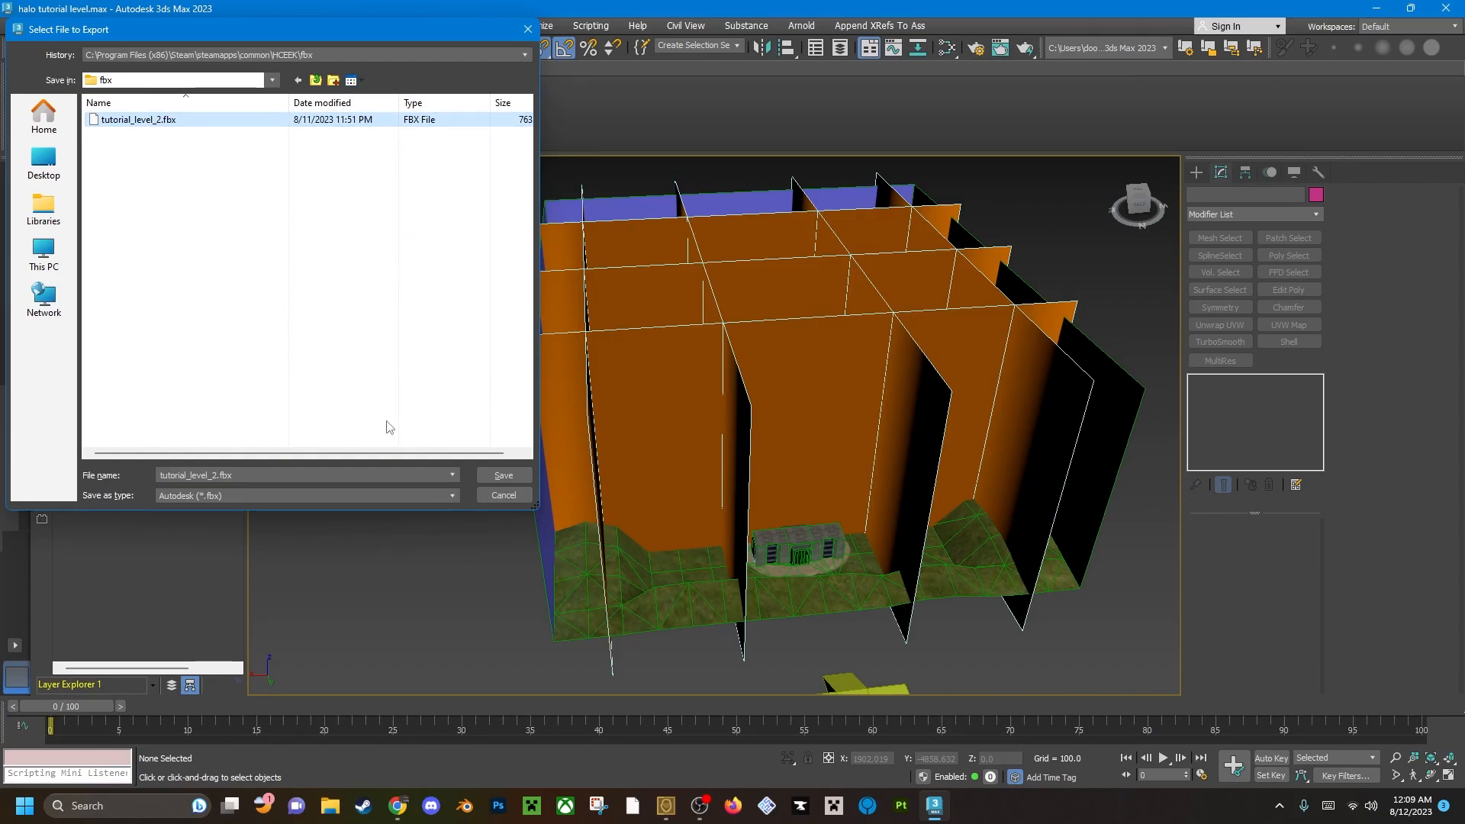
pyautogui.click(504, 477)
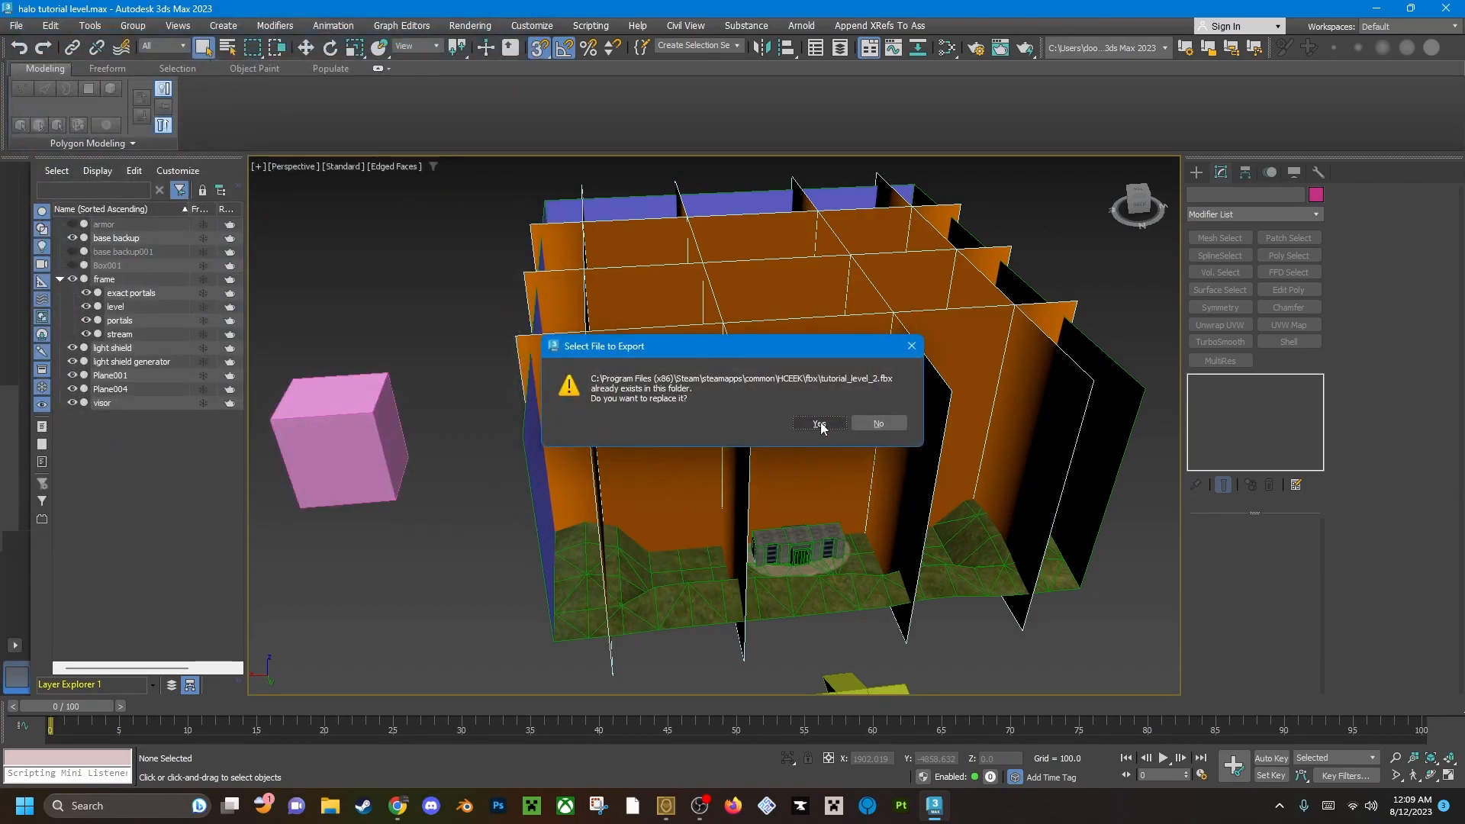
pyautogui.click(819, 423)
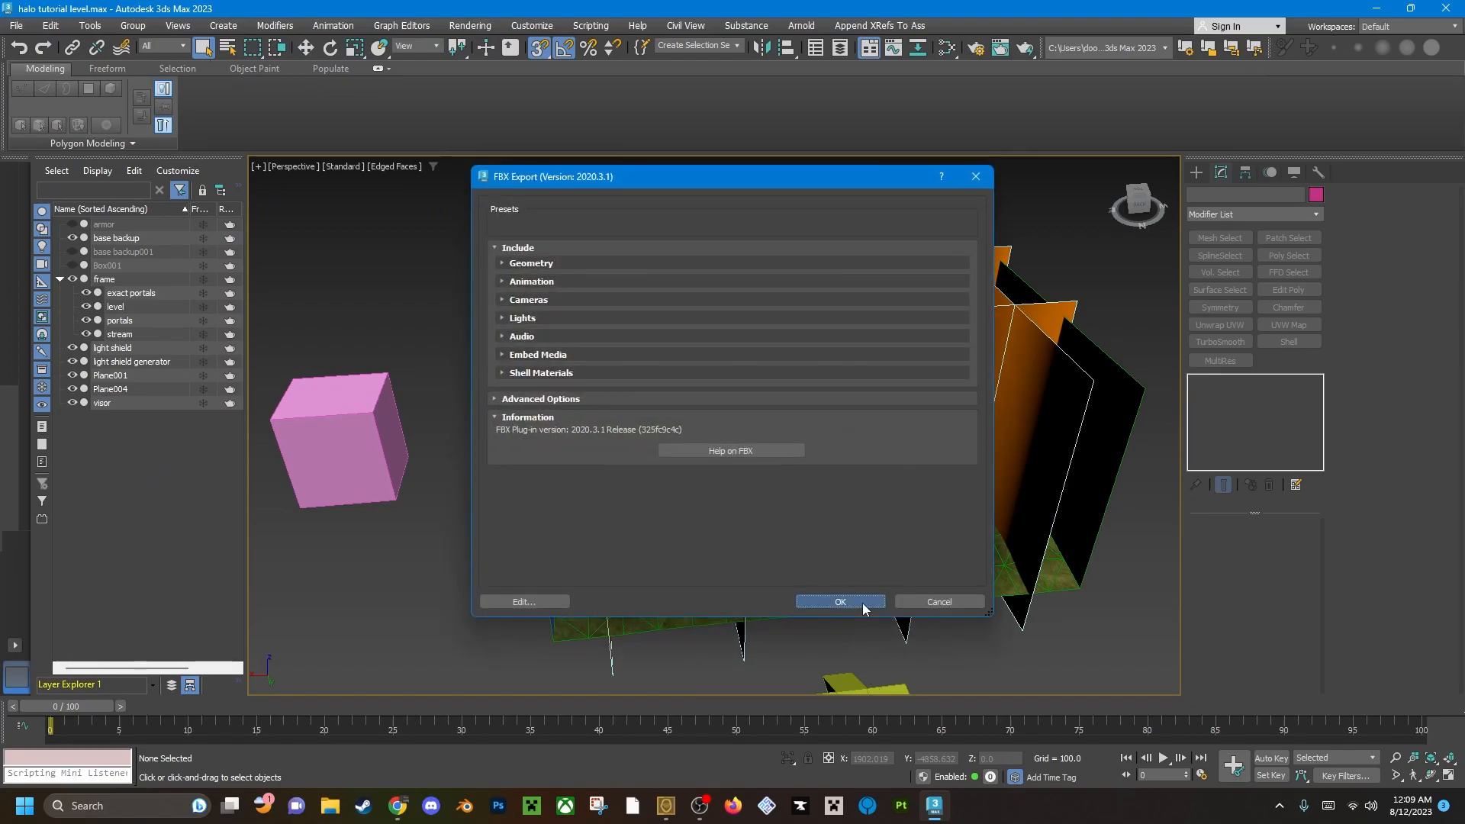
pyautogui.click(839, 602)
pyautogui.click(986, 638)
# Check the portals object's type, then convert the level object to an Editable Mesh.
pyautogui.moveTo(746, 462); pyautogui.dragTo(732, 393, button='middle')
pyautogui.scroll(-2, 684, 431)
pyautogui.scroll(2, 684, 431)
pyautogui.click(731, 393)
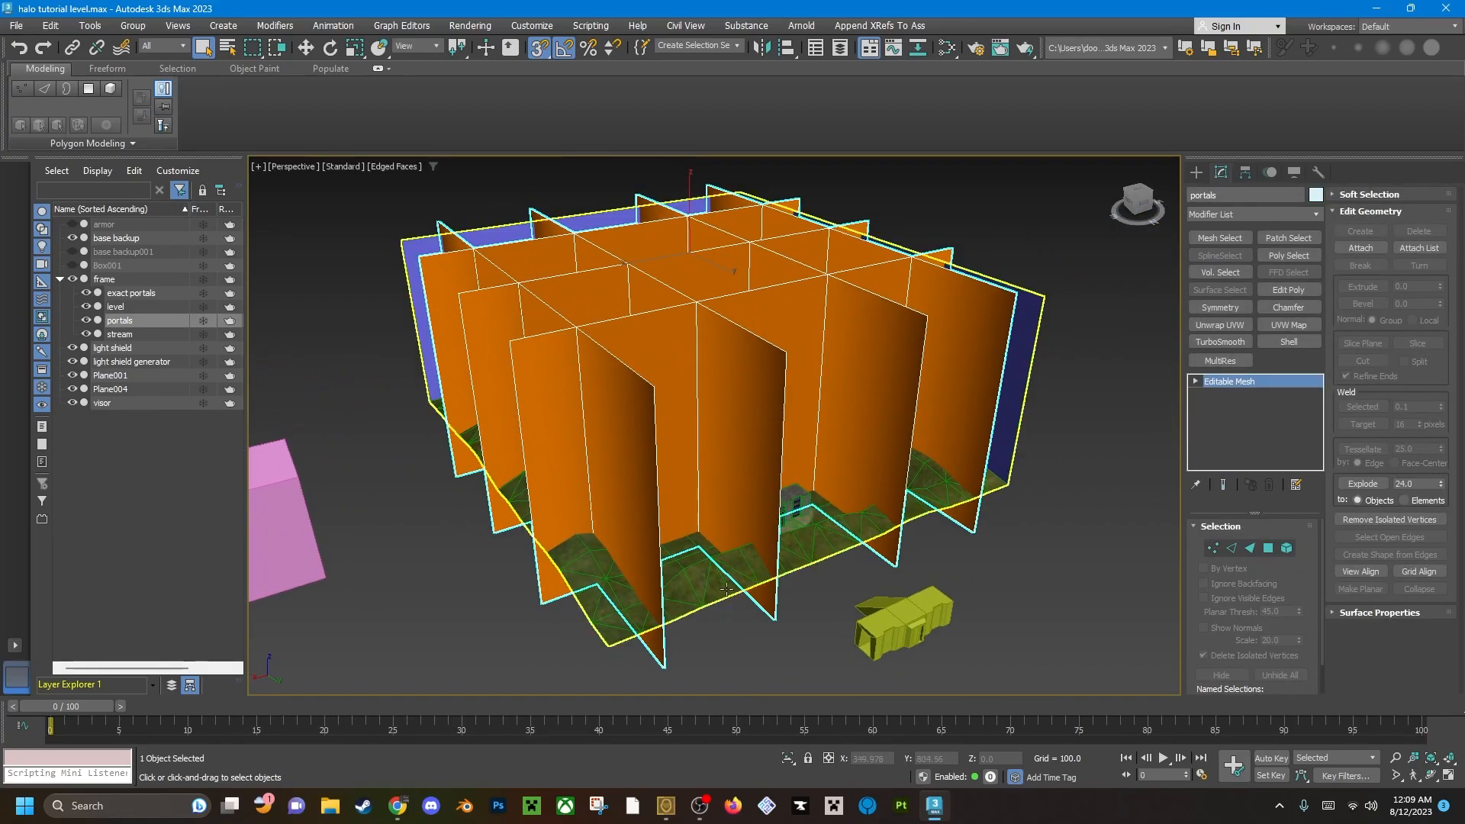
pyautogui.click(847, 456)
pyautogui.keyDown('alt'); pyautogui.moveTo(847, 457); pyautogui.dragTo(744, 507, button='middle'); pyautogui.keyUp('alt')
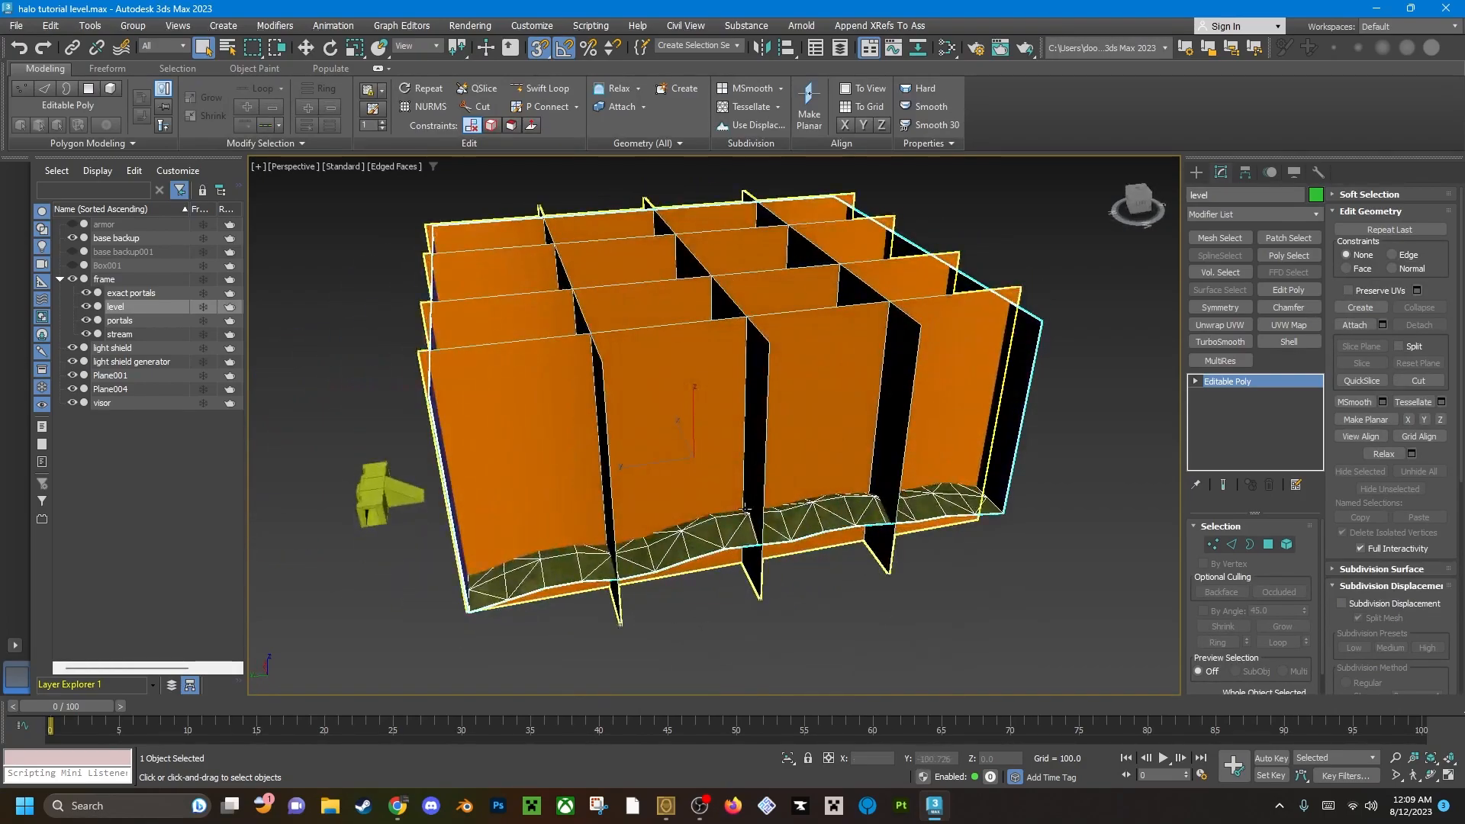
pyautogui.rightClick(731, 521)
pyautogui.moveTo(794, 712)
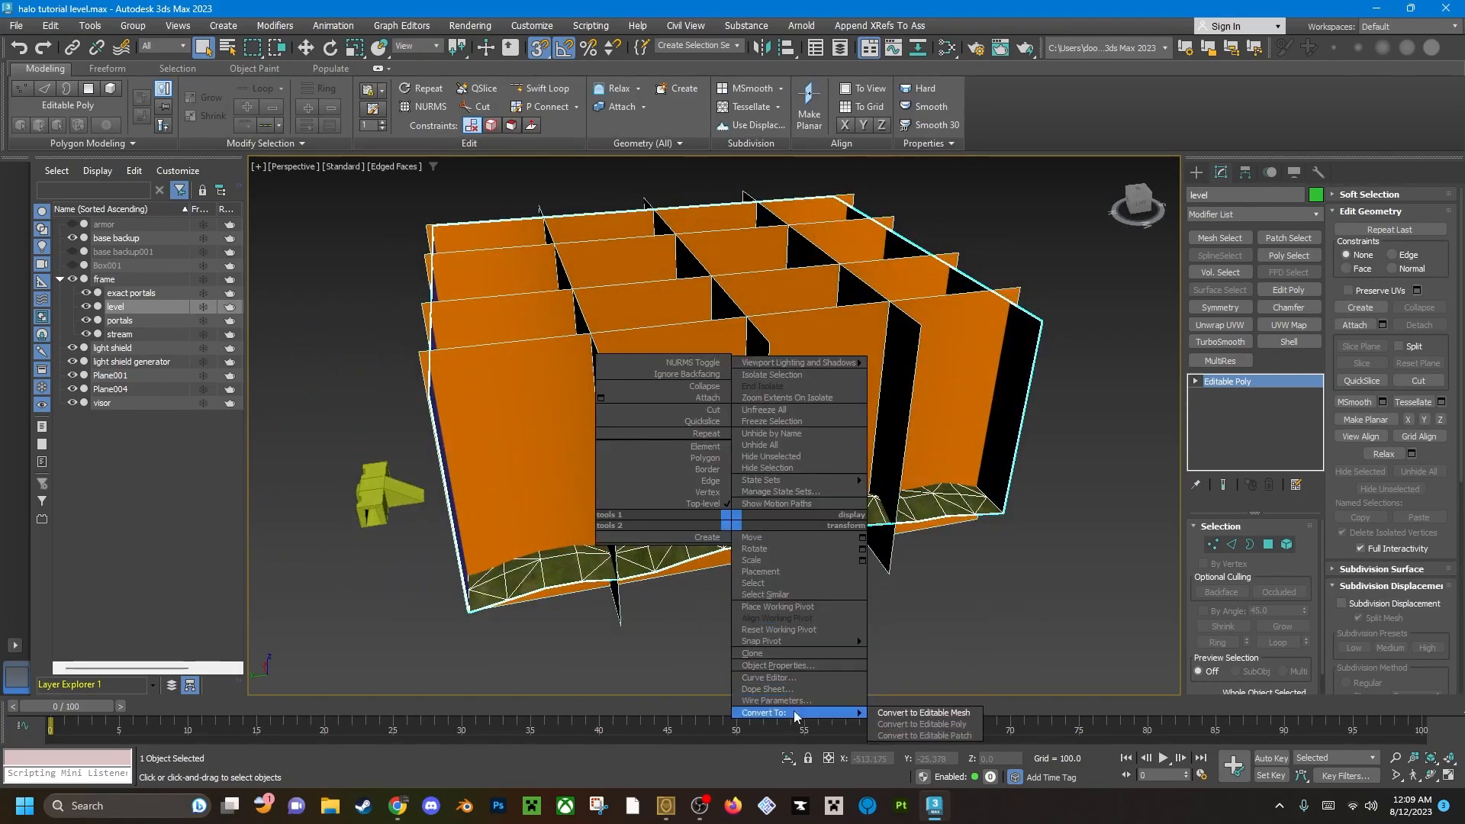
pyautogui.click(908, 713)
# Check the portals object once more and convert the exact portals object to an Editable Mesh.
pyautogui.keyDown('alt'); pyautogui.moveTo(761, 456); pyautogui.dragTo(810, 460, button='middle'); pyautogui.keyUp('alt')
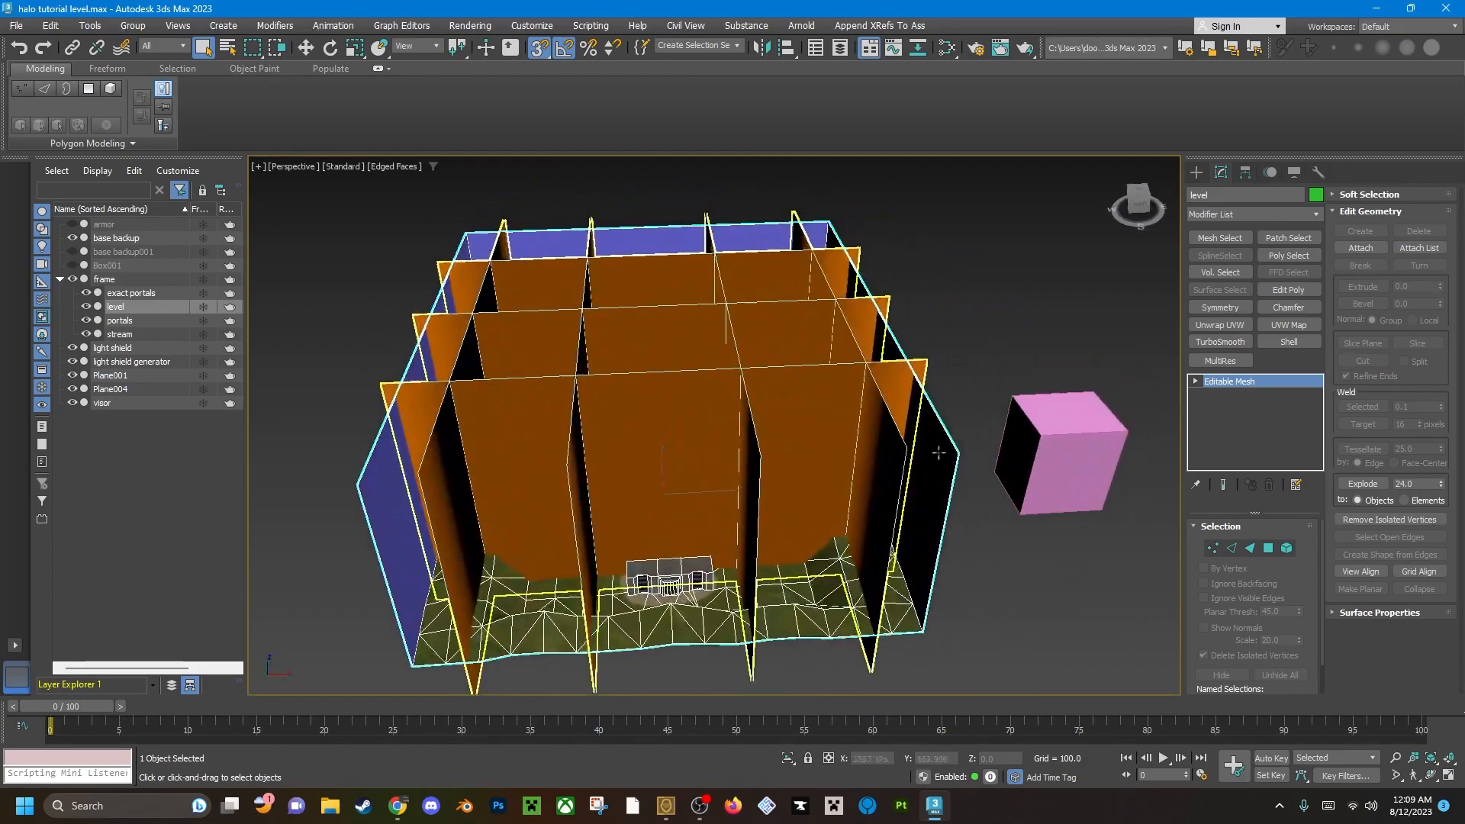
pyautogui.keyDown('alt'); pyautogui.moveTo(696, 488); pyautogui.dragTo(652, 413, button='middle'); pyautogui.keyUp('alt')
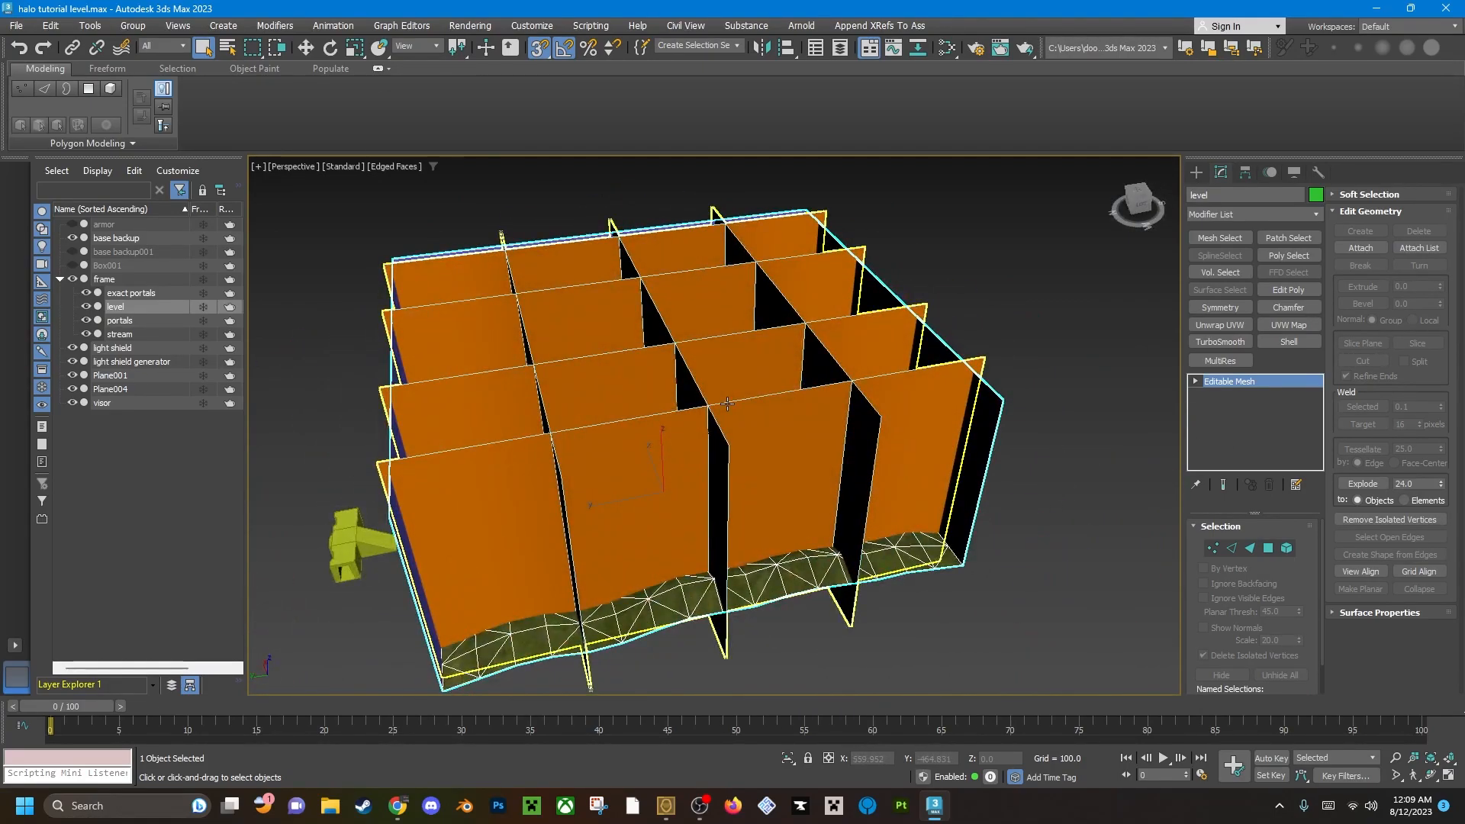
pyautogui.click(1047, 418)
pyautogui.click(828, 422)
pyautogui.keyDown('alt'); pyautogui.moveTo(812, 421); pyautogui.dragTo(617, 399, button='middle'); pyautogui.keyUp('alt')
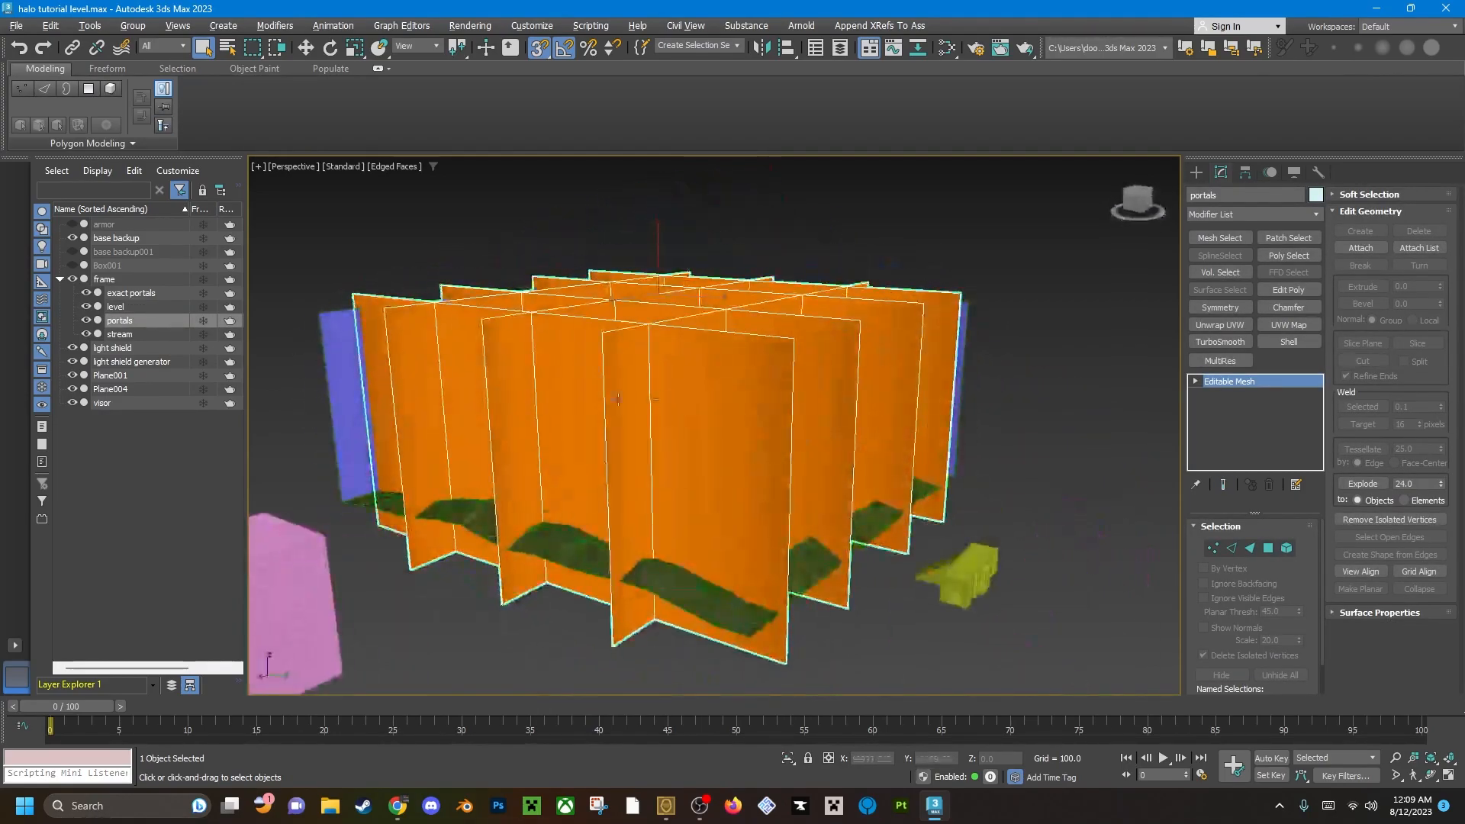
pyautogui.click(131, 294)
pyautogui.keyDown('alt'); pyautogui.moveTo(841, 459); pyautogui.dragTo(963, 367, button='middle'); pyautogui.keyUp('alt')
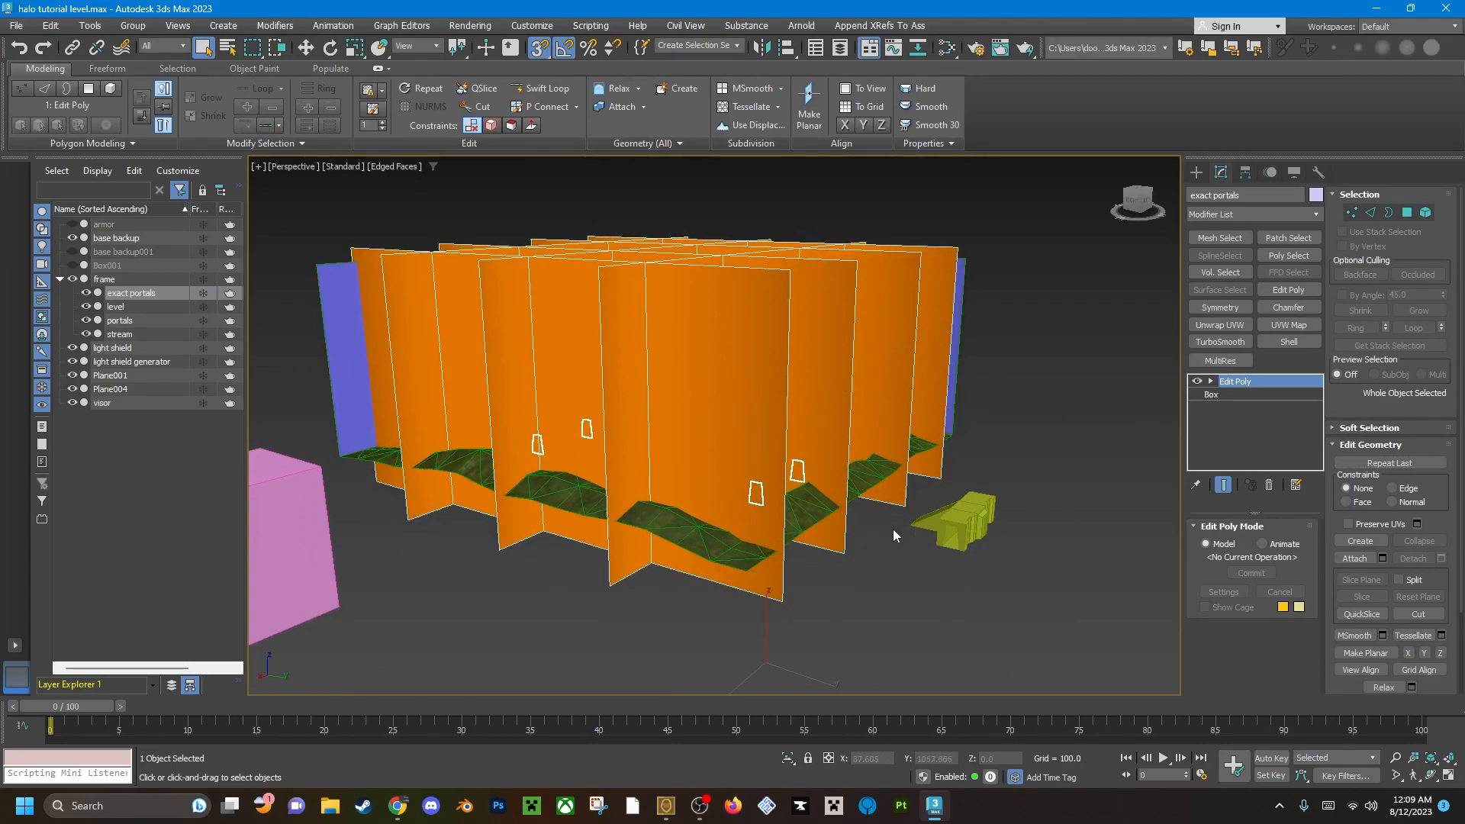
pyautogui.rightClick(869, 549)
pyautogui.moveTo(944, 742)
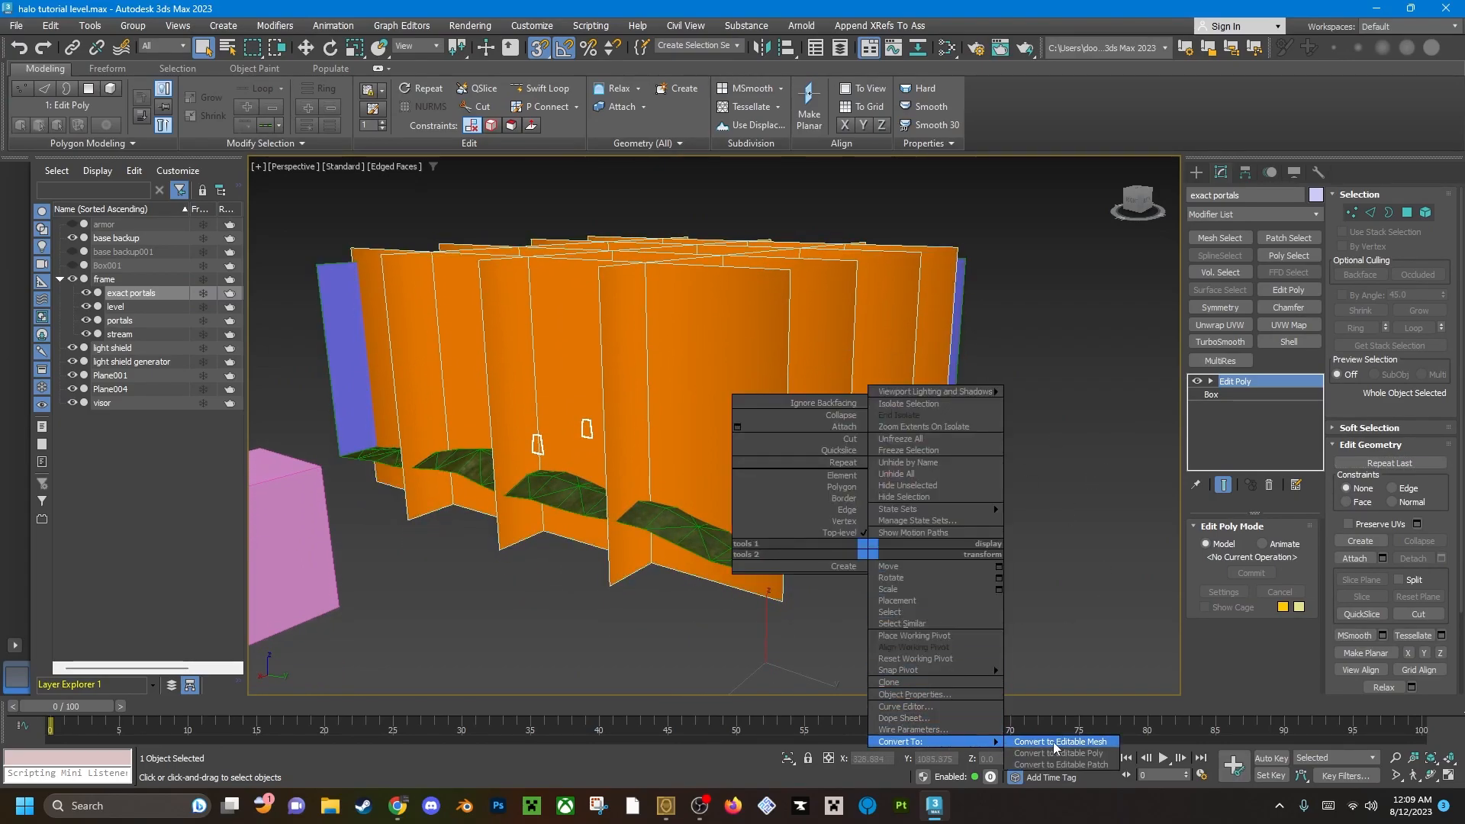
pyautogui.click(1056, 743)
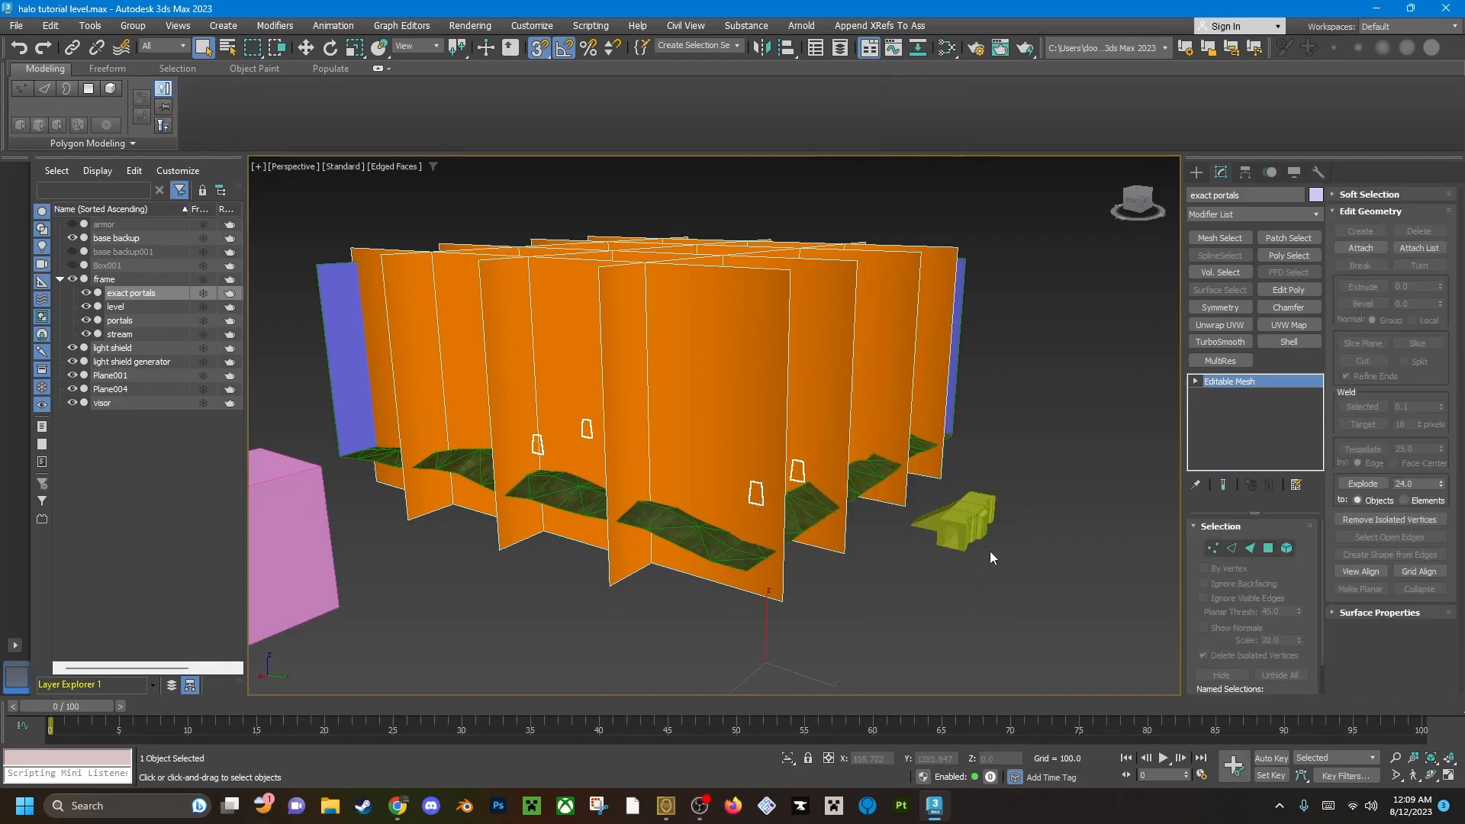
# Clear the selection and save the halo tutorial level scene.
pyautogui.click(994, 607)
pyautogui.keyDown('alt'); pyautogui.moveTo(993, 606); pyautogui.dragTo(644, 425, button='middle'); pyautogui.keyUp('alt')
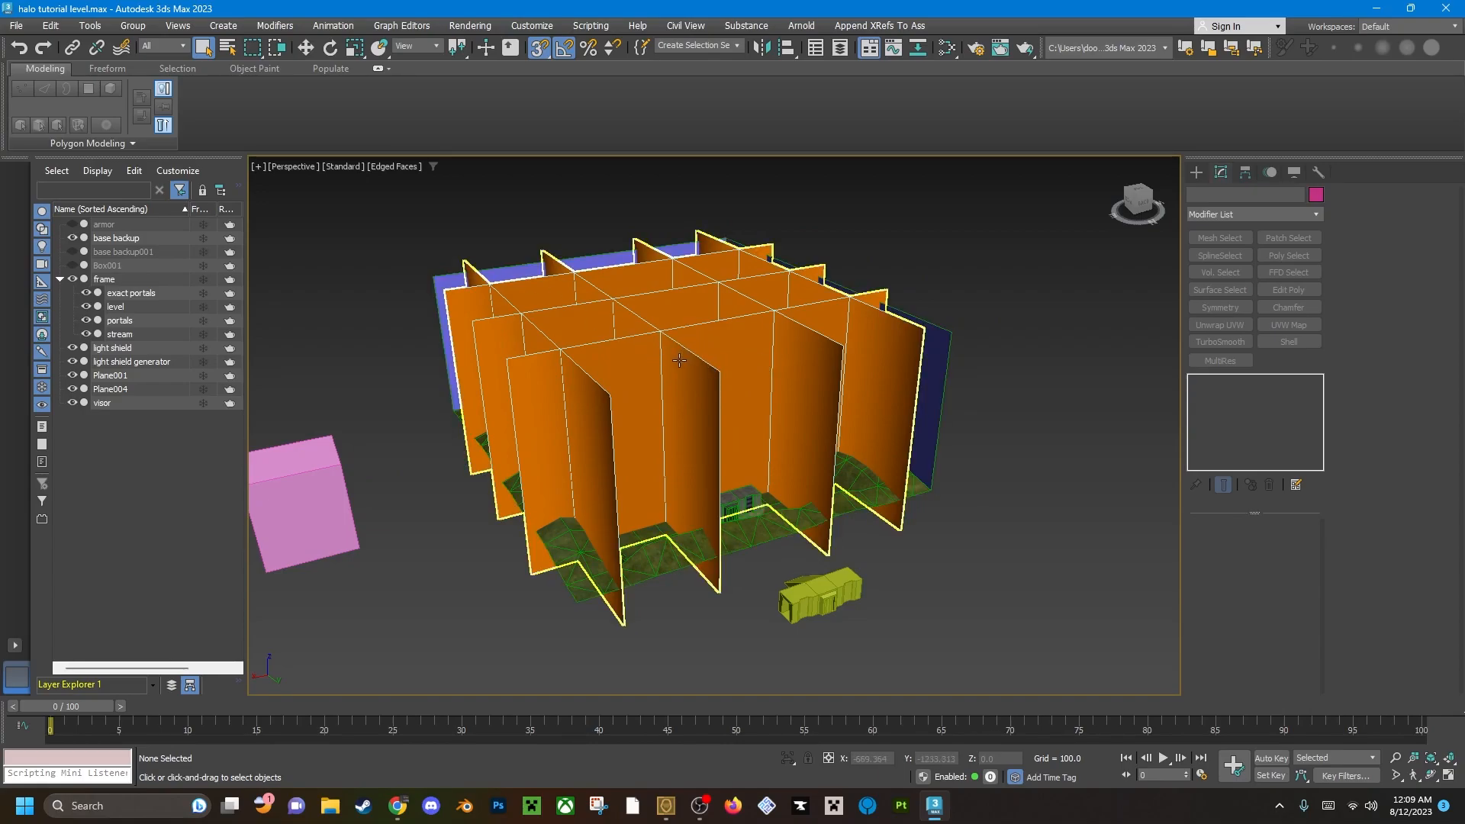
pyautogui.hotkey('ctrl', 's')
# Export the scene again over tutorial_level_2.fbx with the default FBX options and dismiss the export warnings.
pyautogui.click(18, 27)
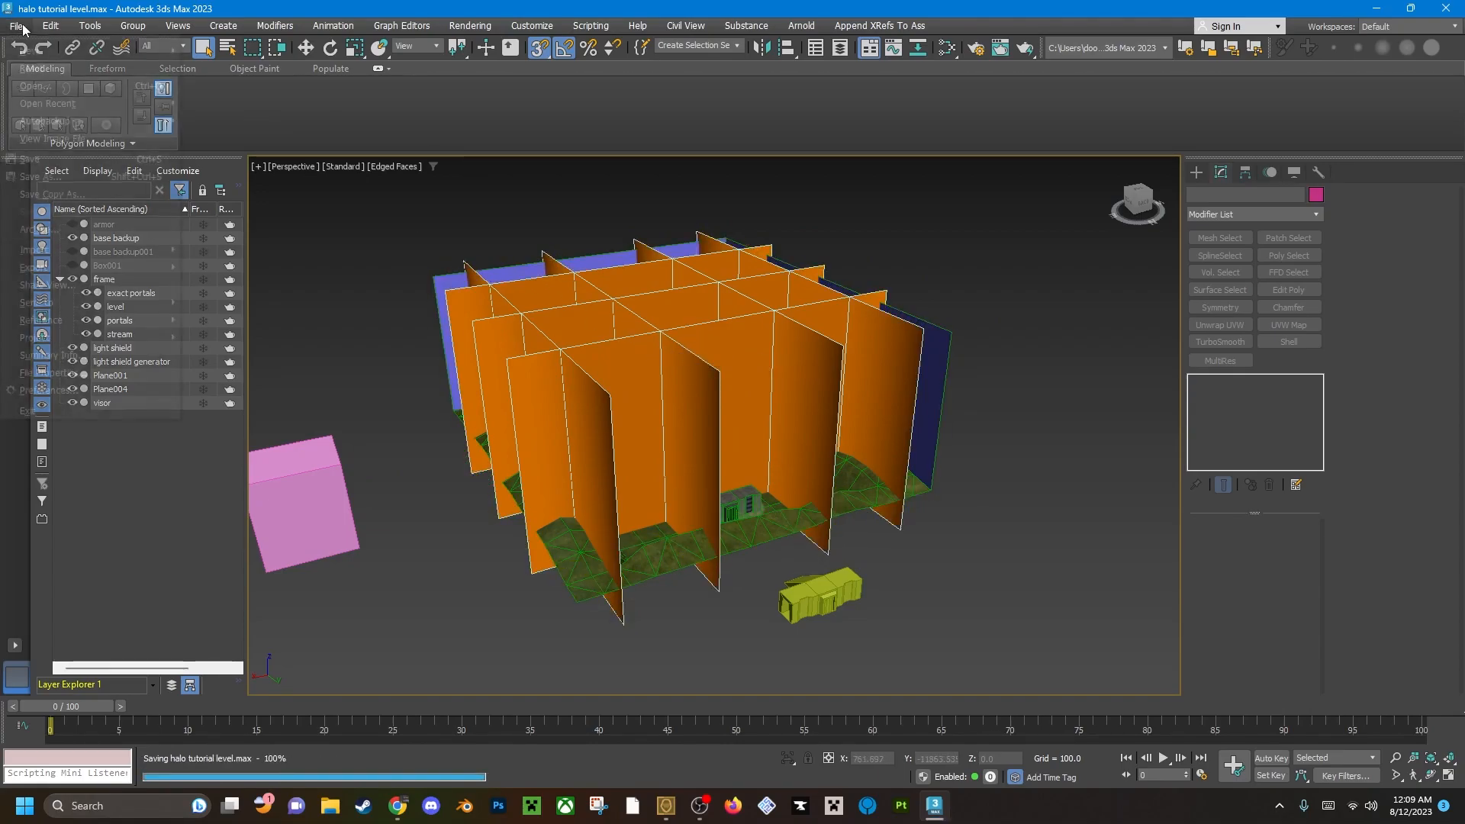
pyautogui.moveTo(74, 270)
pyautogui.click(250, 270)
pyautogui.click(162, 121)
pyautogui.click(504, 474)
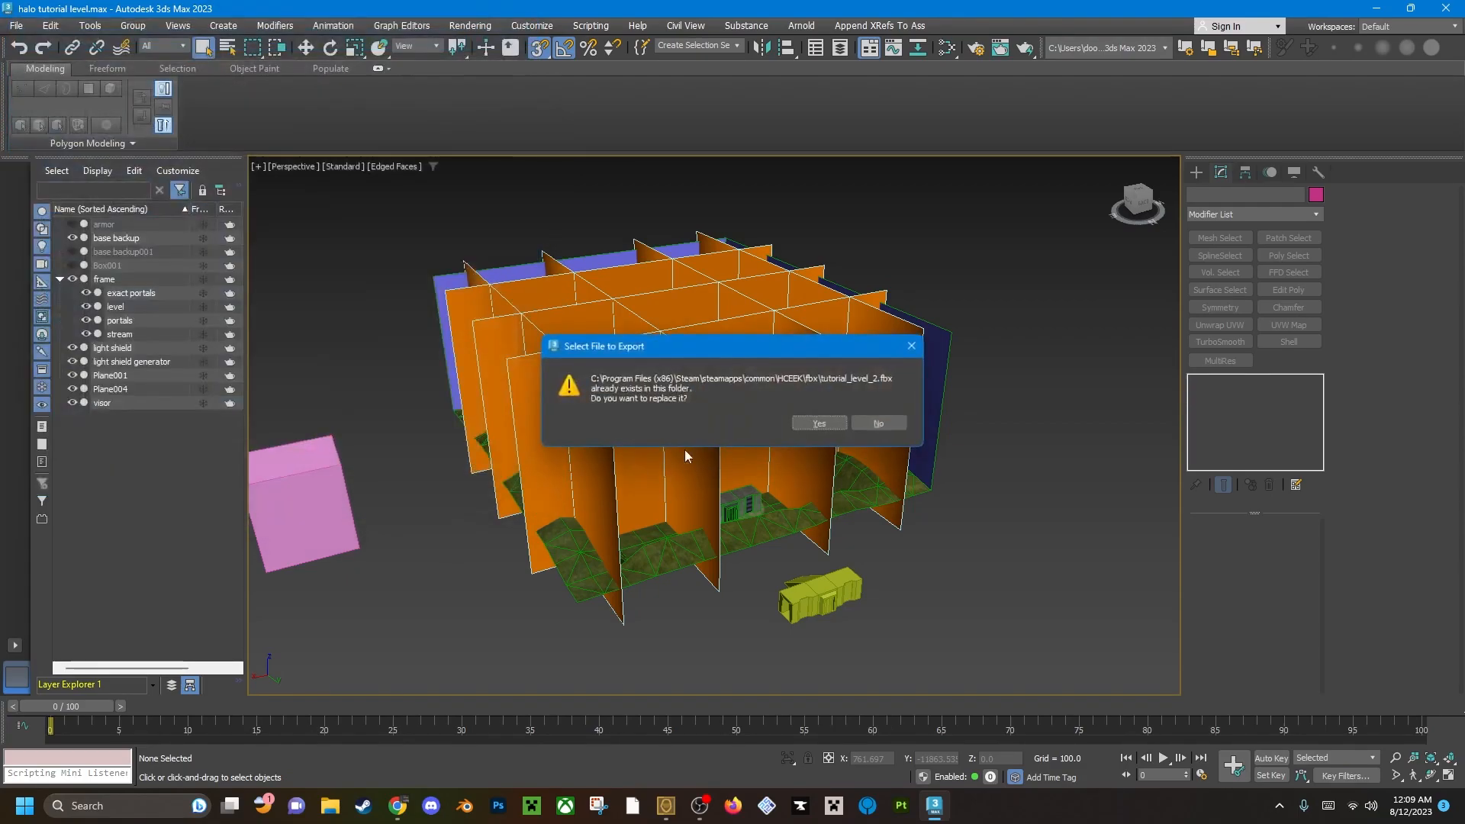
pyautogui.click(801, 424)
pyautogui.click(862, 600)
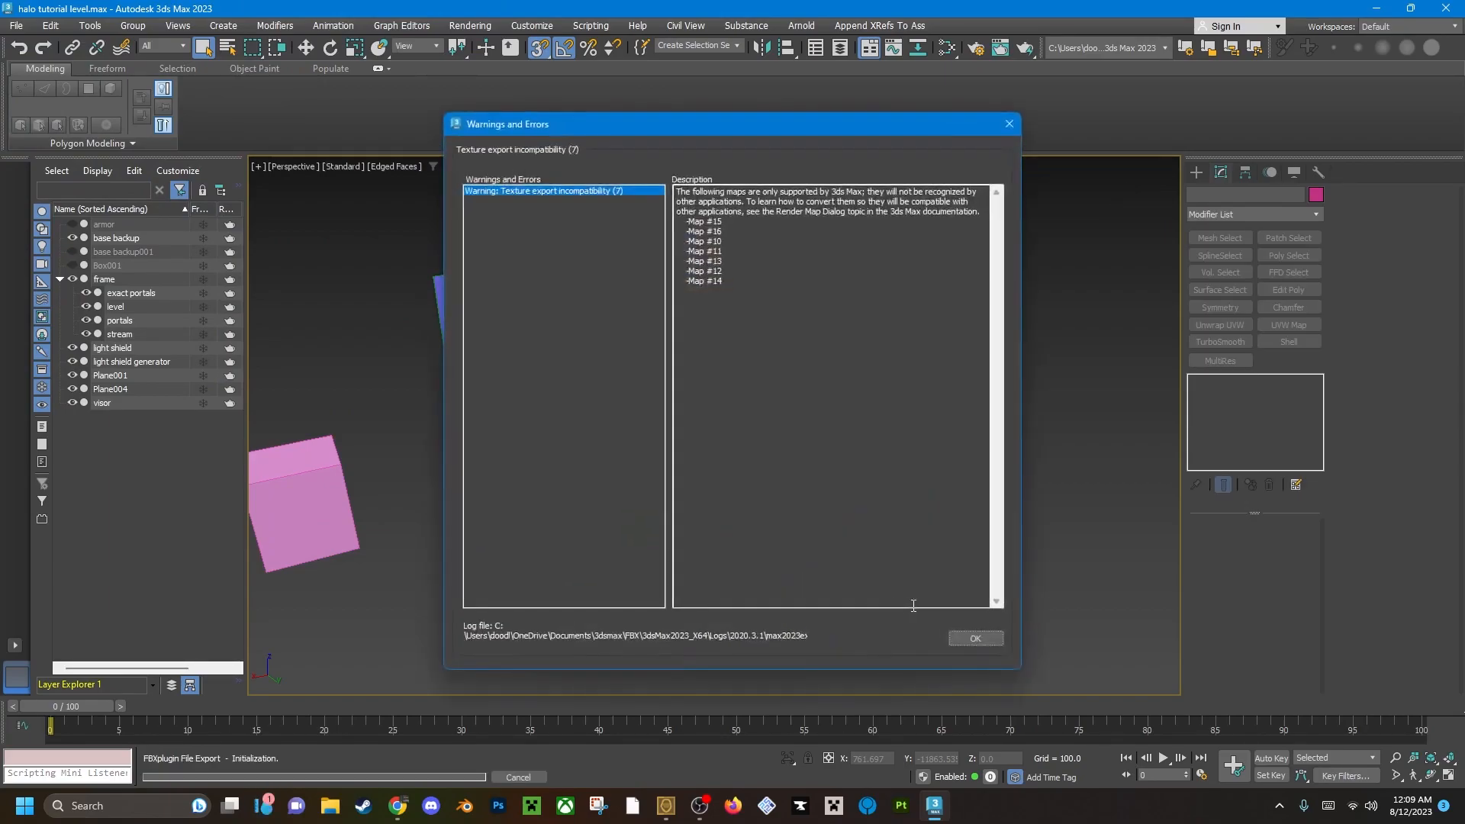
pyautogui.click(976, 638)
# Switch to Osoyoos and choose tutorial_level_2.fbx from the HCEEK fbx folder as the source for the JMS conversion.
pyautogui.click(664, 805)
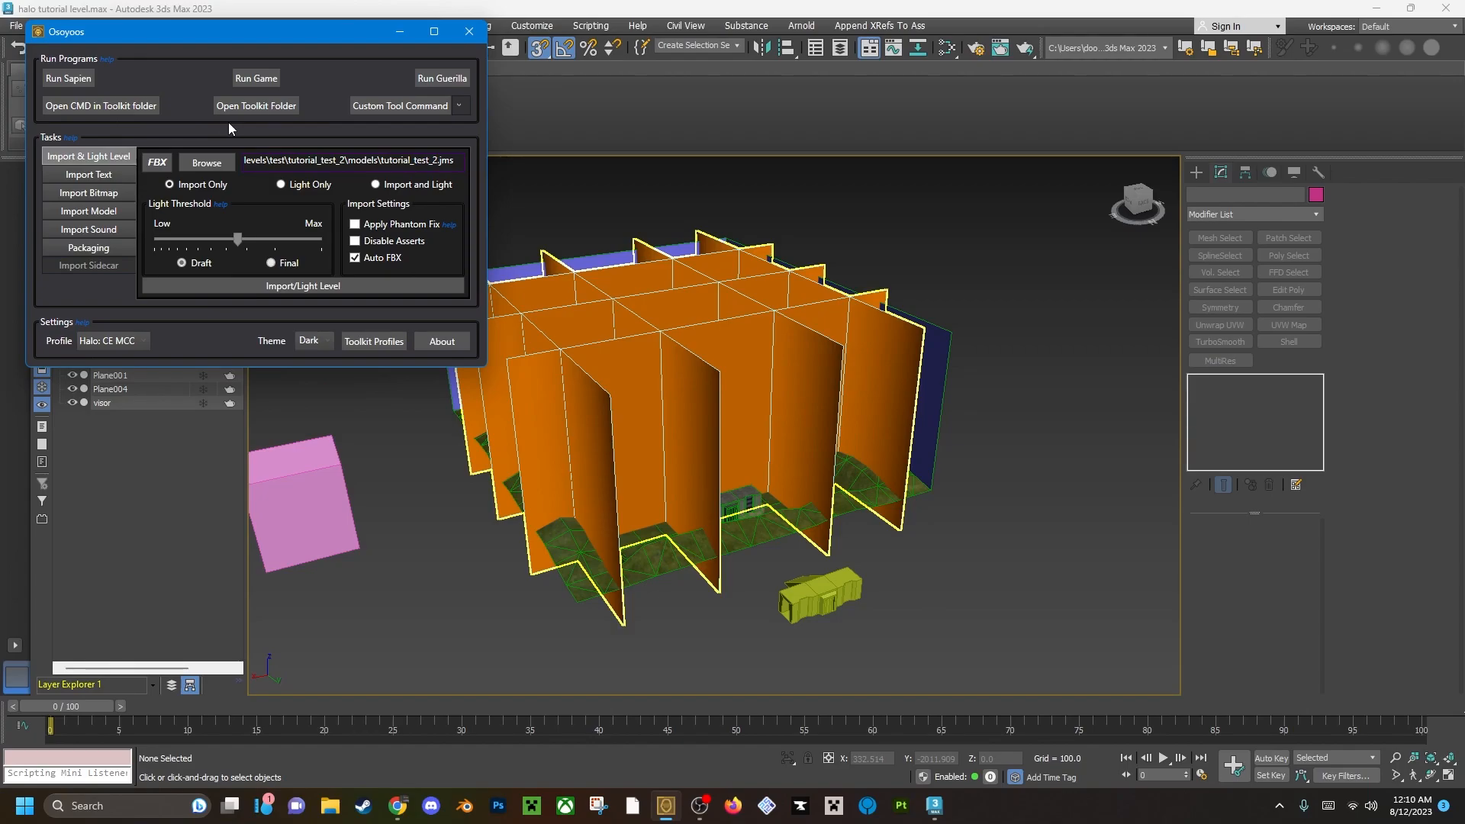
pyautogui.moveTo(227, 32); pyautogui.dragTo(533, 181)
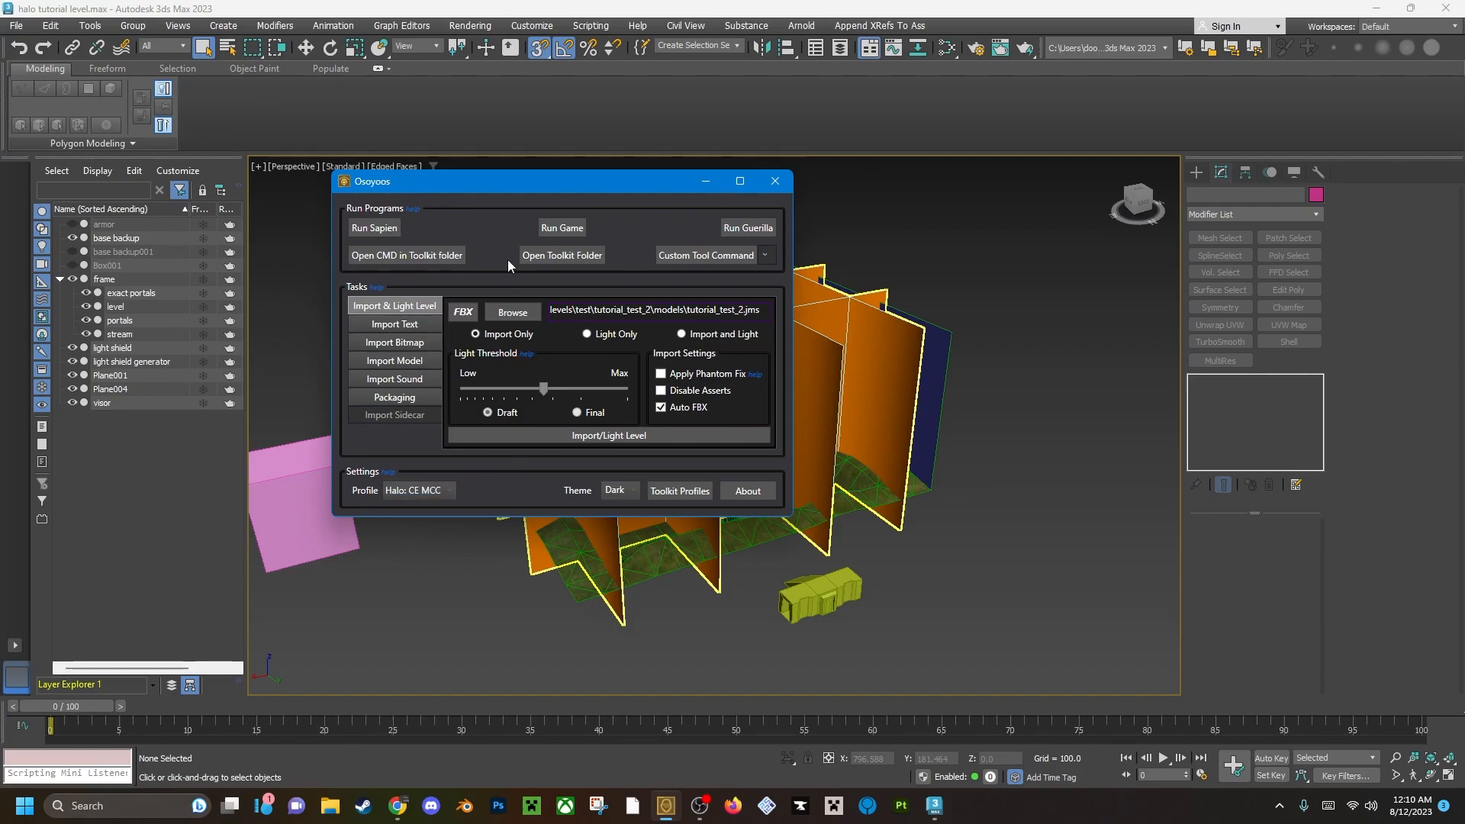
pyautogui.moveTo(499, 185); pyautogui.dragTo(484, 172)
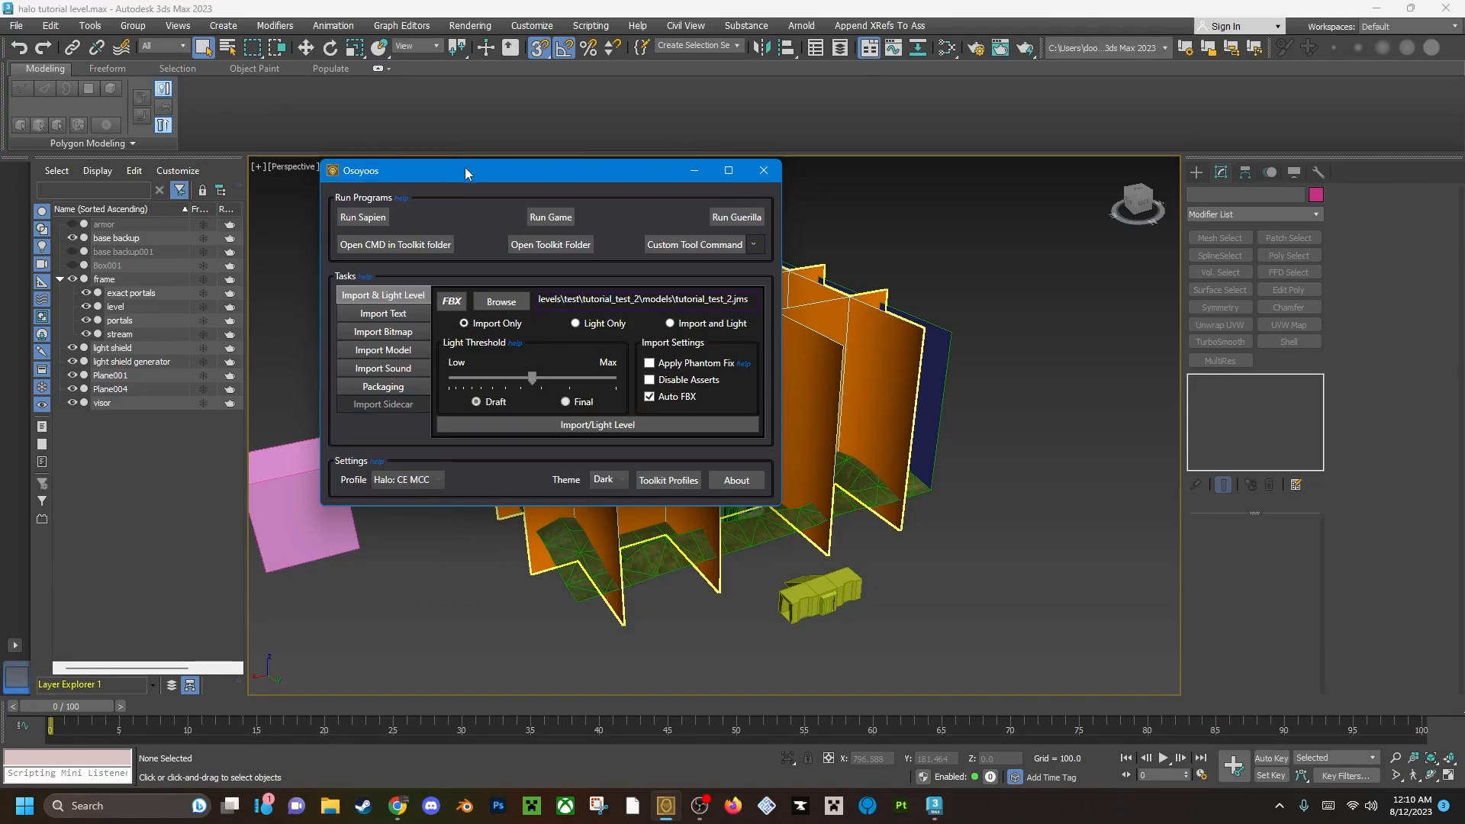
pyautogui.click(451, 302)
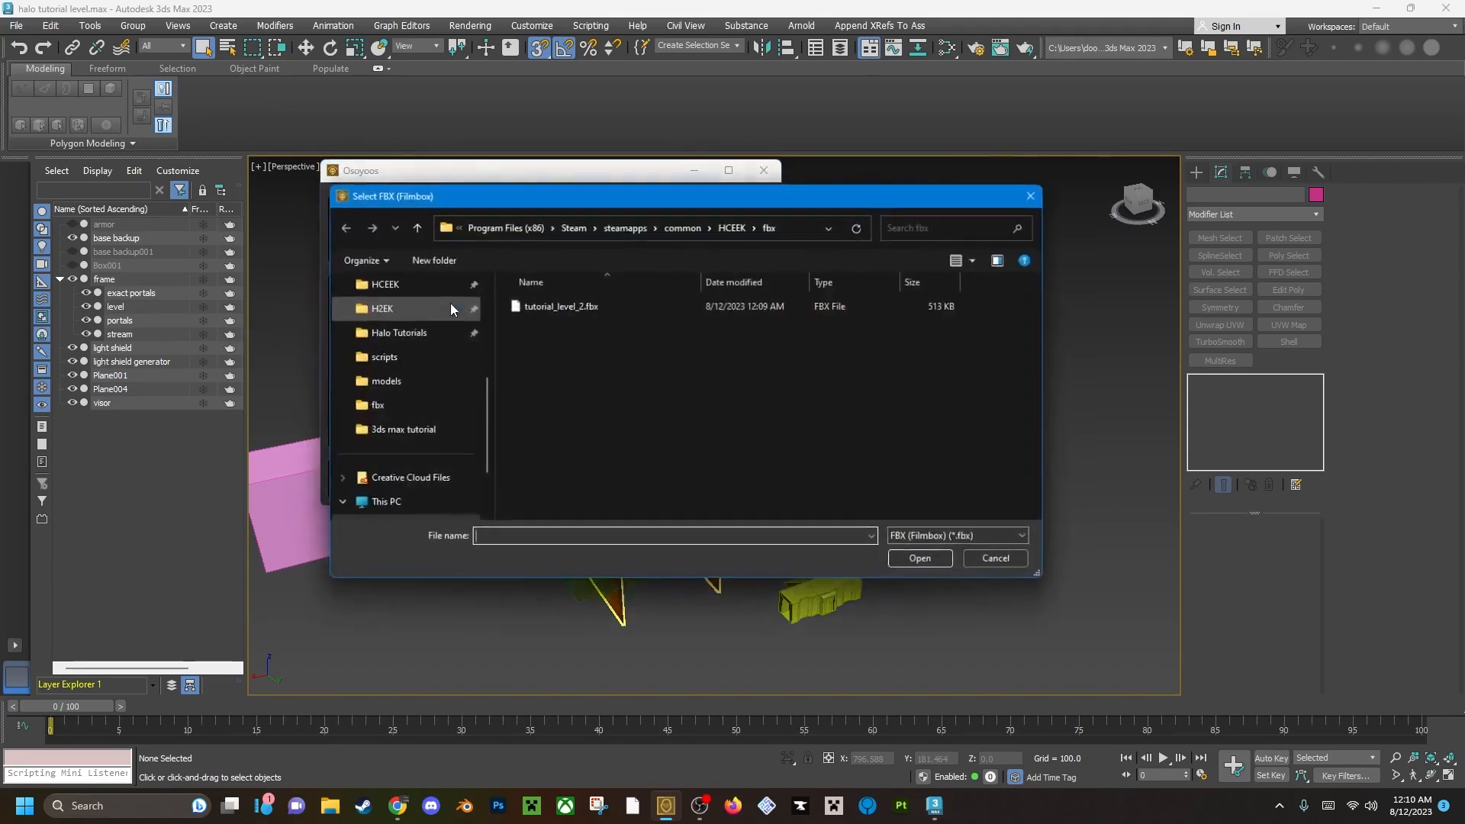
pyautogui.click(735, 227)
pyautogui.doubleClick(526, 382)
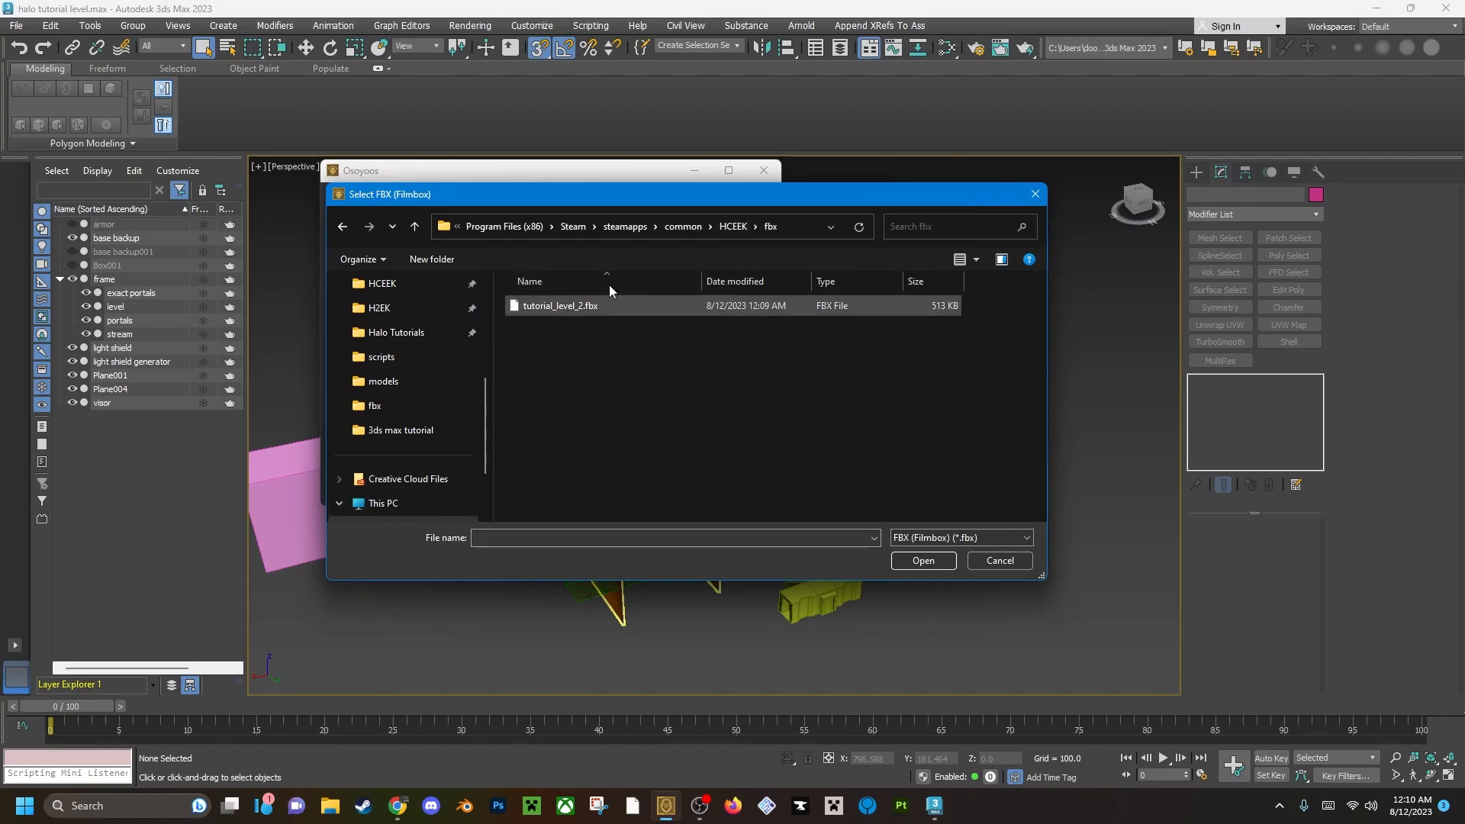
pyautogui.click(664, 306)
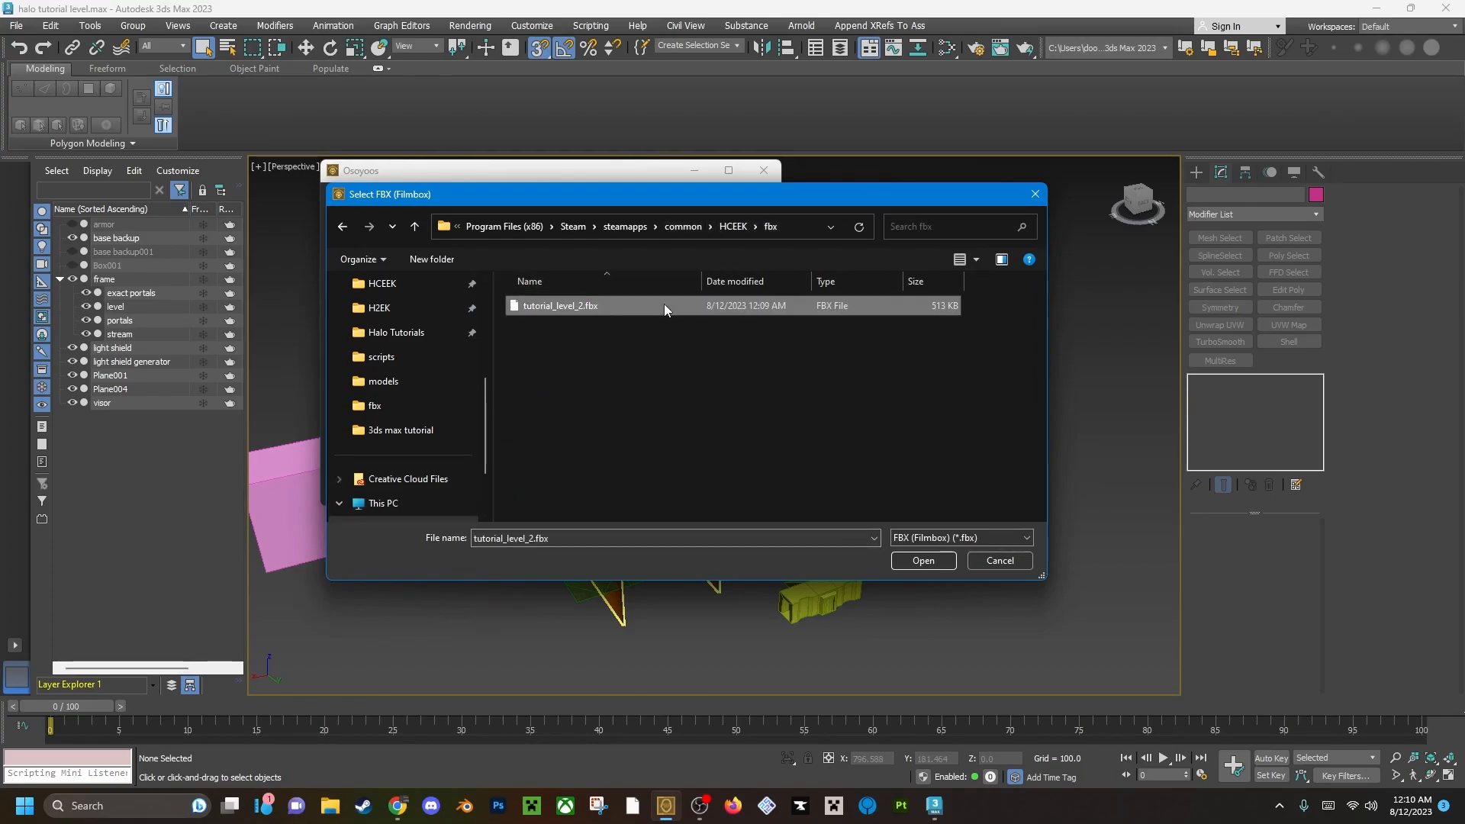
pyautogui.click(926, 559)
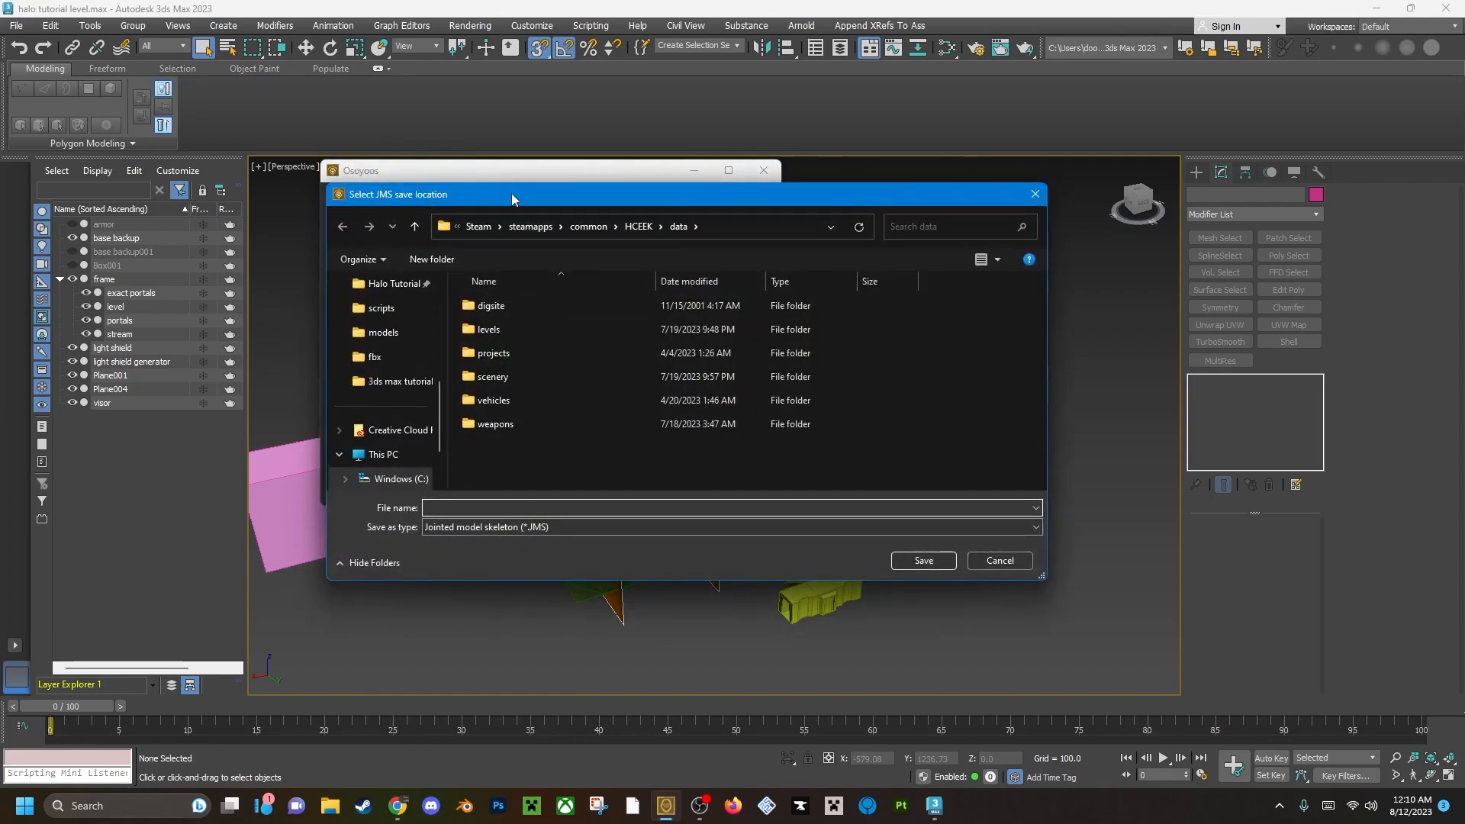
# Save the converted level as tutorial_test_2.jms in data\levels\test\tutorial_test_2\models, replacing the existing file, and close the finished conversion console.
pyautogui.moveTo(511, 194); pyautogui.dragTo(405, 97)
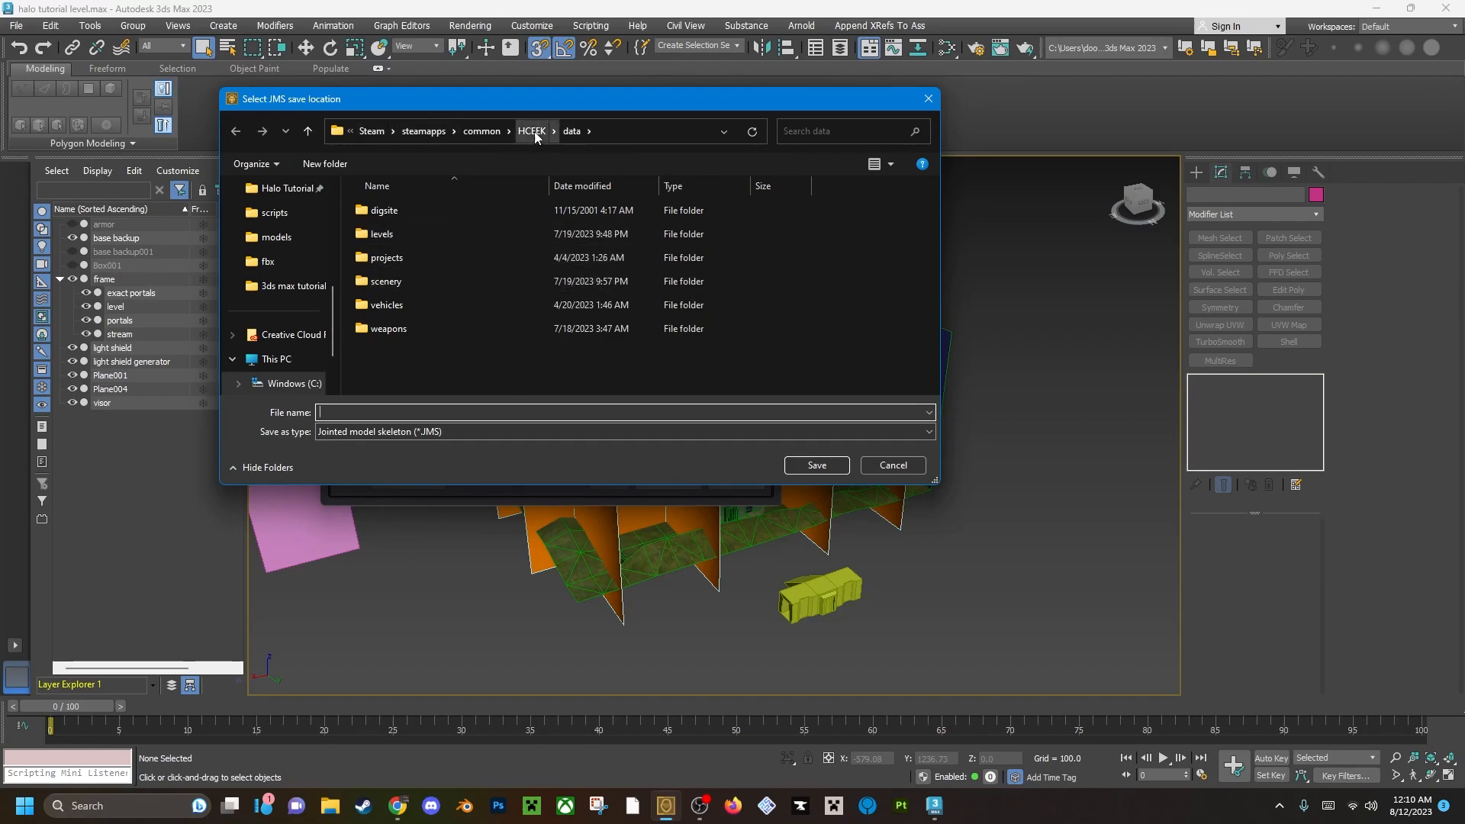
pyautogui.doubleClick(429, 231)
pyautogui.scroll(-3, 386, 368)
pyautogui.doubleClick(409, 341)
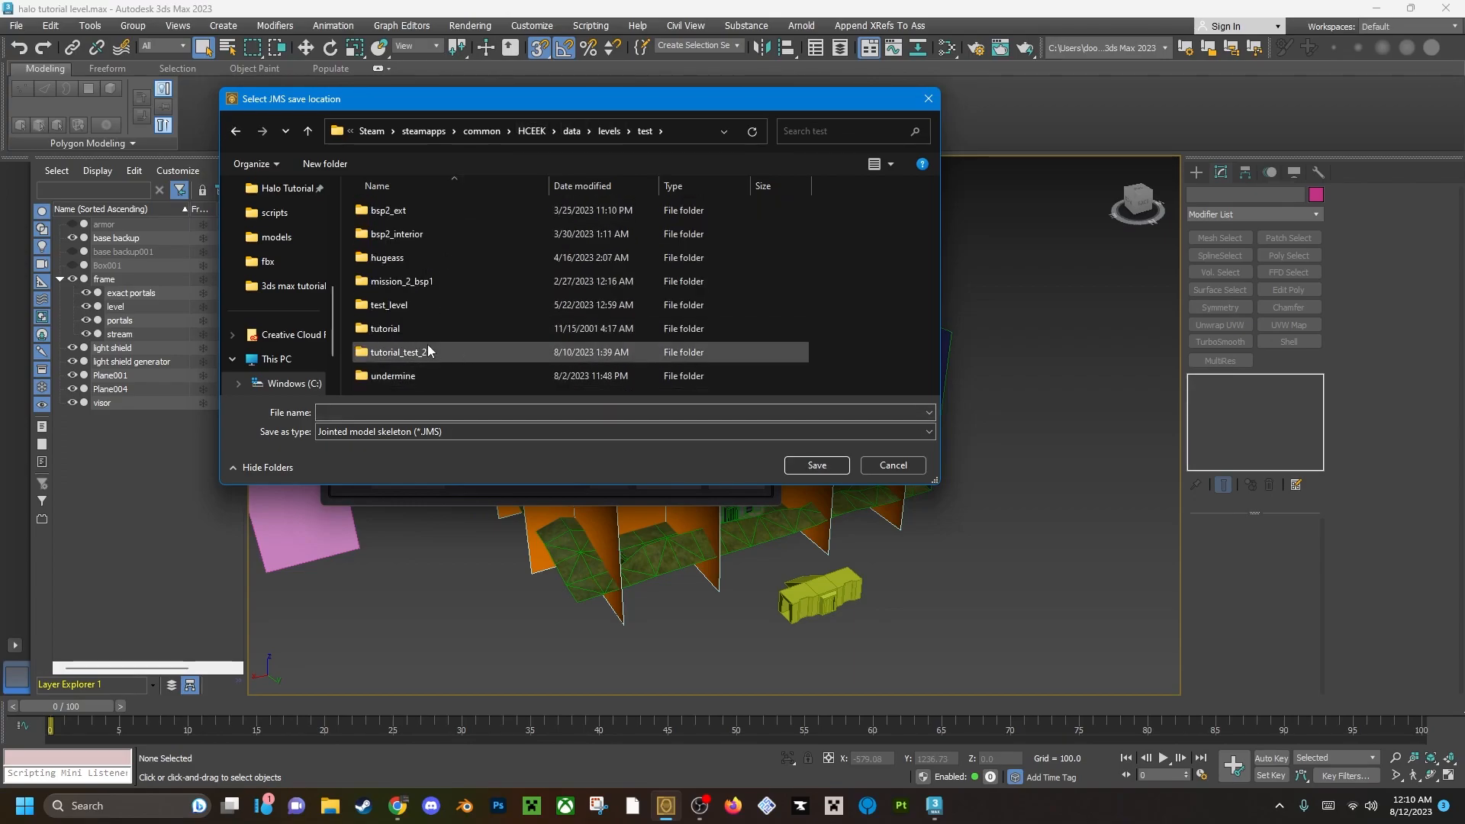
pyautogui.doubleClick(435, 351)
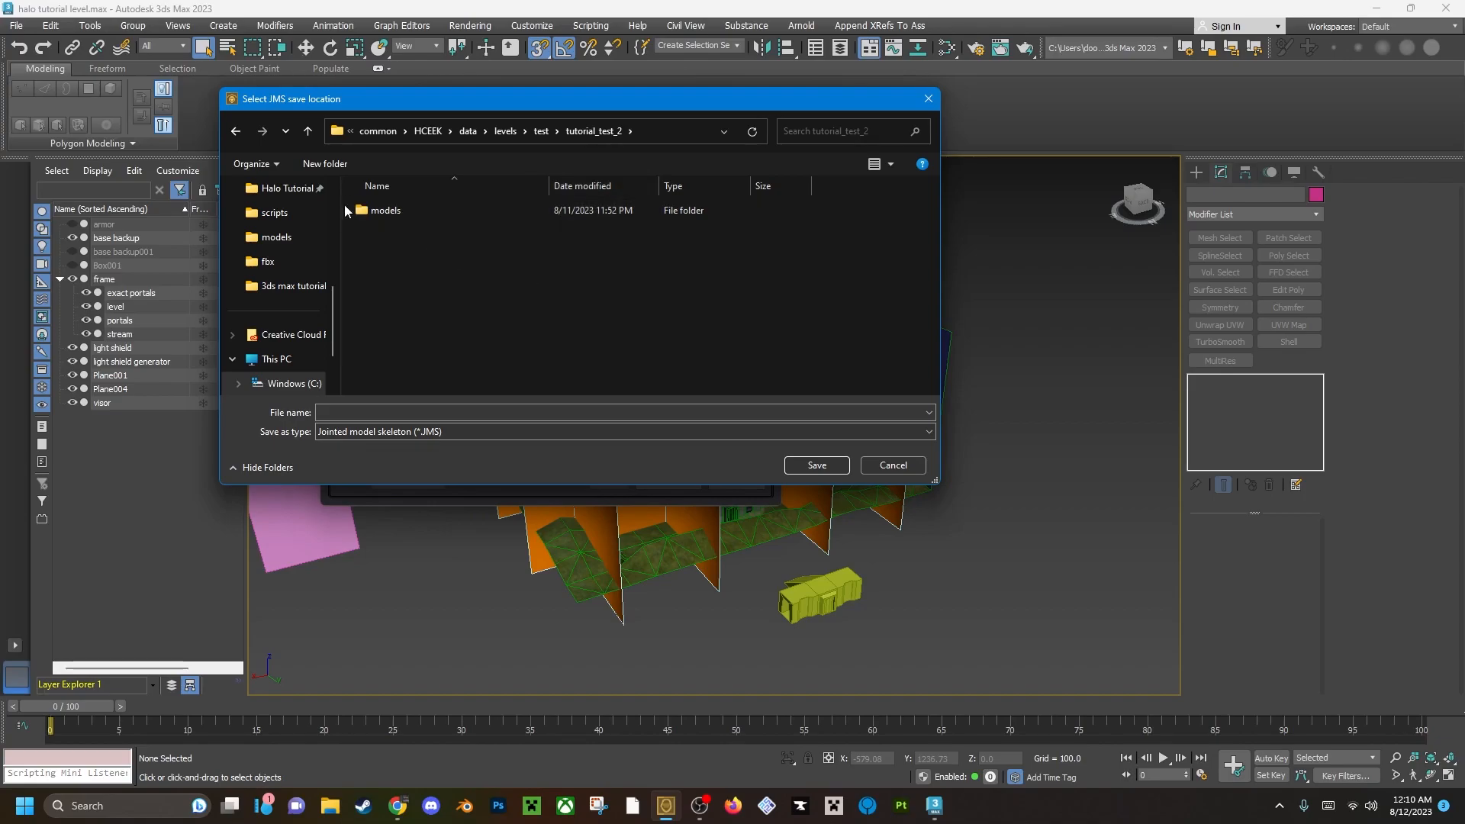
pyautogui.doubleClick(411, 208)
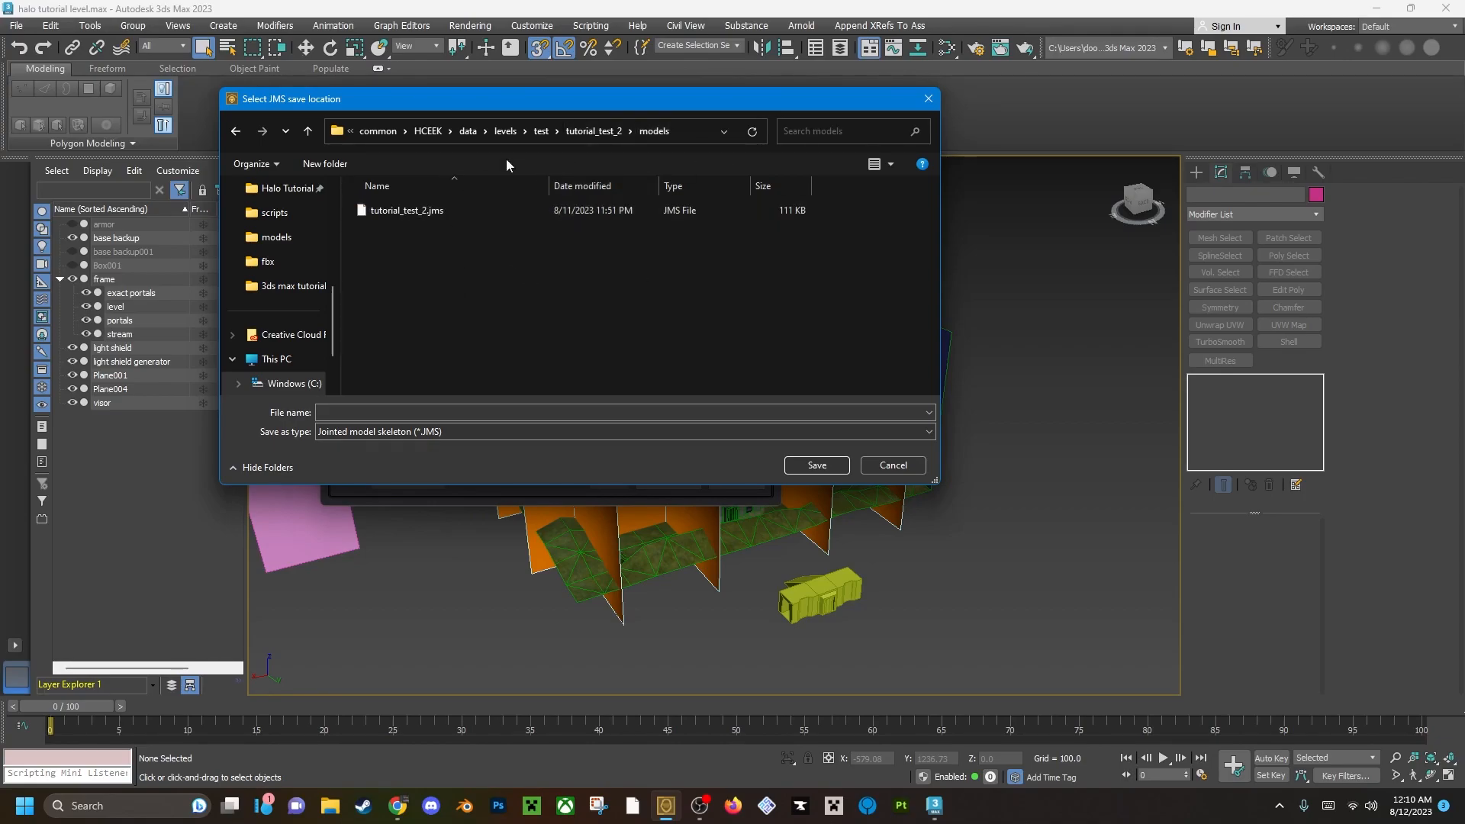
pyautogui.click(432, 210)
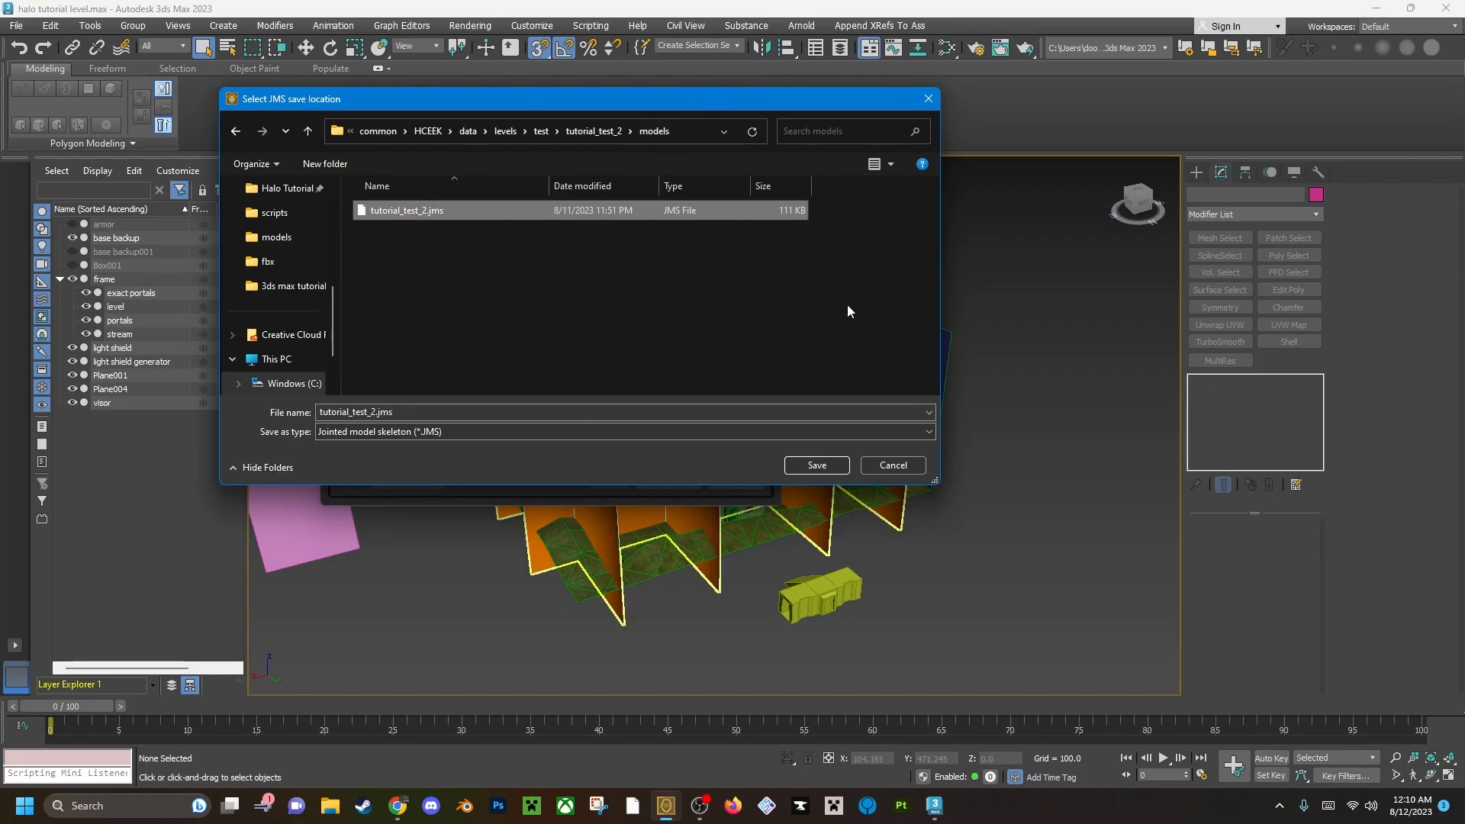
pyautogui.click(794, 463)
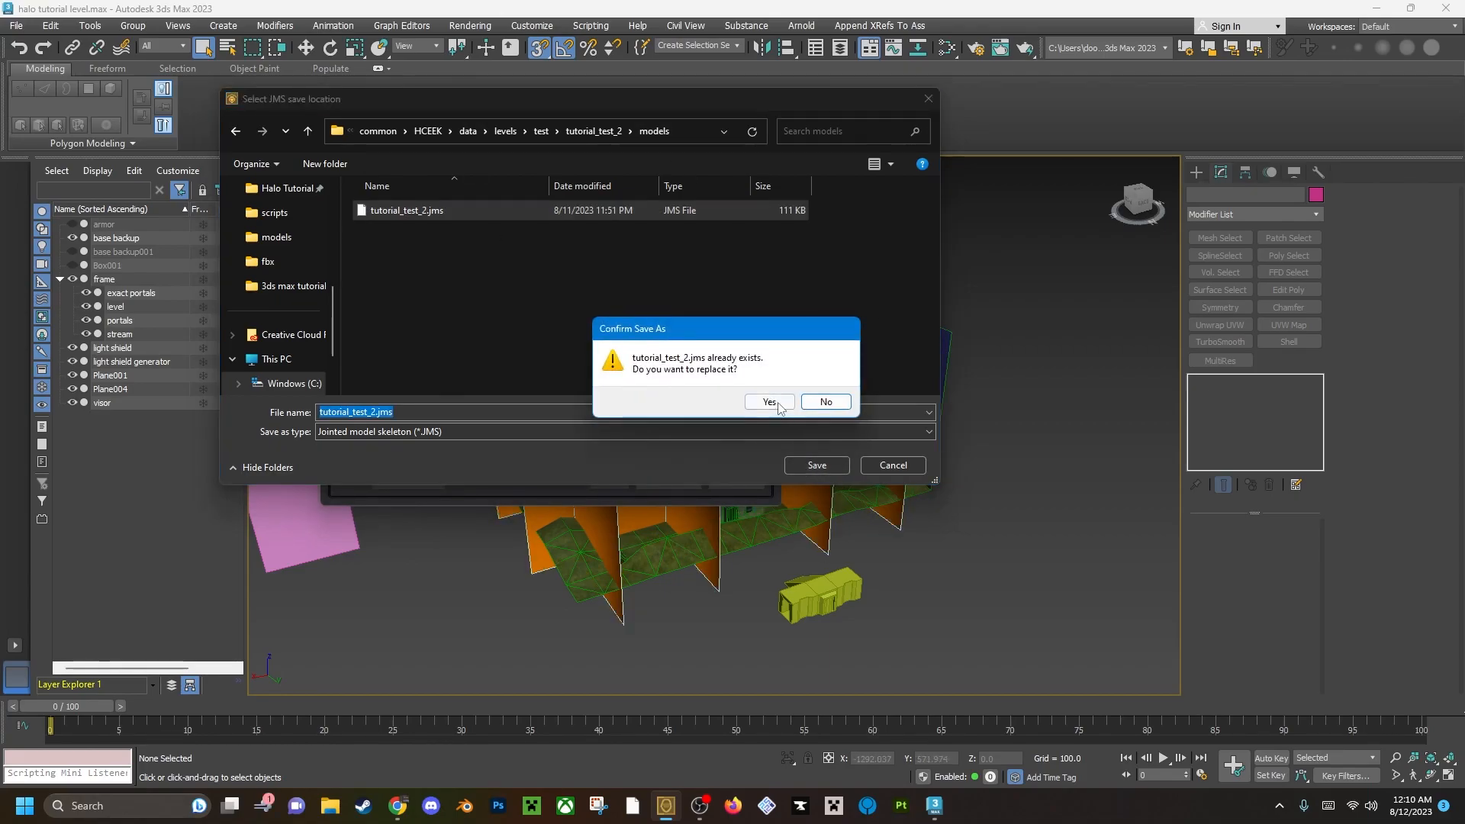
pyautogui.click(778, 400)
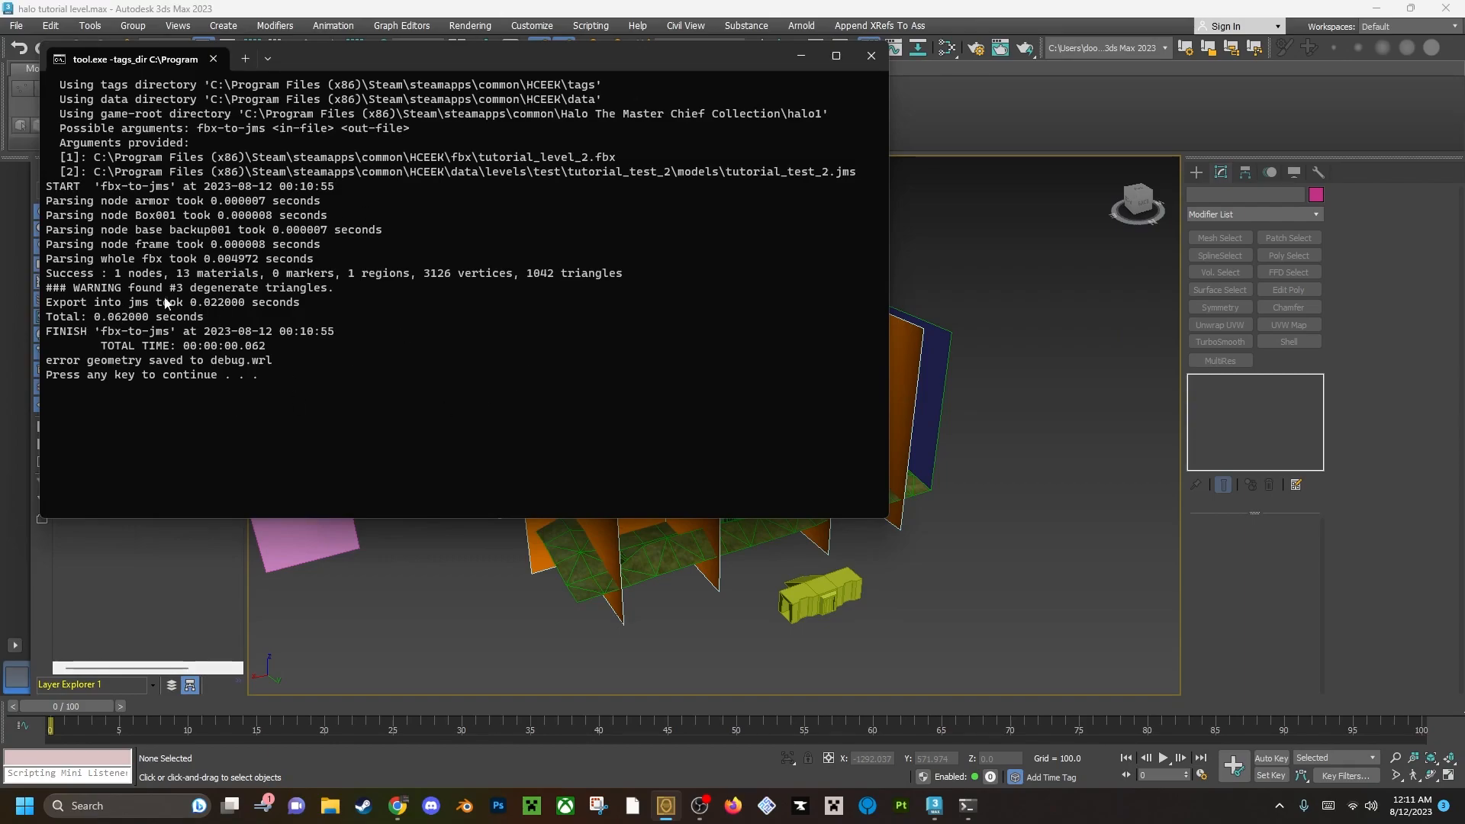
pyautogui.press('Return')
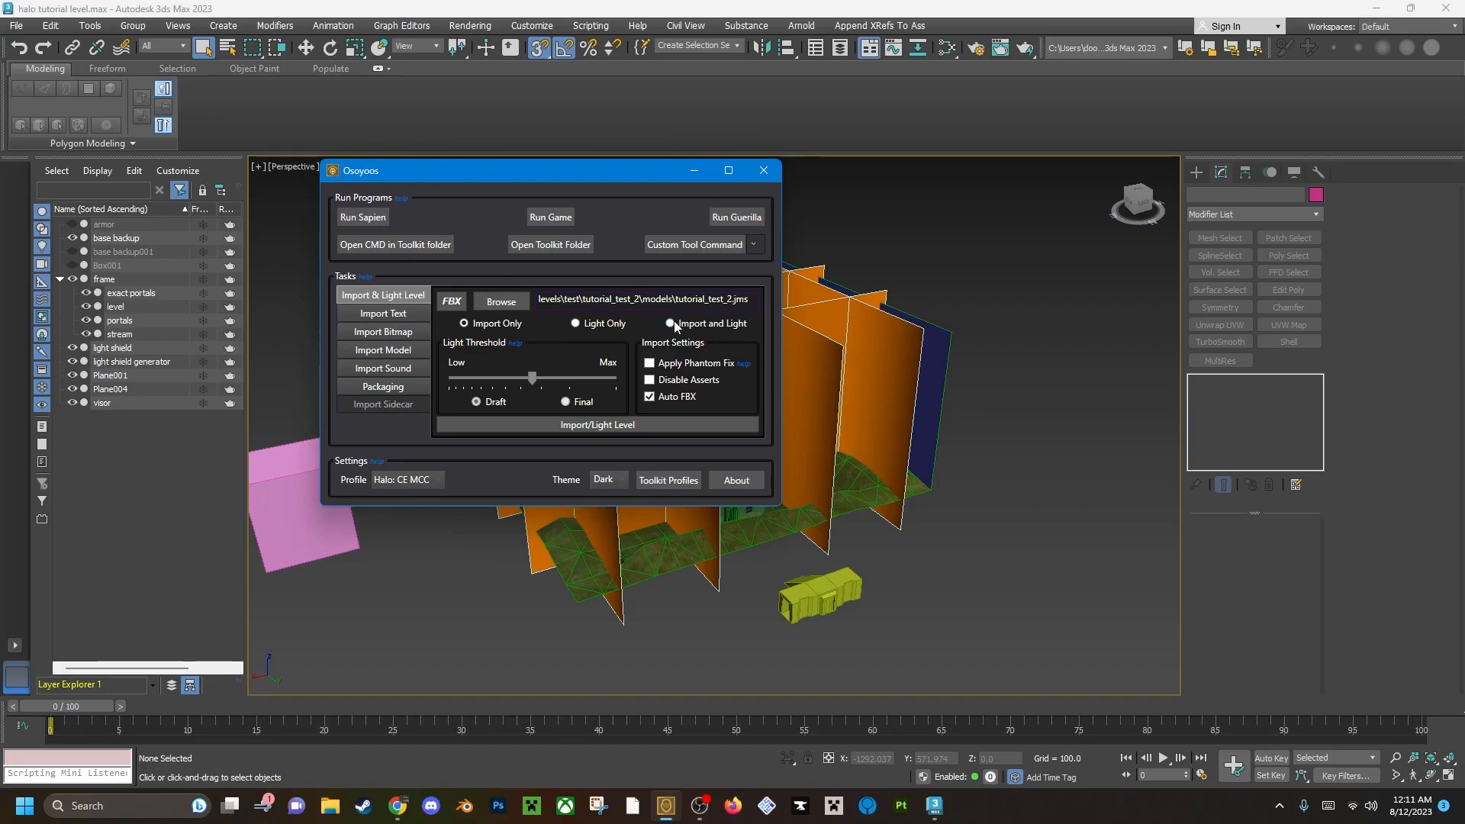
# Select tutorial_test_2.jms from the tutorial_test_2 models folder as the level to import.
pyautogui.click(503, 303)
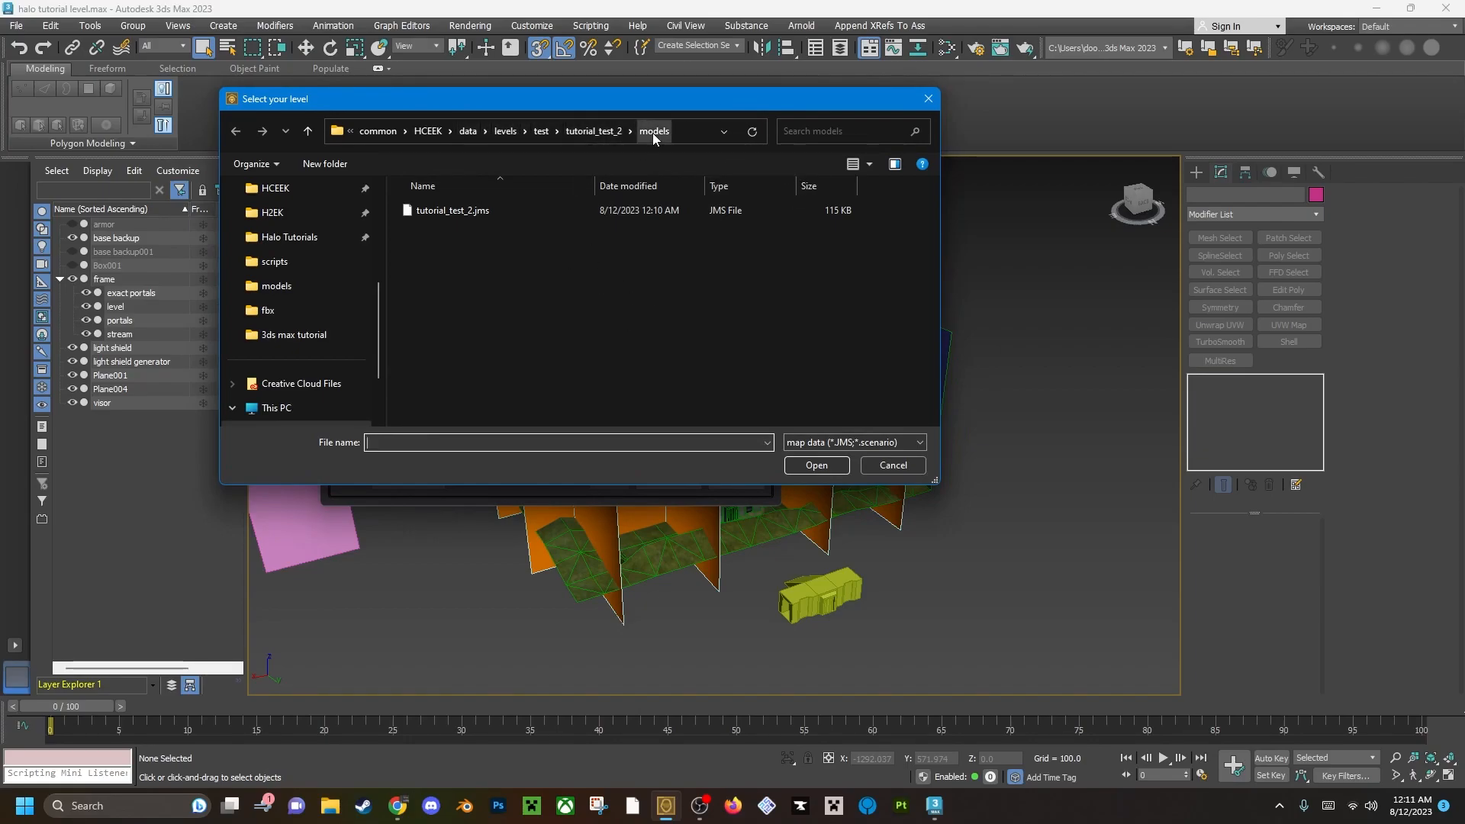
pyautogui.click(595, 132)
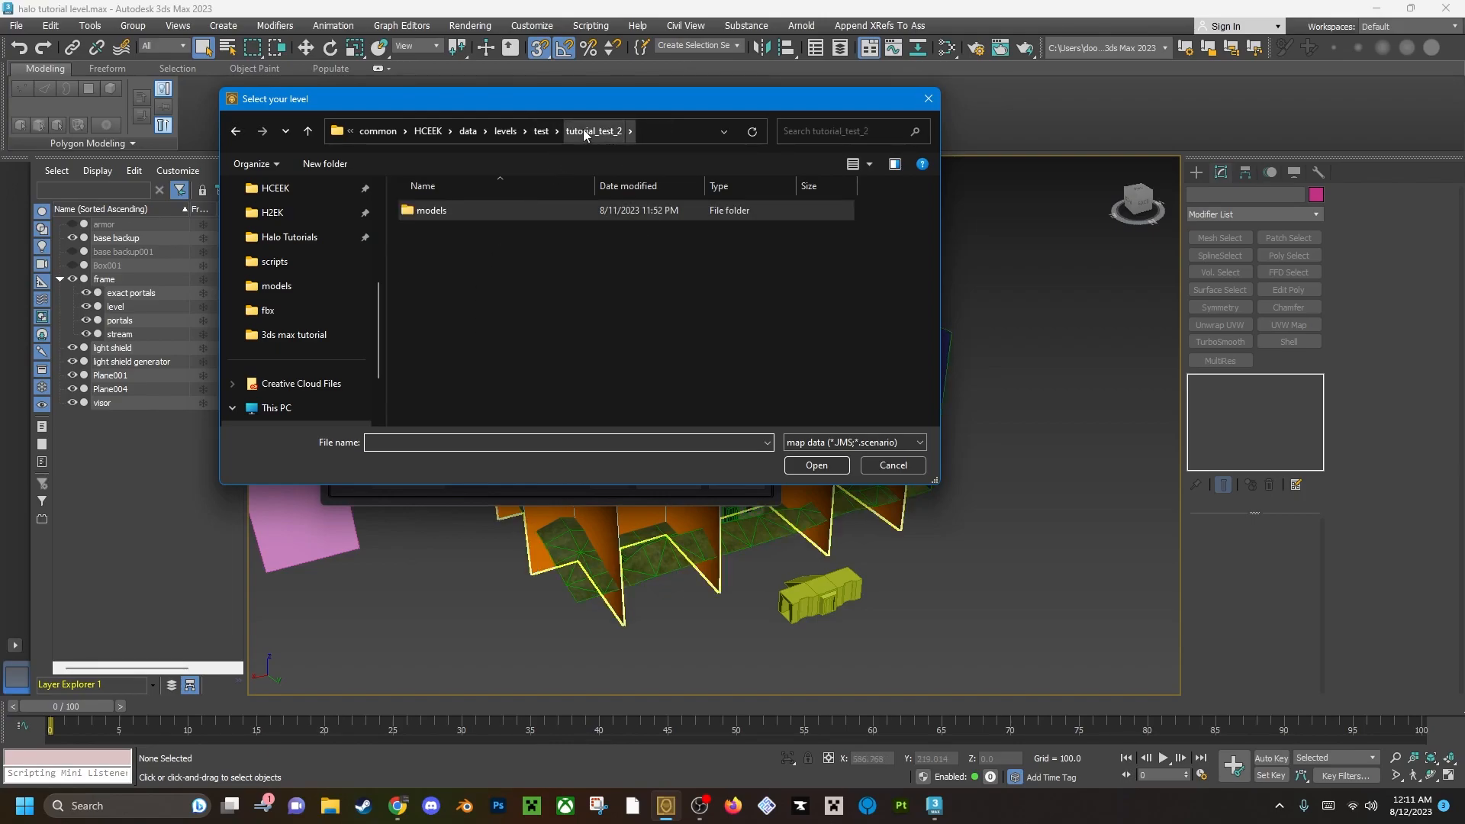
pyautogui.doubleClick(460, 212)
pyautogui.click(506, 212)
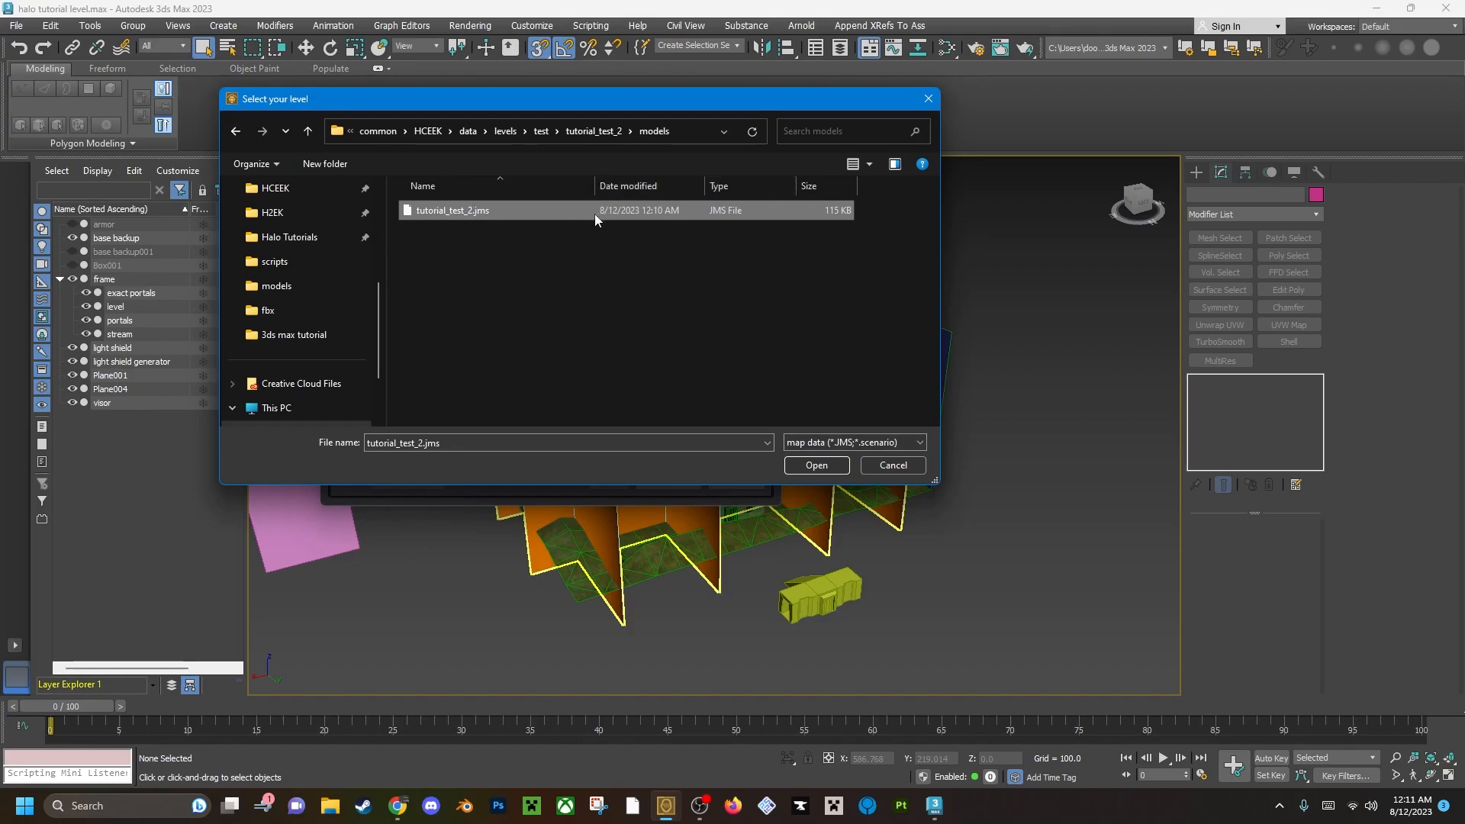
pyautogui.click(816, 466)
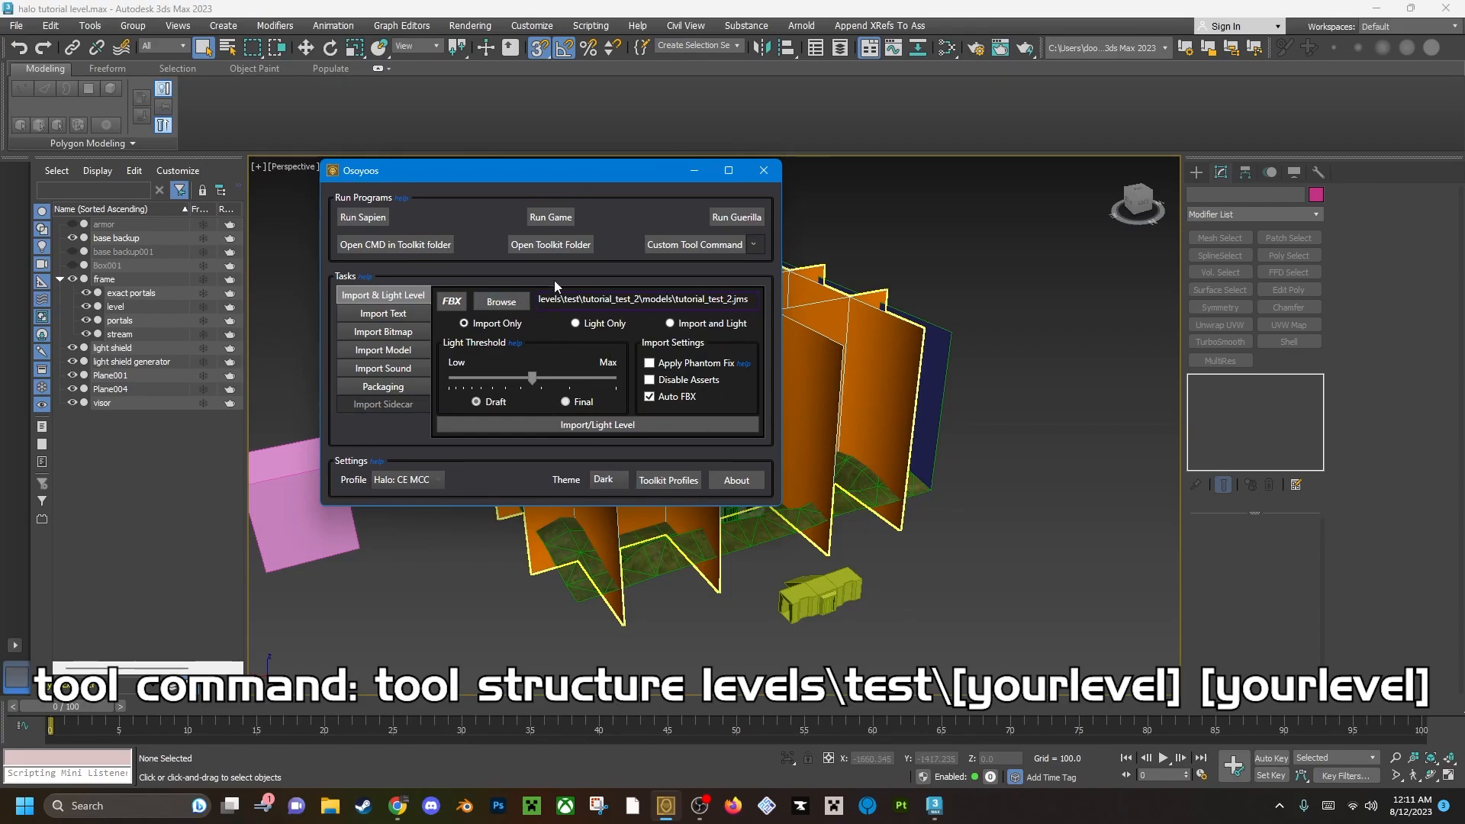
# Run the import of tutorial_test_2.jms, dismiss the finished import console, and switch back to 3ds Max.
pyautogui.click(615, 426)
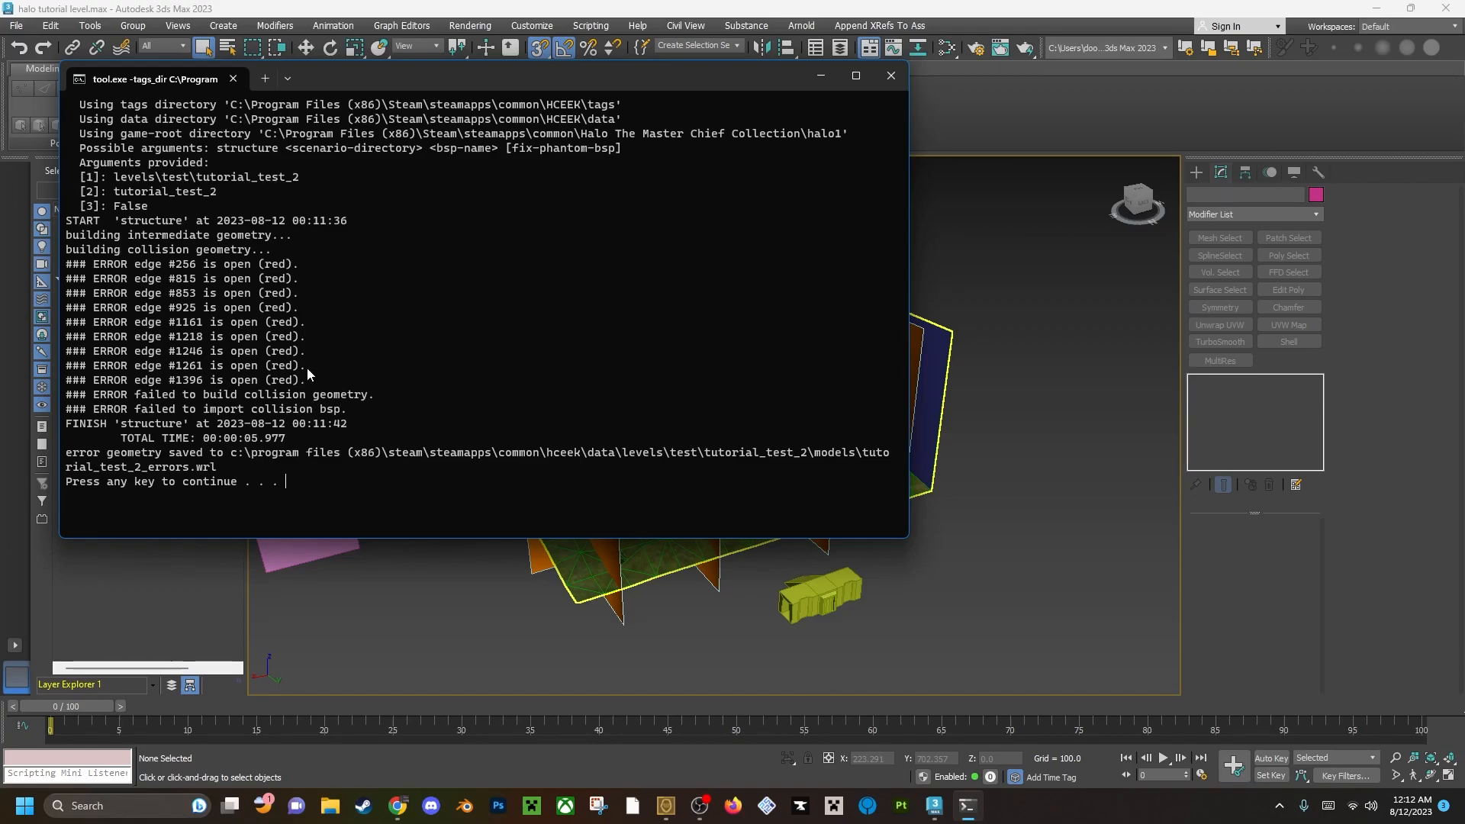
pyautogui.press('Return')
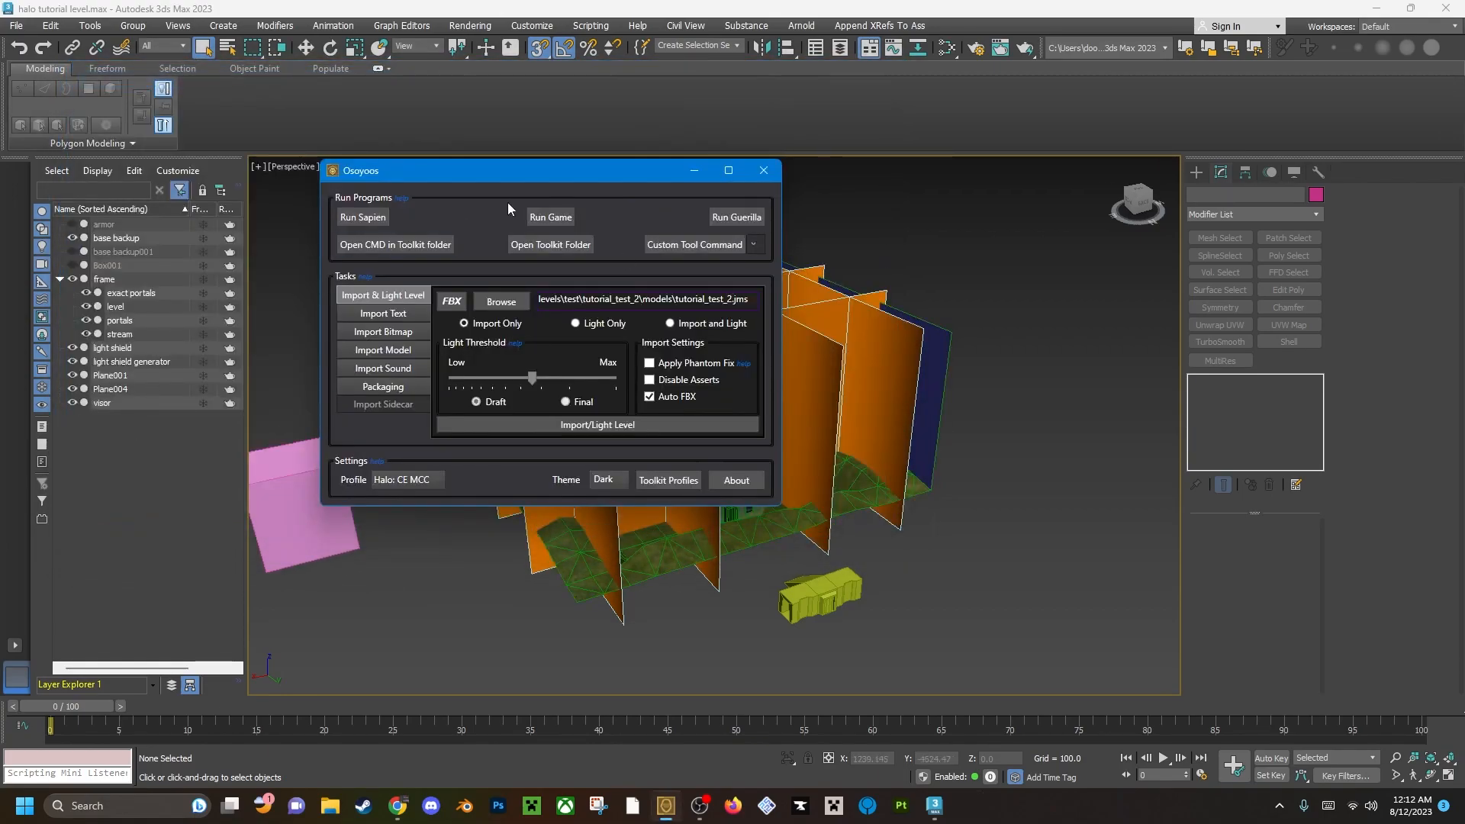
pyautogui.click(556, 6)
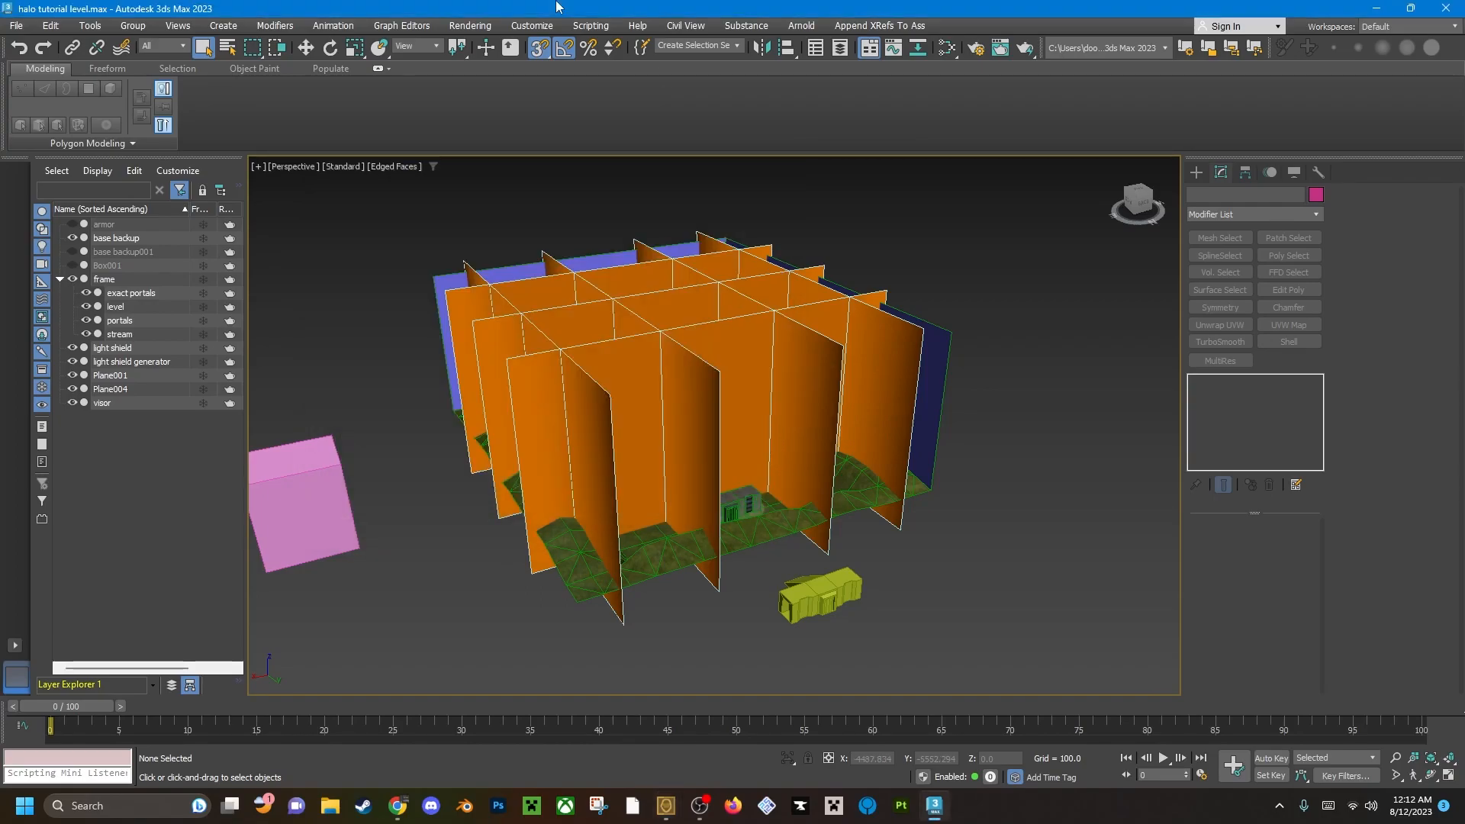
# Hide the portals and exact portals objects and clear the selection.
pyautogui.keyDown('alt'); pyautogui.moveTo(650, 417); pyautogui.dragTo(681, 406, button='middle'); pyautogui.keyUp('alt')
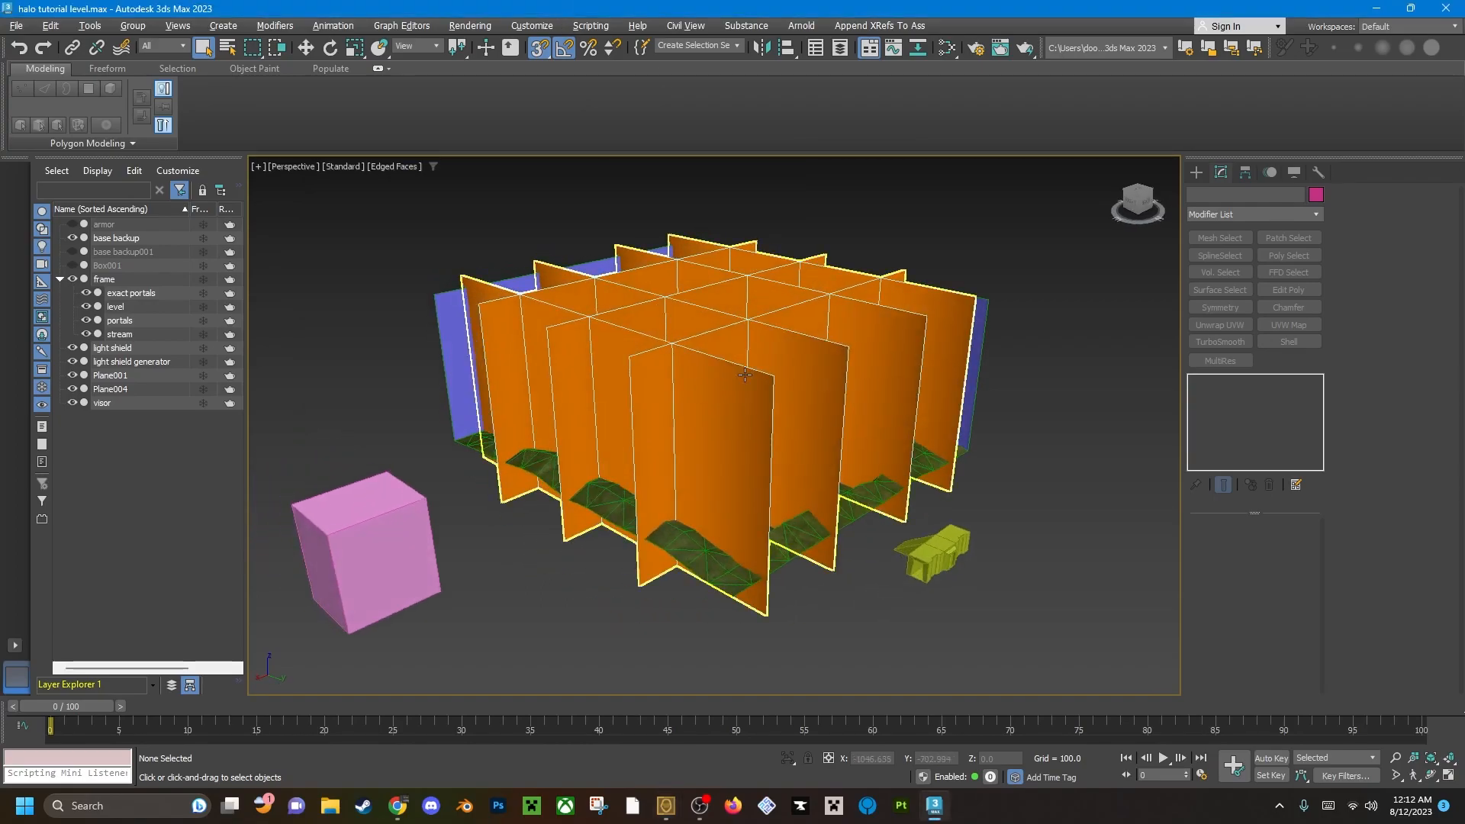
pyautogui.click(681, 406)
pyautogui.click(86, 320)
pyautogui.click(86, 293)
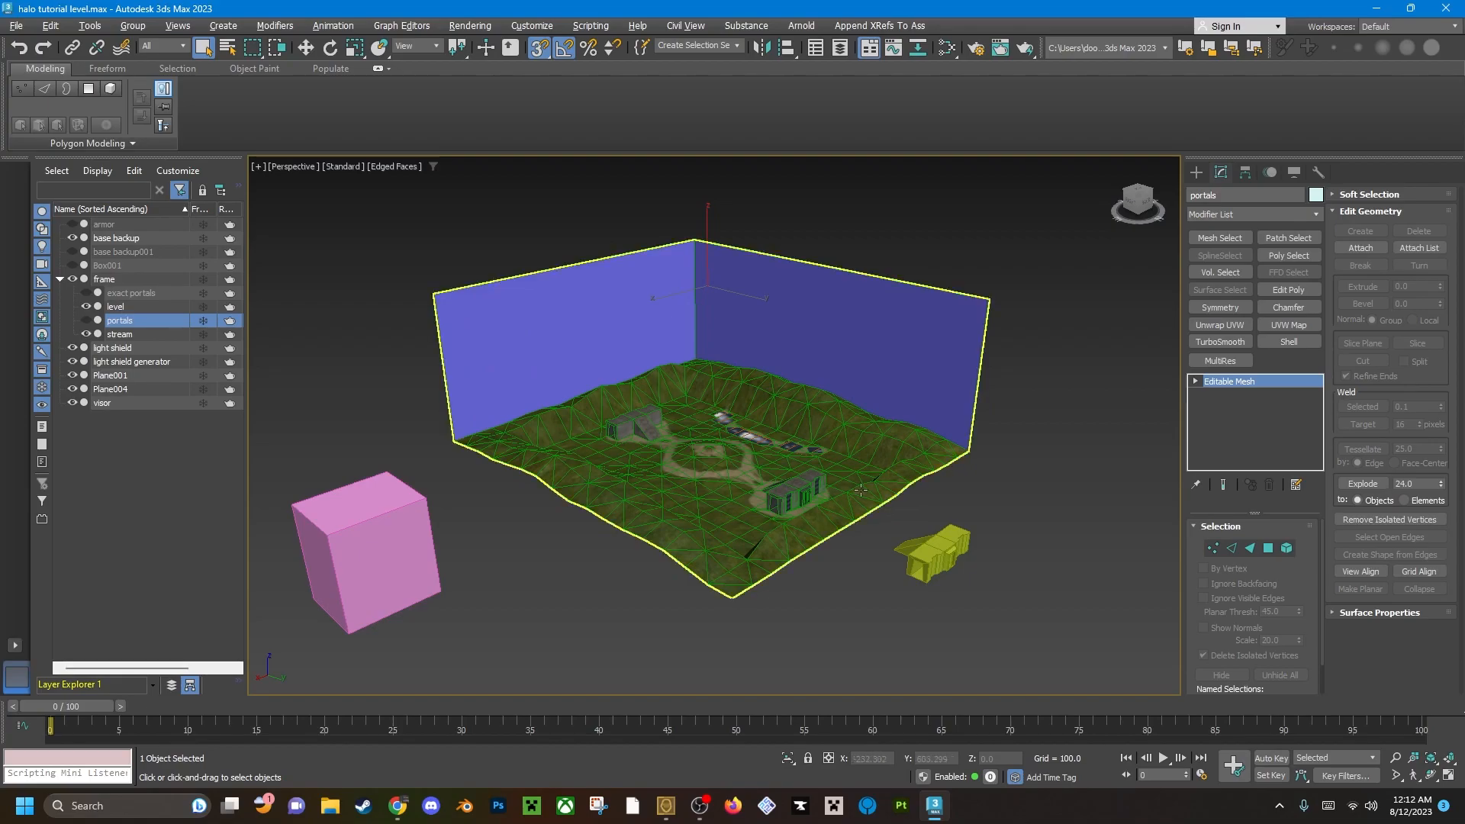
pyautogui.scroll(4, 917, 565)
pyautogui.click(945, 620)
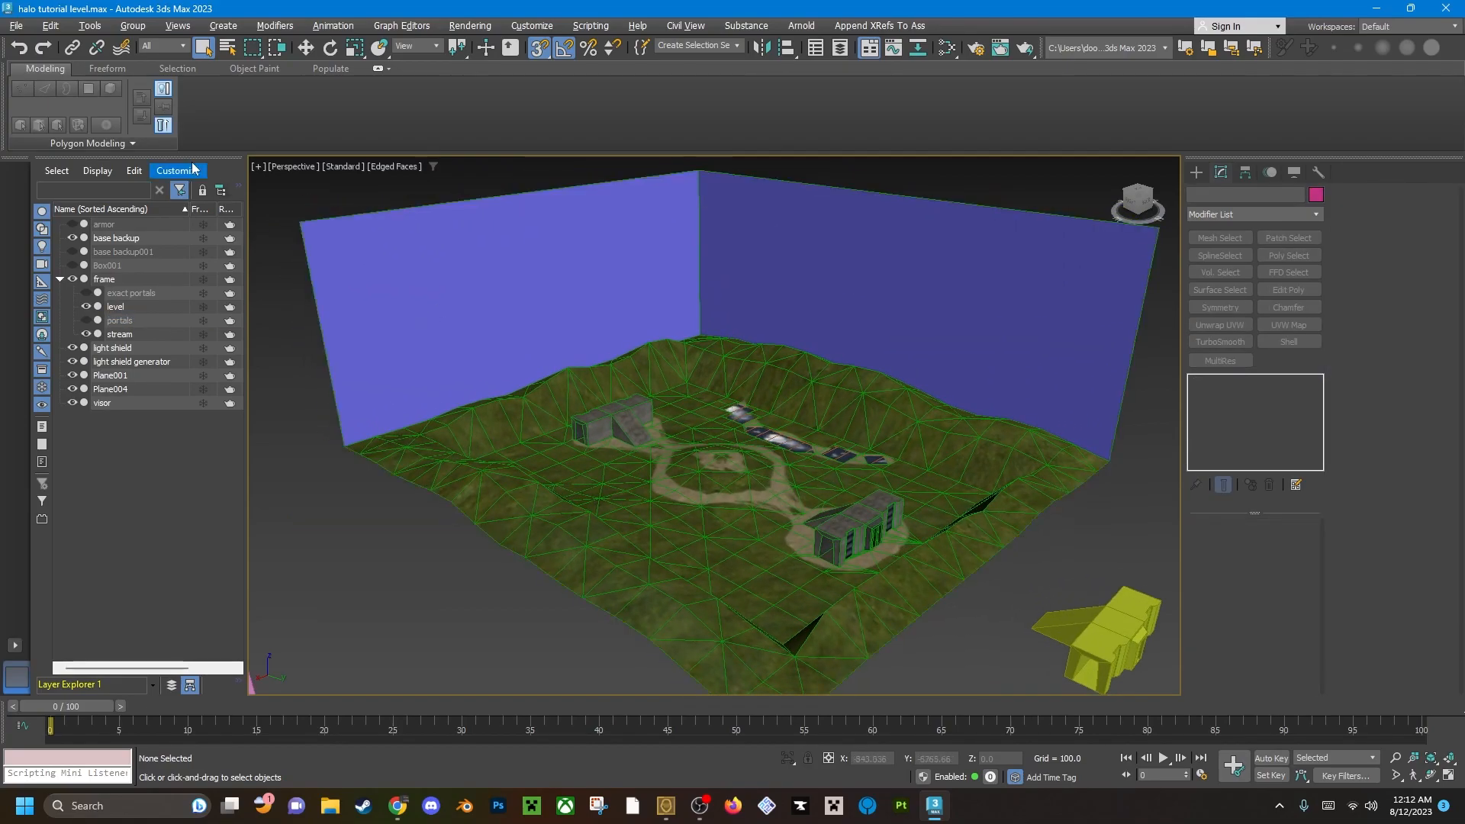
# Import the VRML file tutorial_test_2_errors.wrl from the tutorial_test_2 models folder, keeping Create Primitives enabled and Reset Scene off.
pyautogui.click(18, 28)
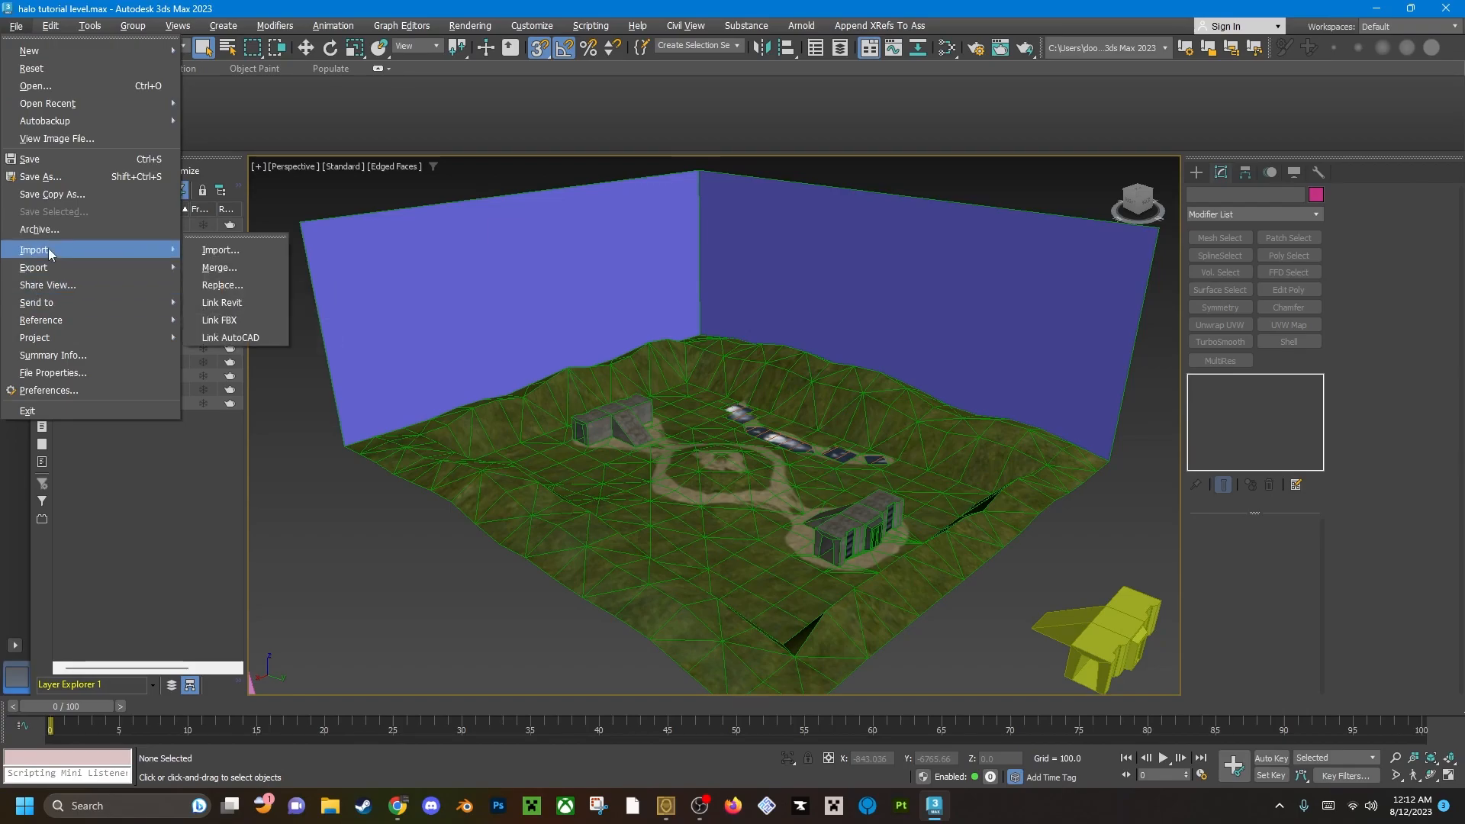
pyautogui.moveTo(64, 250)
pyautogui.click(255, 245)
pyautogui.click(261, 494)
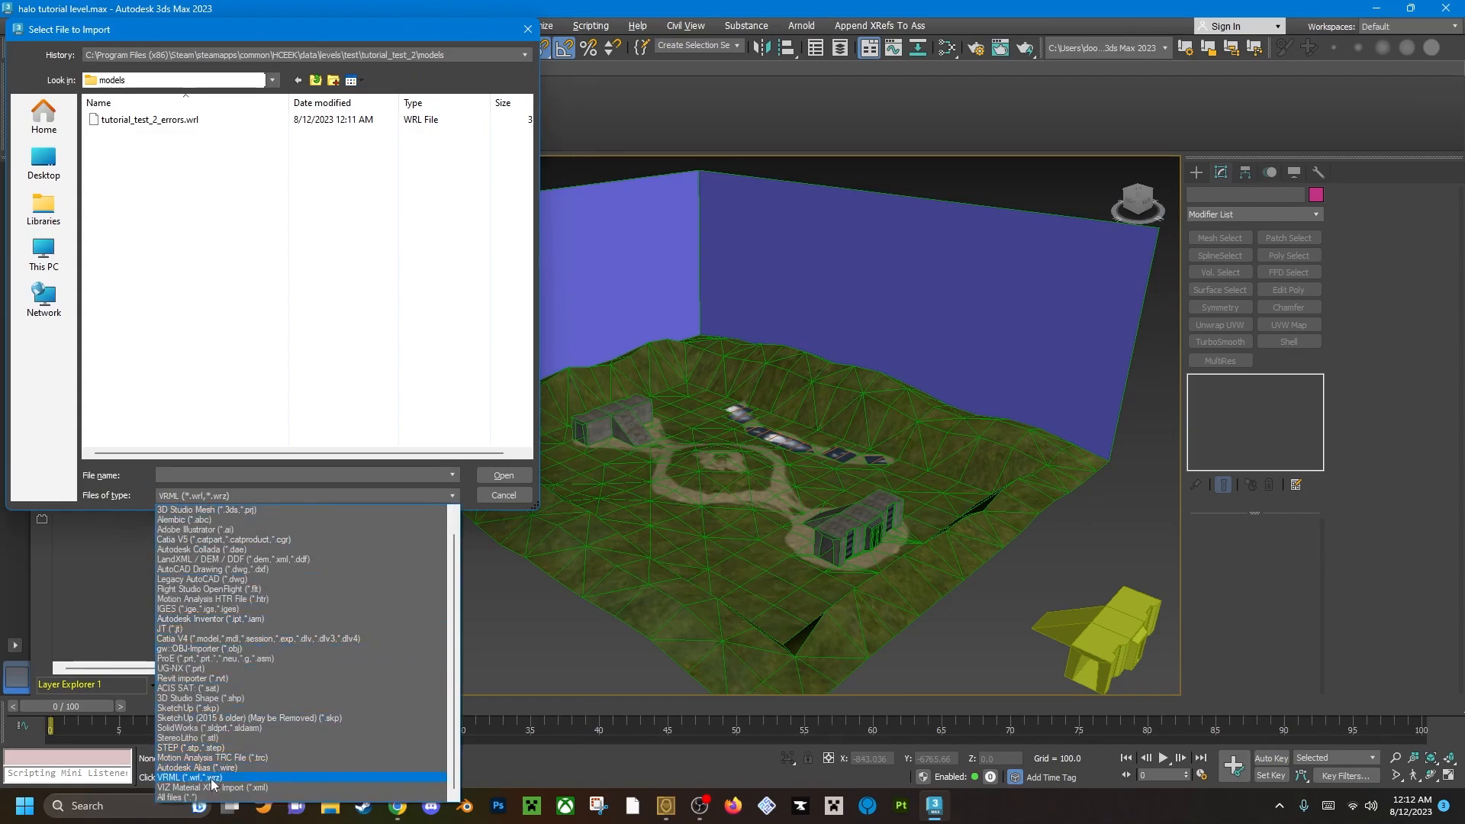
pyautogui.click(211, 779)
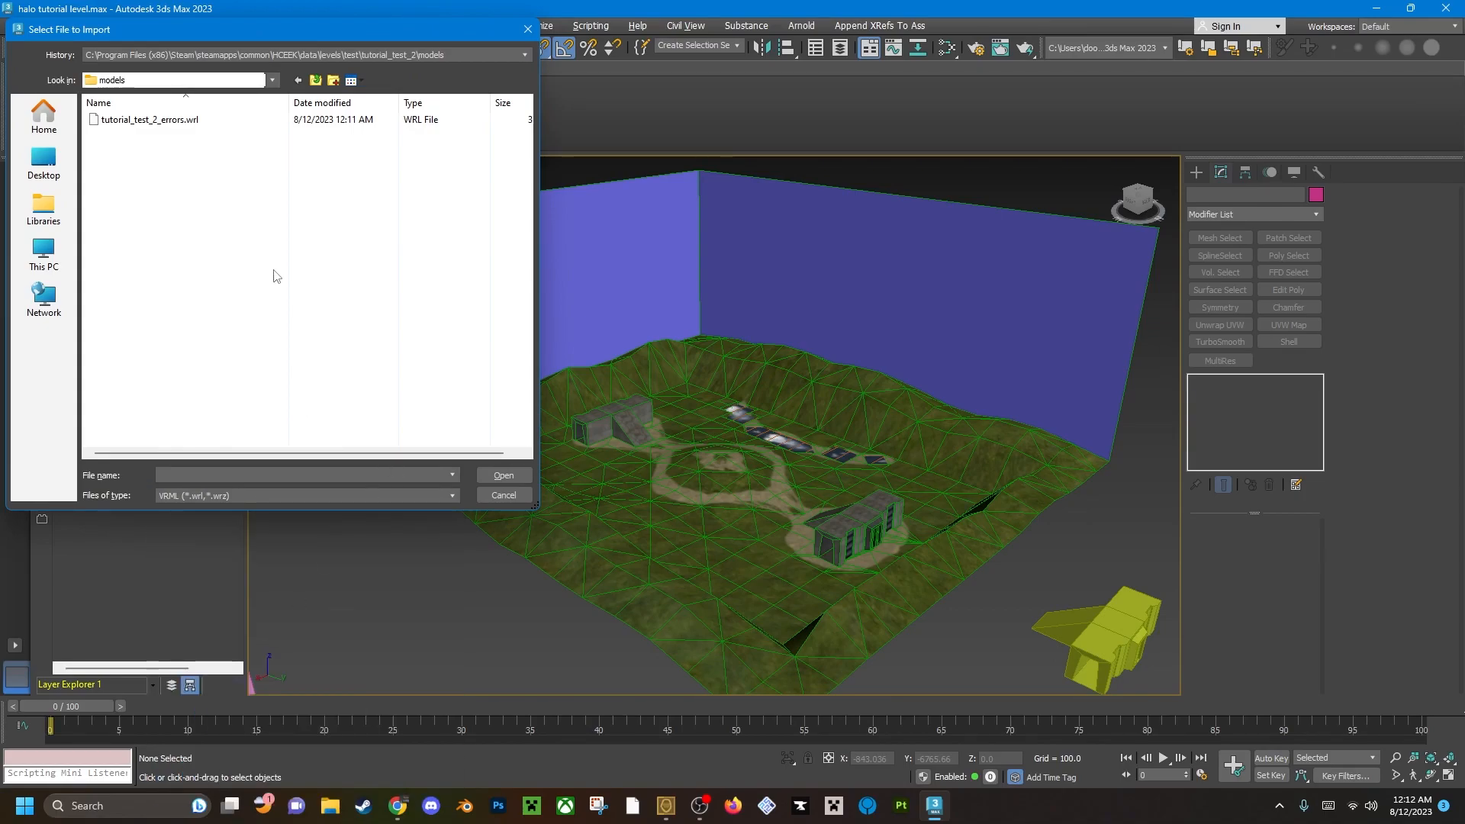
pyautogui.click(316, 80)
pyautogui.doubleClick(222, 119)
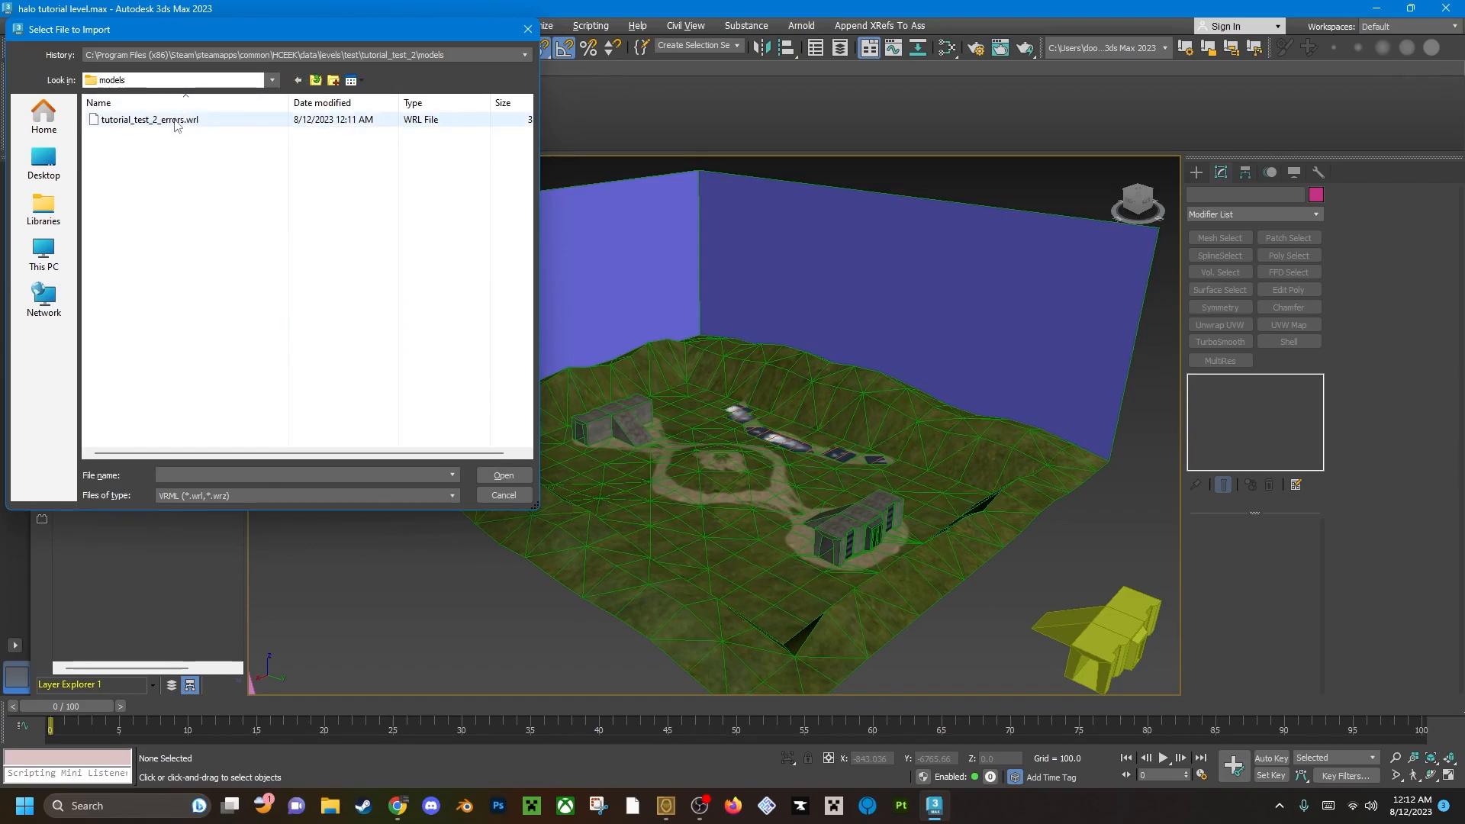
pyautogui.click(188, 120)
pyautogui.click(504, 475)
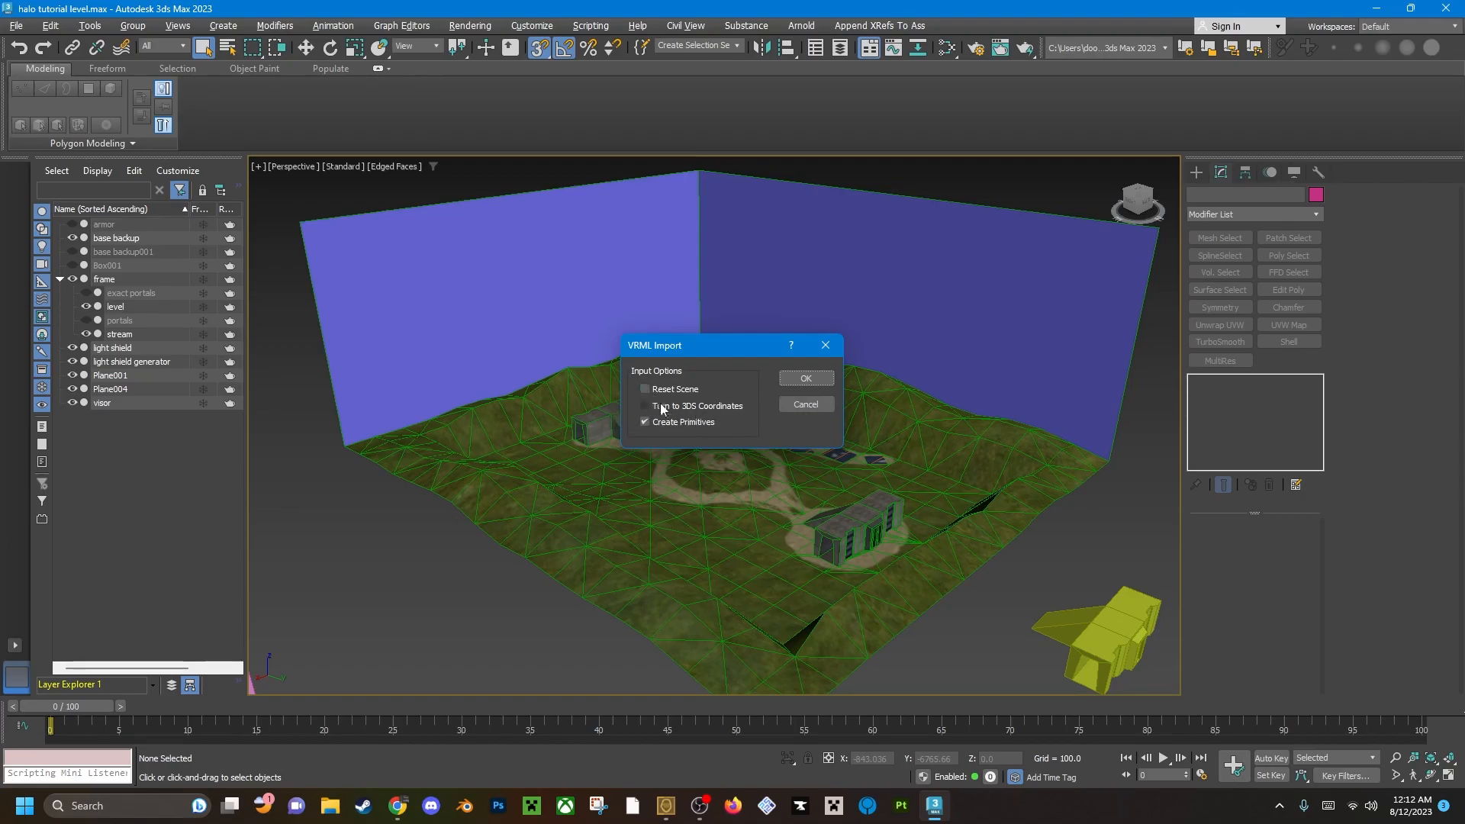
pyautogui.click(806, 379)
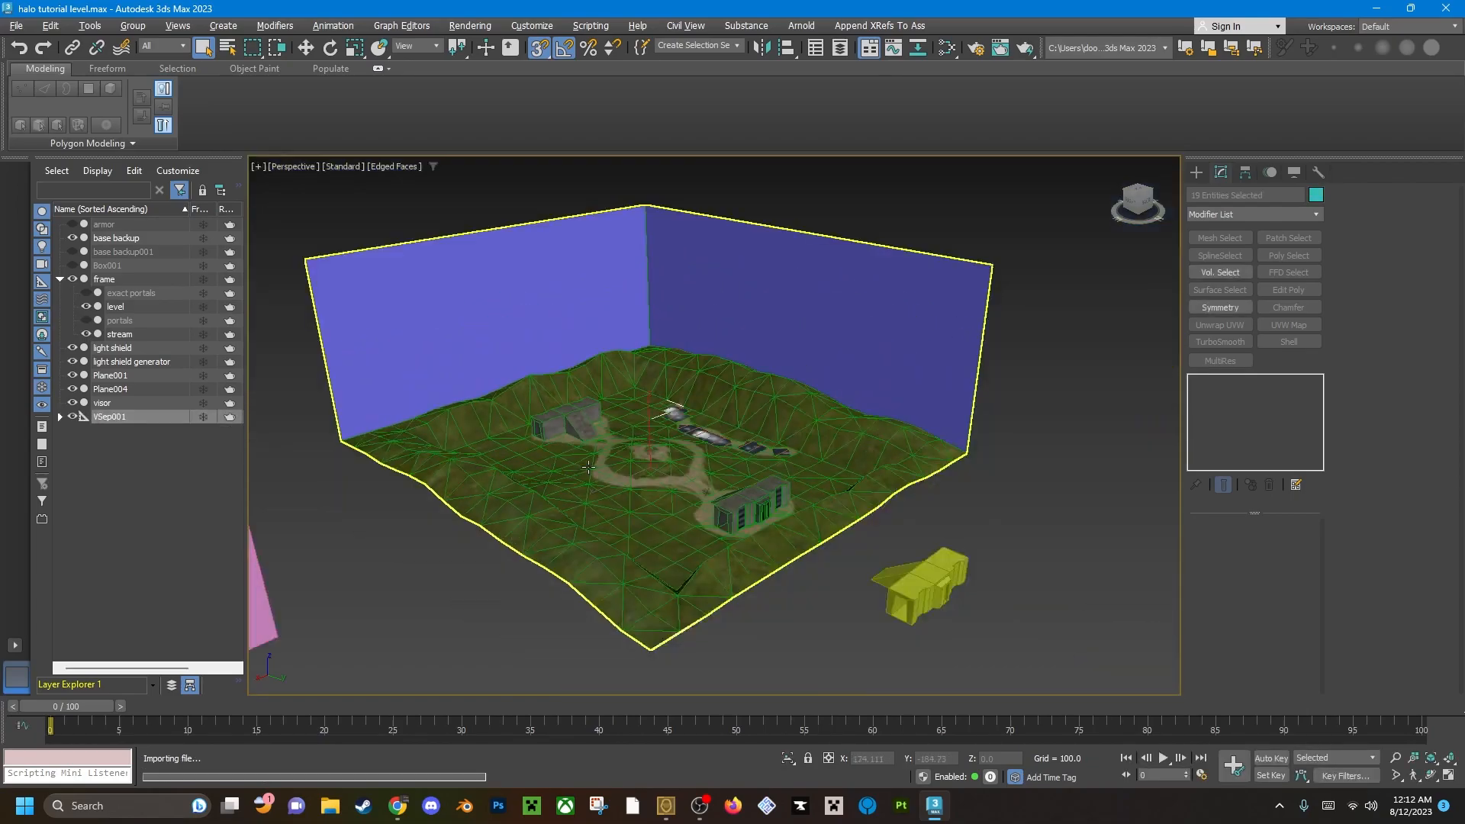
# Hide the level and stream objects to isolate the imported error geometry.
pyautogui.keyDown('alt'); pyautogui.moveTo(637, 445); pyautogui.dragTo(633, 460, button='middle'); pyautogui.keyUp('alt')
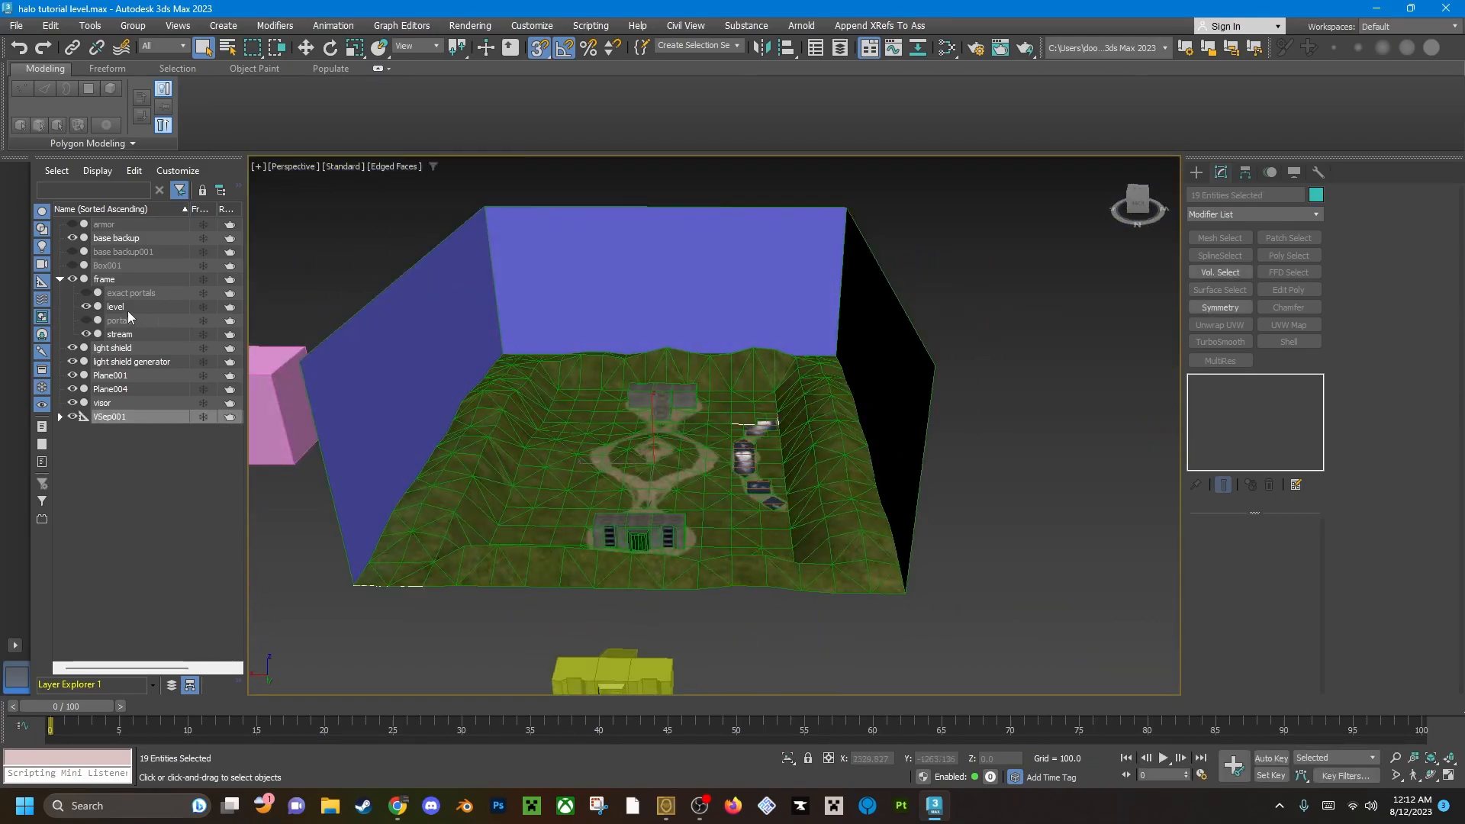
pyautogui.click(86, 306)
pyautogui.keyDown('alt'); pyautogui.moveTo(402, 548); pyautogui.dragTo(403, 496, button='middle'); pyautogui.keyUp('alt')
pyautogui.scroll(4, 607, 556)
pyautogui.scroll(-2, 492, 481)
pyautogui.moveTo(492, 481); pyautogui.dragTo(806, 381, button='middle')
pyautogui.click(87, 334)
# Select the light shield, light shield generator and visor objects near the grid centre and delete them.
pyautogui.scroll(-3, 603, 463)
pyautogui.moveTo(805, 382); pyautogui.dragTo(708, 505, button='middle')
pyautogui.scroll(4, 765, 419)
pyautogui.scroll(4, 737, 385)
pyautogui.moveTo(774, 562); pyautogui.dragTo(827, 610)
pyautogui.click(868, 583)
pyautogui.moveTo(552, 305); pyautogui.dragTo(915, 633)
pyautogui.click(915, 627)
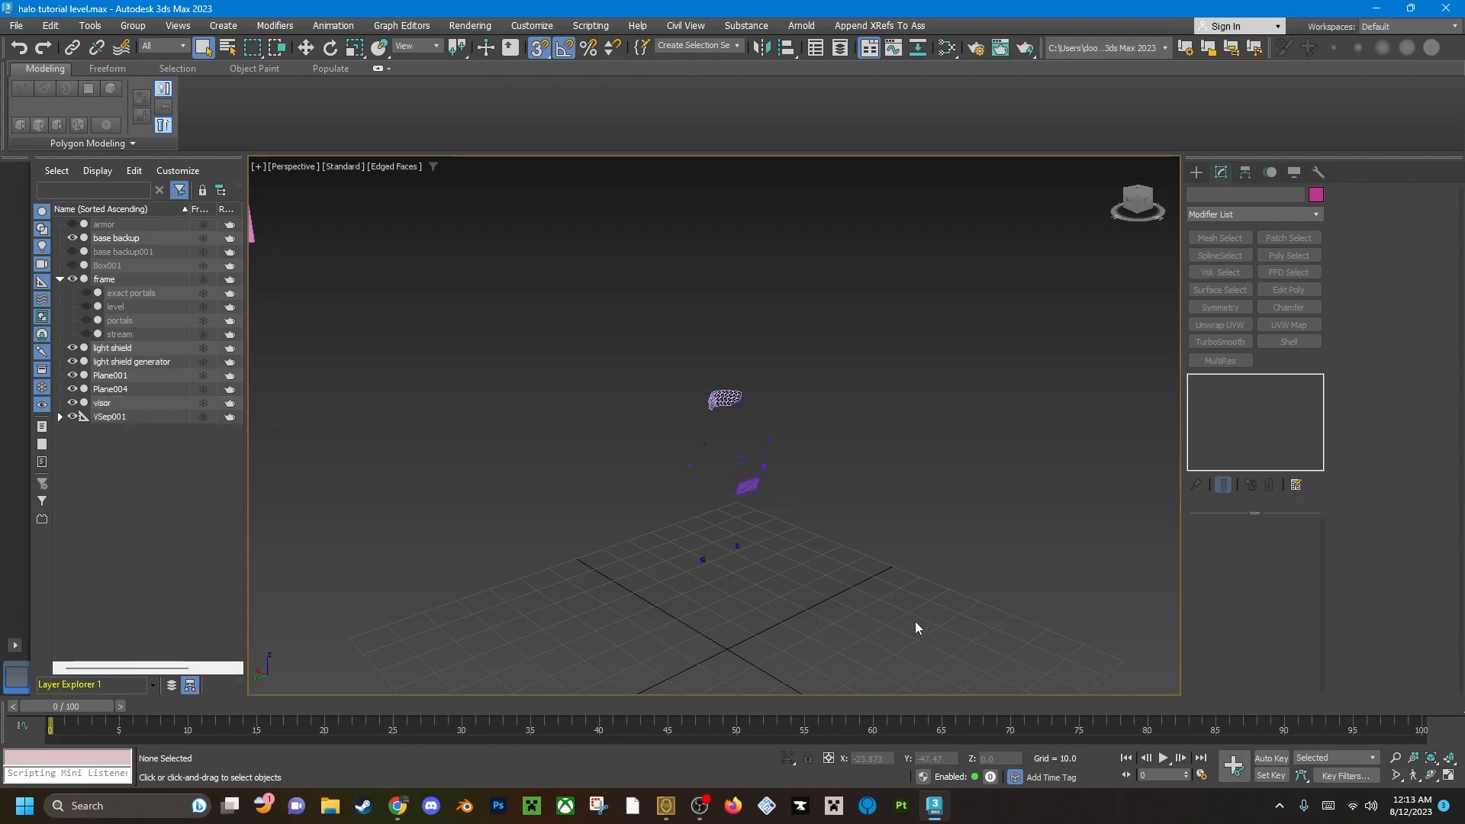
pyautogui.keyDown('alt'); pyautogui.moveTo(914, 621); pyautogui.dragTo(666, 488, button='middle'); pyautogui.keyUp('alt')
pyautogui.moveTo(717, 547); pyautogui.dragTo(702, 530)
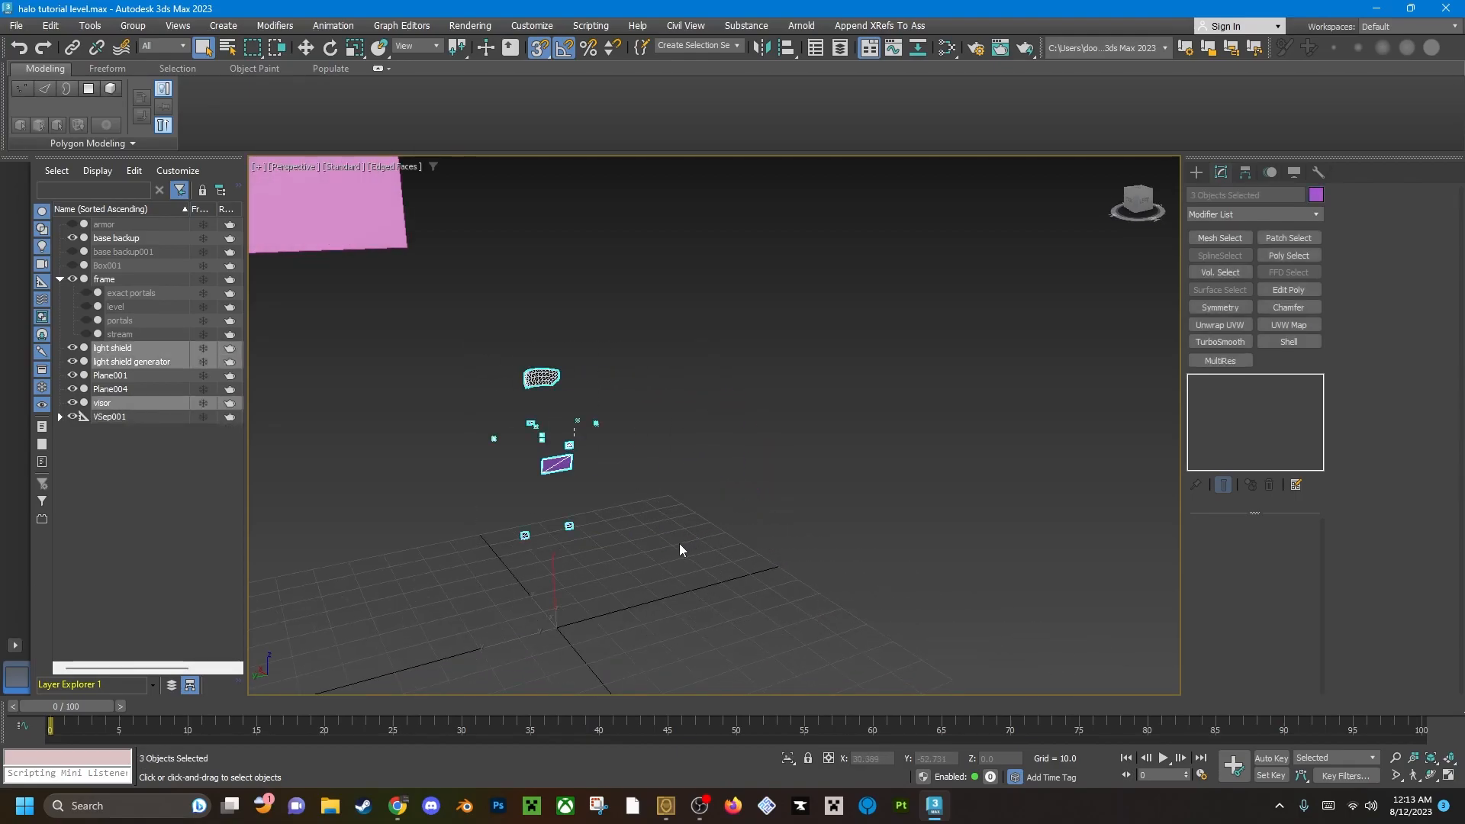
pyautogui.press('Delete')
# Inspect the imported error lines around the grid and select one of them, VILS008.
pyautogui.scroll(-5, 663, 548)
pyautogui.keyDown('alt'); pyautogui.moveTo(730, 567); pyautogui.dragTo(673, 528, button='middle'); pyautogui.keyUp('alt')
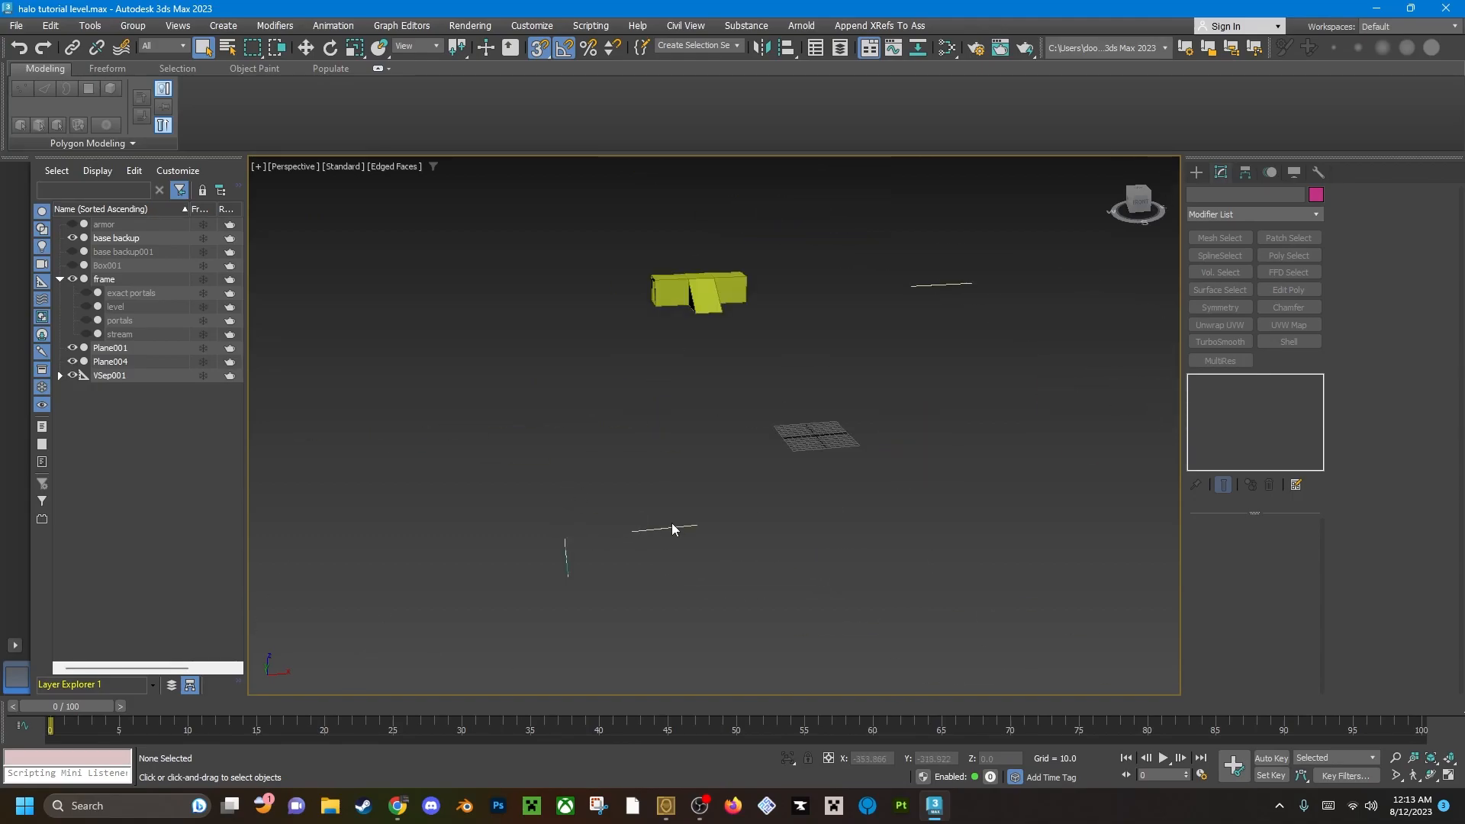
pyautogui.scroll(2, 672, 528)
pyautogui.click(672, 528)
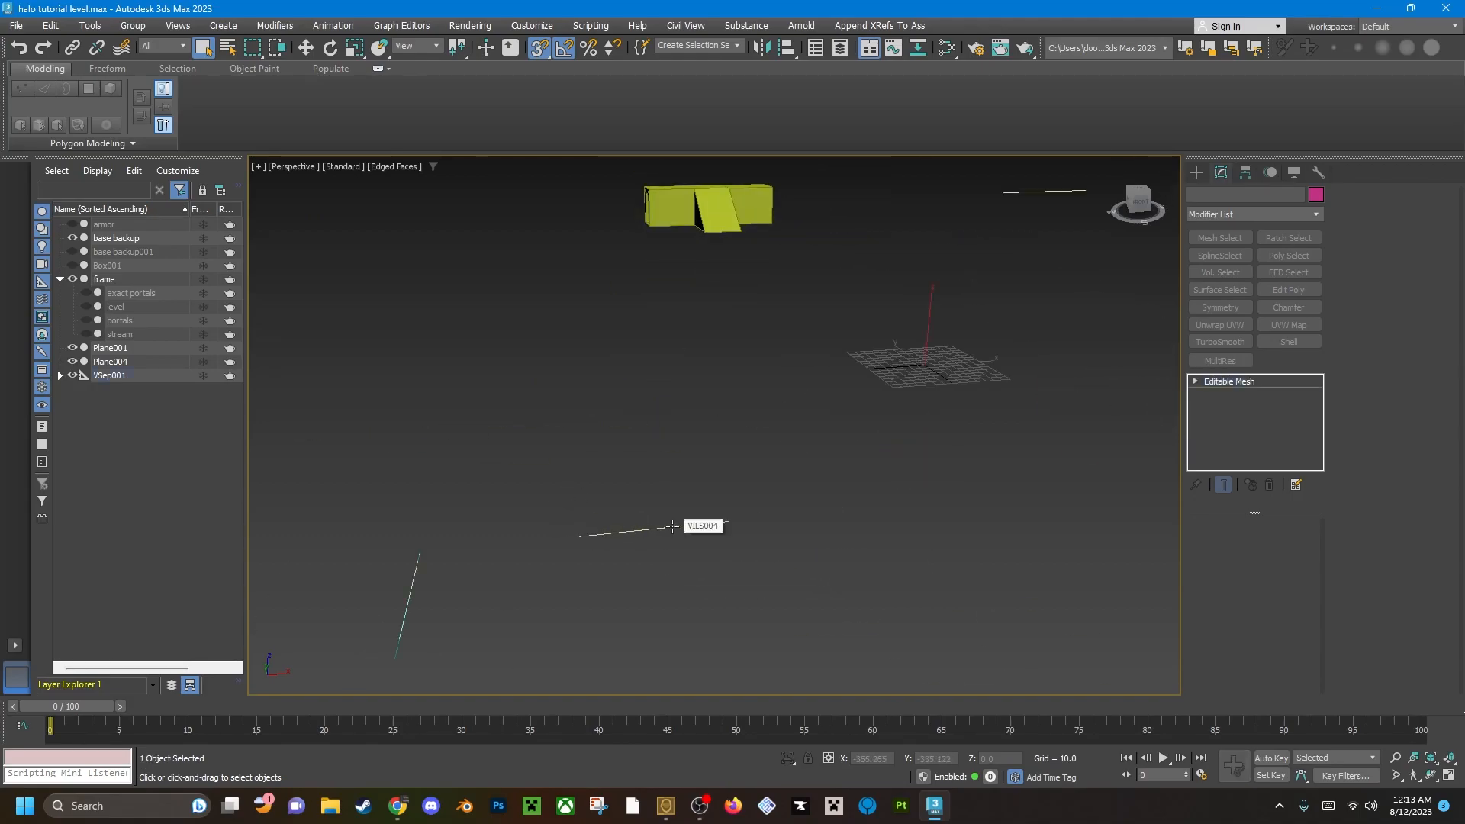
pyautogui.scroll(-1, 672, 526)
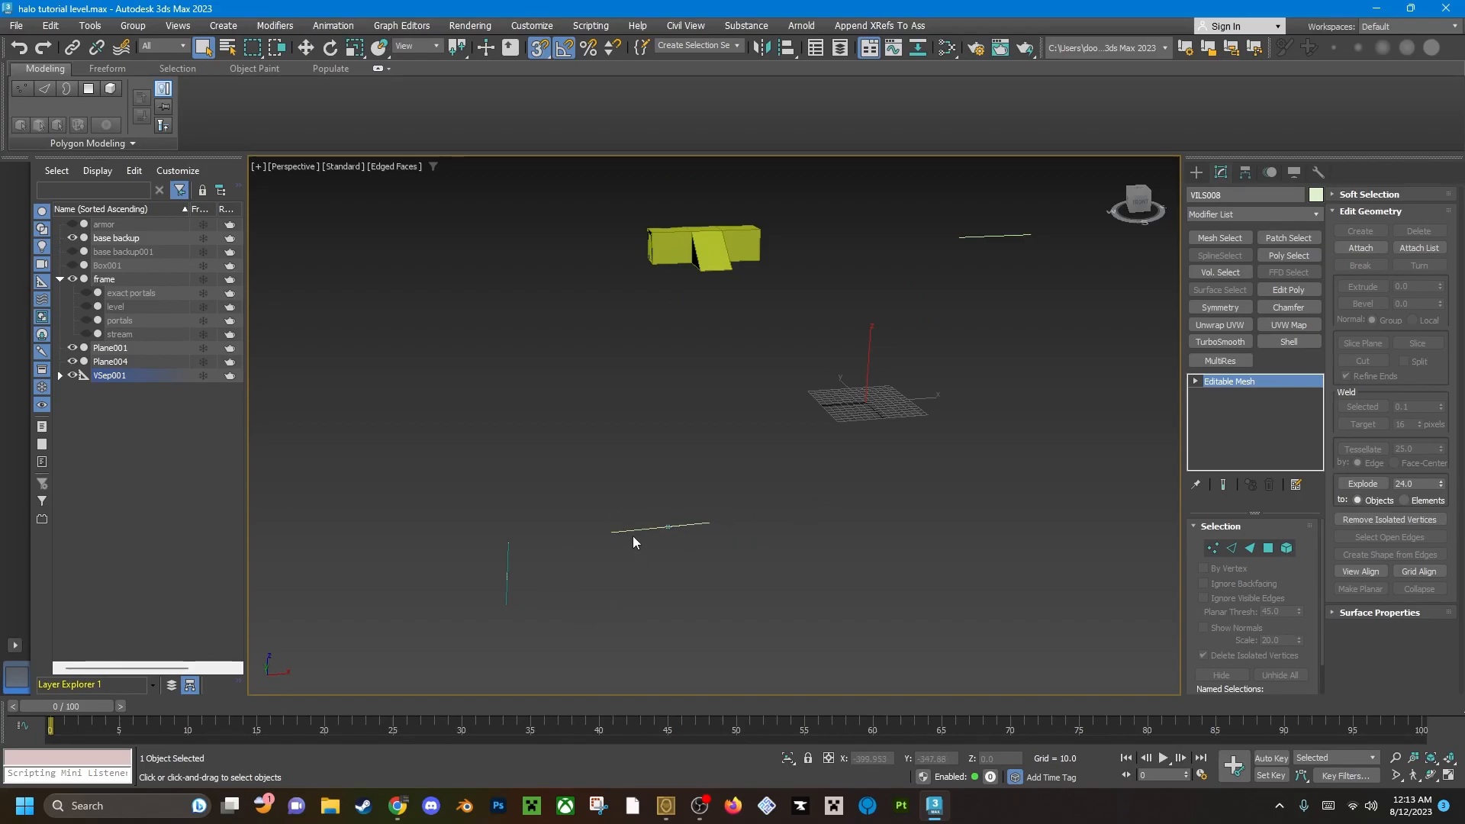
# Show the level object again around the error line to see where the flagged edge lies in the terrain.
pyautogui.keyDown('alt'); pyautogui.moveTo(640, 533); pyautogui.dragTo(649, 491, button='middle'); pyautogui.keyUp('alt')
pyautogui.scroll(1, 650, 487)
pyautogui.scroll(-2, 672, 500)
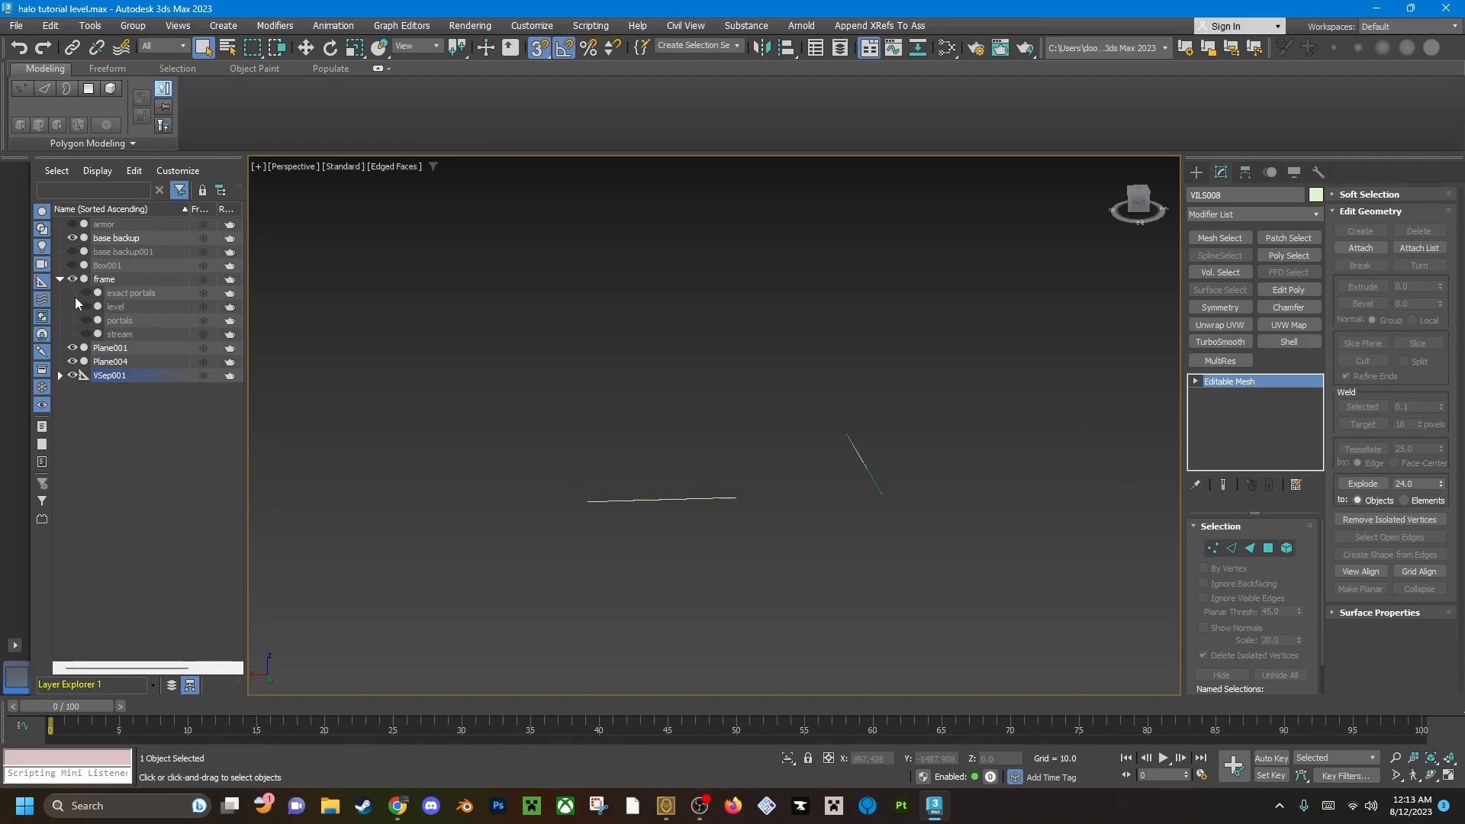
pyautogui.click(85, 304)
pyautogui.click(85, 305)
pyautogui.click(84, 304)
pyautogui.click(85, 304)
pyautogui.click(85, 304)
pyautogui.scroll(3, 675, 488)
pyautogui.press('1')
pyautogui.click(669, 482)
pyautogui.keyDown('alt'); pyautogui.moveTo(670, 464); pyautogui.dragTo(674, 484, button='middle'); pyautogui.keyUp('alt')
pyautogui.moveTo(686, 434); pyautogui.dragTo(726, 496, button='middle')
pyautogui.press('w')
pyautogui.moveTo(688, 472); pyautogui.dragTo(692, 594)
pyautogui.hotkey('ctrl', 'z')
pyautogui.scroll(-4, 698, 501)
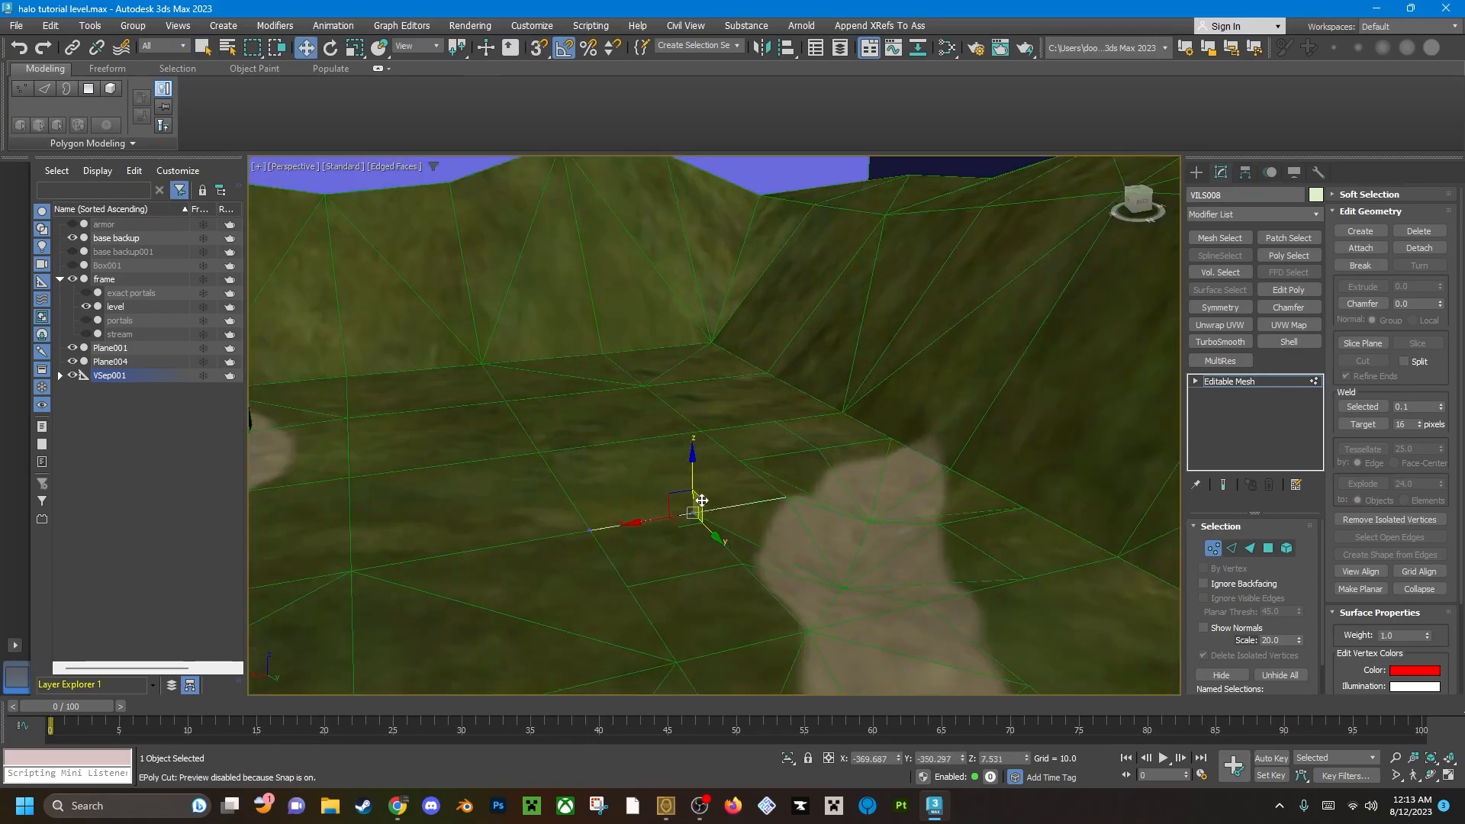
pyautogui.hotkey('ctrl', 'z')
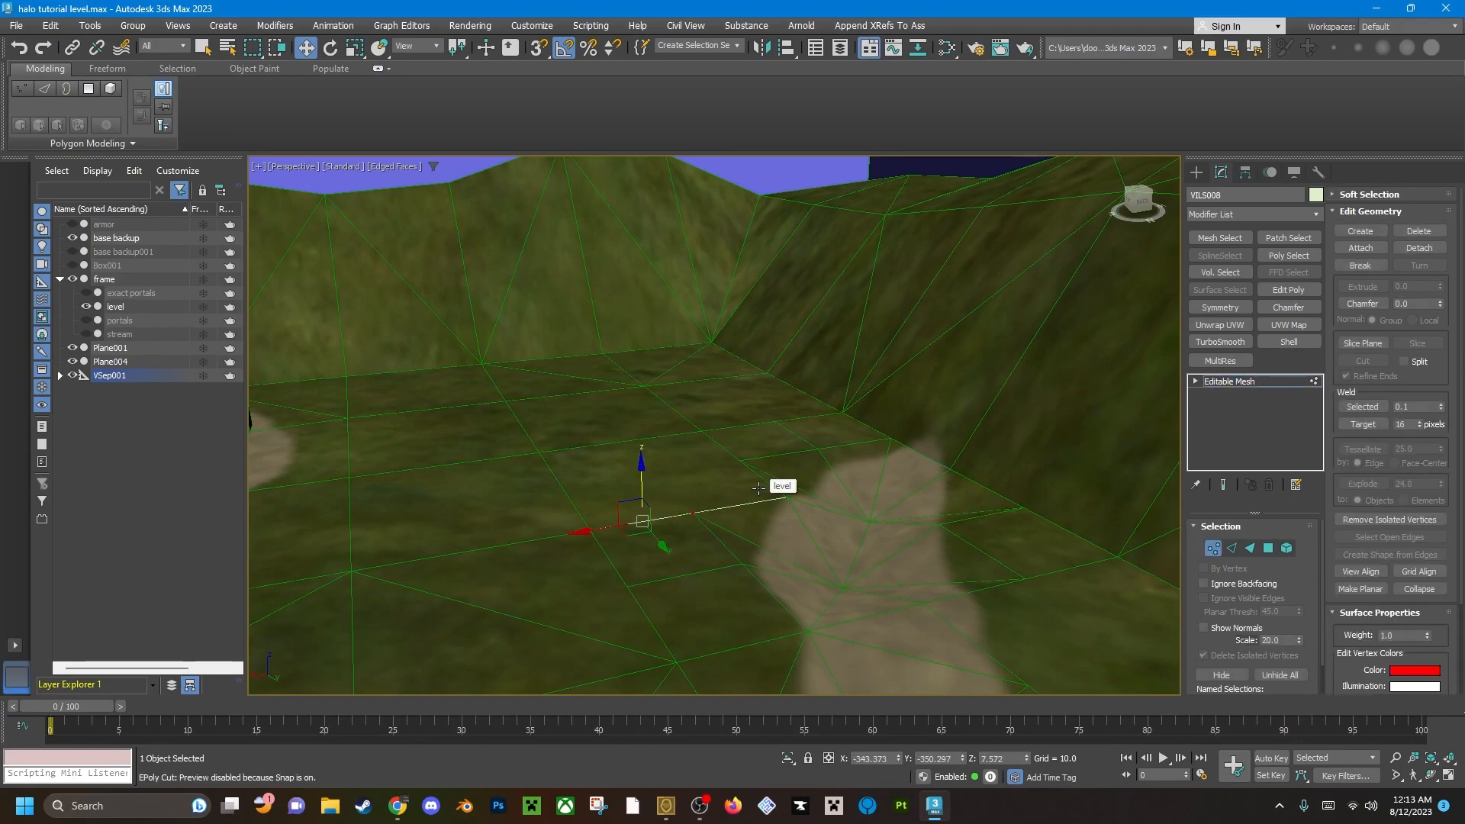
pyautogui.scroll(-5, 722, 429)
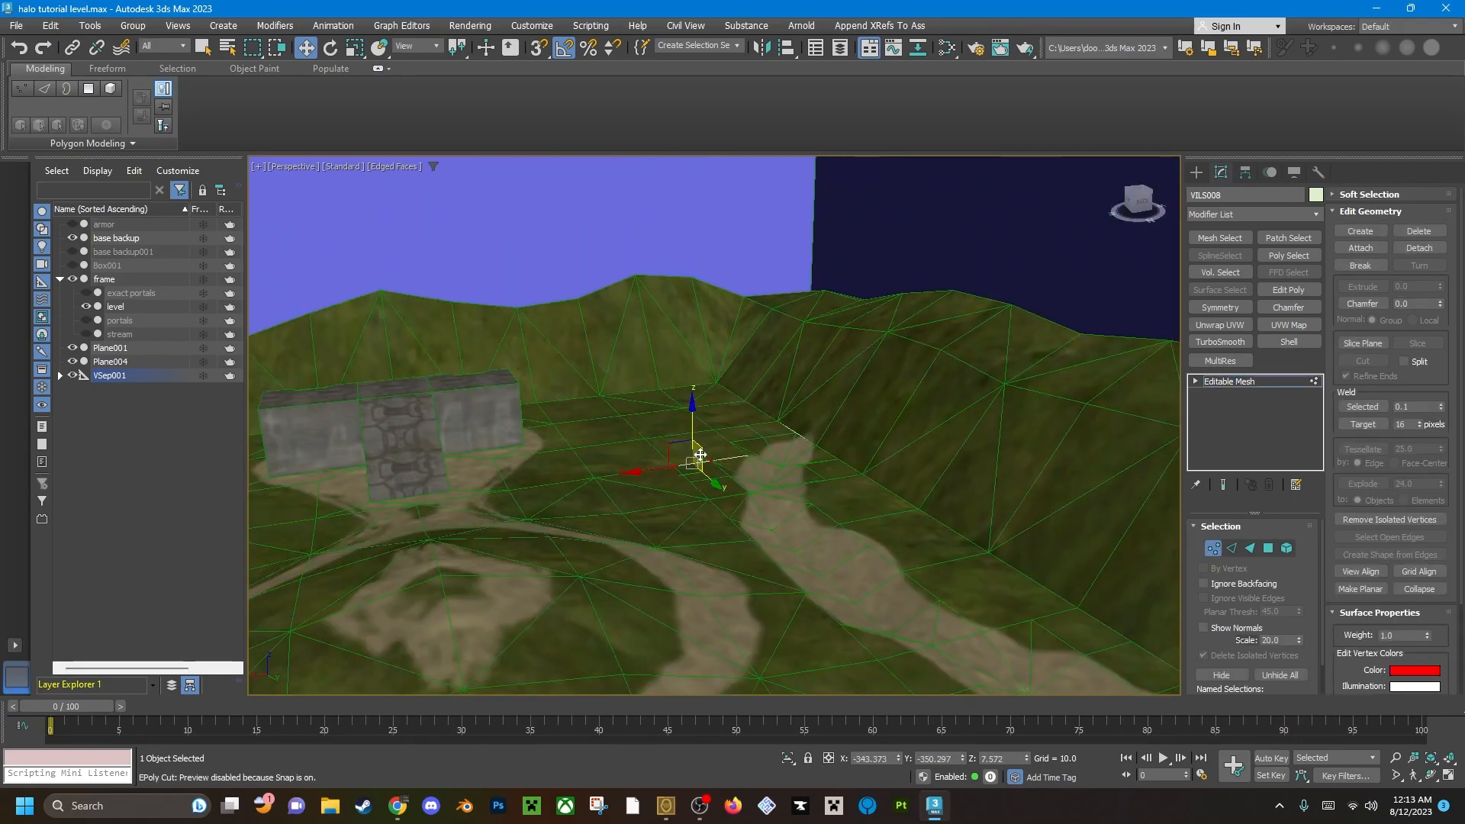
pyautogui.press('1')
pyautogui.press('1')
pyautogui.press('1')
pyautogui.rightClick(732, 377)
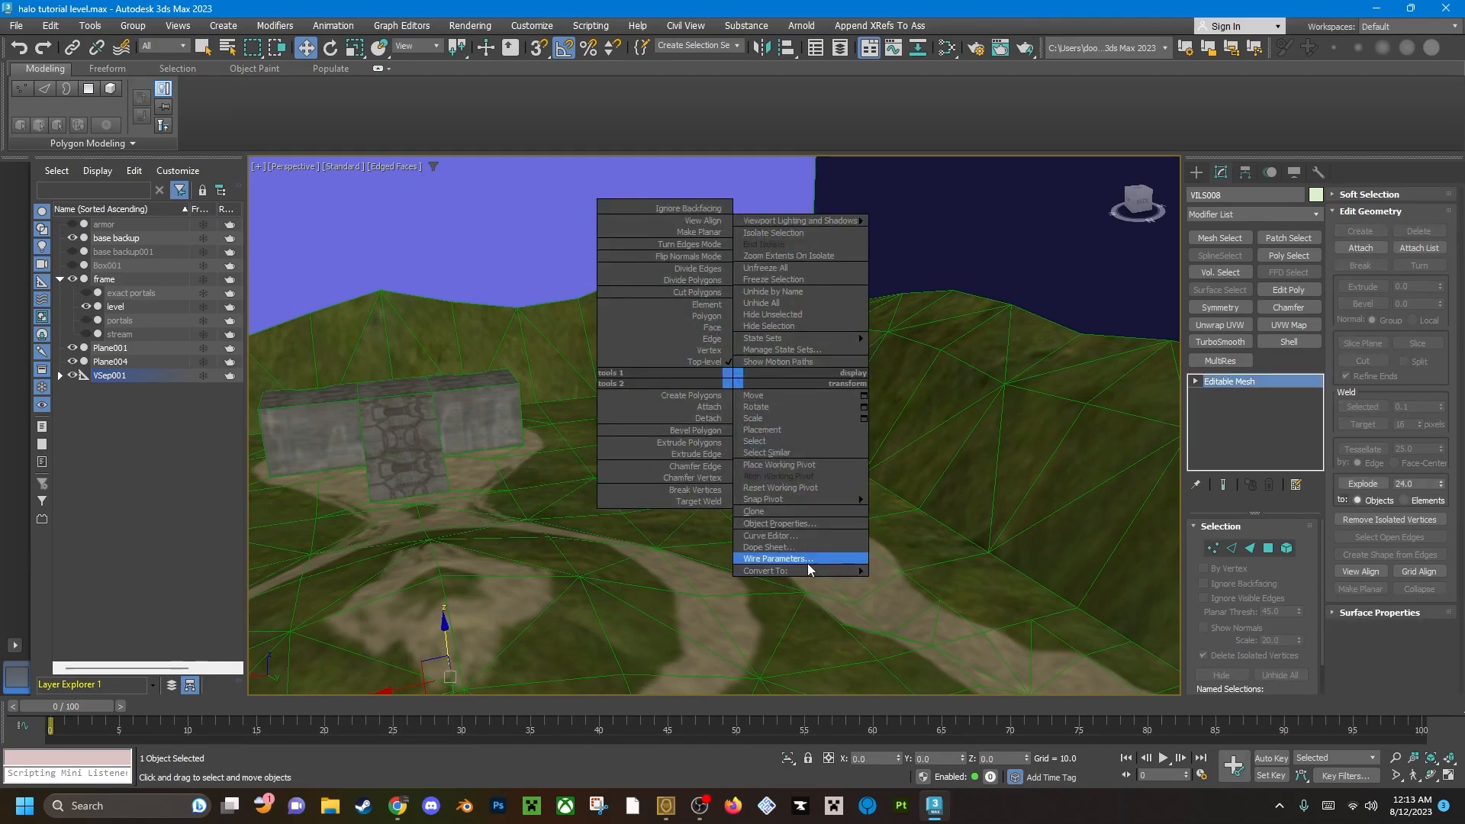
pyautogui.press('1')
pyautogui.scroll(-8, 730, 392)
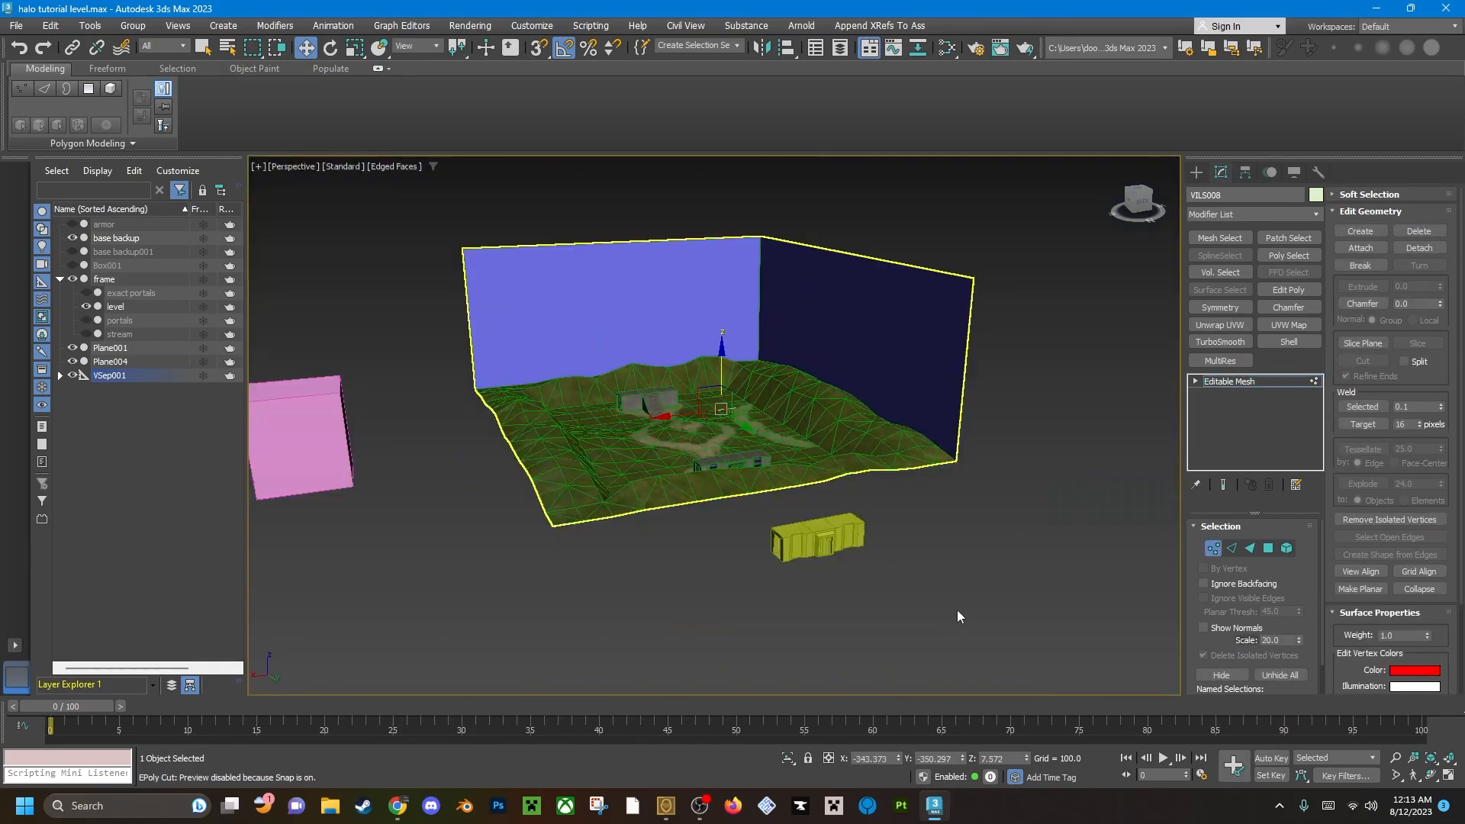
# Select the level mesh and convert it to an Editable Poly.
pyautogui.click(866, 380)
pyautogui.scroll(6, 815, 421)
pyautogui.scroll(10, 815, 421)
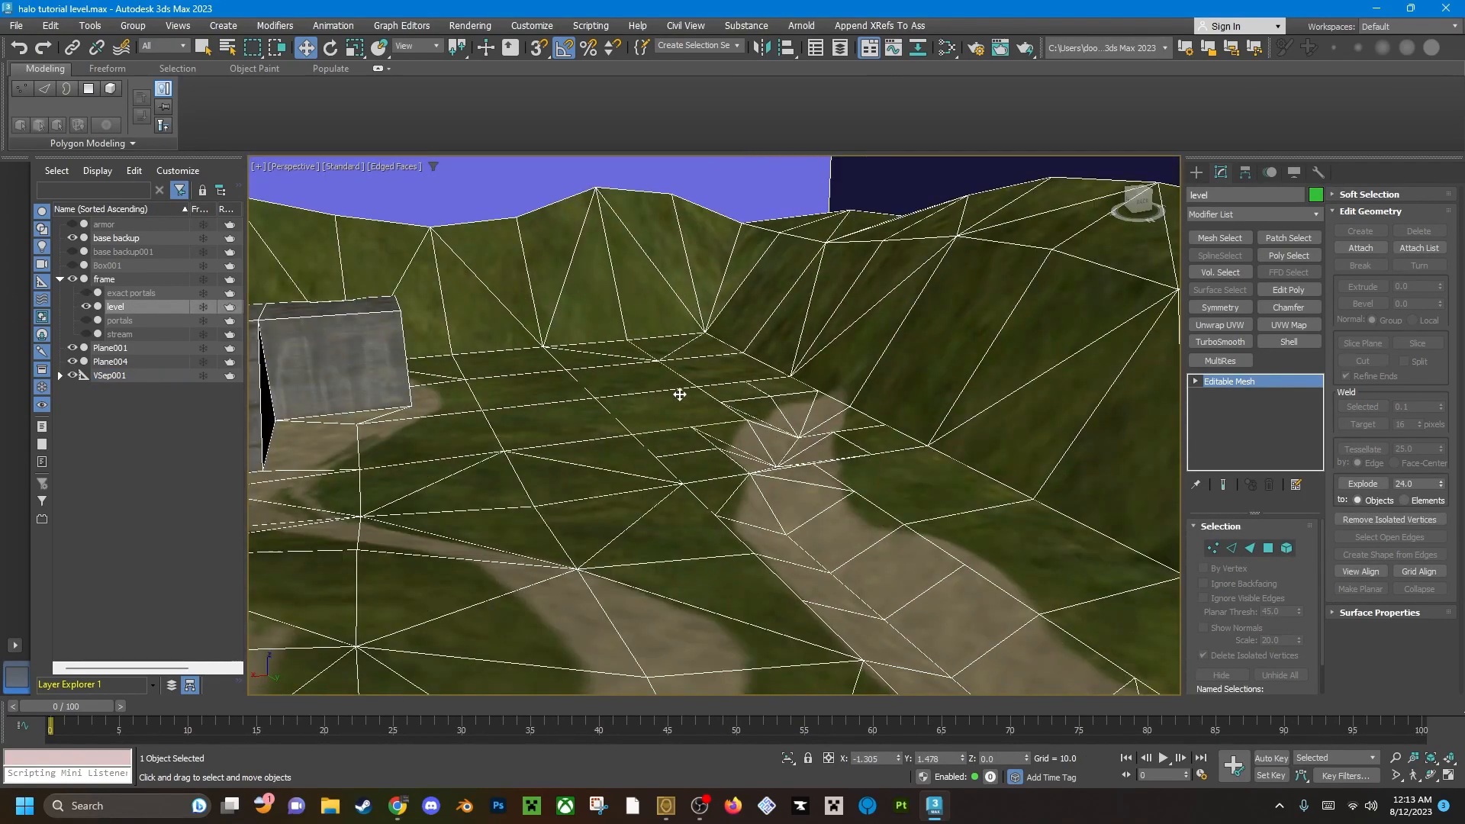
pyautogui.rightClick(671, 389)
pyautogui.moveTo(752, 581)
pyautogui.click(863, 592)
pyautogui.scroll(10, 863, 592)
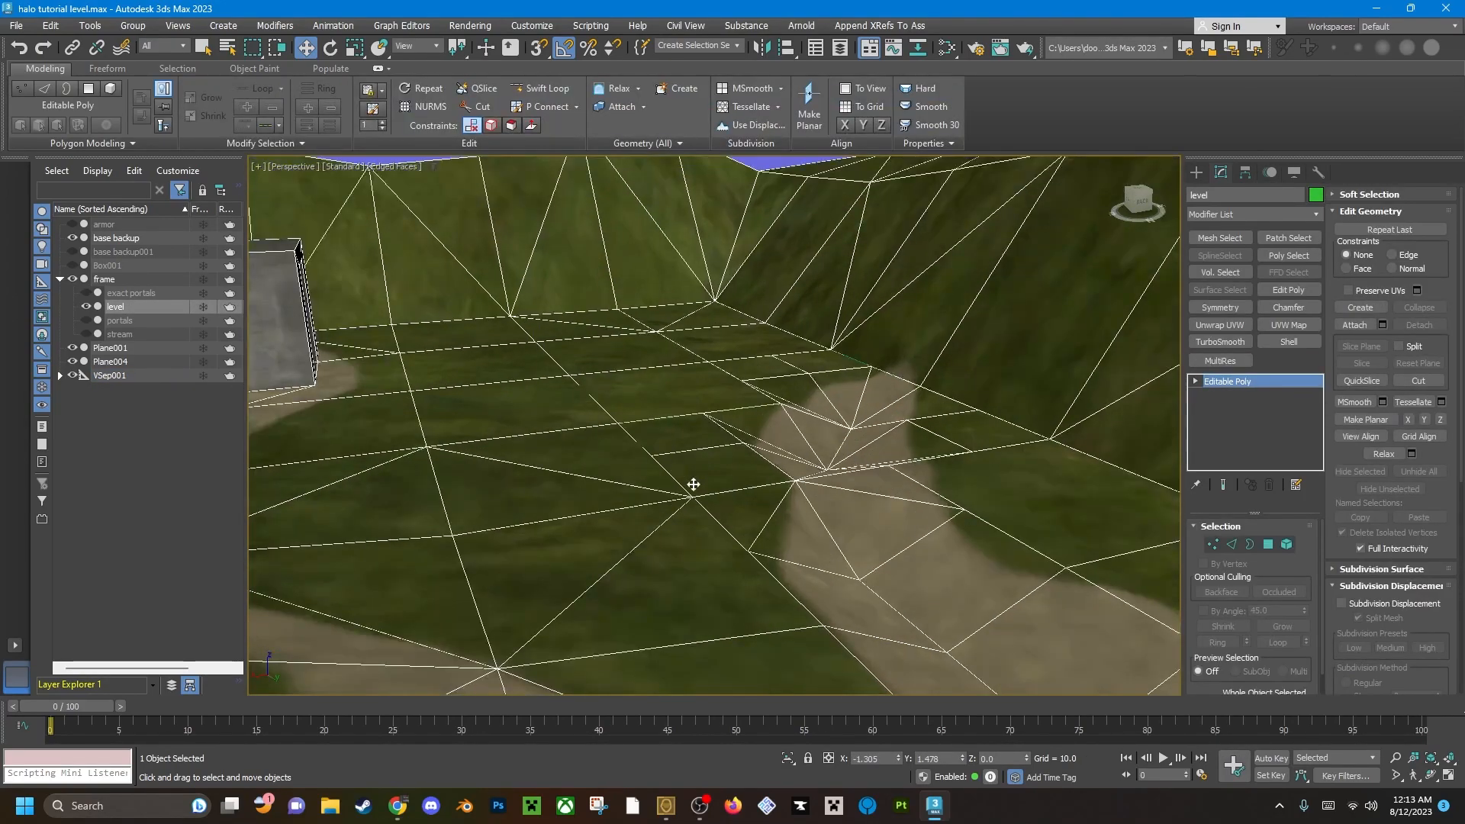
# Lower the level vertex on the flagged edge beside the dirt path to expose the disconnected geometry.
pyautogui.press('1')
pyautogui.scroll(-5, 775, 282)
pyautogui.moveTo(775, 283); pyautogui.dragTo(658, 414, button='middle')
pyautogui.scroll(3, 658, 414)
pyautogui.click(654, 343)
pyautogui.moveTo(661, 317); pyautogui.dragTo(694, 371, button='middle')
pyautogui.moveTo(695, 370); pyautogui.dragTo(691, 442)
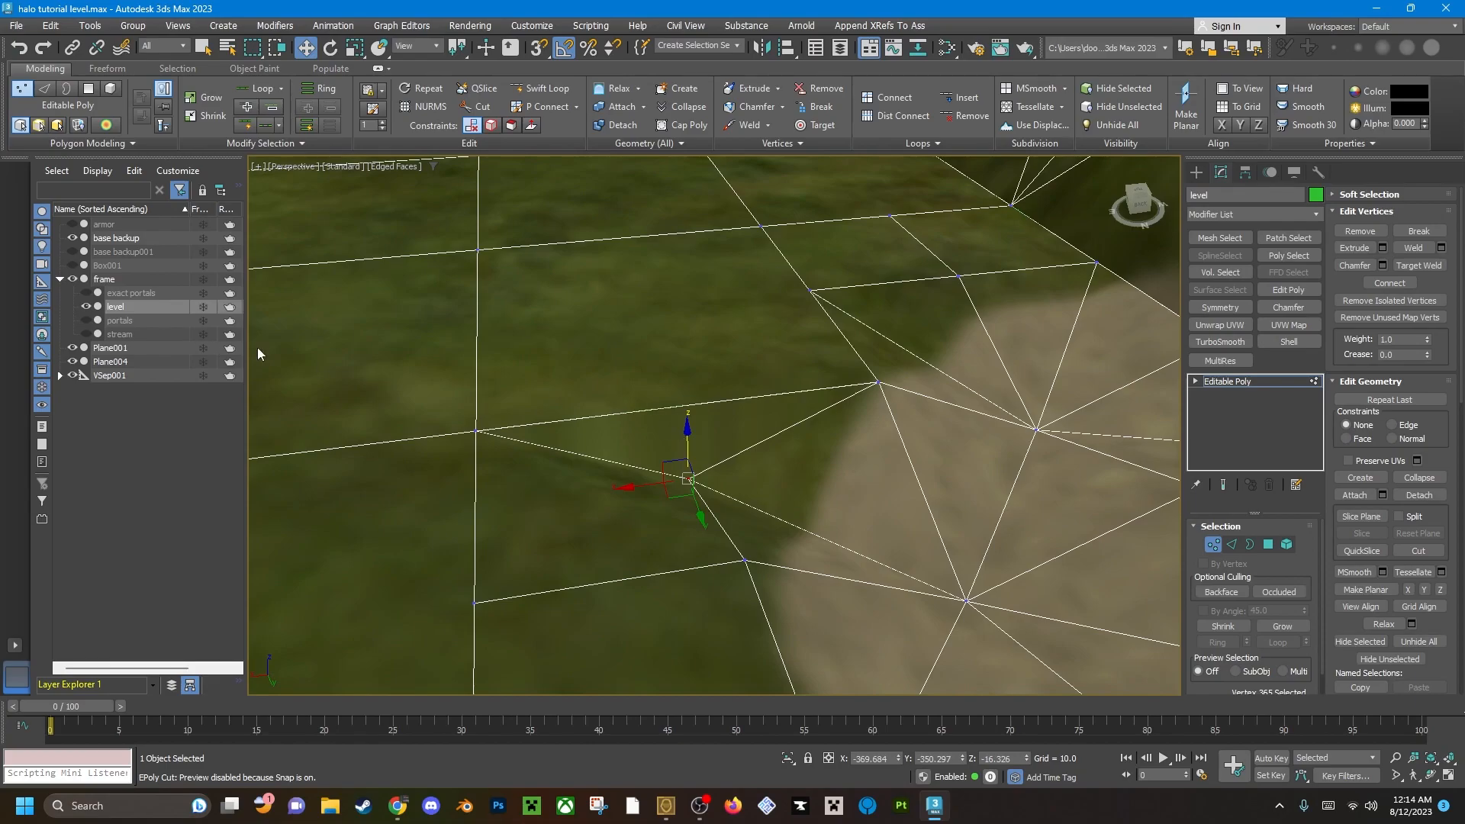
# Select the long edge above the lowered vertex and try raising it vertically.
pyautogui.click(729, 404)
pyautogui.press('2')
pyautogui.click(679, 415)
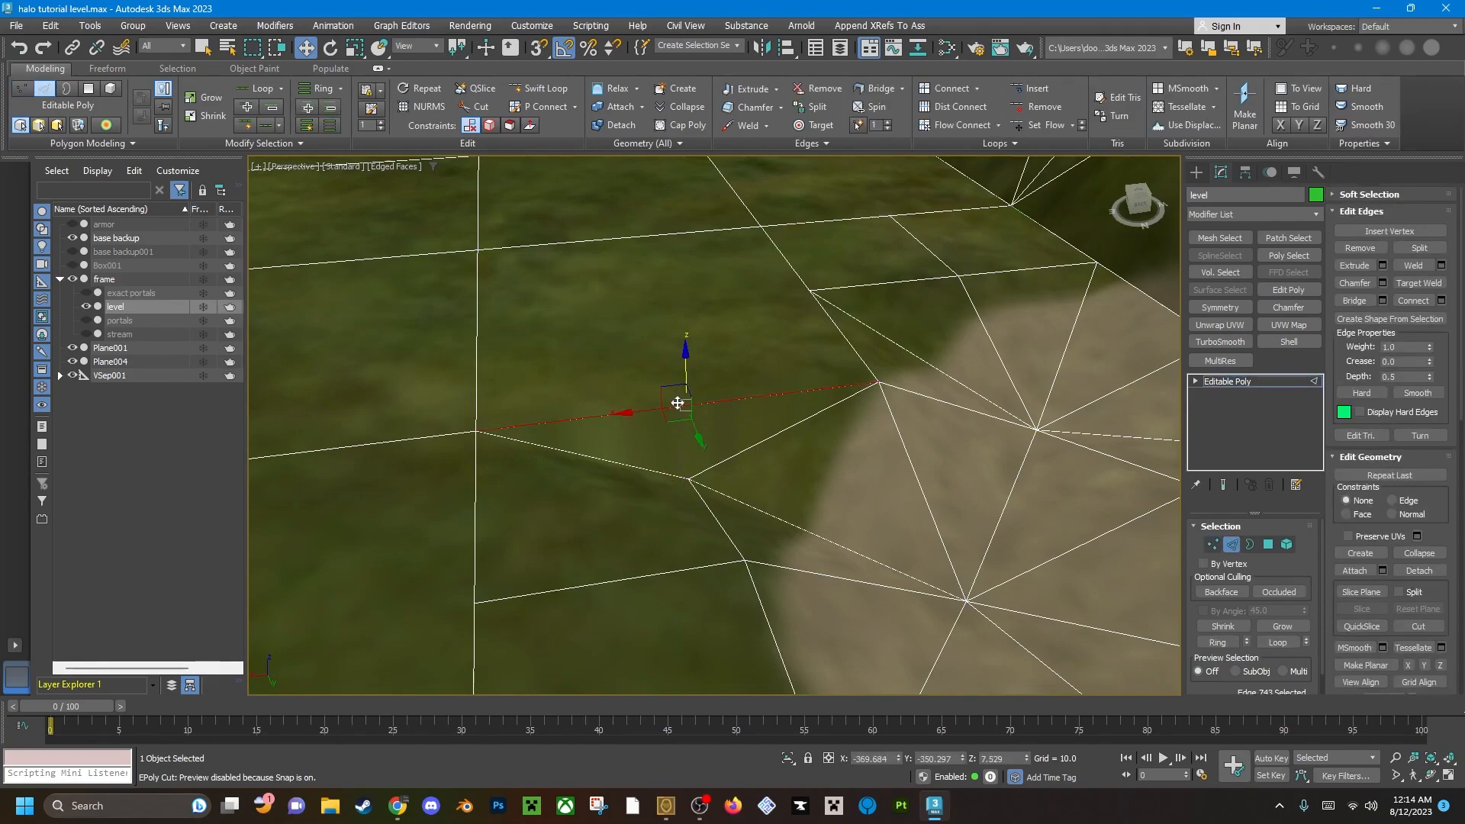
pyautogui.moveTo(687, 368); pyautogui.dragTo(679, 303)
pyautogui.rightClick(679, 302)
# Snap the lowered vertex vertically to the height of the neighbouring terrain vertex on the same flagged edge.
pyautogui.press('4')
pyautogui.press('2')
pyautogui.press('1')
pyautogui.click(688, 474)
pyautogui.press('s')
pyautogui.moveTo(687, 436); pyautogui.dragTo(478, 428)
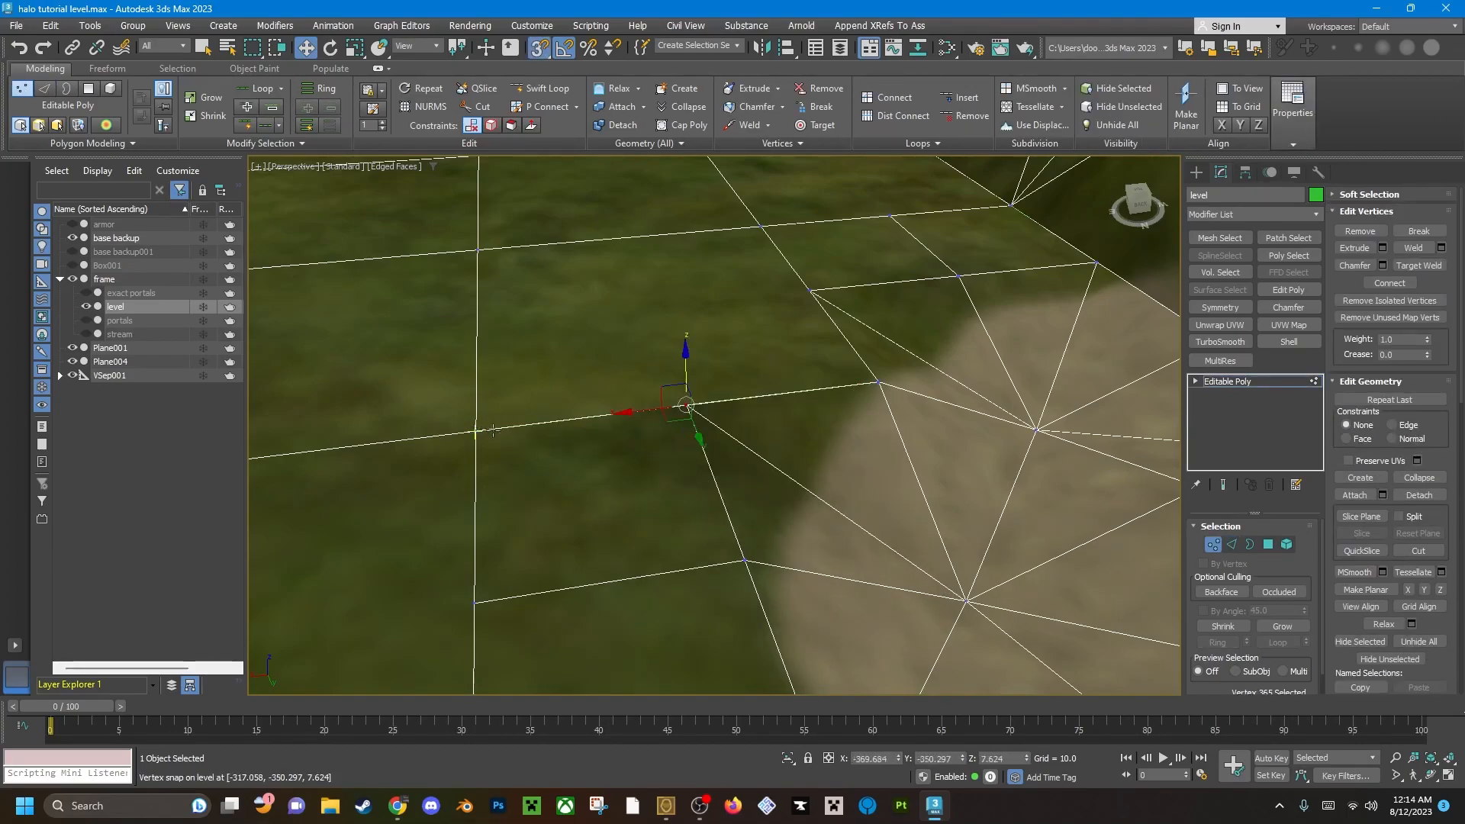
# Connect the snapped vertex to the nearby corner vertex beside the path, and connect that corner to the grassy grid vertex across the polygon.
pyautogui.keyDown('alt'); pyautogui.moveTo(616, 416); pyautogui.dragTo(624, 444, button='middle'); pyautogui.keyUp('alt')
pyautogui.click(657, 447)
pyautogui.click(712, 471)
pyautogui.press('q')
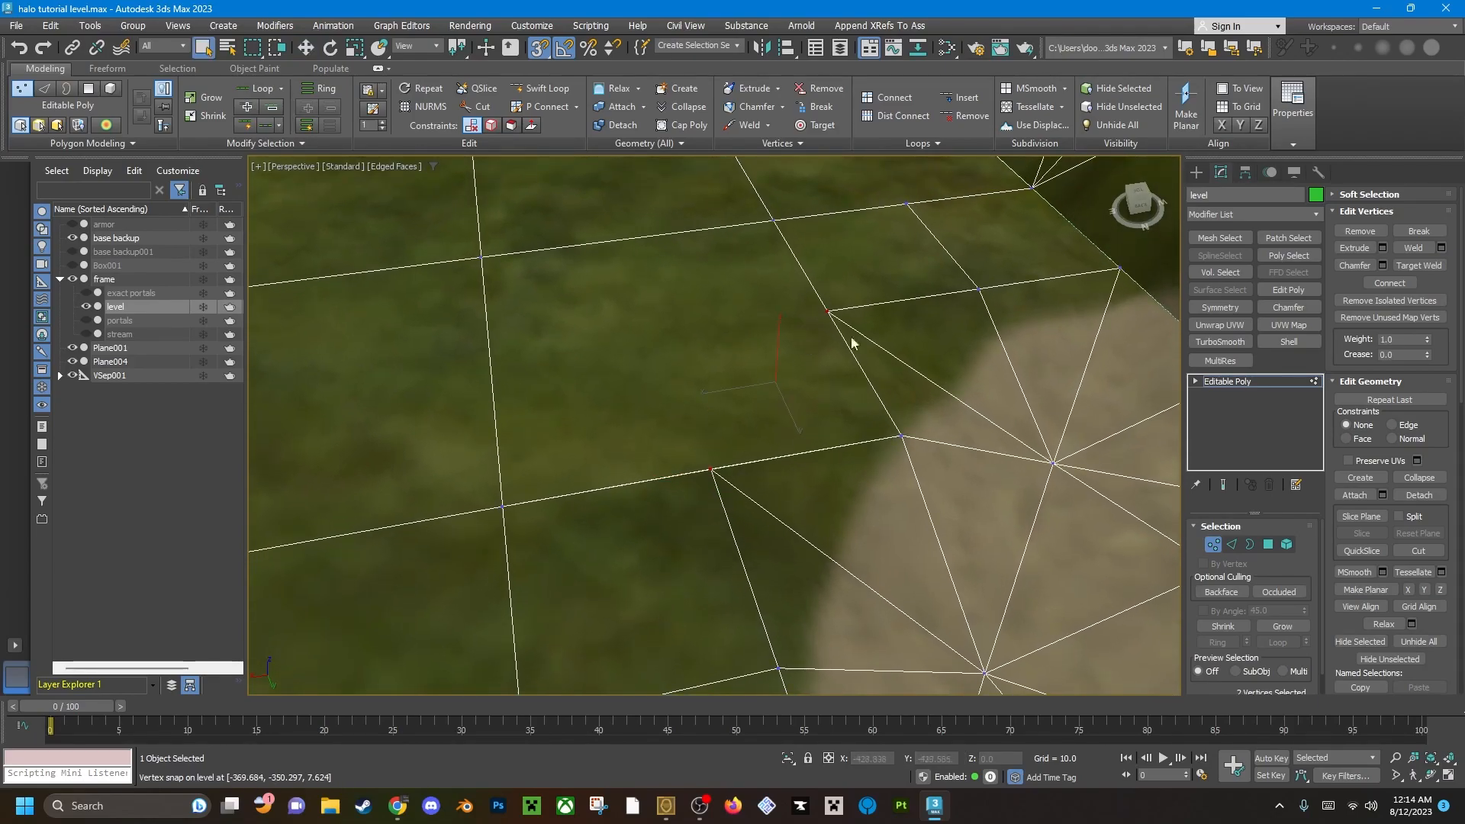
pyautogui.click(1388, 283)
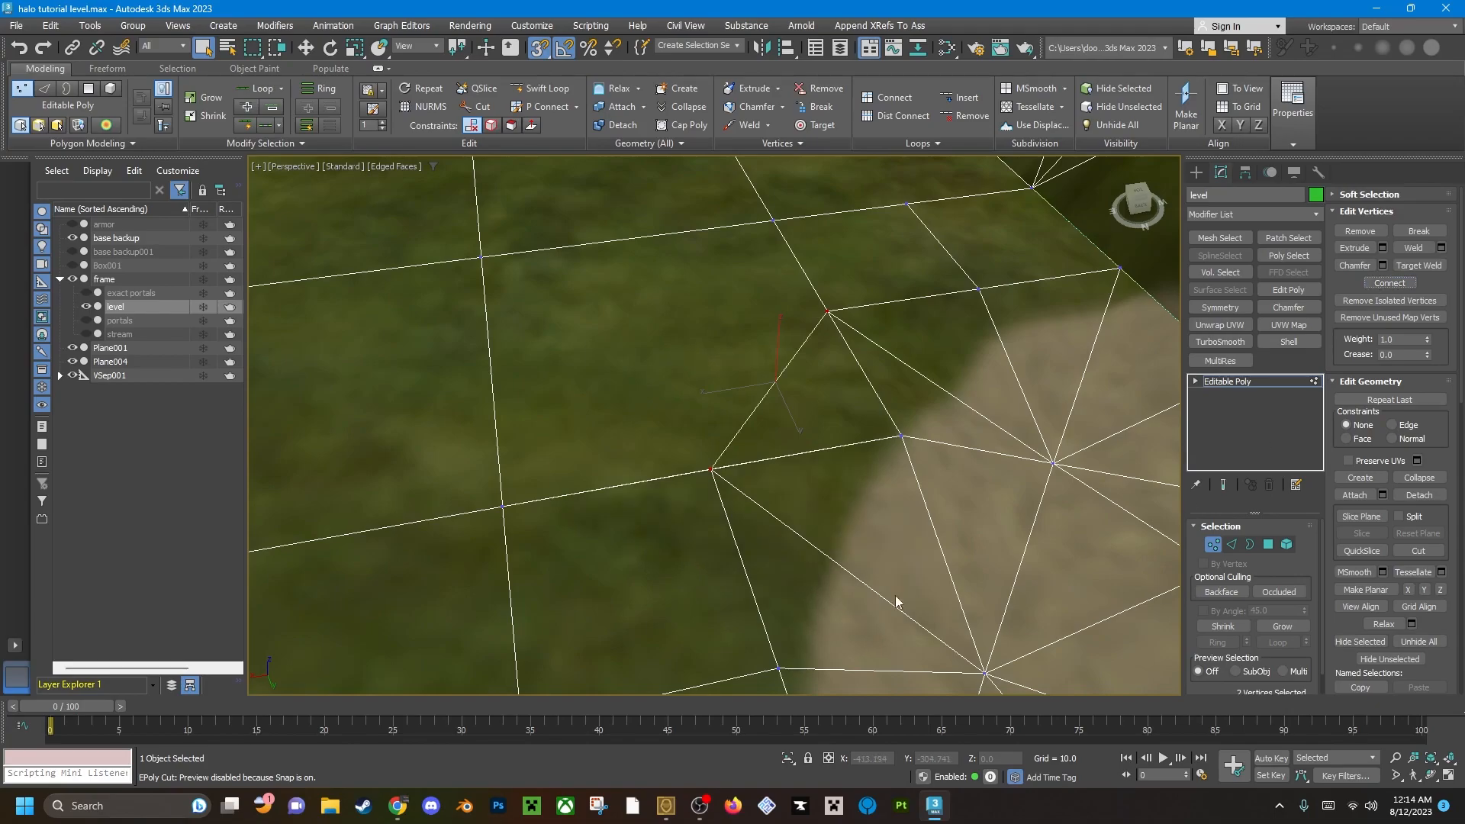
pyautogui.scroll(-2, 700, 395)
pyautogui.moveTo(701, 395); pyautogui.dragTo(789, 458, button='middle')
pyautogui.click(808, 511)
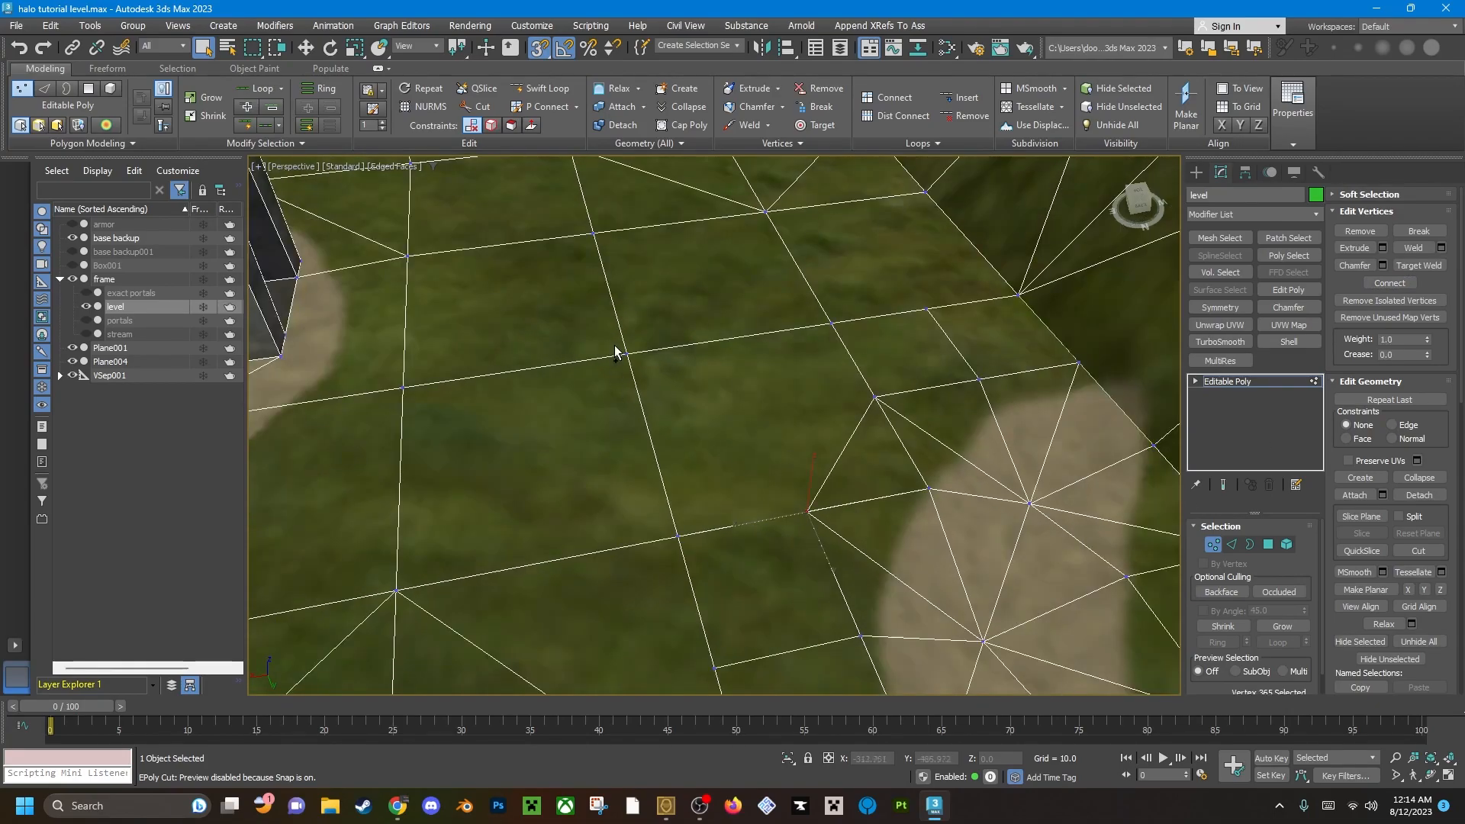
pyautogui.click(890, 99)
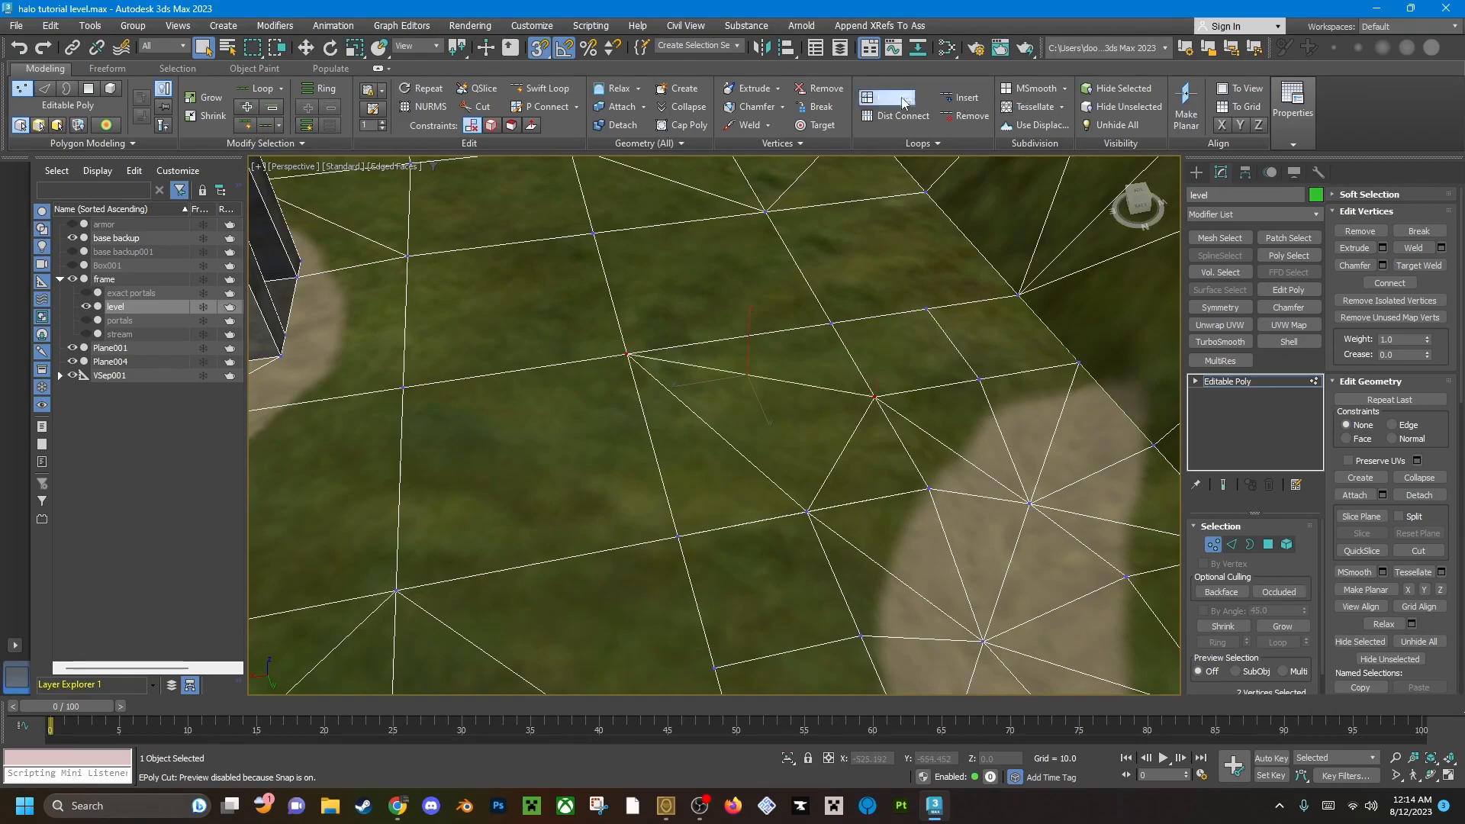
# Lower the vertex on the next flagged edge, where the dirt path's end meets the hillside.
pyautogui.scroll(-4, 798, 441)
pyautogui.moveTo(798, 442); pyautogui.dragTo(813, 407, button='middle')
pyautogui.moveTo(616, 415); pyautogui.dragTo(827, 332, button='middle')
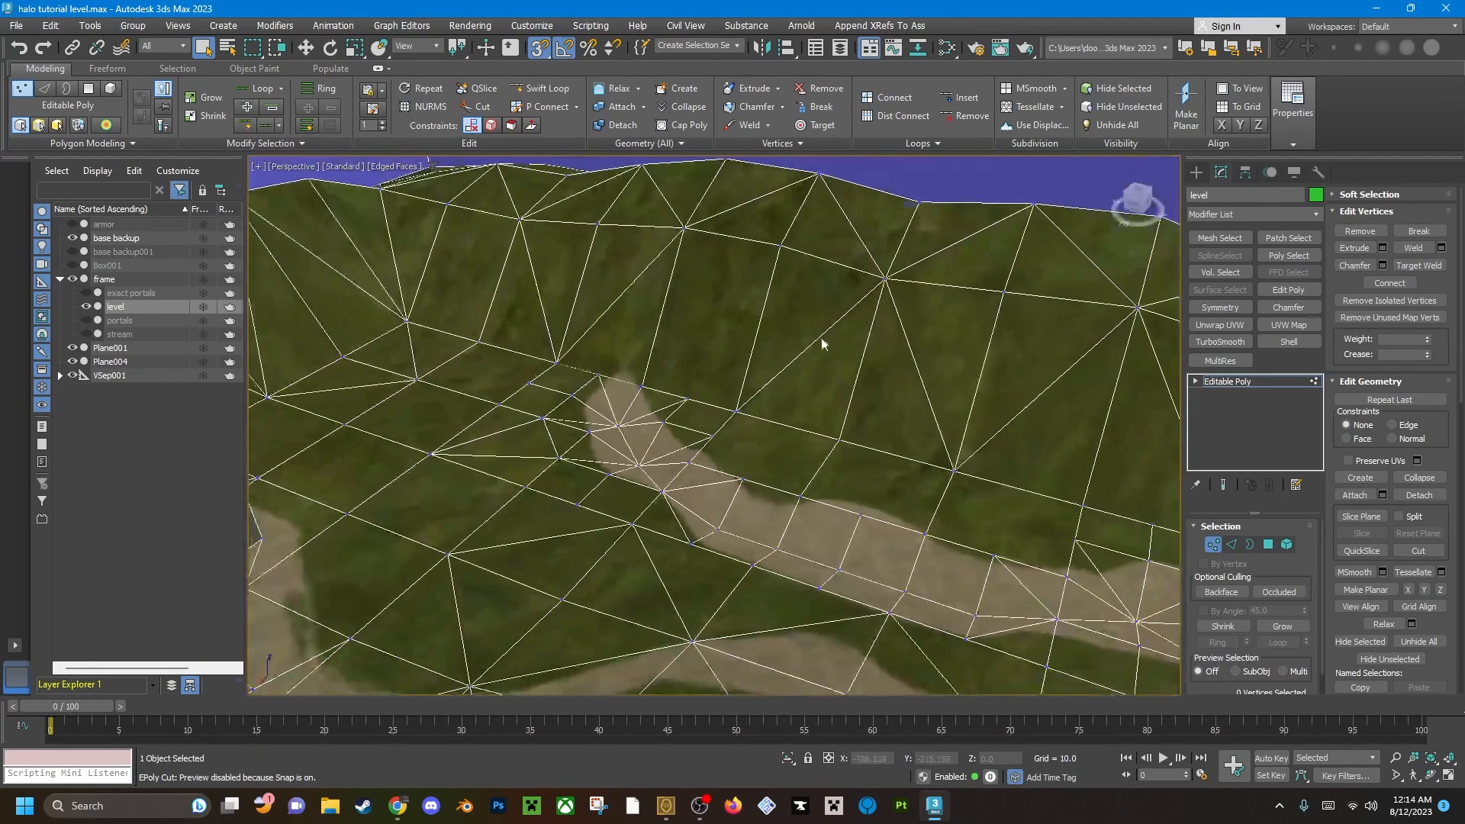
pyautogui.scroll(5, 595, 374)
pyautogui.scroll(3, 665, 435)
pyautogui.click(681, 426)
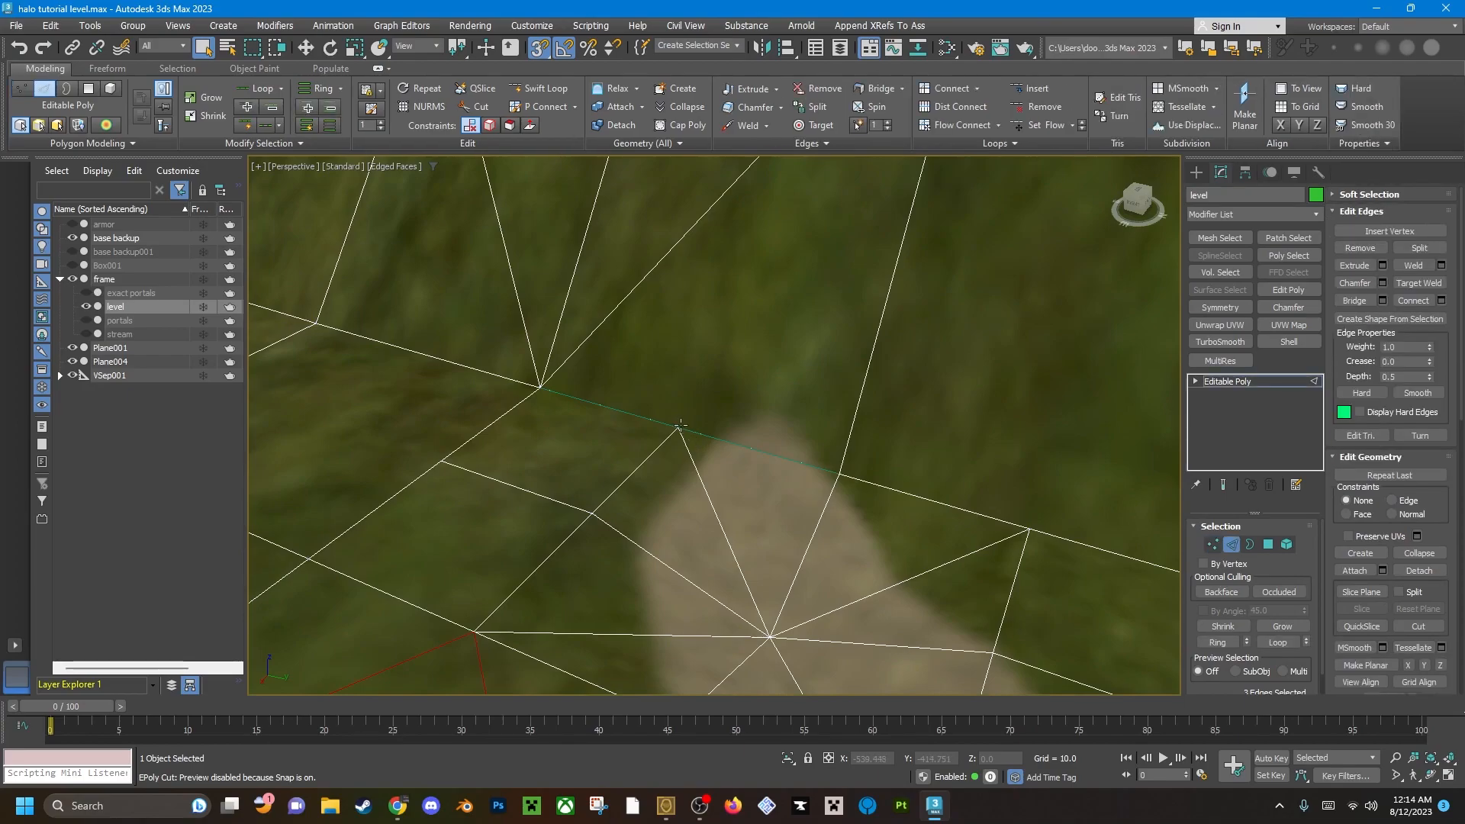
pyautogui.press('w')
pyautogui.moveTo(678, 426); pyautogui.dragTo(681, 560)
pyautogui.hotkey('ctrl', 'z')
pyautogui.moveTo(681, 390); pyautogui.dragTo(673, 505)
# Try deleting the thin triangular polygon above the lowered vertex, restore it, and select its long upper edge.
pyautogui.press('4')
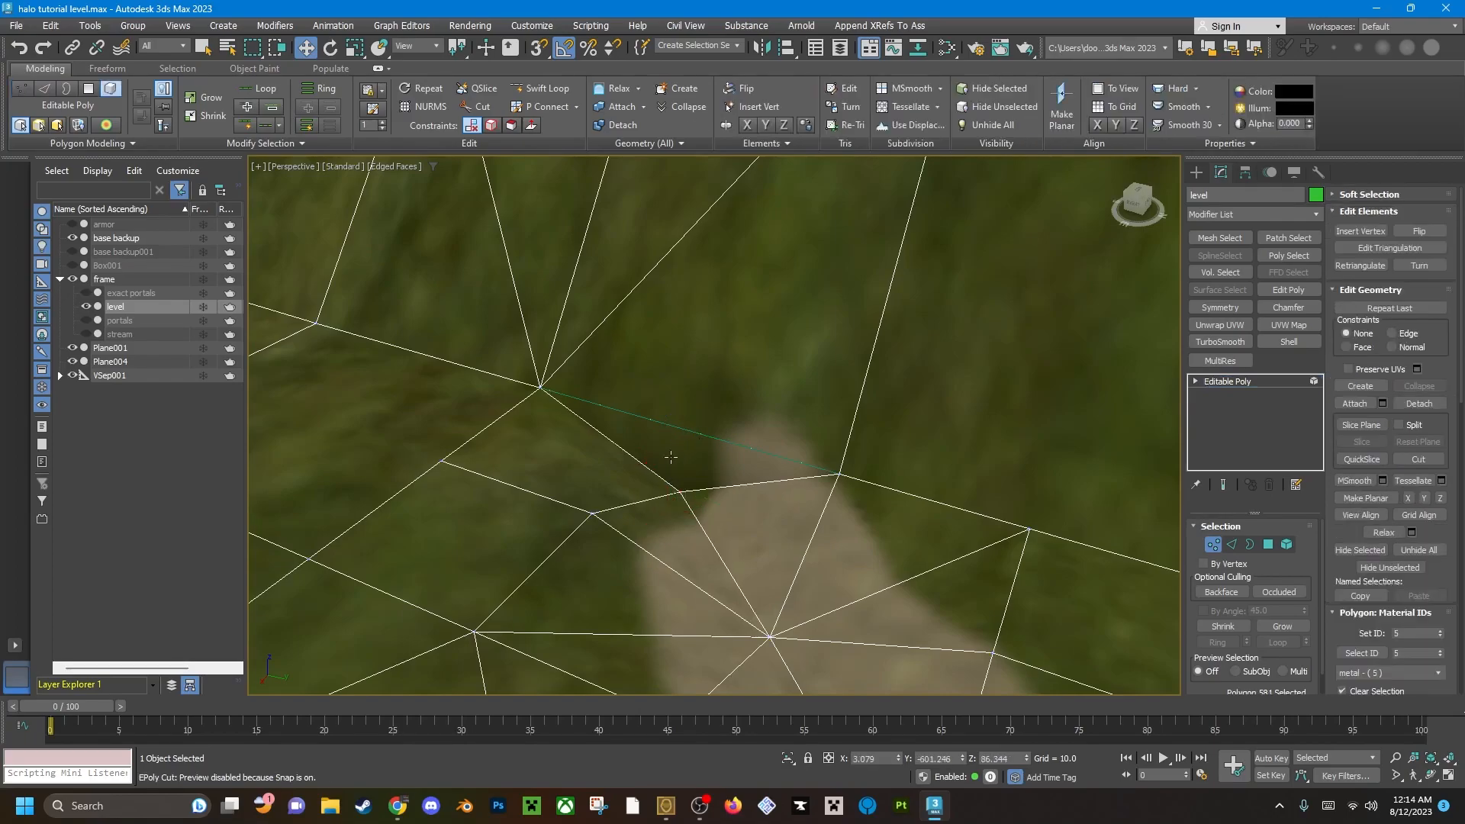
pyautogui.click(675, 457)
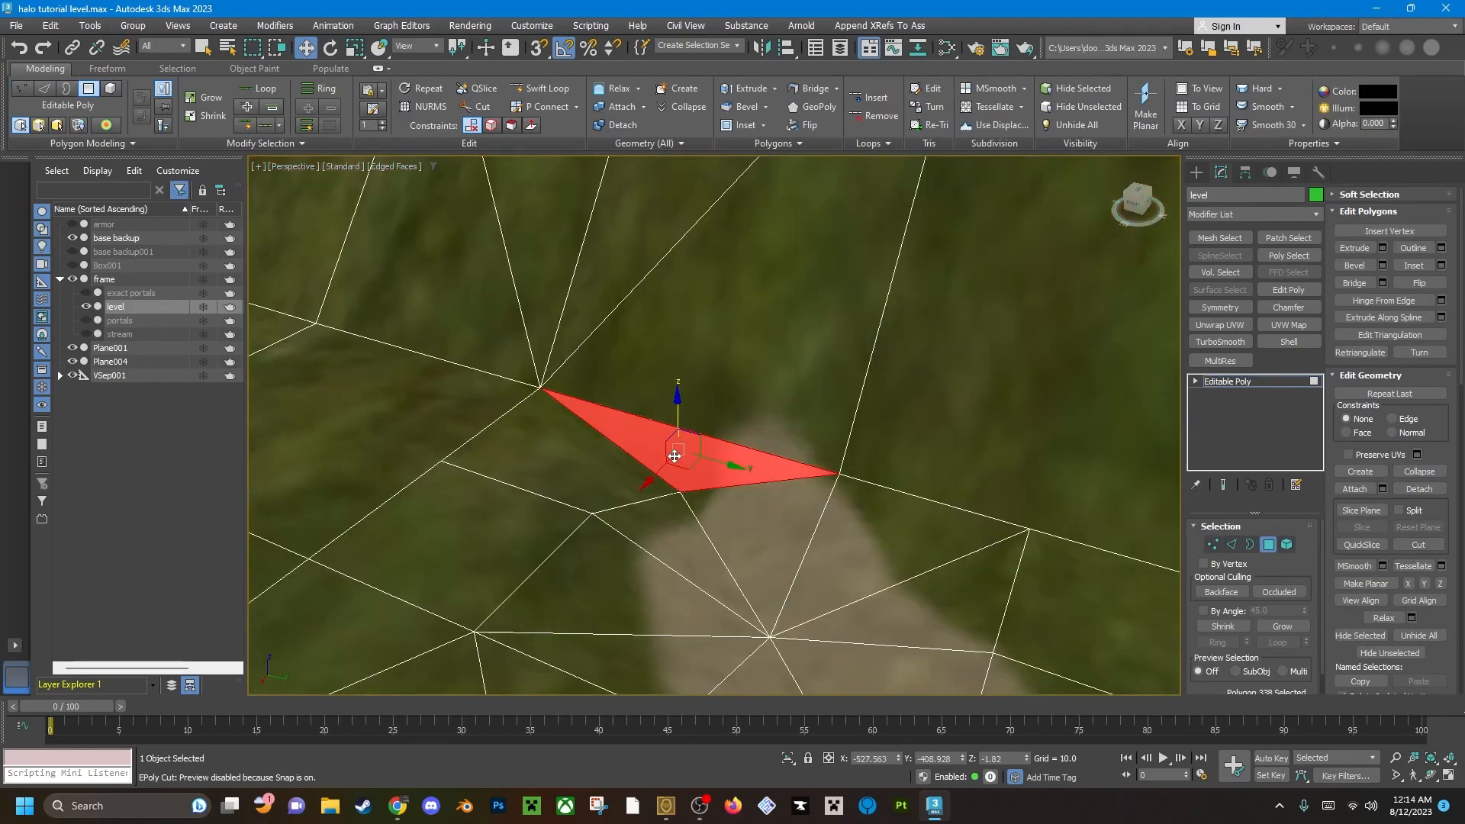
pyautogui.press('Delete')
pyautogui.hotkey('ctrl', 'z')
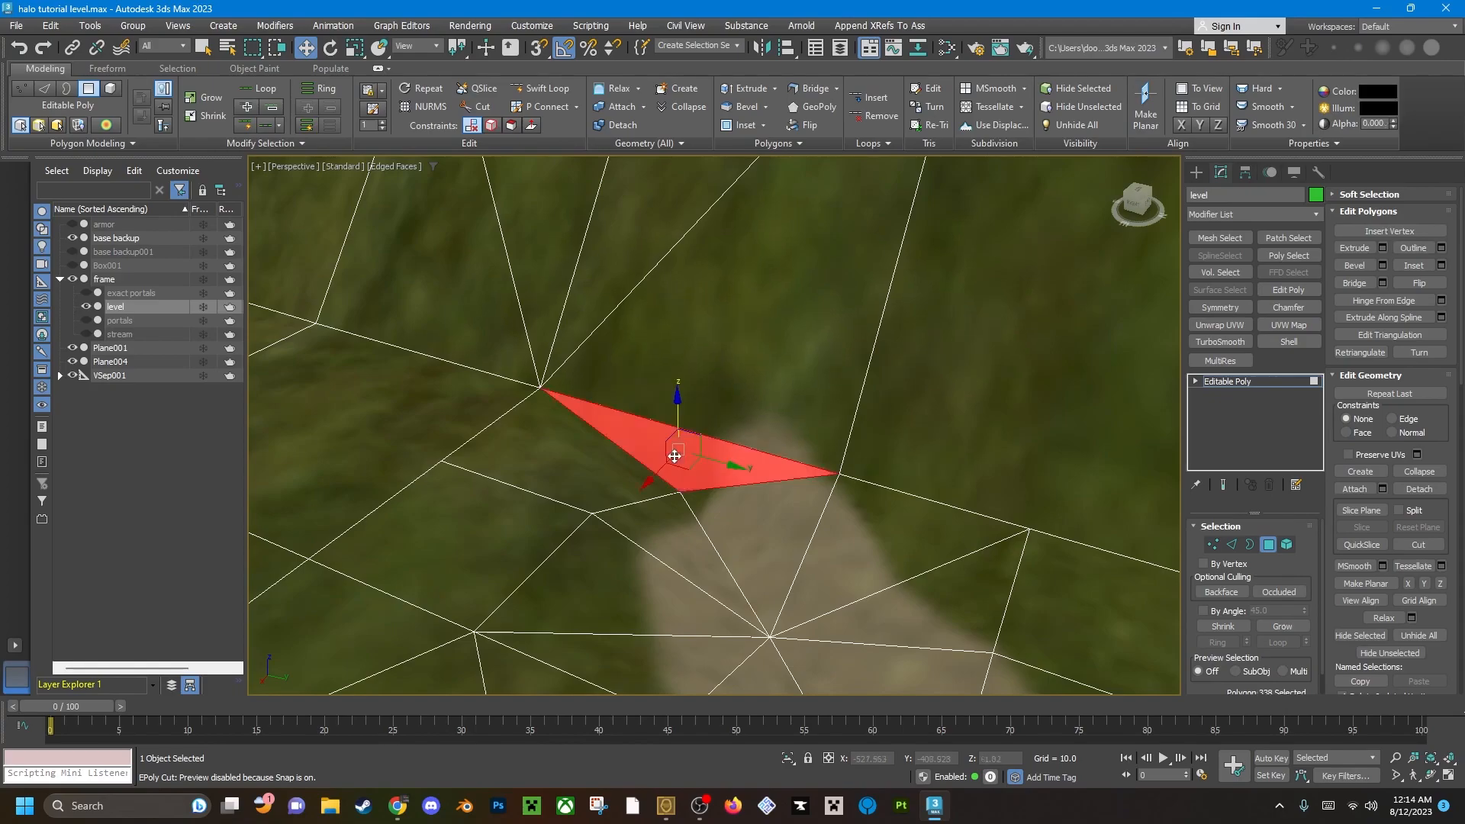
pyautogui.press('2')
pyautogui.click(706, 434)
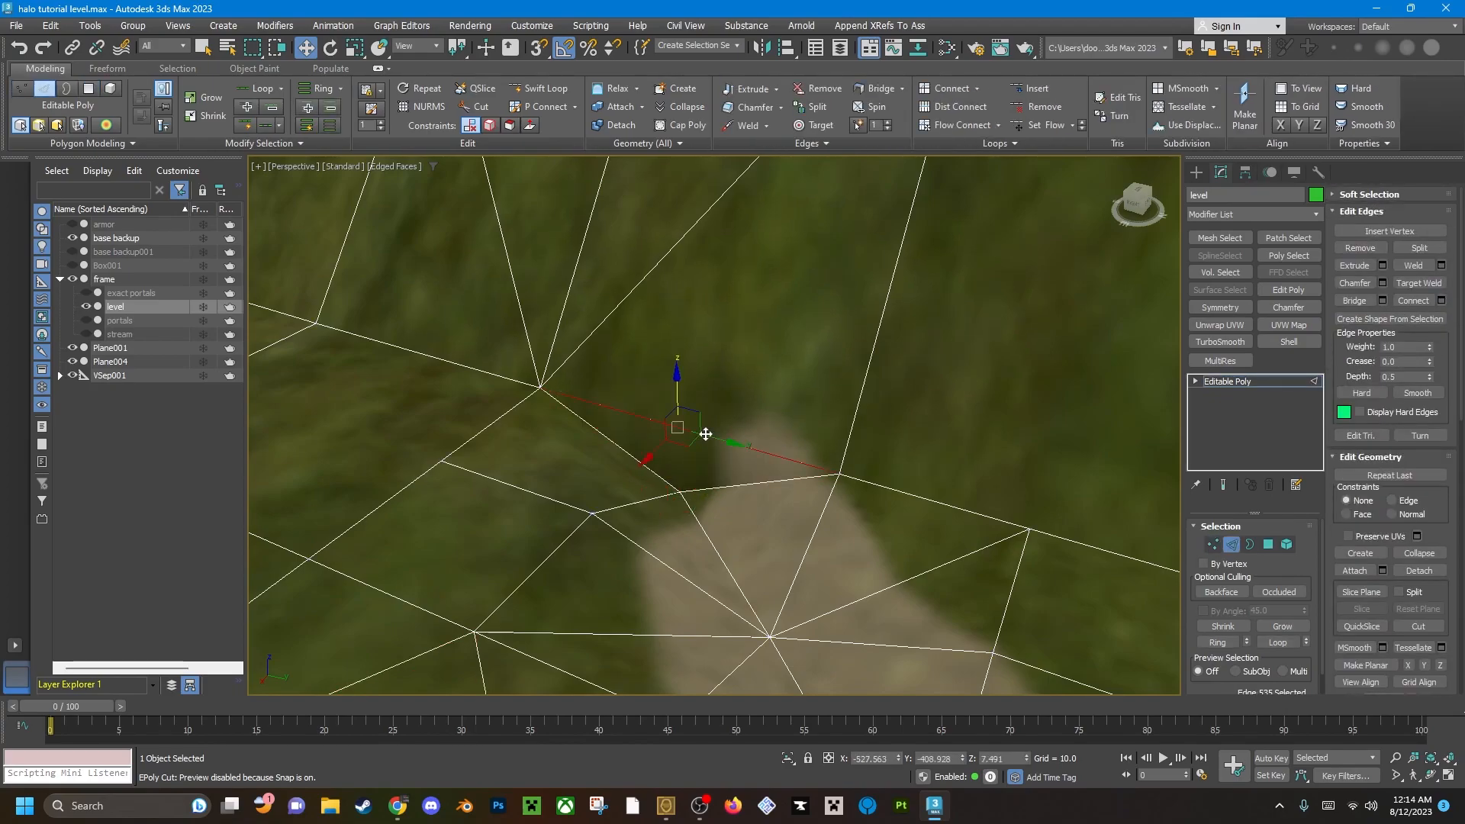
# Snap the lowered vertex at the path's end vertically to the height of the adjacent hillside-base vertex.
pyautogui.press('1')
pyautogui.click(679, 491)
pyautogui.press('s')
pyautogui.moveTo(677, 476); pyautogui.dragTo(532, 387)
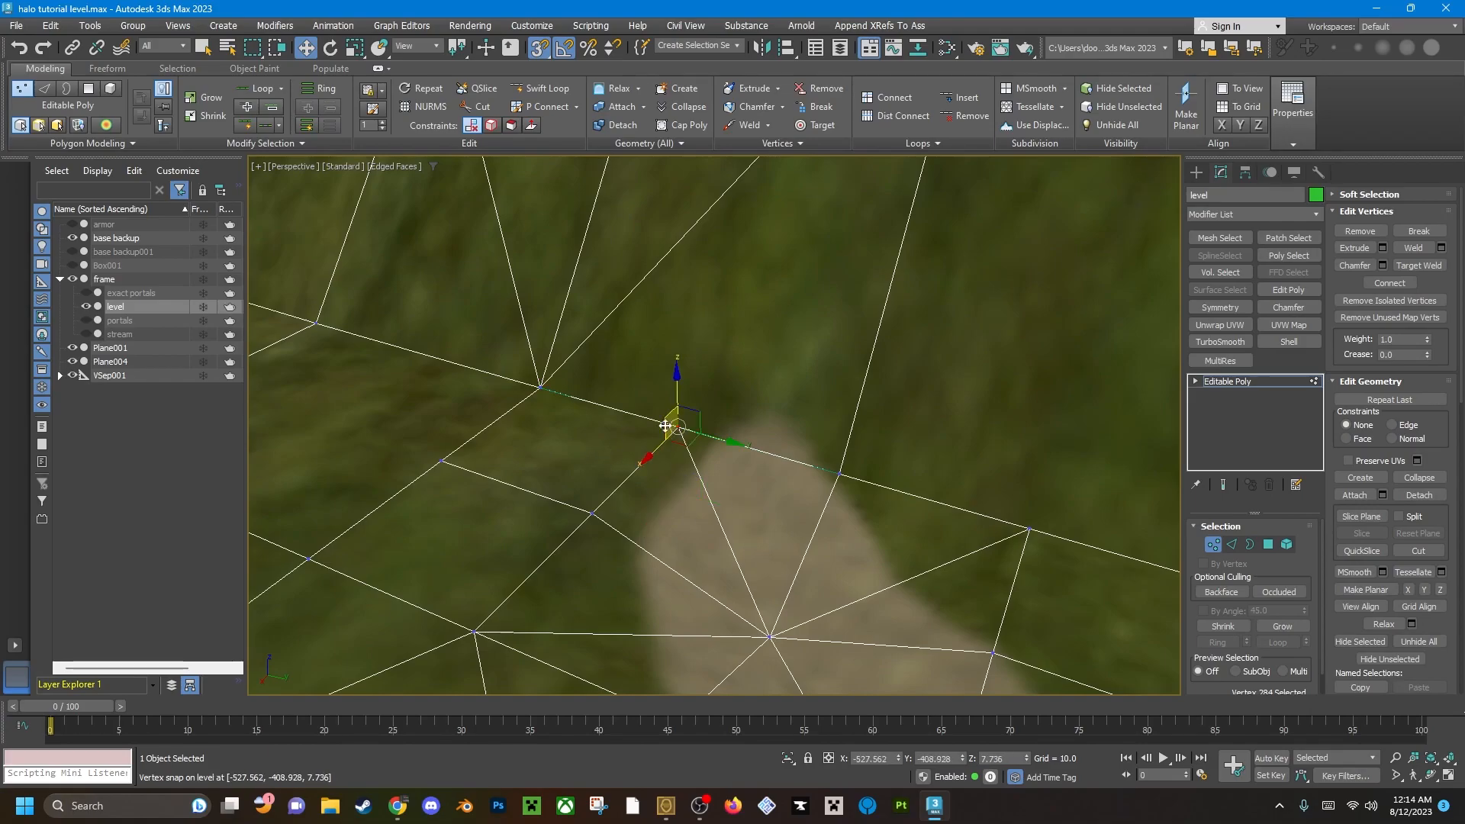
pyautogui.click(561, 420)
# Connect the snapped vertex at the path's end to the hillside vertex above it.
pyautogui.scroll(-3, 653, 428)
pyautogui.keyDown('alt'); pyautogui.moveTo(657, 427); pyautogui.dragTo(794, 405, button='middle'); pyautogui.keyUp('alt')
pyautogui.moveTo(794, 405); pyautogui.dragTo(806, 473, button='middle')
pyautogui.scroll(-3, 806, 473)
pyautogui.click(630, 517)
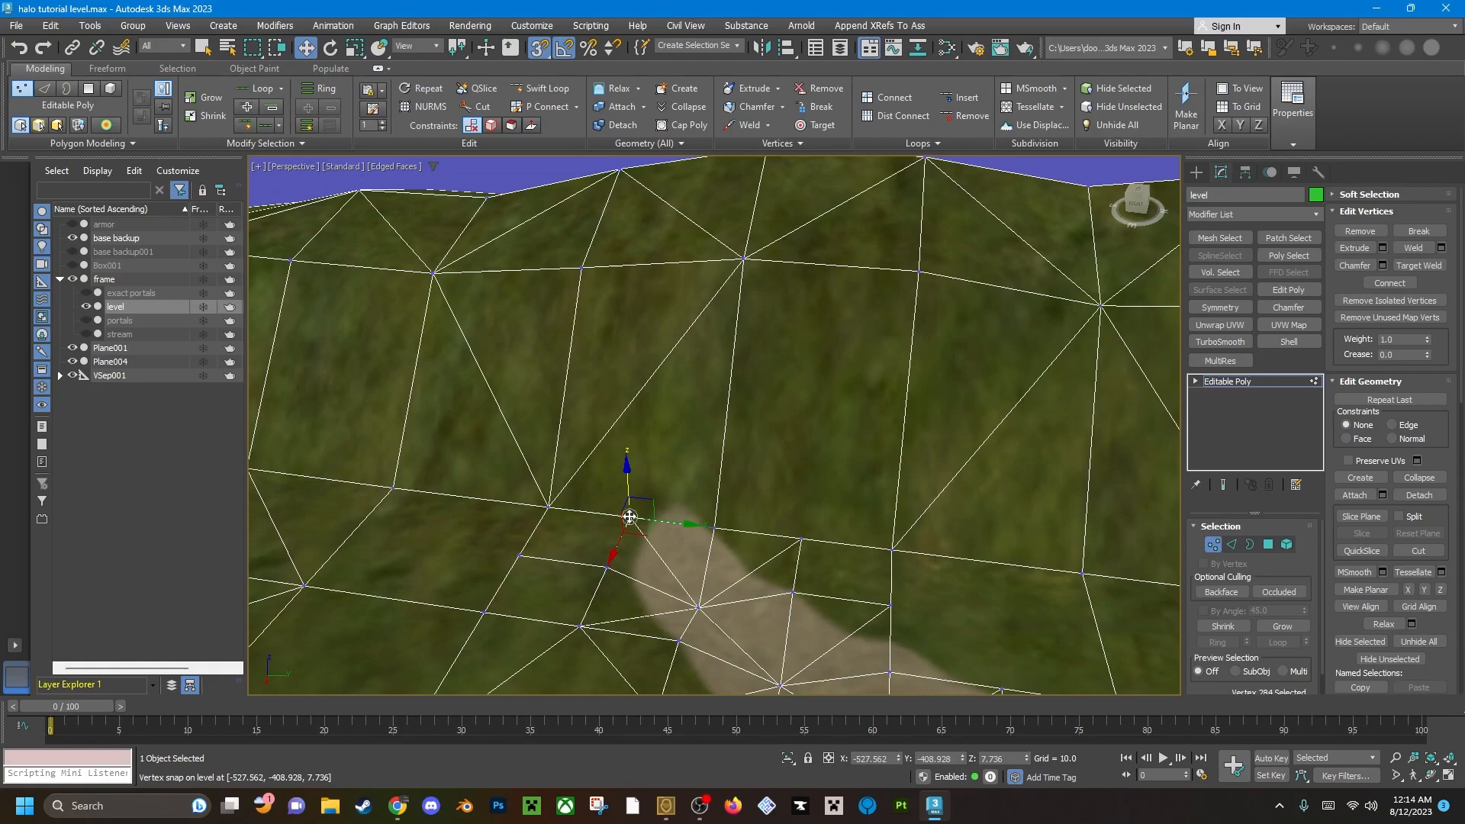
pyautogui.press('q')
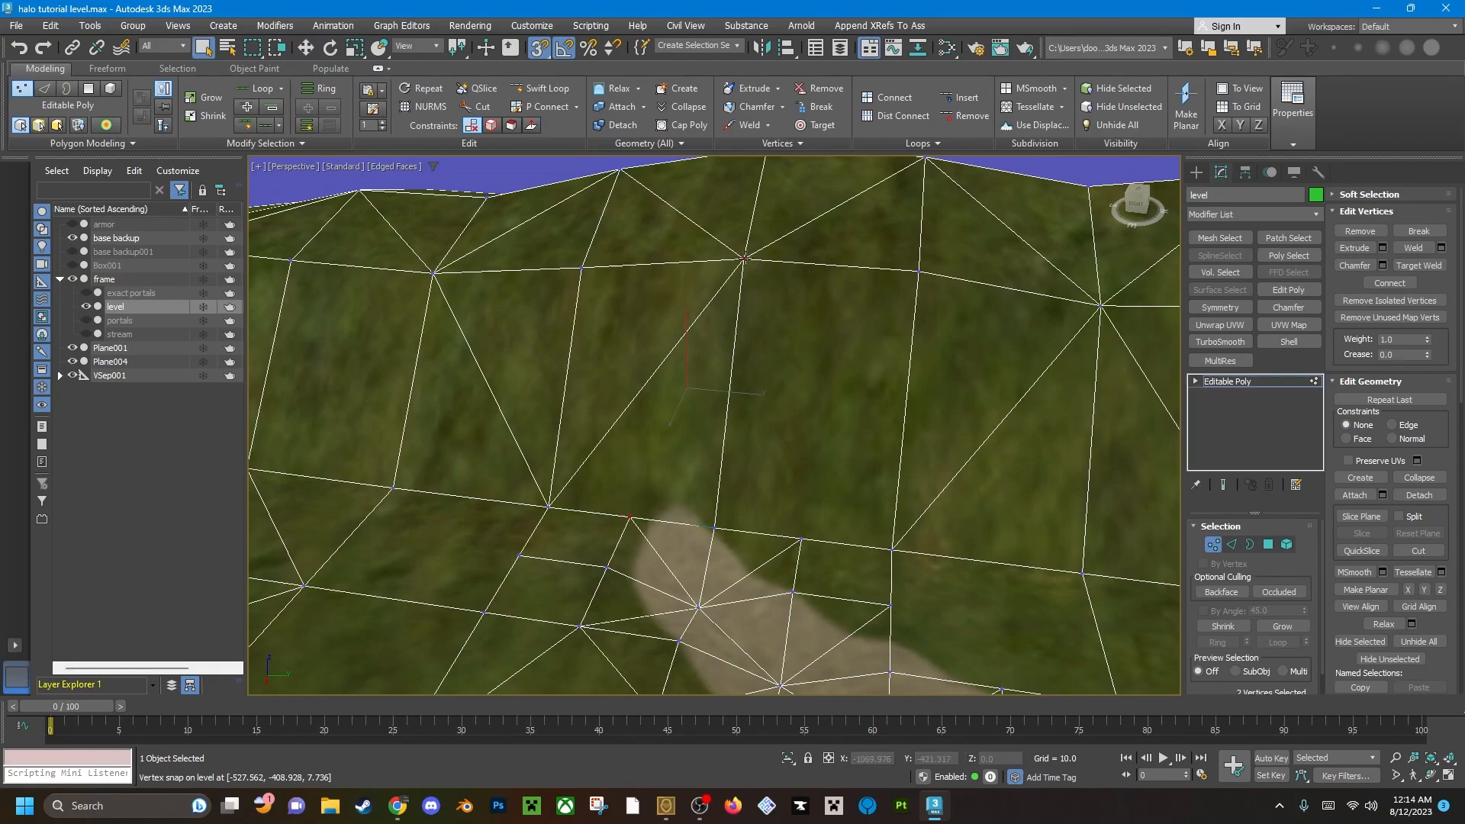
pyautogui.click(892, 96)
# Examine the mesh around the path's end and hillside base for remaining flagged edges.
pyautogui.click(808, 405)
pyautogui.keyDown('alt'); pyautogui.moveTo(808, 405); pyautogui.dragTo(734, 454, button='middle'); pyautogui.keyUp('alt')
pyautogui.scroll(-4, 667, 380)
pyautogui.hotkey('alt', 'c')
pyautogui.scroll(2, 735, 454)
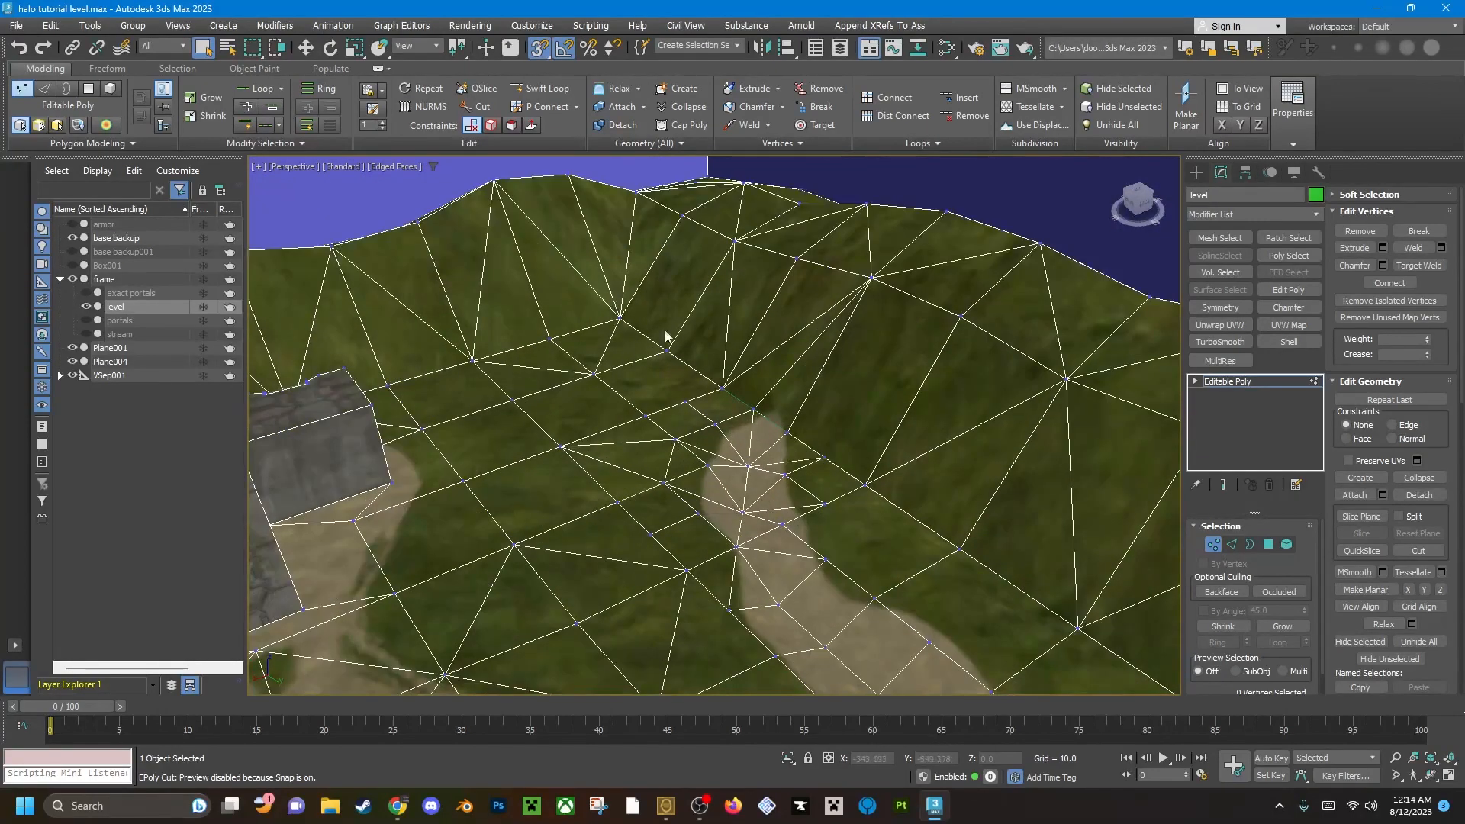
pyautogui.moveTo(701, 322); pyautogui.dragTo(710, 435, button='middle')
pyautogui.scroll(-3, 709, 435)
pyautogui.scroll(6, 709, 436)
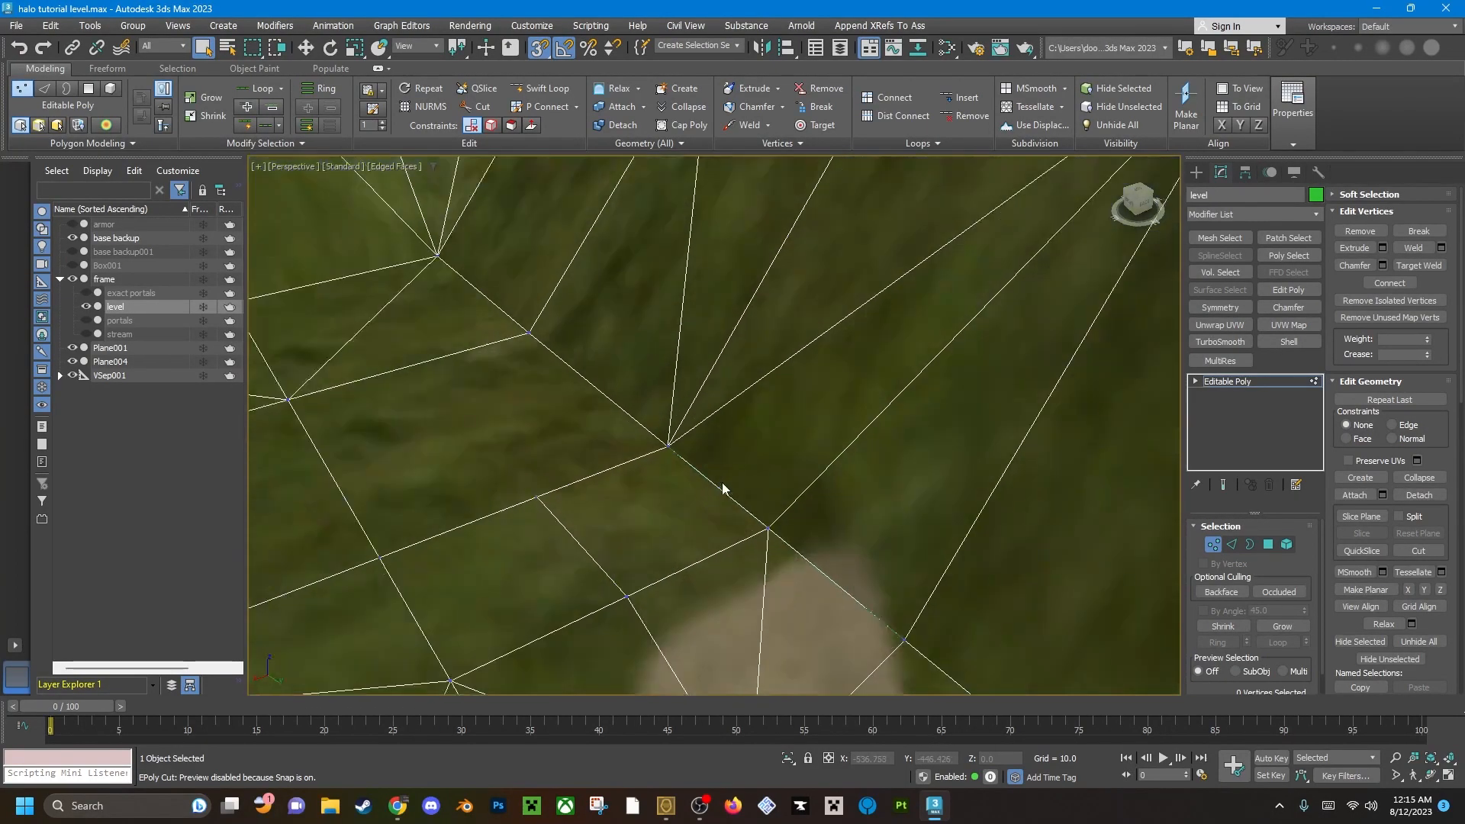
pyautogui.scroll(-6, 721, 452)
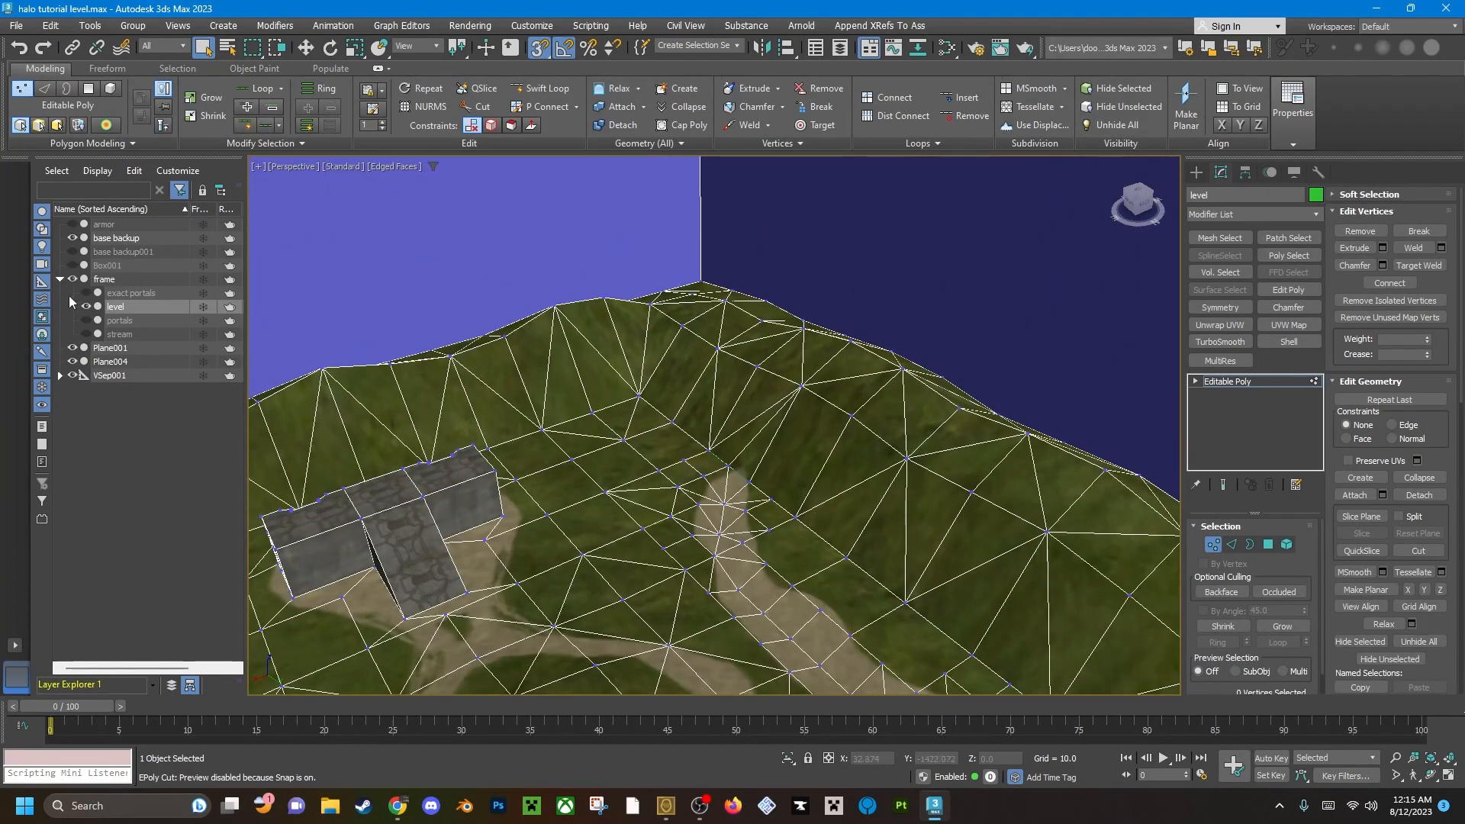
pyautogui.moveTo(679, 431); pyautogui.dragTo(653, 368, button='middle')
pyautogui.scroll(-5, 655, 371)
pyautogui.scroll(4, 655, 373)
# Hide the level to locate the next error line, and show the level again at that spot.
pyautogui.click(86, 307)
pyautogui.scroll(-5, 684, 426)
pyautogui.keyDown('alt'); pyautogui.moveTo(696, 426); pyautogui.dragTo(972, 438, button='middle'); pyautogui.keyUp('alt')
pyautogui.scroll(8, 714, 395)
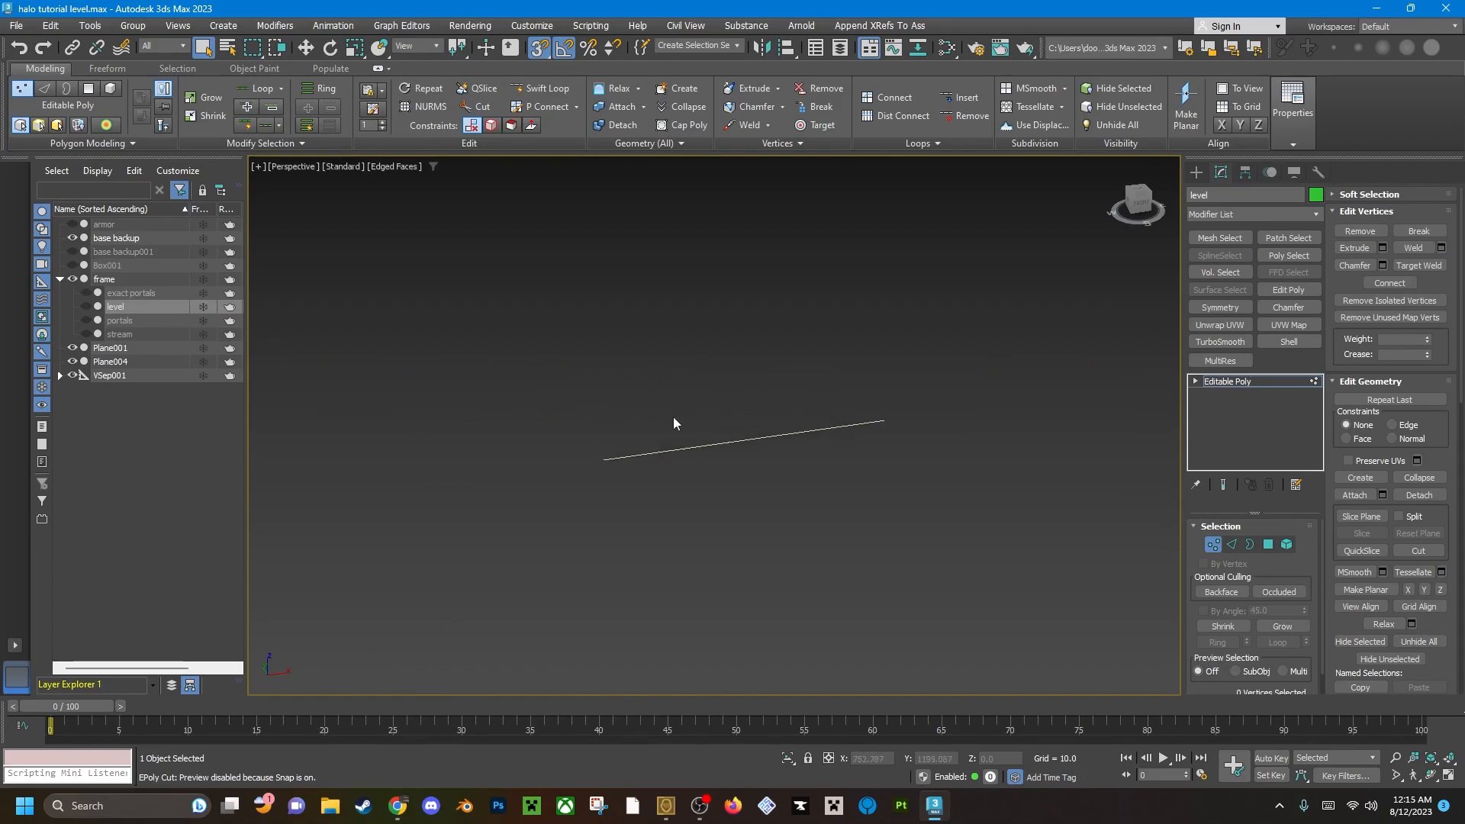
pyautogui.click(87, 307)
# Lower the terrain rim vertex on the flagged edge below the blue sky wall, and select the wall polygon.
pyautogui.click(733, 450)
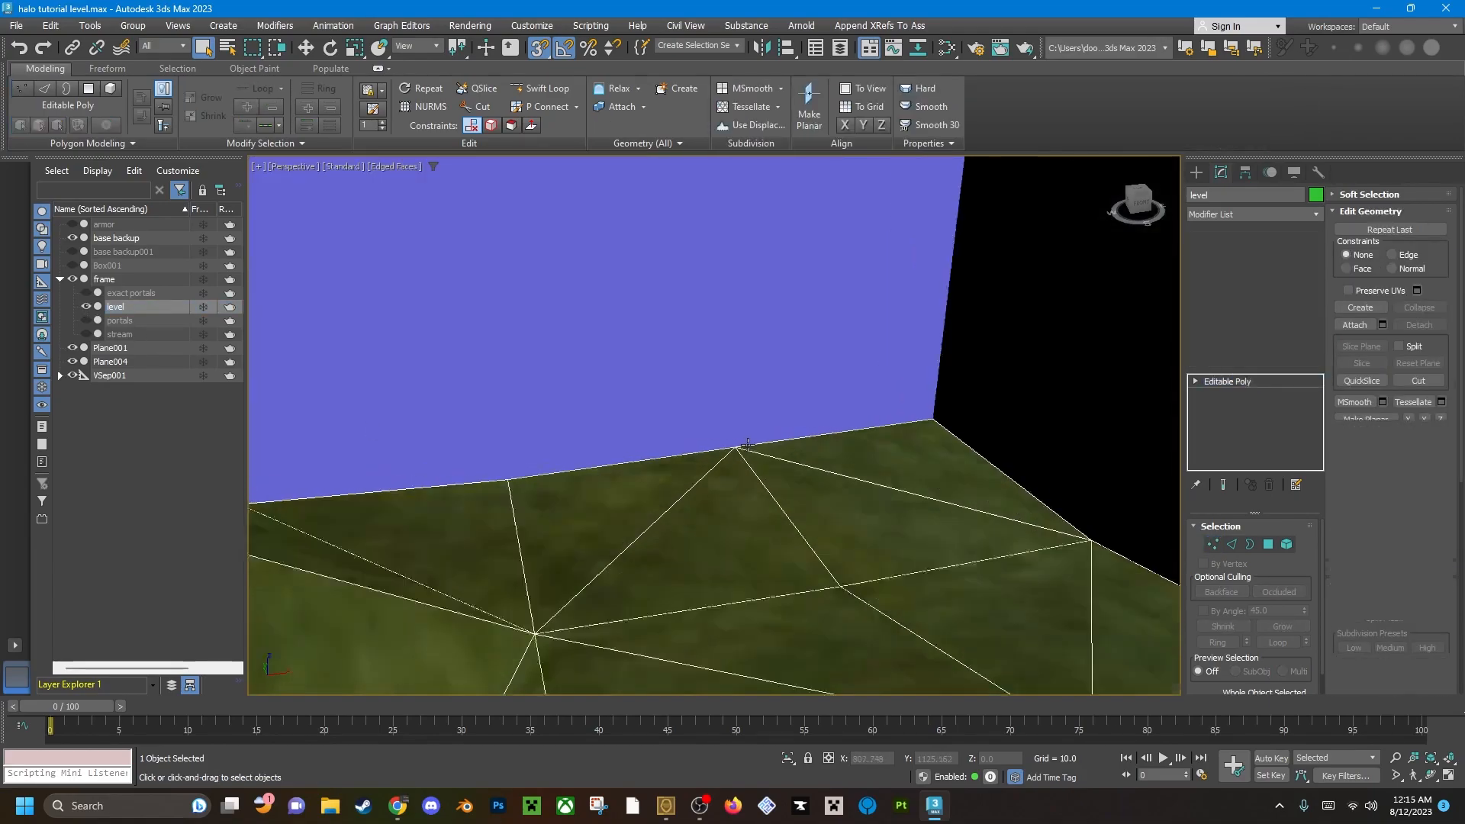
pyautogui.keyDown('alt'); pyautogui.moveTo(733, 450); pyautogui.dragTo(763, 431, button='middle'); pyautogui.keyUp('alt')
pyautogui.press('w')
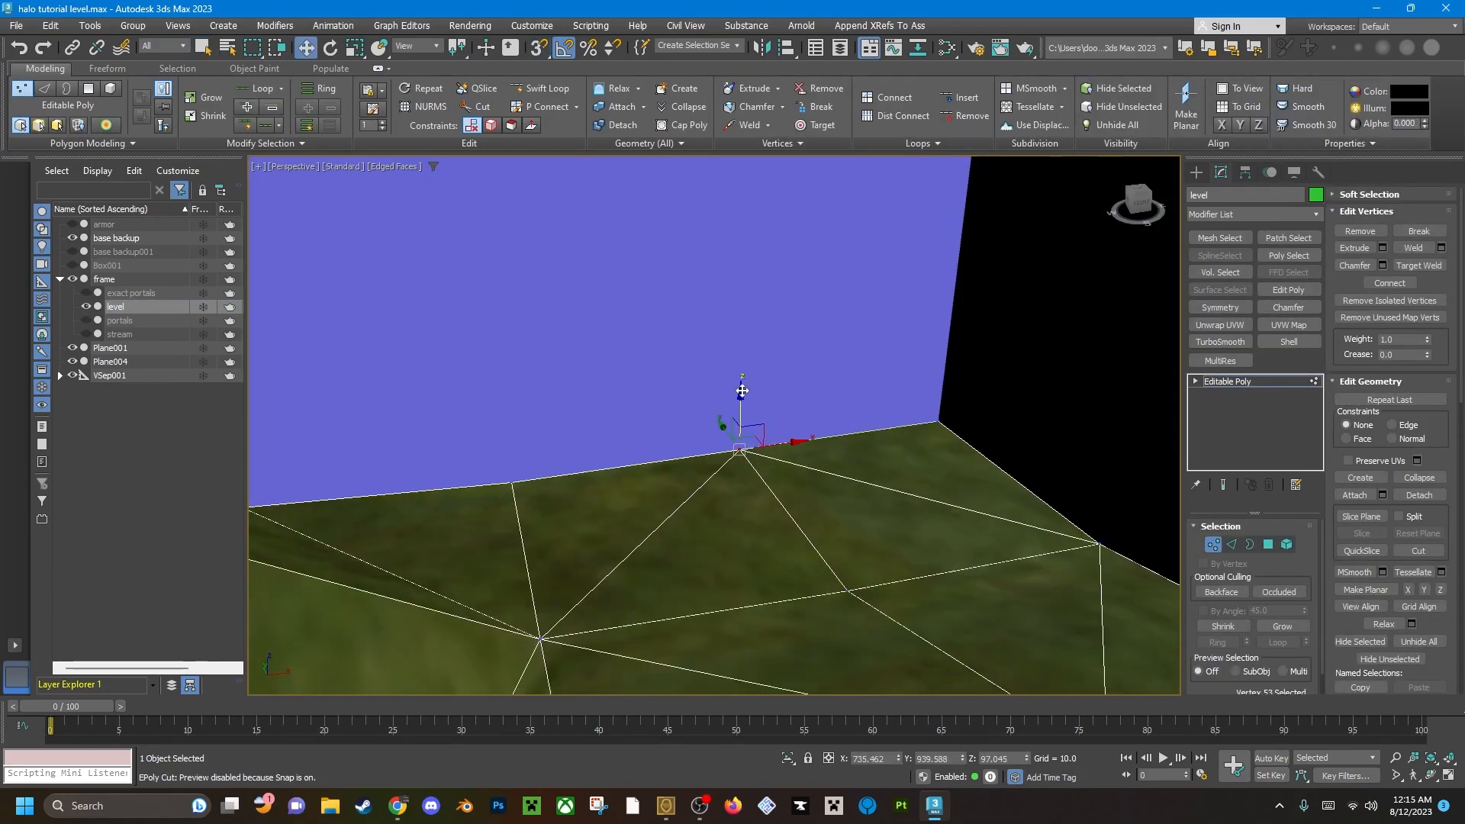
pyautogui.moveTo(742, 390); pyautogui.dragTo(749, 451)
pyautogui.press('4')
pyautogui.click(719, 470)
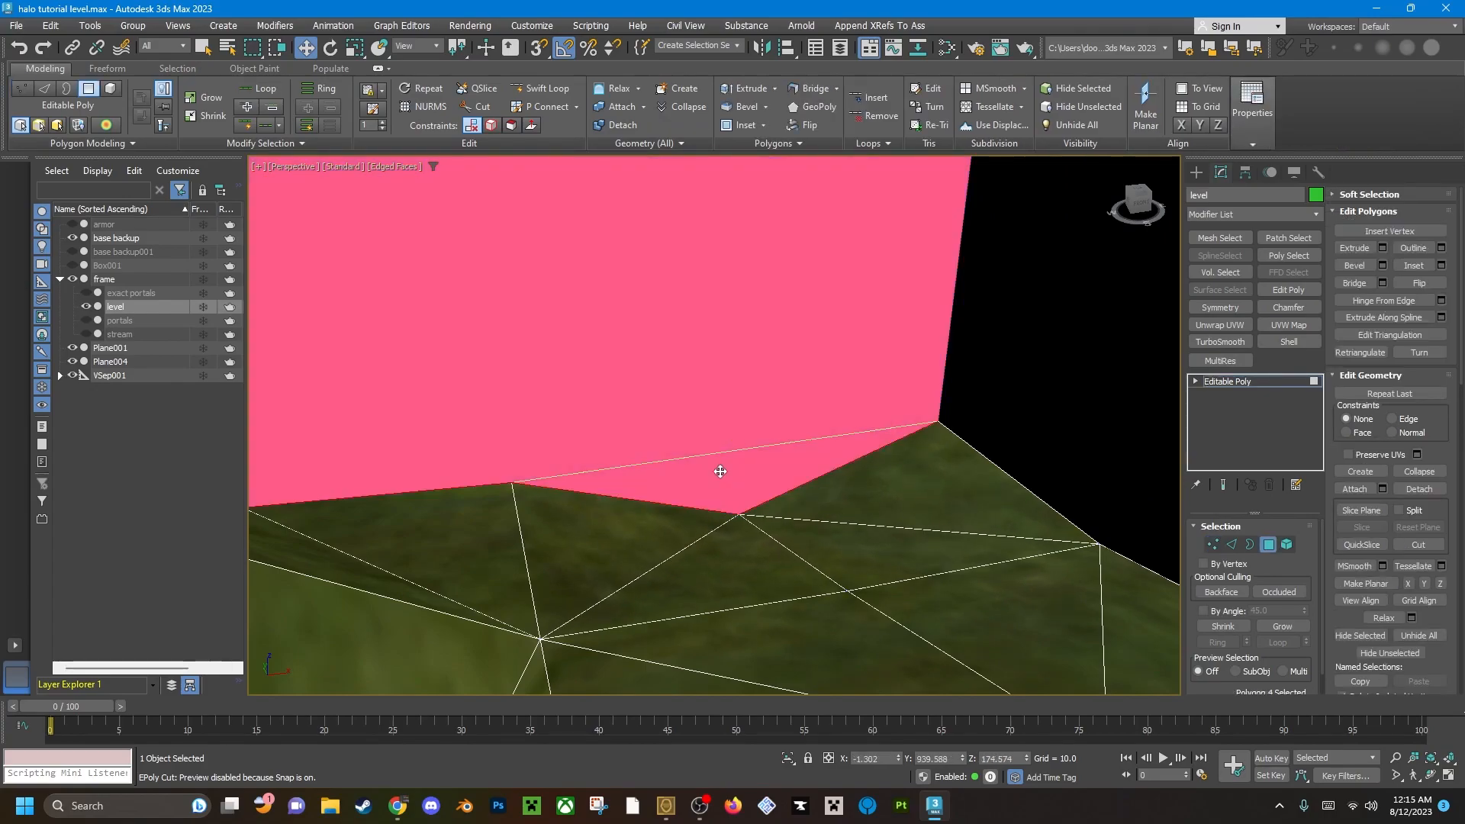
# Change the level's object properties so that the outer side of its walls is displayed.
pyautogui.keyDown('alt'); pyautogui.moveTo(719, 514); pyautogui.dragTo(769, 423, button='middle'); pyautogui.keyUp('alt')
pyautogui.scroll(-5, 769, 423)
pyautogui.scroll(-5, 770, 423)
pyautogui.rightClick(776, 462)
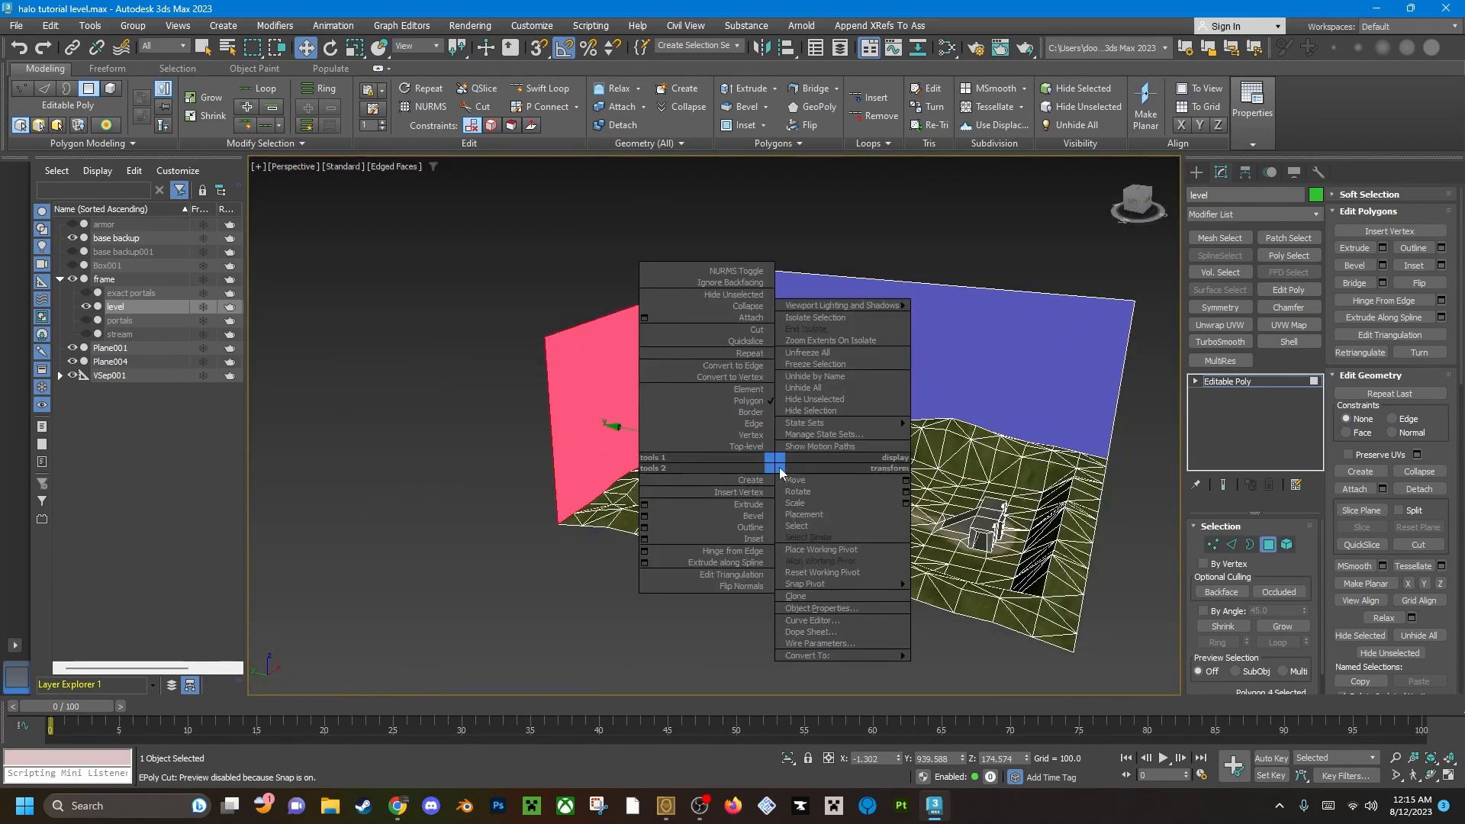
pyautogui.click(838, 612)
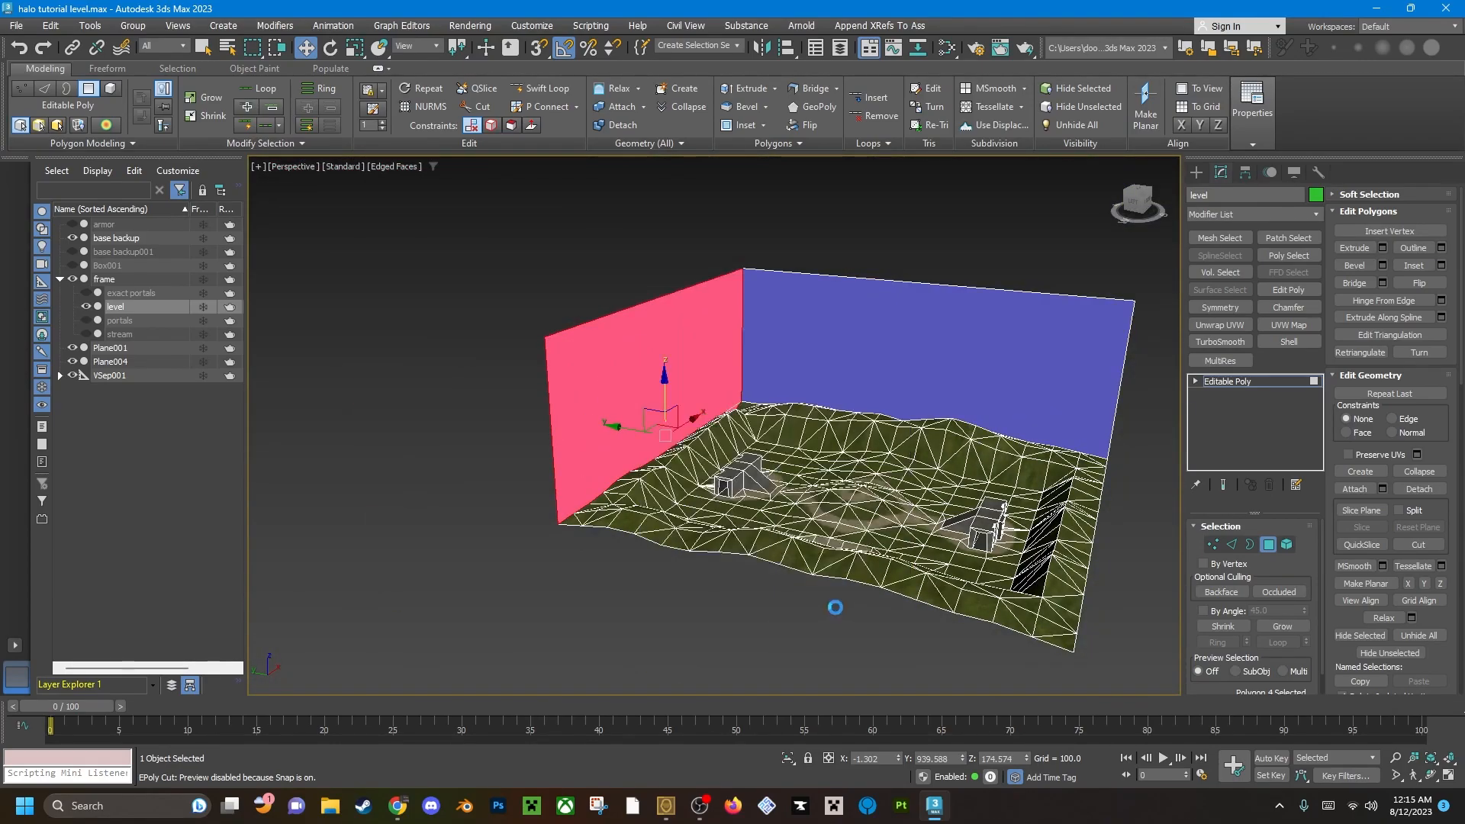
pyautogui.click(796, 618)
# Examine the selected sky wall from outside and inside where its lower edge meets the terrain rim.
pyautogui.keyDown('alt'); pyautogui.moveTo(748, 519); pyautogui.dragTo(900, 450, button='middle'); pyautogui.keyUp('alt')
pyautogui.scroll(5, 572, 428)
pyautogui.moveTo(572, 428); pyautogui.dragTo(685, 446, button='middle')
pyautogui.scroll(3, 631, 474)
pyautogui.moveTo(567, 553); pyautogui.dragTo(676, 436, button='middle')
pyautogui.scroll(-3, 654, 442)
pyautogui.moveTo(831, 427); pyautogui.dragTo(660, 479, button='middle')
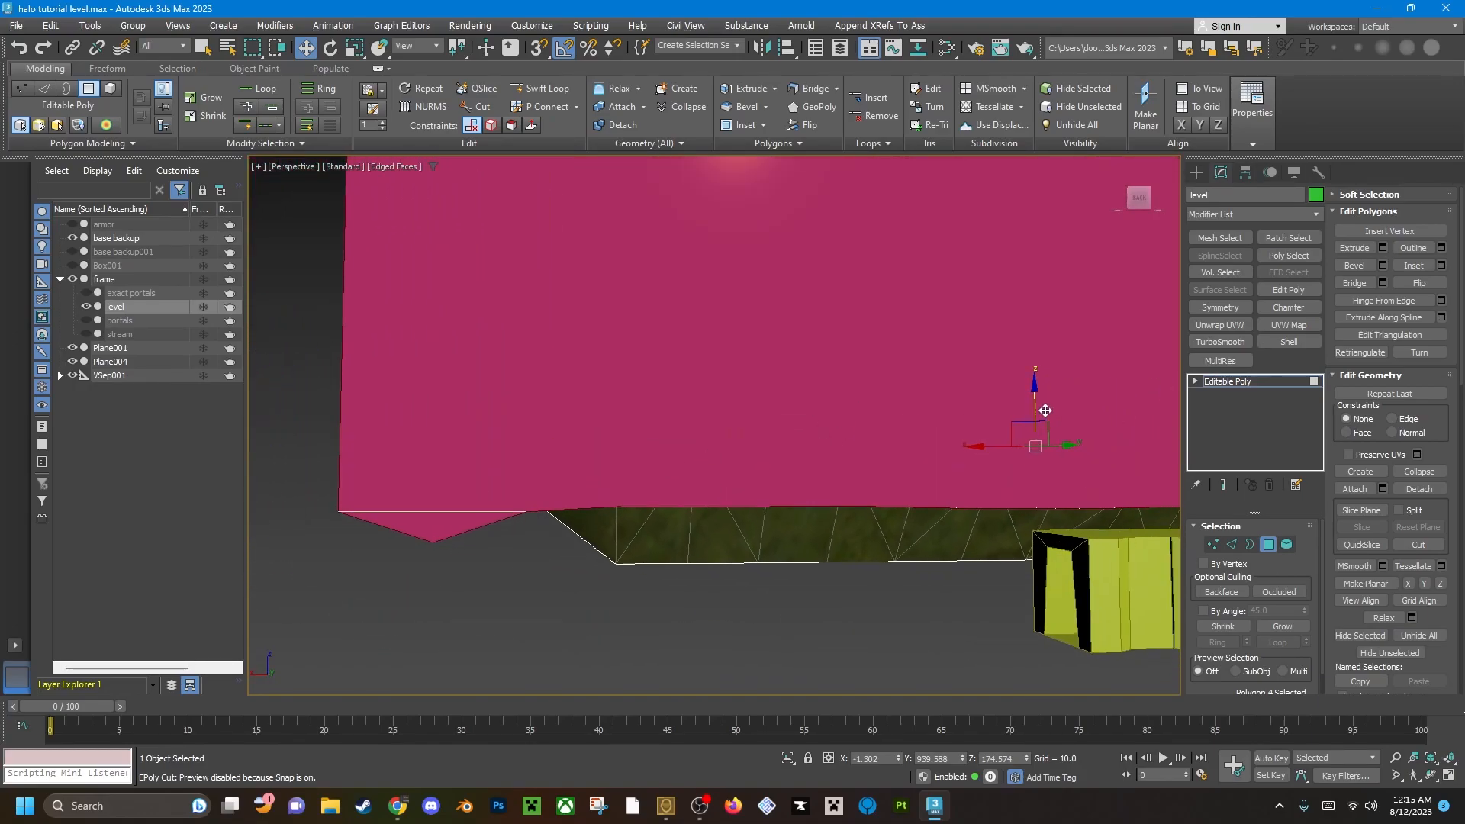
pyautogui.keyDown('alt'); pyautogui.moveTo(430, 527); pyautogui.dragTo(714, 432, button='middle'); pyautogui.keyUp('alt')
pyautogui.scroll(4, 674, 402)
pyautogui.scroll(-2, 714, 431)
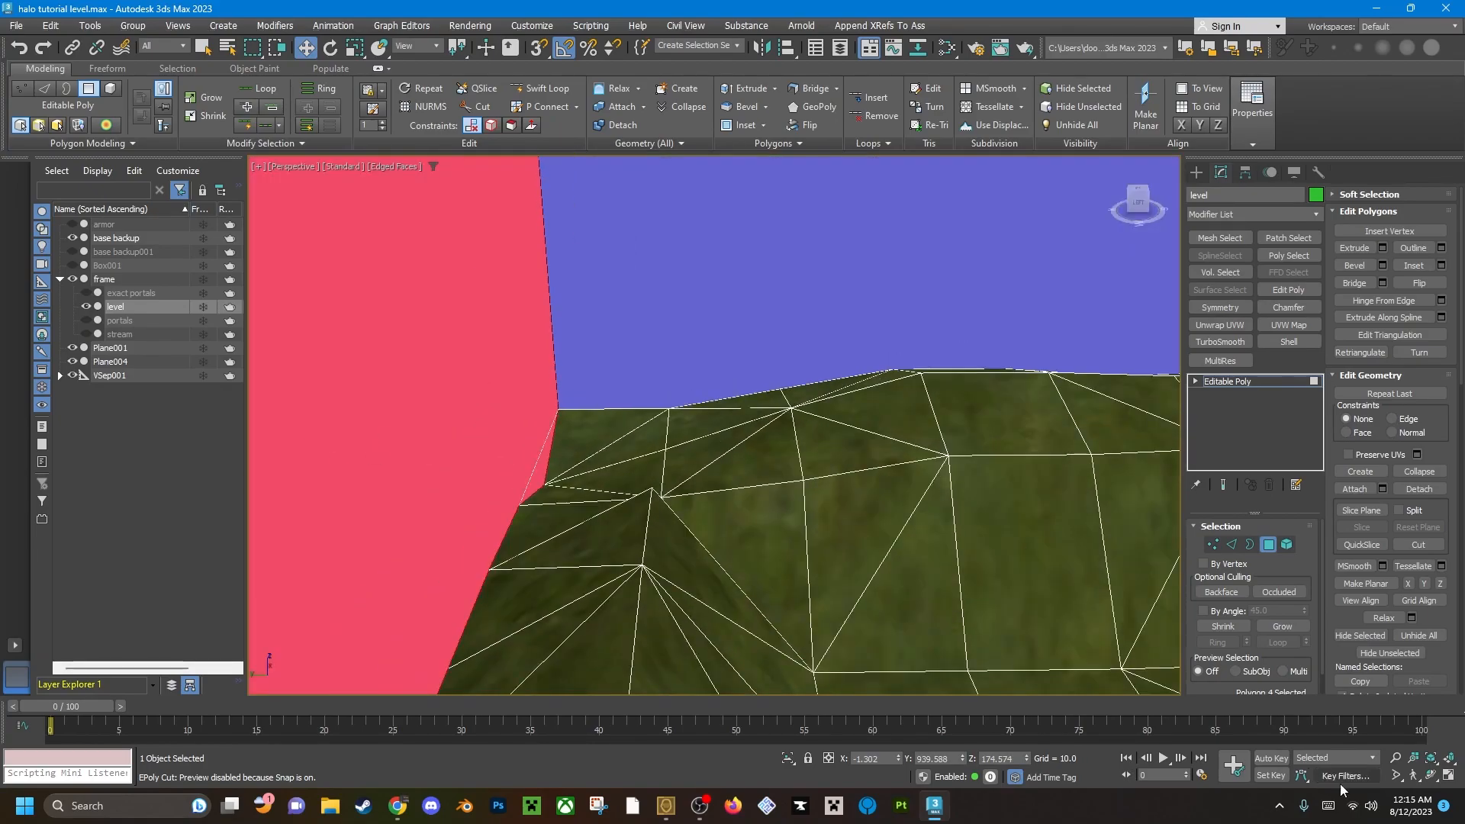
# Inspect the selected sky wall's lower edge against the terrain rim at the corner from inside and outside the level.
pyautogui.click(1433, 758)
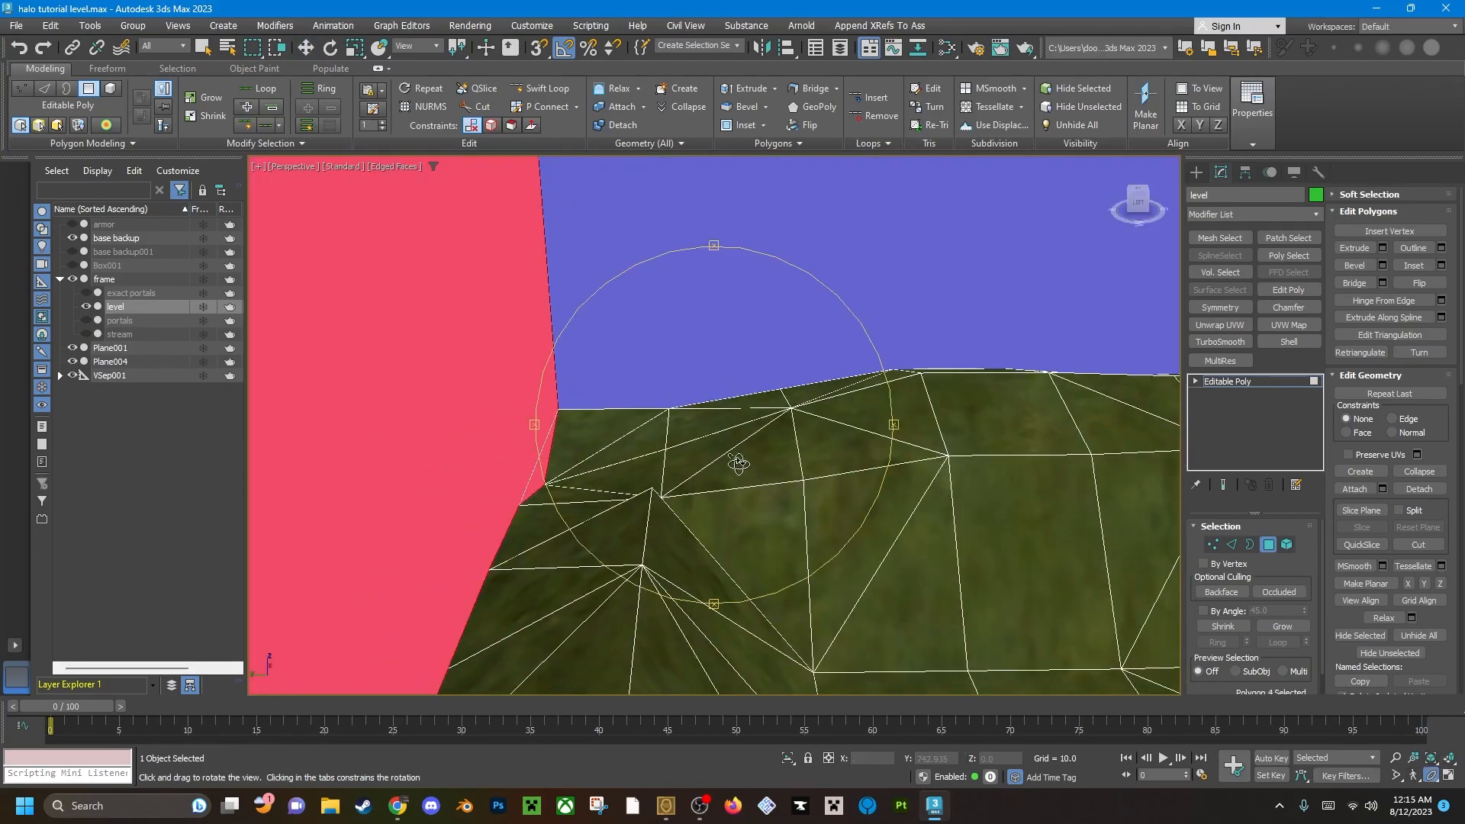
pyautogui.rightClick(637, 432)
pyautogui.keyDown('alt'); pyautogui.moveTo(637, 430); pyautogui.dragTo(610, 450, button='middle'); pyautogui.keyUp('alt')
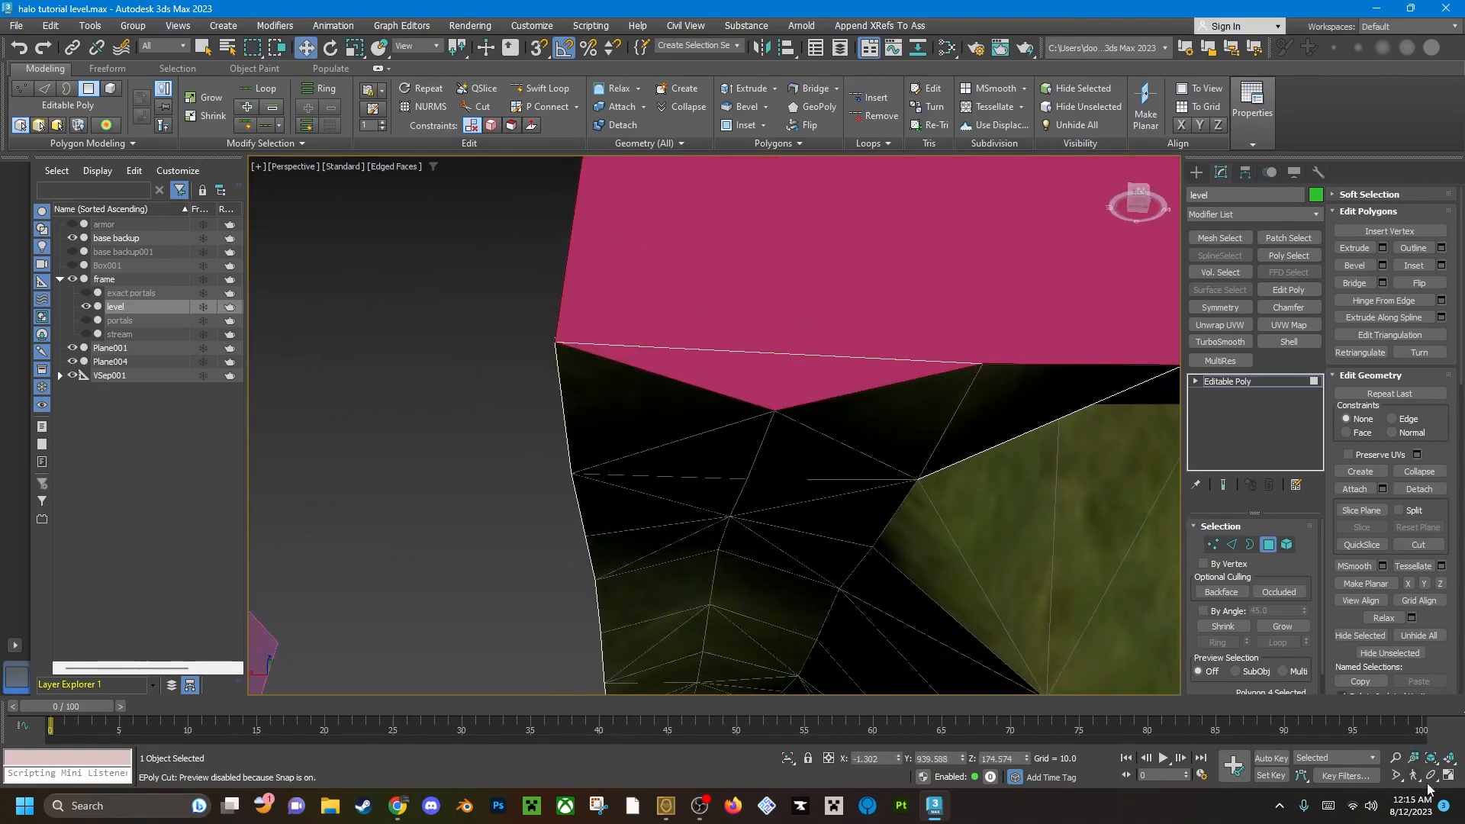
pyautogui.click(1434, 777)
pyautogui.keyDown('alt'); pyautogui.moveTo(720, 424); pyautogui.dragTo(821, 409, button='middle'); pyautogui.keyUp('alt')
pyautogui.scroll(-5, 689, 414)
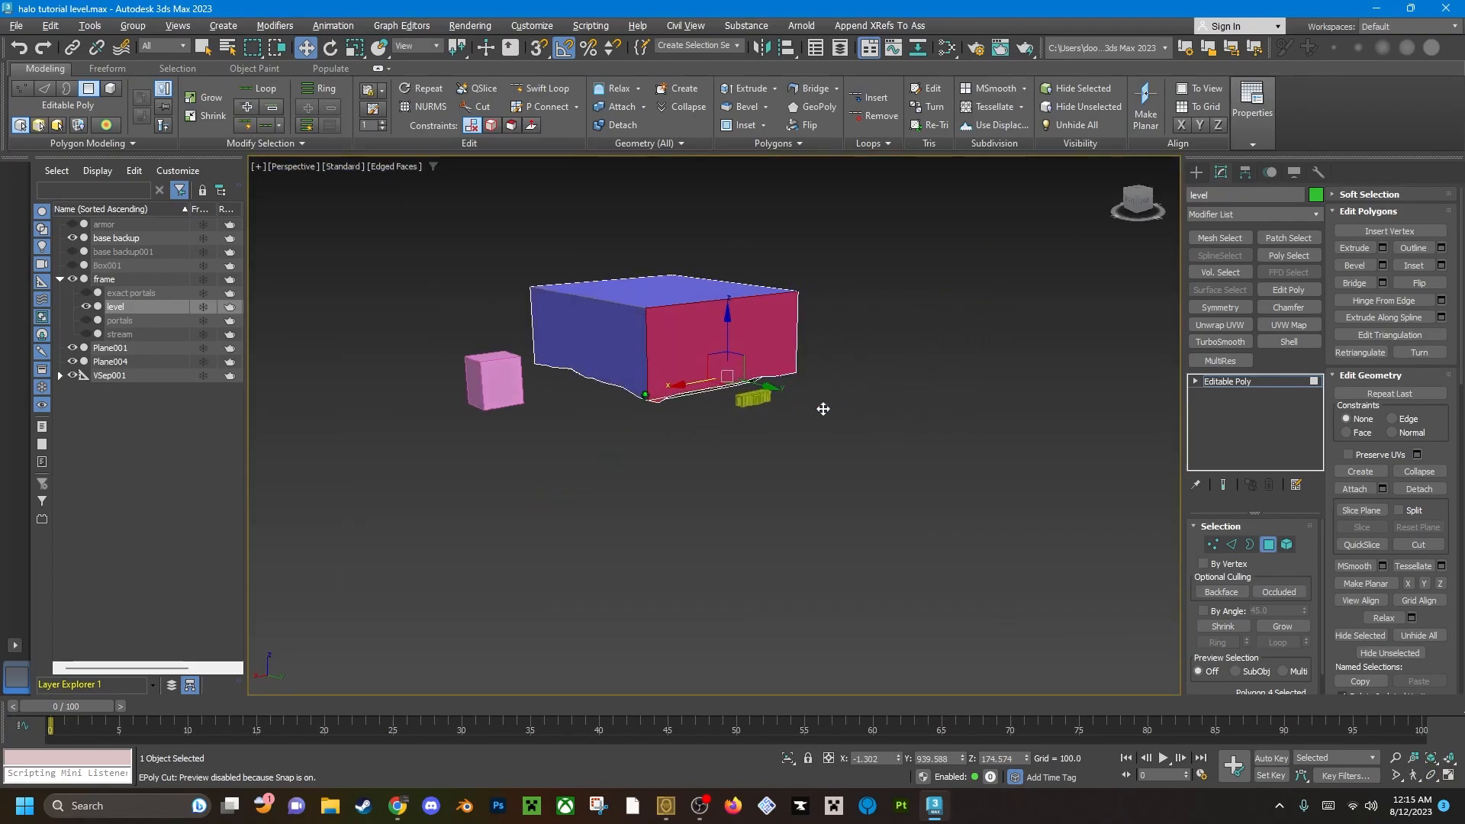
pyautogui.scroll(8, 758, 366)
pyautogui.keyDown('alt'); pyautogui.moveTo(885, 354); pyautogui.dragTo(445, 367, button='middle'); pyautogui.keyUp('alt')
pyautogui.scroll(4, 754, 429)
pyautogui.keyDown('alt'); pyautogui.moveTo(754, 429); pyautogui.dragTo(854, 435, button='middle'); pyautogui.keyUp('alt')
pyautogui.moveTo(855, 435); pyautogui.dragTo(598, 366, button='middle')
pyautogui.scroll(4, 641, 382)
# Examine the wall edge that spans across the lowered terrain rim vertex near the corner.
pyautogui.press('1')
pyautogui.click(857, 556)
pyautogui.moveTo(803, 519); pyautogui.dragTo(743, 450, button='middle')
pyautogui.press('4')
pyautogui.scroll(-4, 783, 466)
pyautogui.press('2')
pyautogui.click(781, 496)
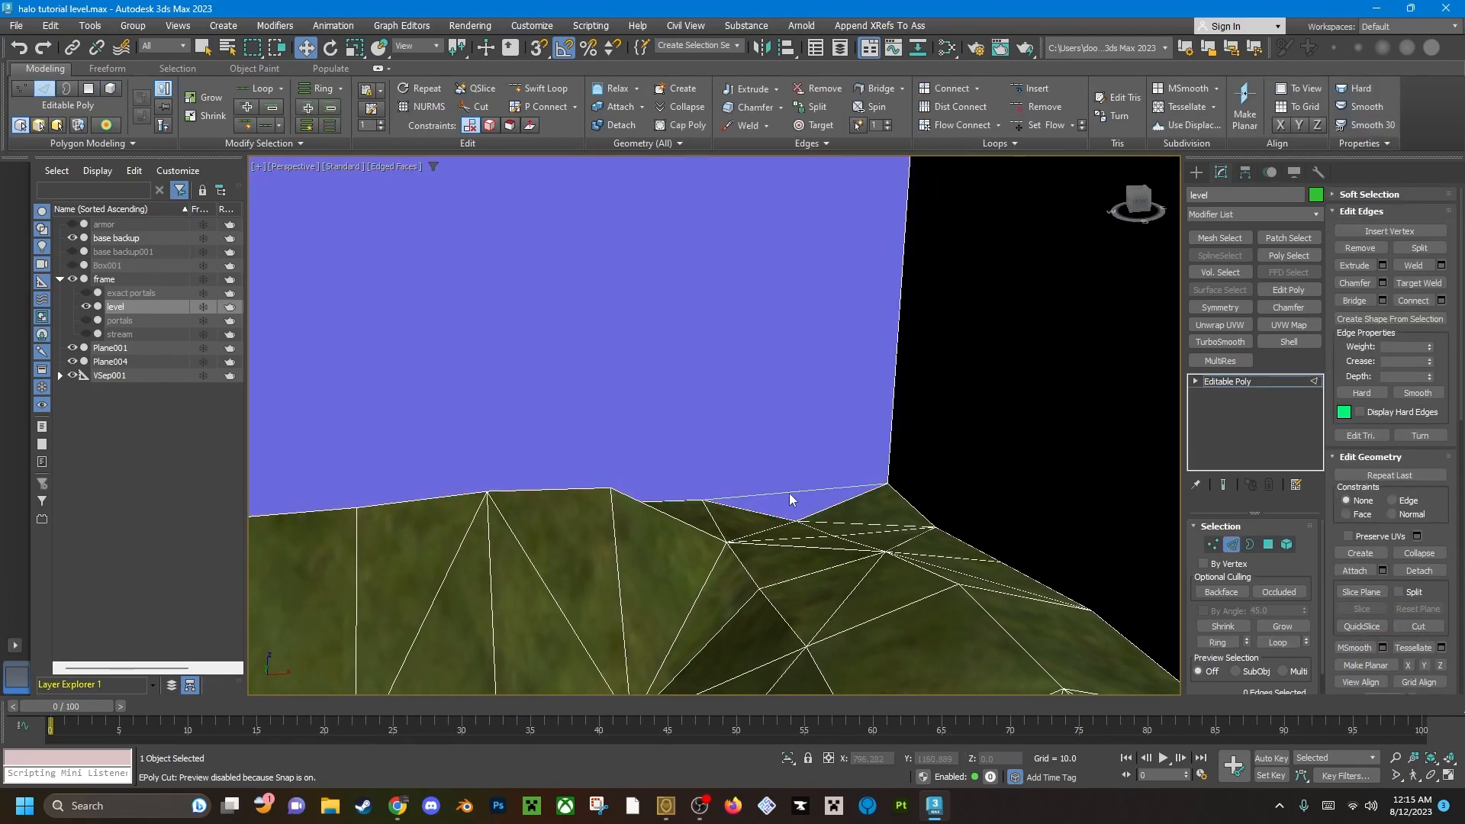
pyautogui.scroll(4, 755, 469)
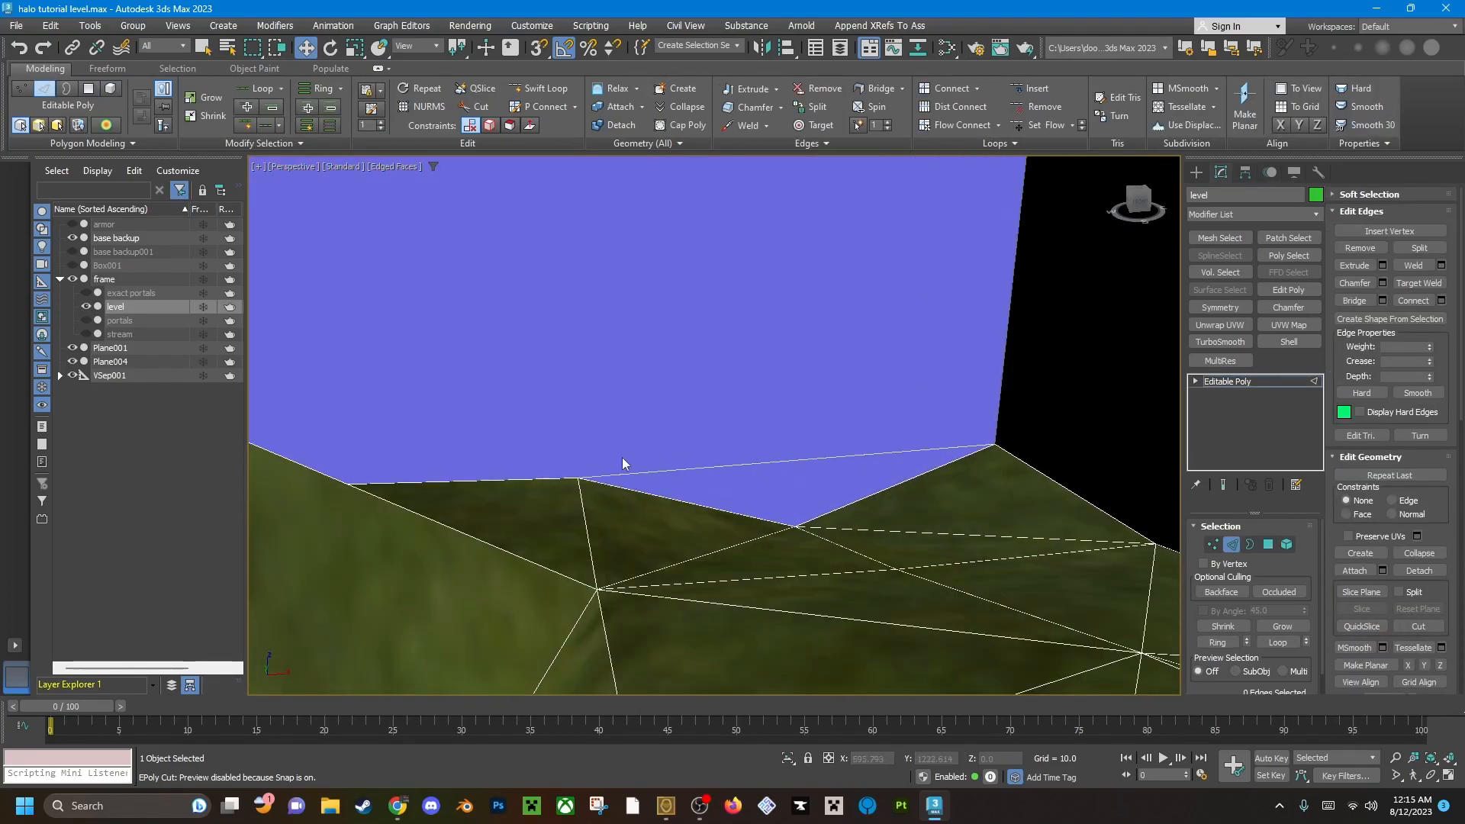
# Select the lowered rim vertex and isolate the level to inspect how the blue sky wall meets the terrain there.
pyautogui.click(60, 375)
pyautogui.click(59, 375)
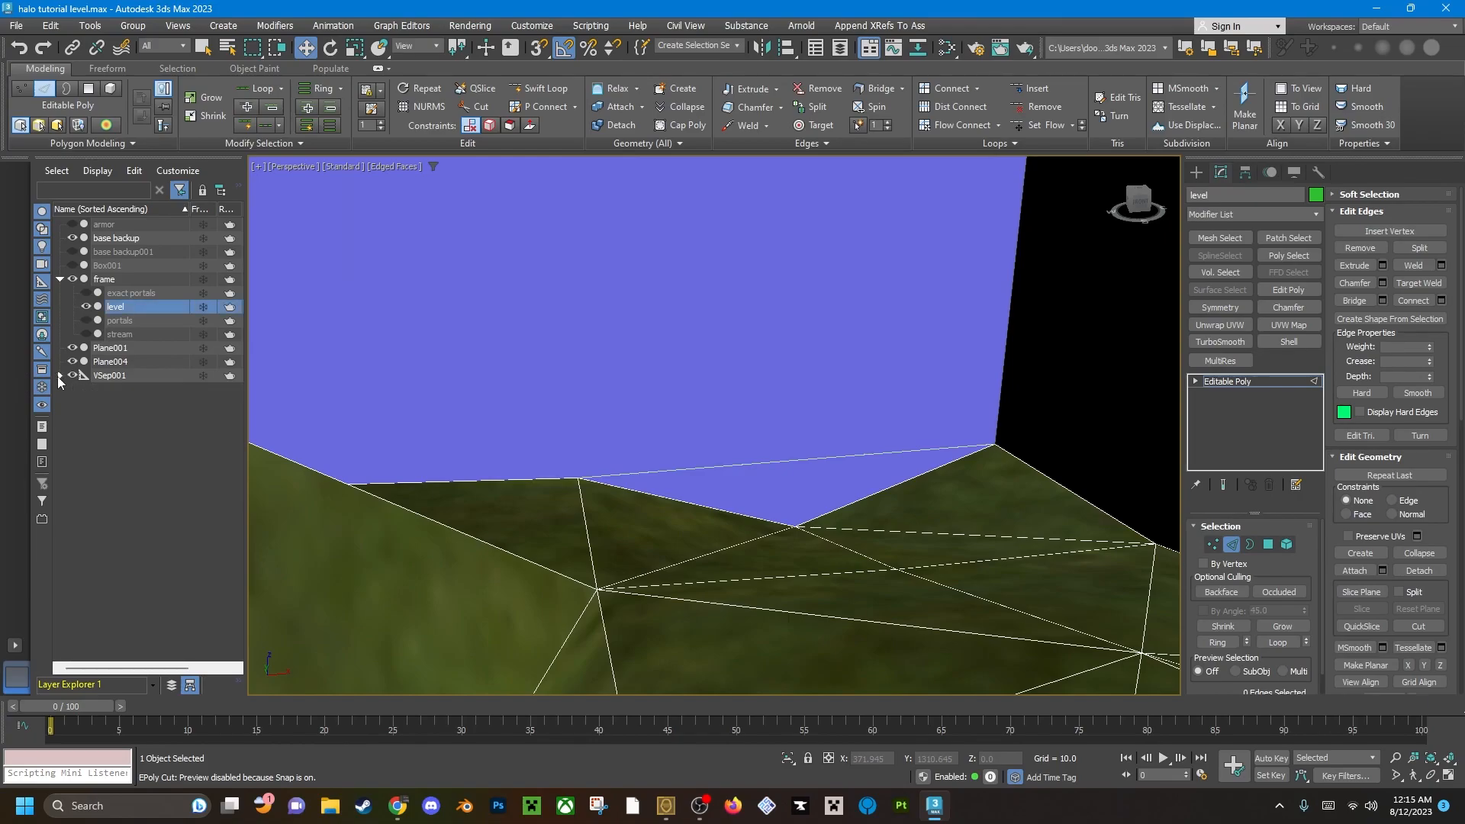
pyautogui.press('1')
pyautogui.moveTo(790, 501)
pyautogui.keyDown('alt'); pyautogui.mouseDown(button='middle')
pyautogui.moveTo(808, 532)
pyautogui.moveTo(787, 510)
pyautogui.mouseUp(button='middle'); pyautogui.keyUp('alt')
pyautogui.hotkey('alt', 'q')
pyautogui.scroll(-5, 787, 510)
pyautogui.scroll(5, 788, 510)
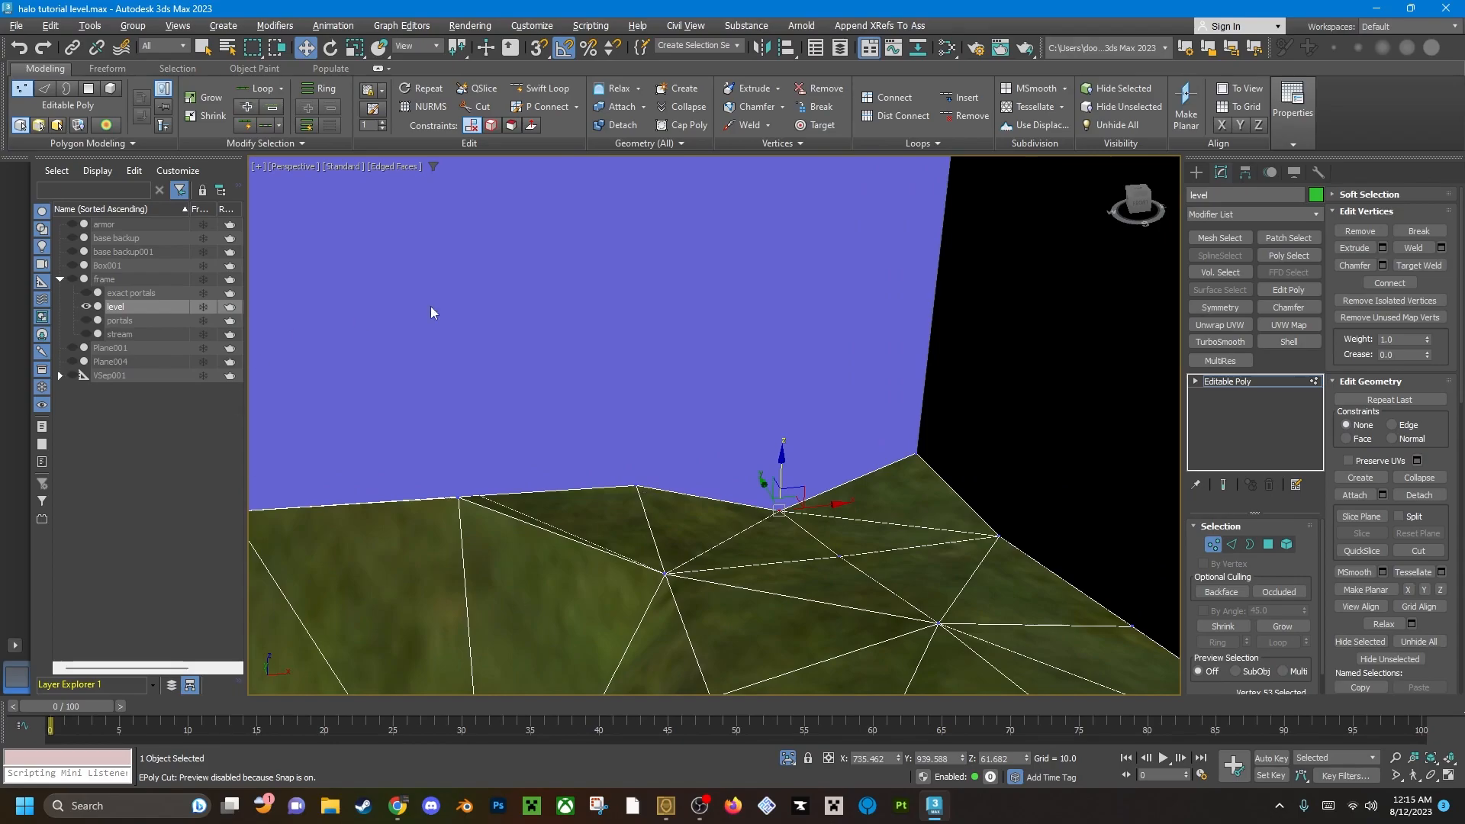
pyautogui.scroll(-7, 660, 452)
pyautogui.scroll(7, 674, 440)
pyautogui.moveTo(681, 513); pyautogui.dragTo(722, 441, button='middle')
pyautogui.scroll(4, 722, 441)
pyautogui.scroll(-3, 780, 502)
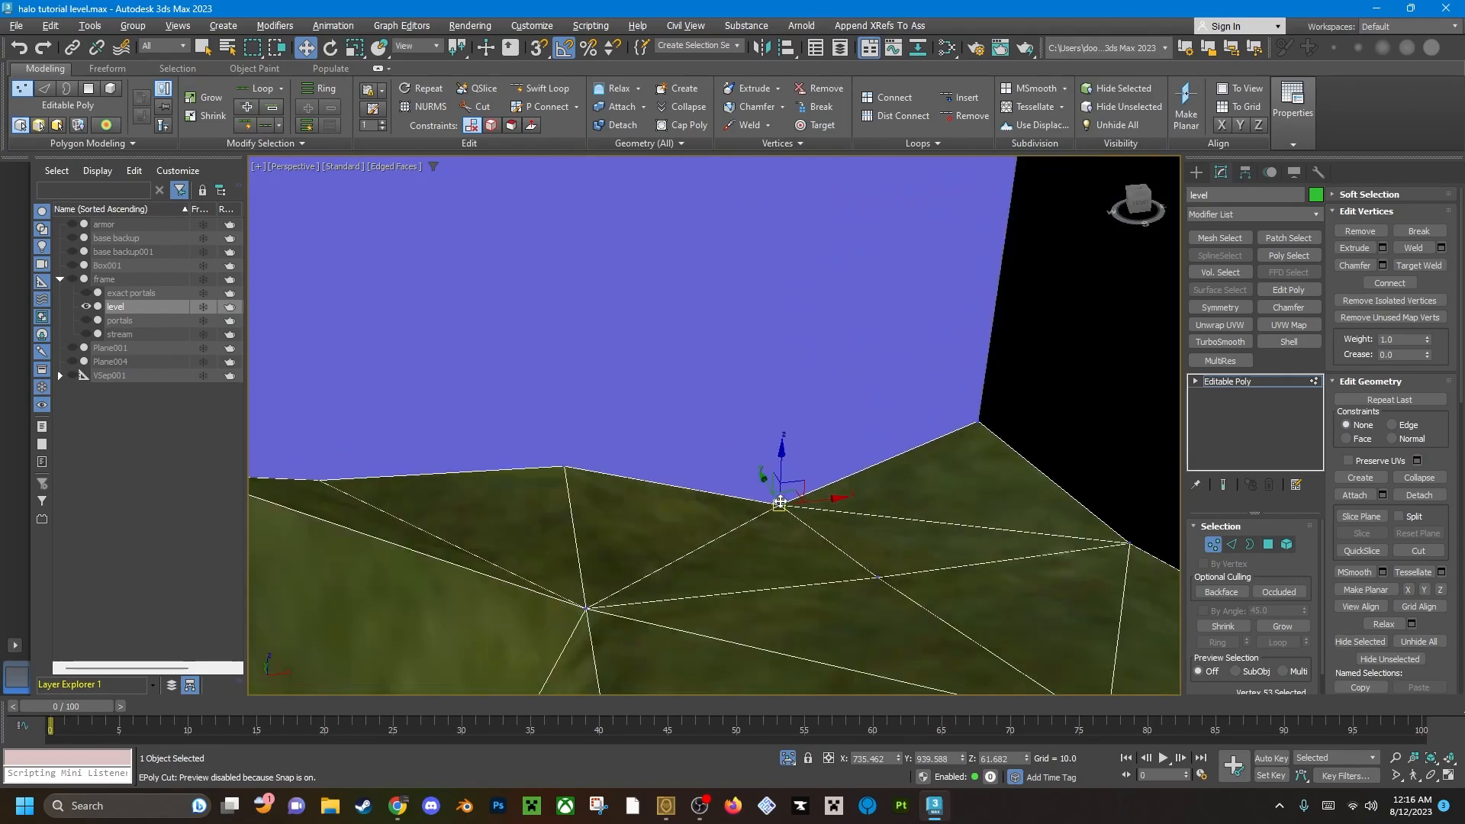
# Leave isolation and undo the lowering of the terrain rim vertex below the blue sky wall.
pyautogui.keyDown('alt'); pyautogui.moveTo(783, 489); pyautogui.dragTo(977, 463, button='middle'); pyautogui.keyUp('alt')
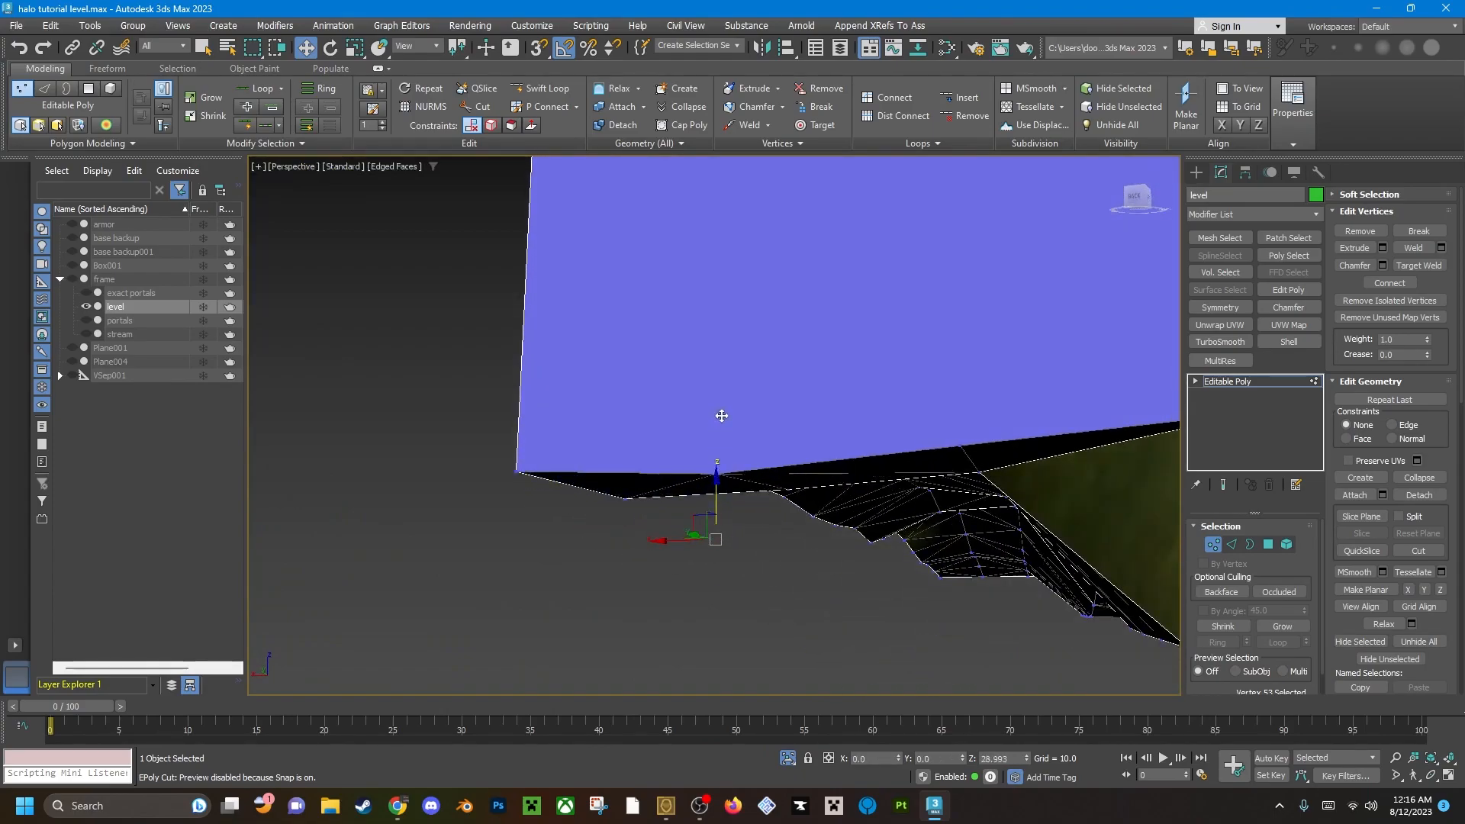
pyautogui.hotkey('alt', 'q')
pyautogui.keyDown('alt'); pyautogui.moveTo(844, 473); pyautogui.dragTo(672, 513, button='middle'); pyautogui.keyUp('alt')
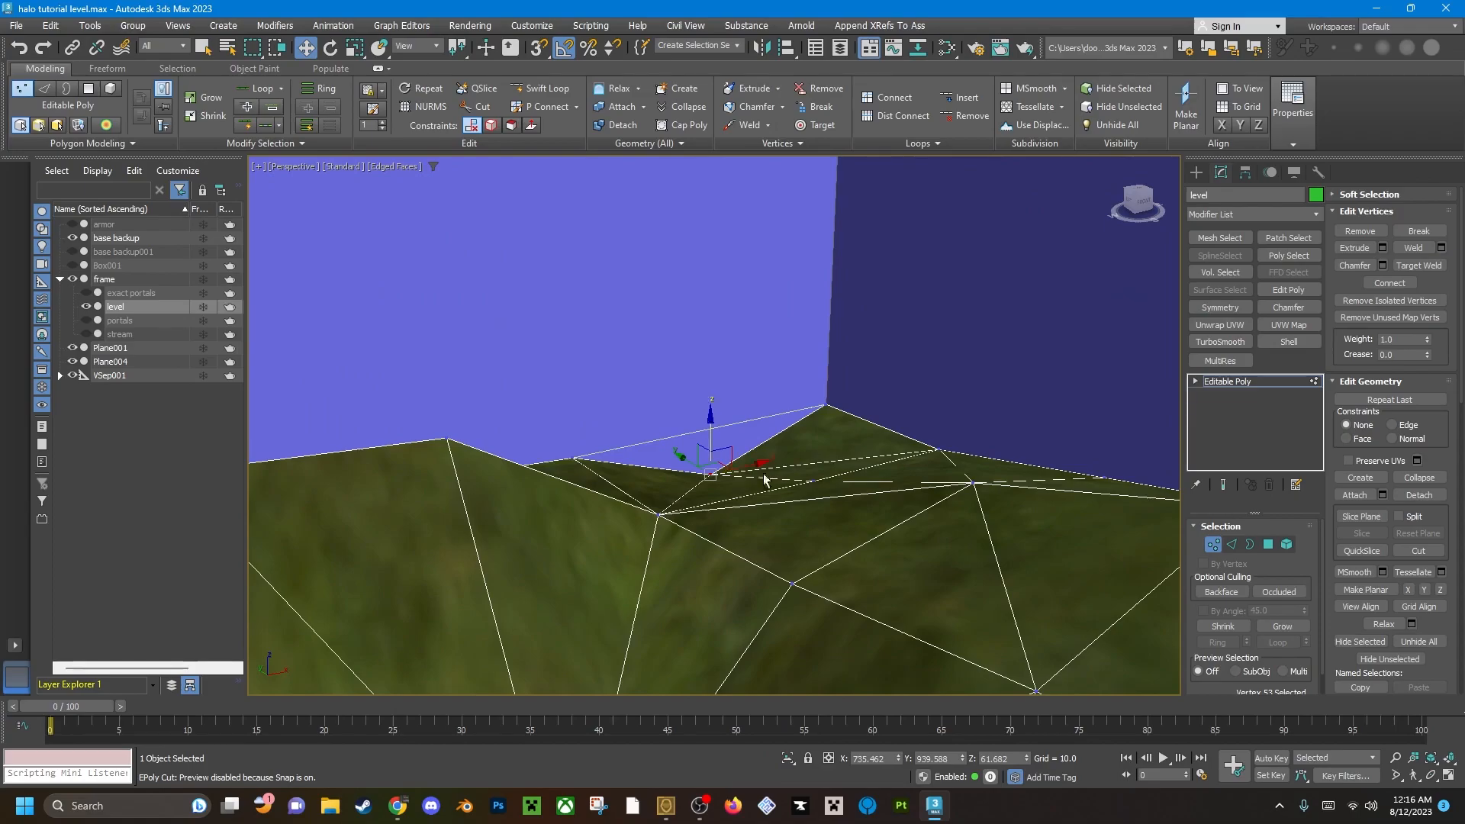
pyautogui.hotkey('ctrl', 'z')
pyautogui.hotkey('ctrl', 'z')
pyautogui.keyDown('alt'); pyautogui.moveTo(728, 451); pyautogui.dragTo(686, 451, button='middle'); pyautogui.keyUp('alt')
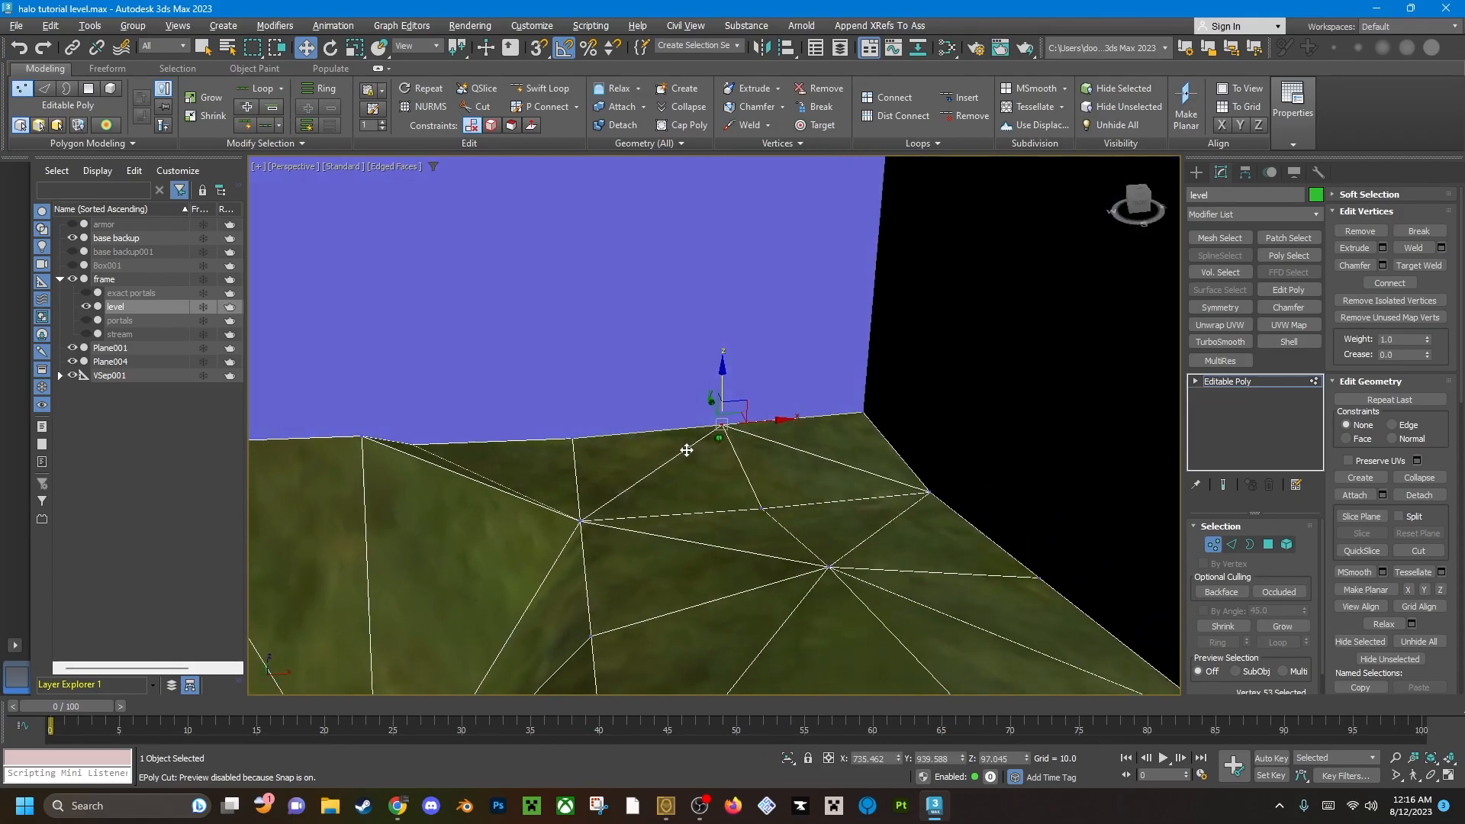
# Delete the blue sky wall polygon above the terrain rim and cap the open border left behind.
pyautogui.press('4')
pyautogui.click(718, 344)
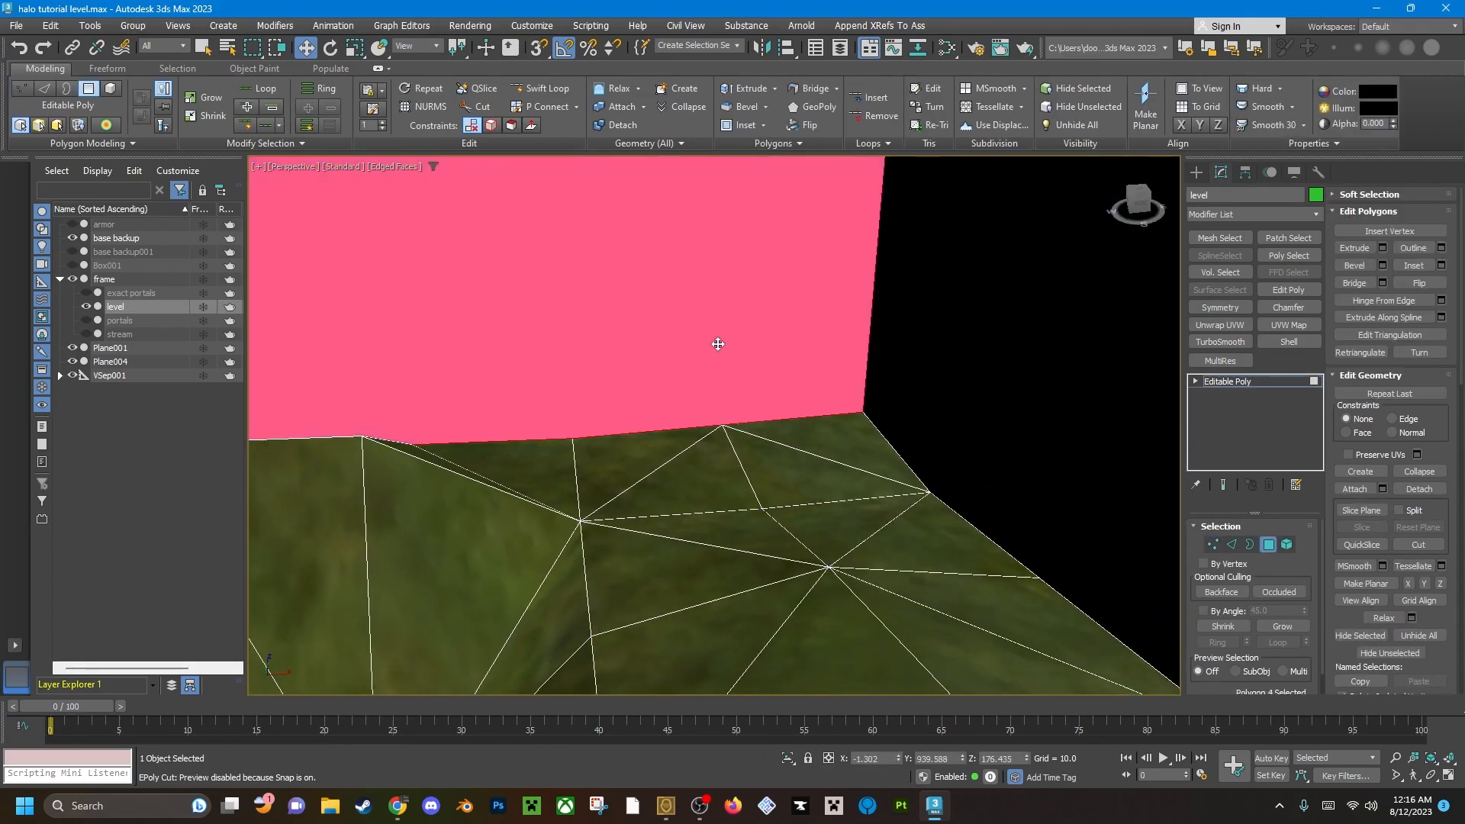
pyautogui.press('Delete')
pyautogui.scroll(-3, 725, 347)
pyautogui.moveTo(721, 362); pyautogui.dragTo(754, 415, button='middle')
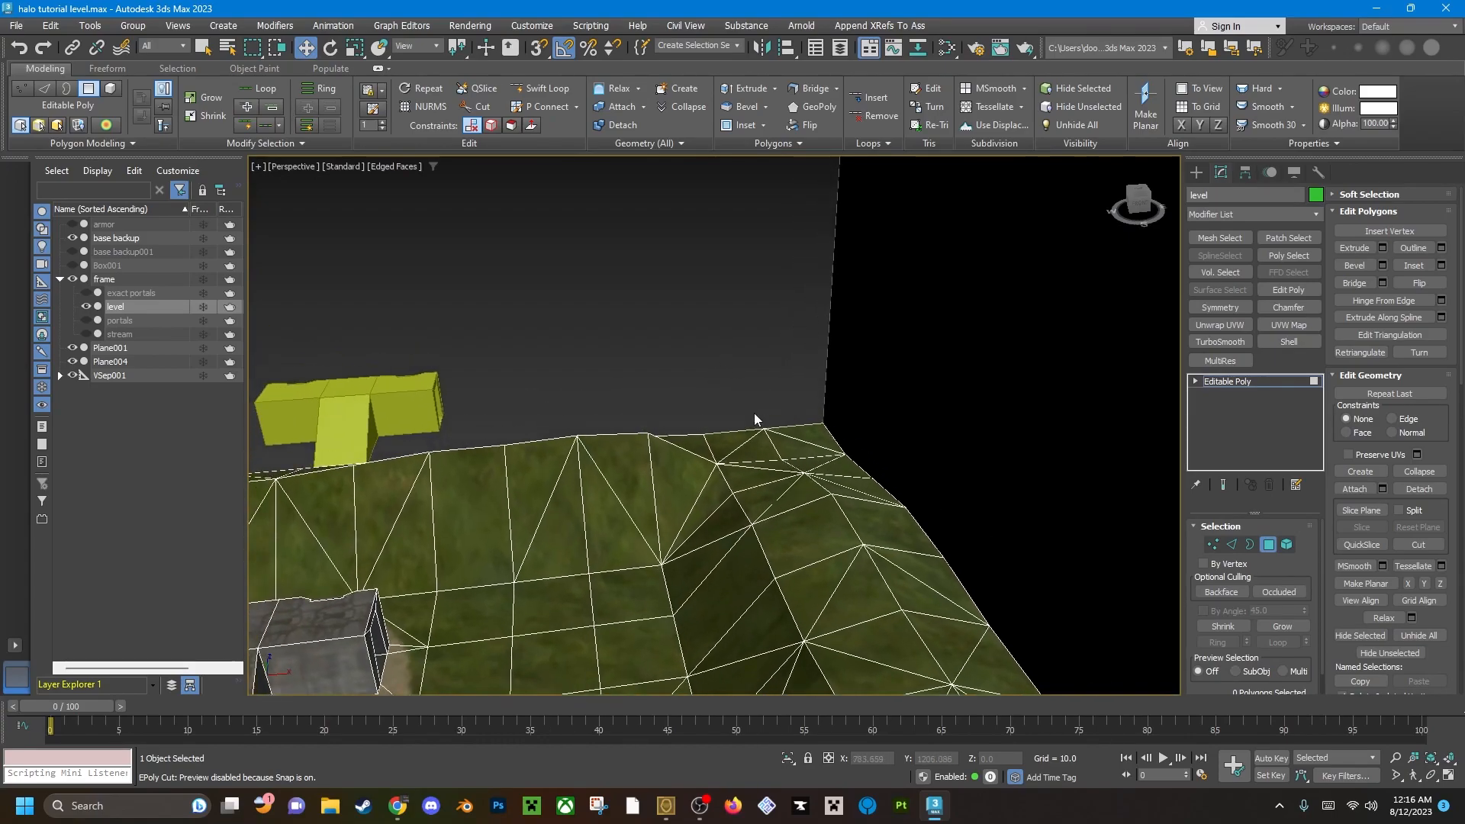
pyautogui.press('3')
pyautogui.click(756, 425)
pyautogui.moveTo(662, 427); pyautogui.dragTo(771, 431, button='middle')
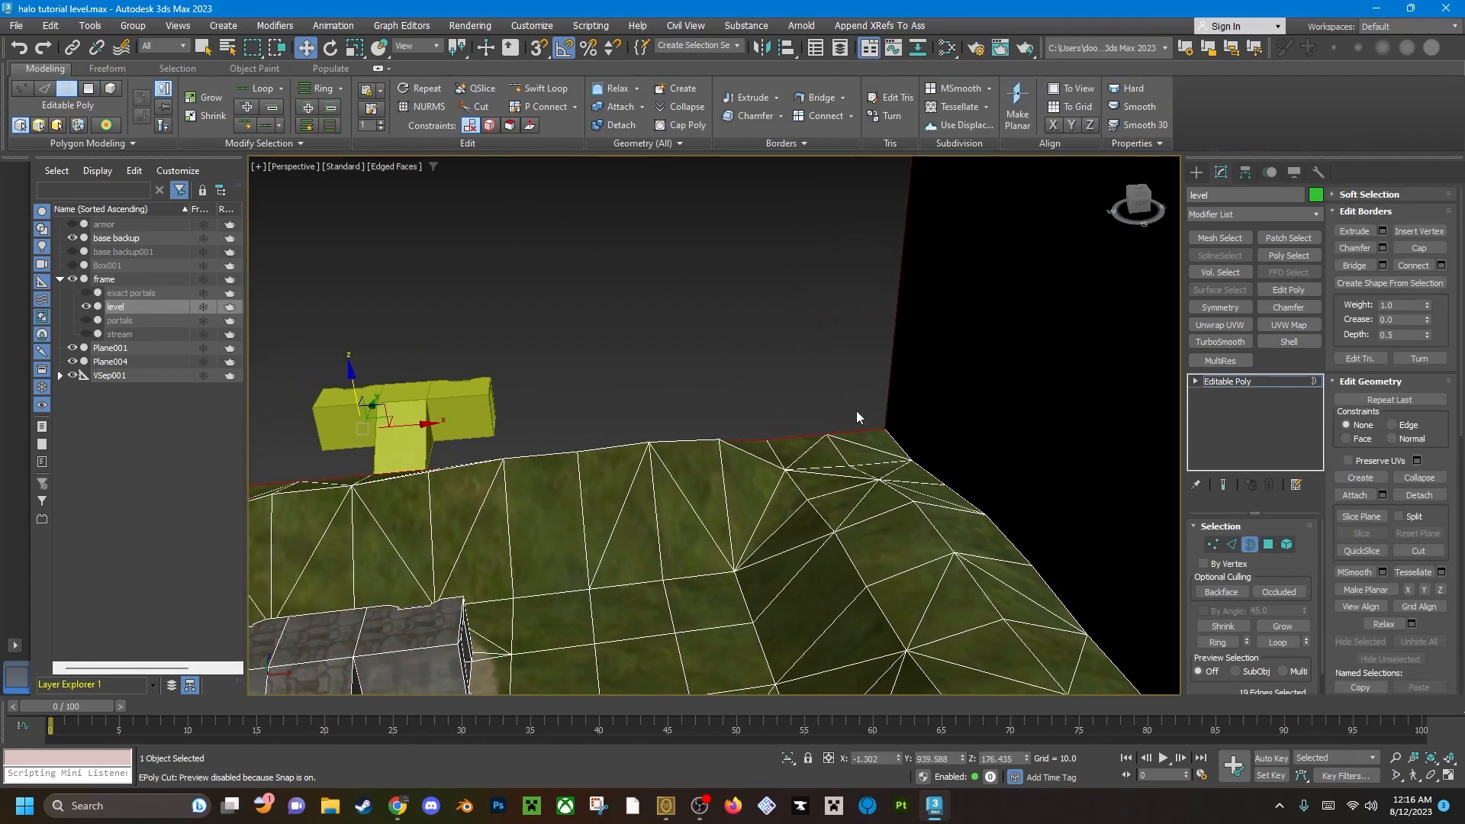
pyautogui.click(1419, 248)
# Examine the lower edge of the recapped sky wall and its rim vertices near the corner.
pyautogui.scroll(4, 840, 427)
pyautogui.press('1')
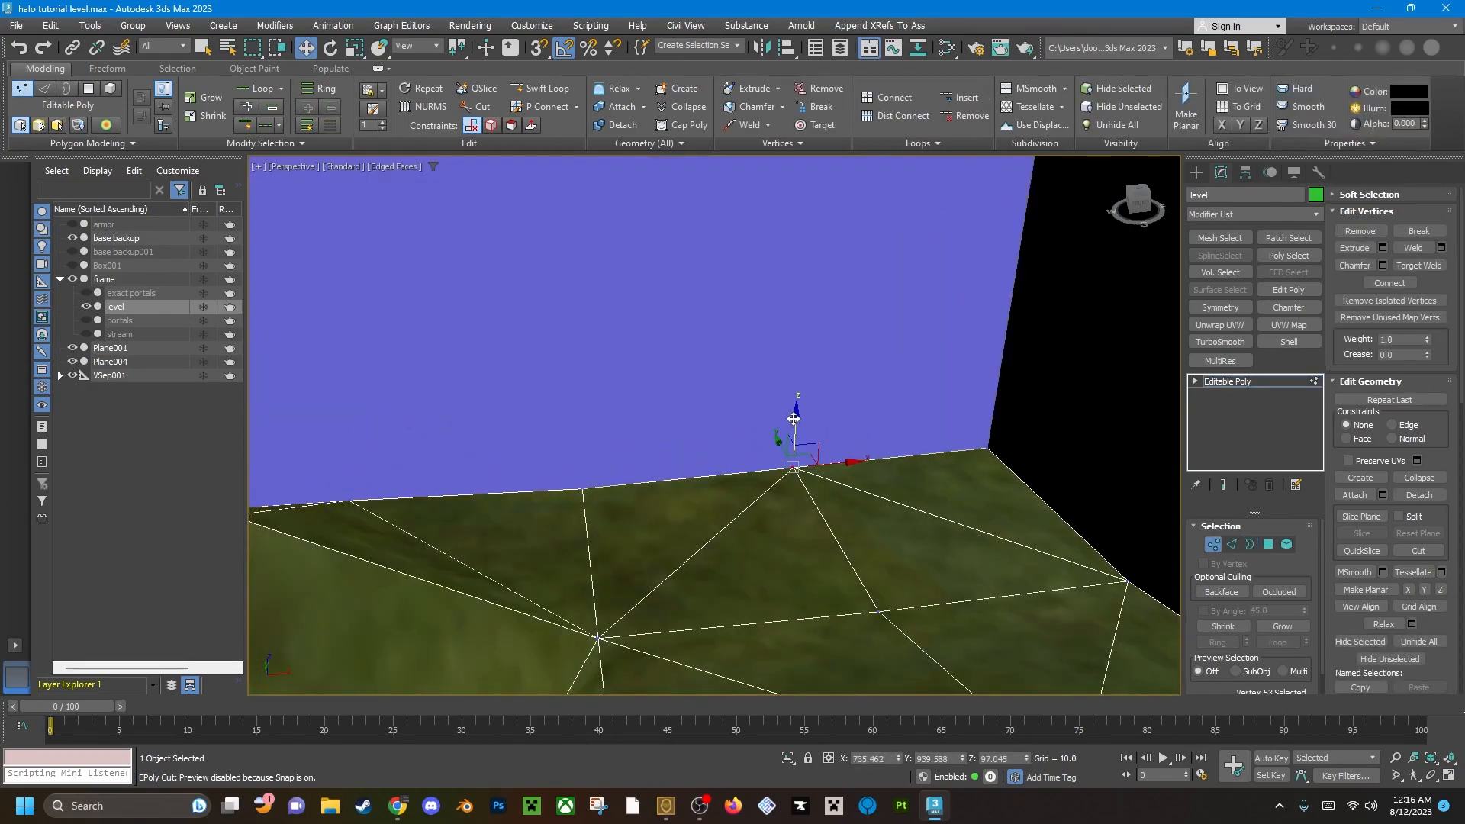
pyautogui.click(739, 569)
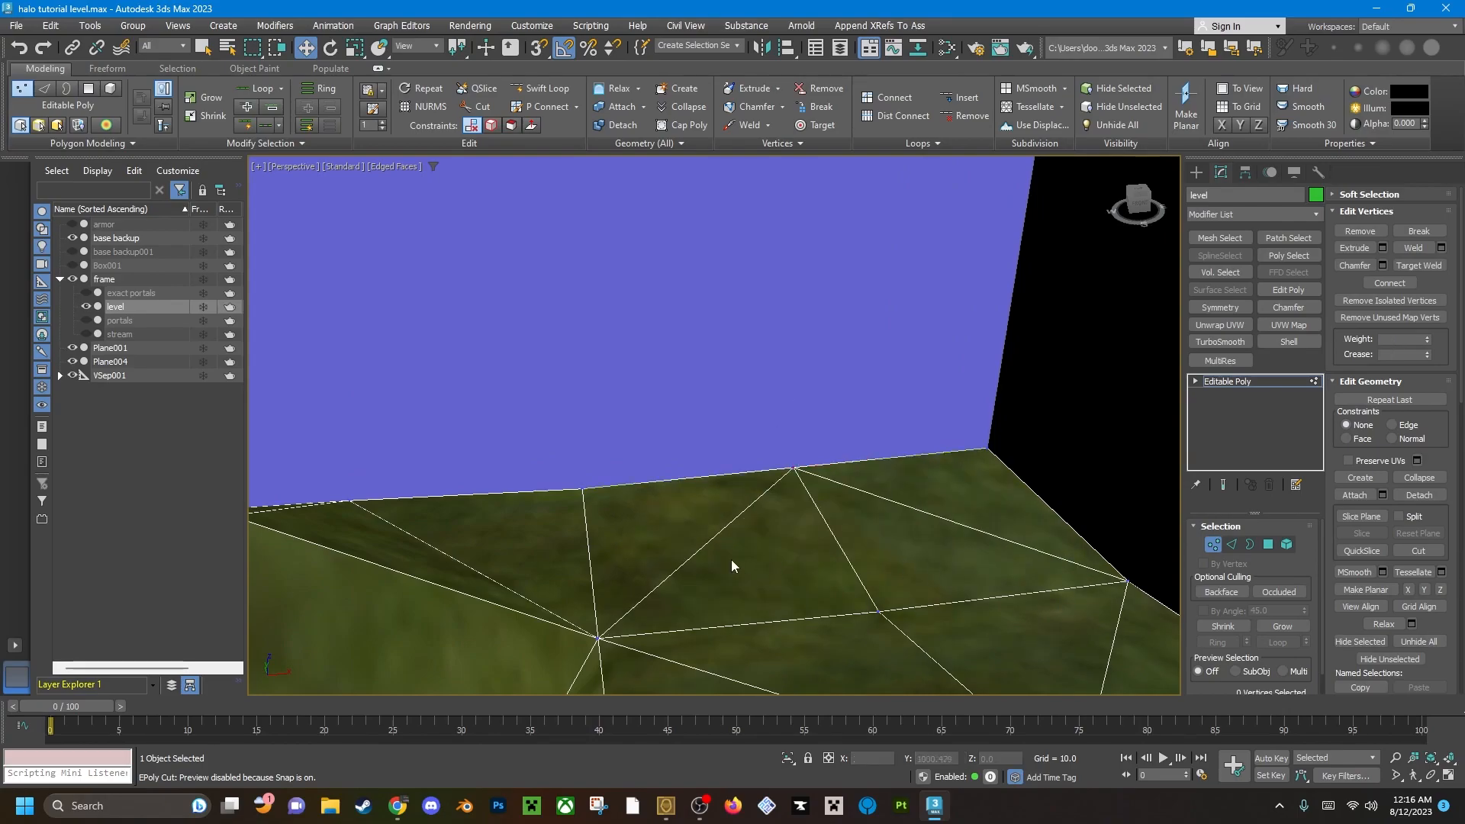
pyautogui.keyDown('alt'); pyautogui.moveTo(738, 570); pyautogui.dragTo(734, 534, button='middle'); pyautogui.keyUp('alt')
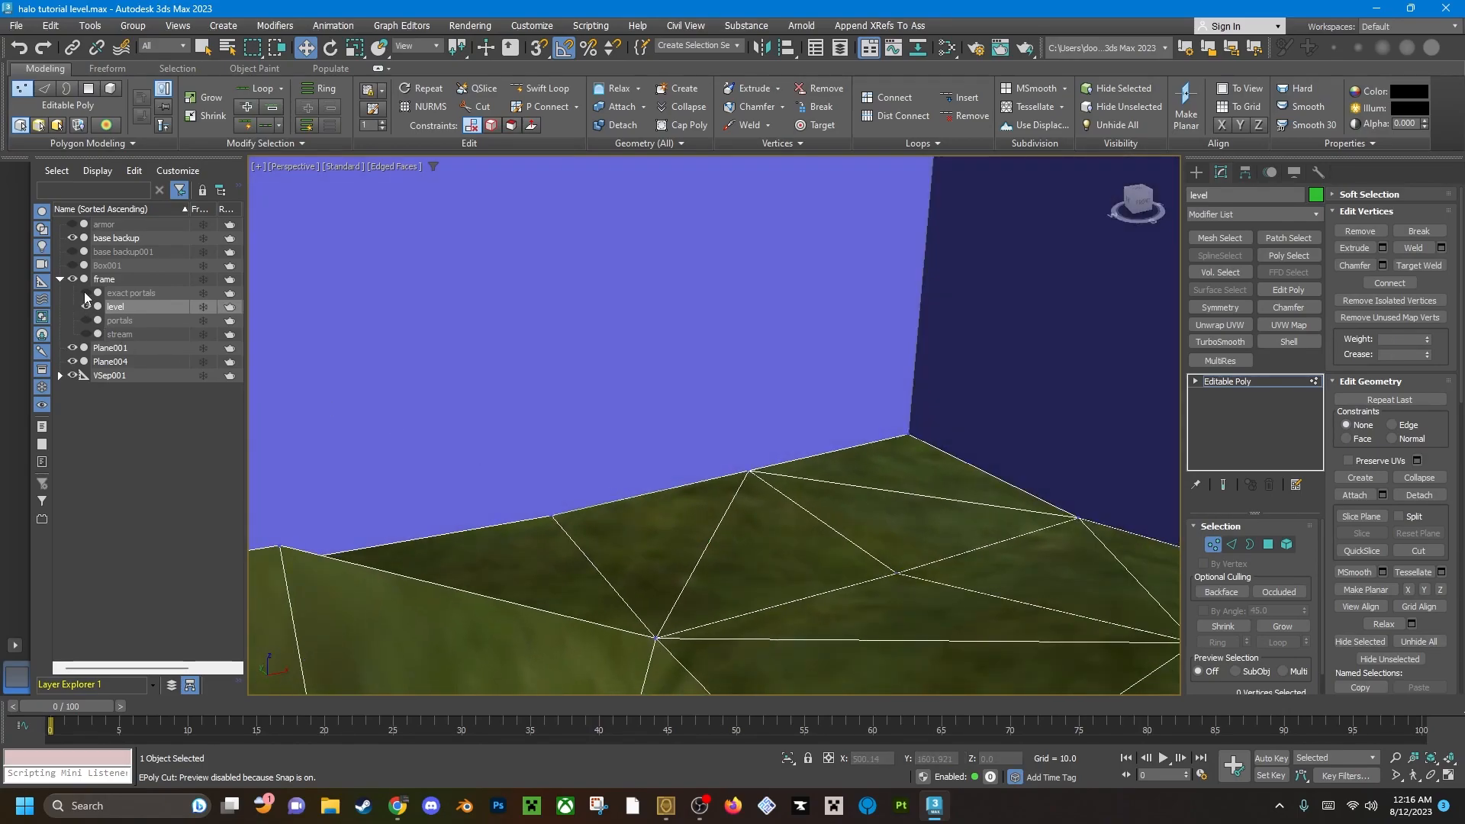
pyautogui.press('1')
# Try lowering the rim vertex under the recapped wall to test whether the wall follows it, and undo the move.
pyautogui.press('1')
pyautogui.keyDown('alt'); pyautogui.moveTo(754, 490); pyautogui.dragTo(813, 386, button='middle'); pyautogui.keyUp('alt')
pyautogui.press('4')
pyautogui.scroll(3, 771, 455)
pyautogui.keyDown('alt'); pyautogui.moveTo(771, 456); pyautogui.dragTo(562, 543, button='middle'); pyautogui.keyUp('alt')
pyautogui.scroll(-3, 649, 542)
pyautogui.scroll(-3, 684, 501)
pyautogui.press('1')
pyautogui.scroll(3, 552, 513)
pyautogui.click(501, 522)
pyautogui.moveTo(502, 469); pyautogui.dragTo(573, 555)
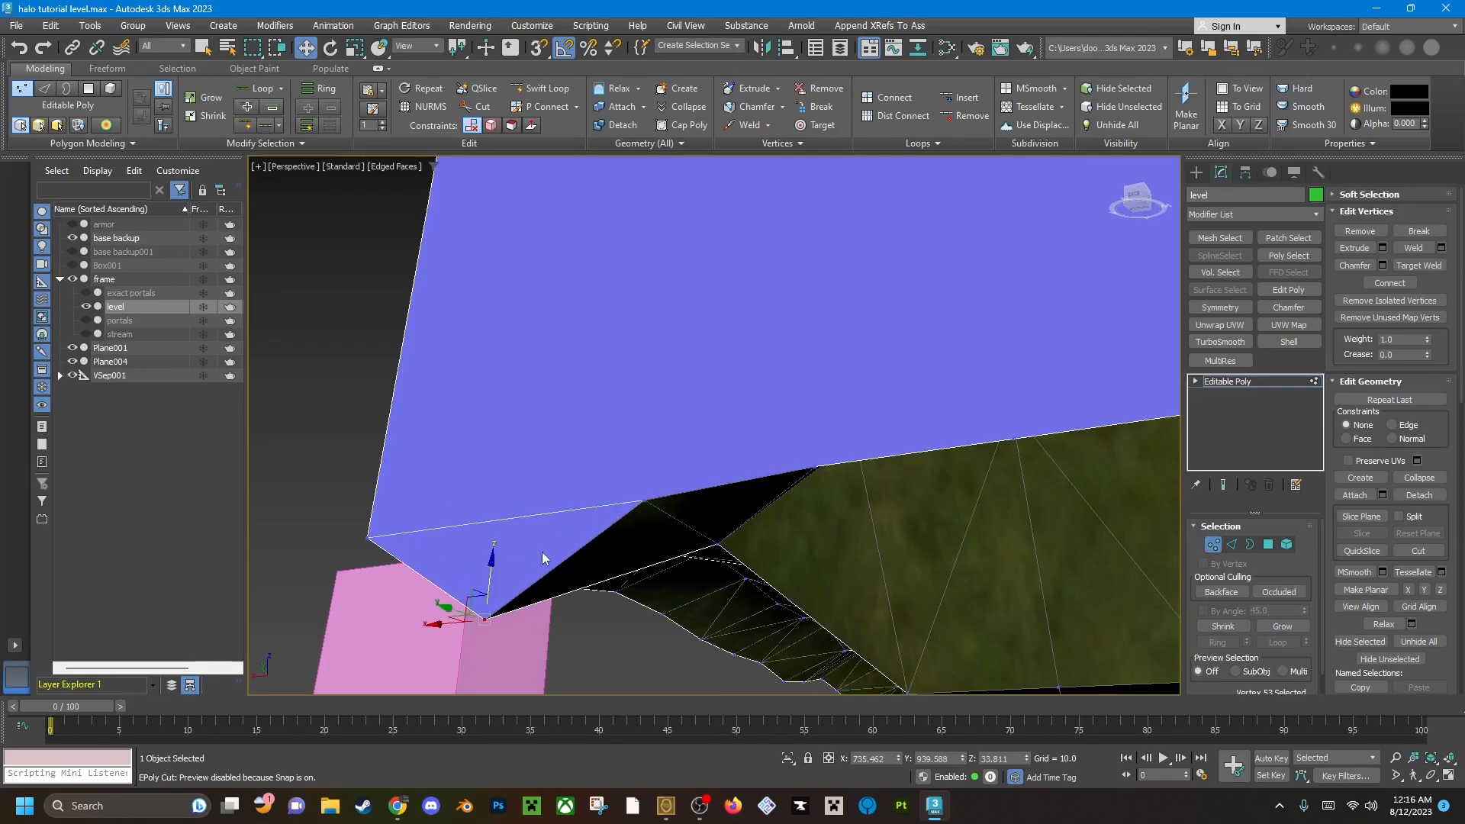
pyautogui.hotkey('ctrl', 'z')
# Repeat the test move on the same rim vertex while viewing the wall, undo it, and leave vertex editing.
pyautogui.moveTo(505, 473); pyautogui.dragTo(505, 534)
pyautogui.keyDown('alt'); pyautogui.moveTo(591, 489); pyautogui.dragTo(662, 515, button='middle'); pyautogui.keyUp('alt')
pyautogui.moveTo(662, 515); pyautogui.dragTo(682, 465, button='middle')
pyautogui.keyDown('alt'); pyautogui.moveTo(682, 466); pyautogui.dragTo(591, 501, button='middle'); pyautogui.keyUp('alt')
pyautogui.hotkey('ctrl', 'z')
pyautogui.click(621, 459)
pyautogui.moveTo(619, 412); pyautogui.dragTo(613, 355)
pyautogui.keyDown('alt'); pyautogui.moveTo(622, 362); pyautogui.dragTo(850, 548, button='middle'); pyautogui.keyUp('alt')
pyautogui.press('1')
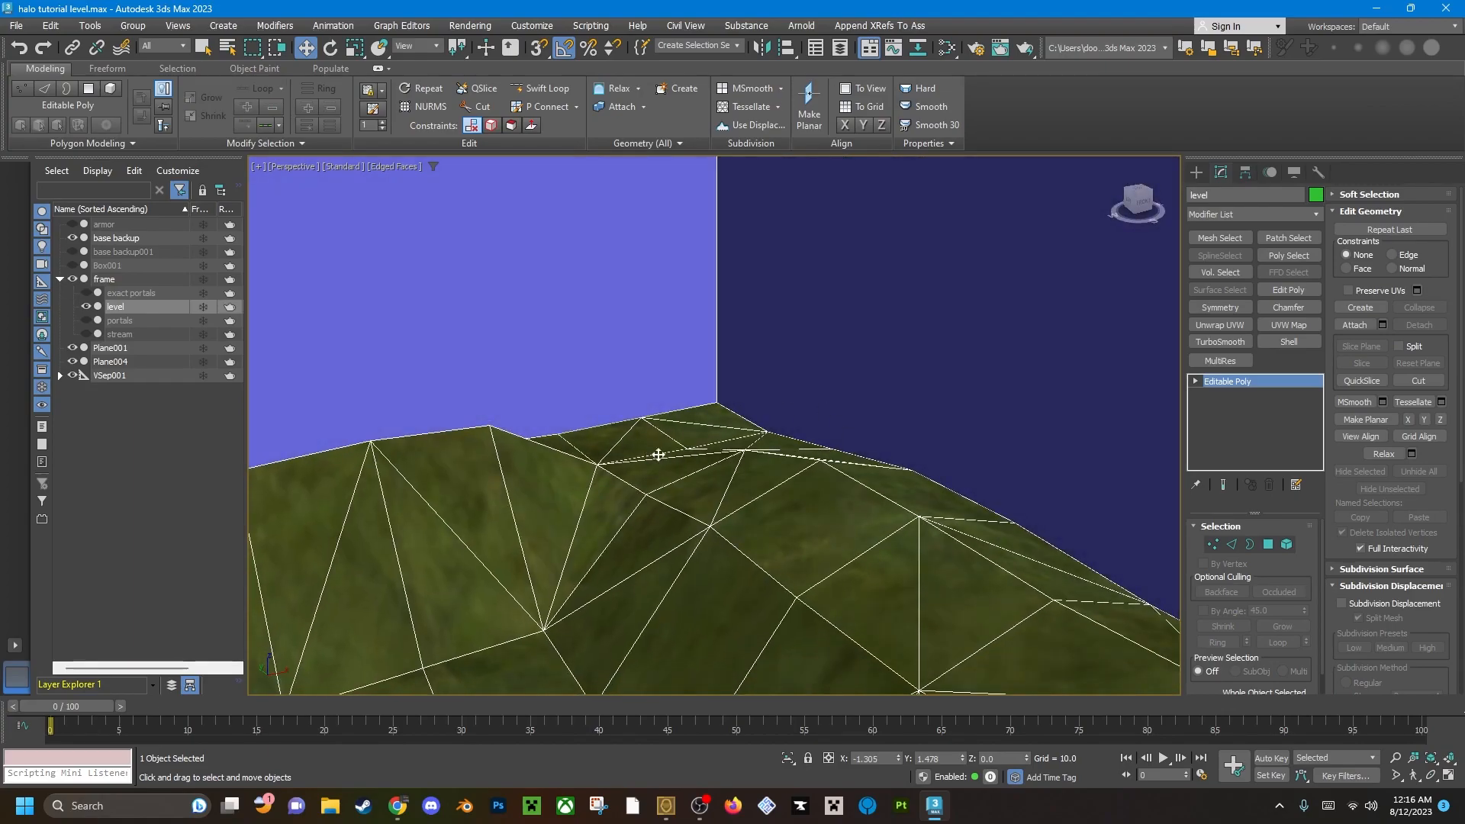
# Turn on Backface Cull in the level's object properties and clear the selection.
pyautogui.press('z')
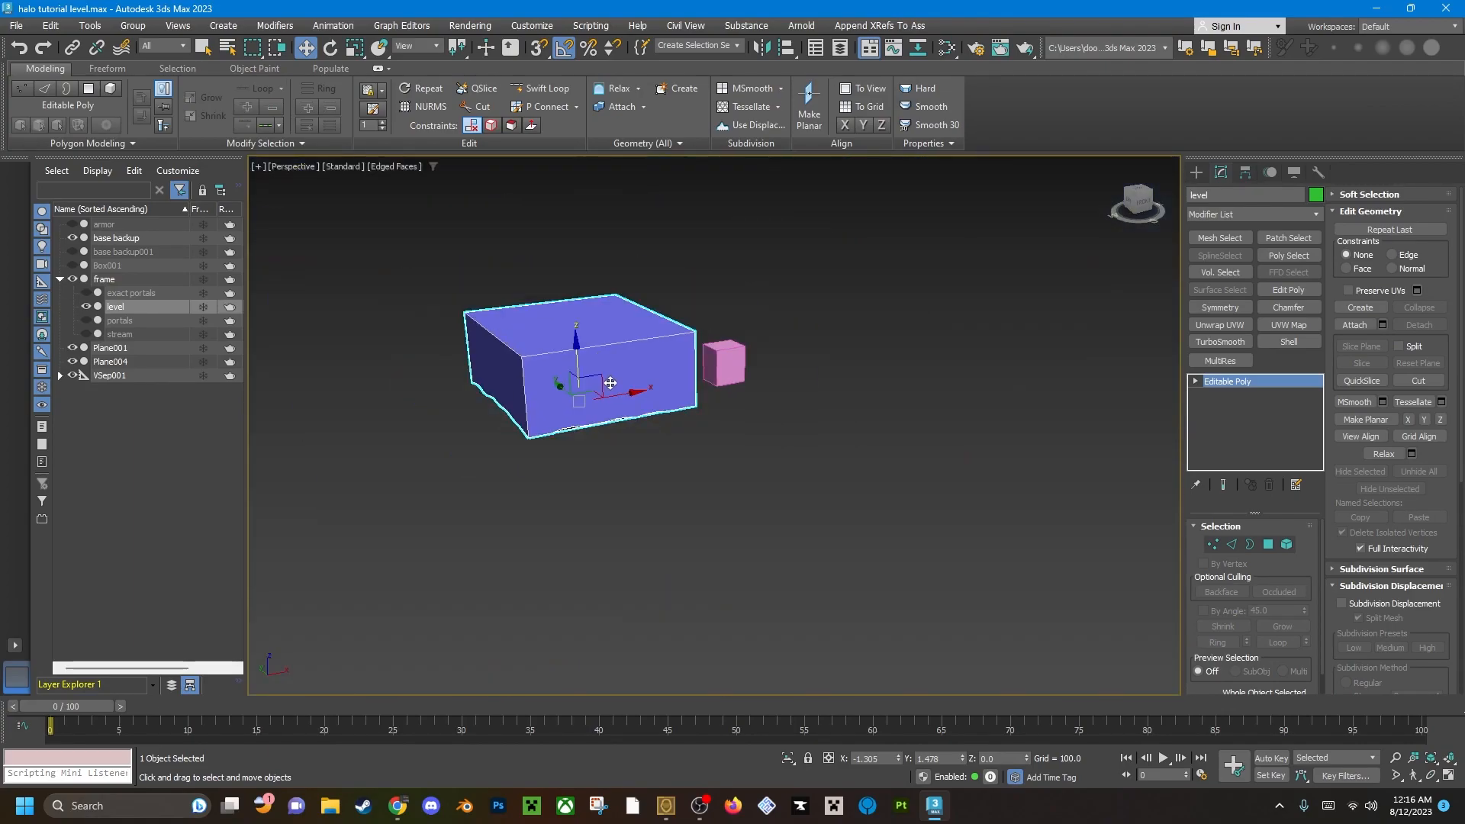
pyautogui.rightClick(657, 428)
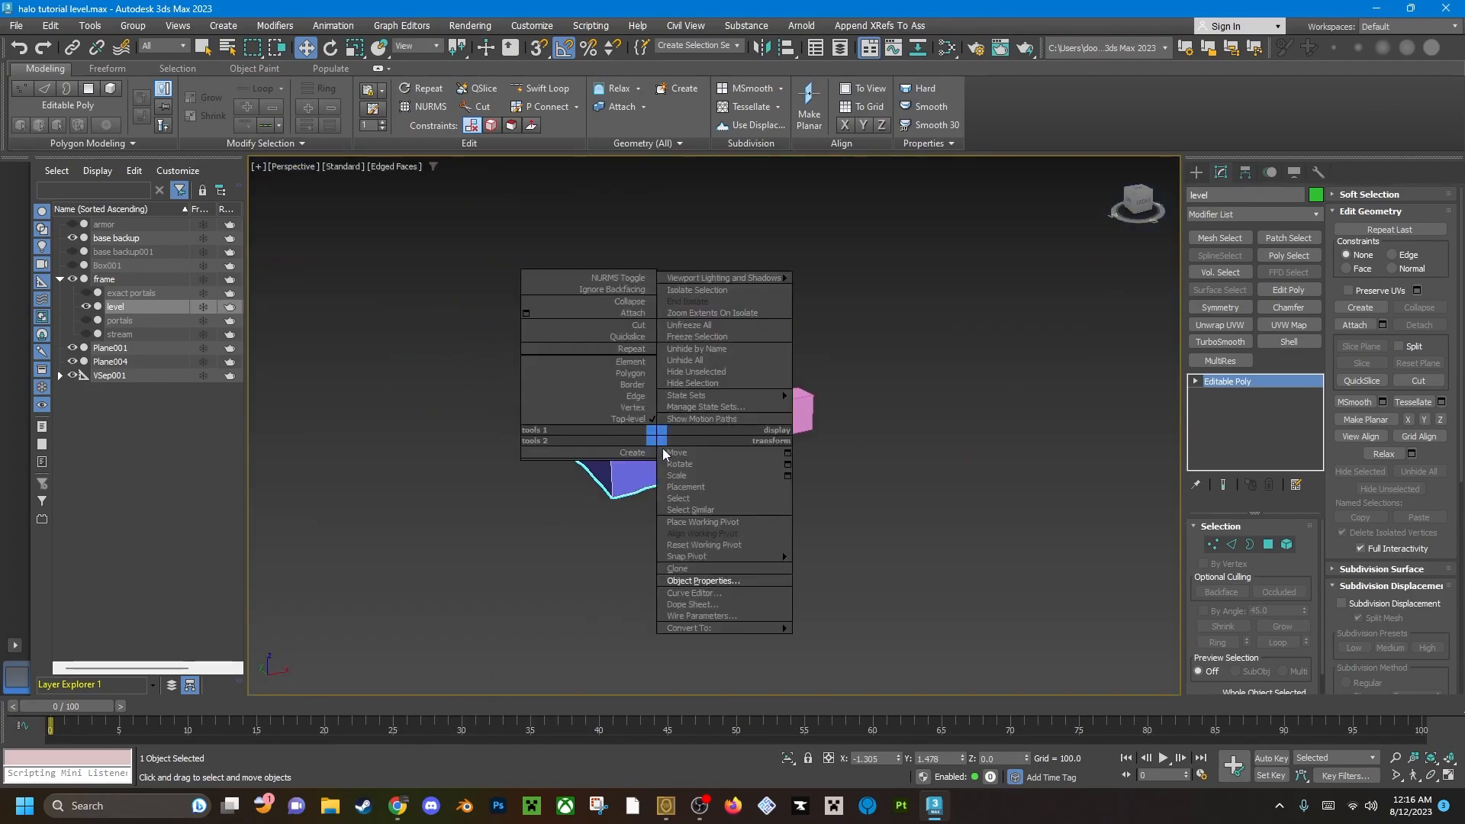
pyautogui.click(744, 586)
pyautogui.click(638, 445)
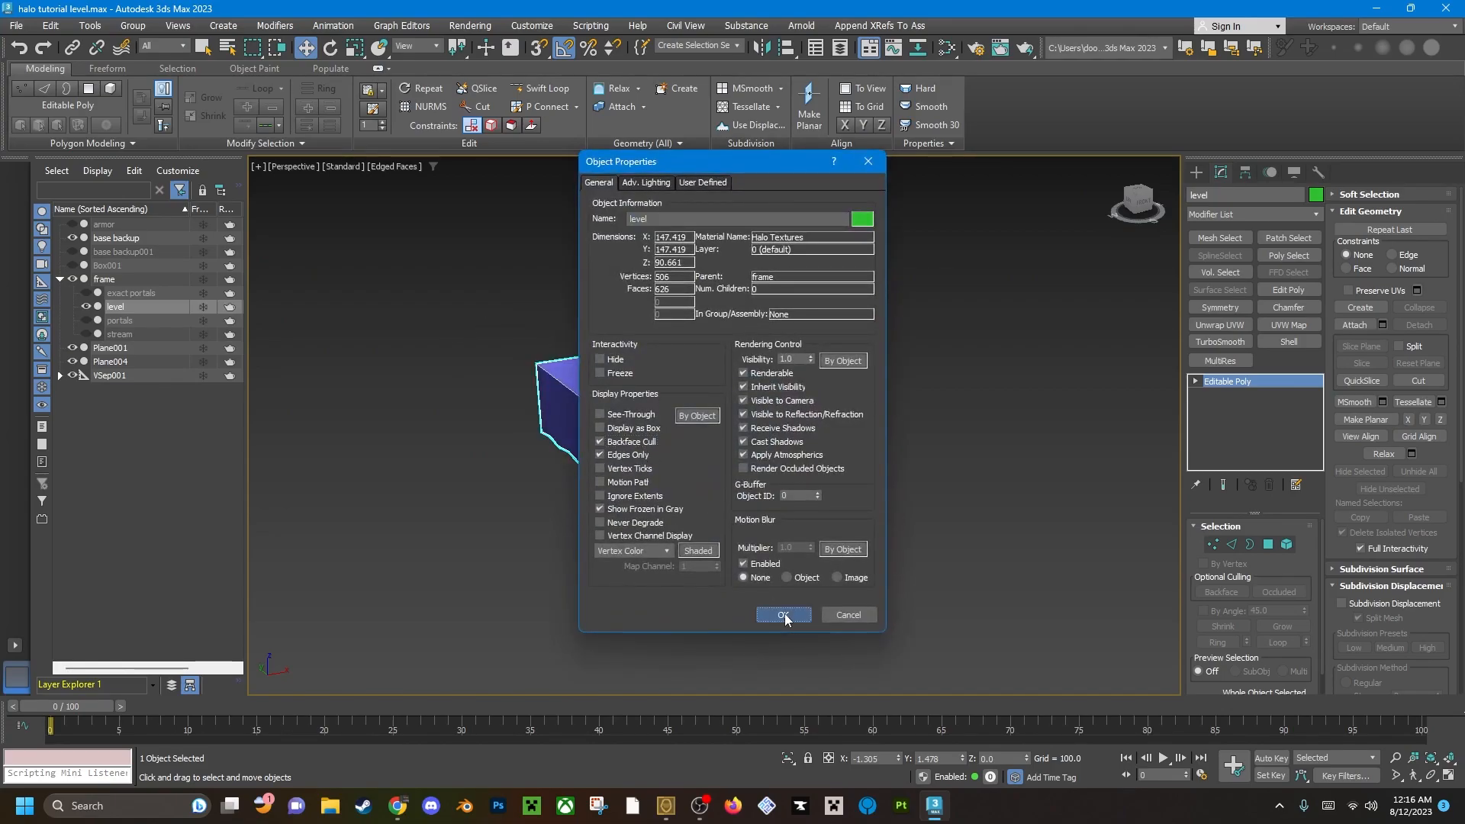
pyautogui.click(788, 621)
pyautogui.scroll(5, 781, 524)
pyautogui.press('4')
pyautogui.press('4')
pyautogui.click(844, 615)
pyautogui.keyDown('alt'); pyautogui.moveTo(626, 412); pyautogui.dragTo(672, 450, button='middle'); pyautogui.keyUp('alt')
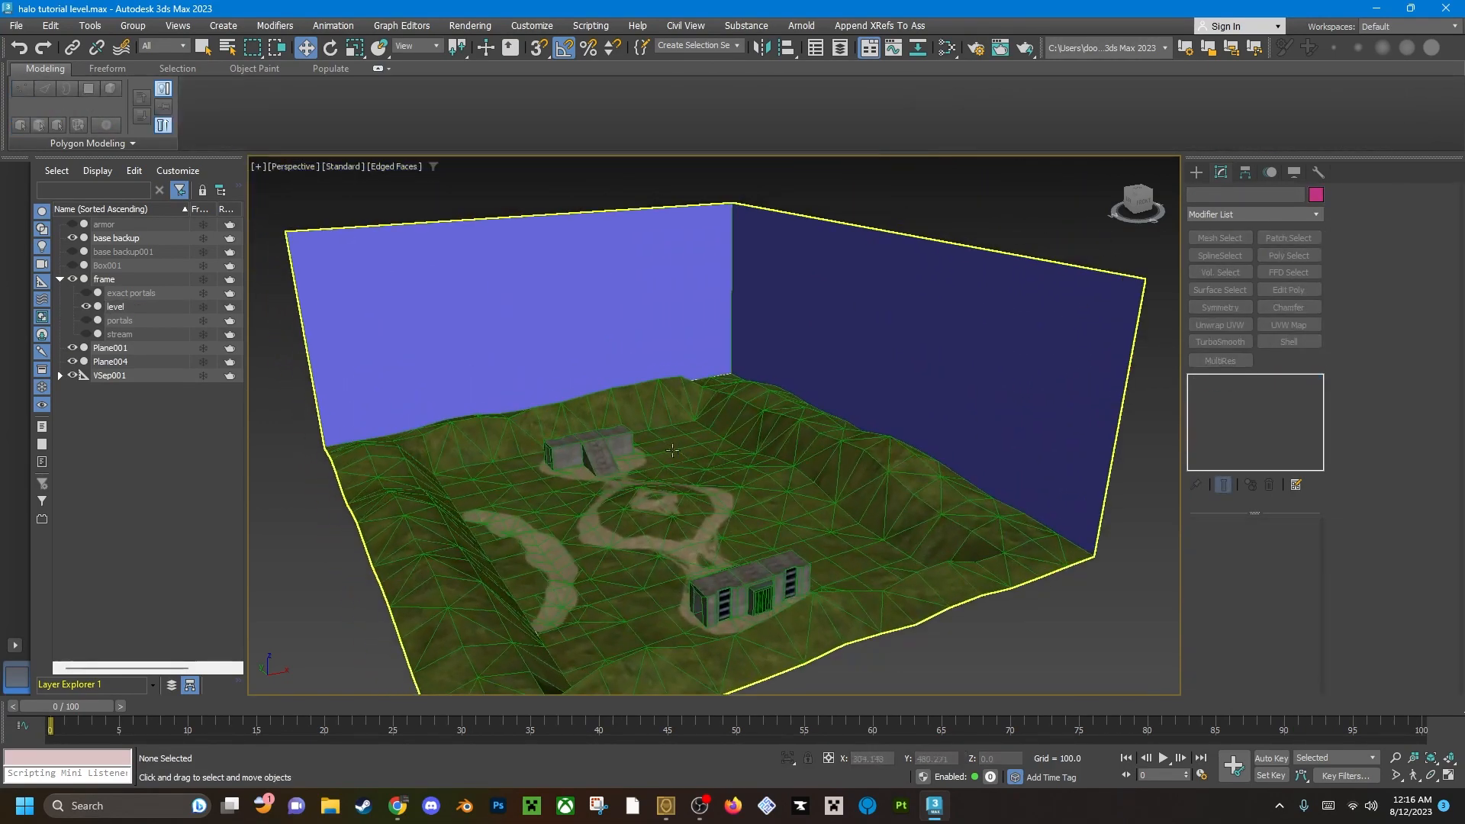
# Unhide the stream, portals and exact portals objects in the frame hierarchy.
pyautogui.click(87, 334)
pyautogui.click(86, 321)
pyautogui.click(86, 293)
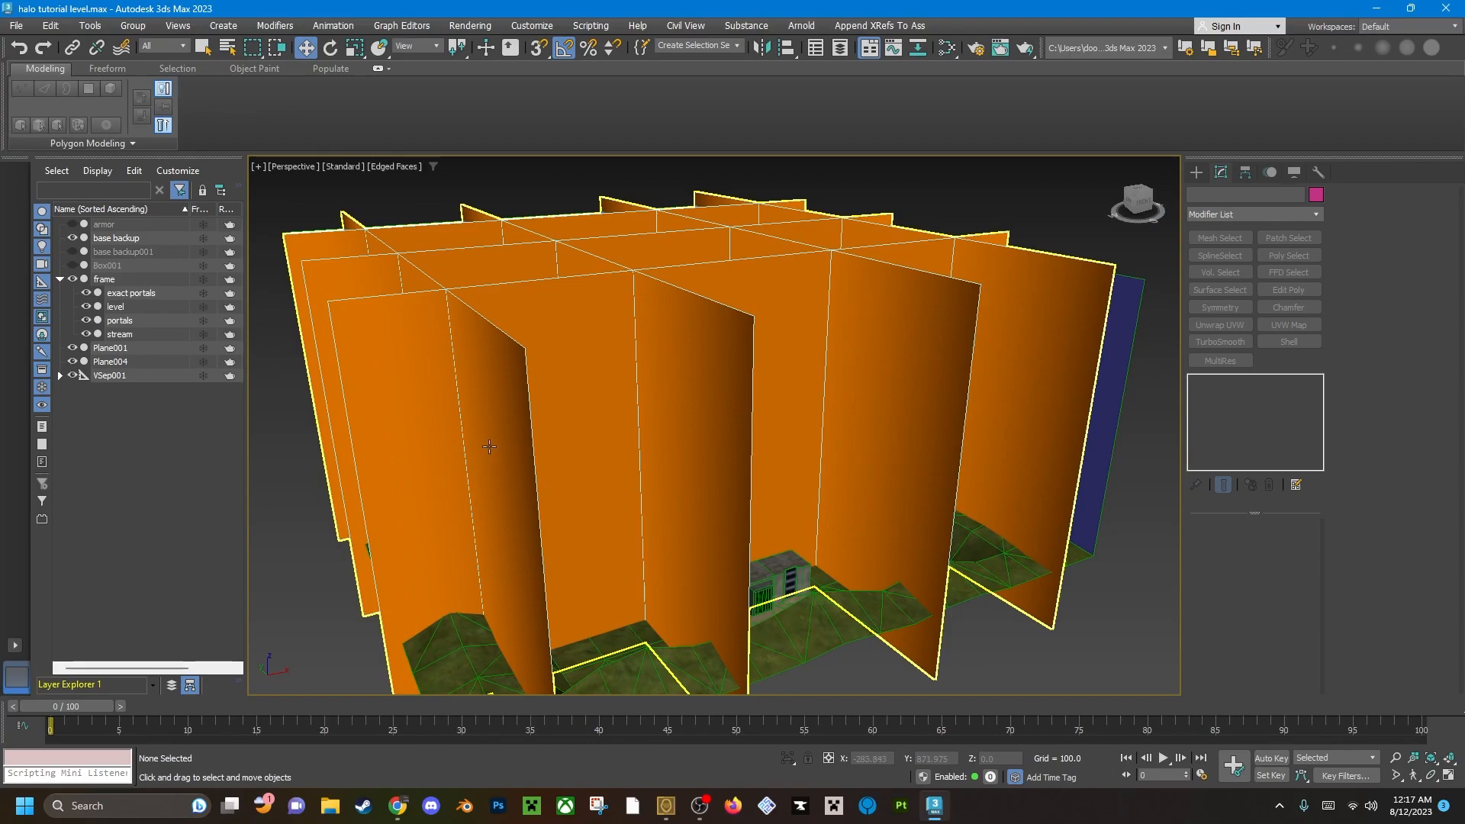
# Export the scene as tutorial_level_2.fbx into the HCEEK fbx folder, replacing the existing file.
pyautogui.click(16, 25)
pyautogui.moveTo(153, 267)
pyautogui.click(233, 271)
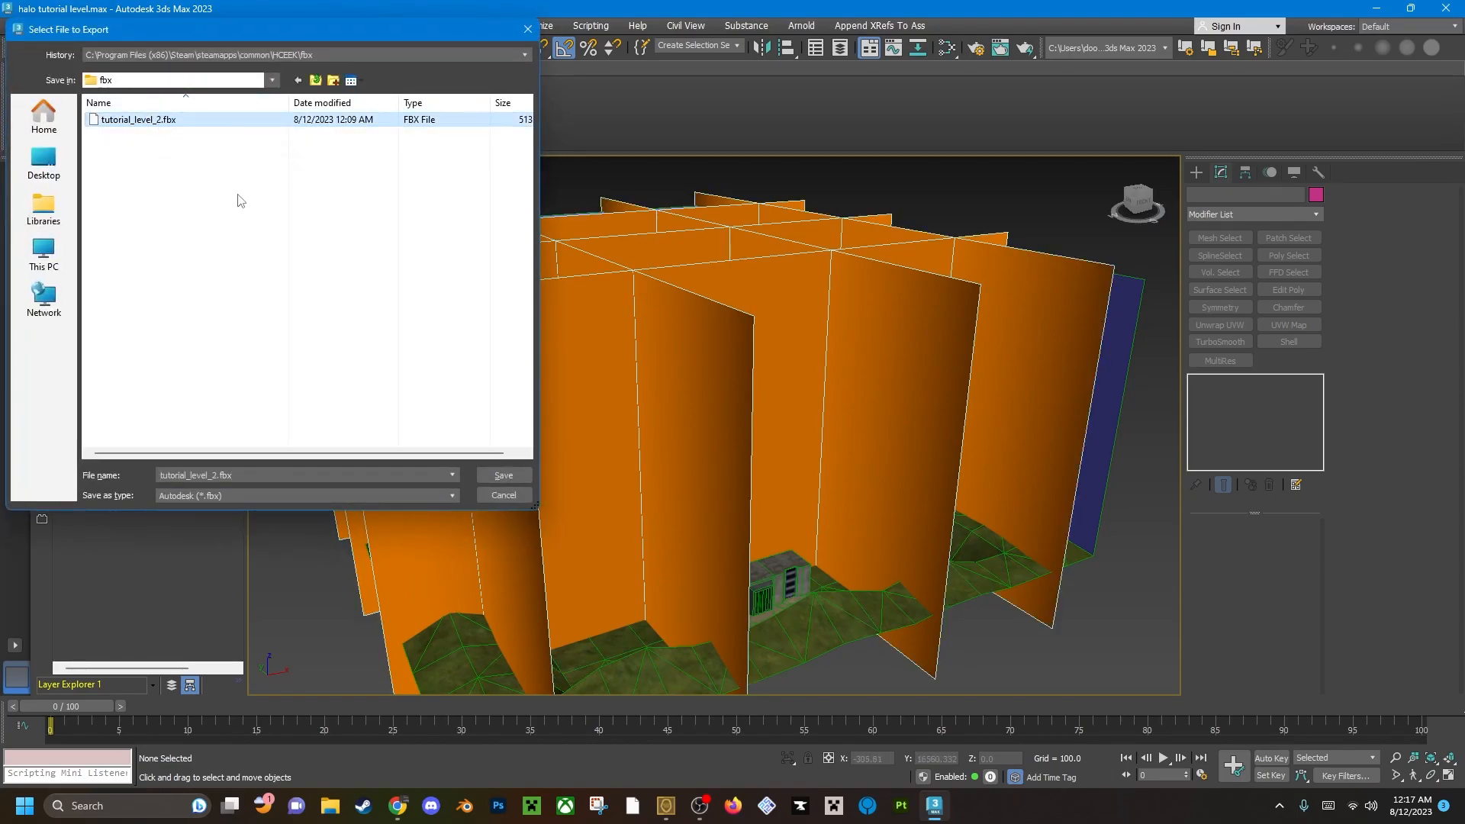
pyautogui.click(514, 476)
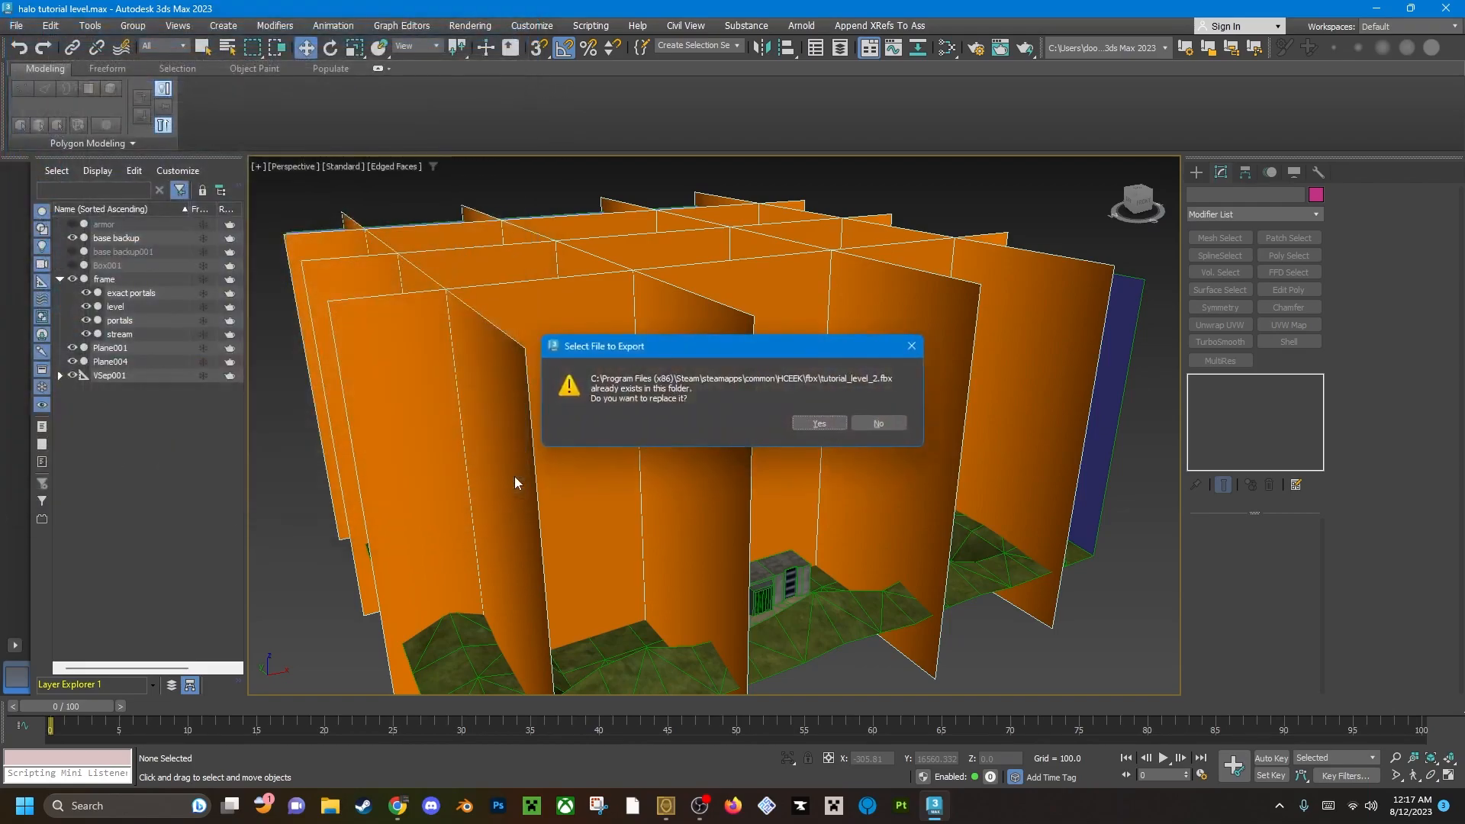
pyautogui.click(837, 424)
pyautogui.click(870, 601)
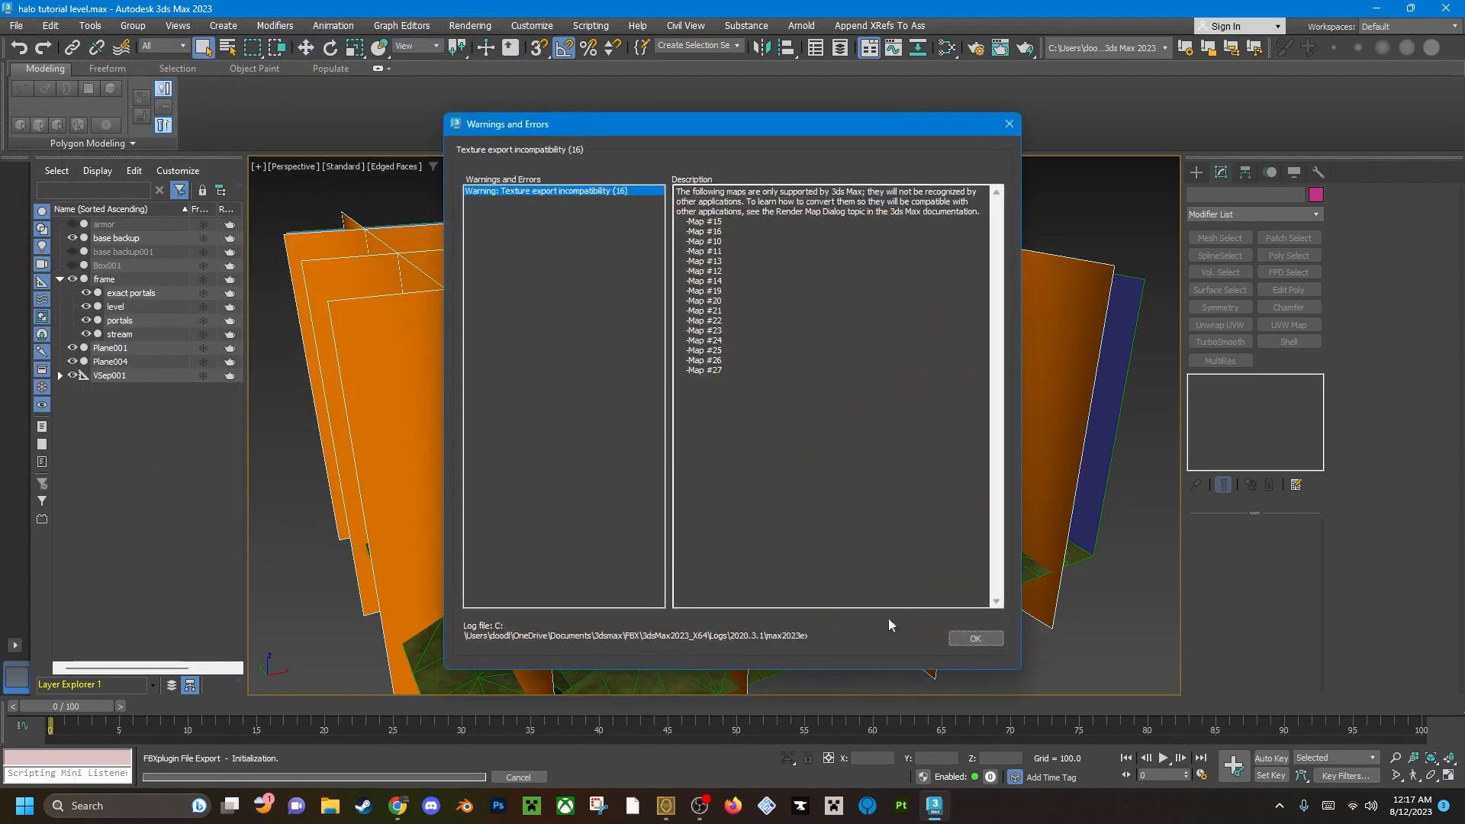
pyautogui.click(989, 638)
# Switch to Osoyoos and choose tutorial_level_2.fbx as the FBX file for the level conversion.
pyautogui.click(674, 811)
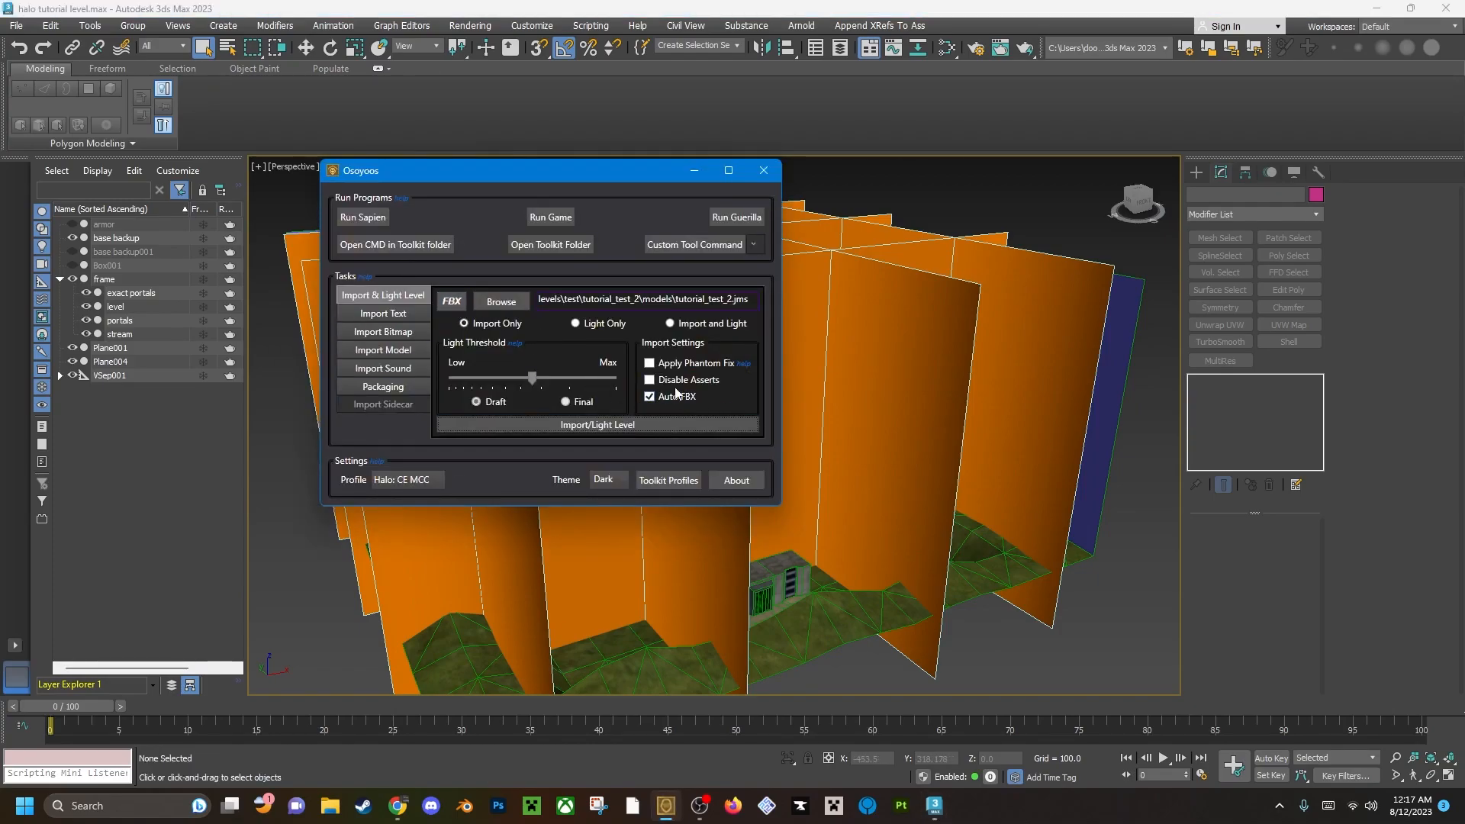
pyautogui.click(440, 302)
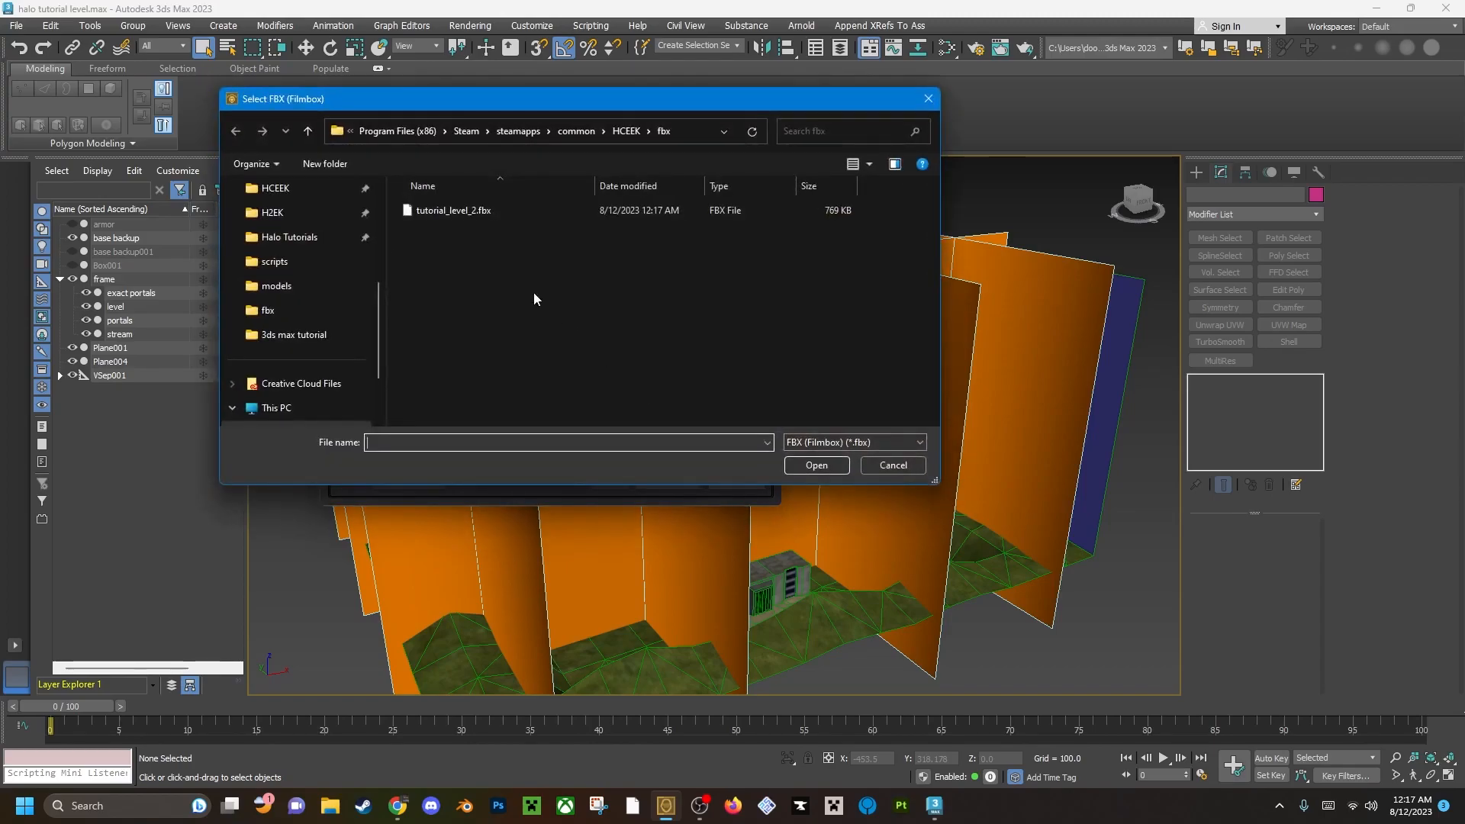
pyautogui.click(490, 212)
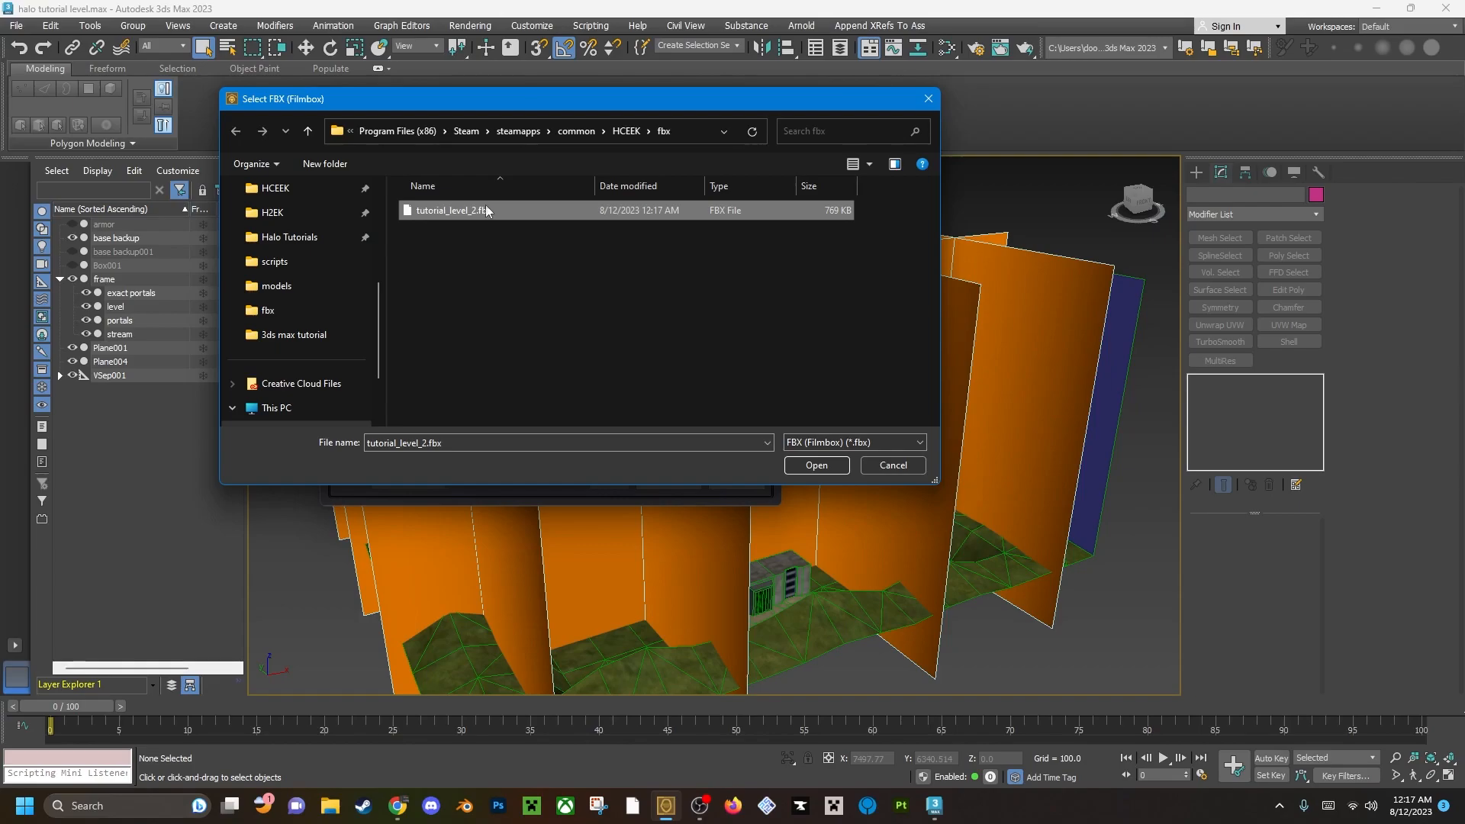
pyautogui.click(814, 465)
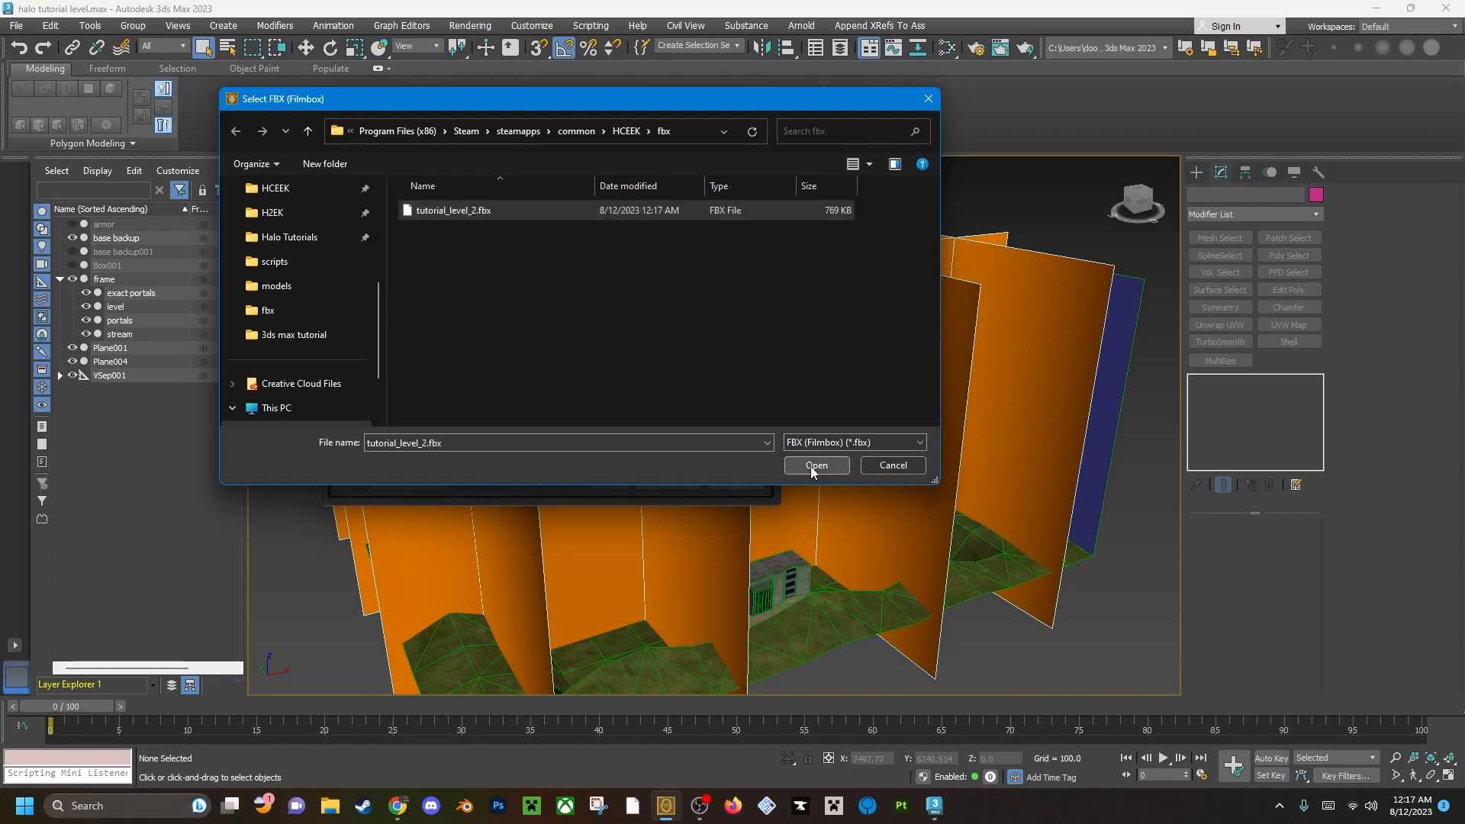
# Save the conversion as tutorial_test_2.jms in data\levels\test\tutorial_test_2\models, replacing the existing file, and close the finished conversion console.
pyautogui.doubleClick(402, 233)
pyautogui.scroll(-3, 423, 373)
pyautogui.doubleClick(410, 336)
pyautogui.click(430, 354)
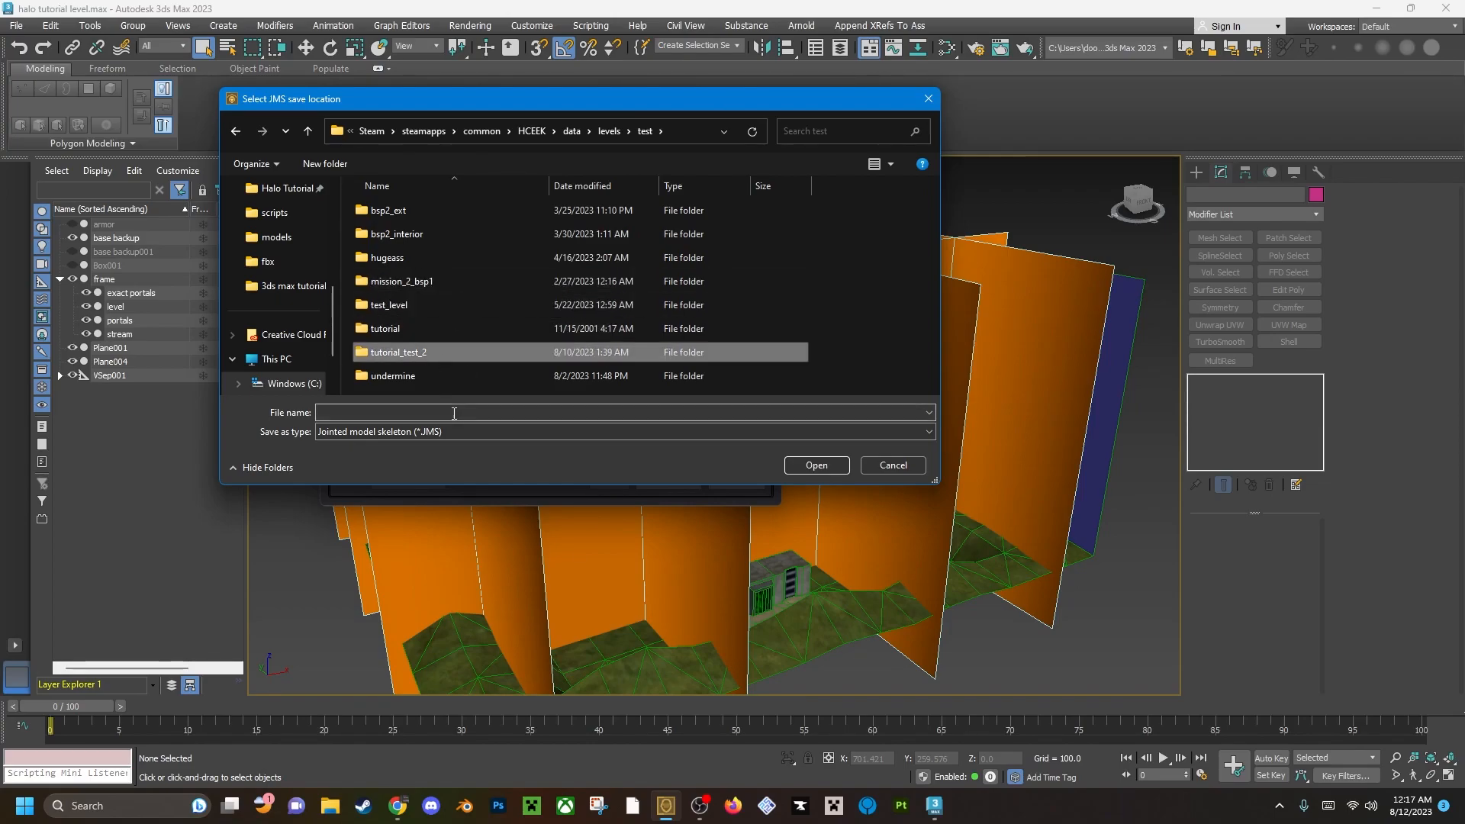
pyautogui.doubleClick(404, 353)
pyautogui.doubleClick(404, 211)
pyautogui.click(433, 213)
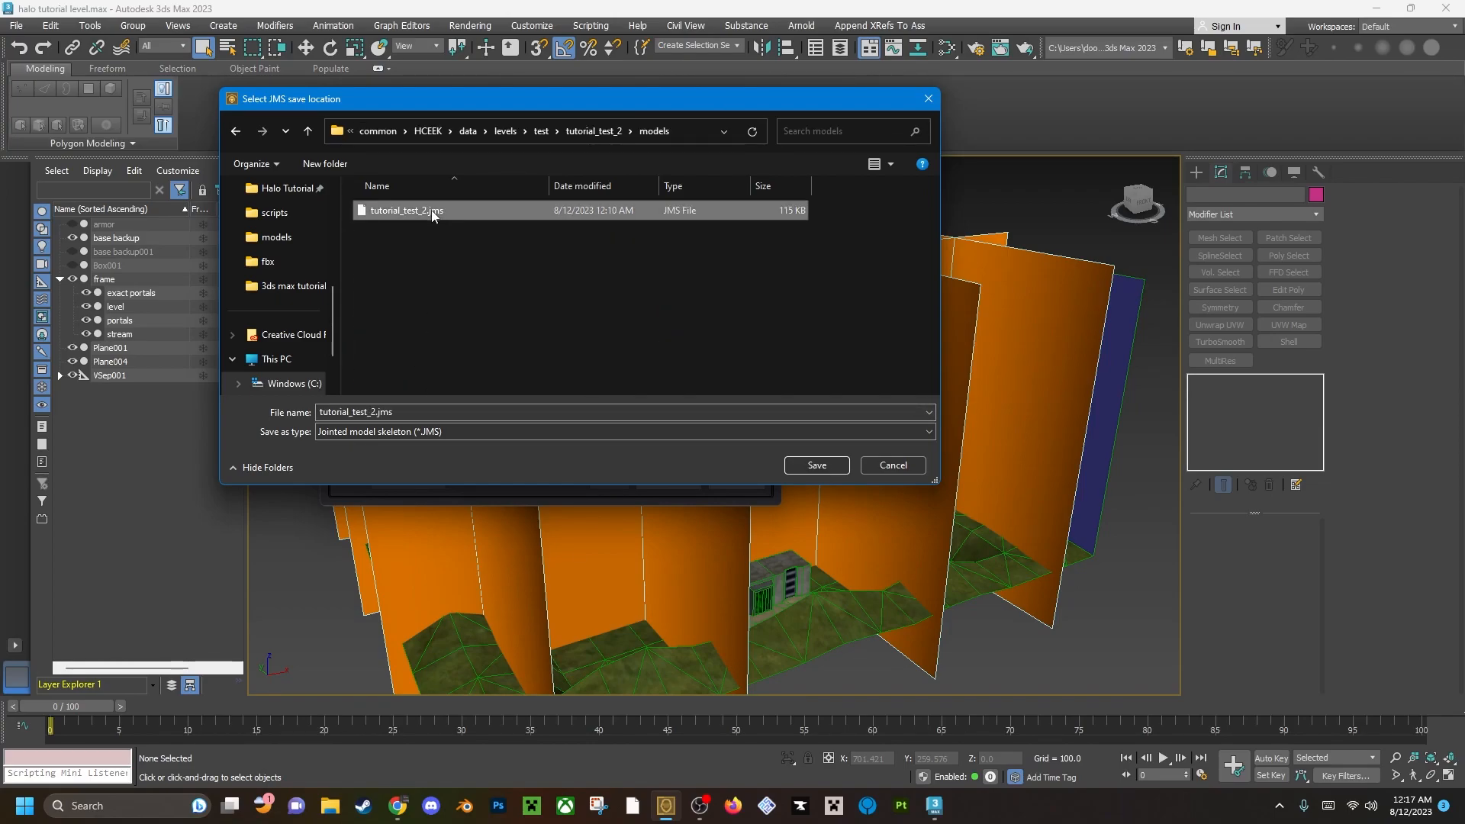
pyautogui.click(812, 467)
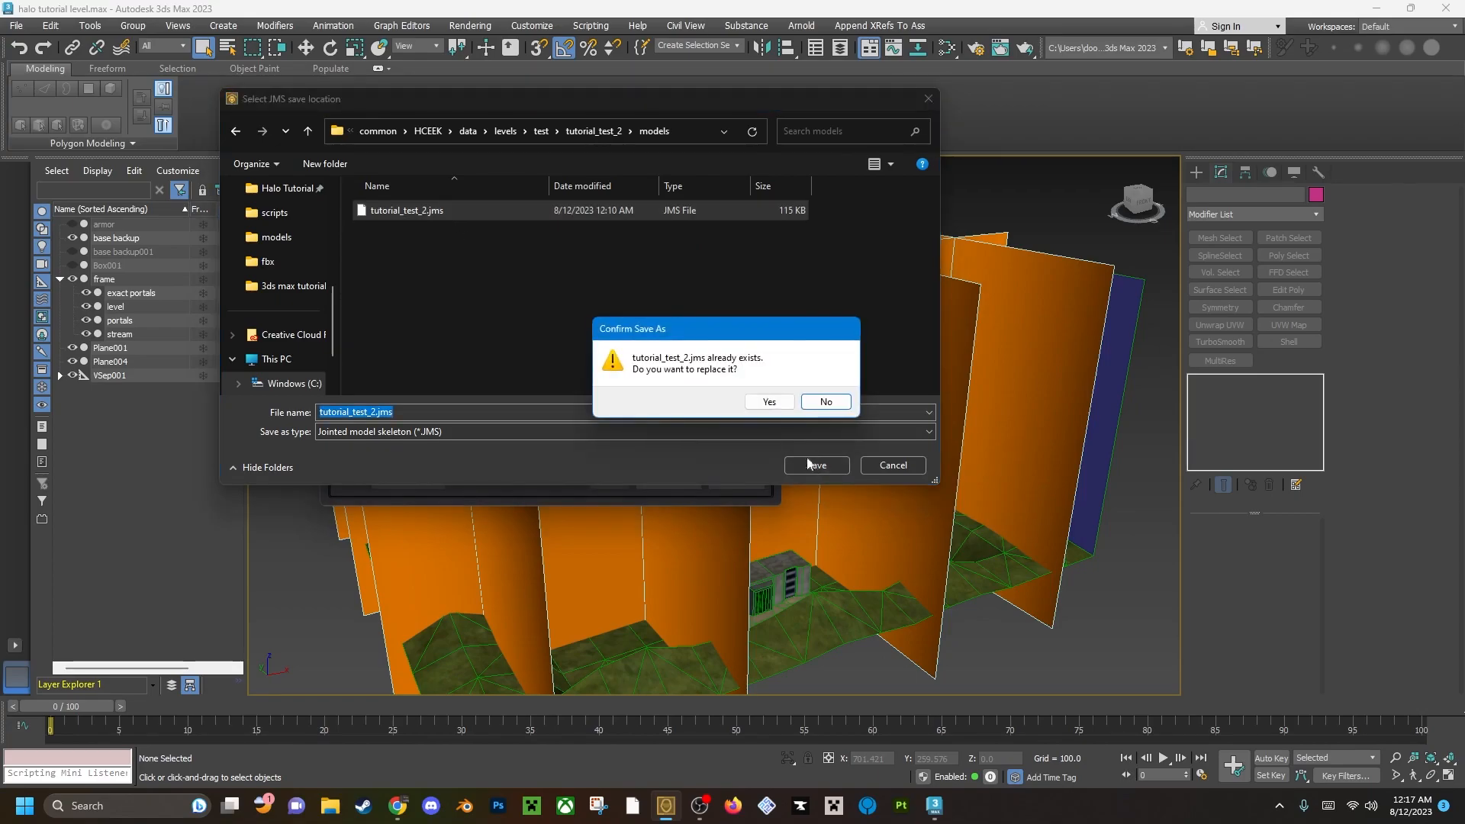
pyautogui.click(769, 404)
pyautogui.click(634, 424)
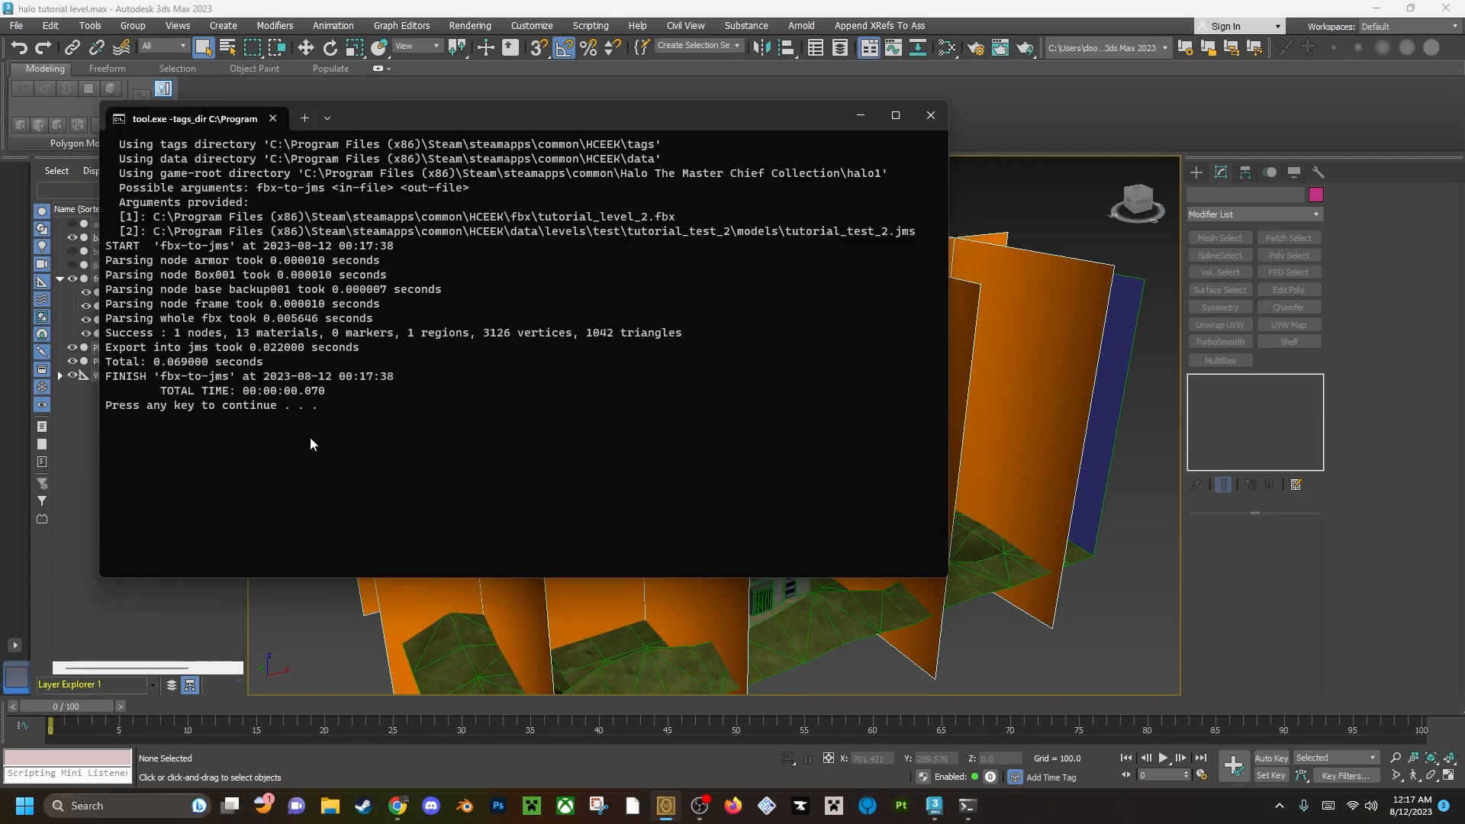
pyautogui.press('Return')
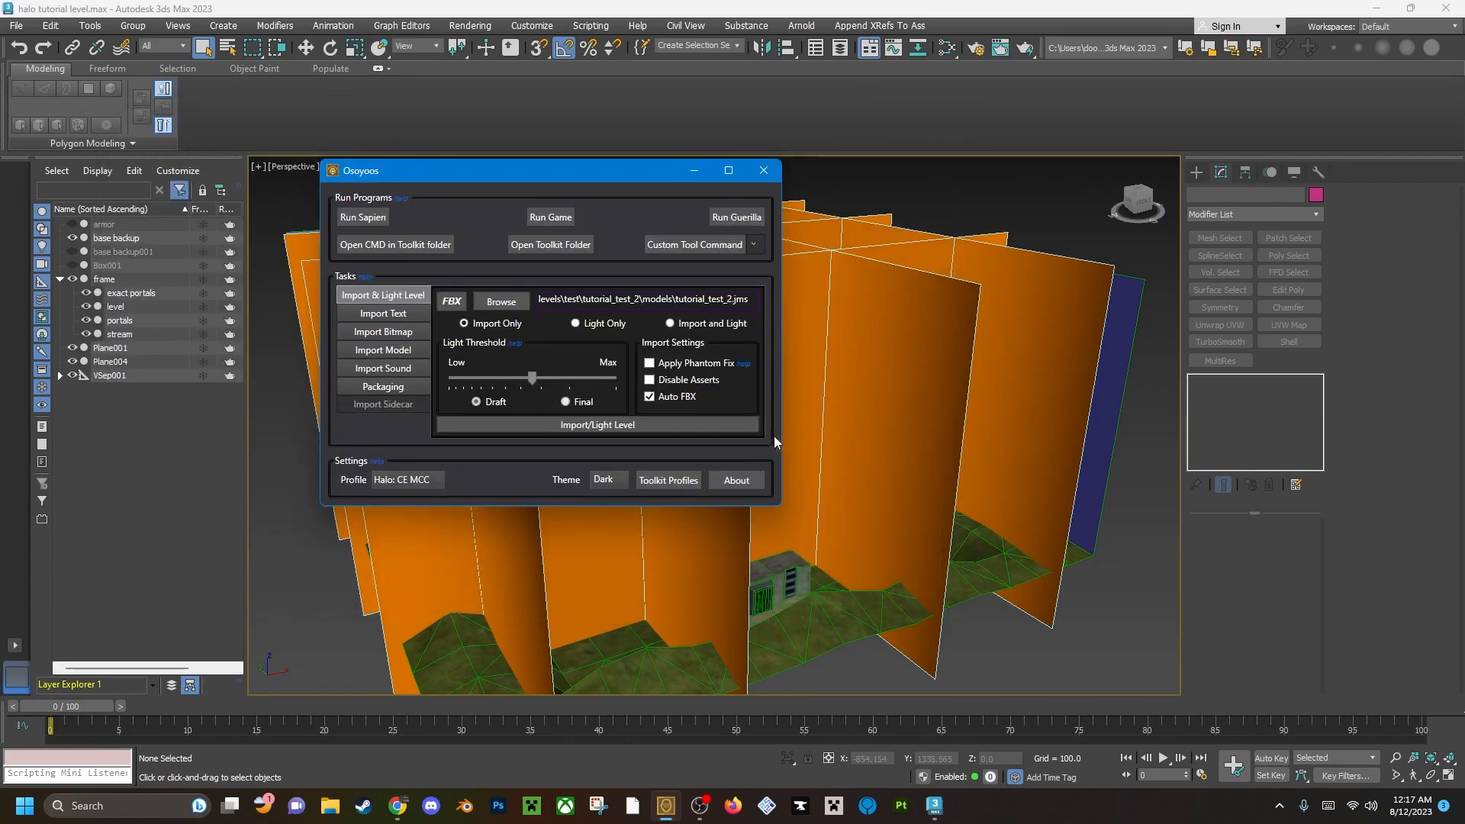
# Choose tutorial_test_2.jms as the level file in Osoyoos and run the level import.
pyautogui.click(513, 304)
pyautogui.click(497, 209)
pyautogui.click(823, 465)
pyautogui.click(565, 426)
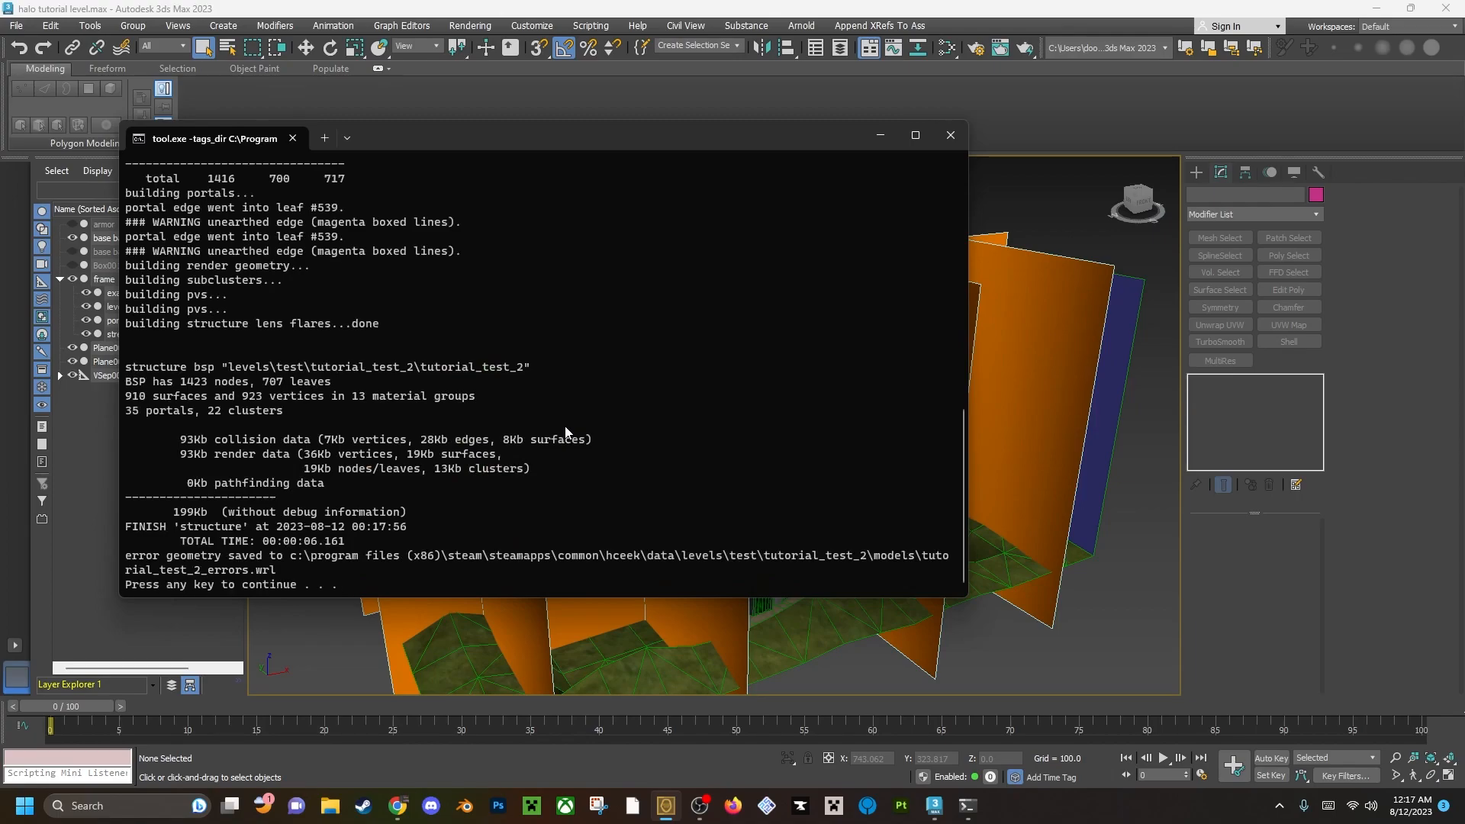
# Examine the structure import log, marking the summary lines for surfaces and vertices and for portals and clusters.
pyautogui.scroll(12, 505, 436)
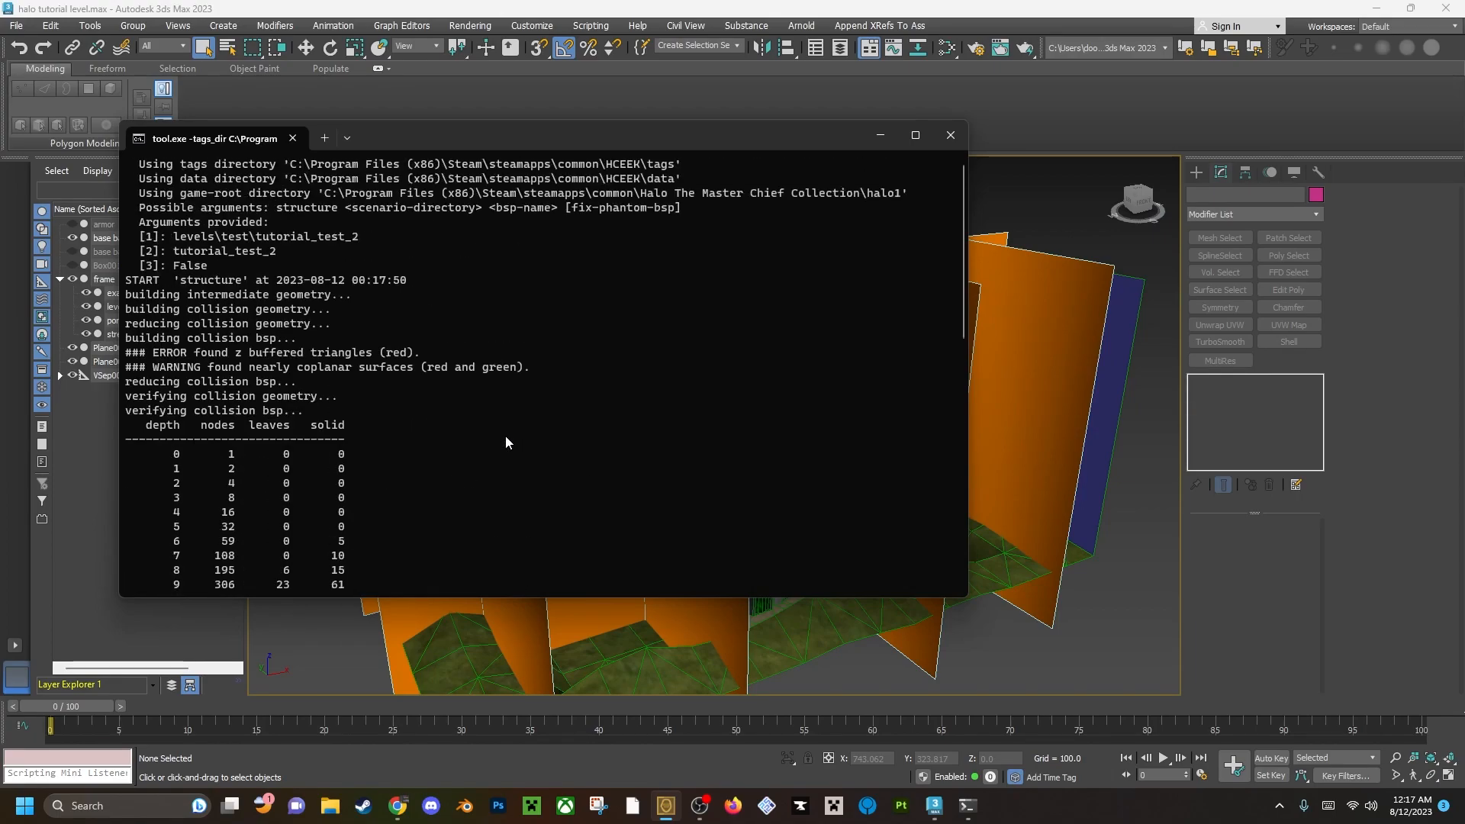
pyautogui.scroll(-2, 167, 353)
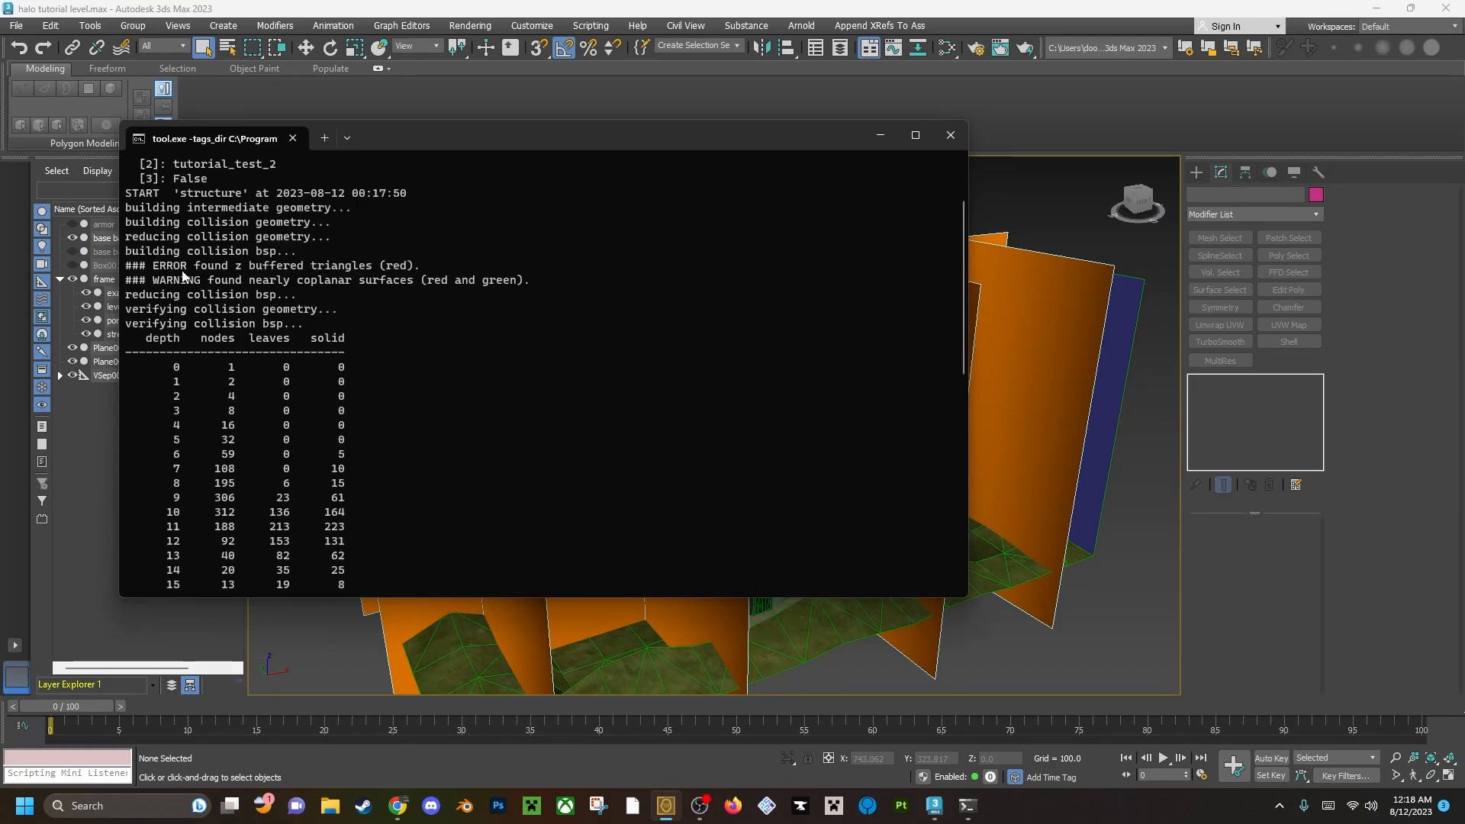
pyautogui.scroll(-10, 182, 271)
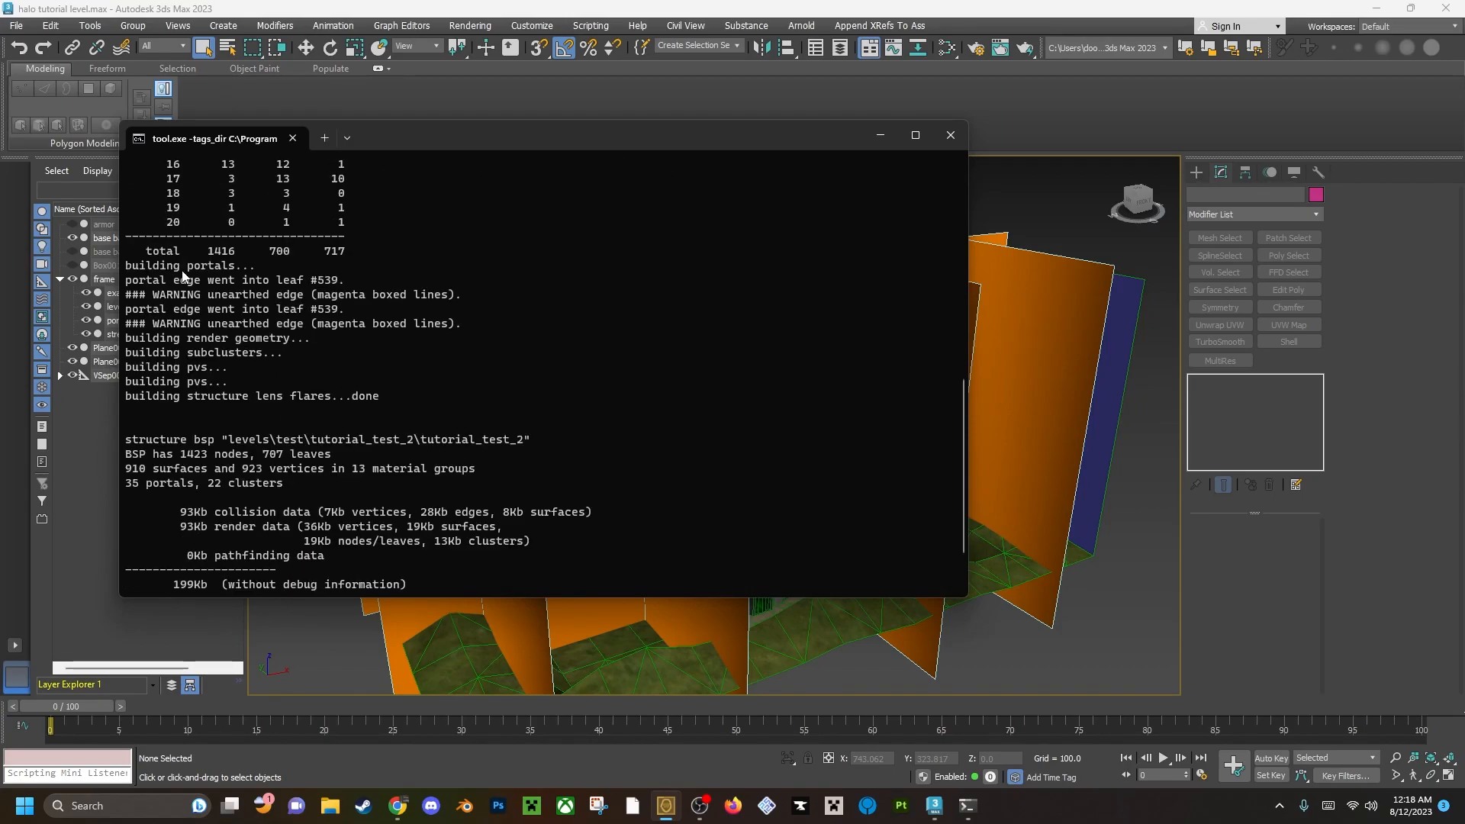
pyautogui.scroll(-2, 181, 270)
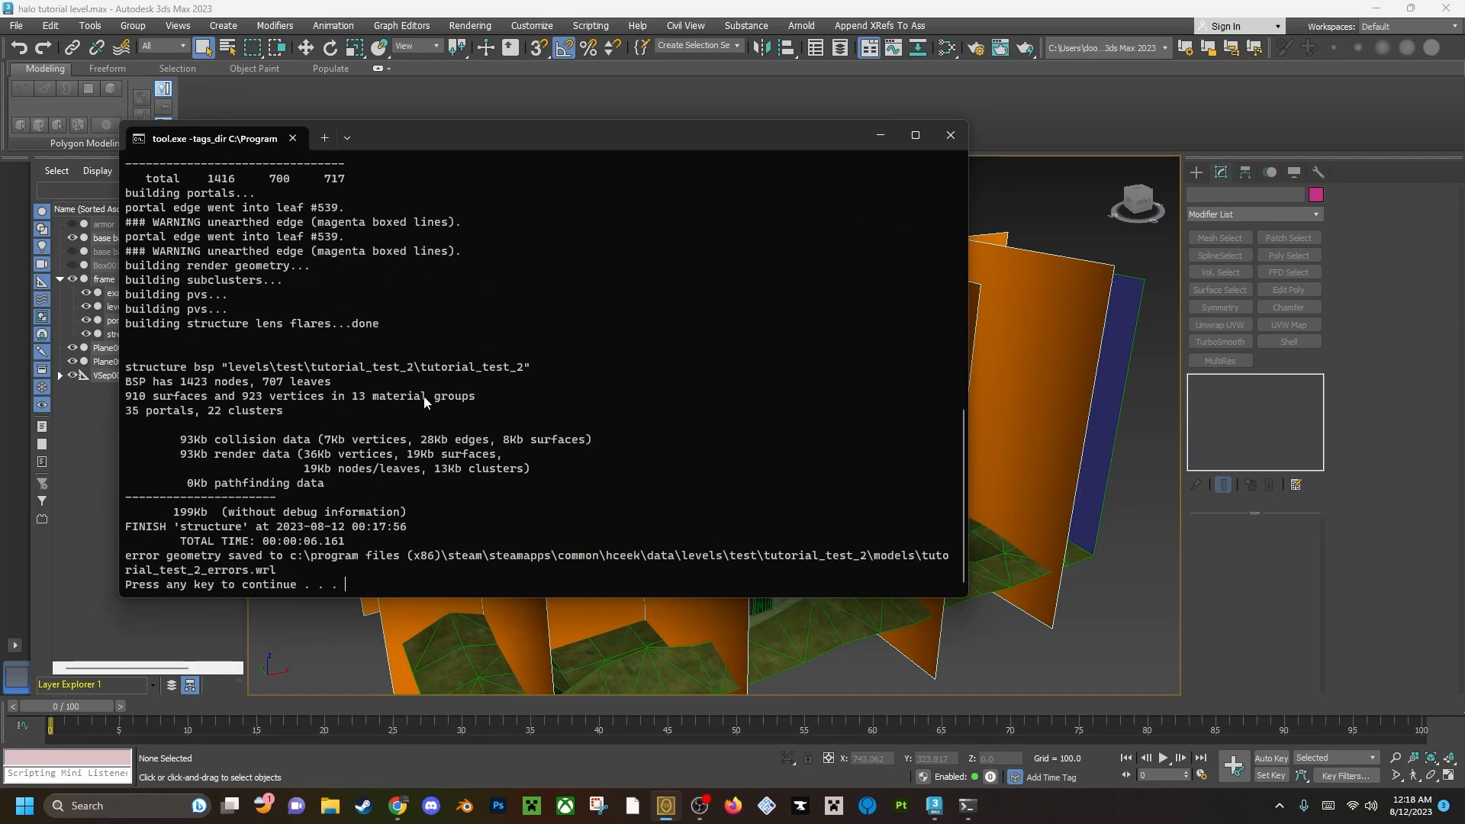
pyautogui.scroll(2, 275, 559)
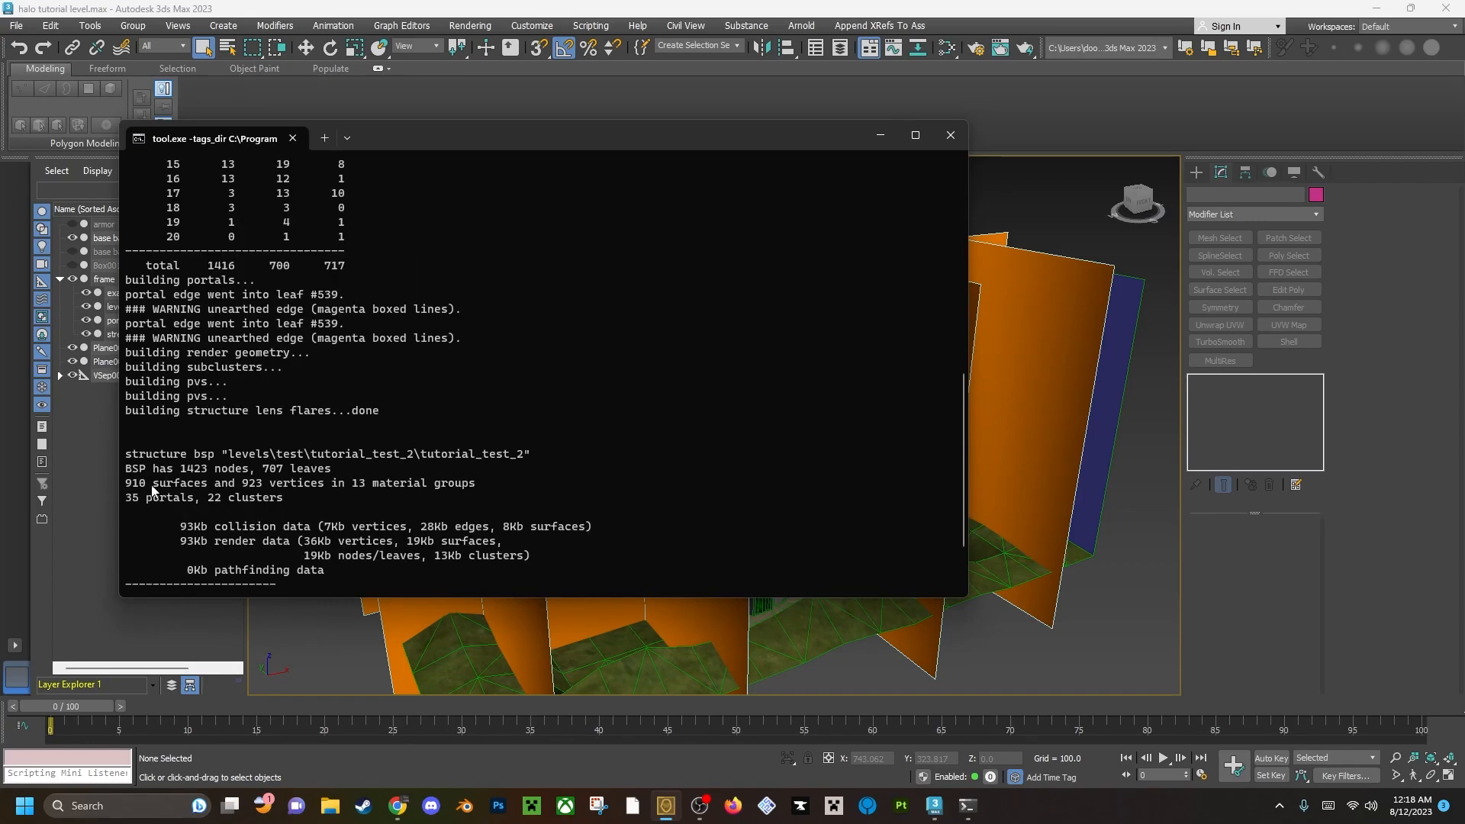
pyautogui.scroll(-1, 271, 476)
pyautogui.scroll(-1, 201, 421)
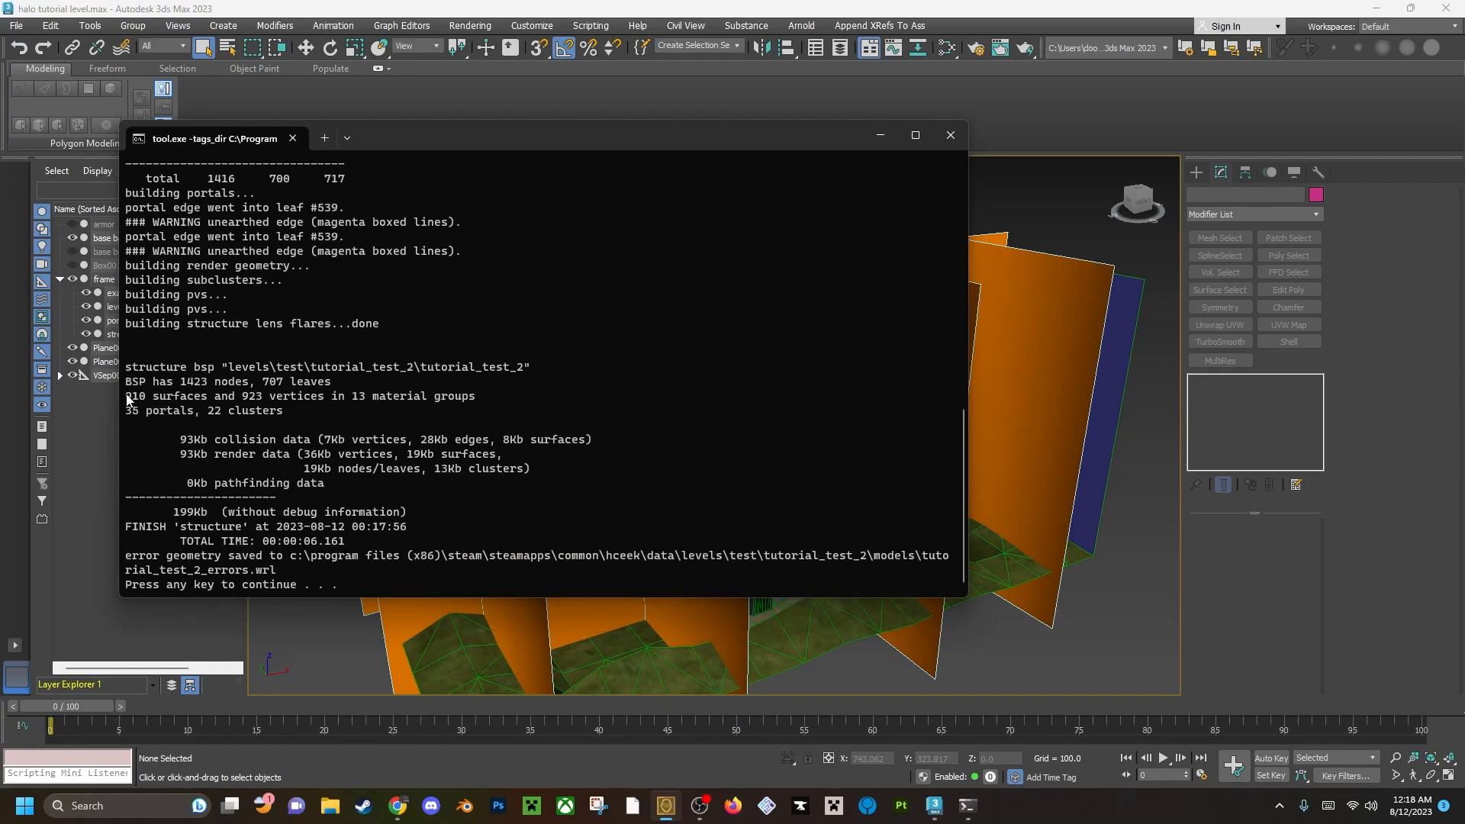
pyautogui.moveTo(127, 400); pyautogui.dragTo(443, 400)
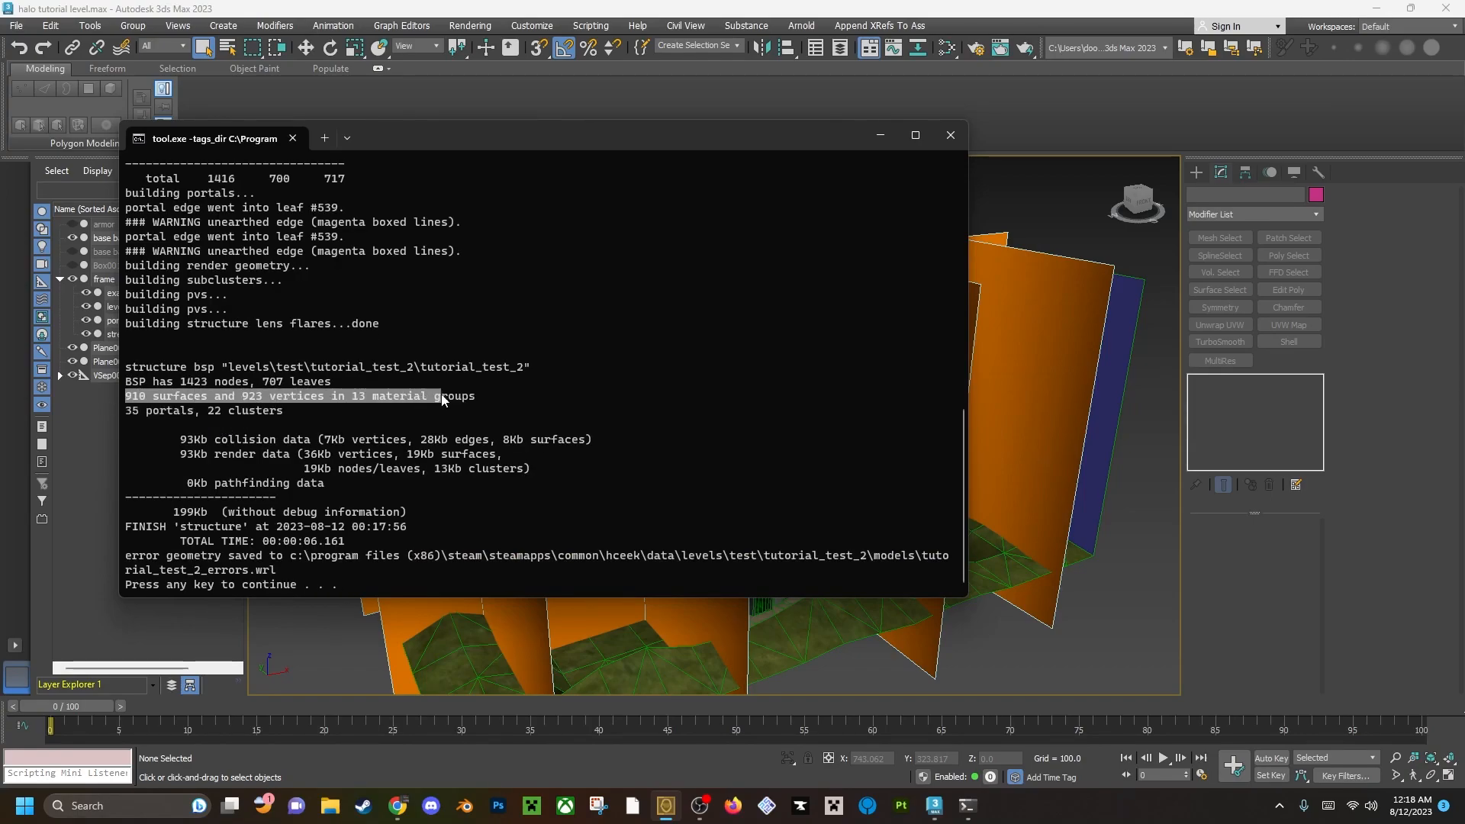
pyautogui.click(354, 403)
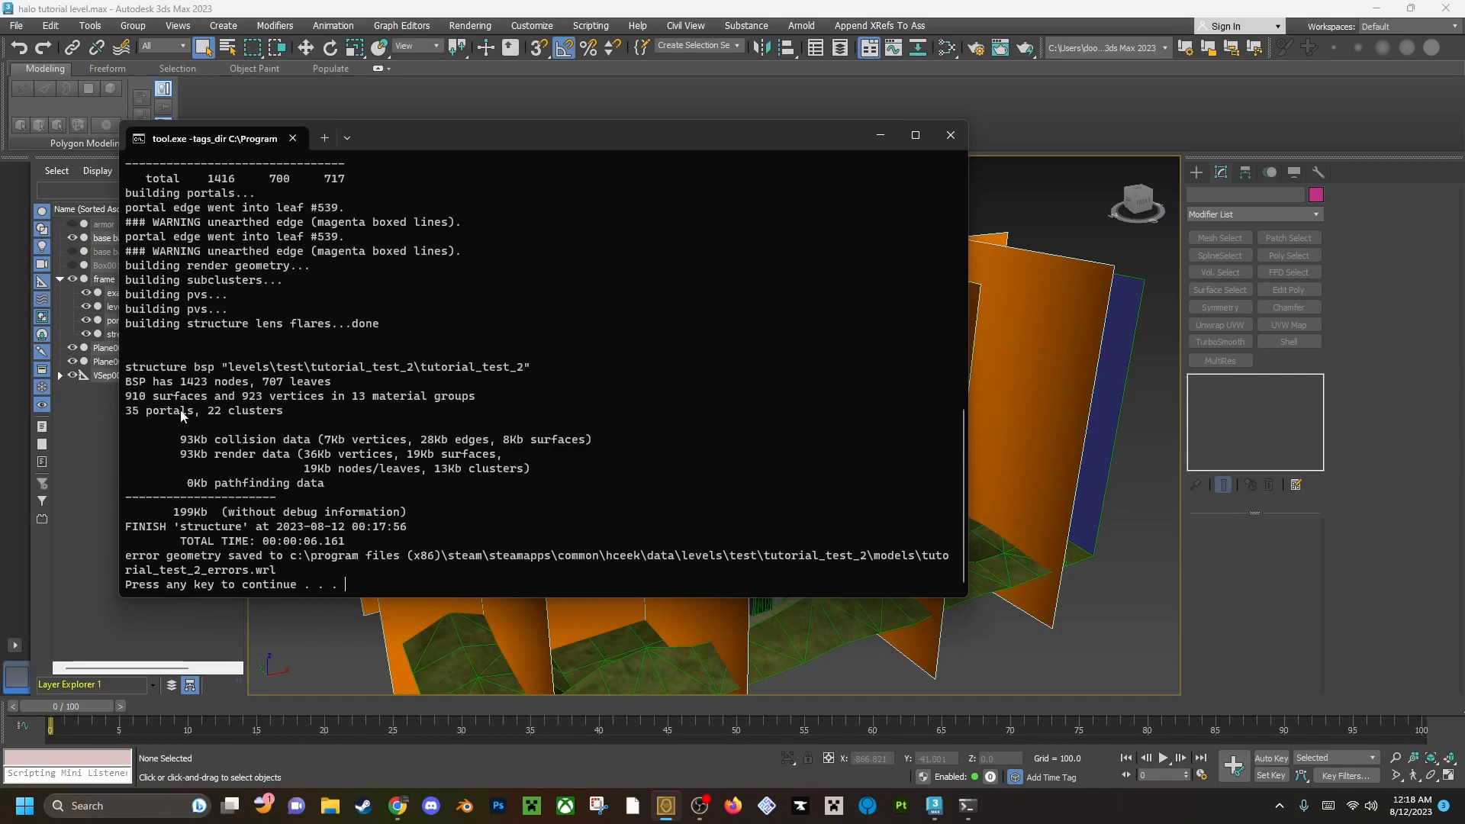
pyautogui.moveTo(129, 417); pyautogui.dragTo(294, 428)
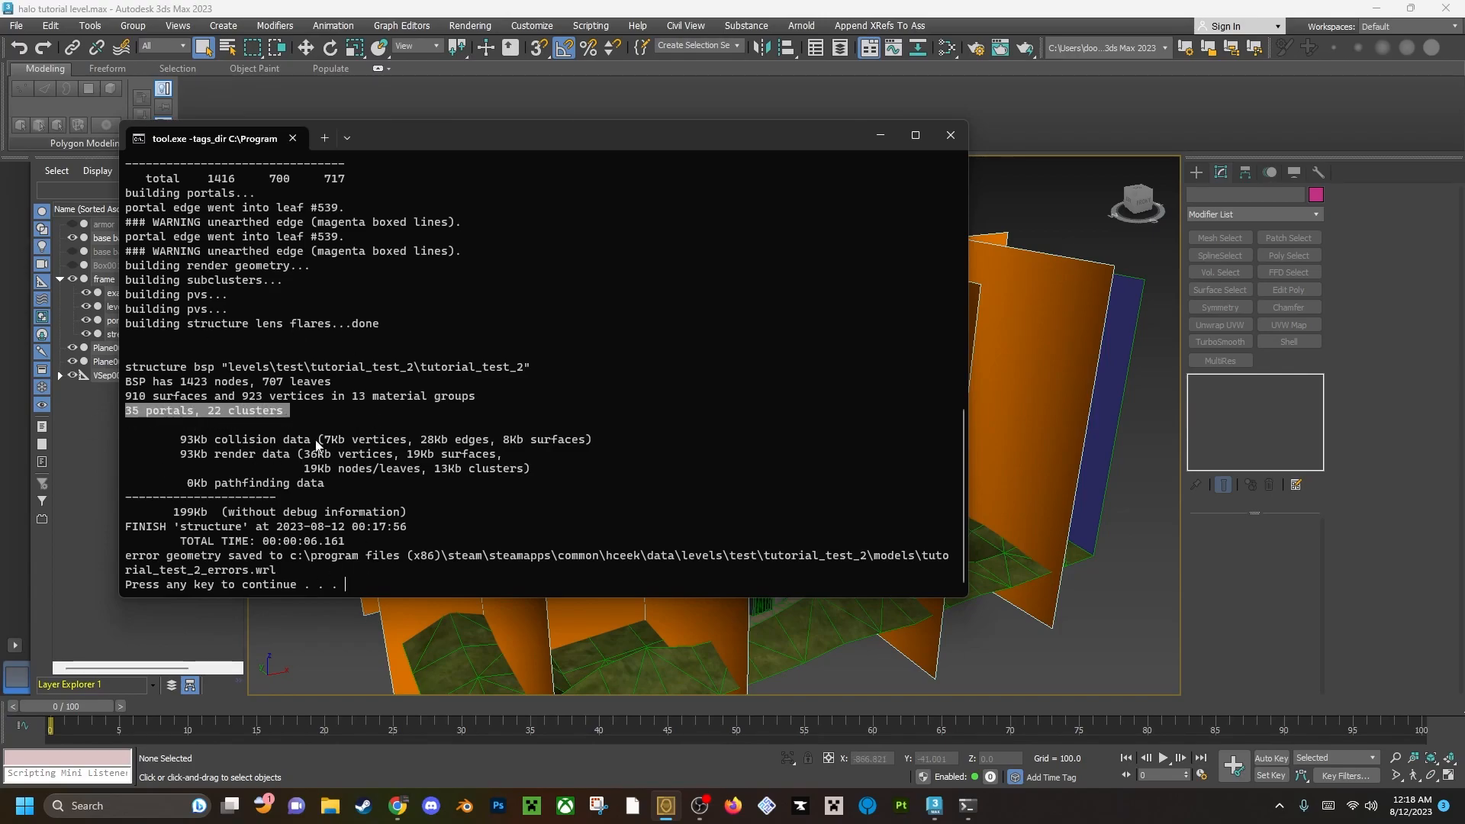
pyautogui.hotkey('ctrl', 'c')
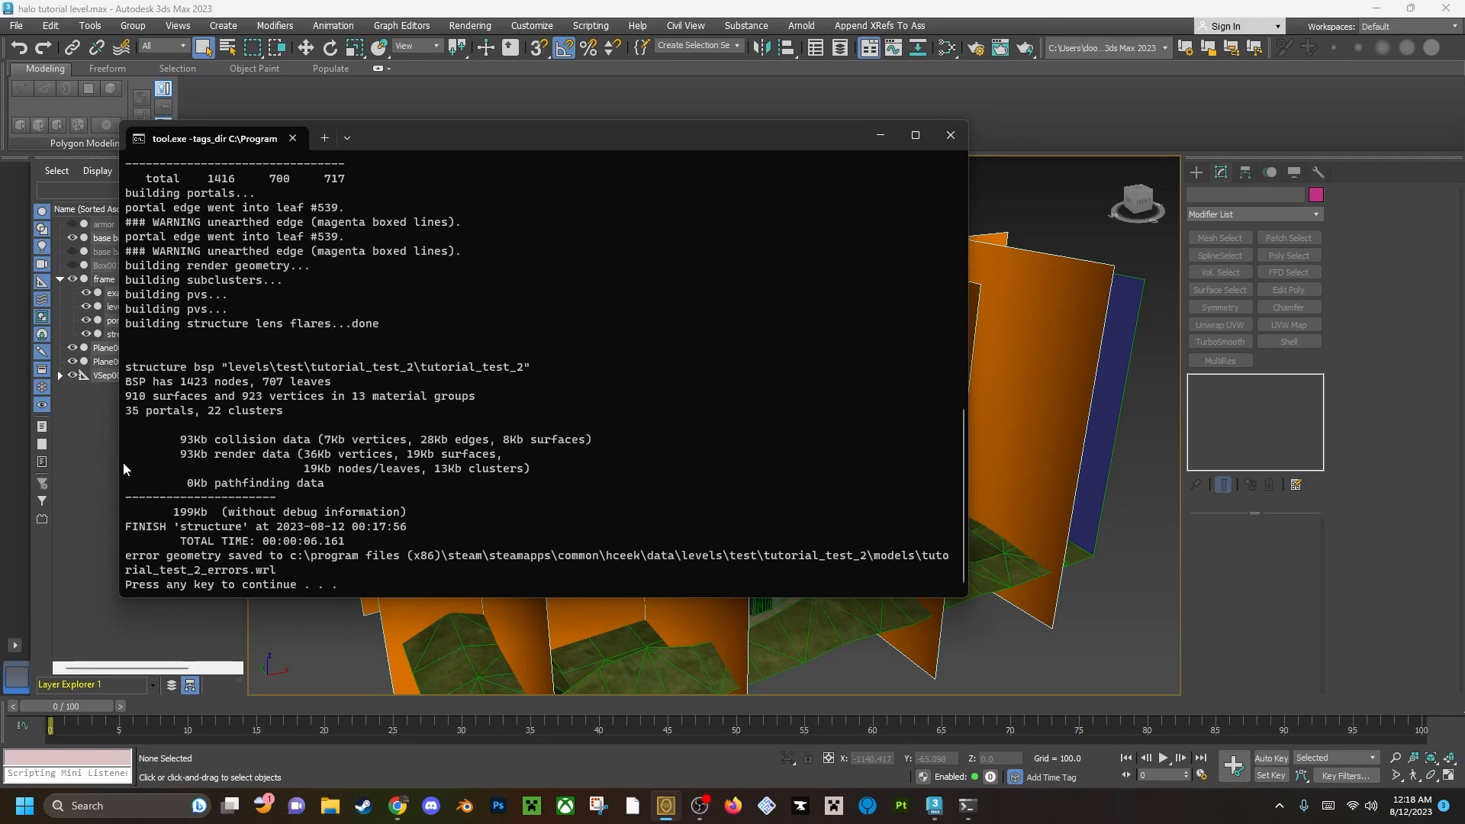
# Review the import log again for errors and warnings in the collision and portal building stages.
pyautogui.scroll(2, 253, 502)
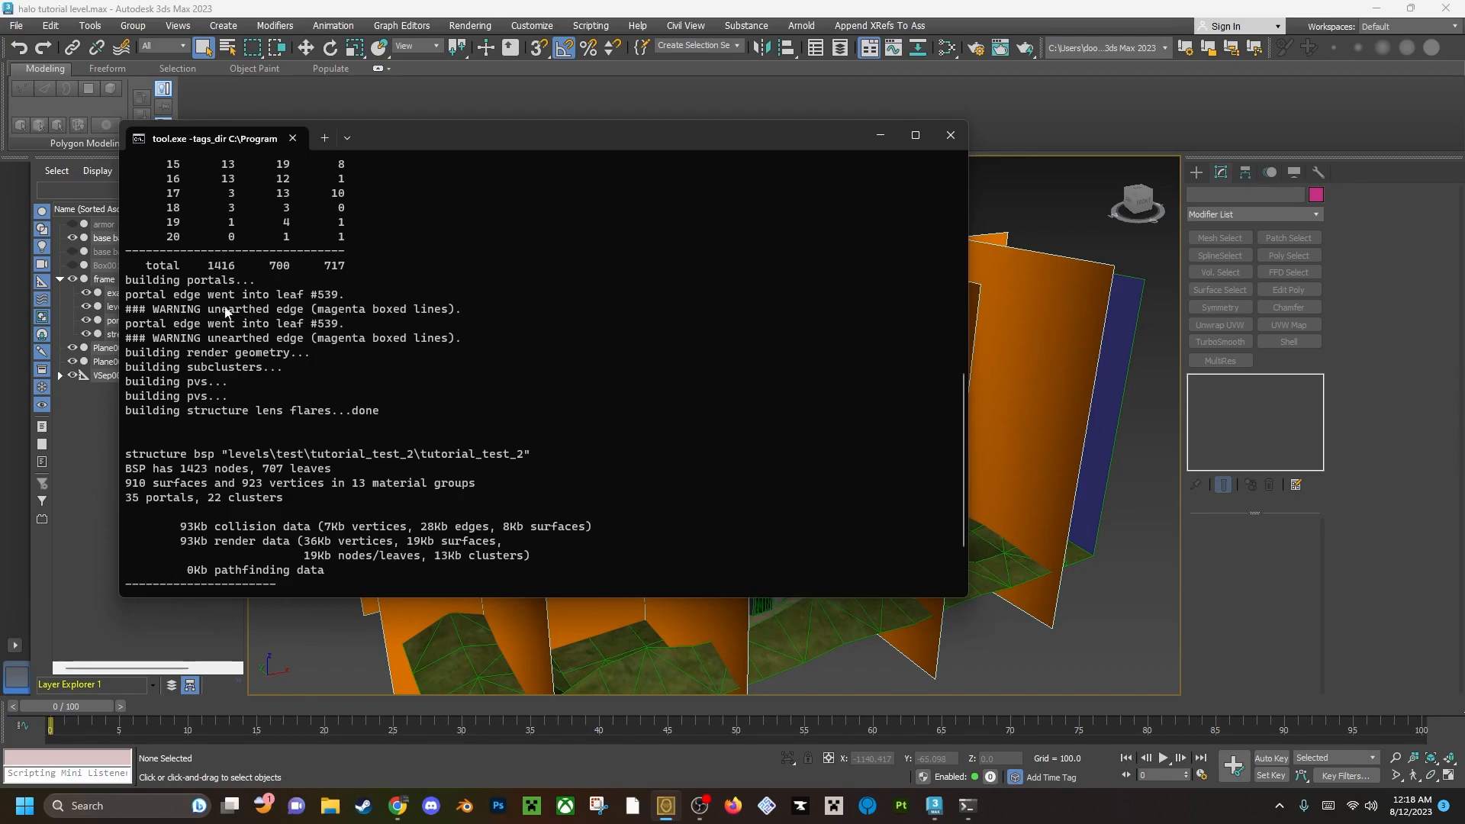
pyautogui.scroll(12, 261, 559)
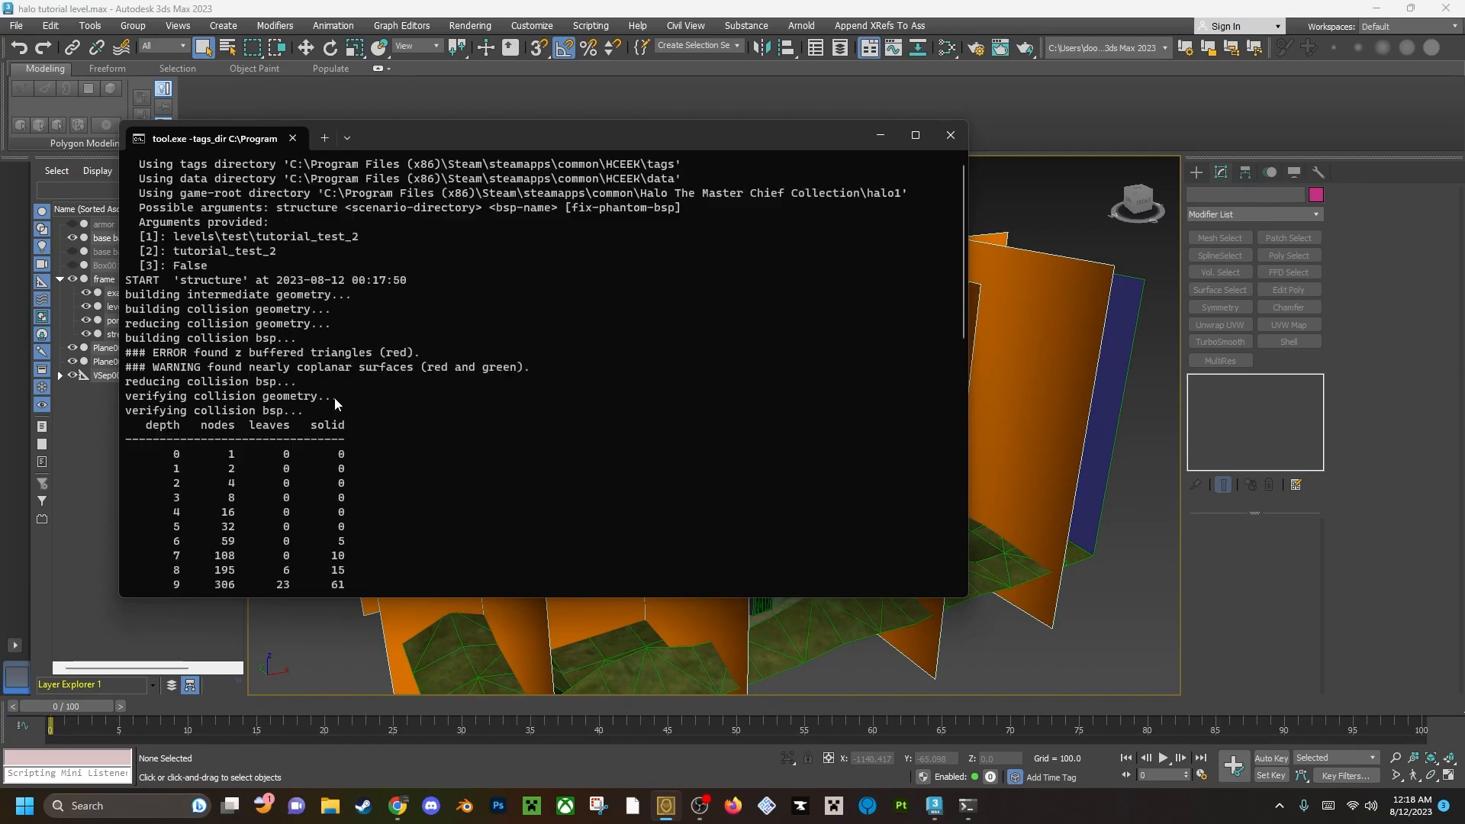
pyautogui.scroll(-10, 335, 397)
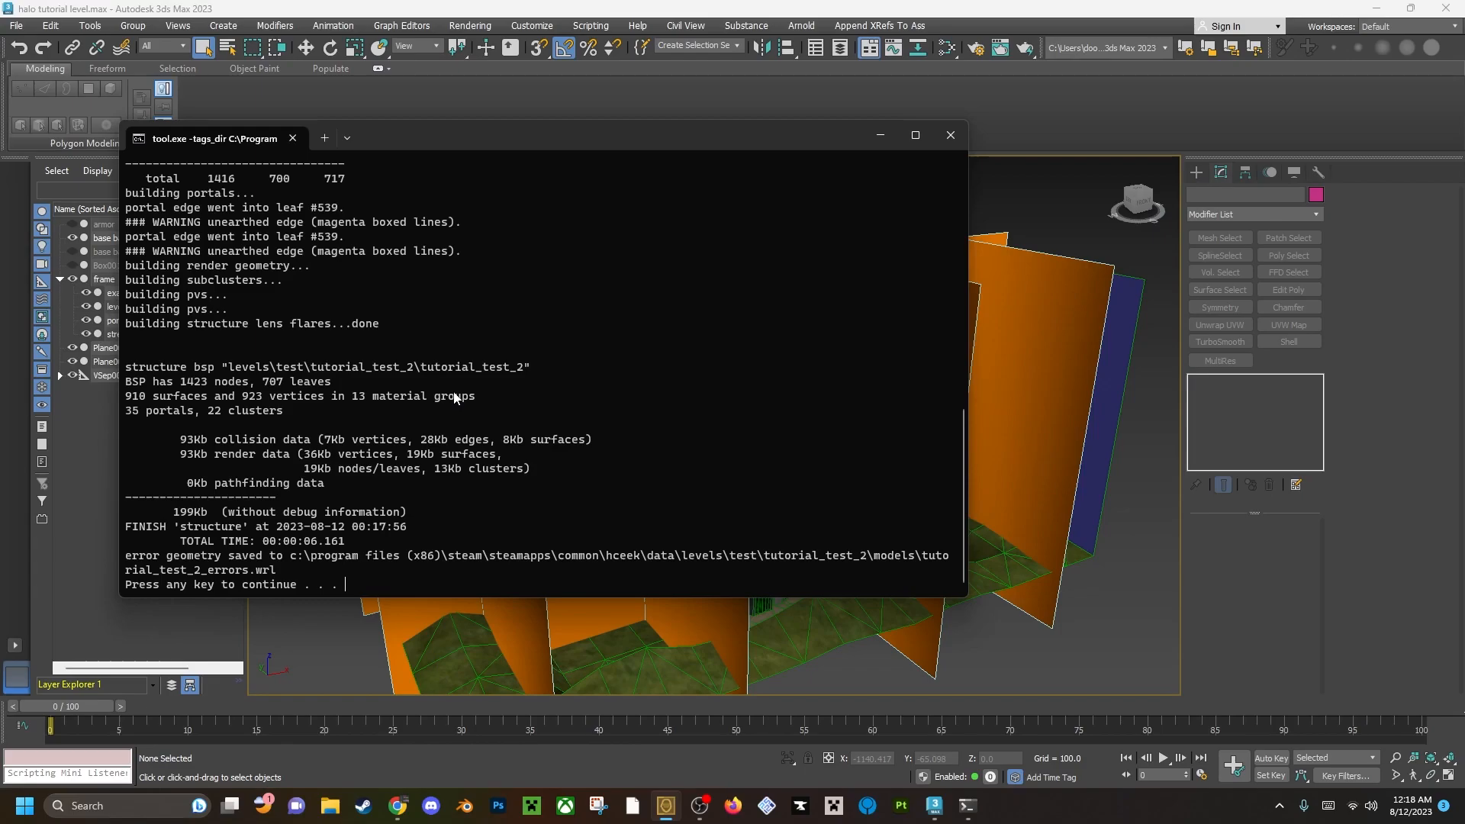
pyautogui.scroll(2, 455, 397)
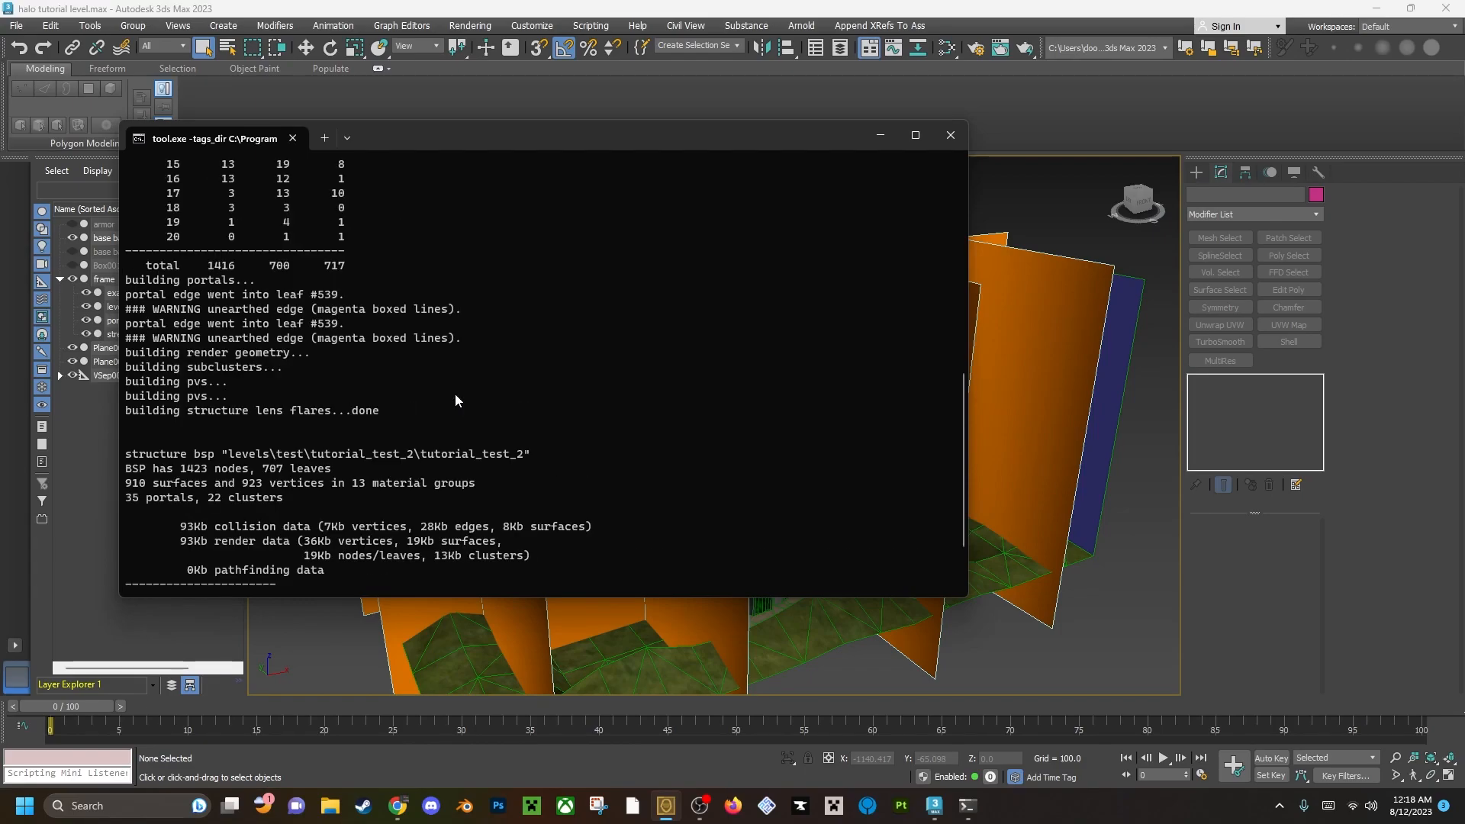
pyautogui.scroll(8, 455, 394)
pyautogui.scroll(4, 455, 395)
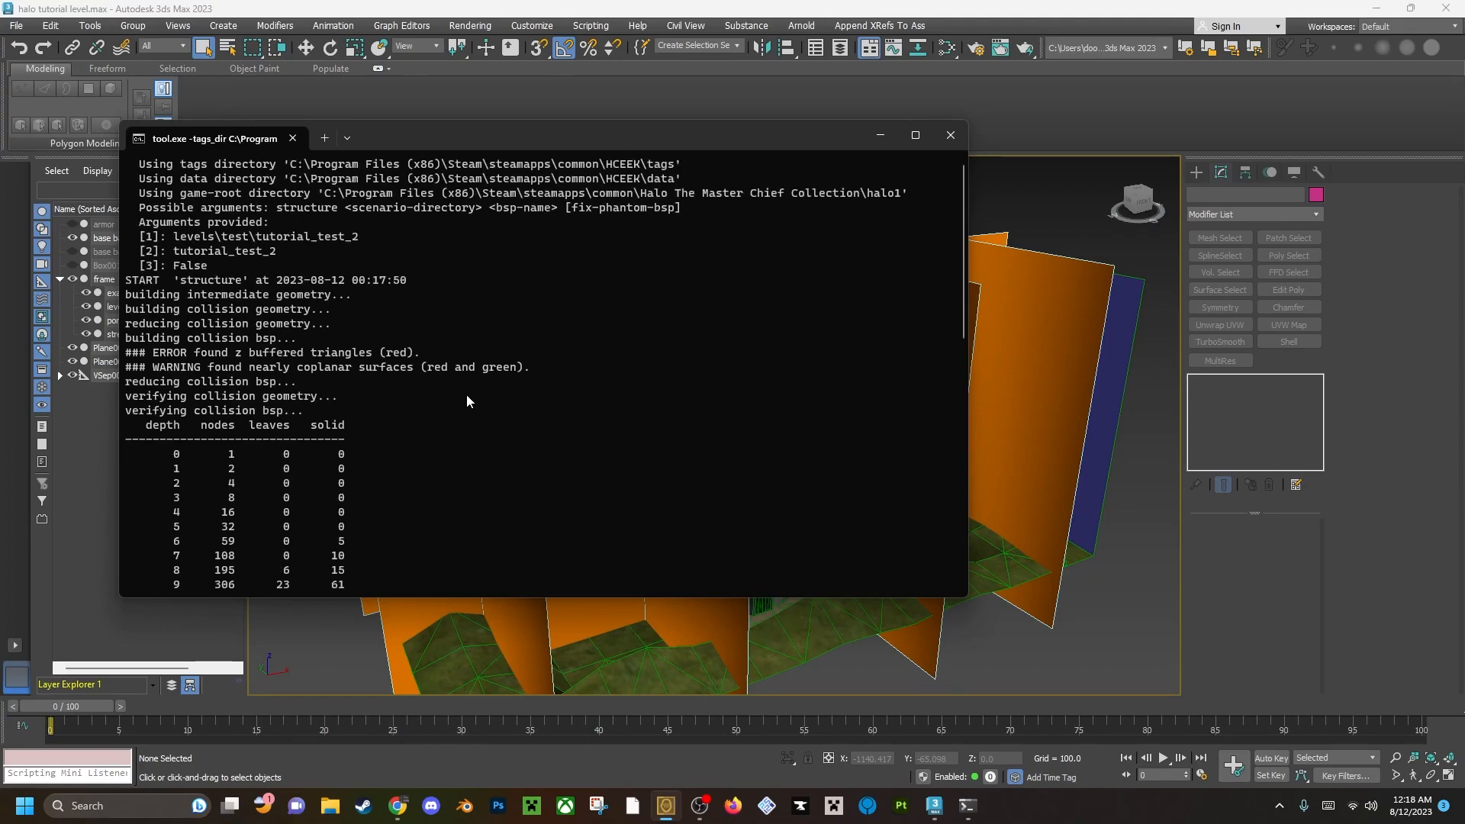
pyautogui.scroll(-14, 466, 396)
# Dismiss the finished import console and launch Guerilla from Osoyoos.
pyautogui.press('Return')
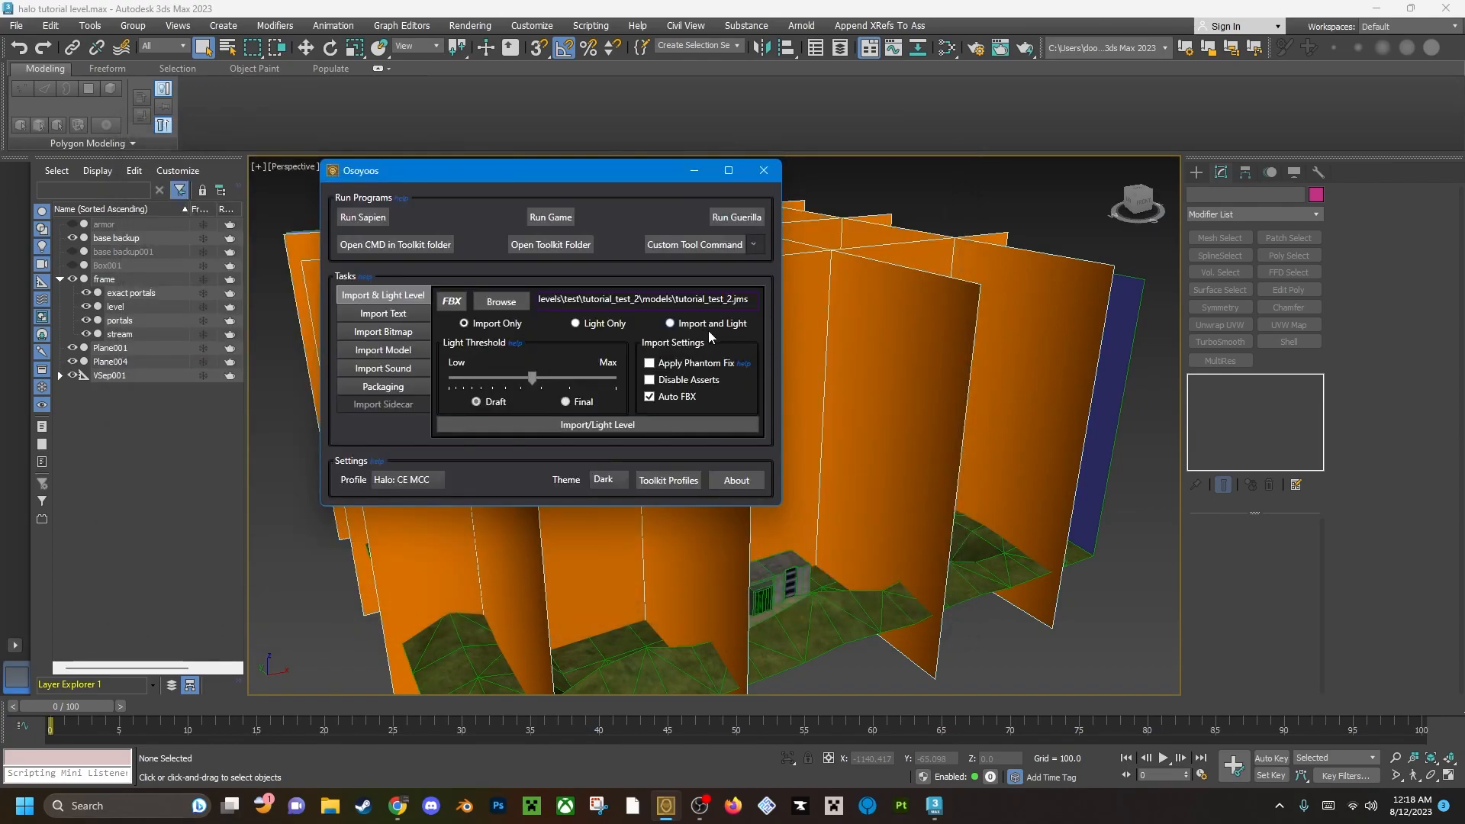
pyautogui.click(732, 219)
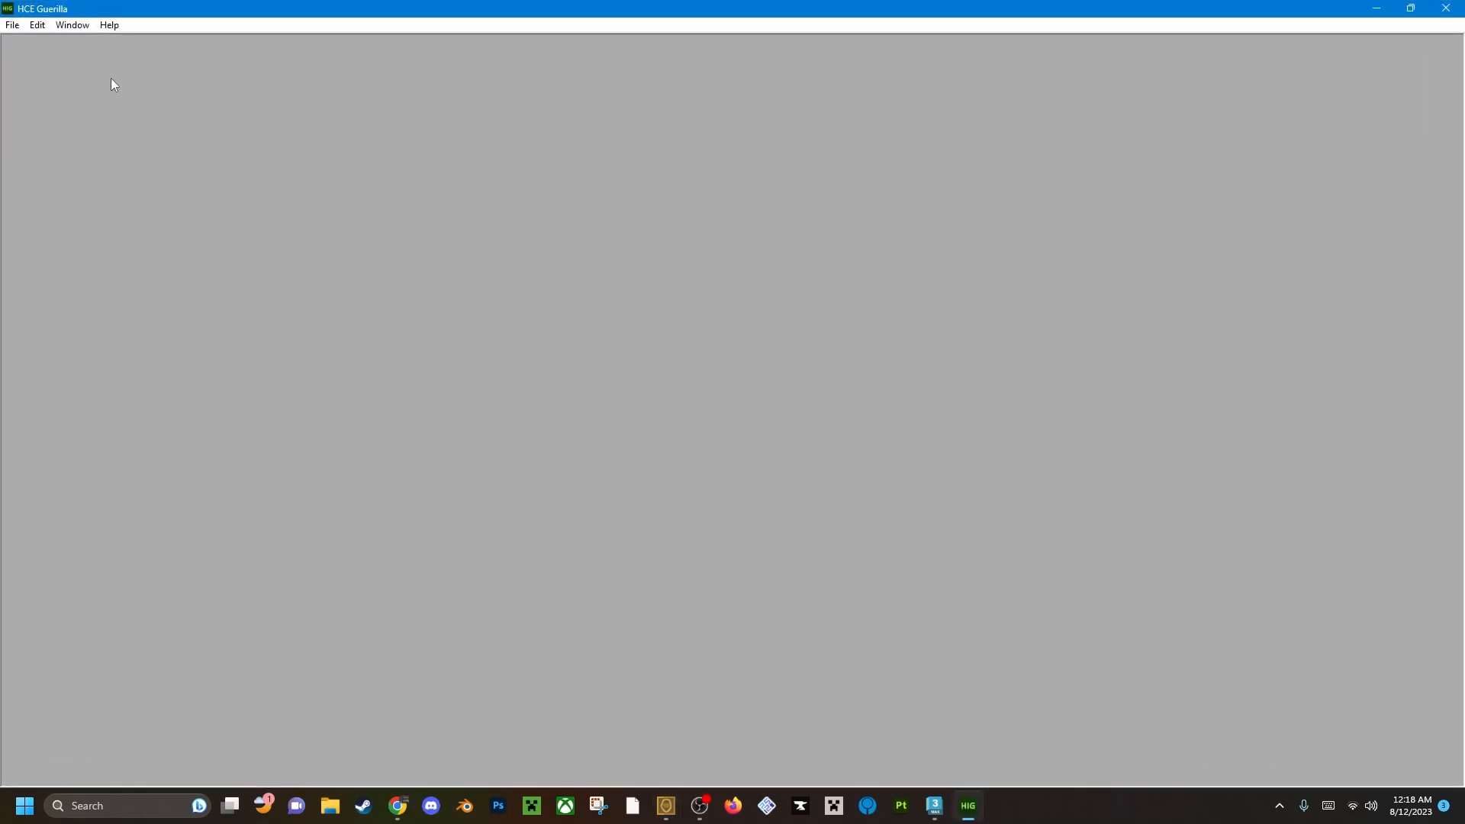
pyautogui.click(12, 25)
pyautogui.click(43, 60)
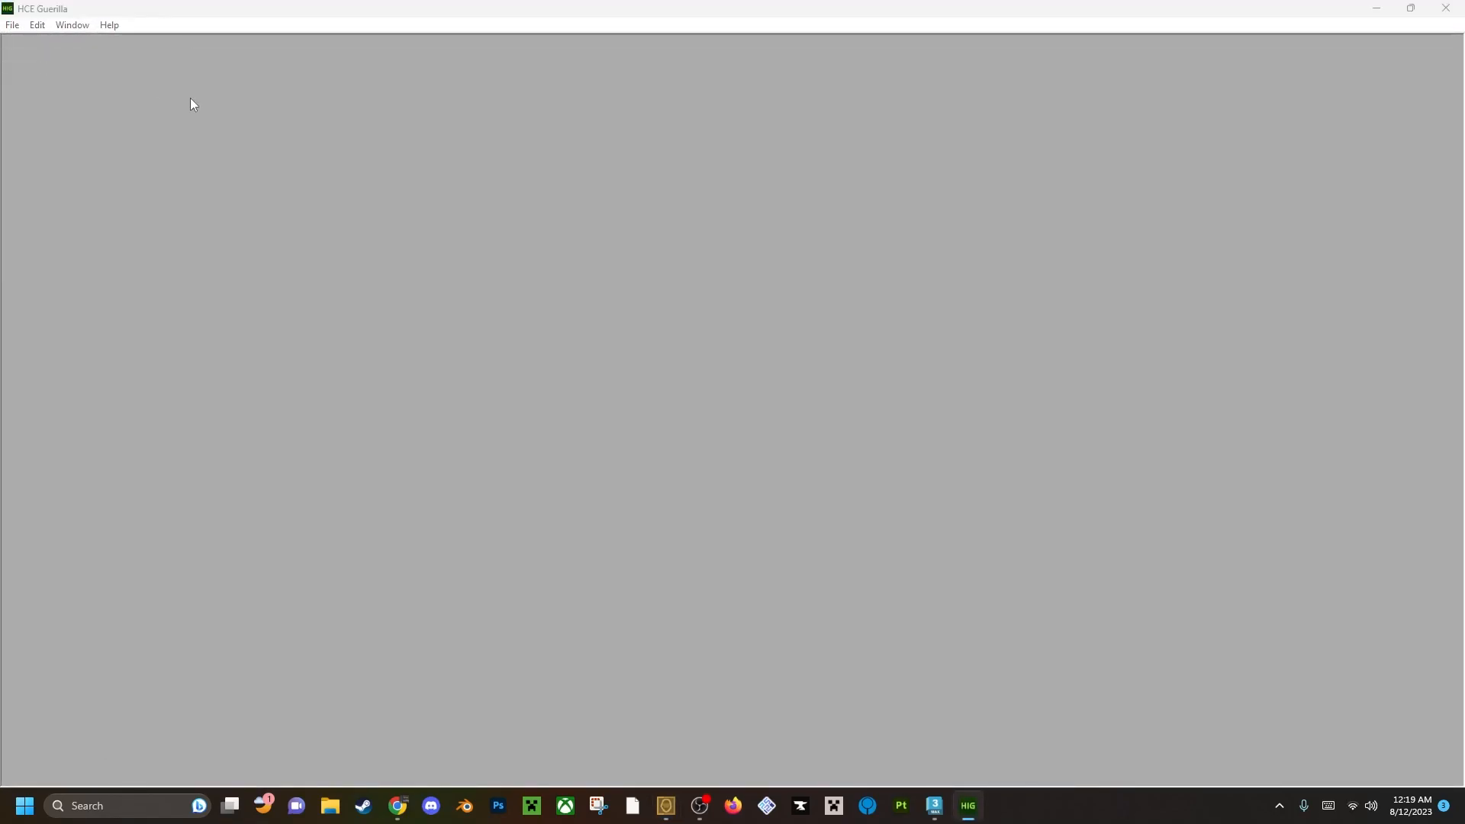
pyautogui.scroll(-5, 534, 357)
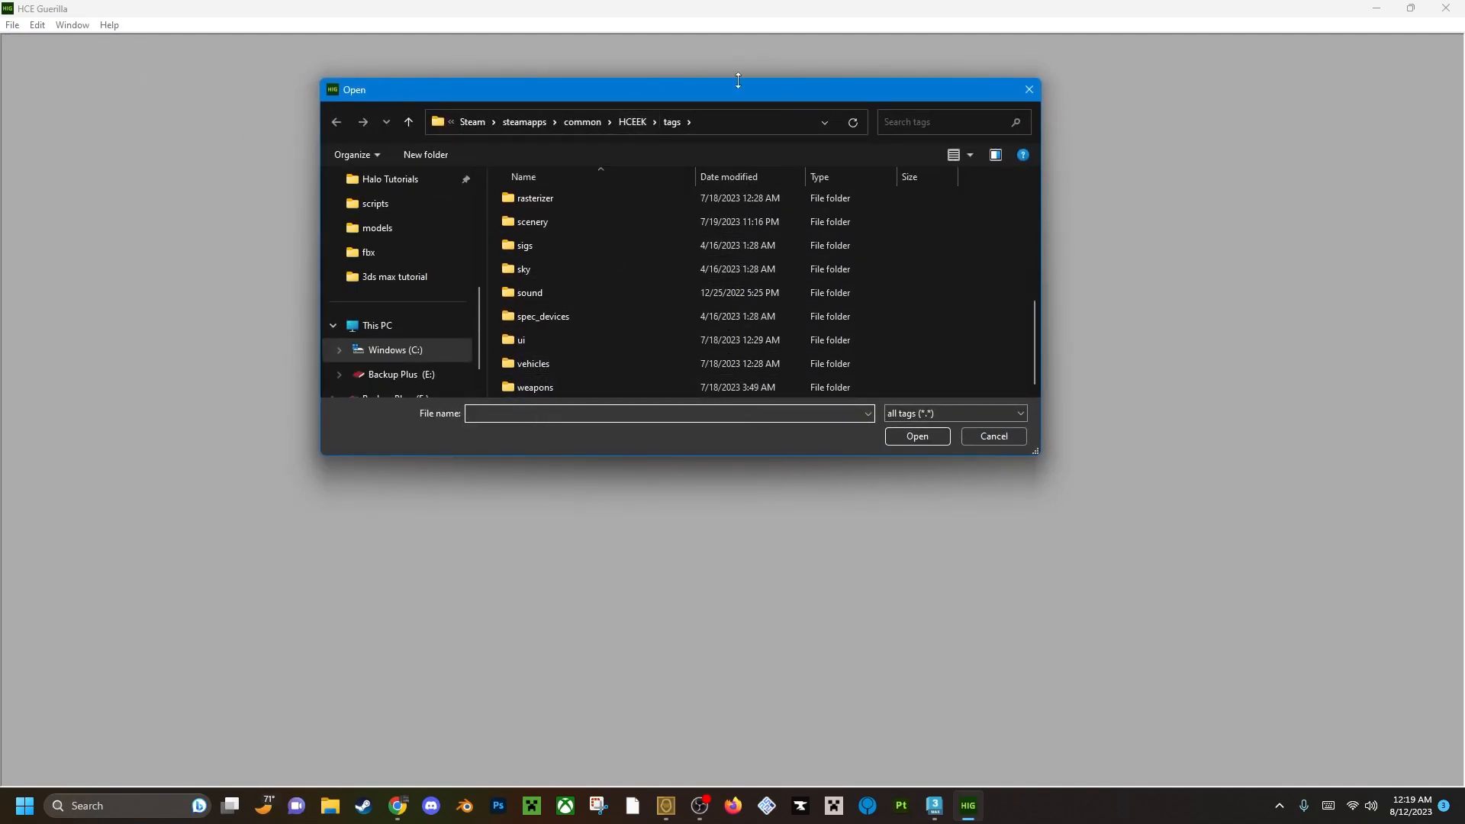
pyautogui.click(1027, 90)
# Open tutorial_test_2.scenario from the tags\levels\test\tutorial_test_2 folder in Guerilla.
pyautogui.click(12, 24)
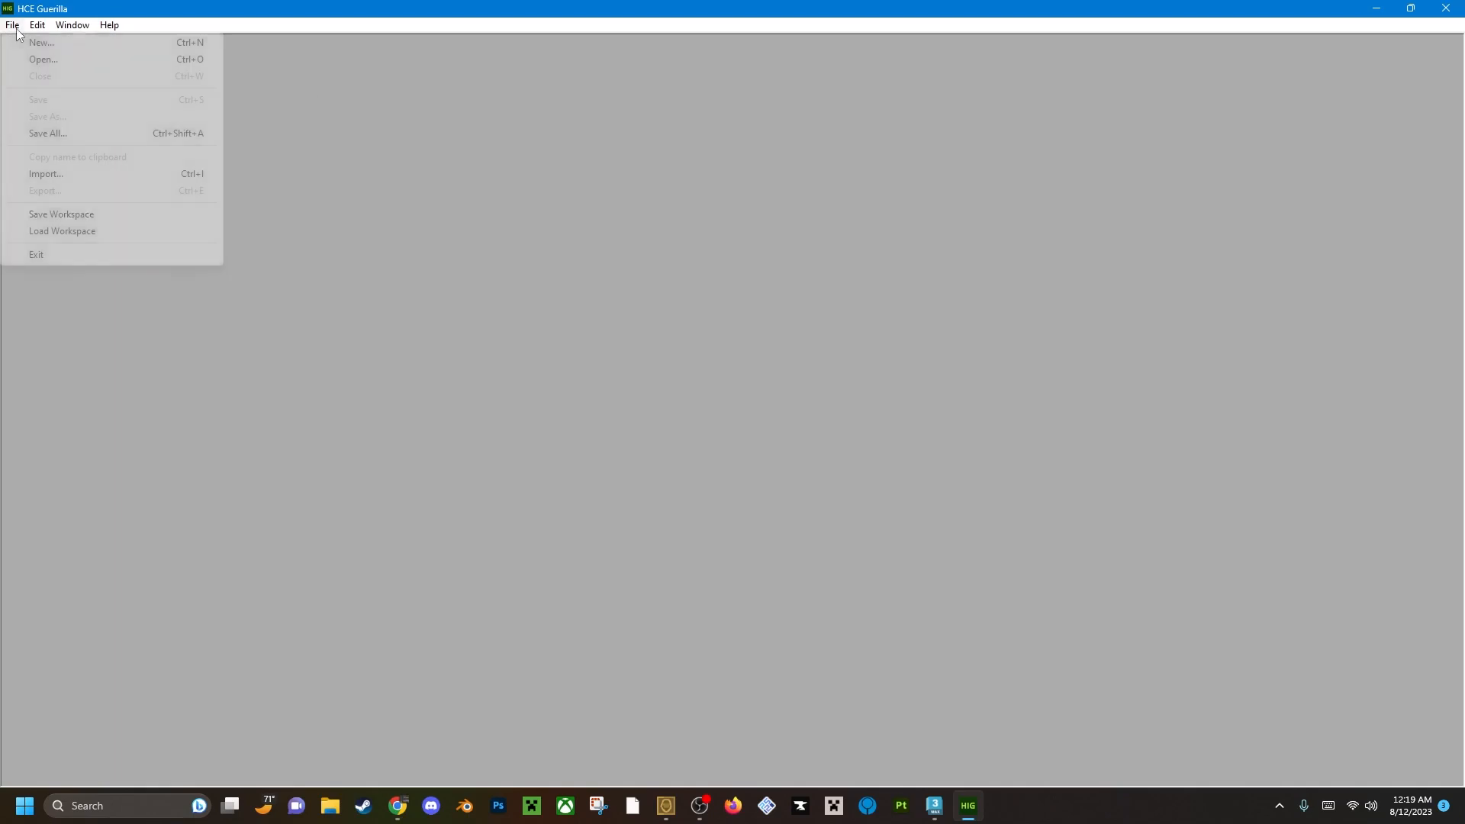
pyautogui.click(31, 56)
pyautogui.scroll(-5, 567, 376)
pyautogui.scroll(4, 548, 347)
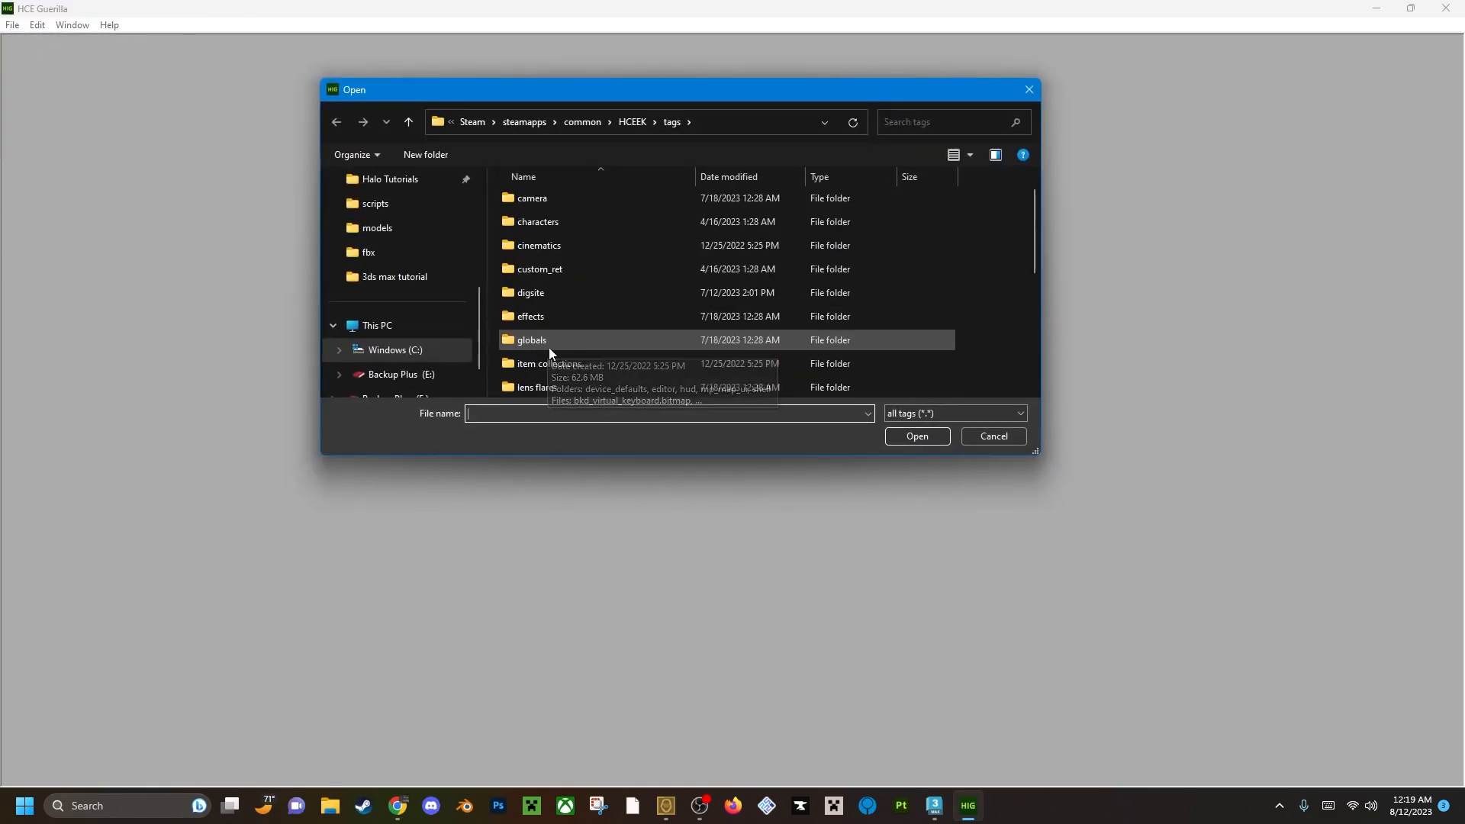
pyautogui.scroll(-3, 547, 347)
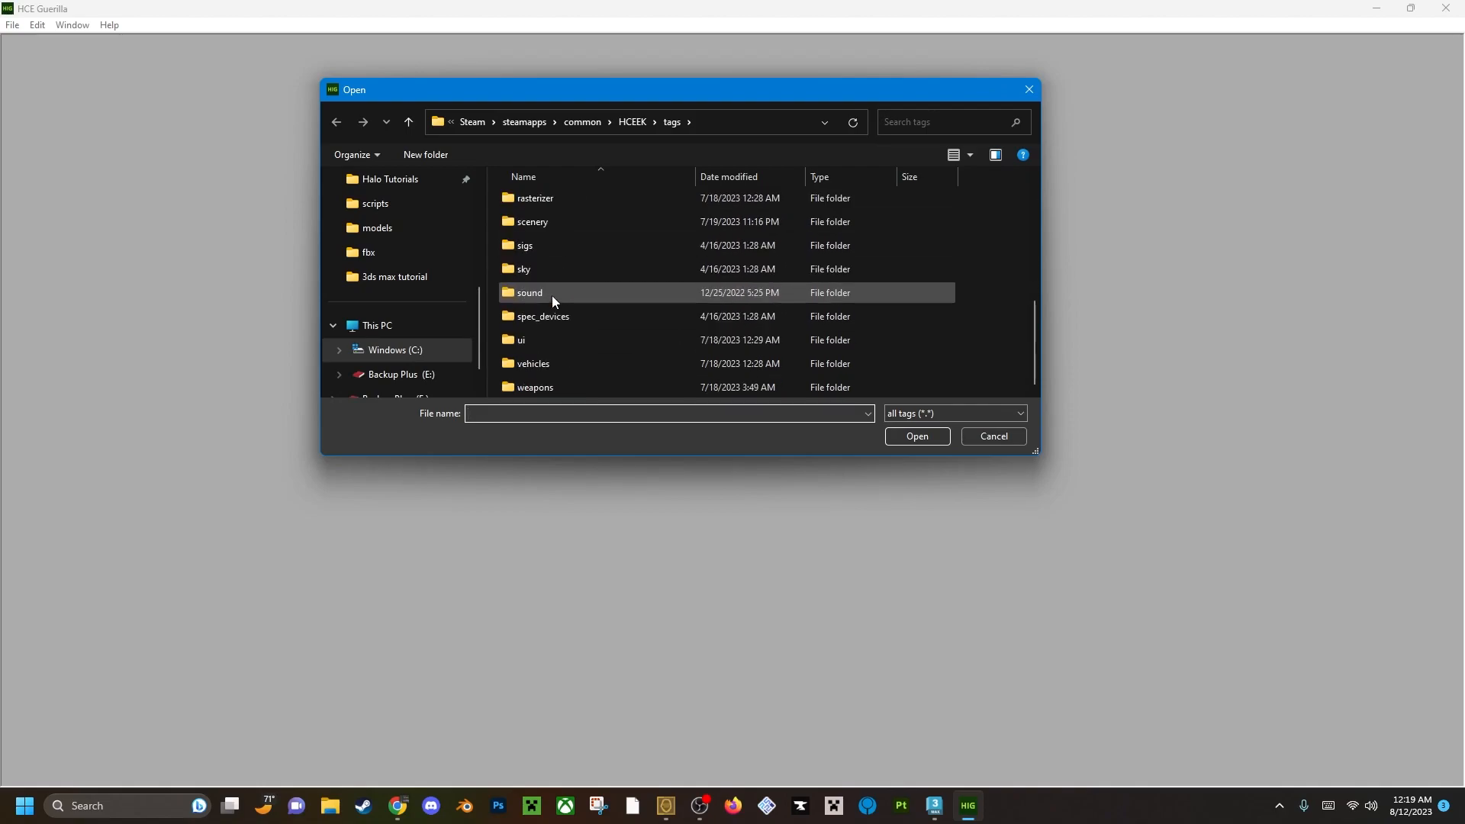
pyautogui.scroll(3, 555, 382)
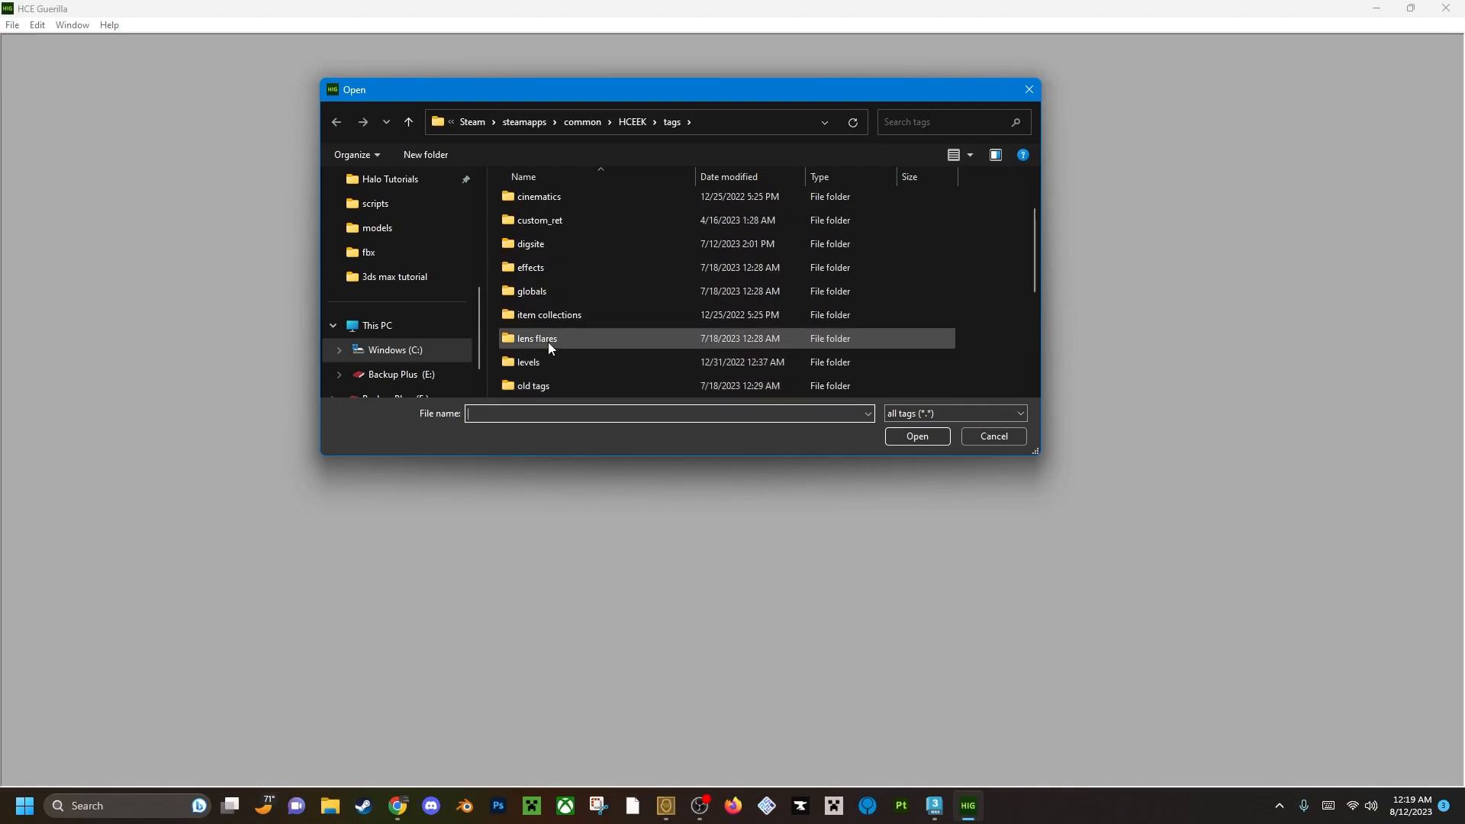
pyautogui.doubleClick(546, 361)
pyautogui.doubleClick(543, 365)
pyautogui.scroll(-3, 544, 364)
pyautogui.doubleClick(543, 339)
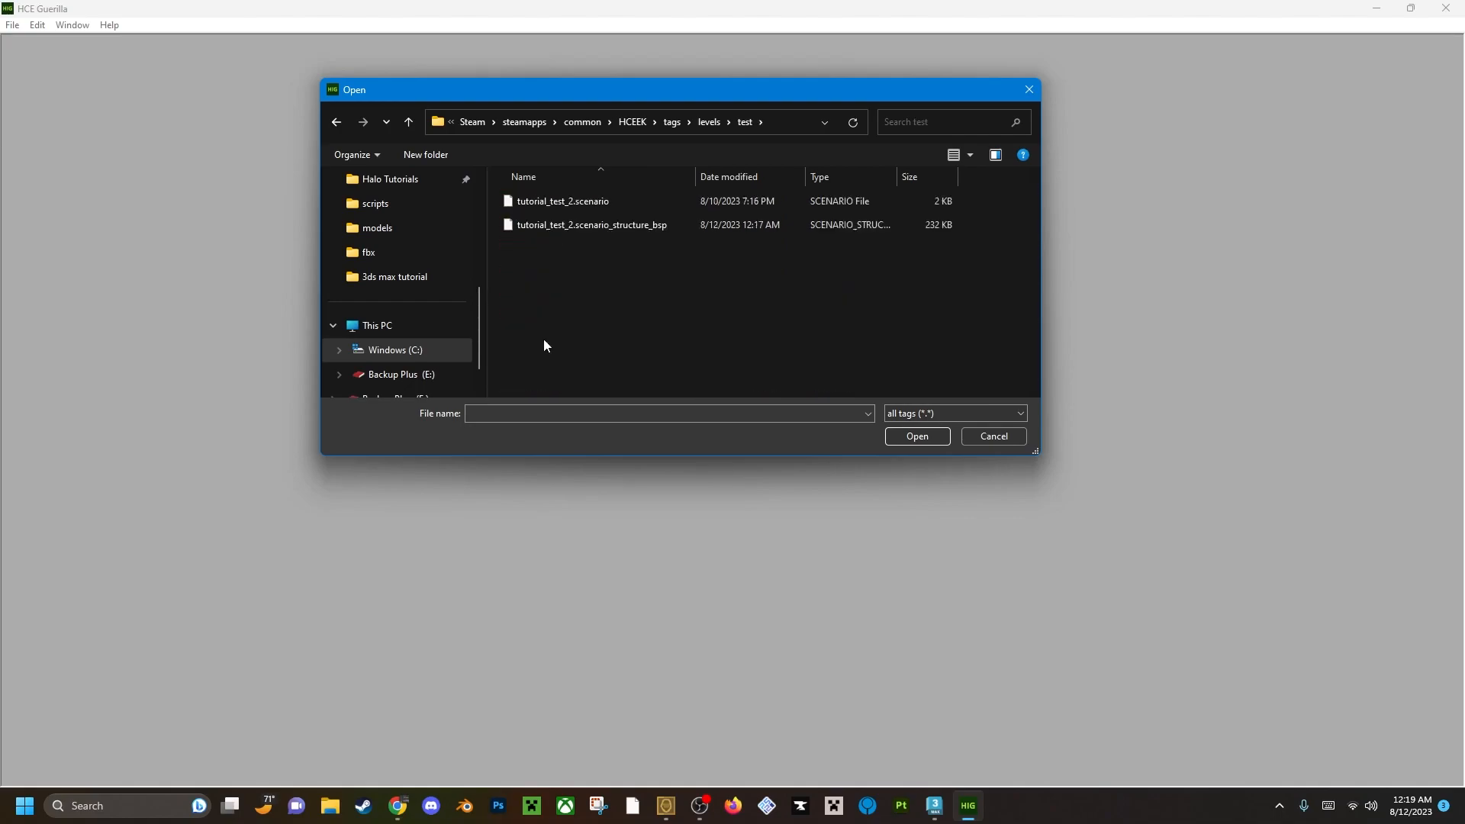
pyautogui.click(566, 200)
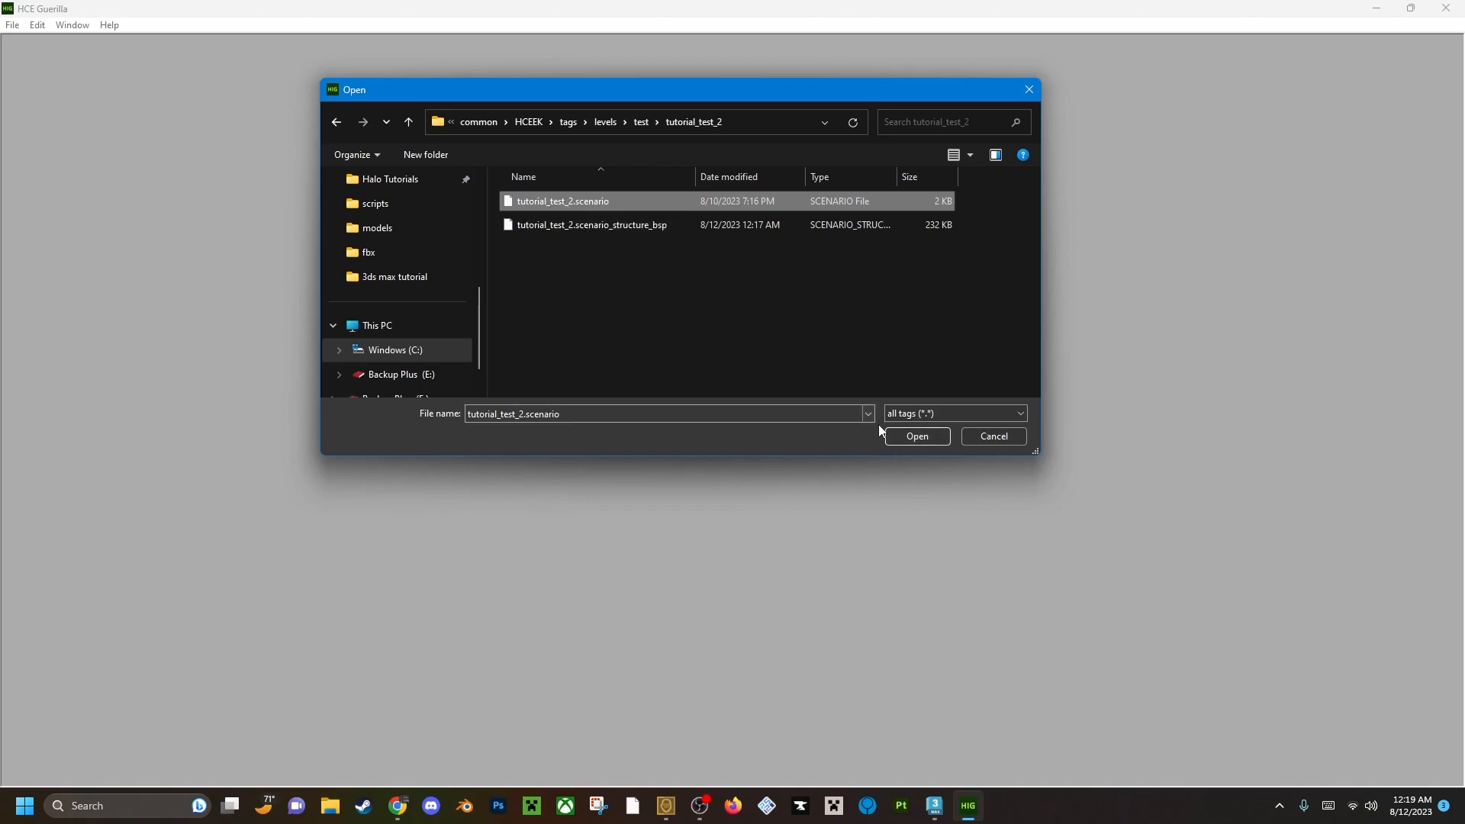
pyautogui.click(914, 436)
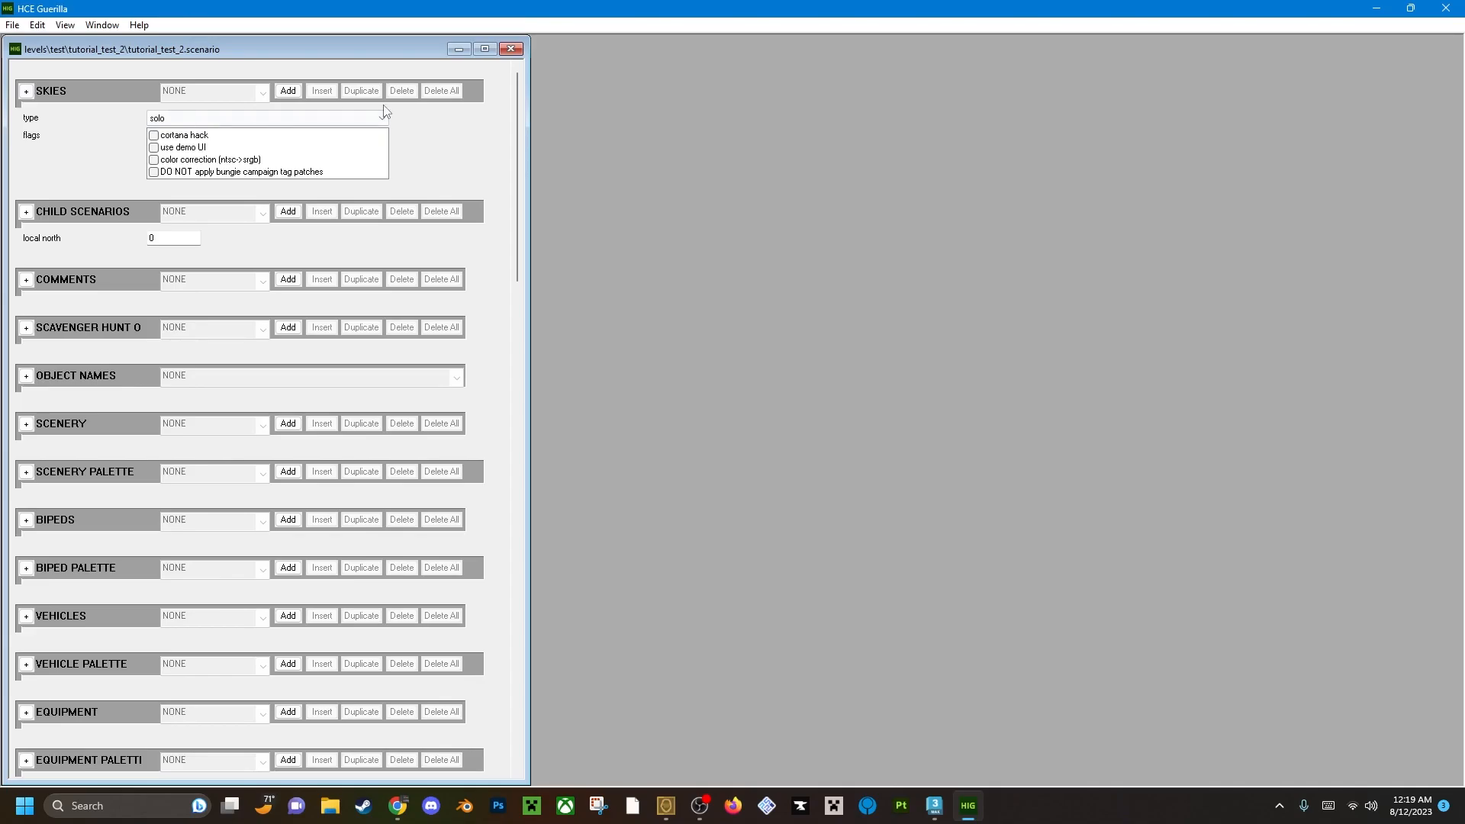
# Add a skies entry to the scenario and assign it the sky tag from tags\sky\sky_timberland.
pyautogui.click(289, 92)
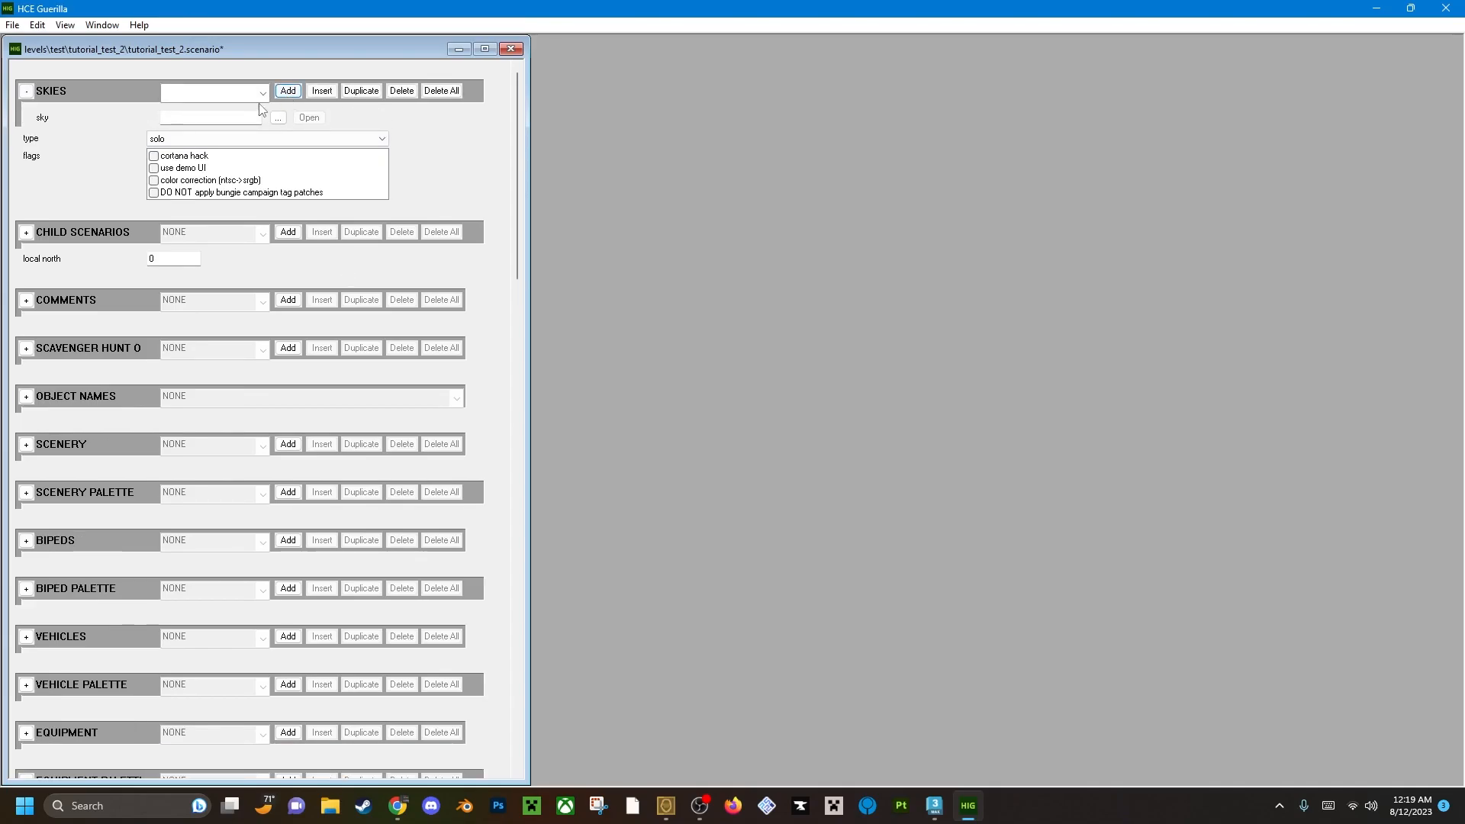
pyautogui.click(278, 117)
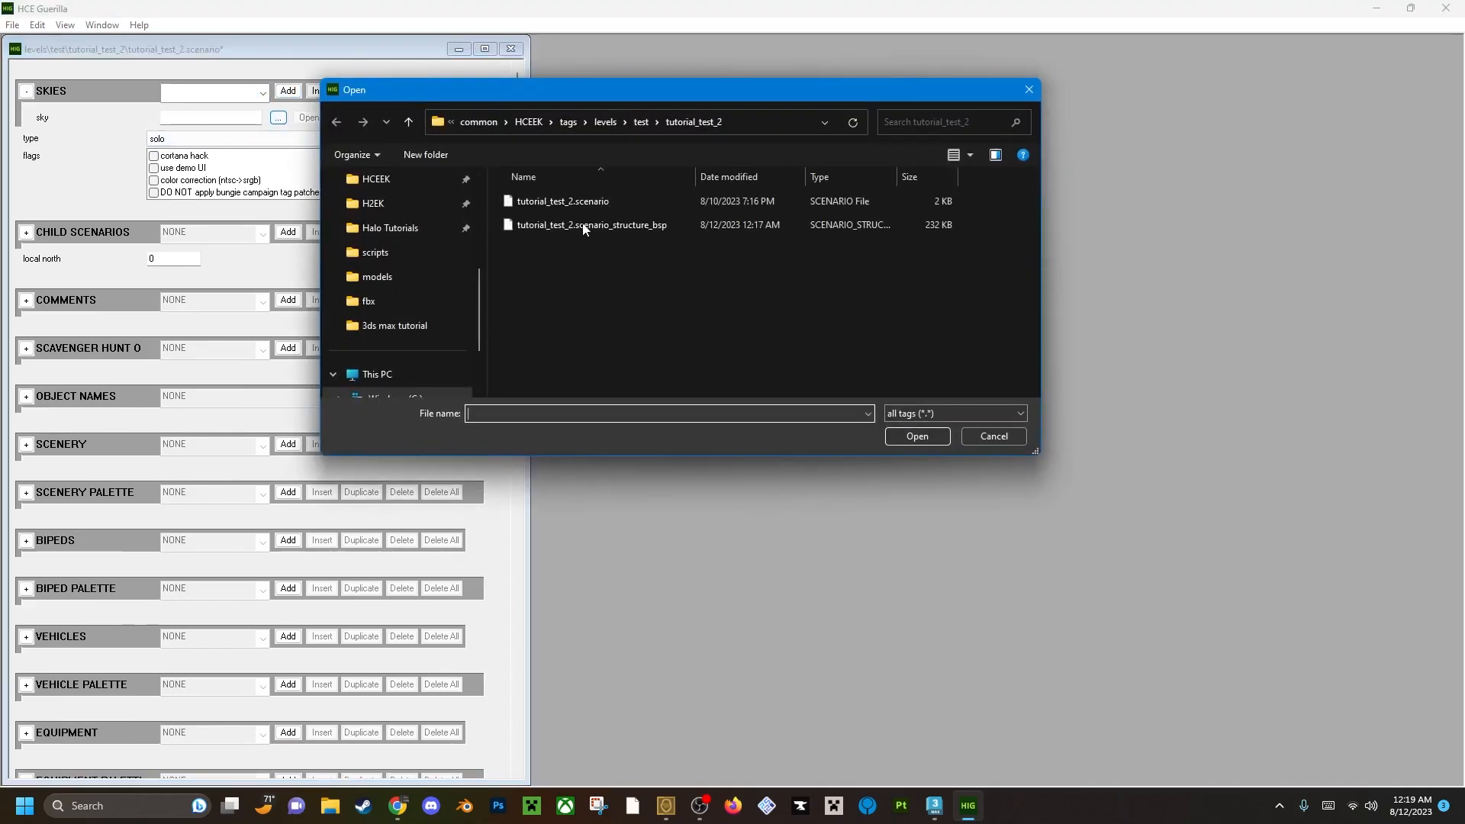
pyautogui.click(574, 122)
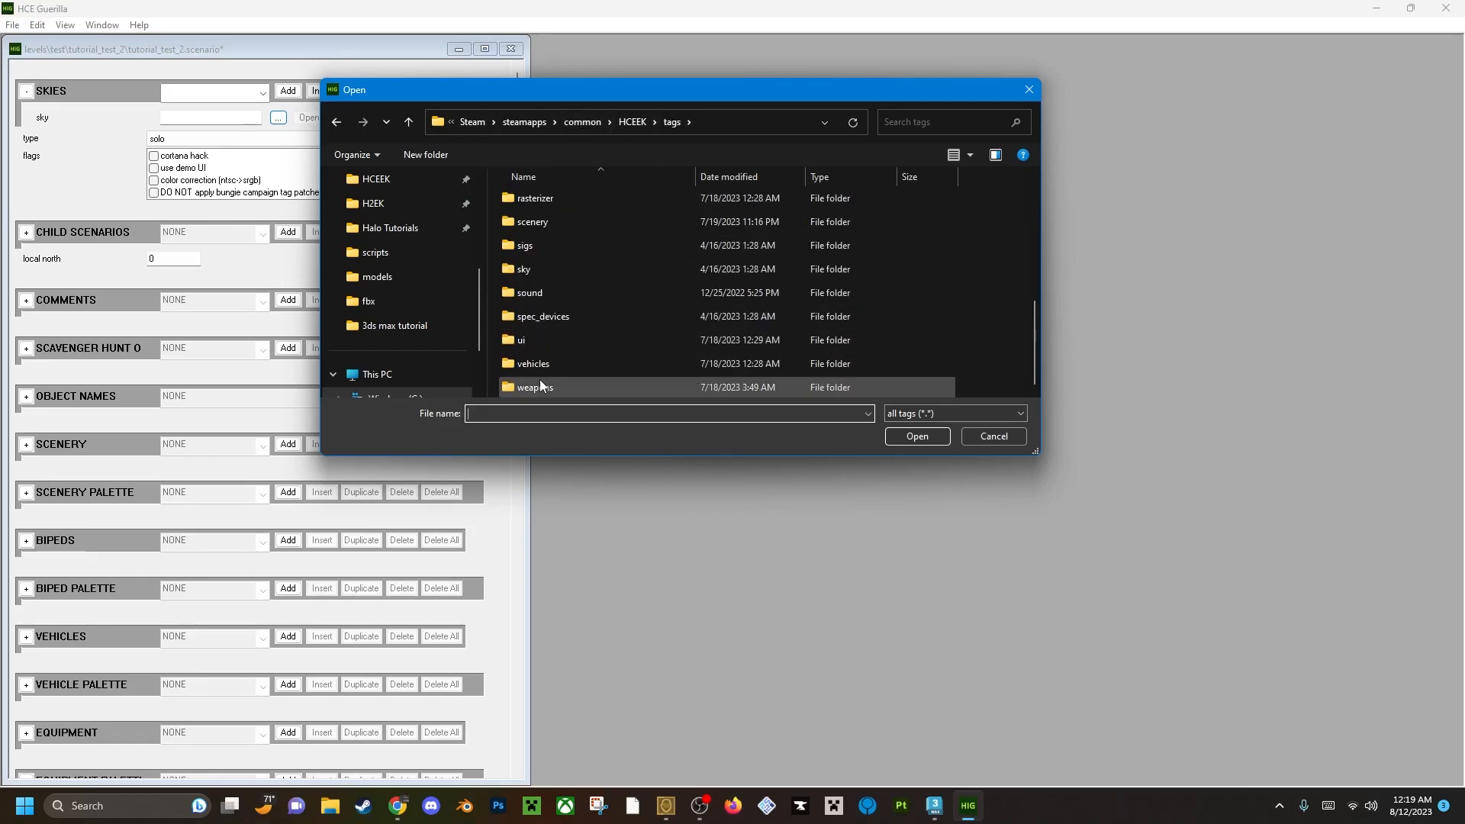
pyautogui.scroll(-4, 548, 321)
pyautogui.doubleClick(557, 267)
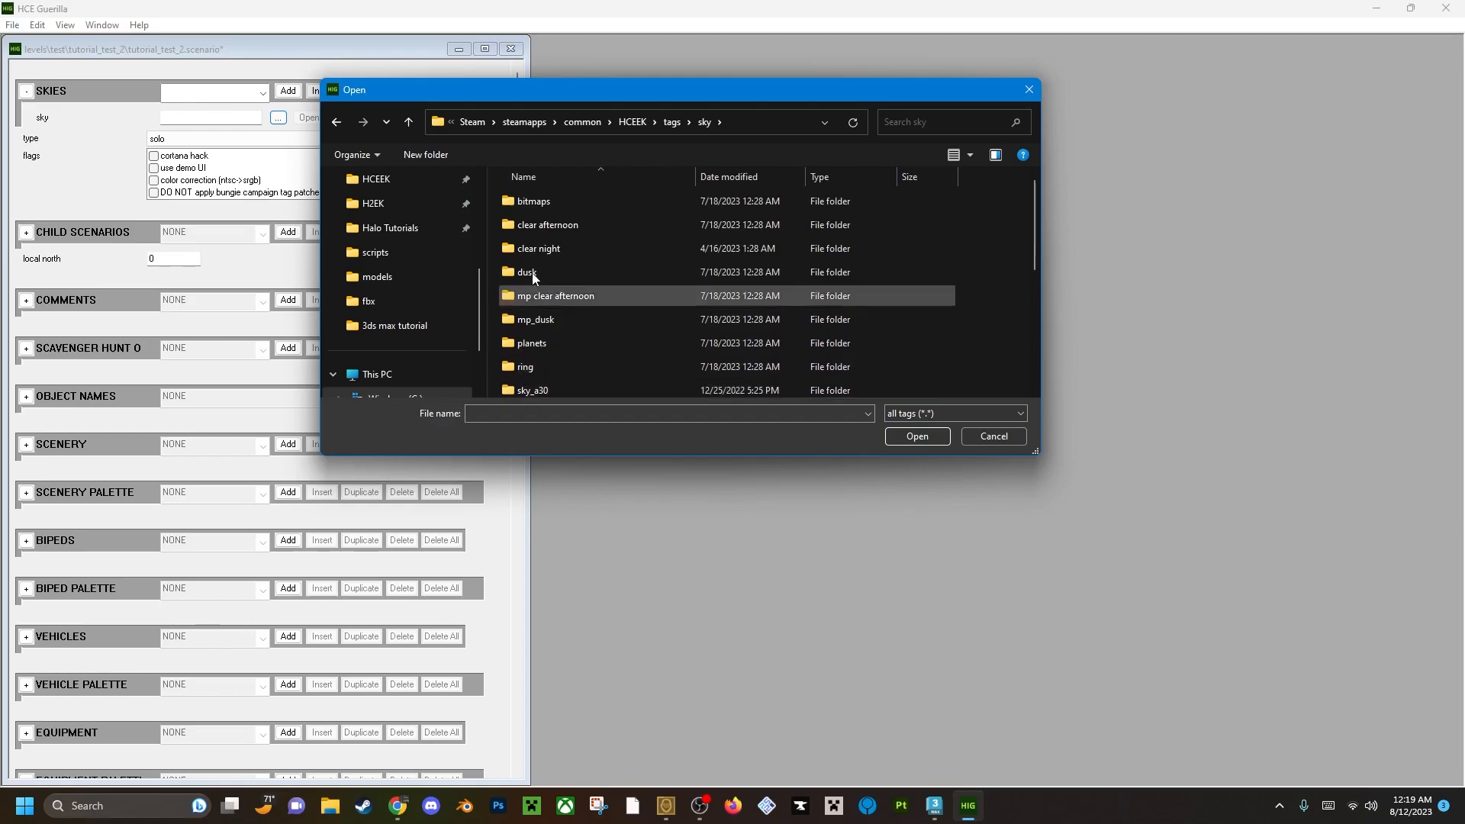
pyautogui.scroll(-3, 570, 297)
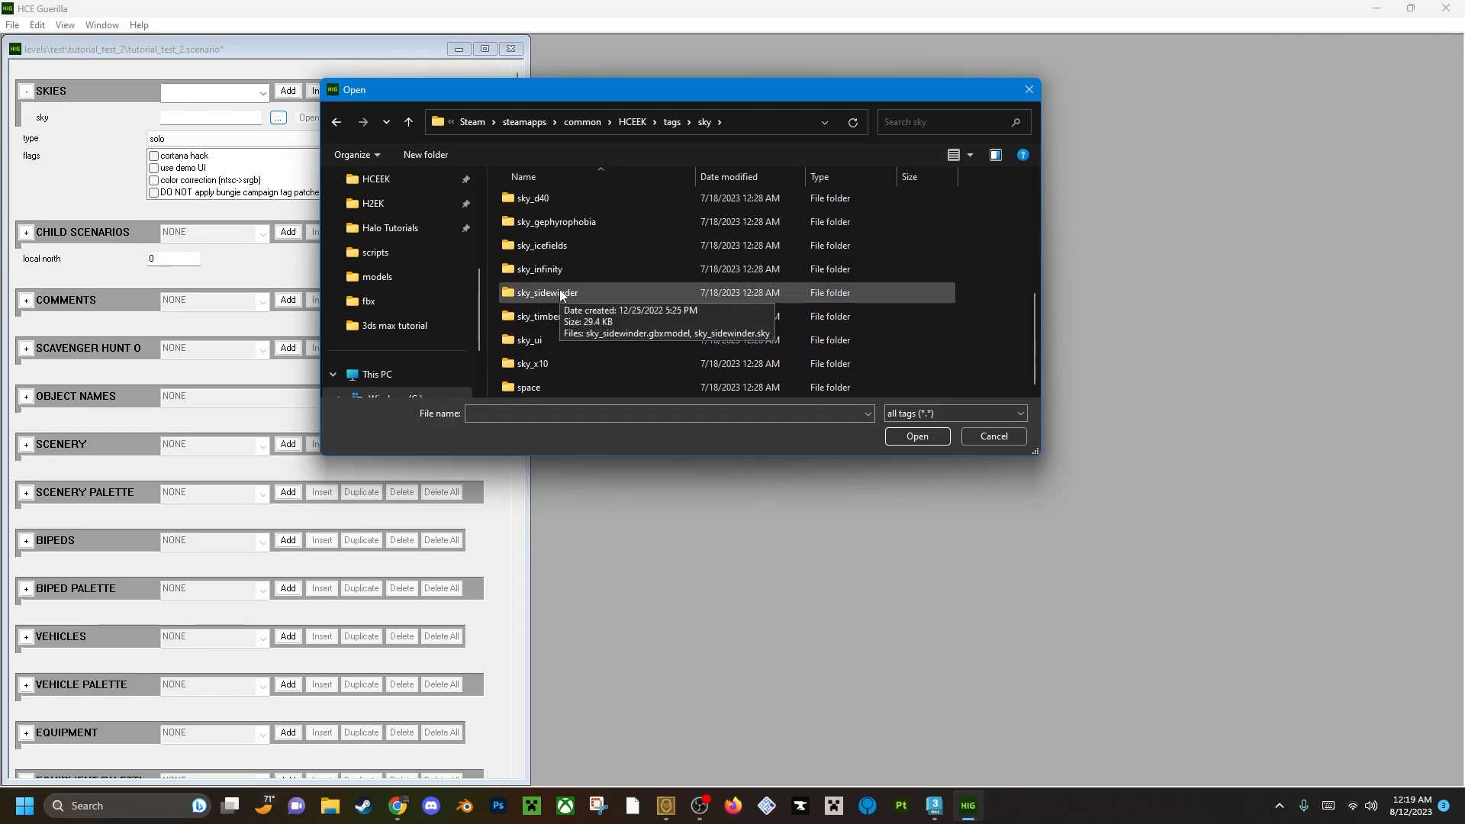
pyautogui.scroll(1, 548, 372)
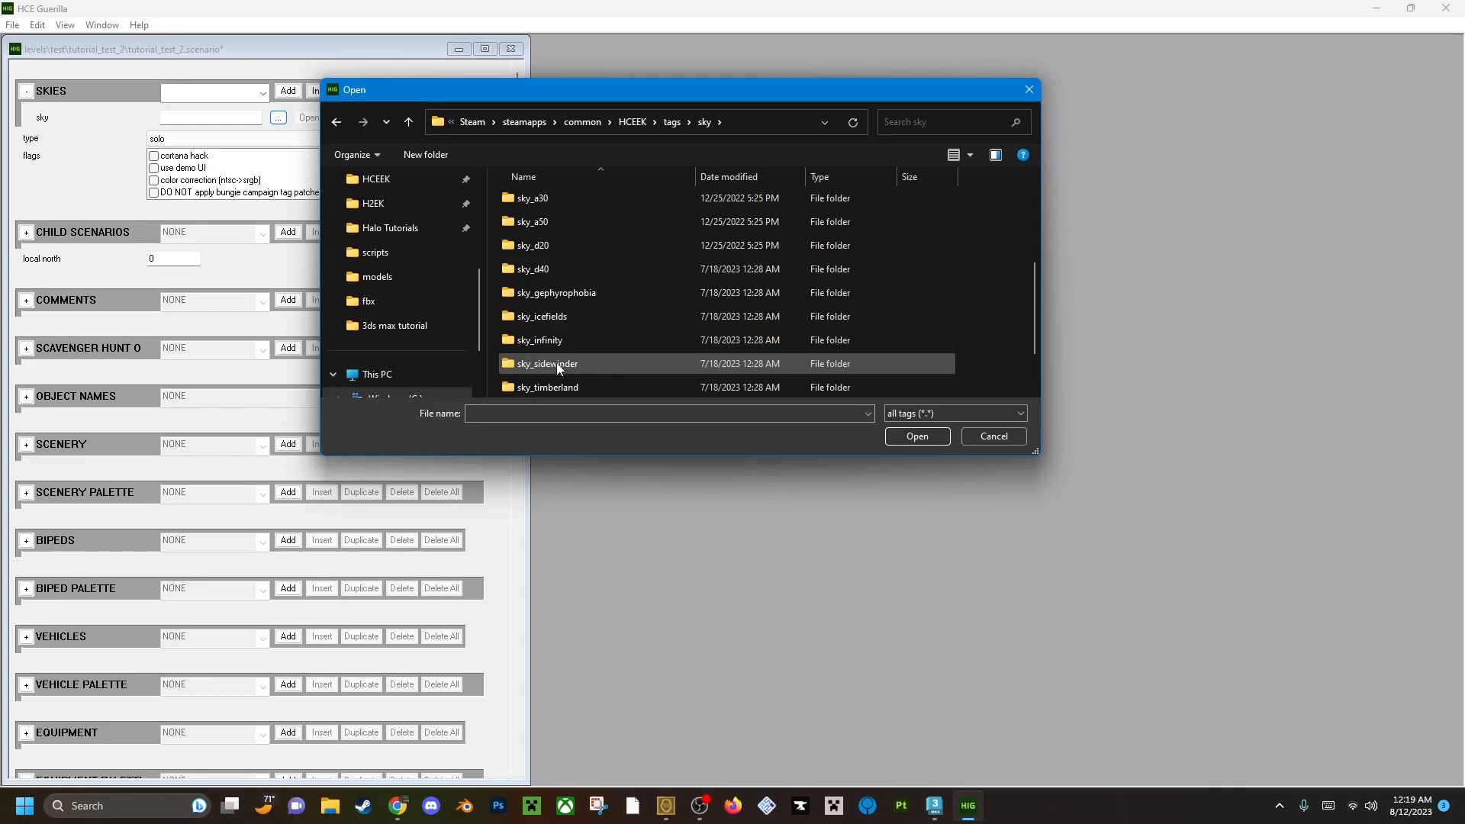
pyautogui.doubleClick(566, 388)
pyautogui.click(596, 271)
pyautogui.click(897, 434)
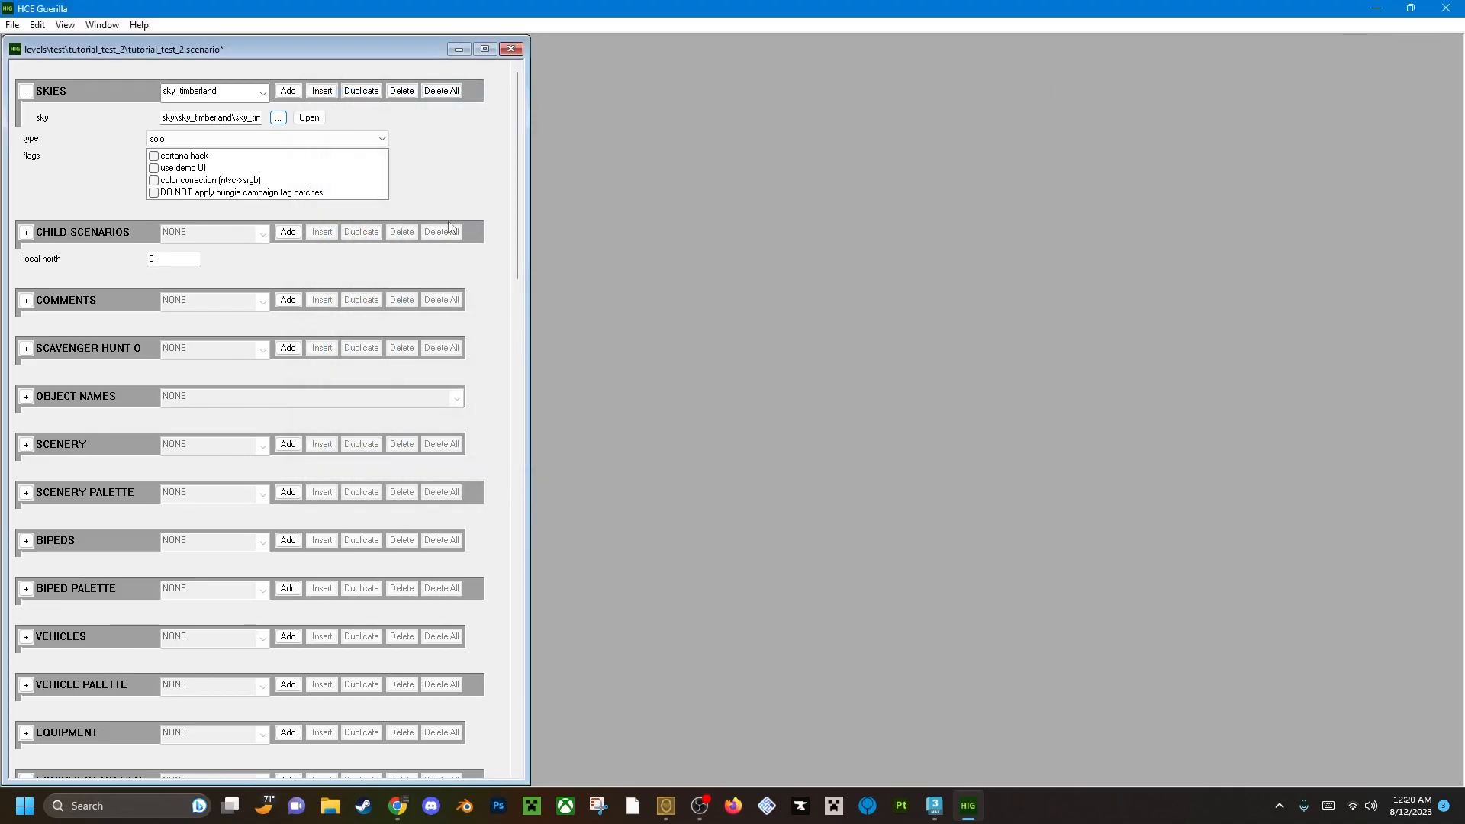
# Change the scenario's type from the solo setting.
pyautogui.click(159, 140)
pyautogui.click(183, 164)
pyautogui.moveTo(519, 138); pyautogui.dragTo(519, 474)
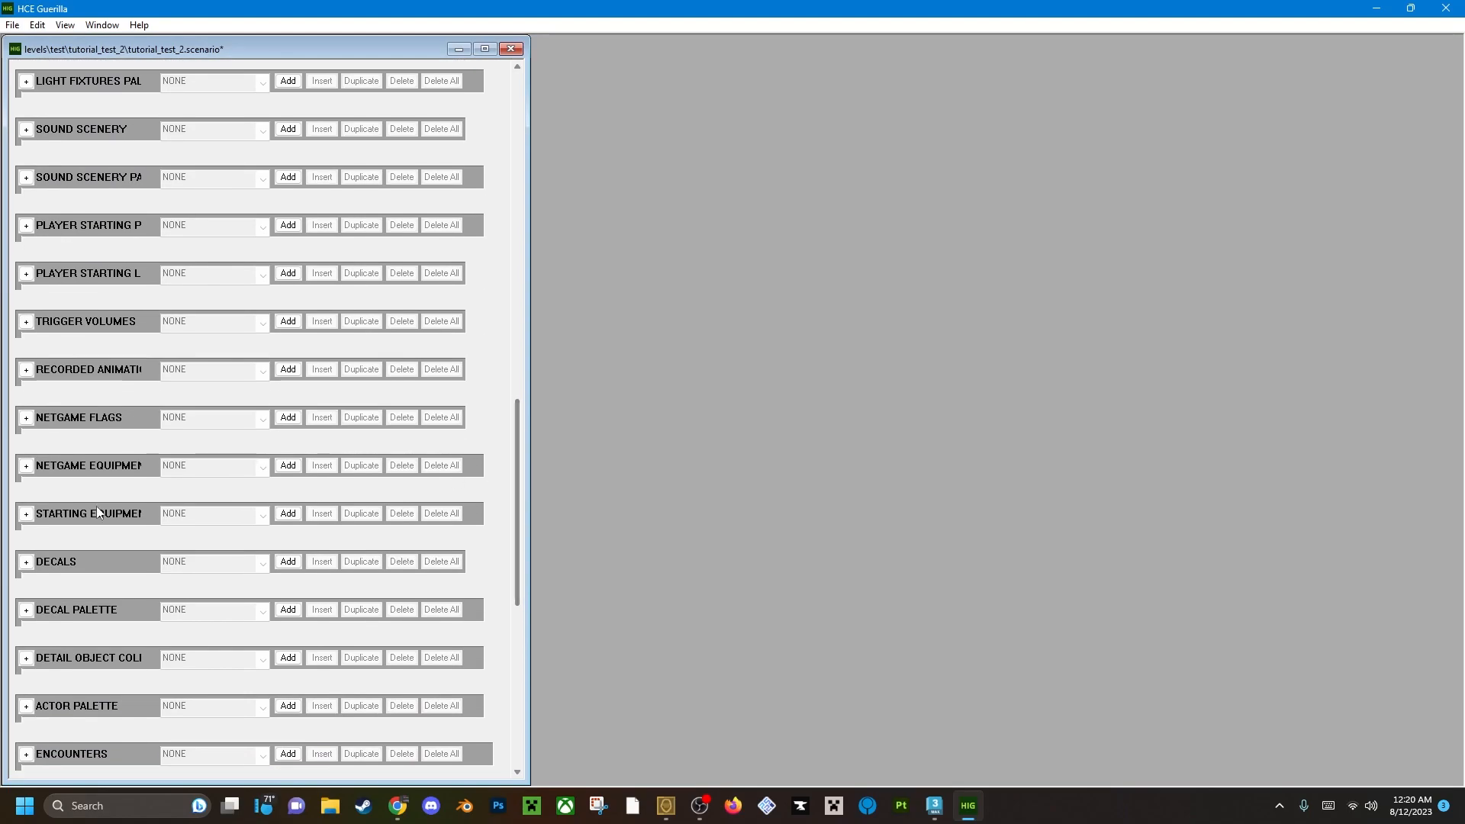
# Add a starting equipment entry to the scenario and set its type 0 to all games.
pyautogui.click(26, 513)
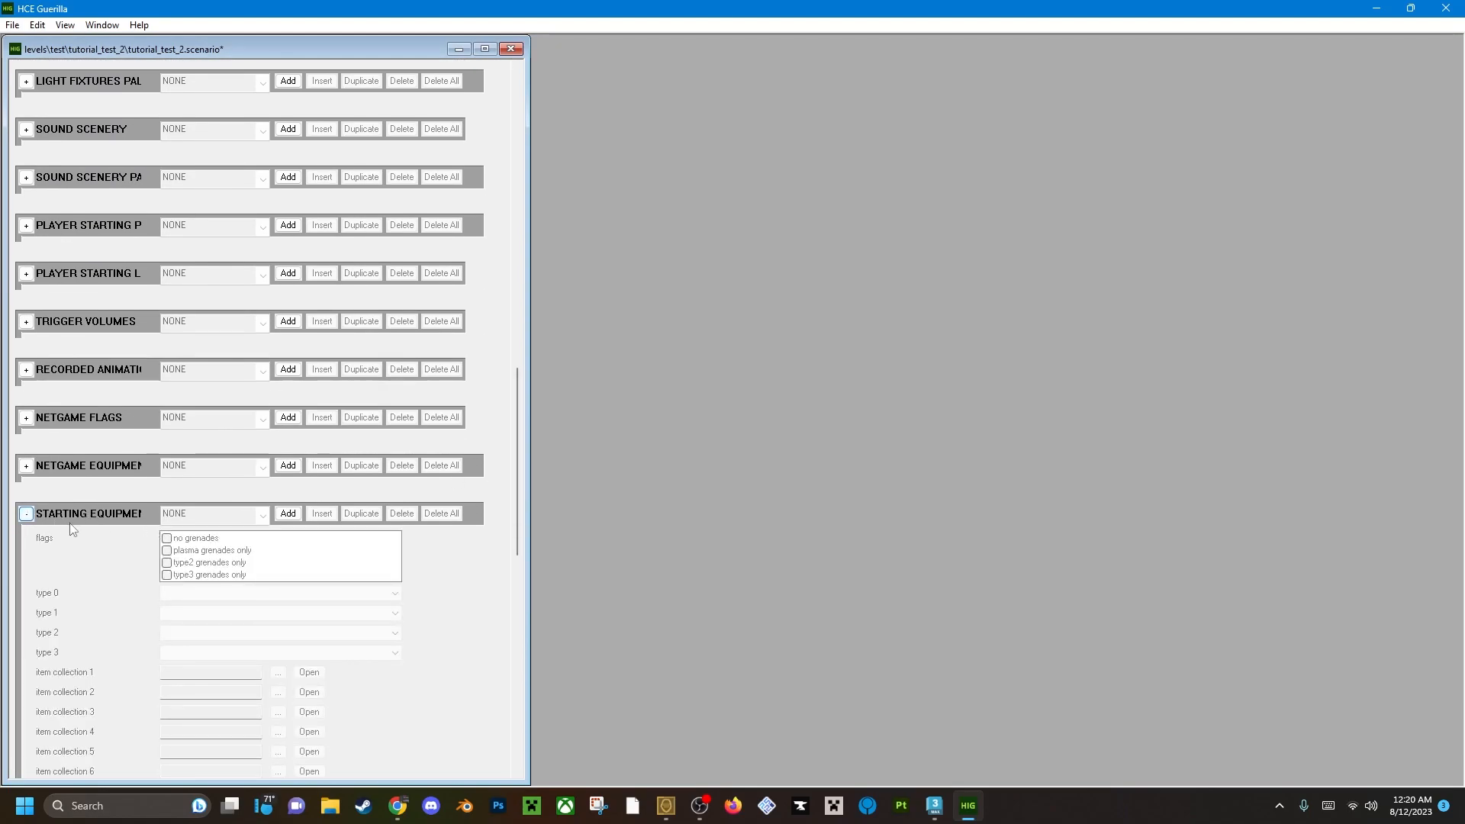
pyautogui.click(291, 516)
pyautogui.moveTo(518, 444); pyautogui.dragTo(516, 504)
pyautogui.click(199, 360)
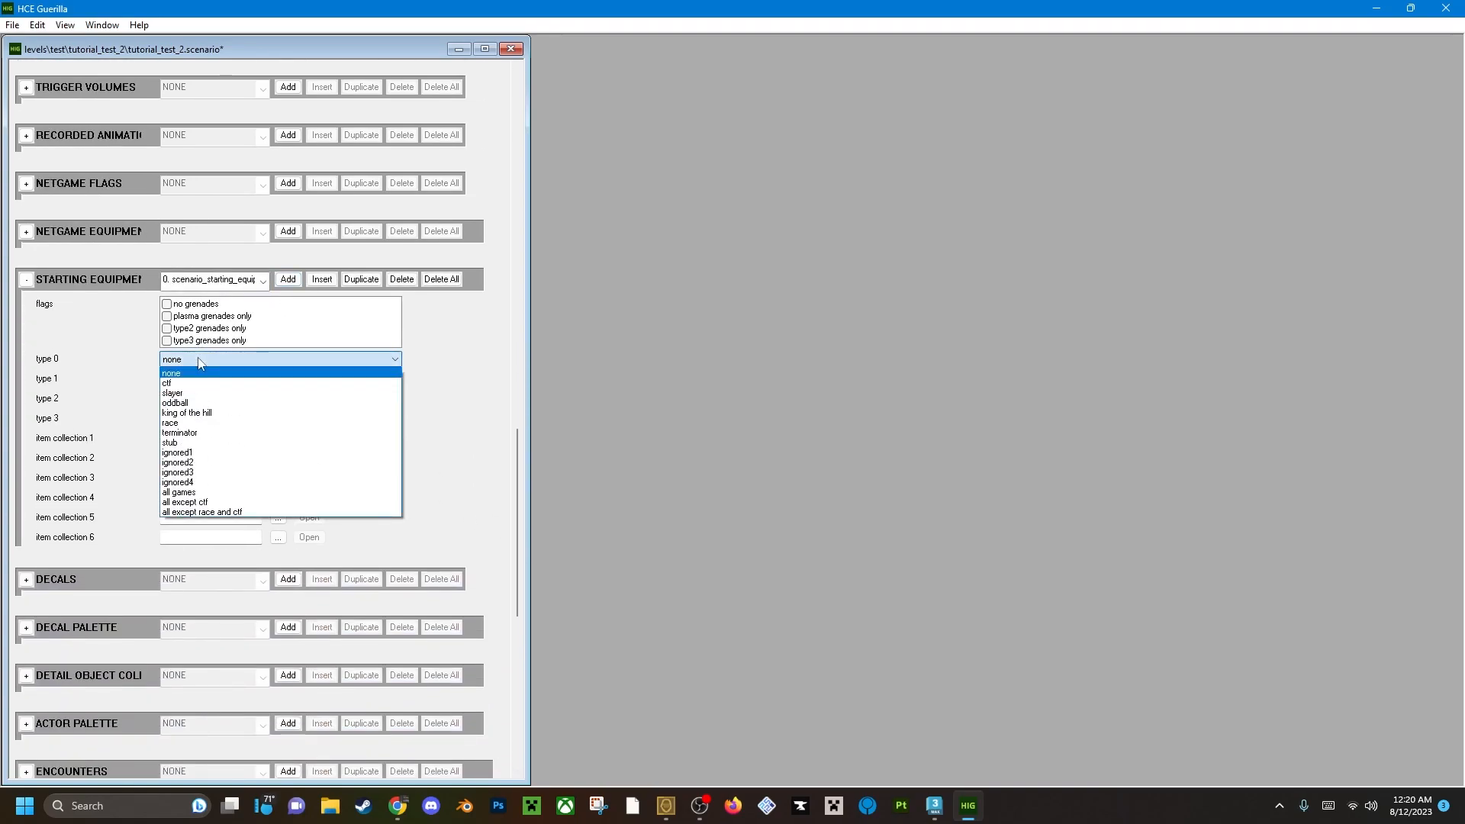
pyautogui.click(207, 493)
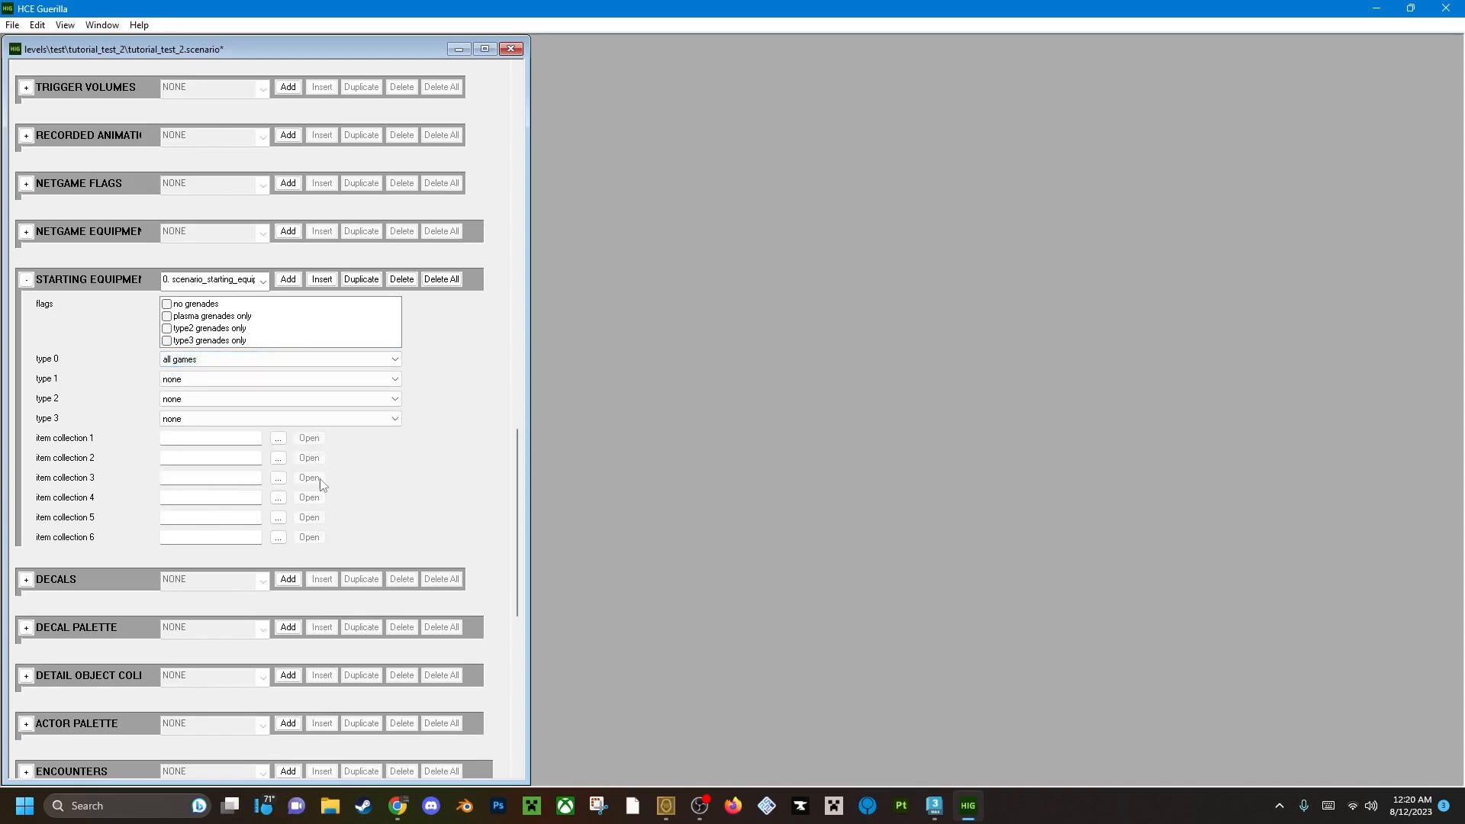
# Assign plasma_cannon.item_collection from tags\item collections\single weapons to item collection 1 of the starting equipment.
pyautogui.click(279, 439)
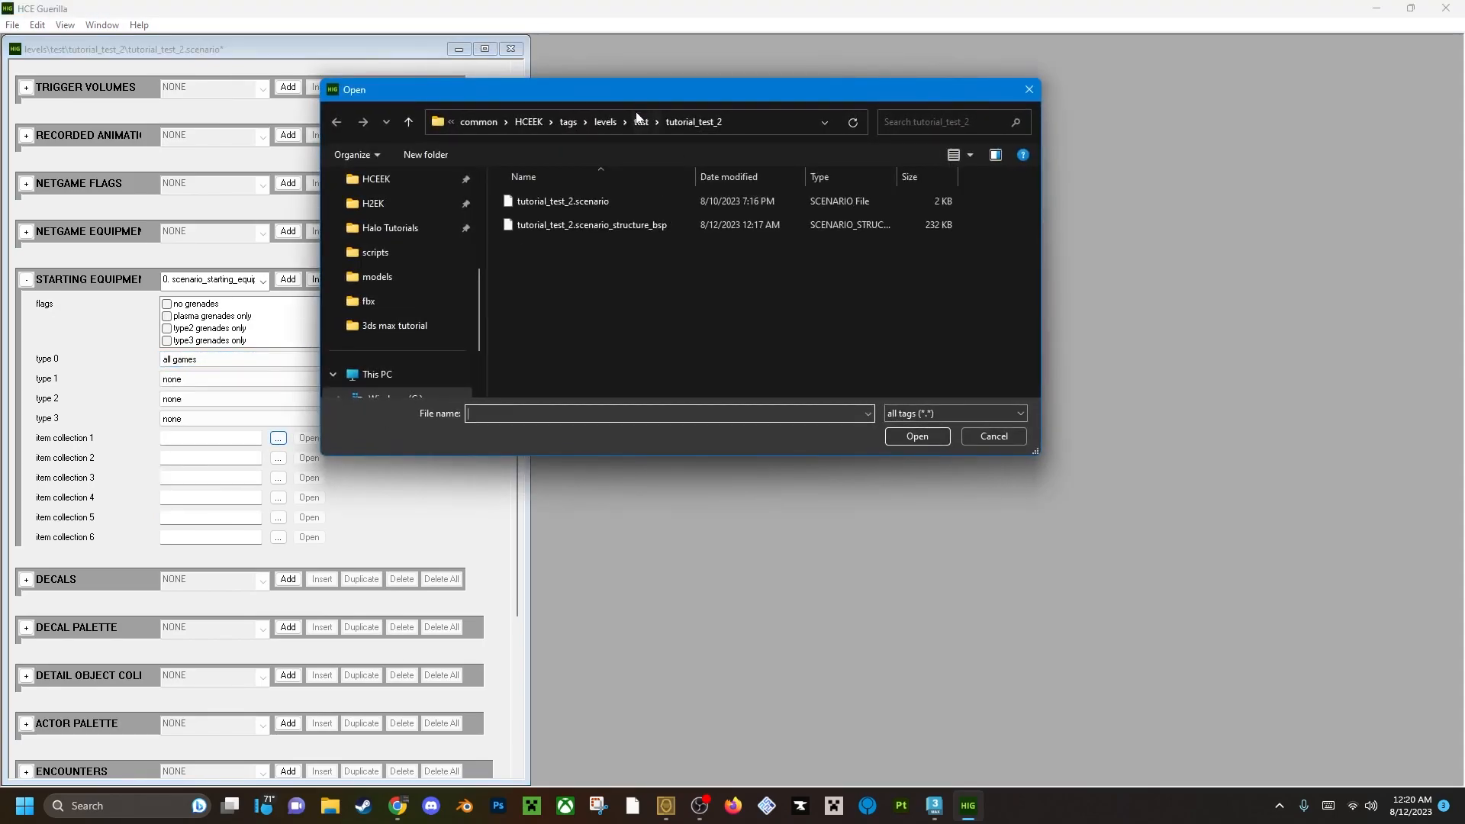
pyautogui.click(567, 123)
pyautogui.scroll(-3, 561, 300)
pyautogui.doubleClick(566, 264)
pyautogui.doubleClick(548, 226)
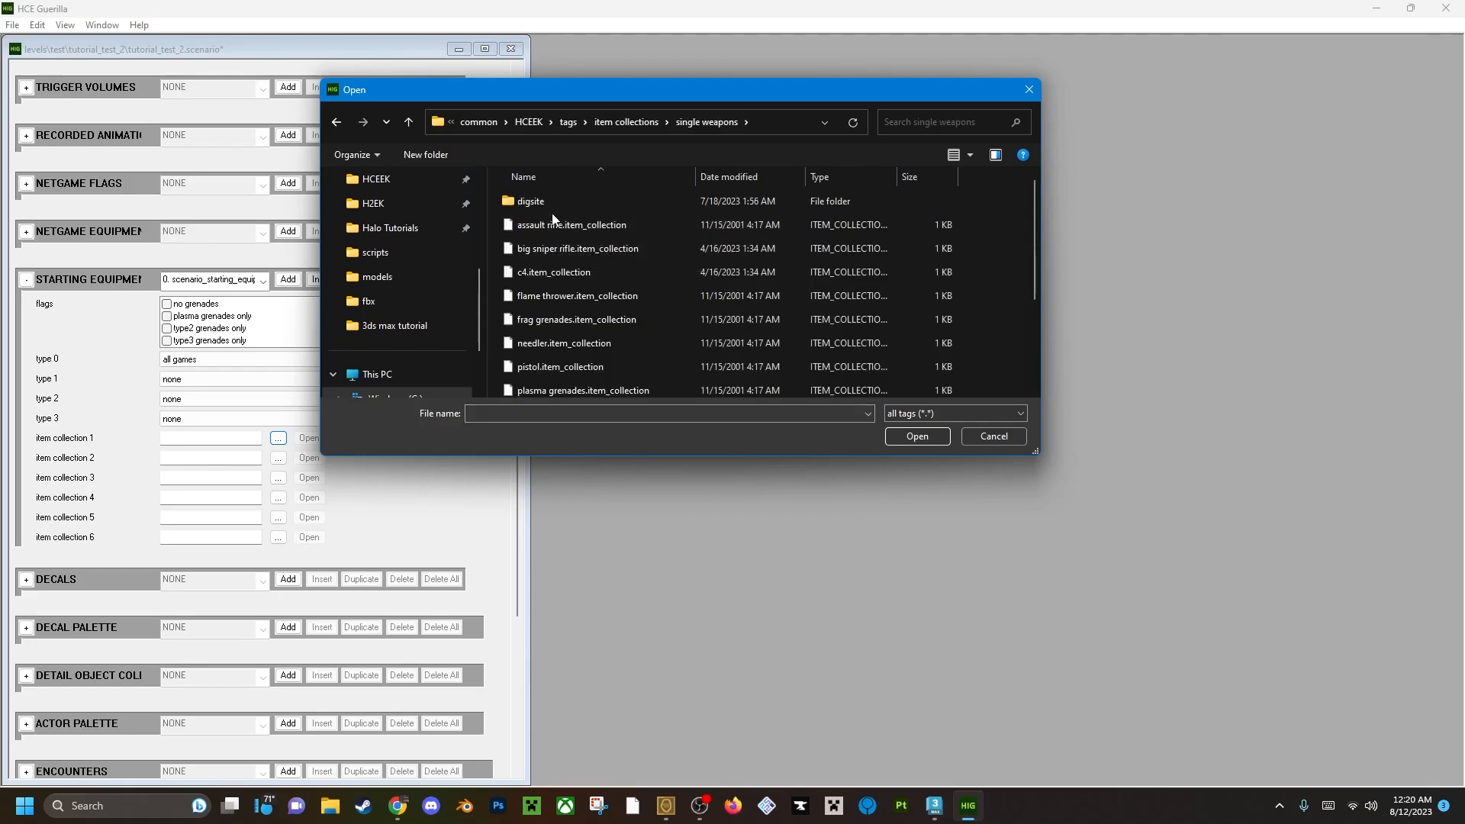
pyautogui.scroll(-2, 566, 230)
pyautogui.scroll(2, 549, 210)
pyautogui.click(543, 222)
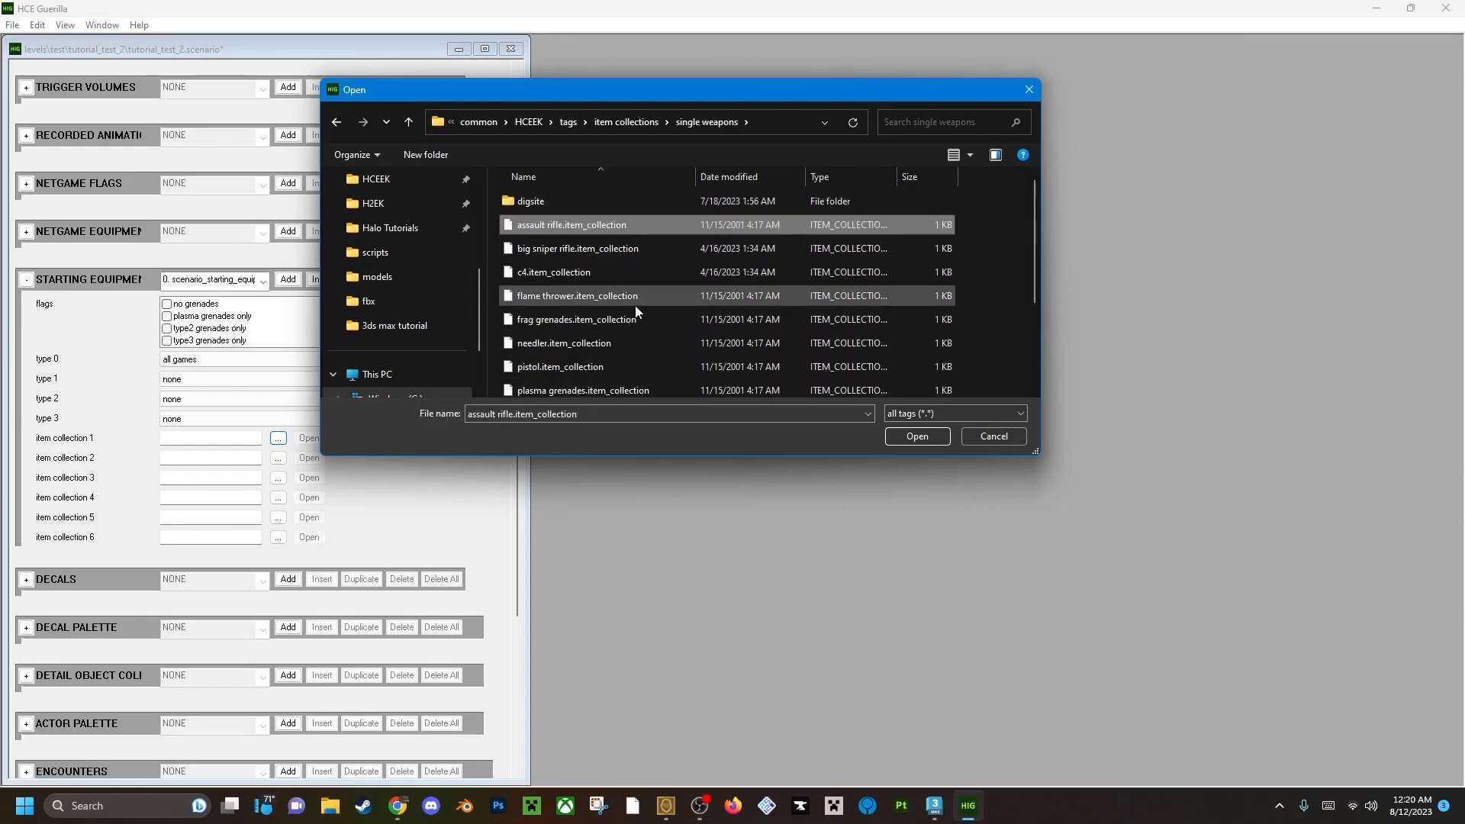
pyautogui.click(570, 366)
pyautogui.scroll(-2, 554, 314)
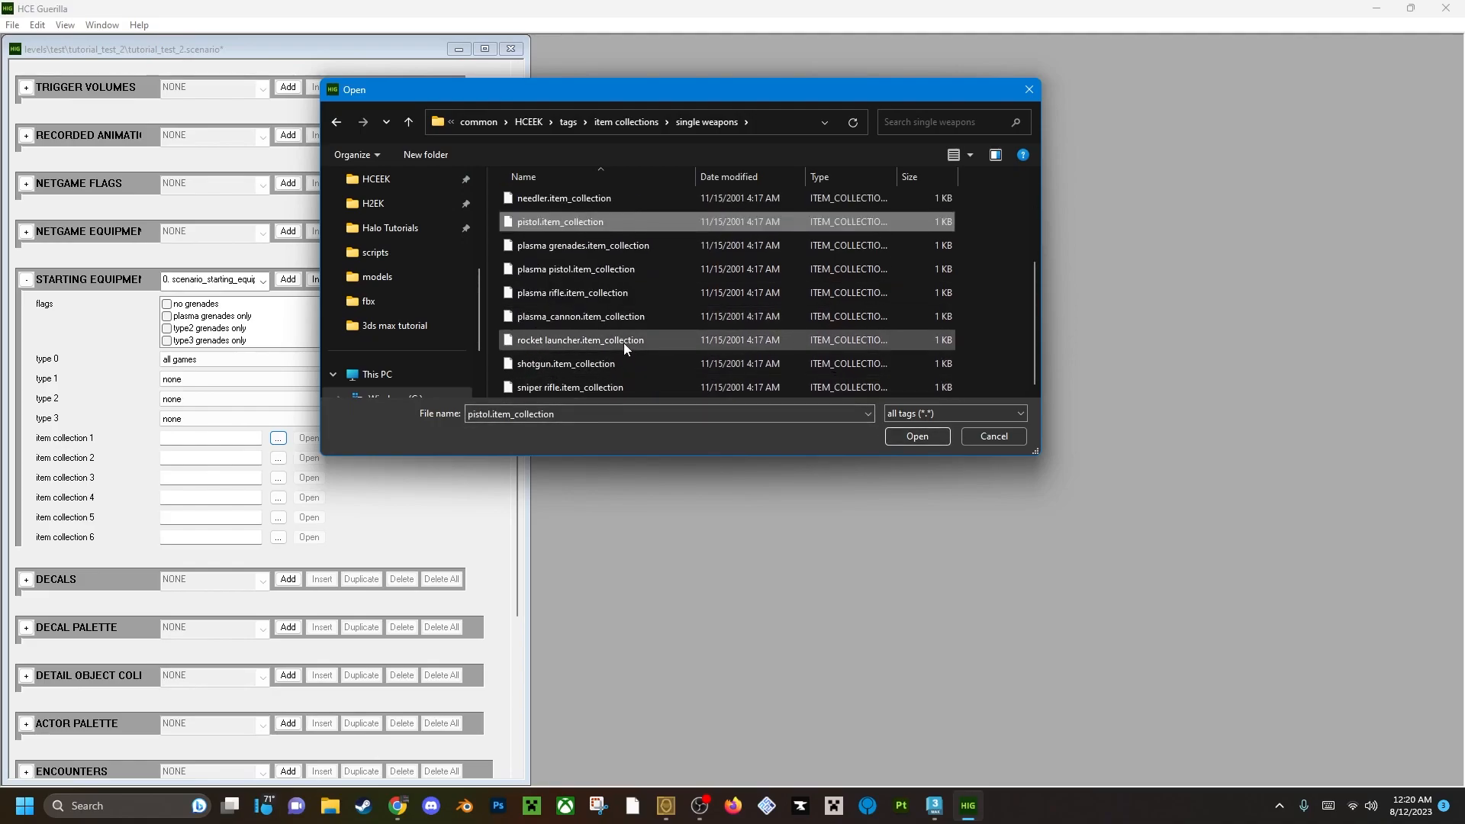
pyautogui.click(591, 339)
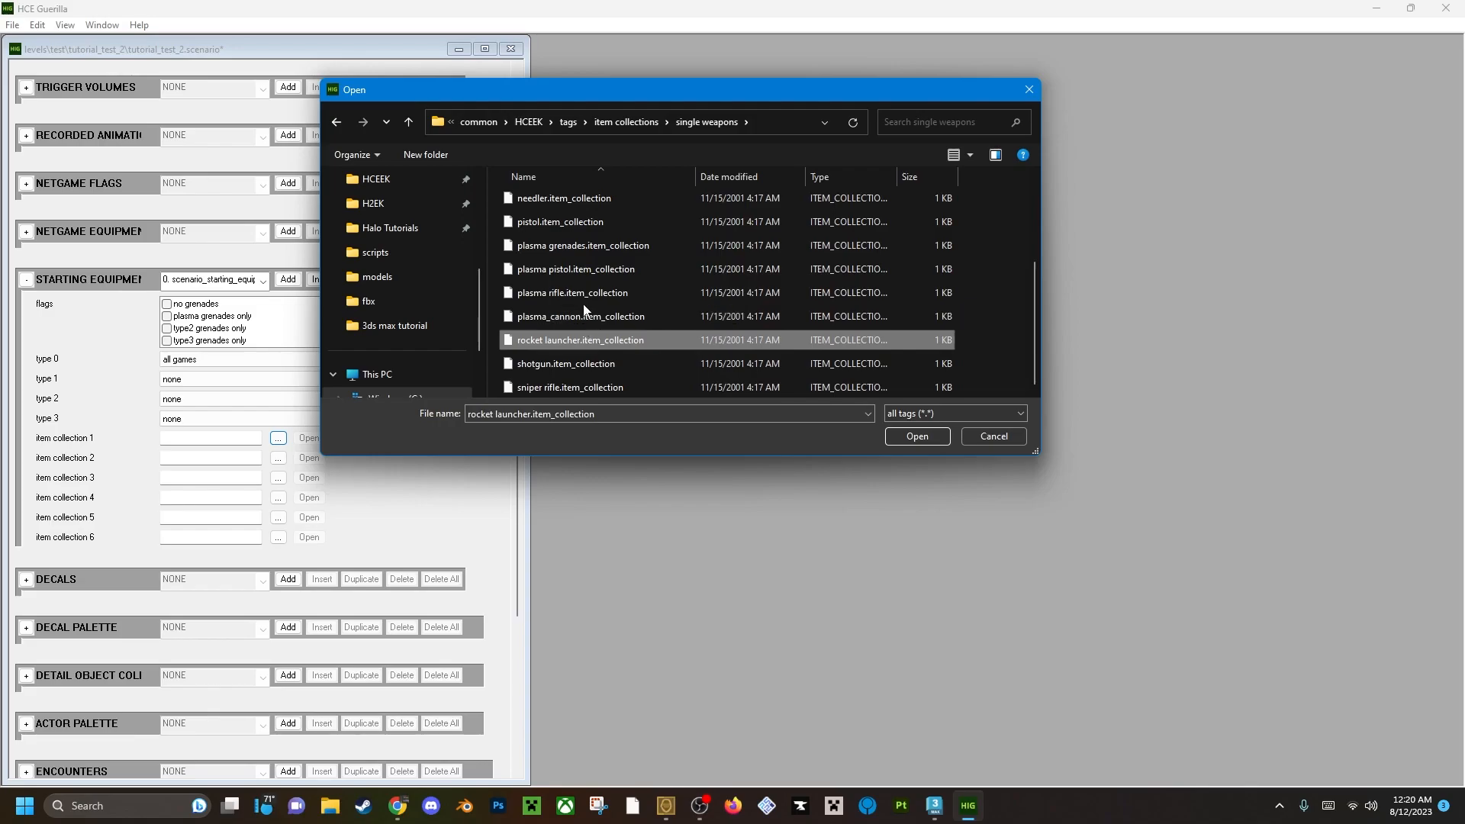
pyautogui.click(579, 320)
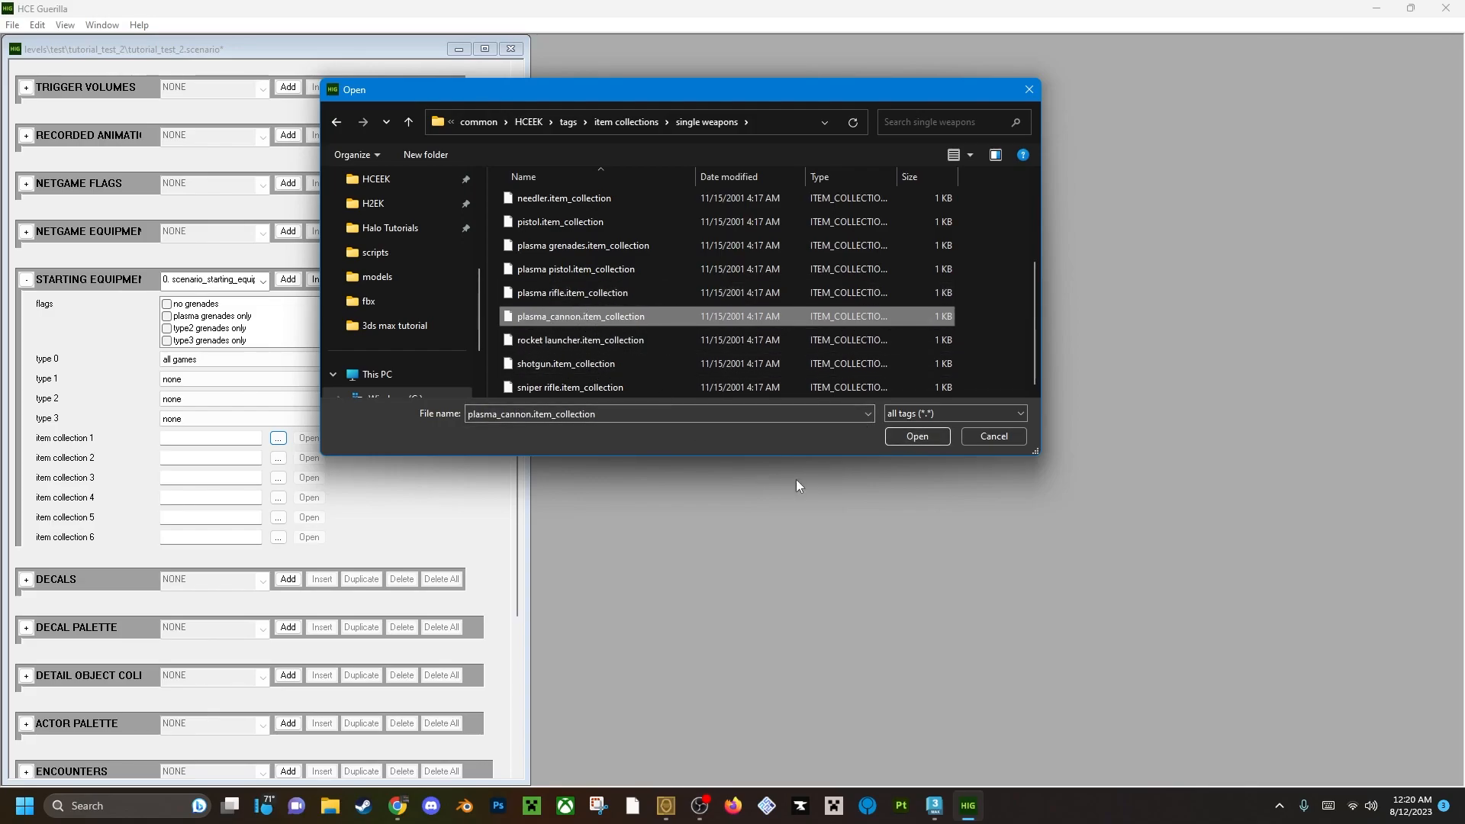
pyautogui.click(914, 438)
# Assign frag grenades.item_collection from tags\item collections\single weapons to item collection 2 of the starting equipment.
pyautogui.click(277, 458)
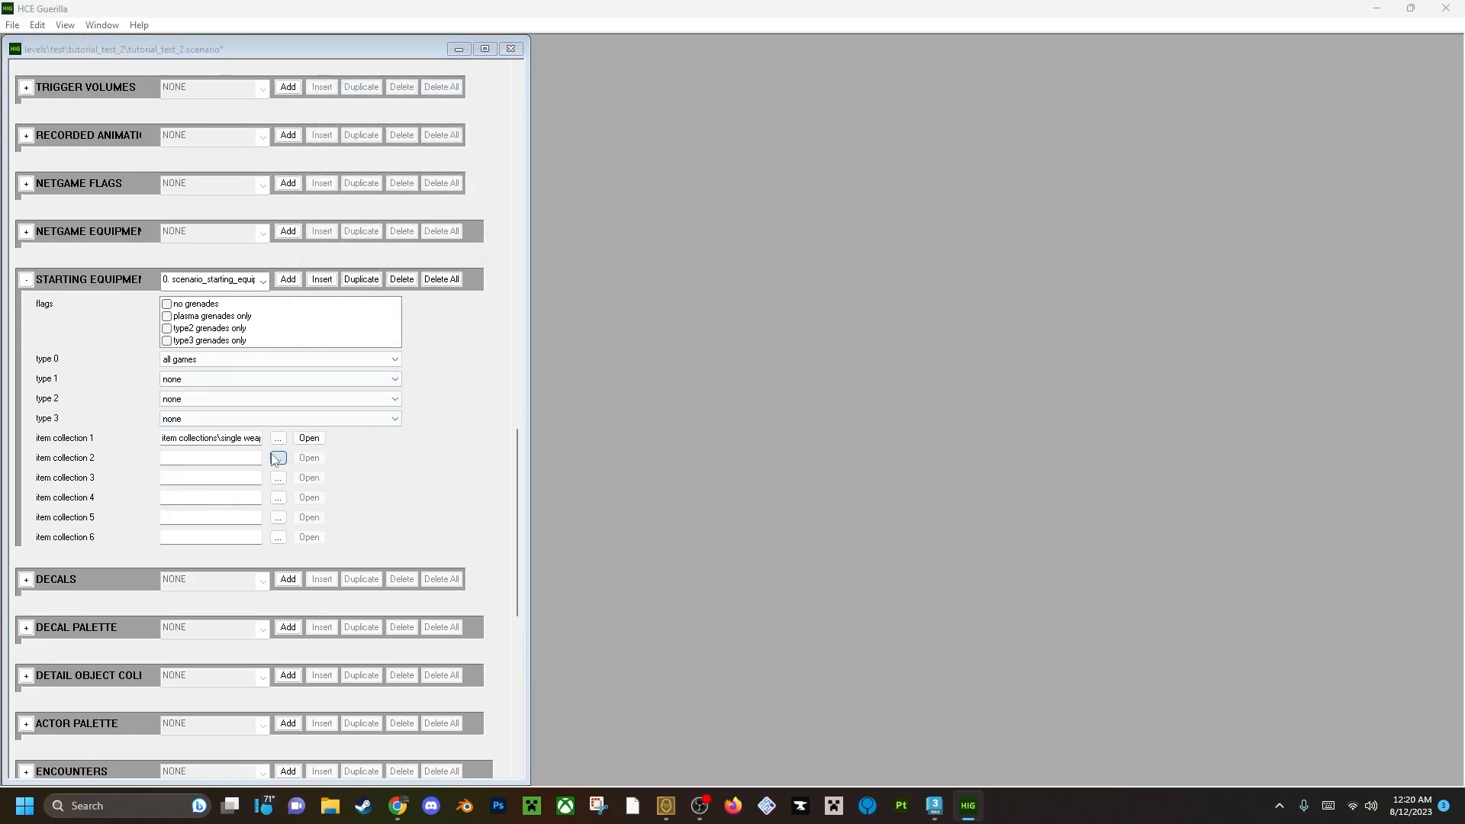
pyautogui.click(571, 122)
pyautogui.doubleClick(562, 336)
pyautogui.doubleClick(545, 229)
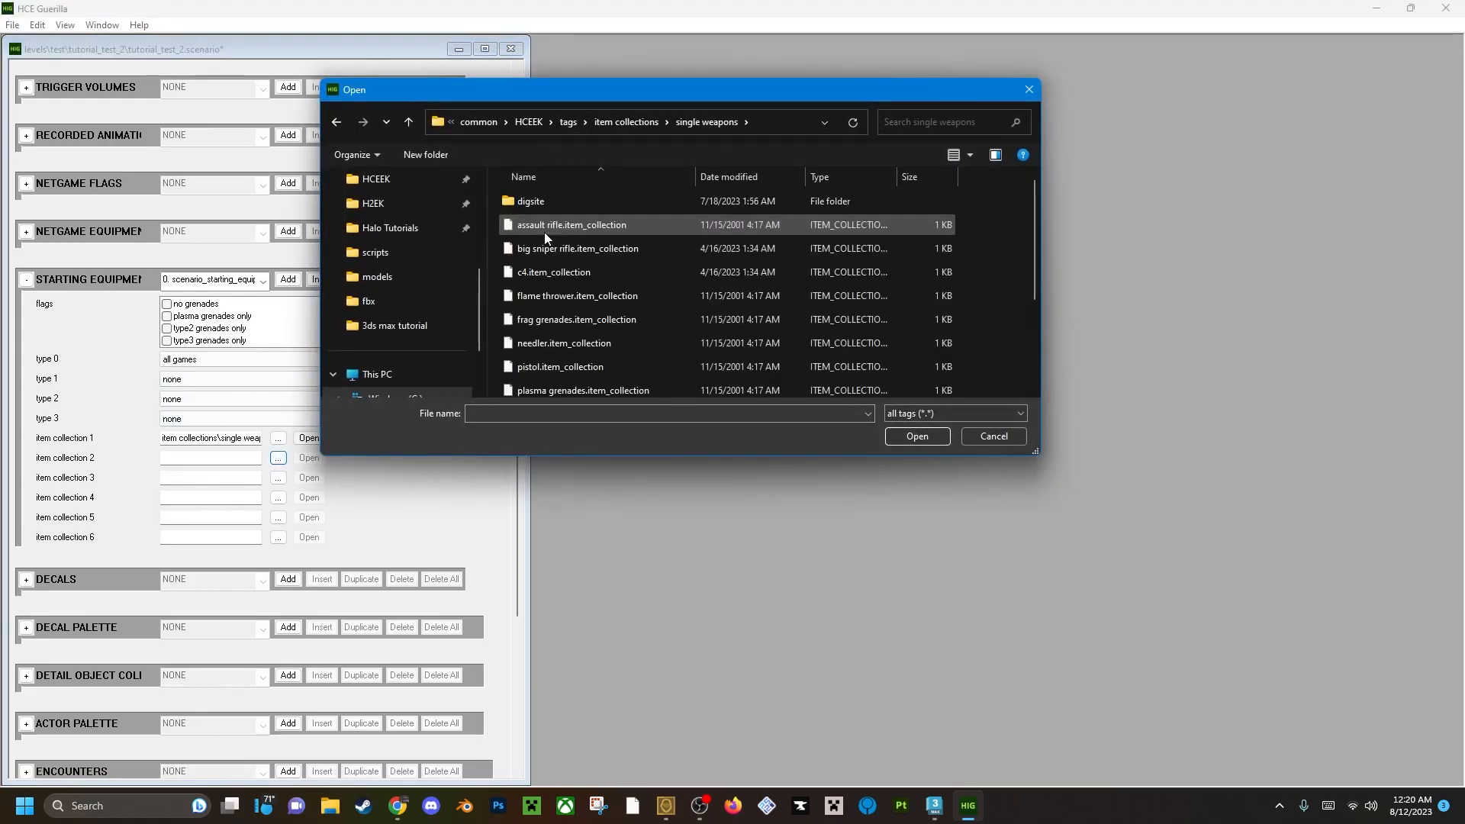
pyautogui.click(560, 319)
pyautogui.click(906, 436)
# Check the remaining scenario blocks, save tutorial_test_2.scenario, and close it together with Guerilla.
pyautogui.moveTo(517, 452)
pyautogui.mouseDown()
pyautogui.moveTo(516, 489)
pyautogui.moveTo(506, 447)
pyautogui.mouseUp()
pyautogui.scroll(-5, 507, 518)
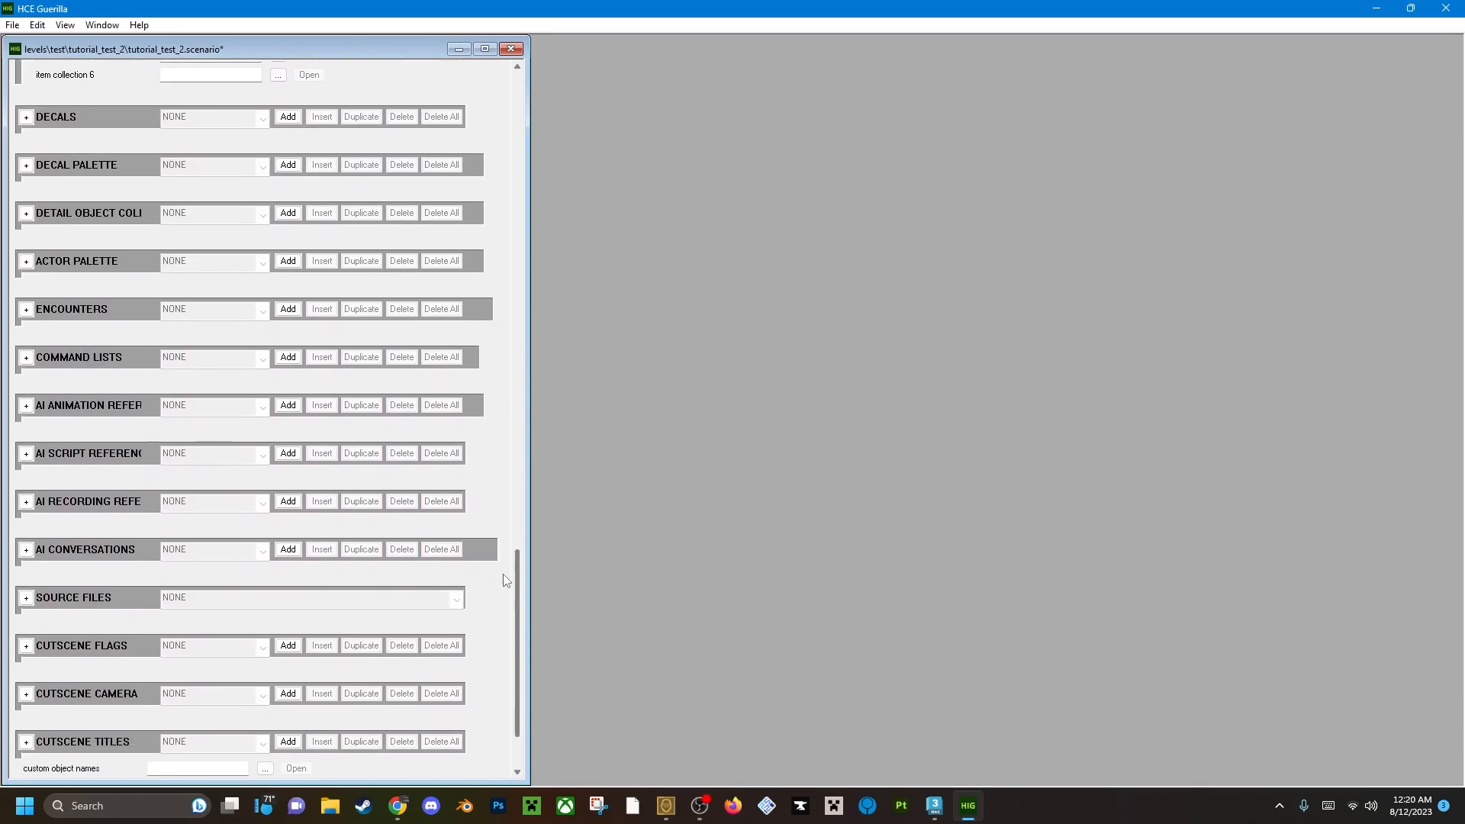
pyautogui.scroll(10, 494, 428)
pyautogui.scroll(15, 497, 397)
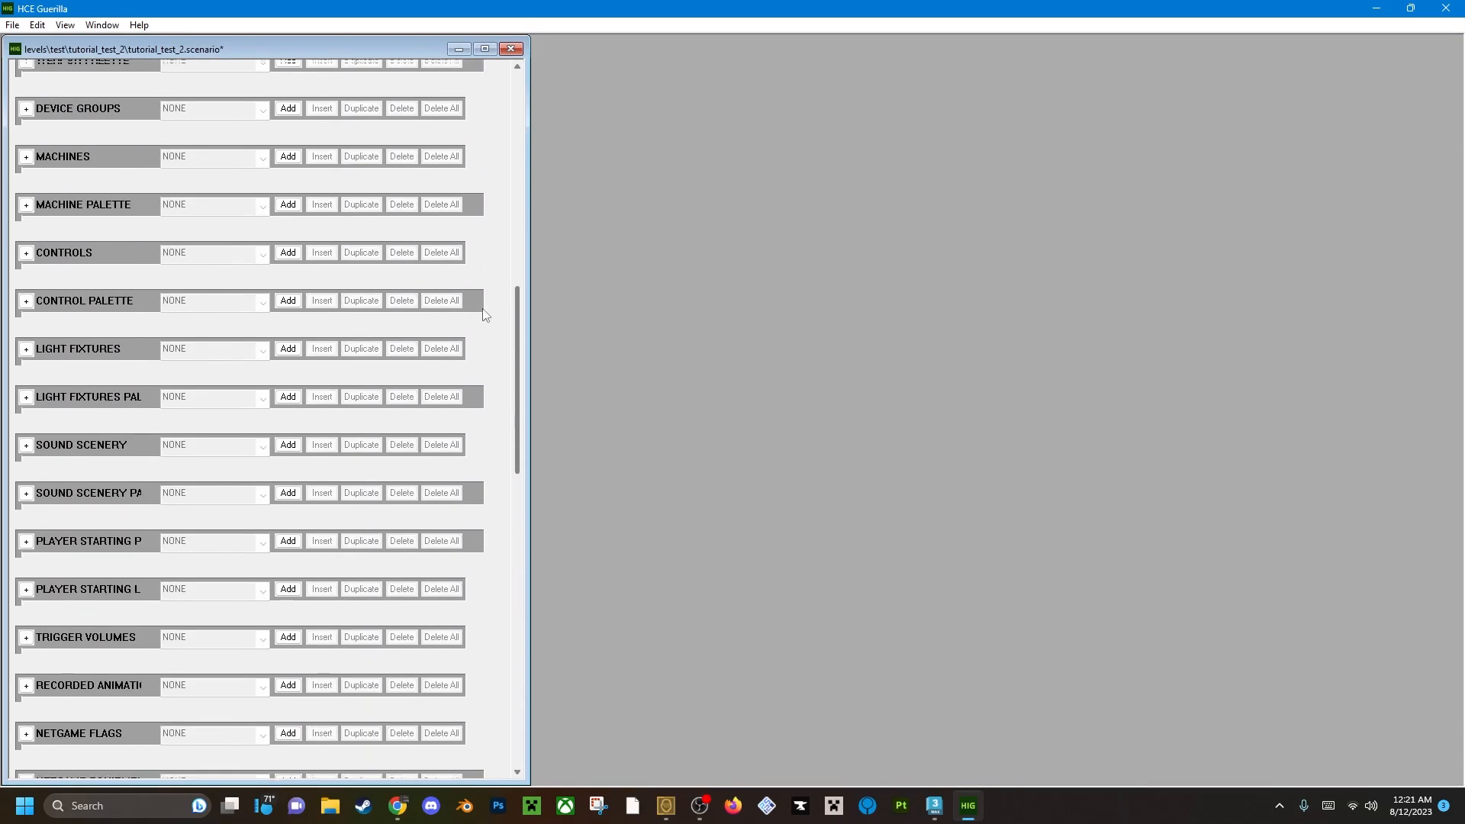
pyautogui.scroll(3, 486, 104)
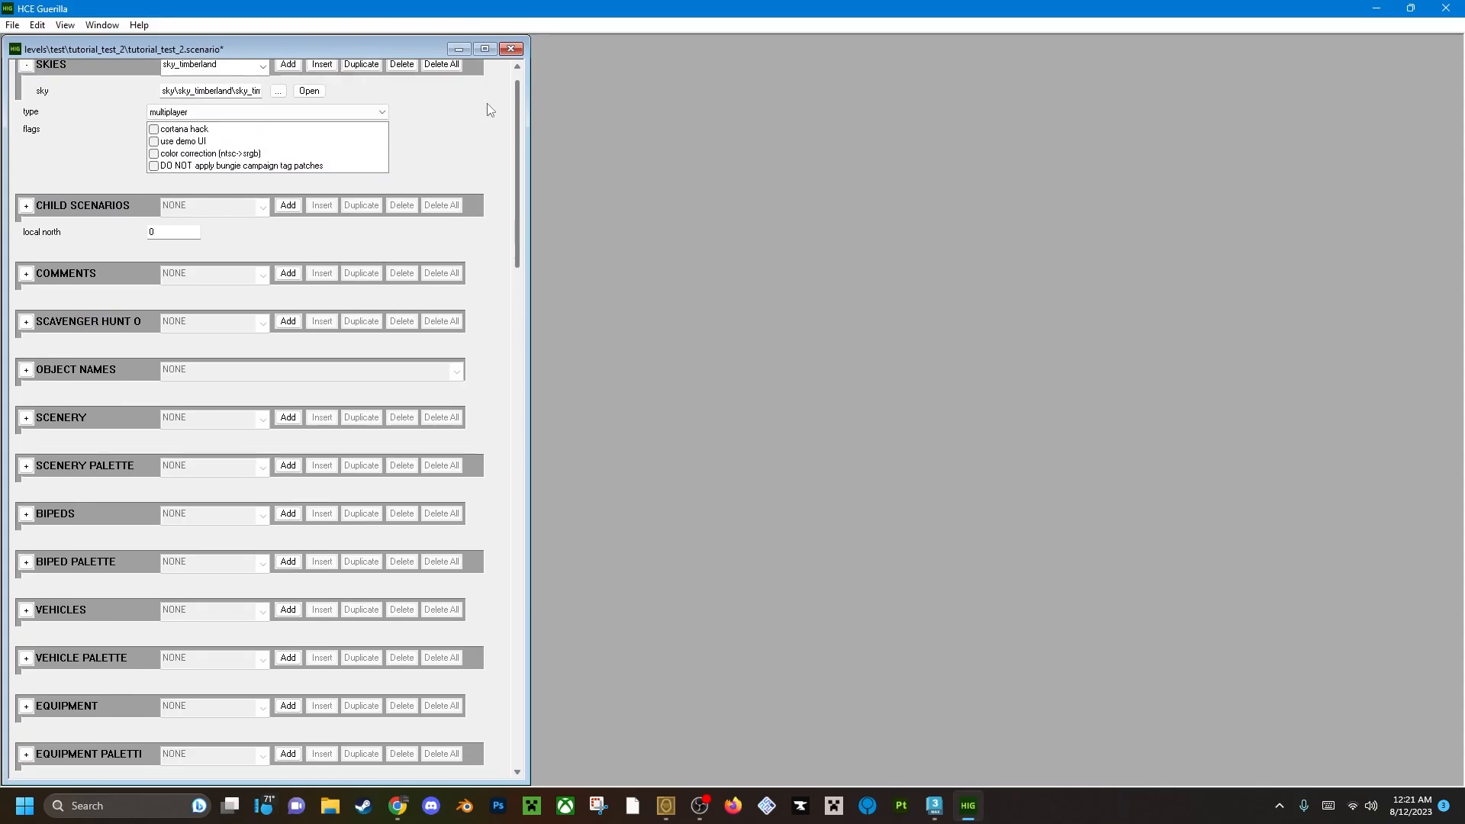
pyautogui.scroll(-20, 497, 376)
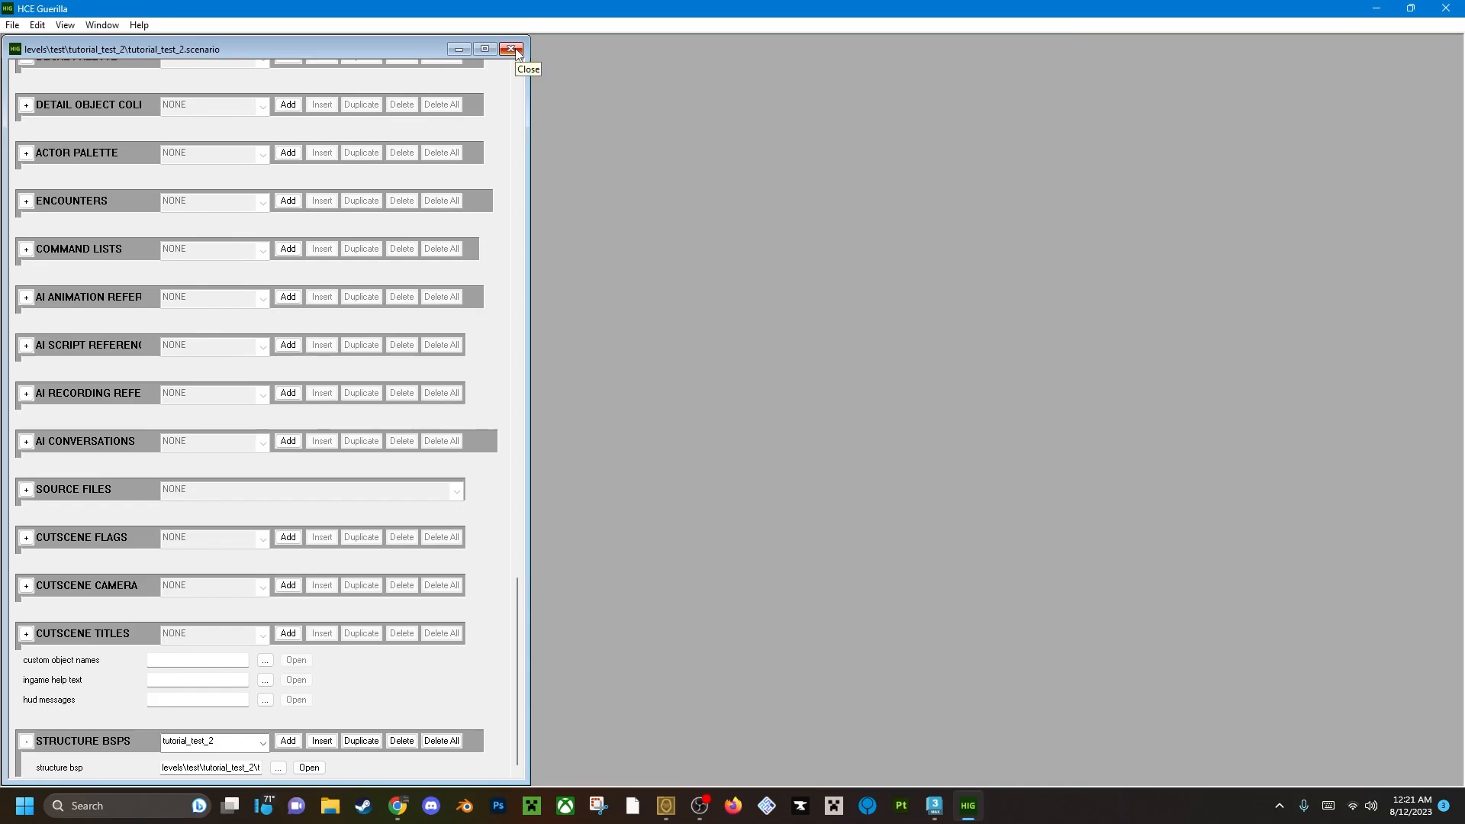
pyautogui.click(512, 49)
pyautogui.click(1446, 8)
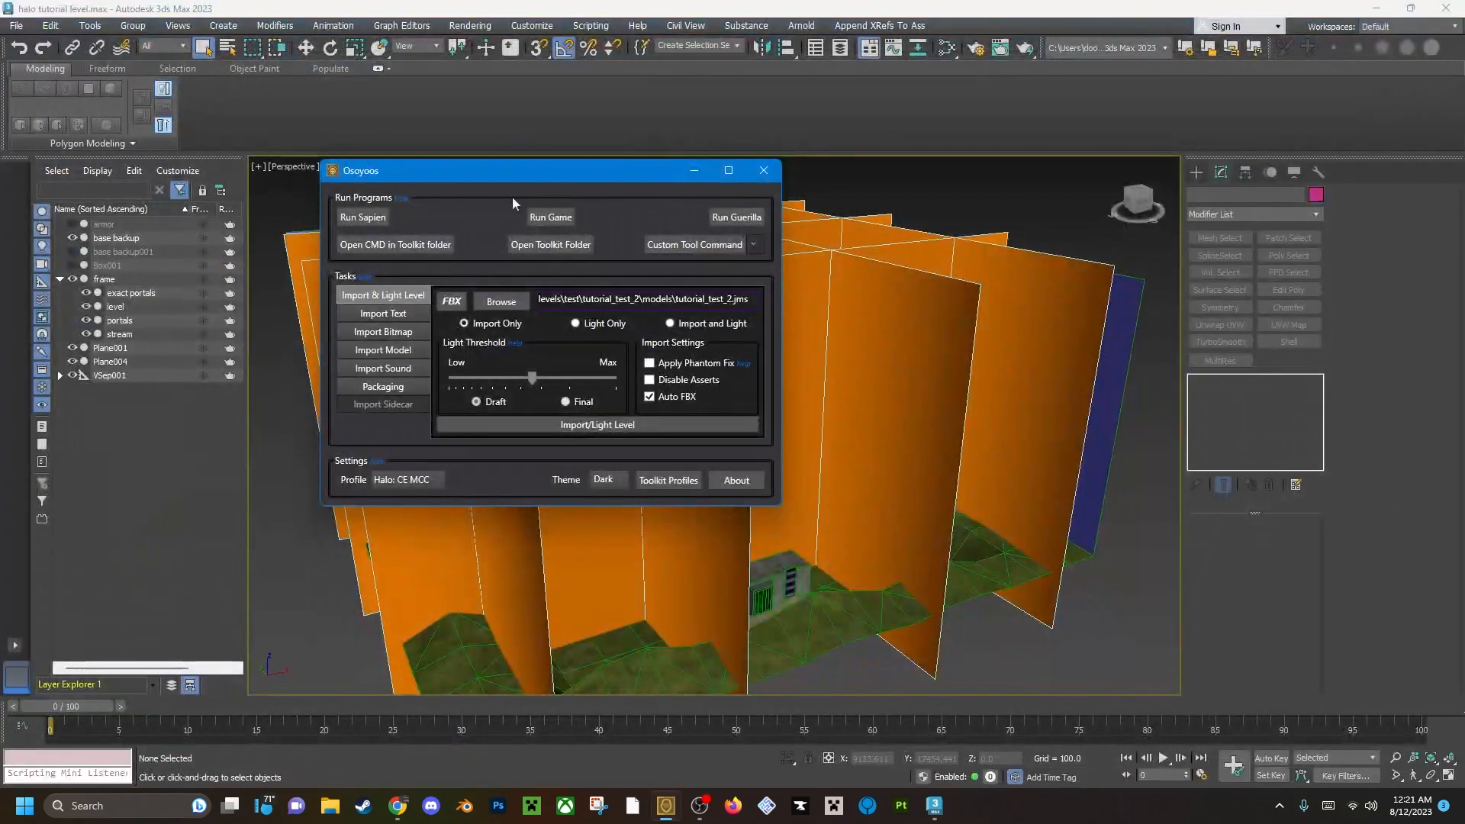
# Run a Light Only draft lightmap pass on tutorial_test_2.jms in Osoyoos and dismiss the finished console.
pyautogui.moveTo(510, 172); pyautogui.dragTo(499, 130)
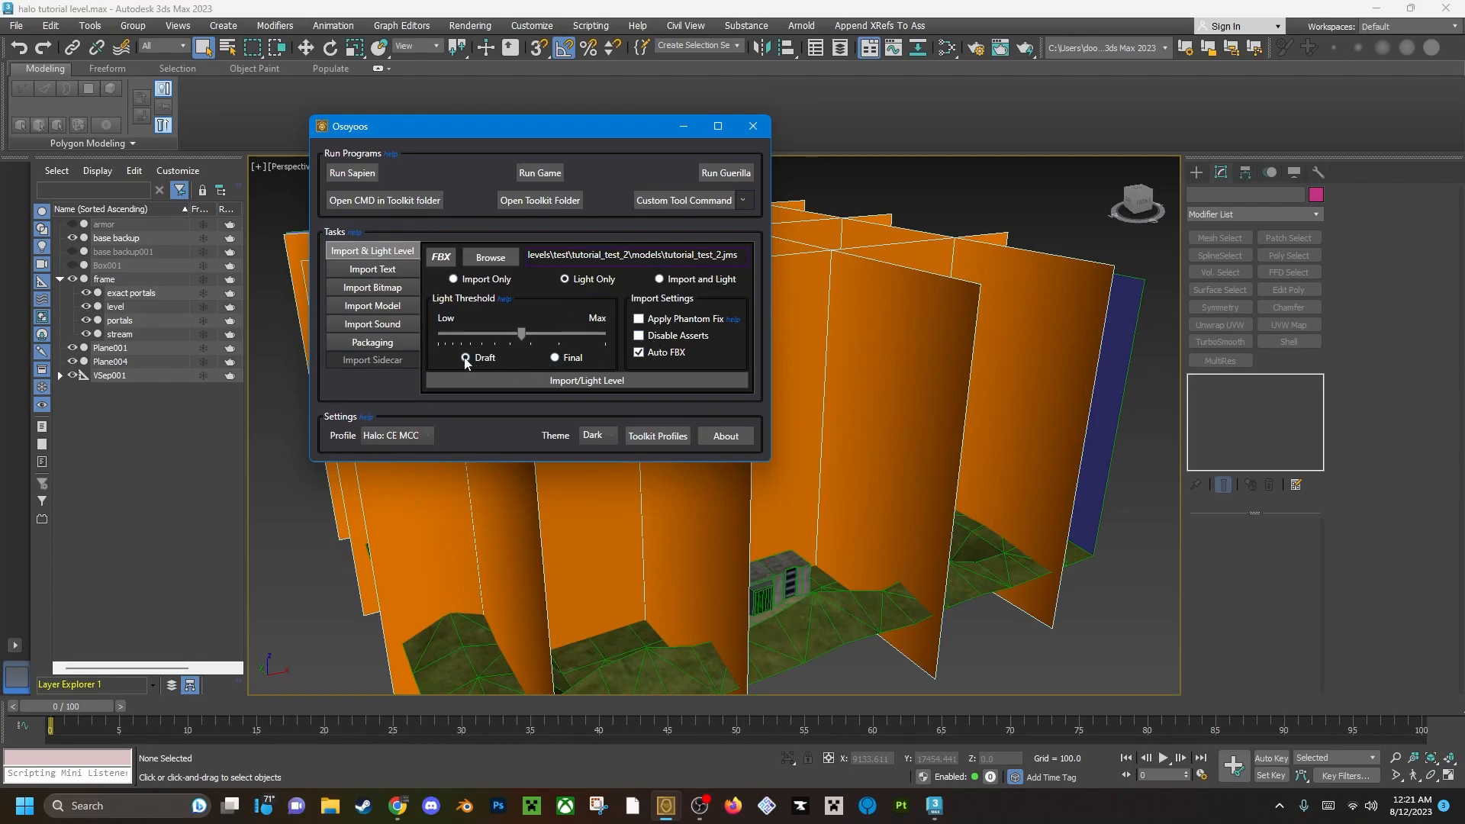
pyautogui.click(491, 257)
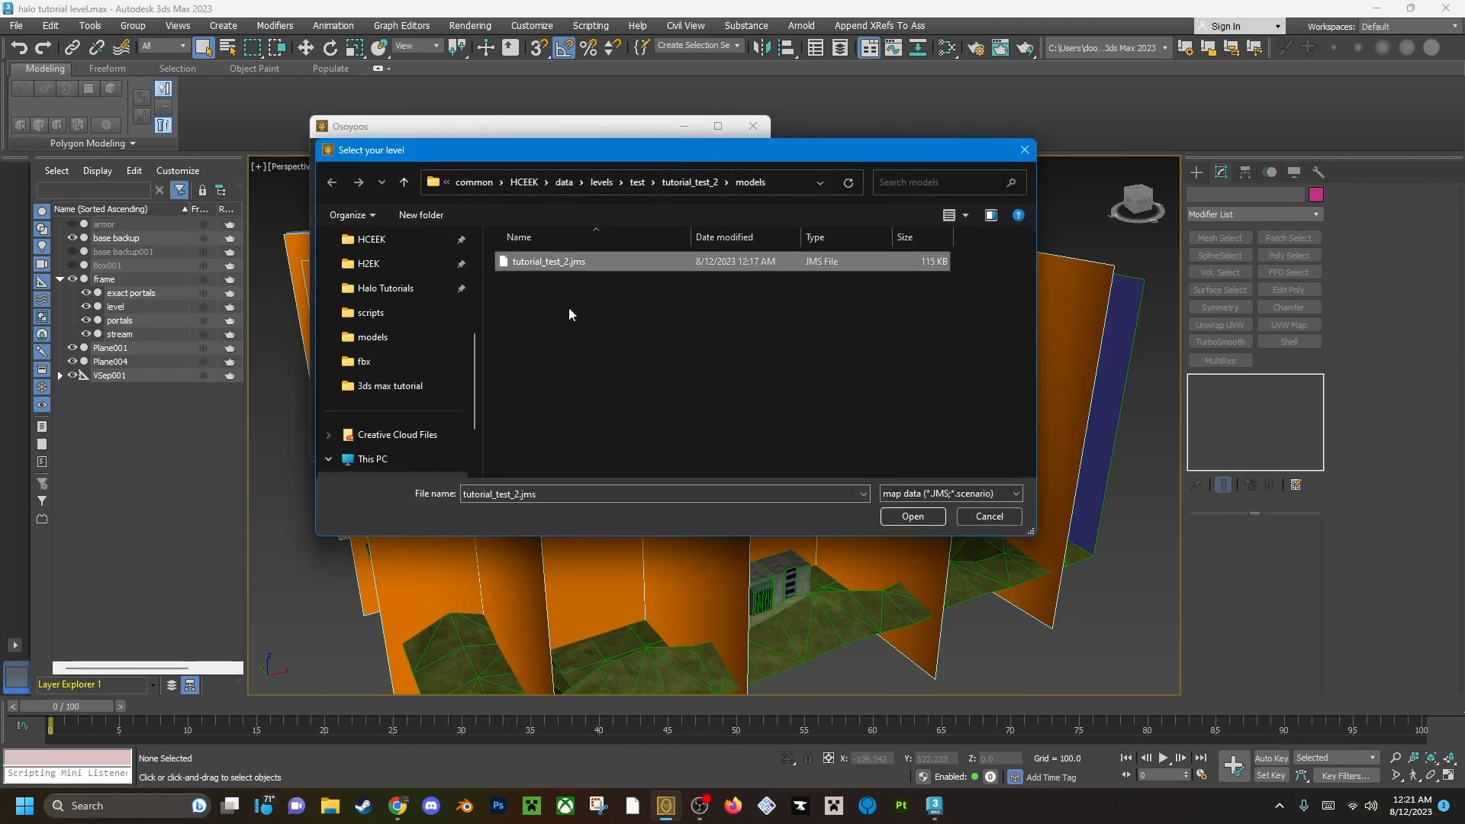
pyautogui.click(903, 516)
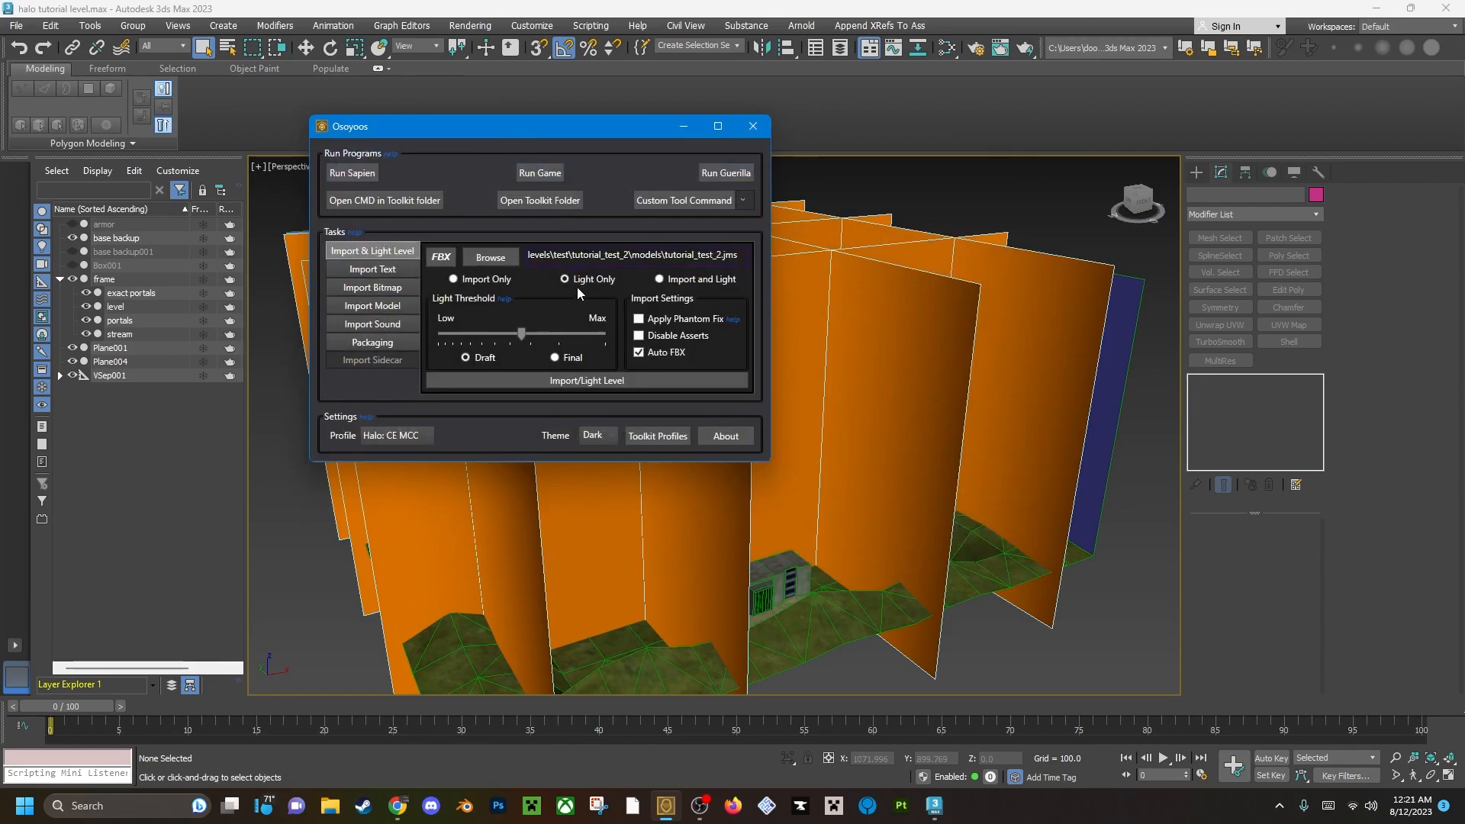
pyautogui.click(548, 380)
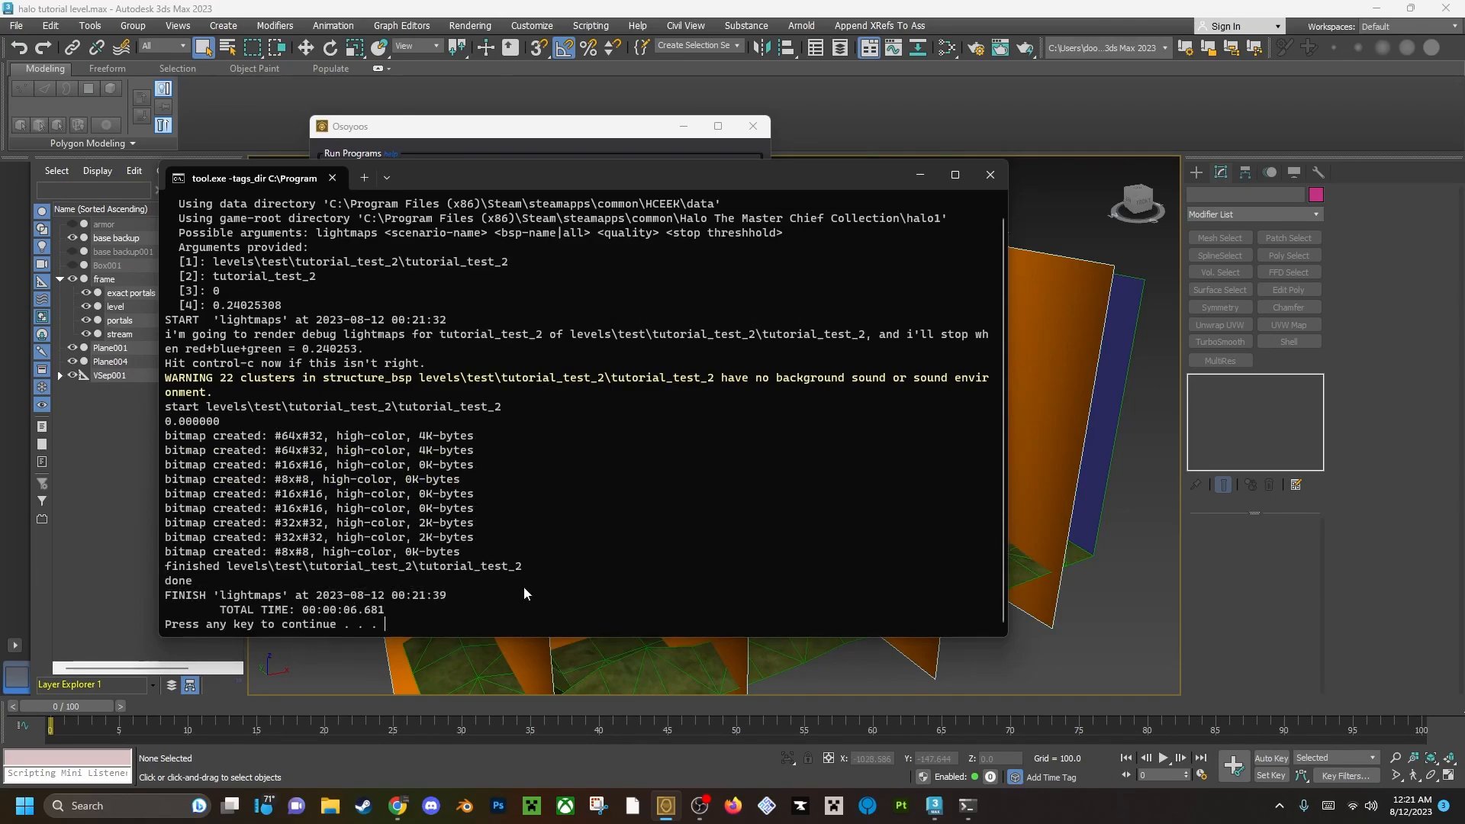
pyautogui.press('Return')
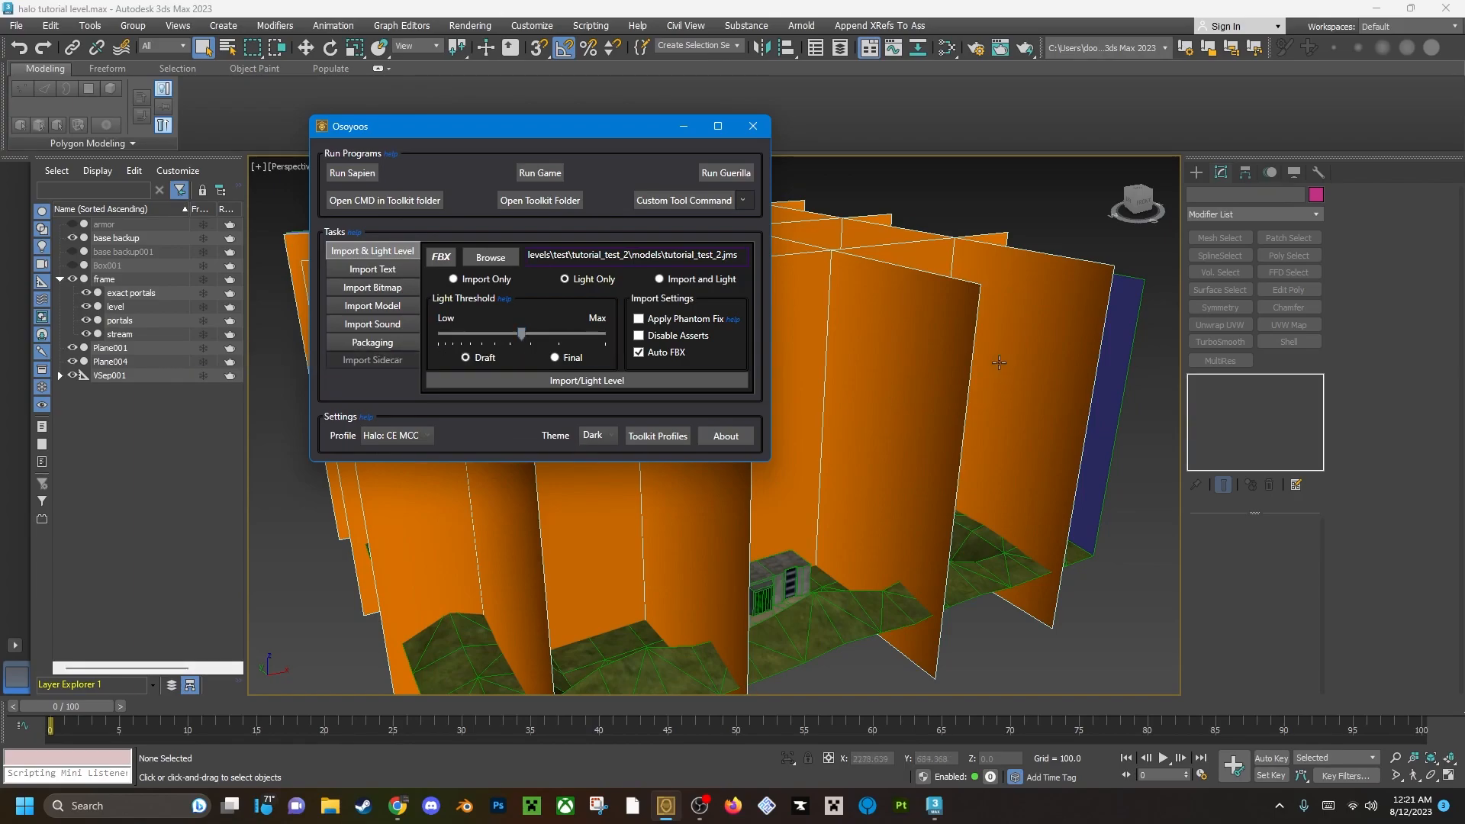
# Relight the level with the Light Threshold at Max and Disable Asserts enabled, and dismiss the finished console.
pyautogui.moveTo(524, 336); pyautogui.dragTo(605, 336)
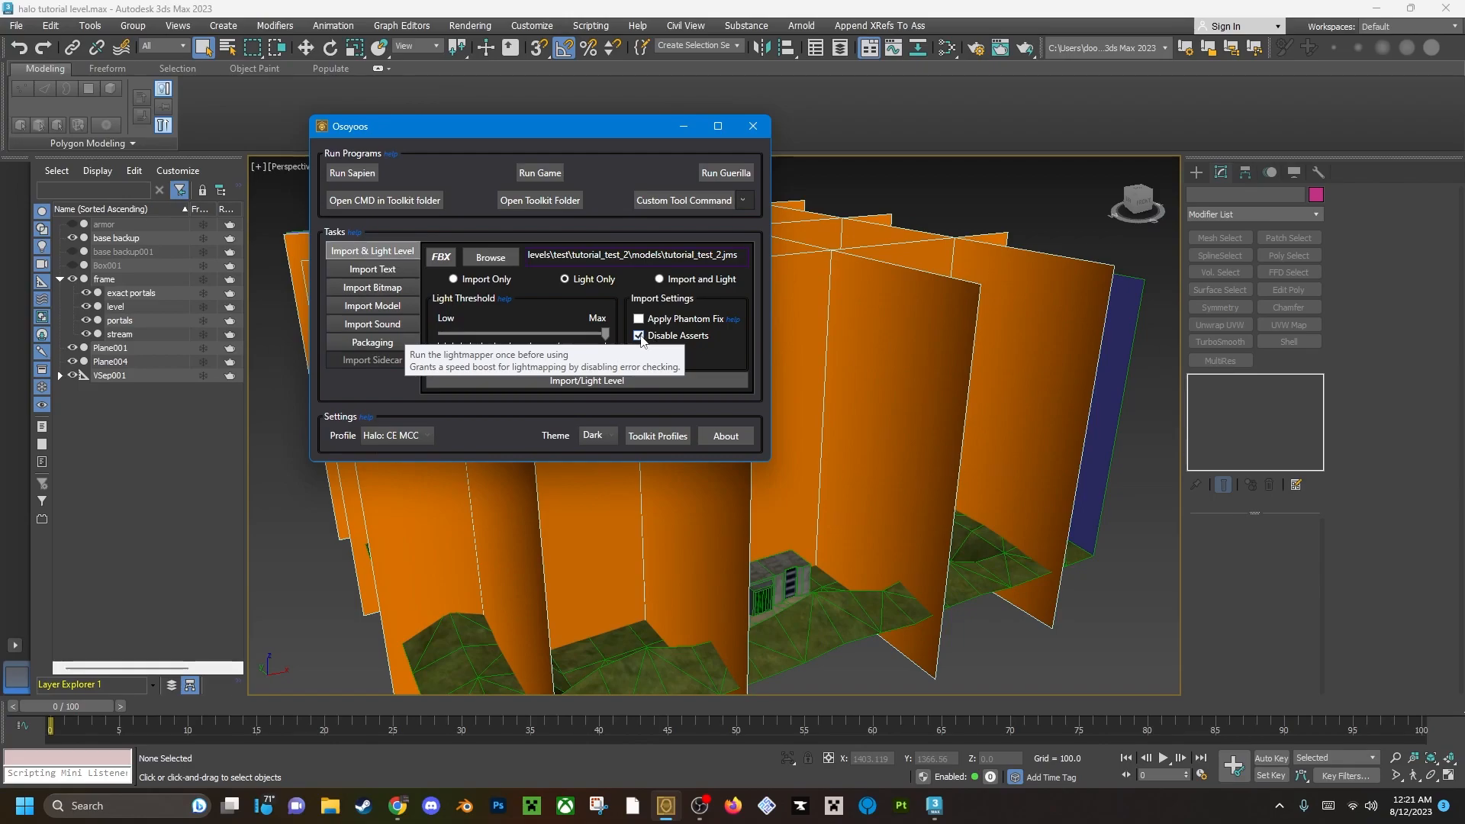
pyautogui.click(533, 383)
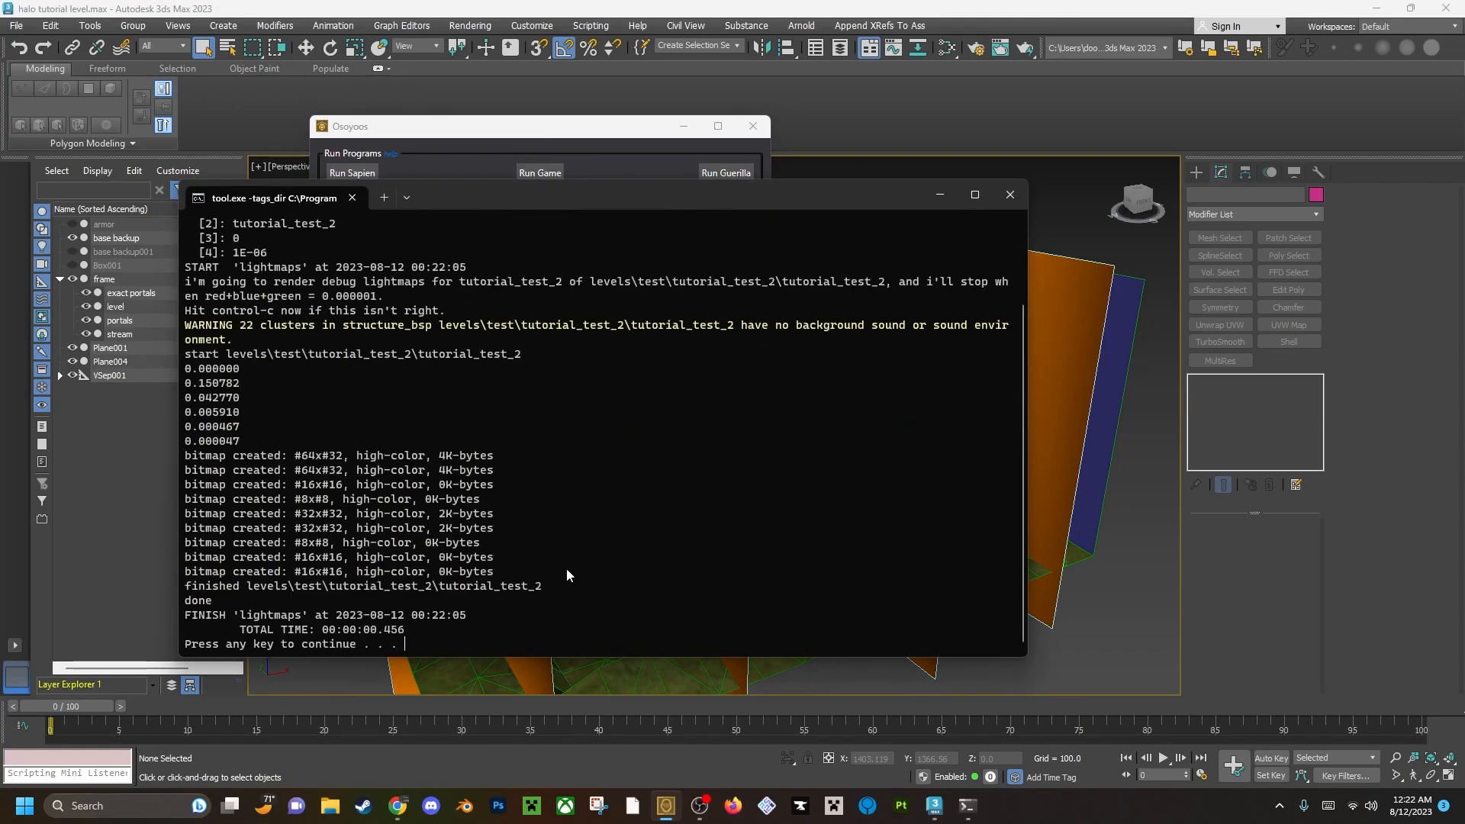
pyautogui.press('Return')
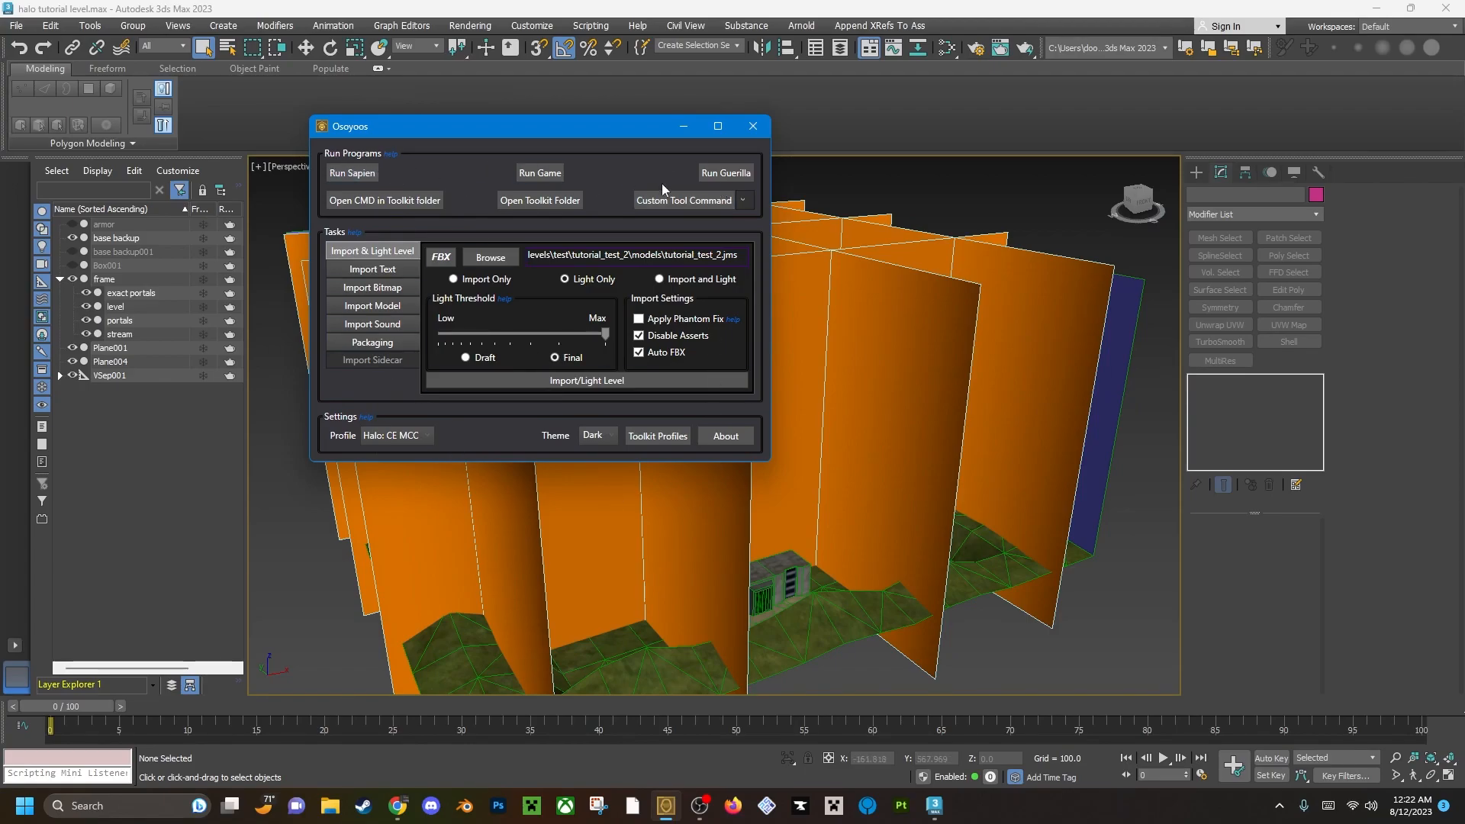
# Launch Sapien from Osoyoos and open tutorial_test_2.scenario from the tags\levels\test\tutorial_test_2 folder.
pyautogui.moveTo(414, 126); pyautogui.dragTo(416, 153)
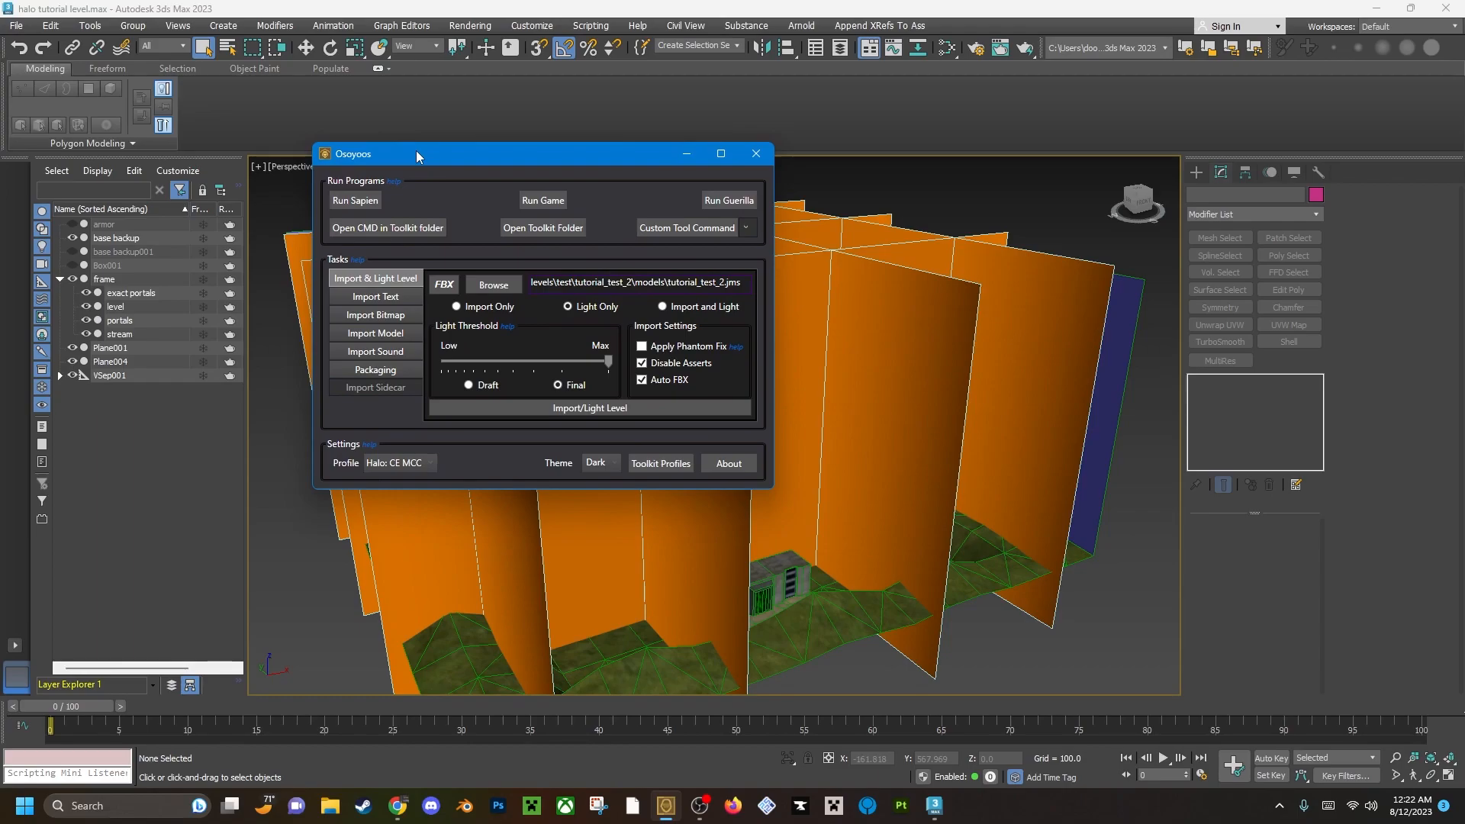
pyautogui.click(364, 201)
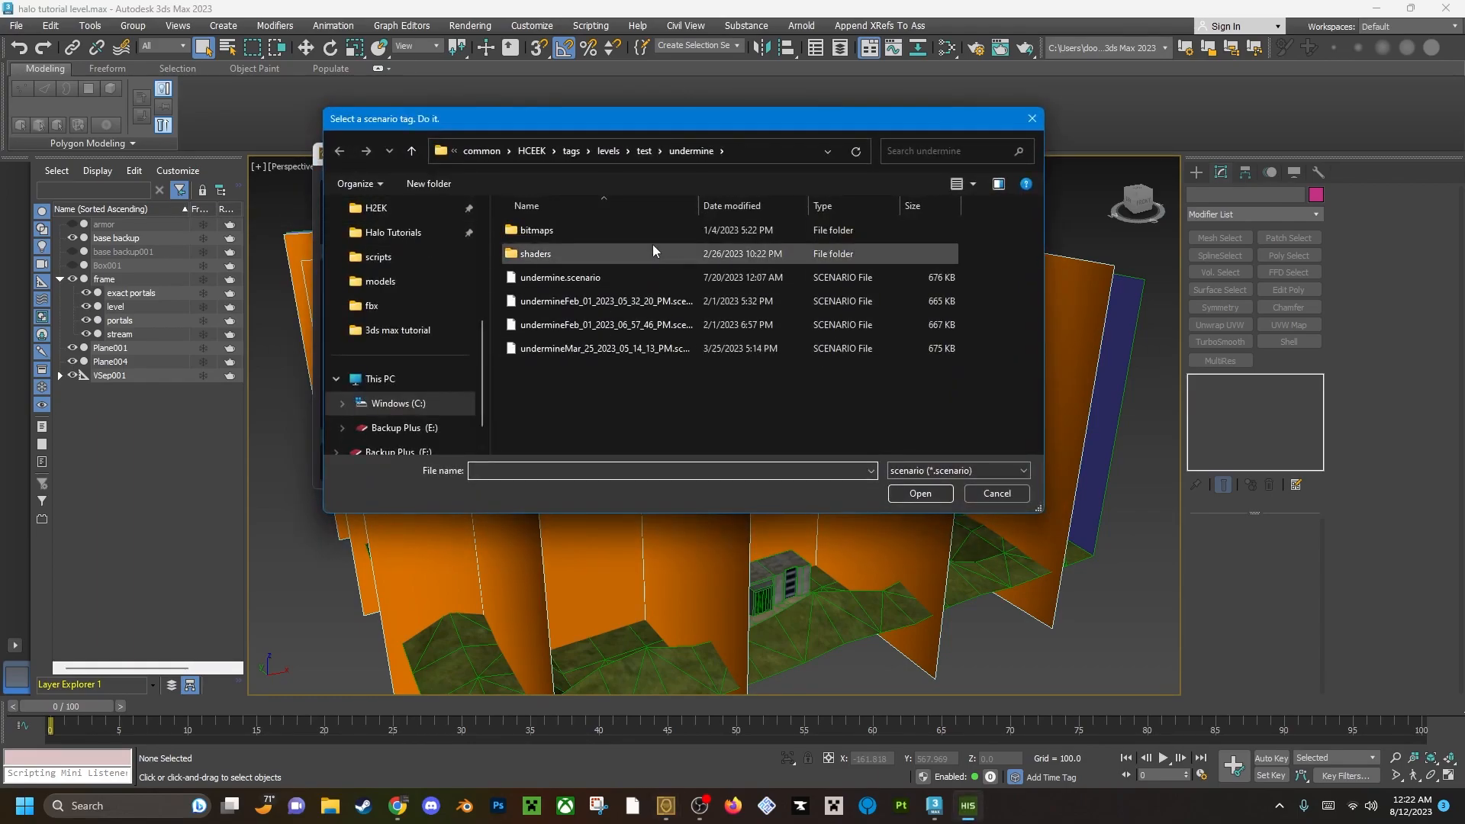
pyautogui.click(638, 154)
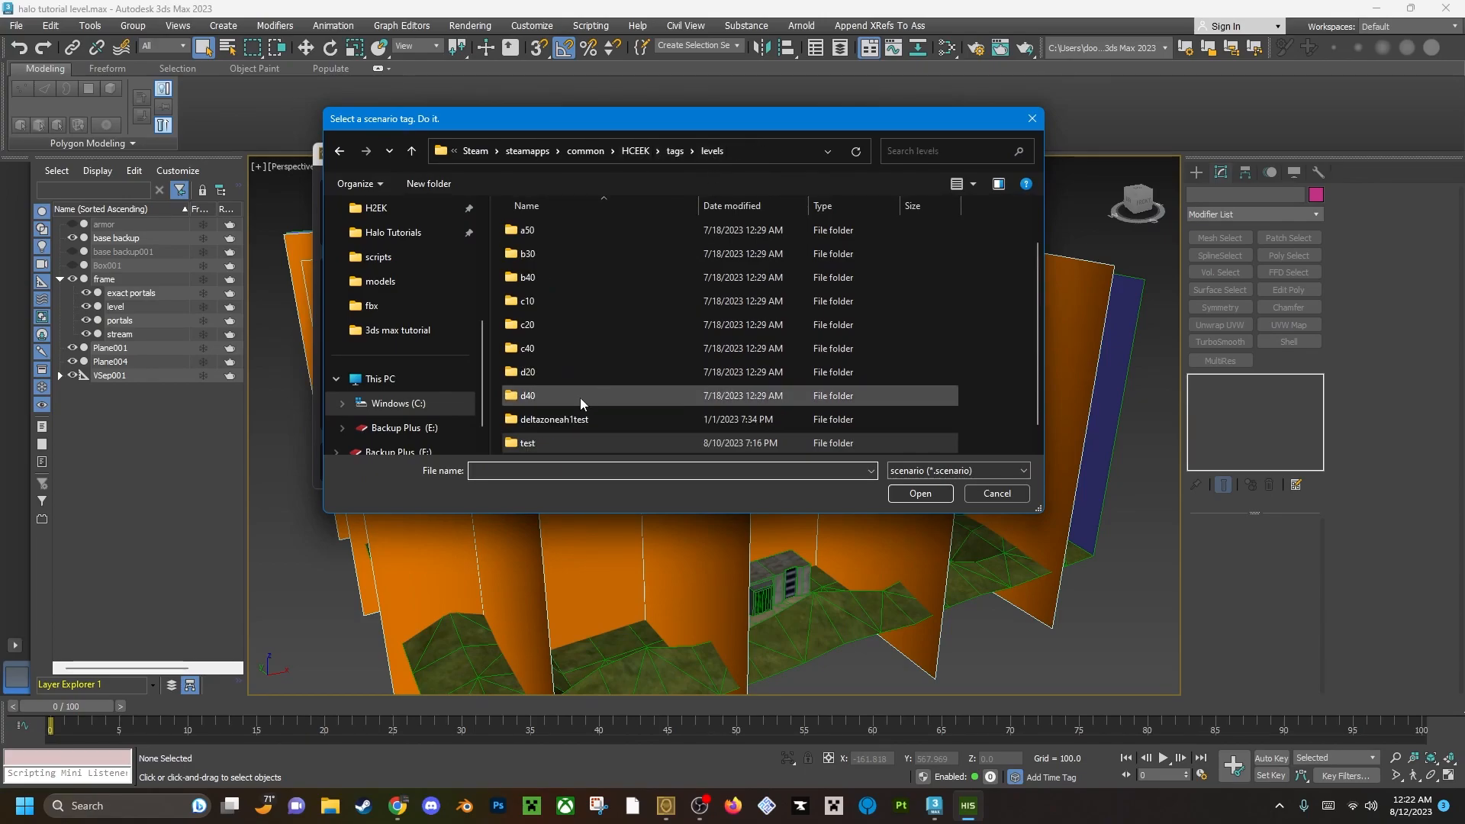
pyautogui.doubleClick(561, 419)
pyautogui.doubleClick(566, 398)
pyautogui.click(574, 232)
pyautogui.click(916, 493)
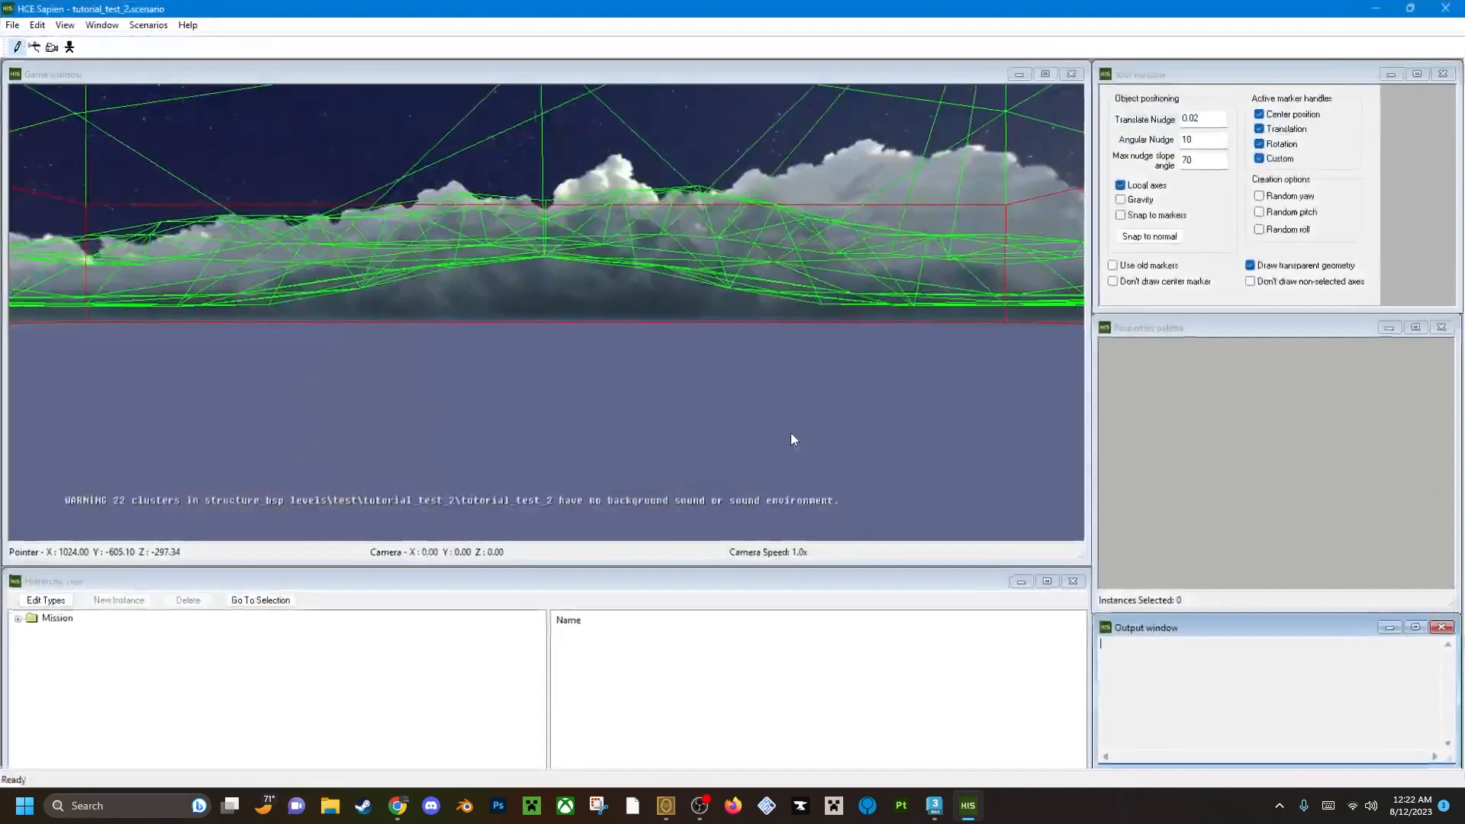
# Raise the camera speed to 5x and fly around the level to inspect the lit terrain, stream and both bases.
pyautogui.moveTo(766, 432); pyautogui.dragTo(653, 561, button='middle')
pyautogui.press('r')
pyautogui.press('shift')
pyautogui.press('s')
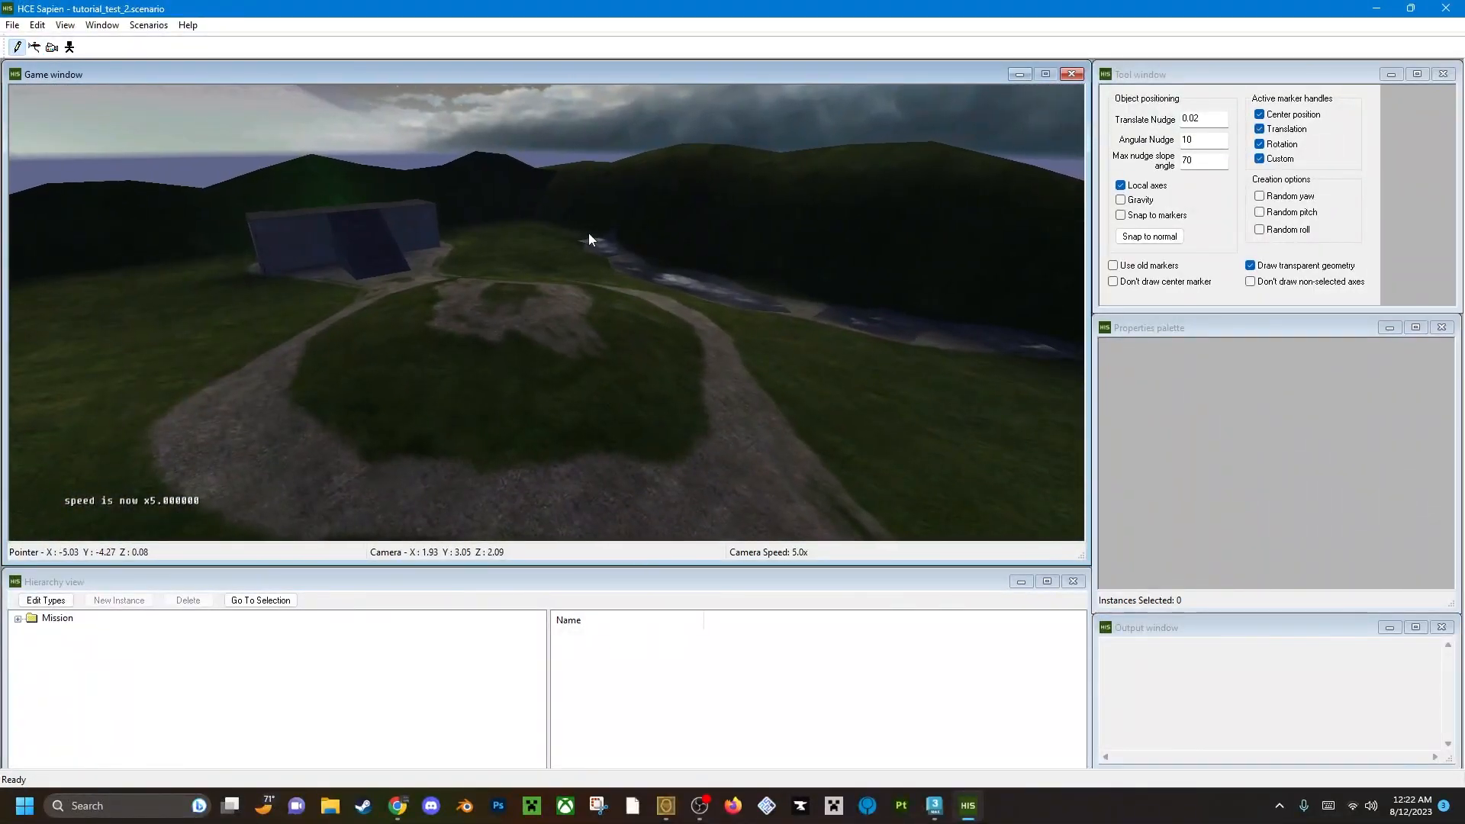
pyautogui.moveTo(671, 330); pyautogui.dragTo(596, 332, button='middle')
pyautogui.press('w')
pyautogui.press('w')
pyautogui.press('w')
pyautogui.press('r')
pyautogui.press('w')
pyautogui.press('shift')
pyautogui.press('d')
pyautogui.press('shift')
pyautogui.press('shift')
pyautogui.press('shift')
pyautogui.press('w')
pyautogui.press('shift')
pyautogui.press('w')
pyautogui.press('d')
pyautogui.press('w')
pyautogui.press('d')
pyautogui.press('w')
pyautogui.press('d')
pyautogui.press('s')
pyautogui.press('w')
pyautogui.press('s')
pyautogui.press('a')
pyautogui.press('a')
pyautogui.press('d')
pyautogui.press('a')
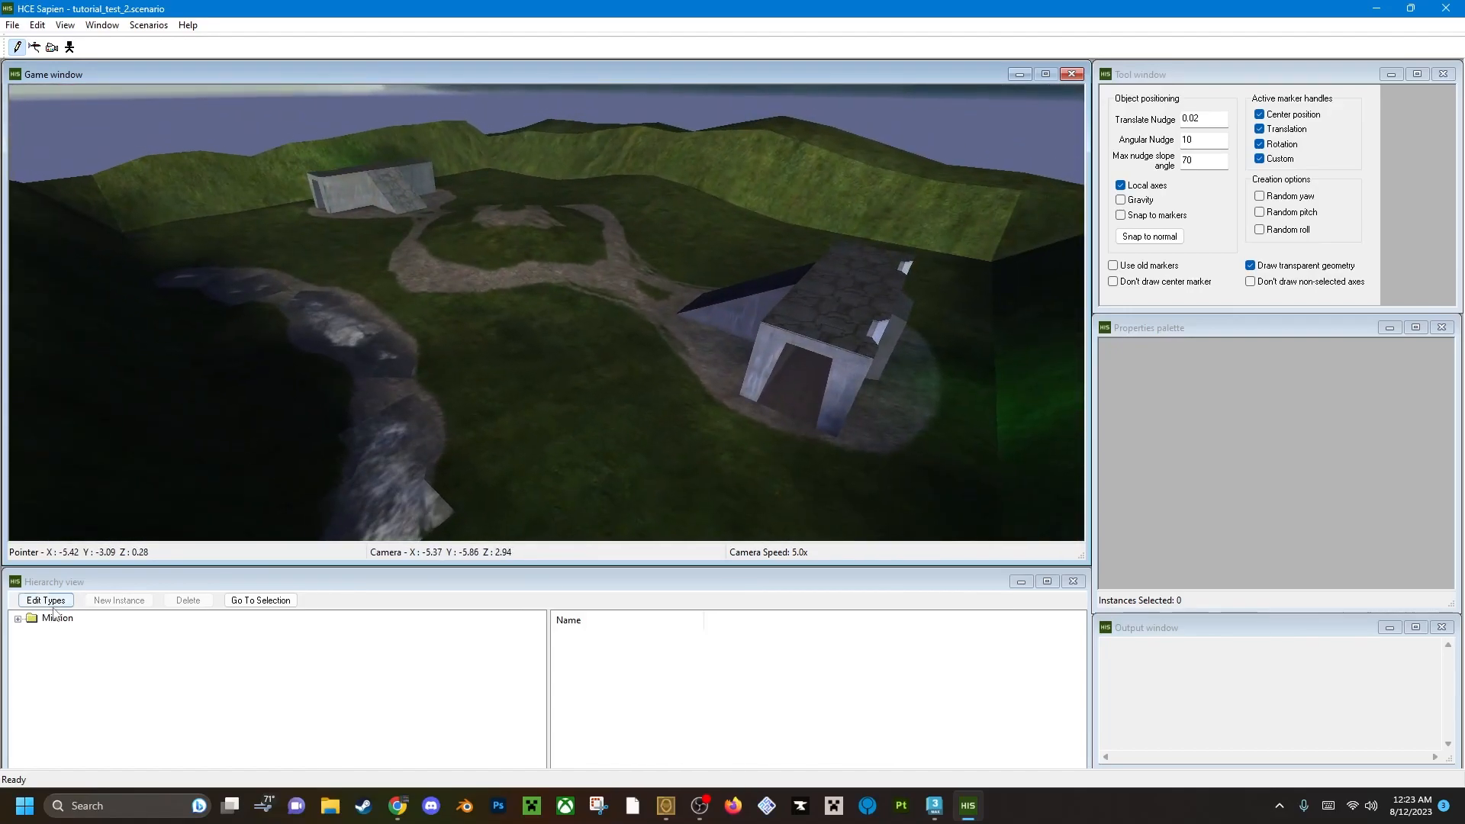
# Expand the mission's objects and units, select Vehicles, and open its type list for editing.
pyautogui.click(18, 619)
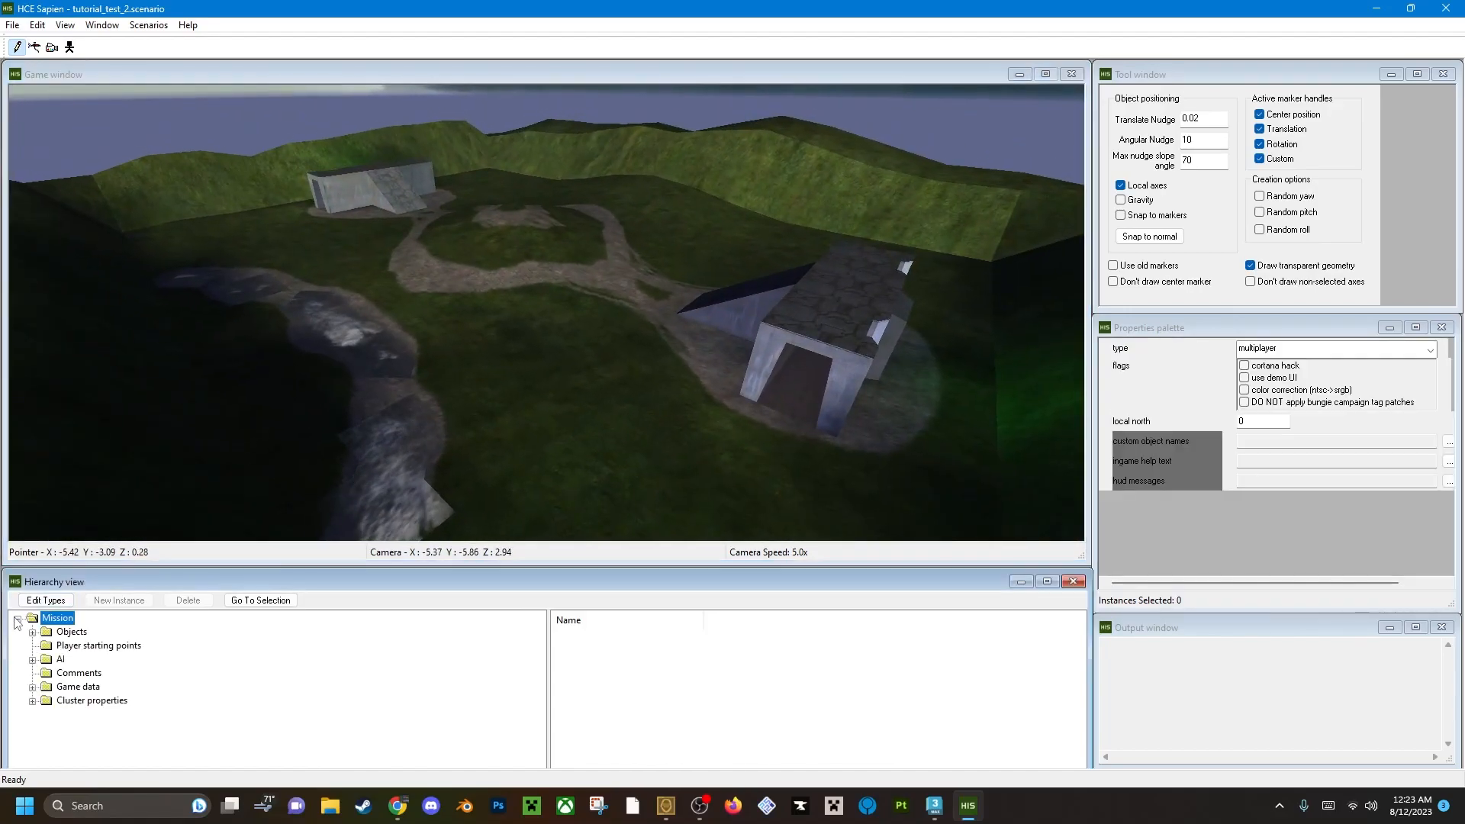
pyautogui.click(32, 688)
pyautogui.scroll(2, 114, 735)
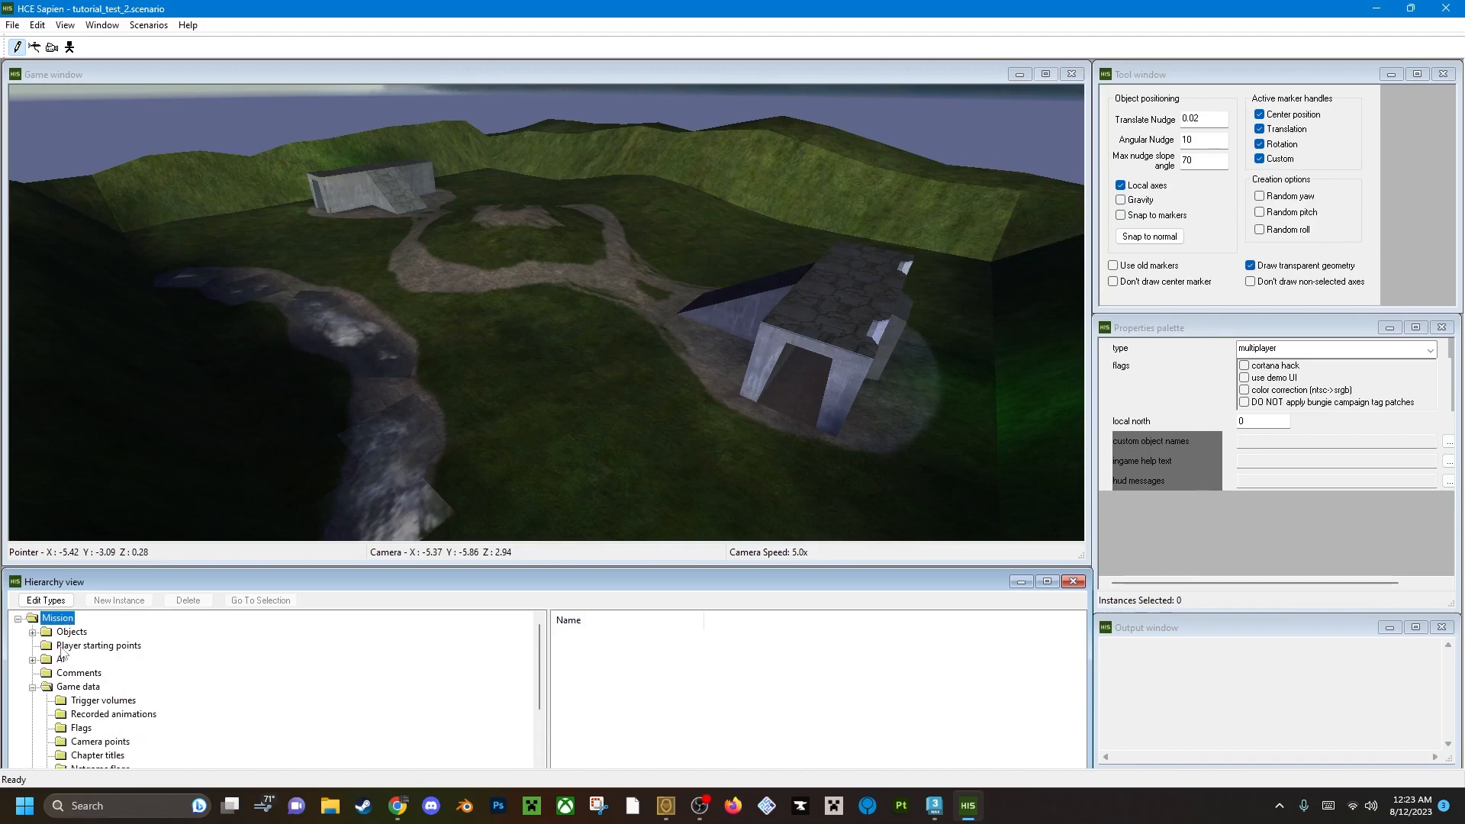
pyautogui.click(33, 632)
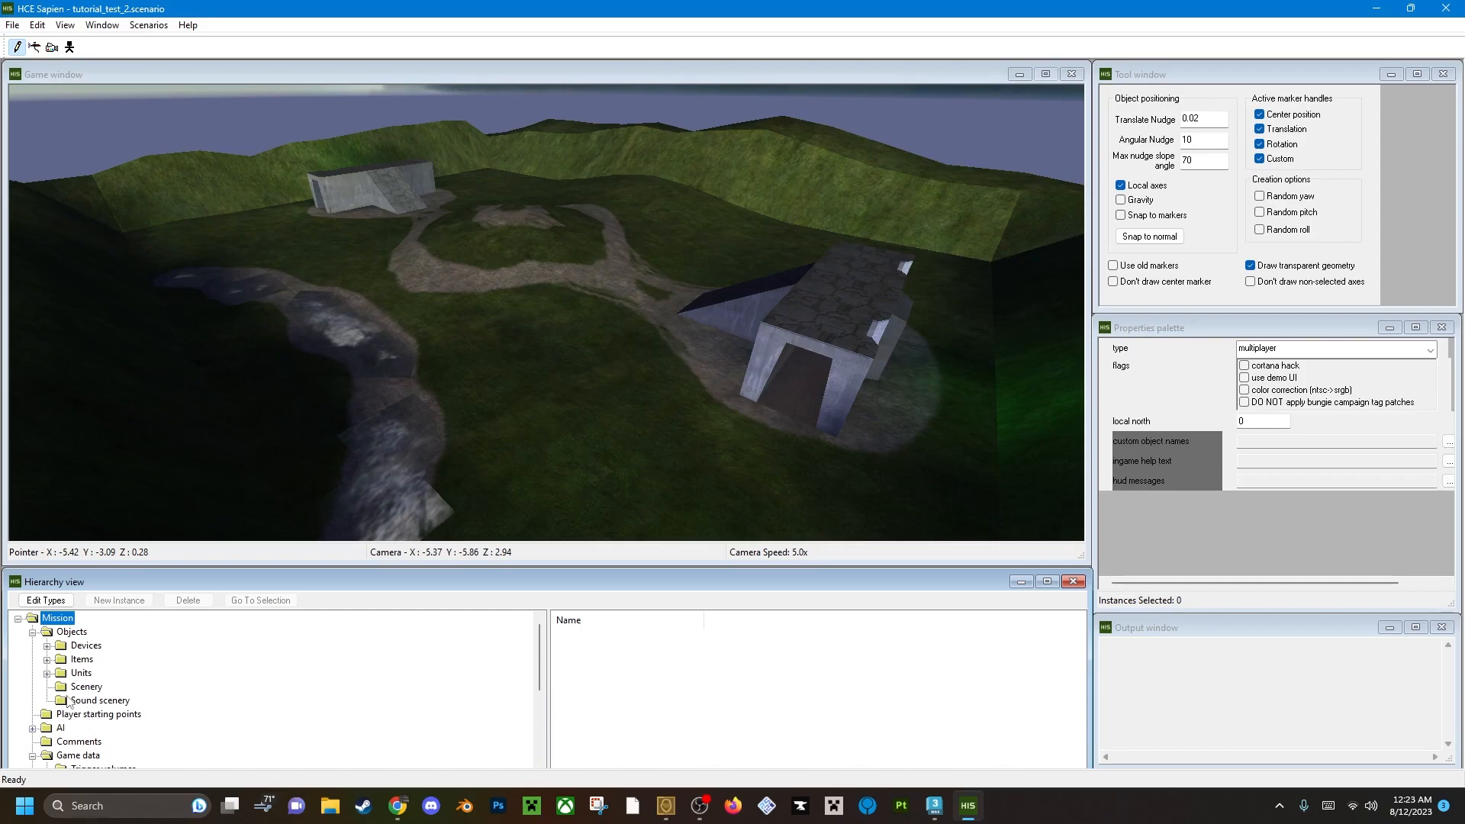
pyautogui.click(47, 674)
pyautogui.click(101, 700)
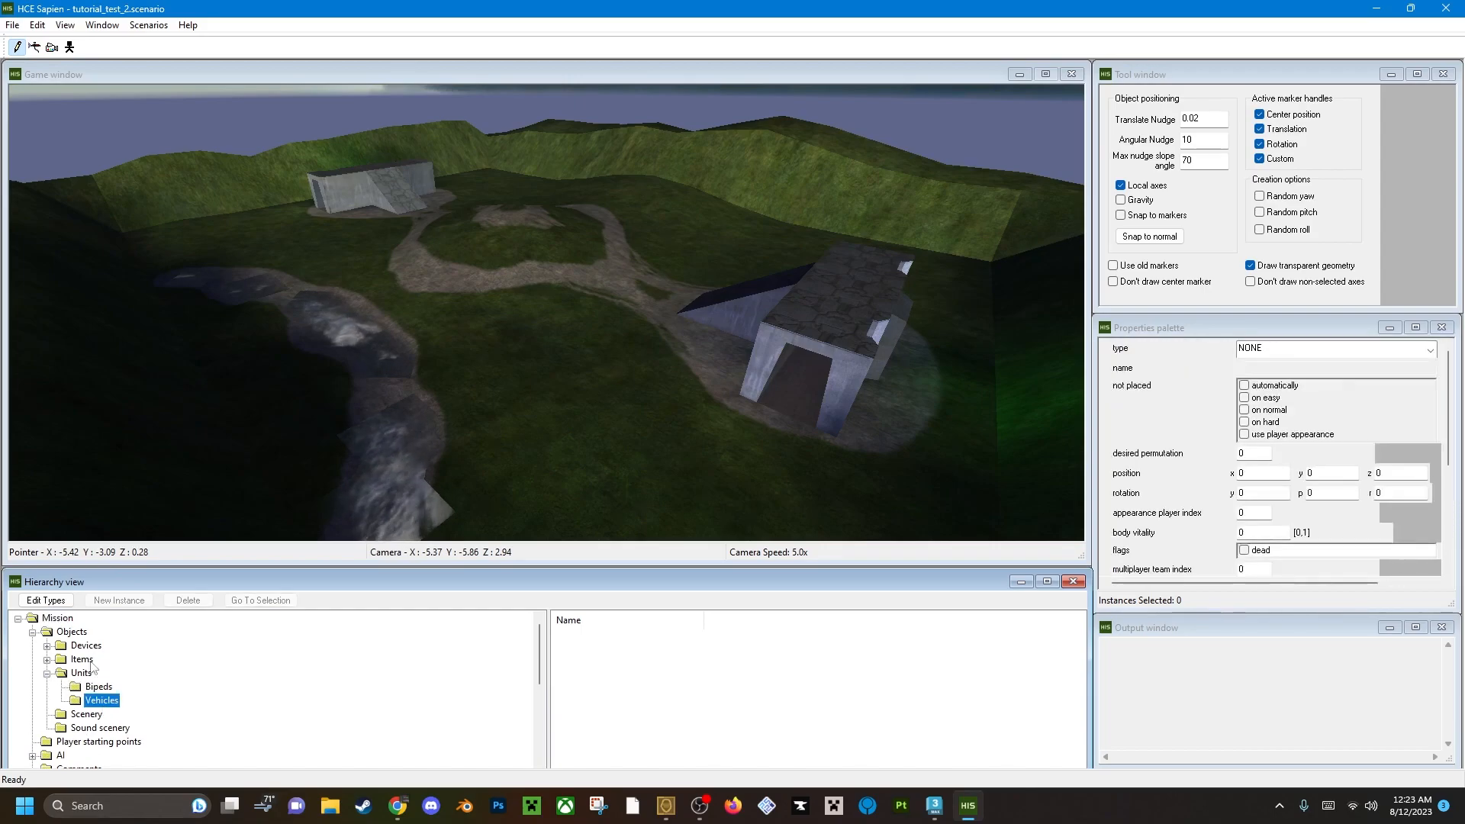
pyautogui.click(47, 602)
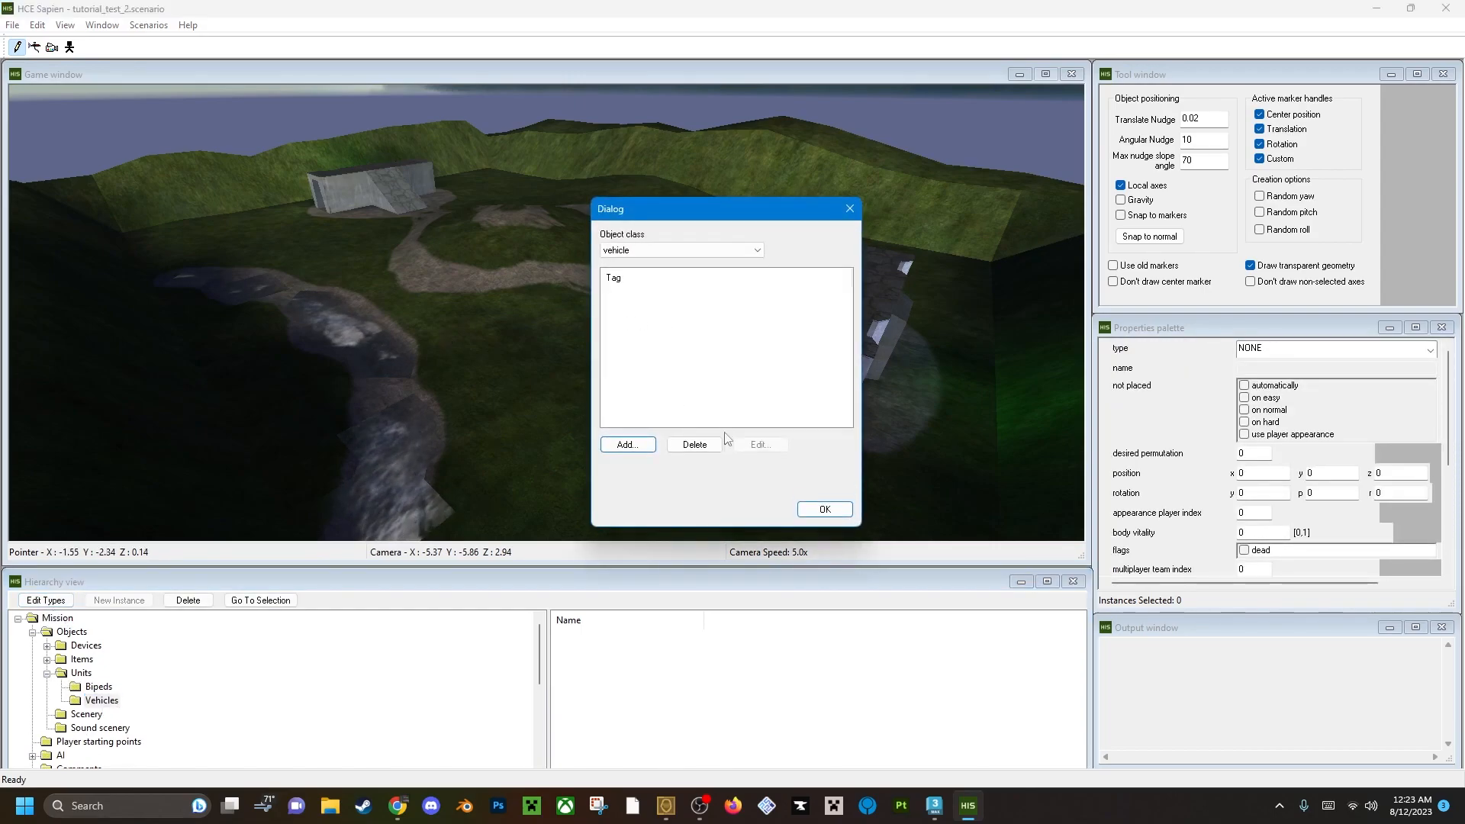
# Start adding a vehicle tag and browse to the HCEEK\tags\vehicles folder.
pyautogui.click(628, 445)
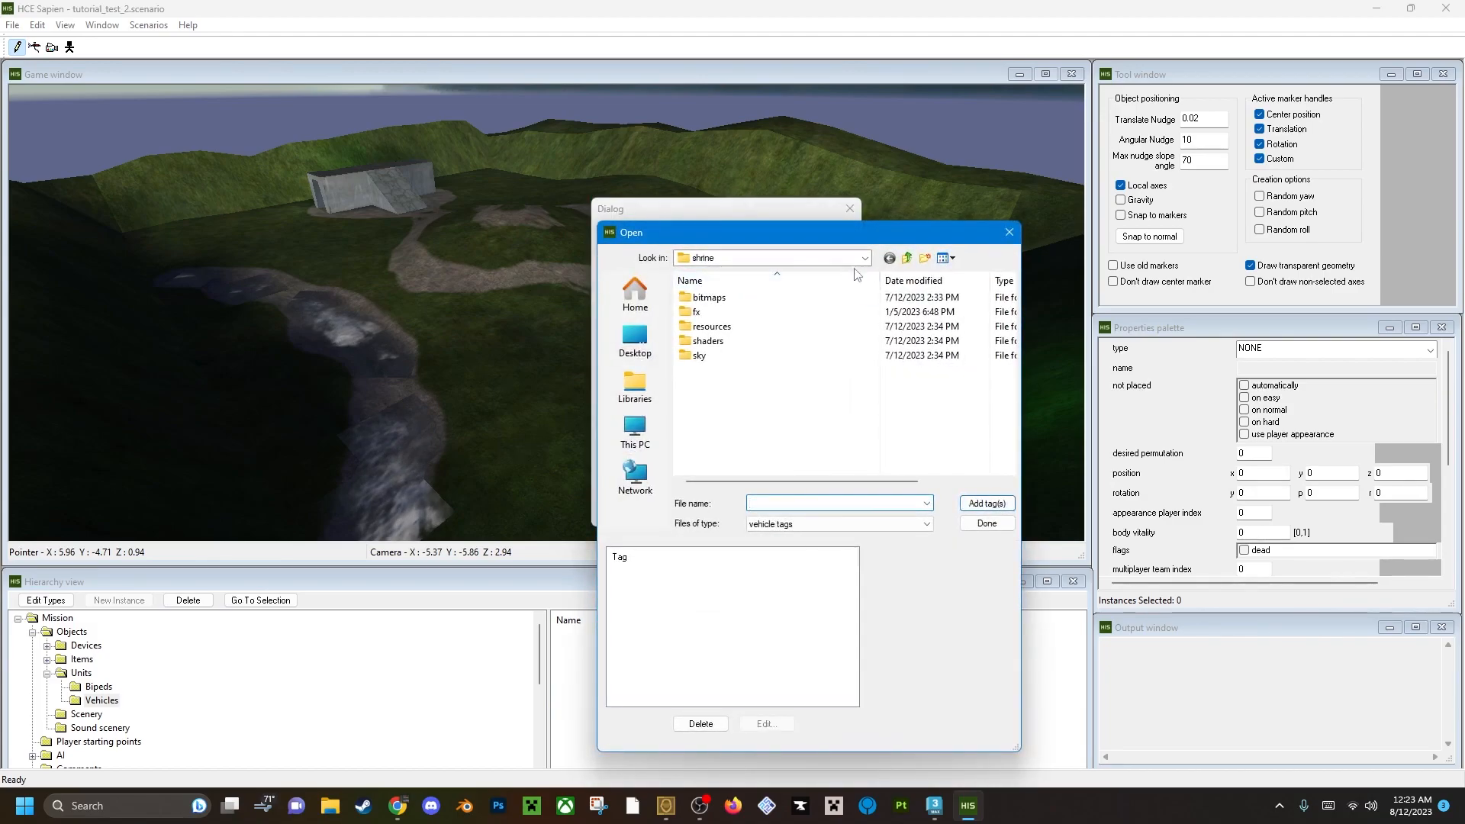
pyautogui.click(907, 258)
pyautogui.click(907, 258)
pyautogui.click(907, 258)
pyautogui.click(907, 258)
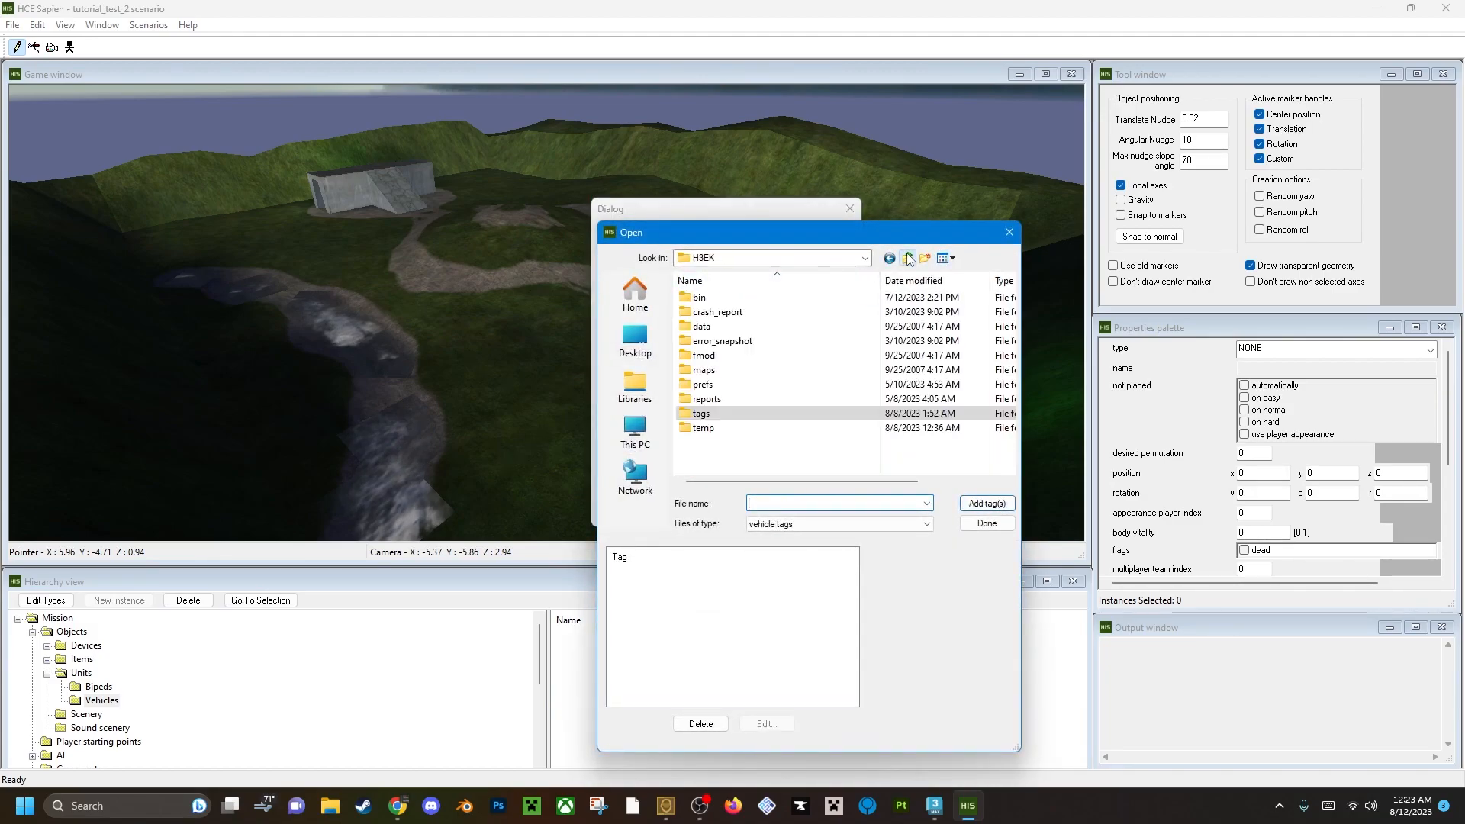
pyautogui.click(907, 258)
pyautogui.doubleClick(763, 456)
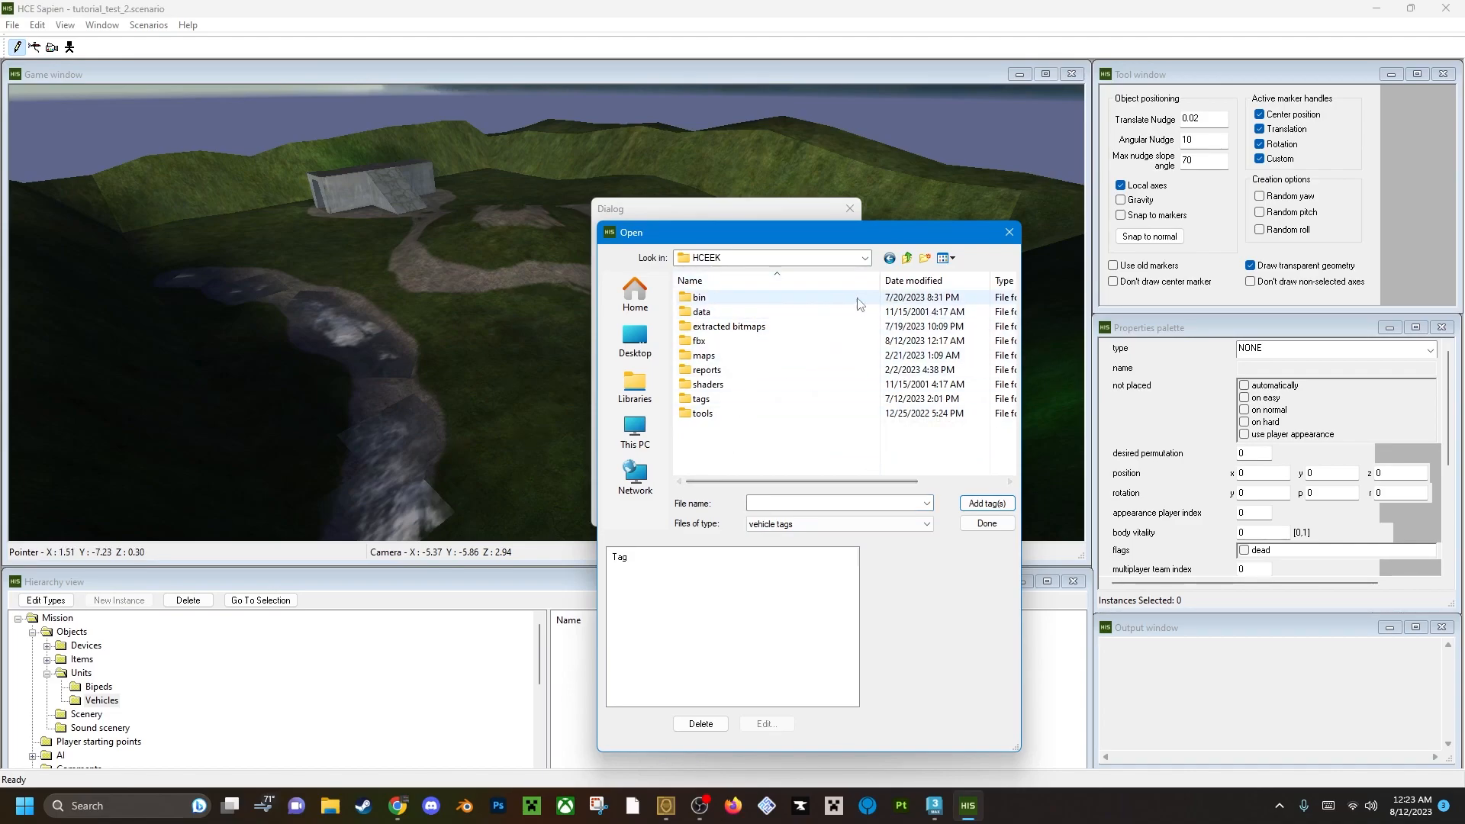
pyautogui.doubleClick(700, 399)
pyautogui.scroll(-5, 729, 427)
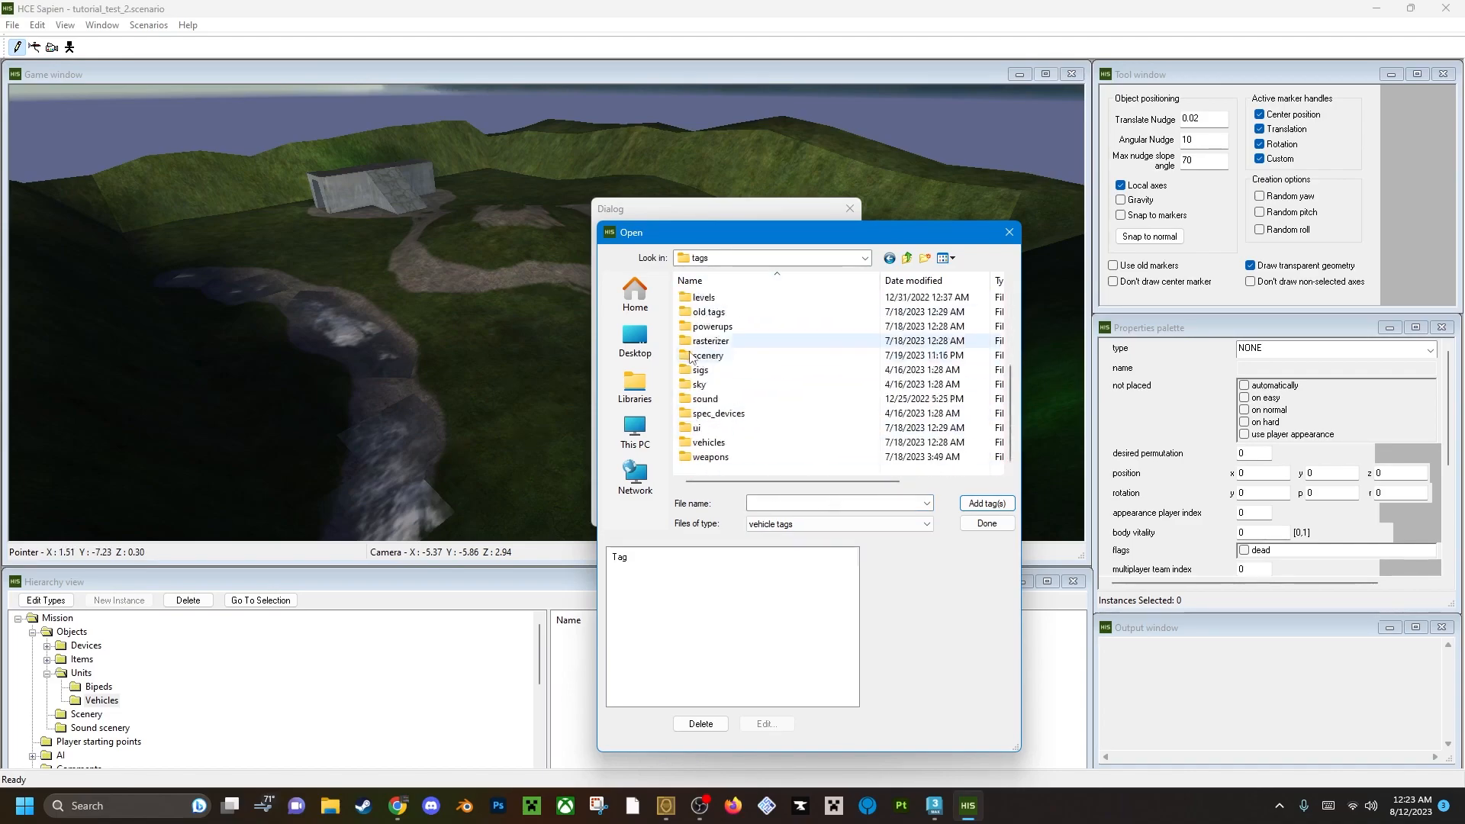
pyautogui.doubleClick(709, 443)
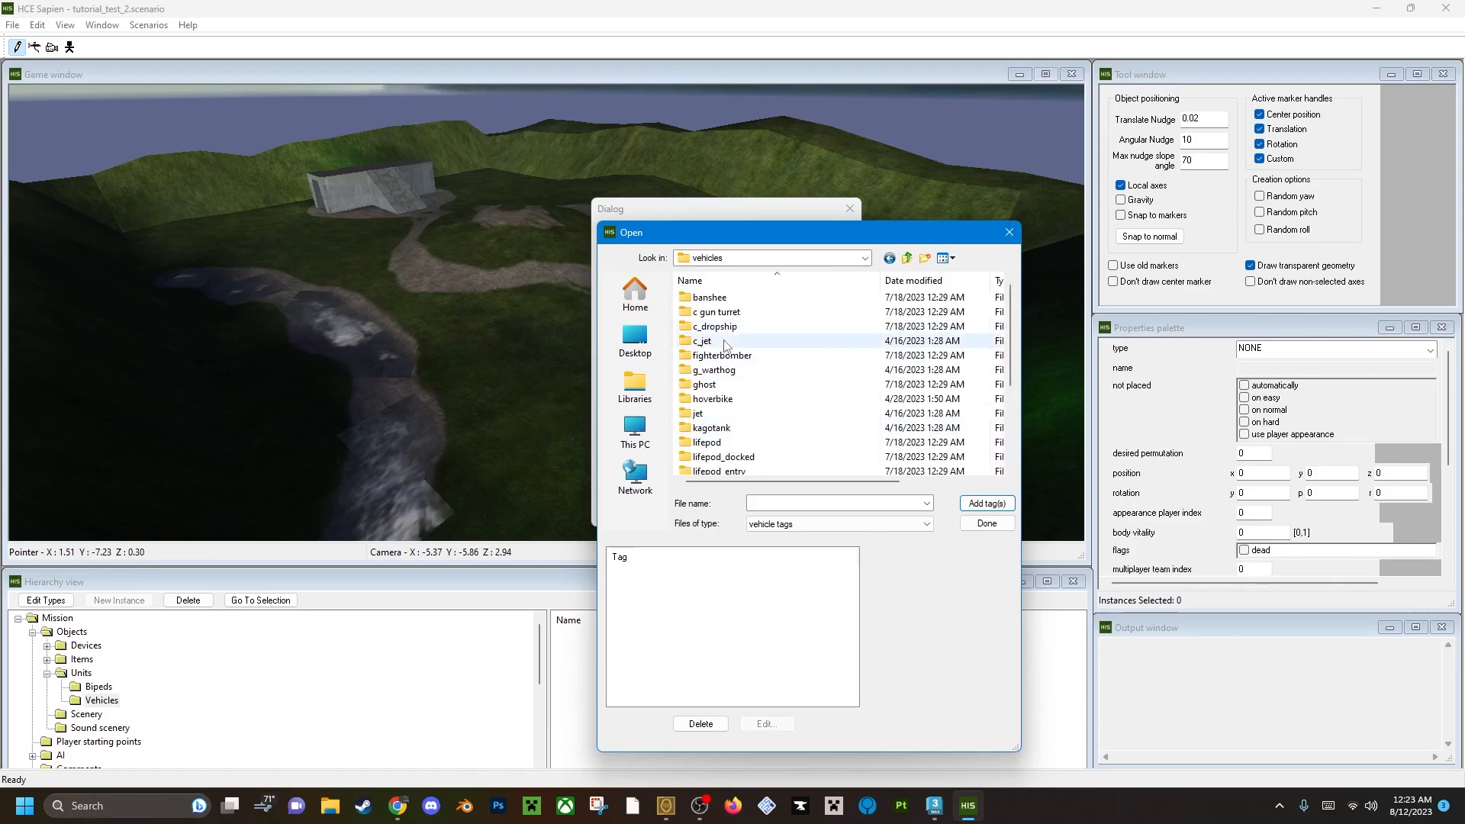
# Add mp_warthog.vehicle from the warthog folder to the vehicle type list.
pyautogui.scroll(-3, 721, 413)
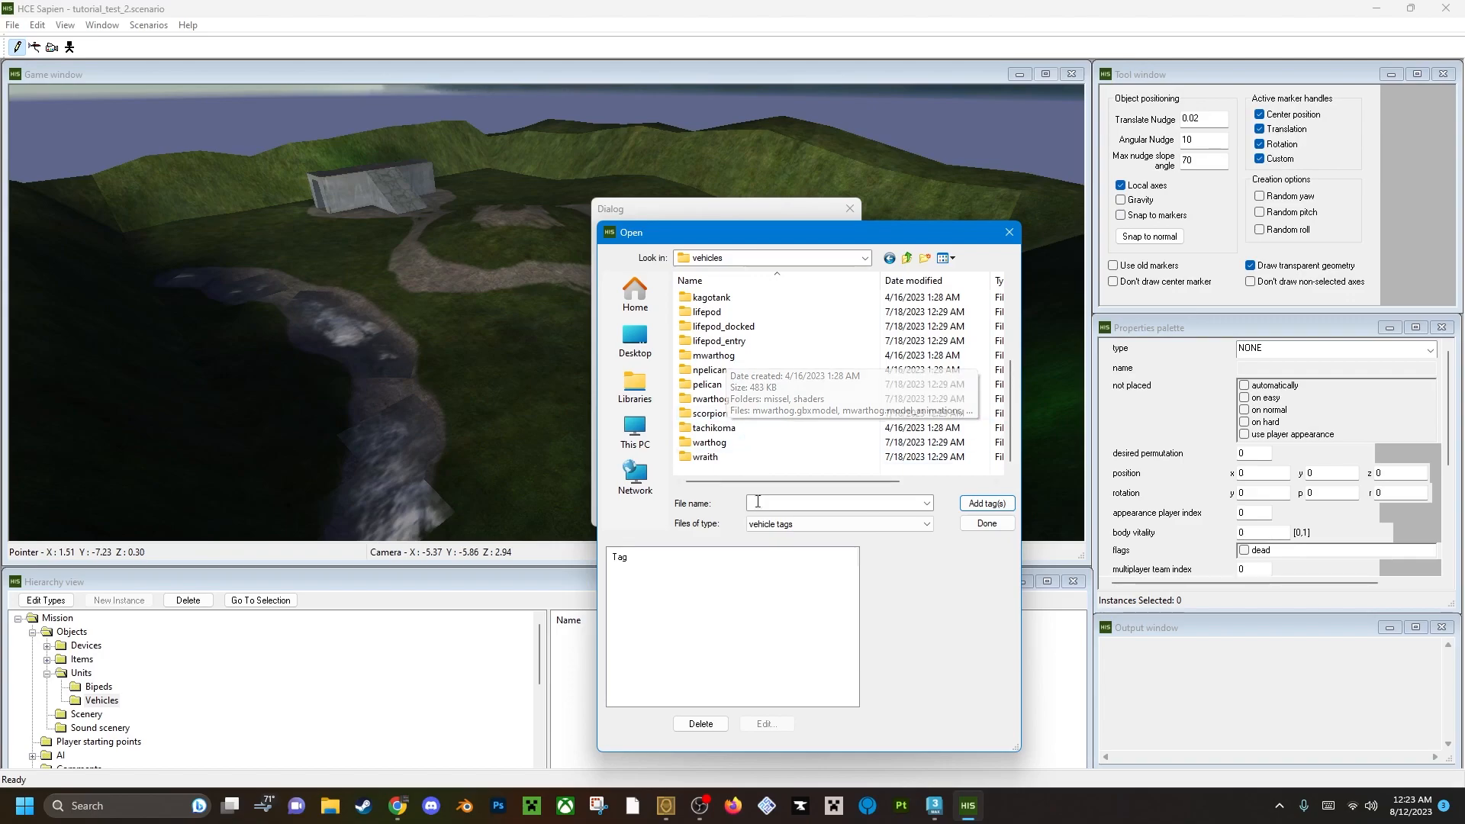
pyautogui.doubleClick(710, 443)
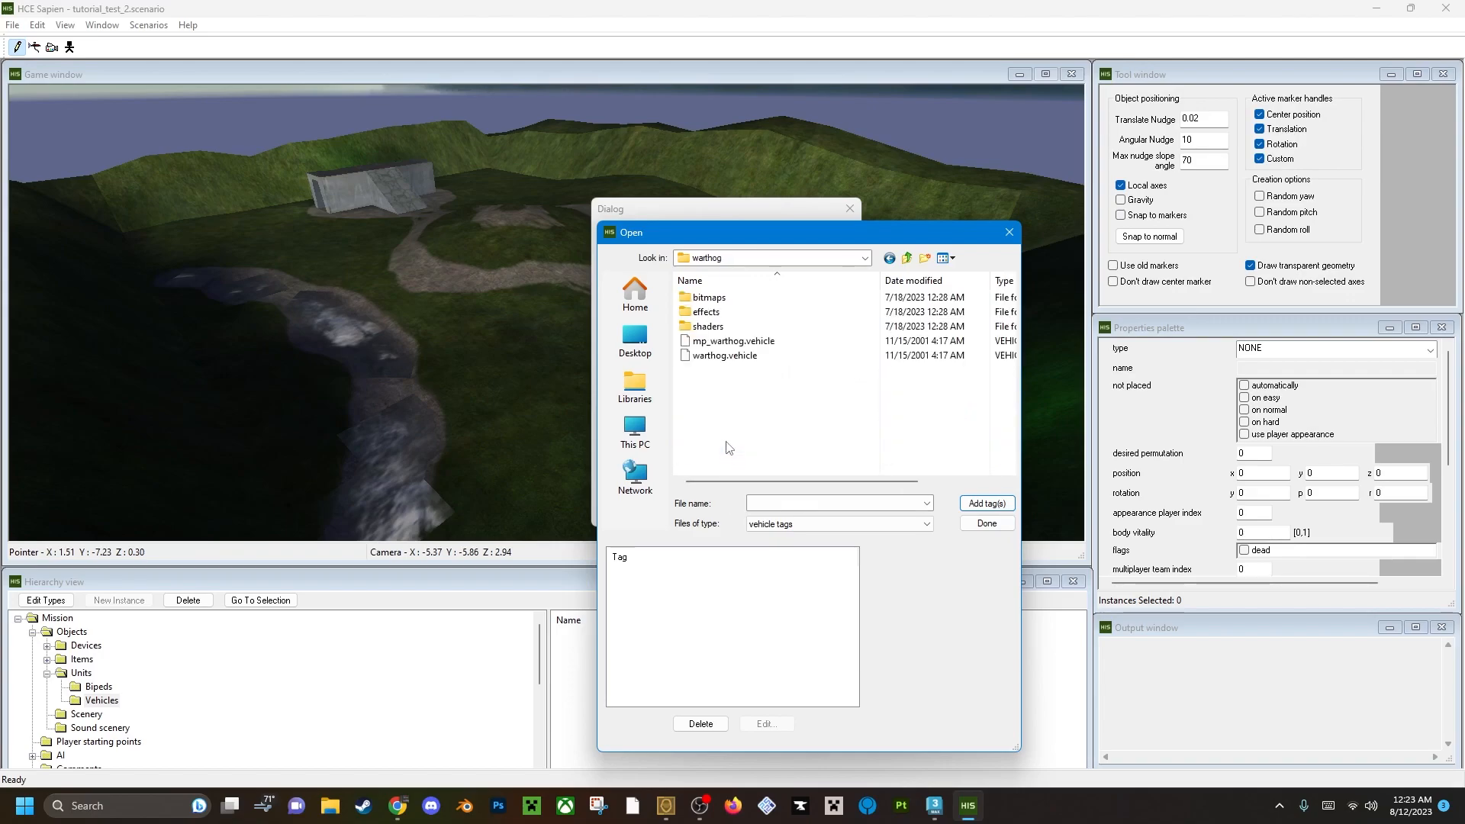
pyautogui.click(745, 343)
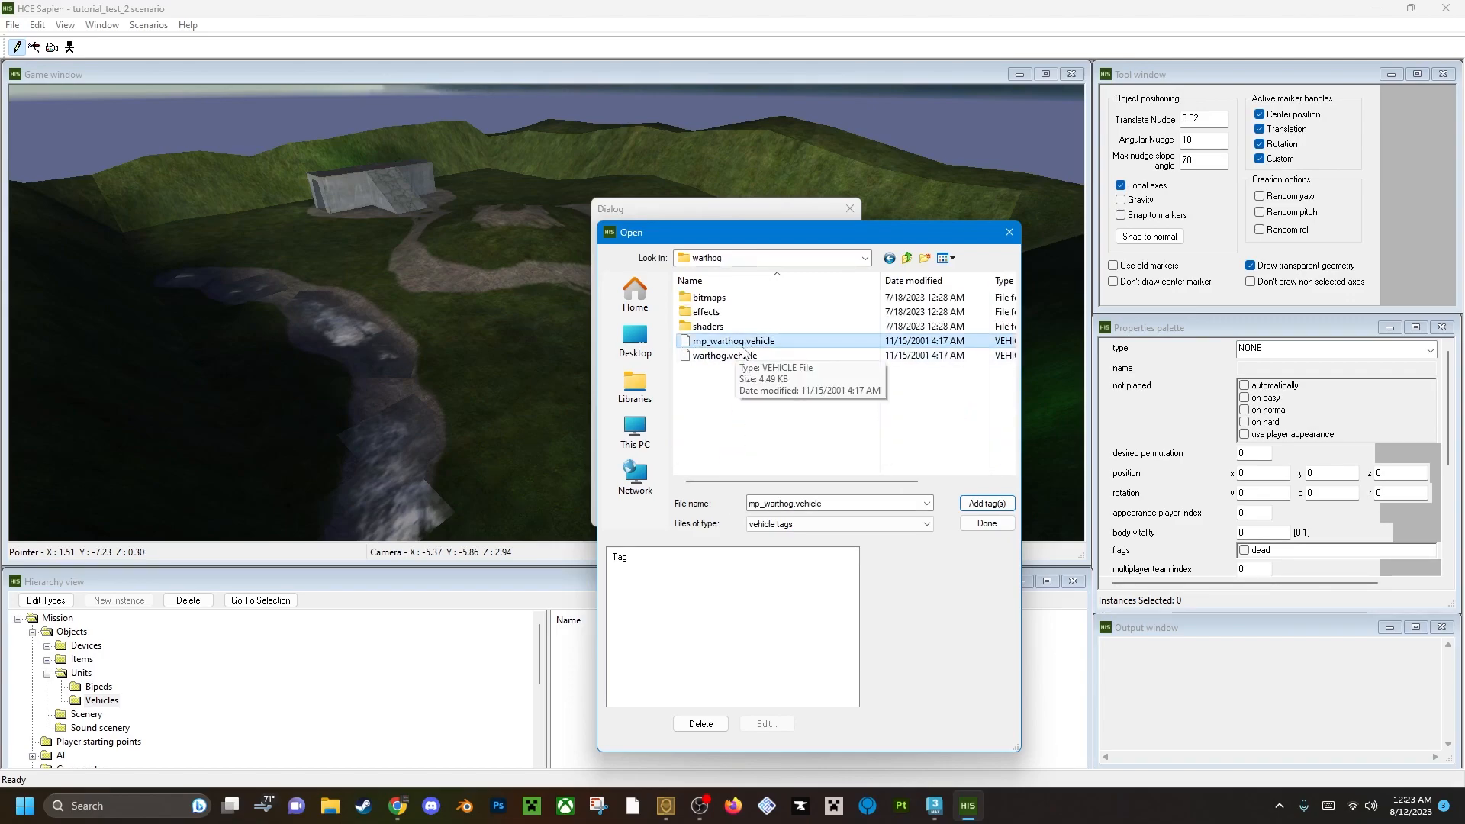
pyautogui.click(986, 504)
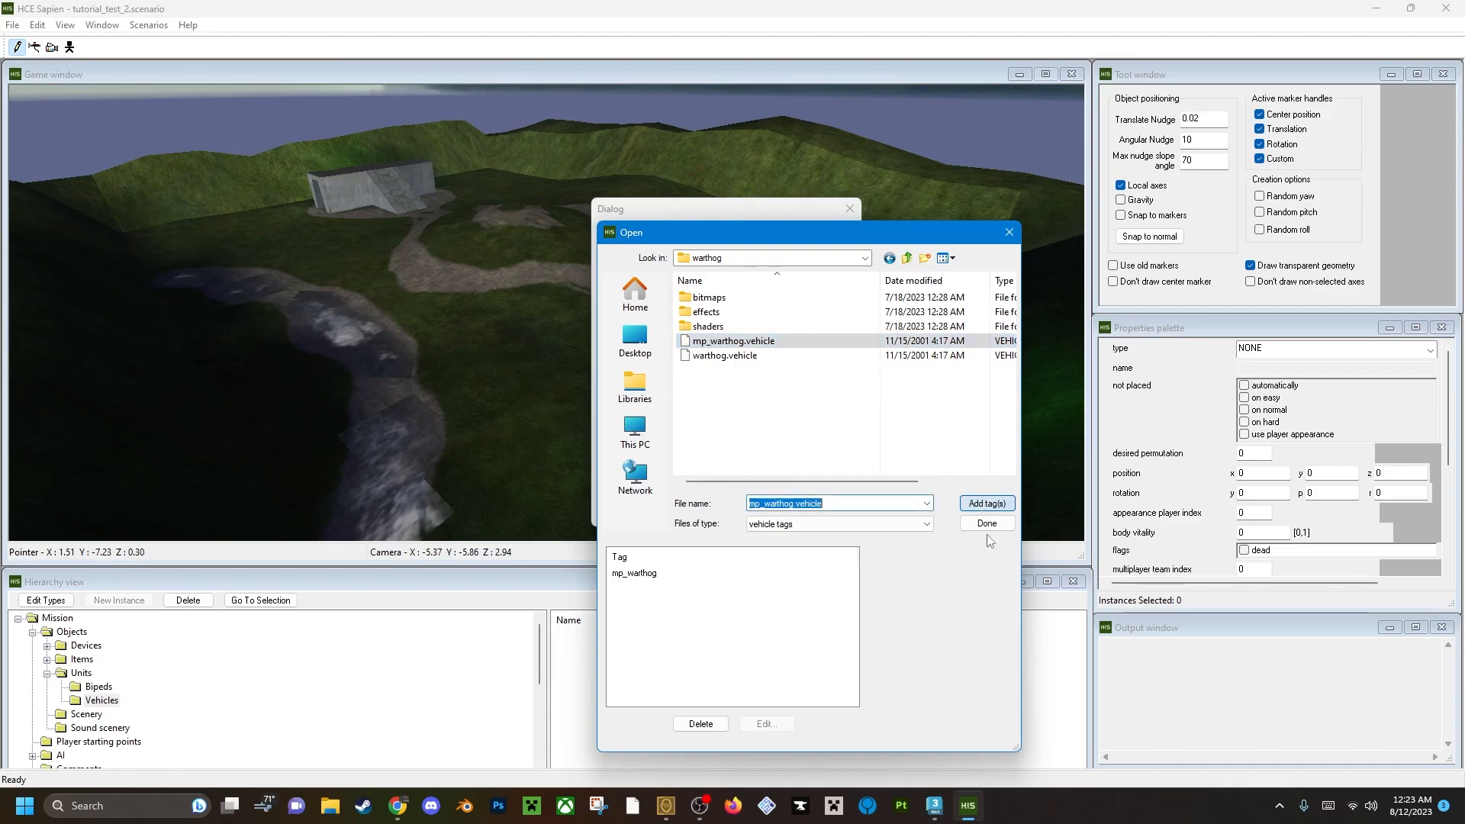
pyautogui.click(986, 524)
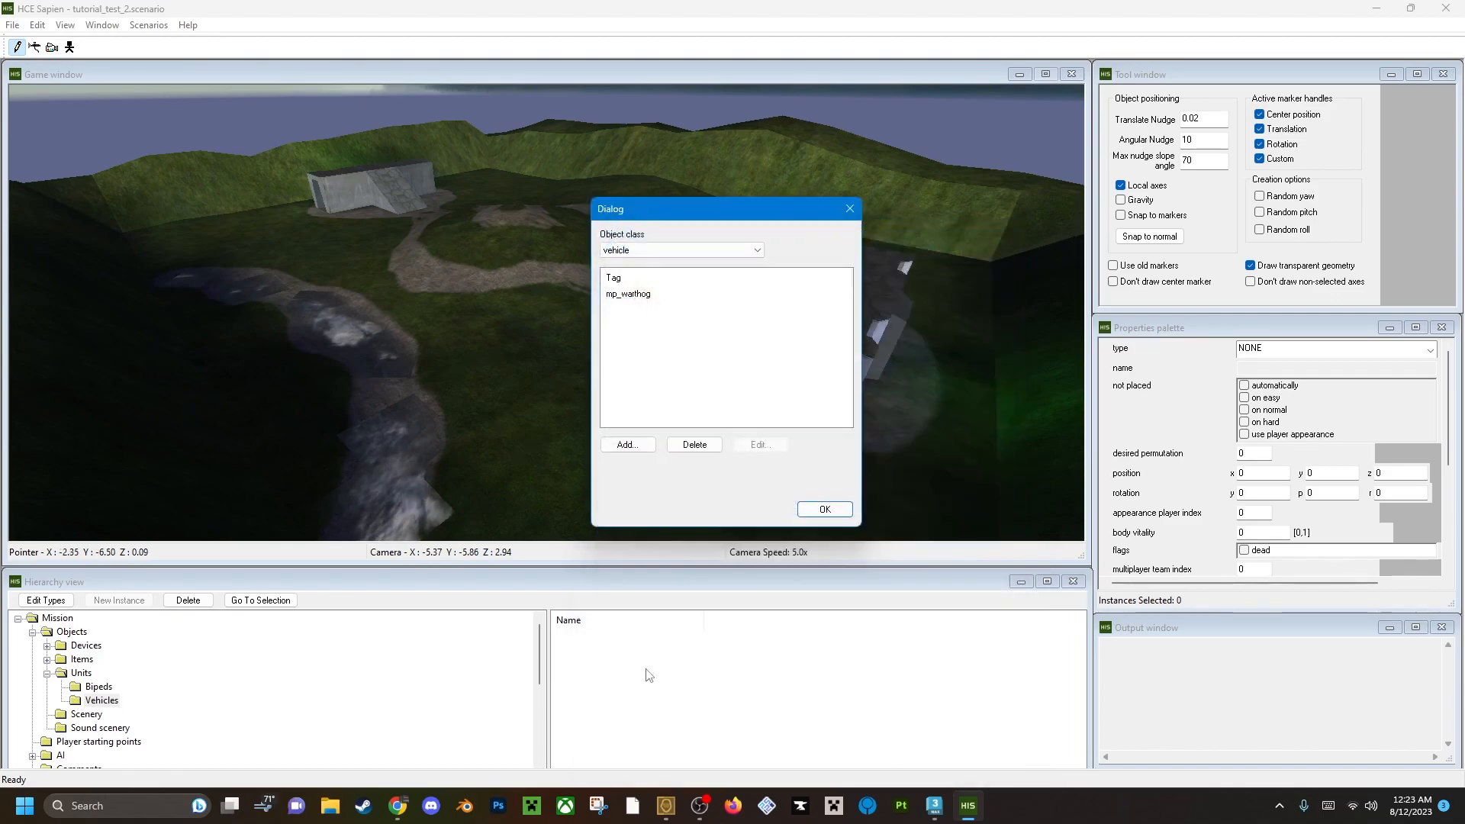
# Add banshee.vehicle from HCEEK\tags\vehicles\banshee to the vehicle type list.
pyautogui.click(628, 445)
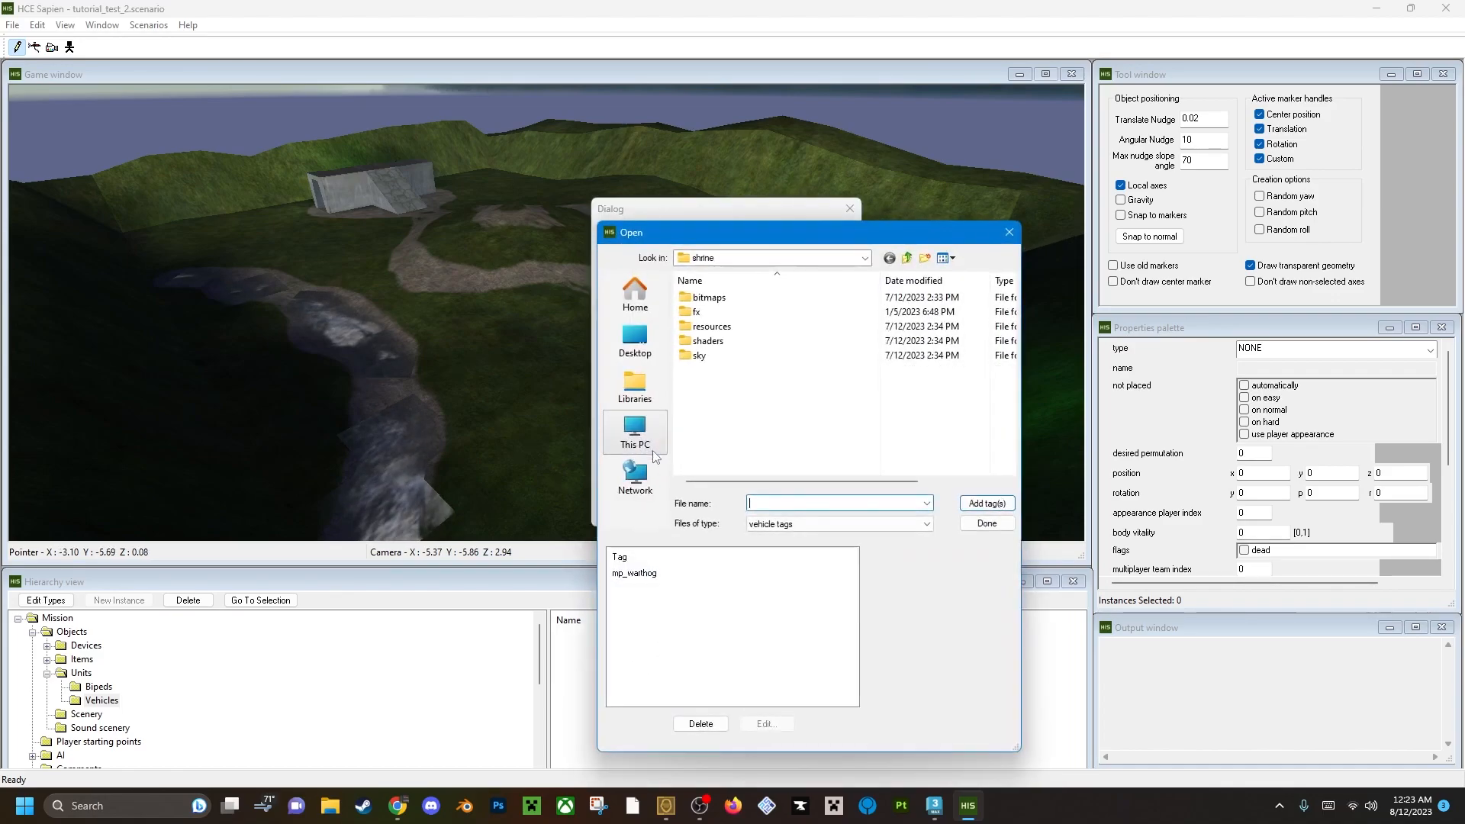
pyautogui.click(907, 259)
pyautogui.click(908, 259)
pyautogui.click(907, 258)
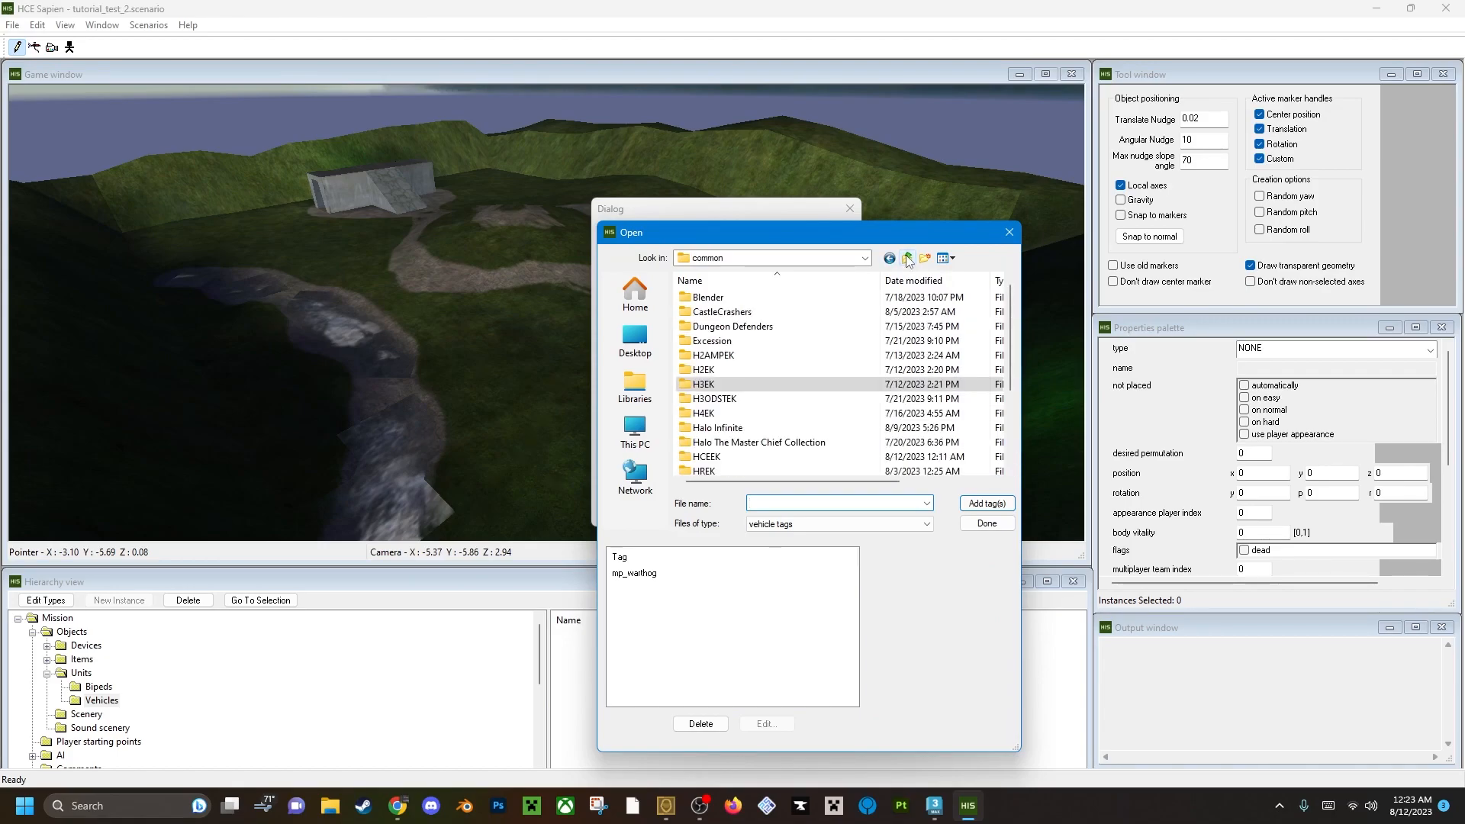
pyautogui.doubleClick(731, 457)
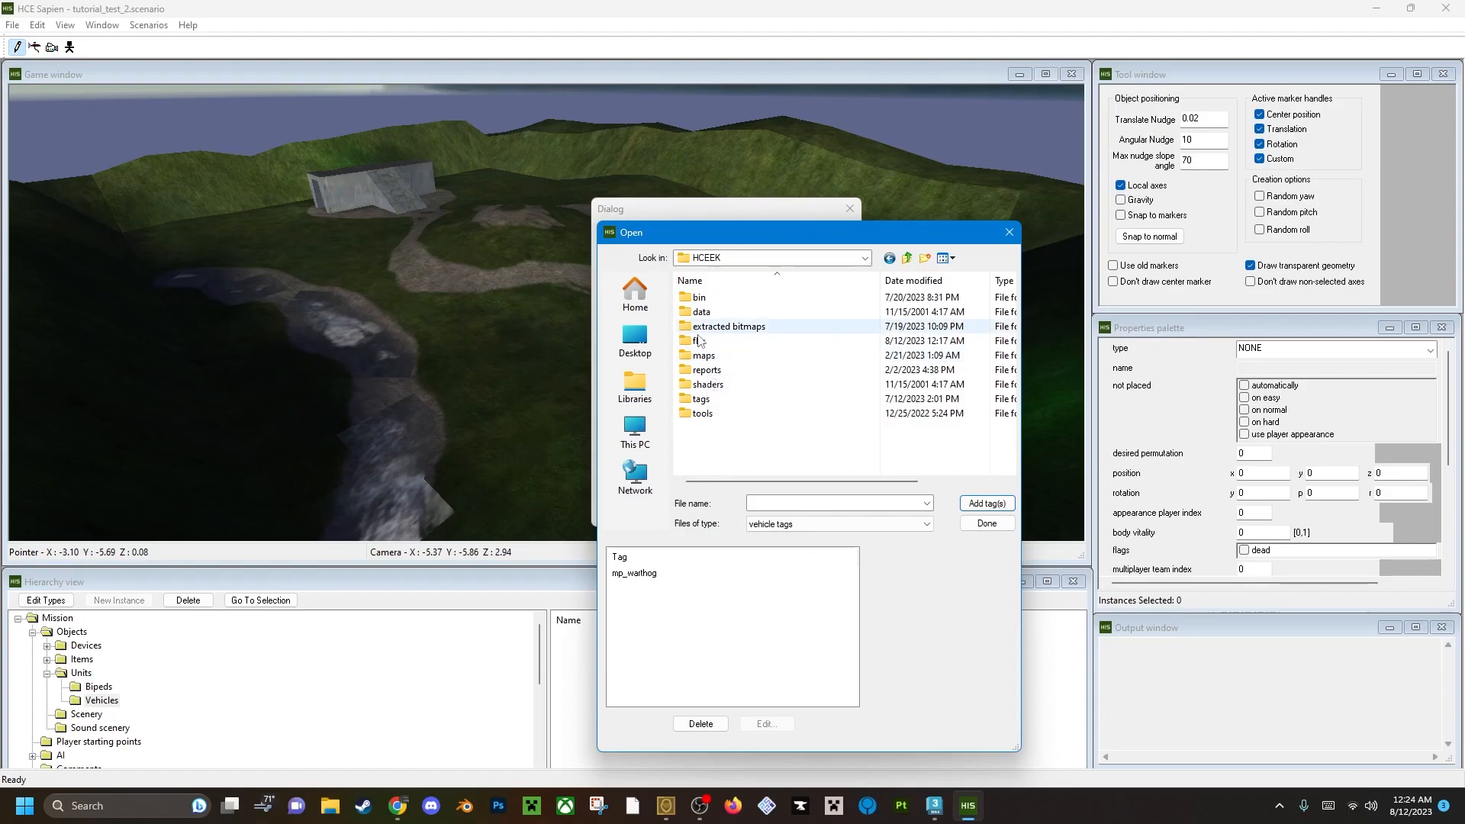
pyautogui.doubleClick(705, 399)
pyautogui.scroll(-4, 710, 412)
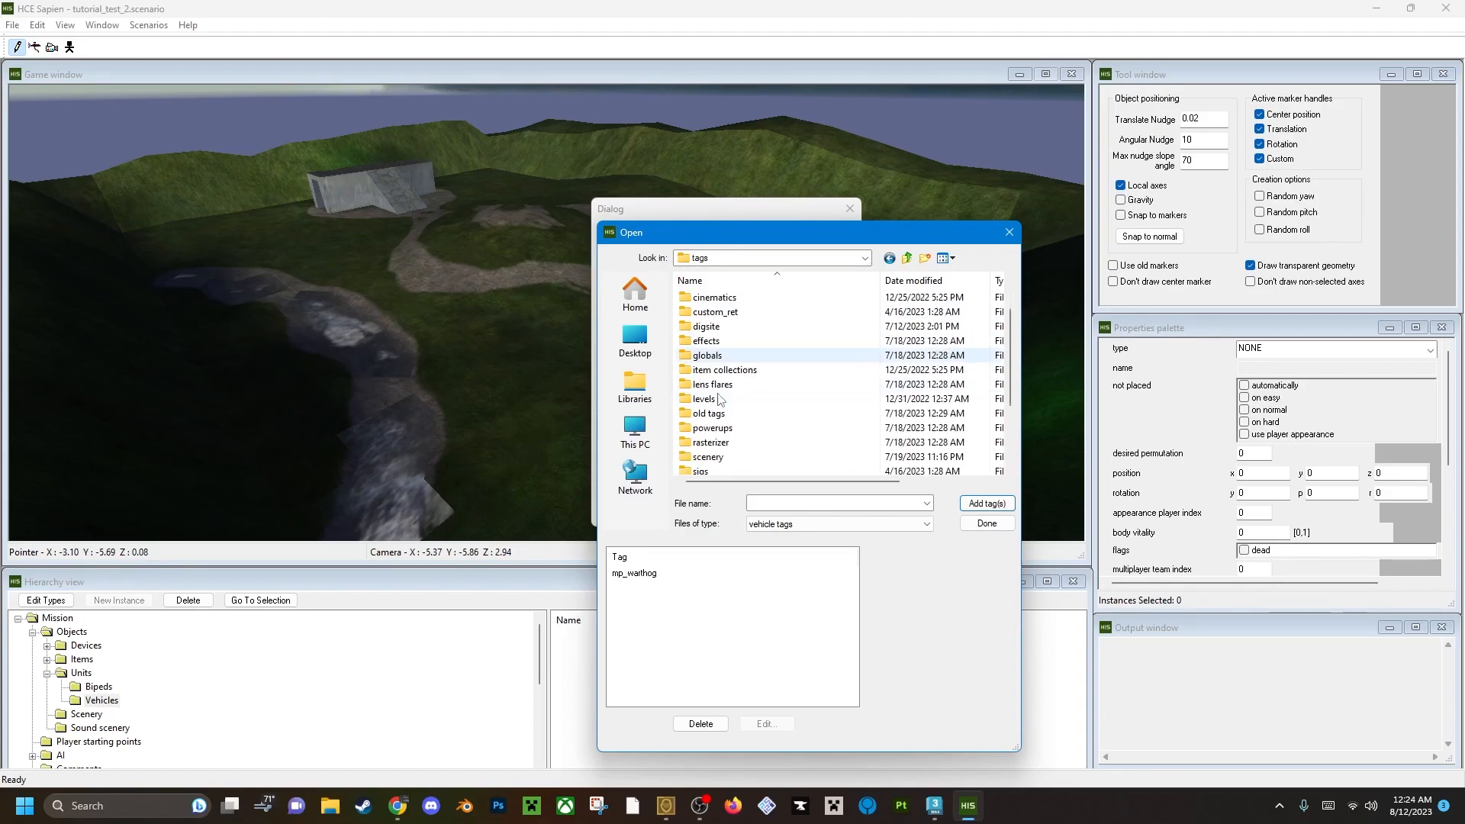
pyautogui.doubleClick(733, 443)
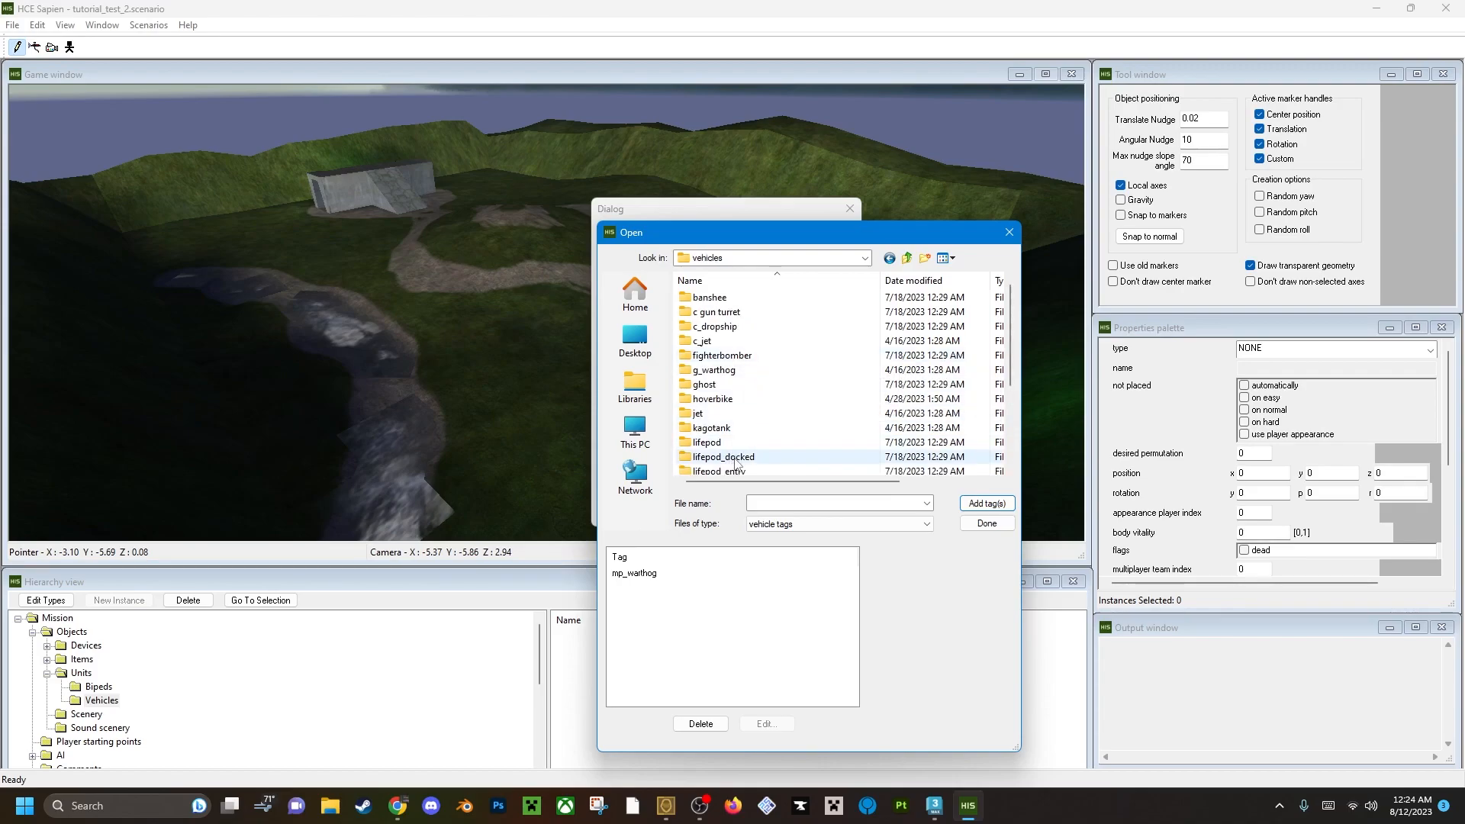
pyautogui.doubleClick(713, 298)
pyautogui.click(724, 341)
pyautogui.click(986, 503)
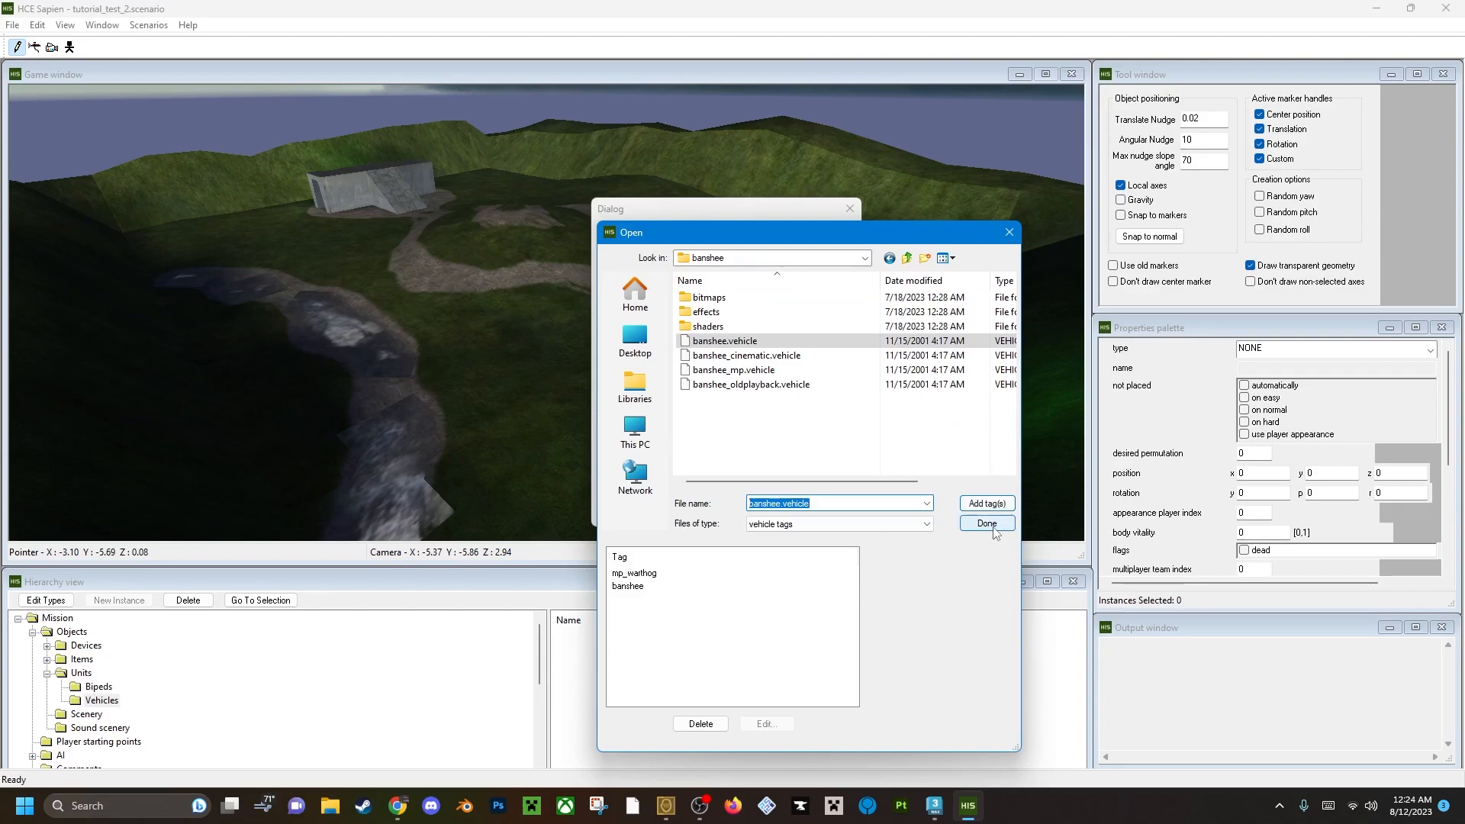
# Add ghost_mp.vehicle from the vehicles\ghost folder and accept the vehicle type list.
pyautogui.click(909, 259)
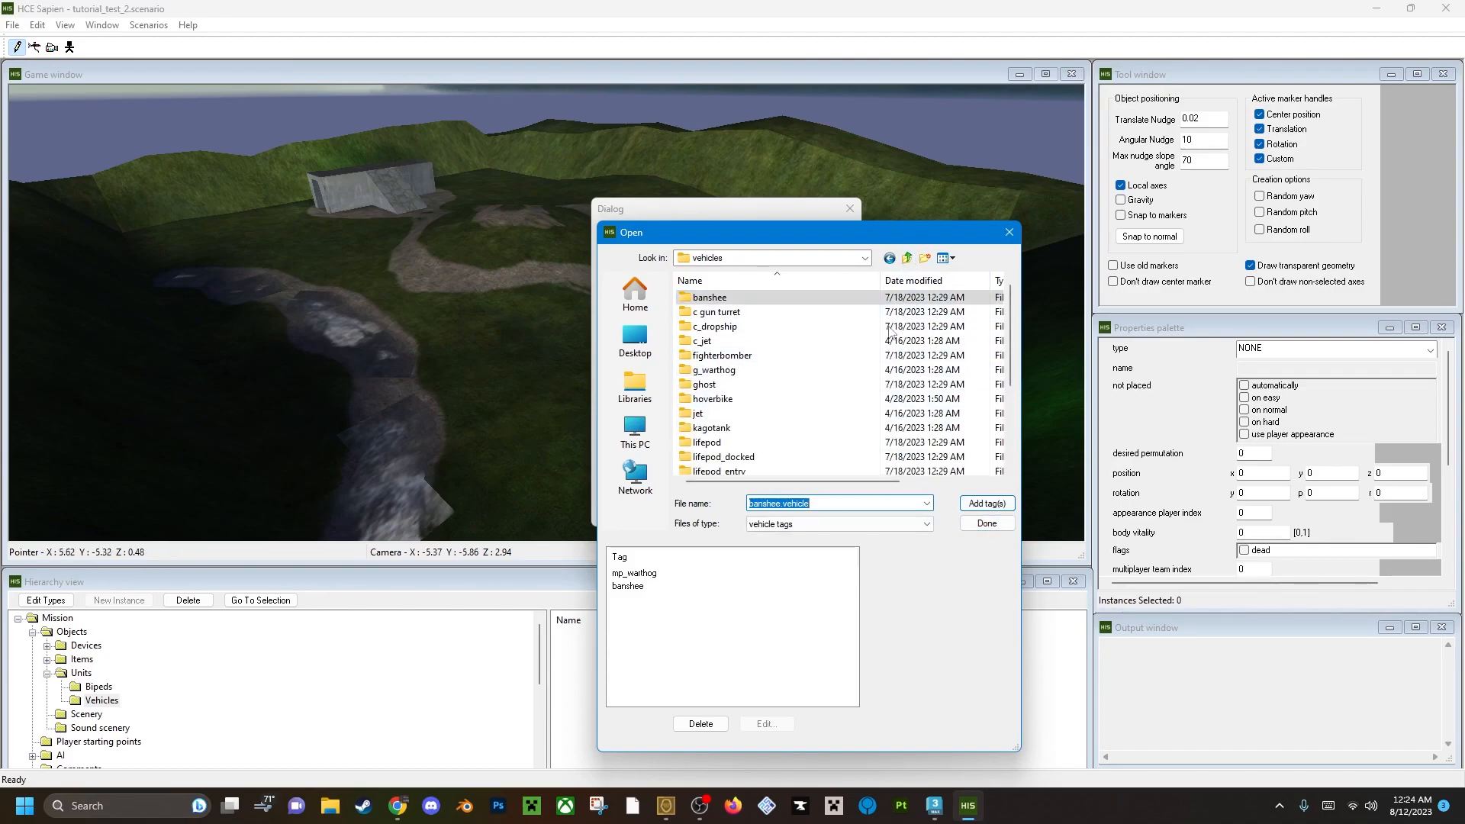
pyautogui.scroll(-3, 752, 424)
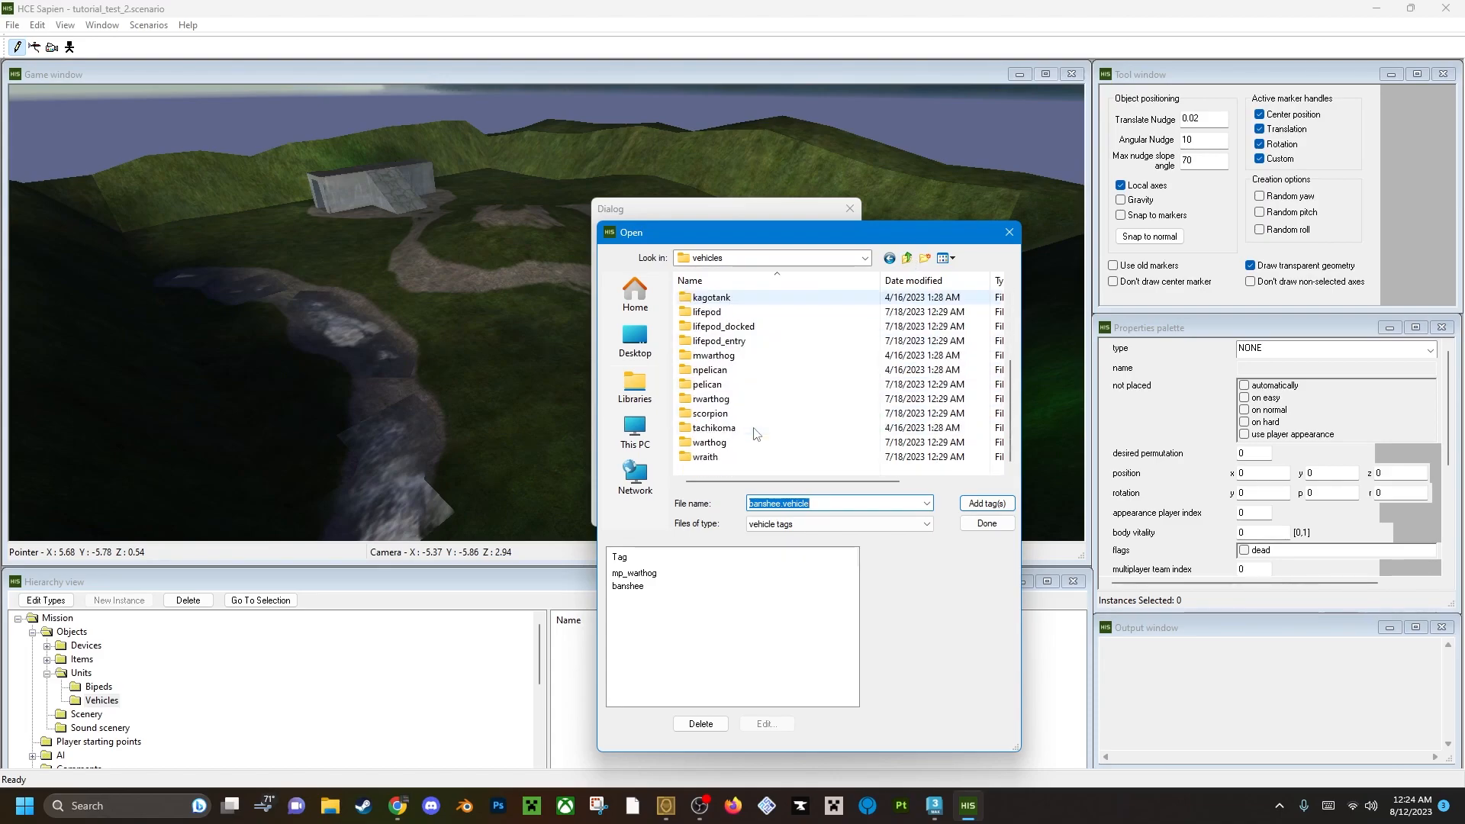
pyautogui.scroll(5, 737, 407)
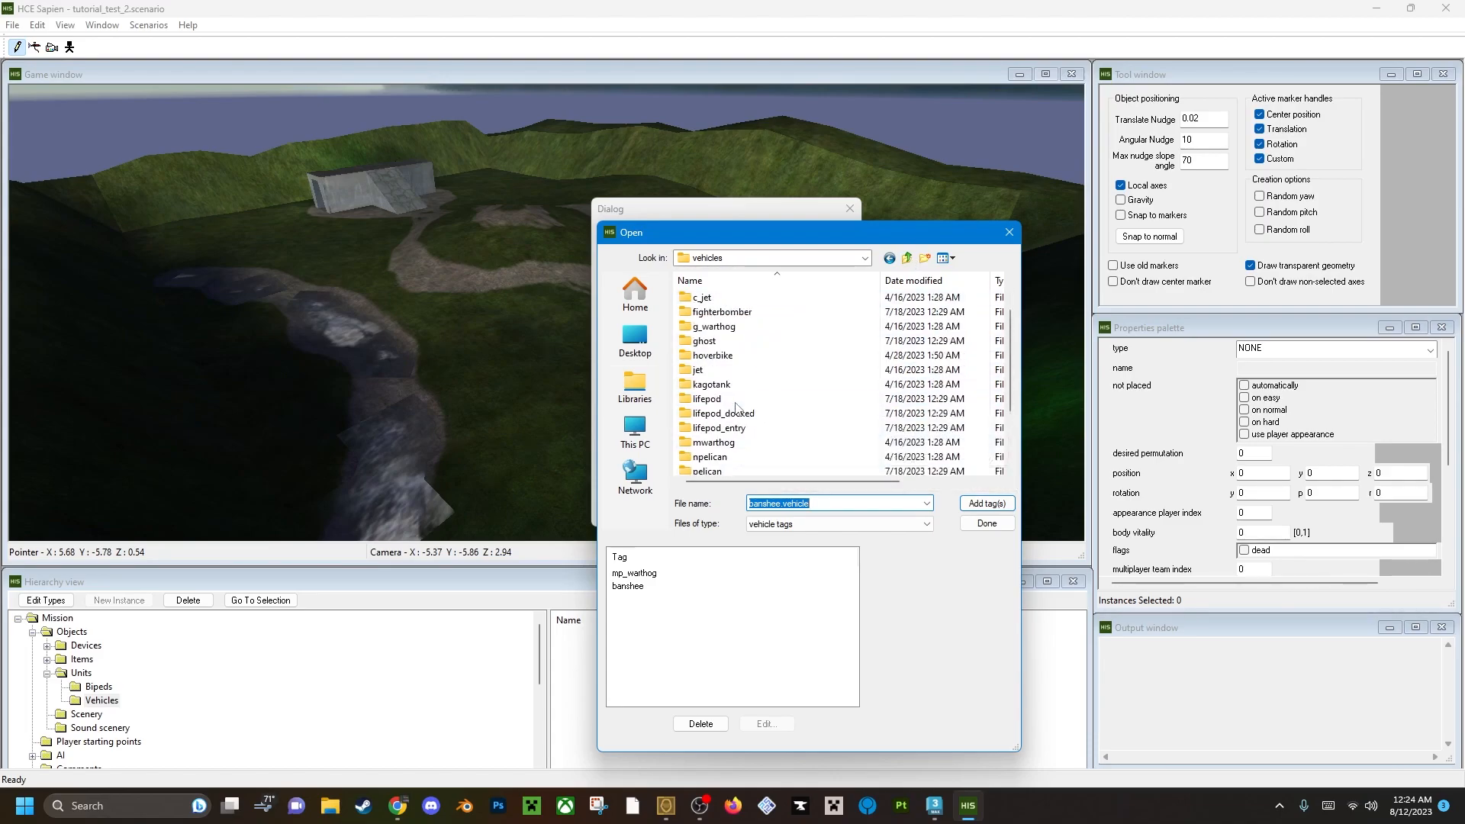
pyautogui.doubleClick(729, 385)
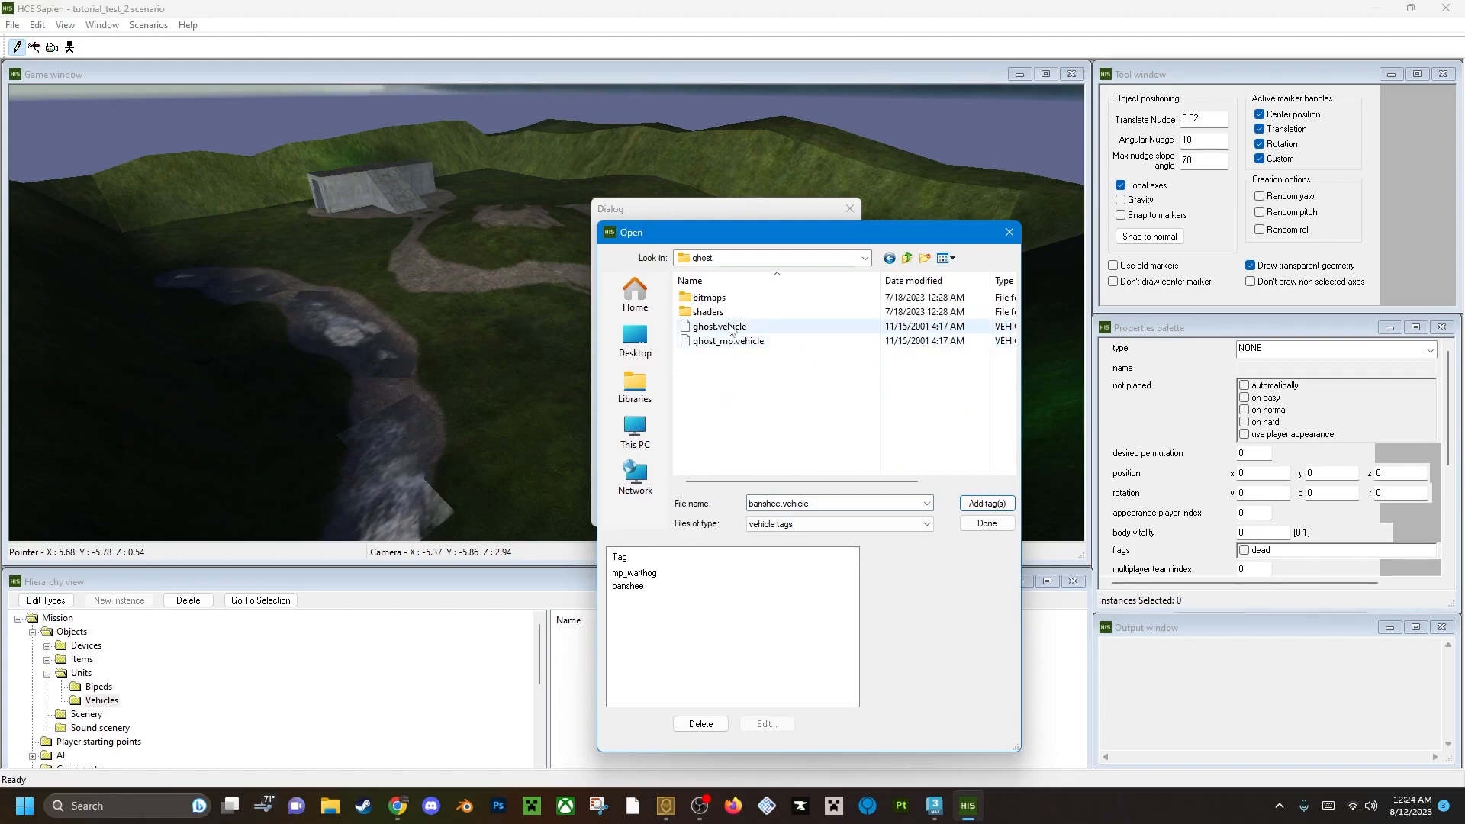
pyautogui.click(734, 342)
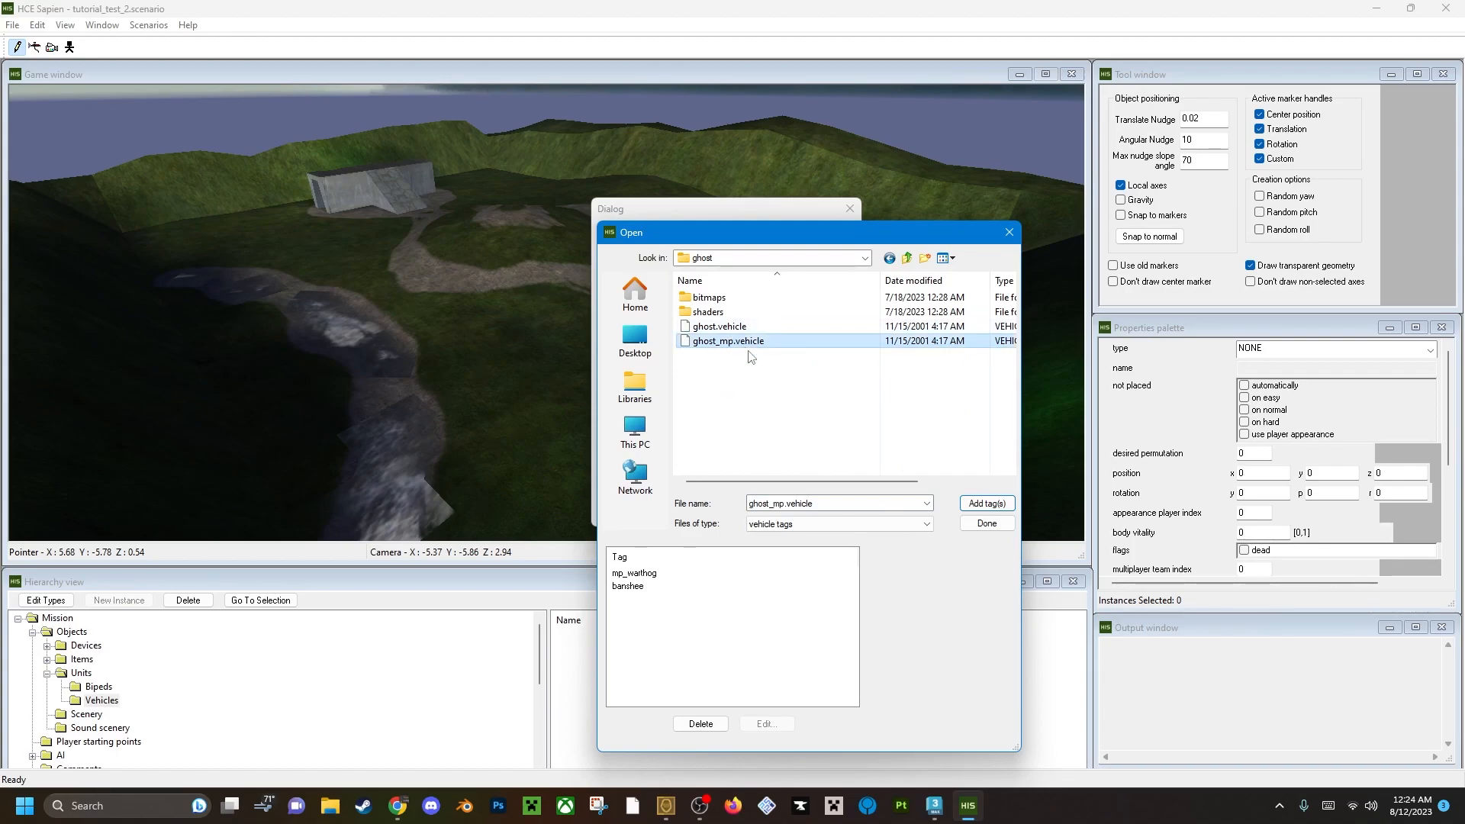
pyautogui.click(981, 525)
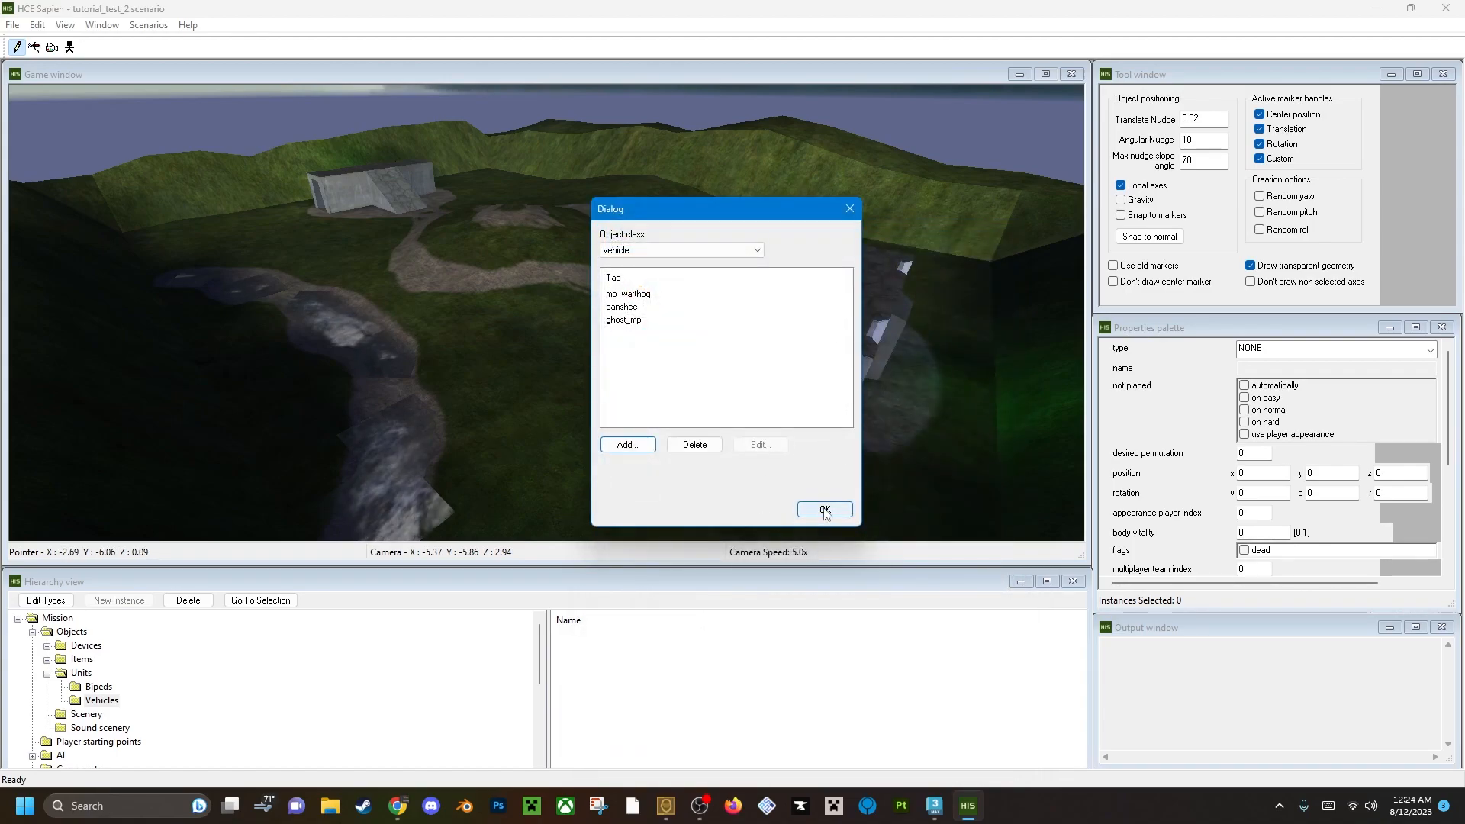
pyautogui.click(825, 510)
# Place an mp_warthog near the closer base at about x -3.30, y -5.47, and rotate it to a yaw of about 89.8.
pyautogui.click(1253, 320)
pyautogui.click(1280, 348)
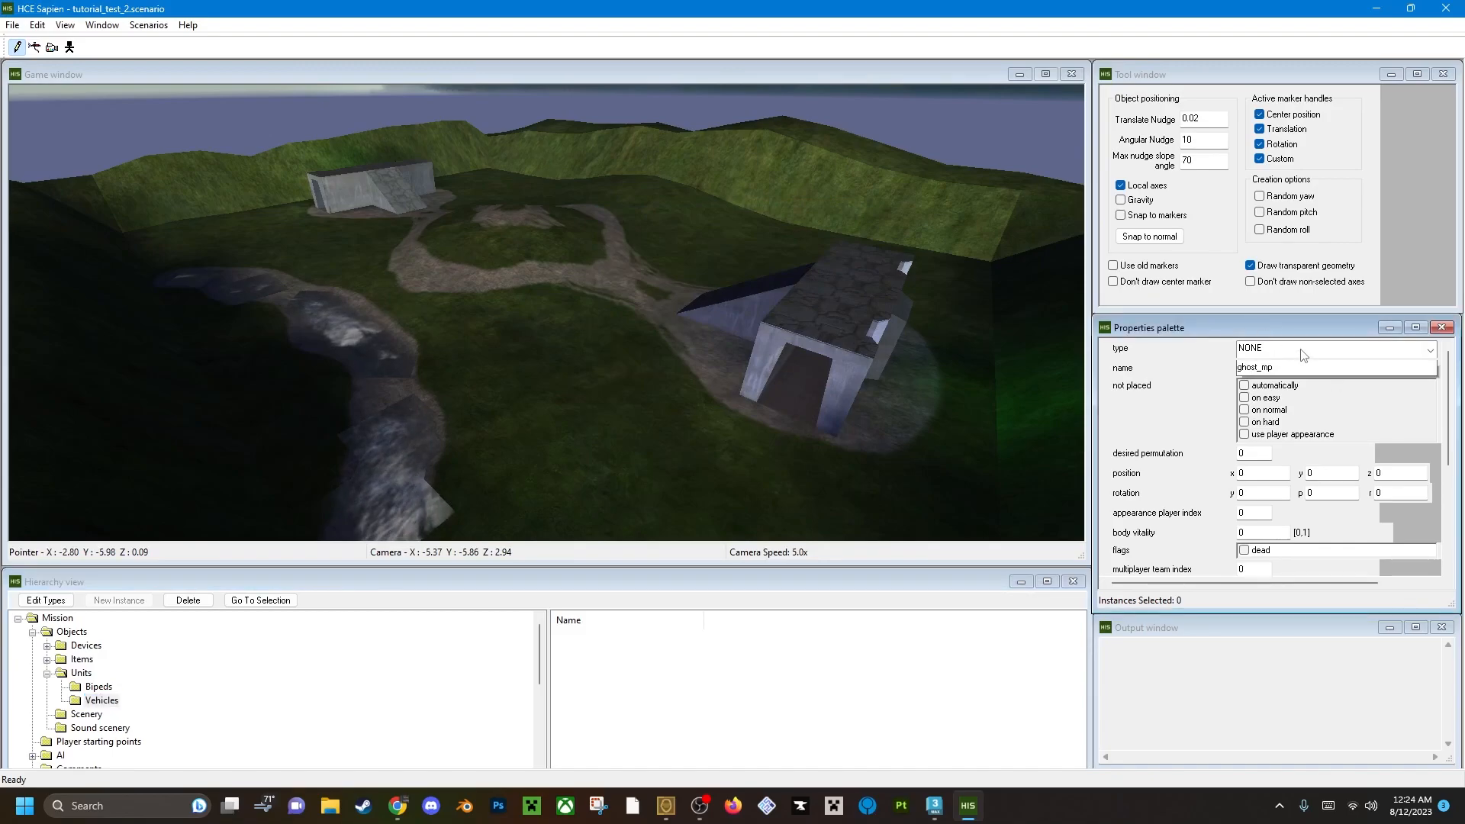
pyautogui.click(1276, 380)
pyautogui.moveTo(550, 328); pyautogui.dragTo(556, 376, button='middle')
pyautogui.press('w')
pyautogui.moveTo(560, 420); pyautogui.dragTo(605, 500, button='right')
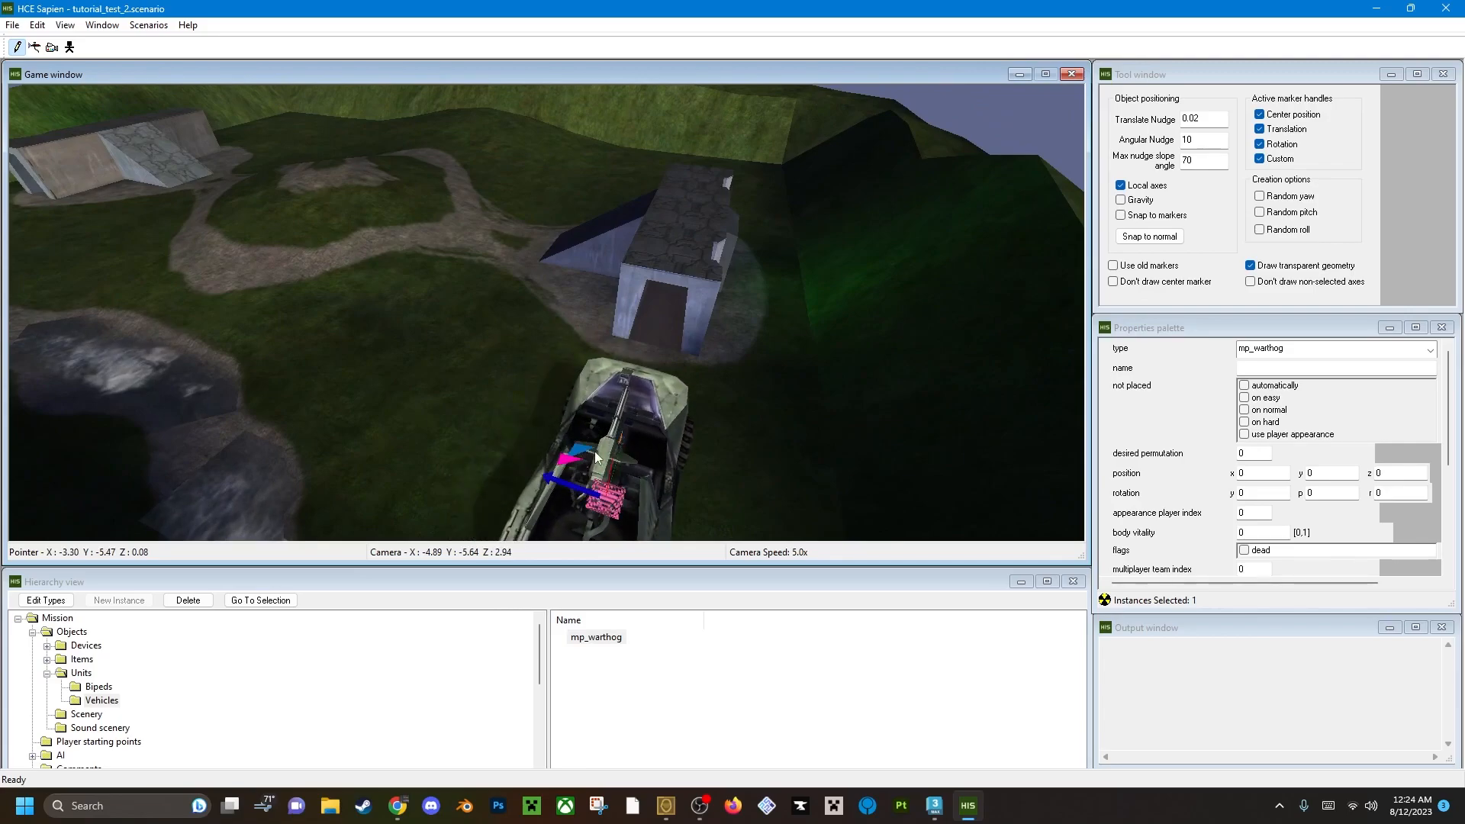
pyautogui.moveTo(593, 445)
pyautogui.mouseDown()
pyautogui.moveTo(612, 438)
pyautogui.moveTo(595, 444)
pyautogui.mouseUp()
pyautogui.moveTo(595, 444); pyautogui.dragTo(535, 500, button='middle')
# Fly the camera around the warthog to inspect its placement and orientation beside the nearby base.
pyautogui.press('s')
pyautogui.moveTo(654, 373); pyautogui.dragTo(576, 402, button='middle')
pyautogui.press('d')
pyautogui.moveTo(718, 385); pyautogui.dragTo(647, 401, button='middle')
pyautogui.moveTo(562, 325); pyautogui.dragTo(583, 191)
pyautogui.moveTo(552, 336); pyautogui.dragTo(675, 296, button='middle')
pyautogui.press('a')
pyautogui.press('d')
pyautogui.press('s')
pyautogui.press('a')
# Enable the slayer, ctf, king and oddball allowed multiplayer spawn flags for the mp_warthog and review its properties.
pyautogui.click(603, 640)
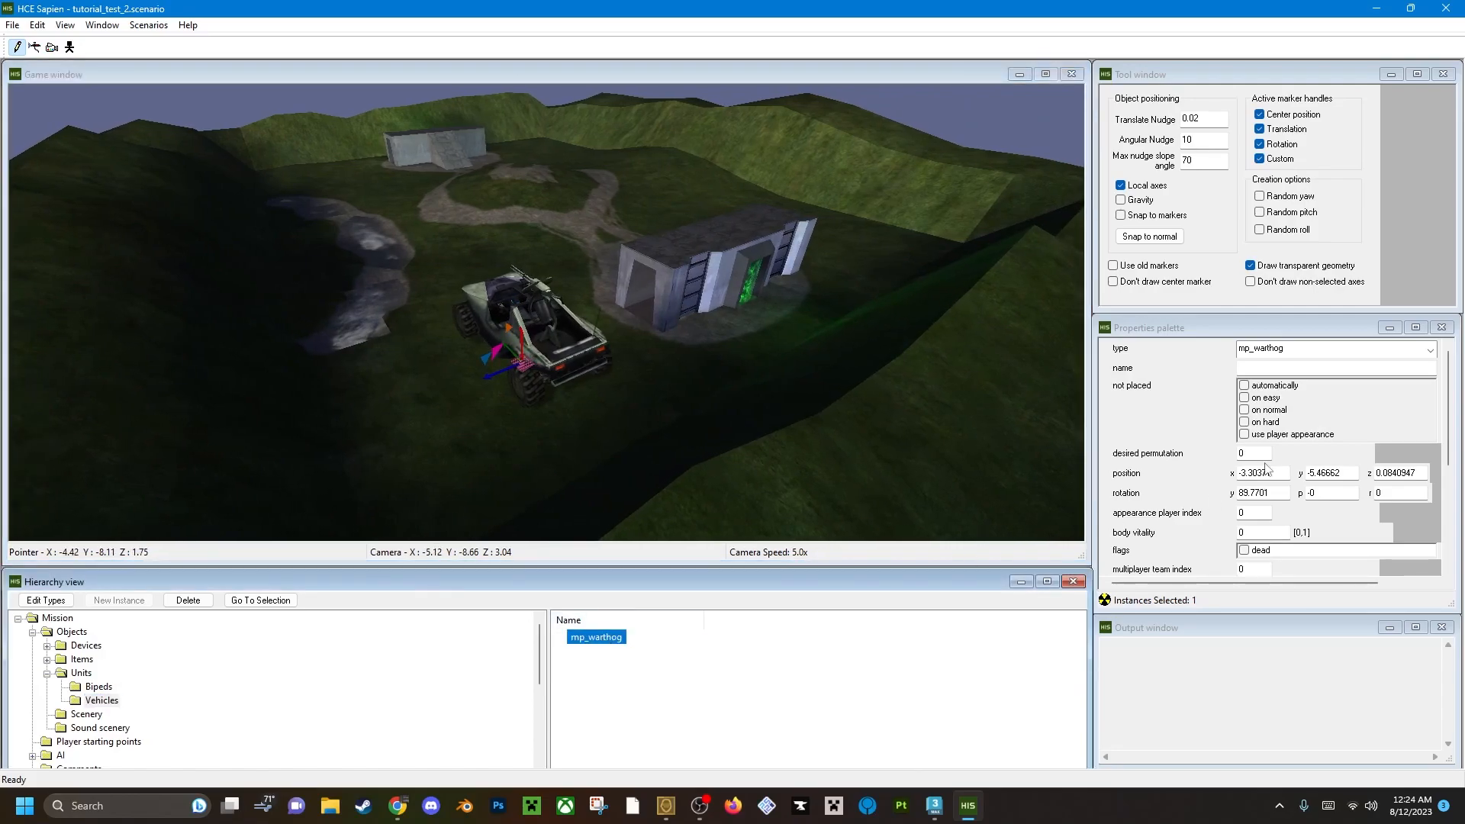
pyautogui.moveTo(1449, 404); pyautogui.dragTo(1446, 492)
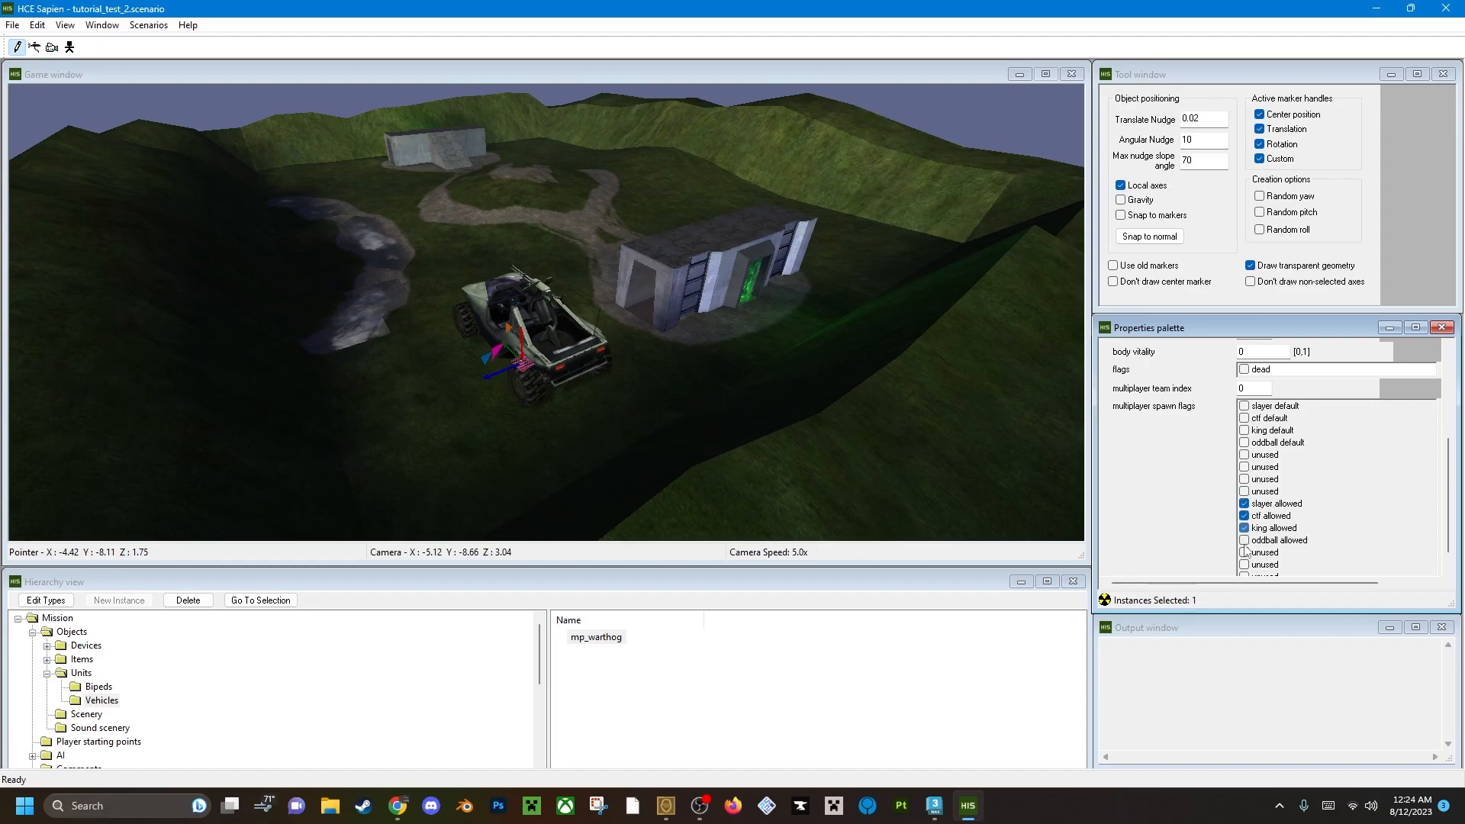
pyautogui.moveTo(1452, 467)
pyautogui.mouseDown()
pyautogui.moveTo(1445, 356)
pyautogui.moveTo(1447, 441)
pyautogui.mouseUp()
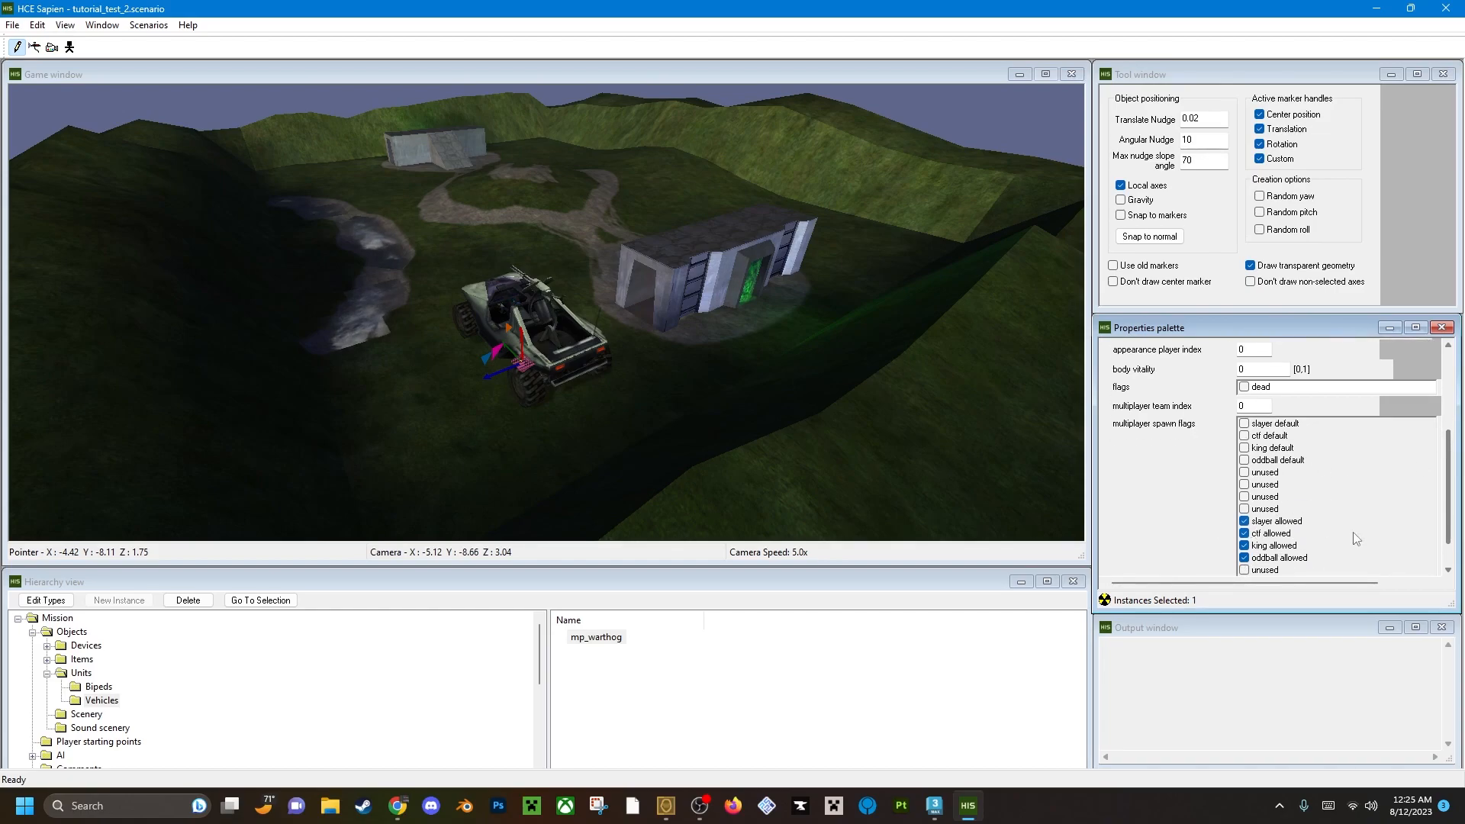
pyautogui.moveTo(1447, 447); pyautogui.dragTo(1460, 361)
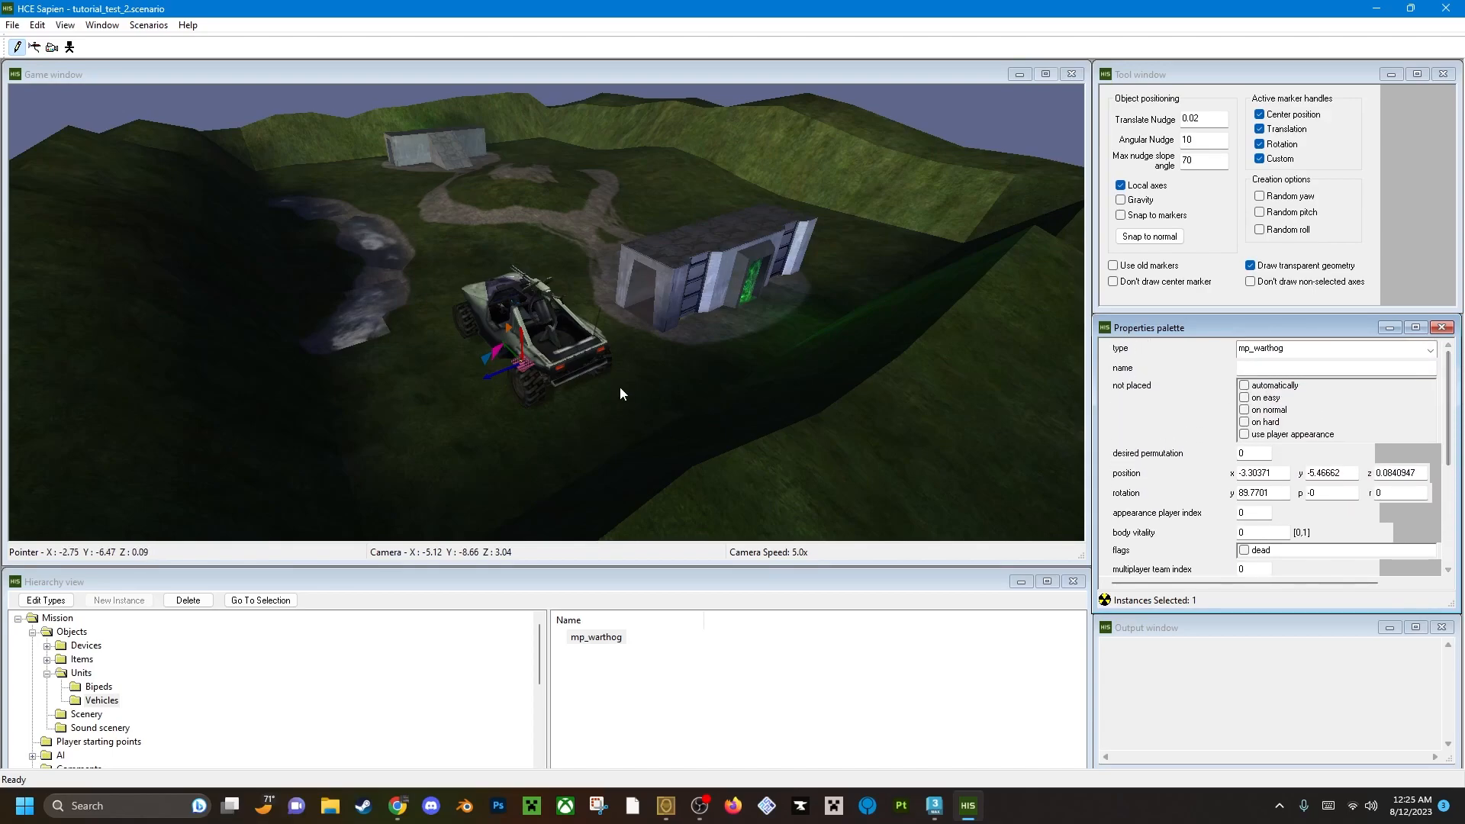
pyautogui.click(613, 641)
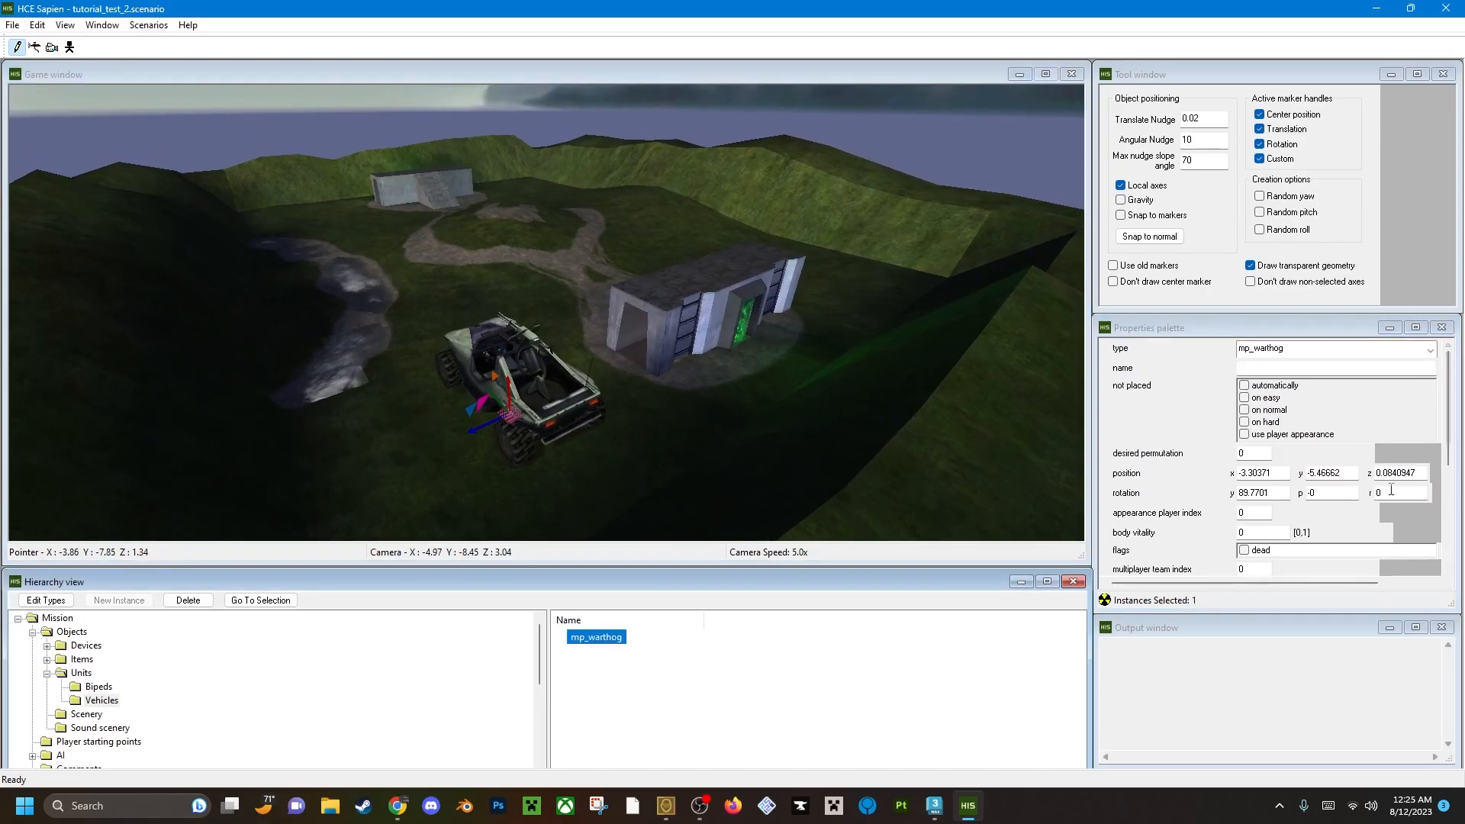
pyautogui.moveTo(1447, 417); pyautogui.dragTo(1431, 347)
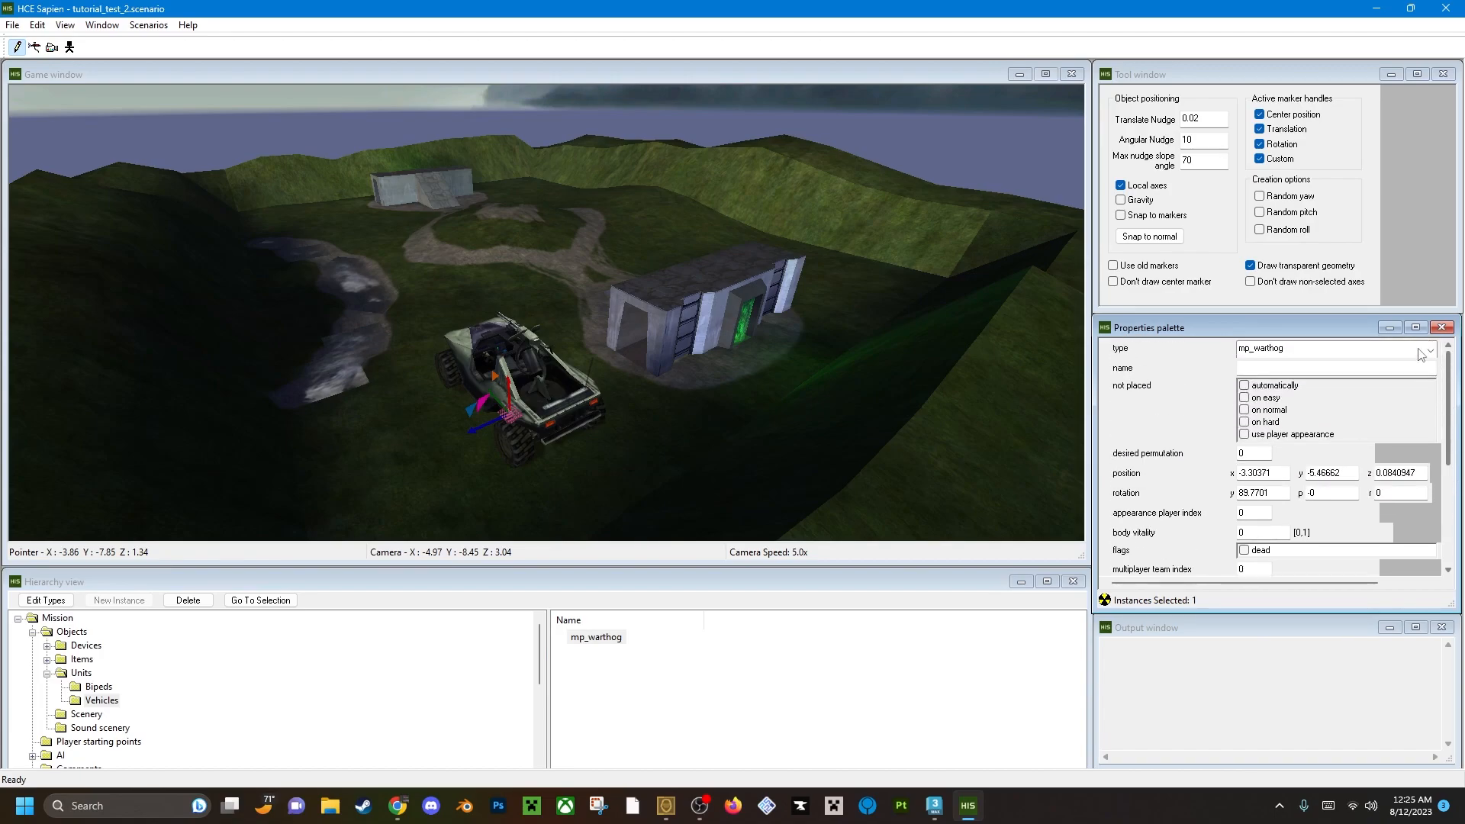
# Choose the ghost_mp vehicle type and place one on the other side of the base at about x 3.24, y -5.69.
pyautogui.click(655, 705)
pyautogui.click(1298, 348)
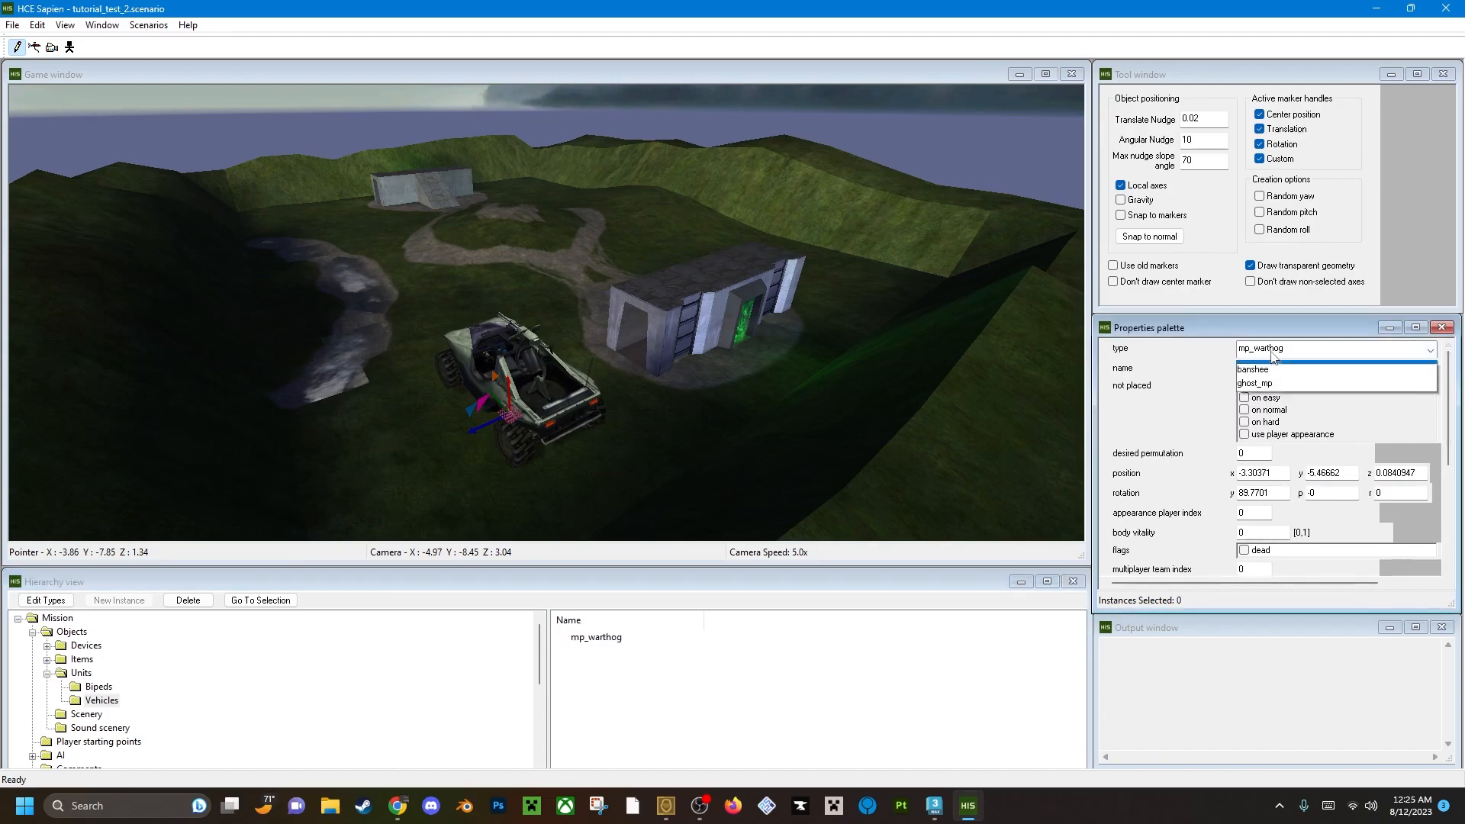
pyautogui.click(1282, 386)
pyautogui.click(820, 674)
pyautogui.press('w')
pyautogui.press('d')
pyautogui.moveTo(718, 382); pyautogui.dragTo(448, 418, button='middle')
pyautogui.click(447, 418)
# Rotate the placed ghost_mp to a yaw of about 95.5.
pyautogui.moveTo(473, 433); pyautogui.dragTo(446, 382)
pyautogui.press('a')
pyautogui.moveTo(456, 331); pyautogui.dragTo(611, 306, button='middle')
pyautogui.press('w')
pyautogui.press('a')
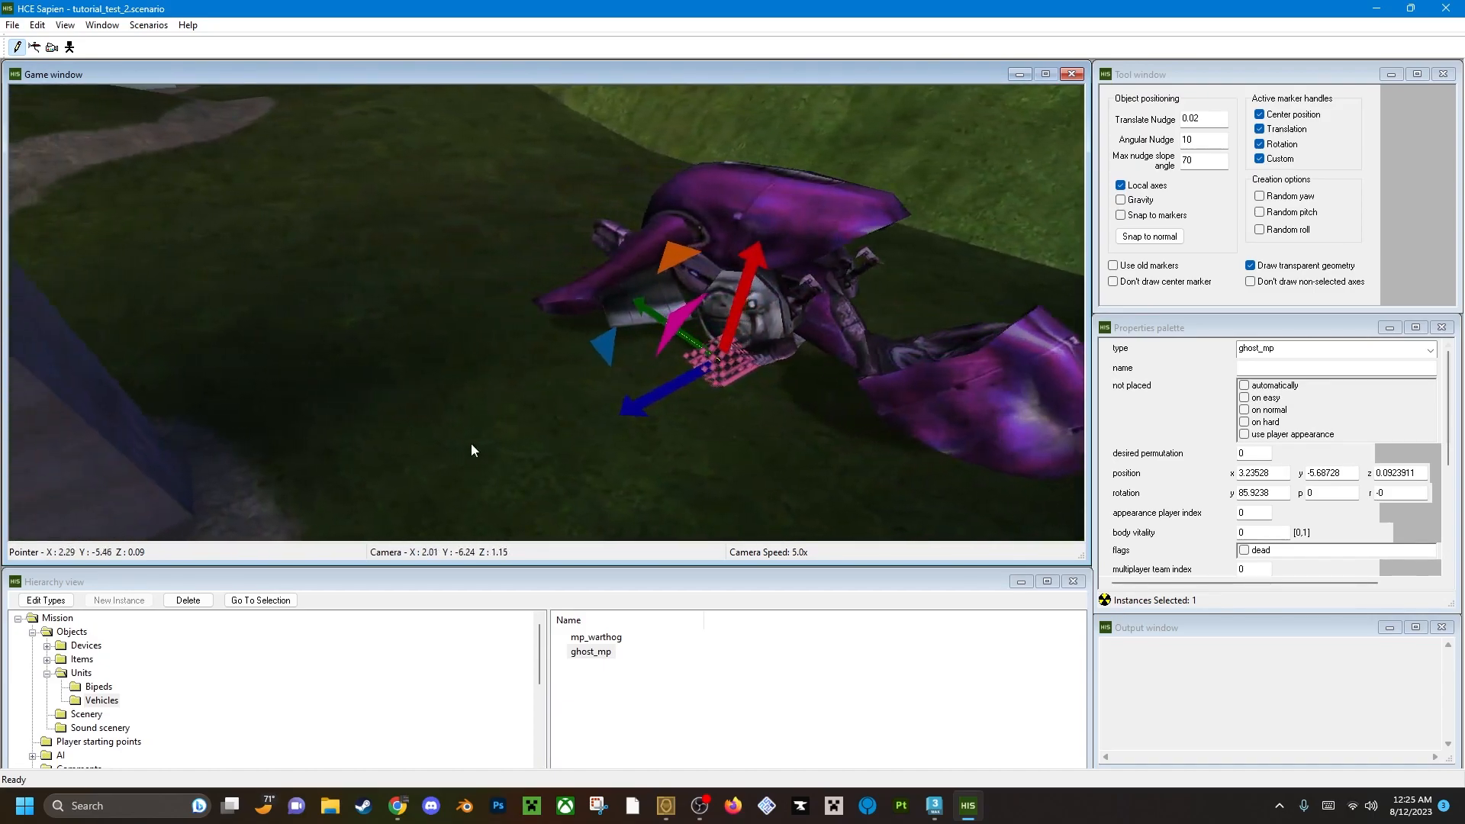
pyautogui.moveTo(589, 338)
pyautogui.mouseDown()
pyautogui.moveTo(579, 354)
pyautogui.moveTo(589, 337)
pyautogui.mouseUp()
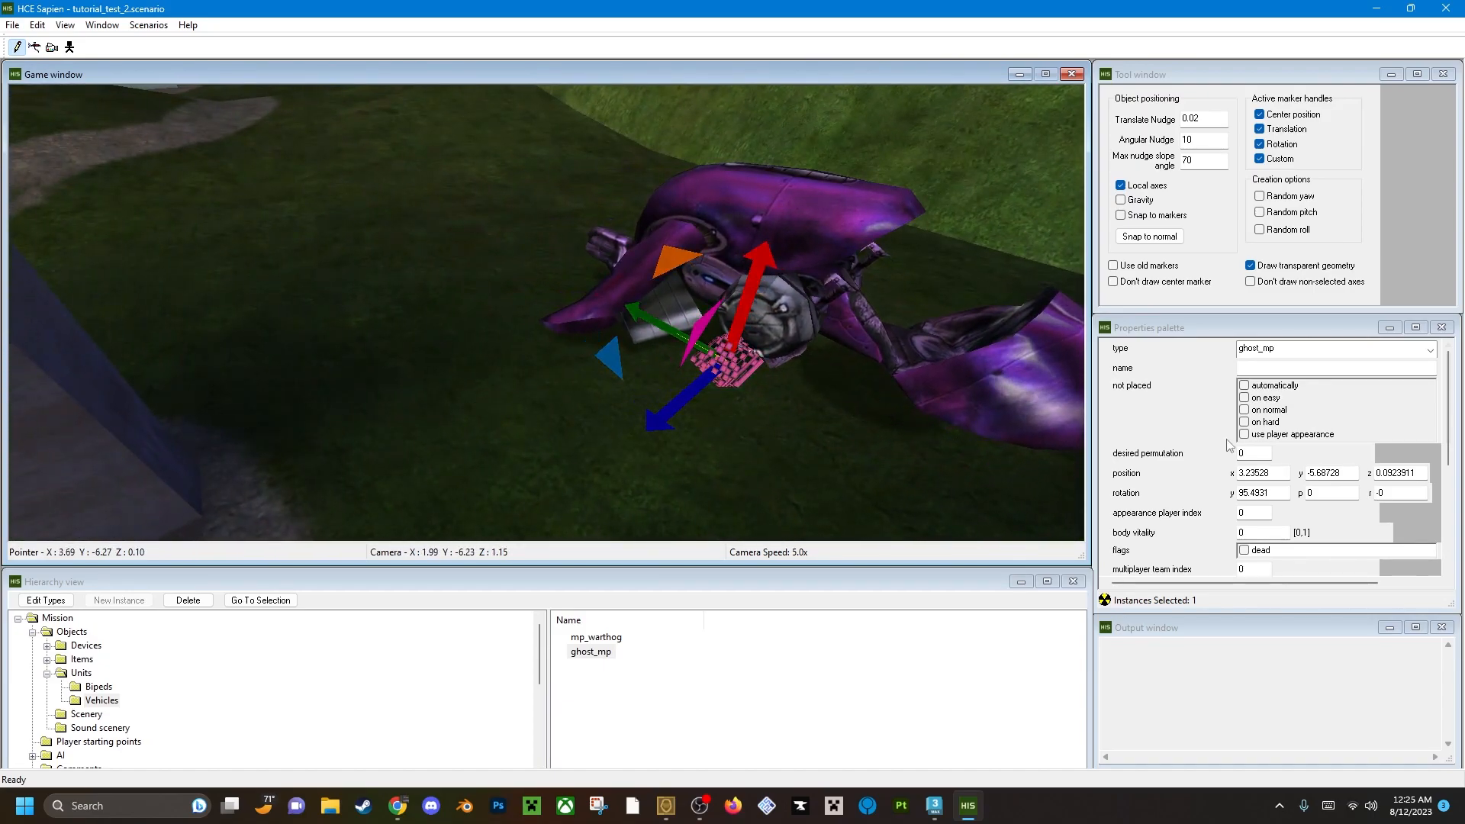
pyautogui.click(1285, 496)
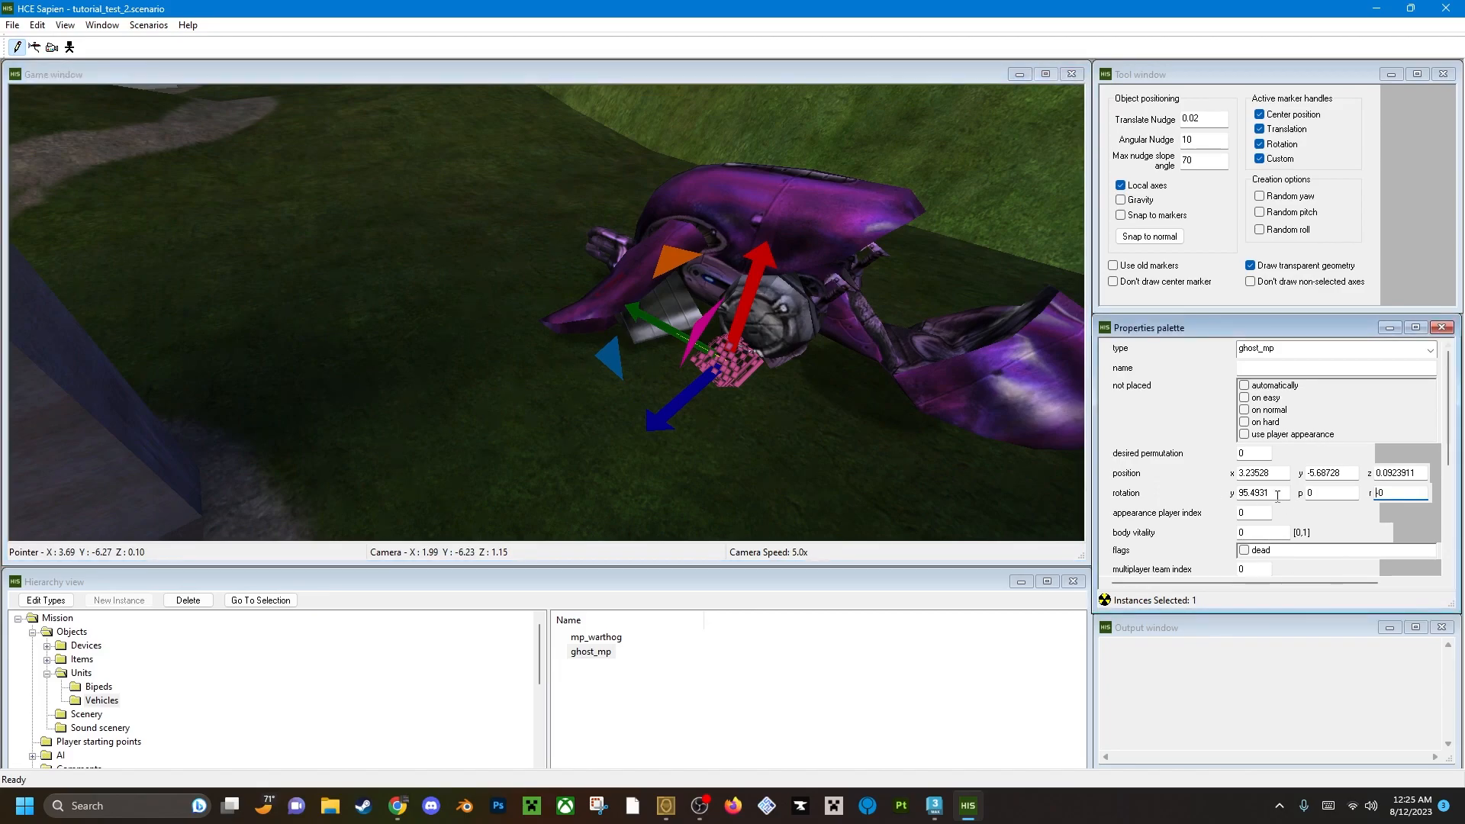
# Load the placed mp_warthog's properties as the template for a new vehicle at the opposite base.
pyautogui.moveTo(809, 365); pyautogui.dragTo(774, 322, button='middle')
pyautogui.write('dwr')
pyautogui.click(752, 700)
pyautogui.click(724, 474)
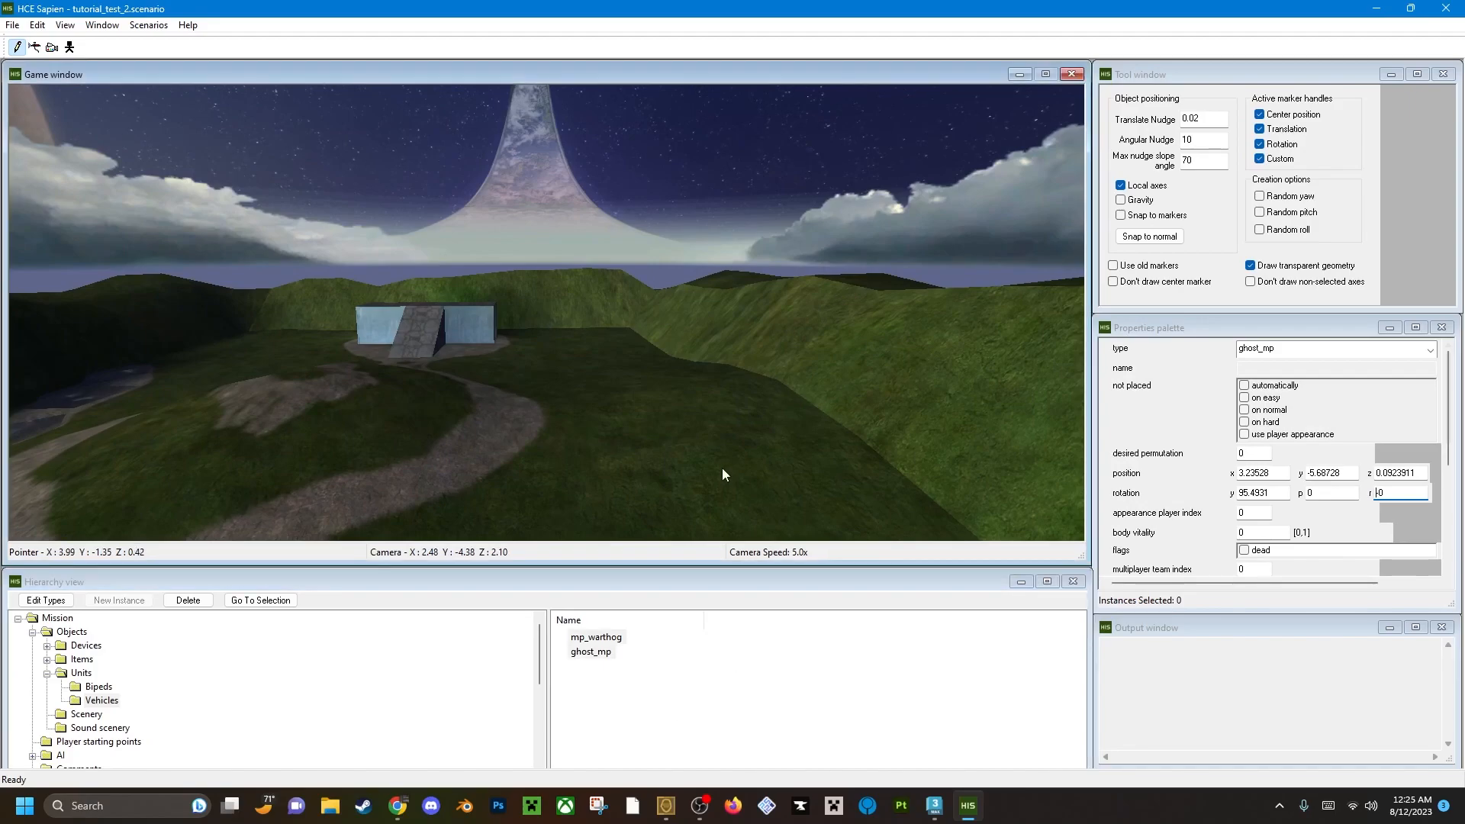
pyautogui.click(1154, 353)
pyautogui.click(100, 699)
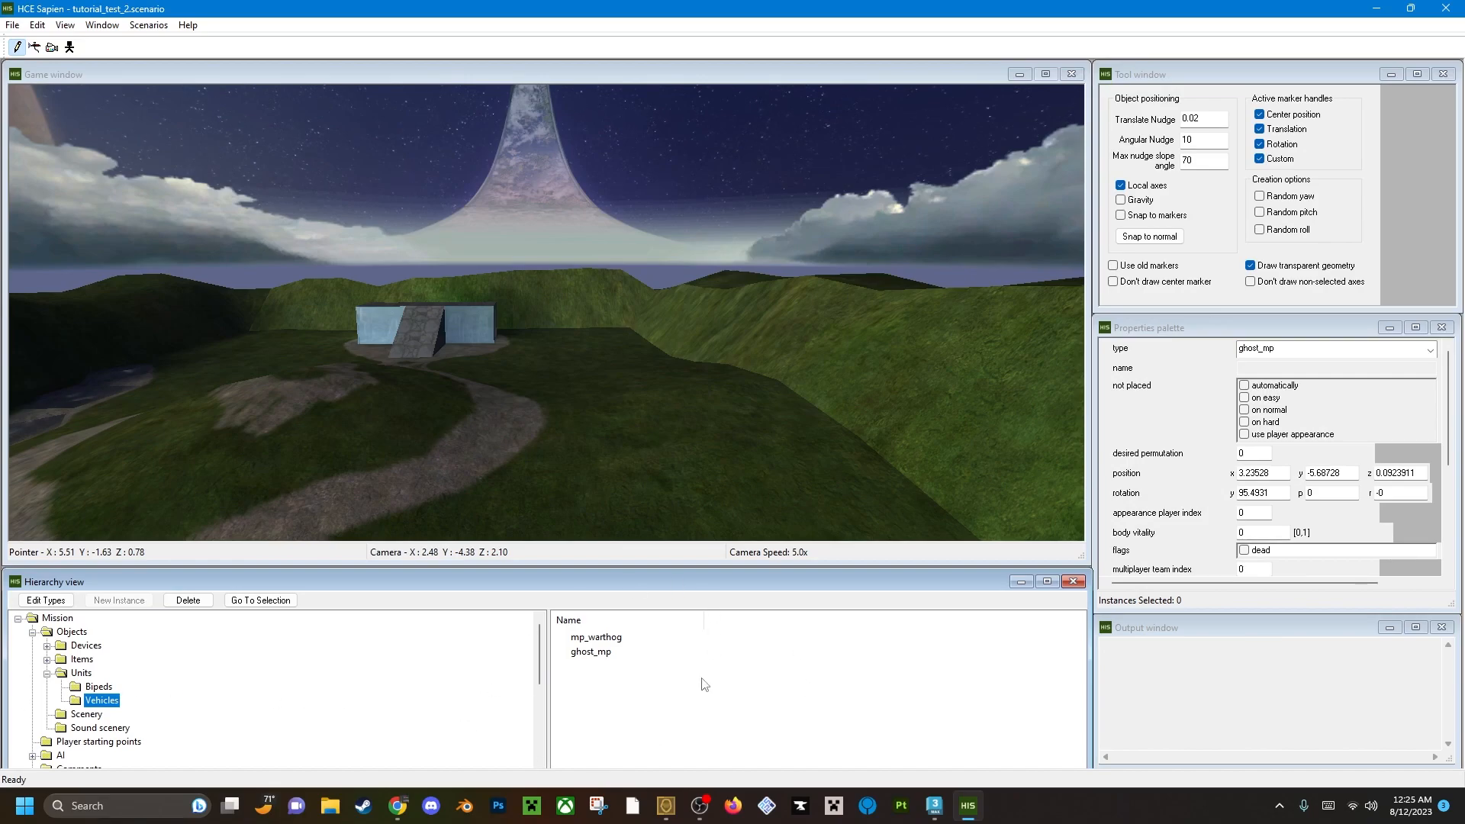
pyautogui.click(601, 638)
pyautogui.click(618, 695)
pyautogui.middleClick(622, 508)
pyautogui.press('w')
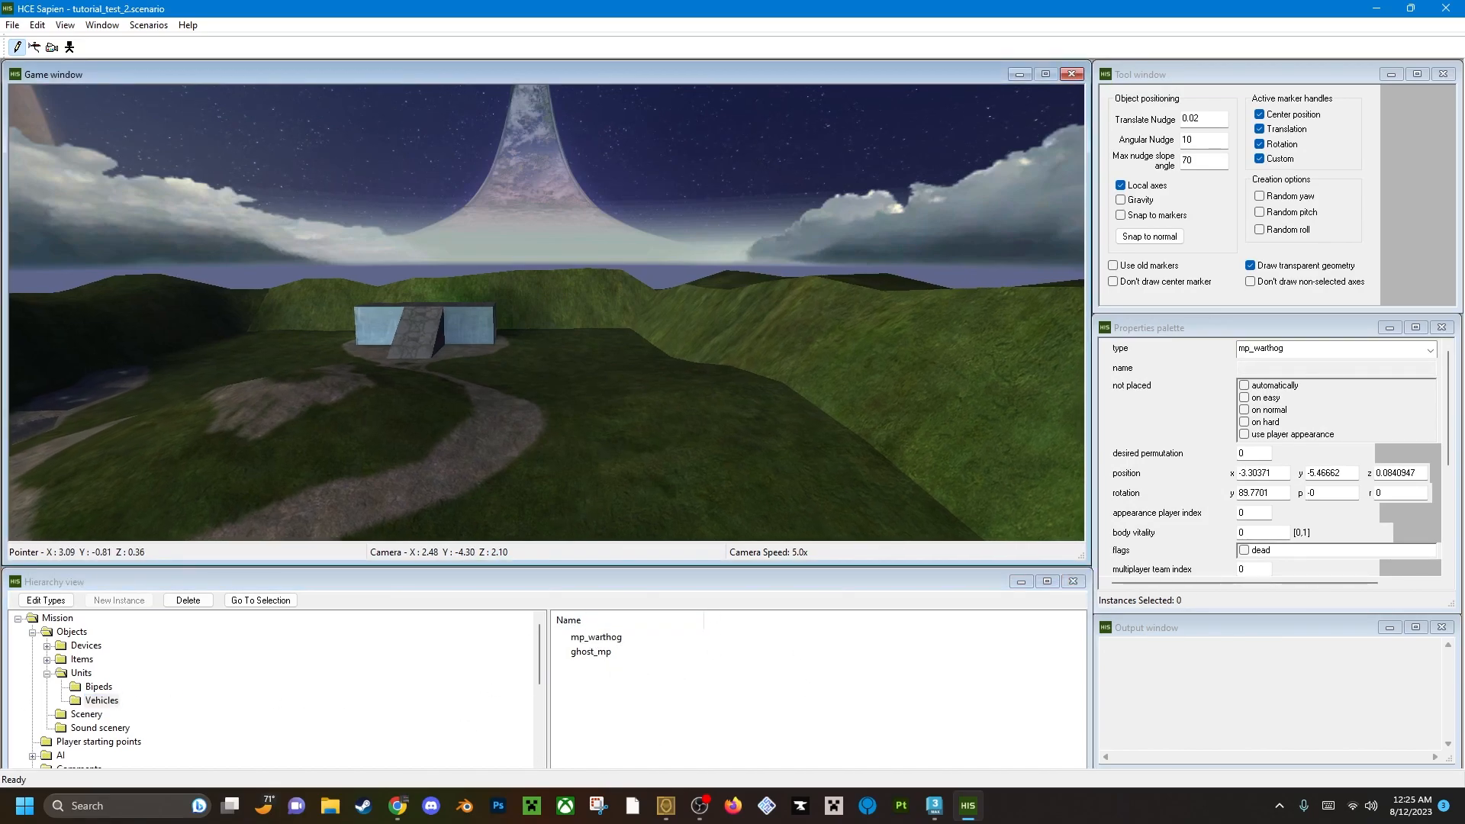
pyautogui.moveTo(621, 508); pyautogui.dragTo(598, 445, button='middle')
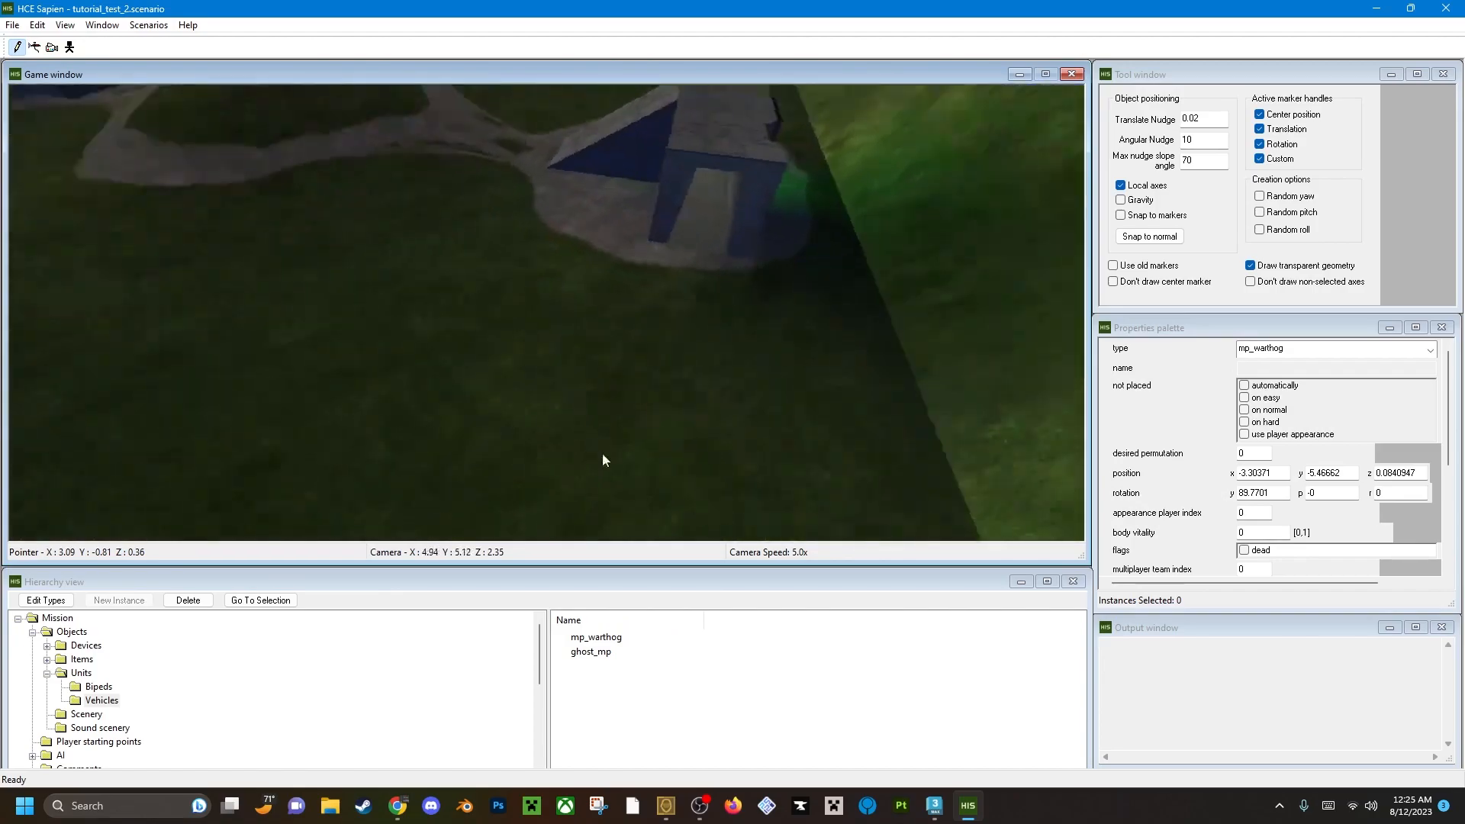
# Place a second mp_warthog beside the opposite base at about x 3.39, y 5.72, rotated to a yaw of about -91.5.
pyautogui.click(614, 635)
pyautogui.click(636, 726)
pyautogui.moveTo(626, 496); pyautogui.dragTo(607, 466, button='middle')
pyautogui.press('d')
pyautogui.press('w')
pyautogui.moveTo(351, 412); pyautogui.dragTo(370, 356, button='right')
pyautogui.moveTo(369, 356); pyautogui.dragTo(388, 340, button='middle')
pyautogui.press('s')
pyautogui.press('d')
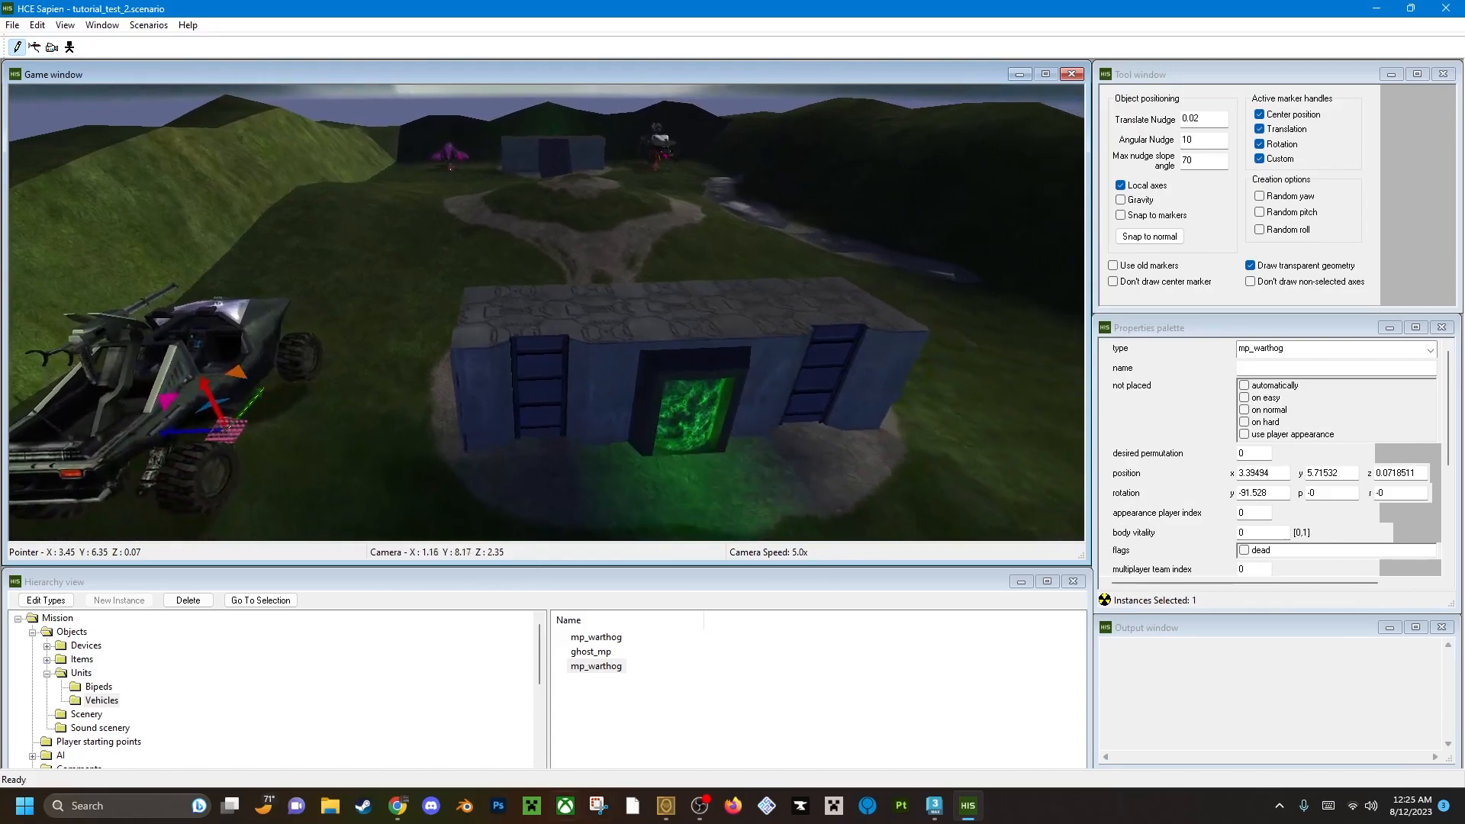
# Place a second ghost_mp, based on the existing one, across that base from the warthog at about x -3.39, y 5.55, with a yaw of about -88.4.
pyautogui.click(598, 666)
pyautogui.click(594, 653)
pyautogui.click(595, 654)
pyautogui.moveTo(628, 494); pyautogui.dragTo(733, 489, button='middle')
pyautogui.press('d')
pyautogui.moveTo(428, 290); pyautogui.dragTo(365, 381, button='middle')
pyautogui.press('d')
pyautogui.press('w')
pyautogui.rightClick(368, 336)
pyautogui.press('a')
pyautogui.press('s')
pyautogui.moveTo(627, 365); pyautogui.dragTo(599, 285)
pyautogui.moveTo(663, 439); pyautogui.dragTo(512, 602, button='middle')
pyautogui.press('d')
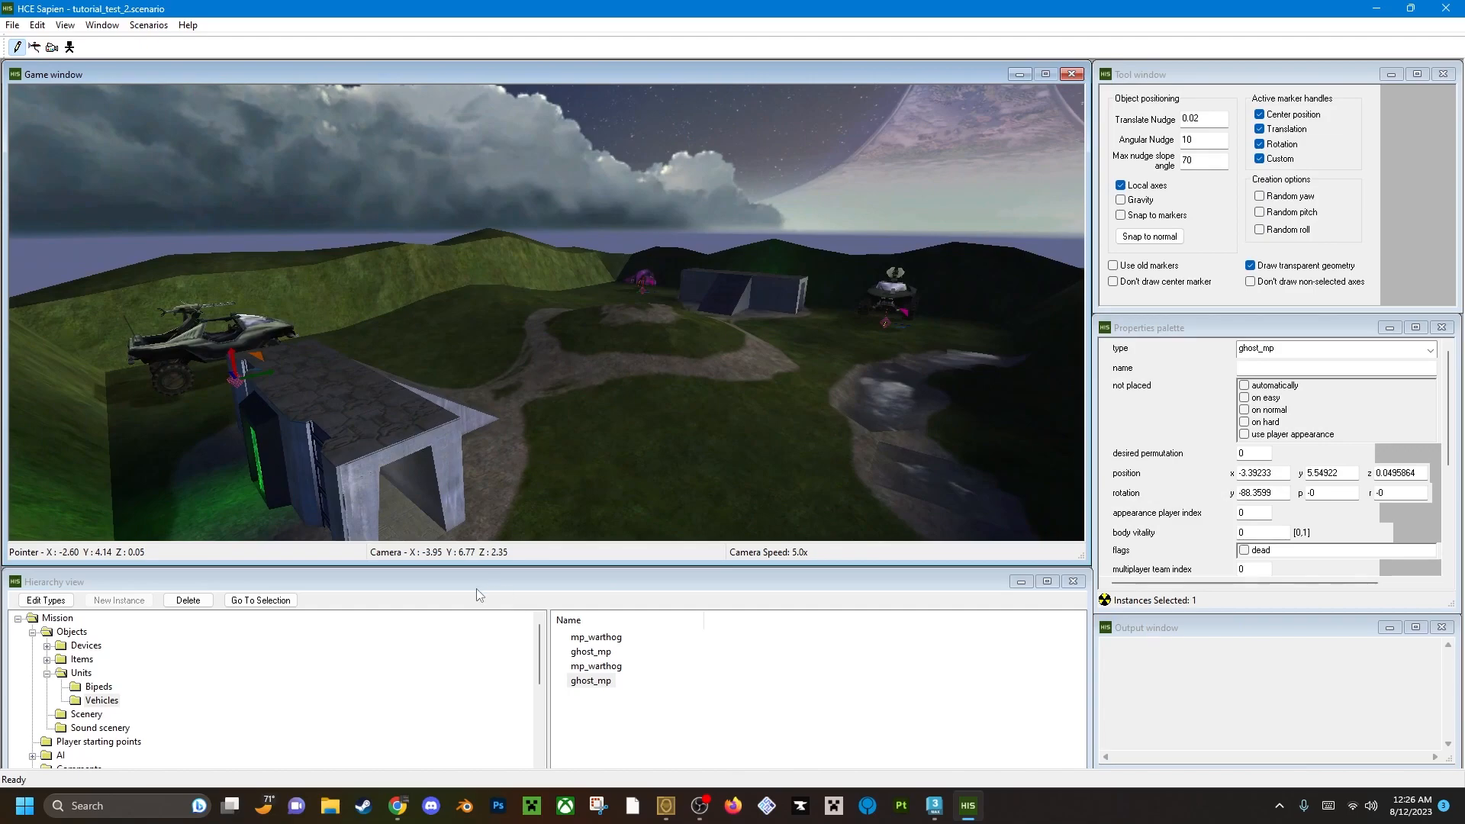
# Look at the Weapons category under Items and inspect the vehicles placed around both bases.
pyautogui.click(47, 660)
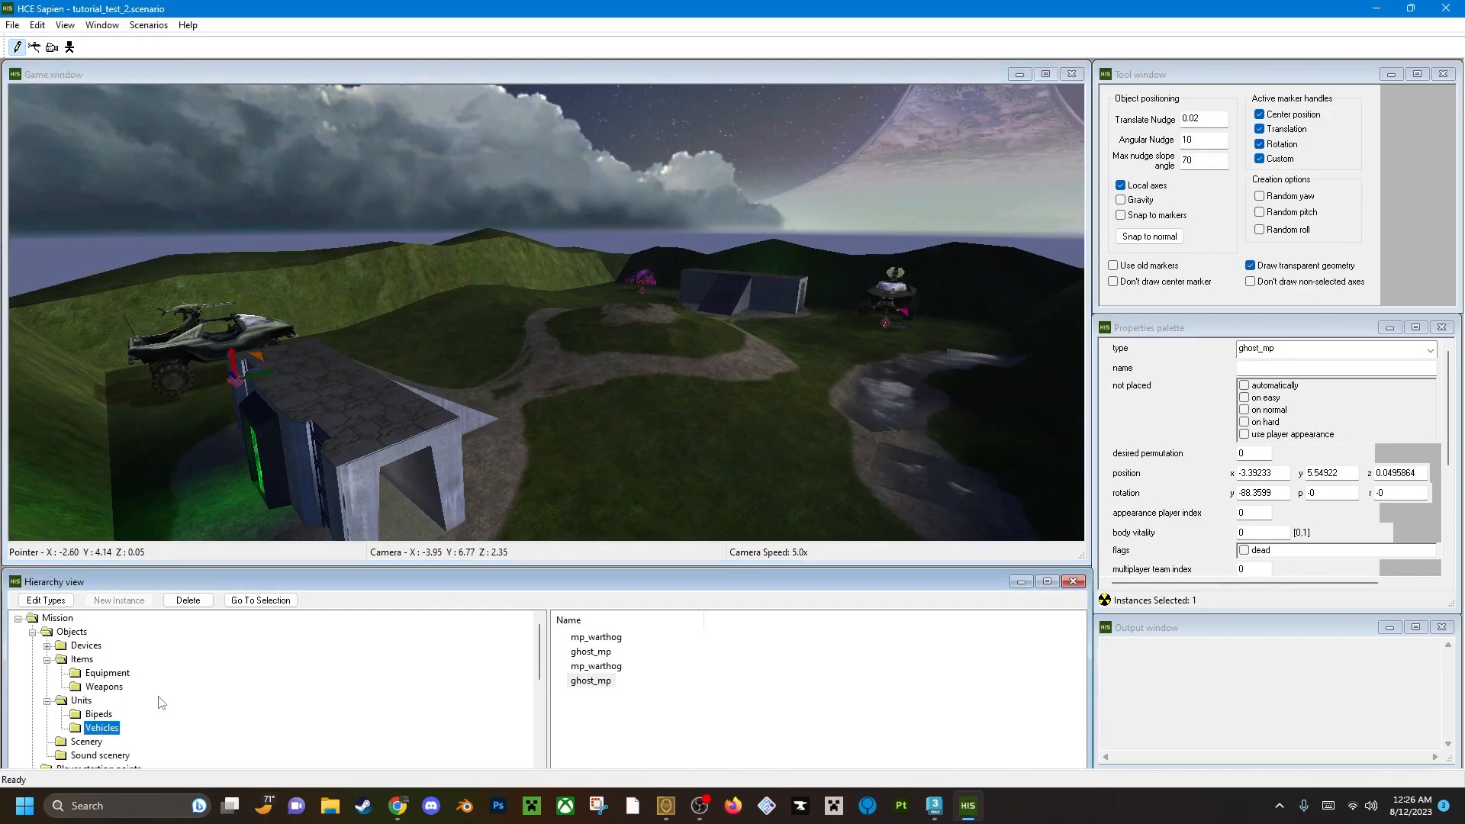
pyautogui.scroll(-1, 63, 715)
pyautogui.click(103, 645)
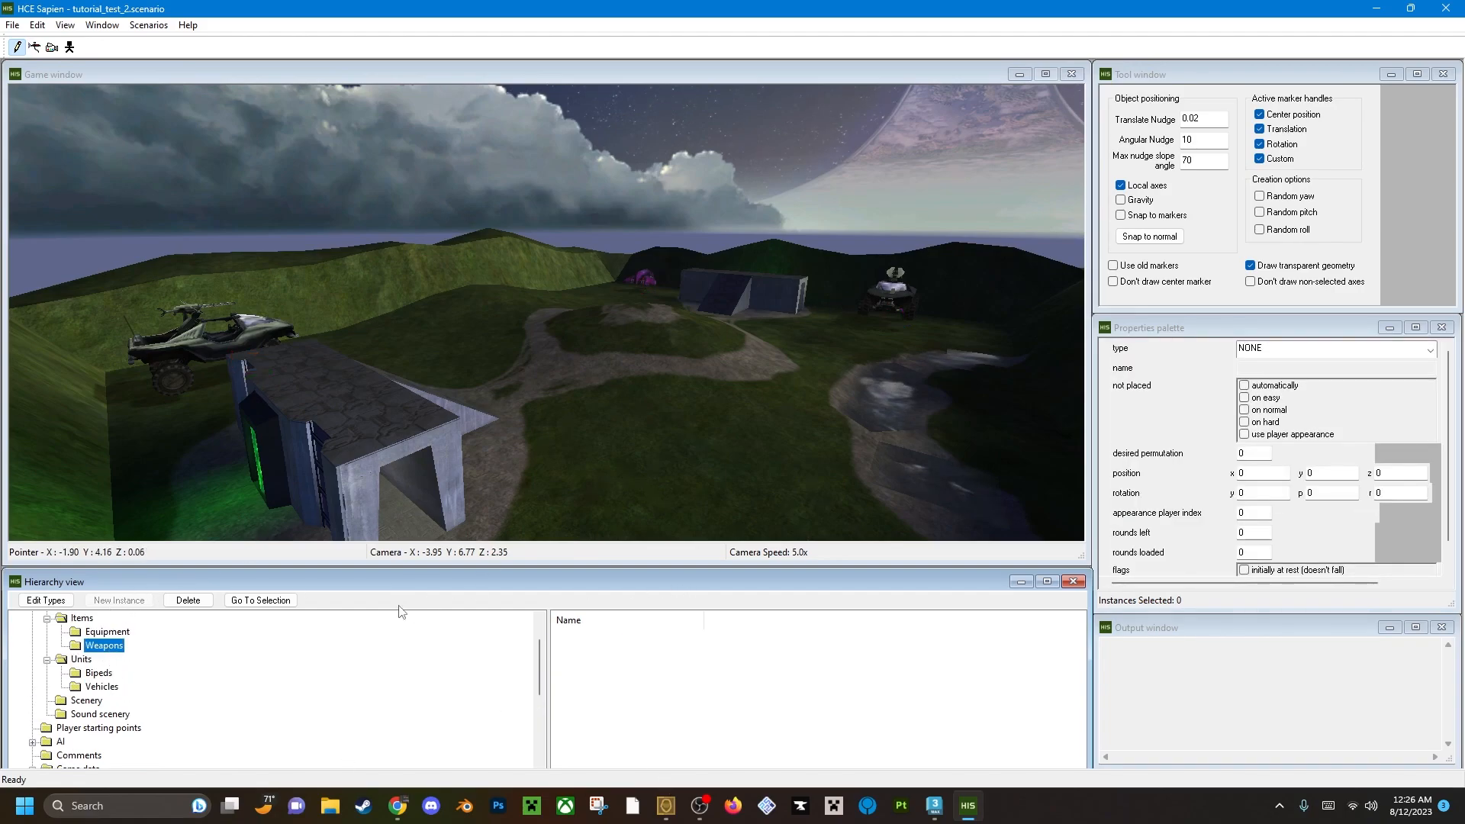
pyautogui.click(422, 442)
pyautogui.press('w')
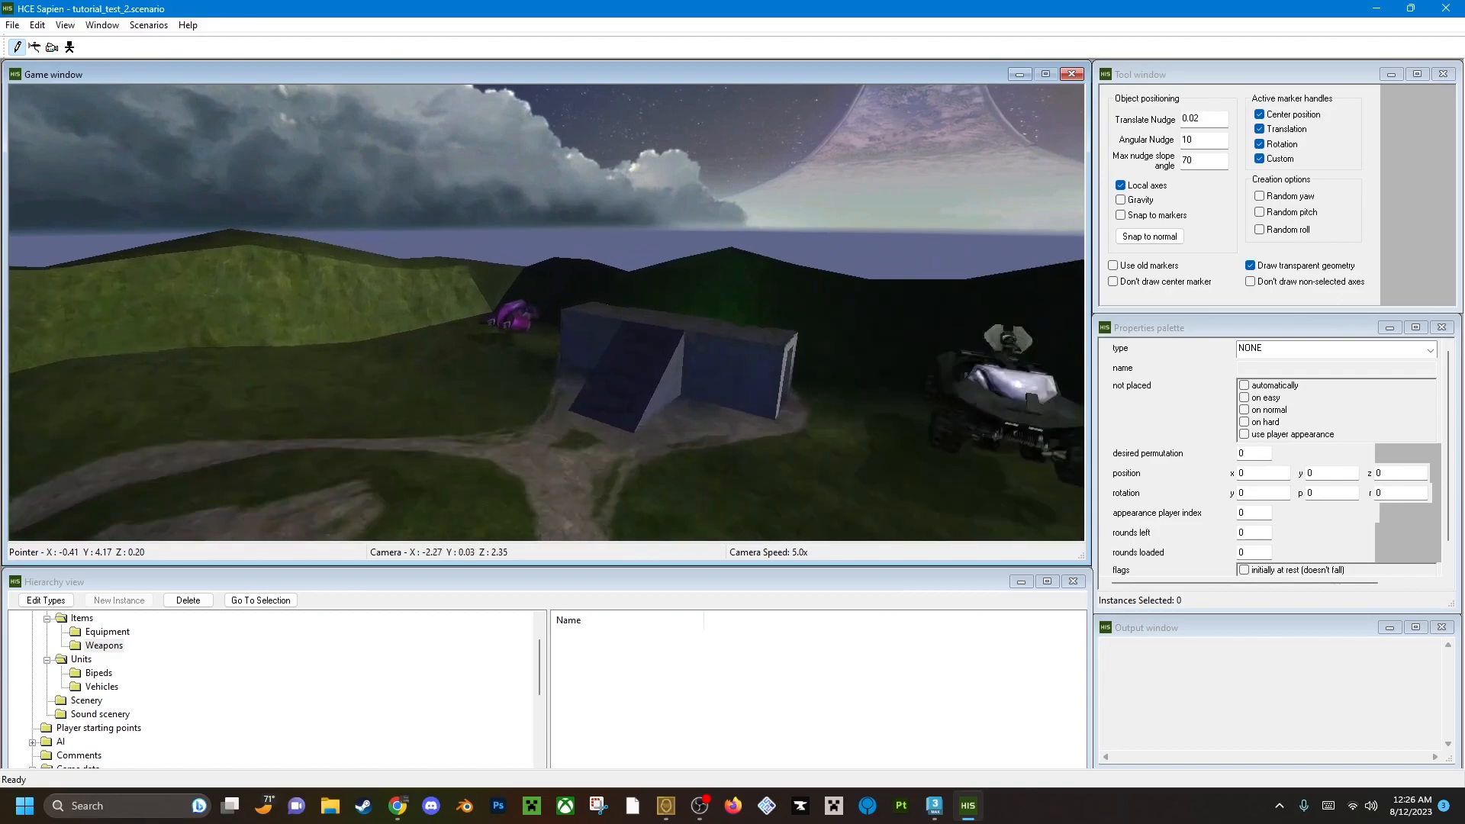
pyautogui.press('w')
pyautogui.press('s')
pyautogui.press('w')
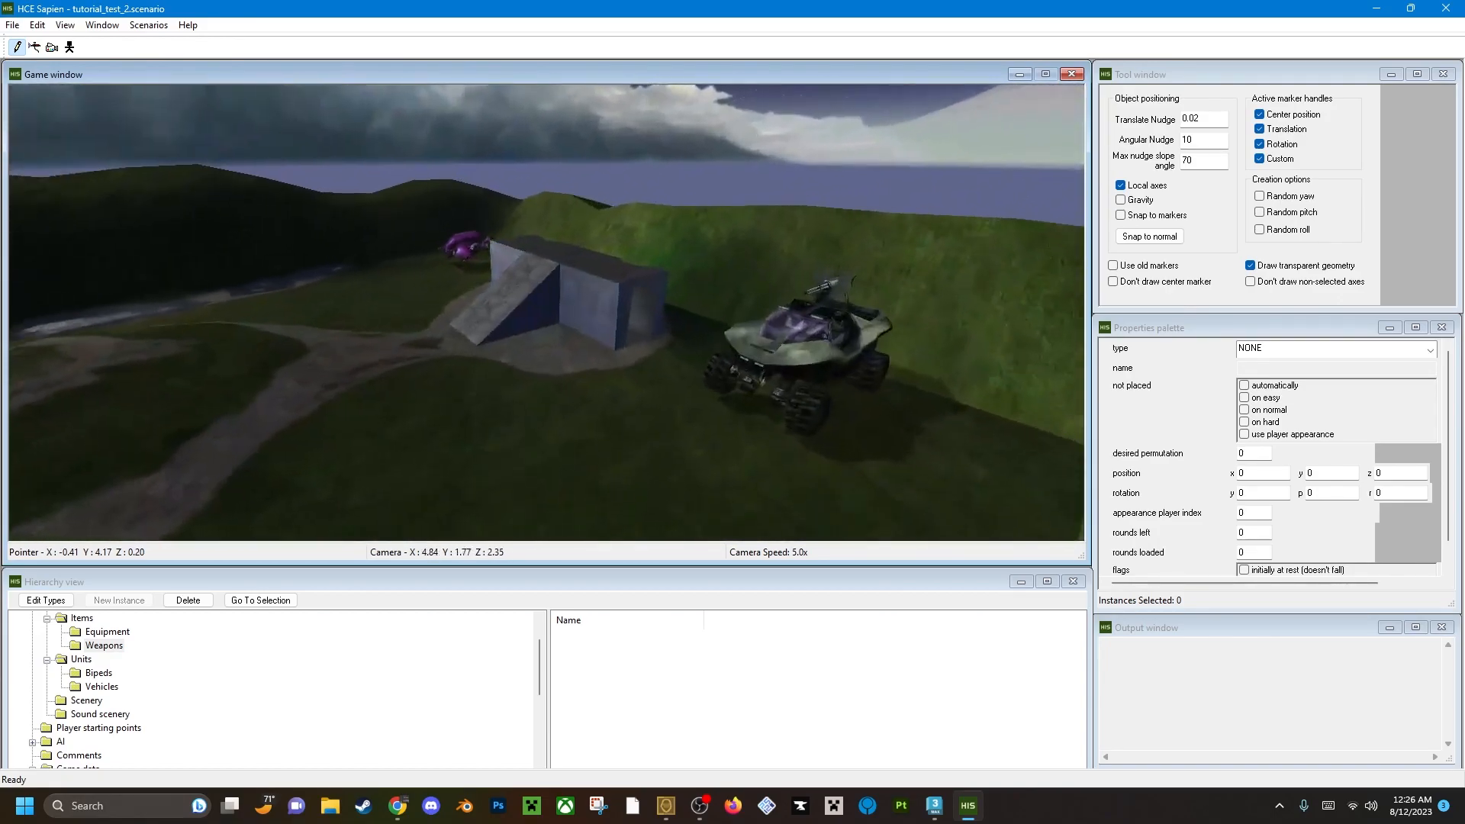
pyautogui.press('d')
# Select the Netgame Equipment category in the game data and set type 0 to all games.
pyautogui.click(95, 642)
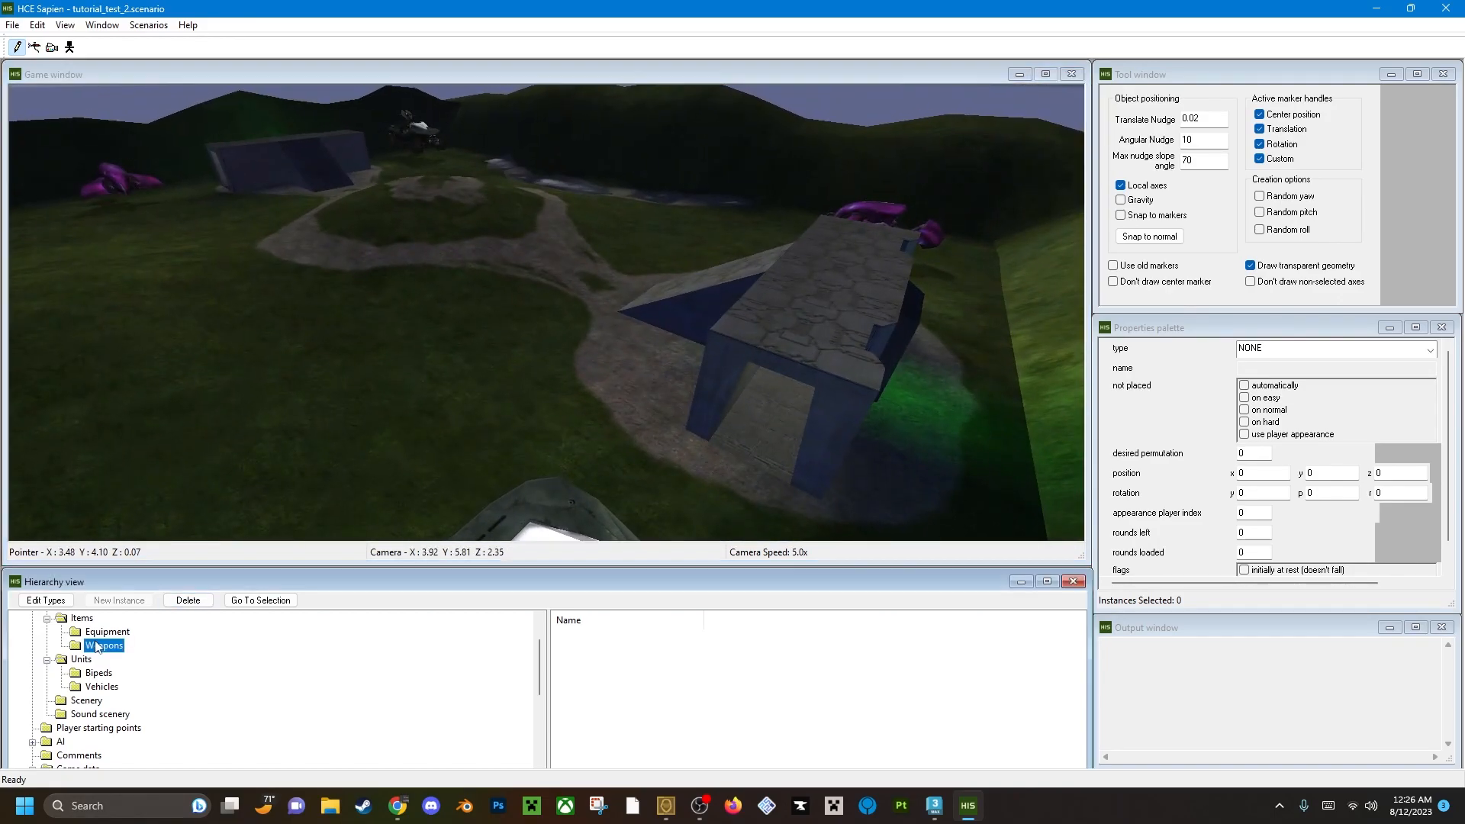
pyautogui.scroll(2, 118, 687)
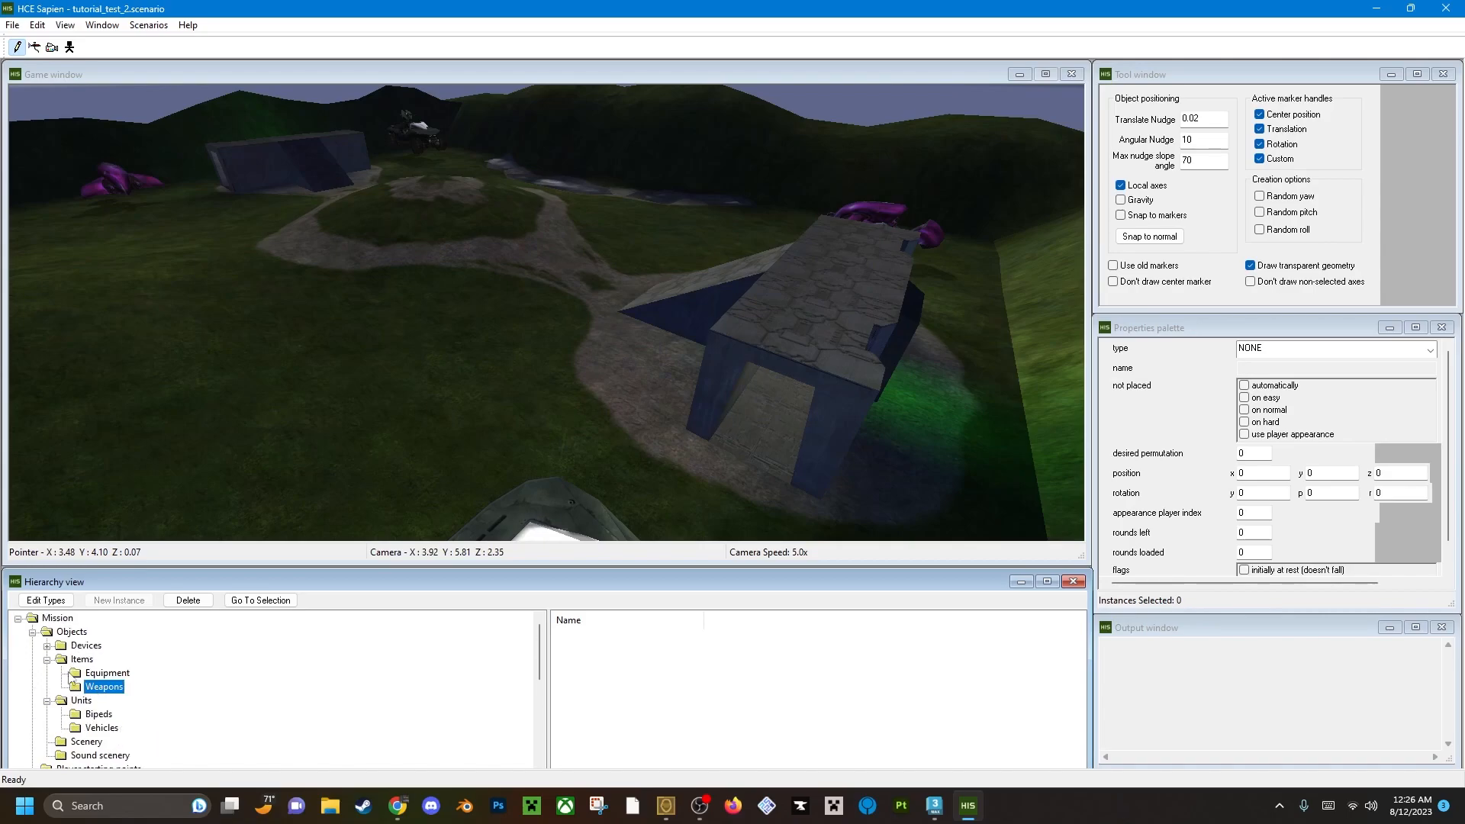
pyautogui.scroll(-3, 58, 726)
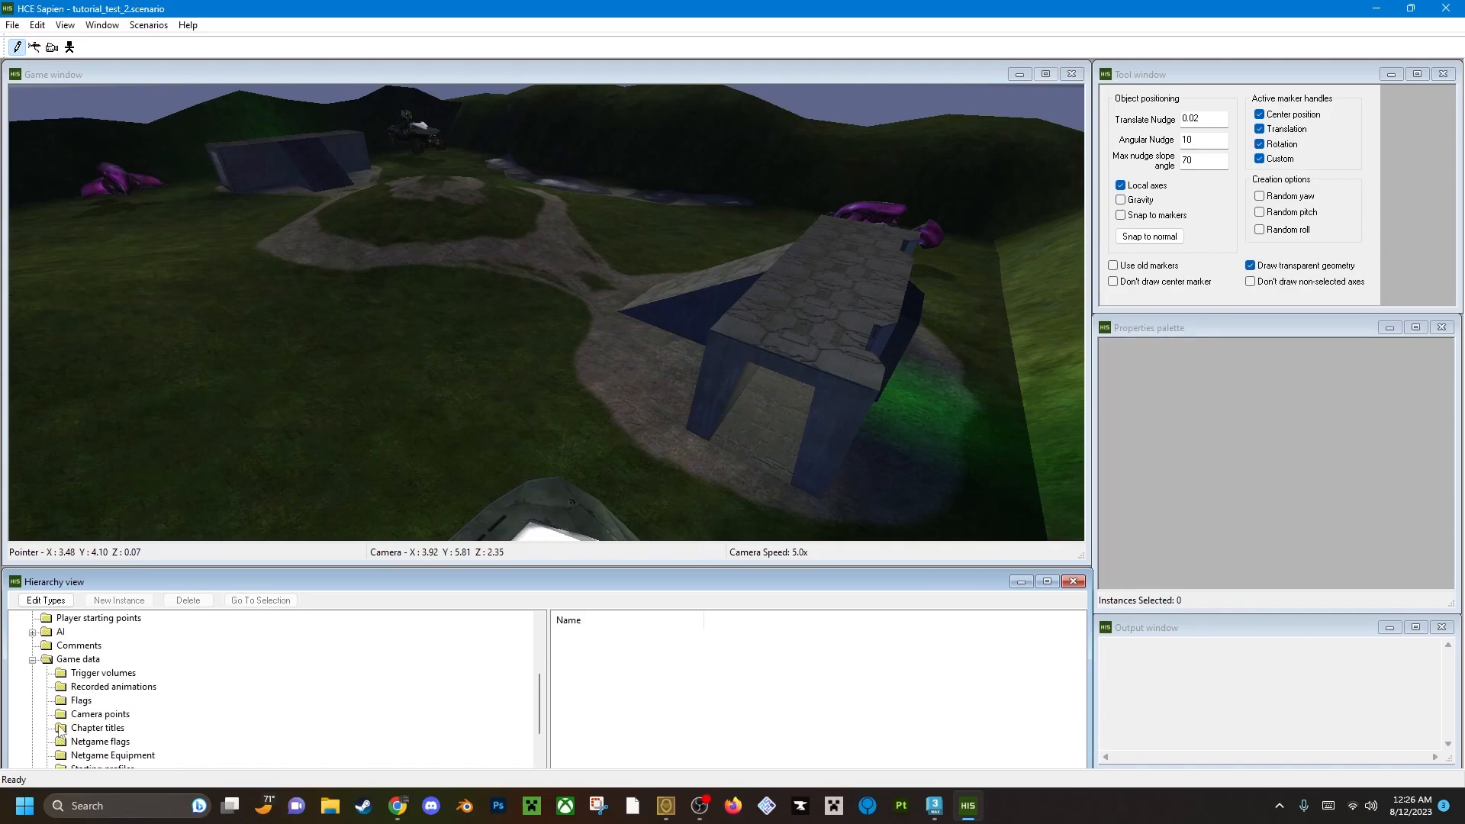
pyautogui.scroll(-1, 53, 711)
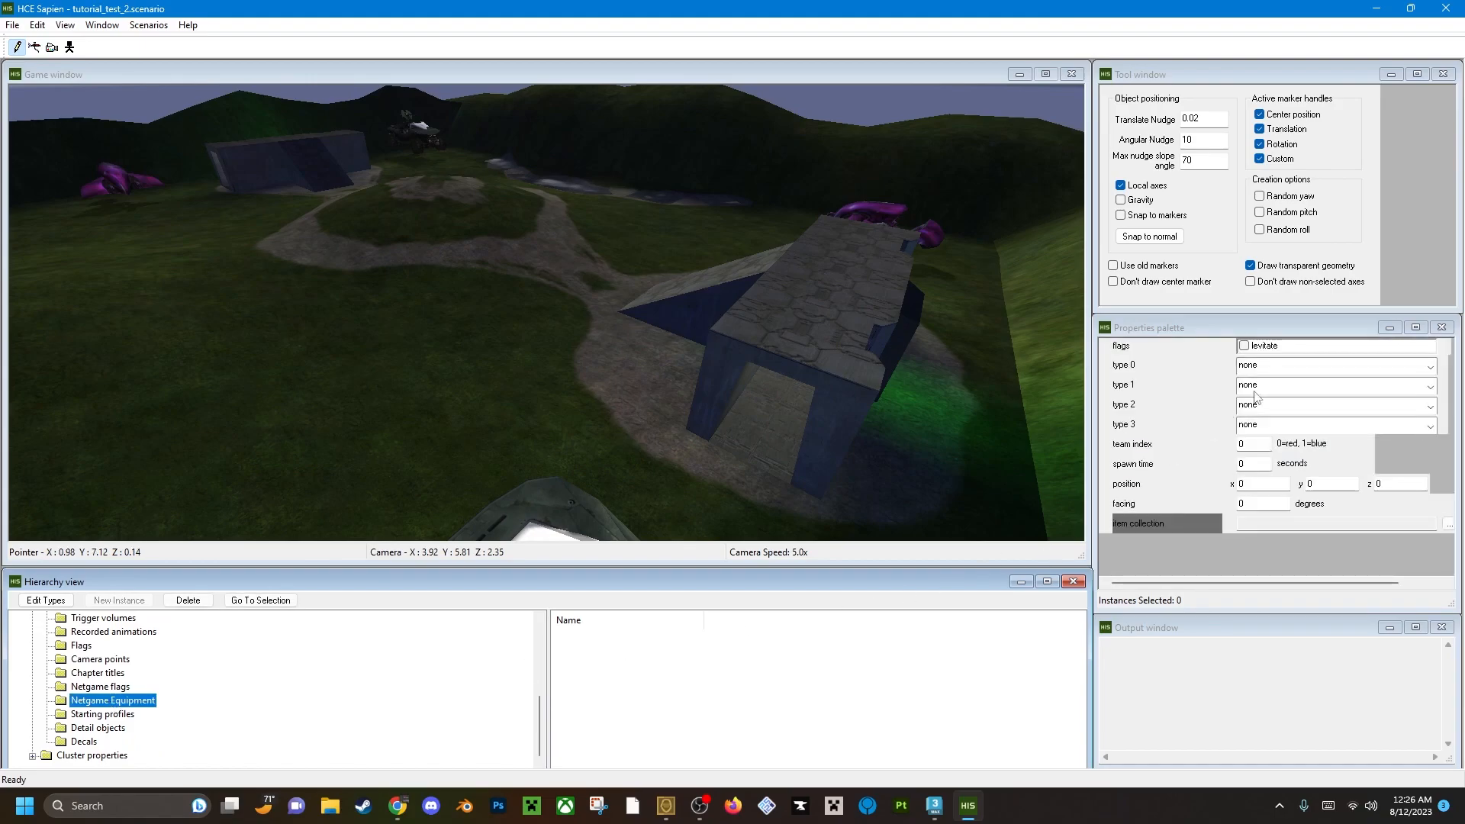
pyautogui.click(1293, 367)
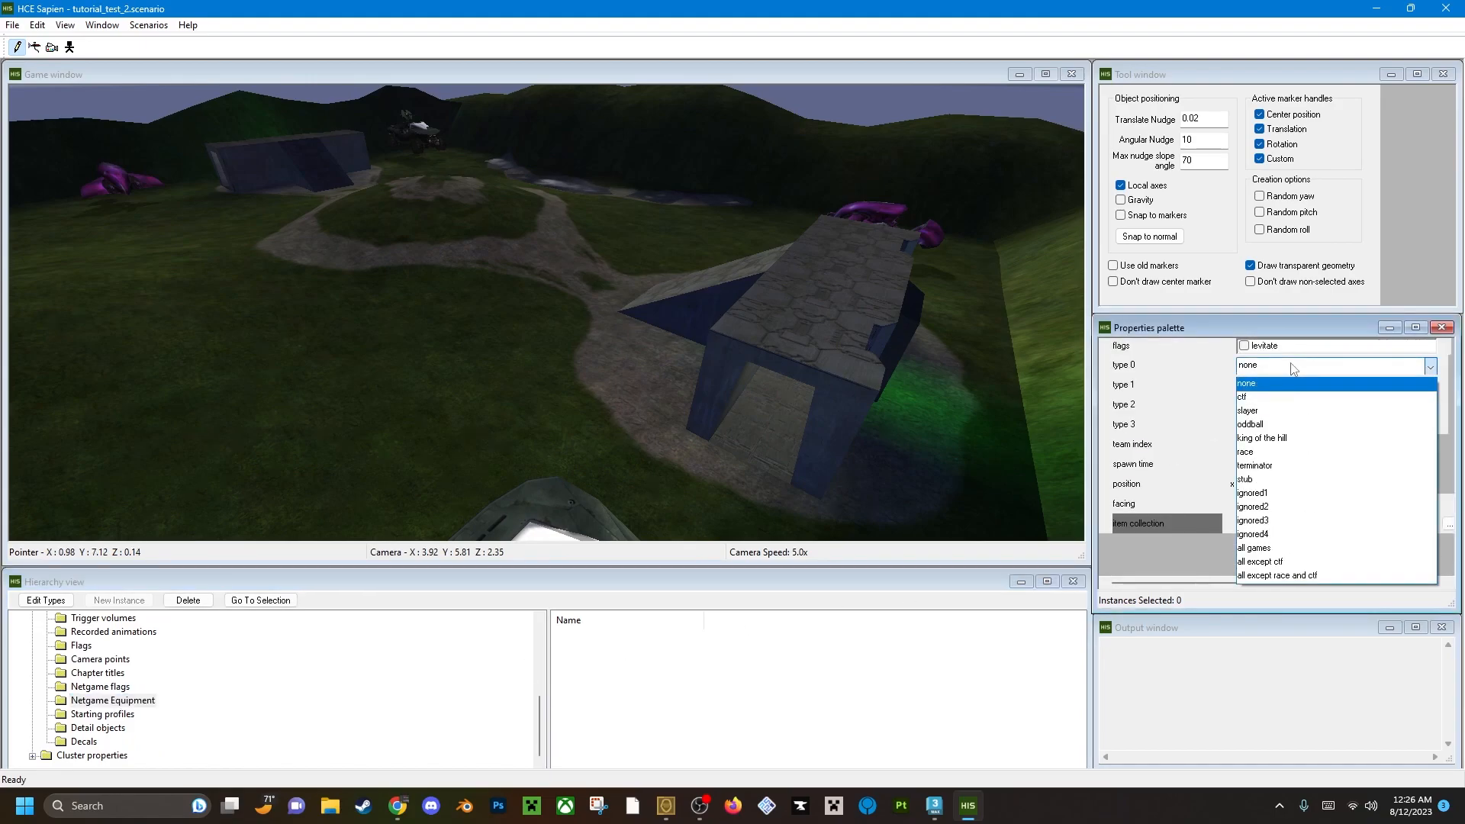
pyautogui.click(1343, 548)
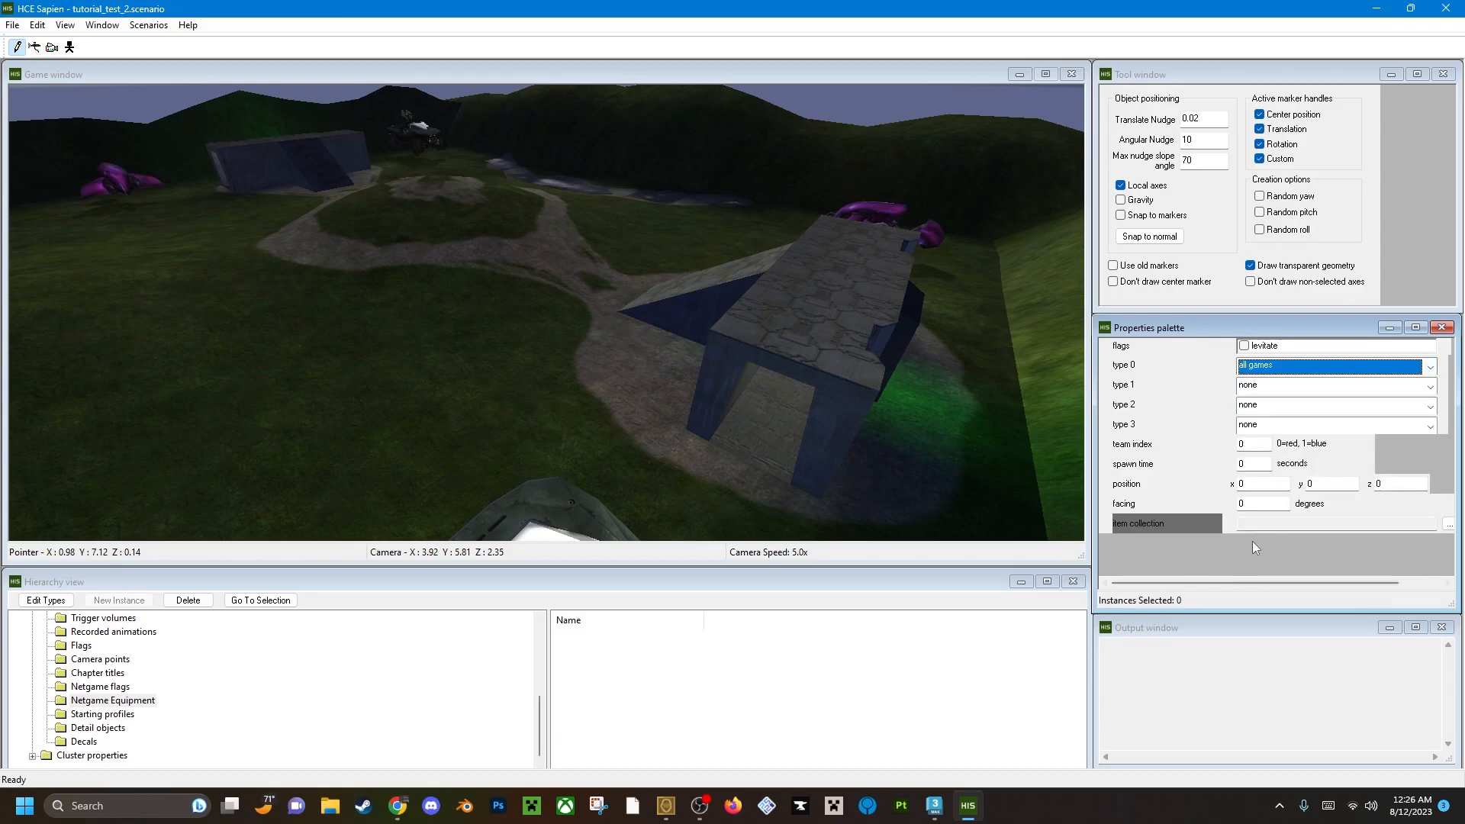
pyautogui.moveTo(1357, 587); pyautogui.dragTo(1307, 589)
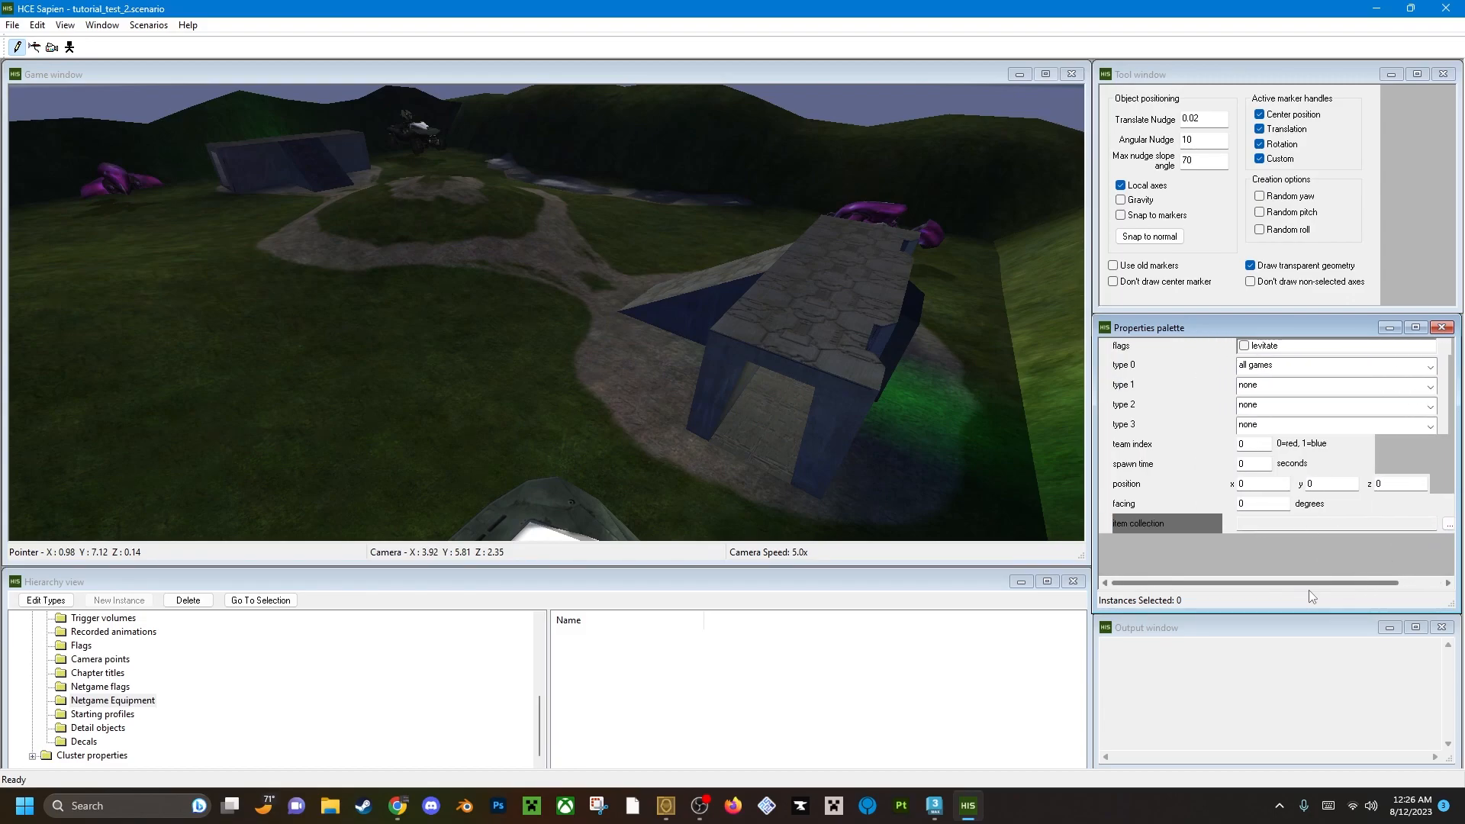
# Set the item collection to rocket launcher.item_collection from the item collections\single weapons folder of the HCEEK tags.
pyautogui.click(1445, 526)
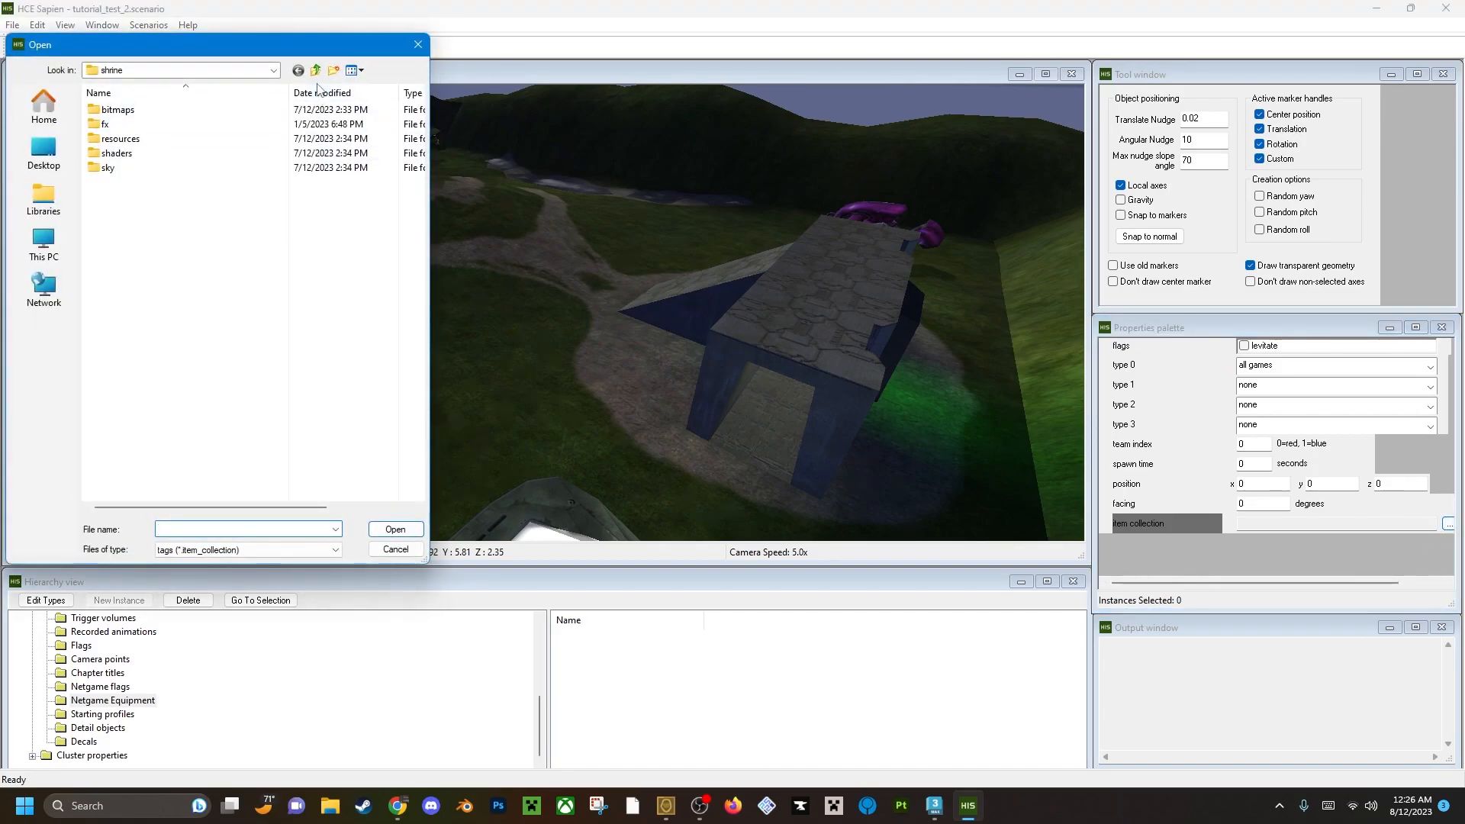
pyautogui.click(316, 71)
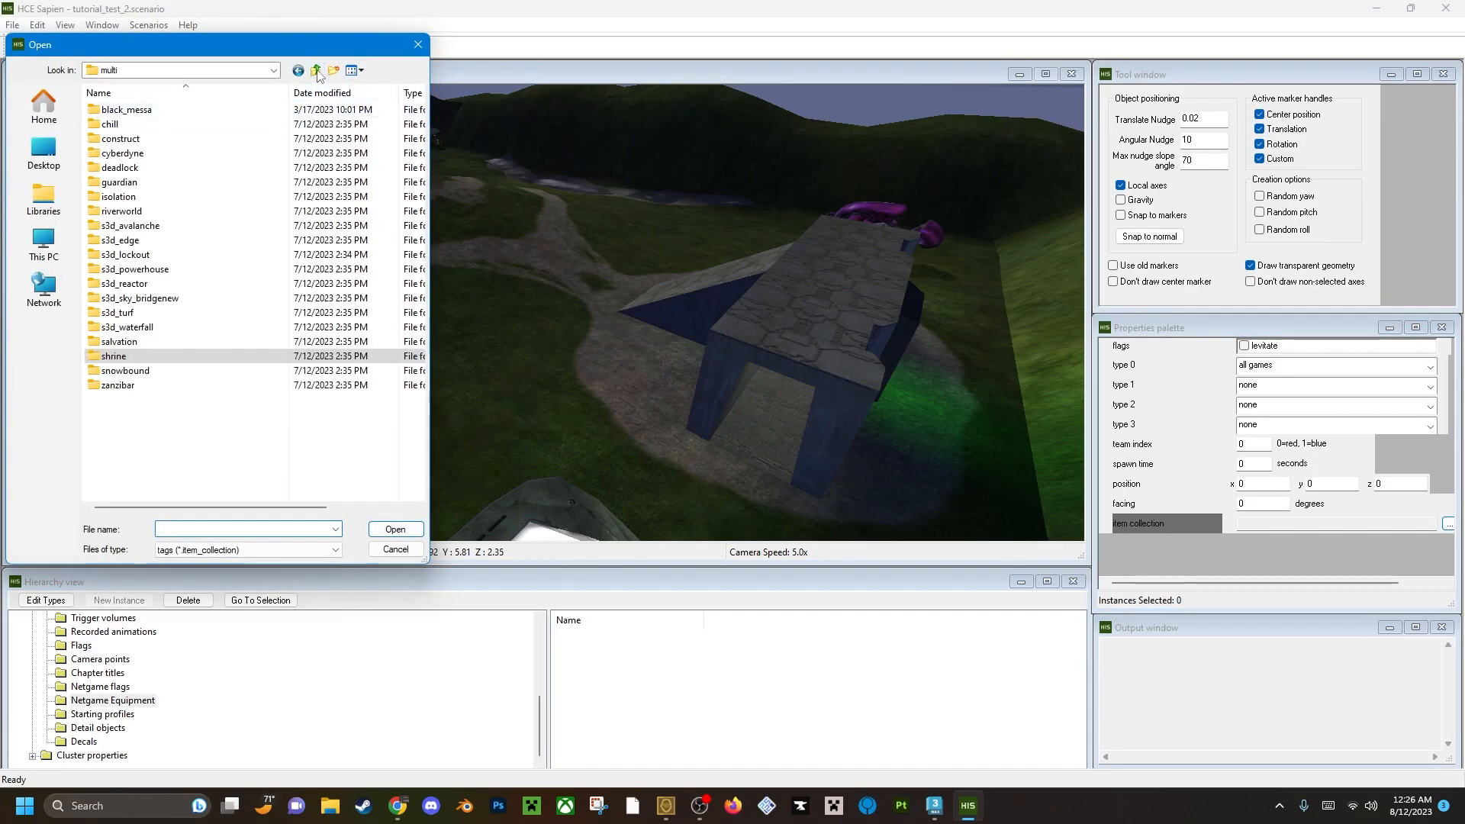
pyautogui.click(318, 72)
pyautogui.click(318, 71)
pyautogui.click(317, 71)
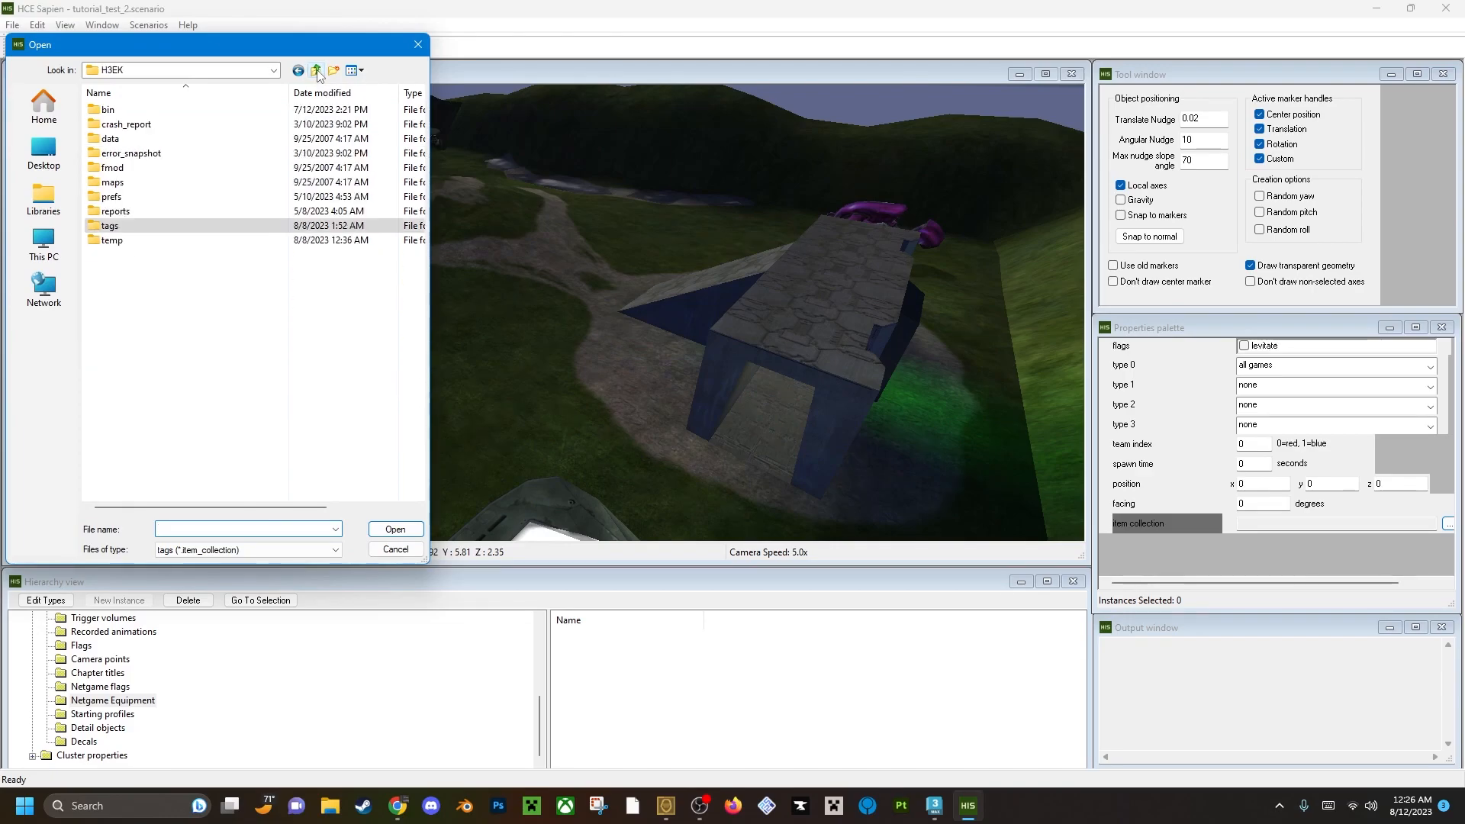
pyautogui.click(317, 72)
pyautogui.doubleClick(132, 270)
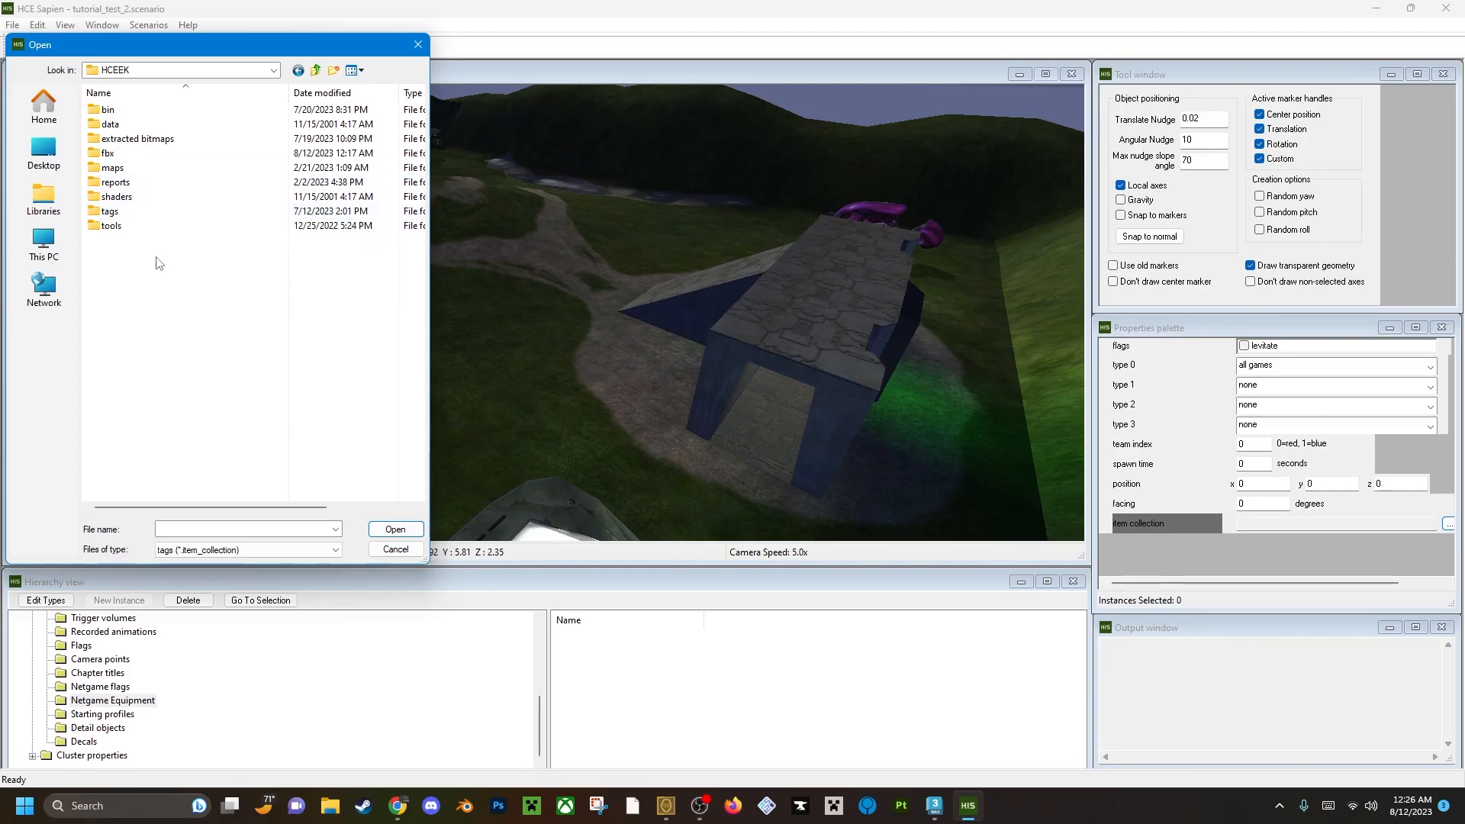
pyautogui.doubleClick(122, 214)
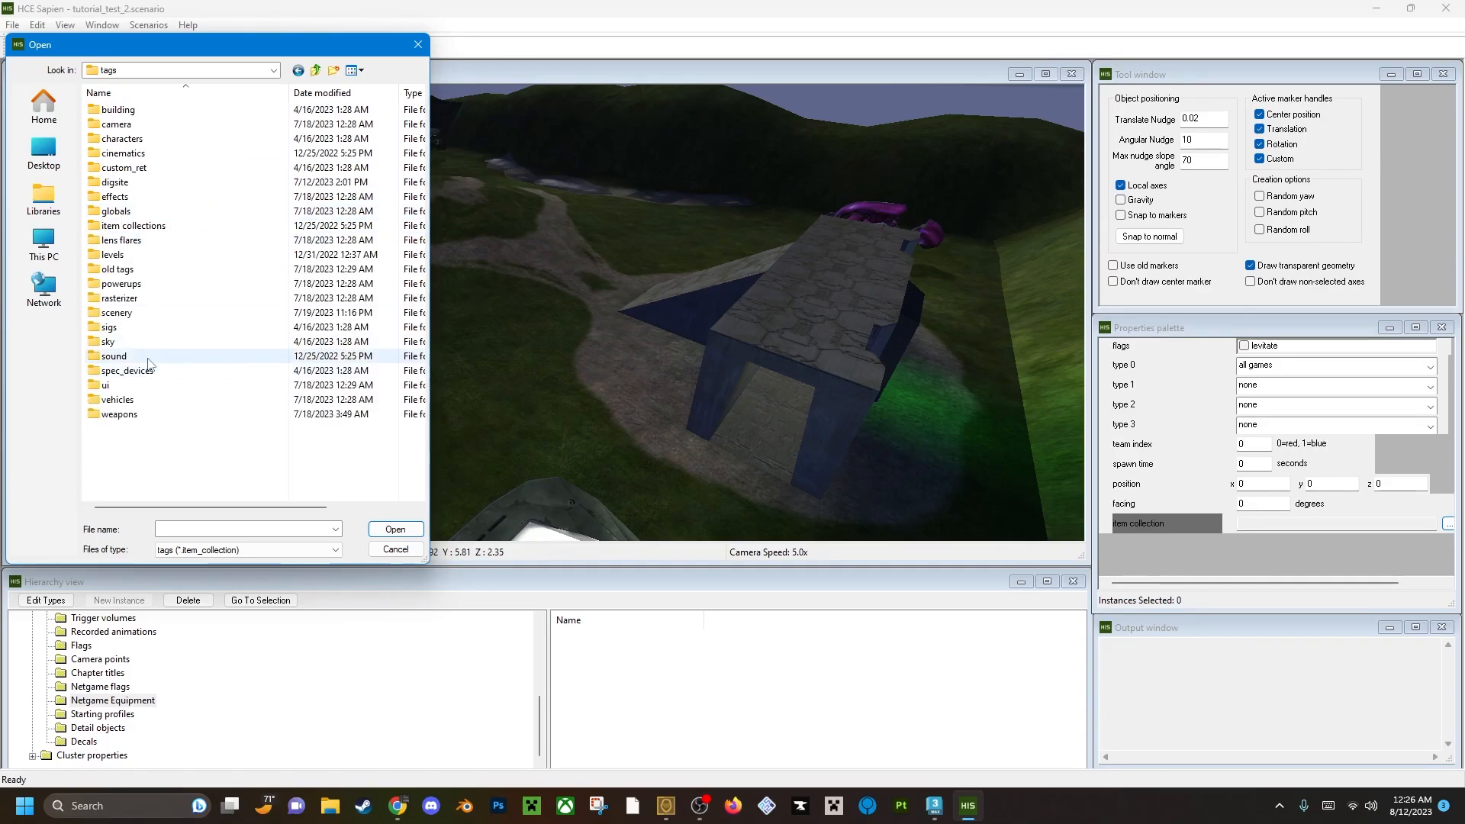
pyautogui.doubleClick(133, 225)
pyautogui.doubleClick(145, 124)
pyautogui.click(167, 125)
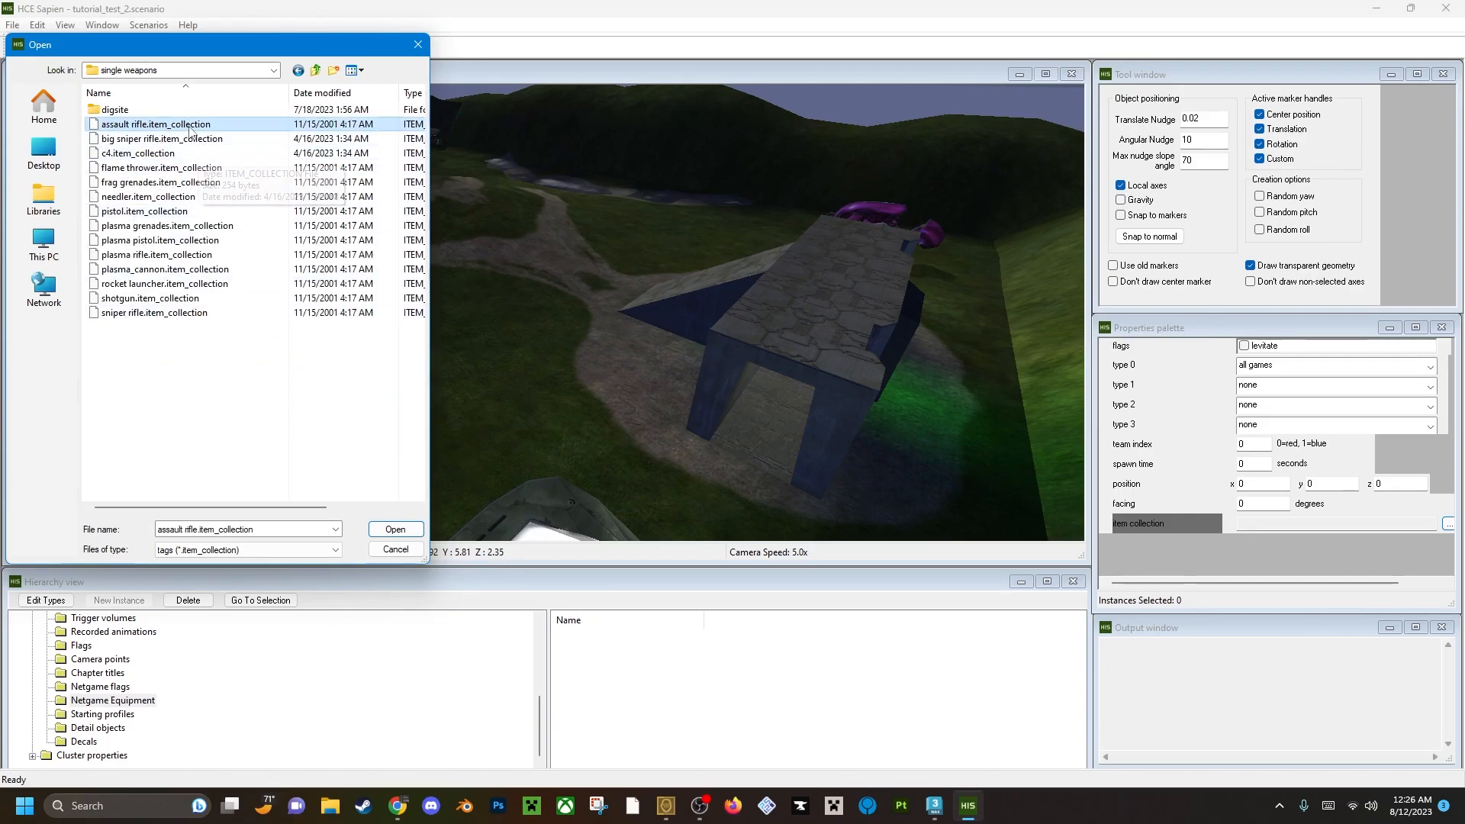
pyautogui.click(171, 287)
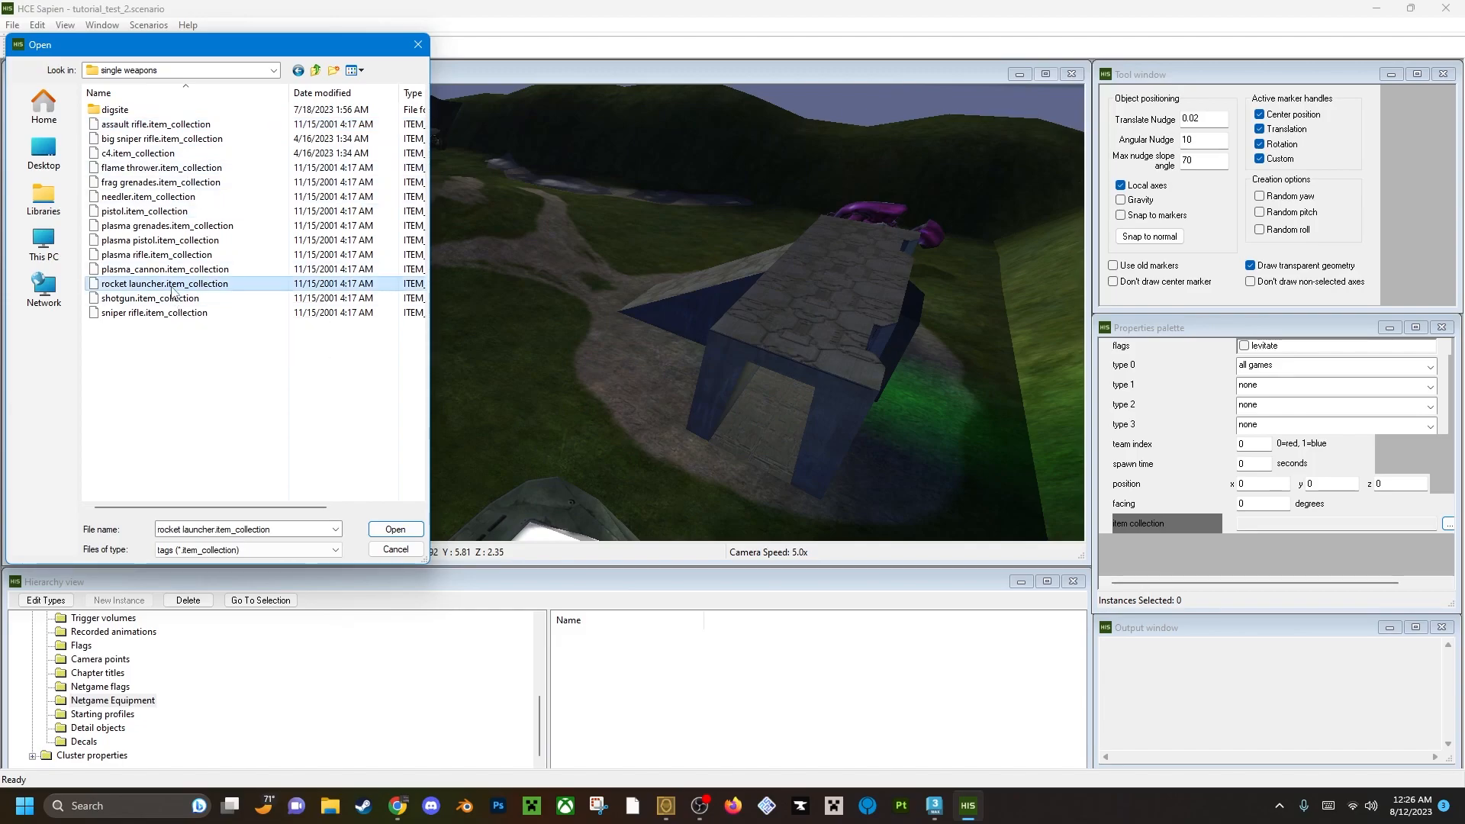
pyautogui.click(395, 529)
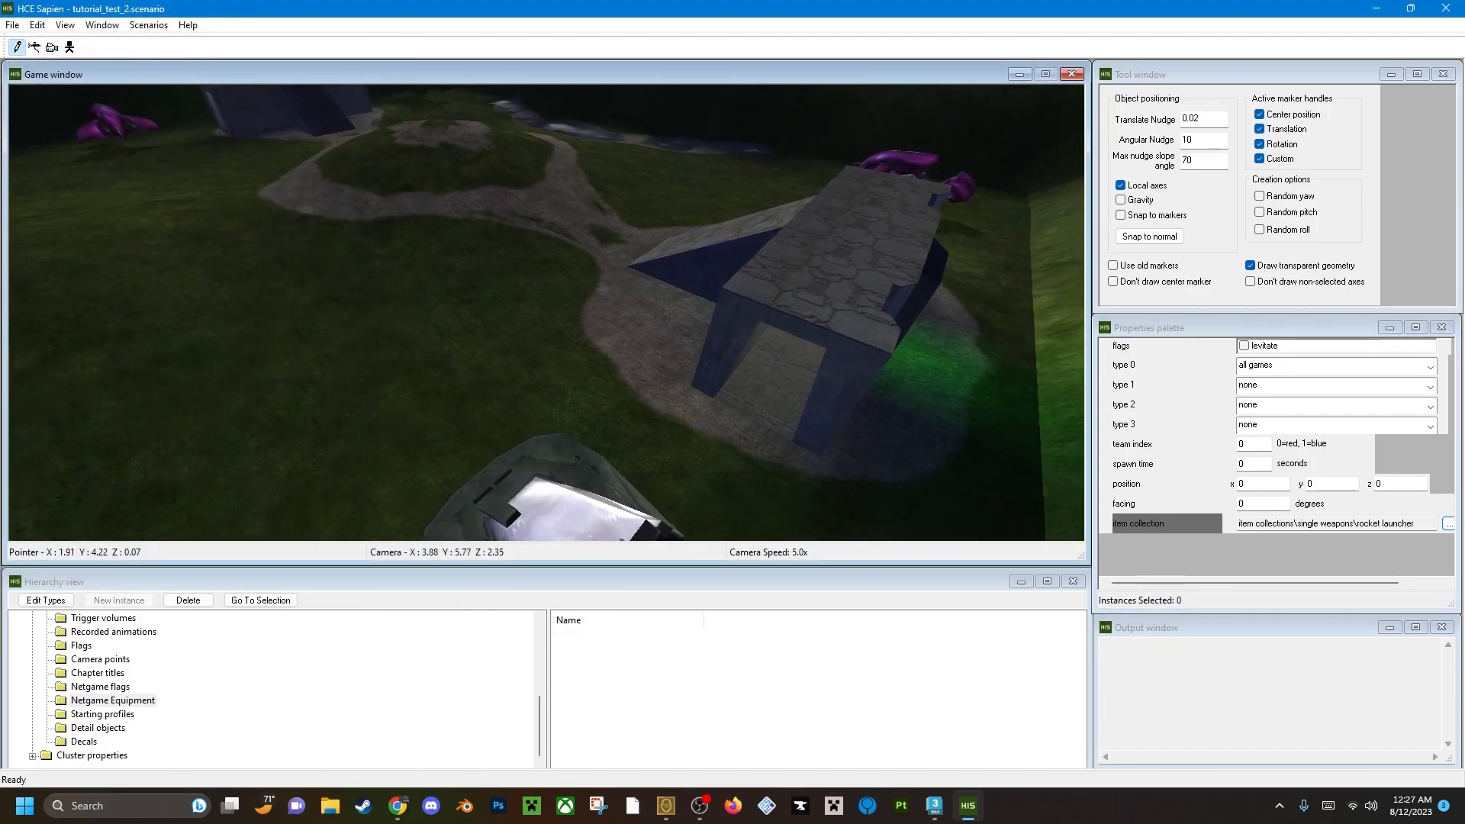
# Set the spawn time to 120 seconds and place a rocket launcher on the roof of the nearby base.
pyautogui.press('w')
pyautogui.click(1245, 463)
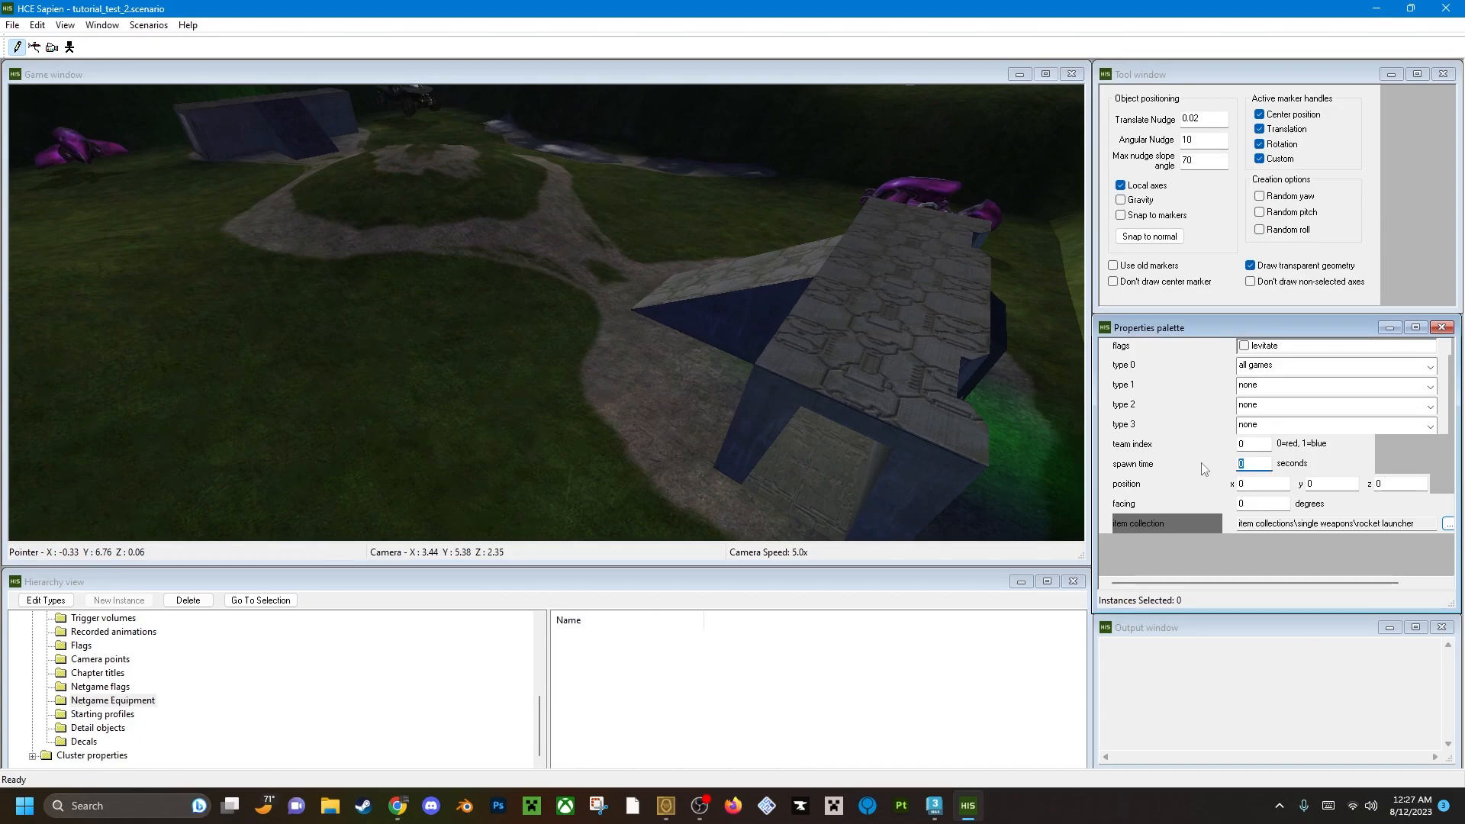
pyautogui.click(1253, 444)
pyautogui.moveTo(687, 409); pyautogui.dragTo(668, 377, button='middle')
pyautogui.press('w')
pyautogui.rightClick(668, 378)
# Place another all-games rocket launcher on the other base's roof at about x 0.04, y -5.54, z 0.97.
pyautogui.moveTo(668, 378); pyautogui.dragTo(689, 402, button='right')
pyautogui.press('d')
pyautogui.moveTo(689, 401)
pyautogui.mouseDown(button='middle')
pyautogui.moveTo(664, 344)
pyautogui.moveTo(692, 414)
pyautogui.moveTo(511, 374)
pyautogui.moveTo(396, 389)
pyautogui.moveTo(466, 404)
pyautogui.mouseUp(button='middle')
pyautogui.press('w')
pyautogui.rightClick(612, 424)
pyautogui.press('d')
pyautogui.press('s')
pyautogui.press('a')
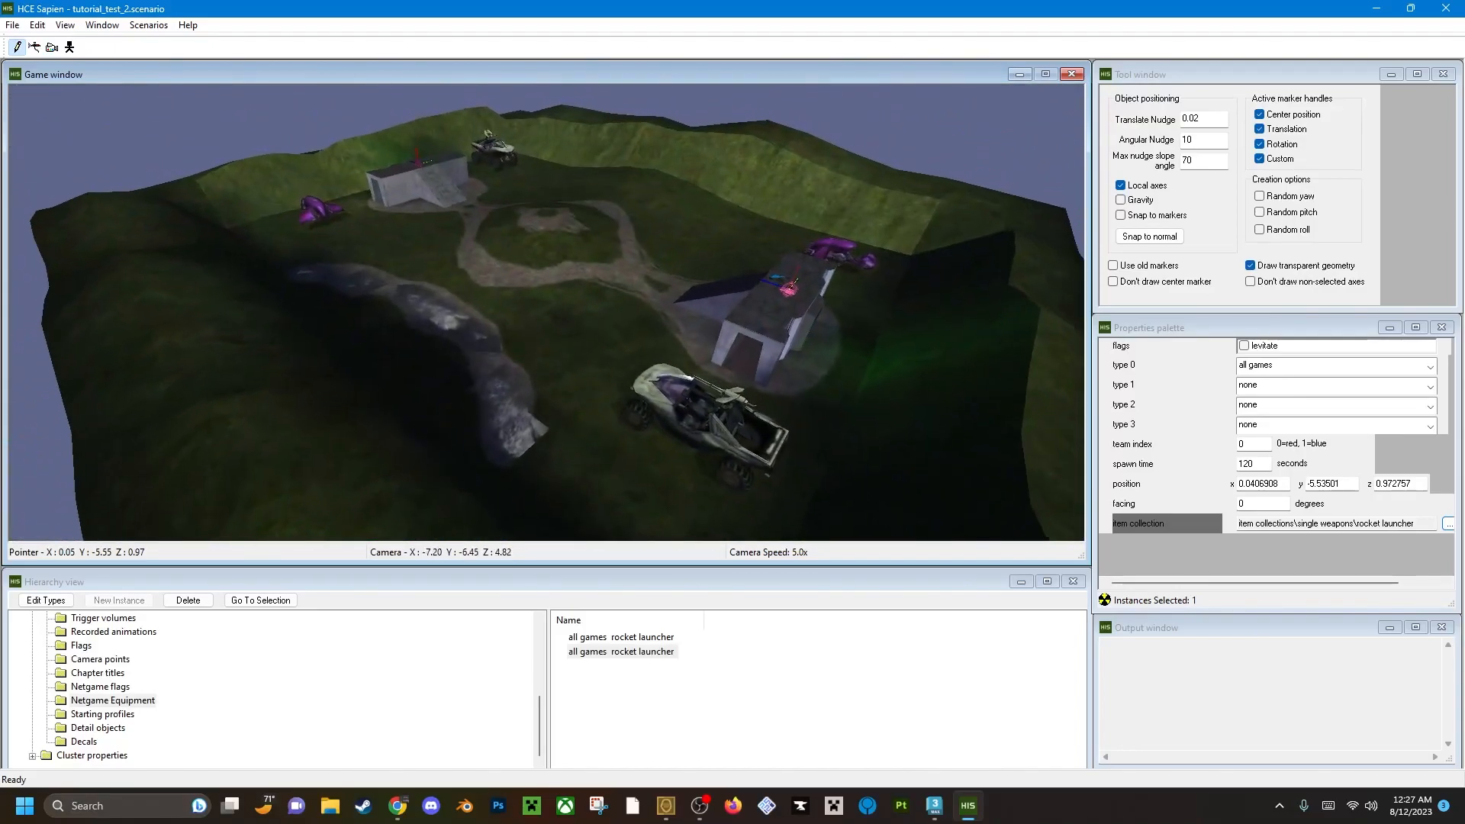
pyautogui.press('w')
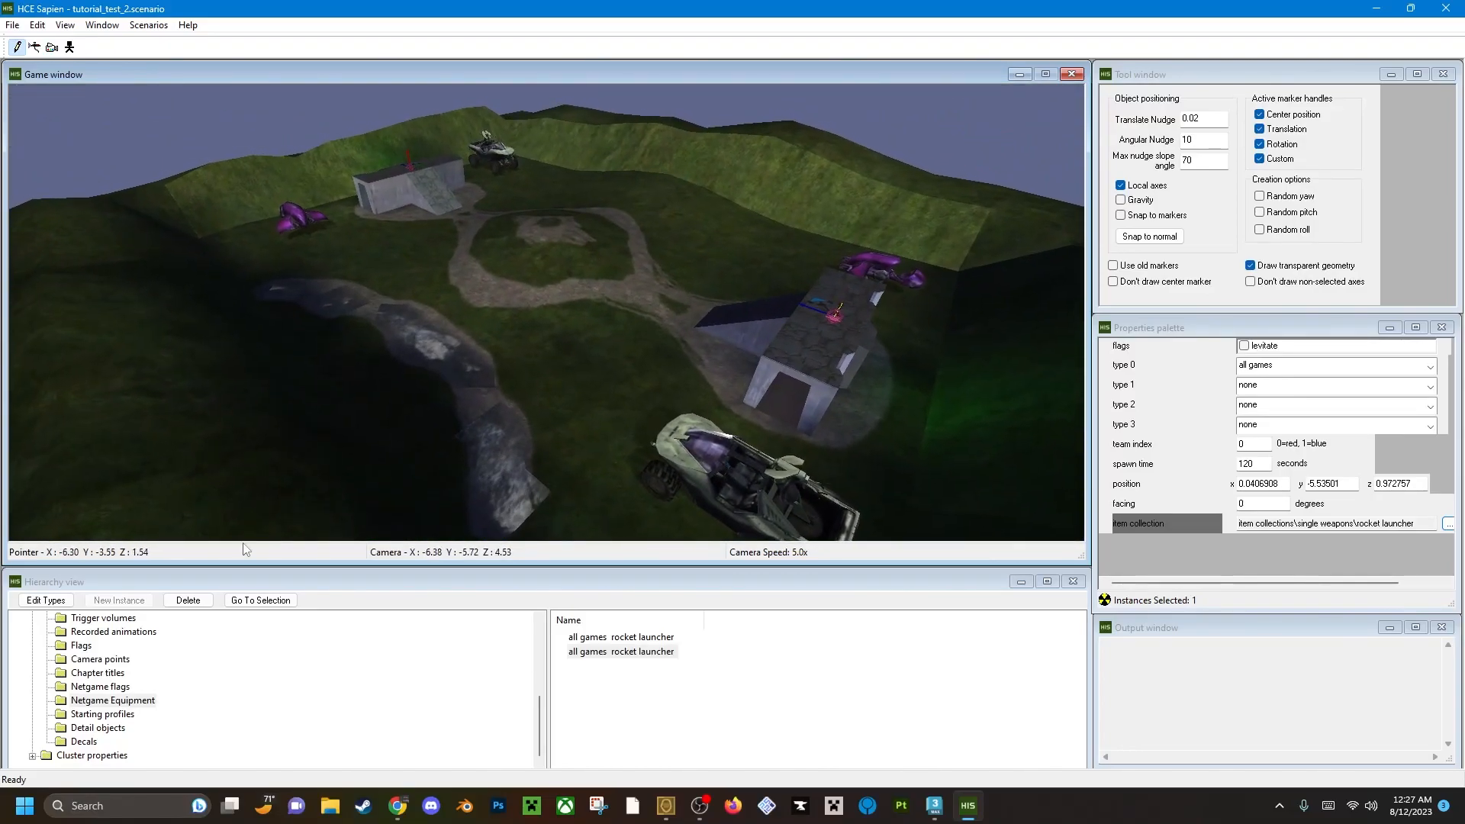
# Select the Scenery category and start adding scenery types, browsing up to the HCEEK tags folder.
pyautogui.moveTo(372, 267); pyautogui.dragTo(313, 258, button='middle')
pyautogui.press('w')
pyautogui.scroll(2, 113, 740)
pyautogui.scroll(2, 114, 741)
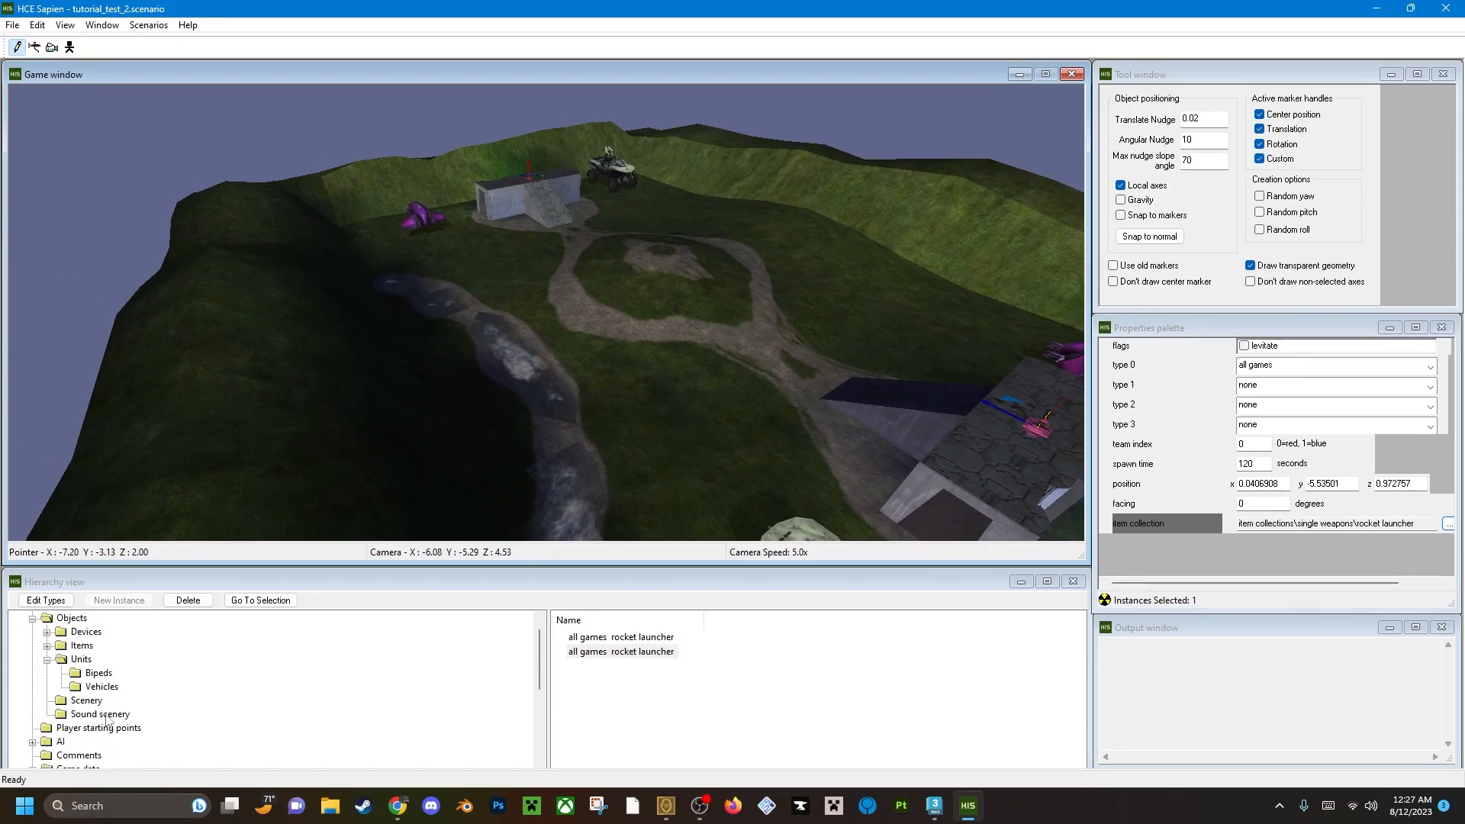
pyautogui.click(86, 700)
pyautogui.click(46, 600)
pyautogui.click(619, 446)
pyautogui.click(906, 258)
pyautogui.click(907, 258)
pyautogui.scroll(-1, 725, 446)
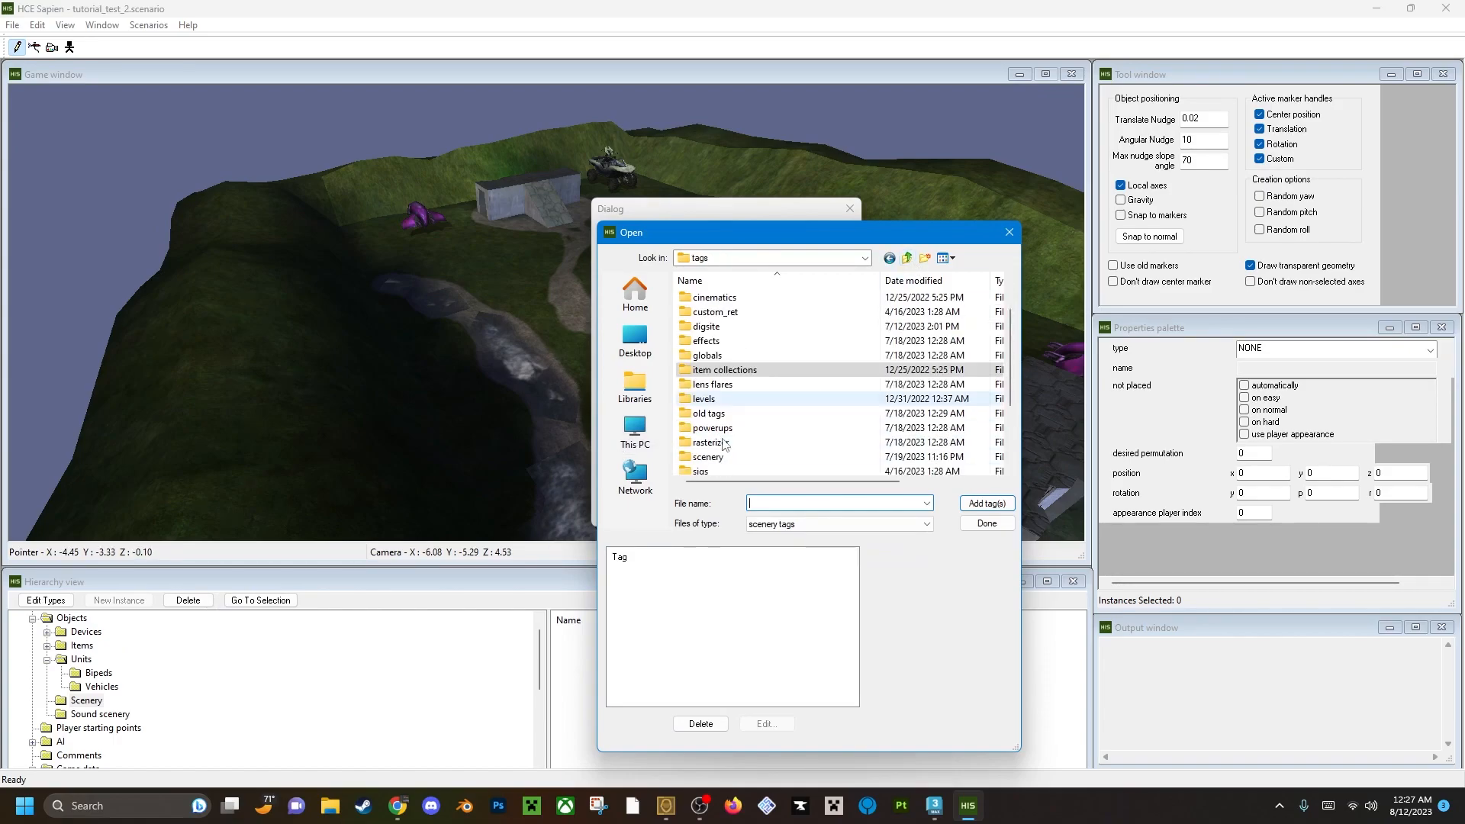
# Add boulder.scenery from the scenery\rocks\boulder folder to the scenery types.
pyautogui.doubleClick(725, 458)
pyautogui.scroll(-4, 734, 405)
pyautogui.scroll(-8, 732, 374)
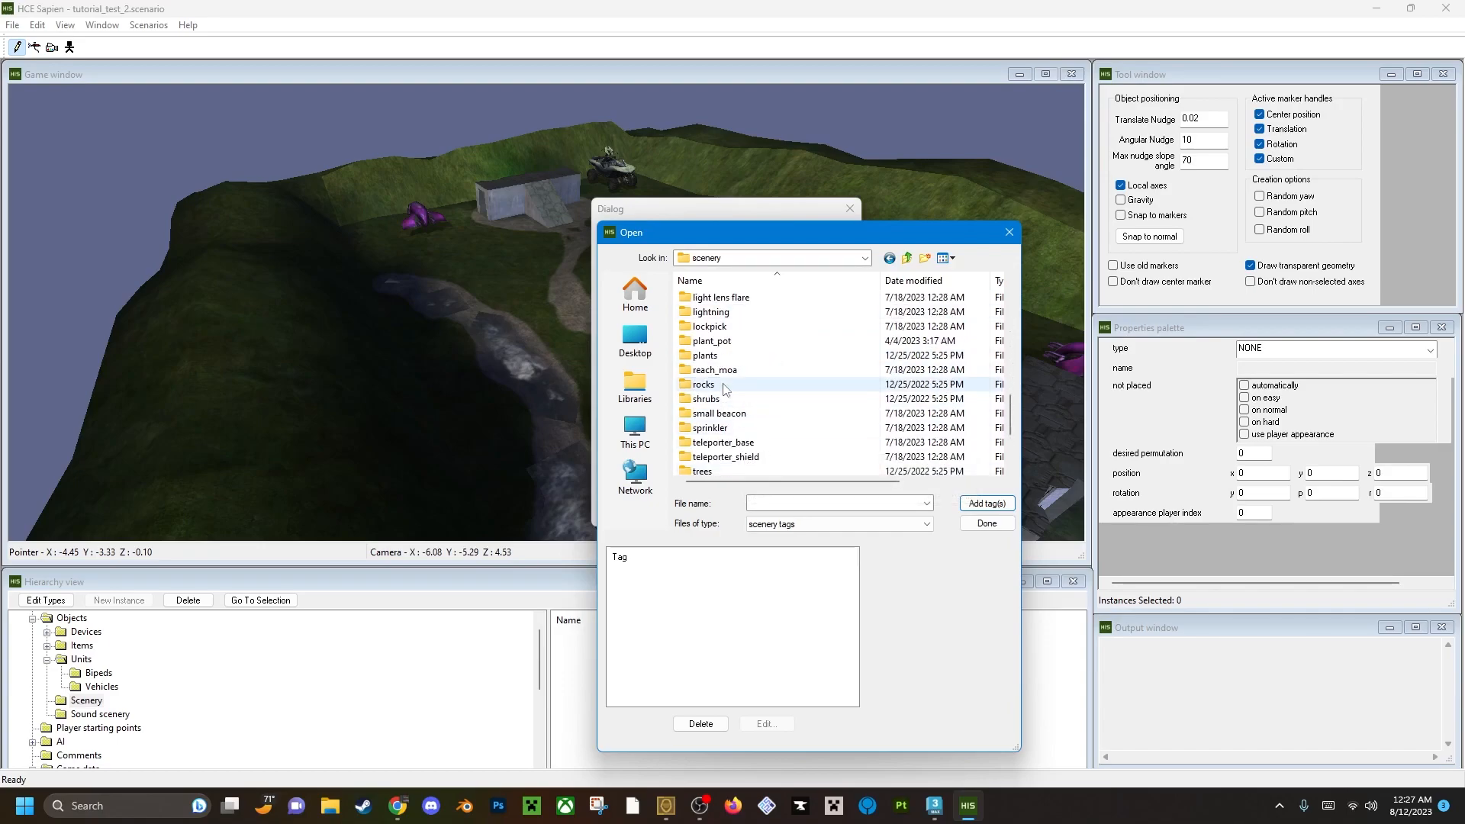
pyautogui.doubleClick(724, 385)
pyautogui.scroll(-10, 747, 340)
pyautogui.scroll(5, 767, 468)
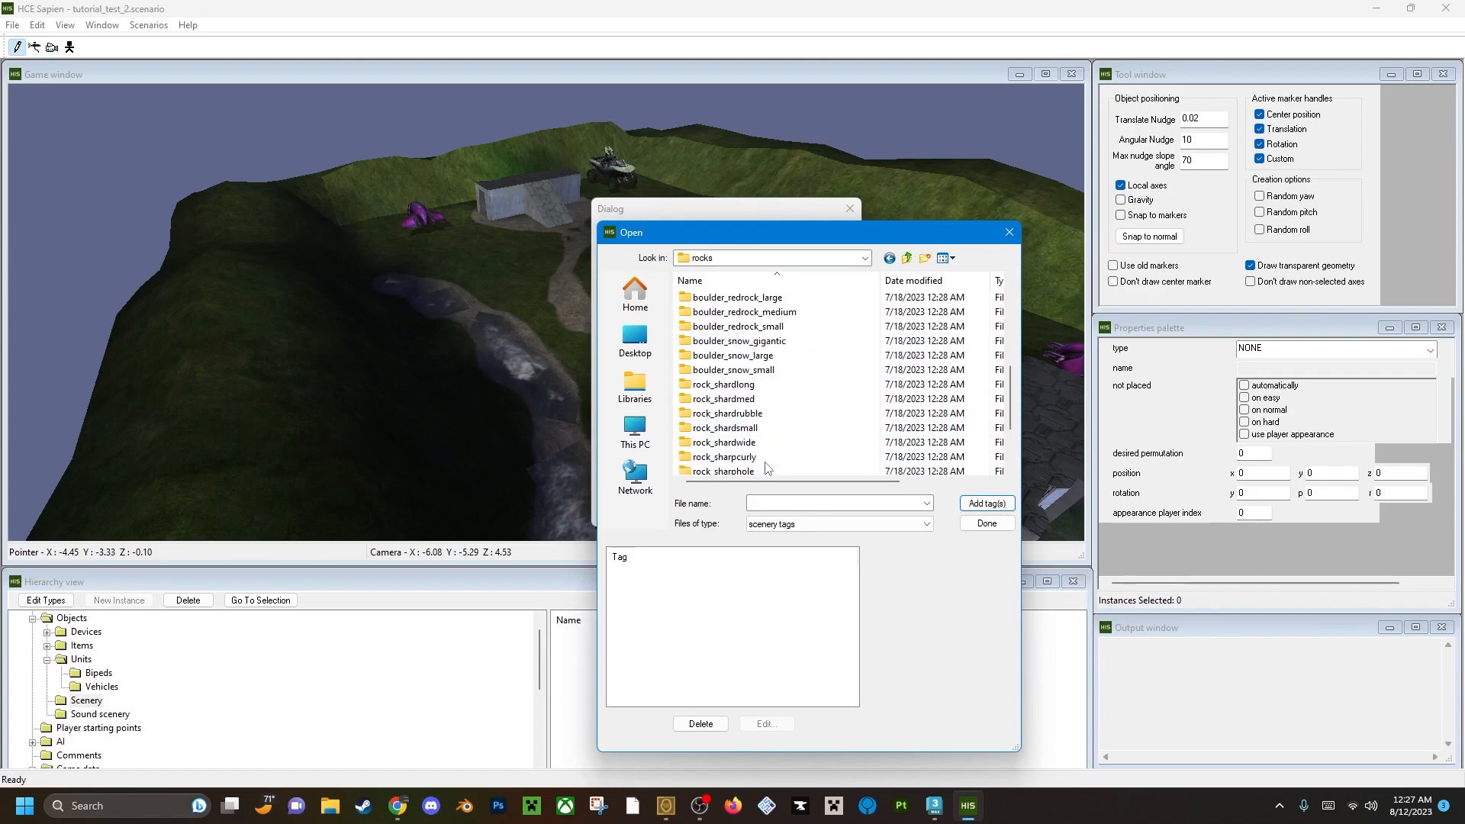
pyautogui.scroll(-2, 847, 402)
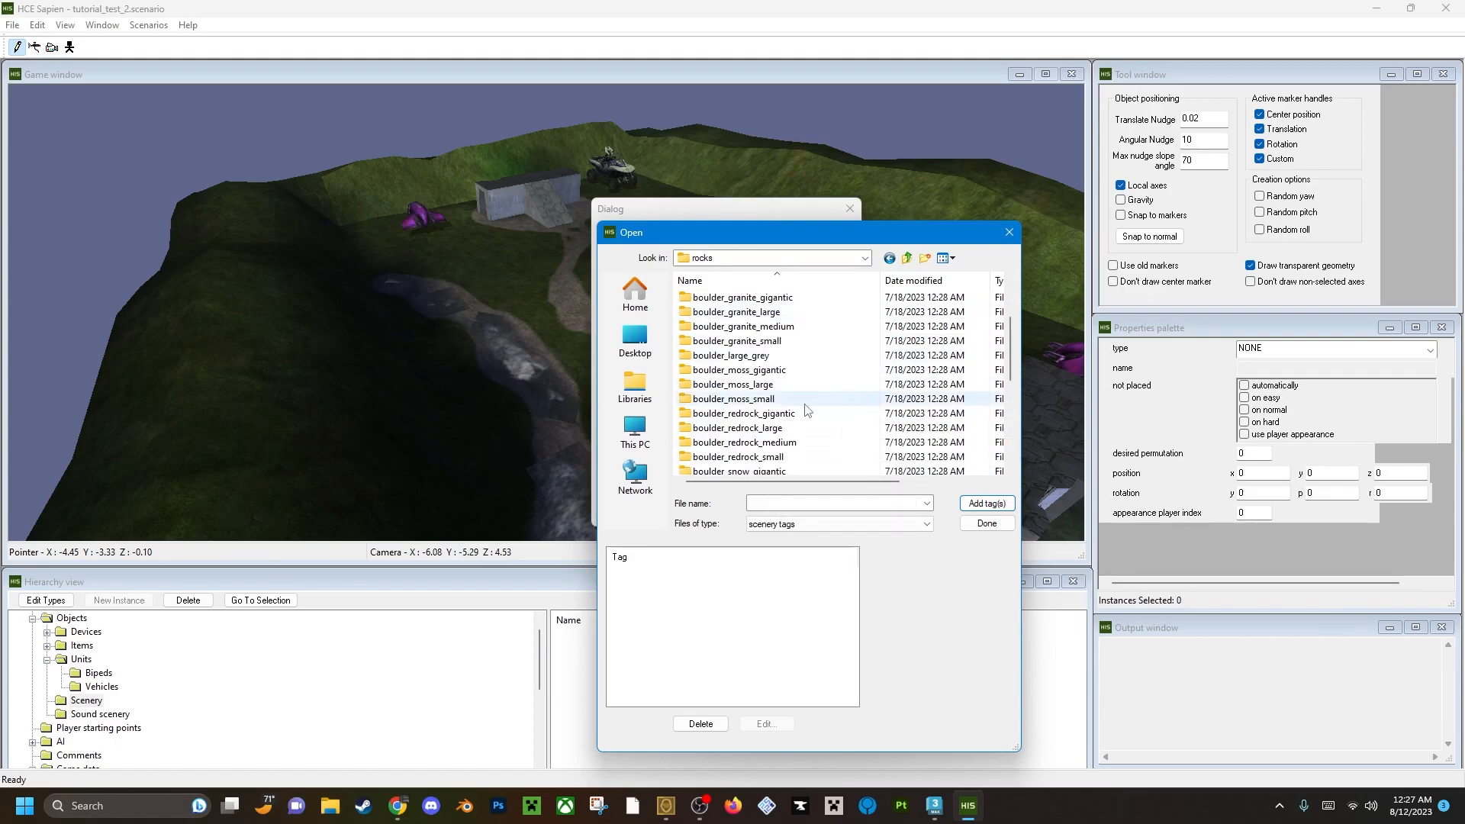
pyautogui.scroll(2, 808, 409)
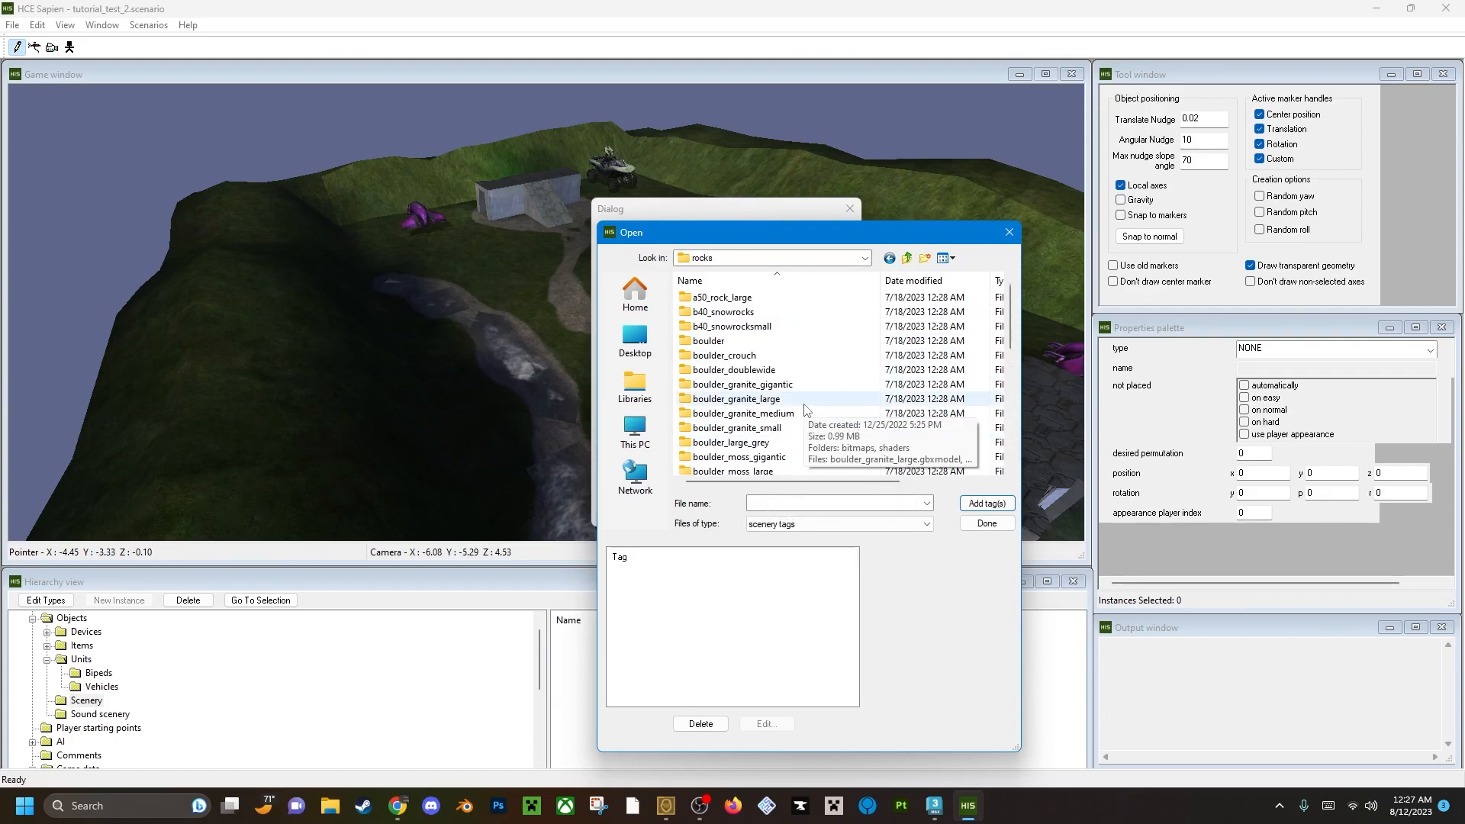
pyautogui.doubleClick(711, 343)
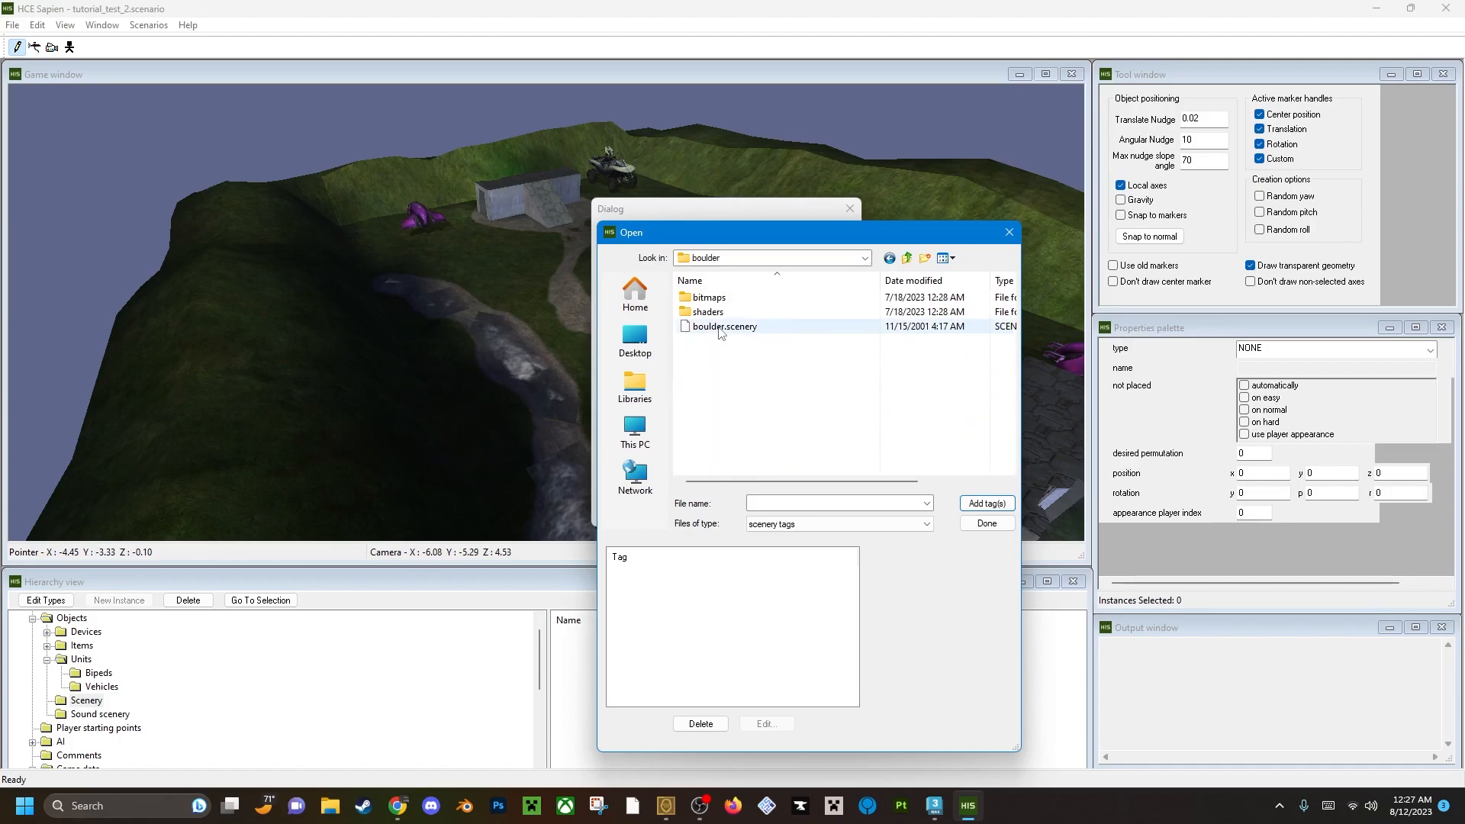
# Add boulder_moss_small.scenery from the rocks\boulder_moss_small folder to the scenery types.
pyautogui.click(907, 258)
pyautogui.scroll(-2, 780, 399)
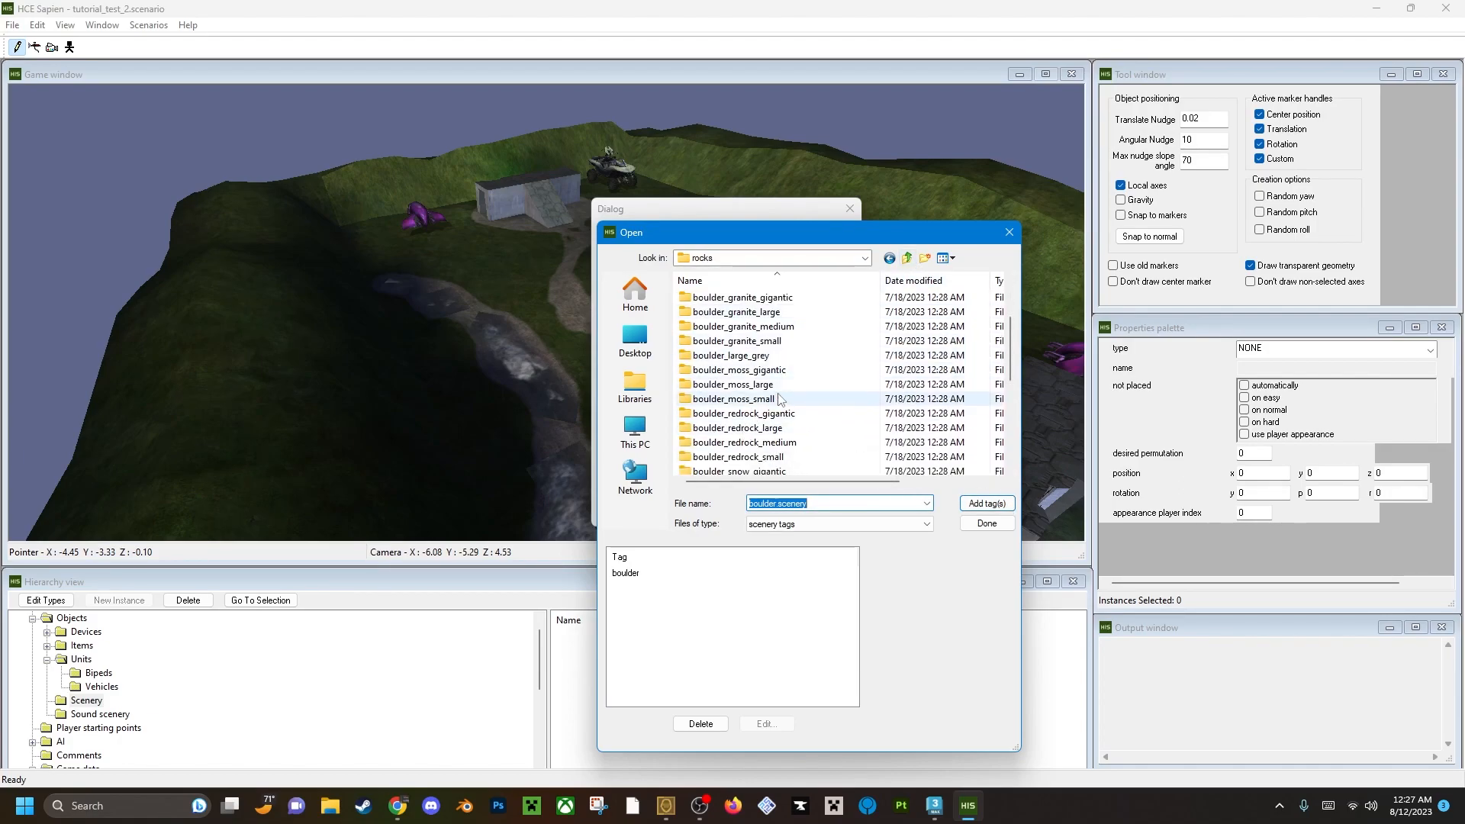
pyautogui.doubleClick(763, 399)
pyautogui.click(992, 505)
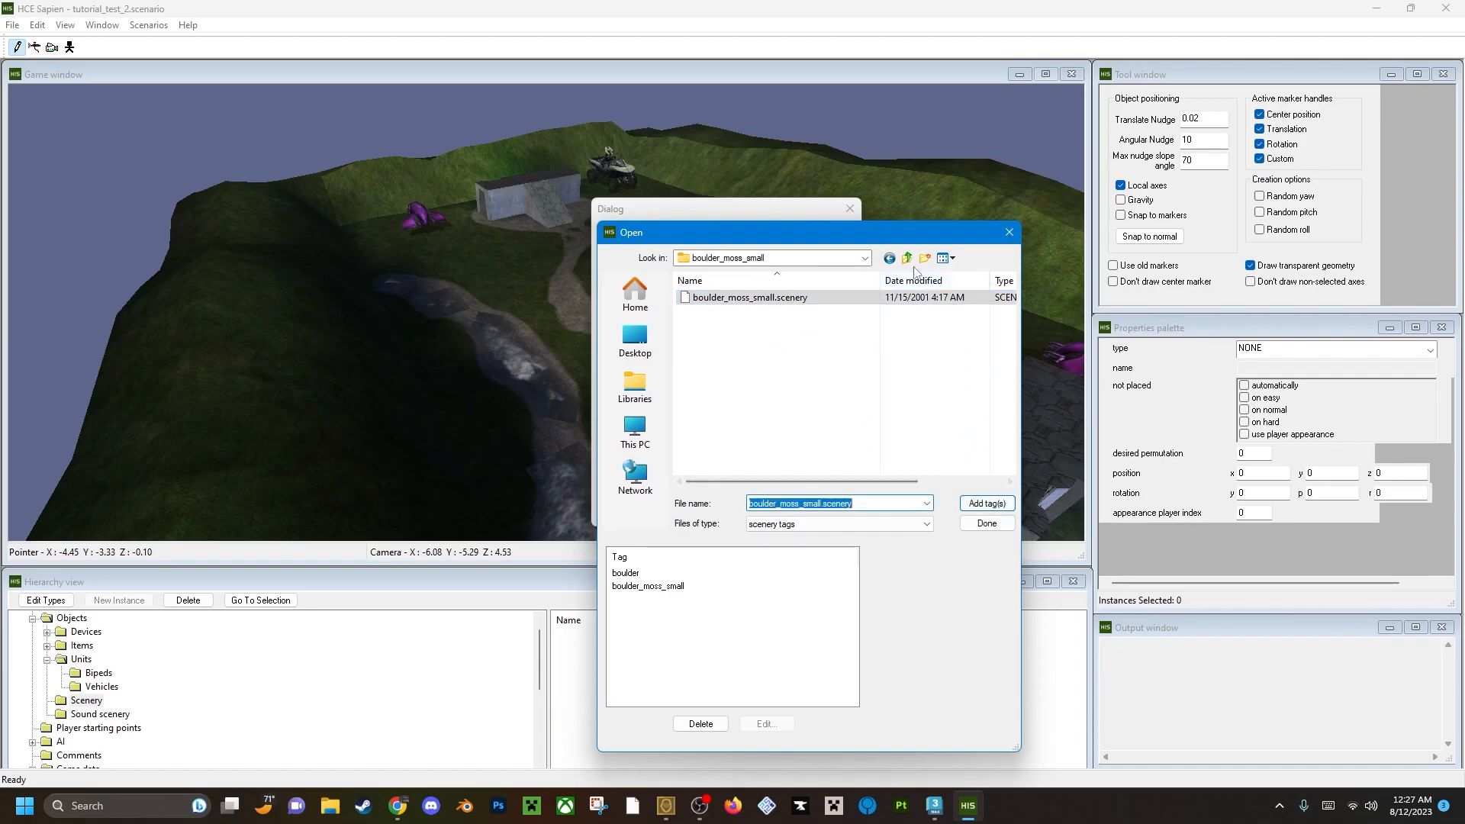
# Add rock_shardsmall.scenery from the rocks\rock_shardsmall folder and finish editing the scenery types.
pyautogui.click(907, 258)
pyautogui.scroll(-4, 766, 419)
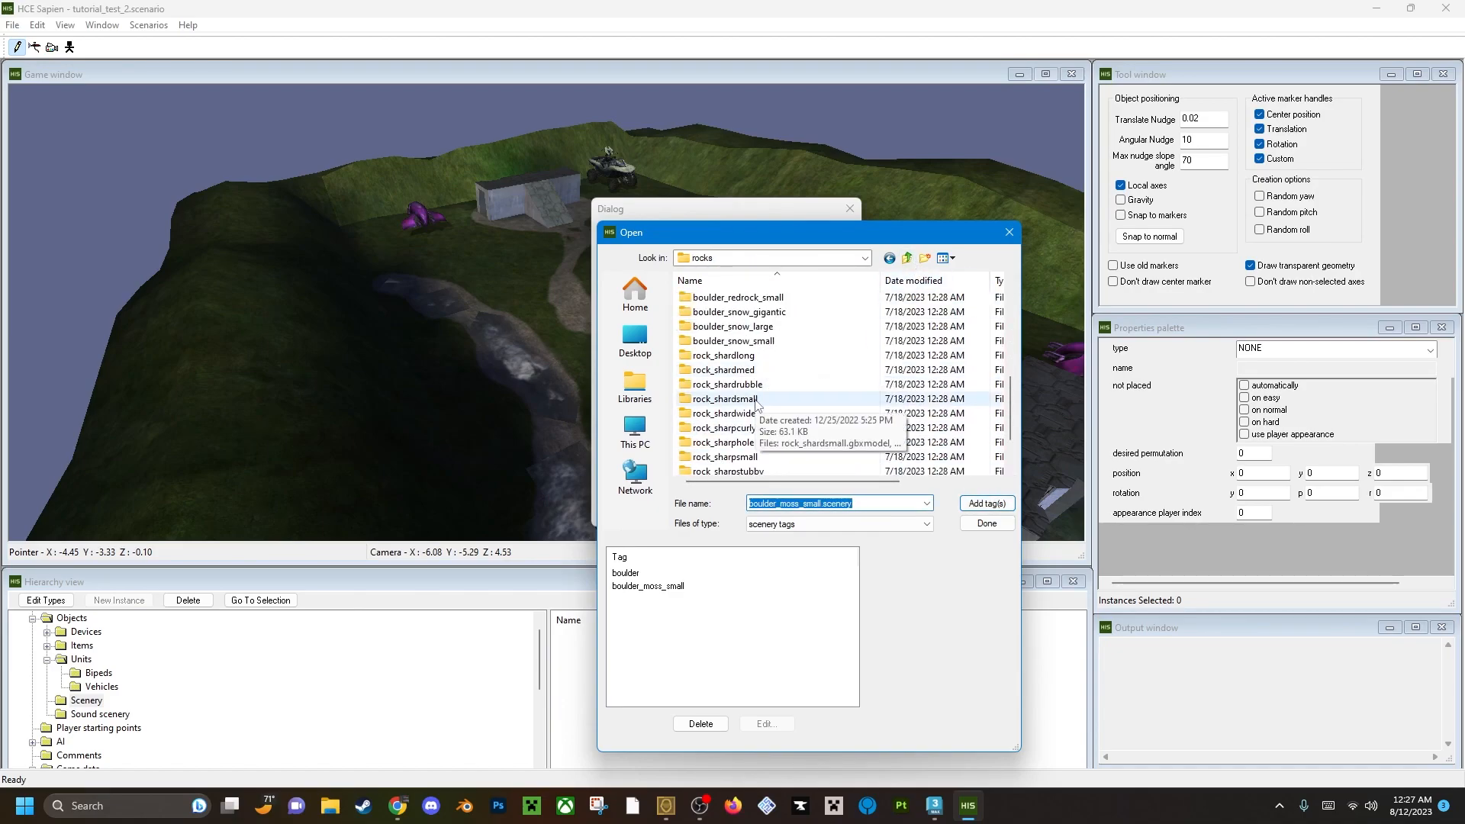
pyautogui.doubleClick(756, 399)
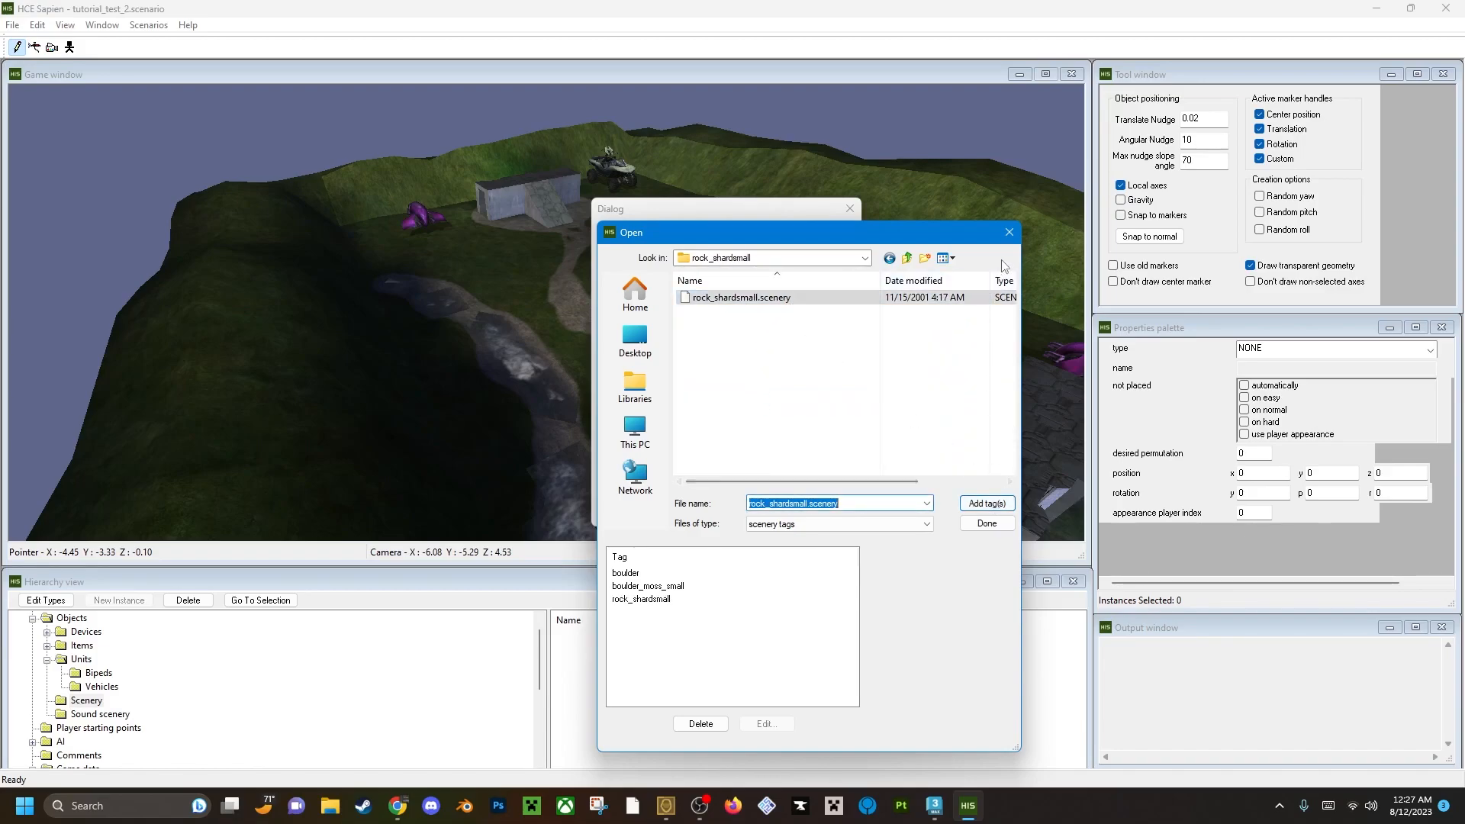
pyautogui.click(1015, 233)
pyautogui.click(846, 210)
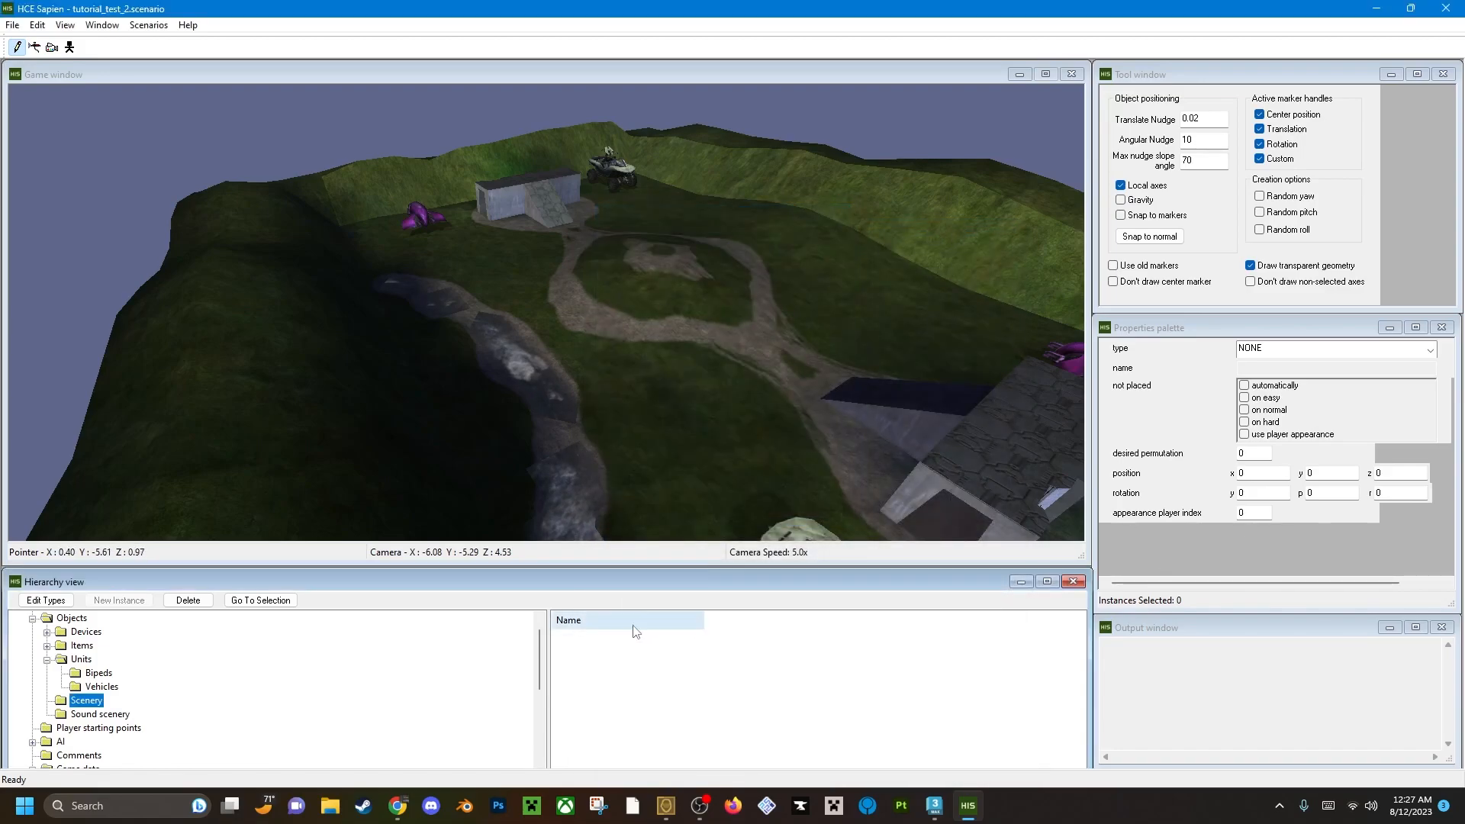
# Set the scenery type to boulder and place three boulders along the stream bed.
pyautogui.click(1289, 351)
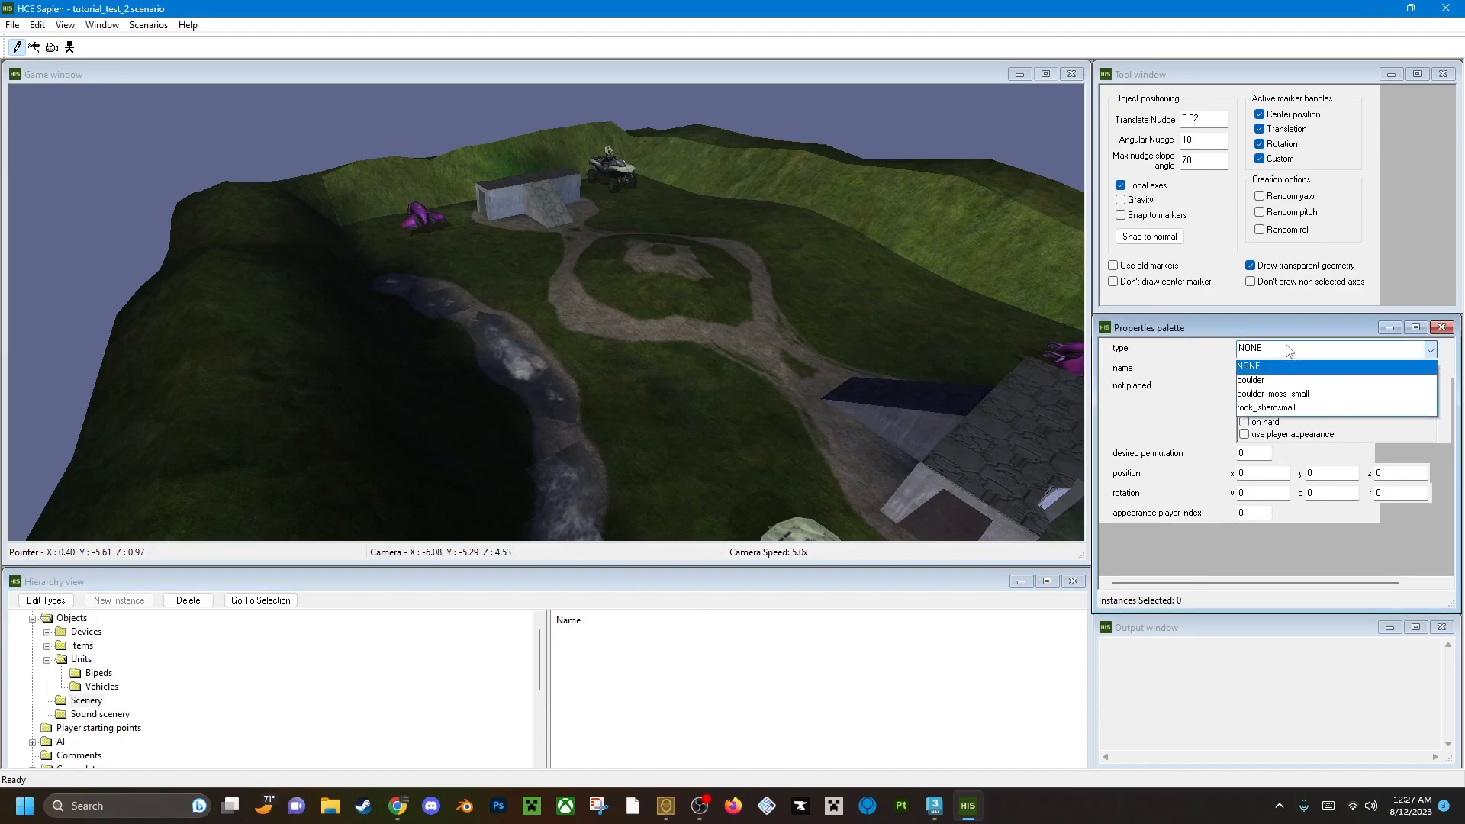
pyautogui.click(1291, 382)
pyautogui.moveTo(839, 412); pyautogui.dragTo(801, 435, button='middle')
pyautogui.press('w')
pyautogui.moveTo(546, 229); pyautogui.dragTo(501, 363, button='middle')
pyautogui.press('w')
pyautogui.rightClick(469, 292)
pyautogui.press('a')
pyautogui.rightClick(512, 320)
pyautogui.moveTo(512, 313); pyautogui.dragTo(717, 258, button='middle')
pyautogui.press('a')
pyautogui.rightClick(753, 287)
# Place two more boulders at the stream's end near the purple Banshee, the last at about x -4.36, y 2.55.
pyautogui.moveTo(753, 286); pyautogui.dragTo(766, 283)
pyautogui.press('w')
pyautogui.press('d')
pyautogui.moveTo(766, 283); pyautogui.dragTo(681, 283, button='middle')
pyautogui.press('d')
pyautogui.rightClick(455, 340)
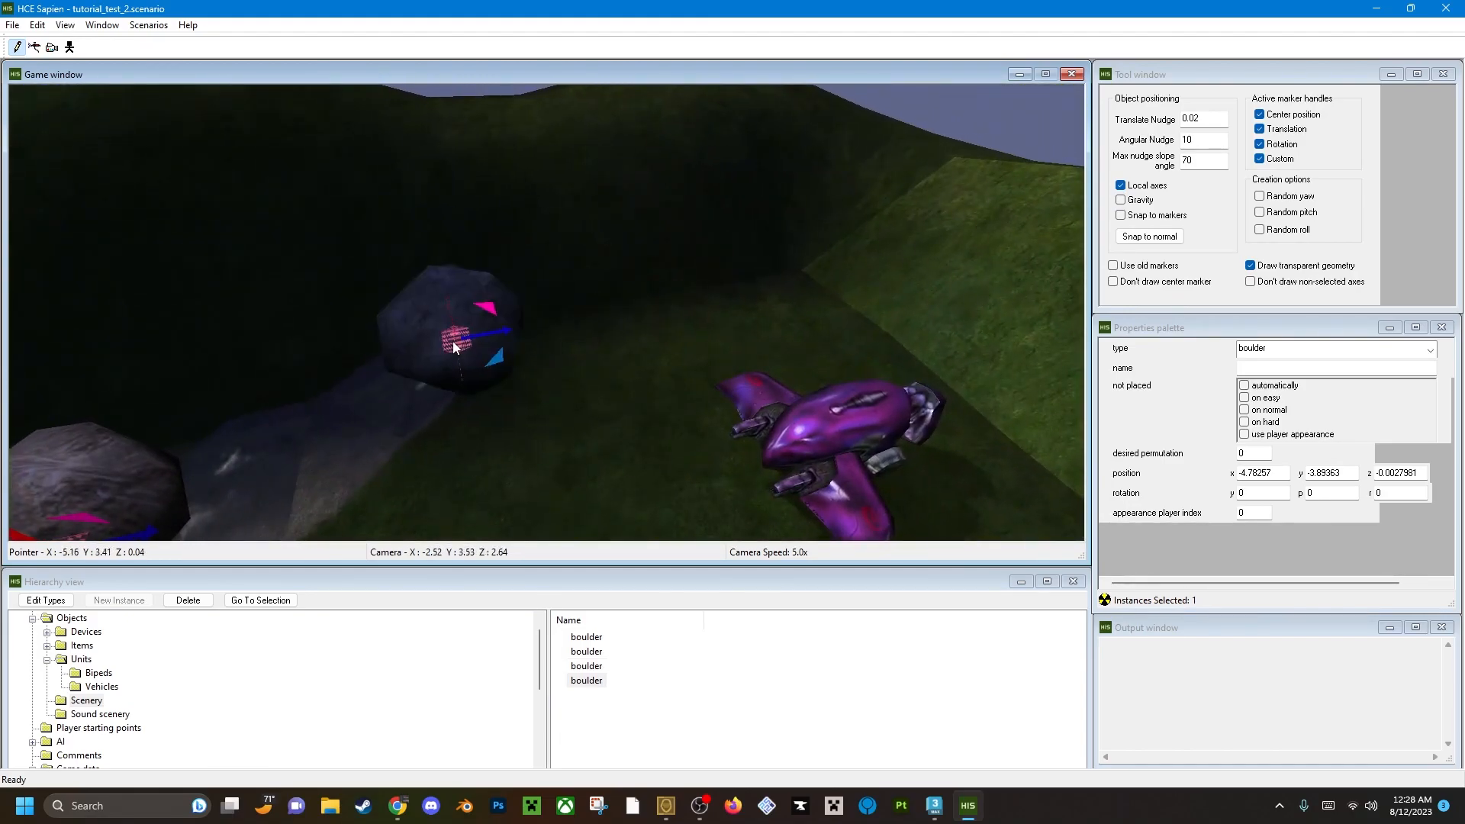
pyautogui.rightClick(341, 445)
pyautogui.press('a')
pyautogui.moveTo(341, 444); pyautogui.dragTo(279, 477, button='middle')
pyautogui.press('d')
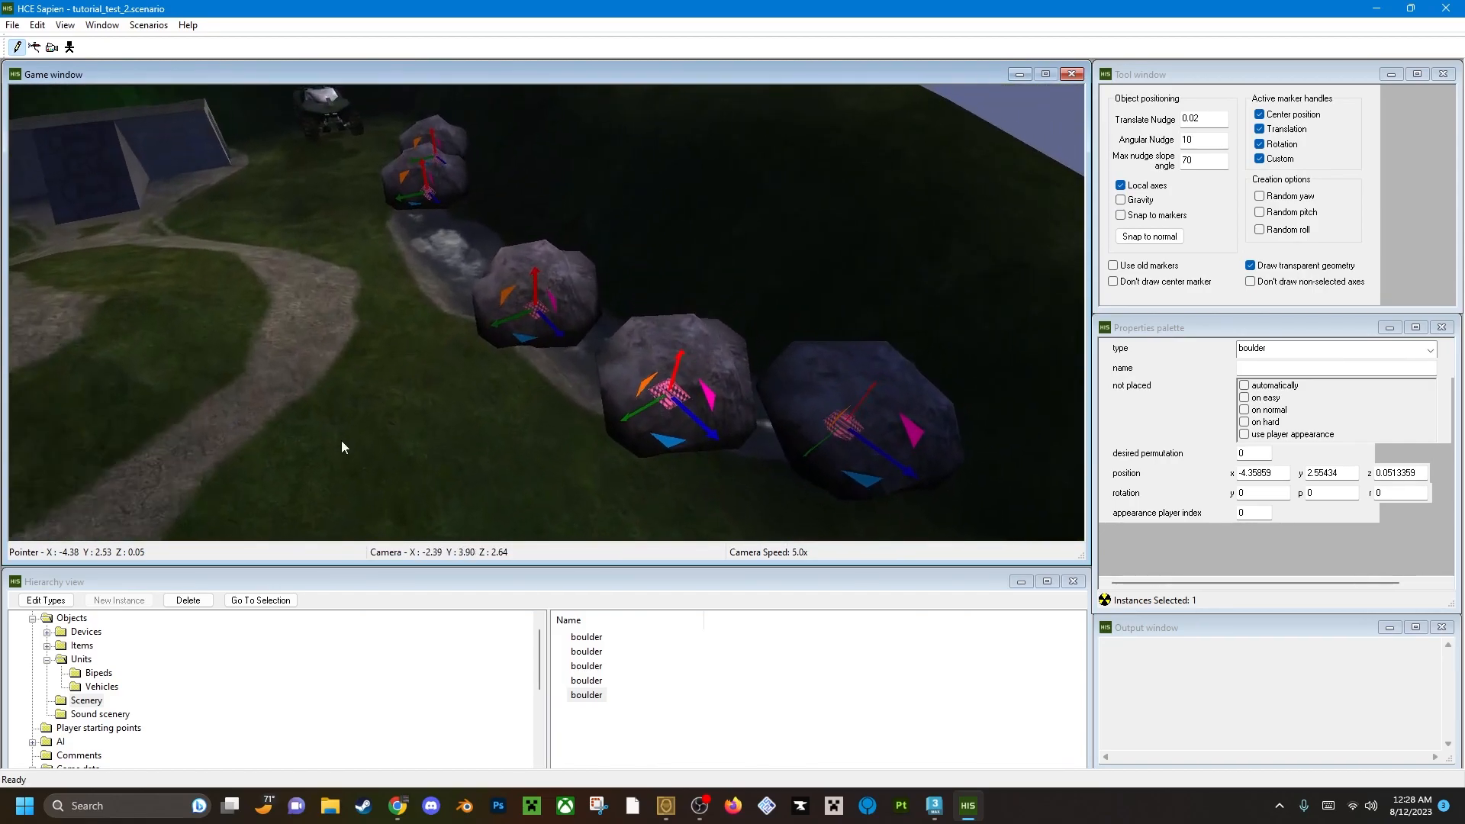
# Delete the middle boulder of the stream at about x -4.01, y 1.08.
pyautogui.click(533, 322)
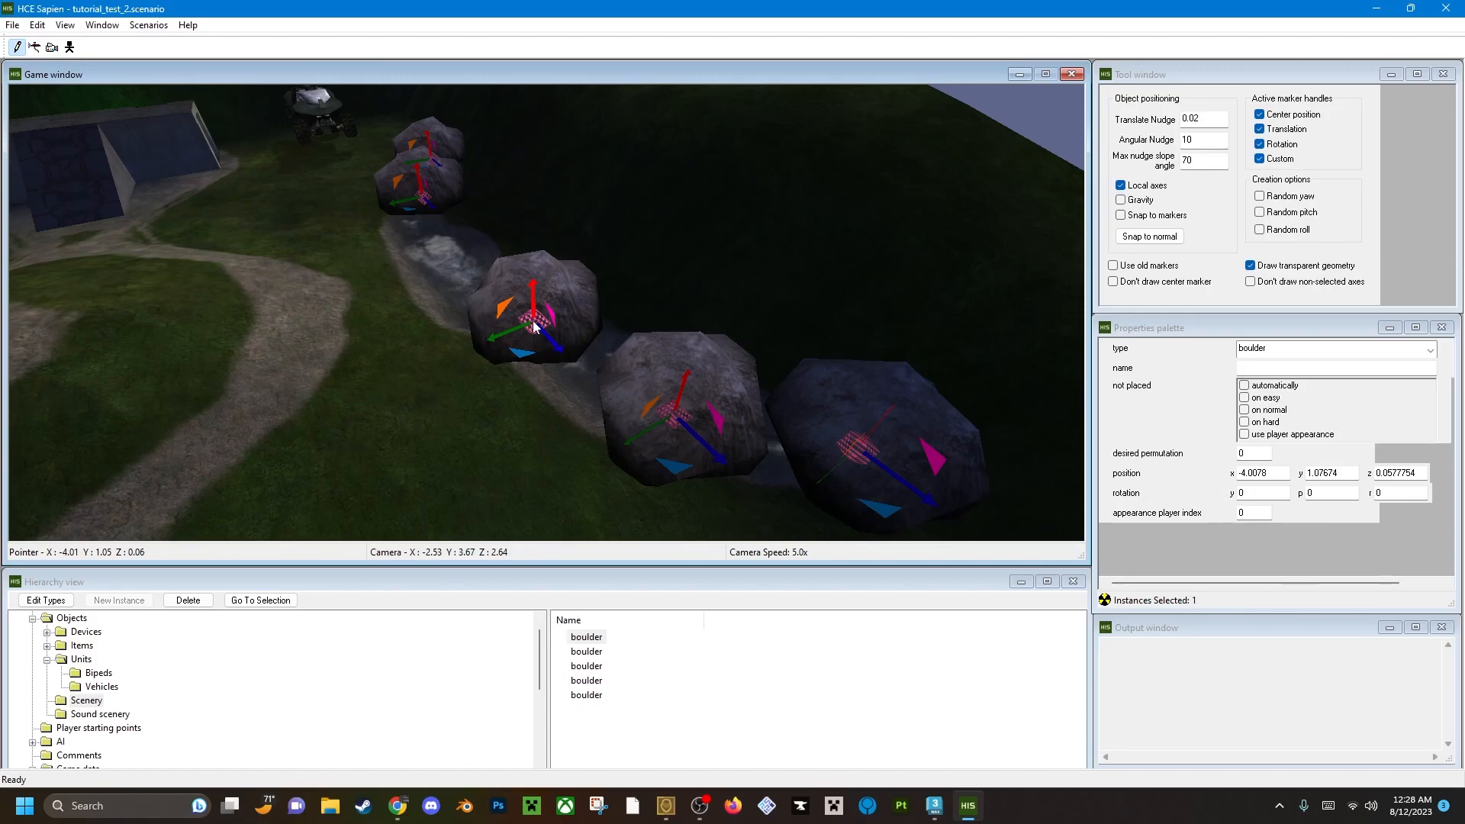
pyautogui.press('Delete')
pyautogui.moveTo(721, 456); pyautogui.dragTo(667, 431, button='middle')
pyautogui.press('a')
pyautogui.press('w')
# Select all four remaining boulders and change their type to boulder_moss_small.
pyautogui.click(629, 487)
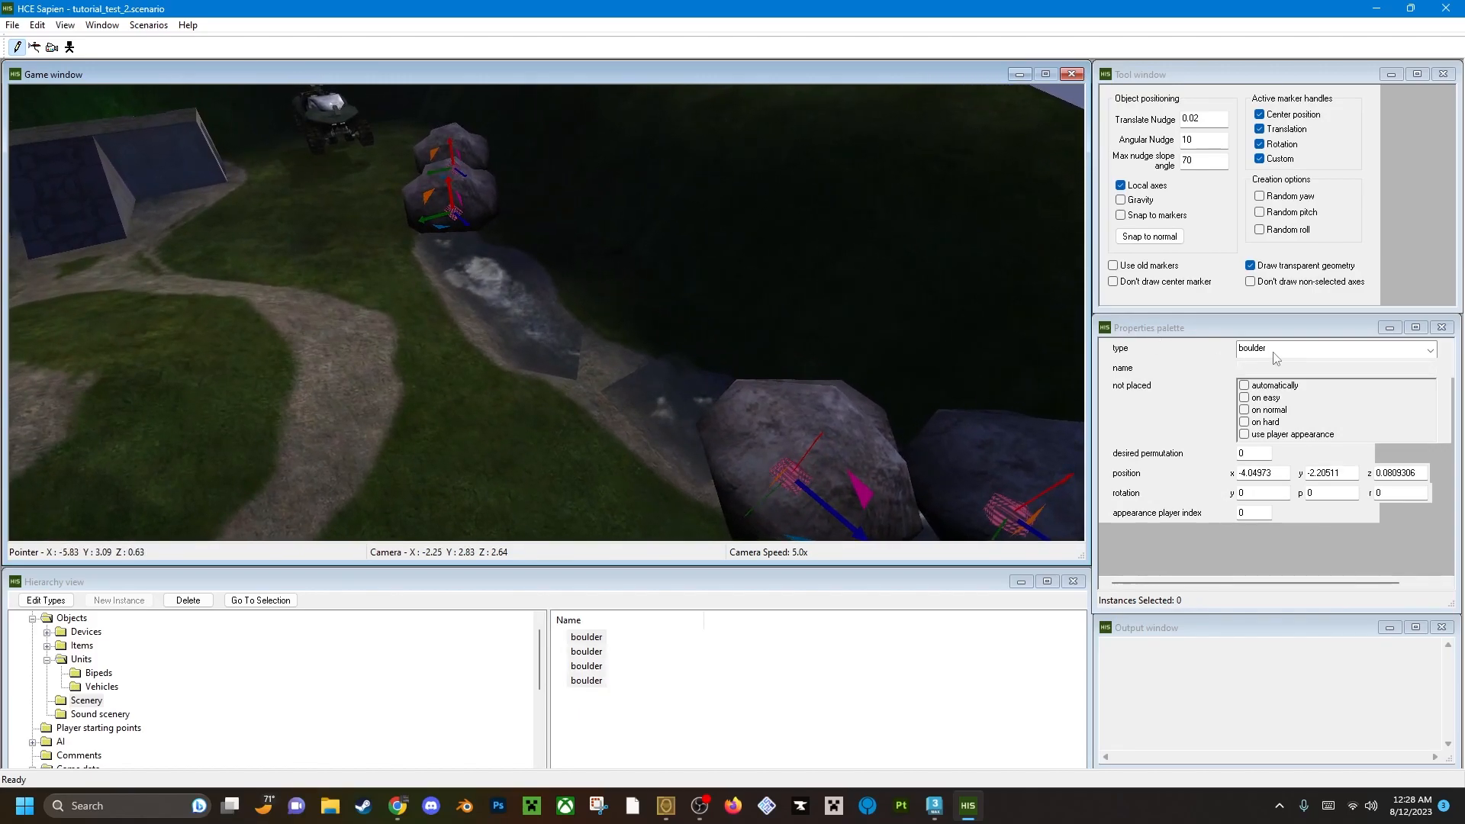
pyautogui.click(747, 696)
pyautogui.click(1299, 347)
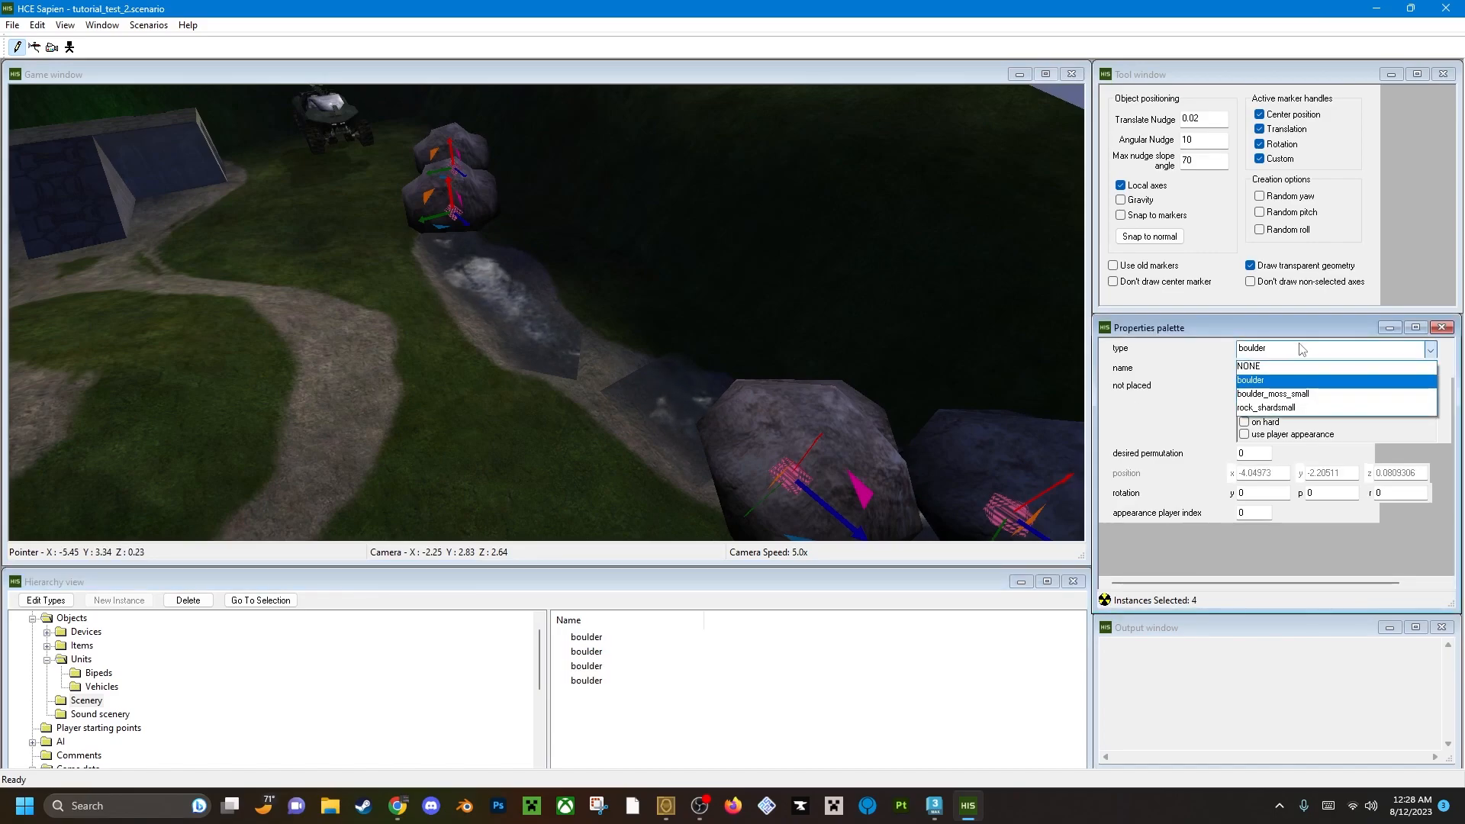
pyautogui.click(1295, 395)
pyautogui.click(791, 662)
# Place another boulder_moss_small in the middle of the stream at about x -4.01, y 1.07, z 0.06.
pyautogui.moveTo(645, 347); pyautogui.dragTo(639, 345, button='middle')
pyautogui.press('w')
pyautogui.rightClick(602, 325)
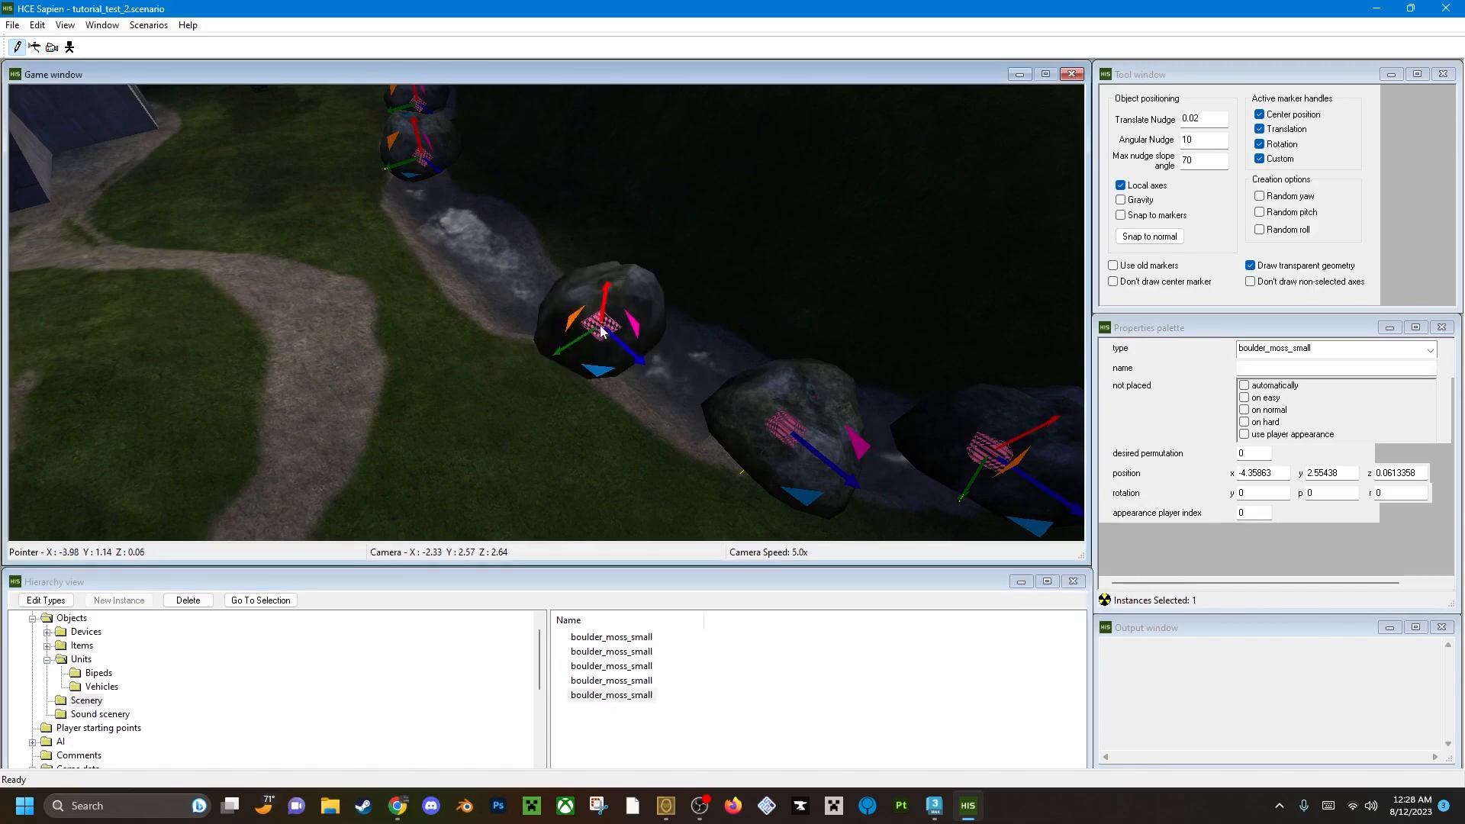
pyautogui.moveTo(597, 321); pyautogui.dragTo(597, 319)
# Fly around the level to examine the mossy boulders, bases and vehicles from several viewpoints.
pyautogui.press('a')
pyautogui.moveTo(597, 318); pyautogui.dragTo(213, 340, button='middle')
pyautogui.press('w')
pyautogui.press('a')
pyautogui.press('w')
pyautogui.press('s')
pyautogui.press('s')
pyautogui.click(726, 646)
pyautogui.press('d')
pyautogui.press('d')
pyautogui.press('d')
pyautogui.click(822, 729)
pyautogui.moveTo(252, 428); pyautogui.dragTo(501, 238, button='middle')
pyautogui.press('w')
pyautogui.press('d')
pyautogui.press('d')
pyautogui.press('f')
pyautogui.press('w')
pyautogui.press('a')
pyautogui.moveTo(453, 383); pyautogui.dragTo(817, 420, button='middle')
pyautogui.press('d')
pyautogui.press('w')
pyautogui.press('w')
pyautogui.press('s')
pyautogui.press('s')
pyautogui.press('a')
pyautogui.press('w')
pyautogui.press('a')
pyautogui.press('s')
pyautogui.press('a')
pyautogui.press('r')
pyautogui.moveTo(668, 331); pyautogui.dragTo(656, 333, button='middle')
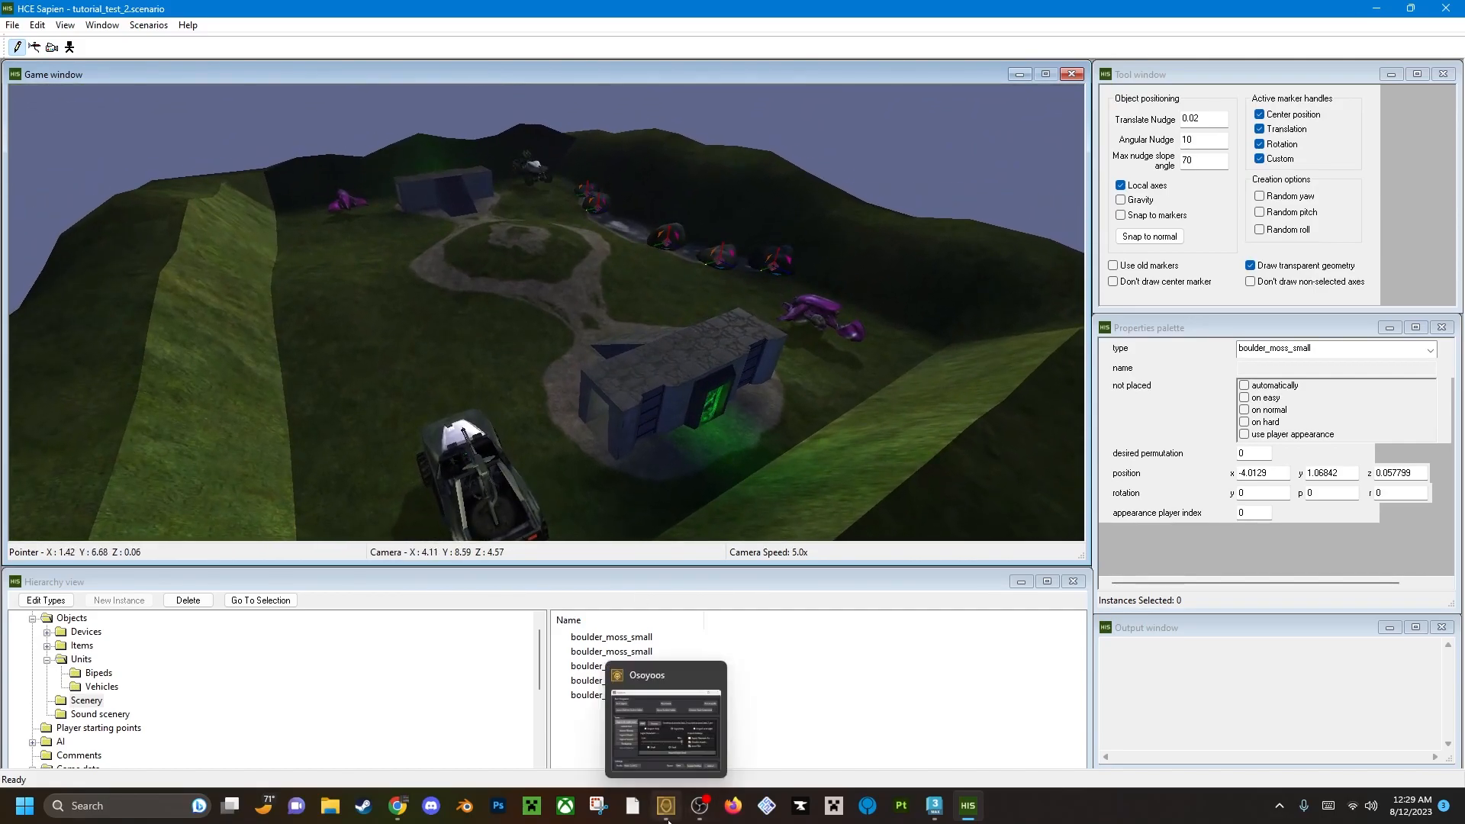
# Switch to Osoyoos, open the HCEEK toolkit folder and locate the halo_tag_test_windowed shortcut.
pyautogui.click(667, 820)
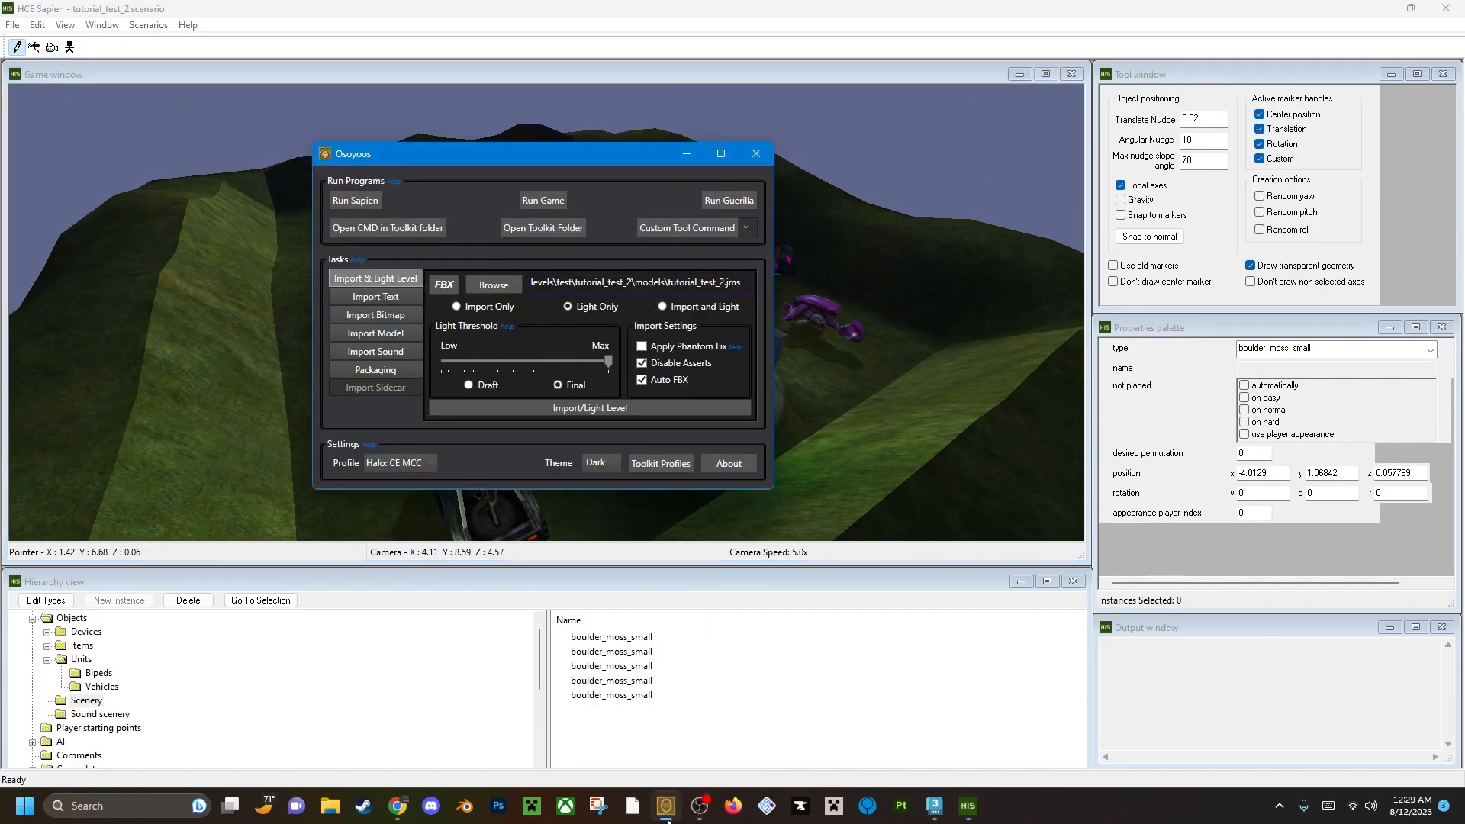
pyautogui.click(556, 228)
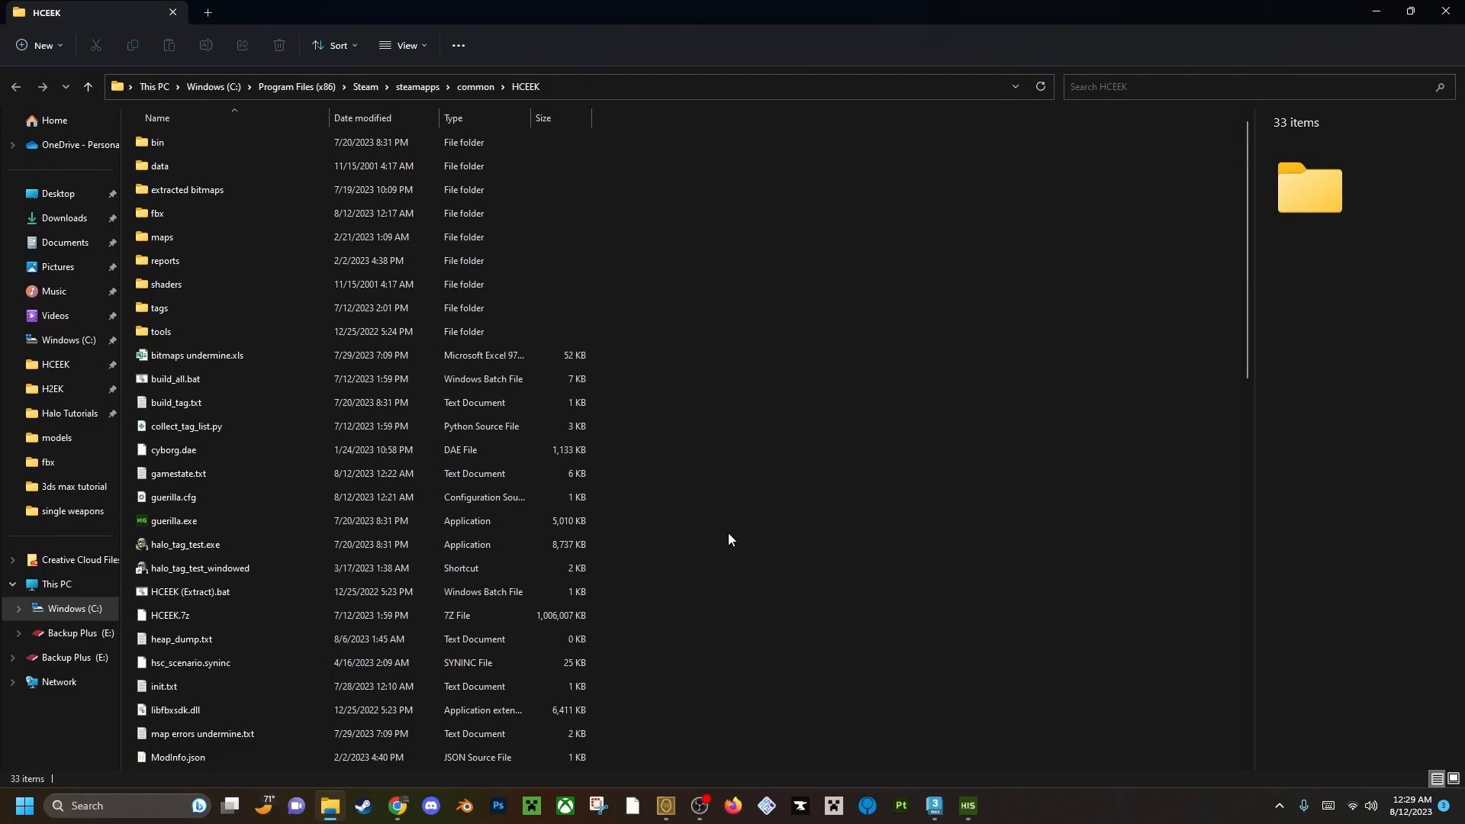
pyautogui.scroll(-1, 728, 534)
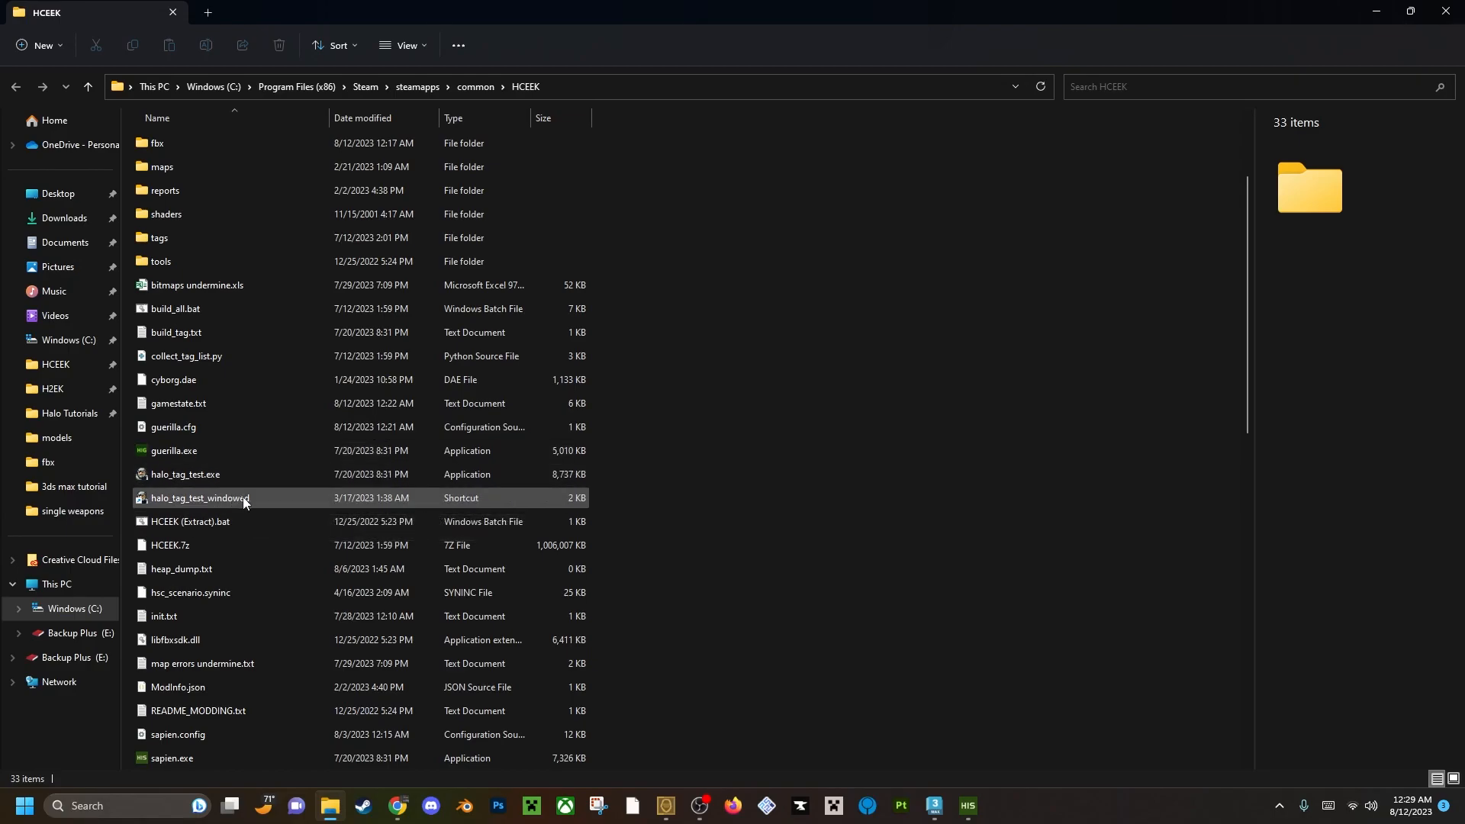
# Examine the target of the halo_tag_test_windowed shortcut in its properties and close them unchanged.
pyautogui.click(359, 507)
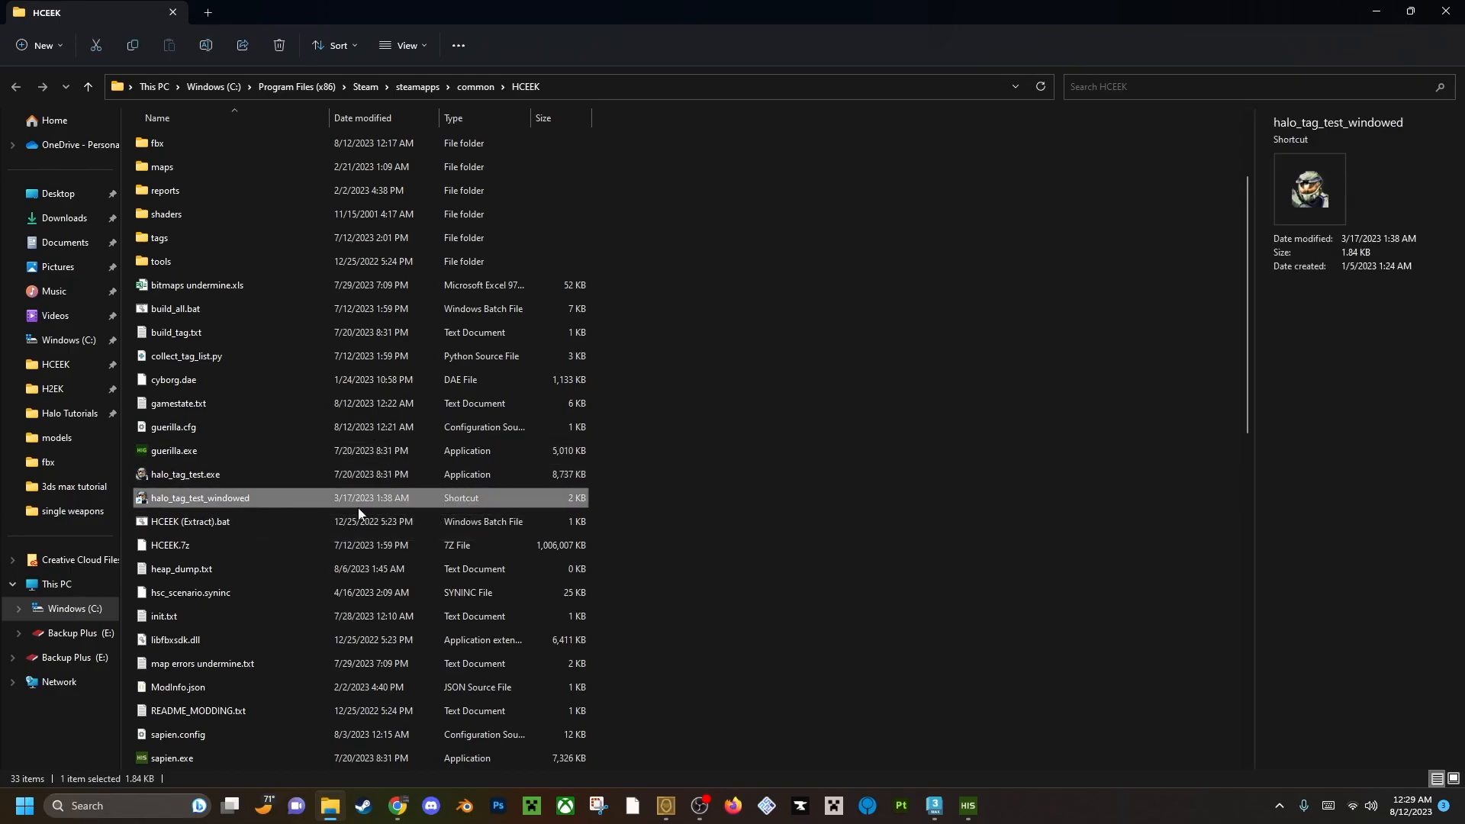
pyautogui.rightClick(254, 498)
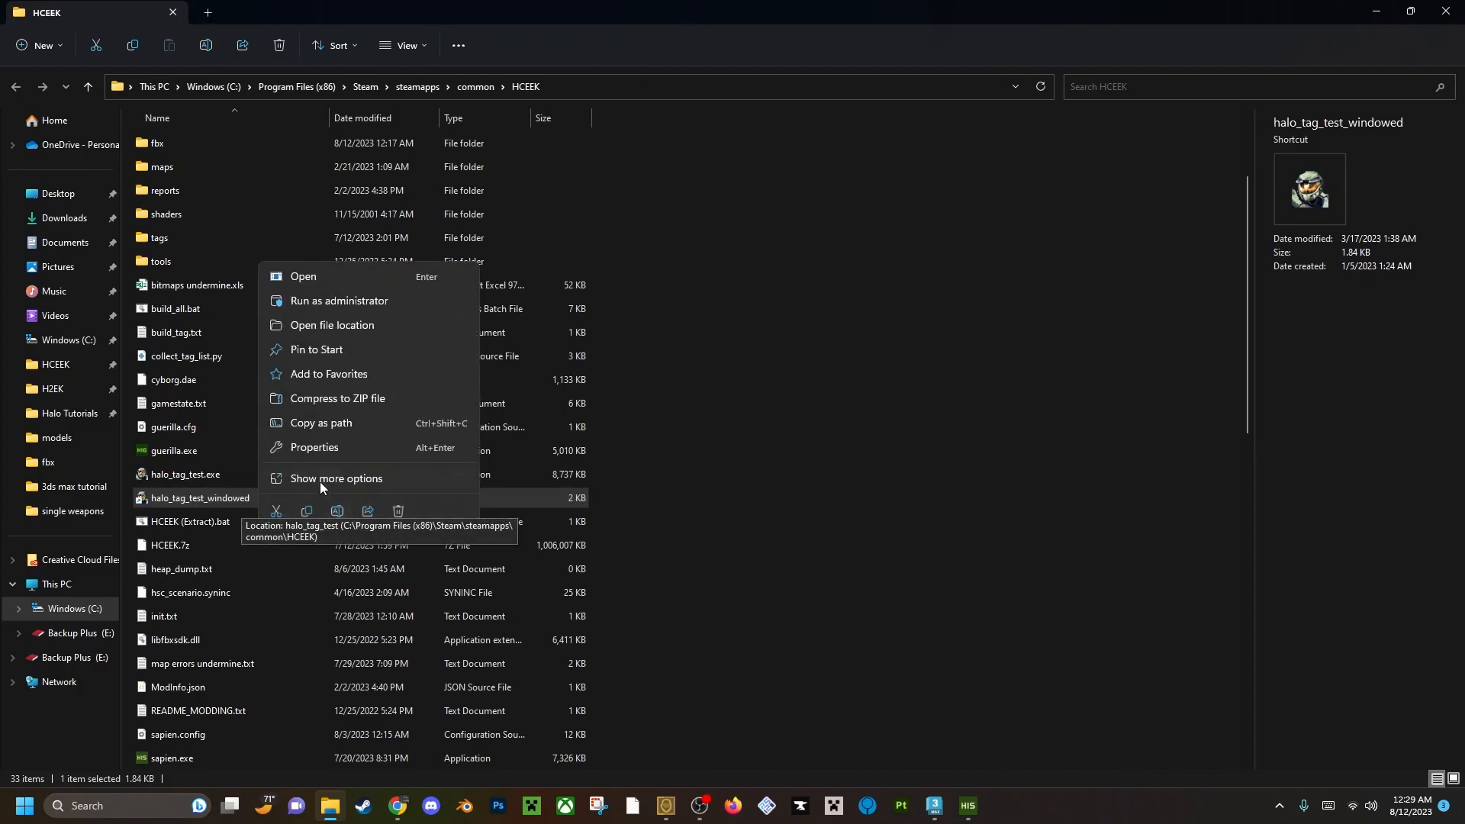
pyautogui.click(320, 479)
pyautogui.click(362, 468)
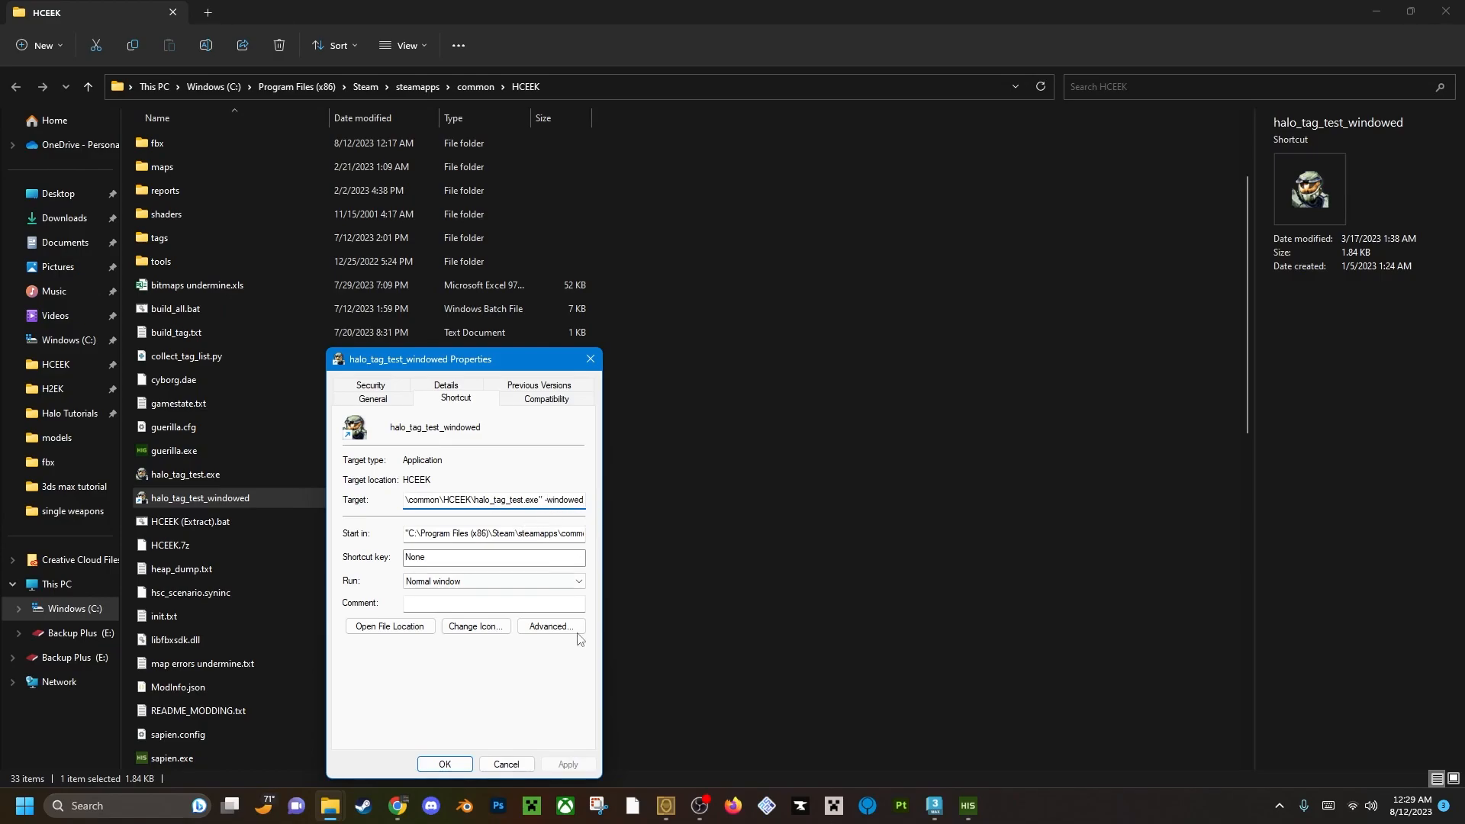
pyautogui.click(507, 764)
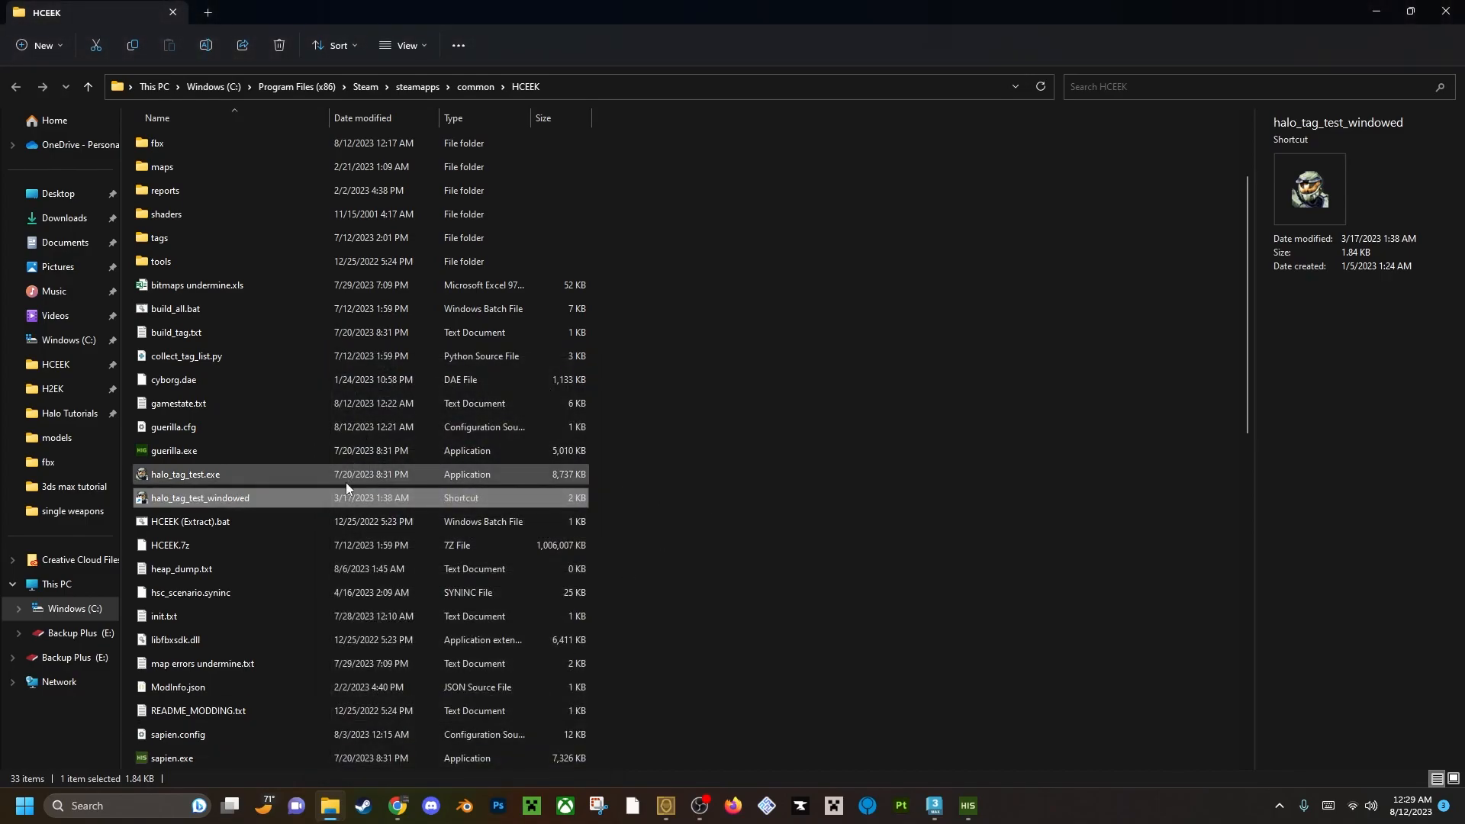
# Launch the game from the halo_tag_test_windowed shortcut and open the credits from its main menu.
pyautogui.click(758, 485)
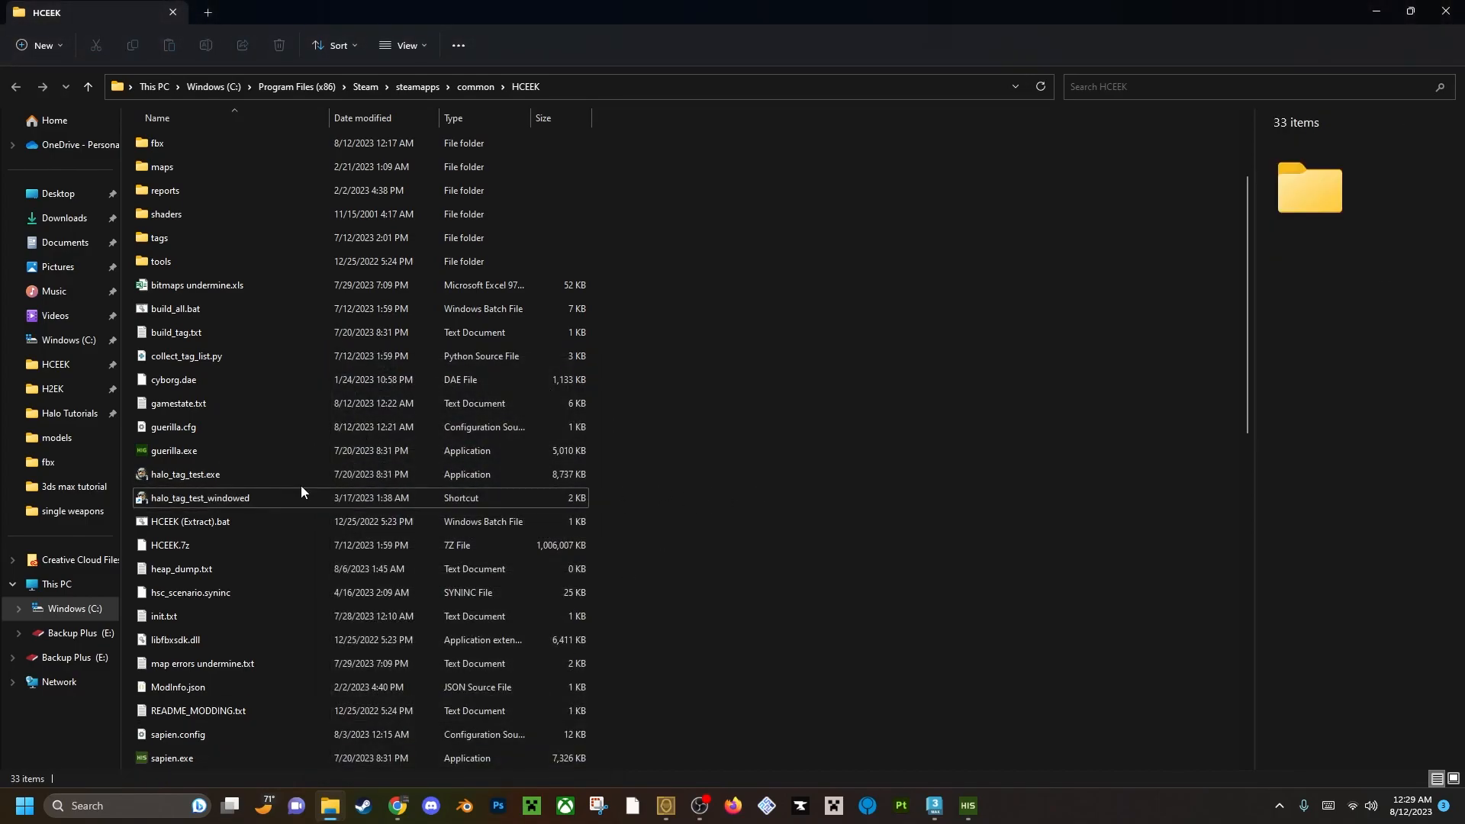
pyautogui.doubleClick(304, 494)
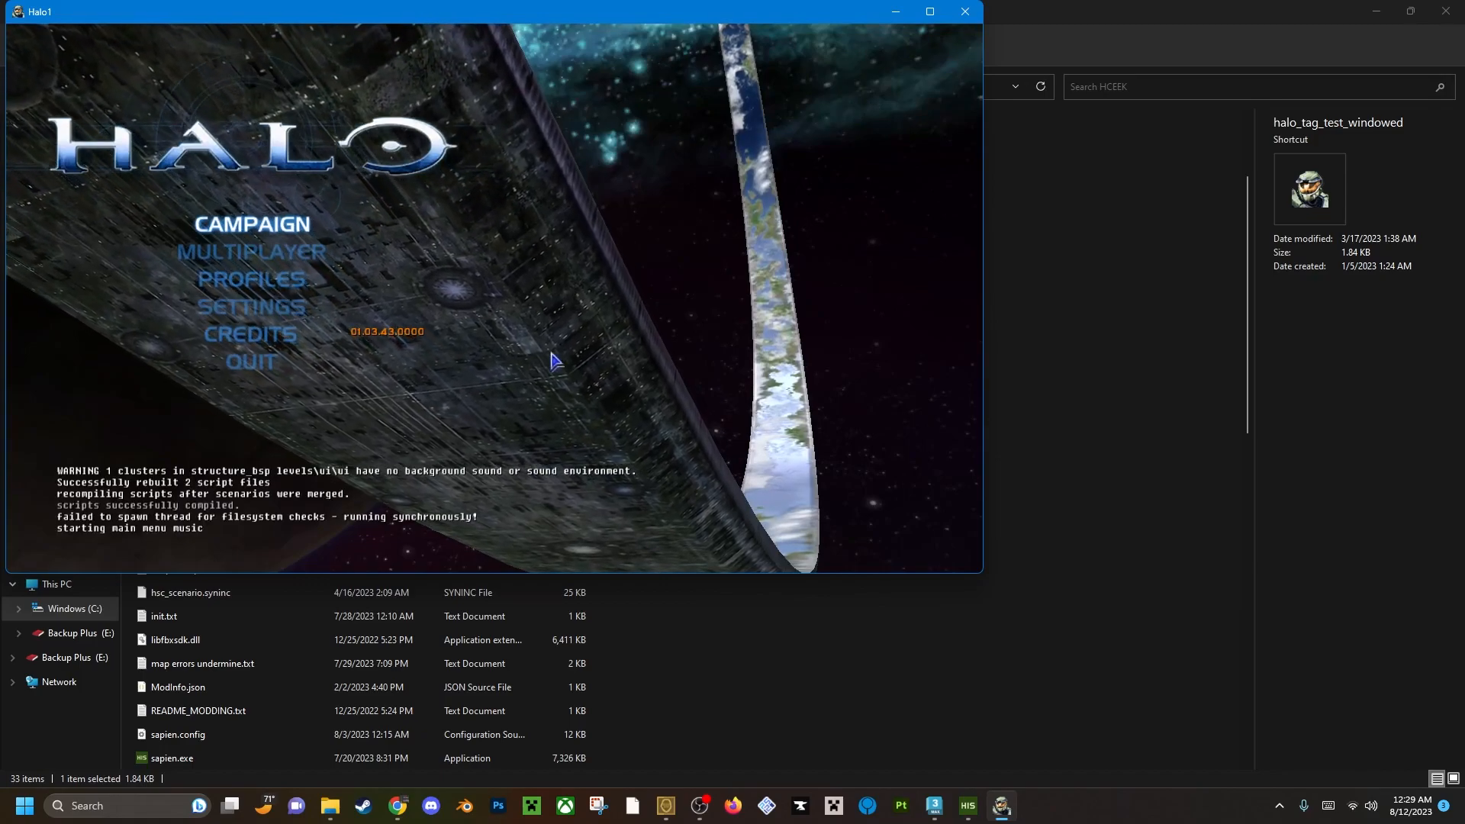
pyautogui.click(256, 308)
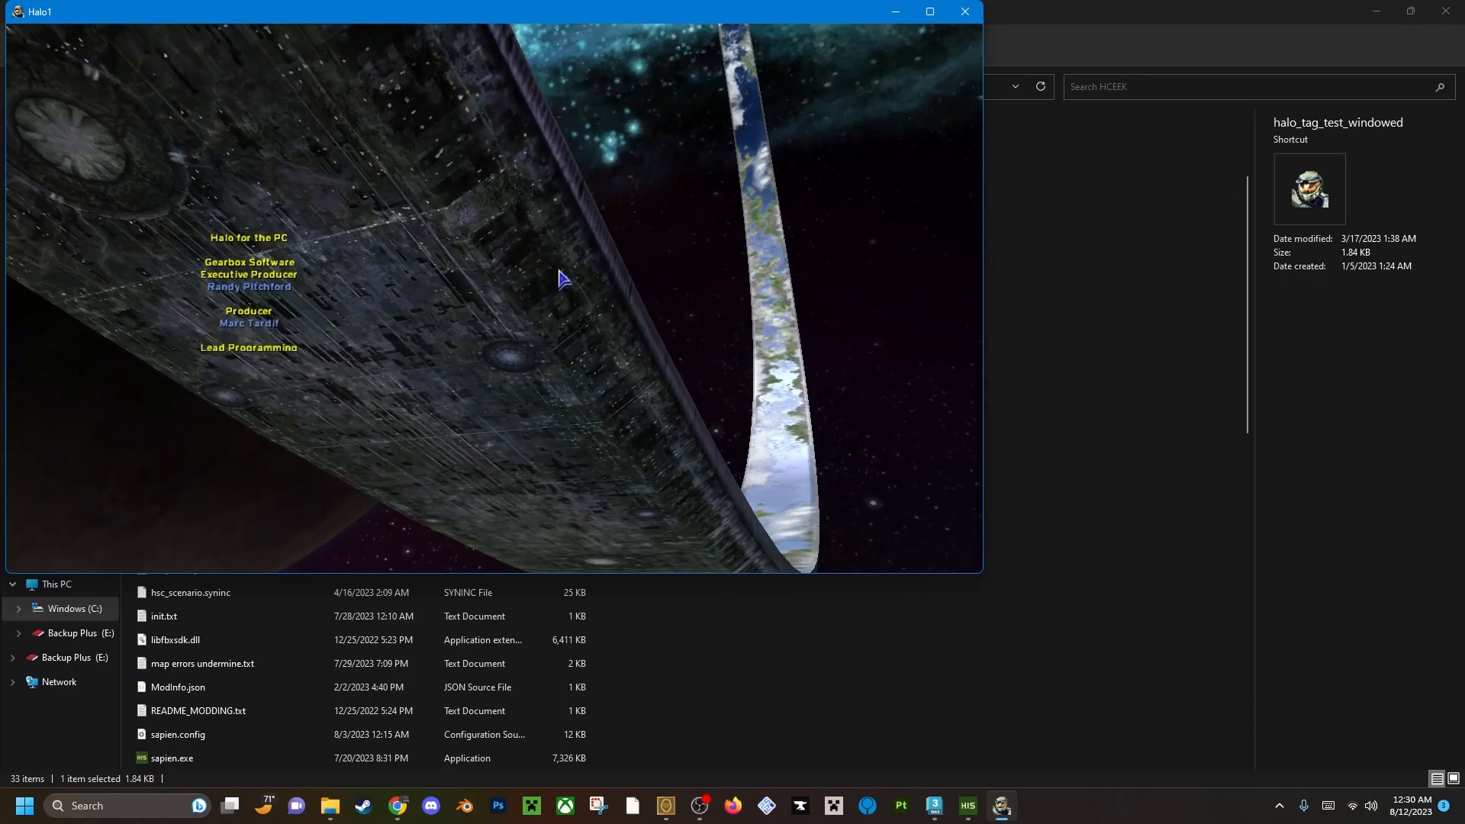
# Open the game console and enter the start of the map command, map_name levels\test\.
pyautogui.press('`')
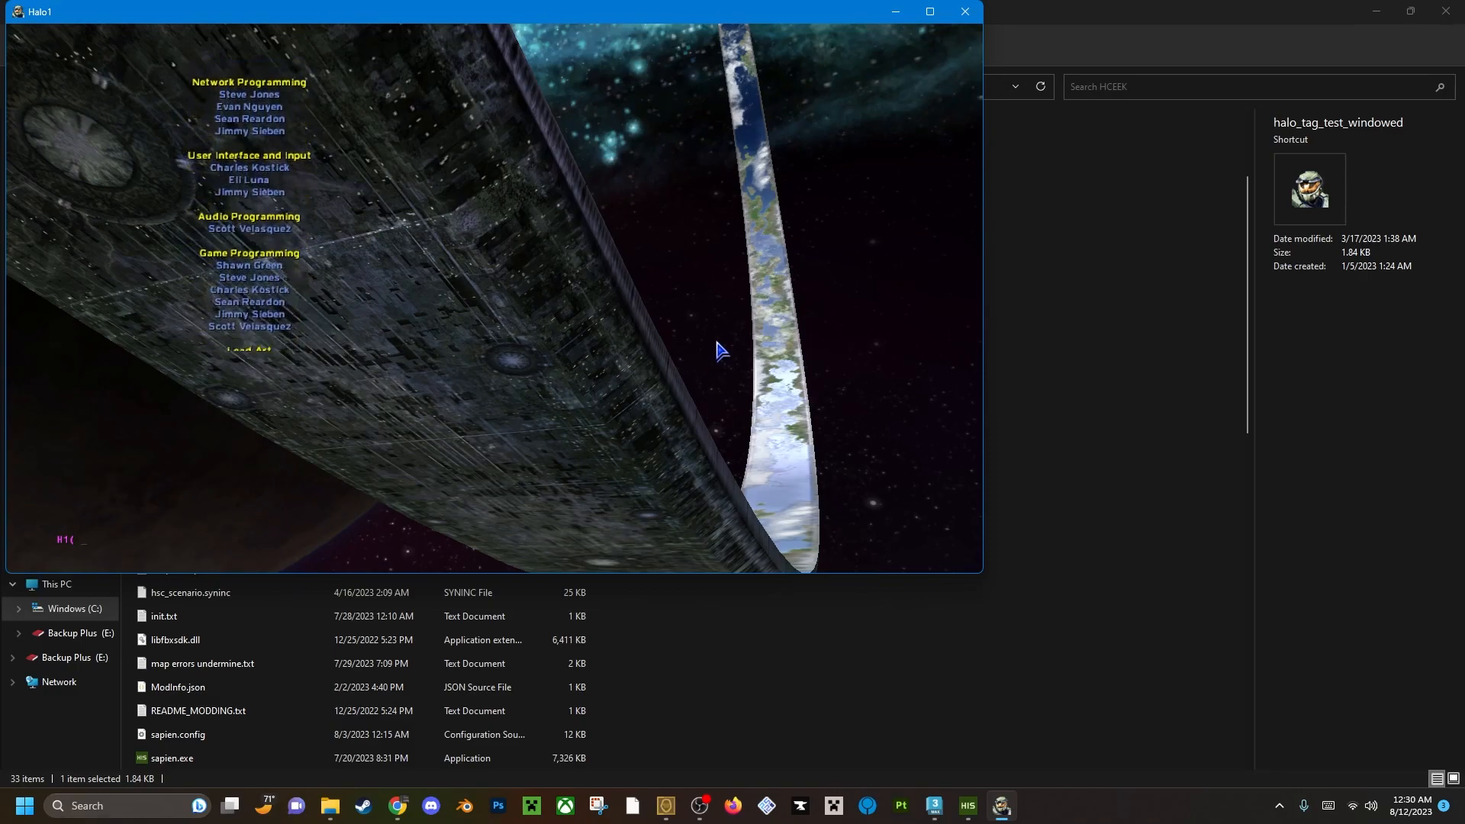
pyautogui.write('map_name levels')
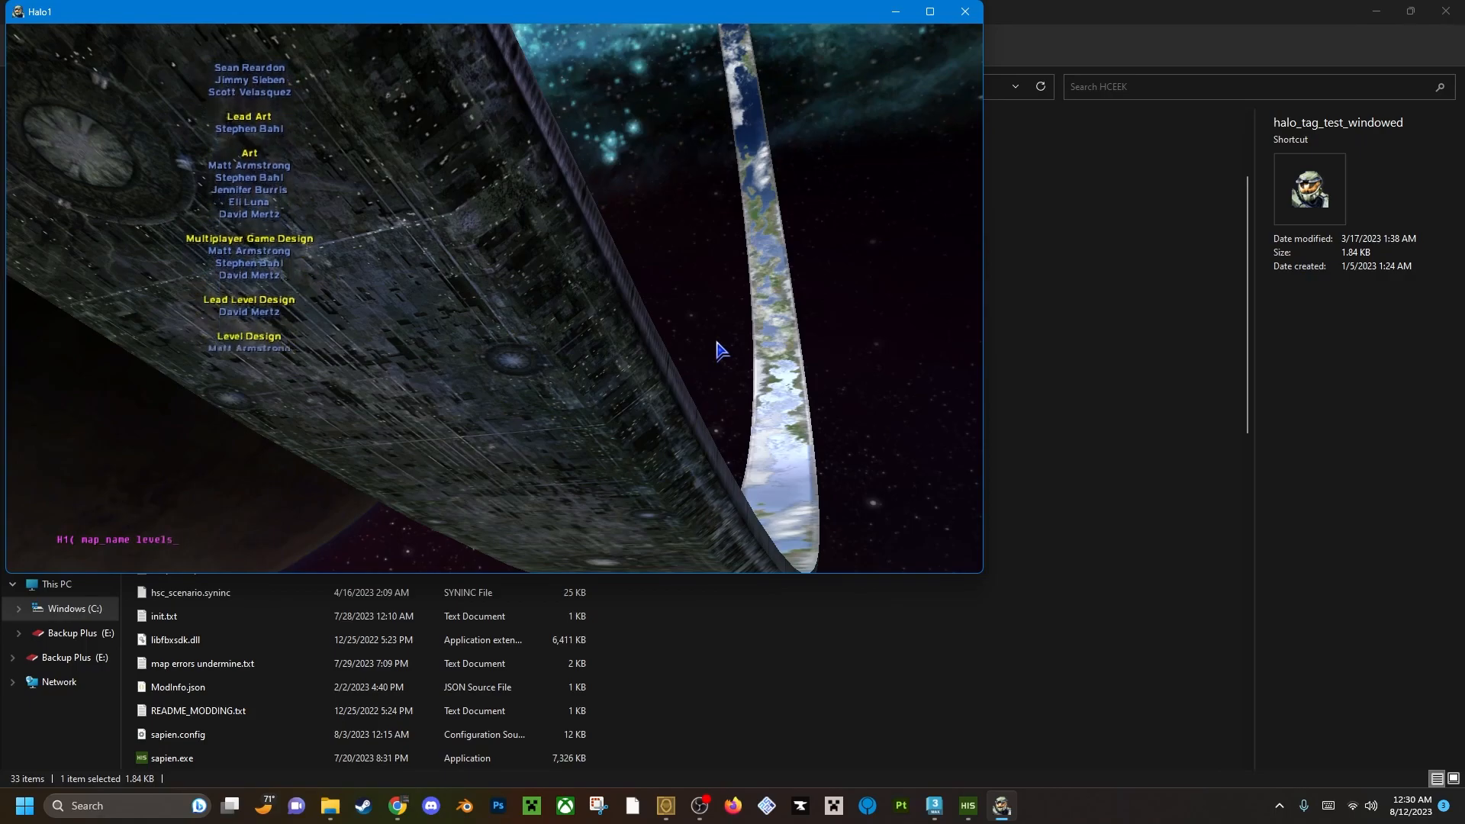
pyautogui.write('\\test\\')
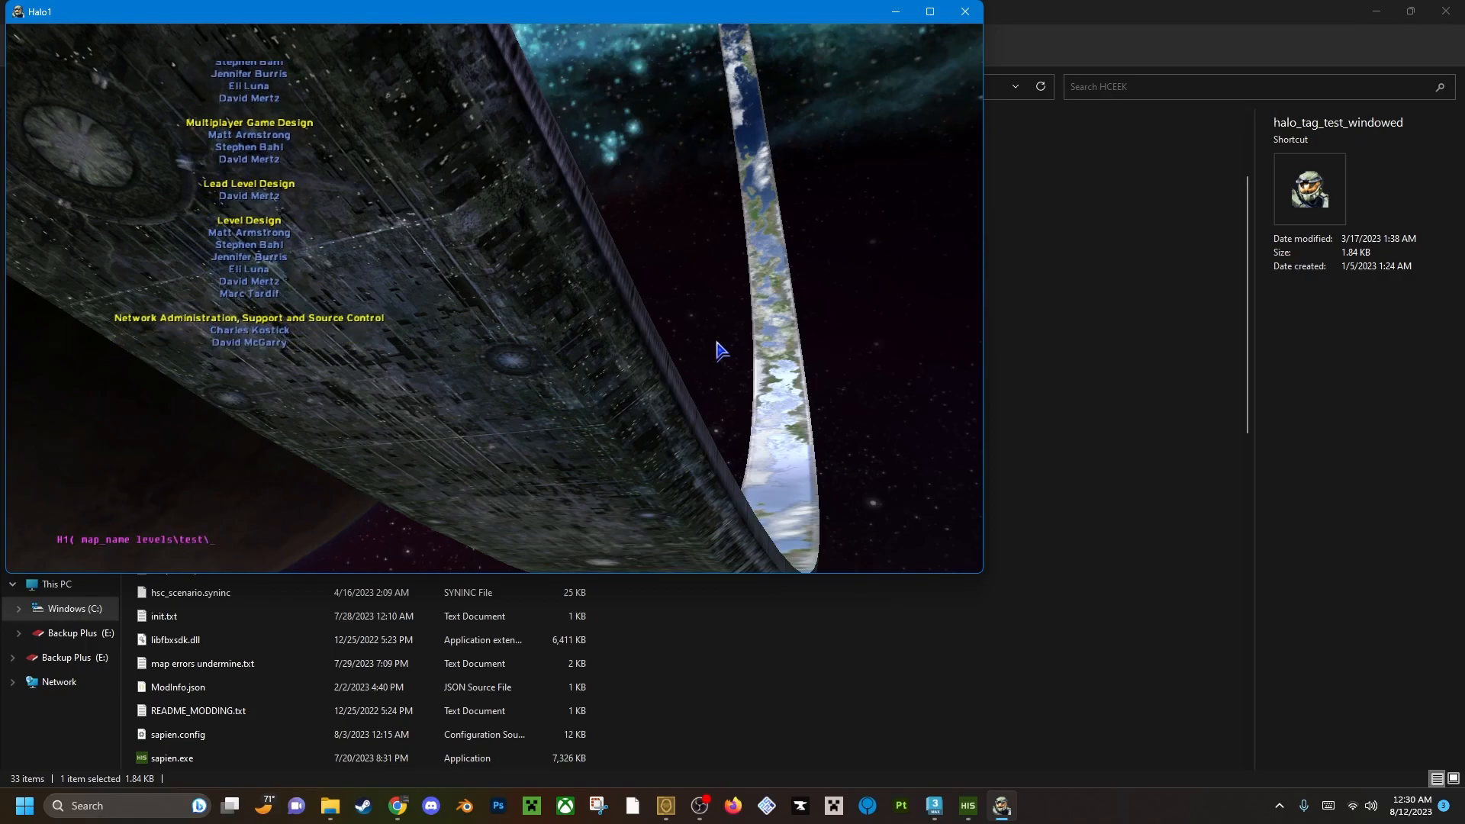
# Switch to the HCEEK folder and open tags\levels\test to look up the level's folder name.
pyautogui.hotkey('alt', 'Tab')
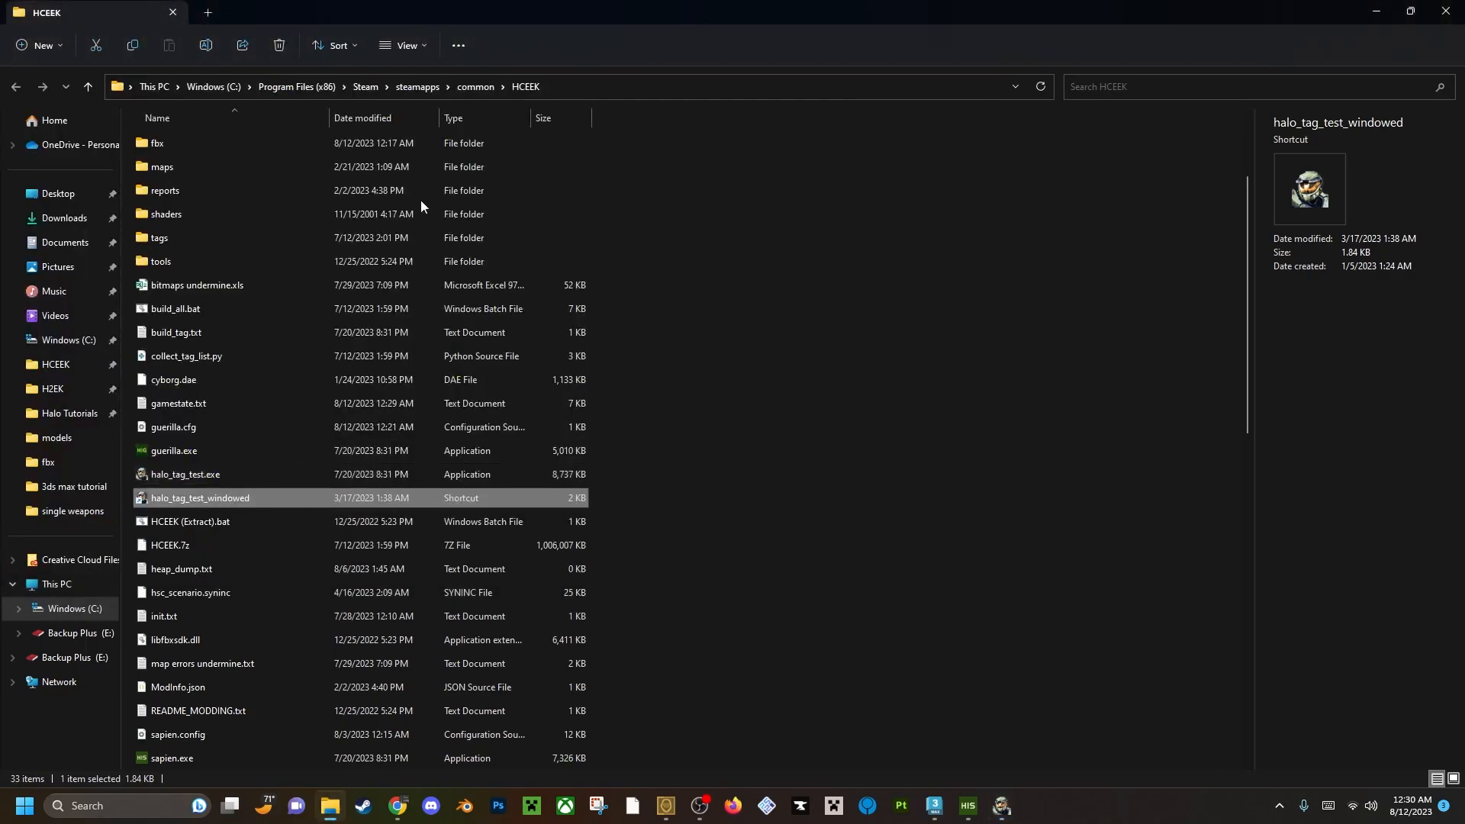
pyautogui.scroll(1, 235, 258)
pyautogui.doubleClick(187, 308)
pyautogui.click(174, 380)
pyautogui.doubleClick(174, 380)
pyautogui.doubleClick(203, 397)
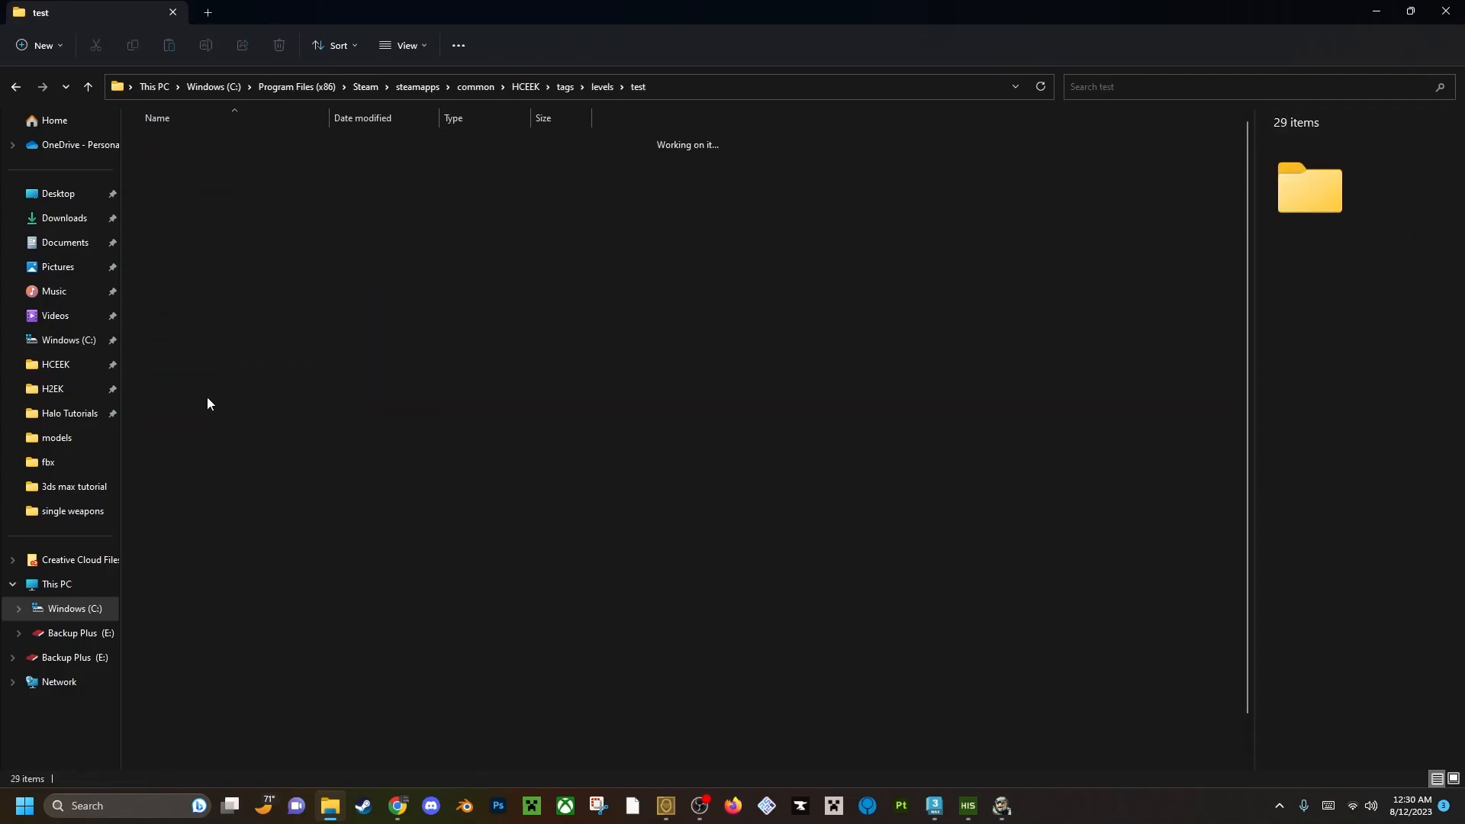
pyautogui.scroll(-1, 330, 515)
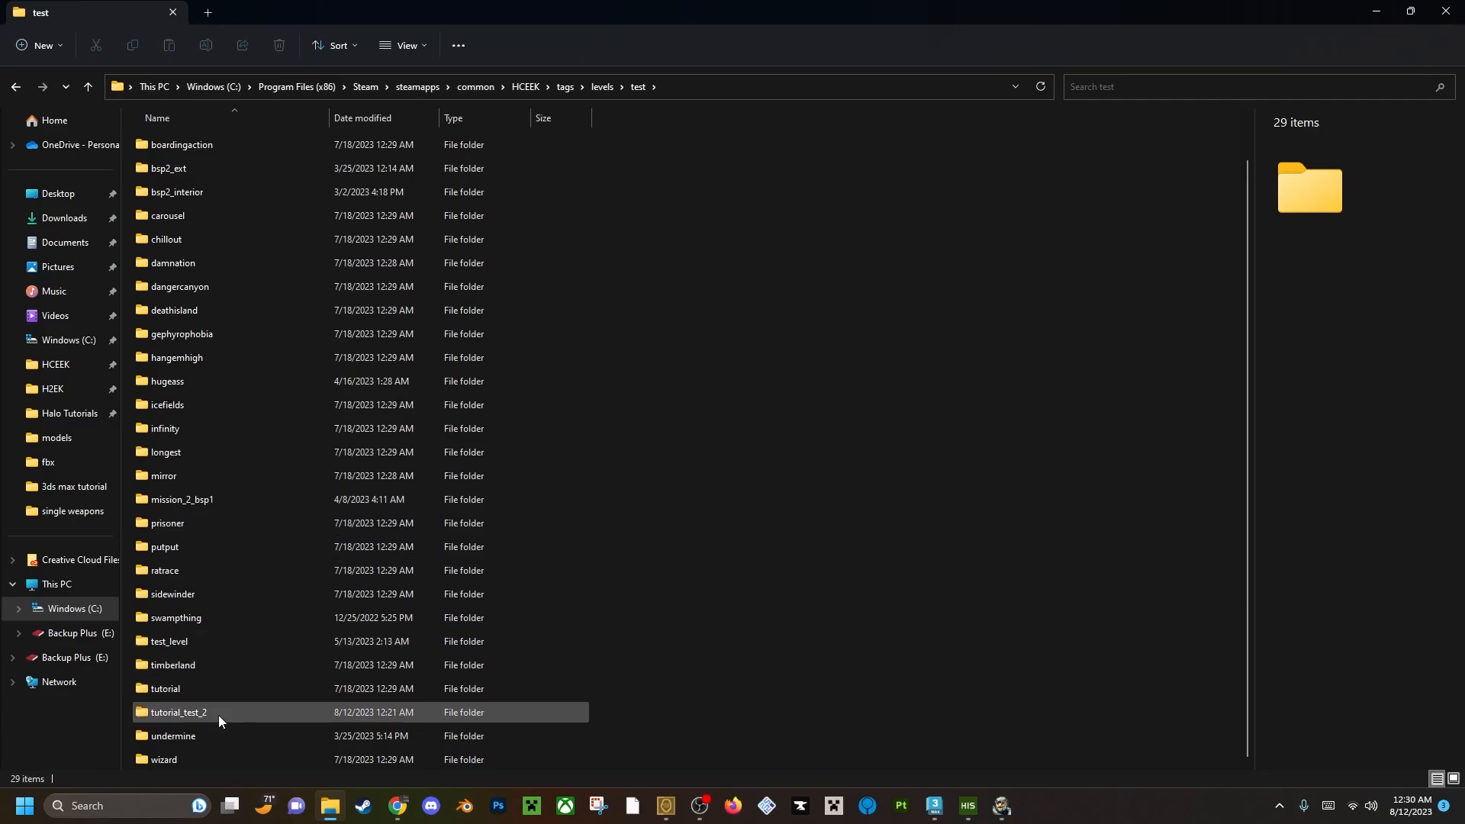
# Return to the game, complete the map_name command with tutorial_test_2\tutorial_test_2, run it and close the console.
pyautogui.hotkey('alt', 'Tab')
pyautogui.write('tyu')
pyautogui.press('BackSpace')
pyautogui.press('BackSpace')
pyautogui.write('utorial')
pyautogui.write('te')
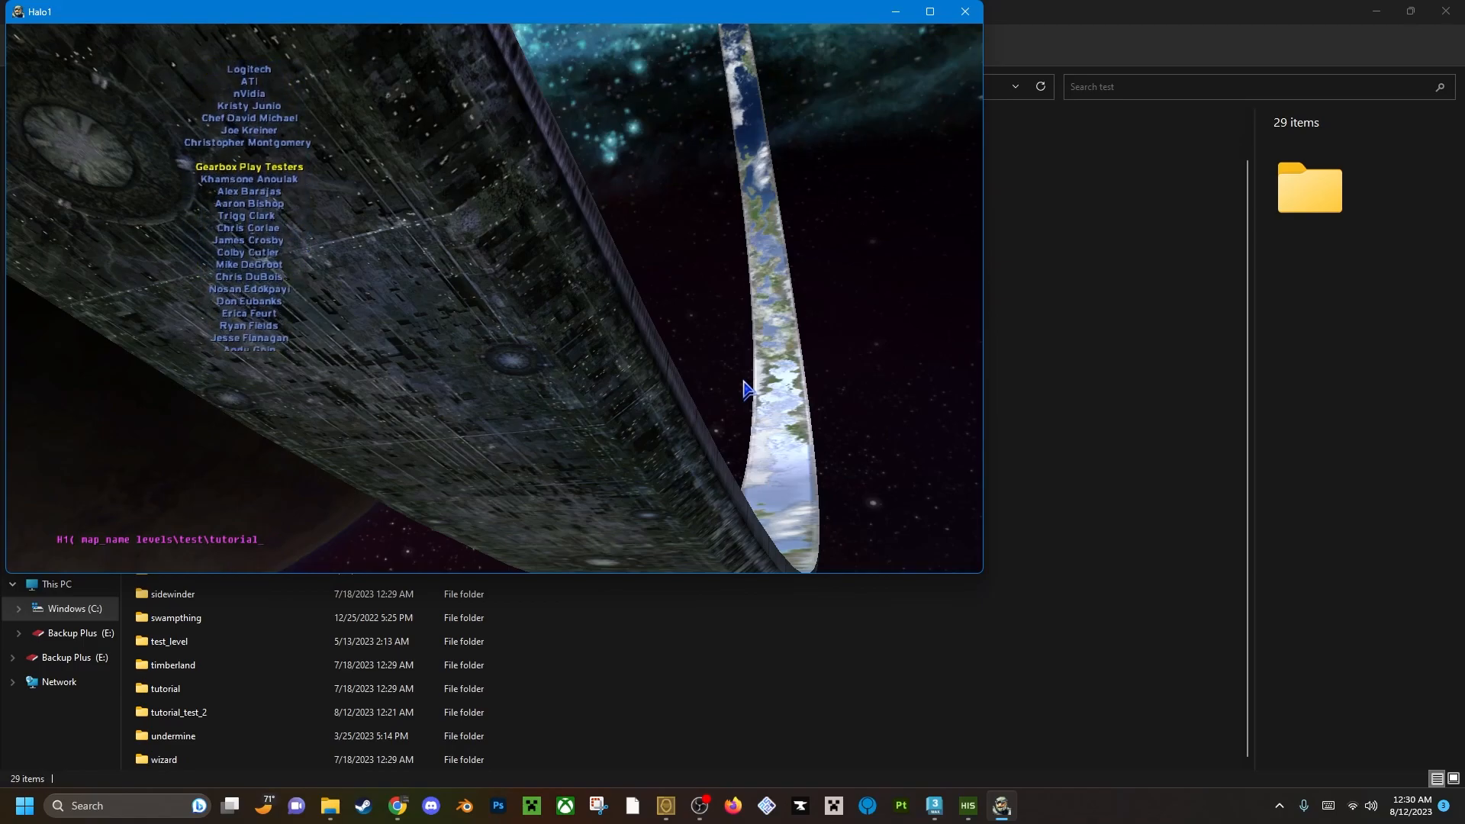
pyautogui.write('es')
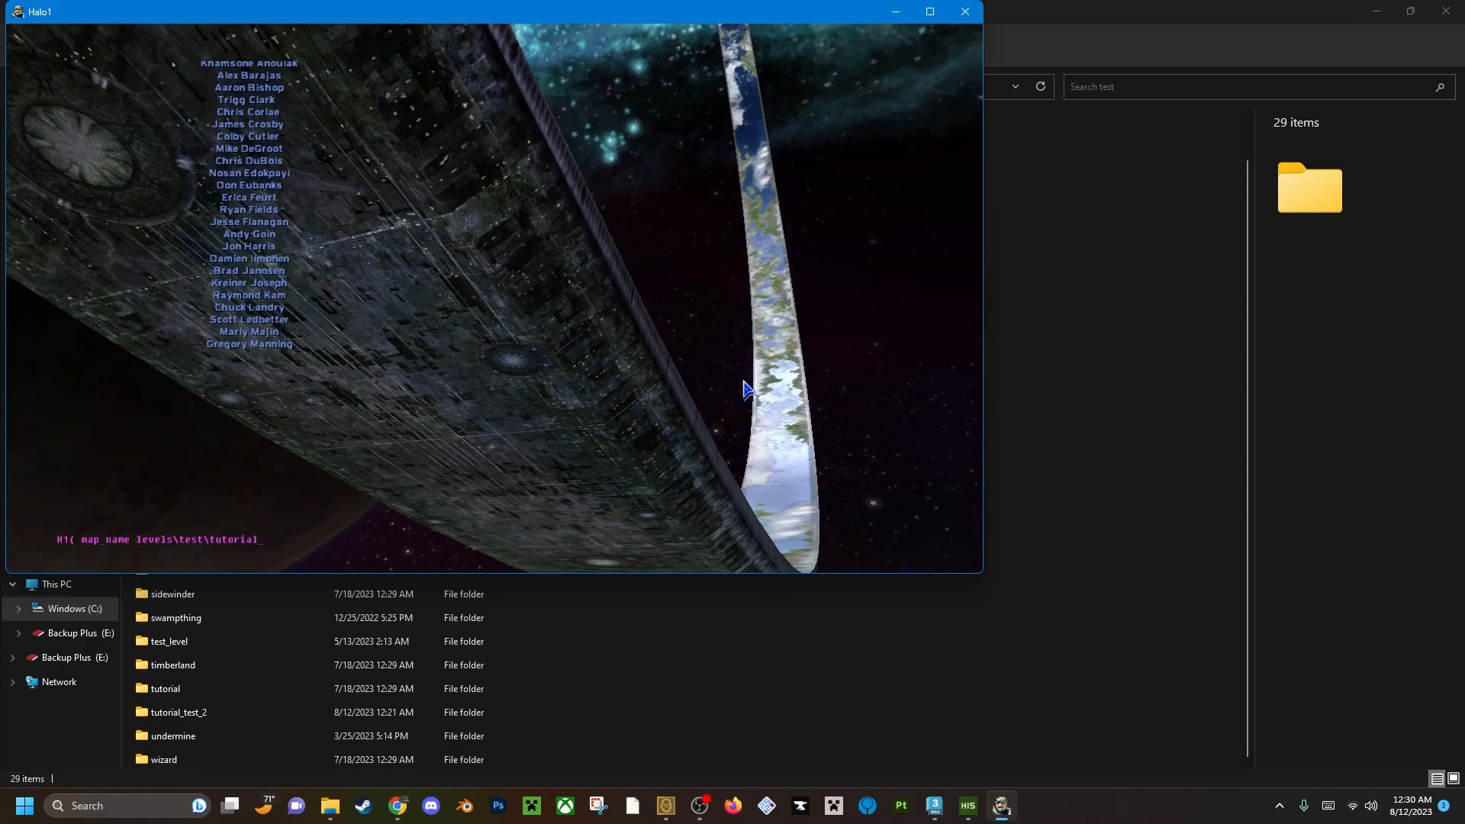
pyautogui.write('t_2\\')
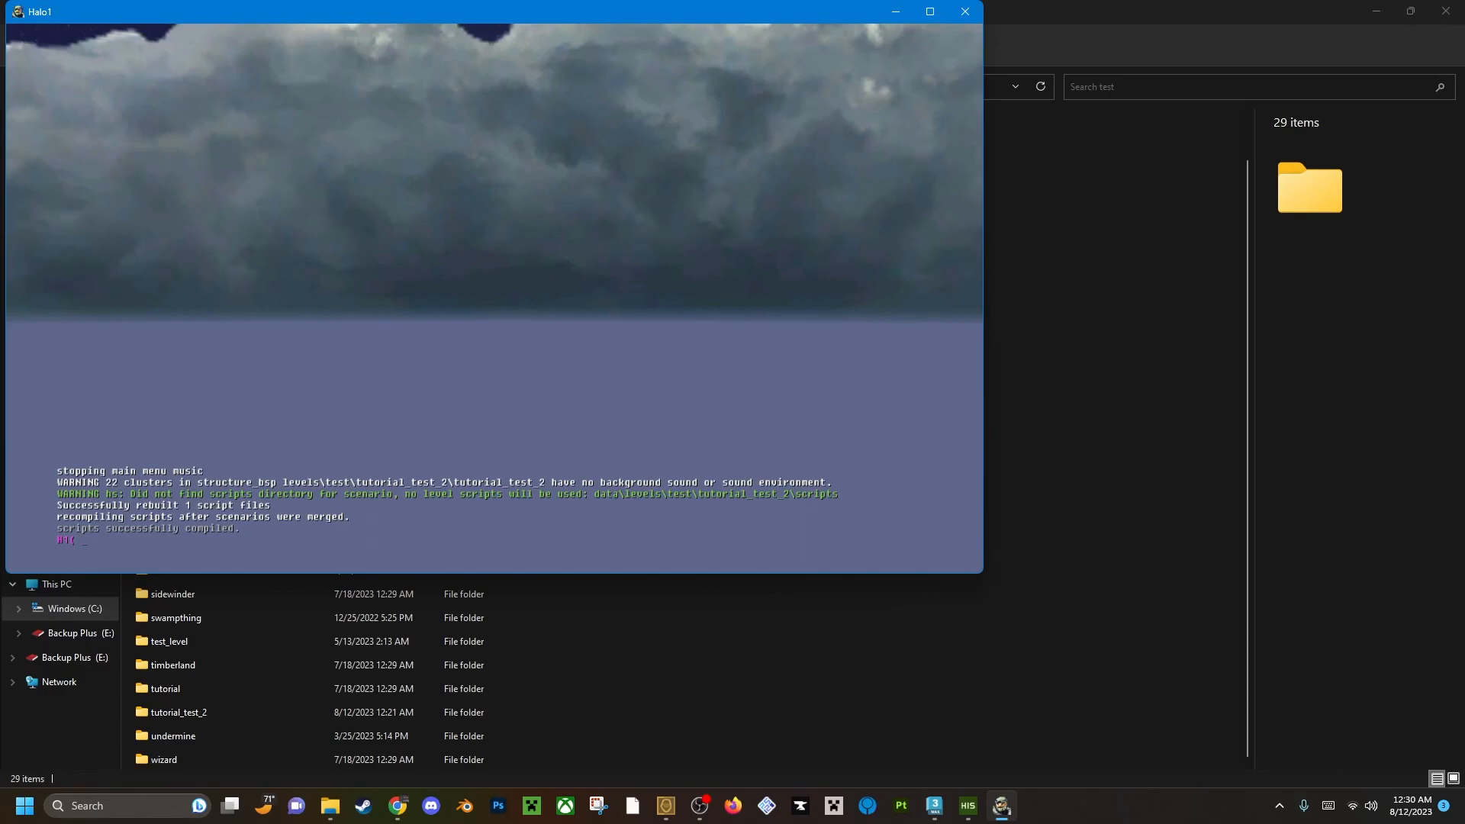
pyautogui.press('`')
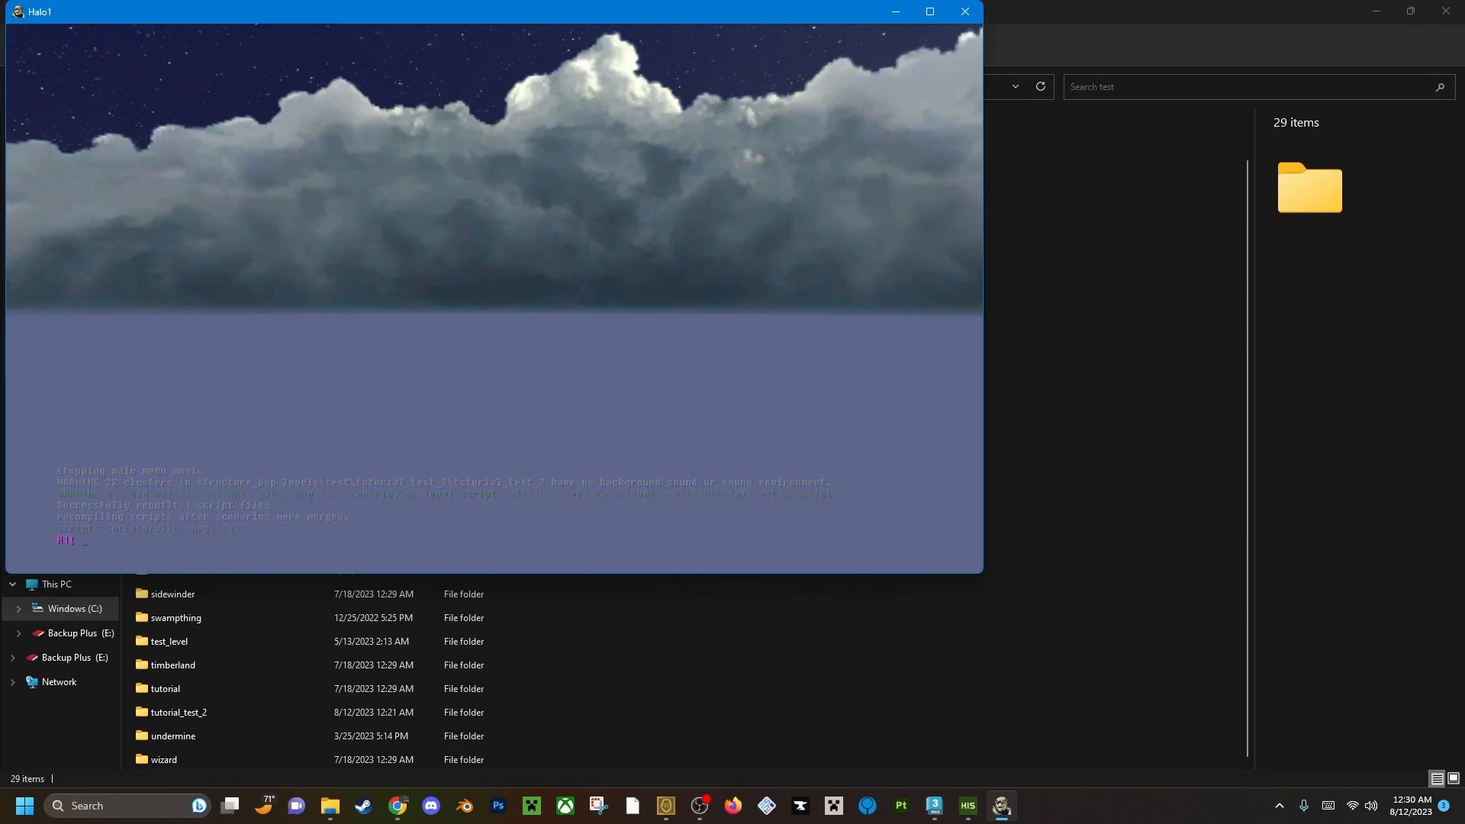
# Switch to Sapien, select the player starting points category and set type 0 to all games.
pyautogui.hotkey('alt', 'Tab')
pyautogui.hotkey('alt', 'Tab')
pyautogui.hotkey('alt', 'Tab')
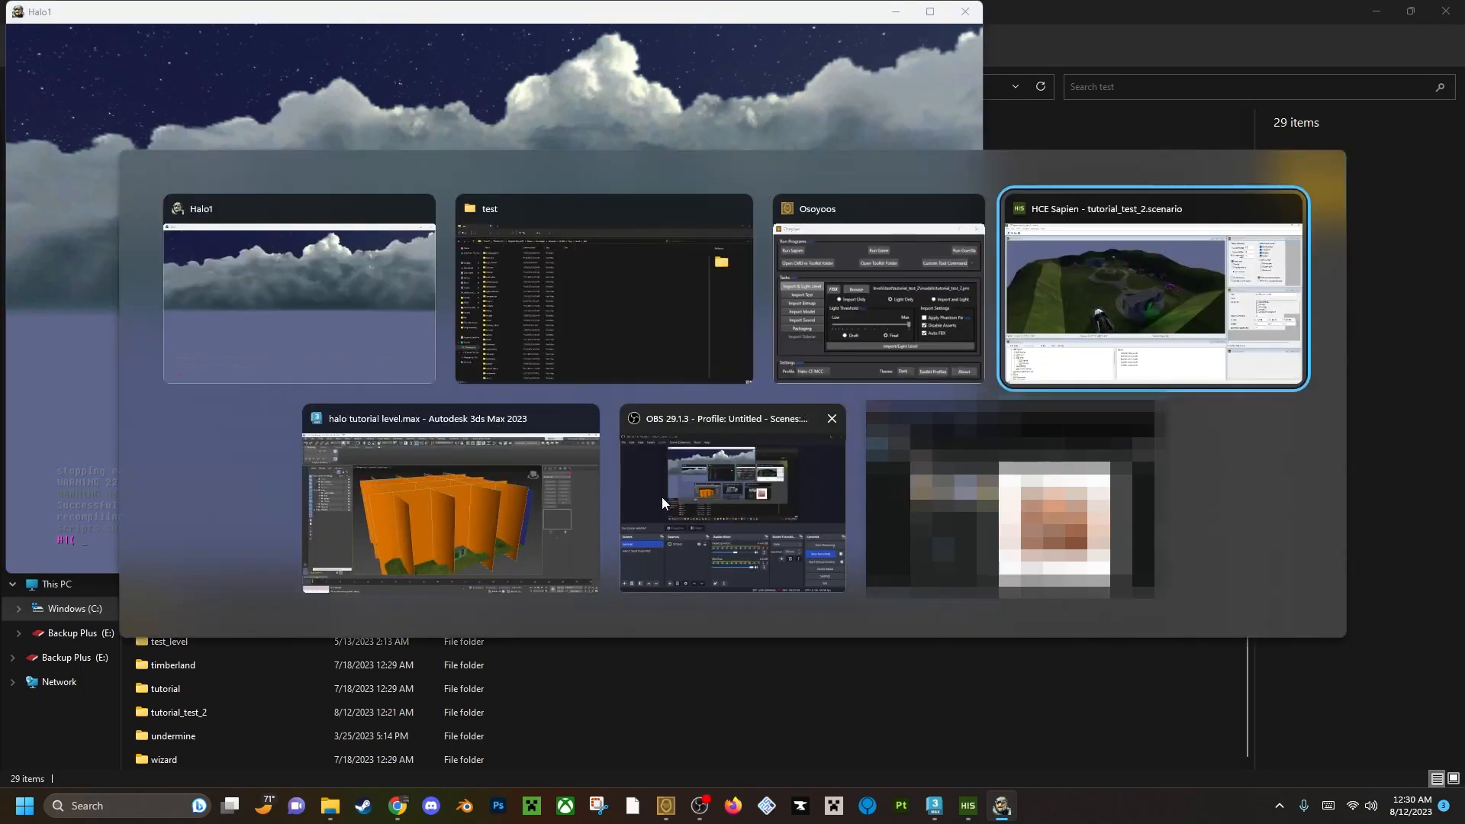
pyautogui.press('w')
pyautogui.moveTo(617, 377); pyautogui.dragTo(597, 397, button='middle')
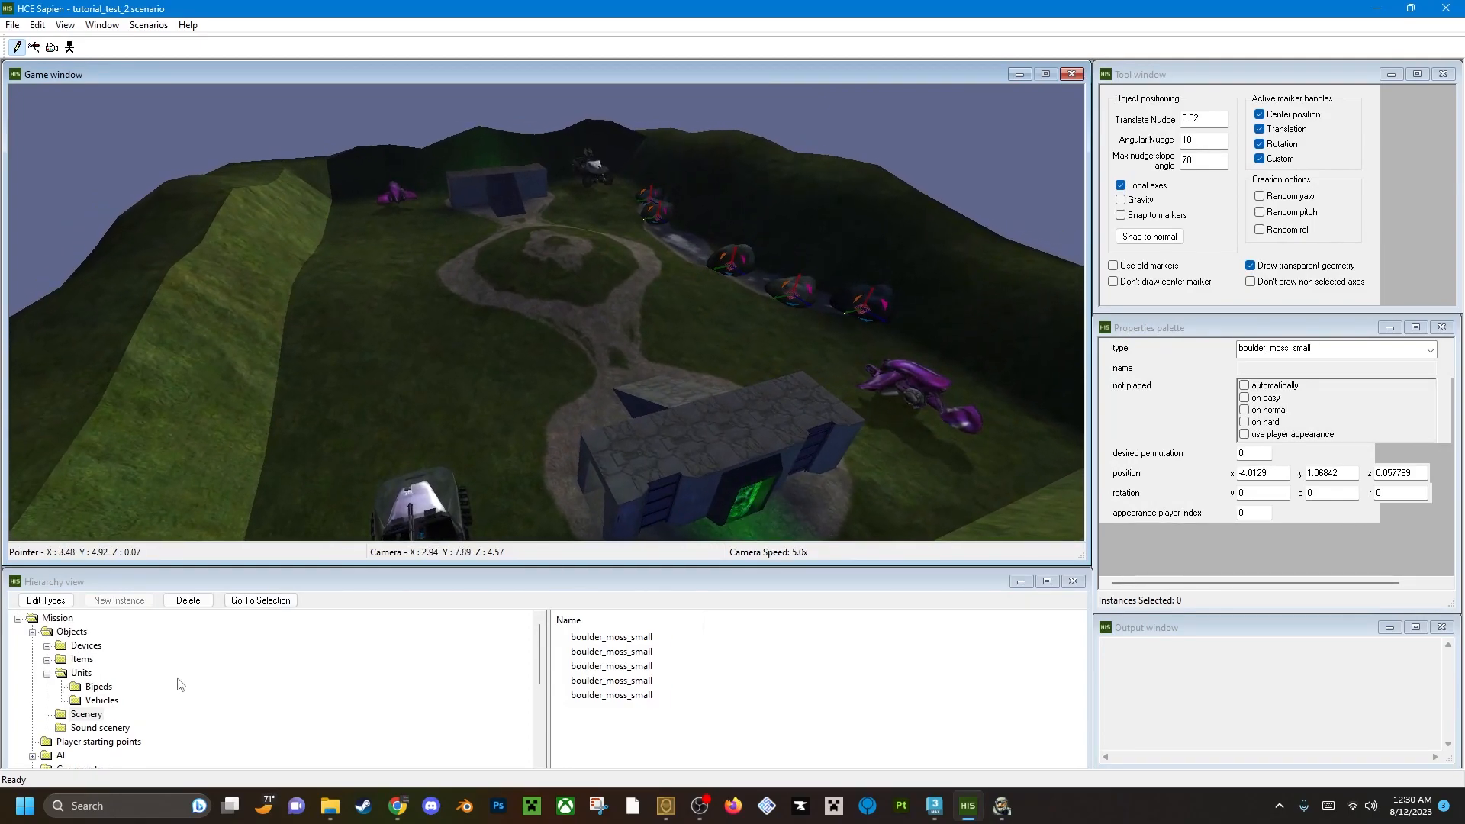
pyautogui.click(118, 741)
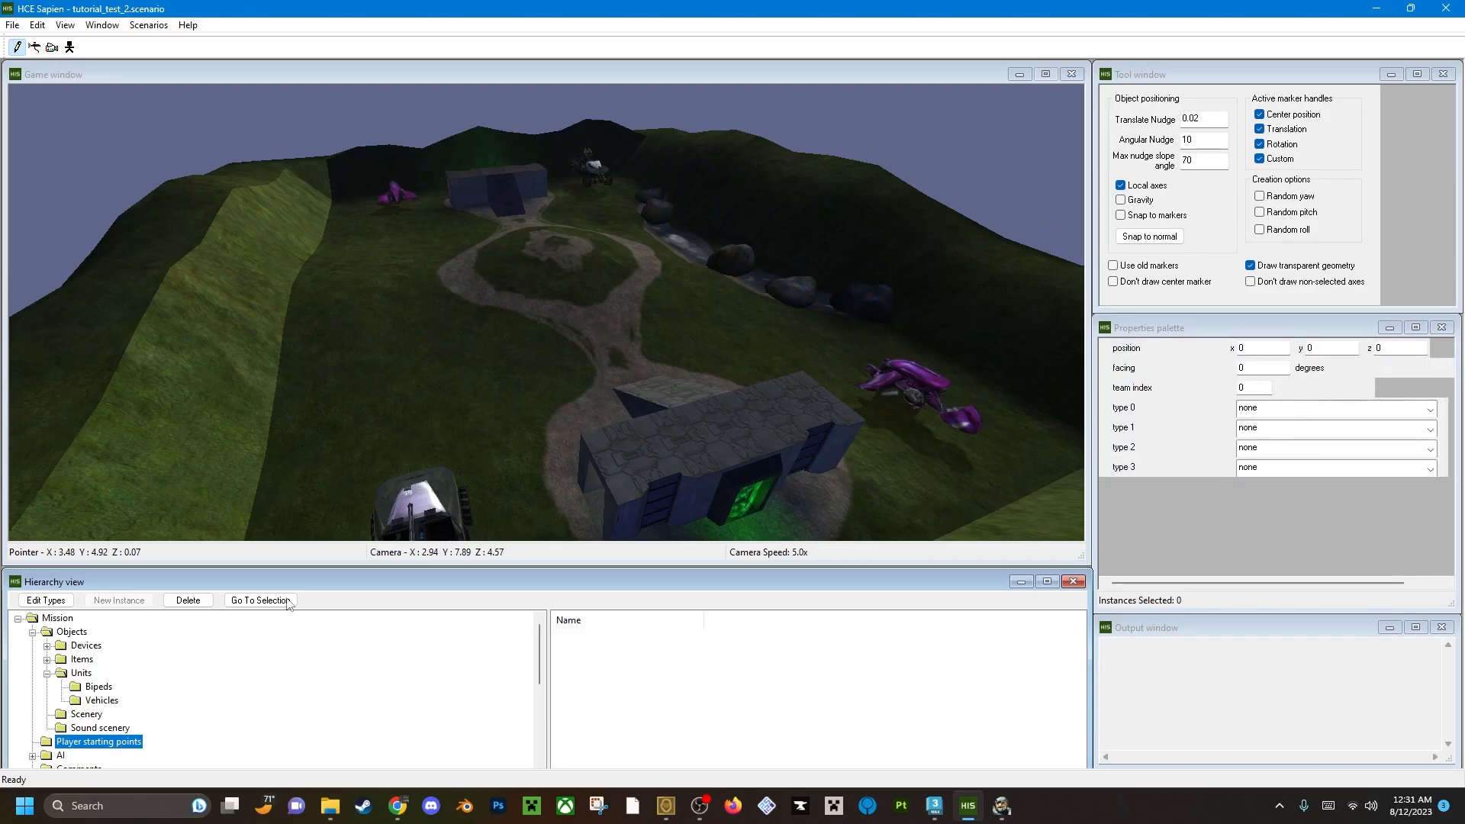
pyautogui.moveTo(483, 362); pyautogui.dragTo(483, 362, button='middle')
pyautogui.press('d')
pyautogui.click(1331, 410)
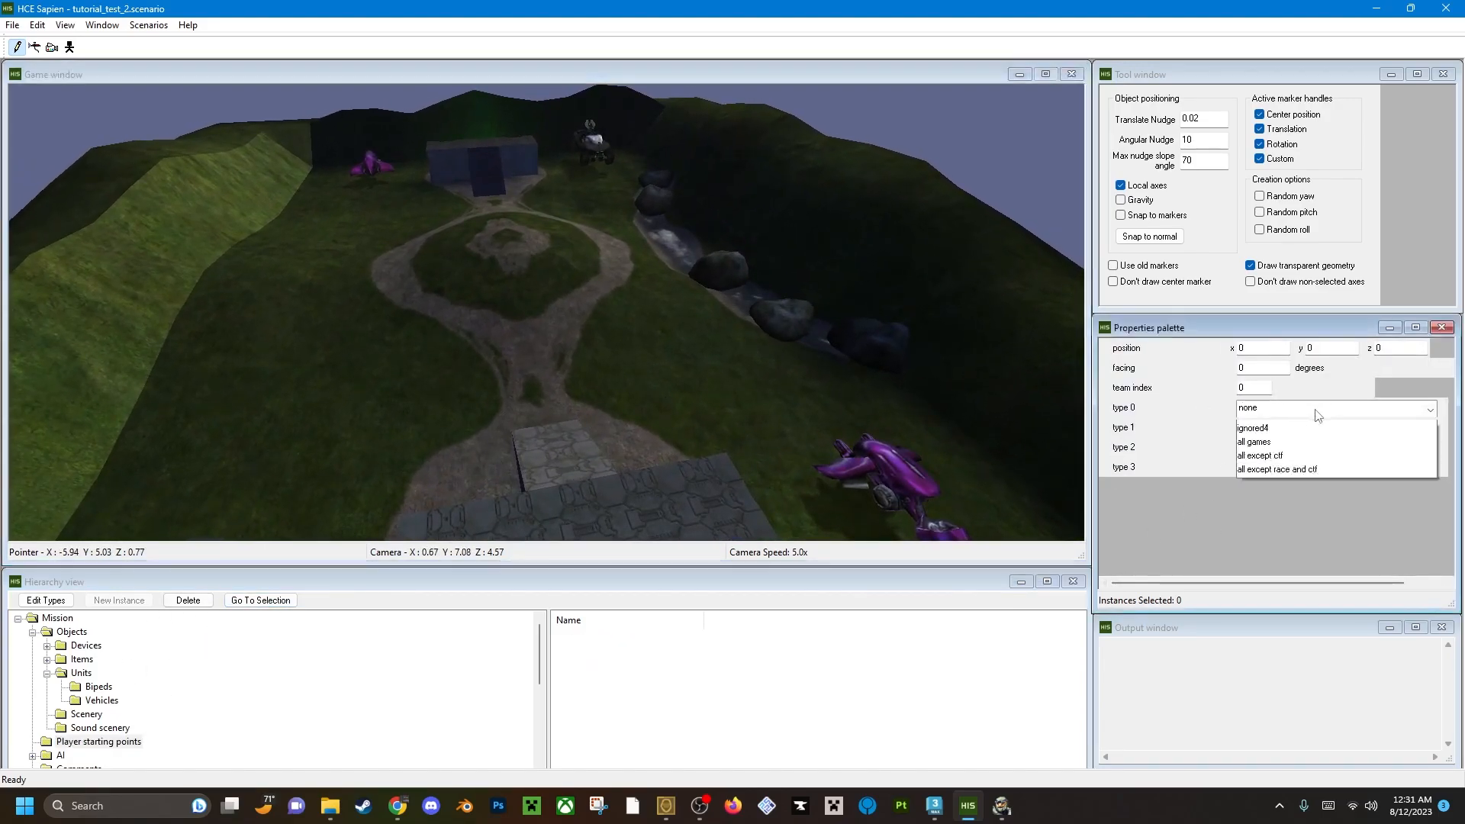
pyautogui.click(1296, 592)
# Place four player starting points at the near base, two on each side of its ramp, facing the middle of the map at about -92 degrees.
pyautogui.moveTo(463, 311); pyautogui.dragTo(461, 314, button='middle')
pyautogui.press('a')
pyautogui.rightClick(493, 314)
pyautogui.rightClick(554, 322)
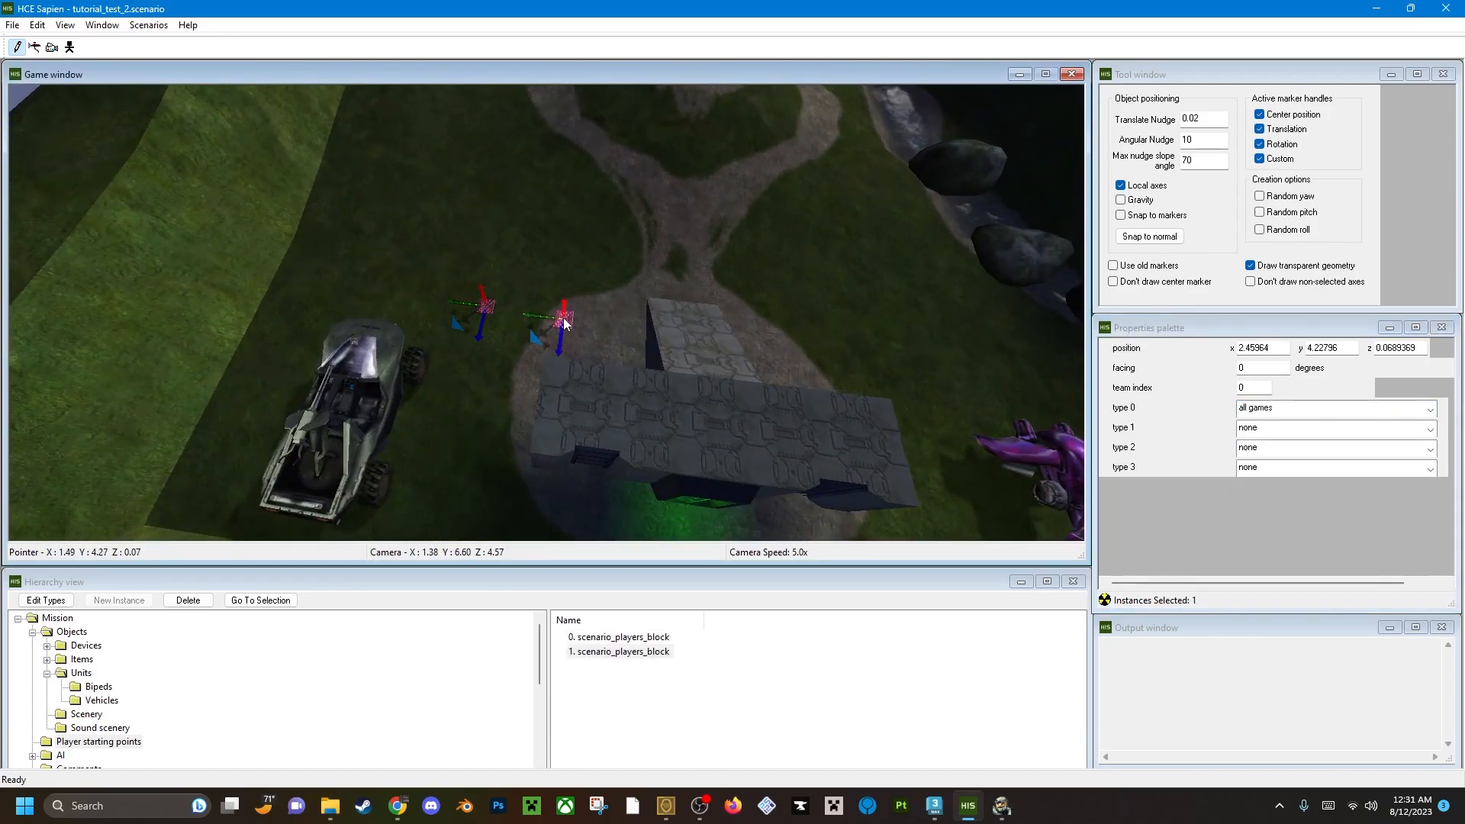
pyautogui.click(483, 305)
pyautogui.press('a')
pyautogui.rightClick(698, 316)
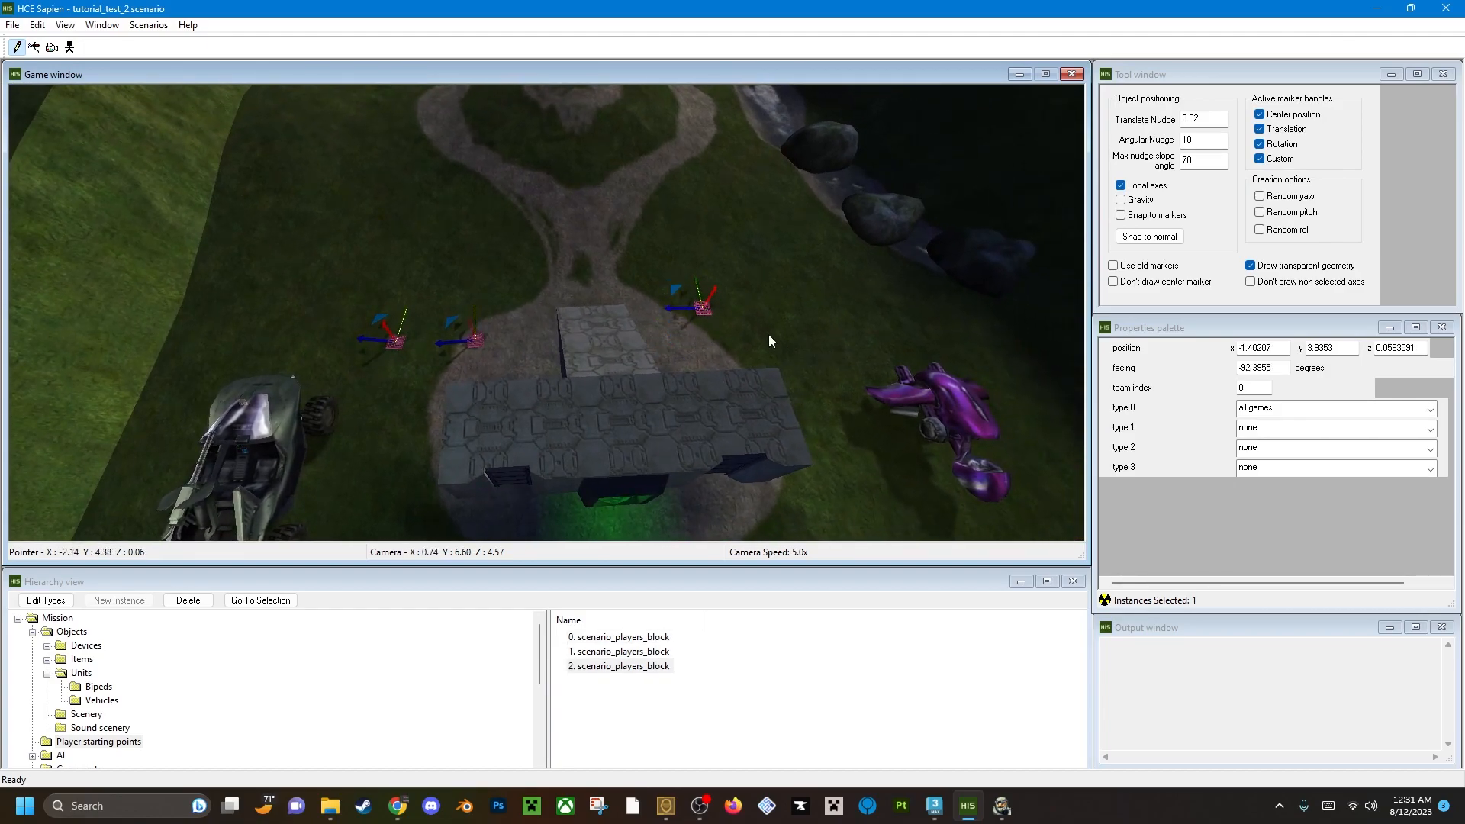
pyautogui.rightClick(765, 306)
pyautogui.moveTo(746, 329)
pyautogui.mouseDown()
pyautogui.moveTo(720, 285)
pyautogui.moveTo(733, 279)
pyautogui.mouseUp()
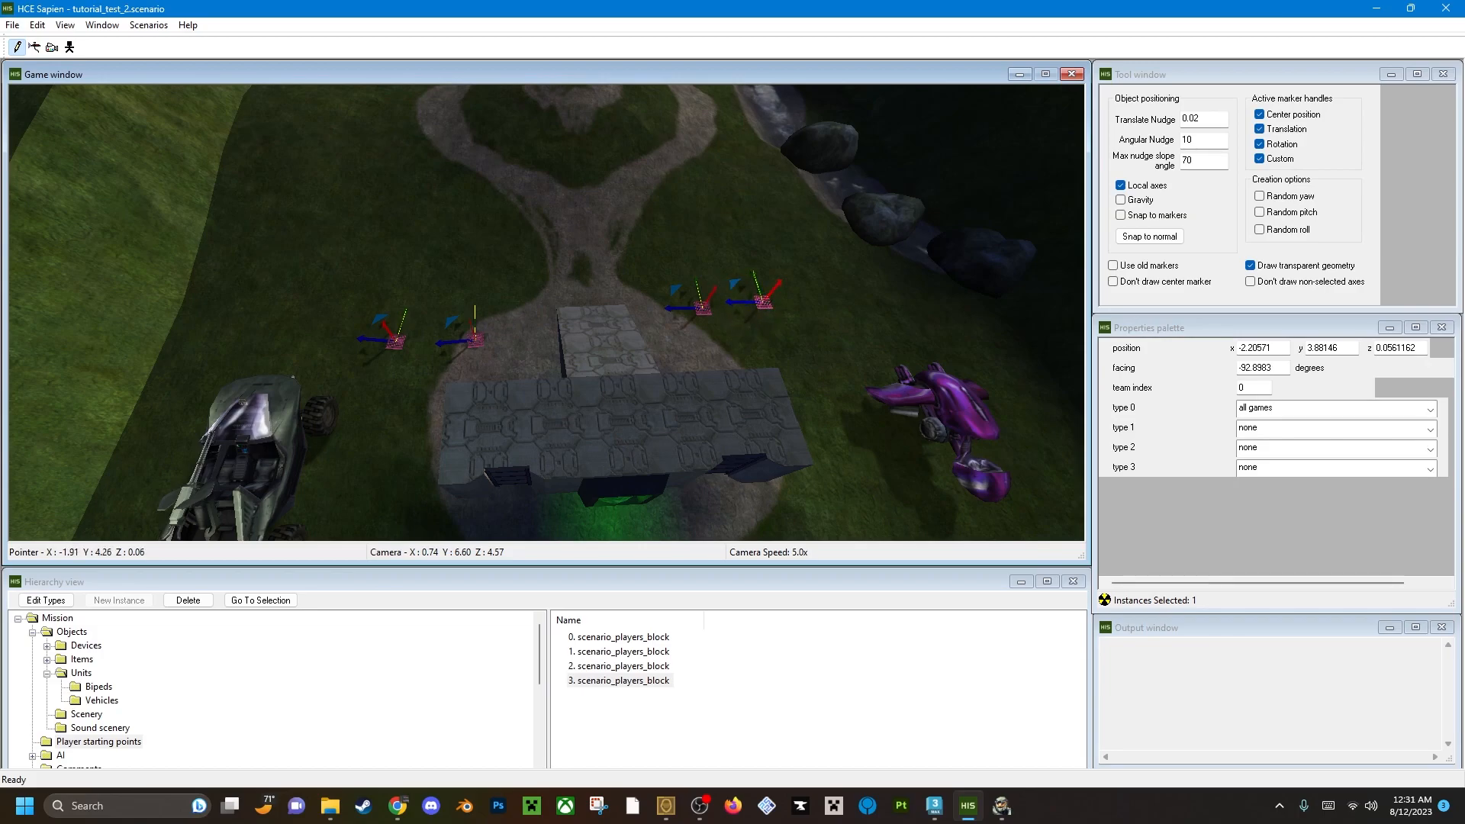
# Place four player starting points before the far base, two on each side of its ramp, facing the map's middle at about 83 to 92 degrees.
pyautogui.press('w')
pyautogui.moveTo(731, 282); pyautogui.dragTo(705, 331, button='middle')
pyautogui.rightClick(455, 332)
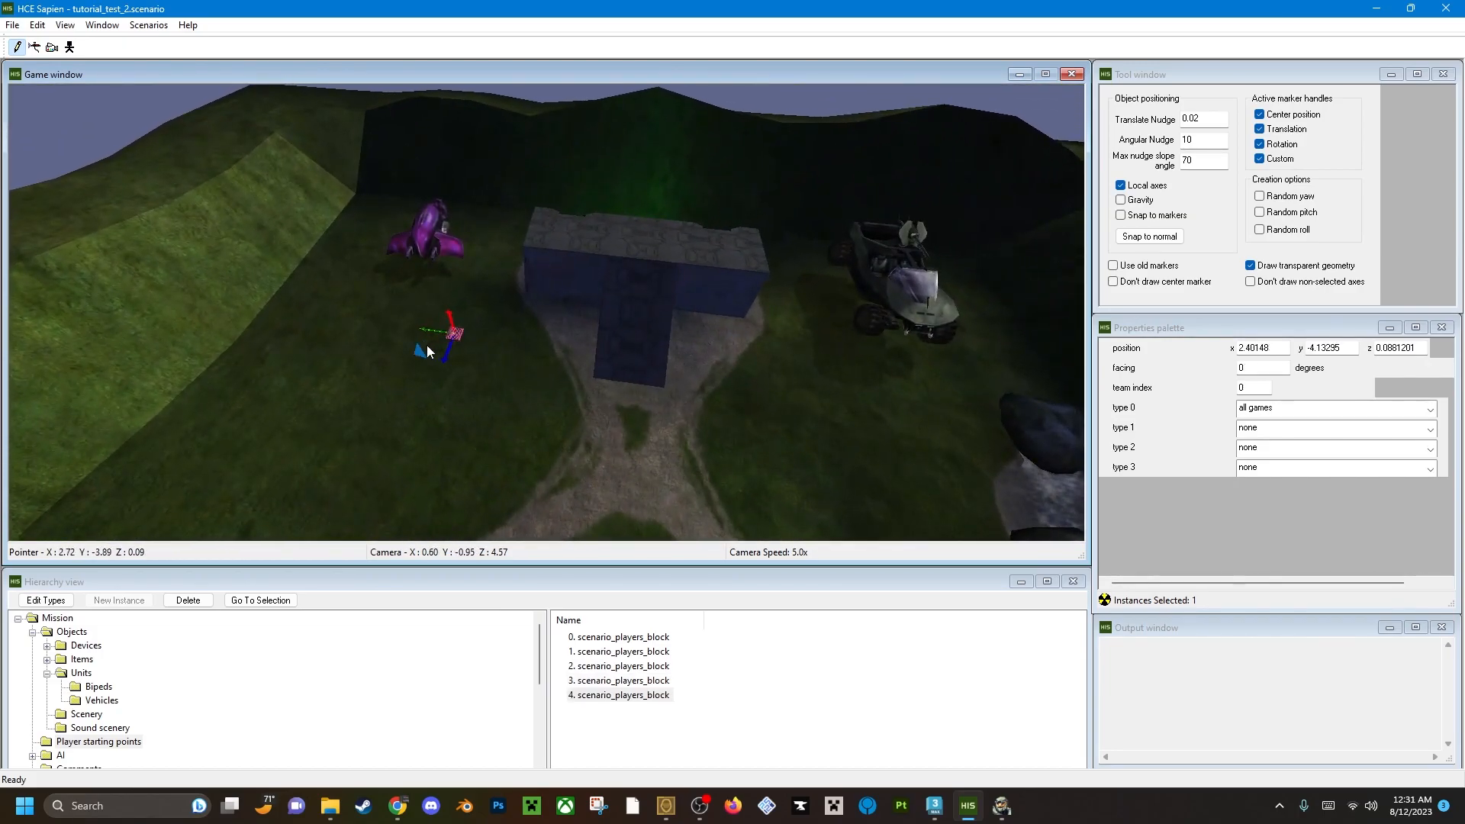
pyautogui.rightClick(516, 341)
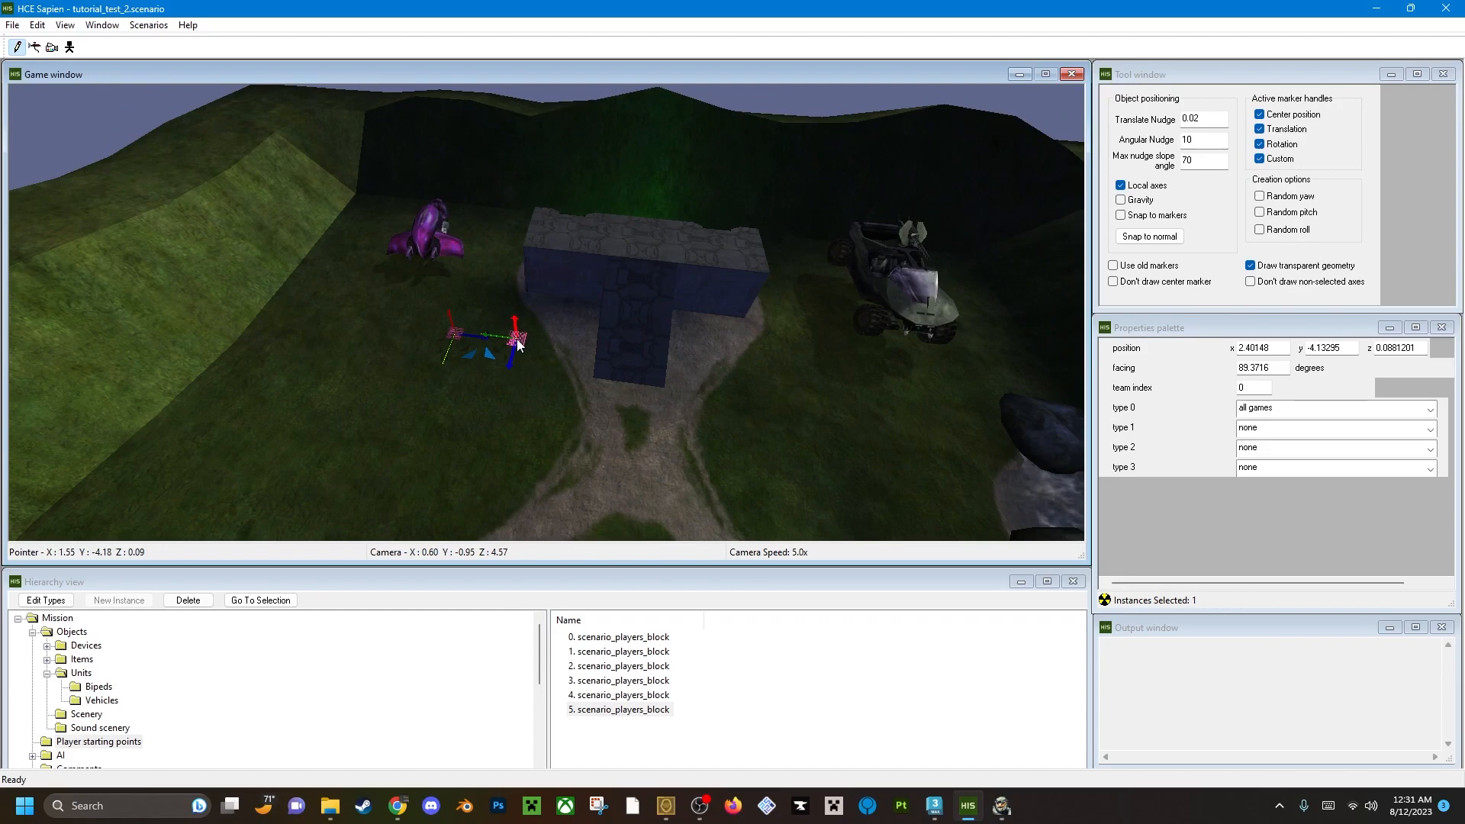
pyautogui.rightClick(723, 360)
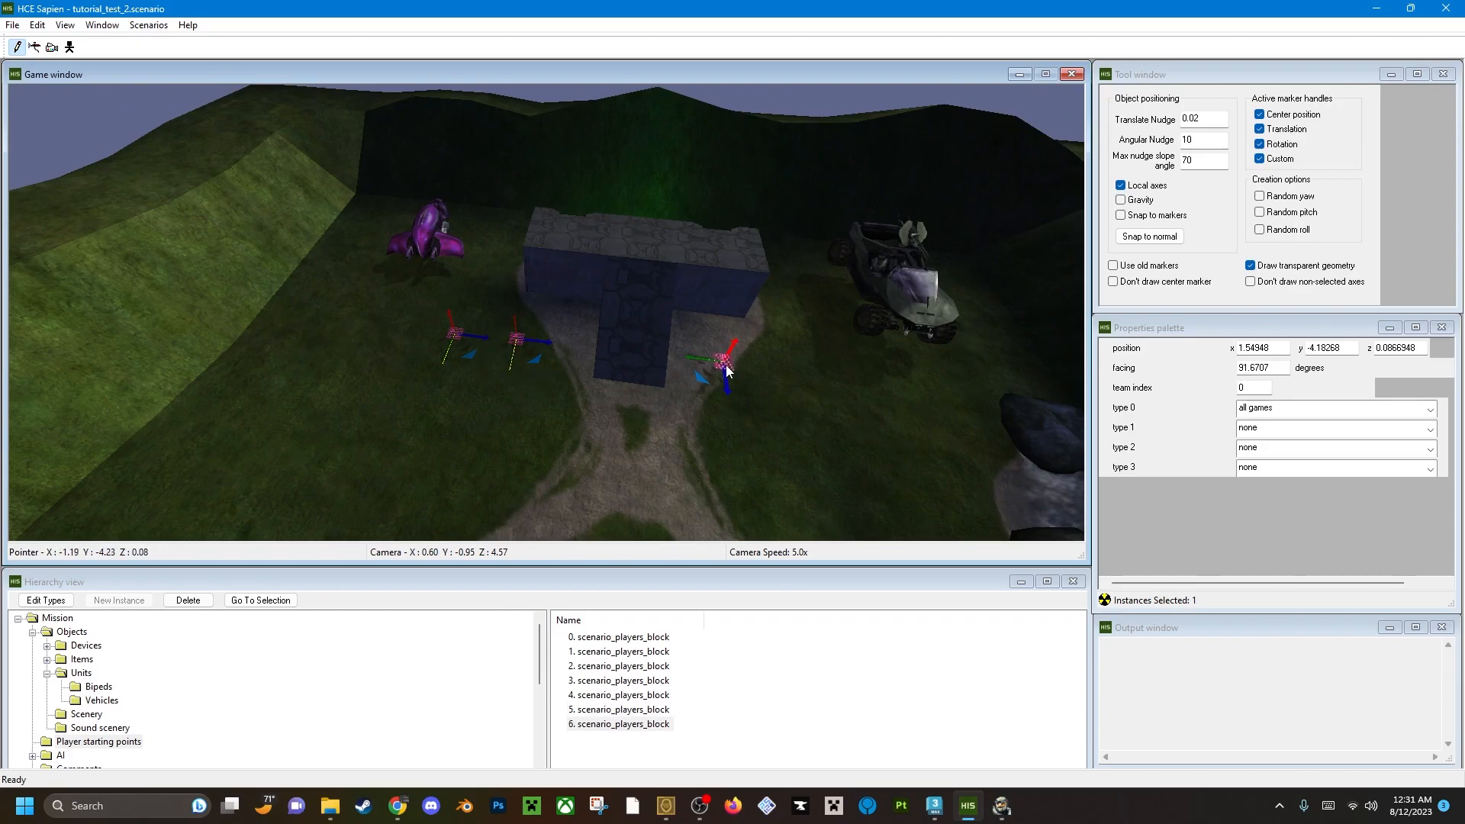
pyautogui.rightClick(812, 378)
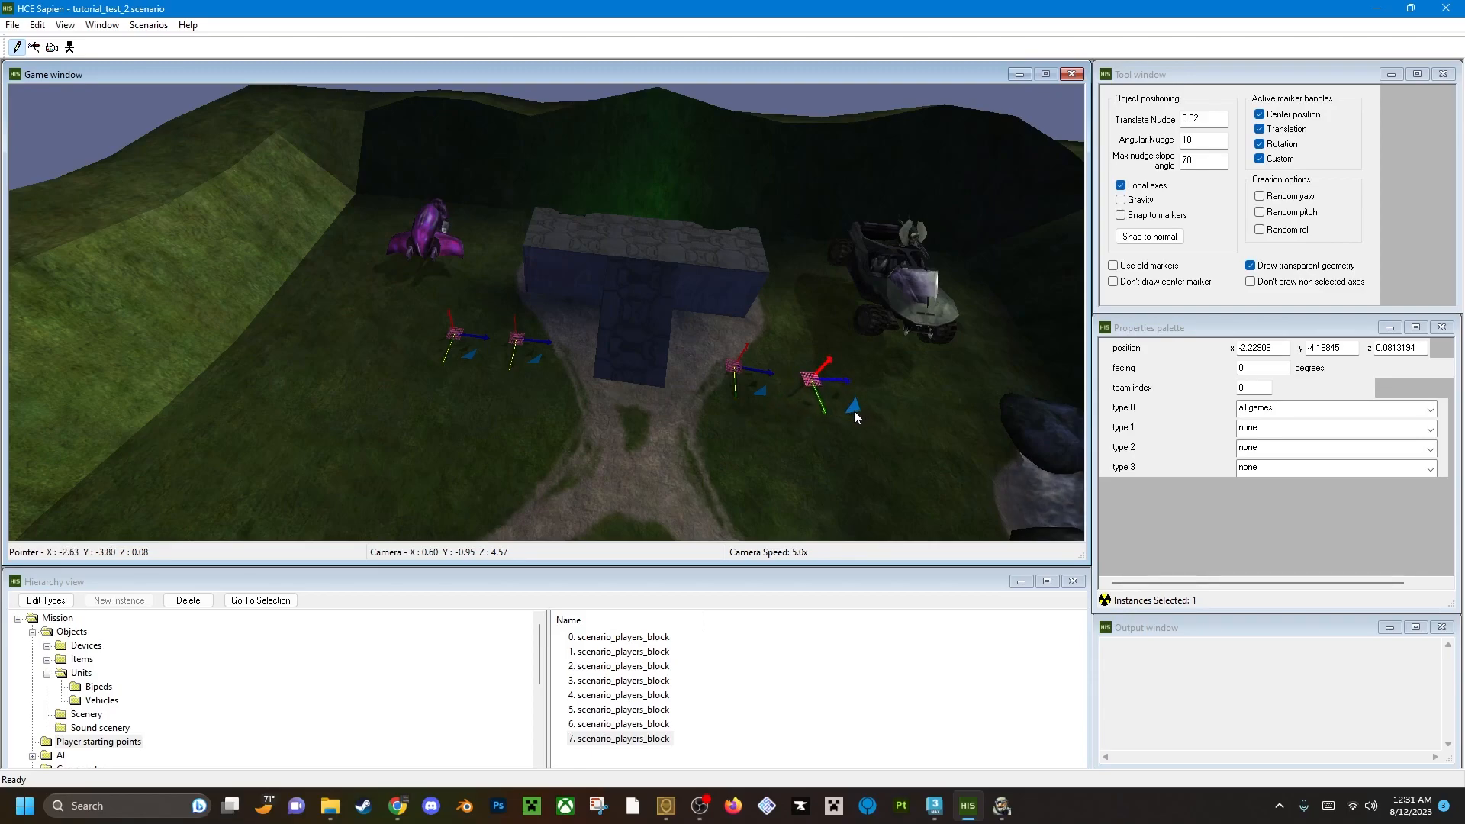
pyautogui.moveTo(848, 417); pyautogui.dragTo(852, 415)
# Examine the level from above, checking the player starting points between the two bases.
pyautogui.press('a')
pyautogui.moveTo(627, 396)
pyautogui.mouseDown(button='middle')
pyautogui.moveTo(733, 405)
pyautogui.moveTo(862, 367)
pyautogui.moveTo(931, 419)
pyautogui.moveTo(908, 400)
pyautogui.moveTo(904, 458)
pyautogui.moveTo(900, 416)
pyautogui.moveTo(748, 404)
pyautogui.moveTo(465, 472)
pyautogui.mouseUp(button='middle')
pyautogui.press('s')
pyautogui.press('a')
pyautogui.press('d')
pyautogui.press('d')
pyautogui.press('d')
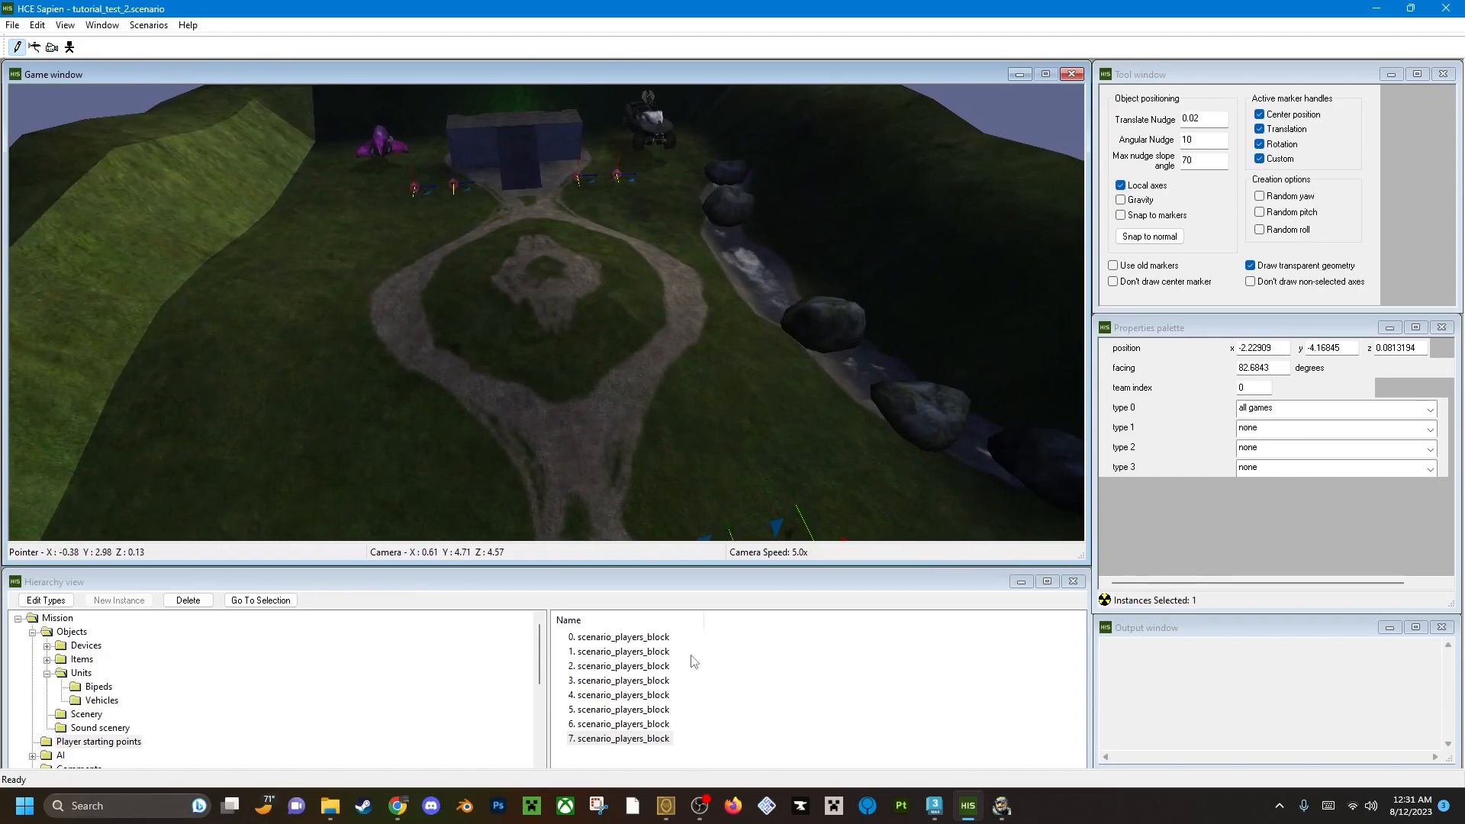
pyautogui.press('d')
pyautogui.moveTo(566, 320); pyautogui.dragTo(397, 263, button='middle')
pyautogui.moveTo(577, 386); pyautogui.dragTo(688, 337, button='middle')
pyautogui.press('w')
pyautogui.press('a')
# Save the tutorial_test_2 scenario and leave the file commands without choosing another one.
pyautogui.hotkey('ctrl', 's')
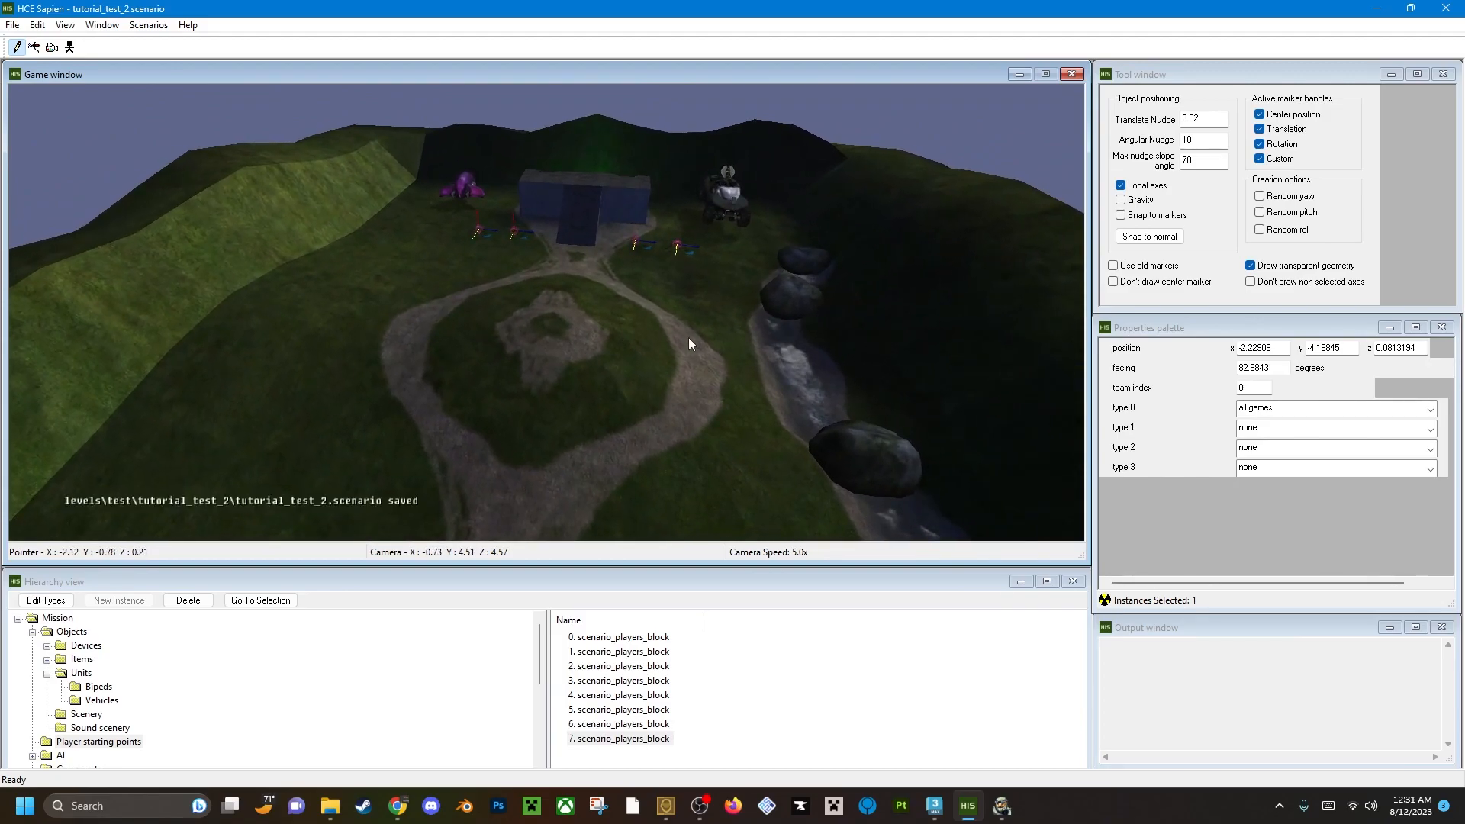
pyautogui.click(12, 25)
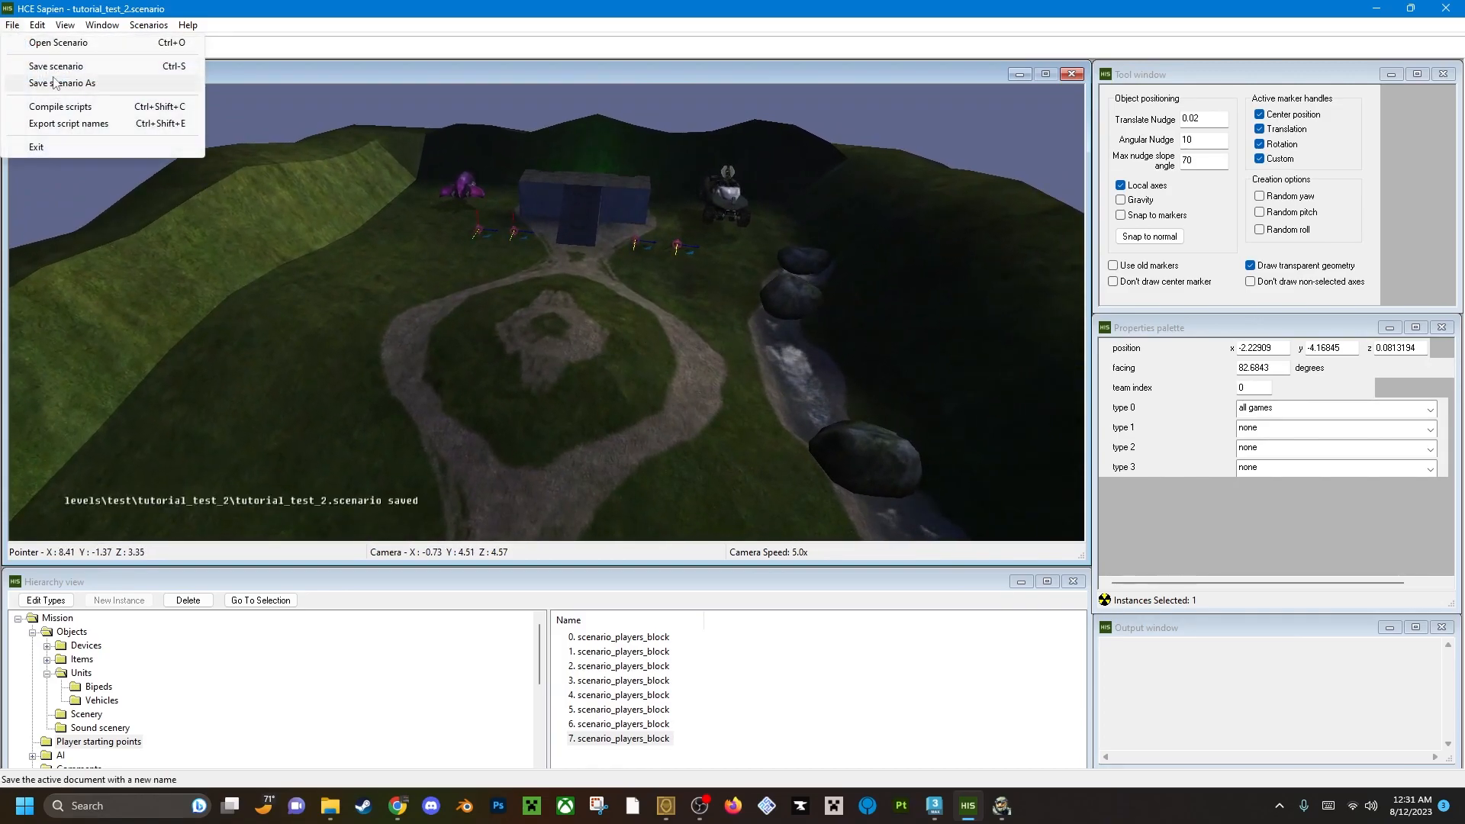
pyautogui.click(17, 26)
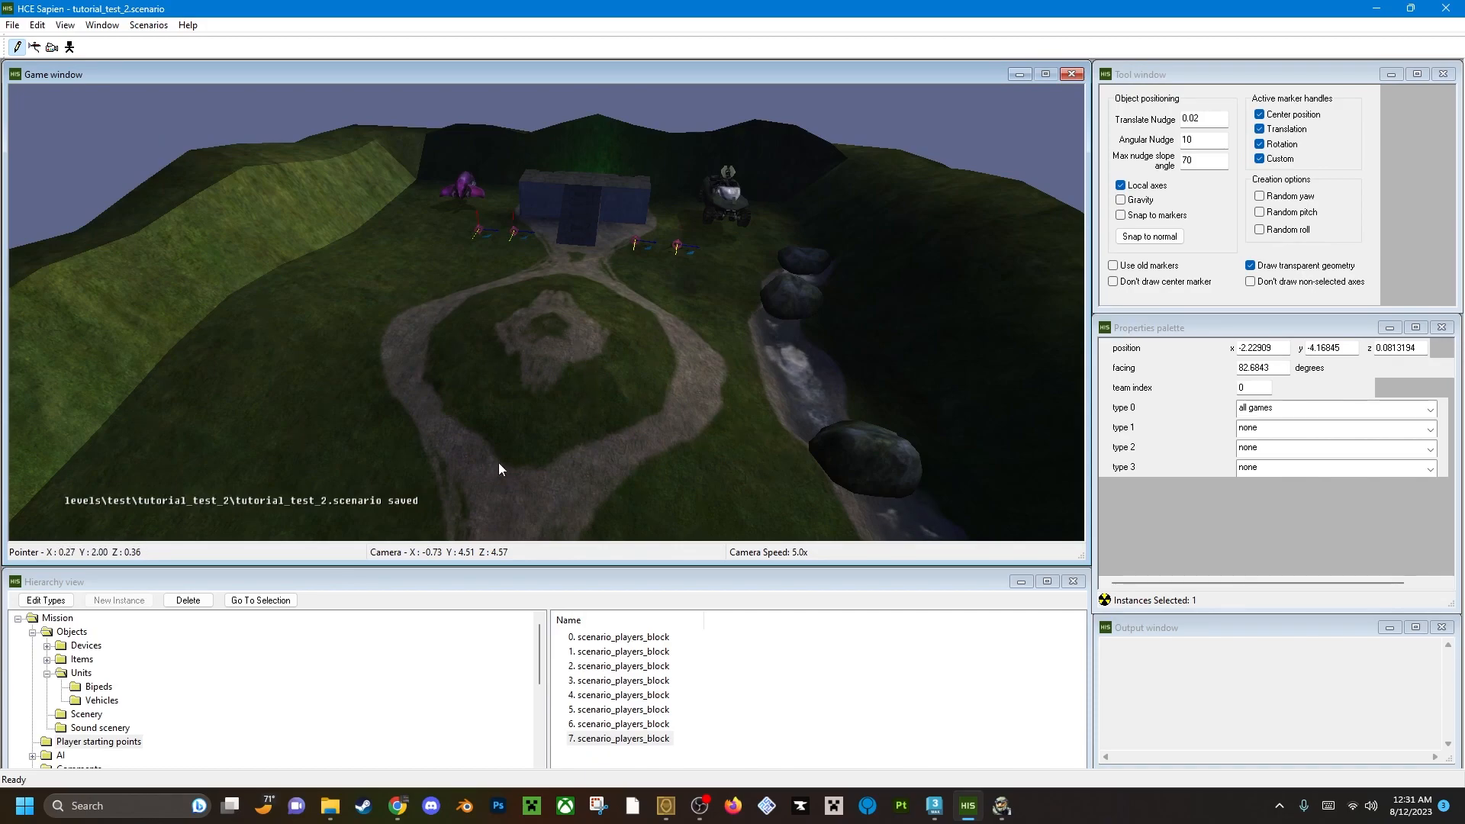
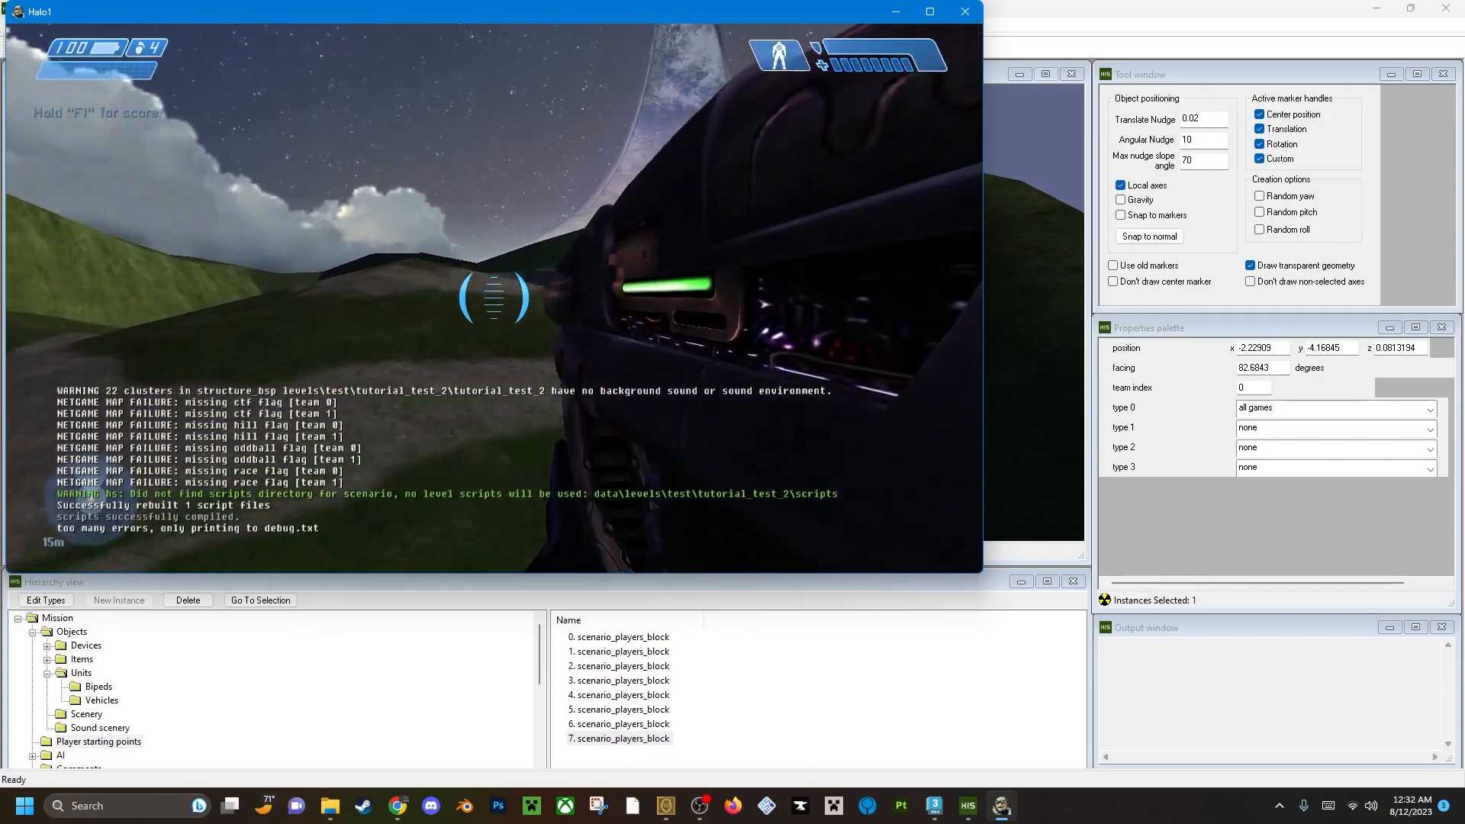
# Enlarge the Halo1 game window so that it fills nearly the whole desktop above the taskbar.
pyautogui.hotkey('alt', 'Tab')
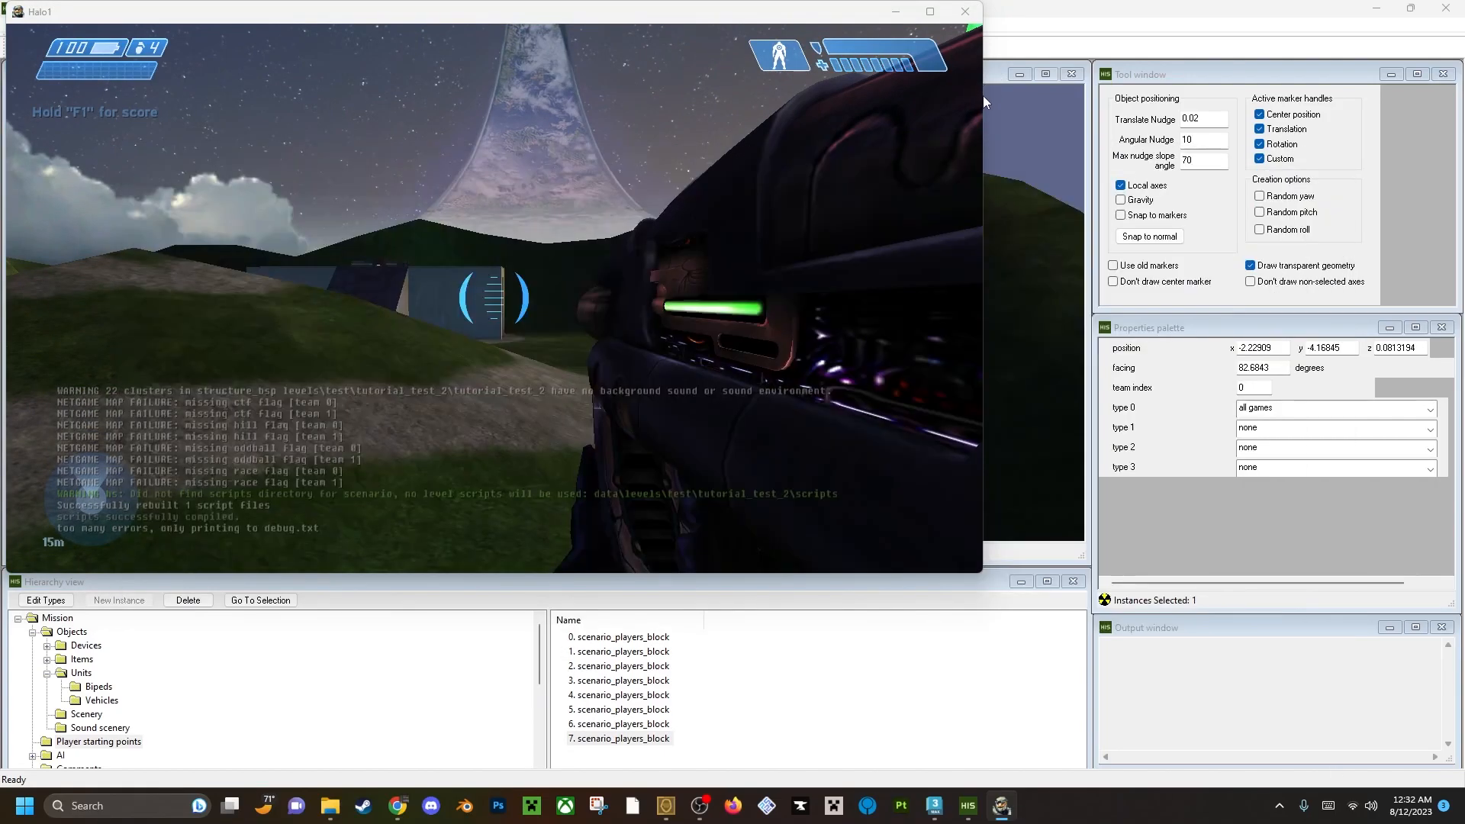
pyautogui.moveTo(983, 95); pyautogui.dragTo(1462, 137)
pyautogui.hotkey('alt', 'Tab')
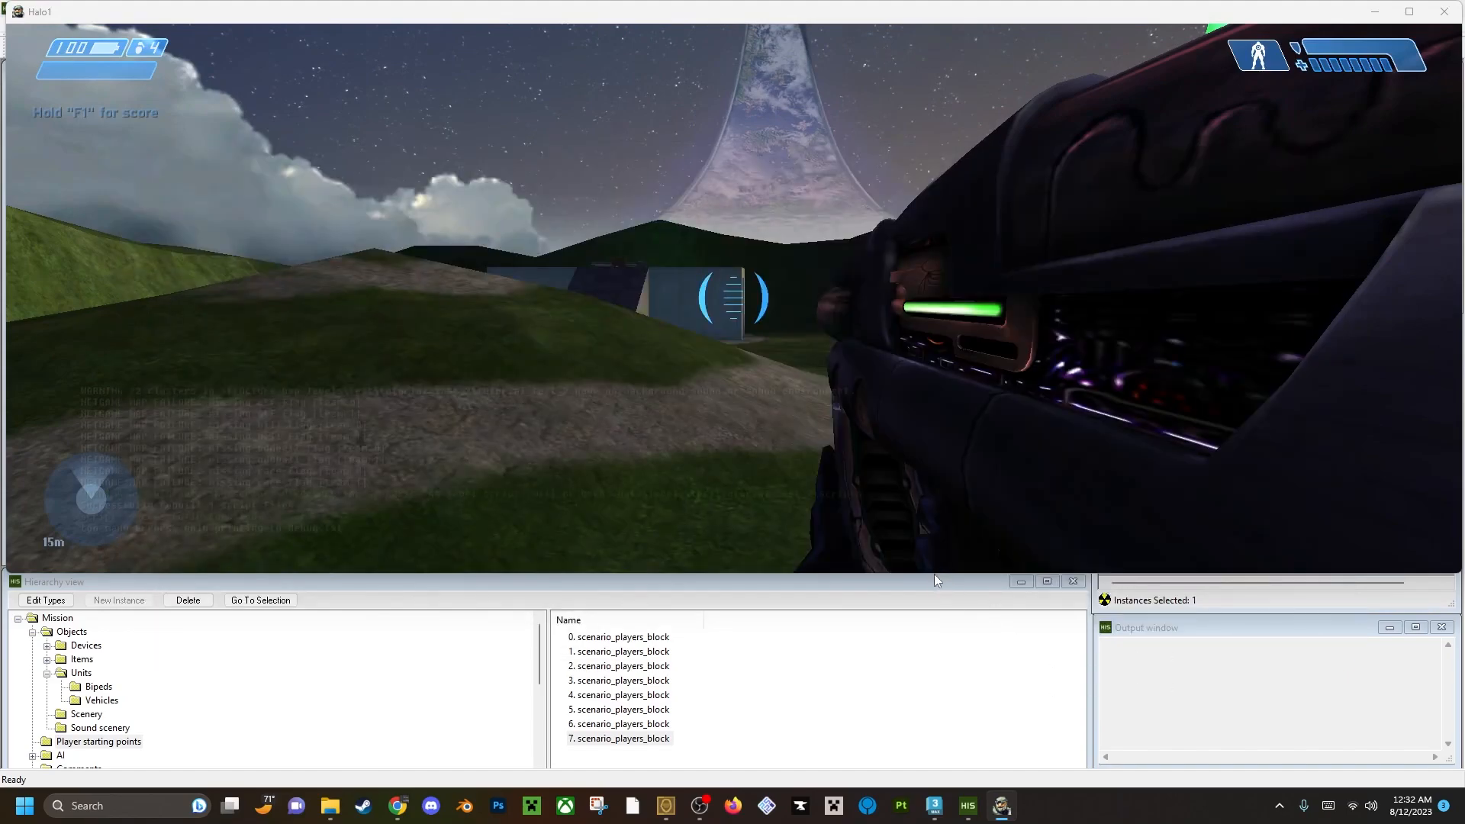
pyautogui.moveTo(934, 574); pyautogui.dragTo(931, 781)
# Walk around the bases in the running level, swapping between both weapons and firing test shots, and check which objects have spawned.
pyautogui.press('w')
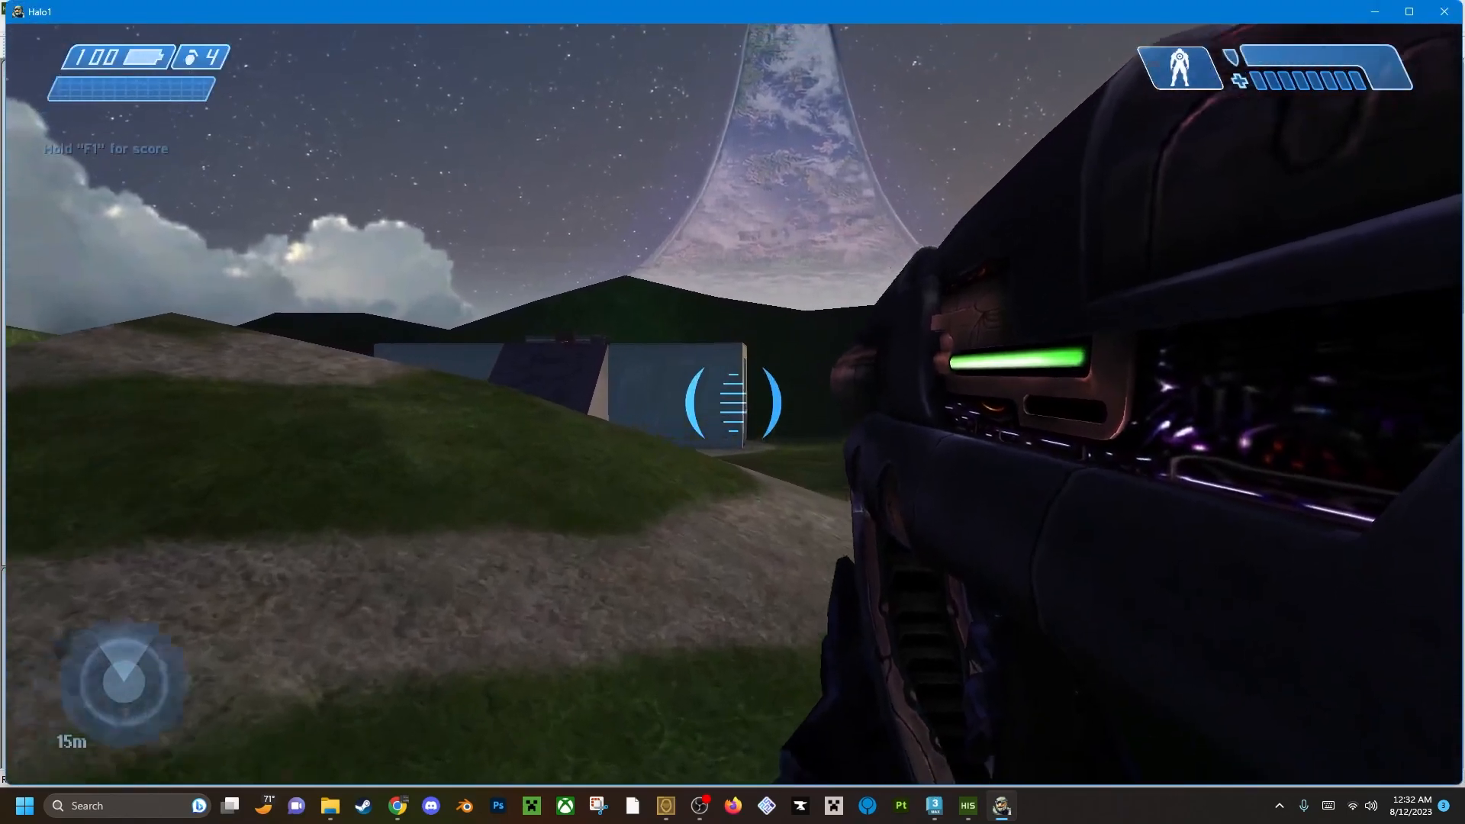
pyautogui.press('w')
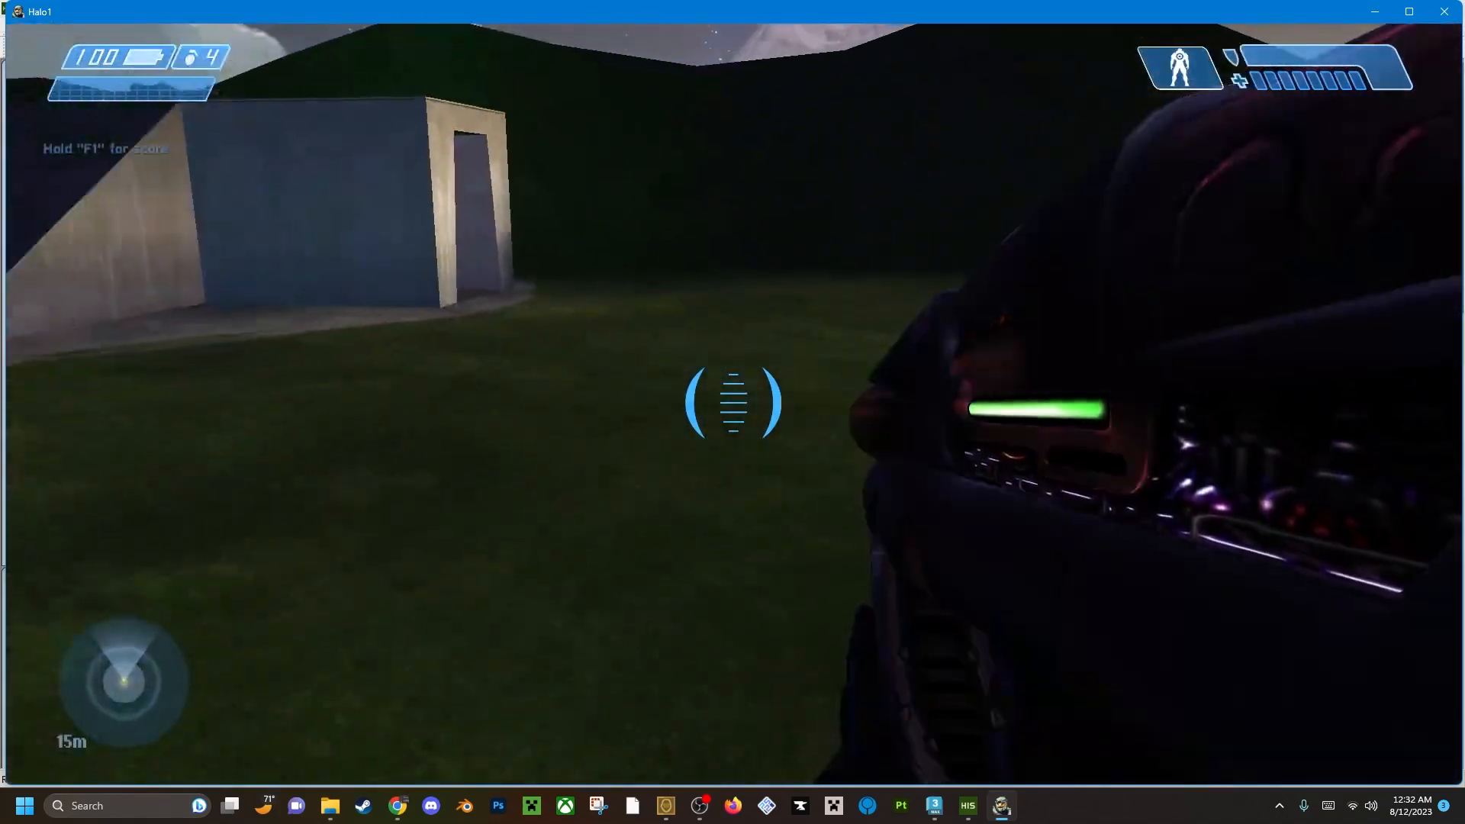
pyautogui.press('w')
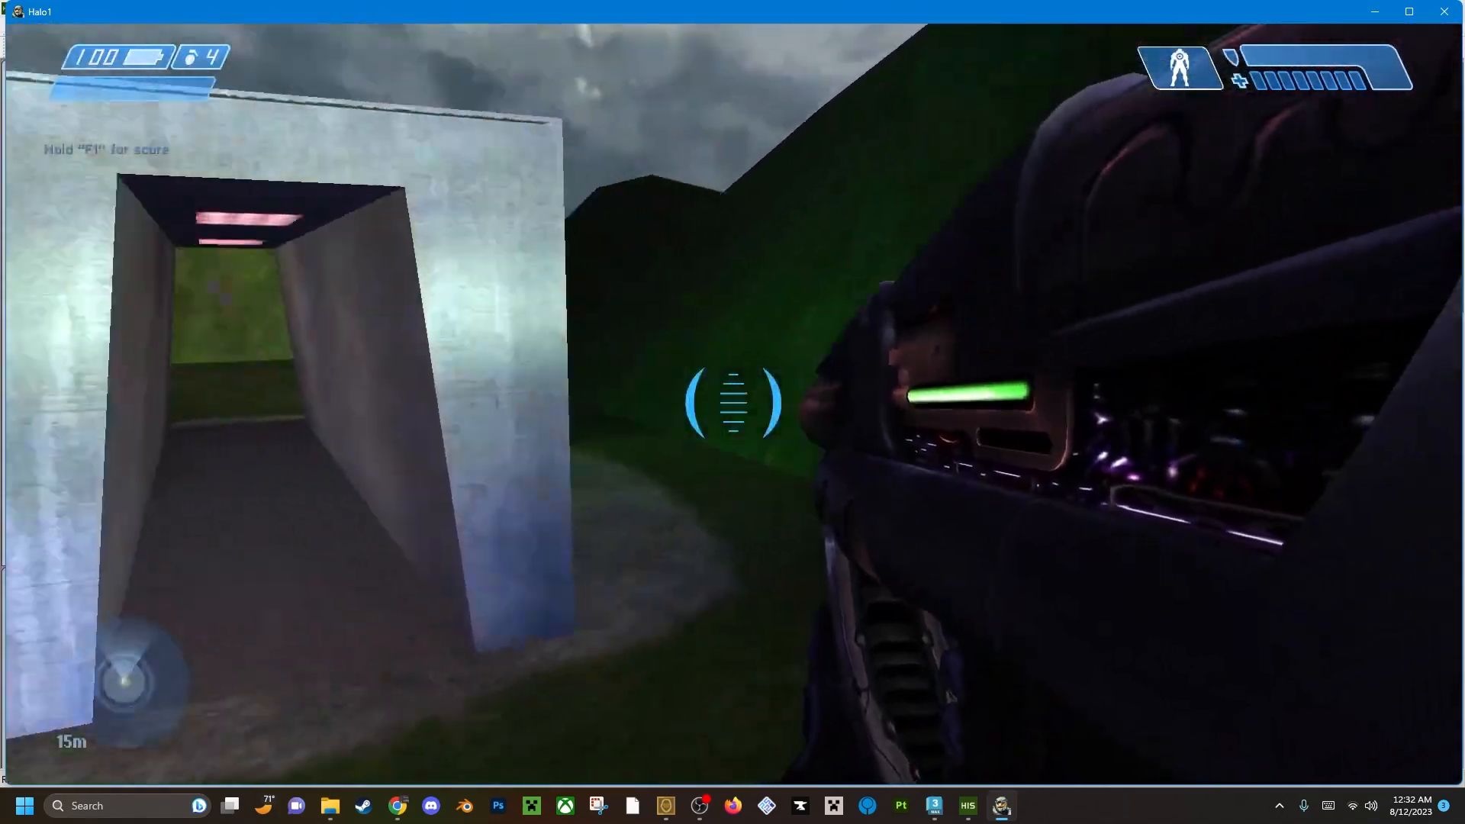
pyautogui.press('Tab')
pyautogui.press('w')
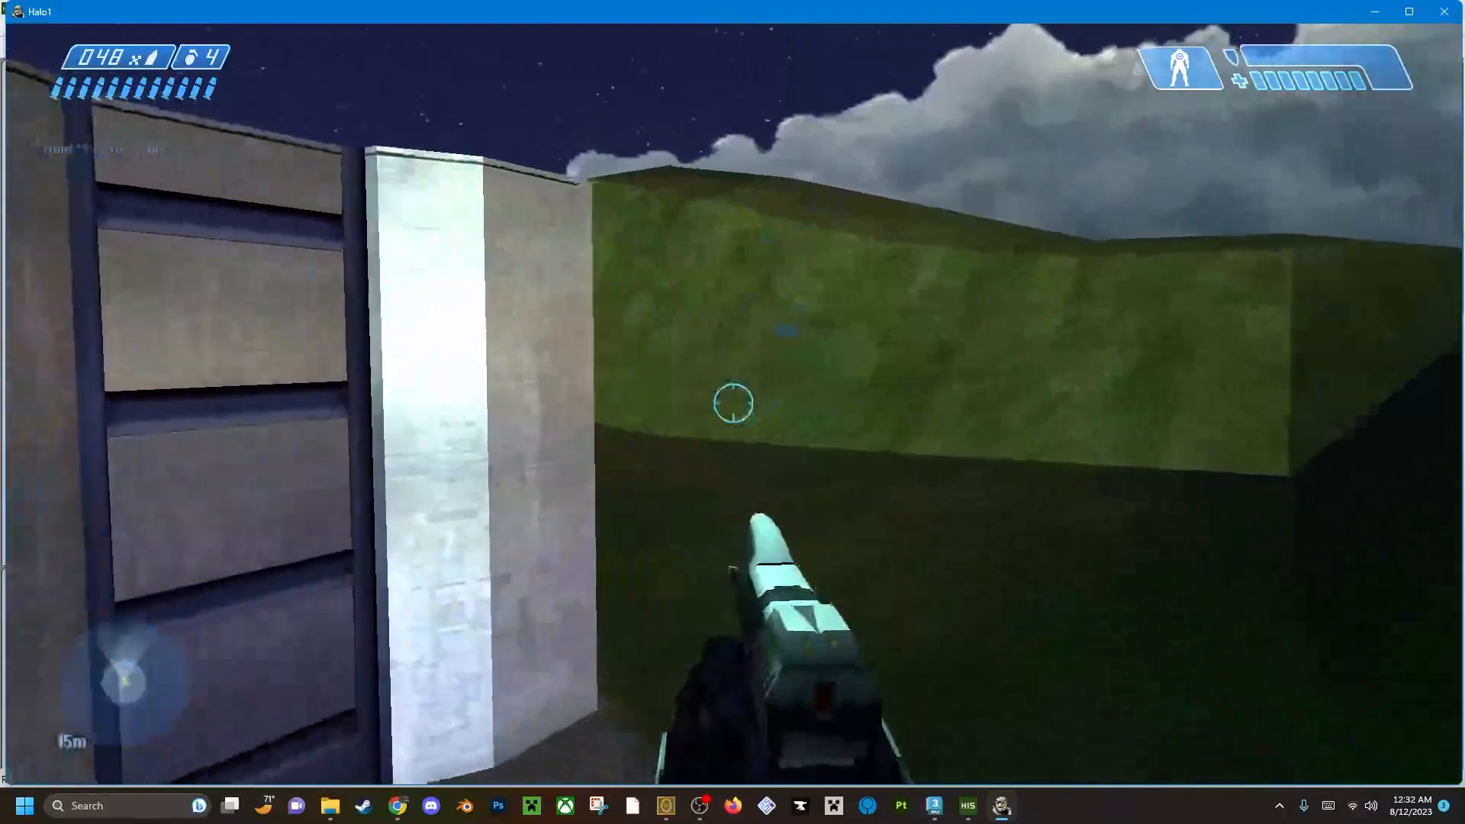
pyautogui.press('Tab')
pyautogui.click(733, 403)
pyautogui.click(733, 403)
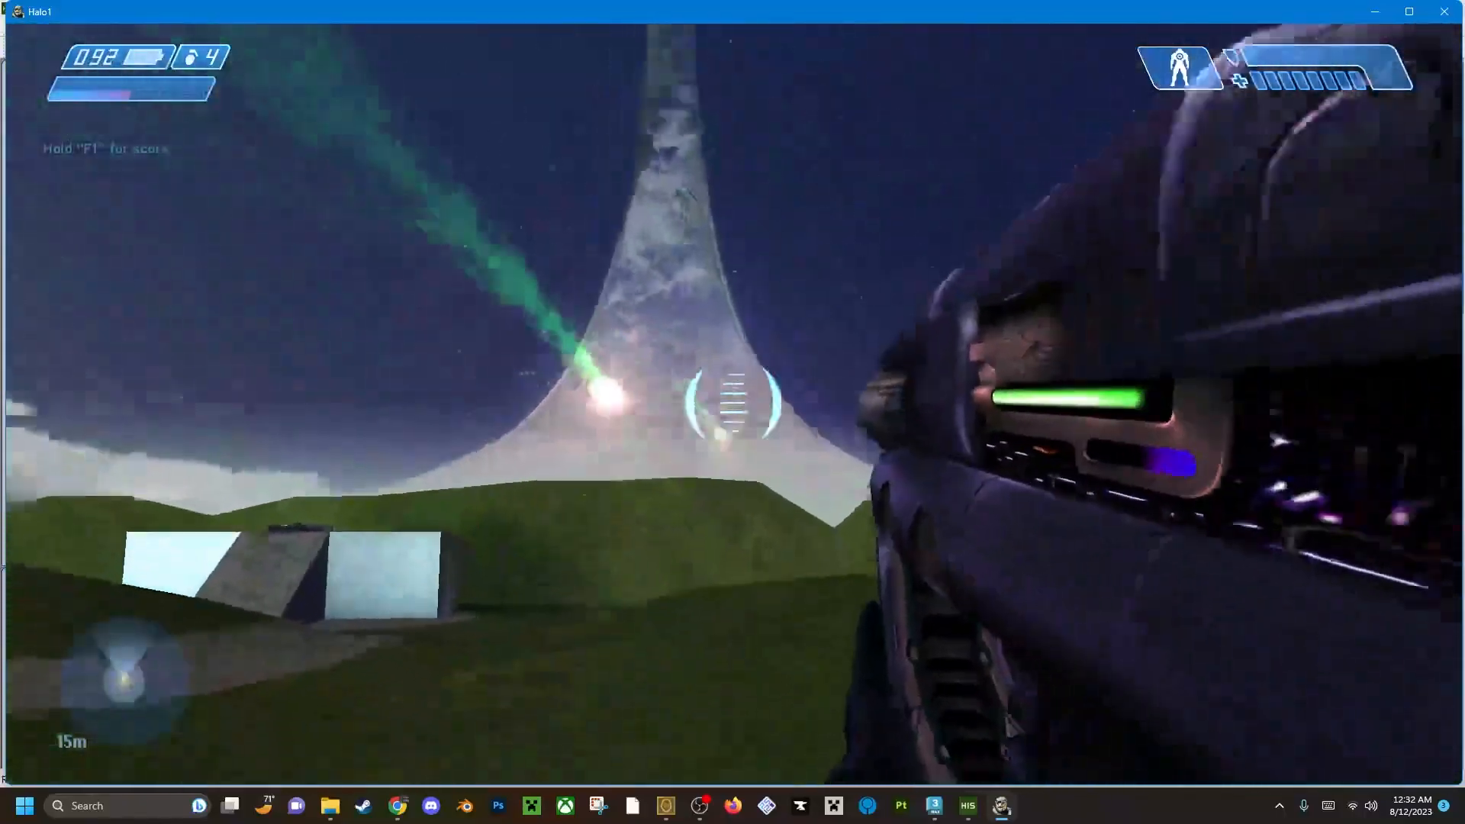
pyautogui.click(733, 403)
pyautogui.press('w')
pyautogui.press('w')
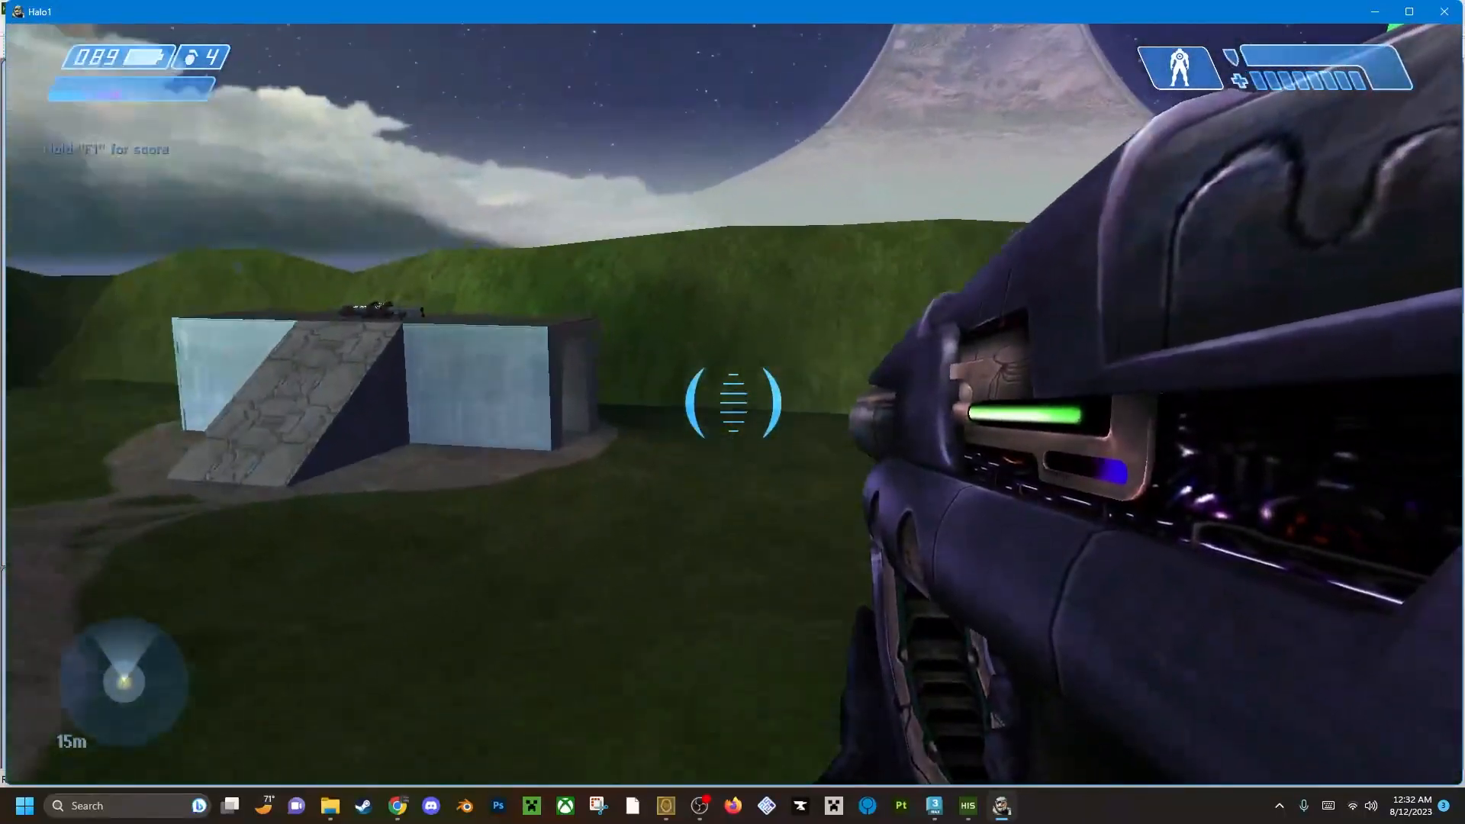
pyautogui.press('w')
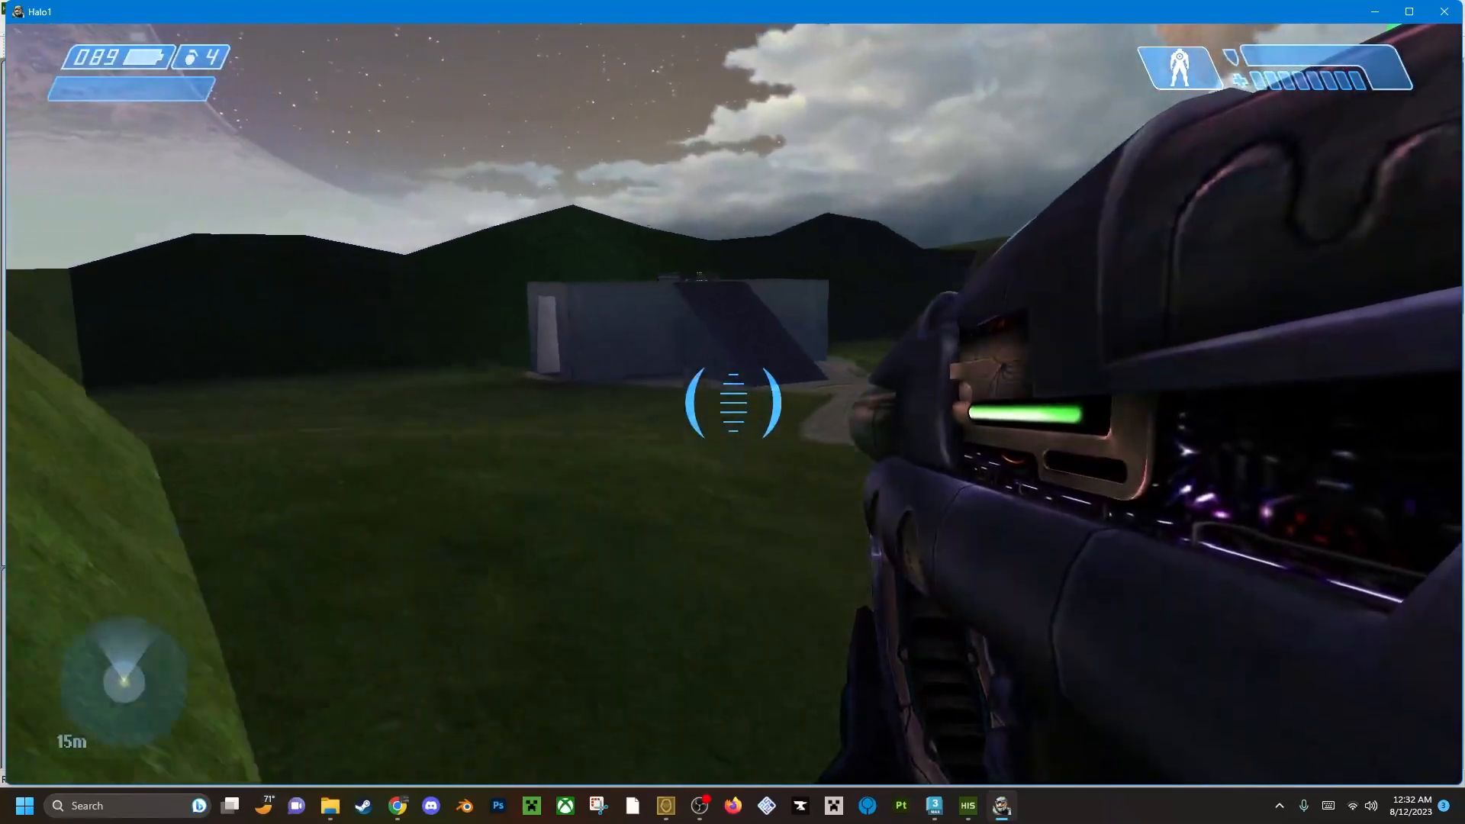
# Switch to Sapien and enable the slayer, ctf, king and oddball default multiplayer spawn flags for the first ghost_mp vehicle.
pyautogui.hotkey('alt', 'Tab')
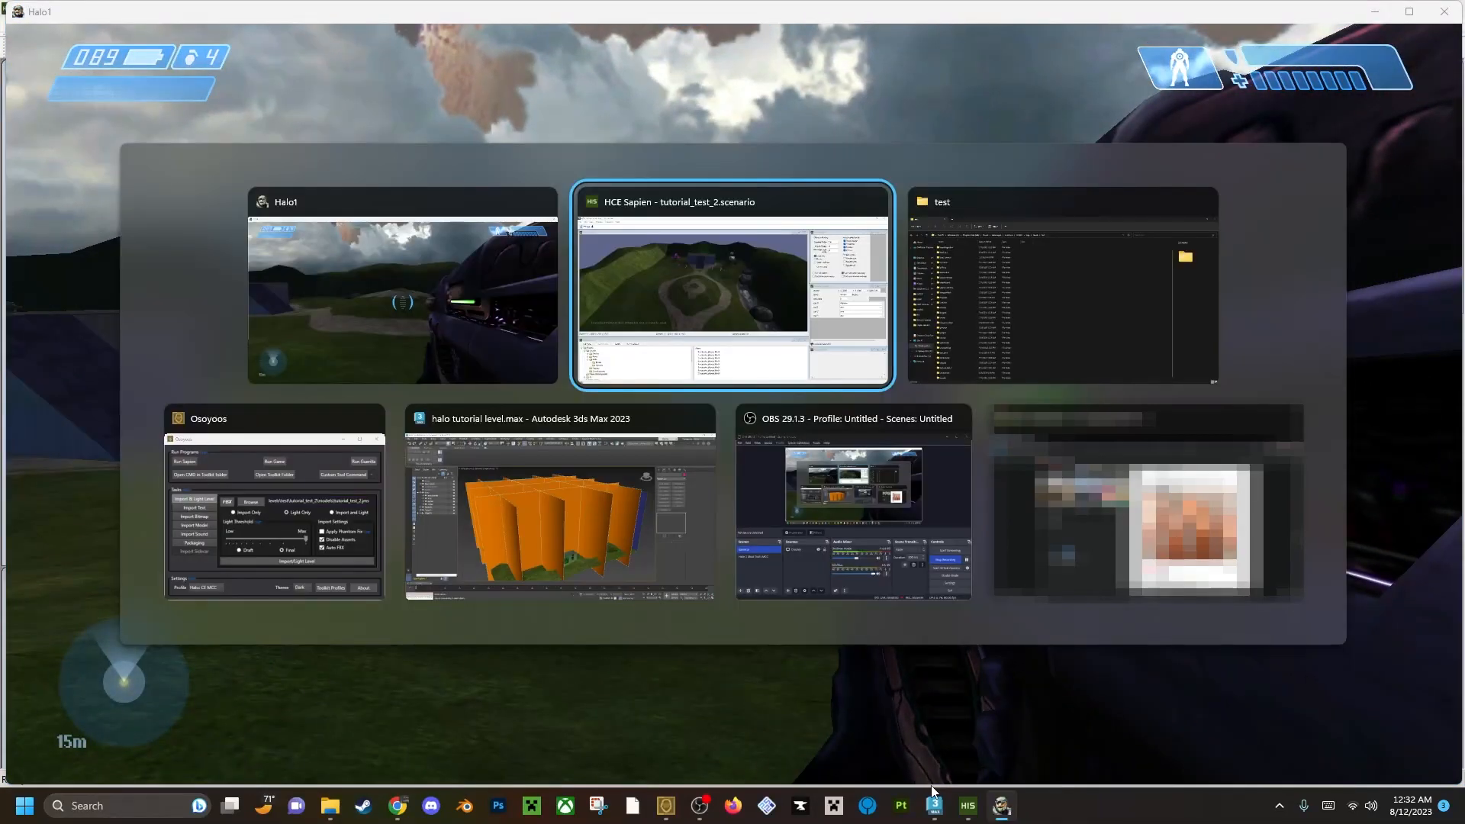
pyautogui.scroll(-6, 105, 716)
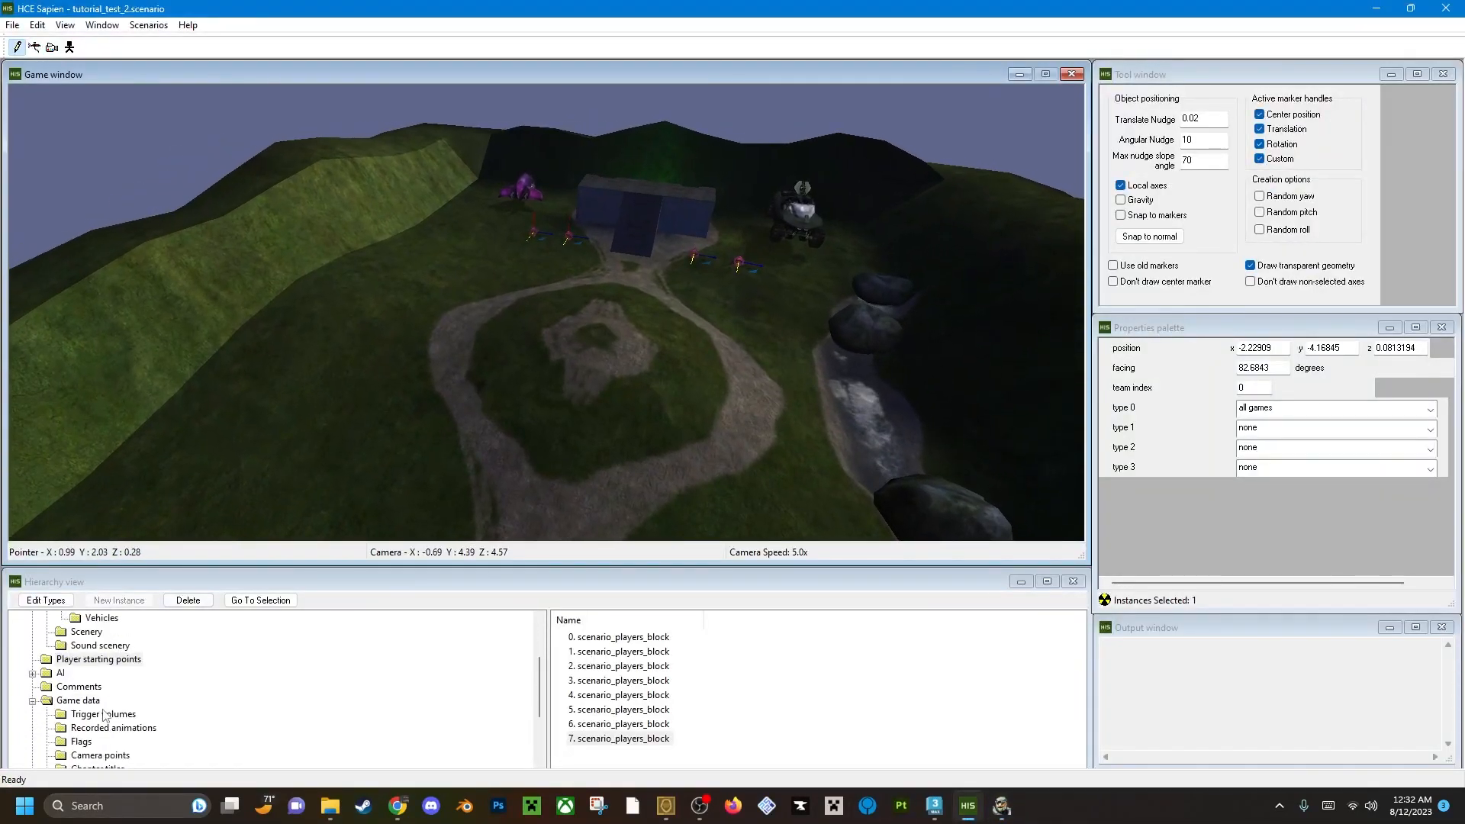
pyautogui.scroll(6, 111, 737)
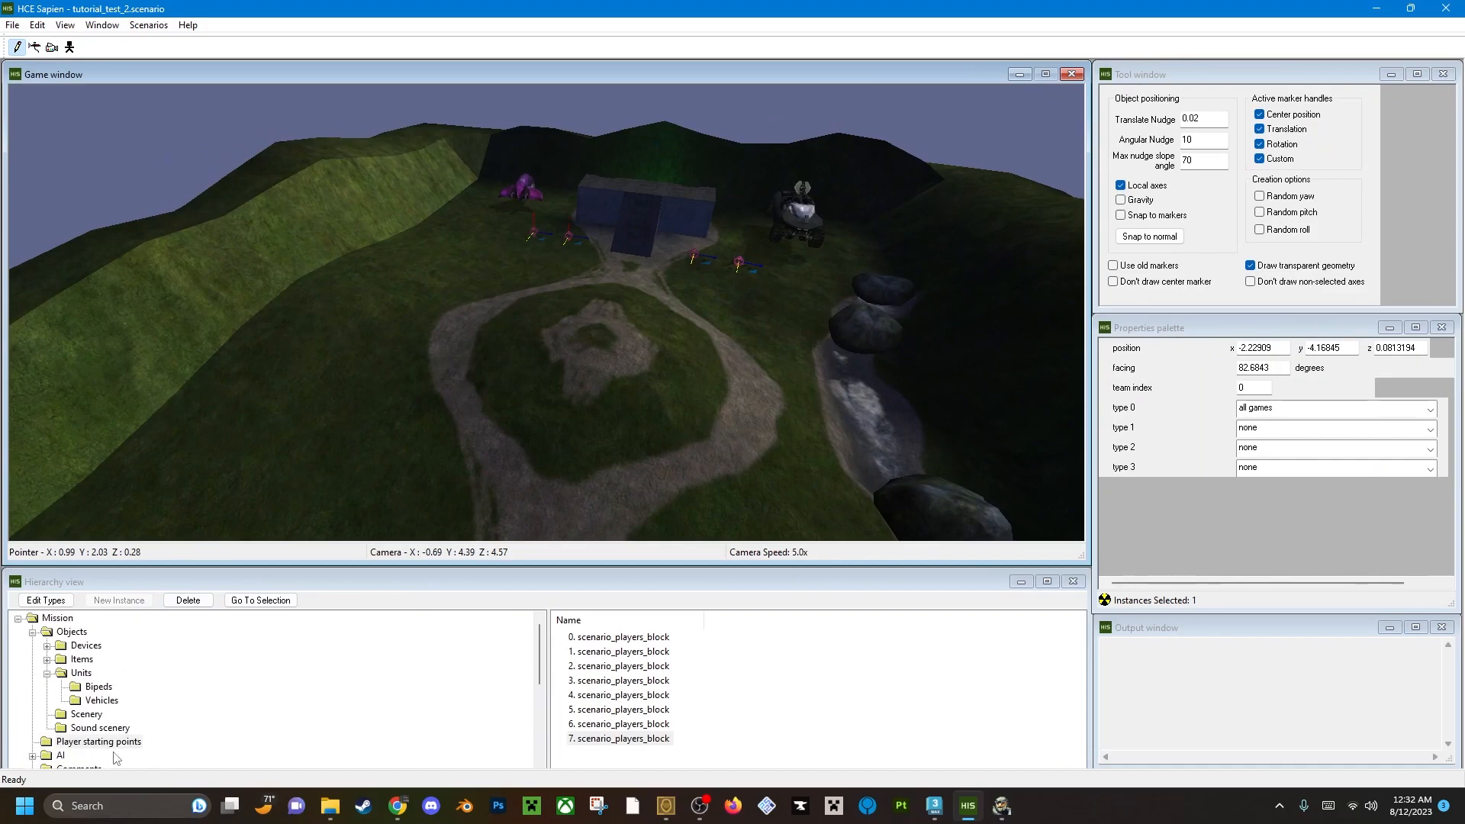
pyautogui.click(102, 700)
pyautogui.click(602, 649)
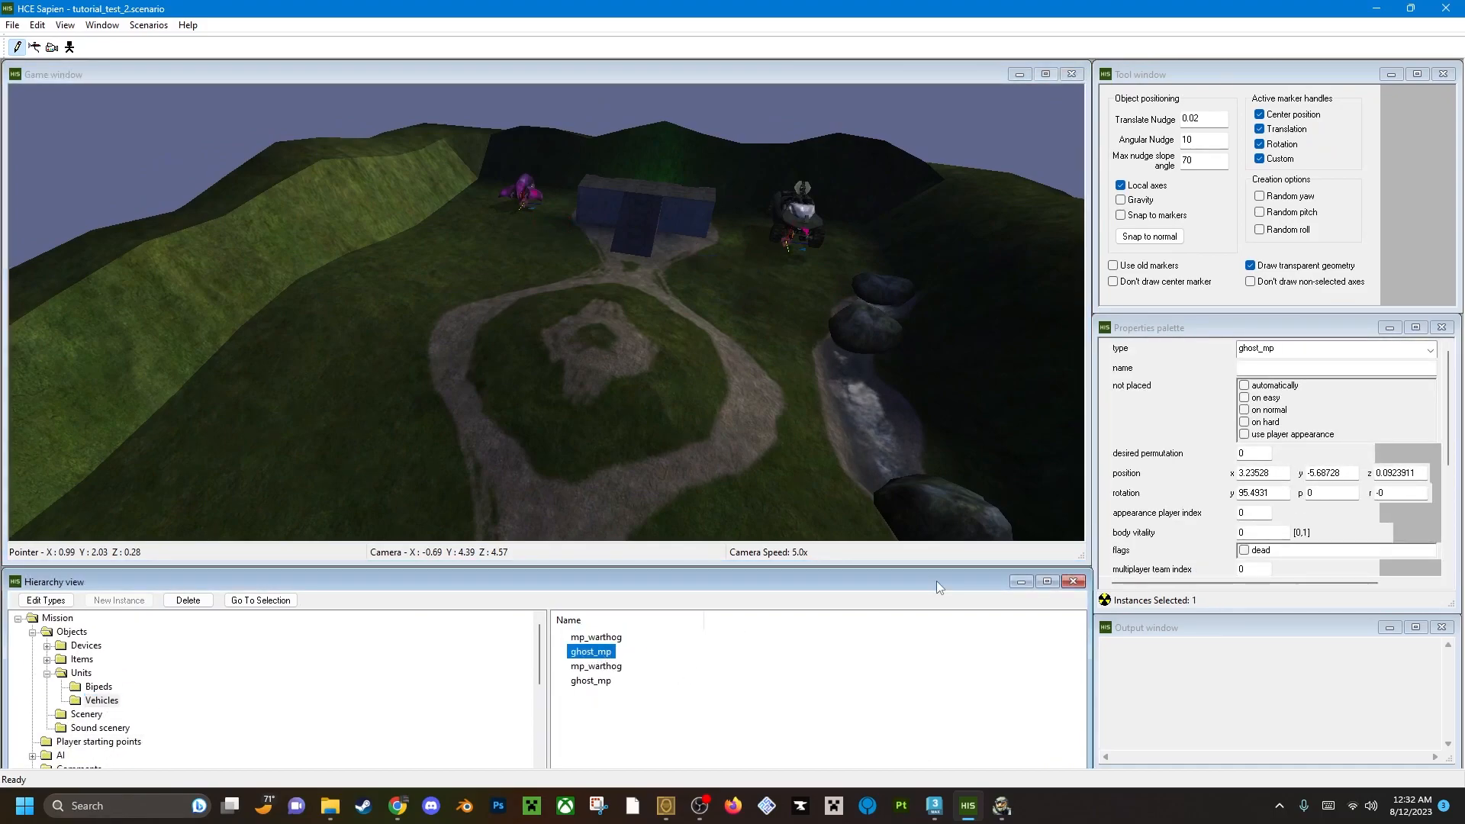
pyautogui.moveTo(1449, 395); pyautogui.dragTo(1398, 483)
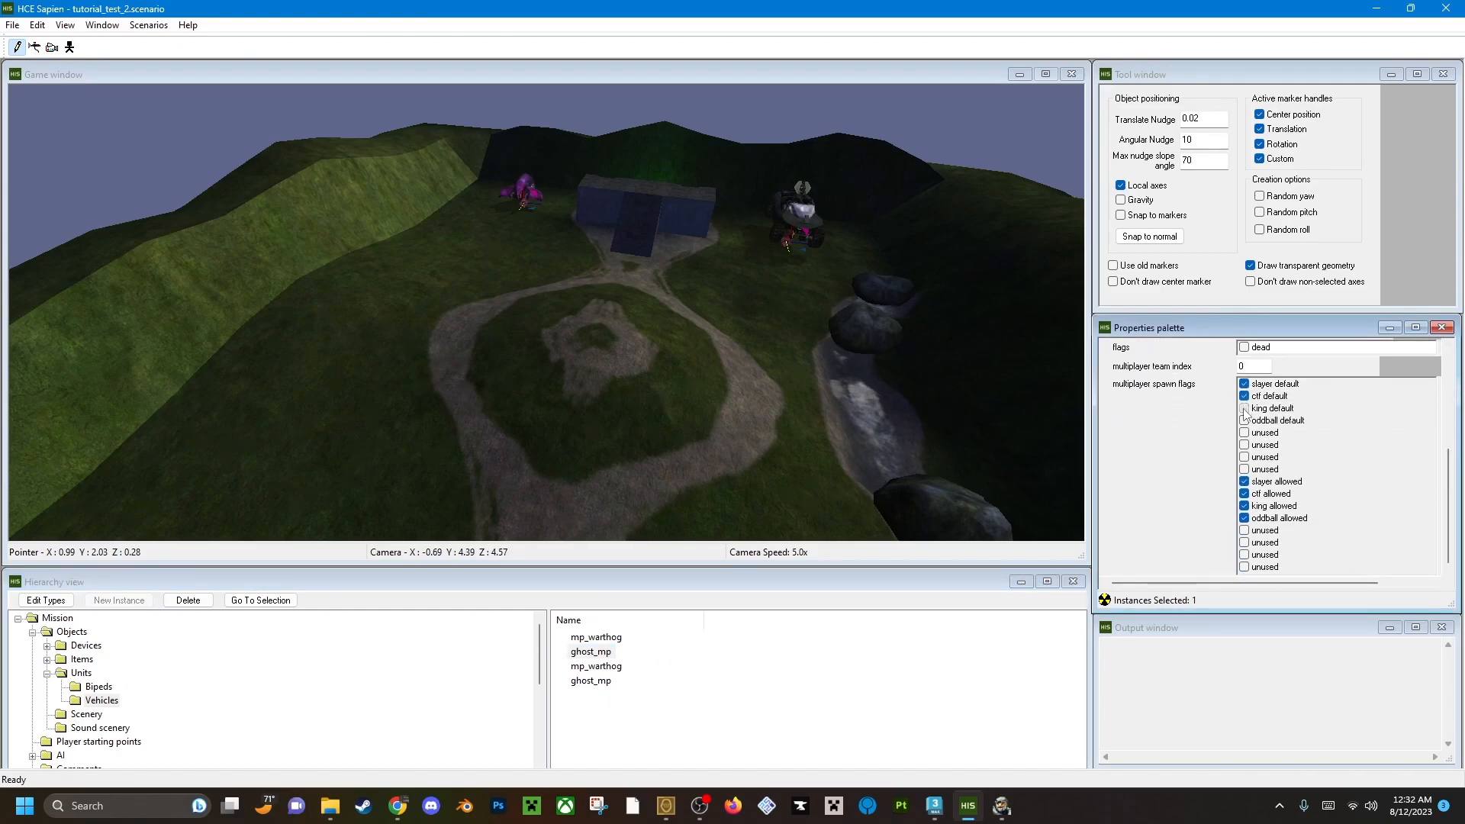
# Enable the slayer, ctf, king and oddball default spawn flags for both mp_warthog vehicles and the second ghost_mp.
pyautogui.click(589, 641)
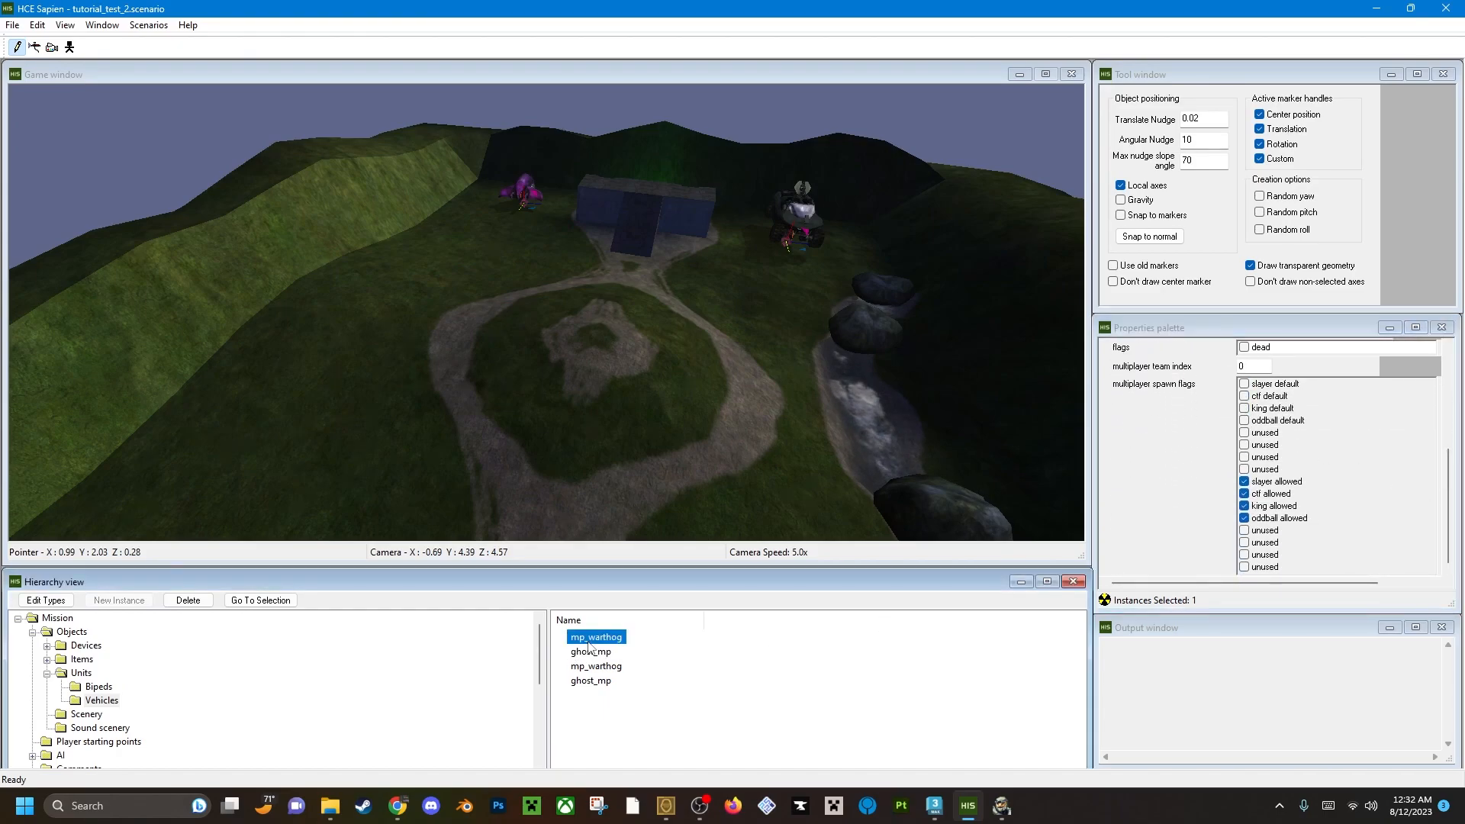
pyautogui.click(1244, 396)
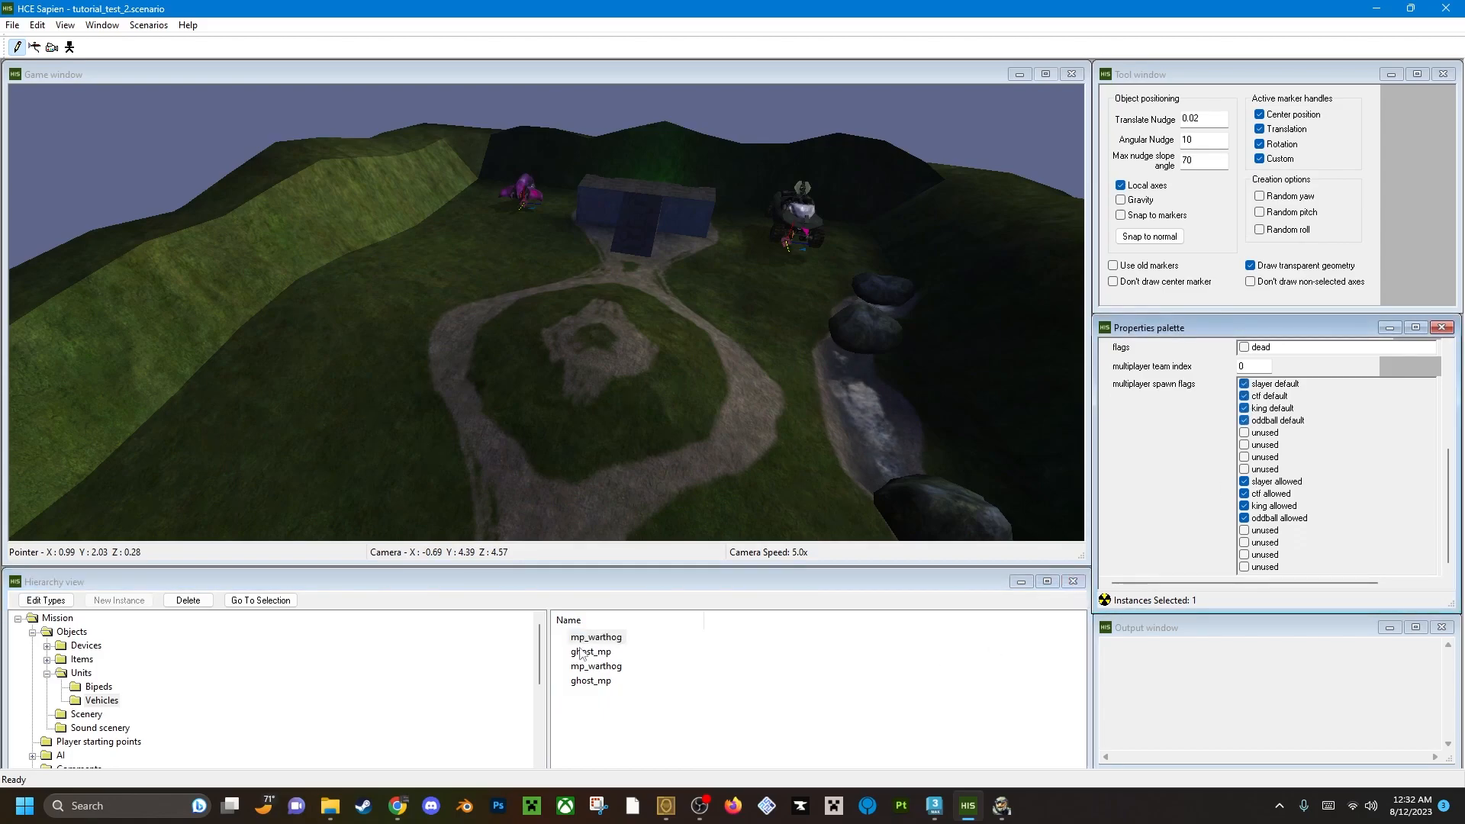
pyautogui.click(599, 667)
pyautogui.click(1244, 383)
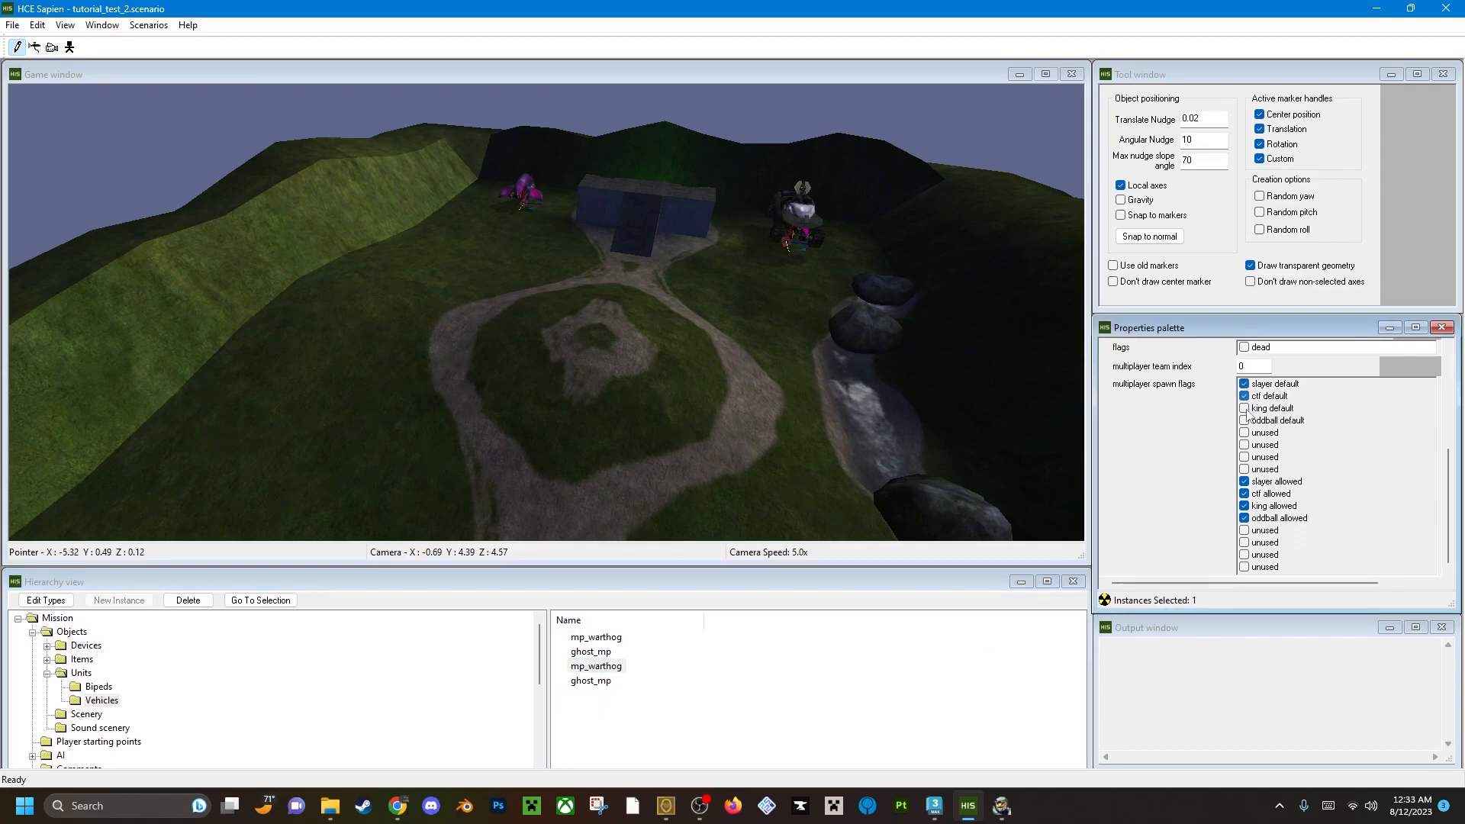
pyautogui.click(595, 681)
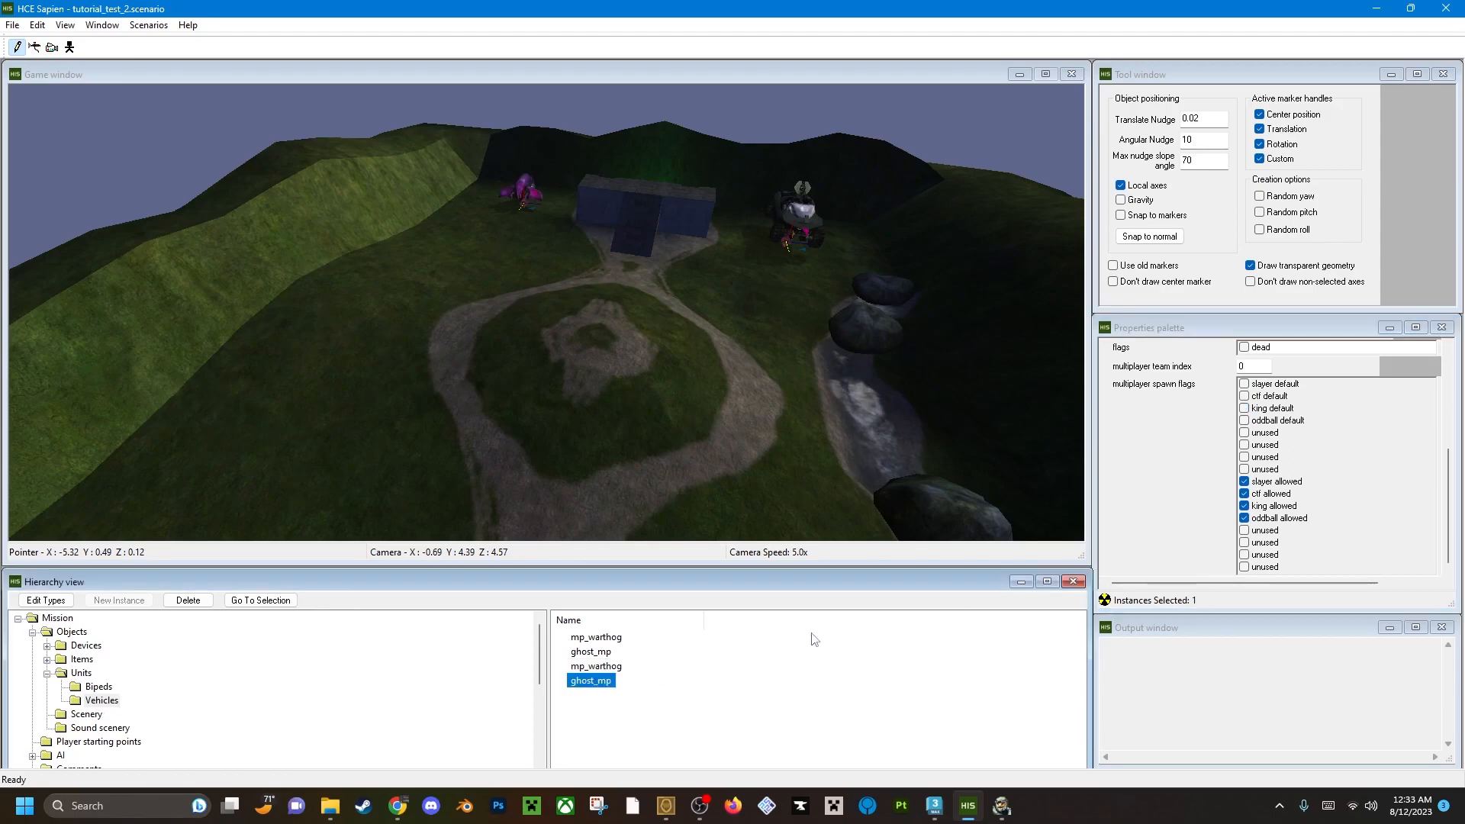
pyautogui.click(1245, 384)
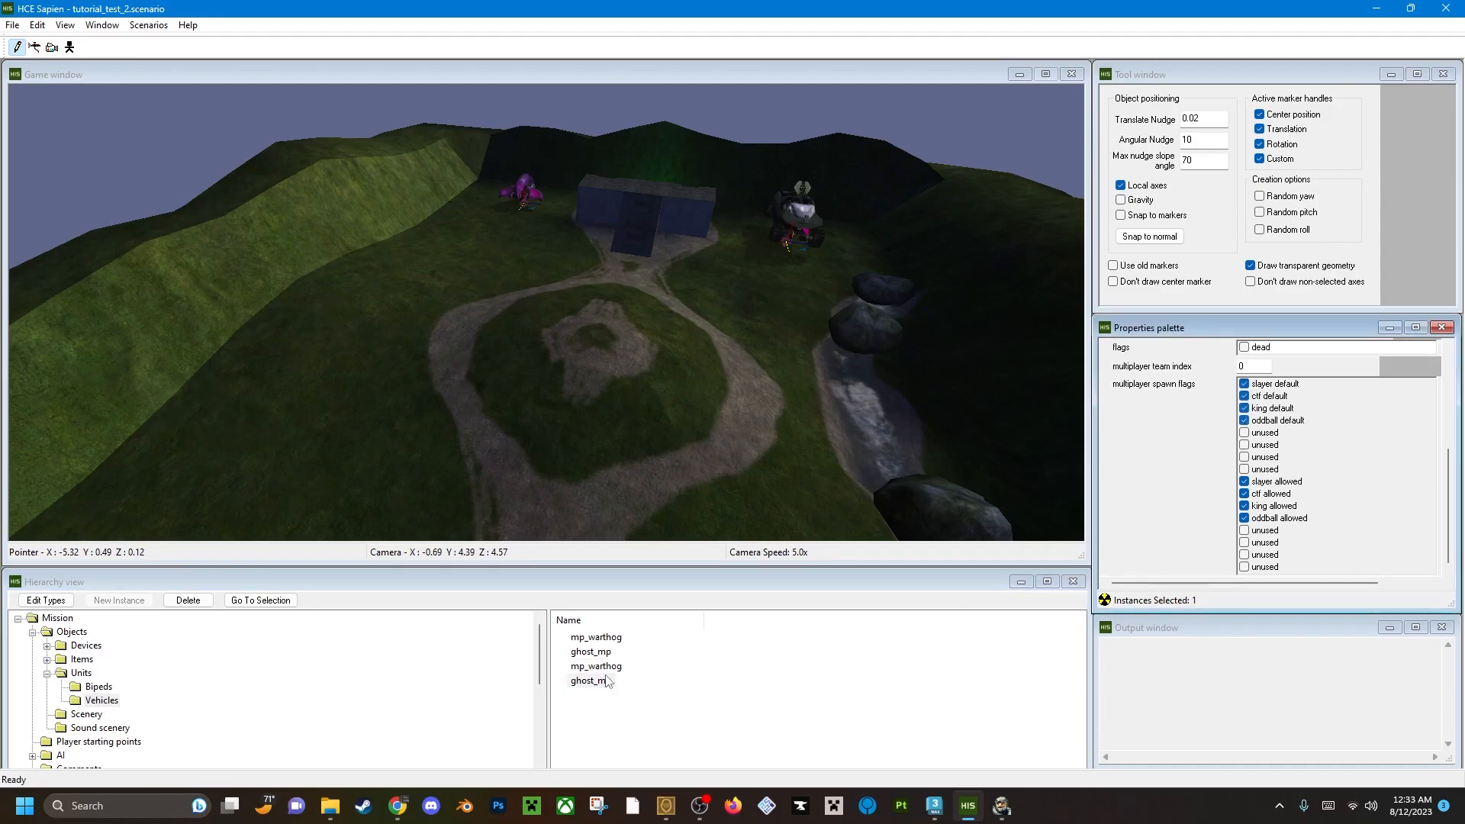
# Save the scenario, switch to Halo1 and reload levels\test\tutorial_test_2\tutorial_test_2 with the map_name command.
pyautogui.moveTo(680, 360); pyautogui.dragTo(735, 359, button='middle')
pyautogui.hotkey('ctrl', 's')
pyautogui.hotkey('alt', 'Tab')
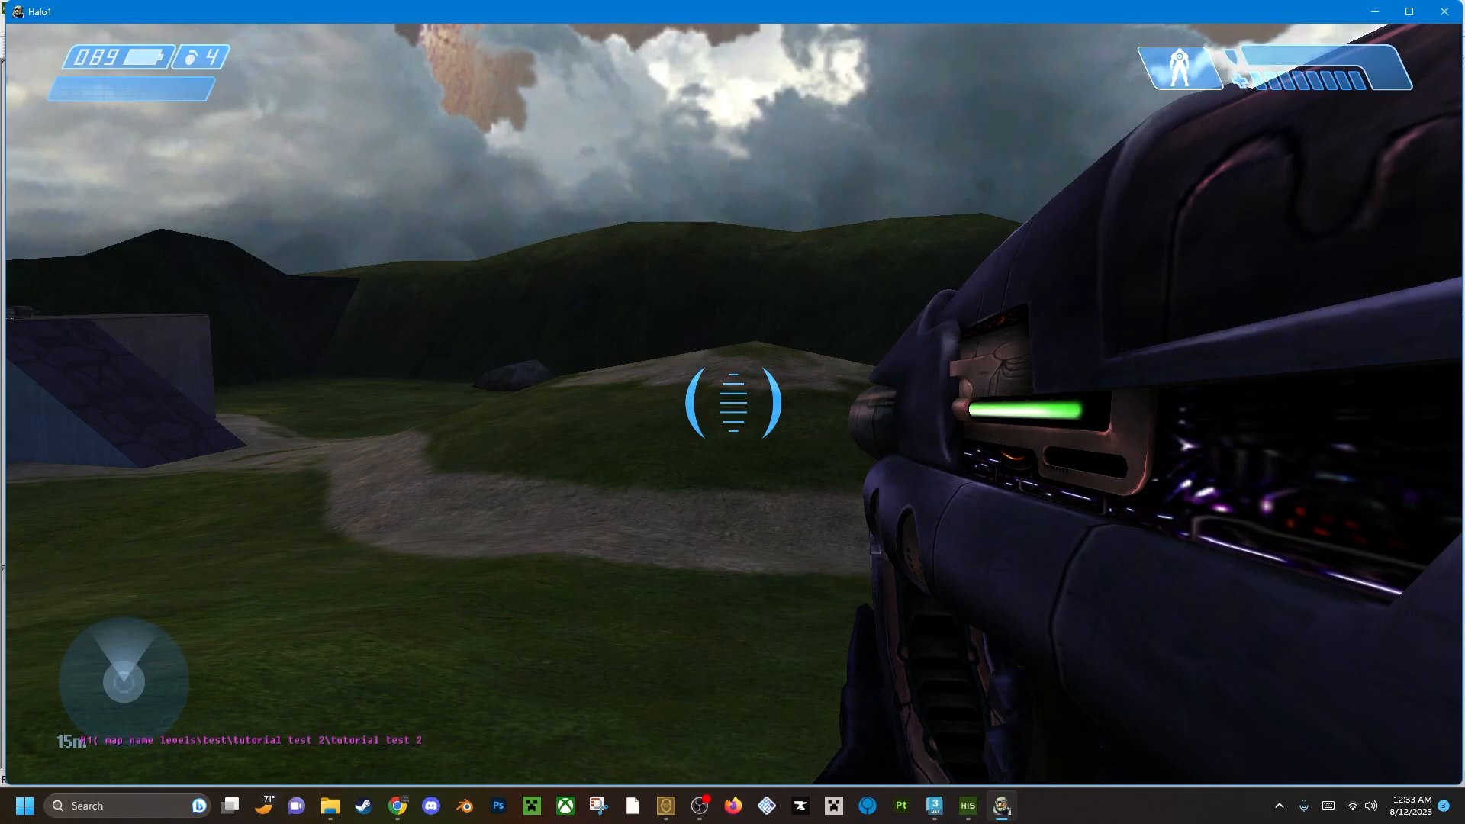
pyautogui.press('Return')
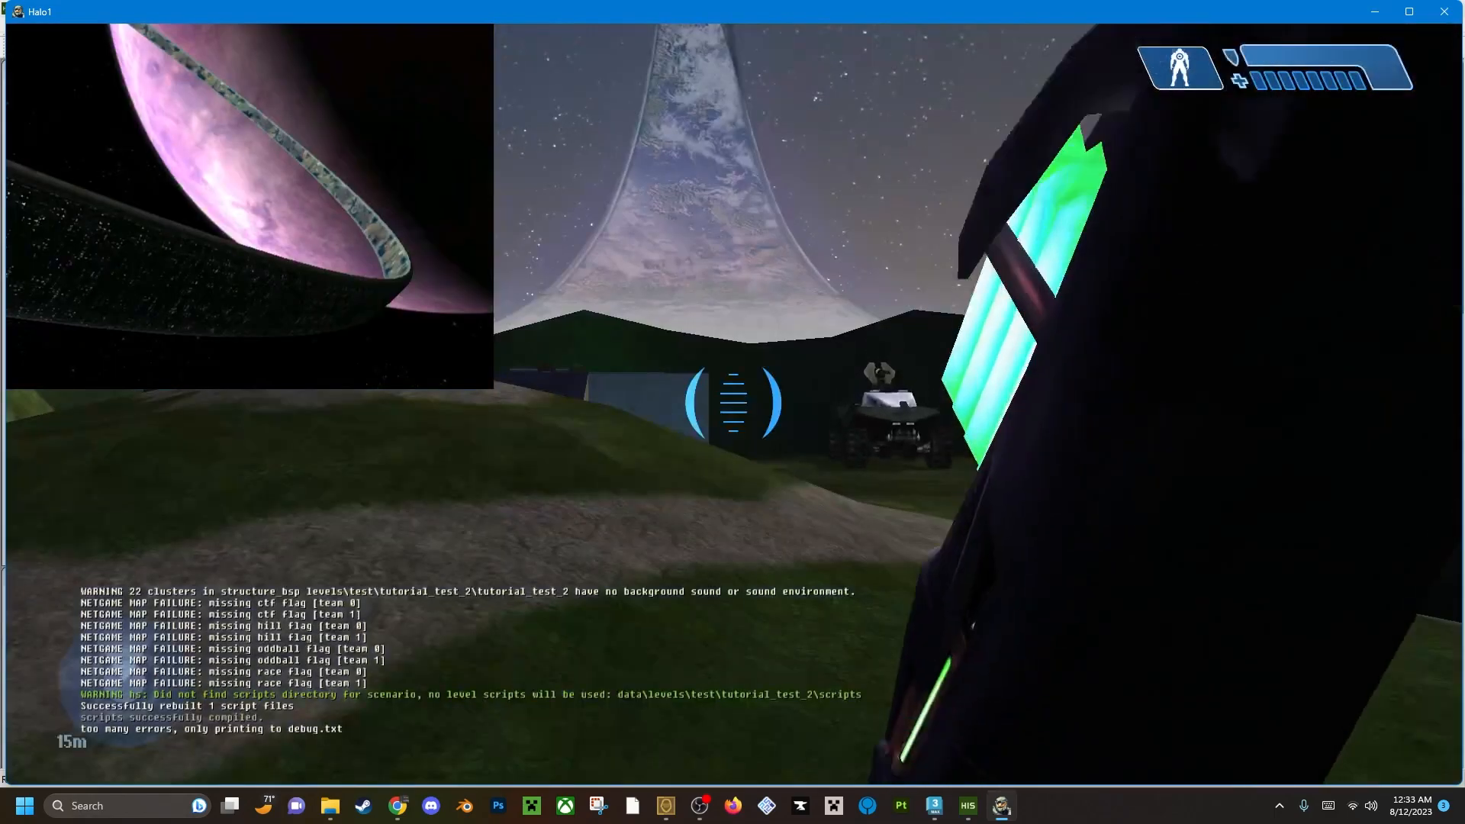
# Walk to the warthog beside the base, test-drive it around the level and get out.
pyautogui.press('w')
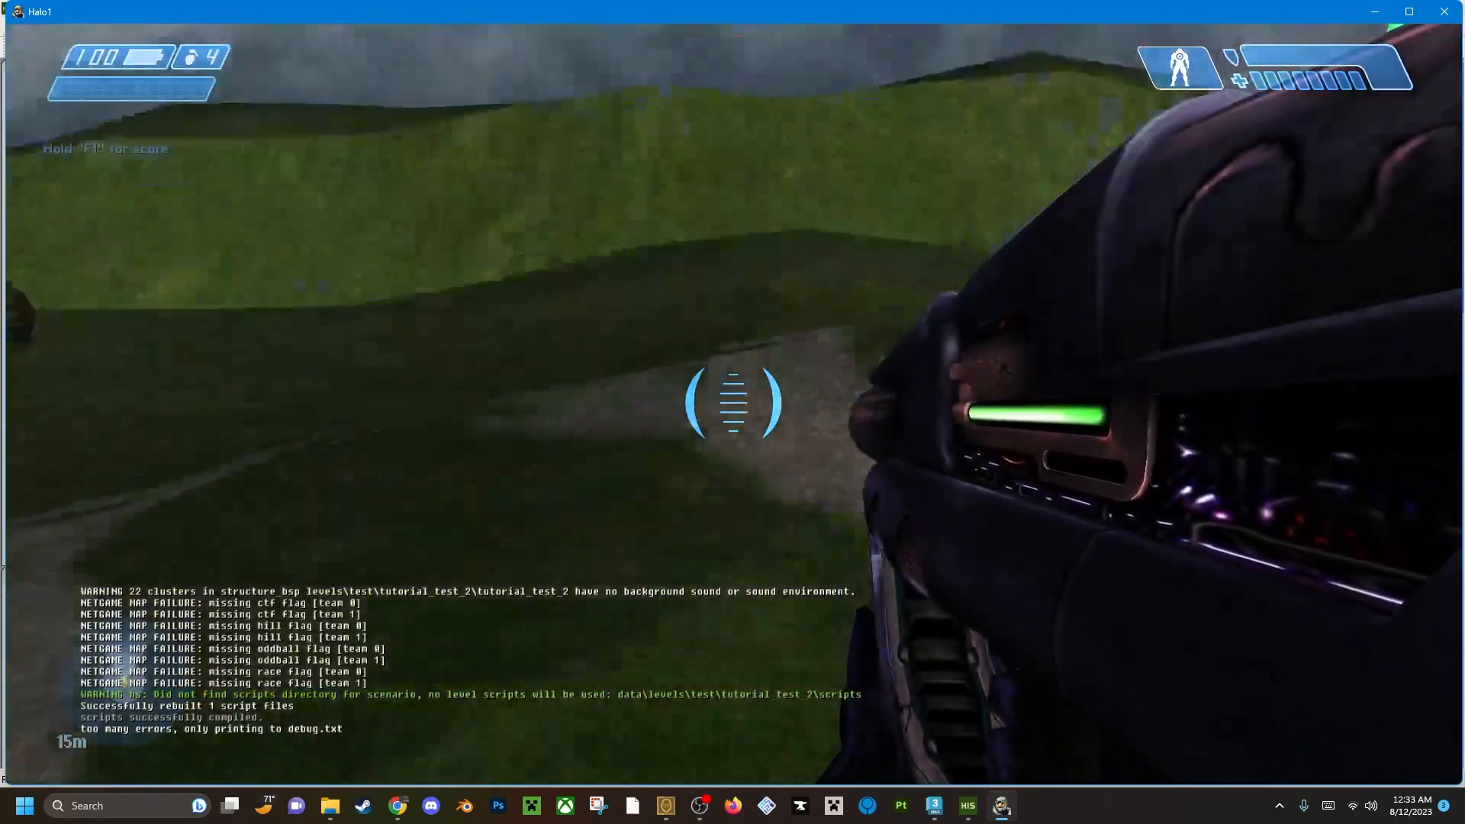
pyautogui.press('w')
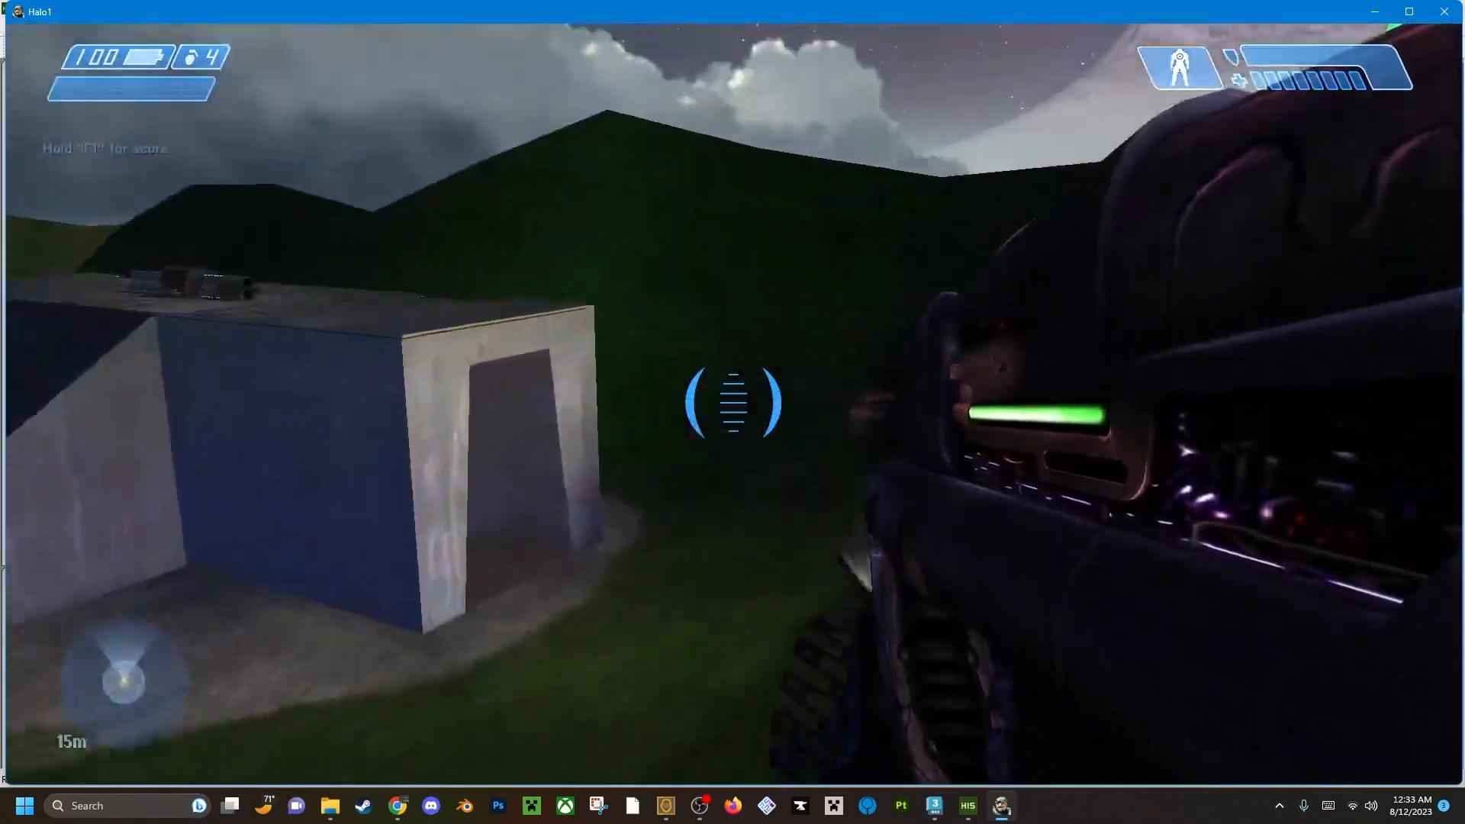
pyautogui.press('e')
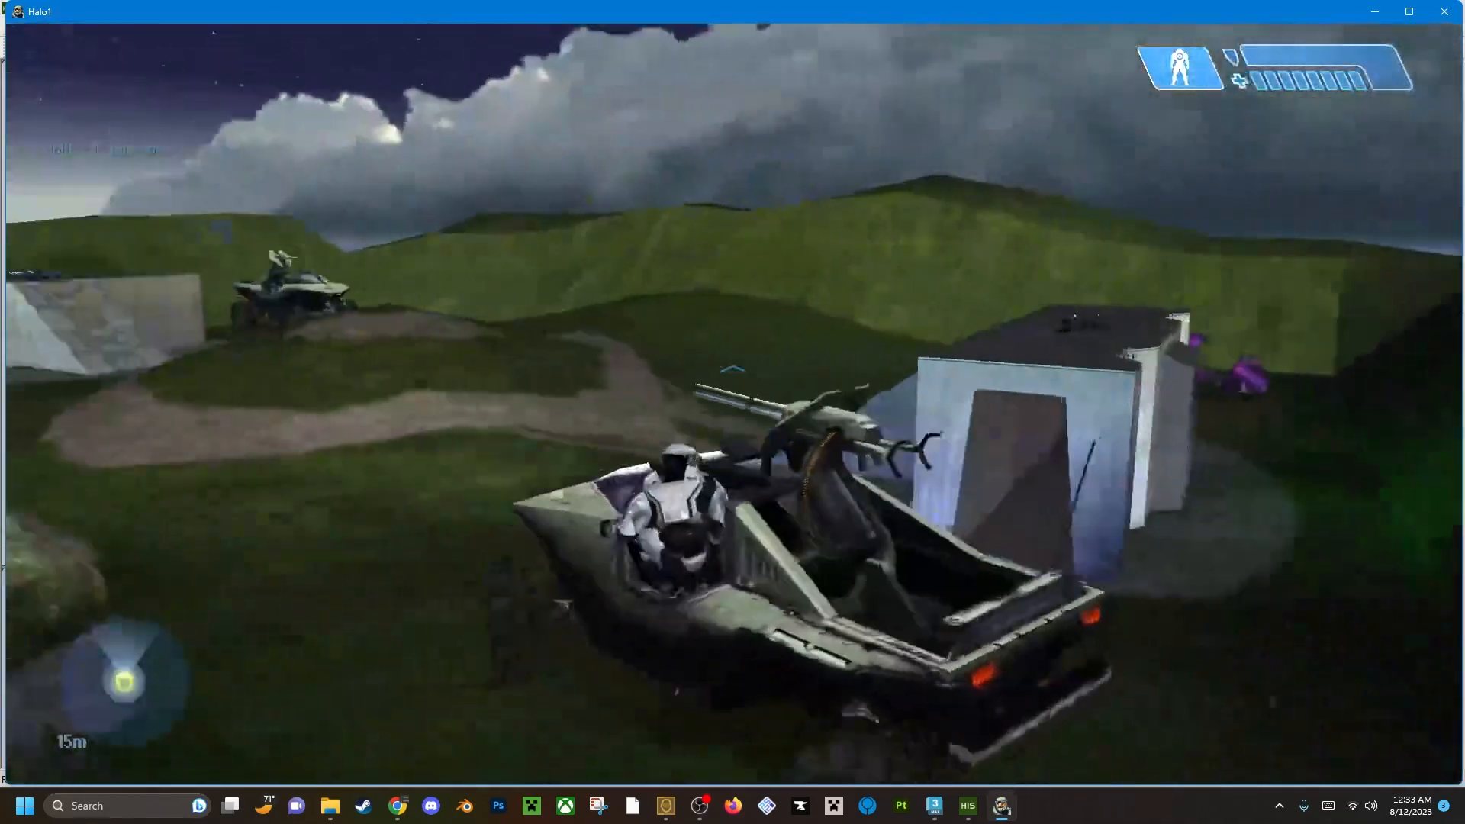
pyautogui.press('w')
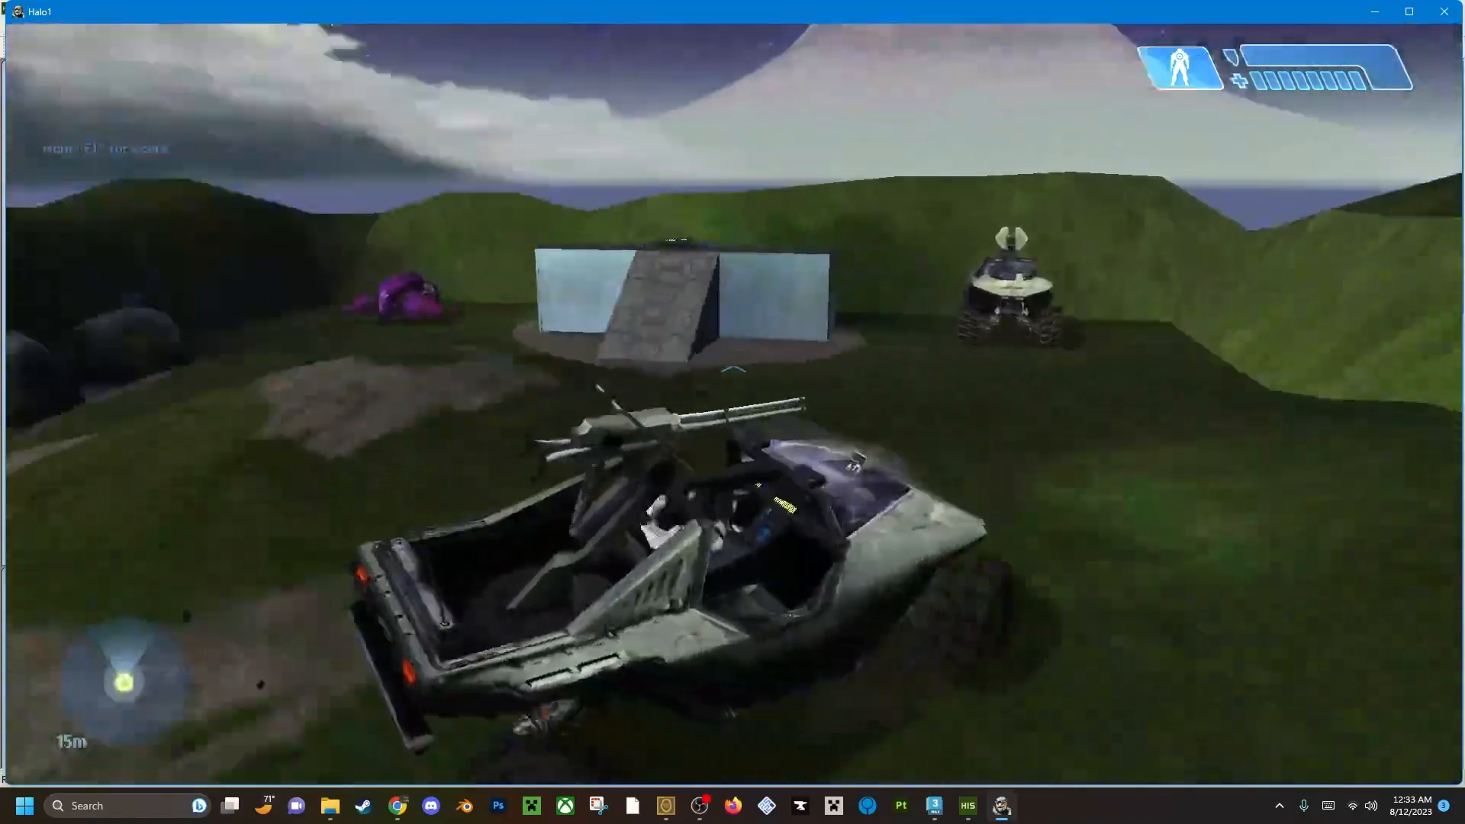
pyautogui.press('w')
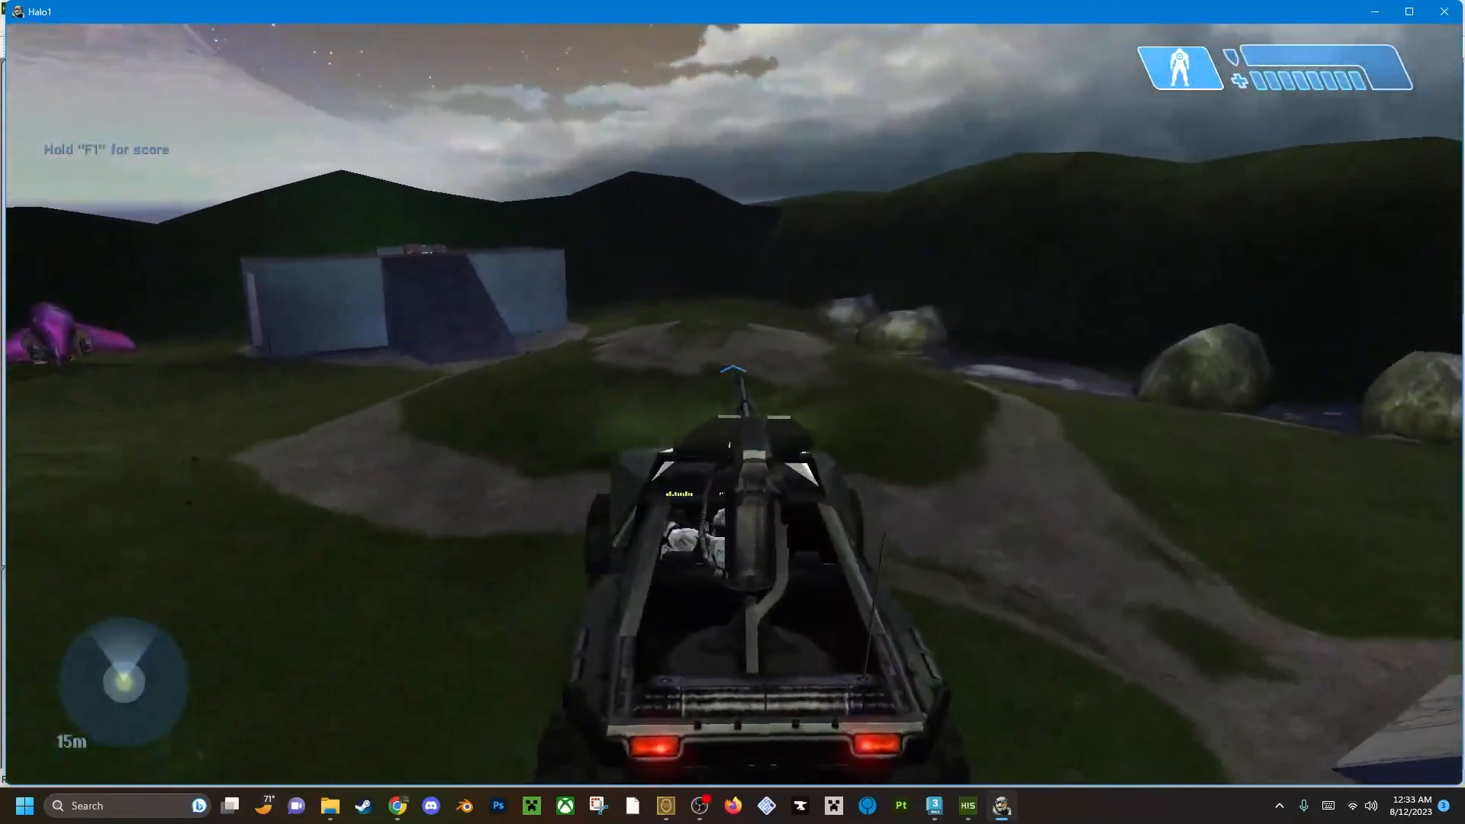
pyautogui.press('e')
# Examine the base on foot, inspecting its inner corridor, ceiling lights, green glowing wall recess and outer walls near the ghost.
pyautogui.press('w')
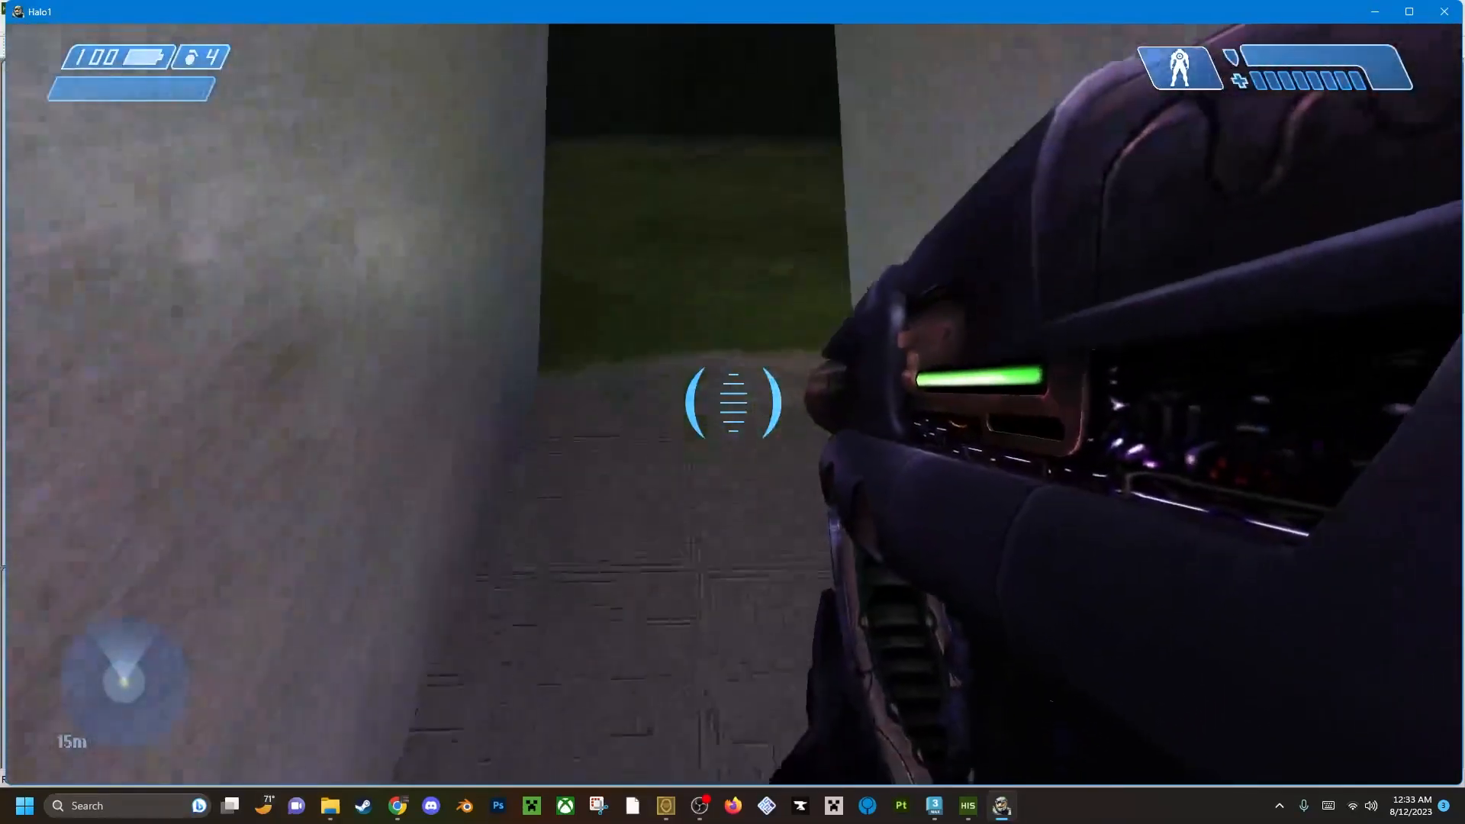
pyautogui.press('s')
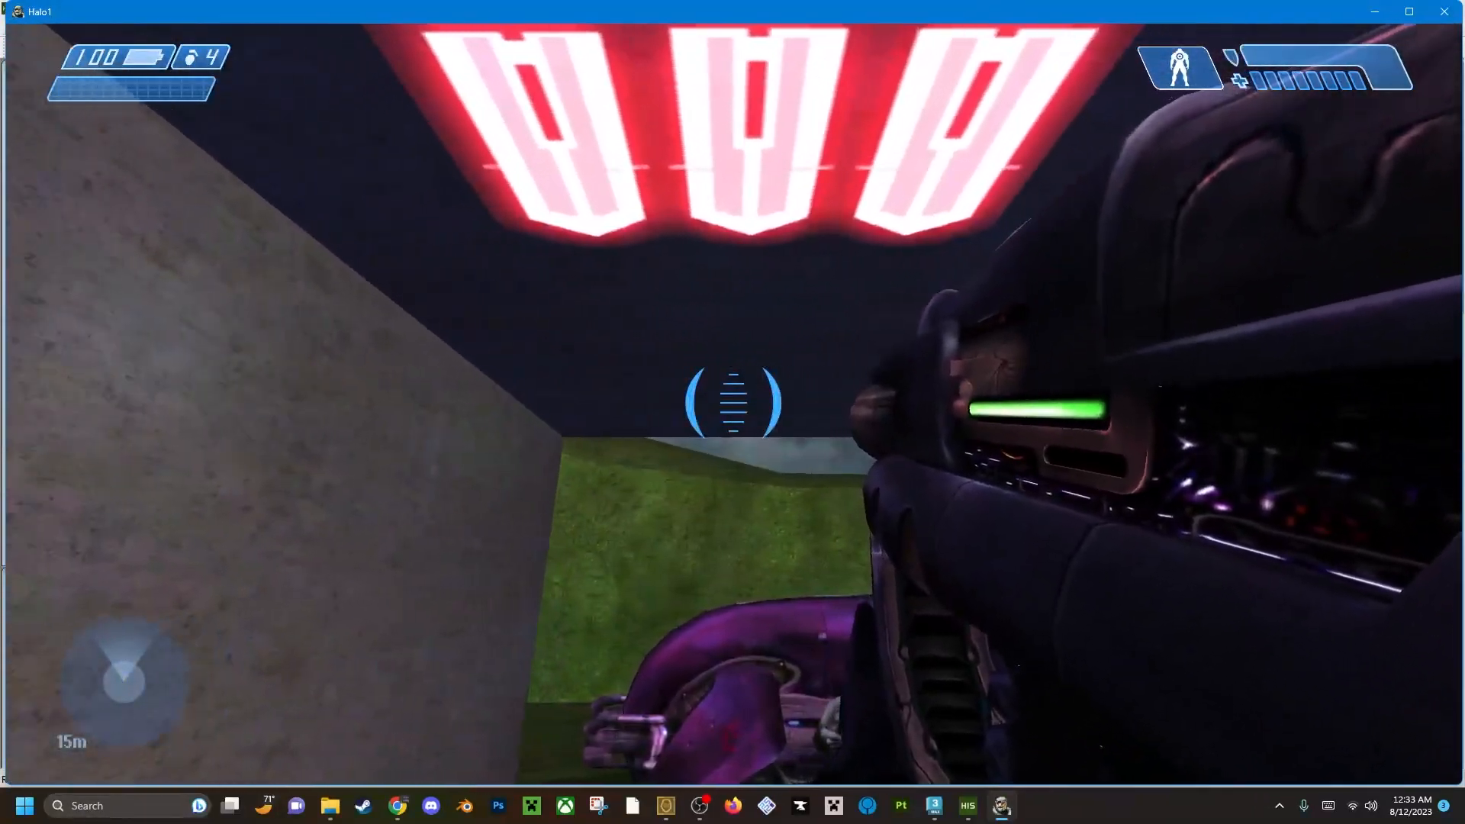
pyautogui.press('w')
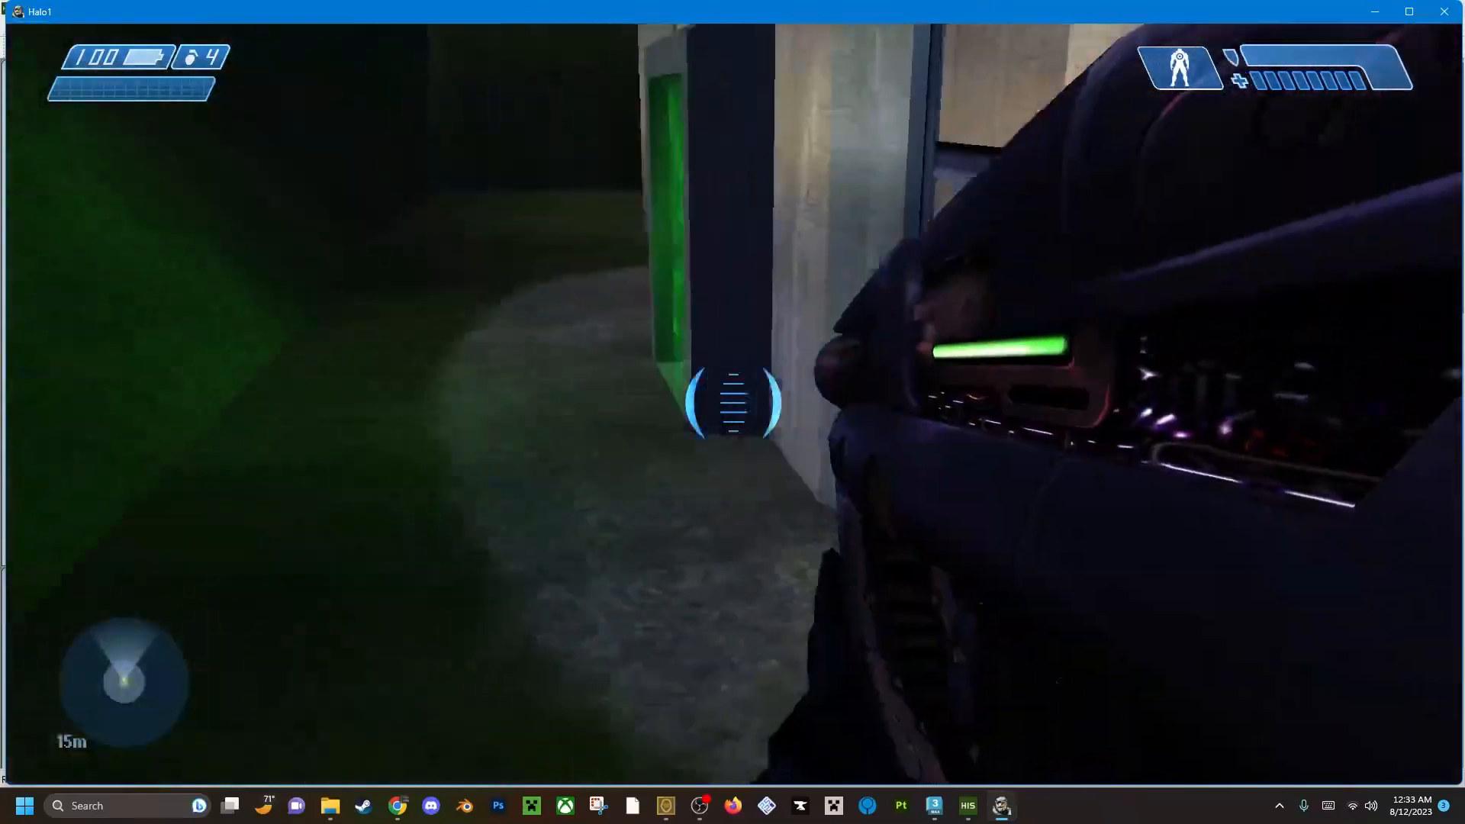
pyautogui.press('s')
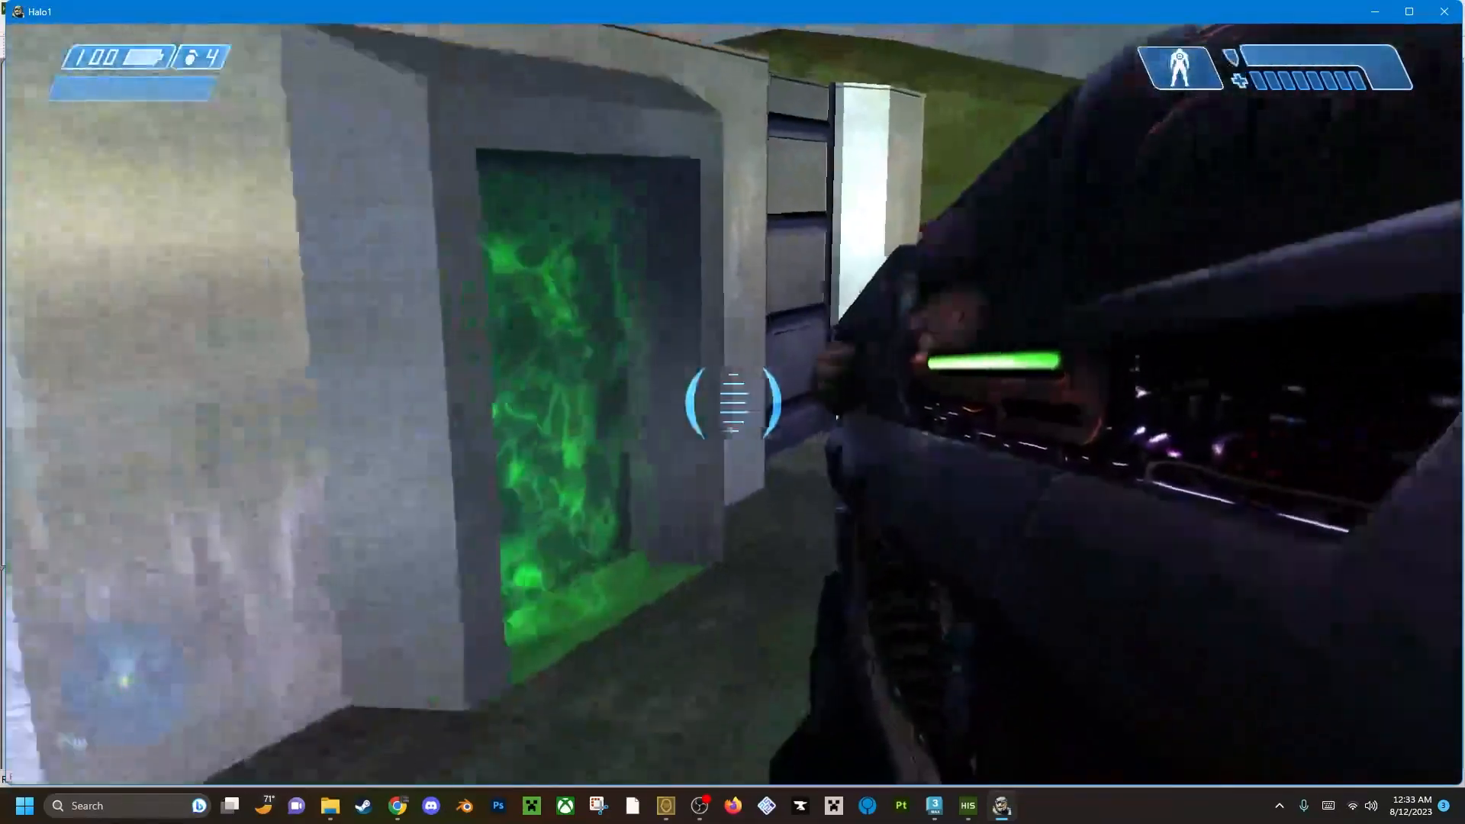
pyautogui.press('space')
pyautogui.press('s')
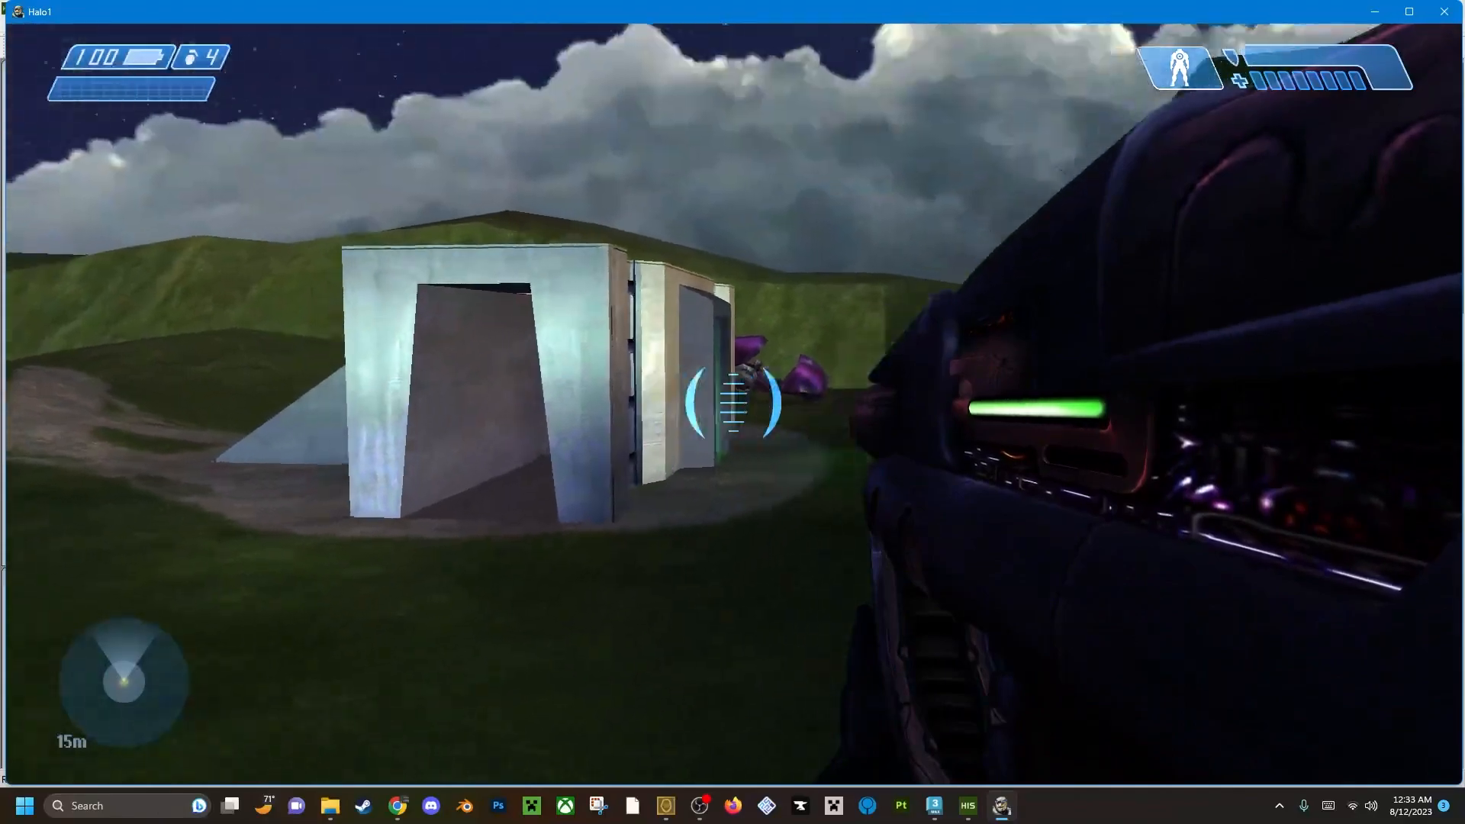
pyautogui.press('w')
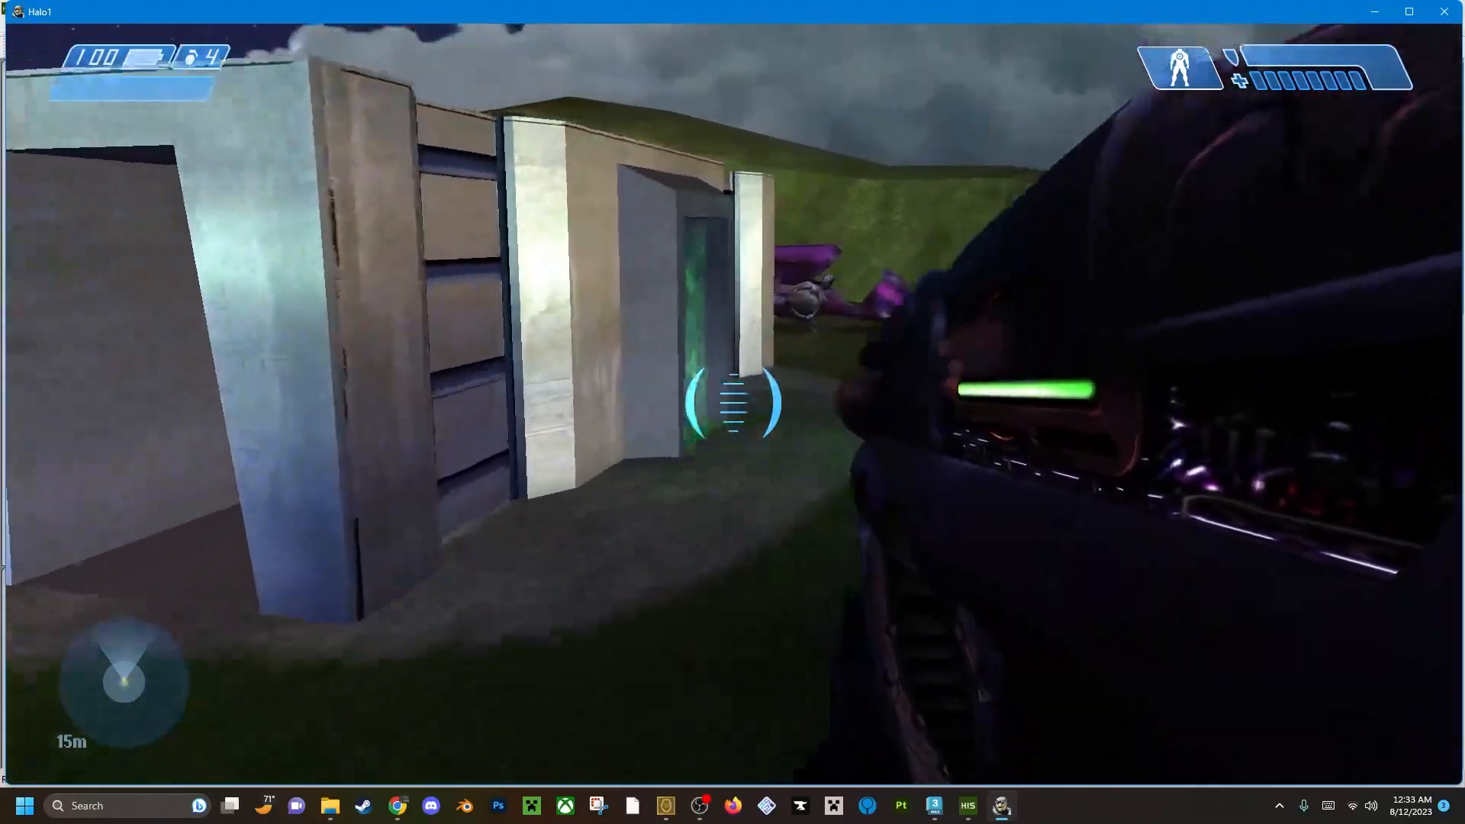
pyautogui.press('w')
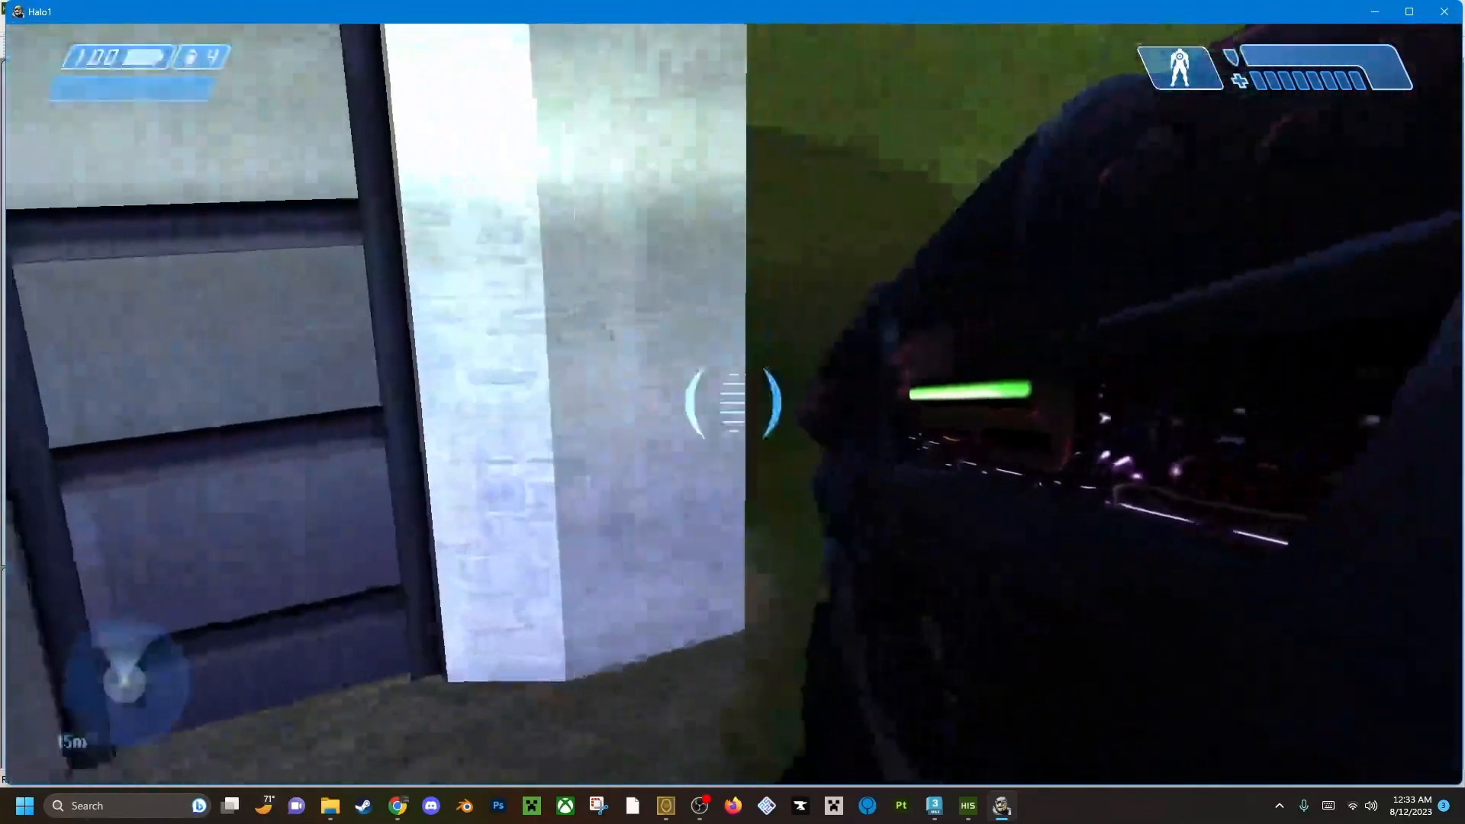
pyautogui.press('w')
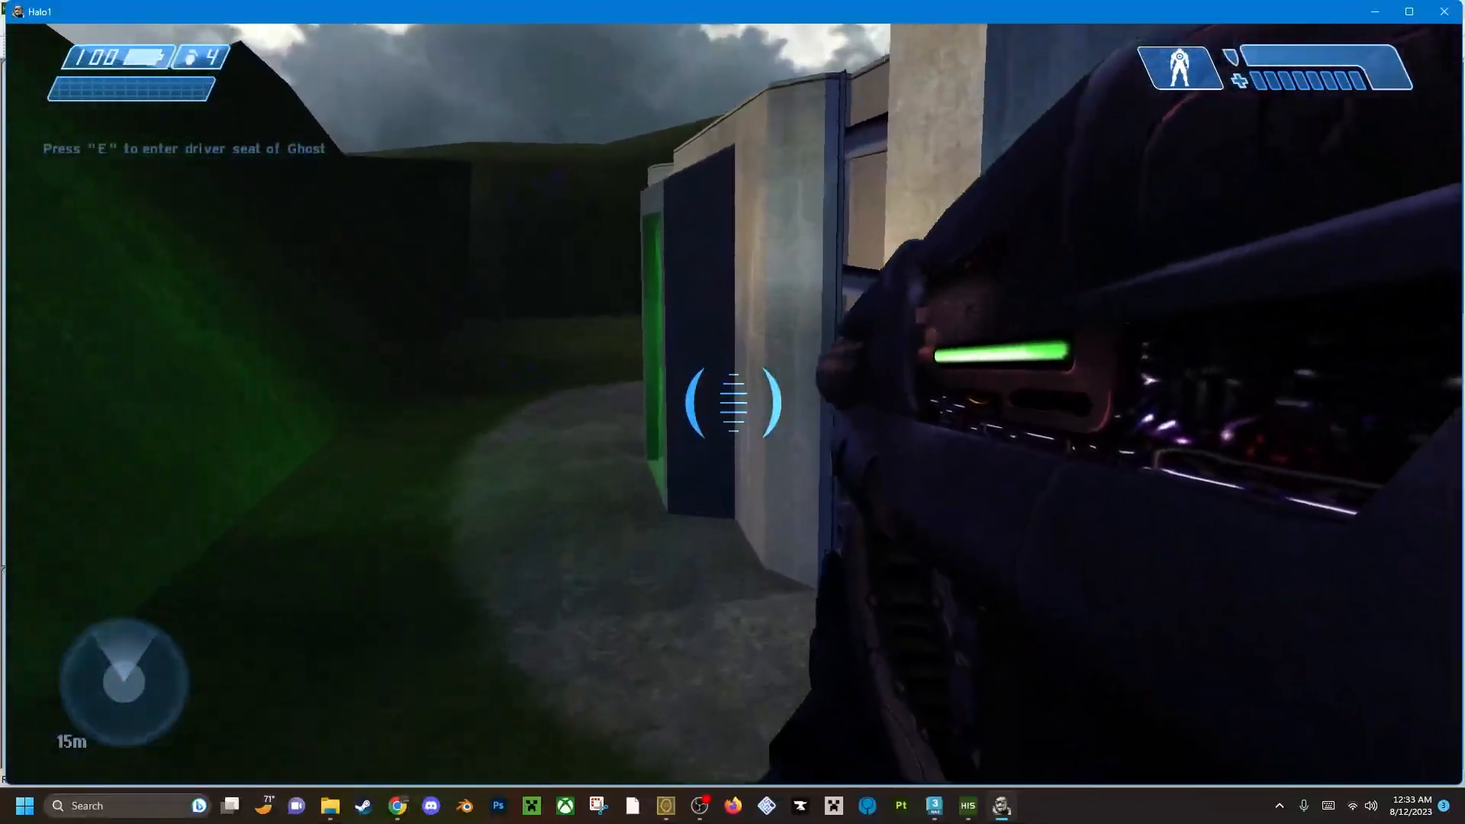
pyautogui.press('s')
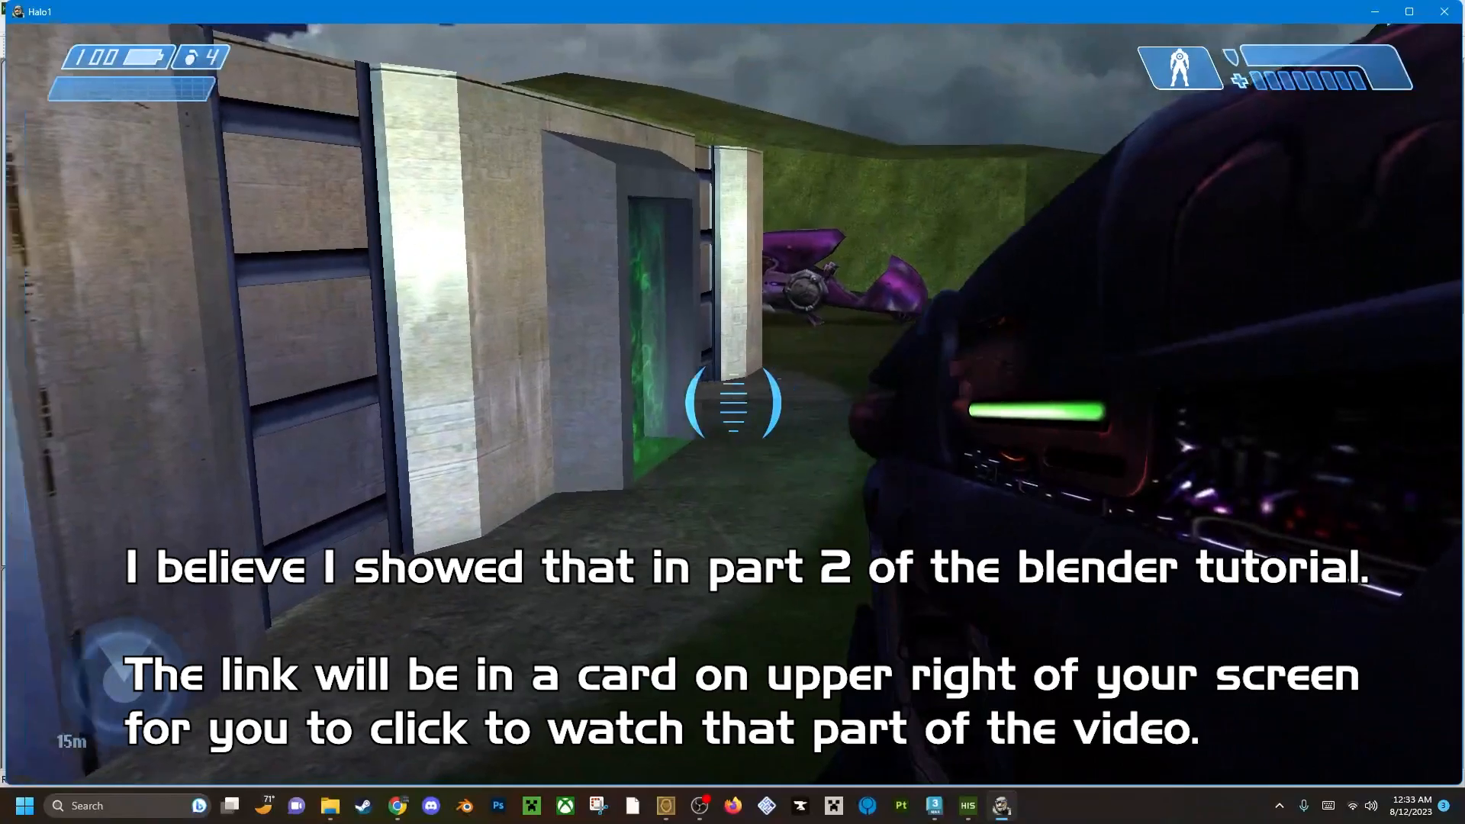
# Walk past the boulders to the opposite base, climb its ramp to the rocket launcher and look across the field.
pyautogui.press('w')
pyautogui.press('w')
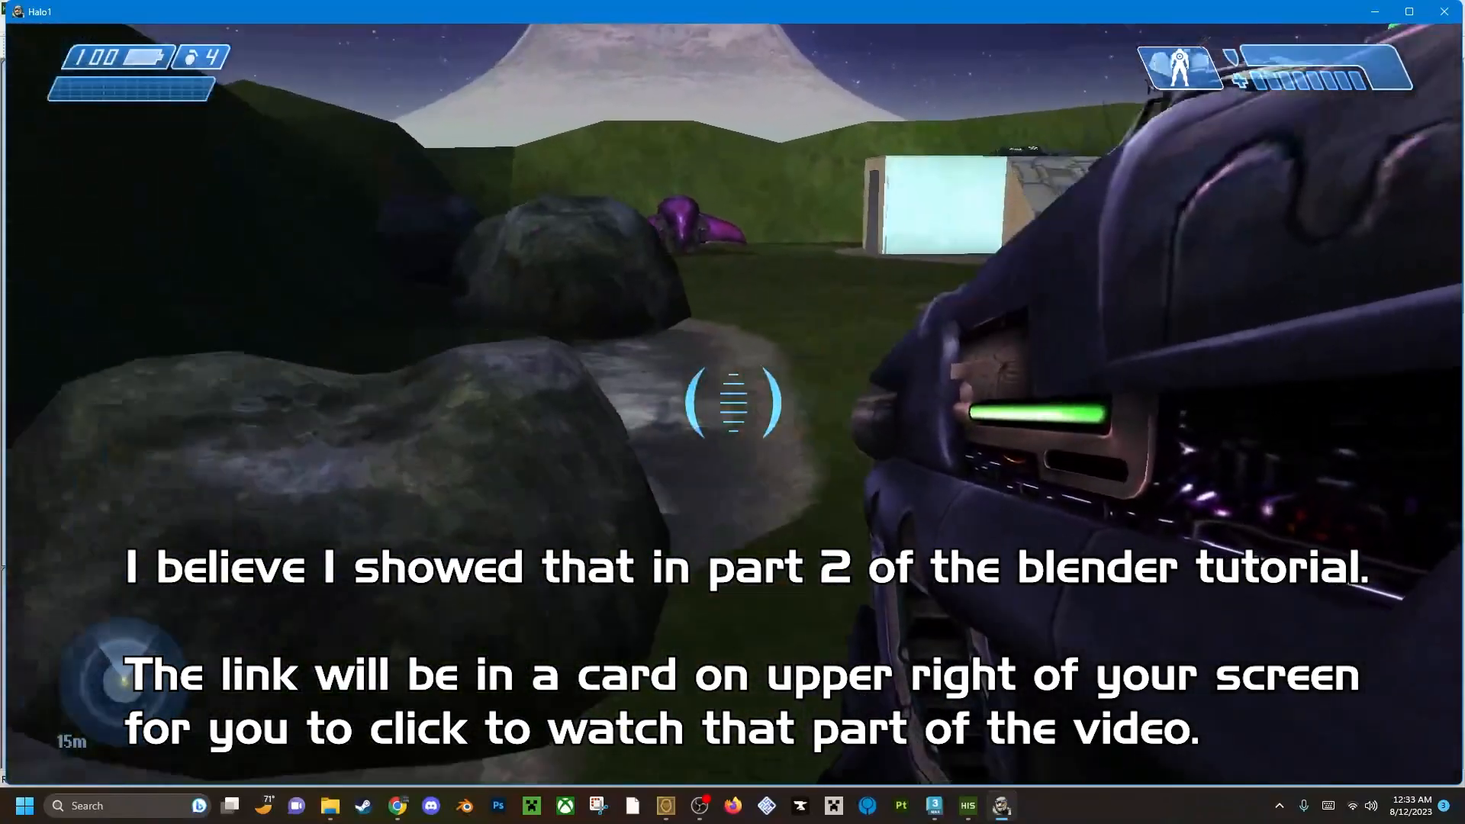
pyautogui.press('w')
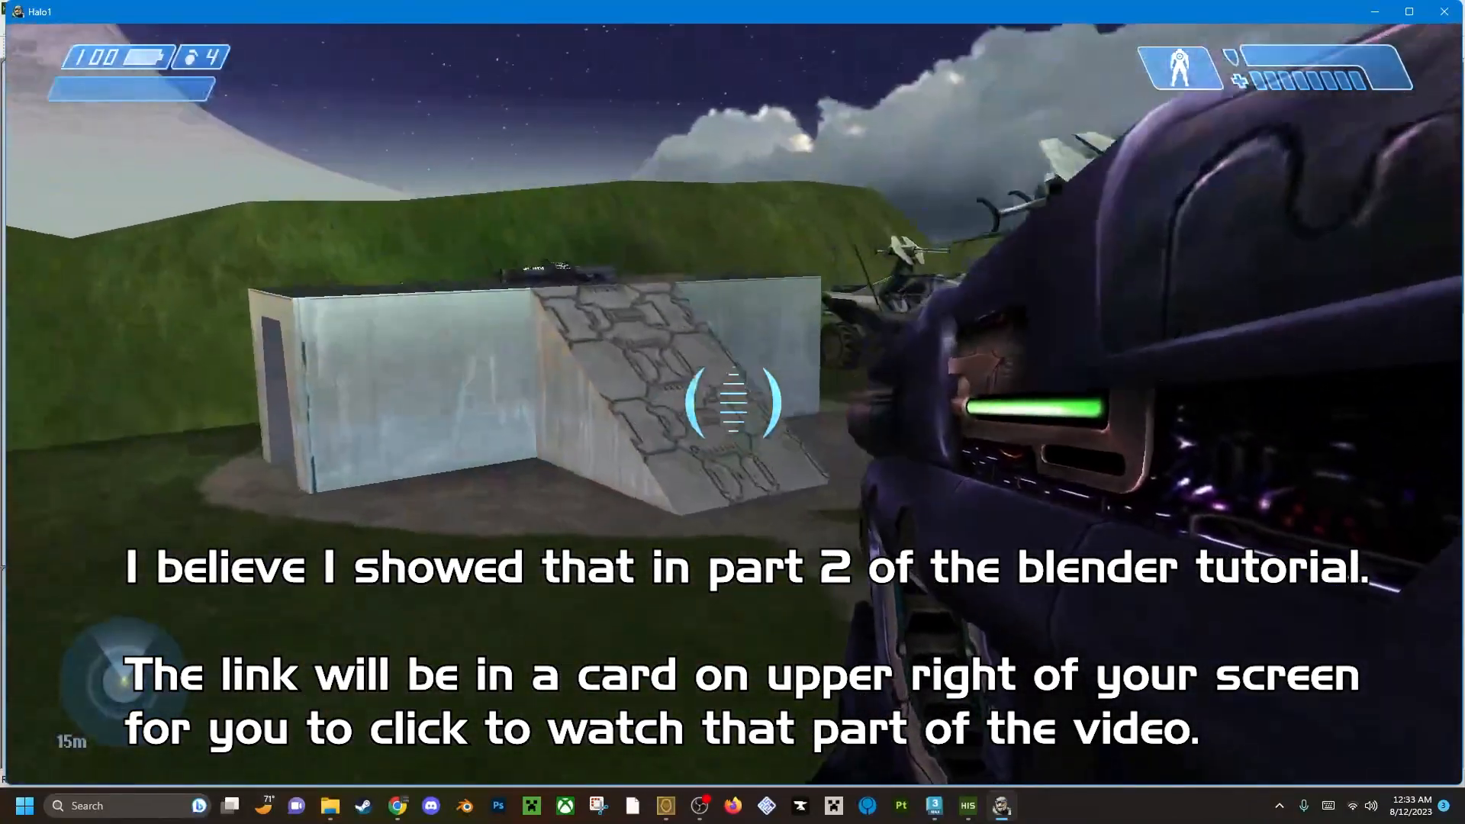
pyautogui.press('w')
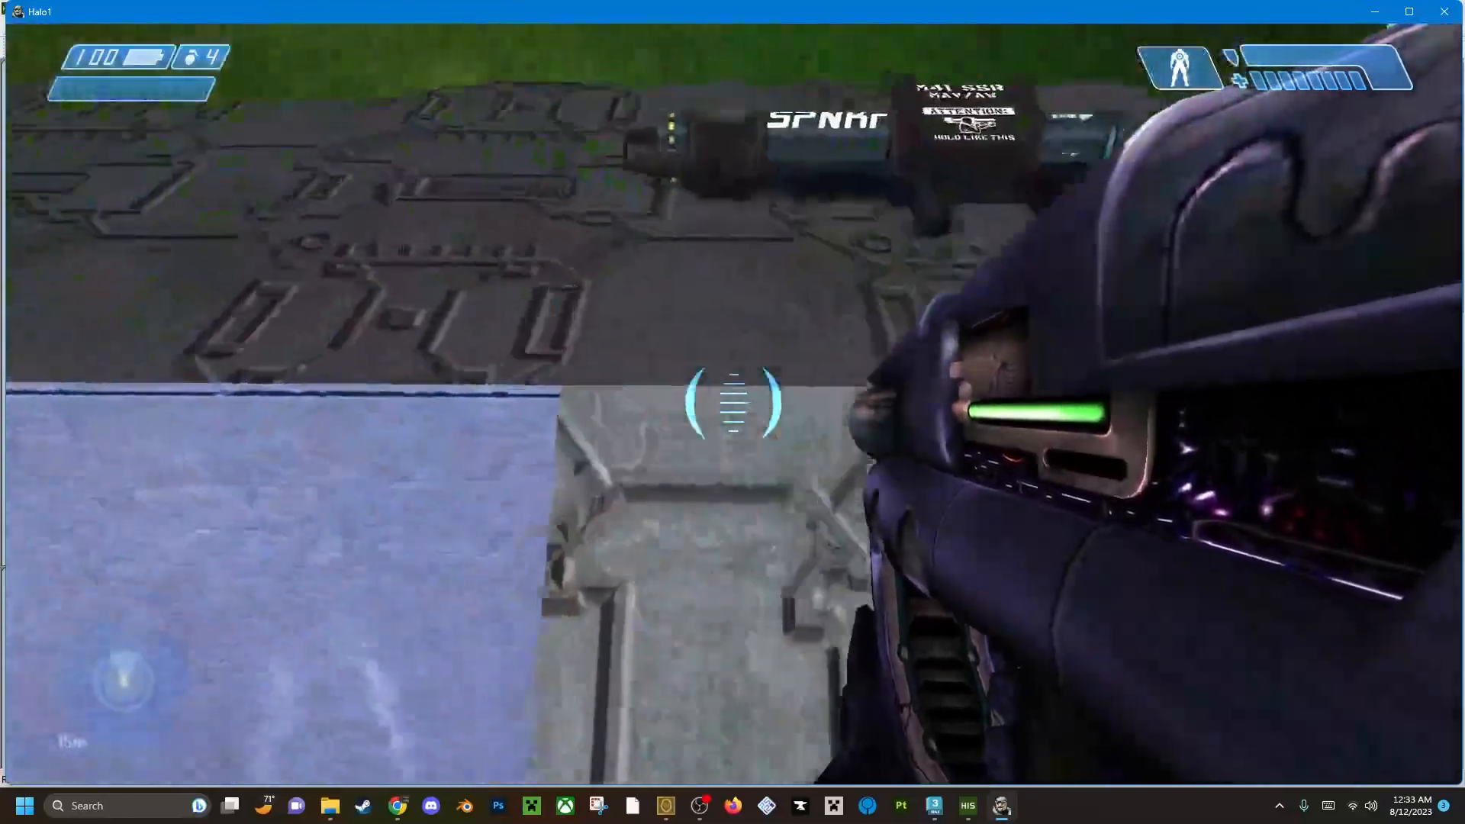
pyautogui.press('w')
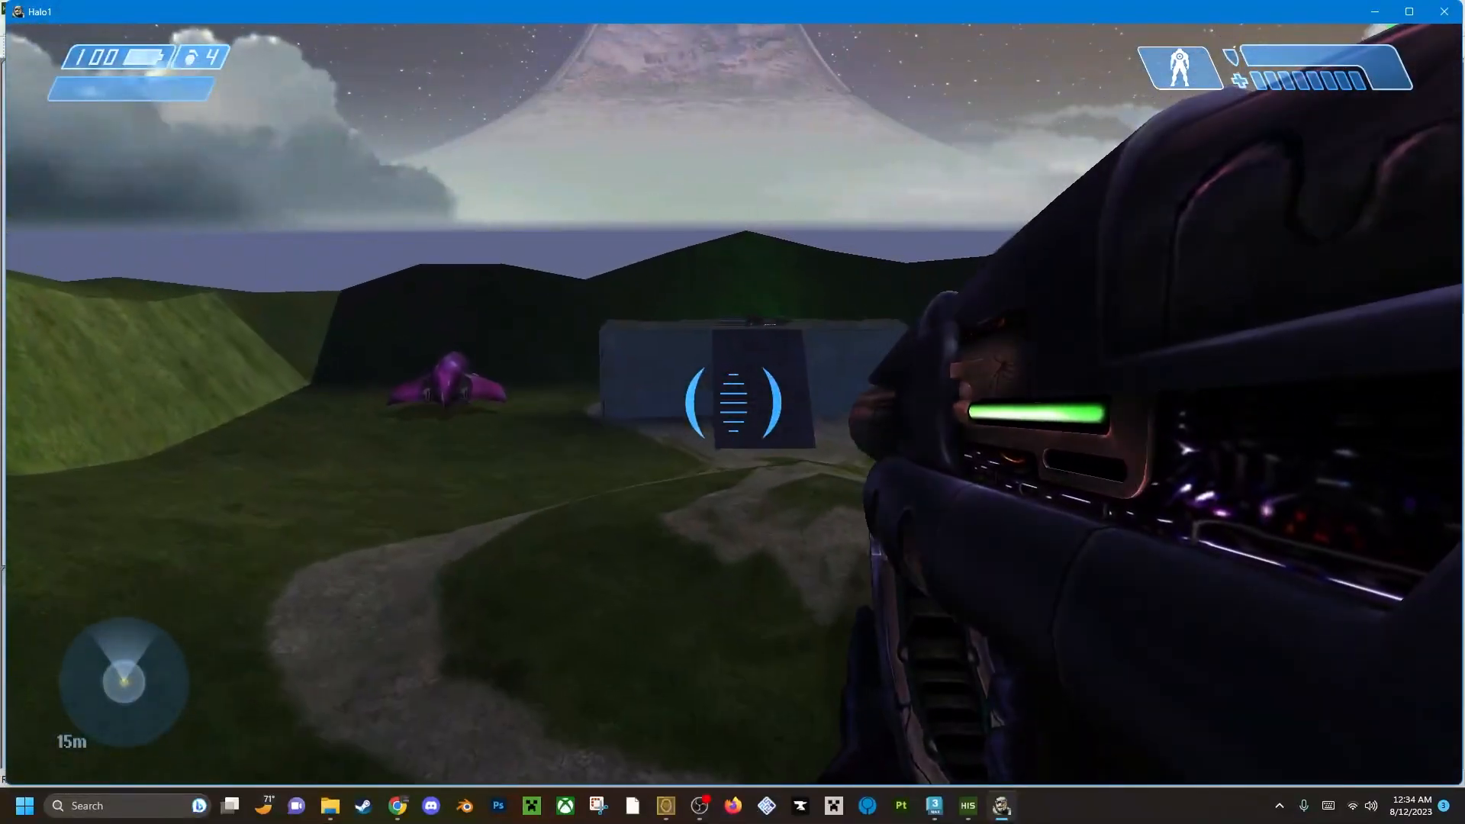
pyautogui.press('w')
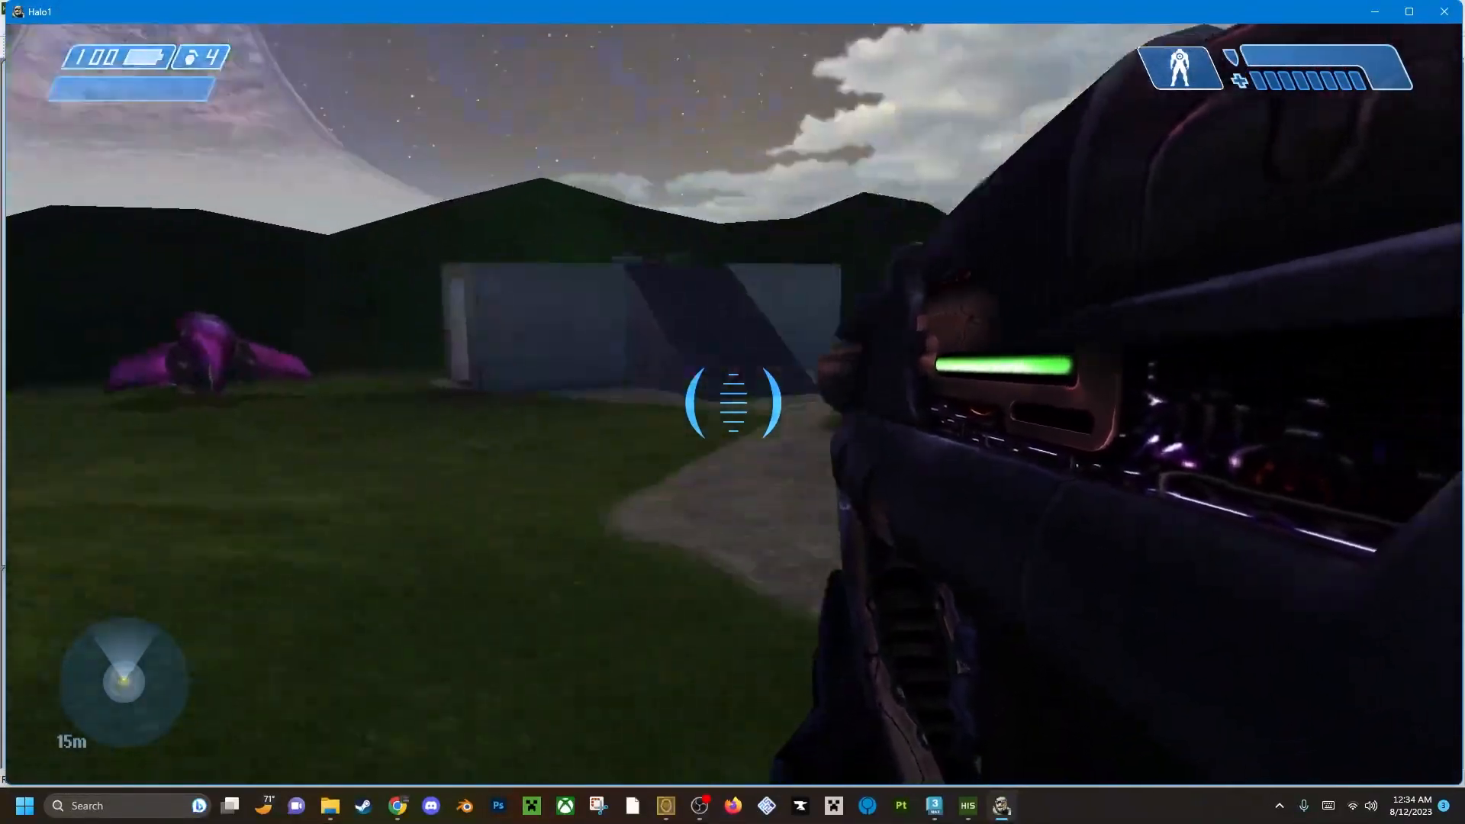
# Switch to HCE Sapien and open the tag browser for adding types to the Scenery object class.
pyautogui.hotkey('alt', 'Tab')
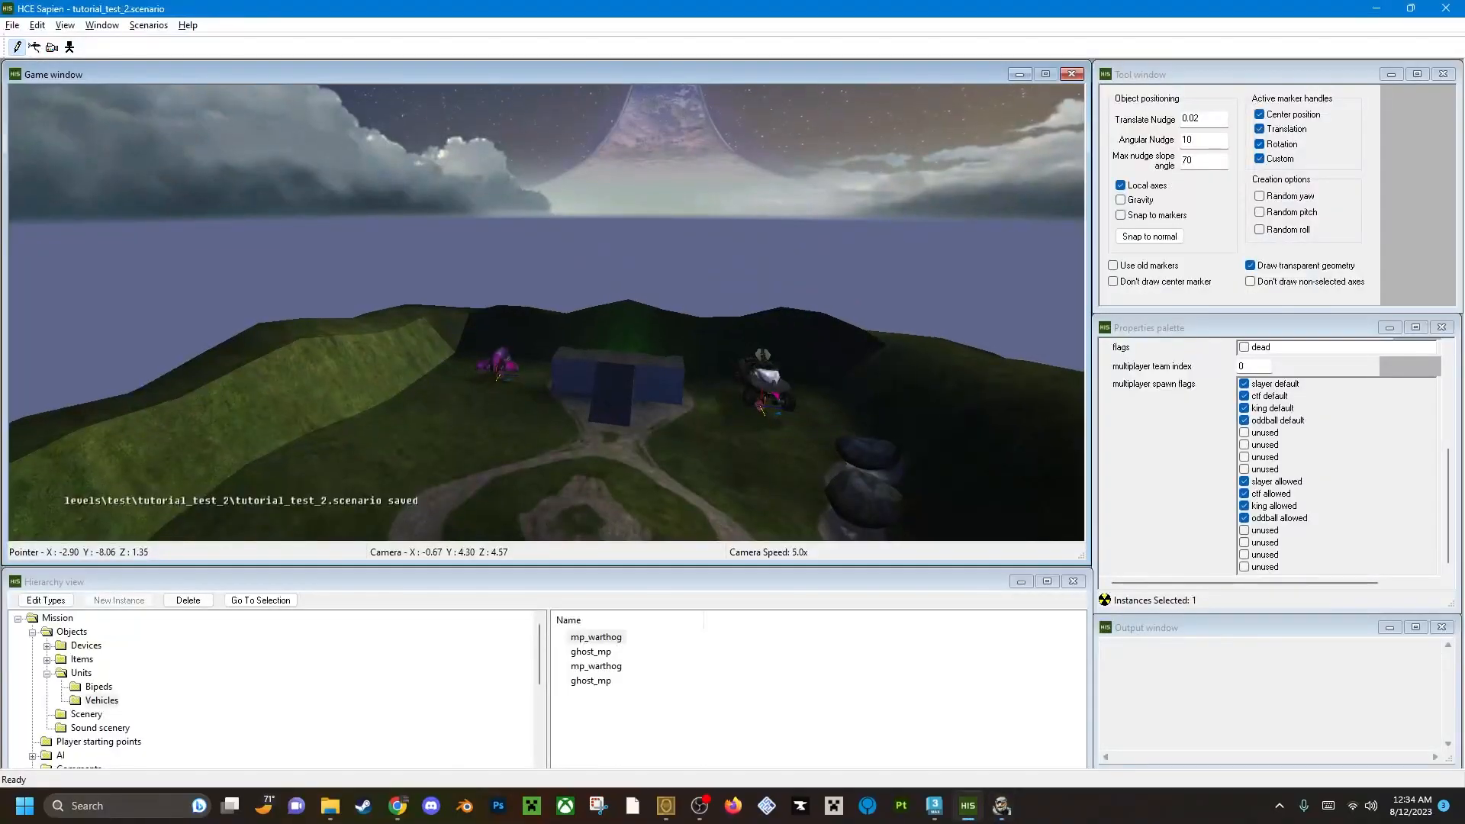
pyautogui.moveTo(740, 372); pyautogui.dragTo(737, 427, button='middle')
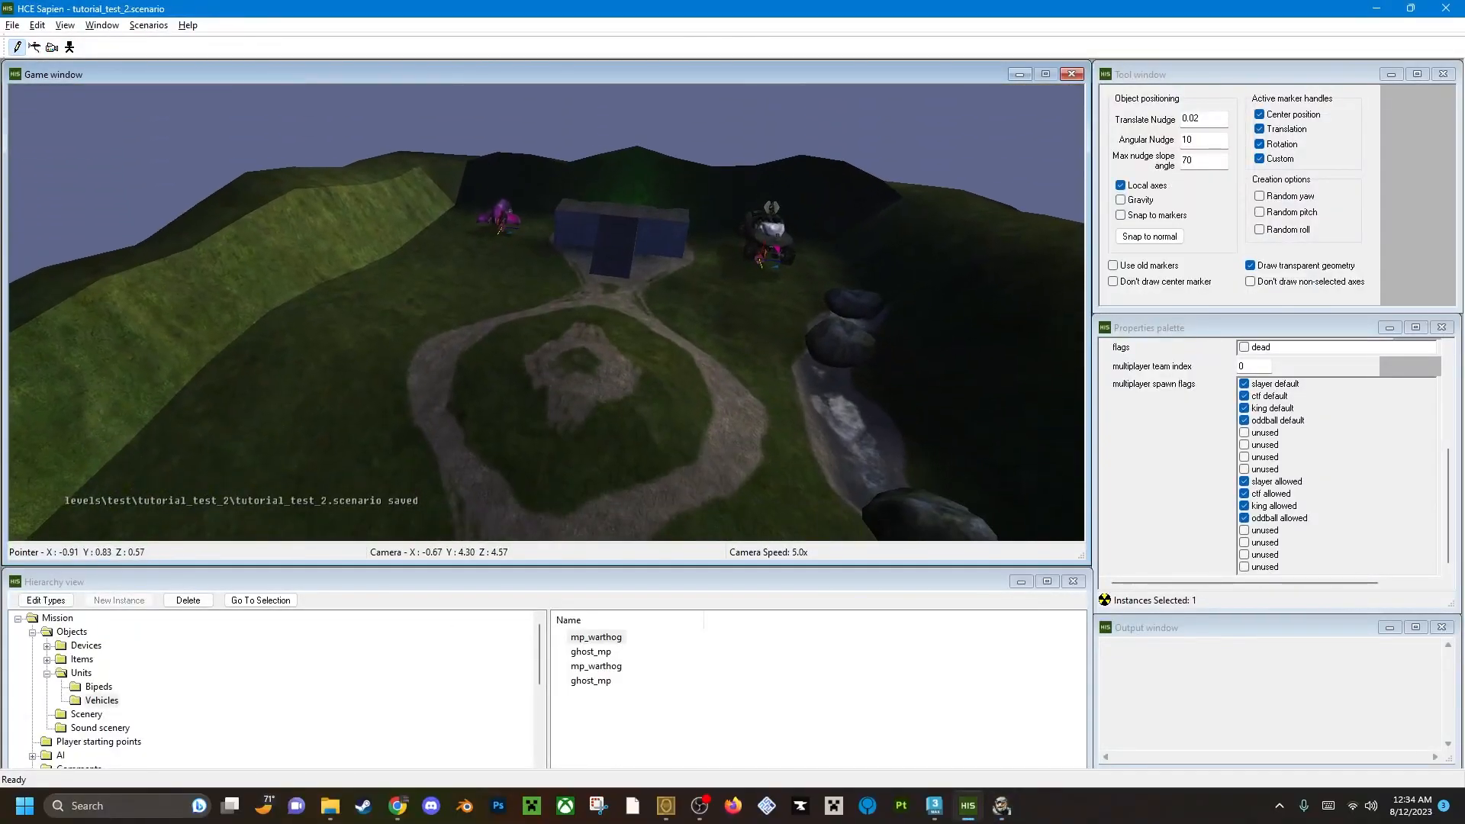
pyautogui.click(89, 717)
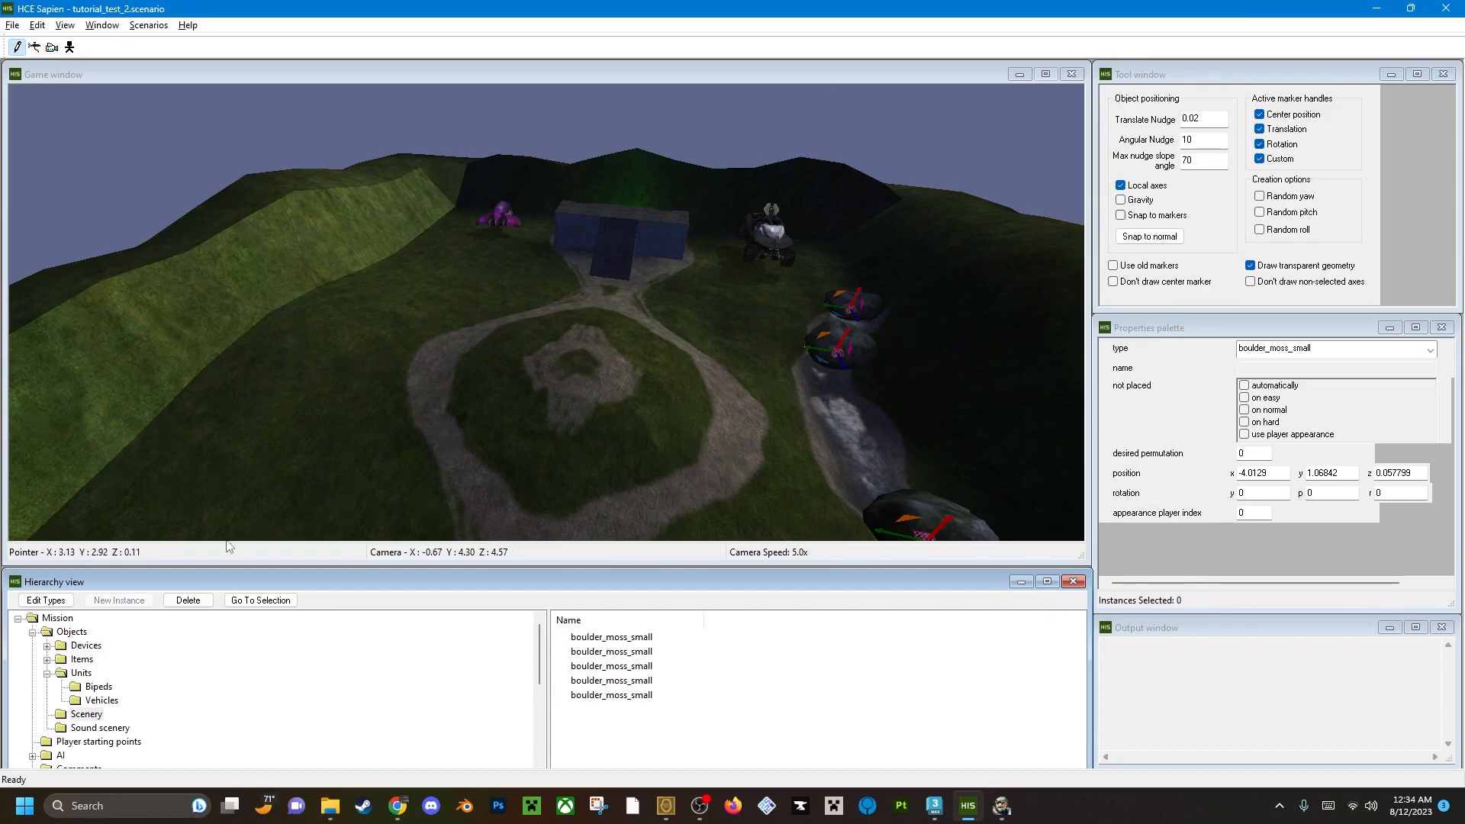
pyautogui.click(47, 601)
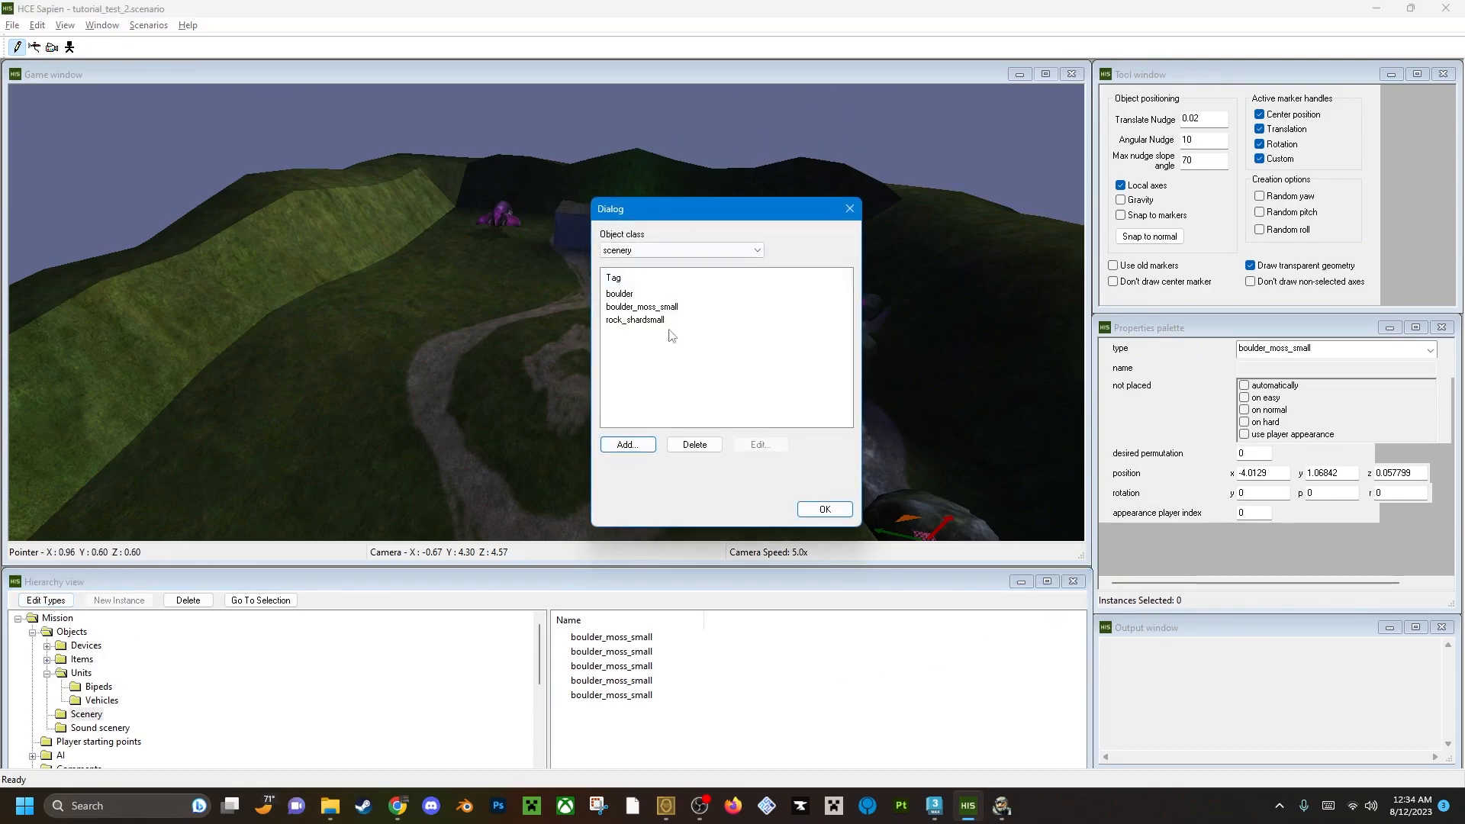
pyautogui.click(627, 445)
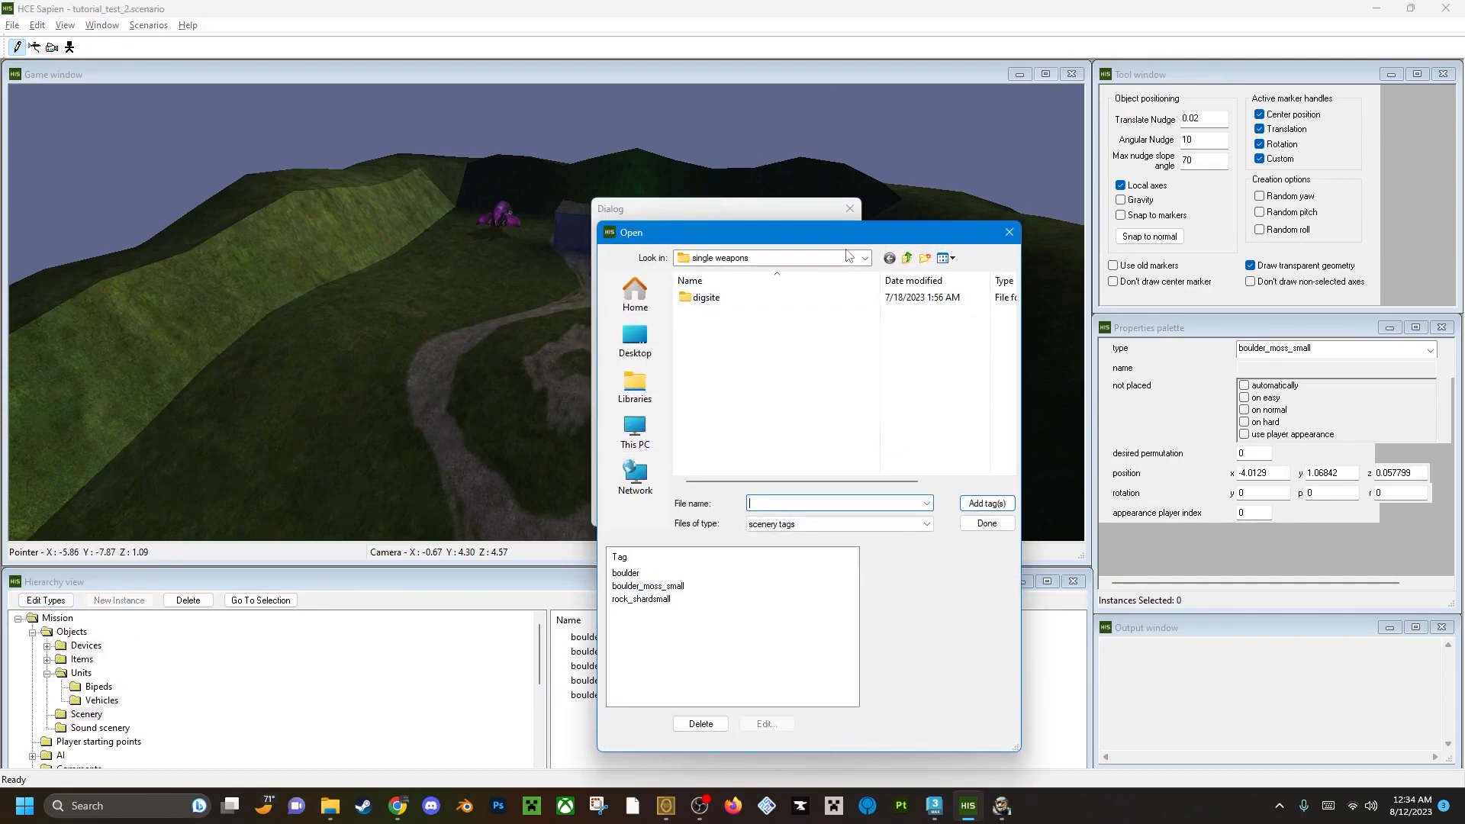
# Browse to the scenery\trees folder and add the tree_leafy scenery tag to the palette.
pyautogui.click(906, 258)
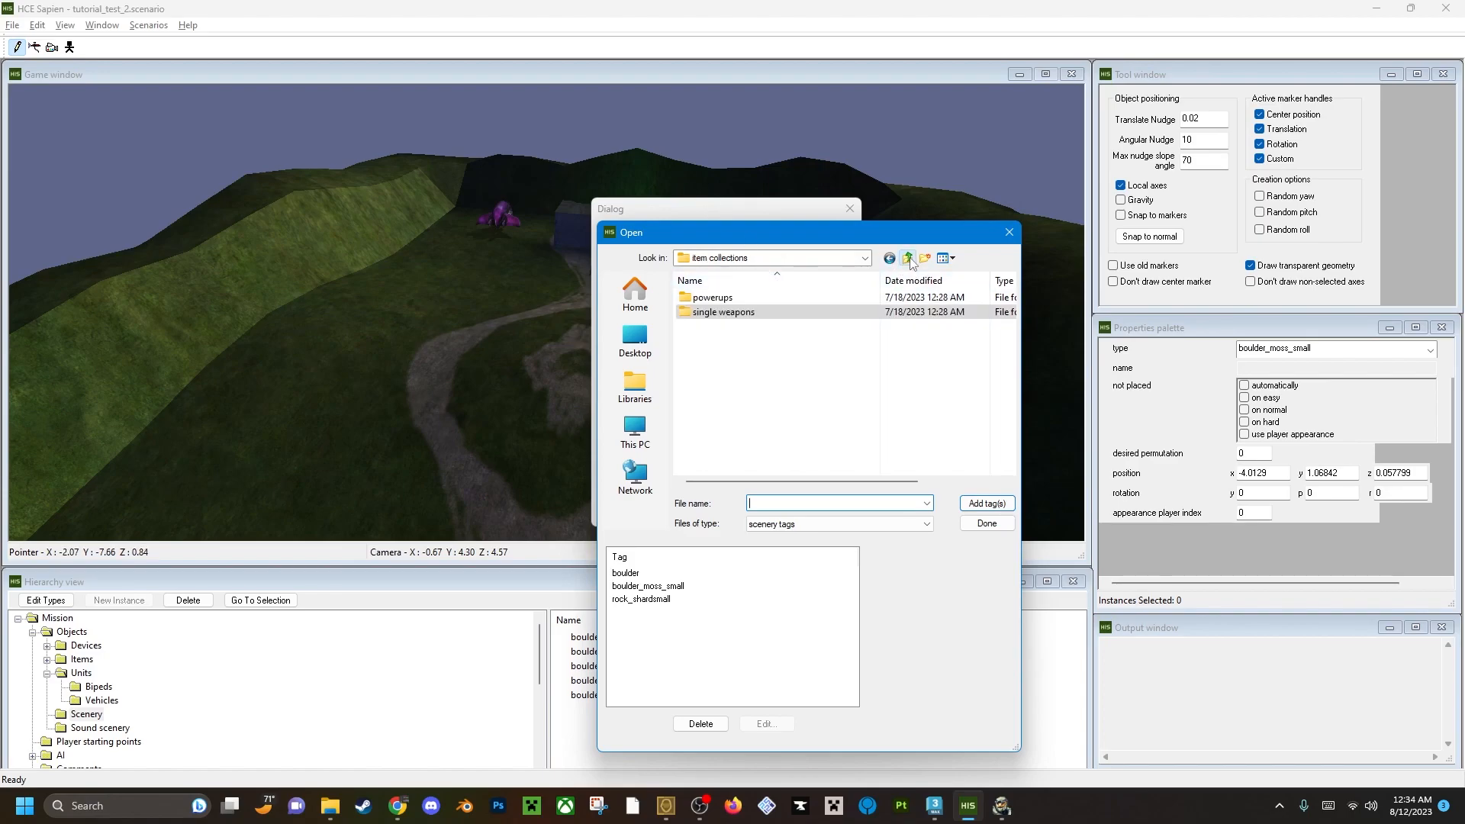
pyautogui.click(907, 258)
pyautogui.scroll(-4, 832, 355)
pyautogui.doubleClick(713, 369)
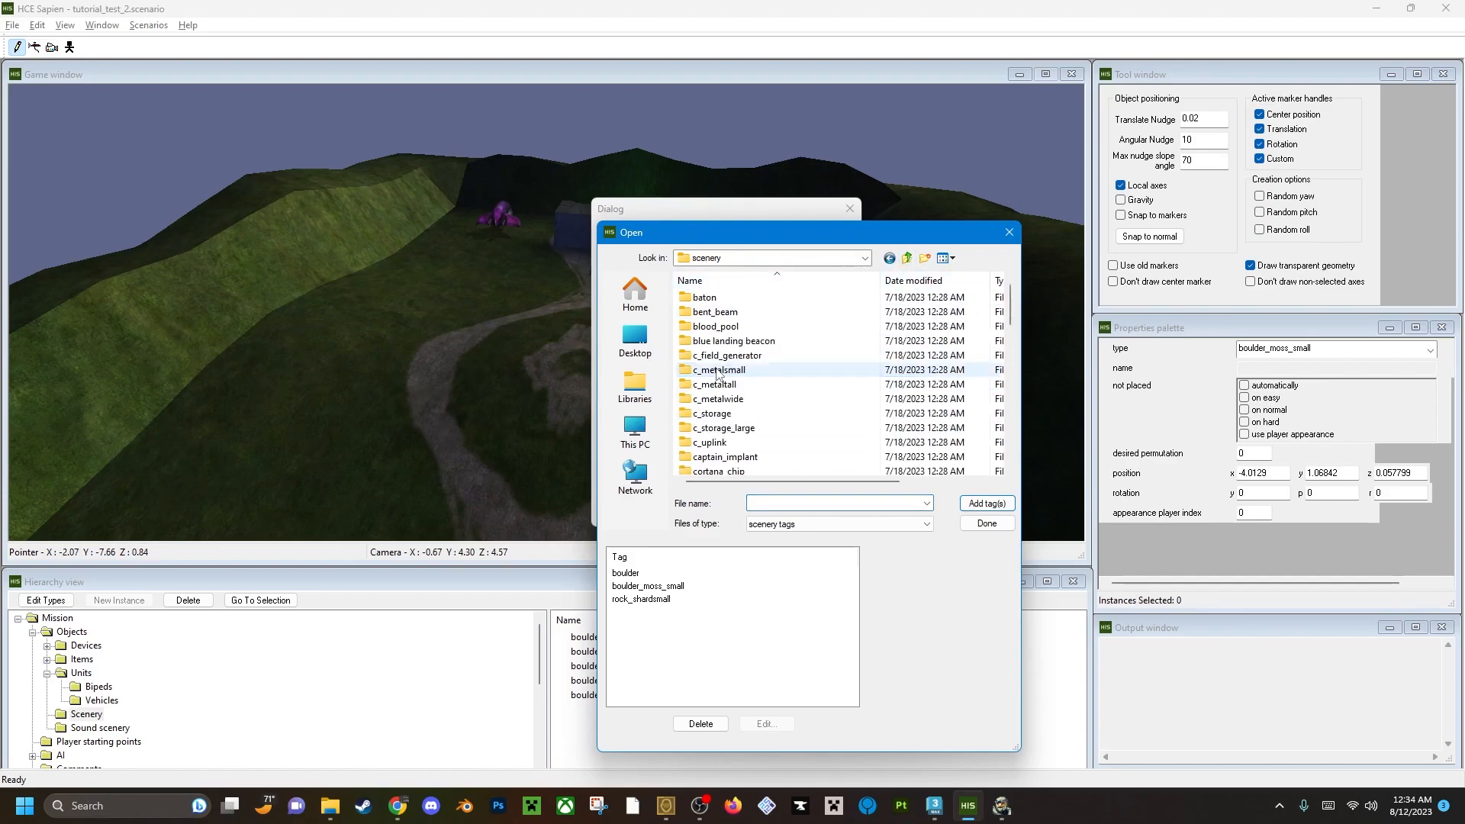
pyautogui.scroll(-3, 748, 402)
pyautogui.scroll(-8, 744, 391)
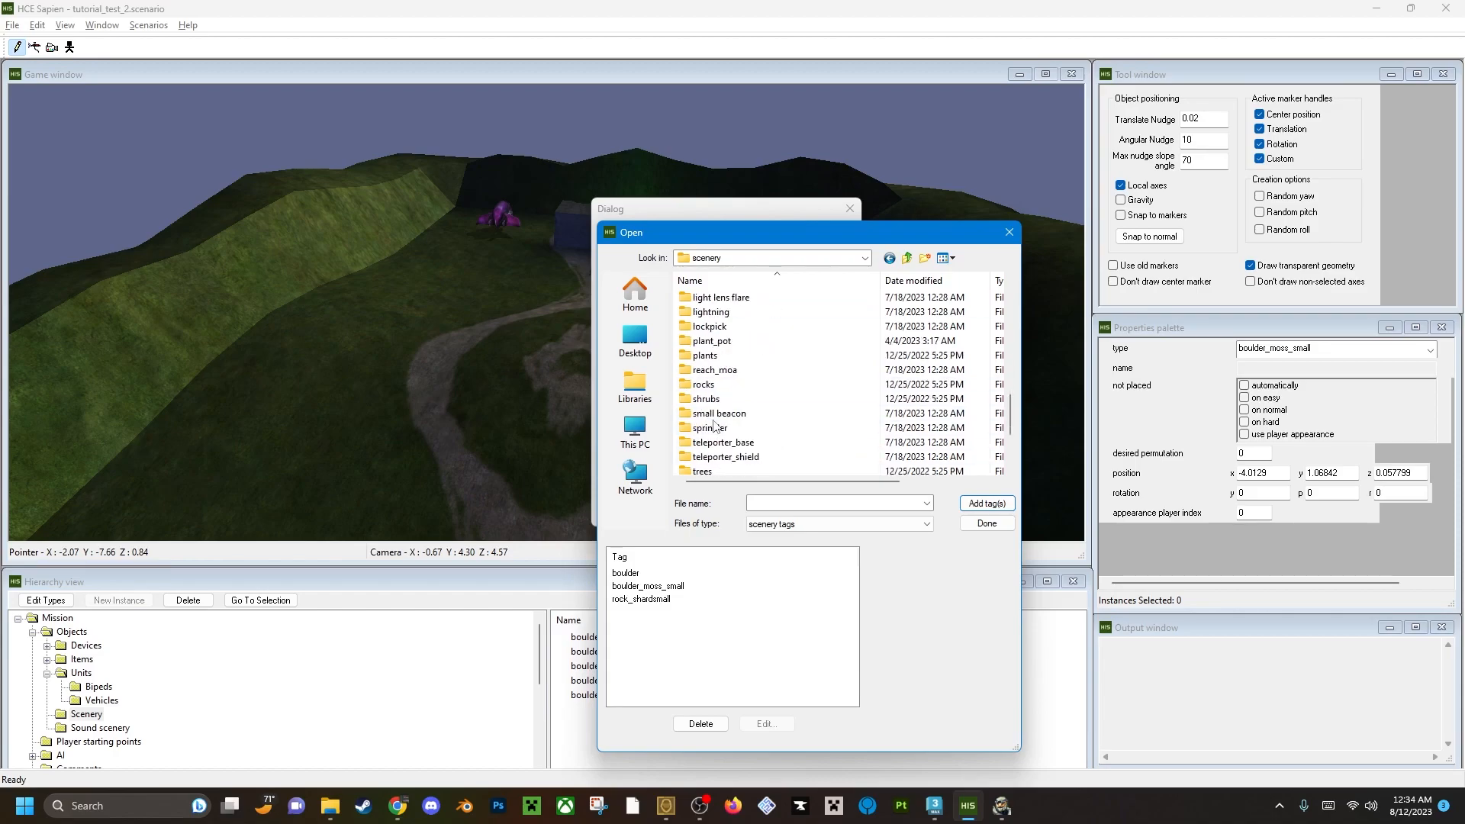
pyautogui.doubleClick(758, 351)
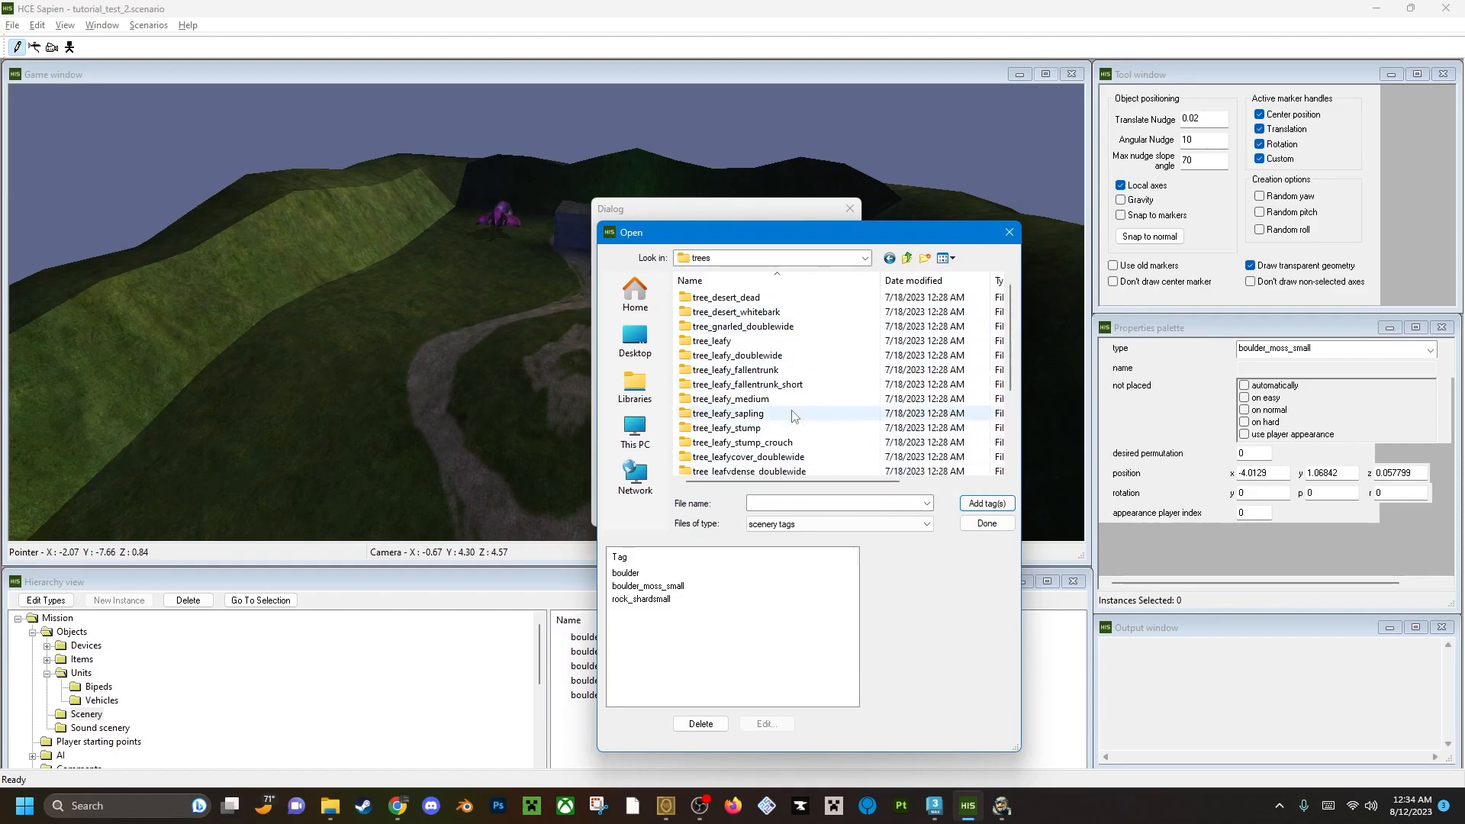
pyautogui.doubleClick(740, 342)
pyautogui.click(740, 328)
pyautogui.click(986, 504)
# Add the tree_pine and tree_pine_tall scenery tags and close the scenery type dialogs.
pyautogui.scroll(-3, 738, 458)
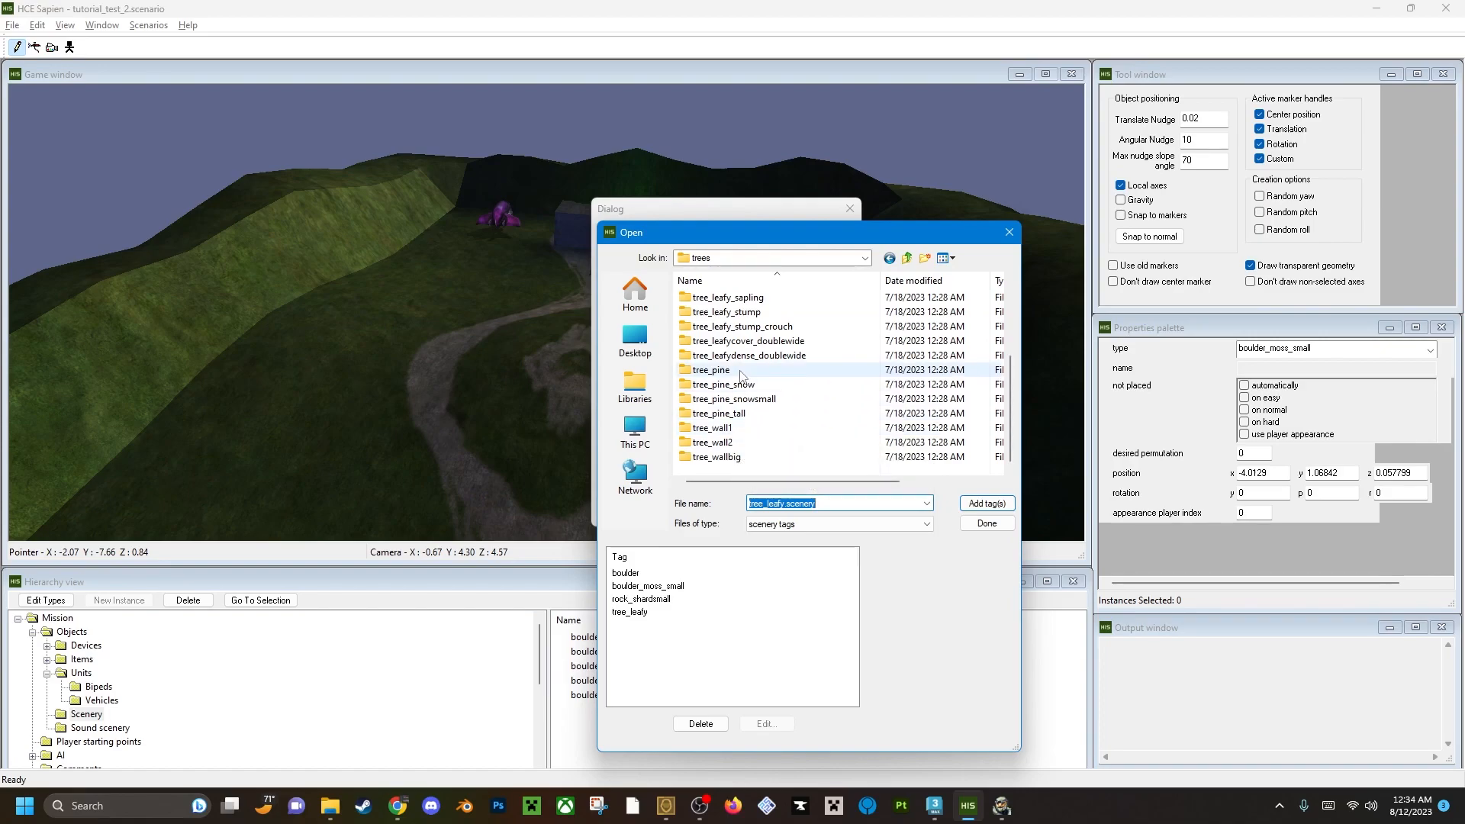
pyautogui.doubleClick(712, 370)
pyautogui.click(986, 504)
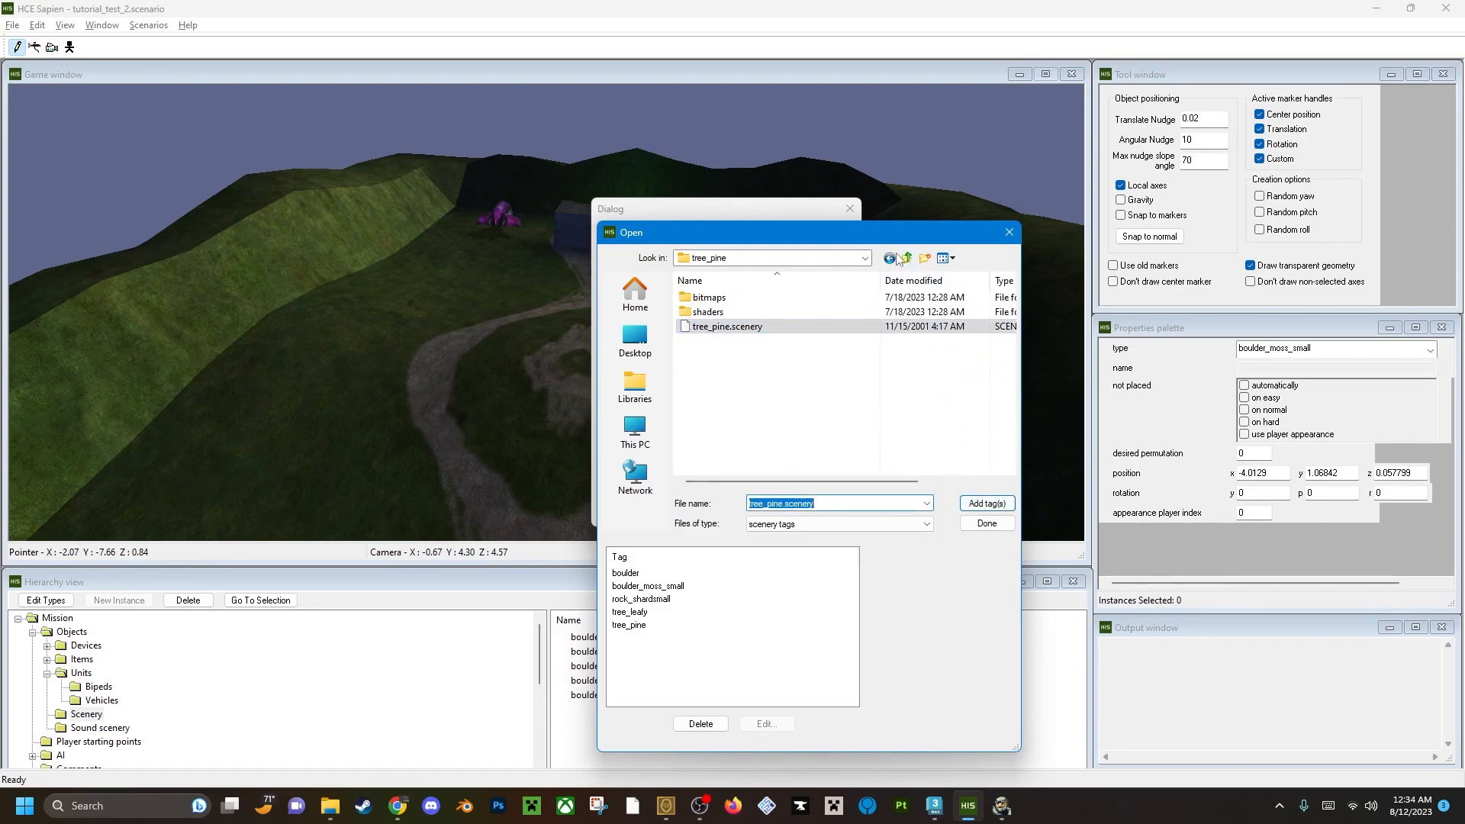
pyautogui.click(907, 258)
pyautogui.scroll(-3, 736, 443)
pyautogui.doubleClick(748, 415)
pyautogui.click(757, 328)
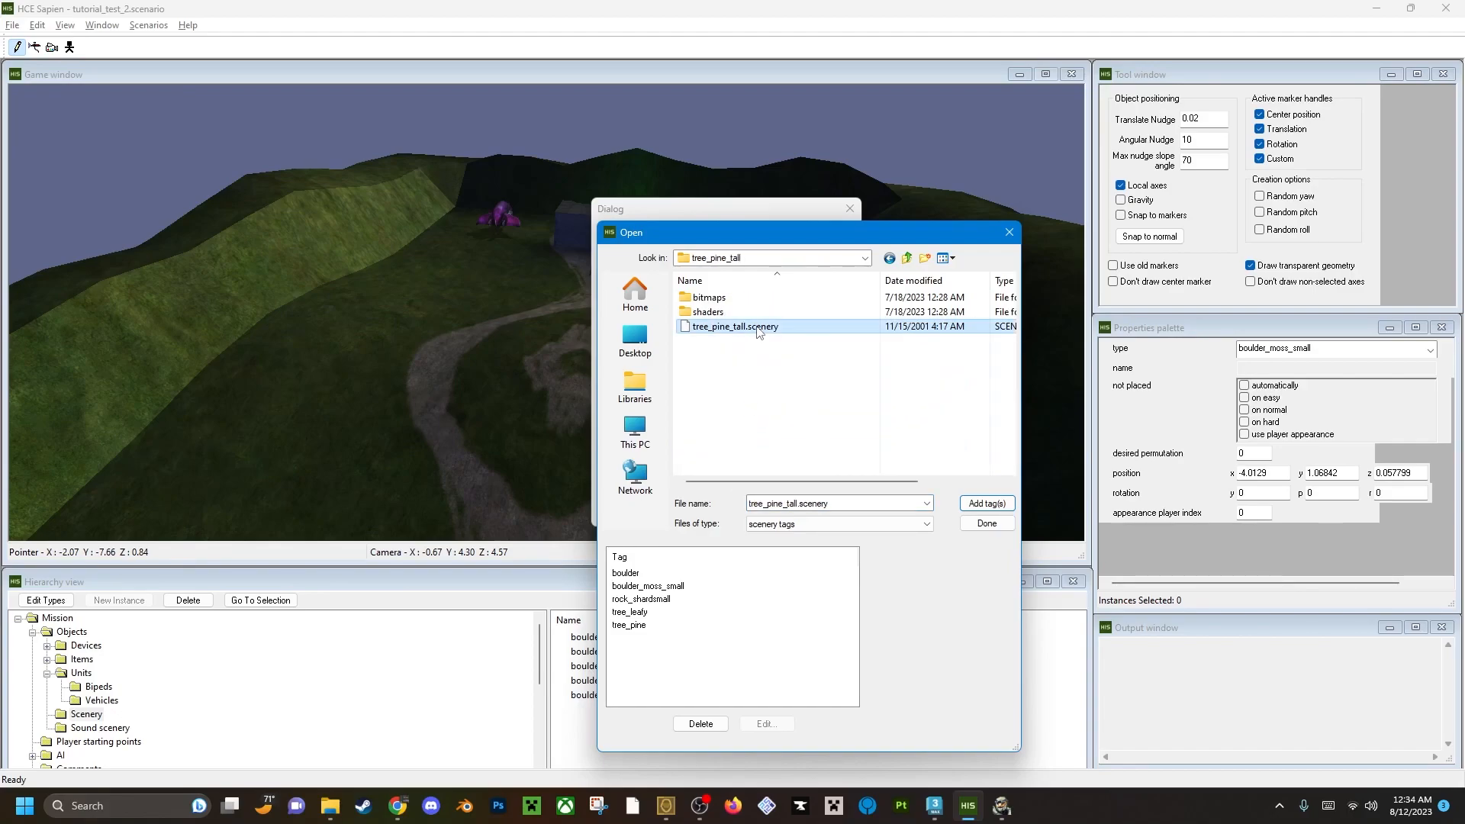
pyautogui.click(1008, 235)
pyautogui.click(850, 210)
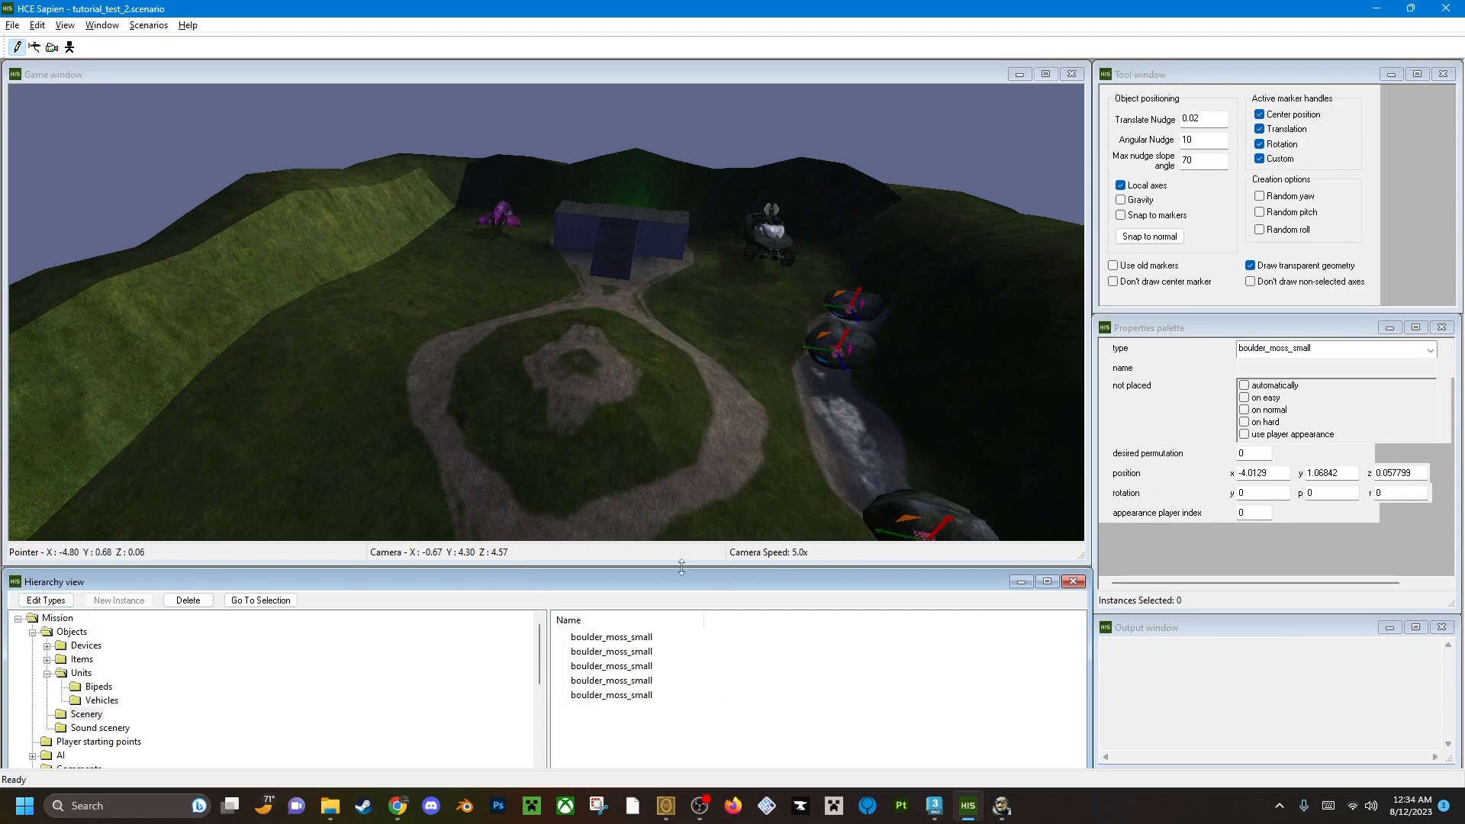
# Place a tree_leafy instance on the dirt patch at the centre of the circular path.
pyautogui.click(1274, 349)
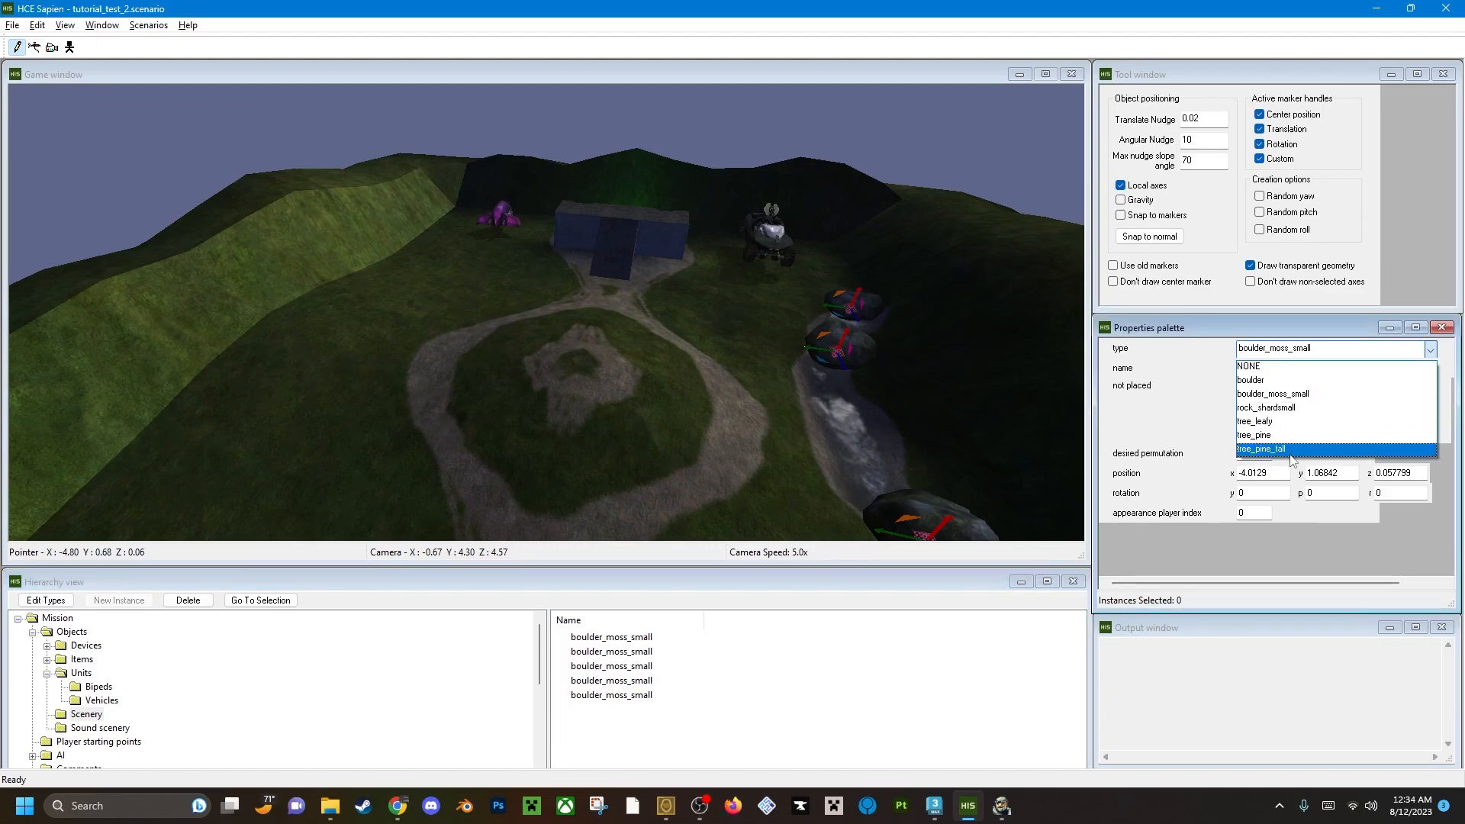
pyautogui.click(1267, 420)
pyautogui.click(589, 342)
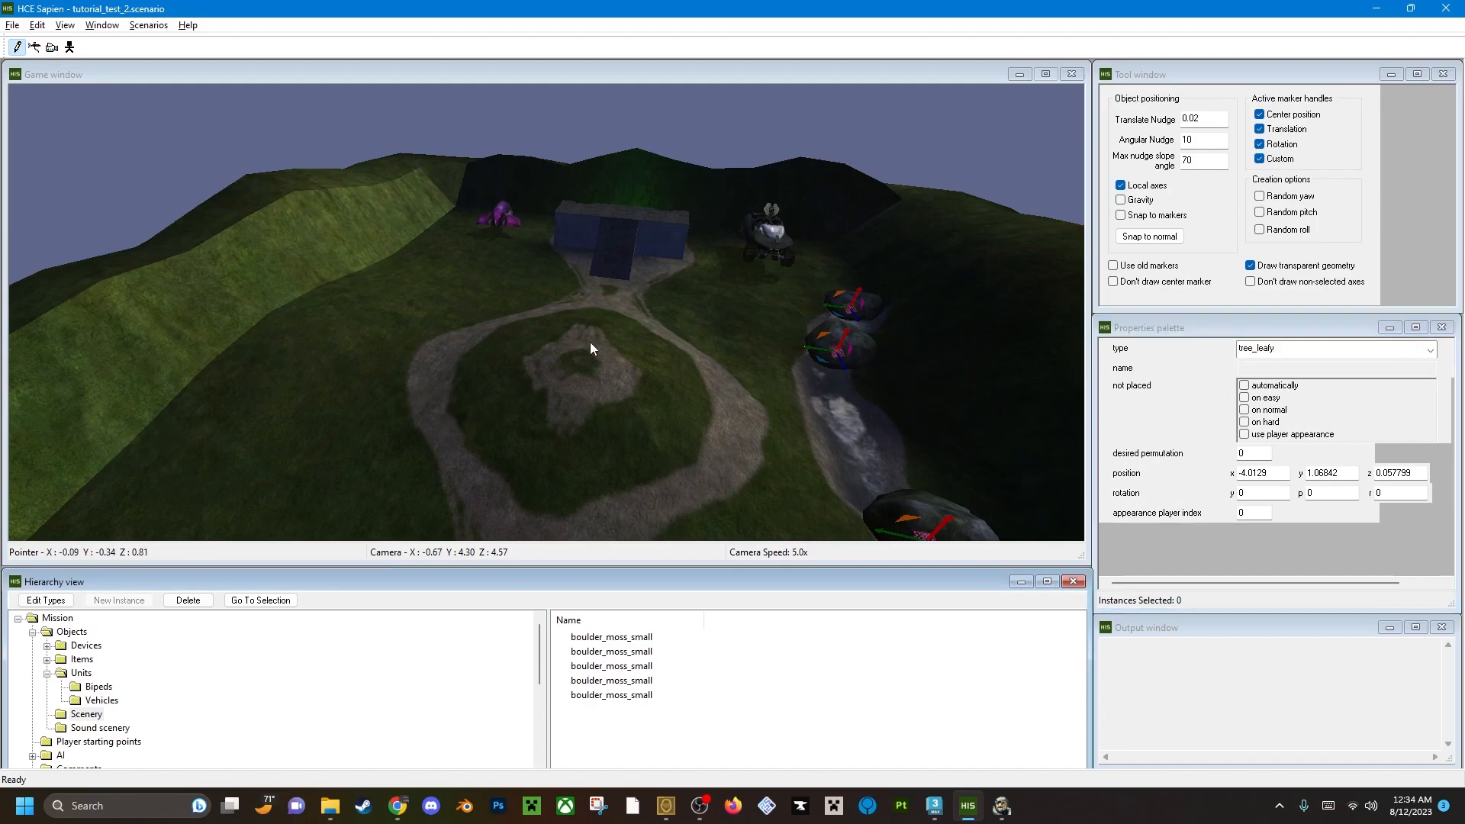
pyautogui.rightClick(571, 349)
pyautogui.press('s')
pyautogui.moveTo(574, 342)
pyautogui.mouseDown(button='middle')
pyautogui.moveTo(573, 176)
pyautogui.moveTo(574, 341)
pyautogui.mouseUp(button='middle')
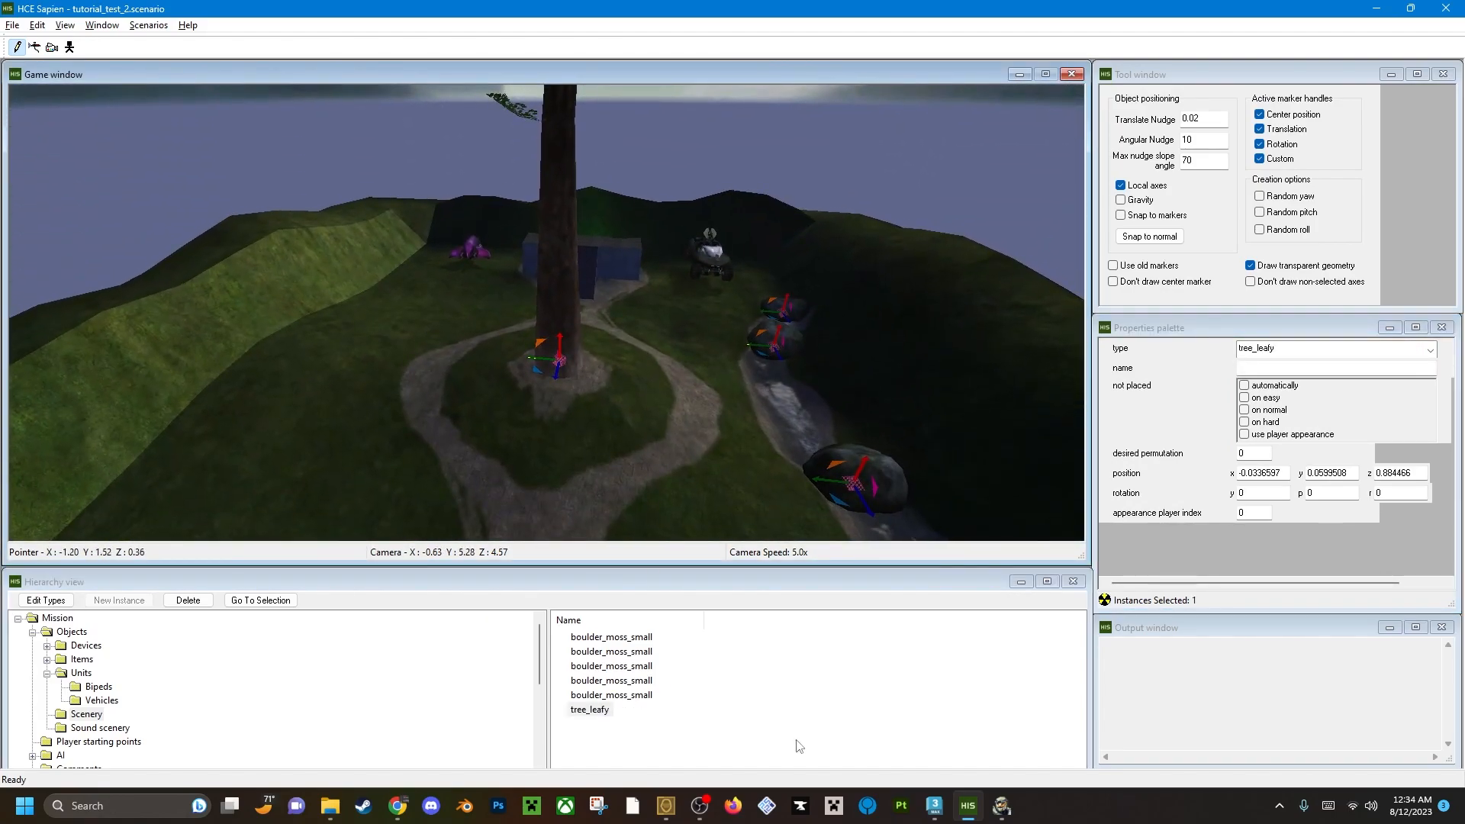
# Set the scenery type to tree_pine_tall and plant pines on the grass beside the circular path.
pyautogui.click(1297, 348)
pyautogui.click(1297, 451)
pyautogui.moveTo(808, 373); pyautogui.dragTo(496, 292, button='middle')
pyautogui.rightClick(571, 293)
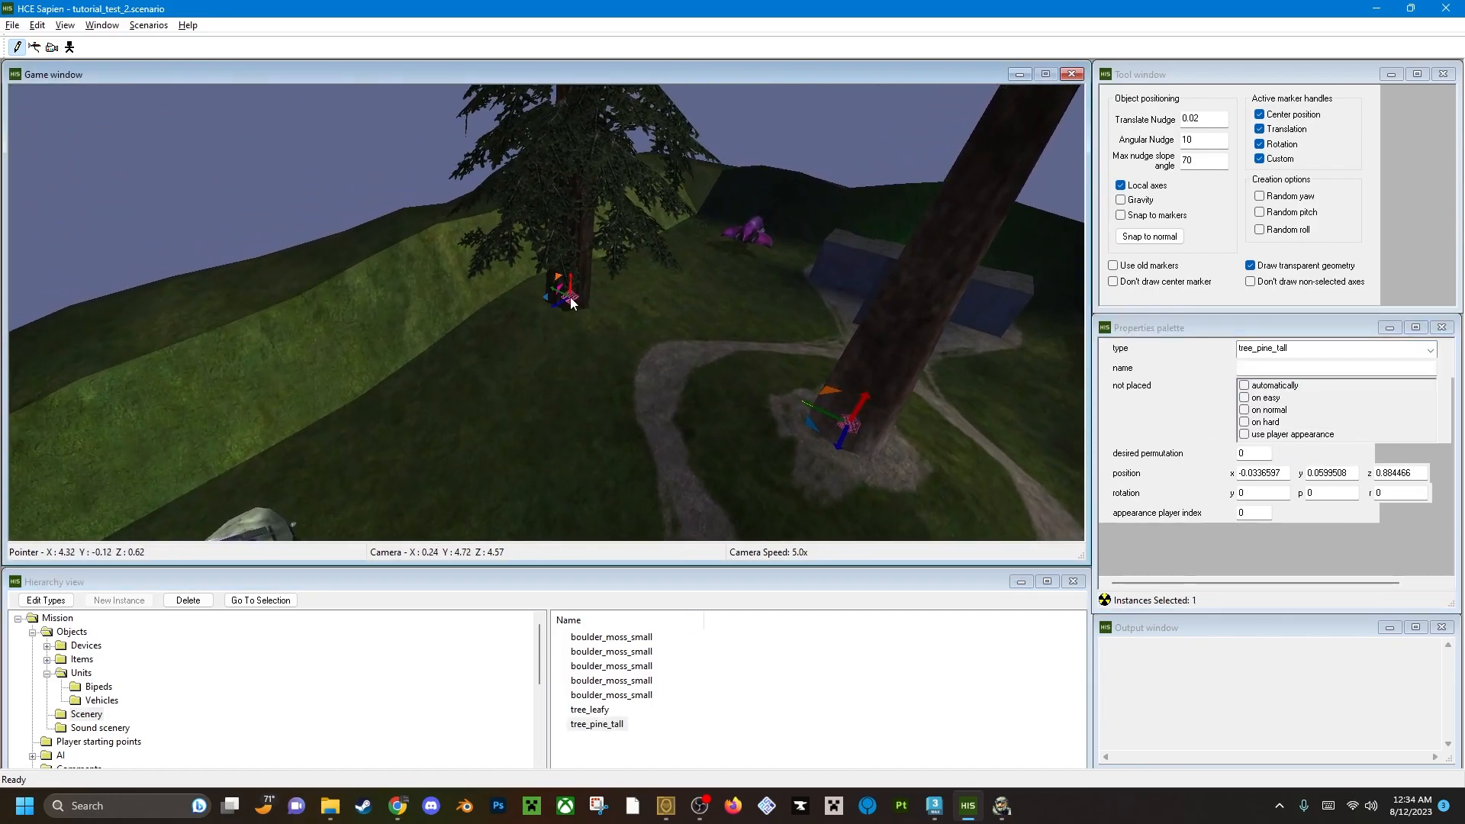
pyautogui.rightClick(556, 360)
pyautogui.moveTo(624, 529); pyautogui.dragTo(650, 406, button='middle')
pyautogui.press('d')
pyautogui.press('w')
# Plant more tree_pine_tall instances around the level, including on the hillside behind the boulders and stream.
pyautogui.rightClick(617, 295)
pyautogui.moveTo(616, 296); pyautogui.dragTo(626, 334, button='right')
pyautogui.moveTo(625, 334); pyautogui.dragTo(546, 300, button='middle')
pyautogui.press('d')
pyautogui.rightClick(558, 281)
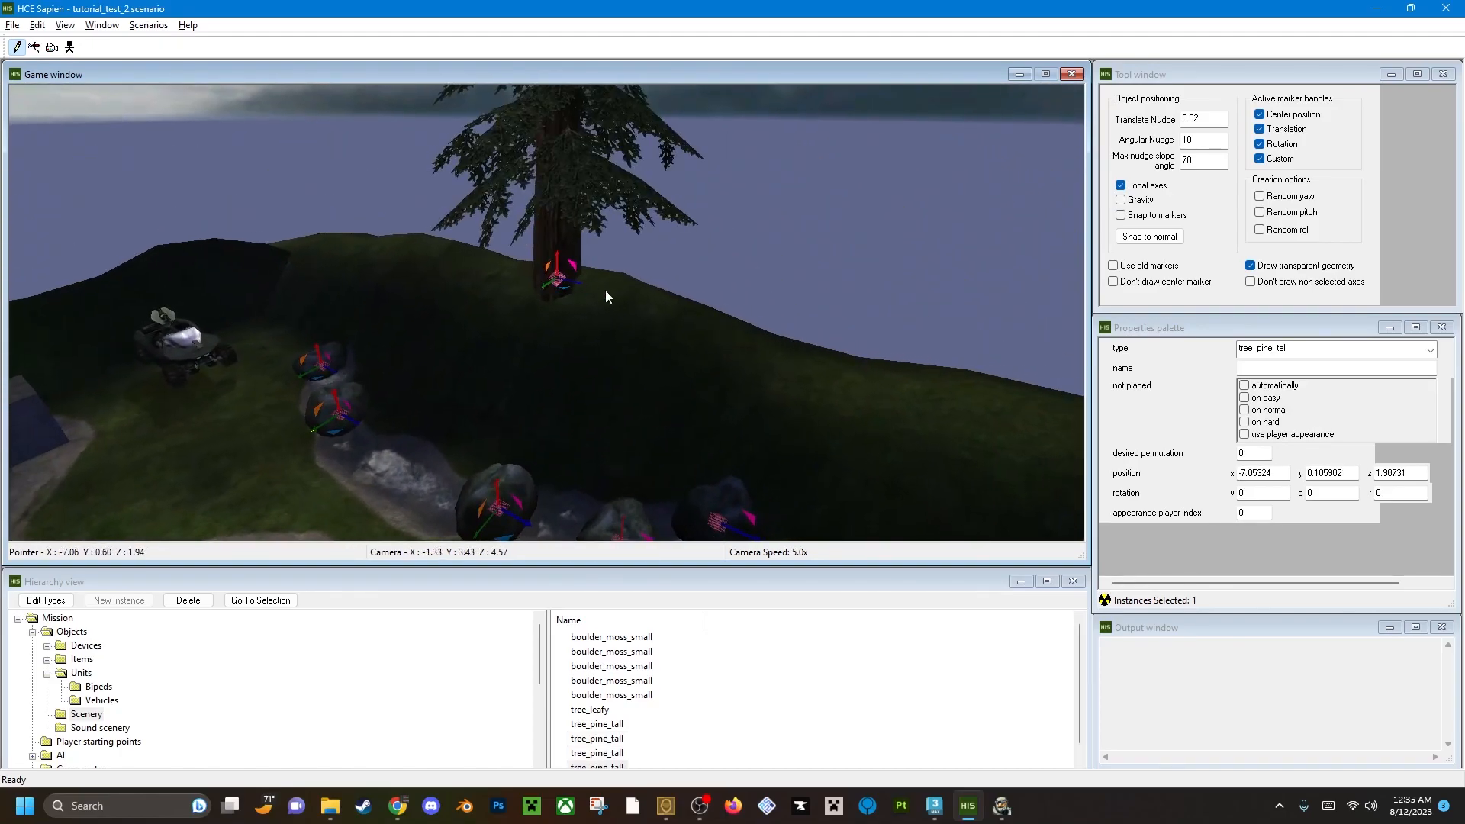
pyautogui.rightClick(662, 310)
pyautogui.moveTo(773, 379); pyautogui.dragTo(789, 380, button='right')
pyautogui.moveTo(789, 381); pyautogui.dragTo(707, 327, button='middle')
pyautogui.rightClick(626, 313)
# Plant a row of tree_pine_tall instances along the ridge behind the base and its parked warthog.
pyautogui.rightClick(795, 352)
pyautogui.moveTo(941, 425); pyautogui.dragTo(520, 319, button='middle')
pyautogui.rightClick(551, 359)
pyautogui.rightClick(519, 307)
pyautogui.rightClick(645, 227)
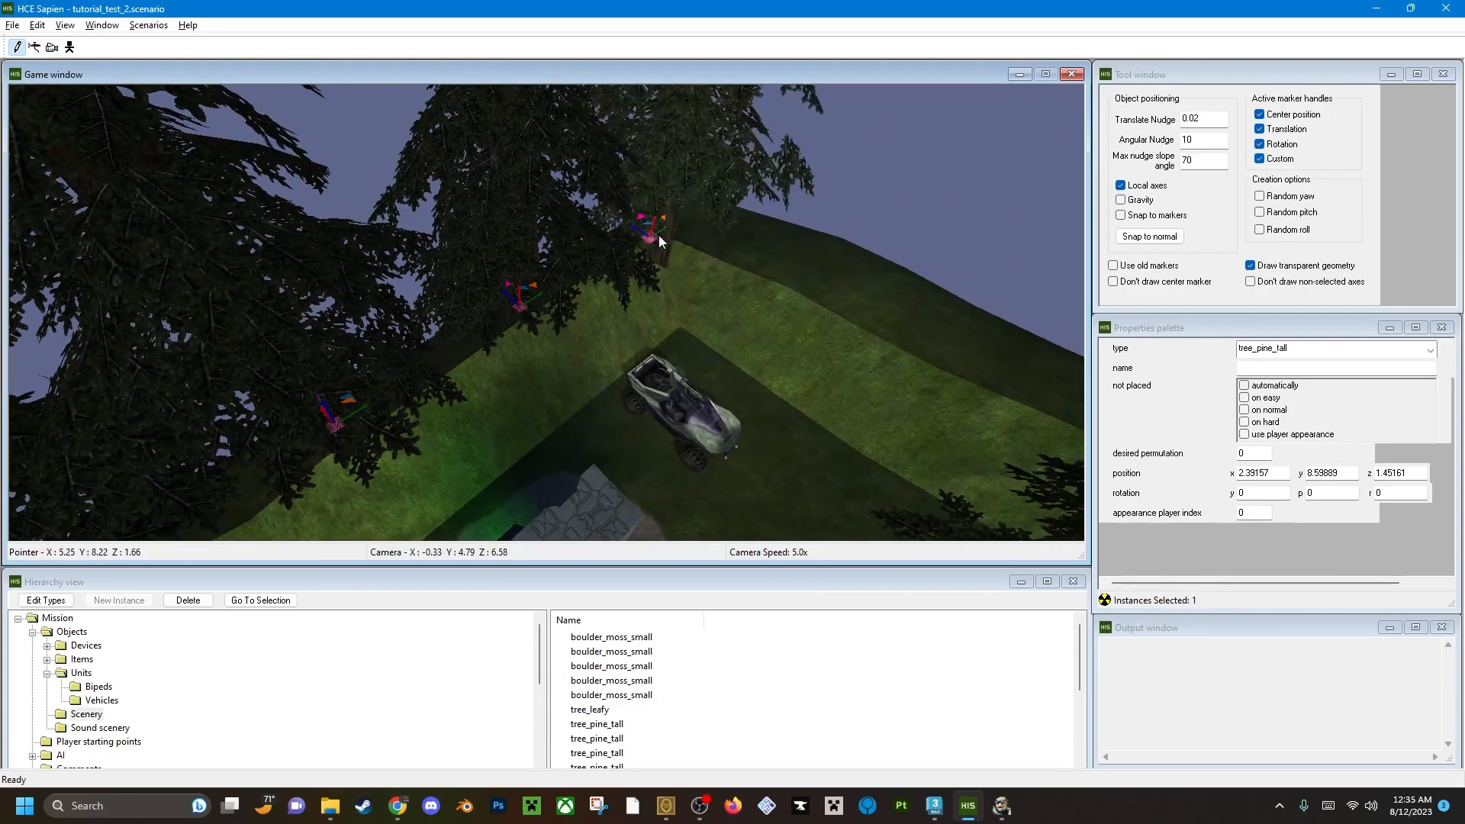
pyautogui.rightClick(794, 242)
pyautogui.rightClick(898, 316)
pyautogui.press('w')
pyautogui.moveTo(900, 318); pyautogui.dragTo(845, 313, button='middle')
# Continue planting tree_pine_tall instances along the side slope leading to the corner behind the ghost.
pyautogui.rightClick(461, 315)
pyautogui.press('d')
pyautogui.moveTo(475, 318); pyautogui.dragTo(526, 328, button='middle')
pyautogui.rightClick(621, 388)
pyautogui.press('d')
pyautogui.moveTo(621, 387); pyautogui.dragTo(569, 270, button='middle')
pyautogui.press('d')
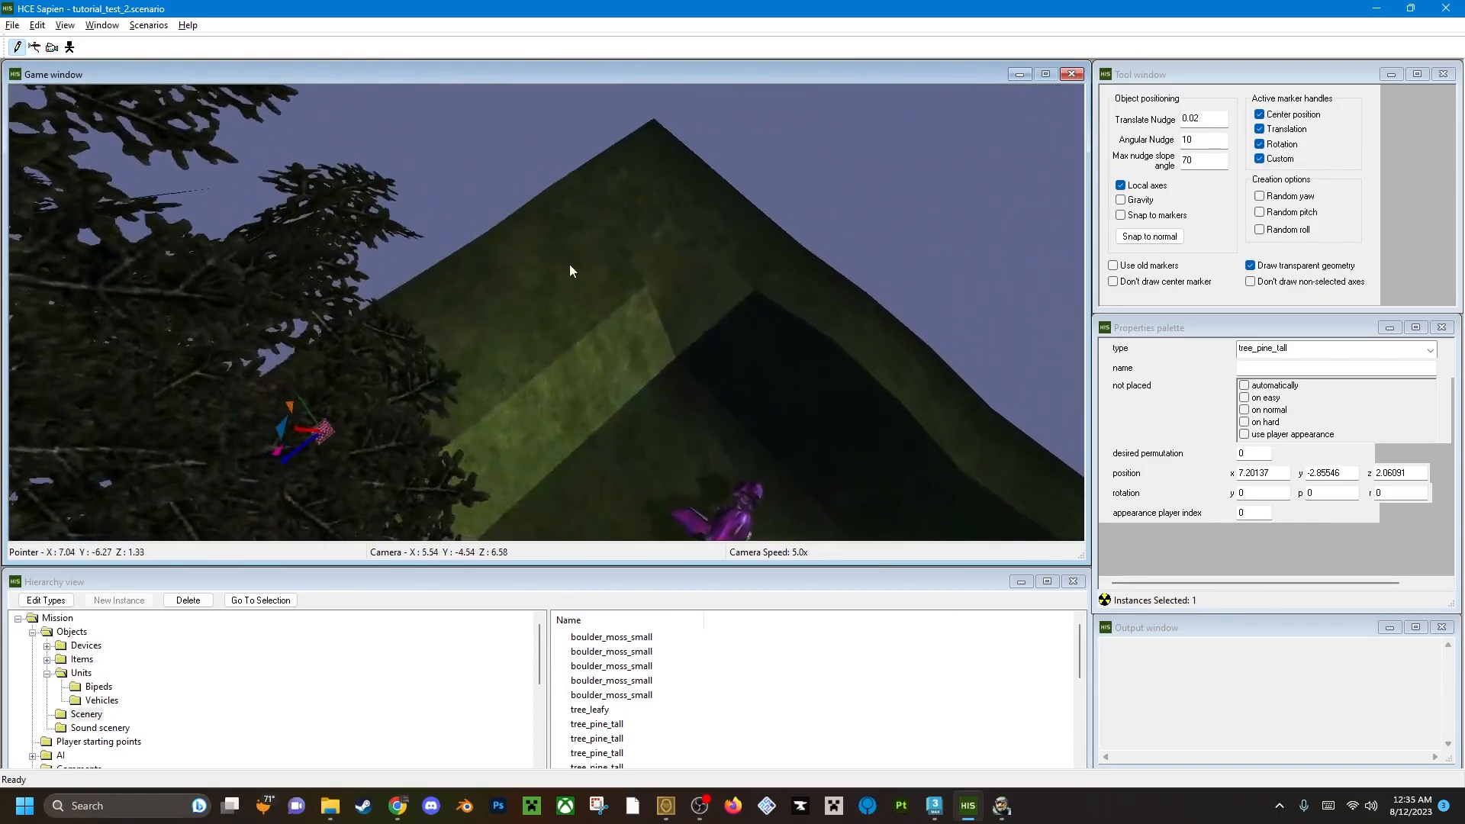
# Plant tree_pine_tall instances in the corner behind the ghost and along the ridge behind that base.
pyautogui.rightClick(617, 235)
pyautogui.press('d')
pyautogui.moveTo(510, 324); pyautogui.dragTo(470, 340, button='middle')
pyautogui.rightClick(474, 381)
pyautogui.rightClick(762, 290)
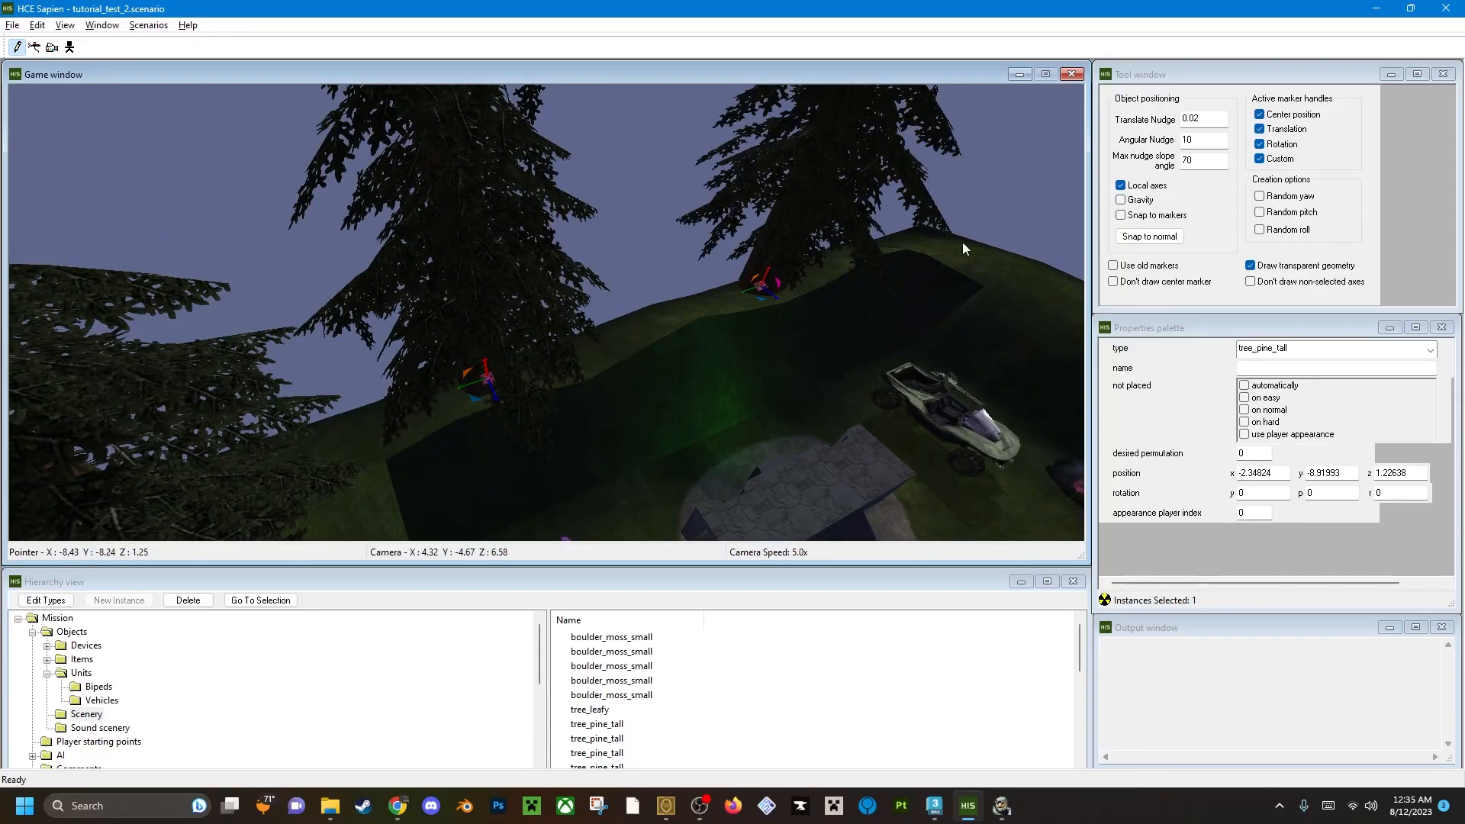
pyautogui.moveTo(962, 258); pyautogui.dragTo(878, 273, button='middle')
pyautogui.press('w')
# Plant the last two tree_pine_tall instances to fill the remaining gap along the outer hillside.
pyautogui.rightClick(508, 384)
pyautogui.rightClick(742, 382)
pyautogui.press('w')
pyautogui.moveTo(778, 381)
pyautogui.mouseDown(button='middle')
pyautogui.moveTo(878, 386)
pyautogui.moveTo(908, 366)
pyautogui.moveTo(870, 393)
pyautogui.moveTo(786, 375)
pyautogui.mouseUp(button='middle')
pyautogui.press('w')
# Save the scenario and switch to Halo1 to reload the tutorial level with the new trees.
pyautogui.hotkey('ctrl', 's')
pyautogui.hotkey('alt', 'Tab')
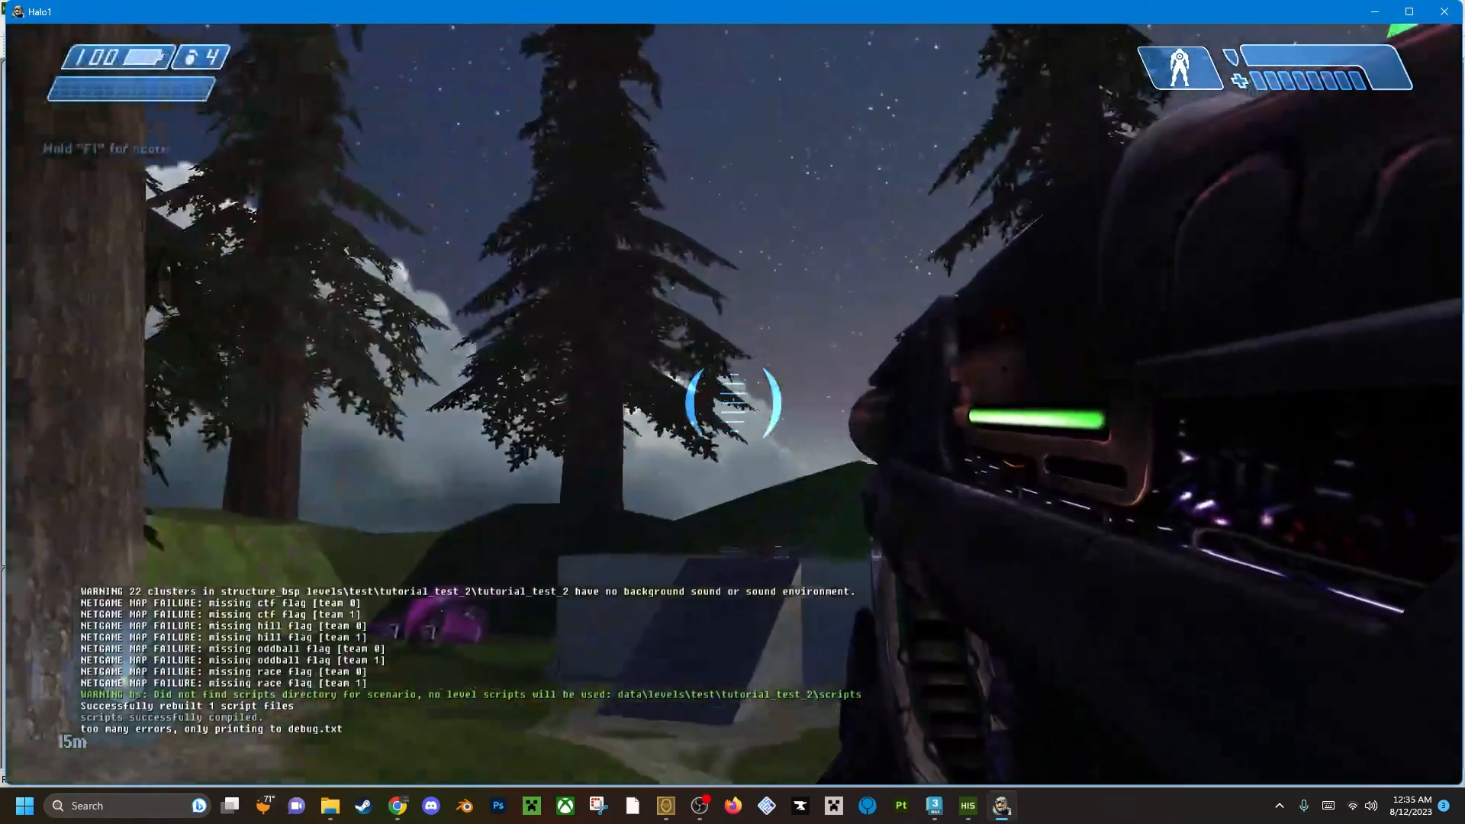
# Walk through the level to inspect the planted trees from the paths, the base ramp and its roof.
pyautogui.press('w')
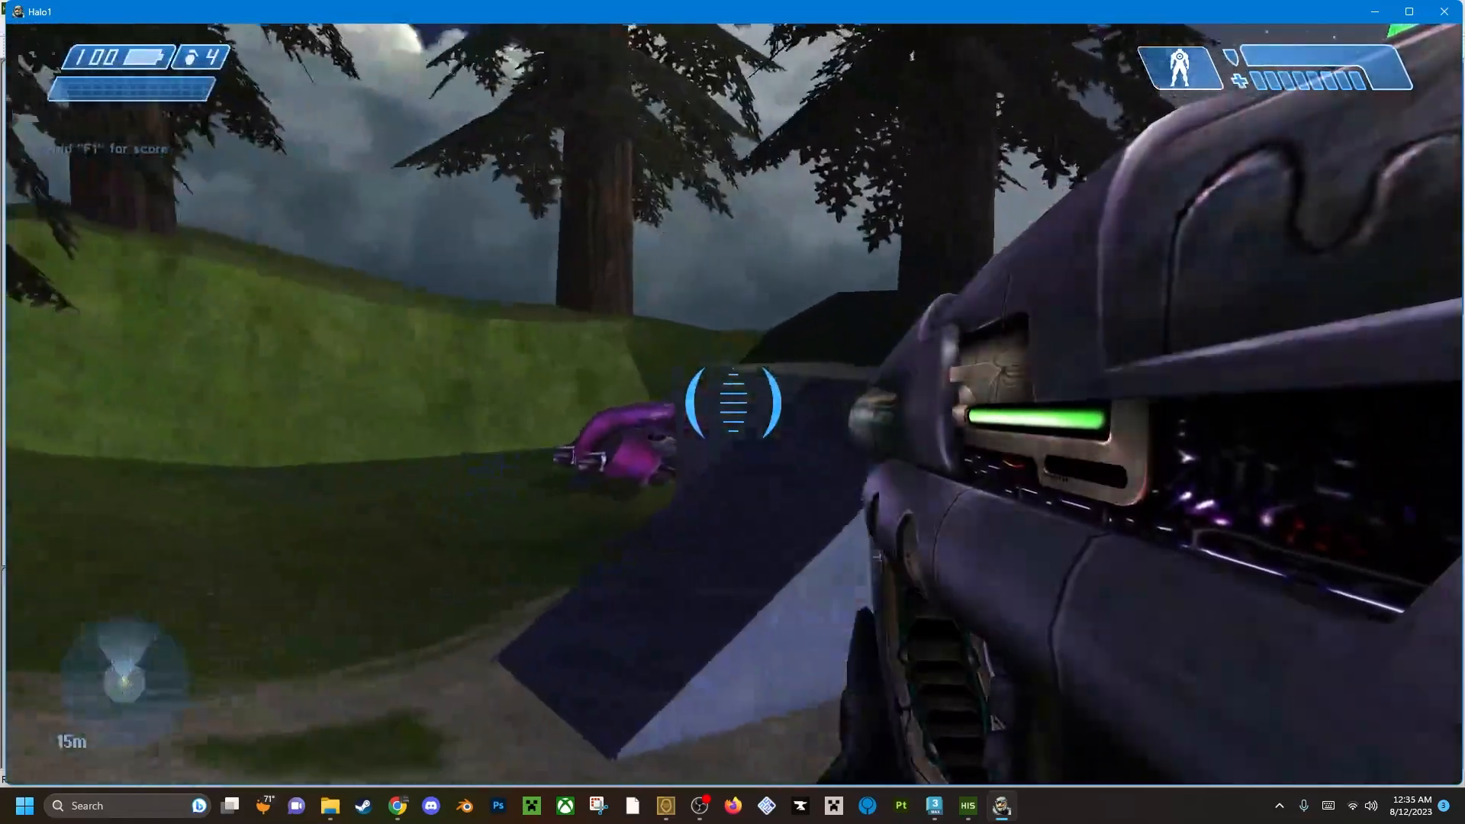
pyautogui.hotkey('alt', 'Tab')
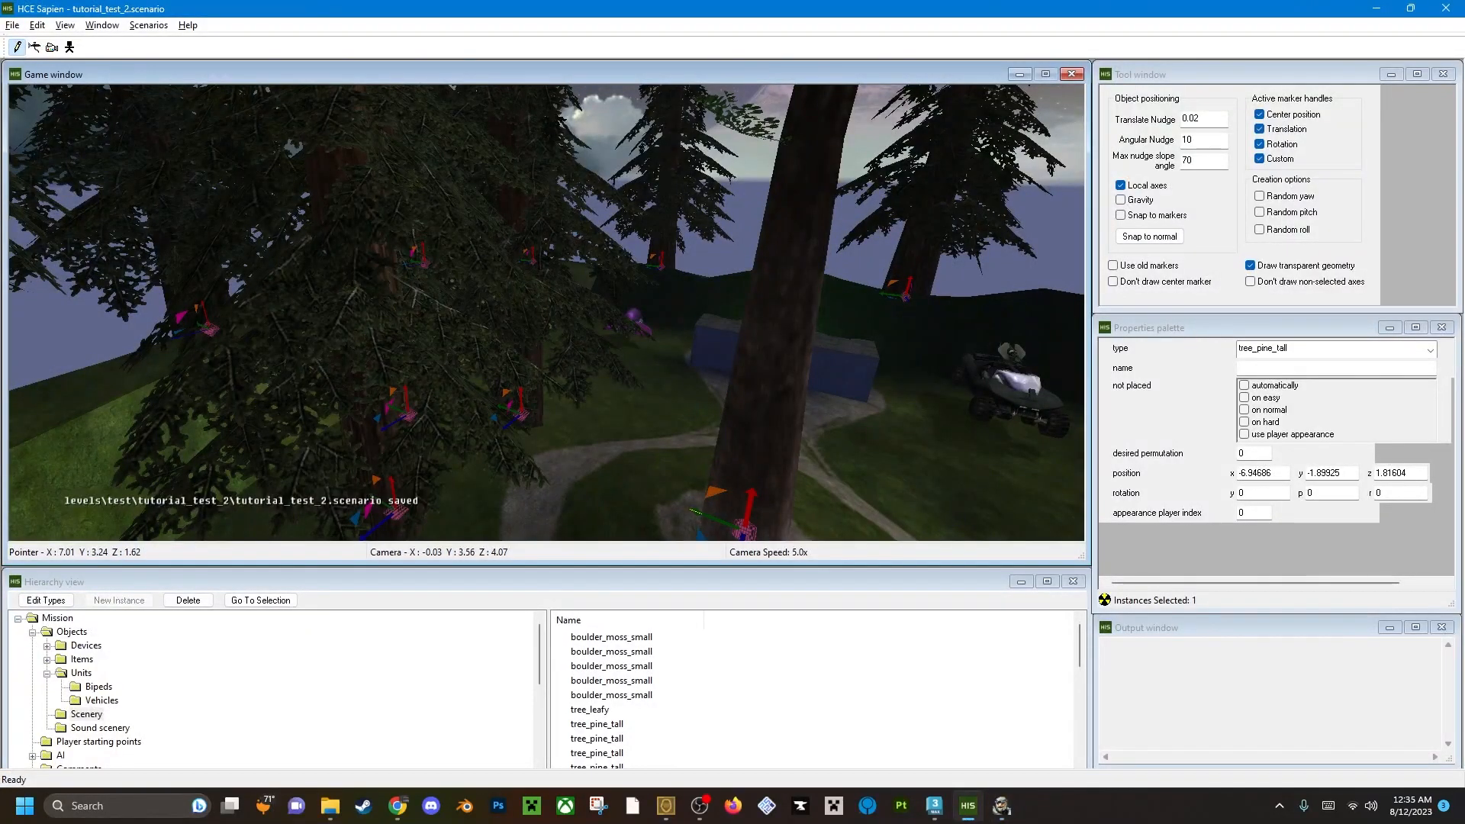
pyautogui.hotkey('alt', 'Tab')
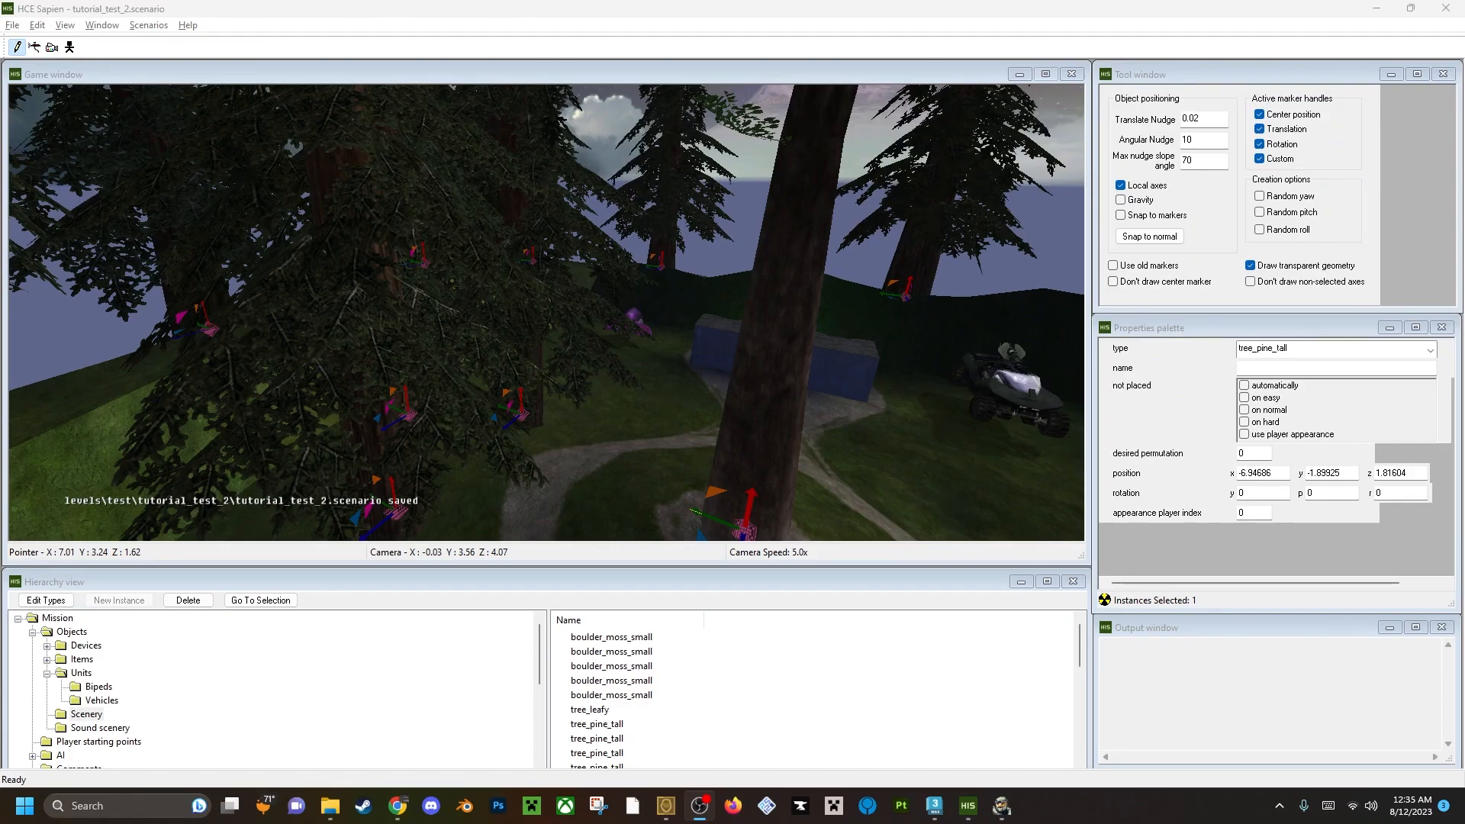
pyautogui.hotkey('alt', 'Tab')
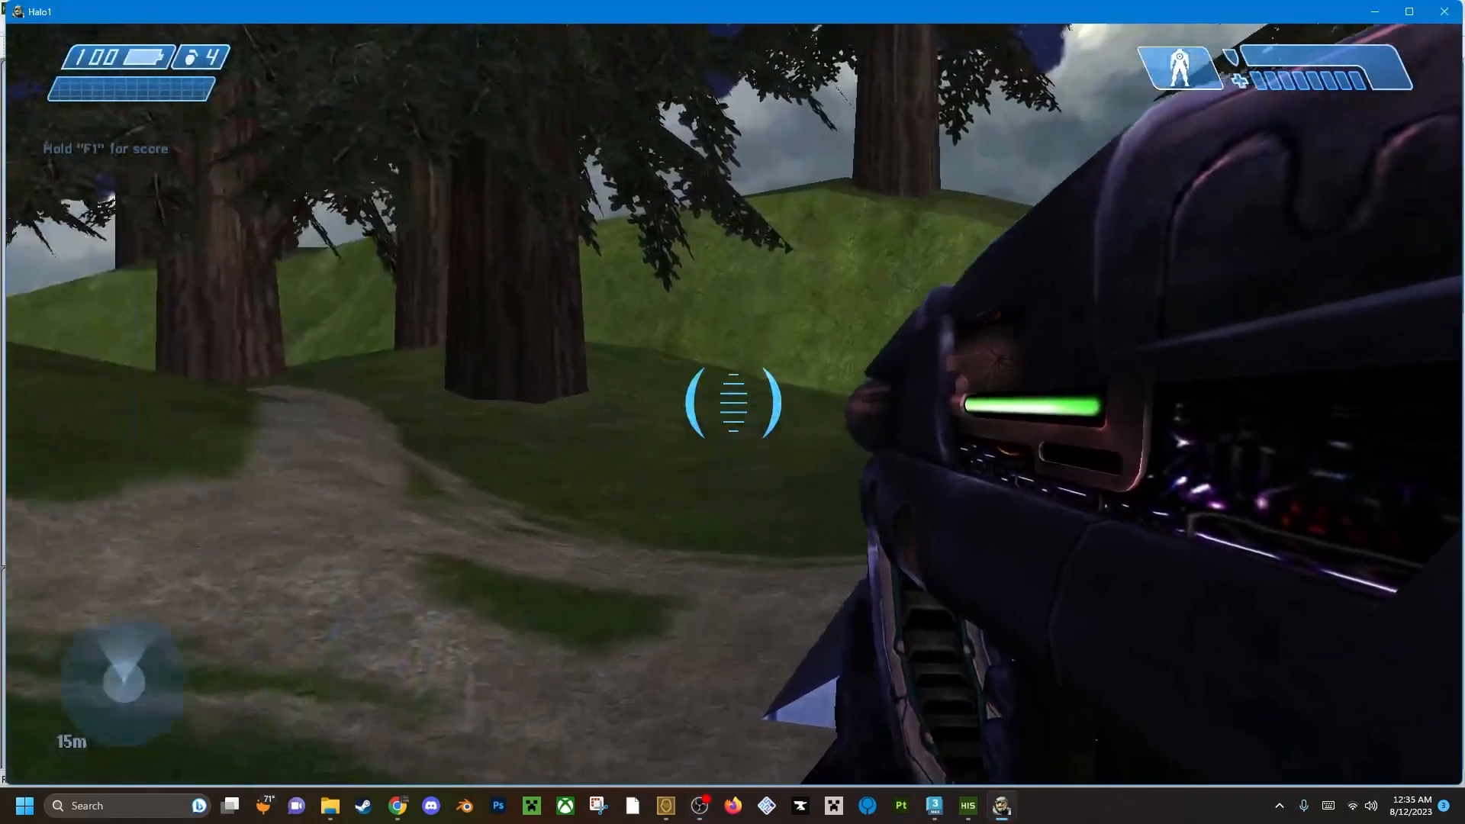
pyautogui.press('w')
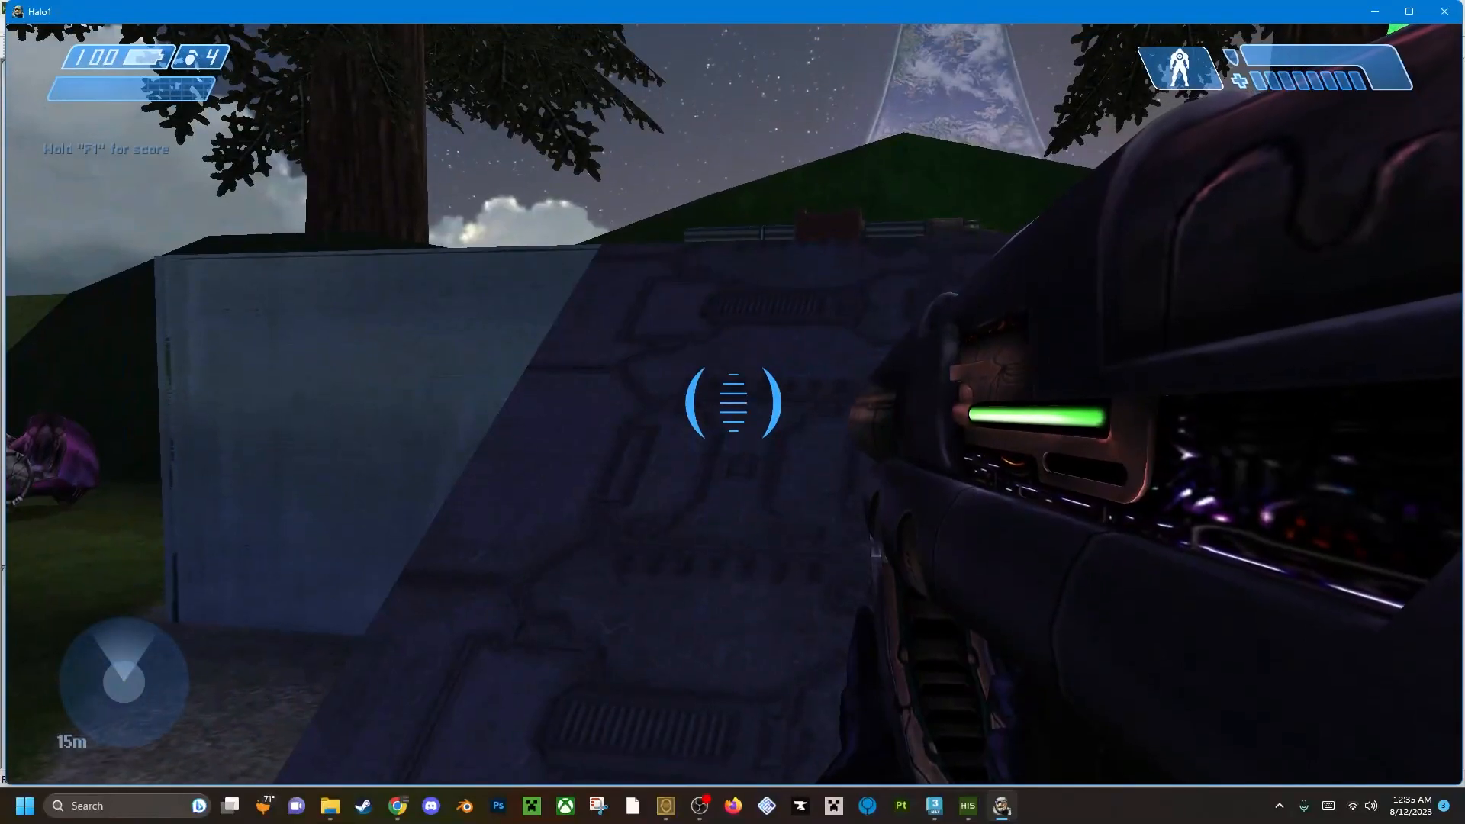
pyautogui.press('w')
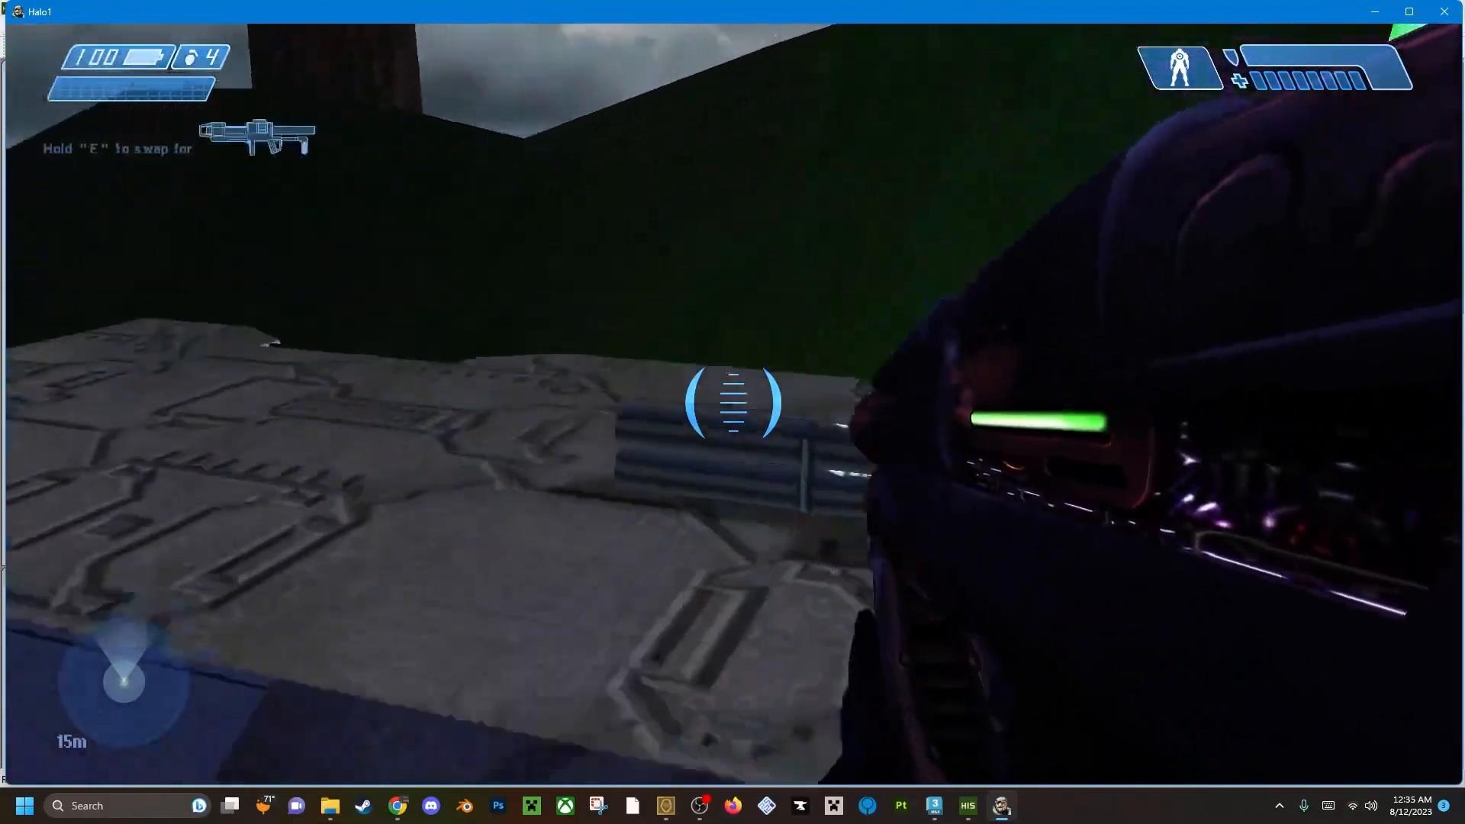
pyautogui.press('w')
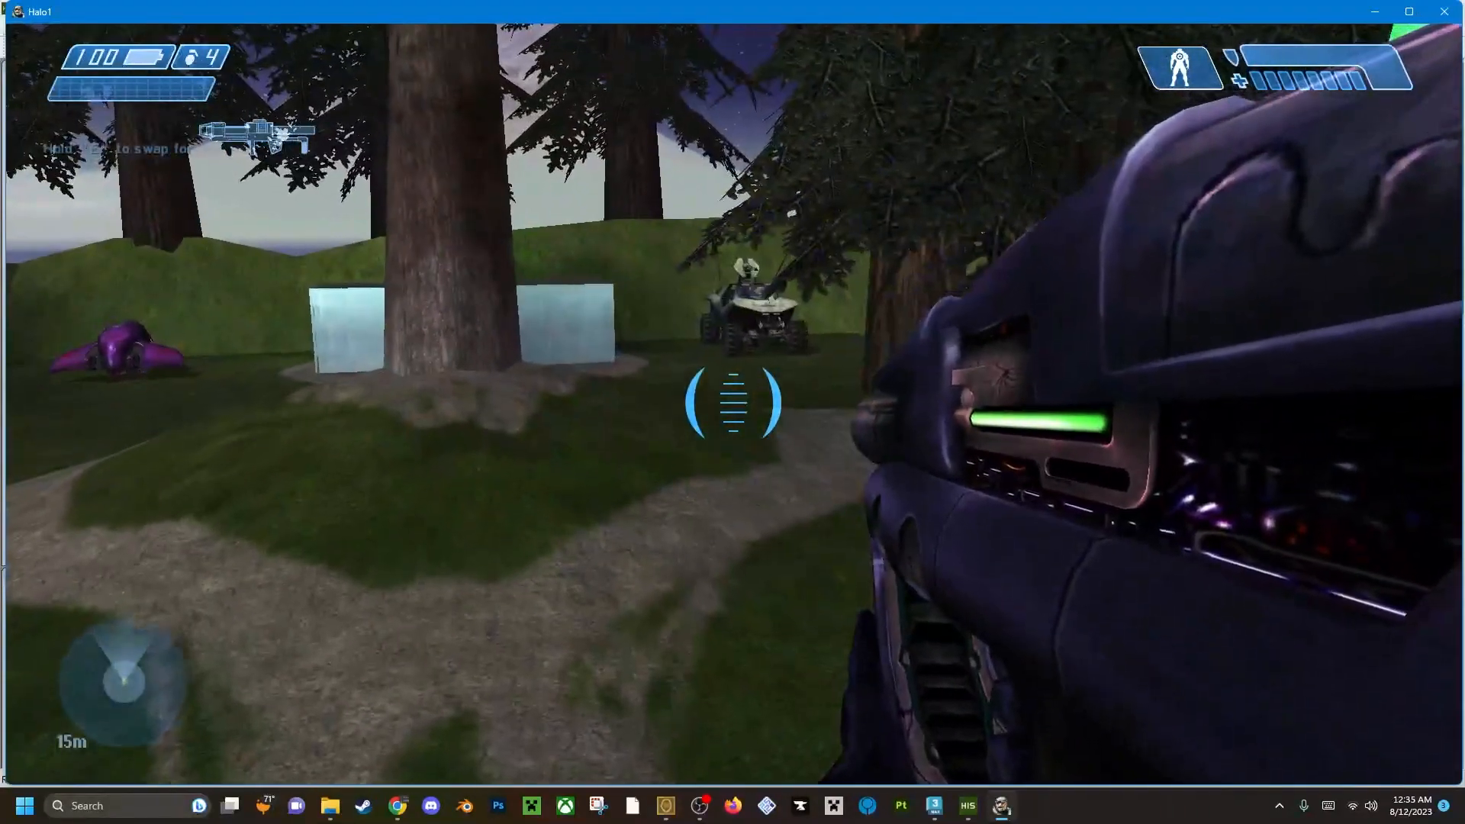
pyautogui.press('w')
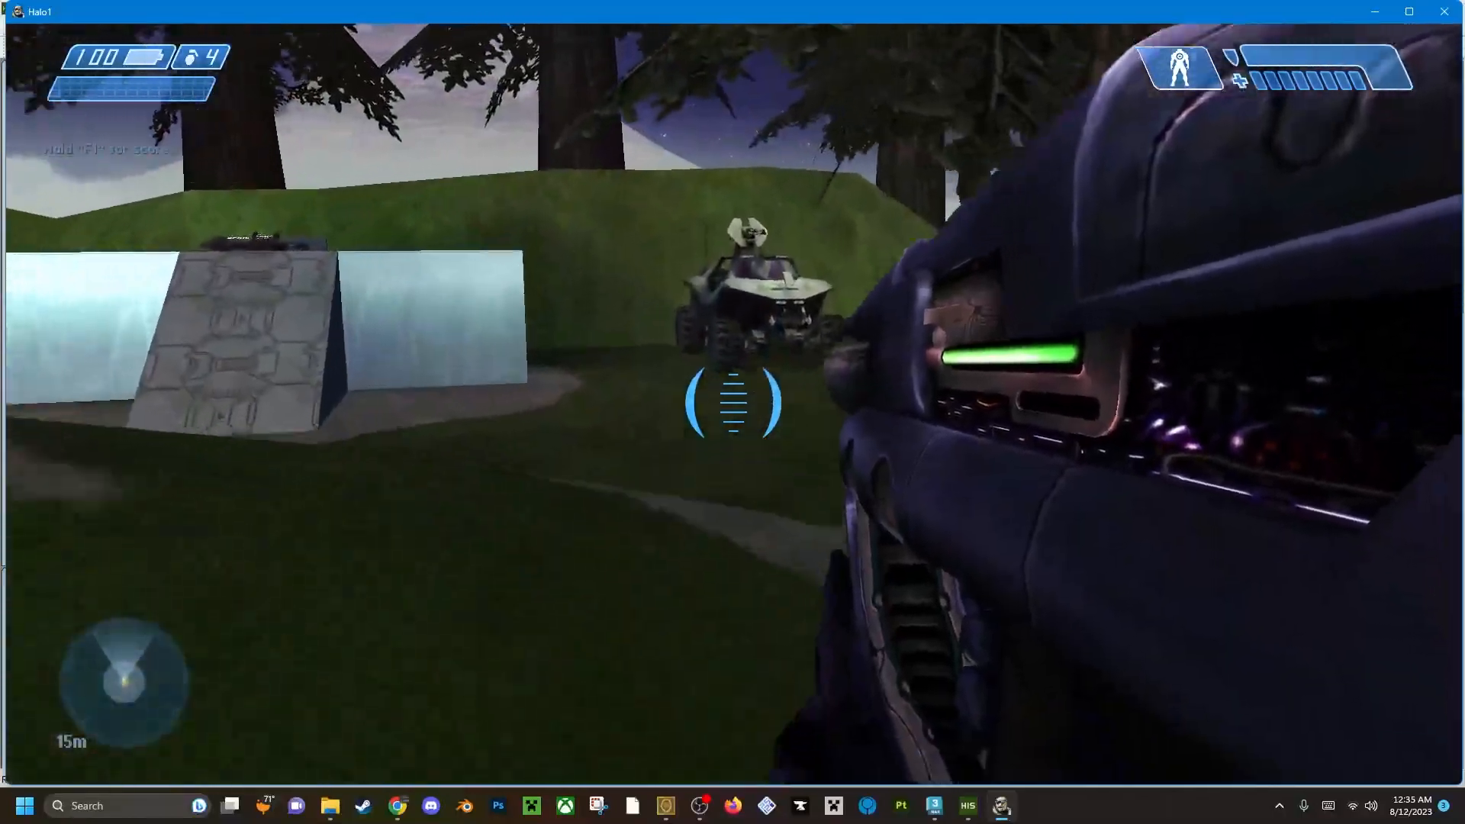
# Inspect the warthog beside the base and check the rocket launchers on the roofs of both opposing bases.
pyautogui.press('w')
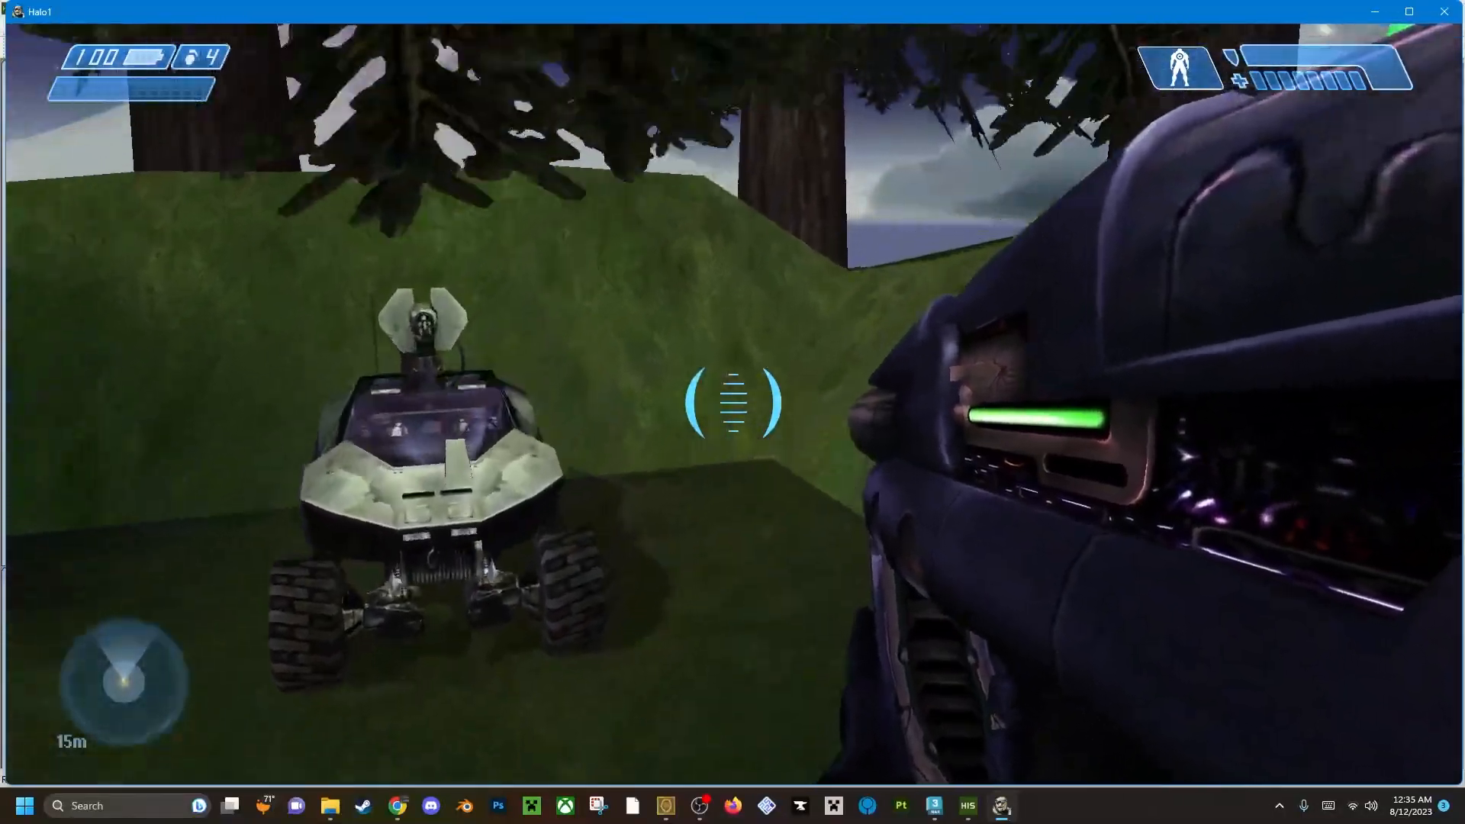
pyautogui.press('w')
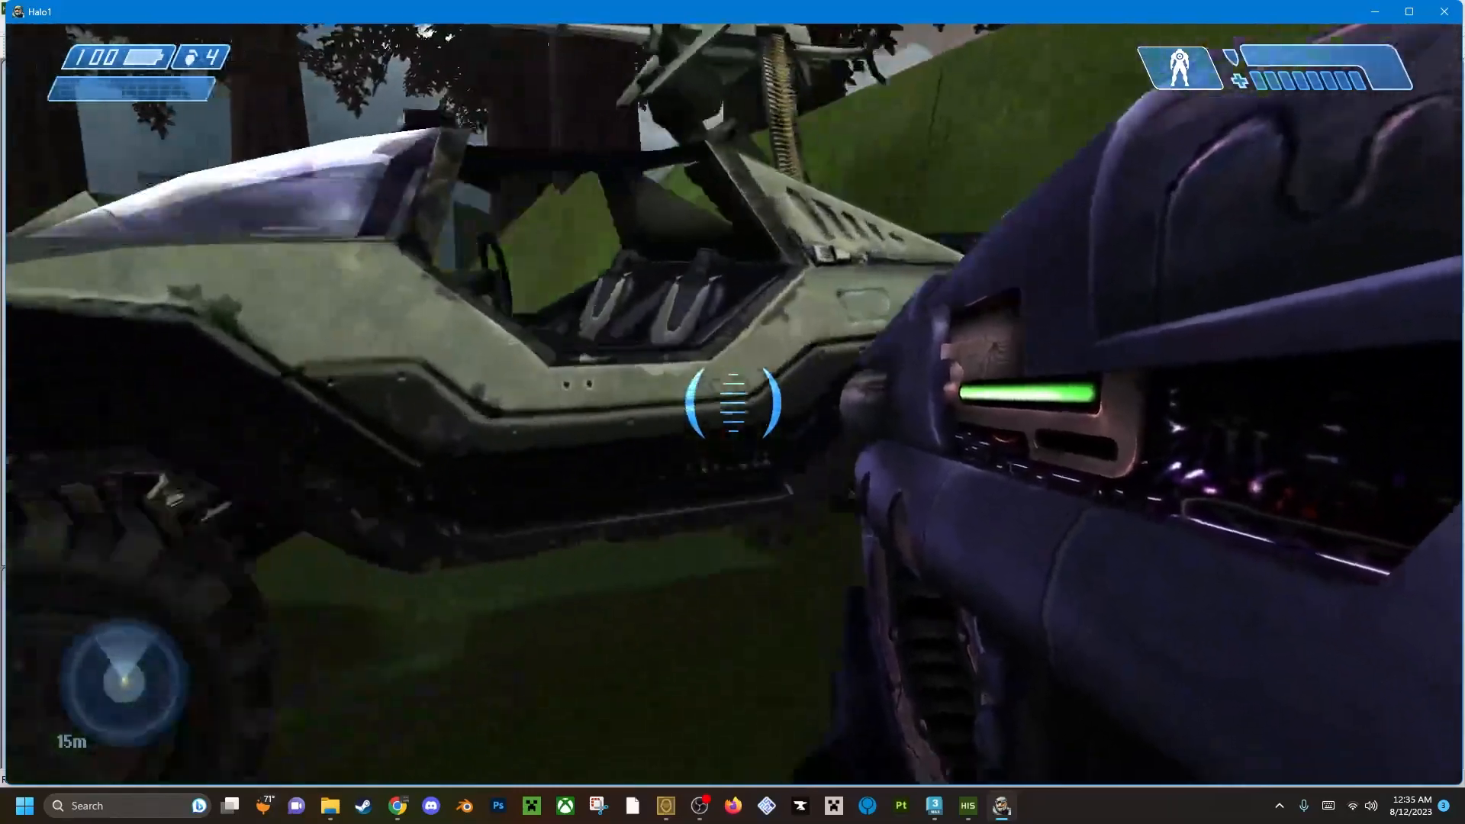
pyautogui.press('w')
pyautogui.press('space')
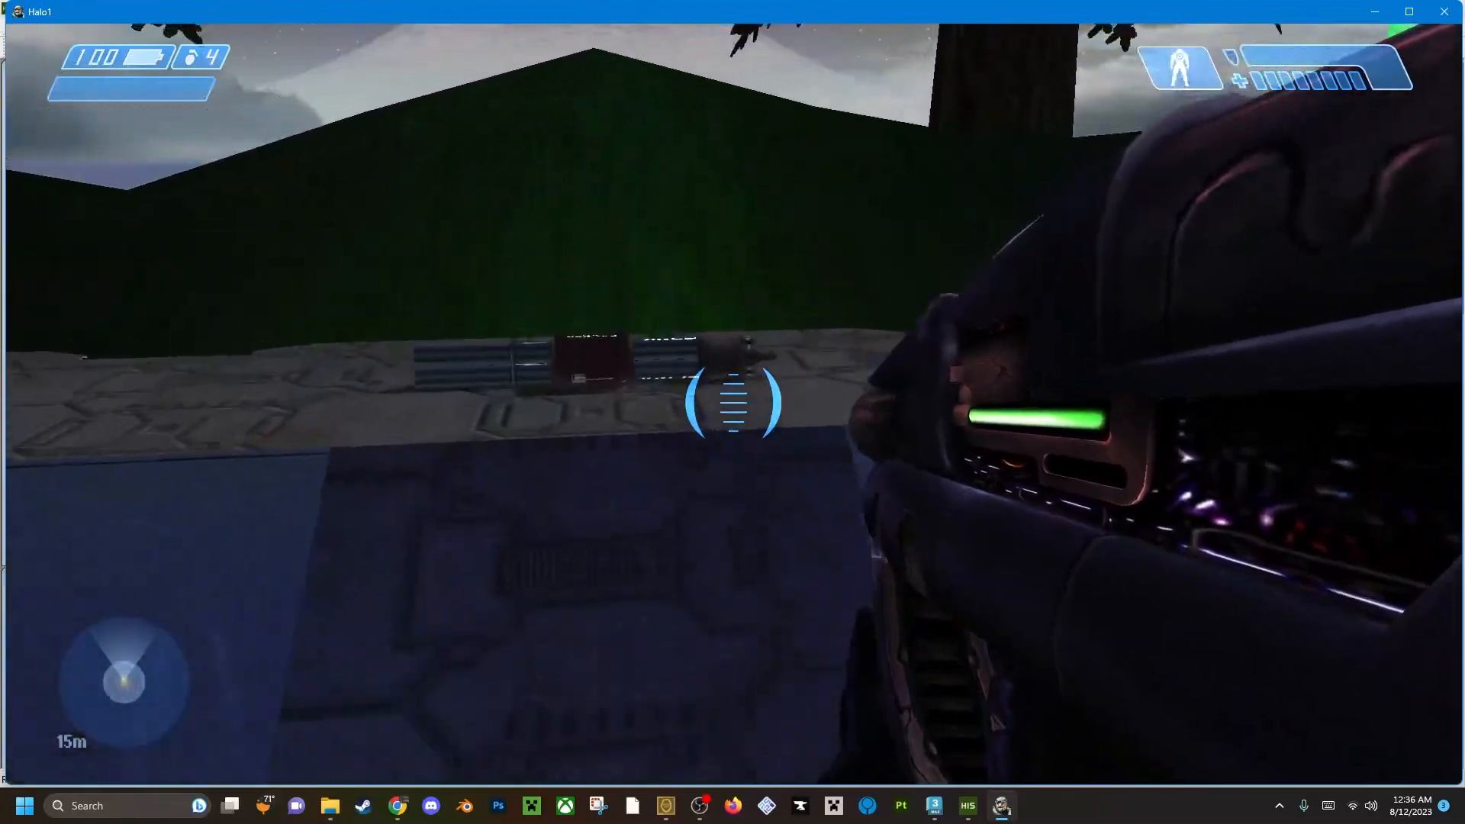
pyautogui.press('w')
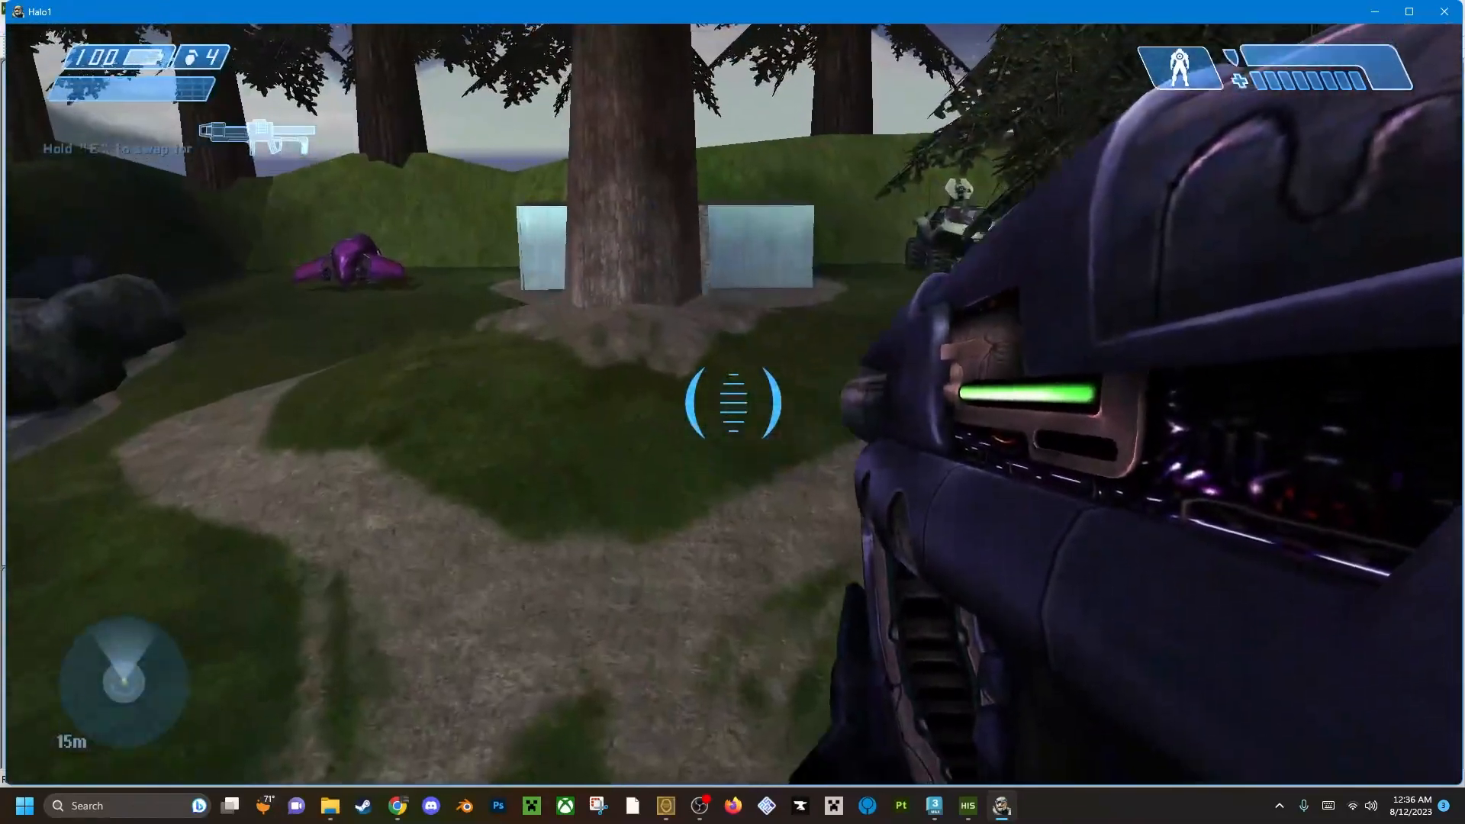
pyautogui.press('w')
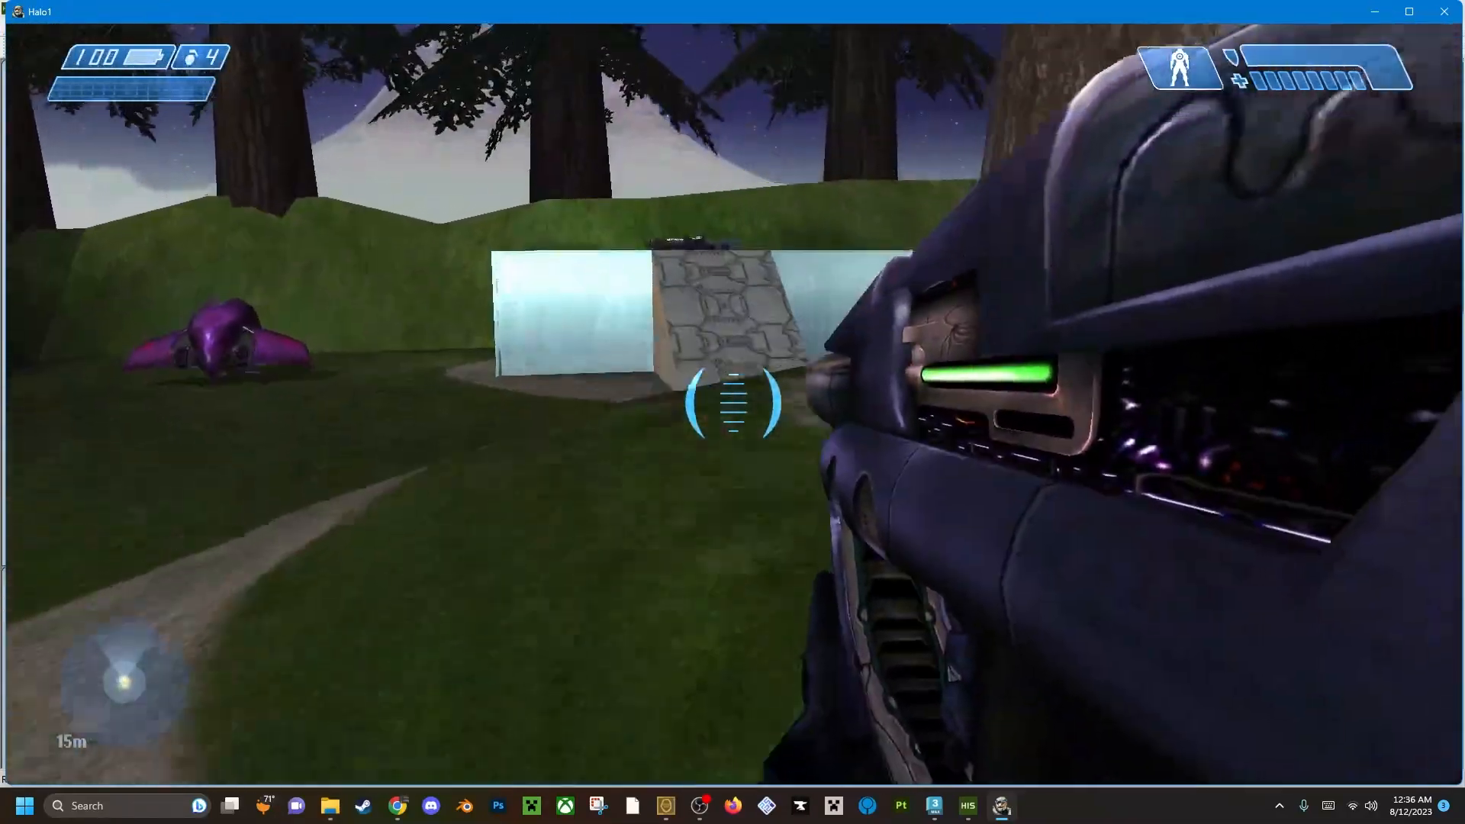
pyautogui.press('w')
pyautogui.press('w')
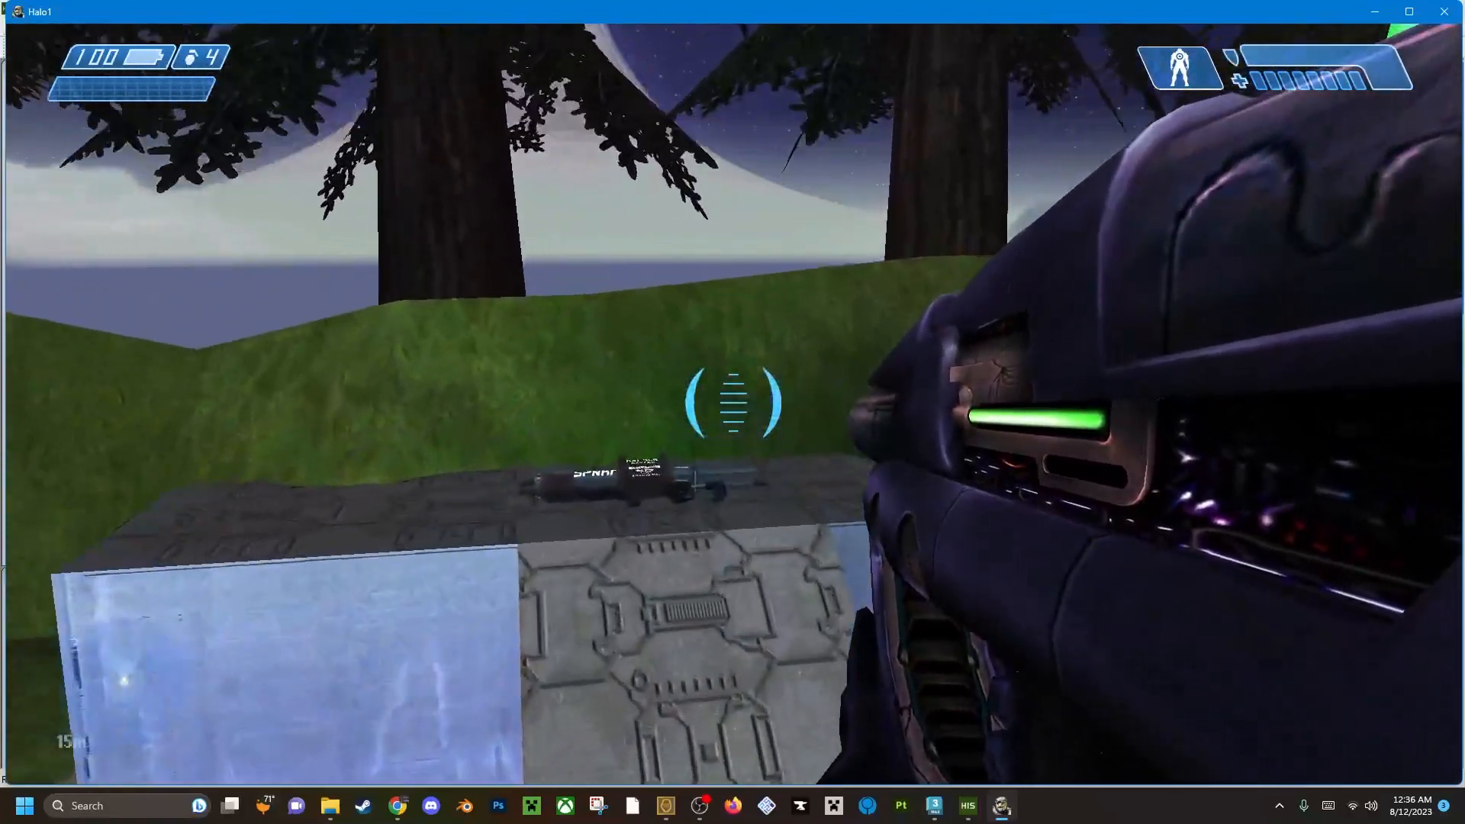
pyautogui.press('w')
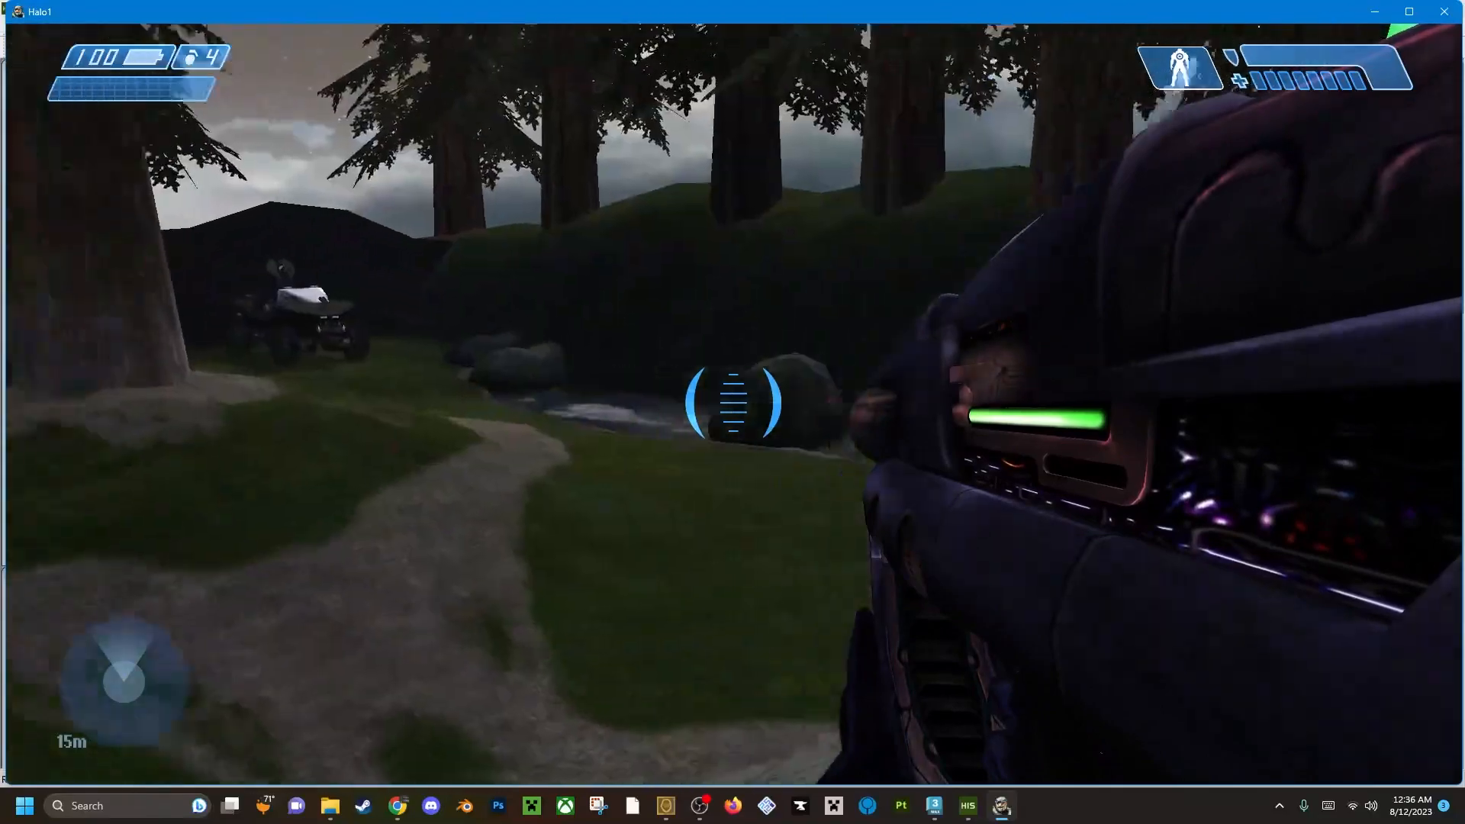
# Walk among the pines along the outer hillside, check the parked warthog there, and throw a test grenade in the open field.
pyautogui.press('space')
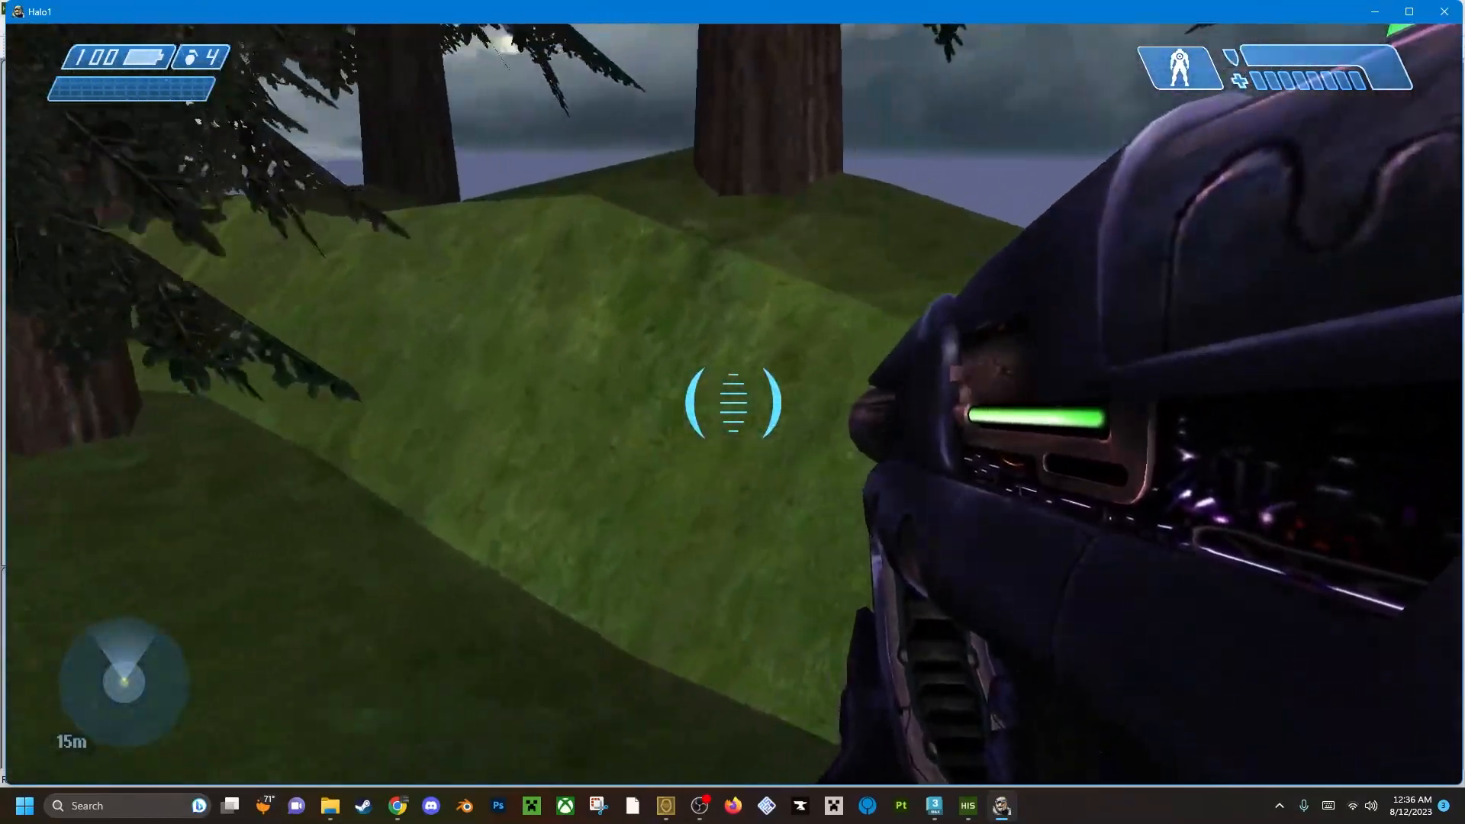
pyautogui.press('w')
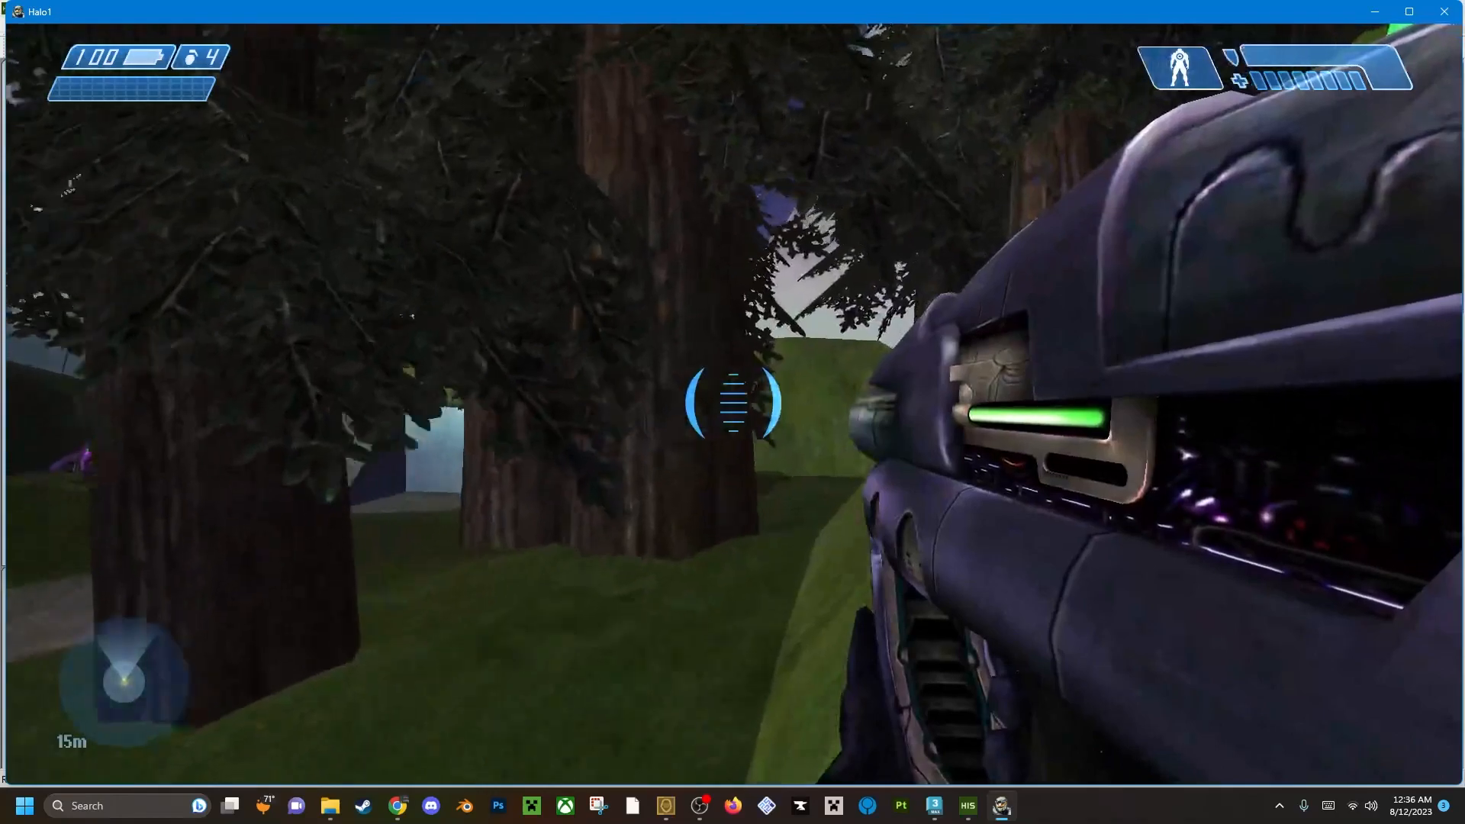
pyautogui.press('w')
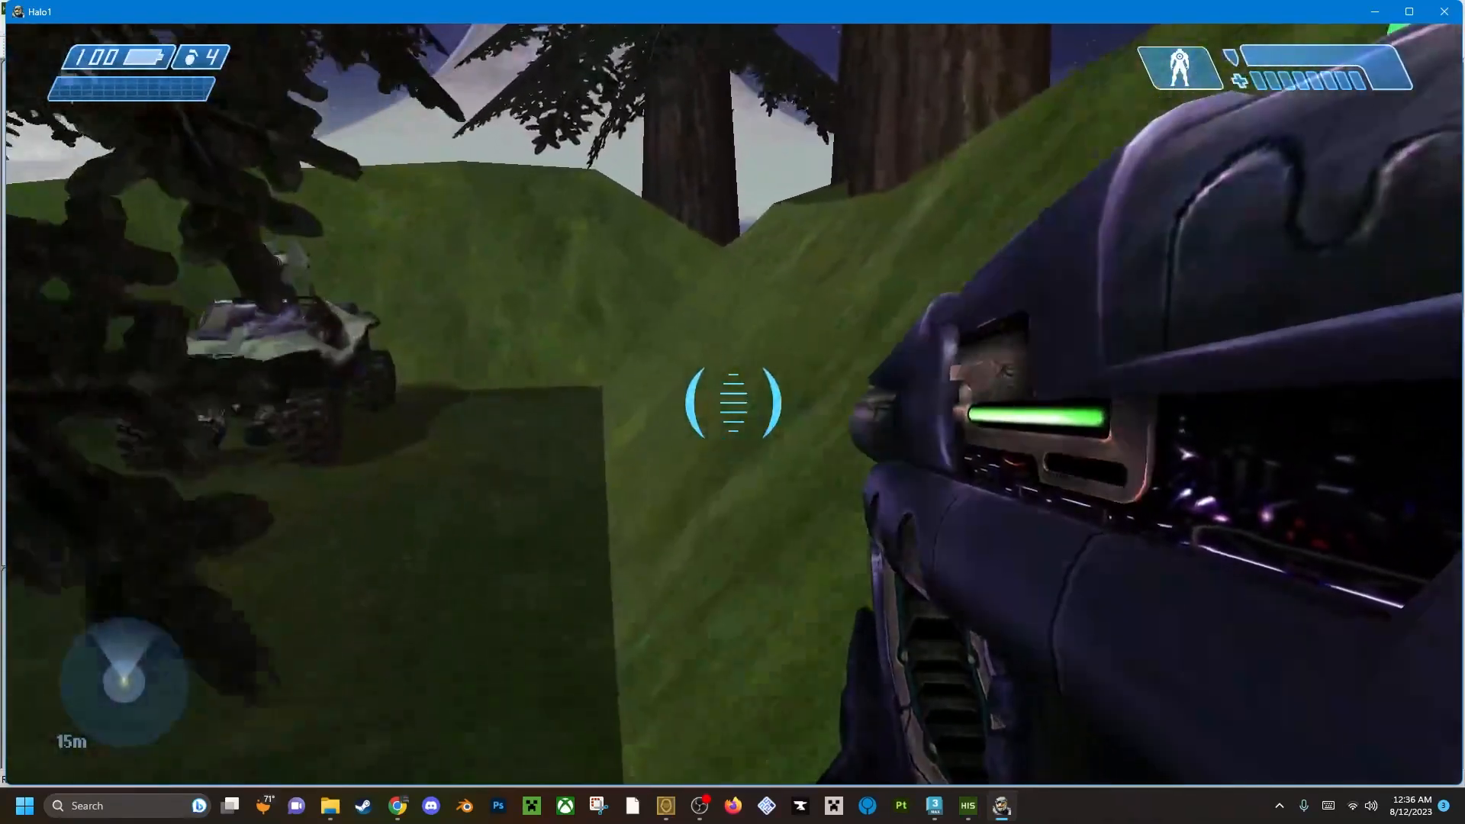
pyautogui.press('w')
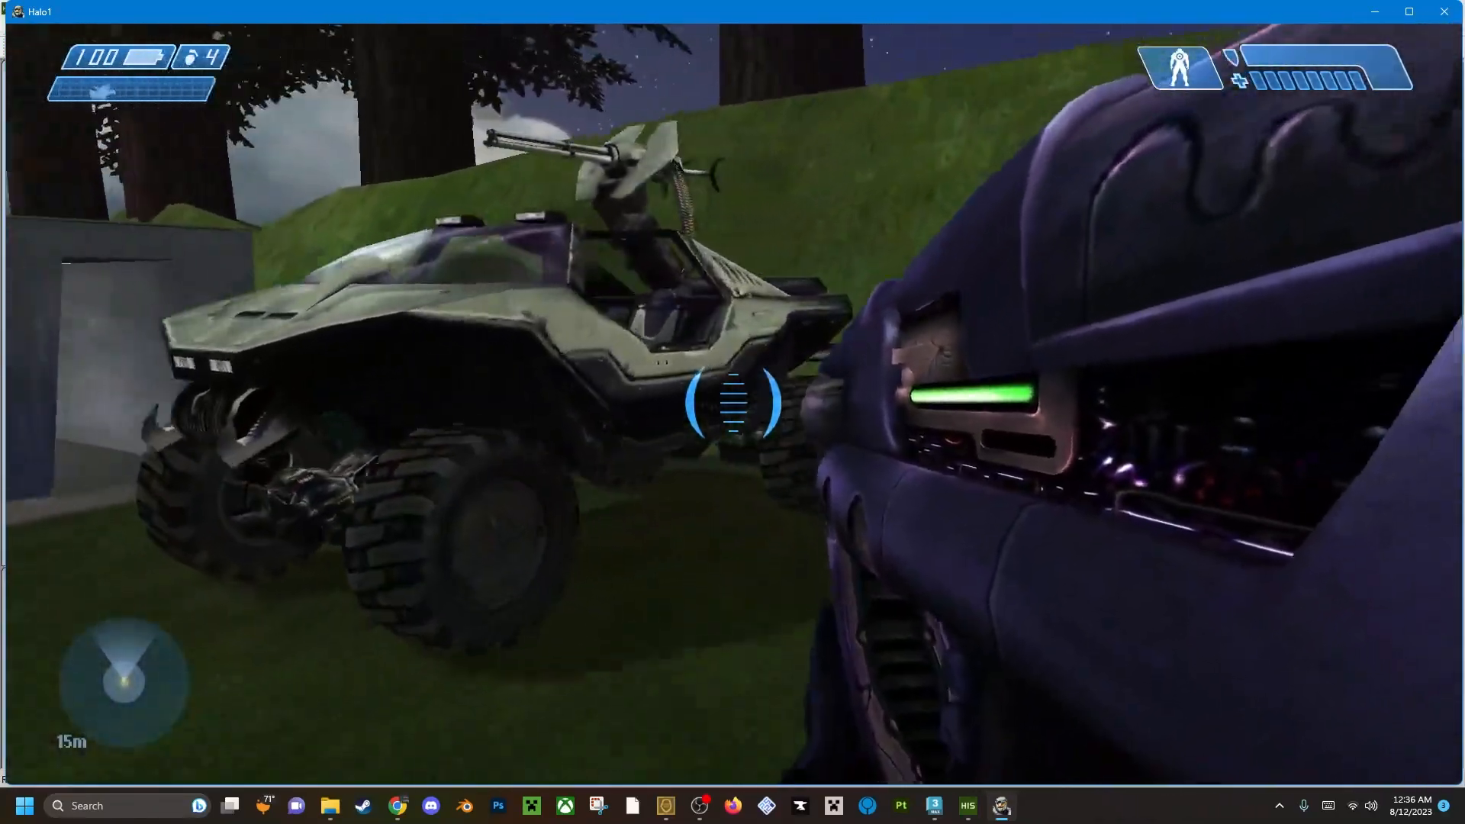
pyautogui.press('w')
pyautogui.press('space')
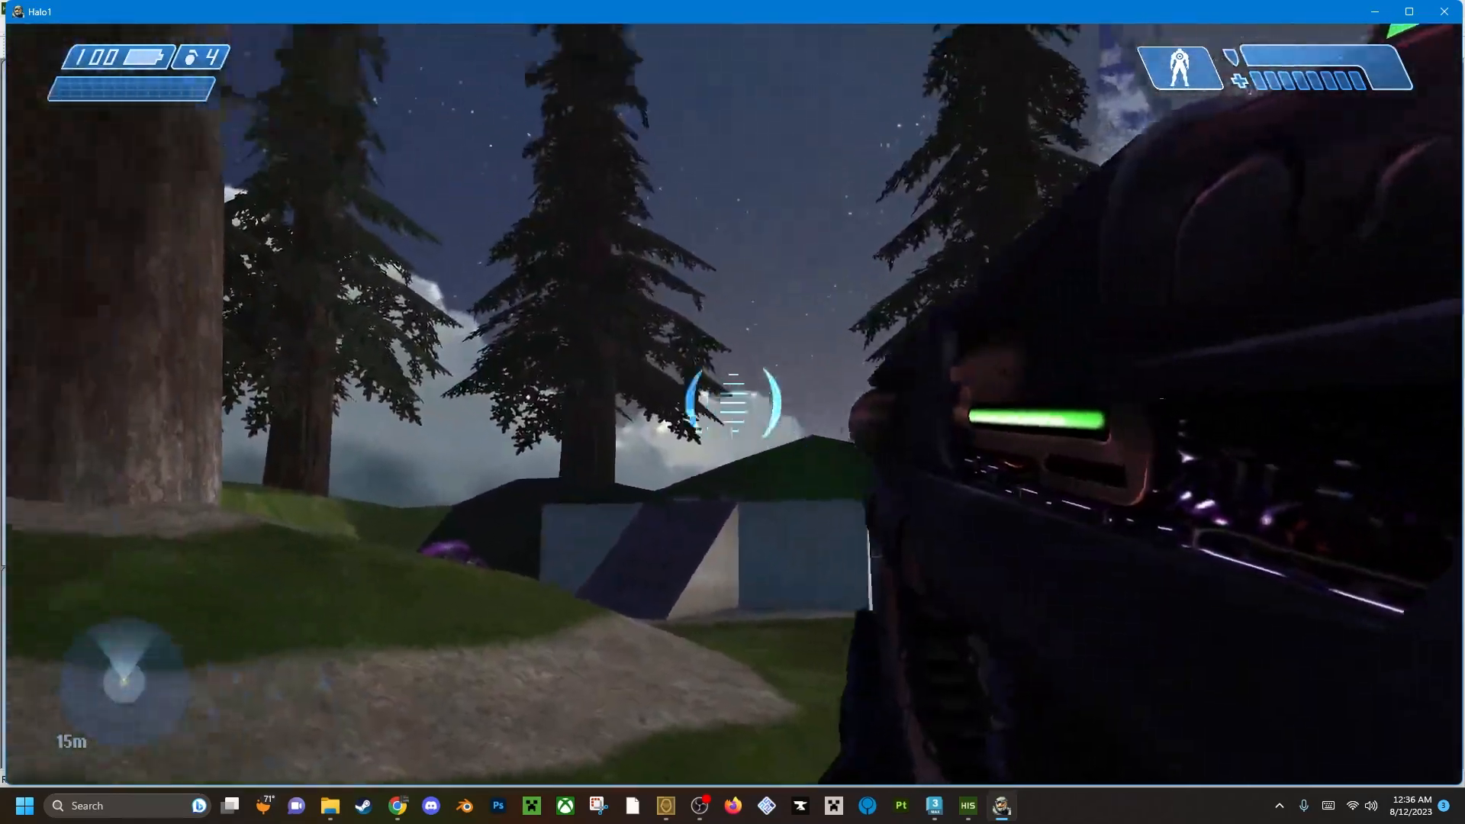
pyautogui.rightClick(732, 403)
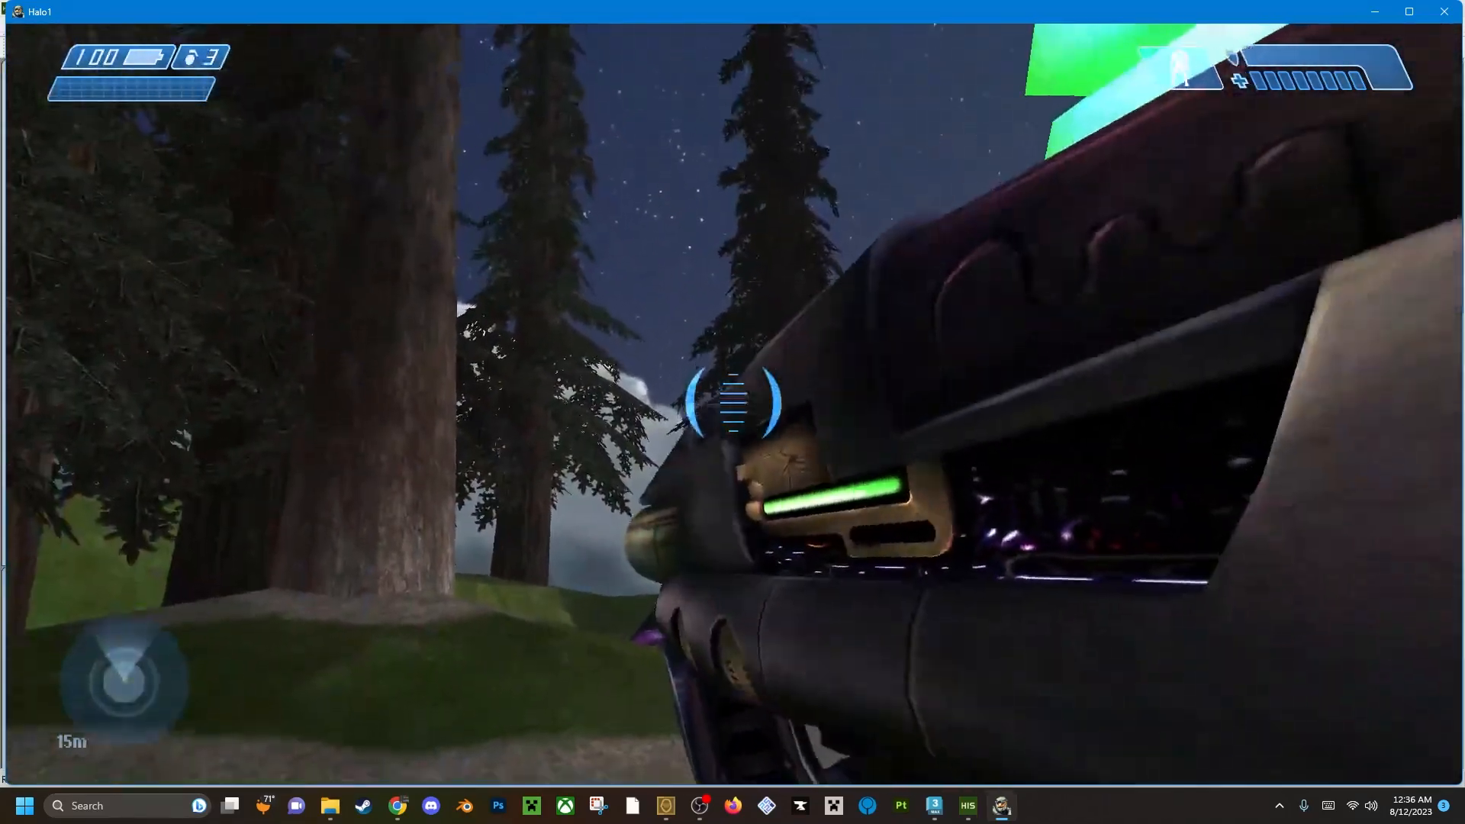